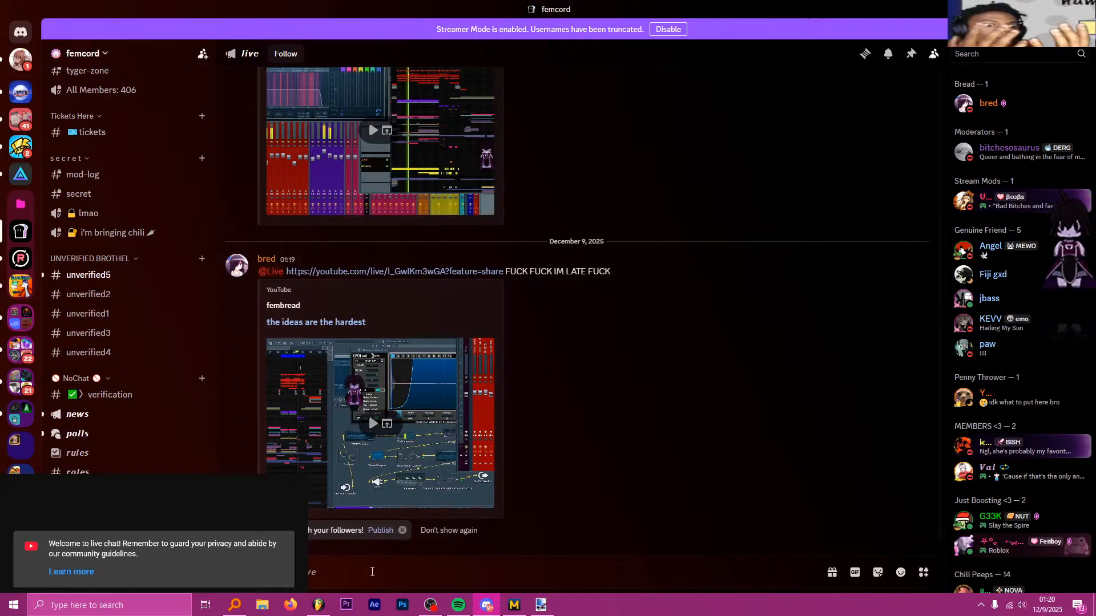
Bring up the OBS streaming window, then switch to the thumbnail image in paint.net
mouse_move(431, 605)
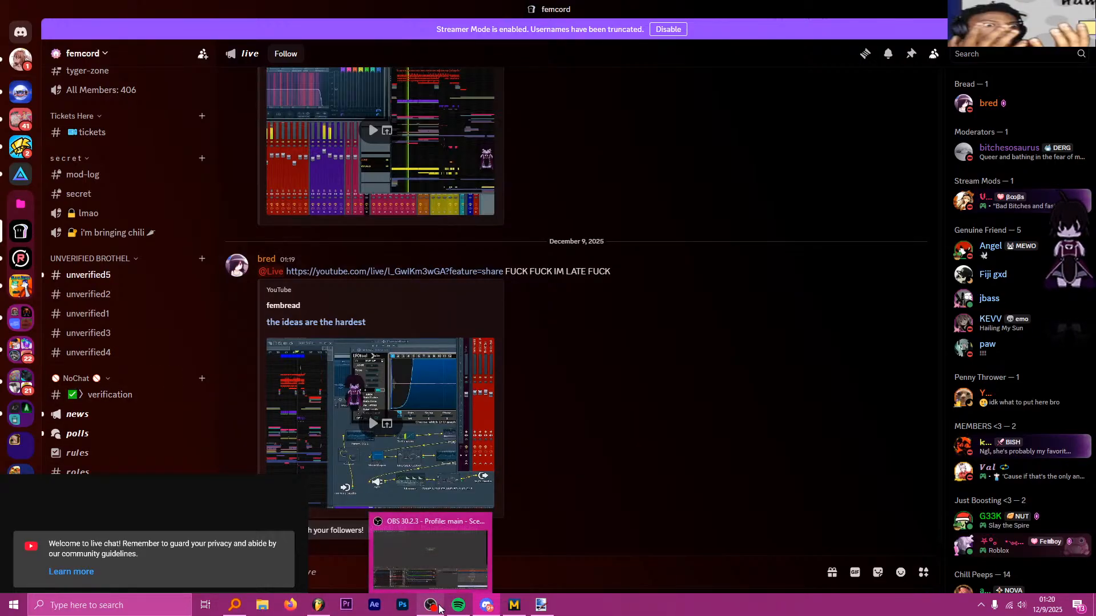
left_click(439, 569)
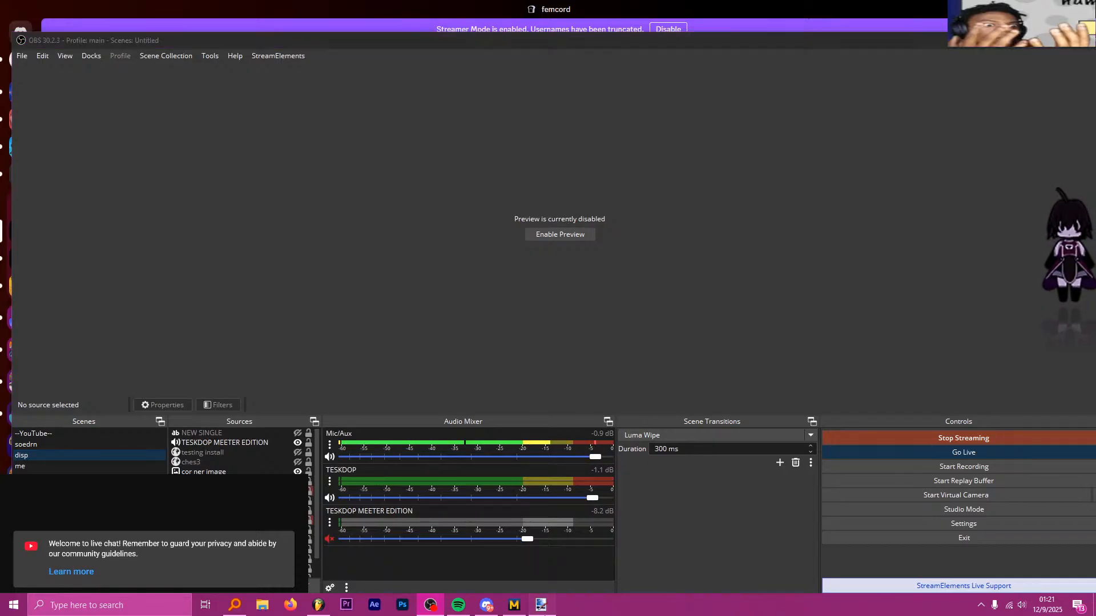
key("alt+Tab")
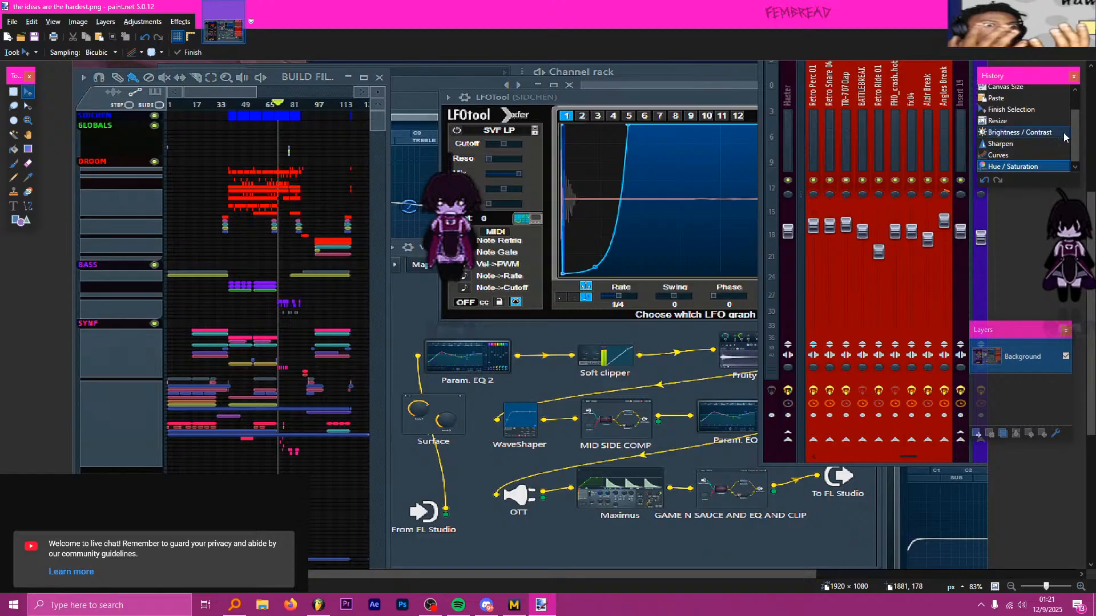
Compare the thumbnail with its earlier Resize history state, then restore the Hue / Saturation state
mouse_move(1075, 136)
left_mouse_down()
mouse_move(1070, 119)
mouse_move(1063, 149)
left_mouse_up()
left_click(1015, 122)
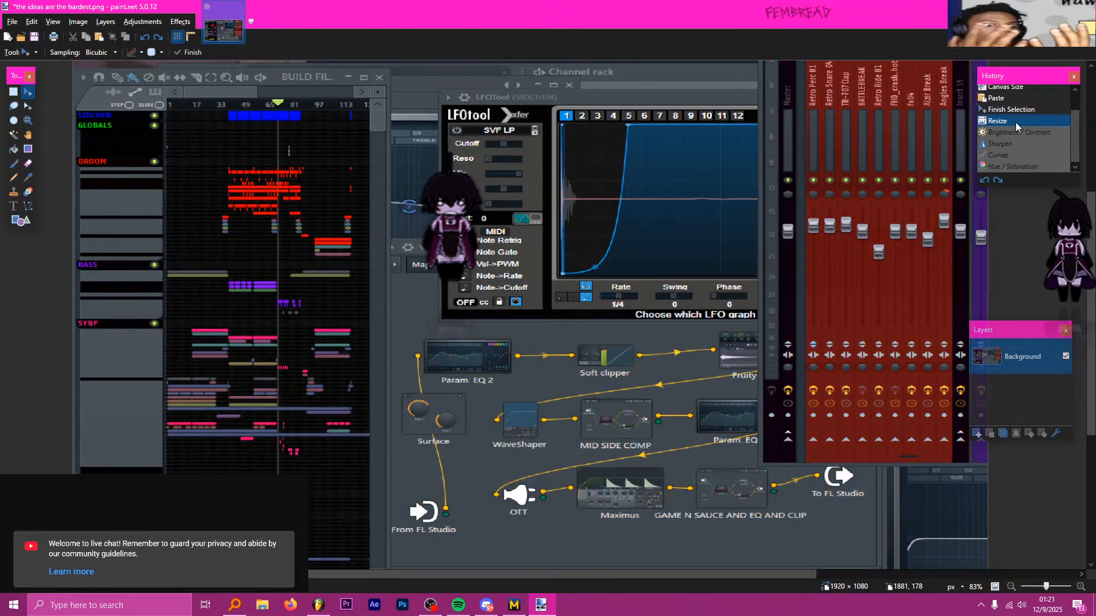
left_click(1005, 166)
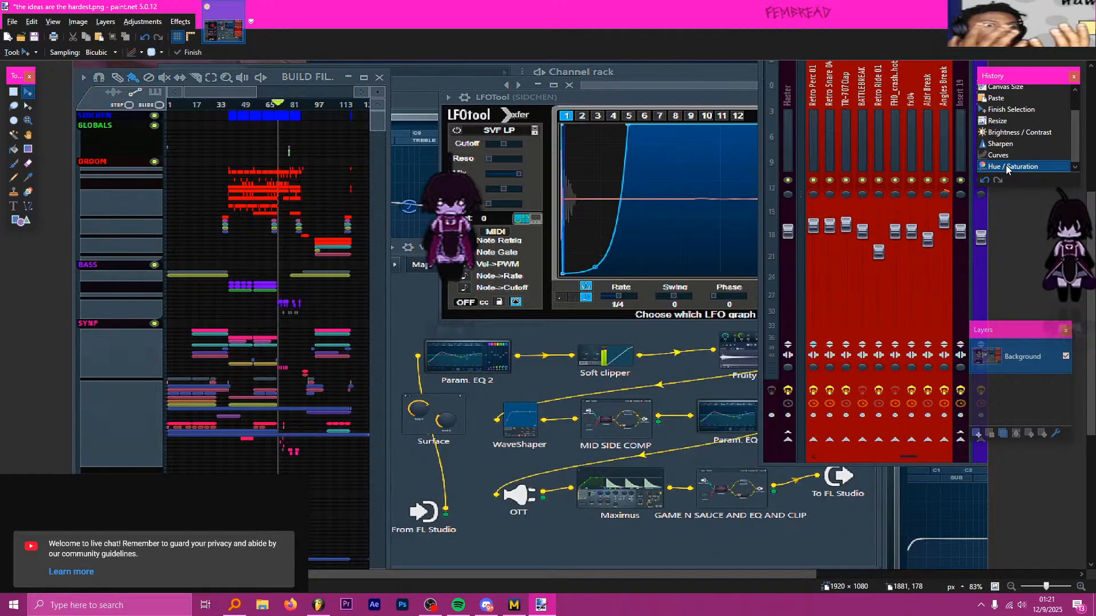
Save the thumbnail image "the ideas are the hardest.png" and close paint.net
scroll(879, 313, "down", 6)
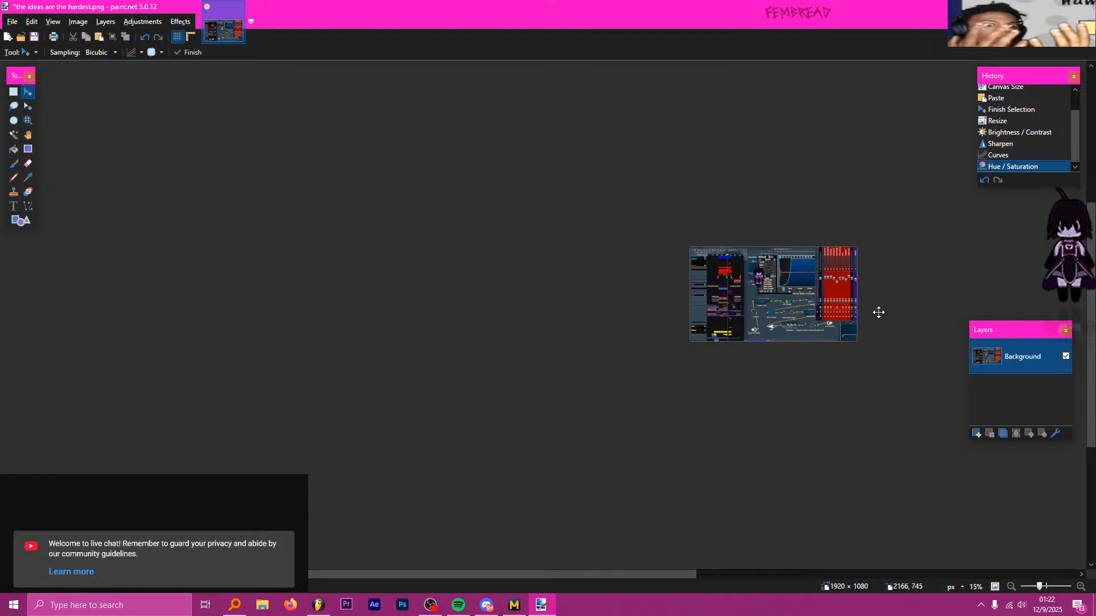
scroll(889, 298, "down", 1)
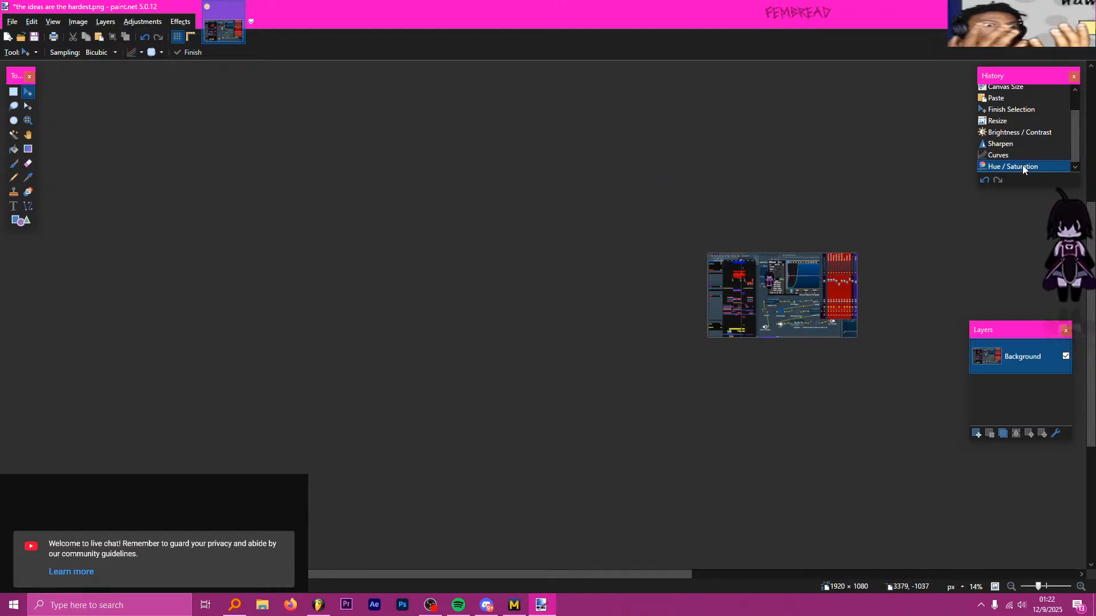
key("ctrl+s")
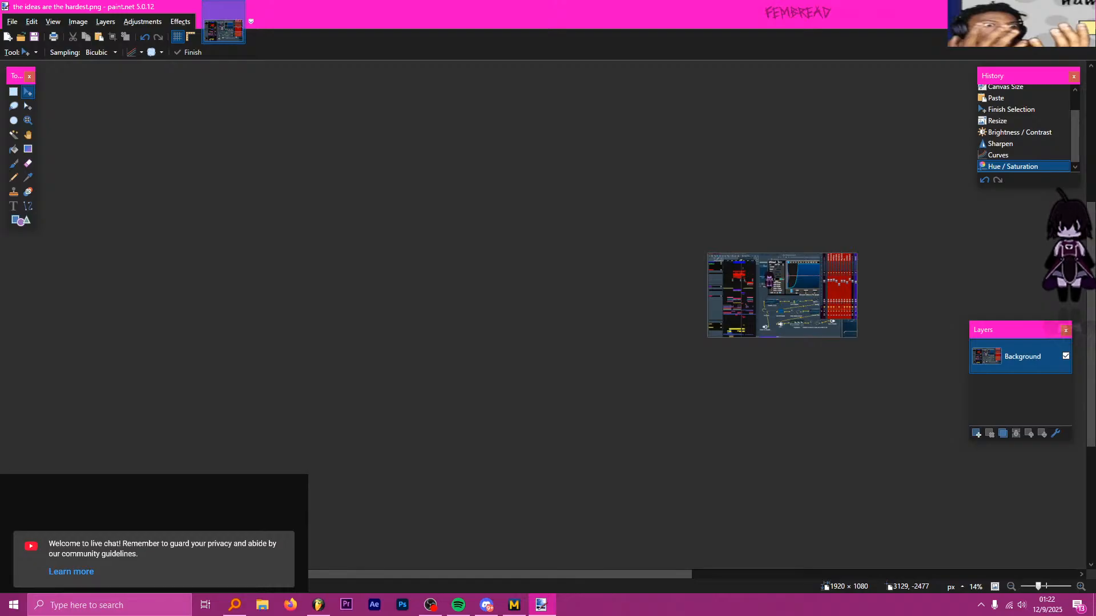
left_click(1082, 6)
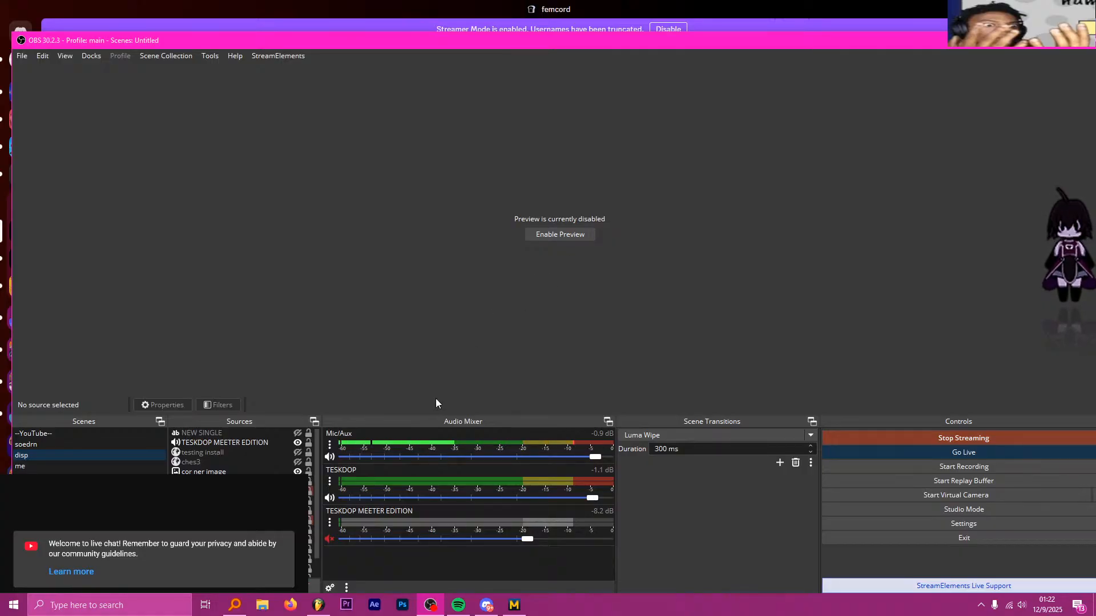
Switch to the DEADC4T_2.flp project in FL Studio and maximize its playlist
left_click(329, 607)
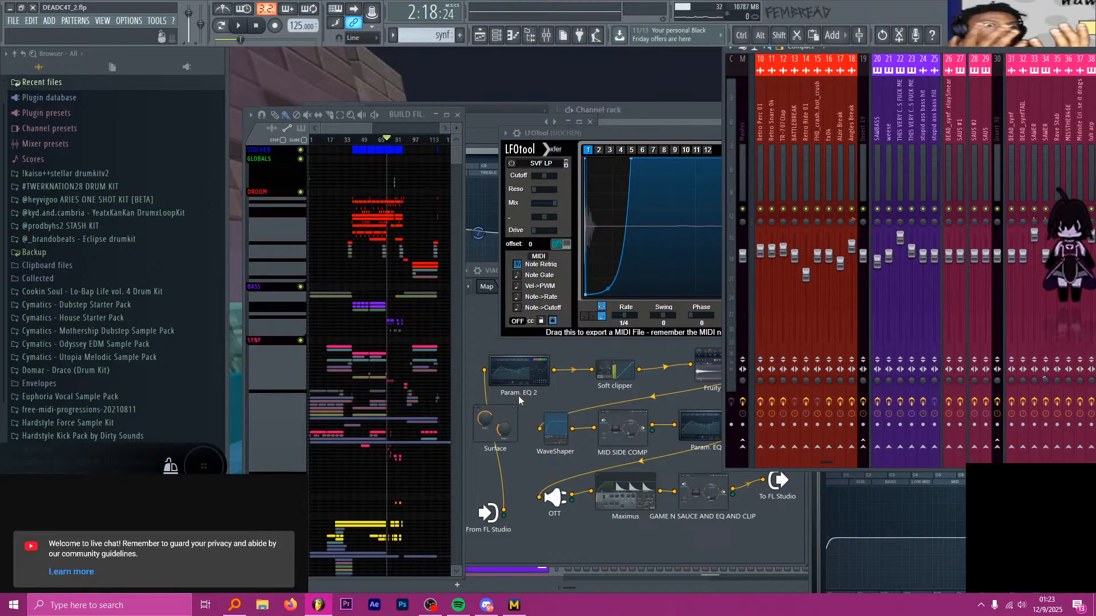
key("alt+Tab")
key("alt+Tab")
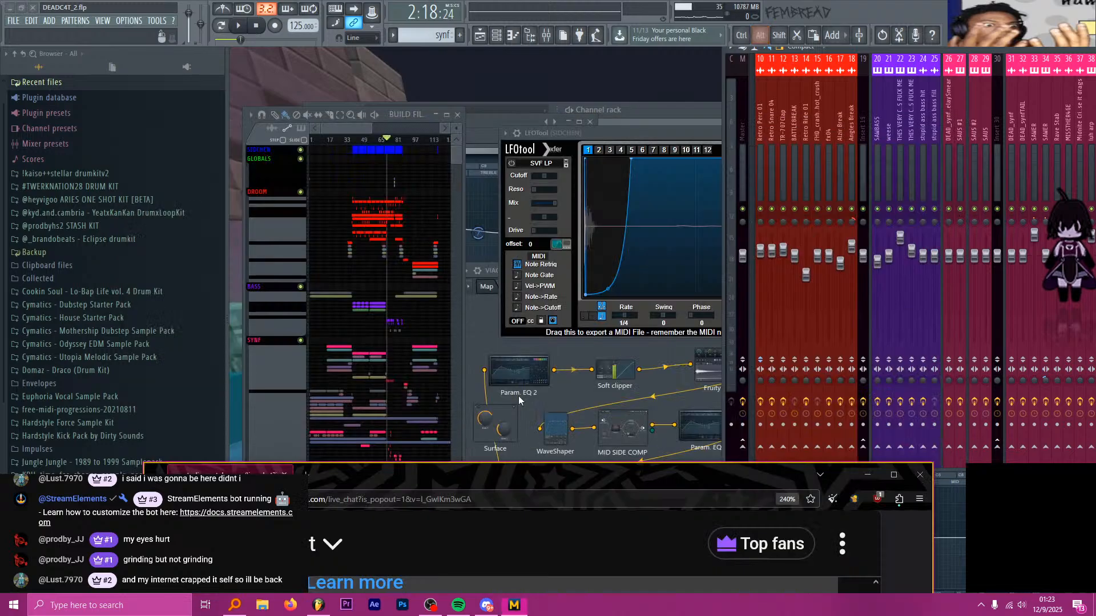
key("alt+Tab")
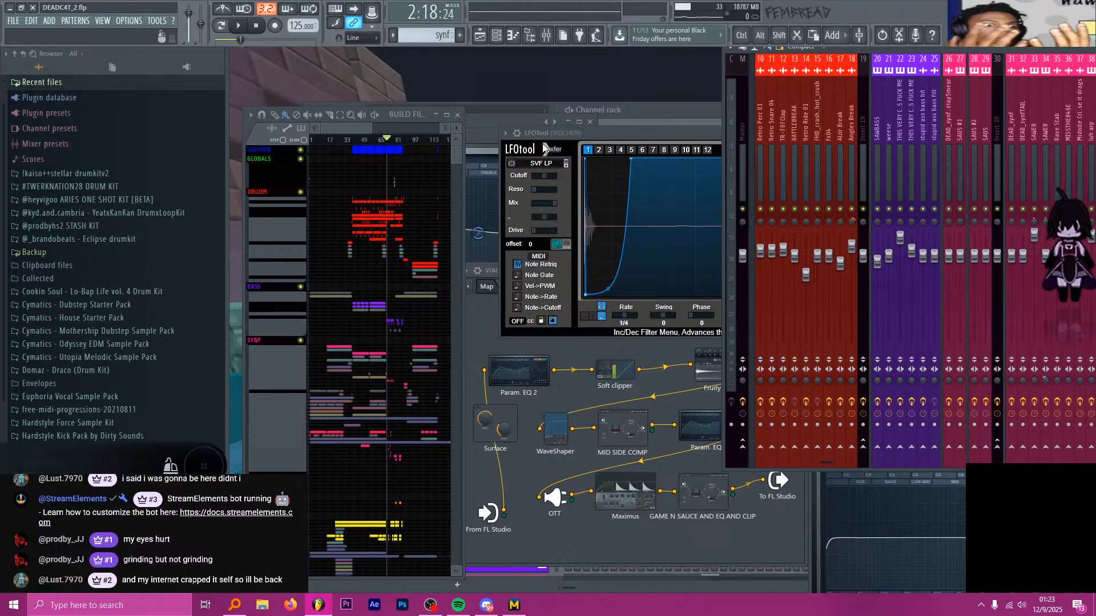
left_click(447, 114)
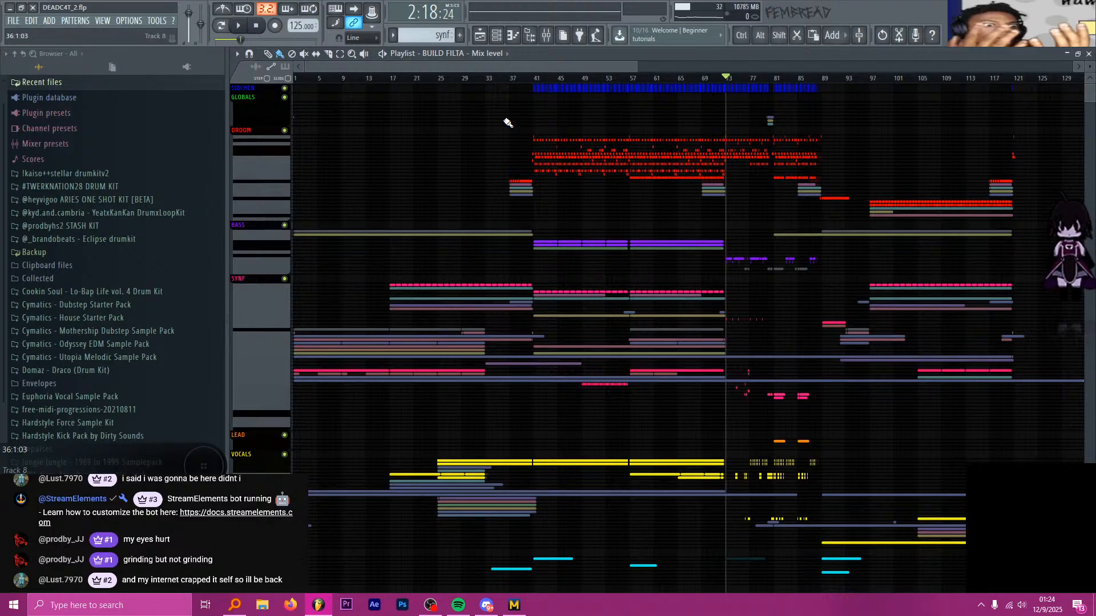
Expand the collapsed DROOM and BASS track groups in the playlist
left_click(245, 133)
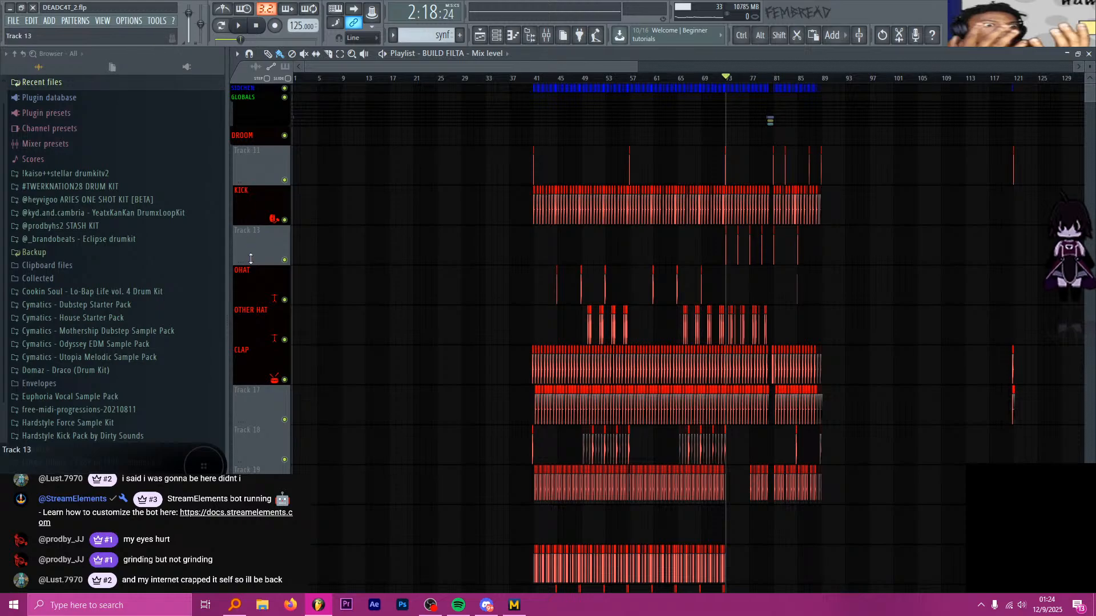
scroll(252, 245, "down", 10)
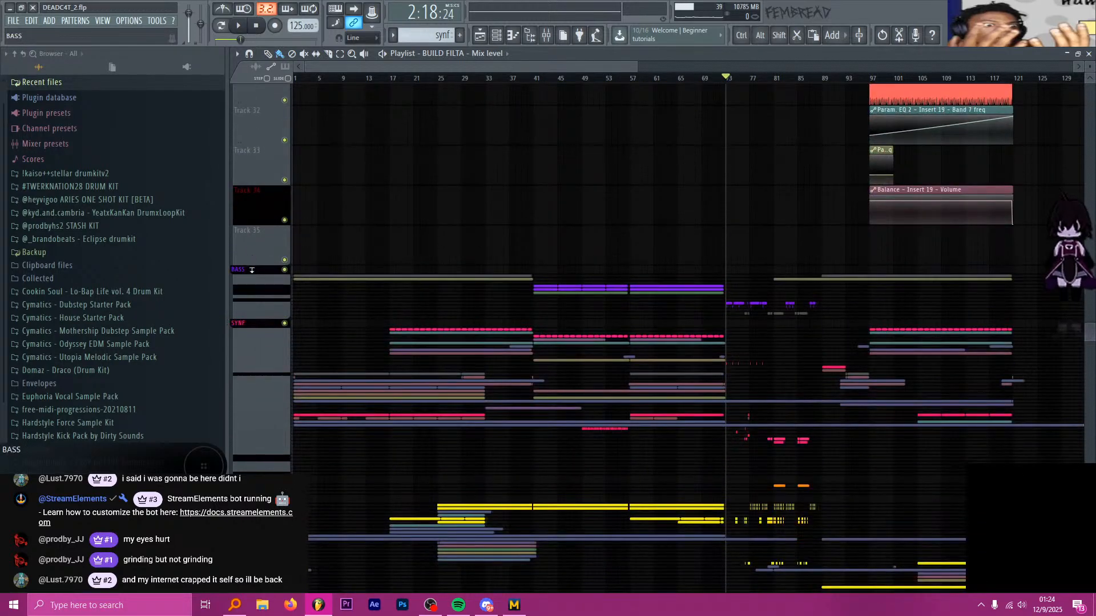
scroll(252, 251, "down", 6)
scroll(255, 211, "up", 1)
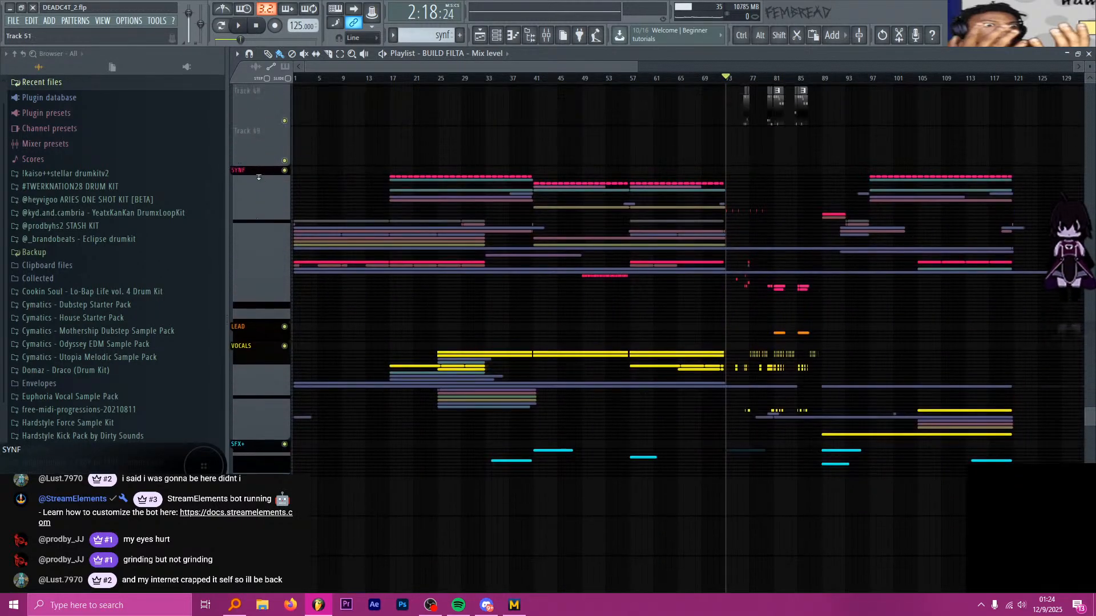
Expand the SYNF and LEAD track groups in the playlist
left_click(254, 170)
scroll(252, 255, "down", 7)
scroll(252, 250, "down", 10)
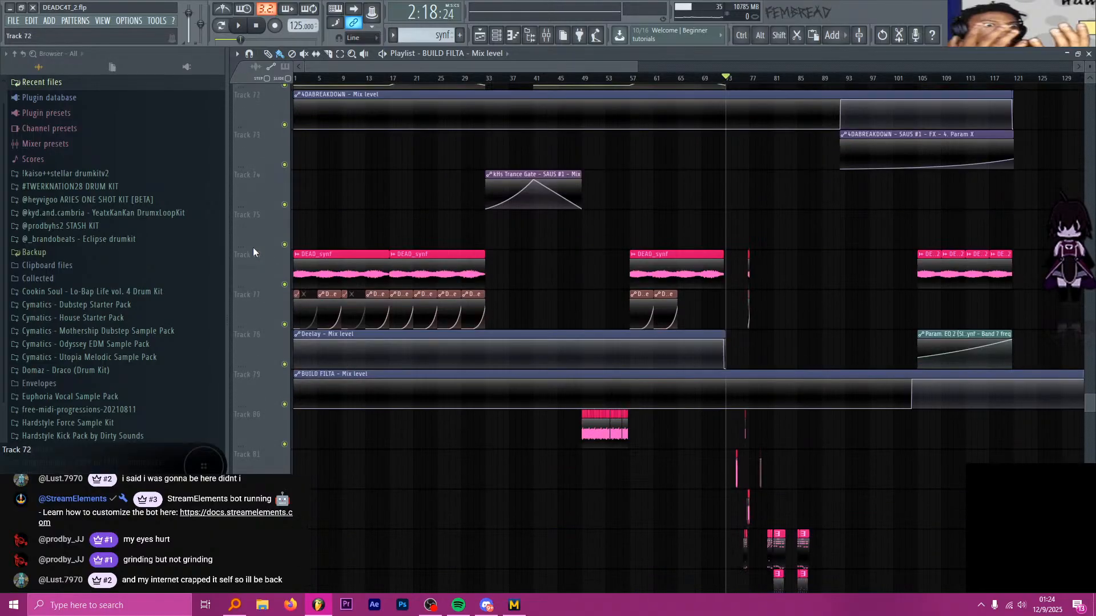
left_click(248, 154)
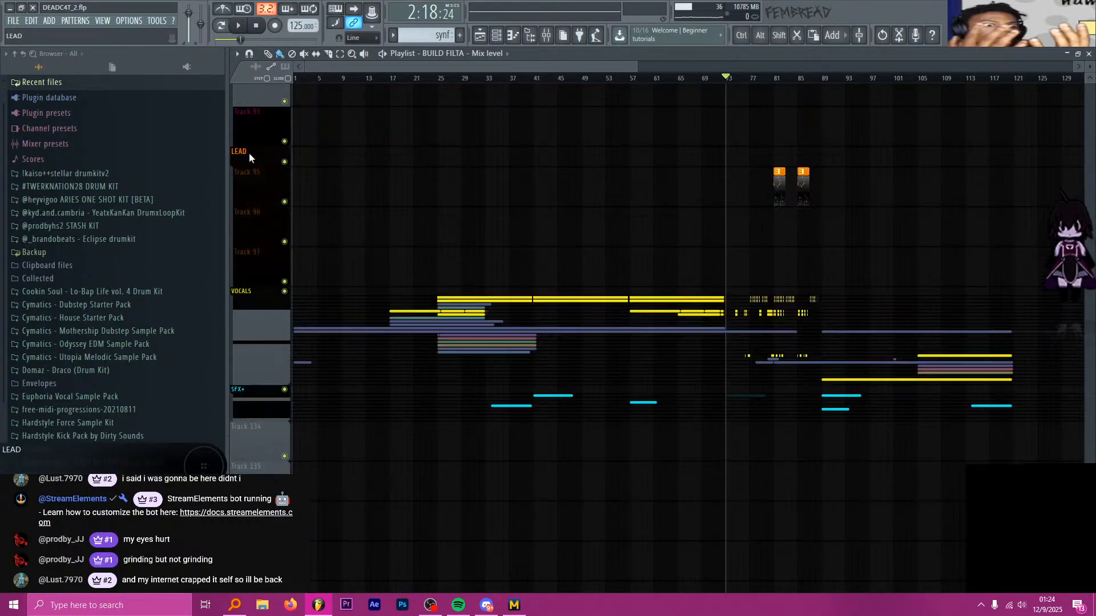
scroll(261, 197, "down", 5)
scroll(262, 191, "up", 1)
Expand the VOCALS and SFX+ track groups in the playlist
left_click(250, 136)
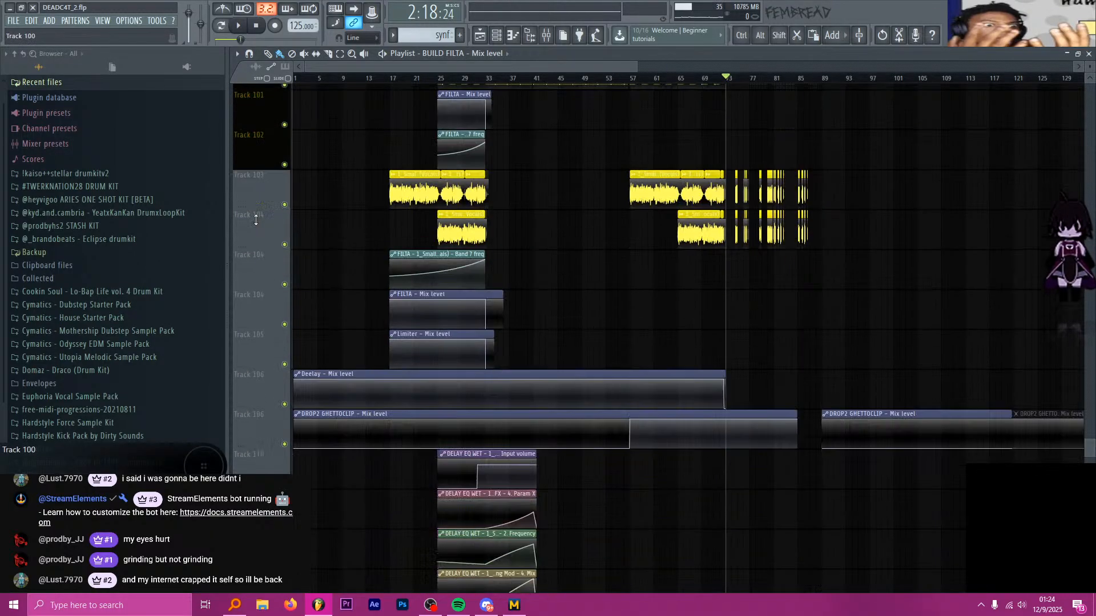
scroll(260, 236, "down", 6)
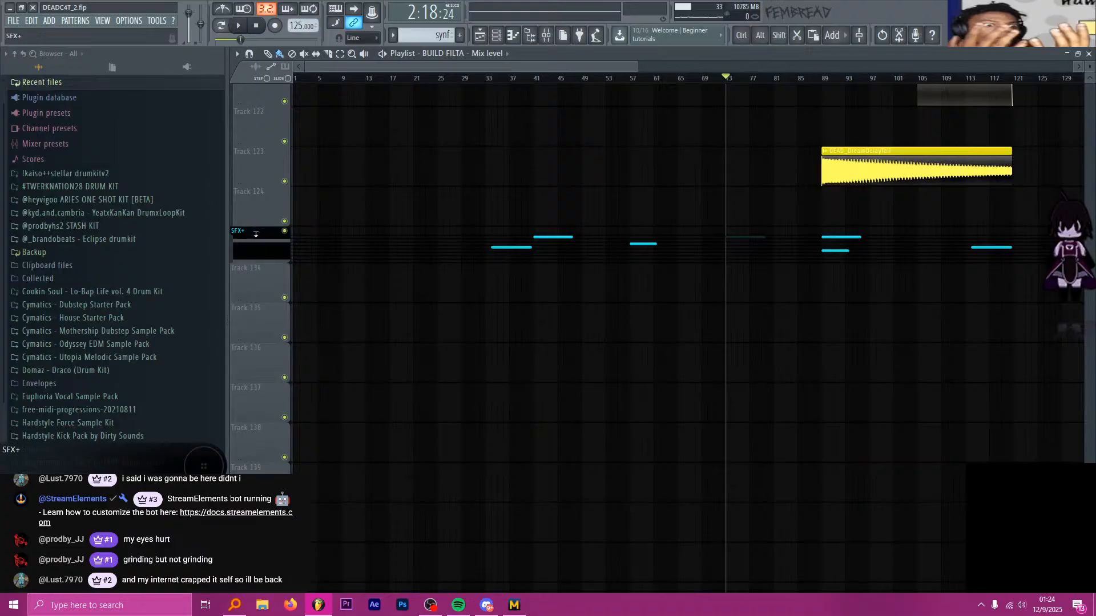
left_click(260, 236)
scroll(258, 272, "down", 4)
Look over the expanded playlist tracks from SFX+ back up to the drums, with a wider stretch of the timeline in view
scroll(265, 267, "up", 8)
scroll(259, 271, "up", 10)
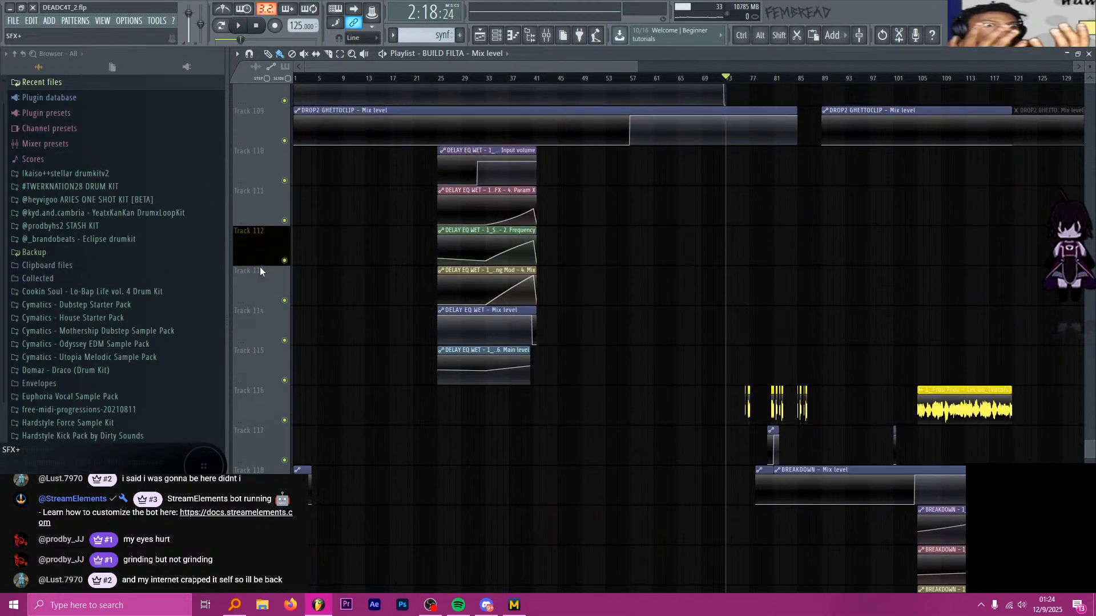
scroll(261, 279, "up", 10)
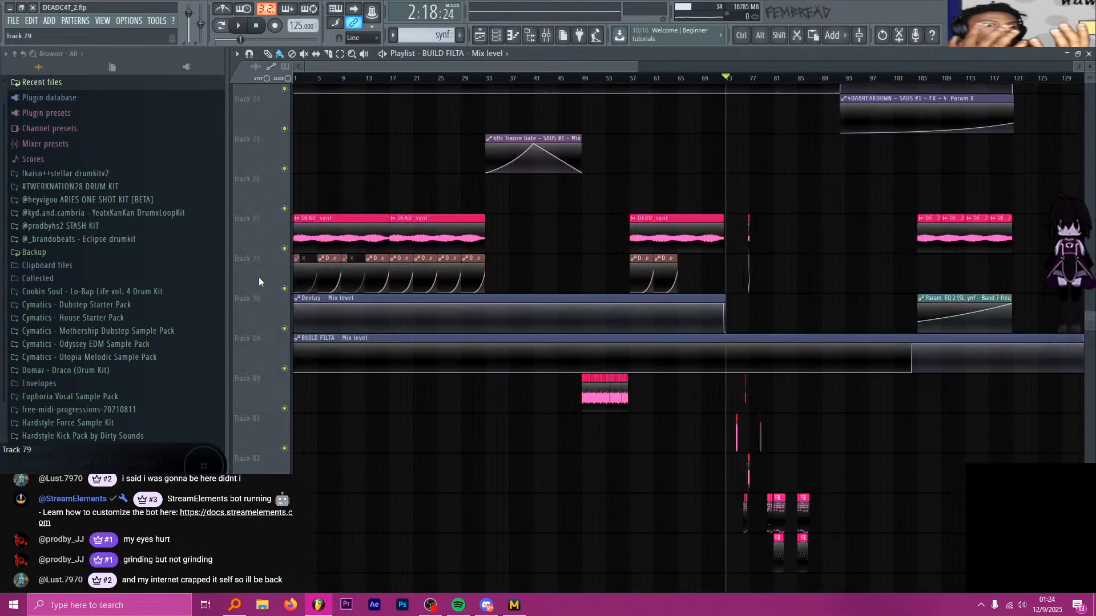
scroll(263, 294, "up", 10)
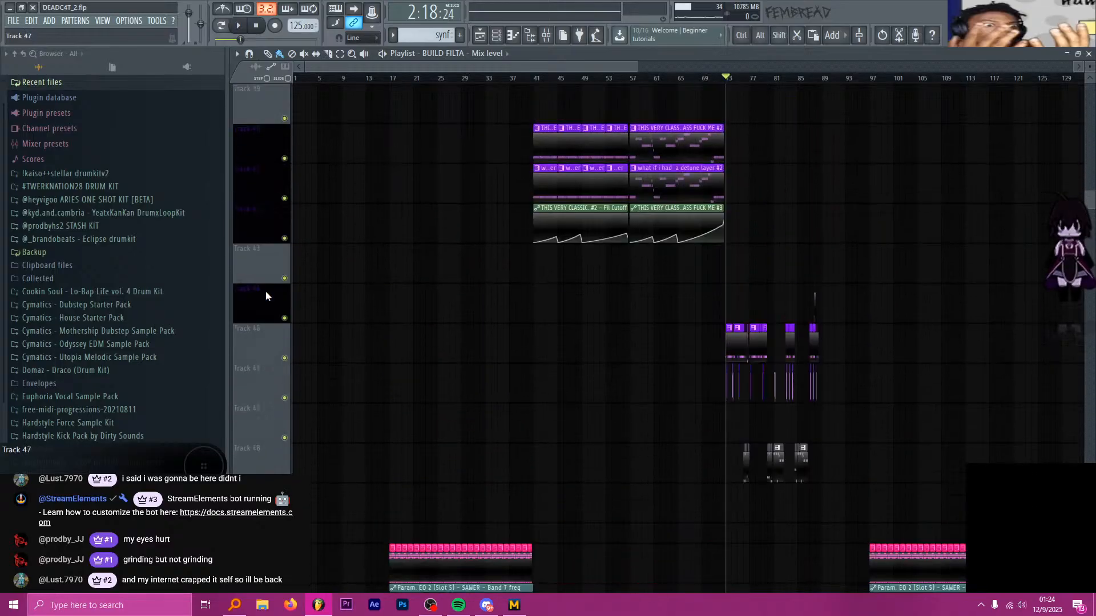
scroll(276, 302, "up", 3)
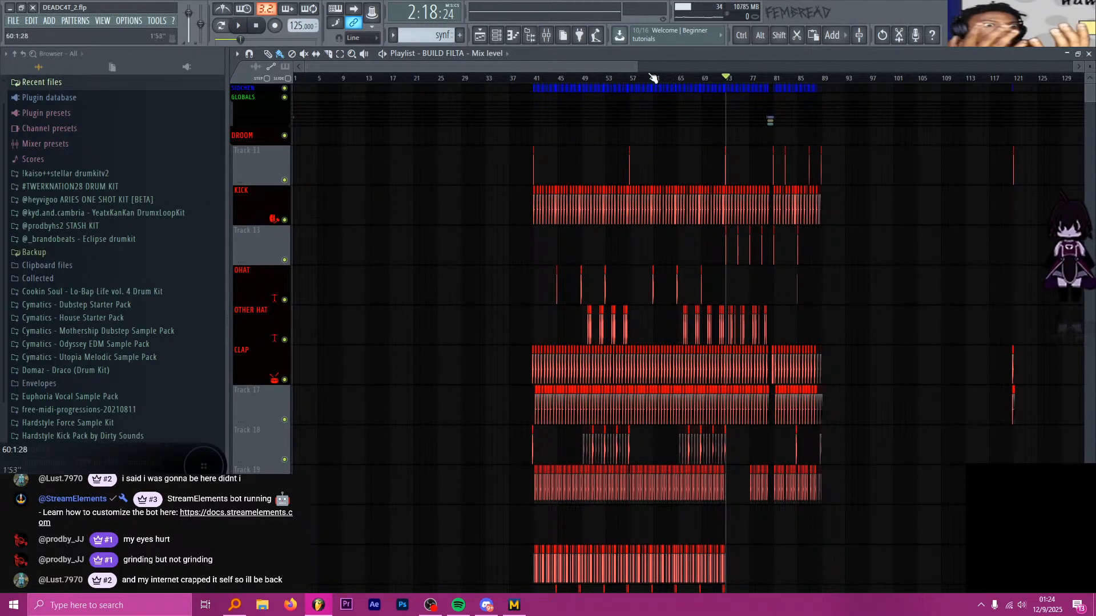
left_click_drag(636, 67, 839, 114)
scroll(756, 219, "down", 5)
scroll(757, 228, "down", 6)
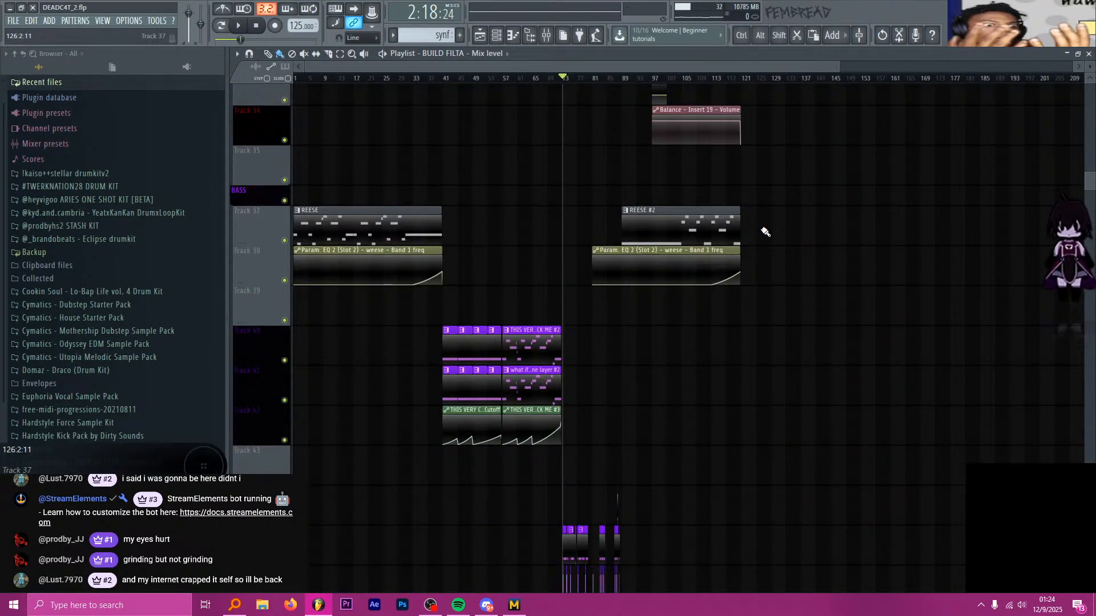
scroll(765, 232, "down", 2)
scroll(765, 217, "up", 3)
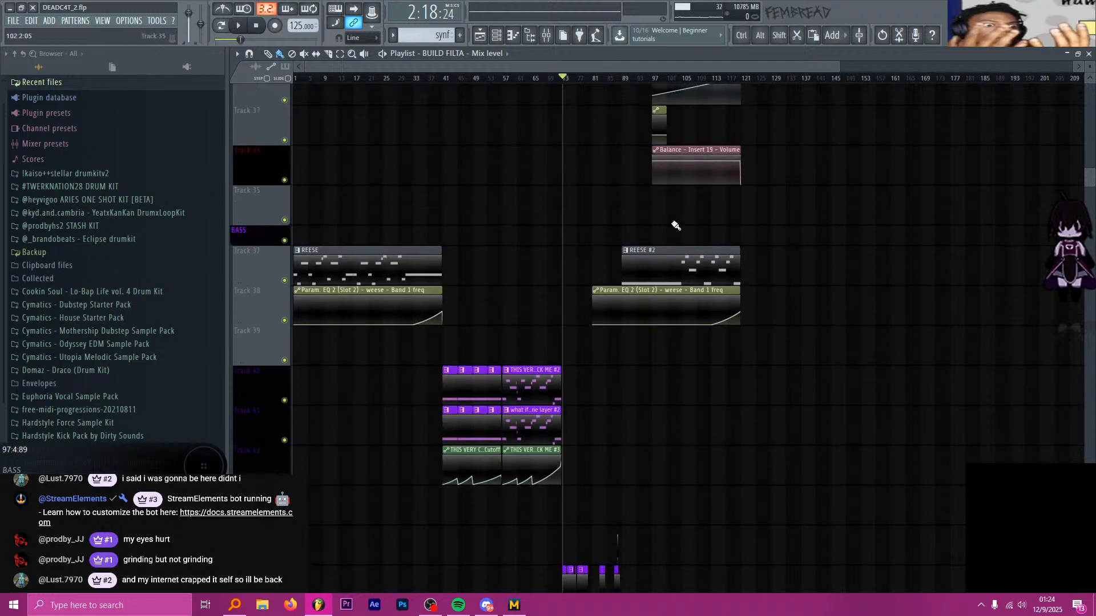
scroll(773, 120, "up", 6)
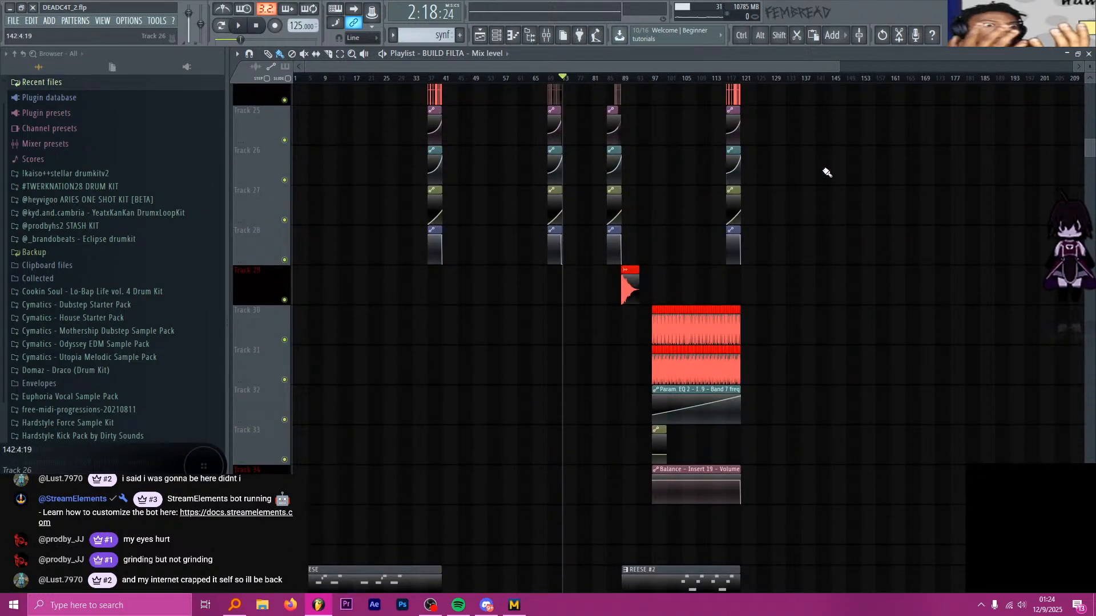
scroll(822, 171, "up", 10)
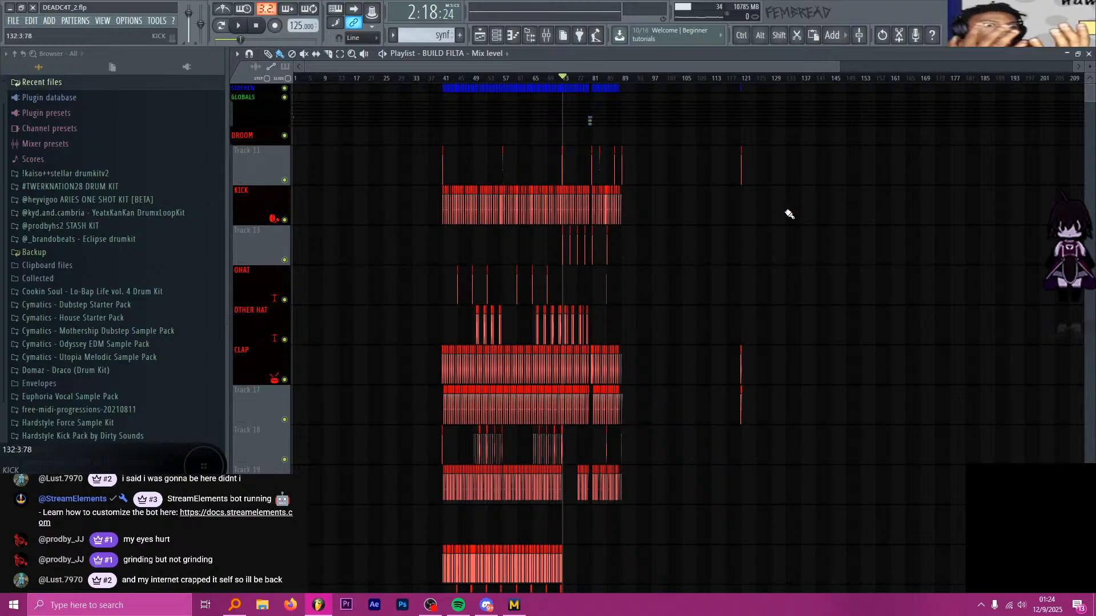
Move the playhead to the last drum hit just before bar 121, then return it to the start of the song
left_click_drag(743, 66, 843, 67)
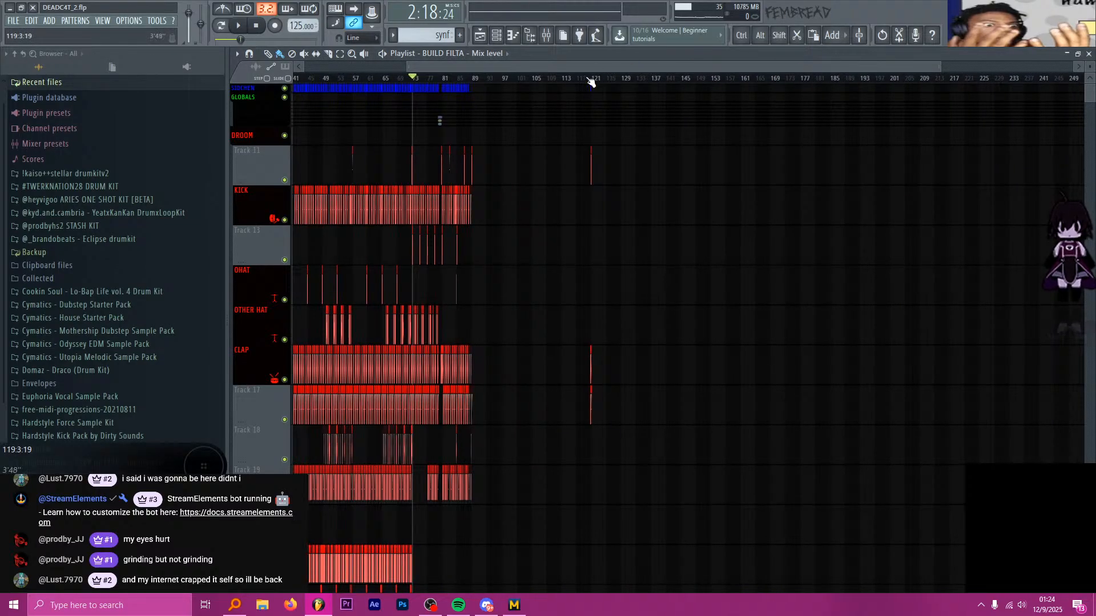
left_click_drag(591, 81, 594, 133)
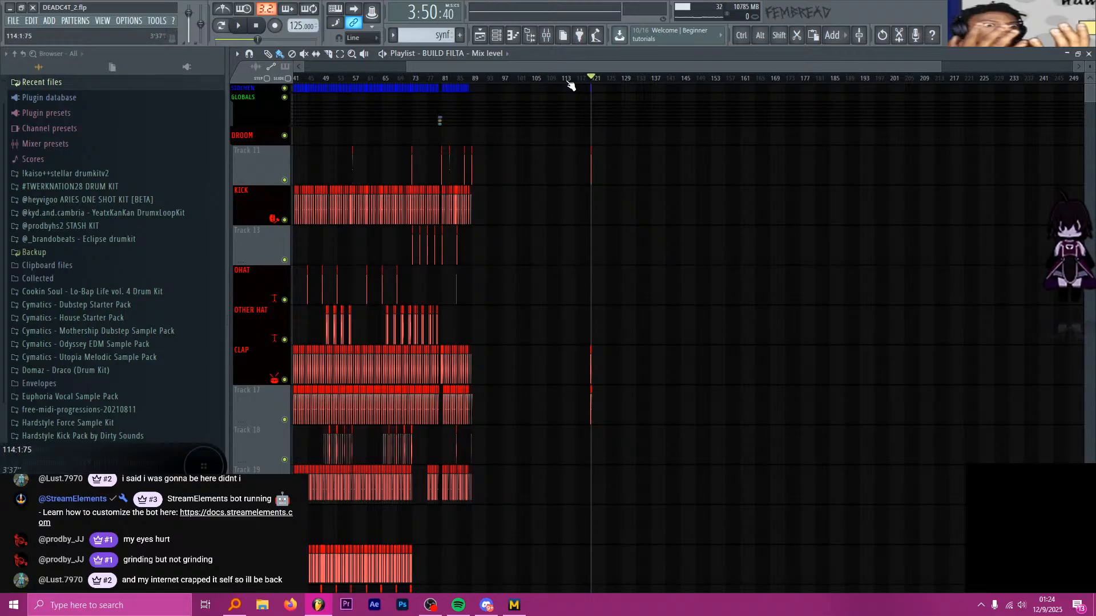
left_click_drag(567, 80, 233, 101)
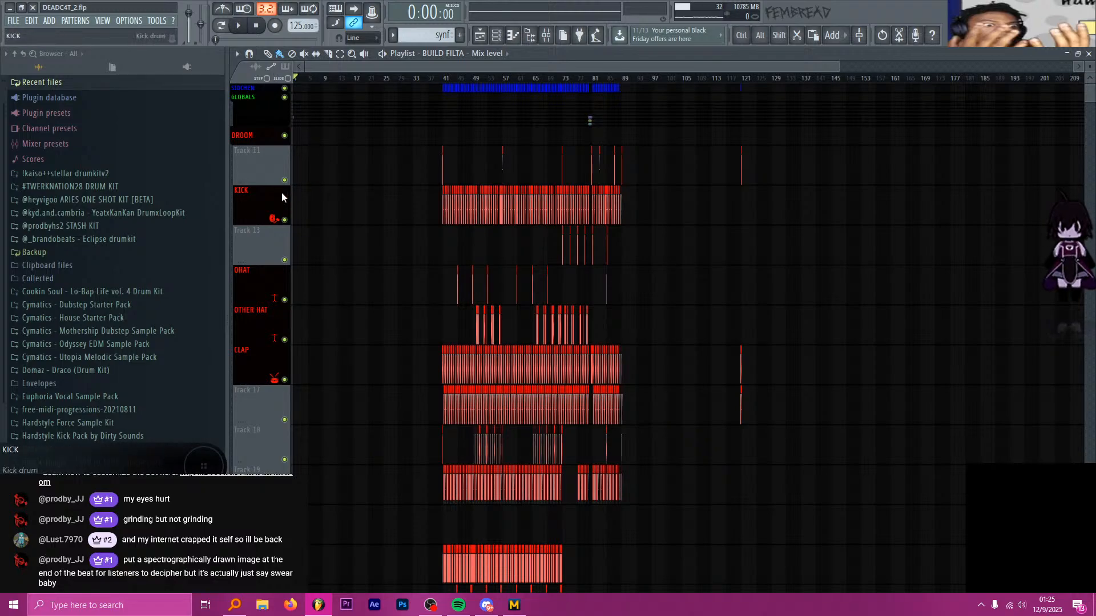
scroll(281, 194, "down", 8)
scroll(280, 206, "down", 11)
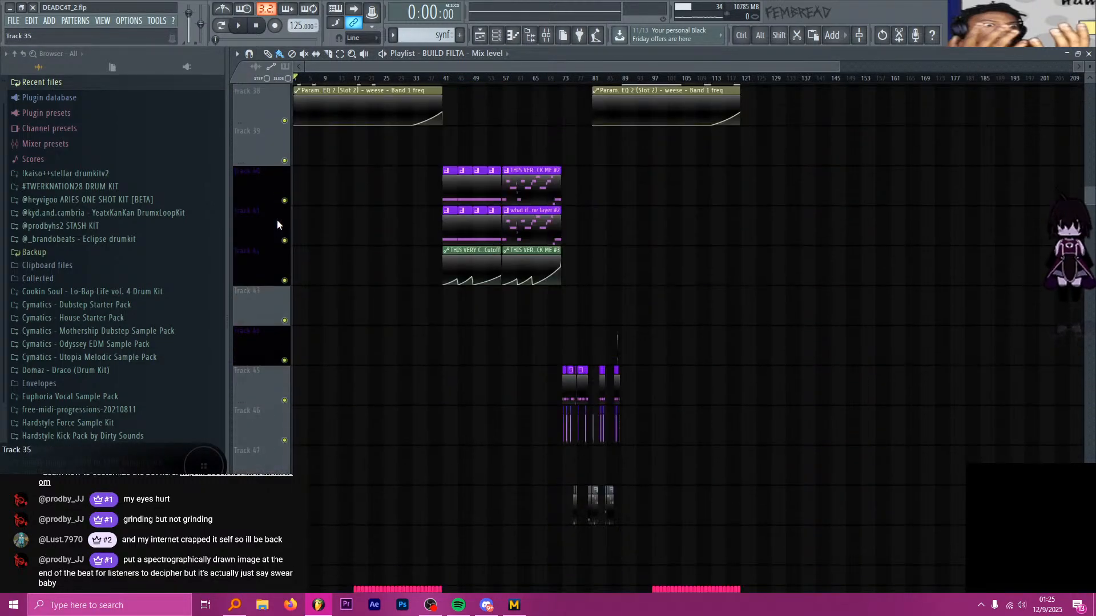
scroll(277, 225, "up", 5)
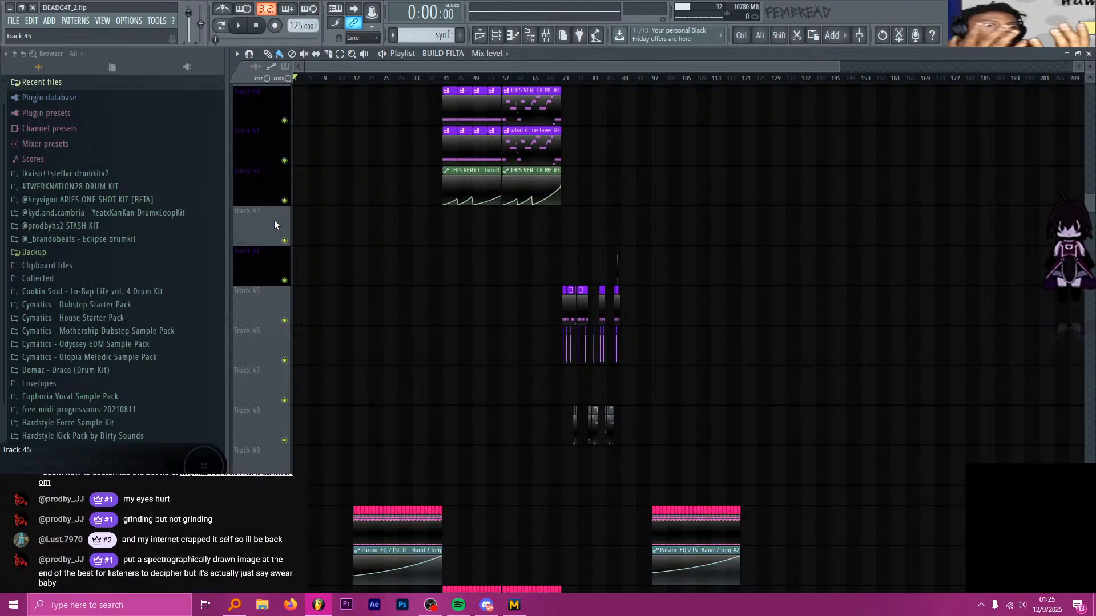
scroll(286, 202, "up", 7)
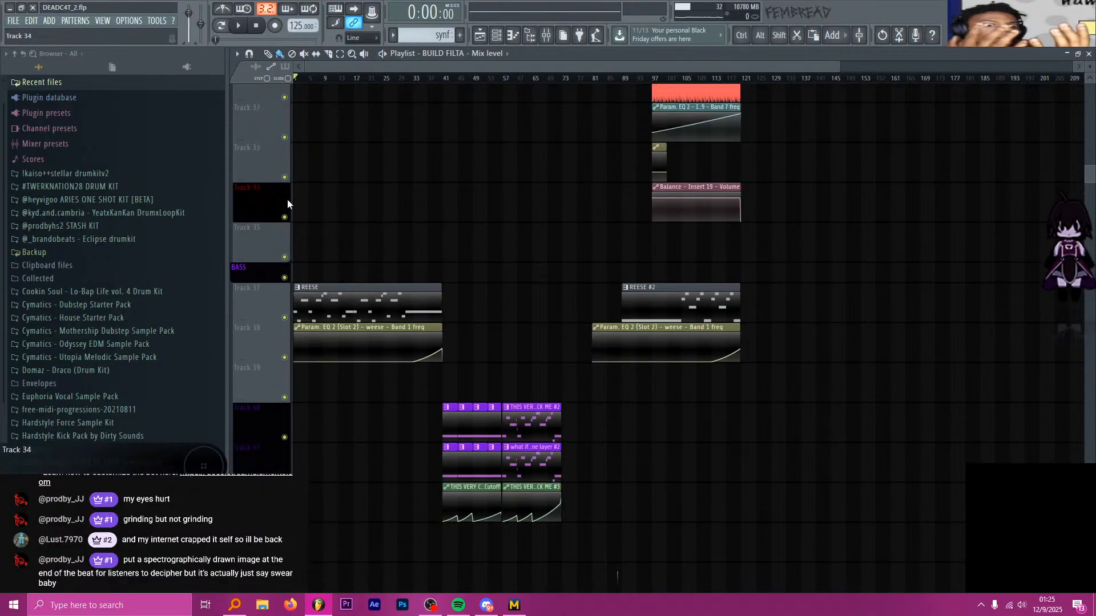
scroll(282, 194, "up", 9)
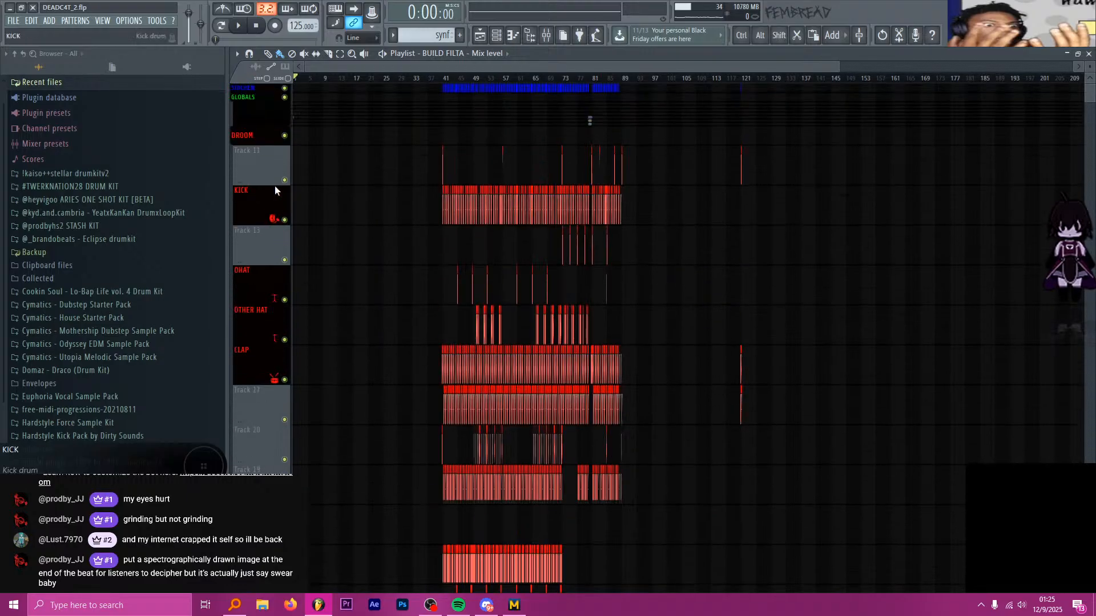
Collapse the BASS and SYNF track groups in the playlist
scroll(272, 194, "down", 10)
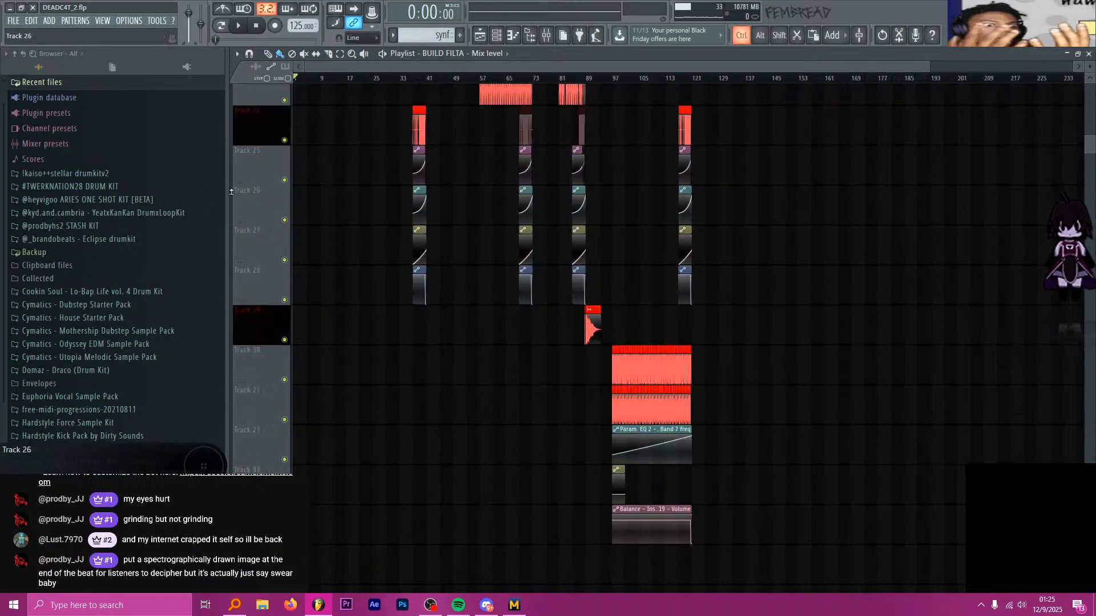
scroll(255, 212, "down", 3)
scroll(255, 220, "down", 4)
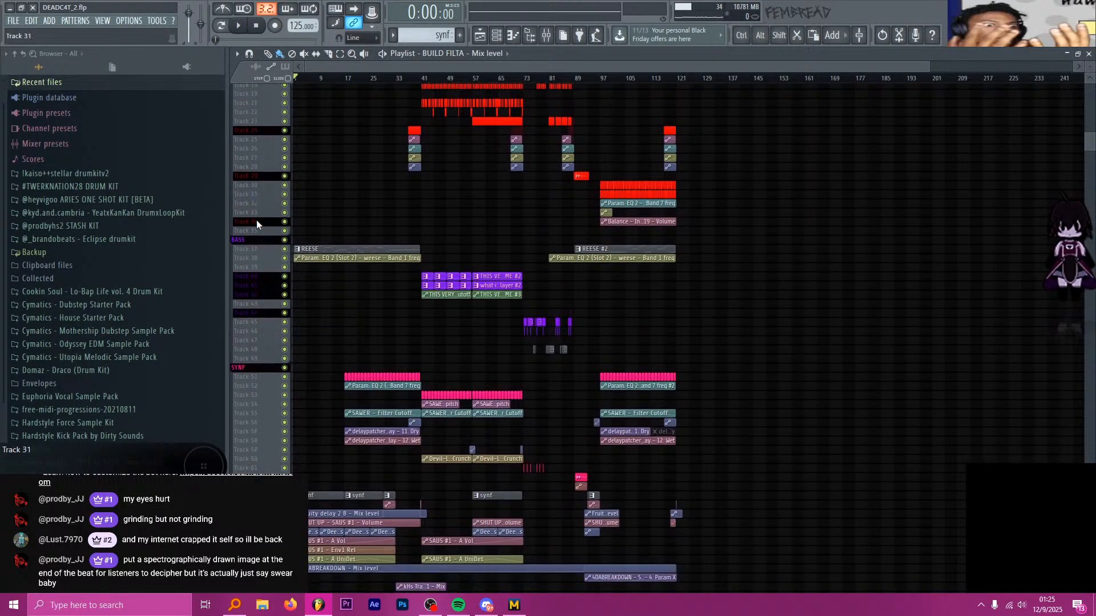
scroll(249, 211, "up", 3)
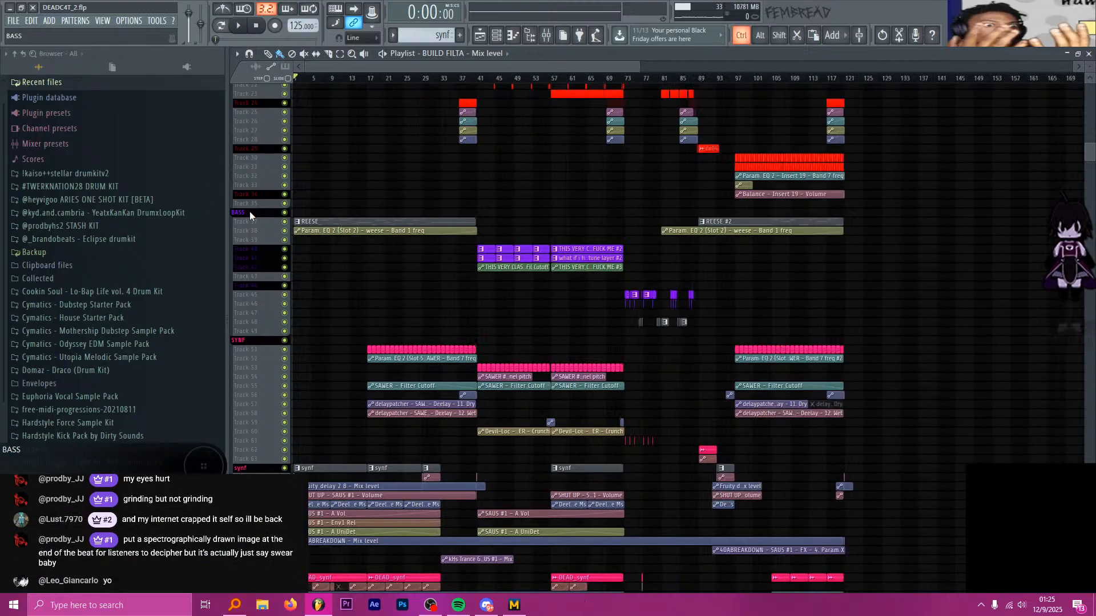
scroll(246, 211, "up", 4)
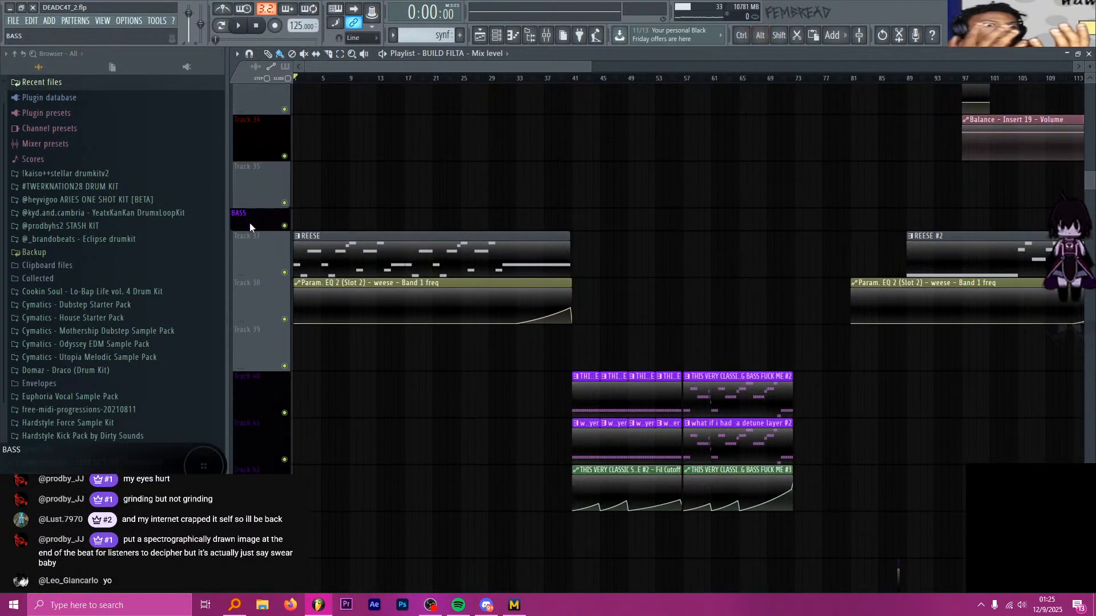
scroll(250, 227, "down", 3)
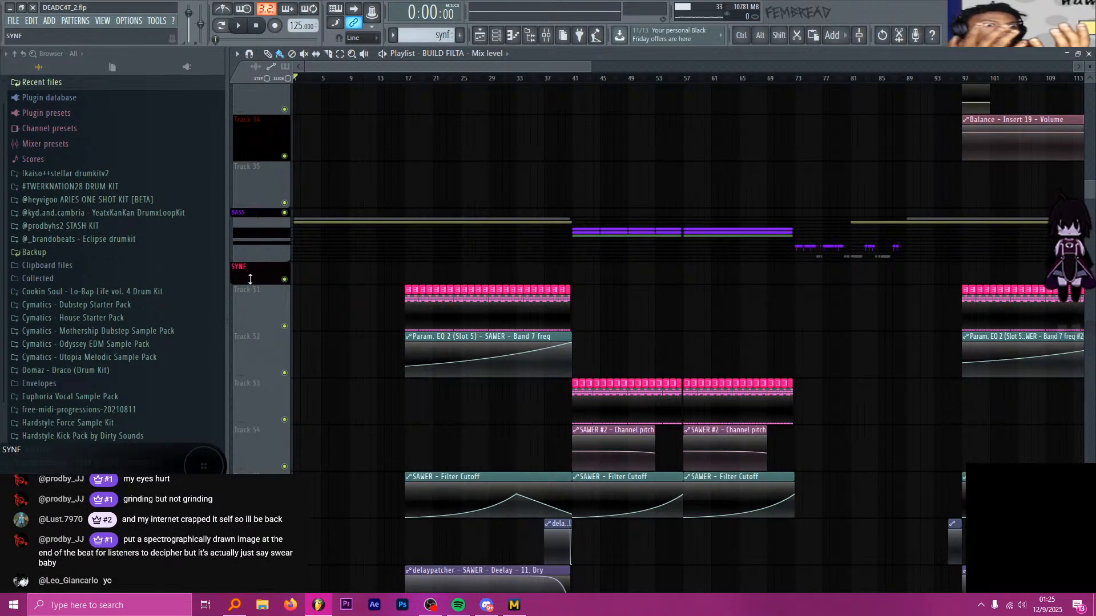
scroll(249, 325, "down", 2)
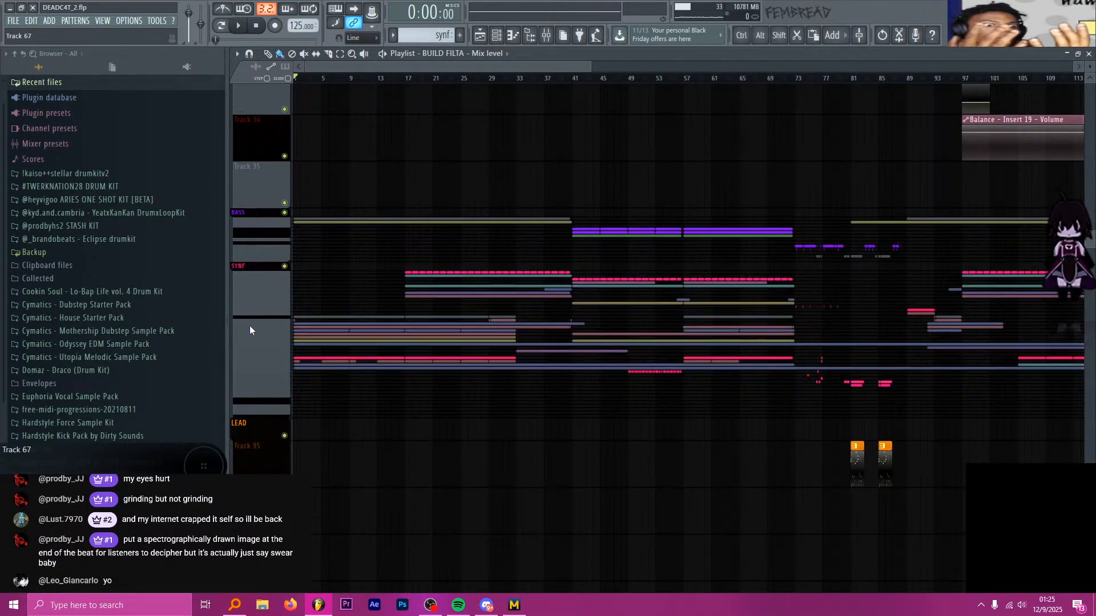
Collapse the LEAD, VOCALS and SFX+ track groups in the playlist
left_click(252, 438)
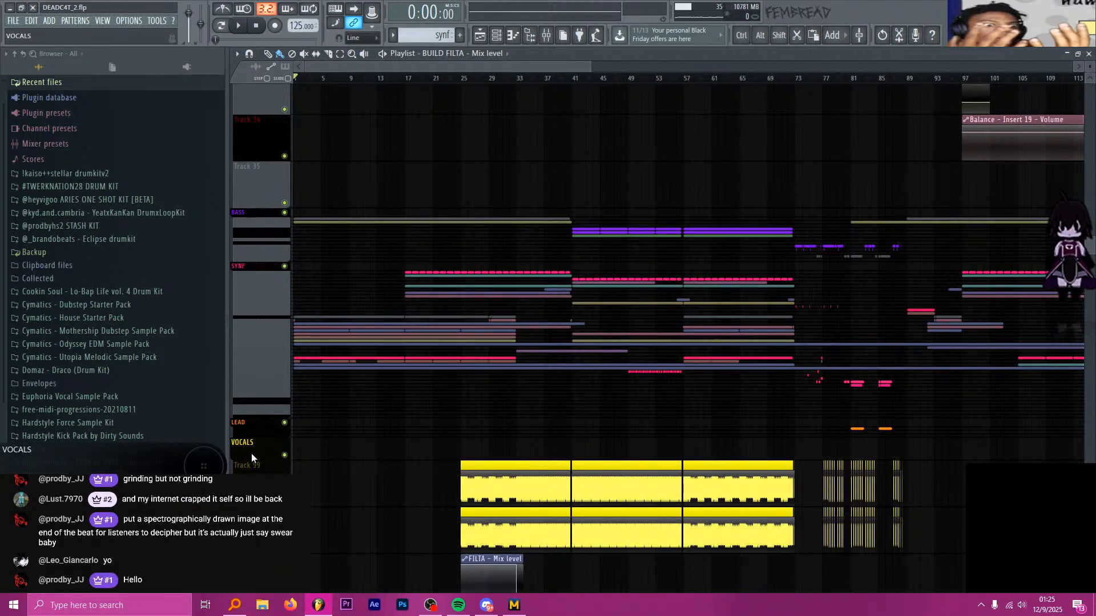
left_click(251, 451)
scroll(248, 426, "down", 3)
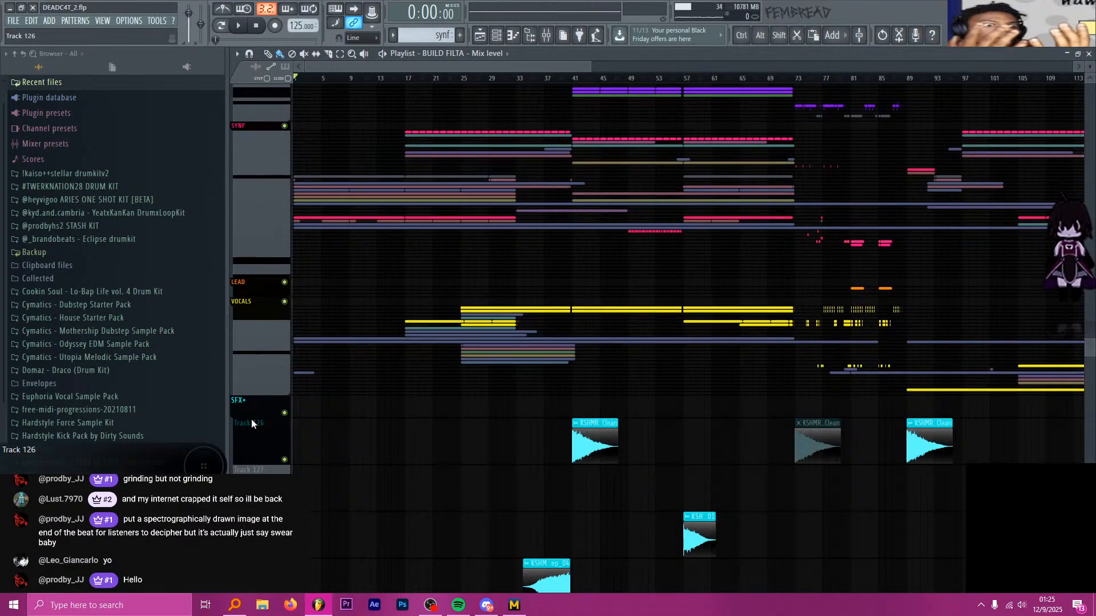
scroll(252, 413, "up", 7)
Collapse the DROOM track group near the start of the playlist's track list
scroll(252, 414, "up", 15)
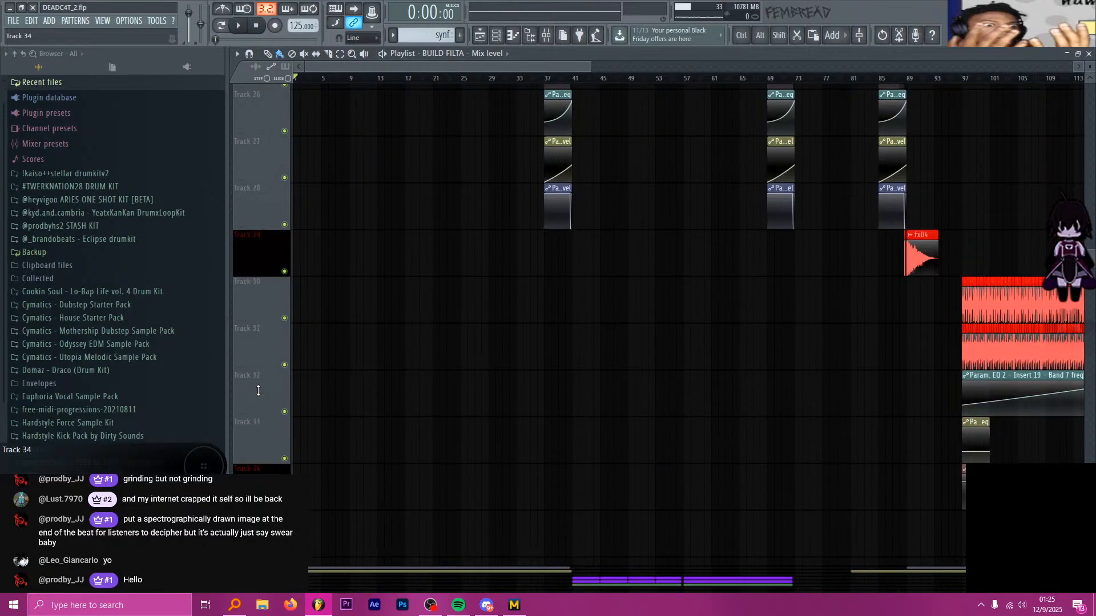
scroll(258, 309, "up", 3)
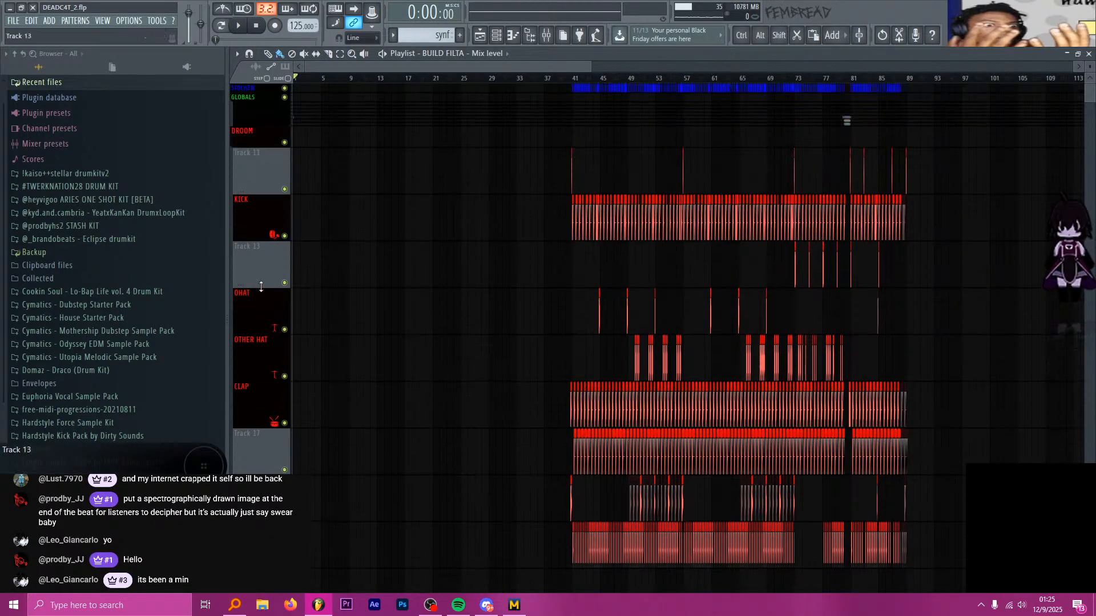
right_click(256, 147)
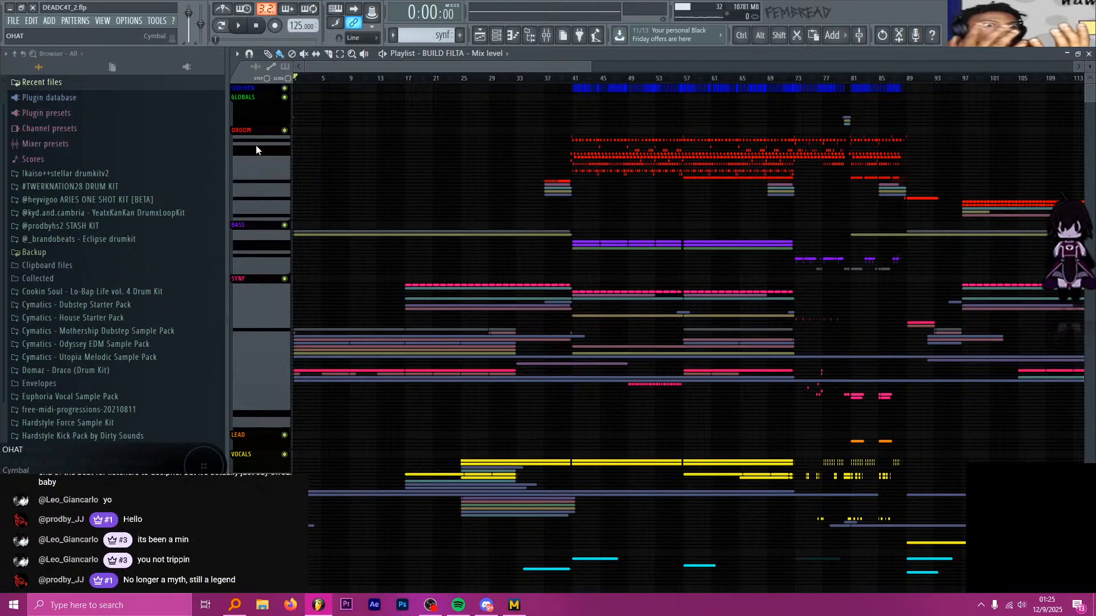
Look over the collapsed arrangement out past bar 121 and down to the tracks below SFX+
left_click_drag(527, 66, 635, 70)
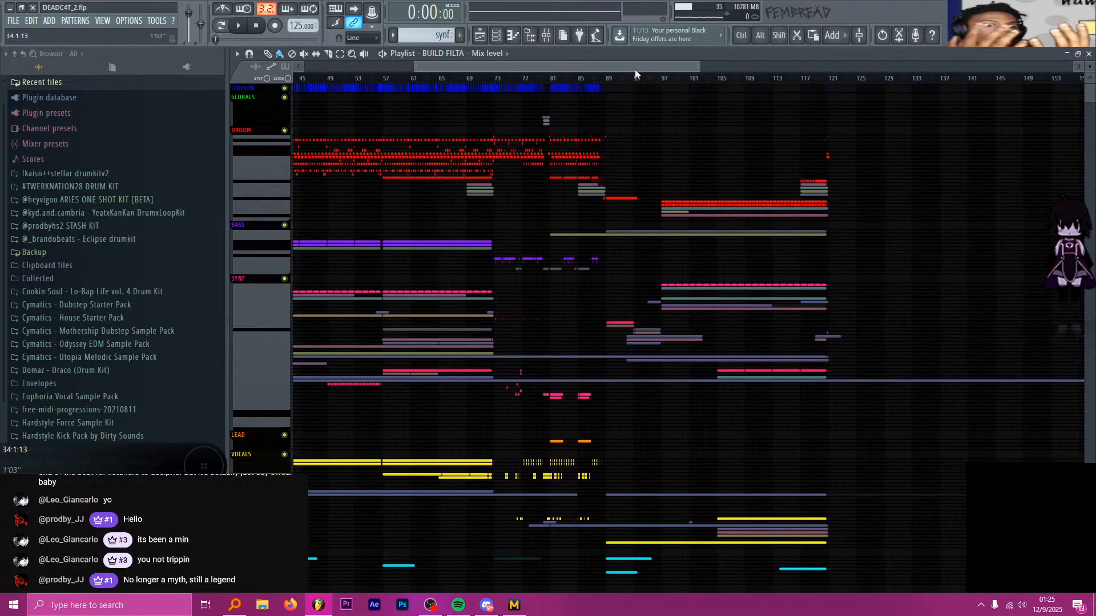
left_click_drag(551, 81, 205, 103)
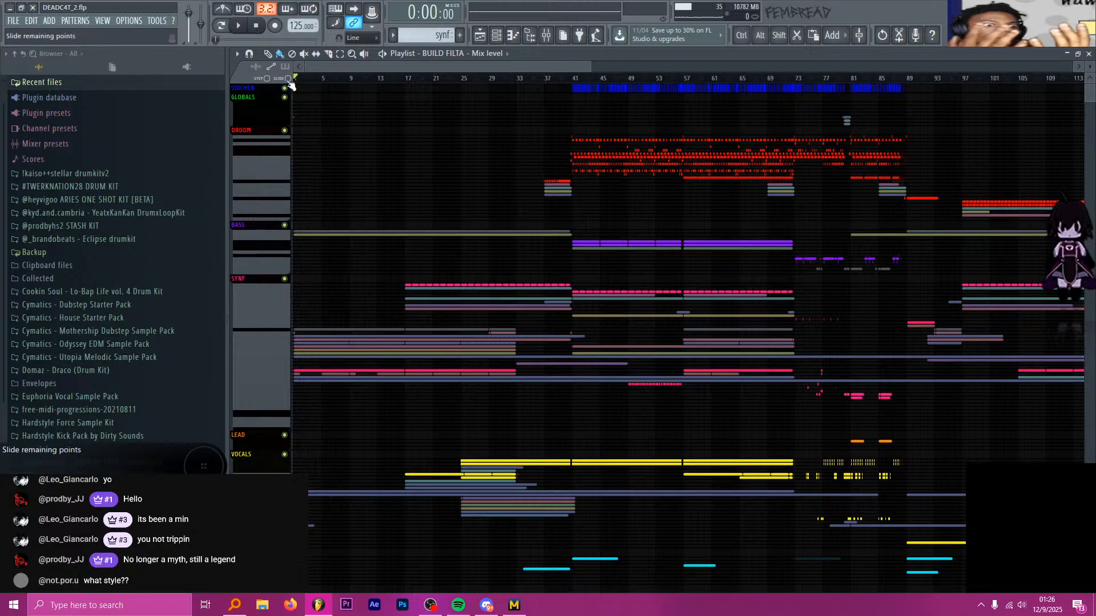
key("alt+Tab")
key("alt+Tab")
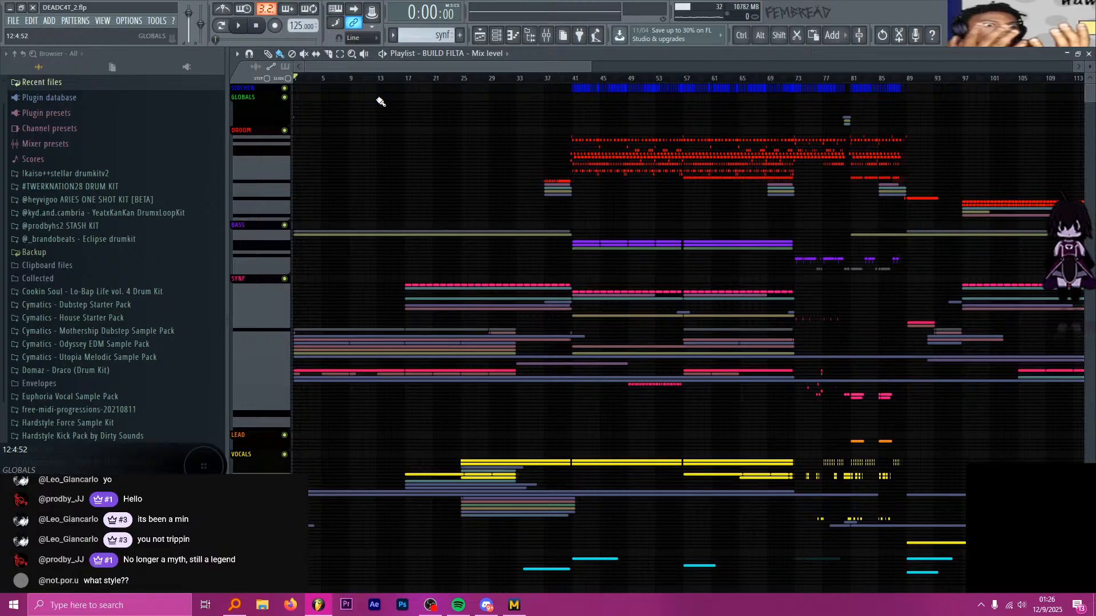
scroll(381, 102, "down", 5)
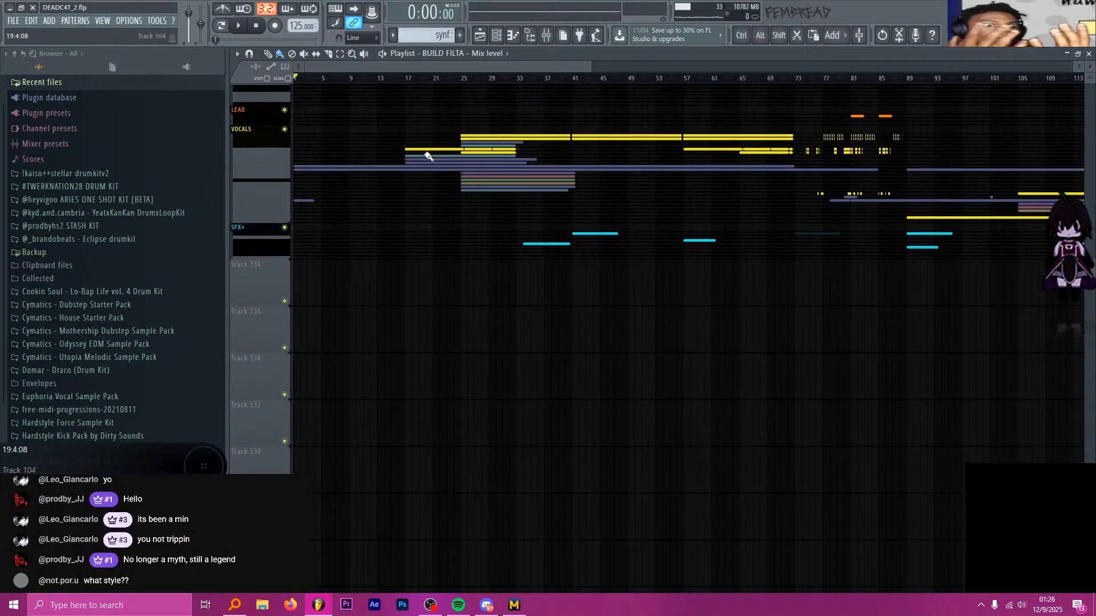
scroll(428, 154, "up", 5)
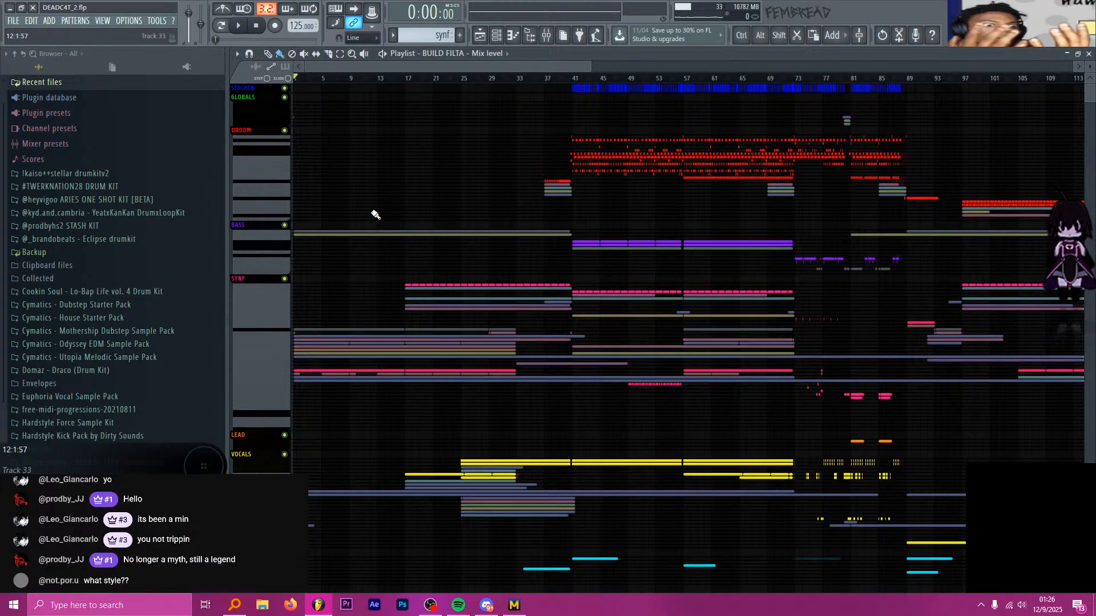
Play the song from the start and turn the system volume up to 50
key("space")
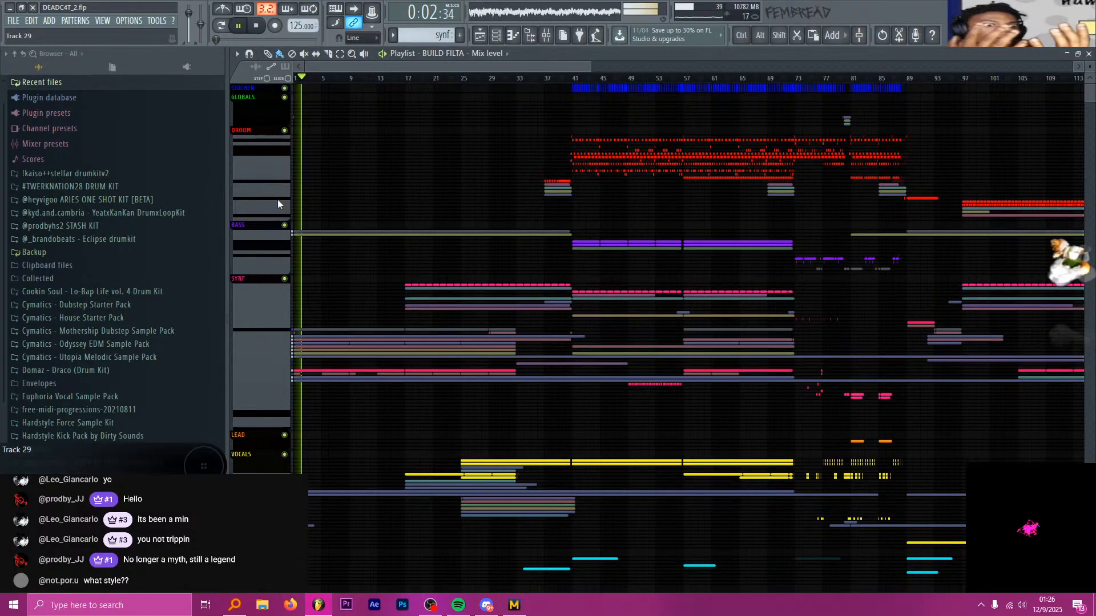
key("XF86AudioRaiseVolume")
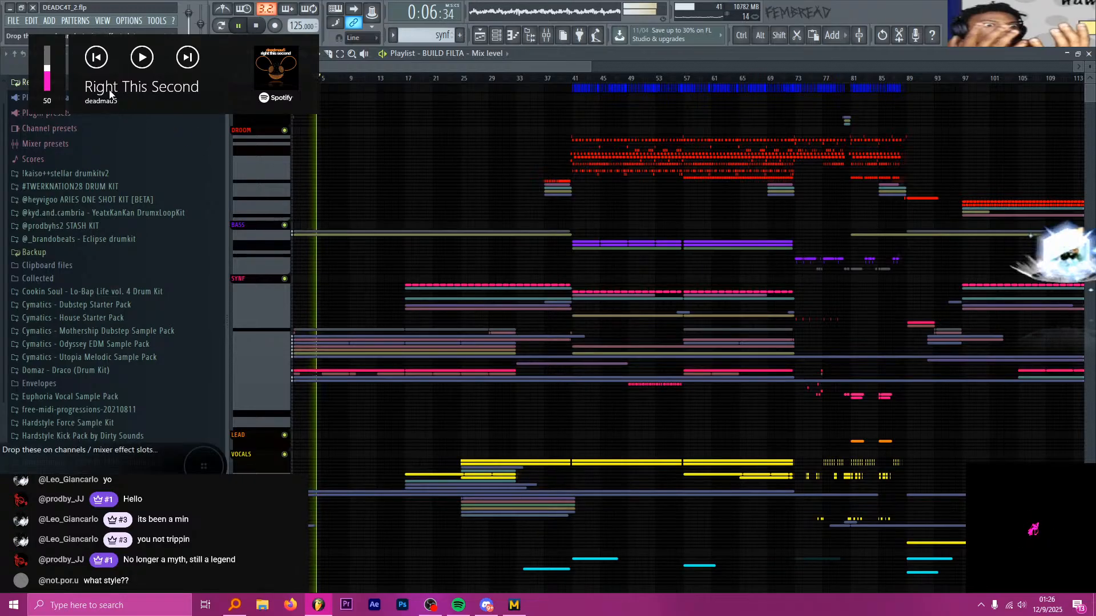
scroll(274, 290, "down", 2)
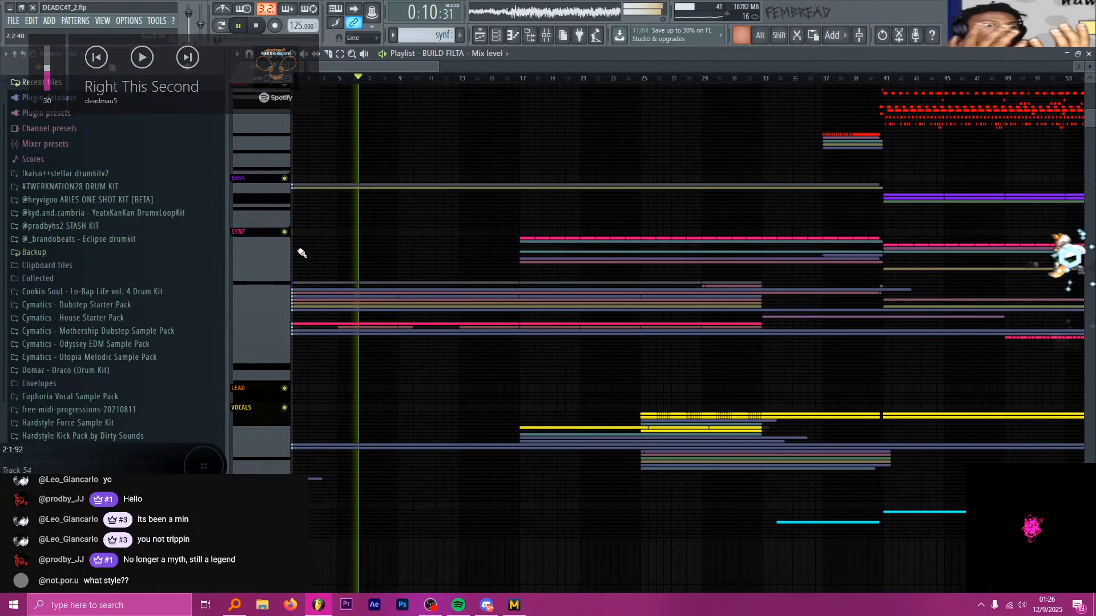
Expand the SYNF track group with lower track heights and examine the synf and DEAD_synf clips with their automation during playback
scroll(254, 234, "up", 3)
scroll(459, 320, "down", 4)
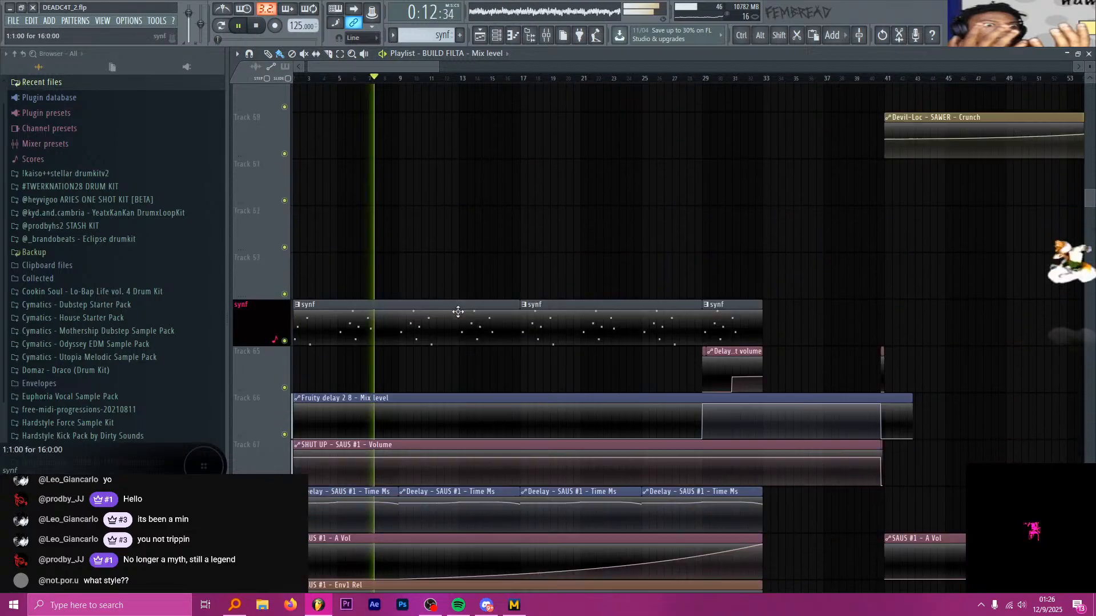
scroll(473, 260, "down", 2)
scroll(464, 269, "down", 2)
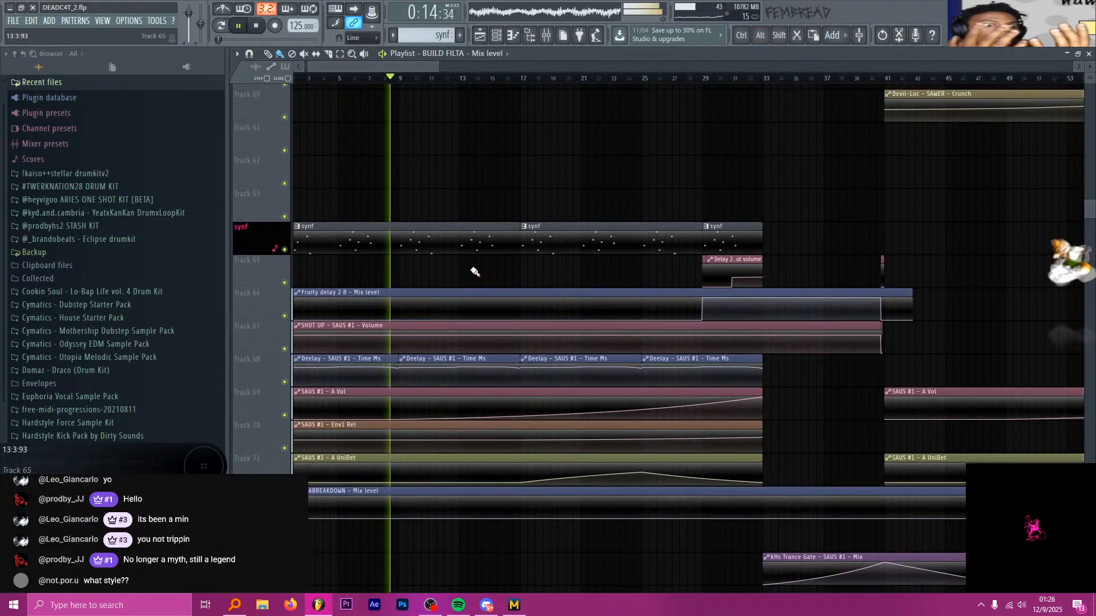
scroll(500, 273, "down", 3)
scroll(501, 265, "down", 2)
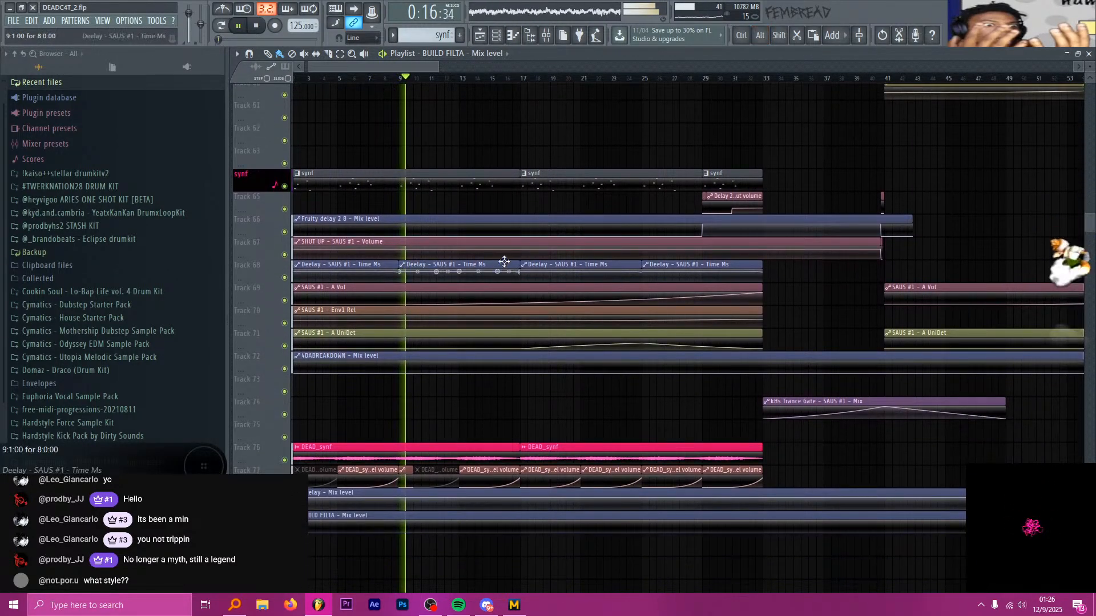
scroll(479, 196, "down", 2)
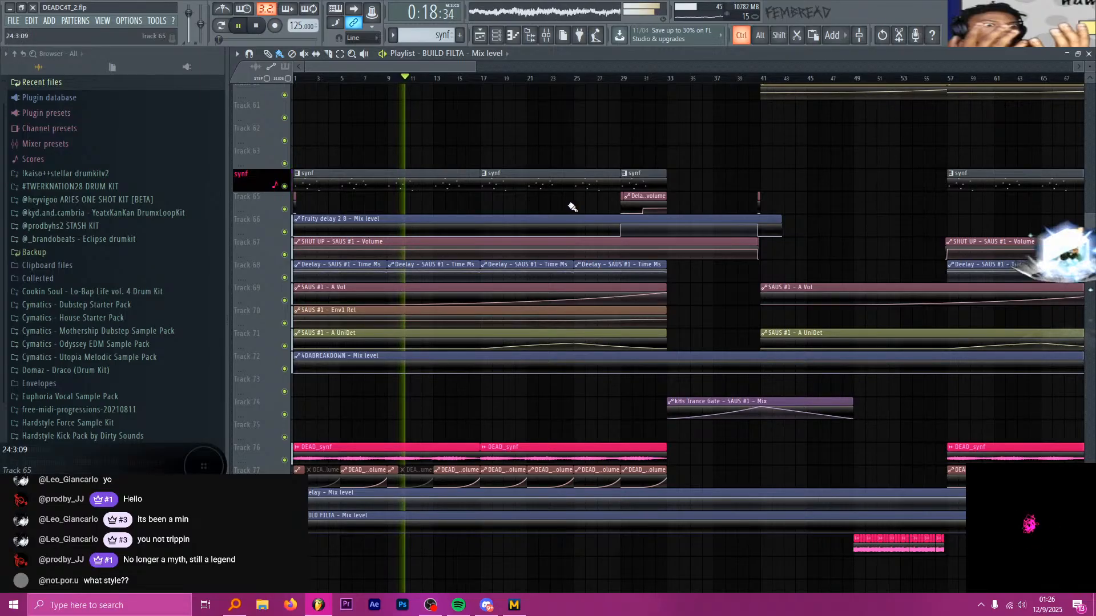
Expand the BASS track group to examine the REESE pattern and its Param. EQ 2 automation, and collapse it again
scroll(565, 206, "up", 1)
scroll(539, 204, "up", 2)
scroll(531, 206, "up", 6)
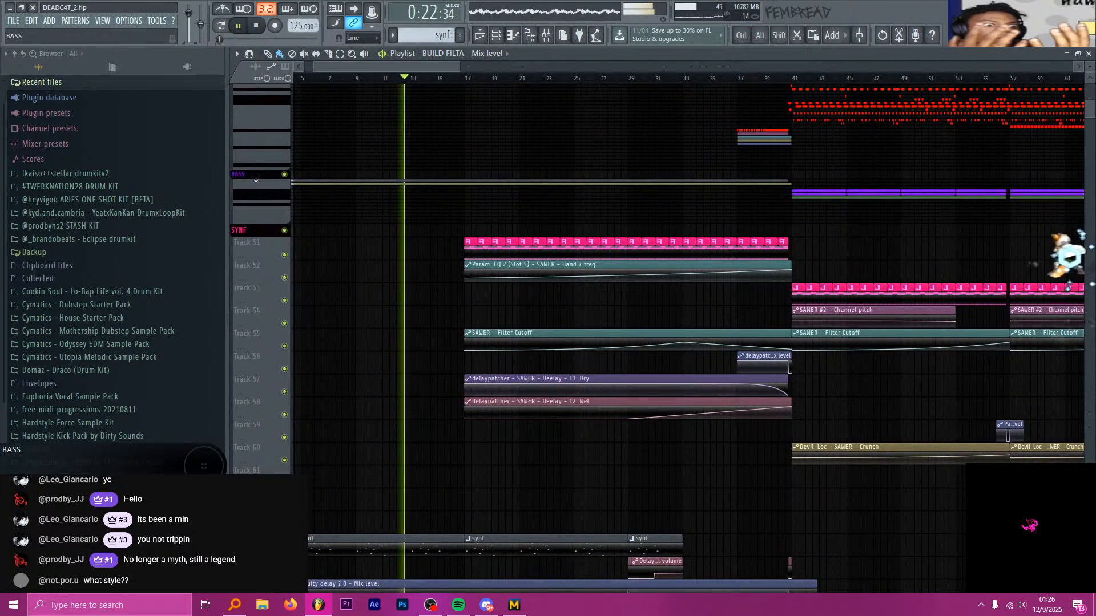
scroll(531, 244, "up", 6)
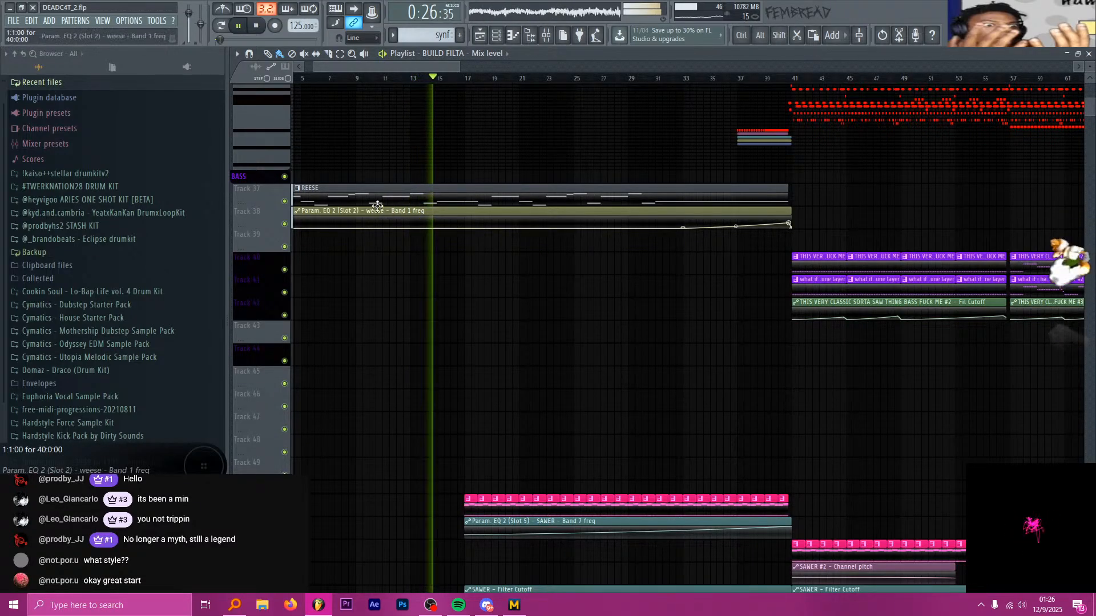
scroll(471, 250, "down", 6)
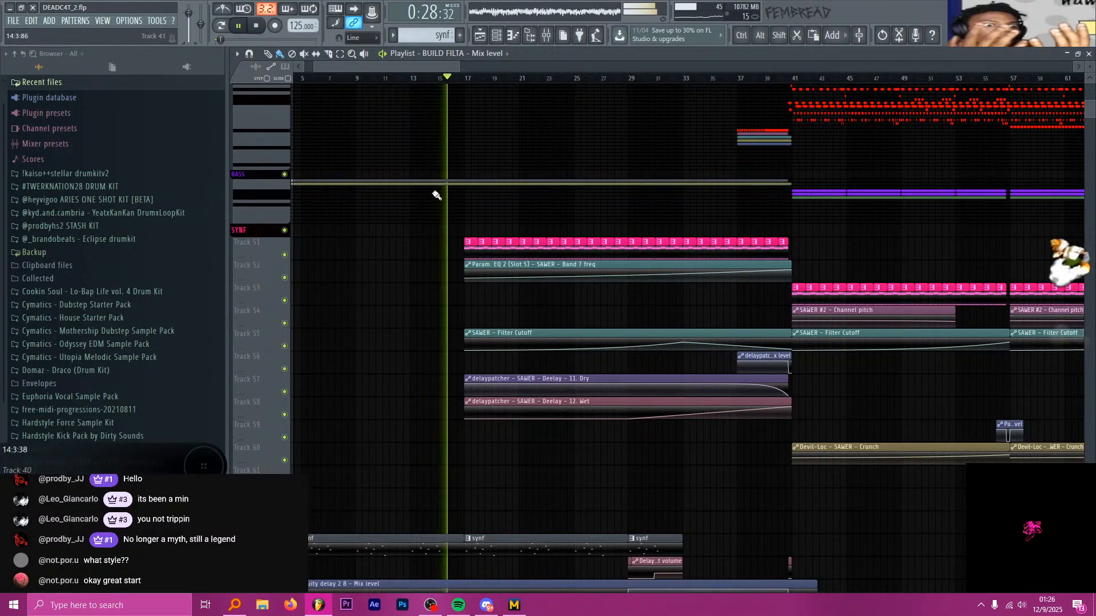
Examine the SAWER clips and automation starting at bar 17, and collapse the SYNF track group
scroll(436, 220, "down", 1)
scroll(462, 293, "down", 2)
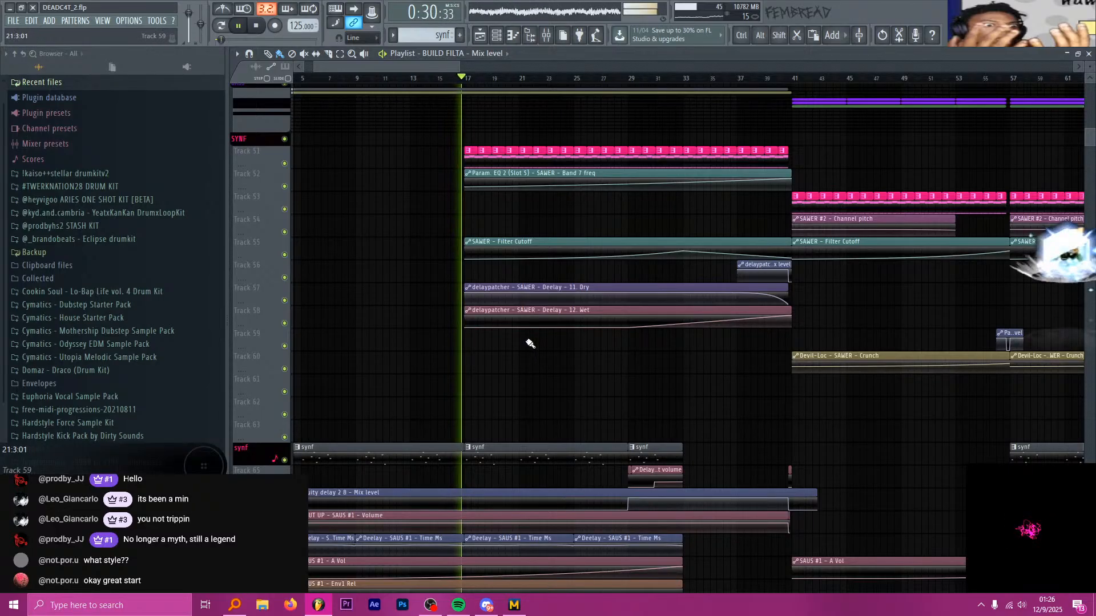
scroll(606, 210, "up", 2)
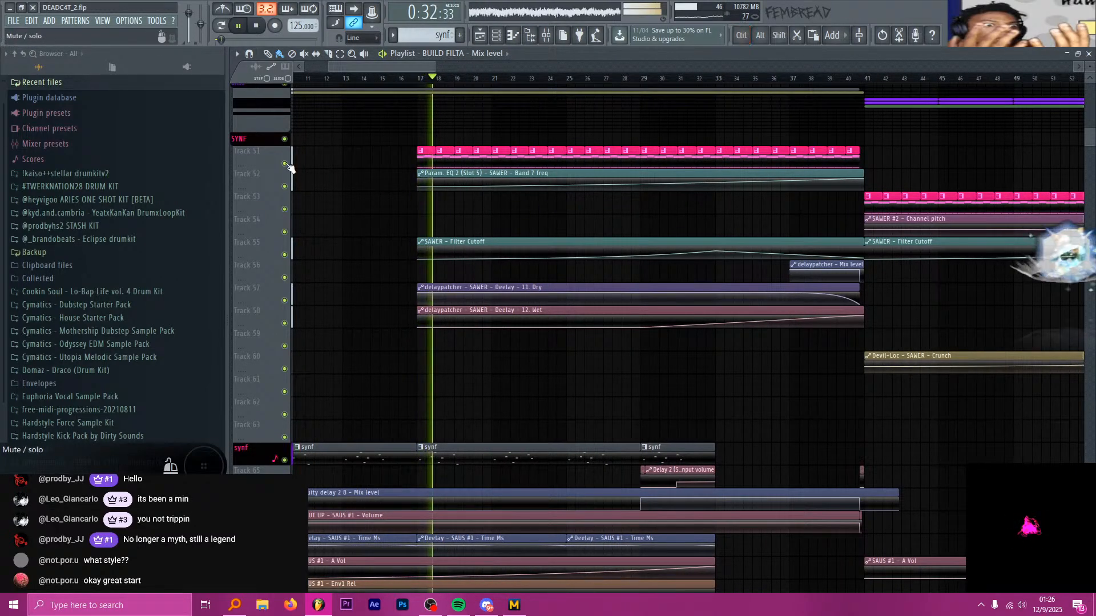
scroll(465, 270, "down", 1)
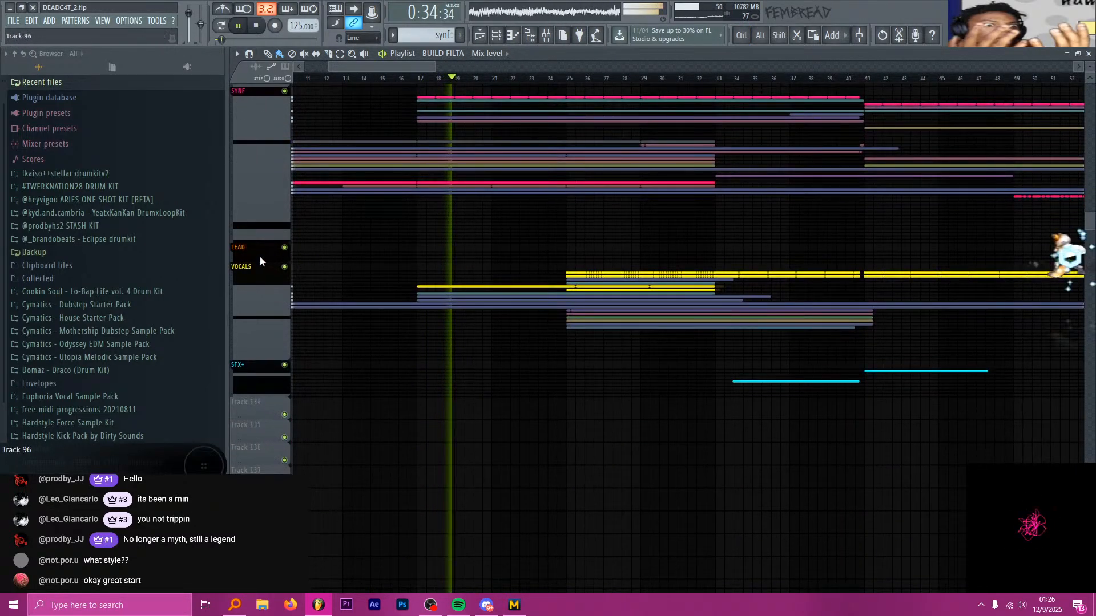
Expand the VOCALS track group and examine its vocal clips and effect automation from bar 17 on
left_click(260, 271)
scroll(443, 311, "down", 1)
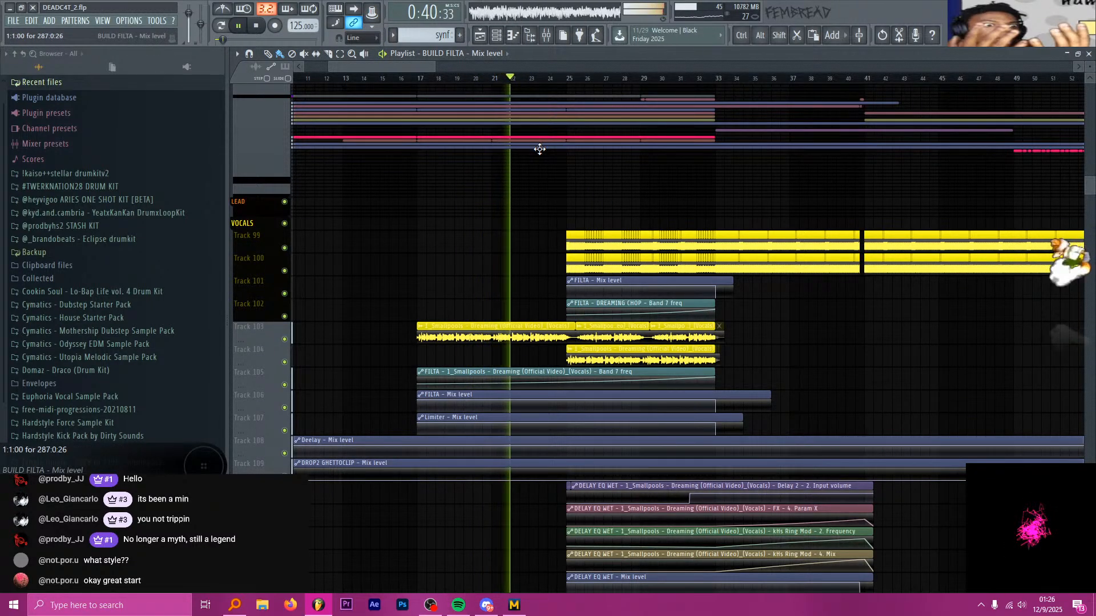
scroll(570, 157, "down", 1)
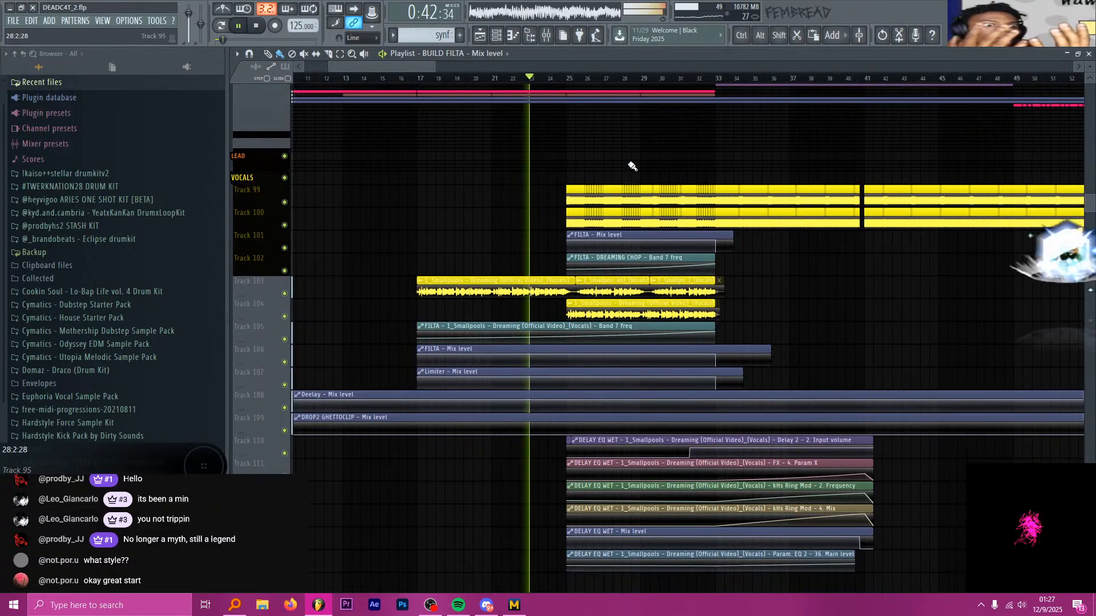
Expand the SYNF track group again, shrink the track heights, and follow the synth and vocal clips across bars 25 to 41
scroll(750, 164, "up", 3)
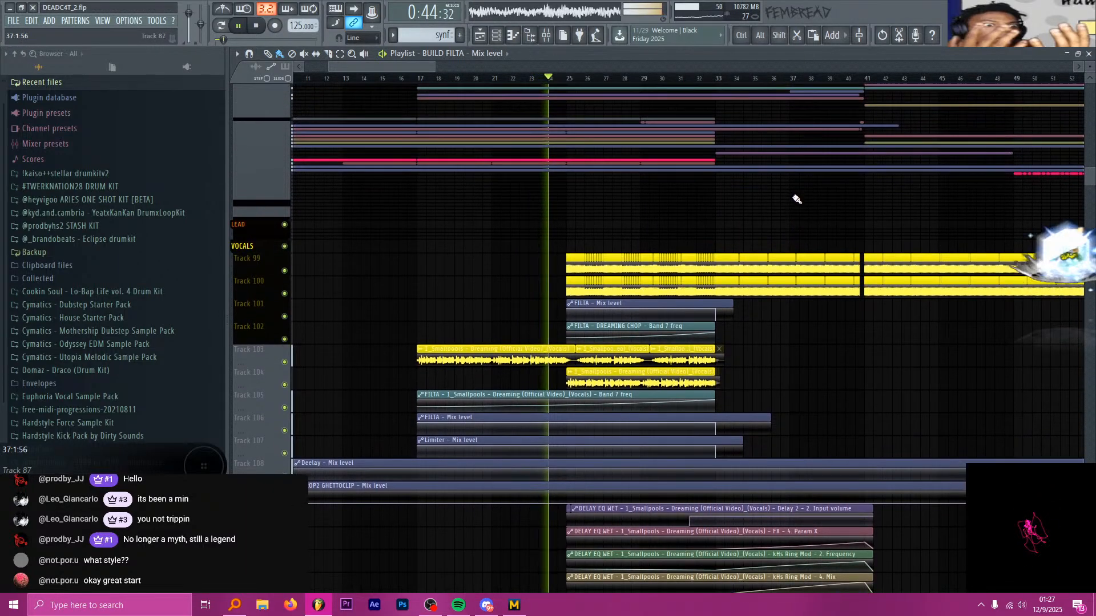
left_click(253, 138)
scroll(377, 164, "down", 2)
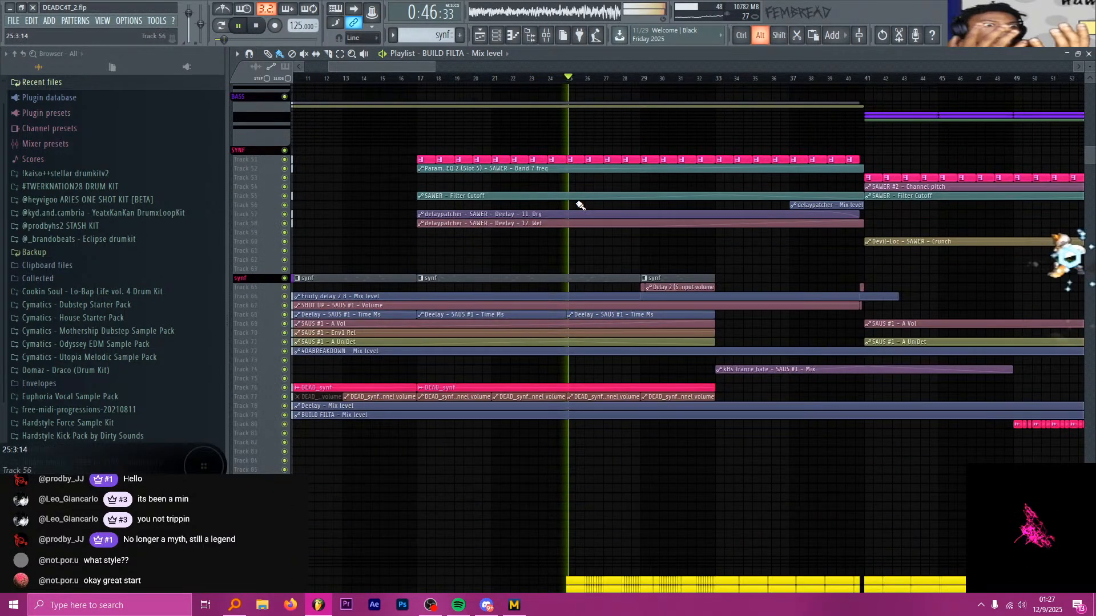
scroll(782, 262, "down", 4)
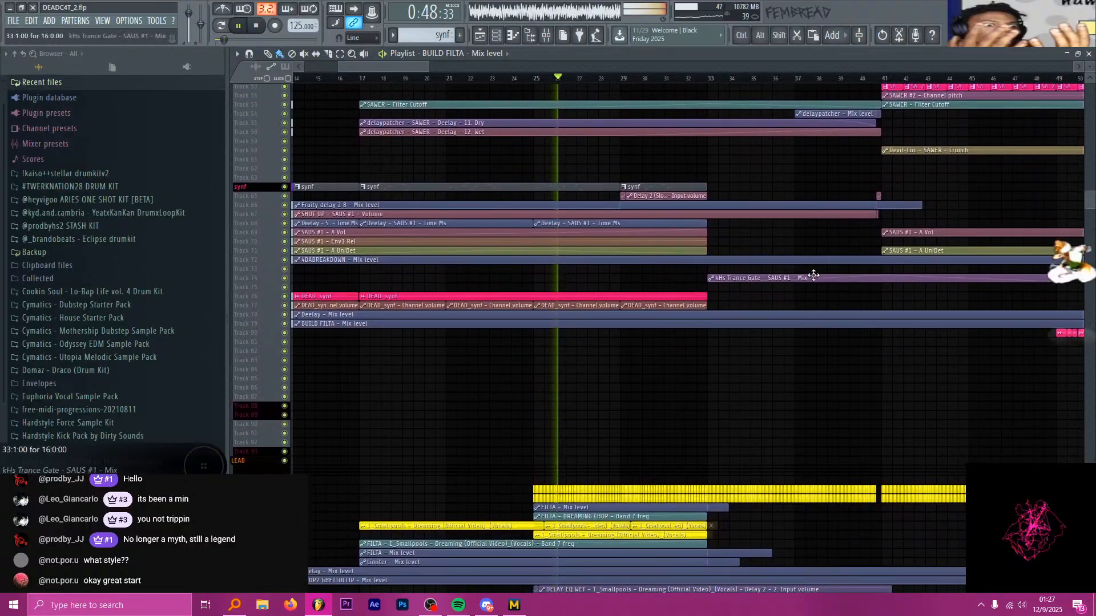
scroll(797, 331, "down", 1)
scroll(792, 337, "up", 2)
scroll(768, 335, "up", 1)
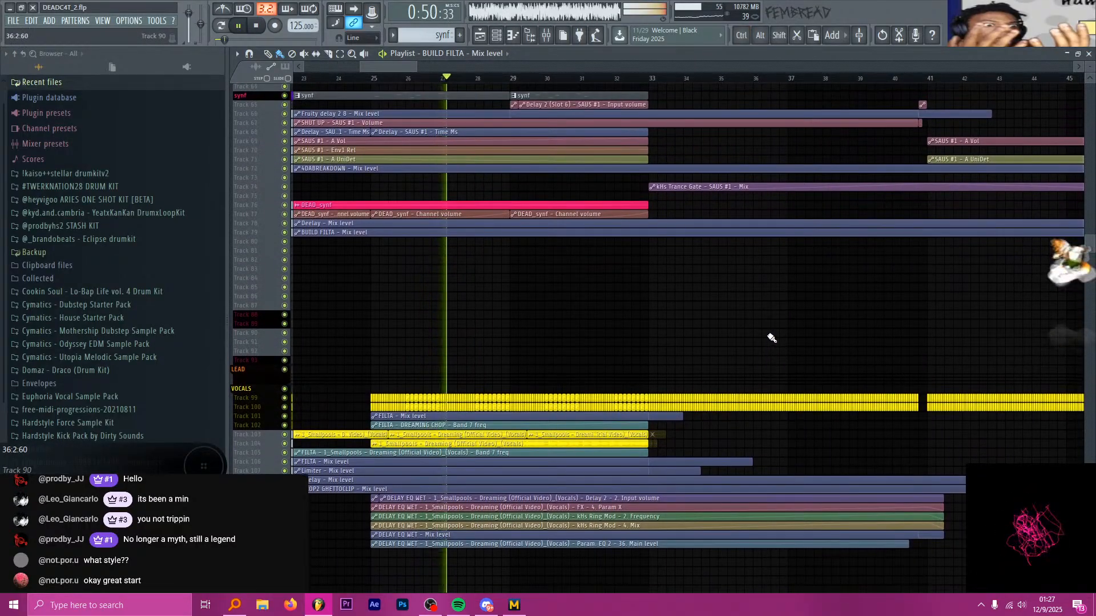
Enlarge the track heights again and examine the VOCALS group's chopped clips and effect automation across bars 25 to 41
key("alt")
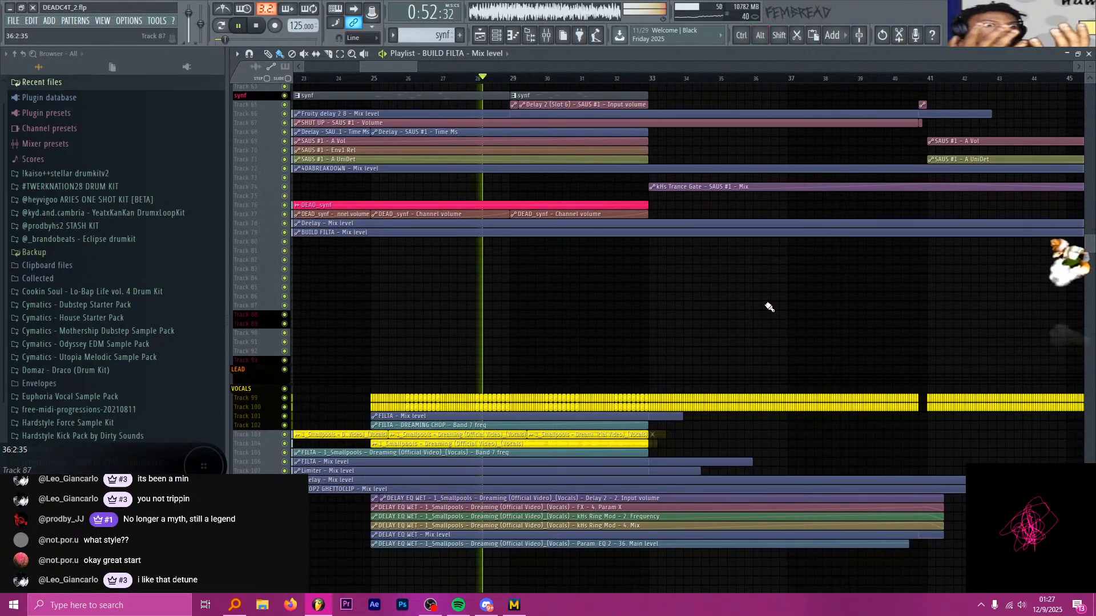
scroll(770, 321, "up", 4)
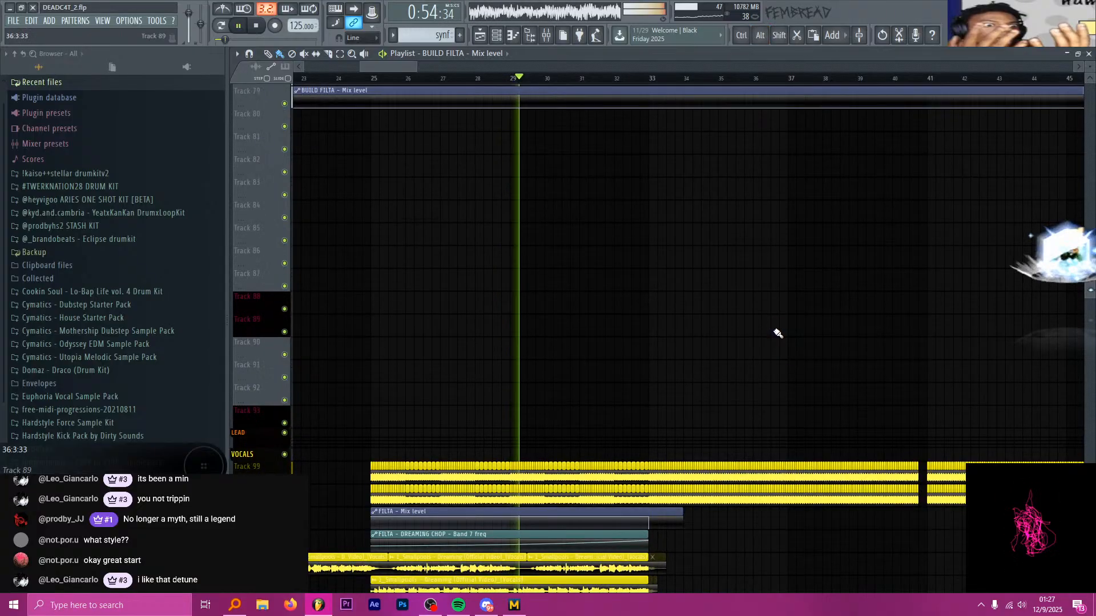
scroll(869, 324, "down", 3)
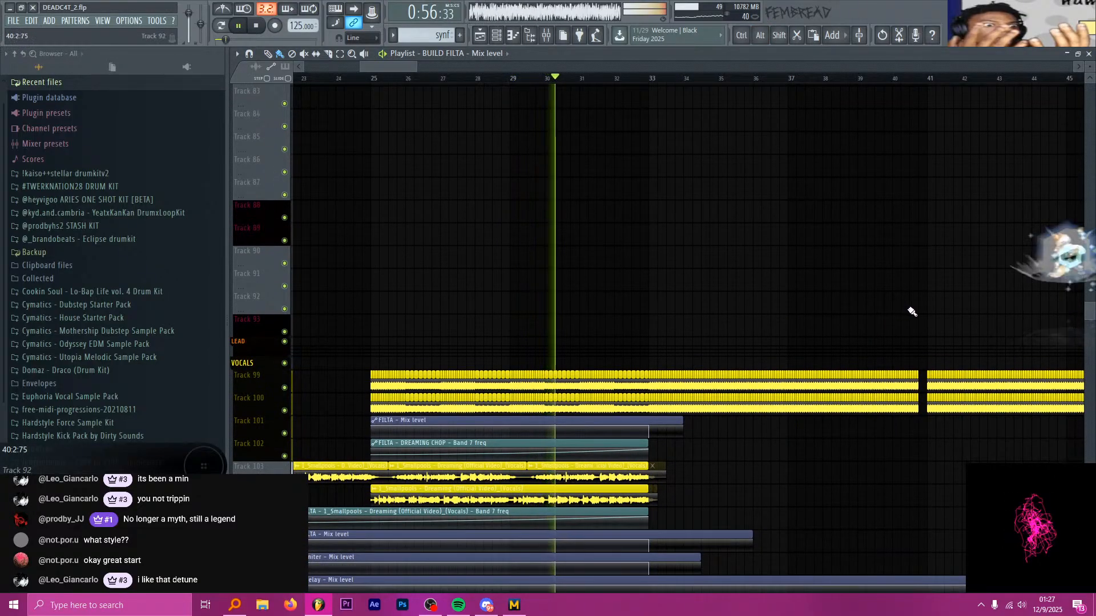
scroll(911, 311, "down", 7)
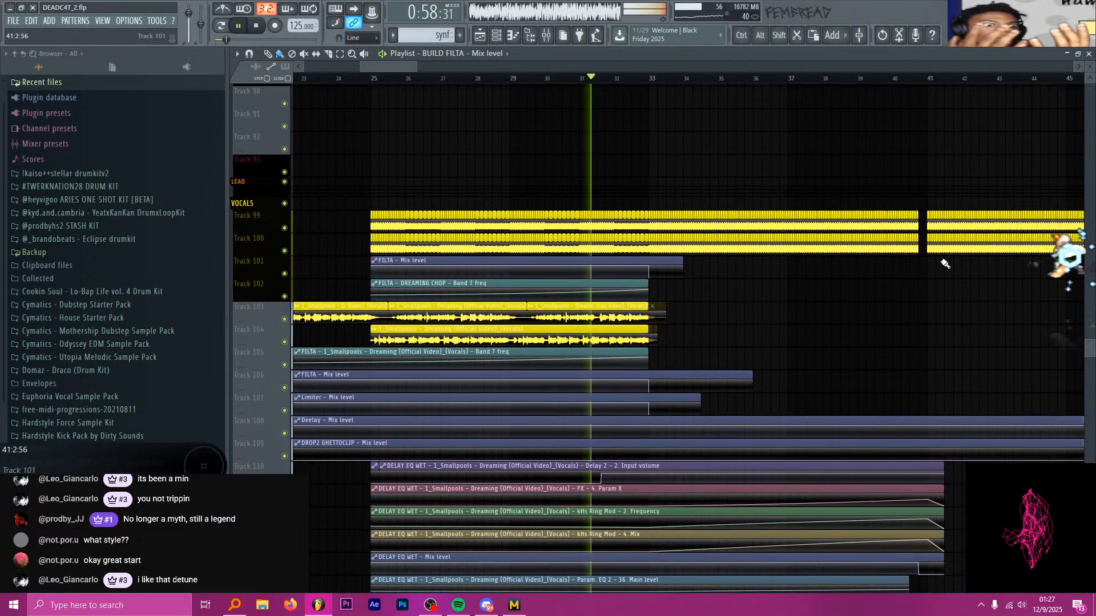
scroll(942, 265, "up", 5)
scroll(667, 230, "down", 5)
scroll(812, 255, "up", 3)
scroll(684, 247, "down", 2)
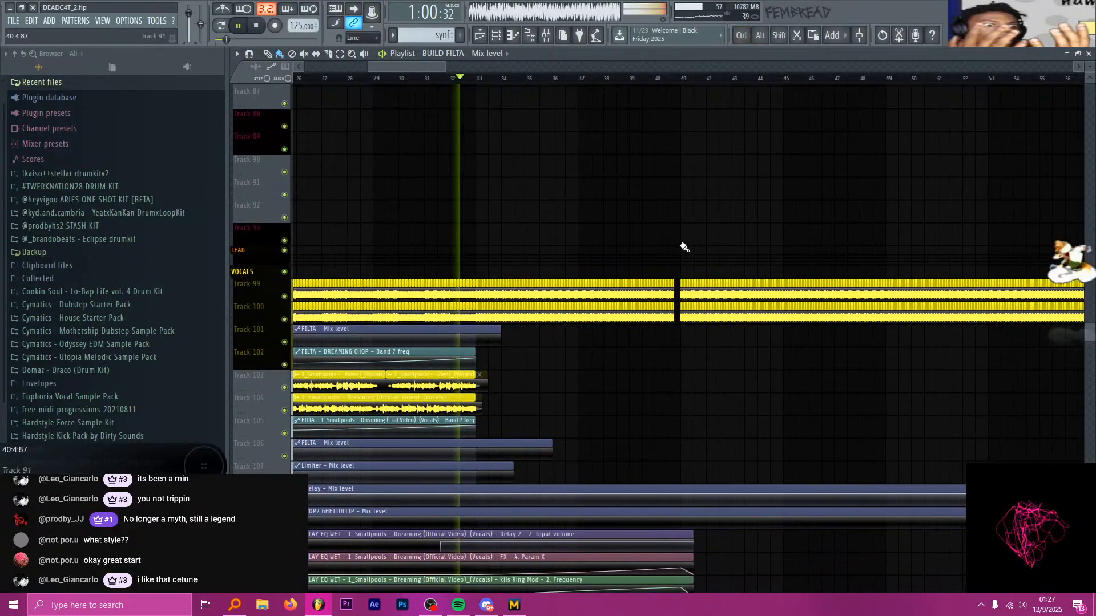
scroll(684, 247, "down", 4)
Expand the DROOM track group and examine the drum build from bar 37 and the drum clips starting at bar 41
scroll(623, 249, "up", 16)
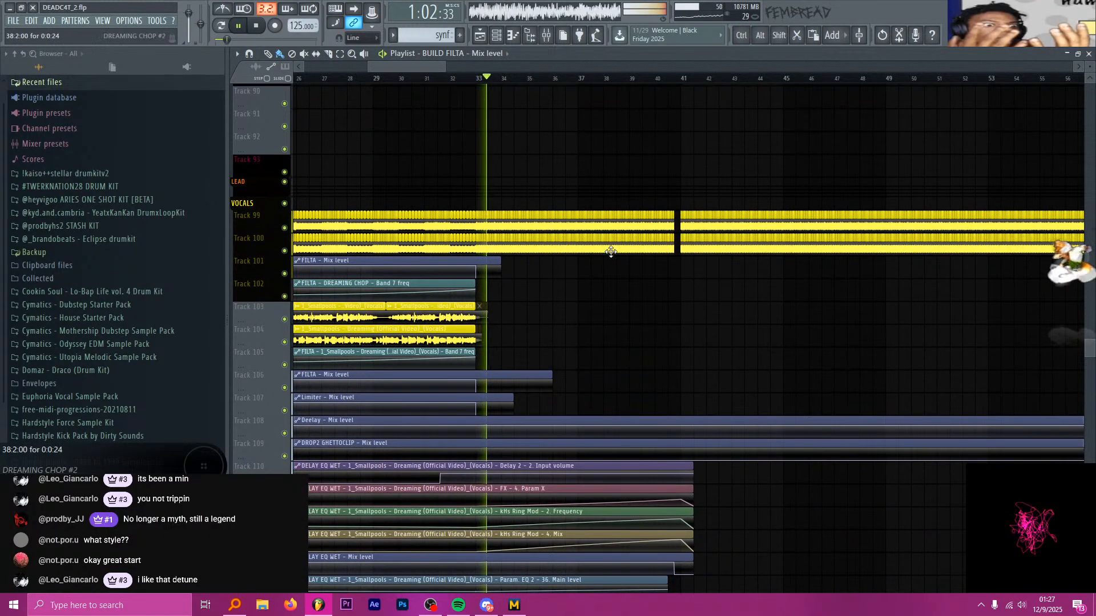
scroll(604, 258, "up", 20)
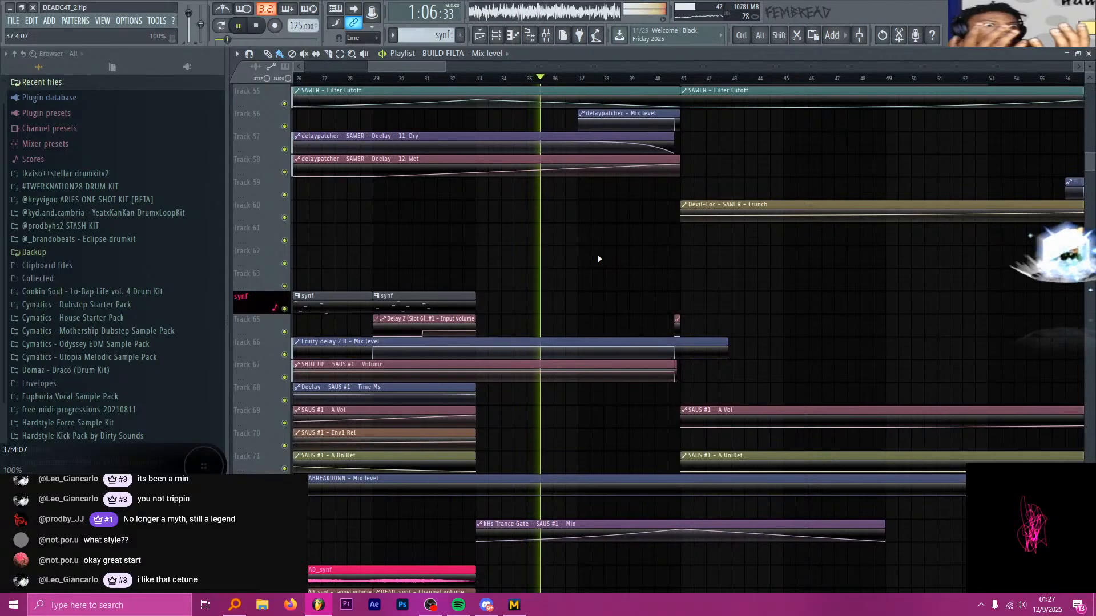
scroll(599, 259, "up", 13)
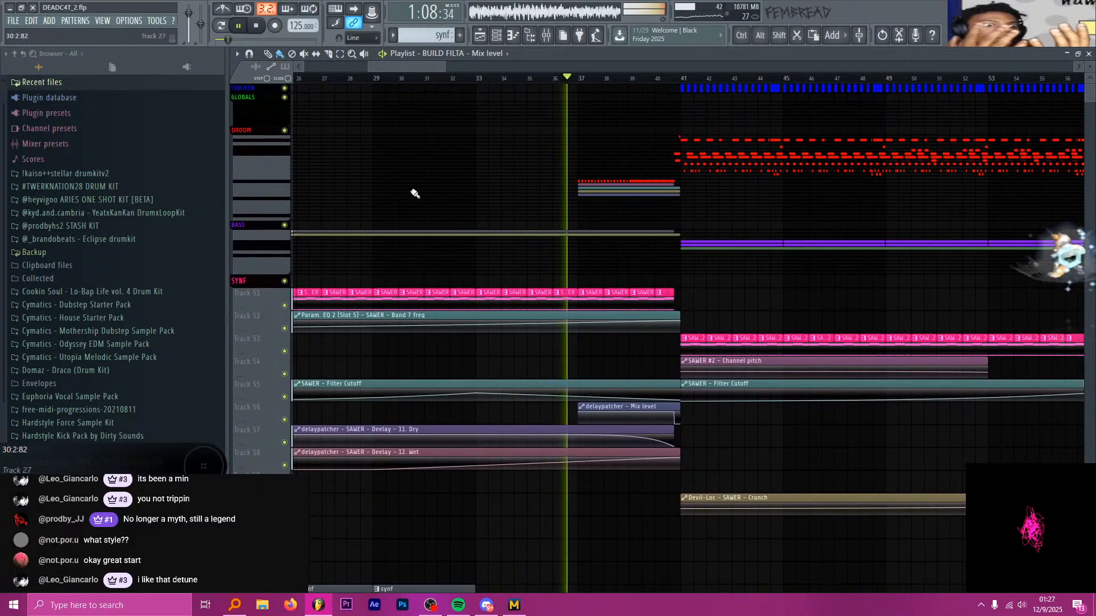
left_click(243, 130)
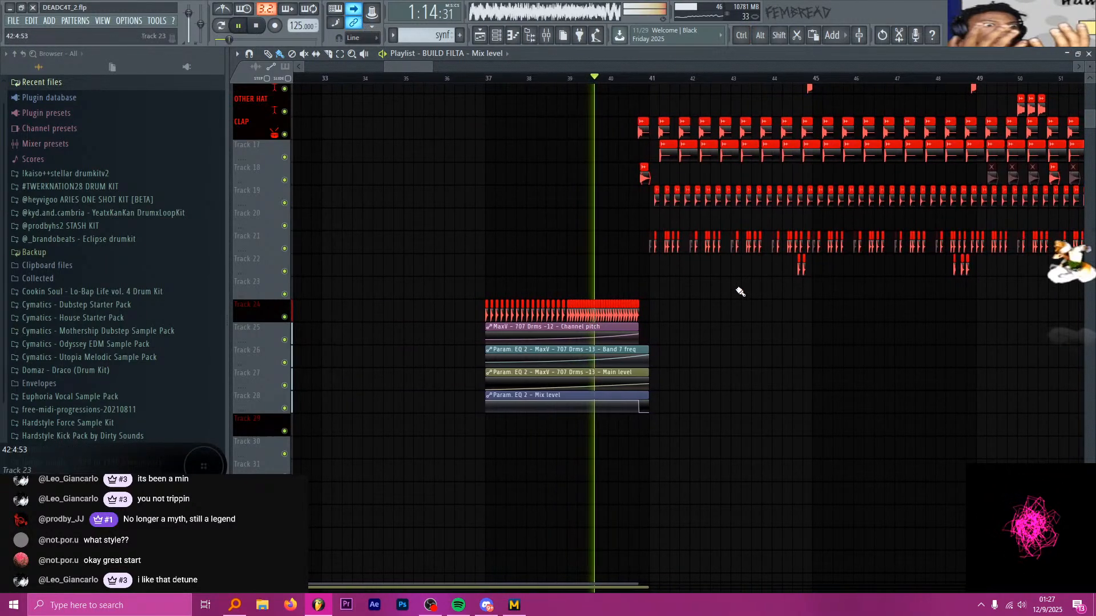
scroll(740, 351, "down", 5)
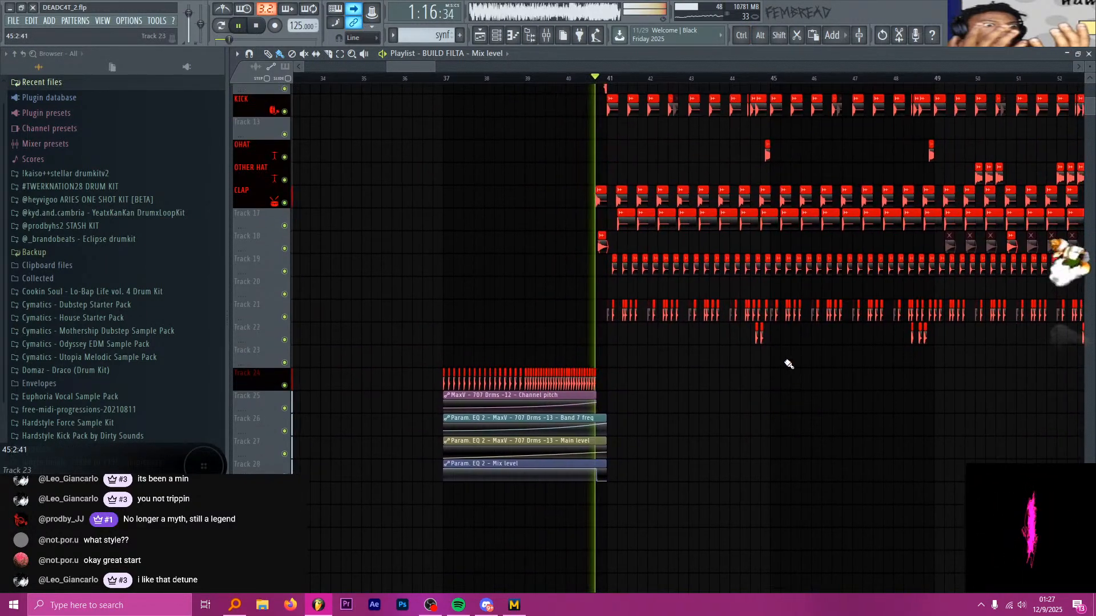
Expand the BASS track group and examine its layered bass patterns and the SAWER #2 clips from bar 41
scroll(687, 353, "down", 5)
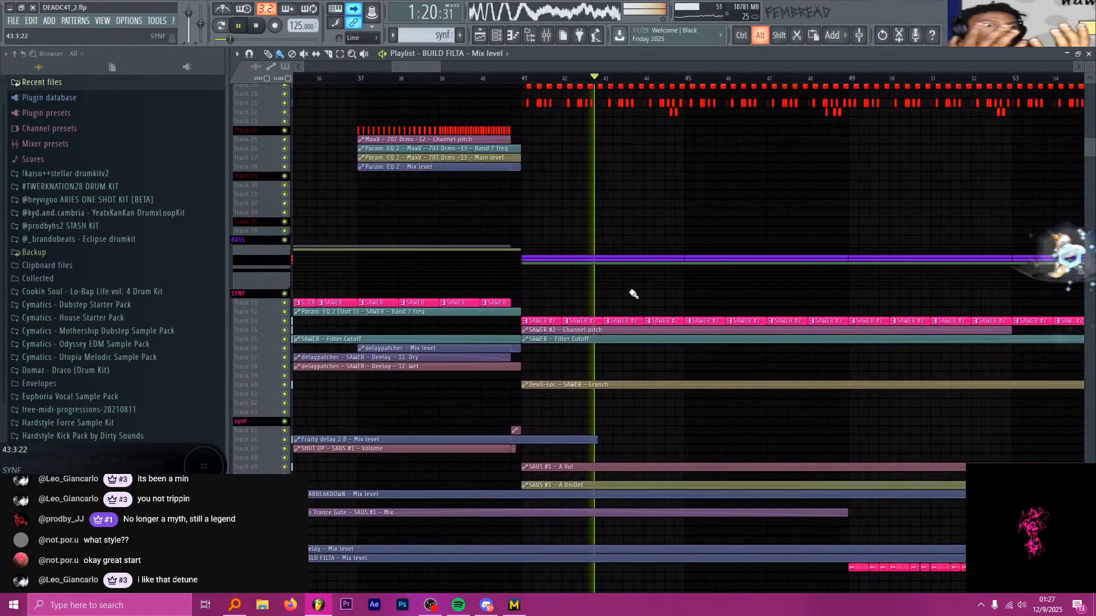
scroll(644, 299, "up", 5)
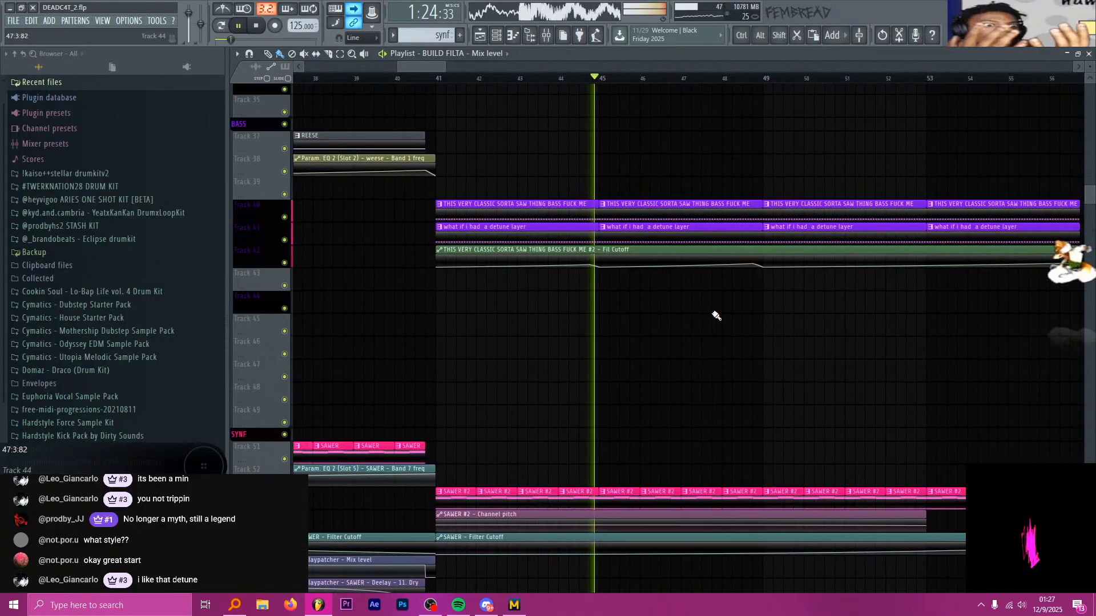
scroll(716, 316, "down", 6)
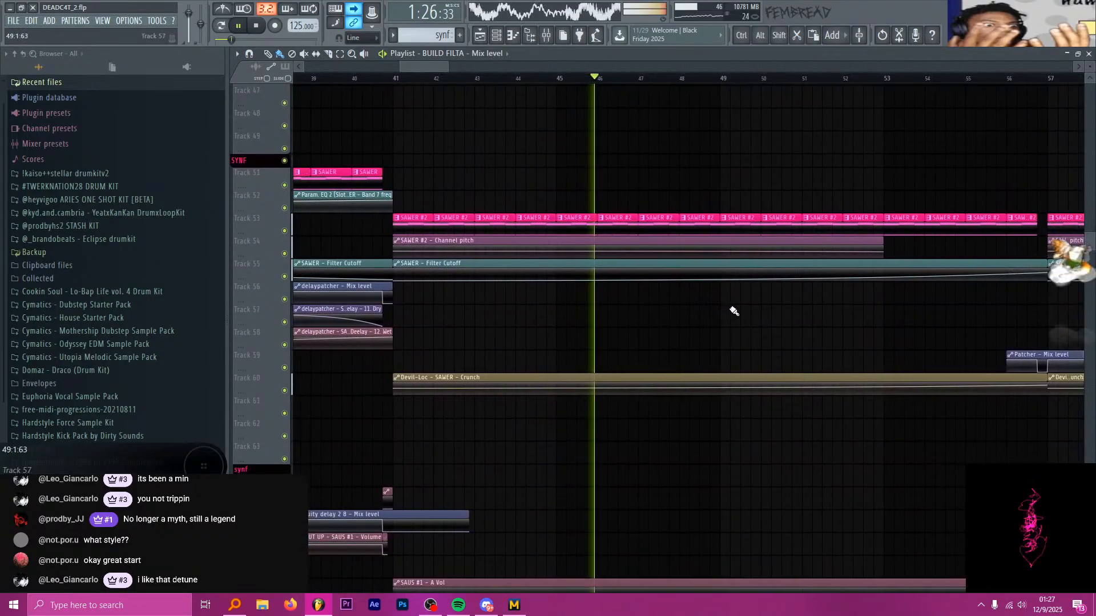
Examine the kick, hat, clap and percussion clips of the DROOM group across bars 41 to 57
scroll(733, 311, "up", 18)
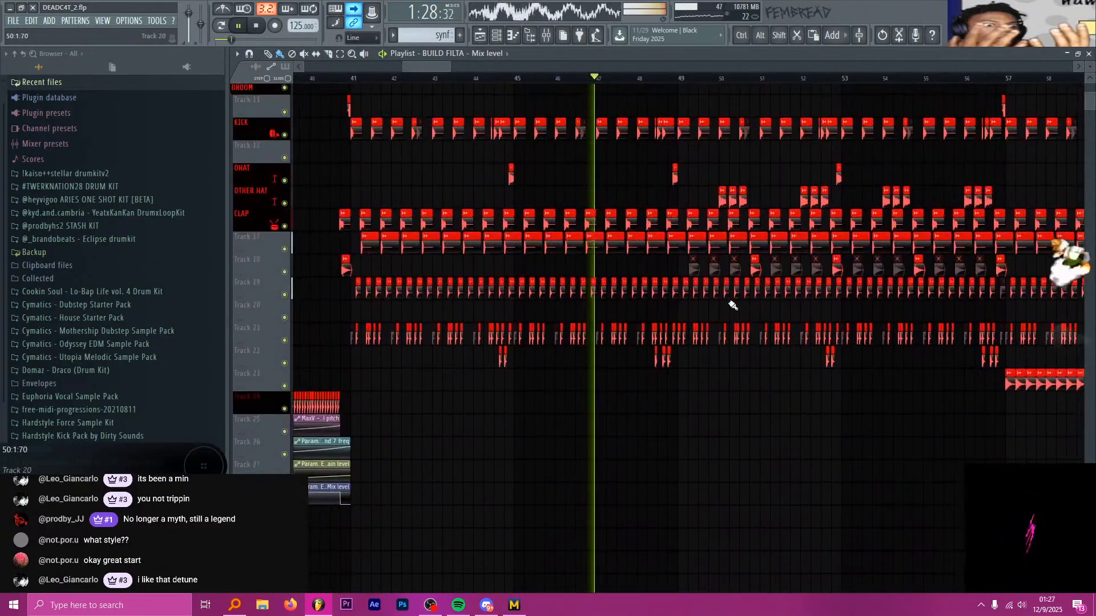
scroll(733, 305, "up", 1)
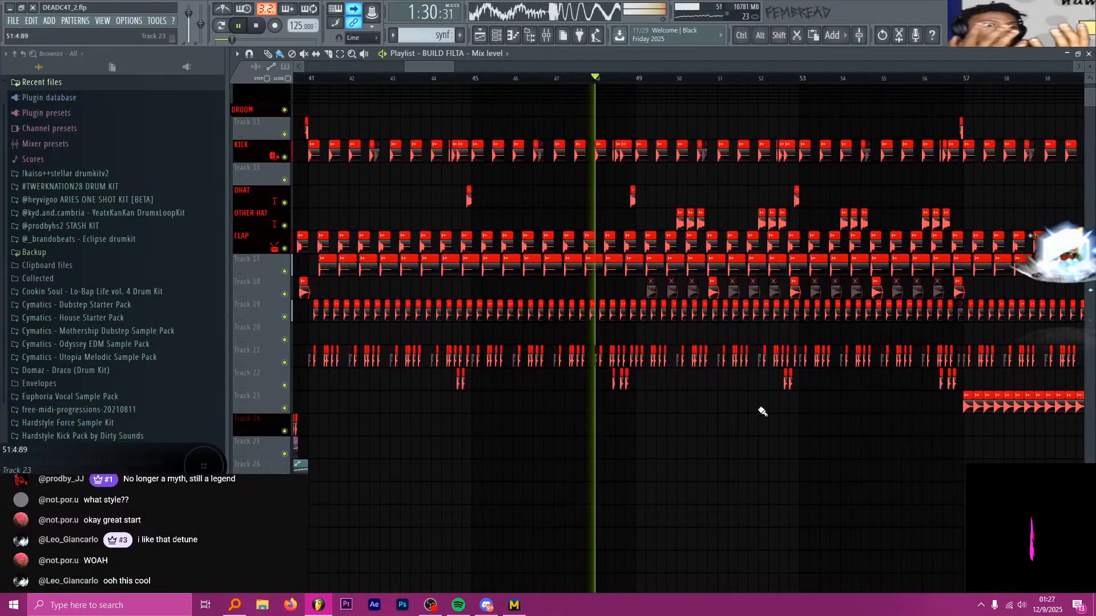
scroll(763, 412, "up", 1)
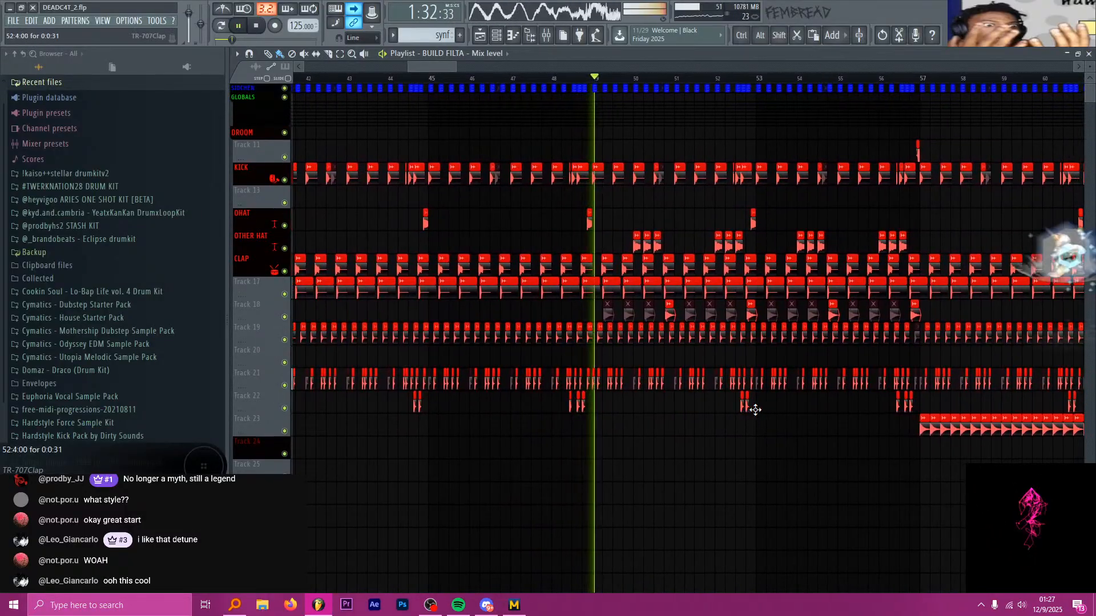
scroll(762, 416, "down", 6)
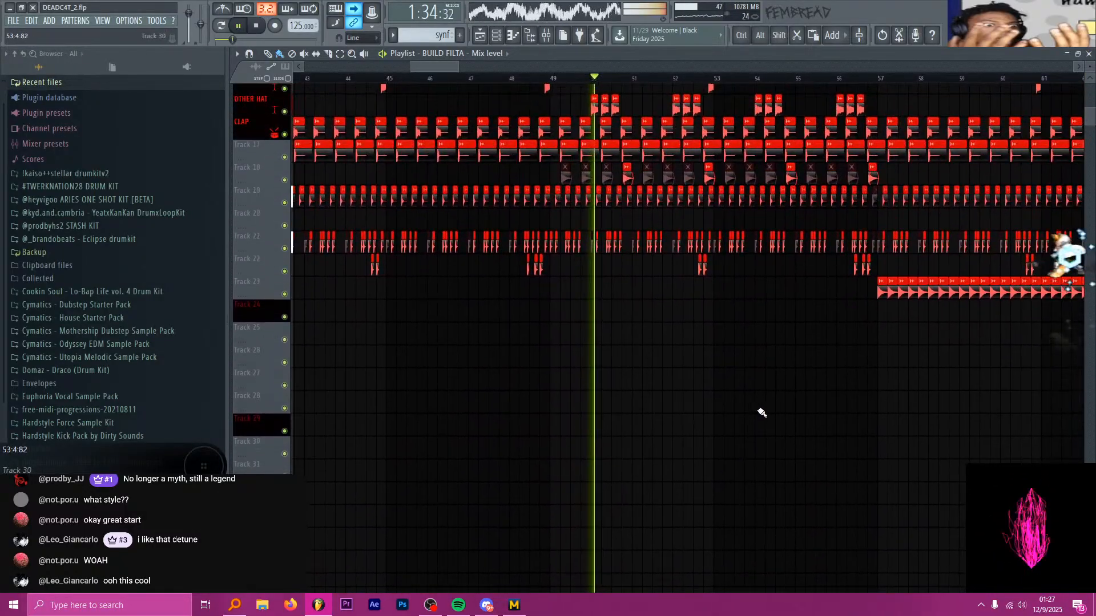
Follow the bass, synth and vocal clips leading into the section that starts at bar 57
scroll(764, 412, "down", 20)
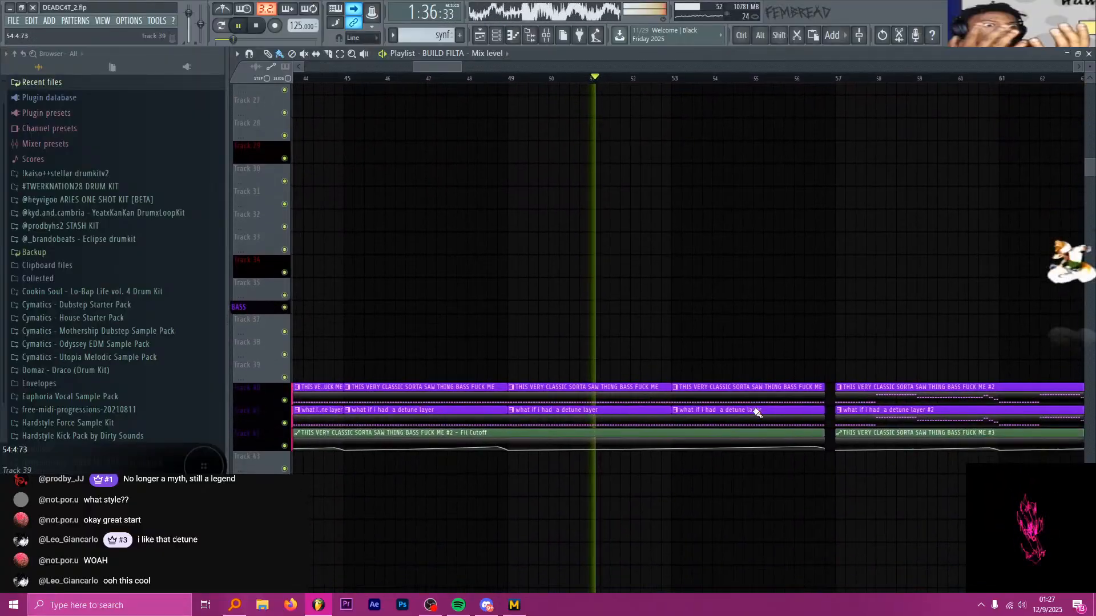
scroll(753, 414, "down", 20)
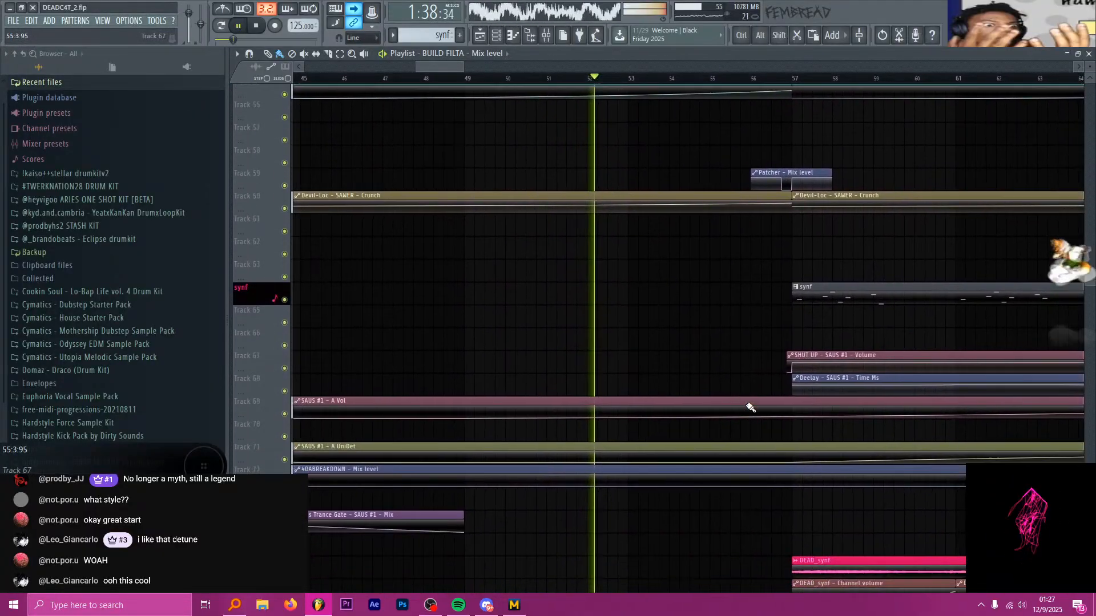
scroll(750, 407, "down", 13)
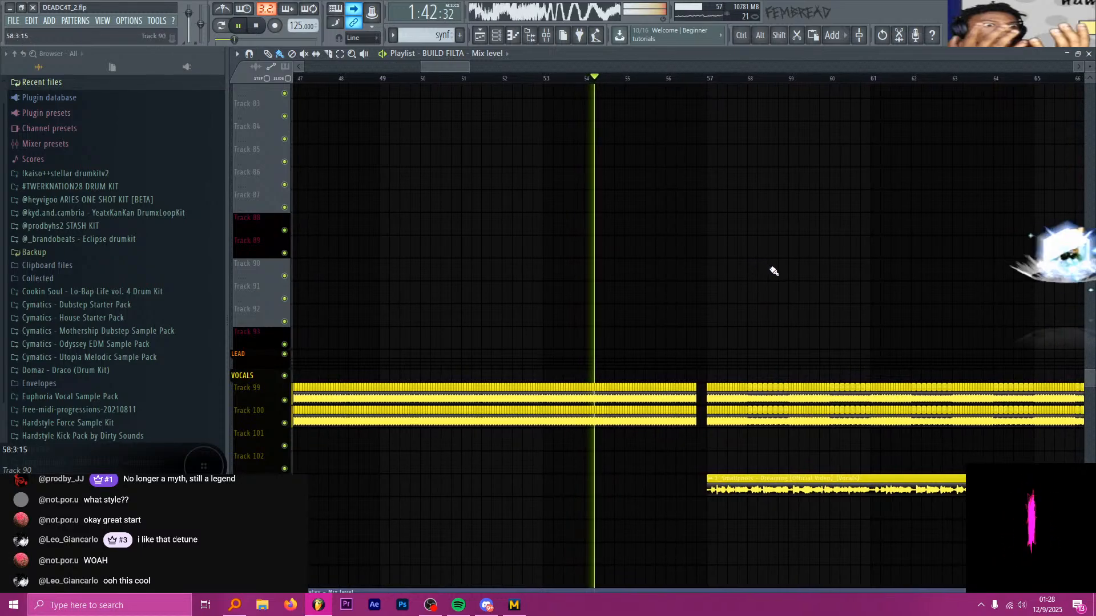
scroll(774, 271, "down", 2)
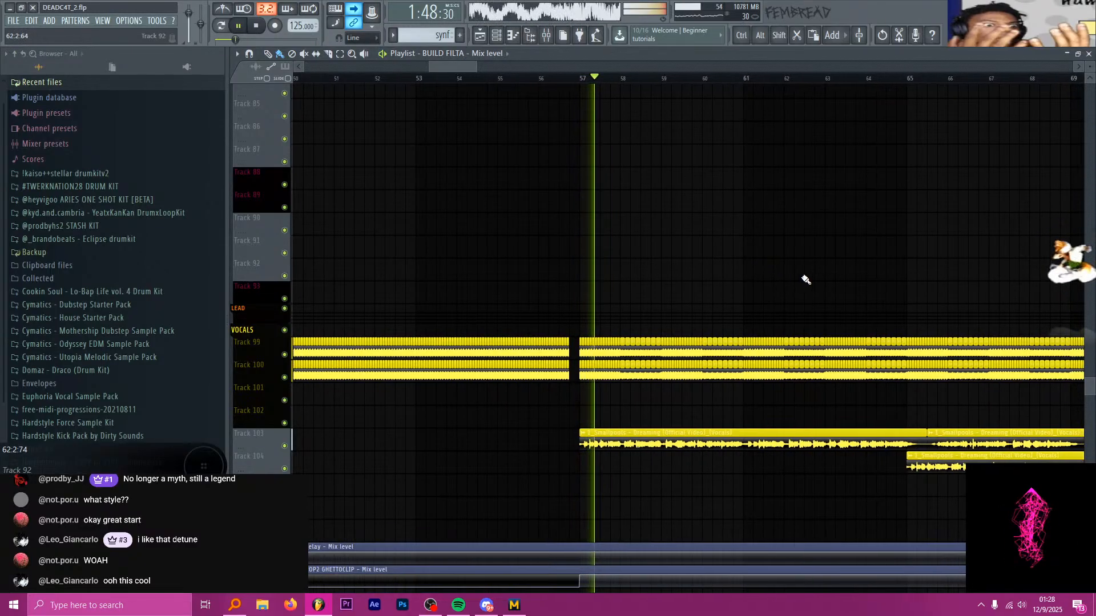
Examine the DEAD_synf, synf and SAWER #2 clips, their automation and the bass patterns from bar 57 on
scroll(829, 288, "up", 18)
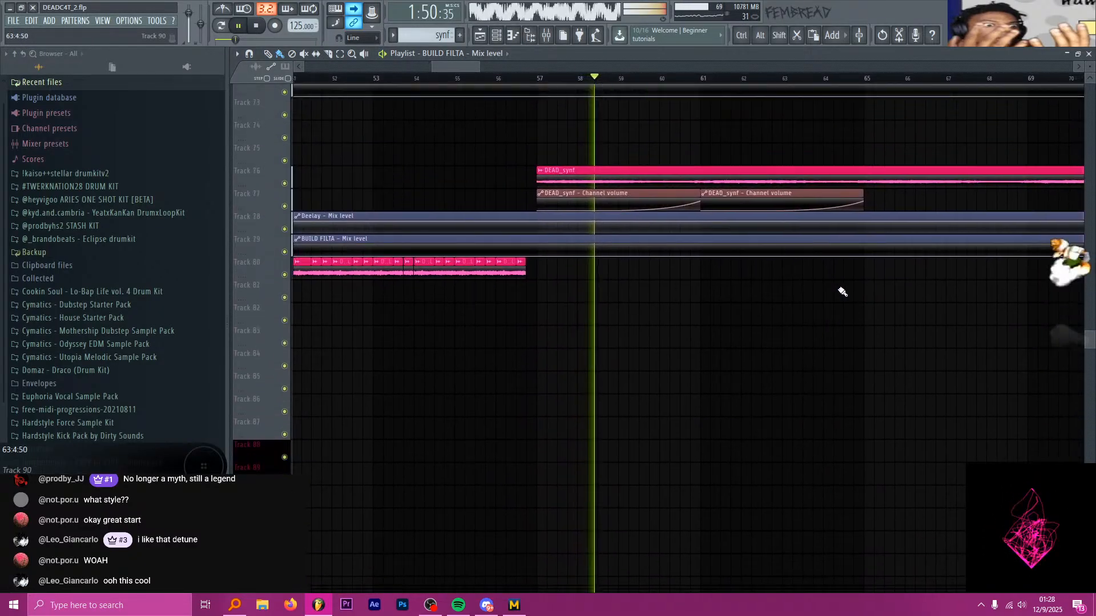
scroll(835, 288, "up", 20)
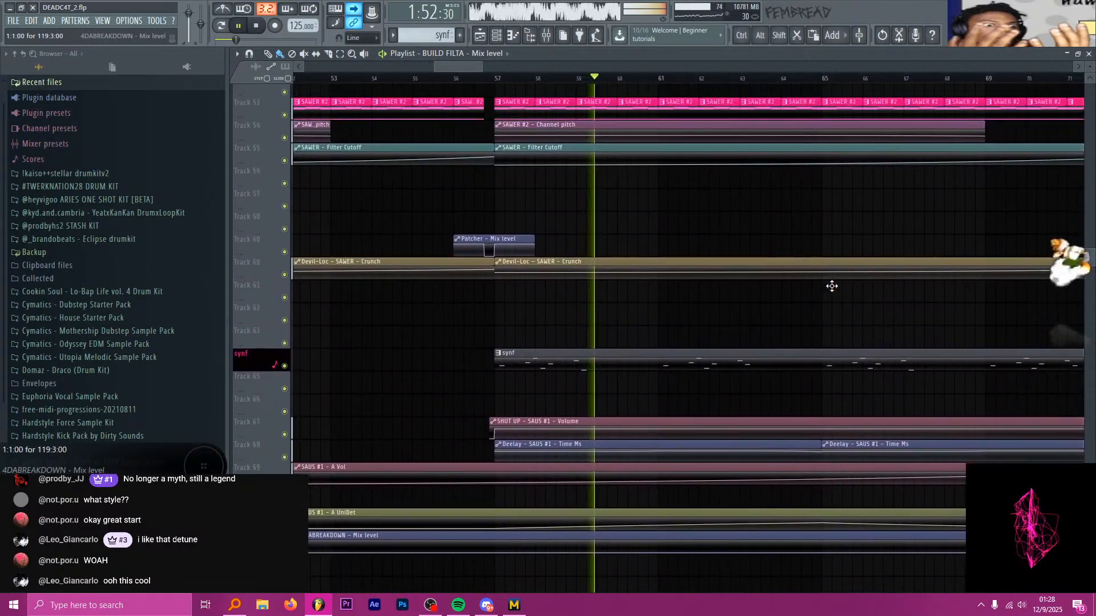
scroll(830, 288, "up", 9)
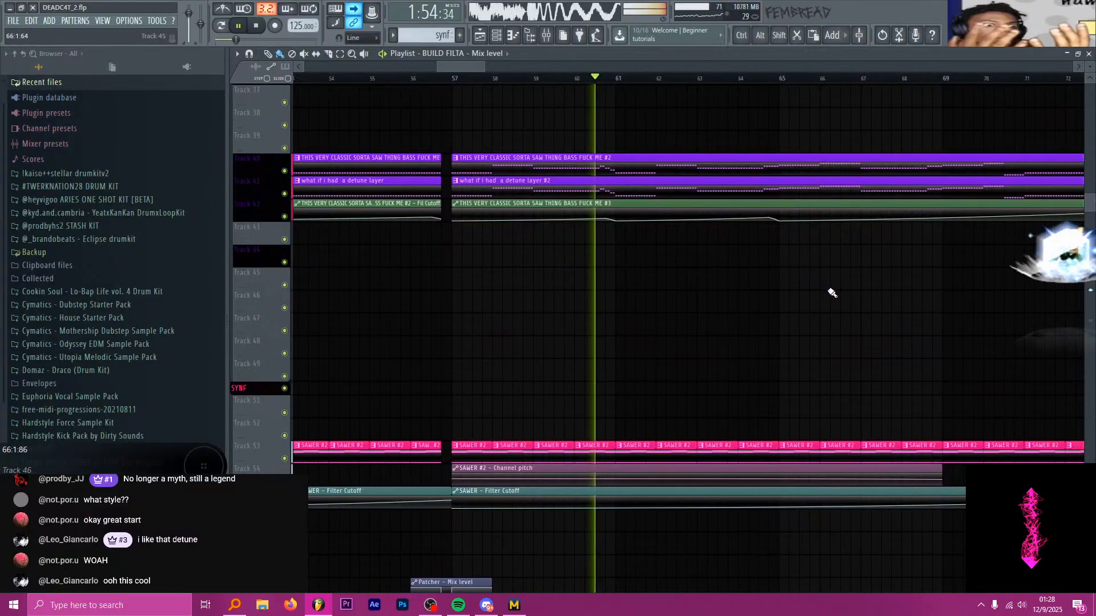
scroll(873, 306, "up", 2)
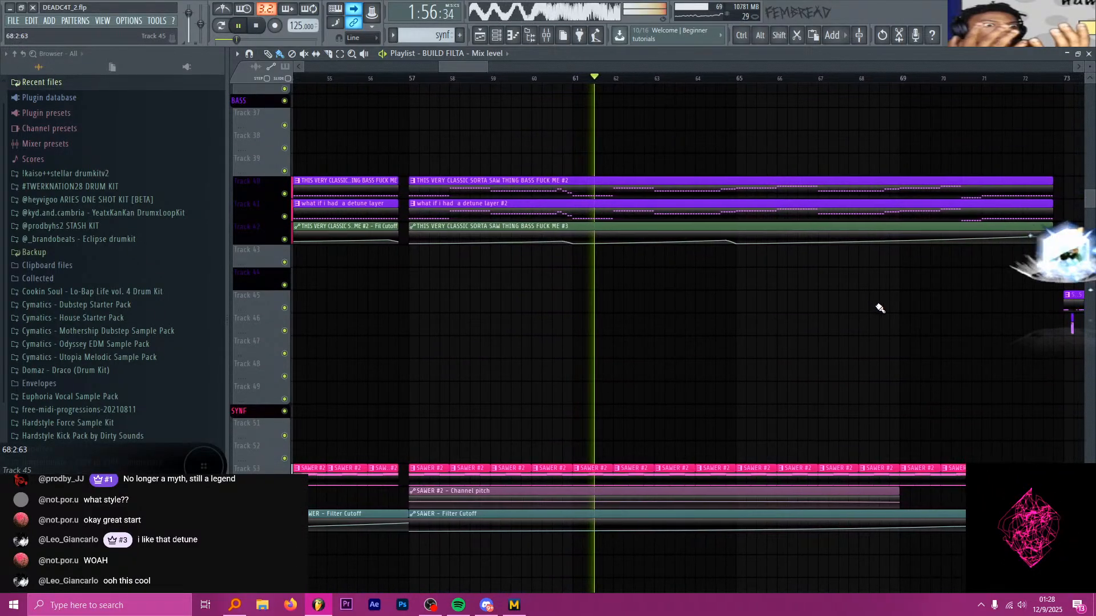
scroll(890, 309, "up", 2)
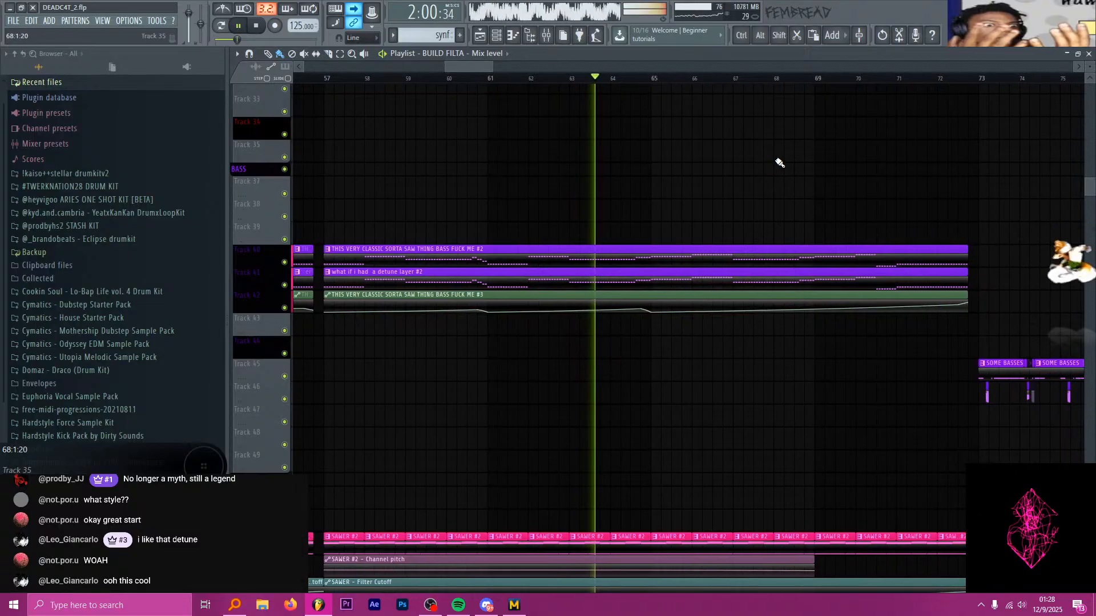
scroll(794, 160, "down", 4)
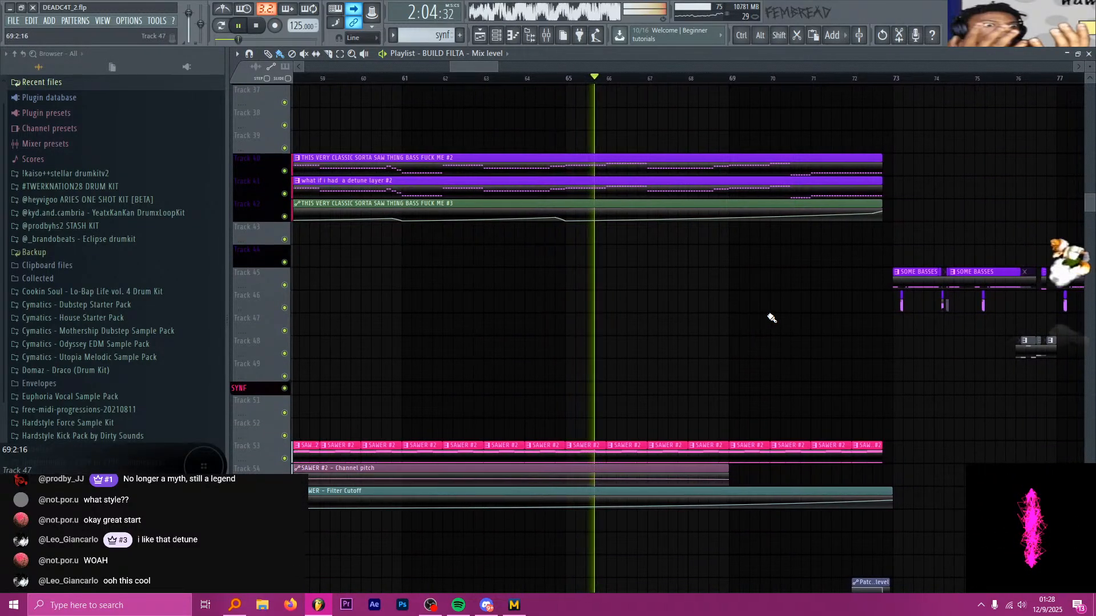
Follow the playback into bar 73 and examine the SOME BASSES and SAWBASS clips in the BASS group
scroll(770, 318, "down", 1)
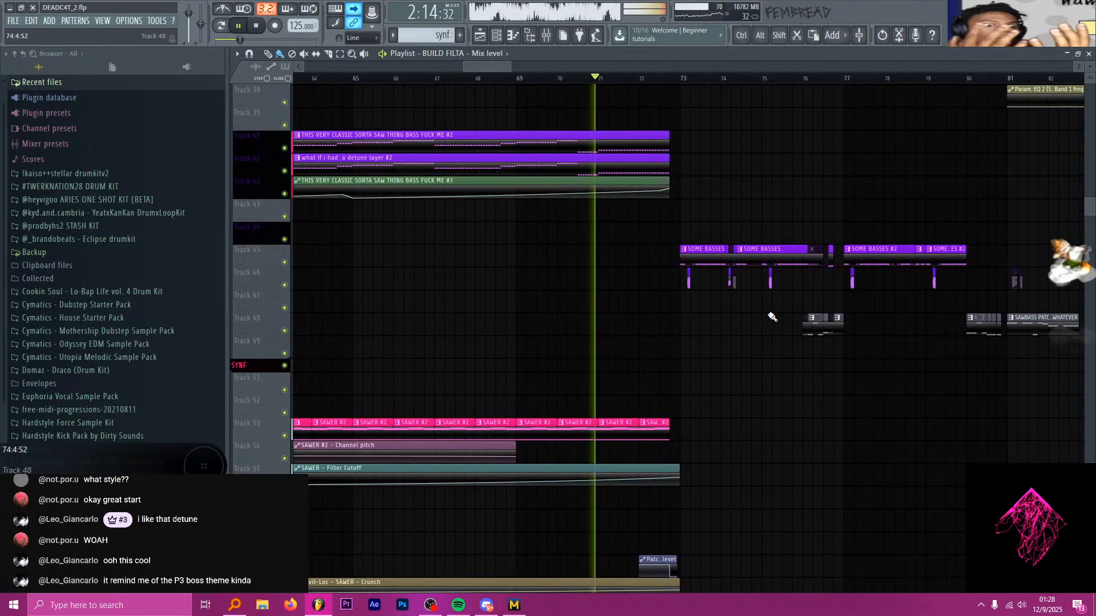
scroll(793, 399, "down", 1)
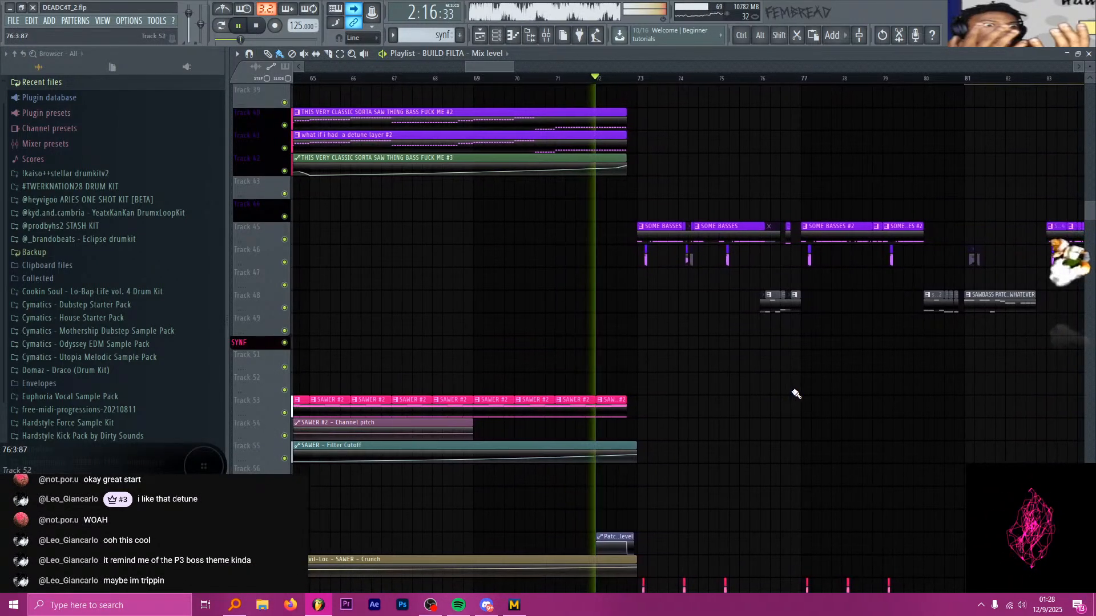
scroll(799, 387, "down", 1)
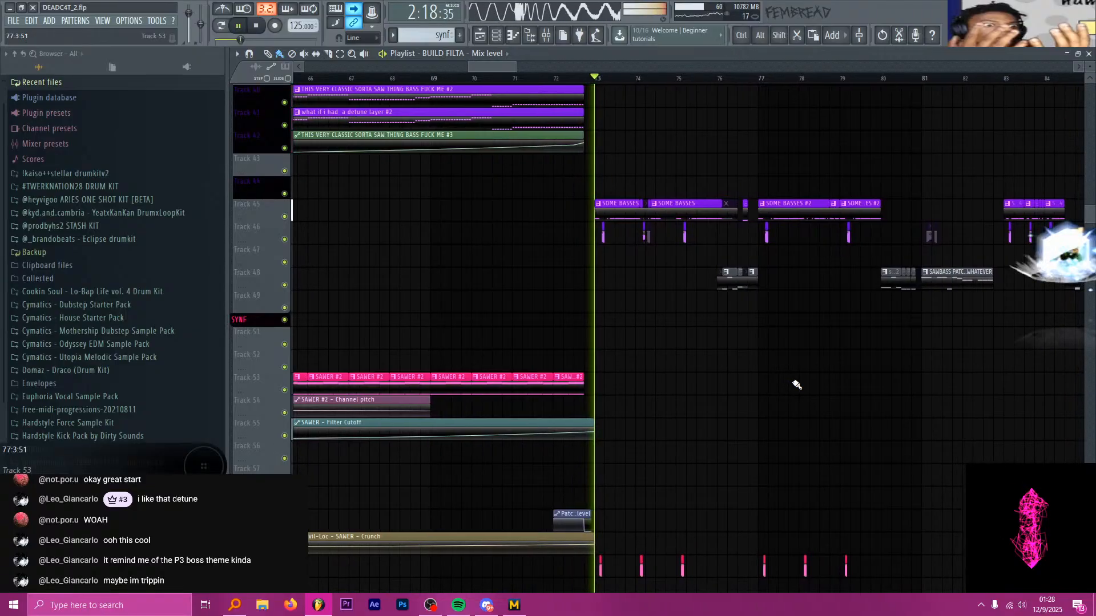
scroll(802, 381, "down", 1)
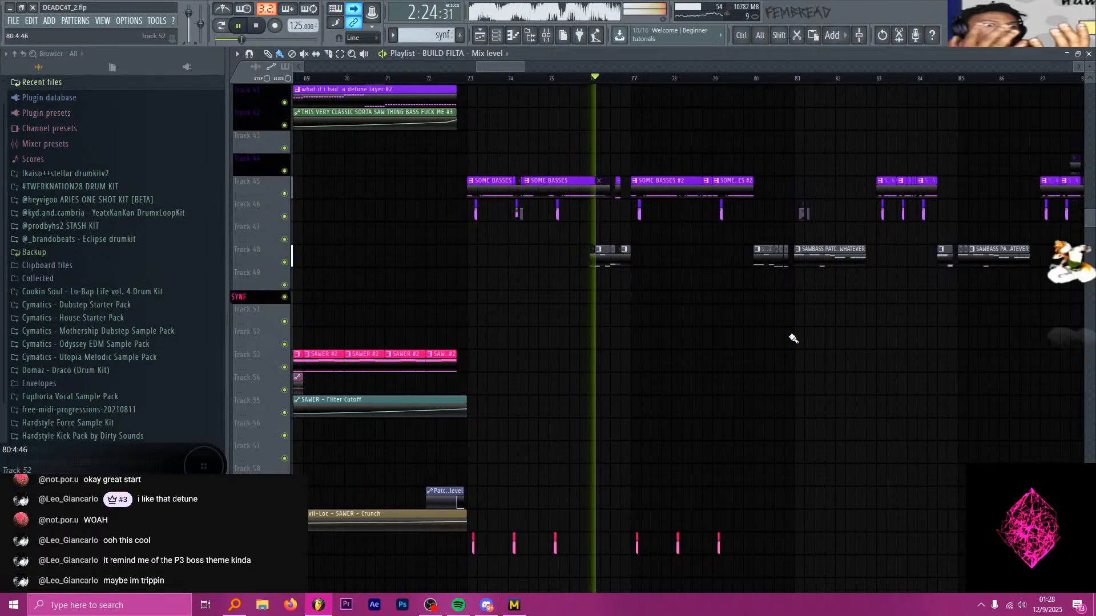
scroll(788, 333, "down", 1)
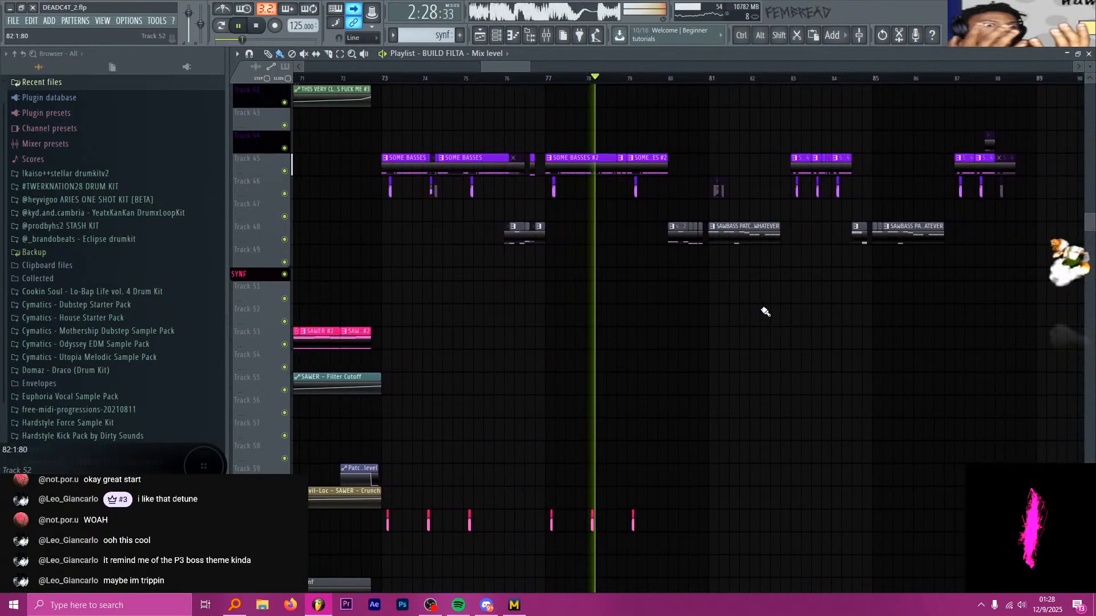
Examine the synth, LEAD and VOCALS clips around bars 77 to 89
scroll(769, 330, "down", 7)
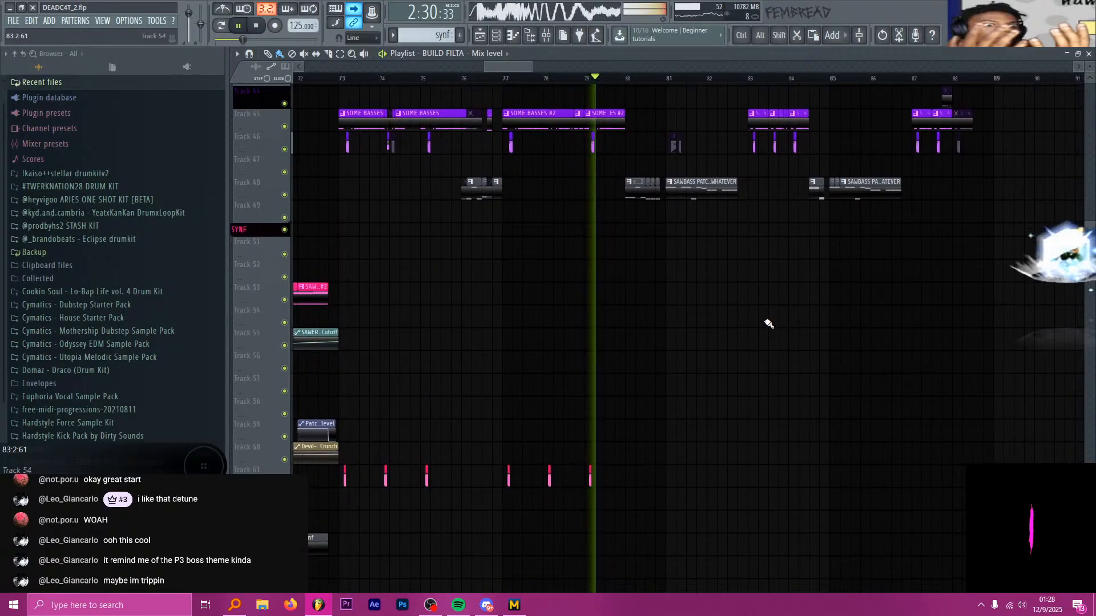
scroll(761, 291, "down", 20)
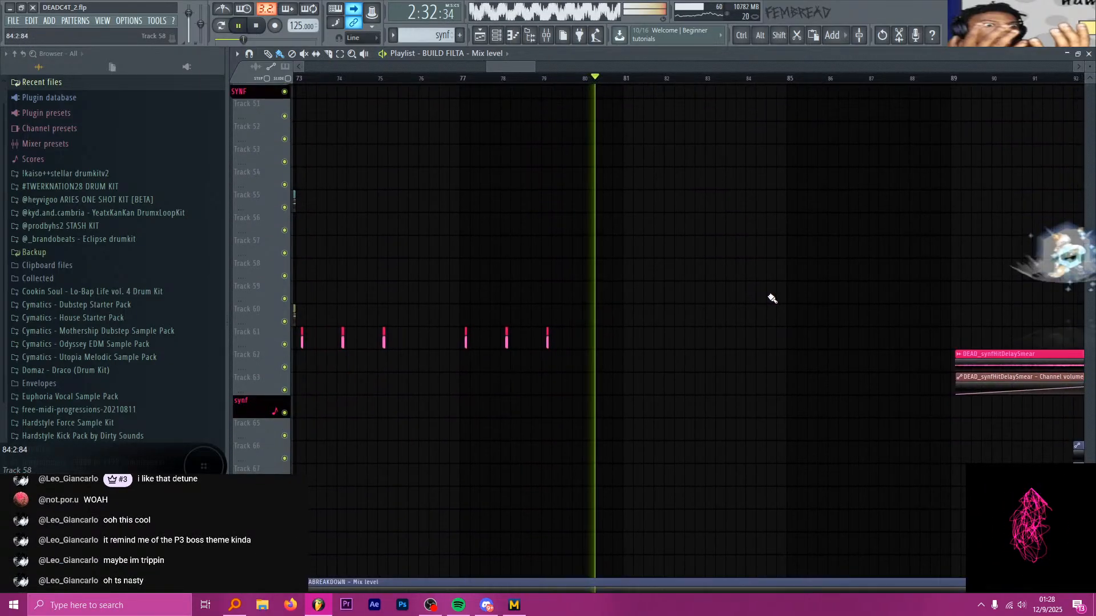
scroll(765, 309, "down", 4)
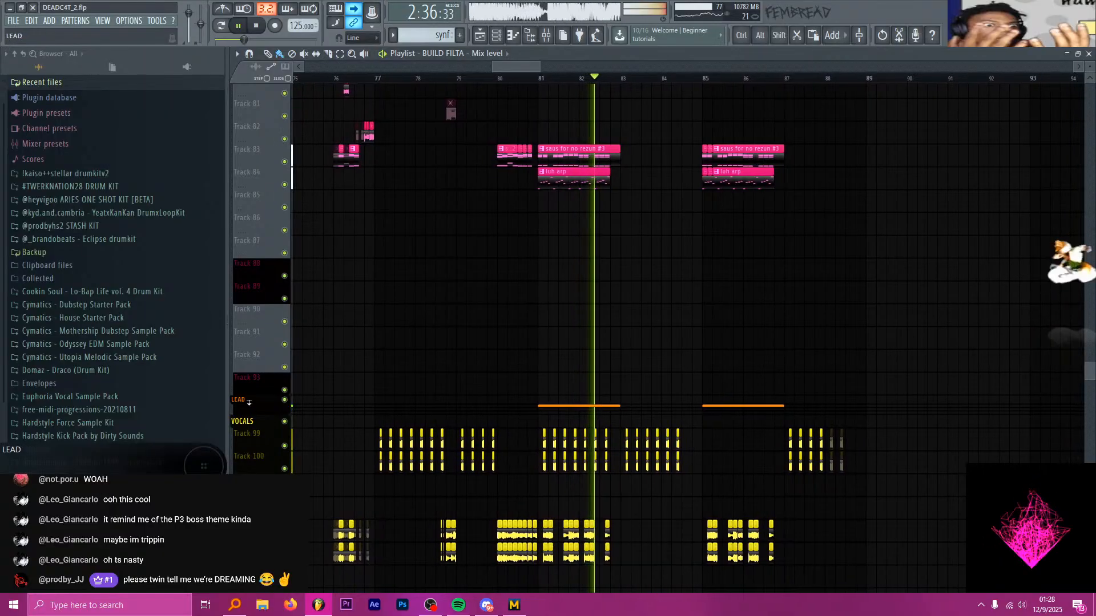
Expand the LEAD group and follow its lead pipe? clips alongside the synth and vocal clips between bars 81 and 89
left_click(276, 401)
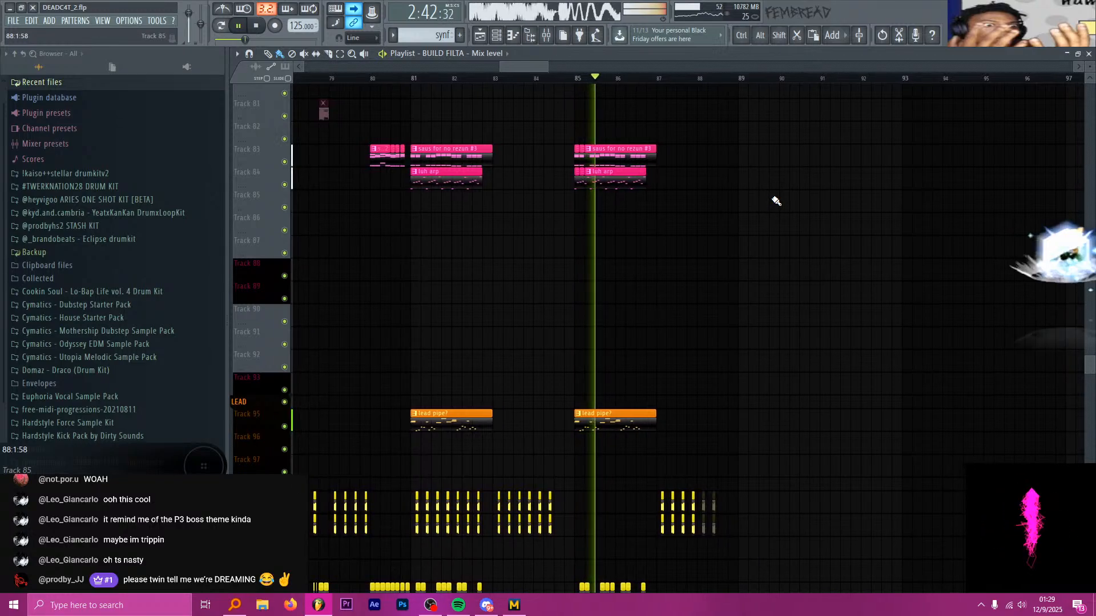
scroll(812, 229, "down", 2)
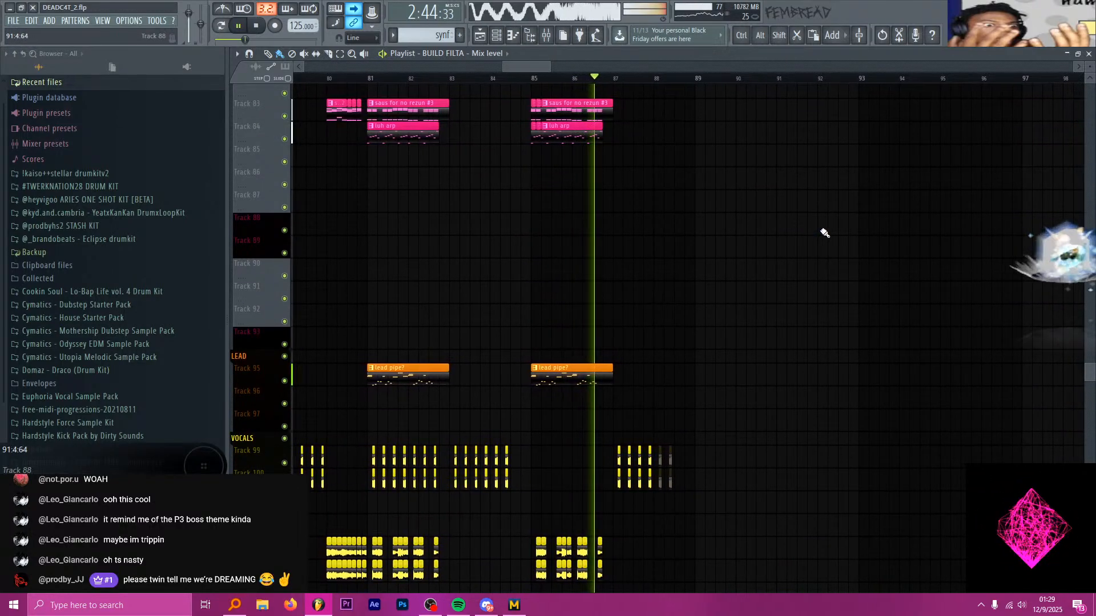
scroll(842, 239, "up", 5)
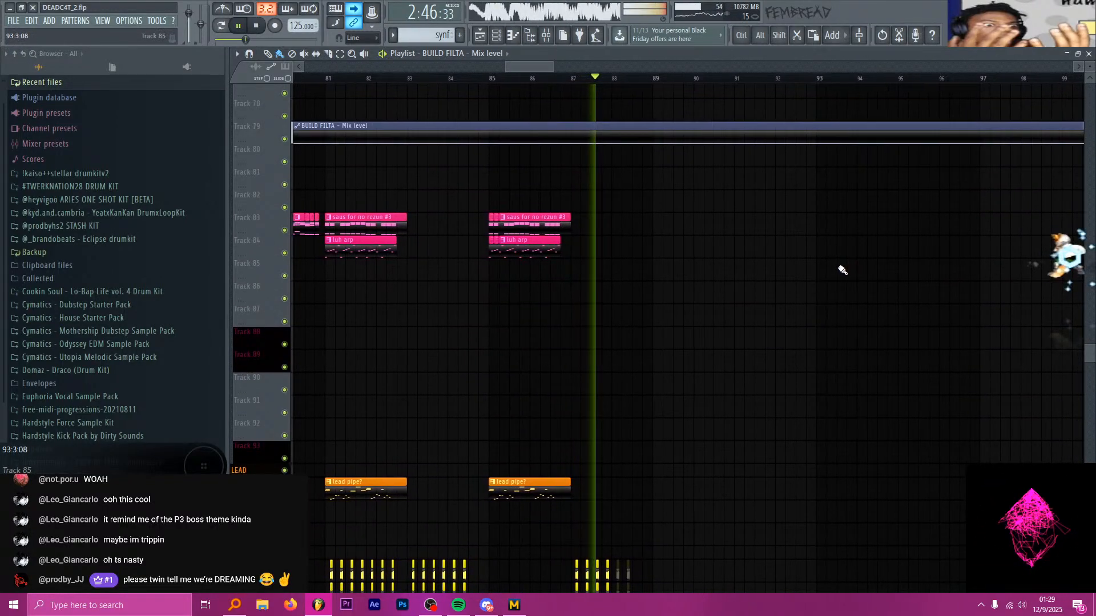
Follow the DEAD_synfHitDelaySmear and synf clips and their delay and volume automation from bar 89 to bar 97
scroll(839, 280, "up", 20)
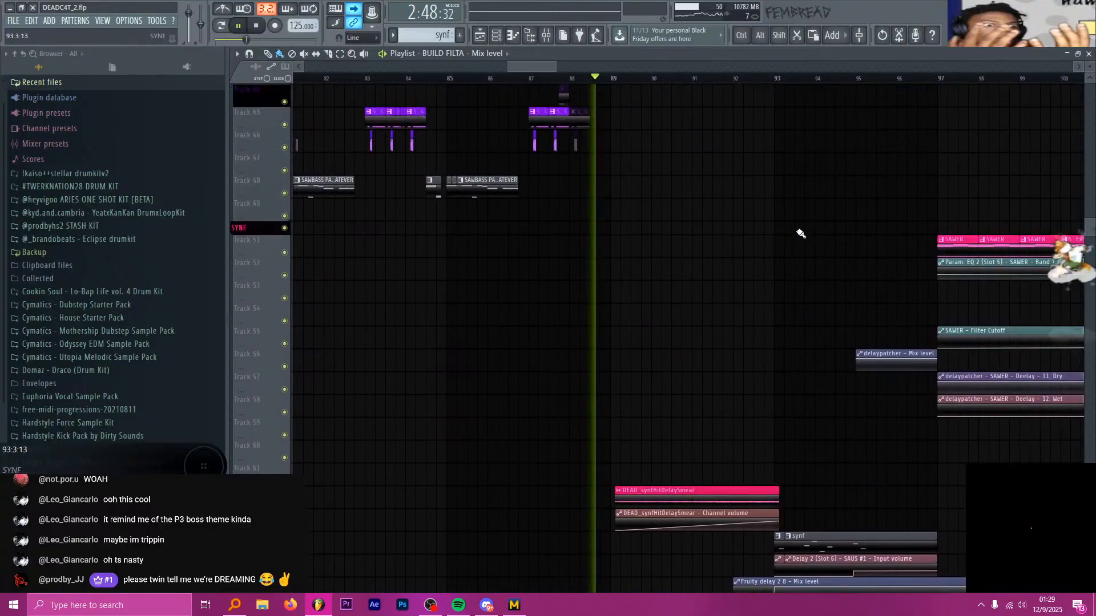
scroll(802, 234, "down", 3)
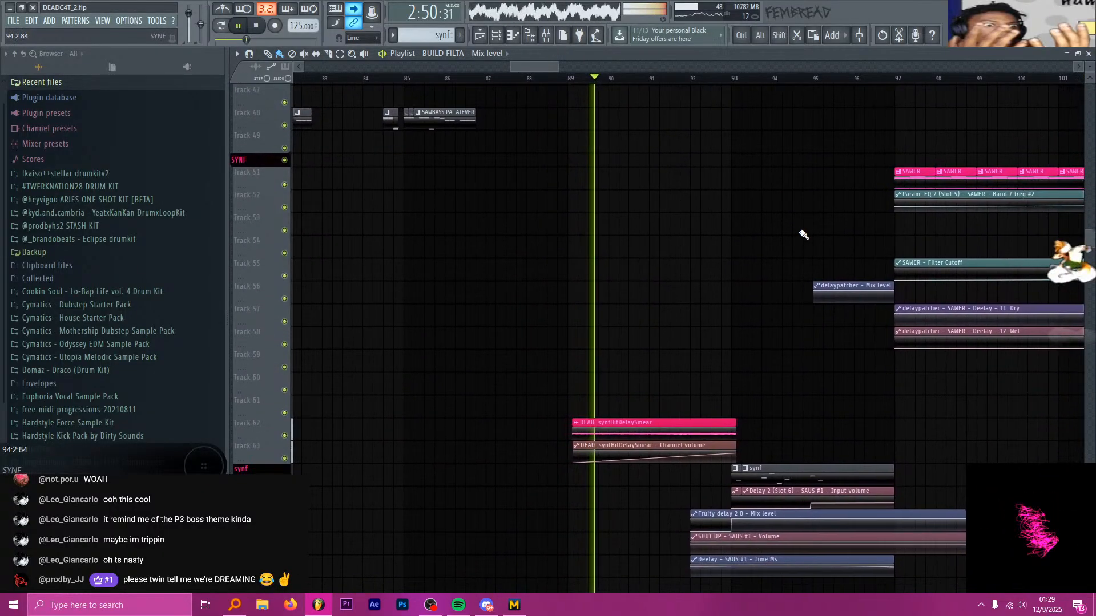
scroll(803, 234, "down", 1)
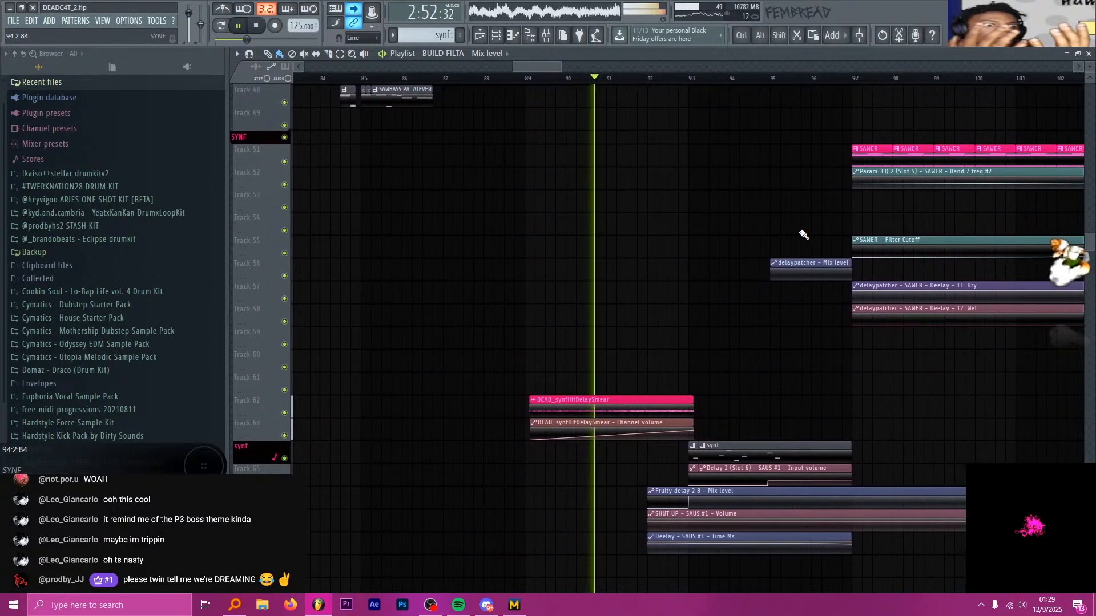
scroll(821, 251, "down", 1)
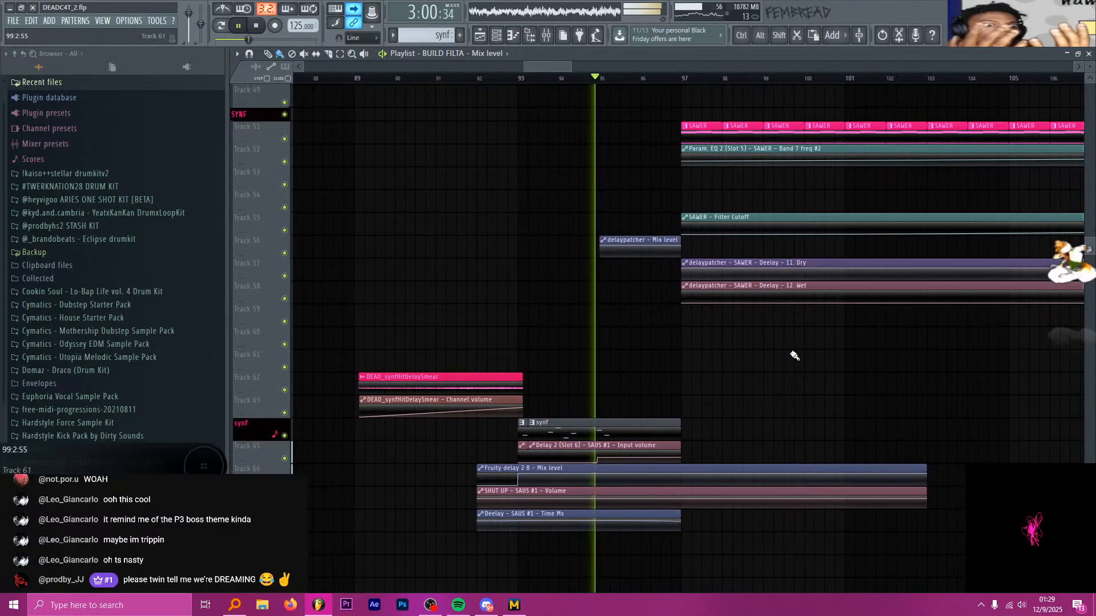
scroll(785, 341, "down", 1)
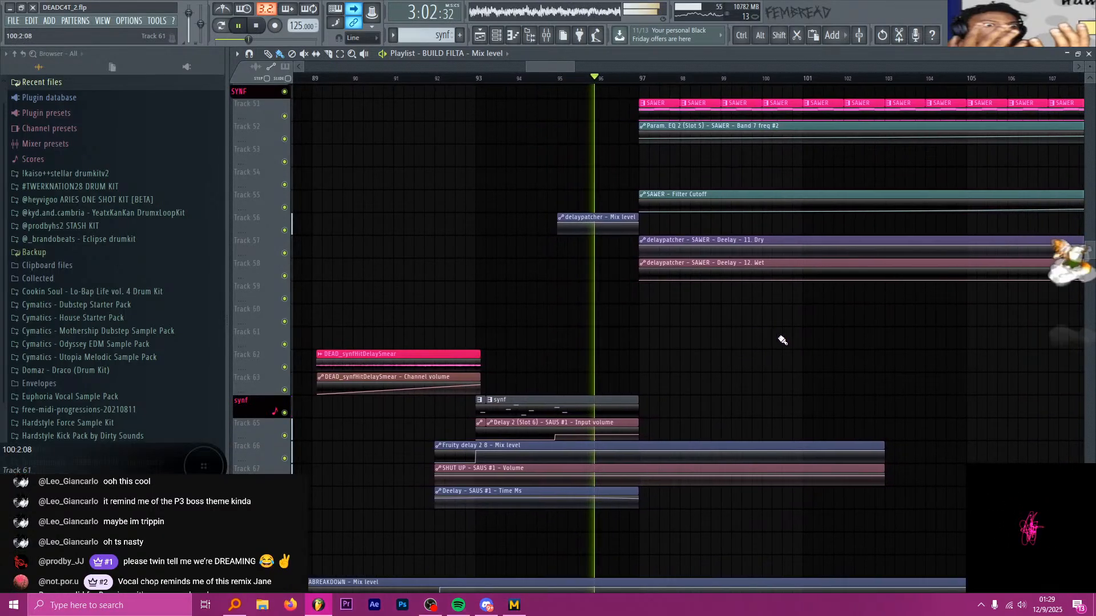
Examine the drum breaks, the REESE #2 bass and their EQ automation in the section from bar 97 on
scroll(785, 345, "up", 17)
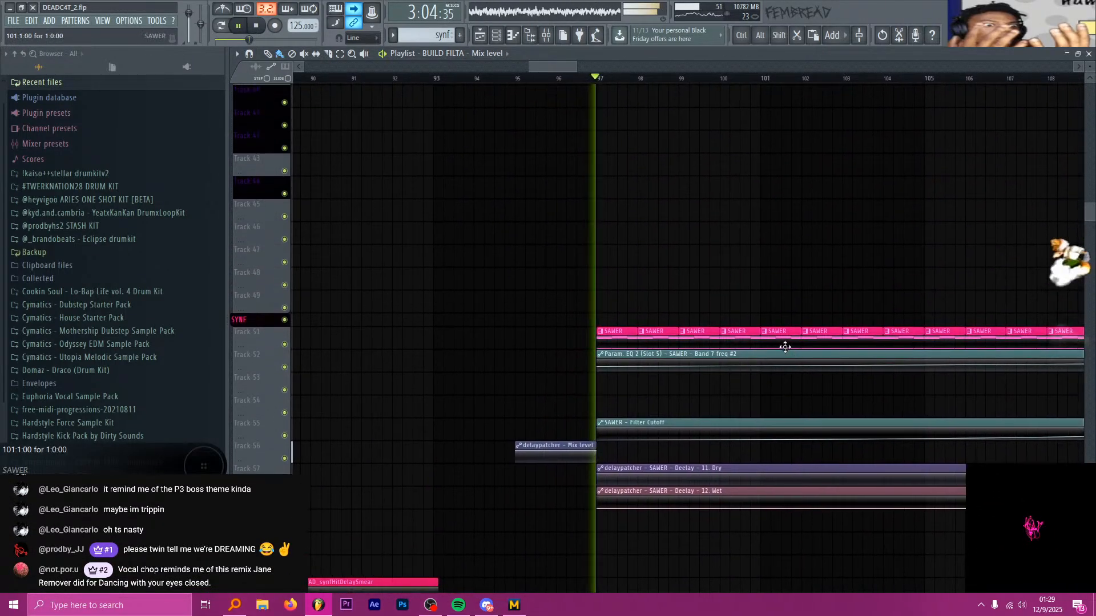
scroll(784, 348, "up", 1)
scroll(691, 342, "up", 2)
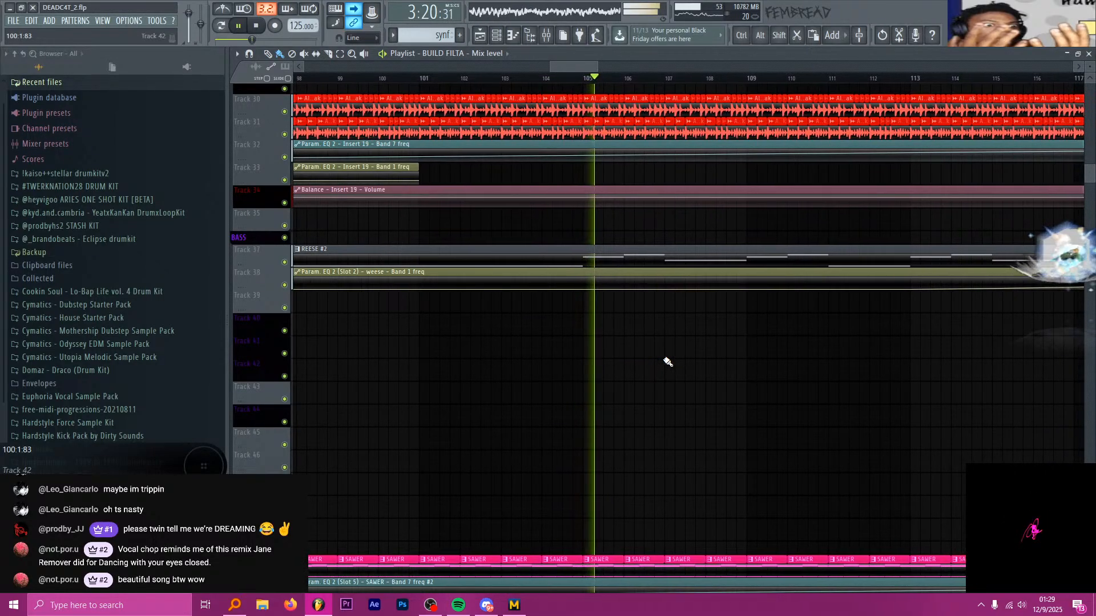
key("ctrl+f")
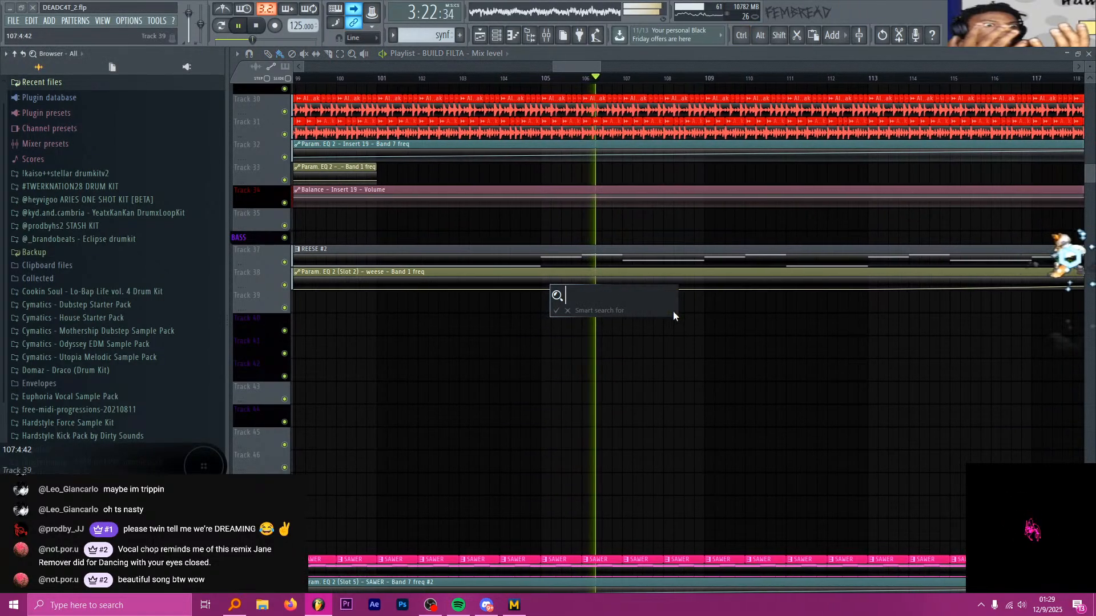
type("this part clis")
key("BackSpace")
type("p")
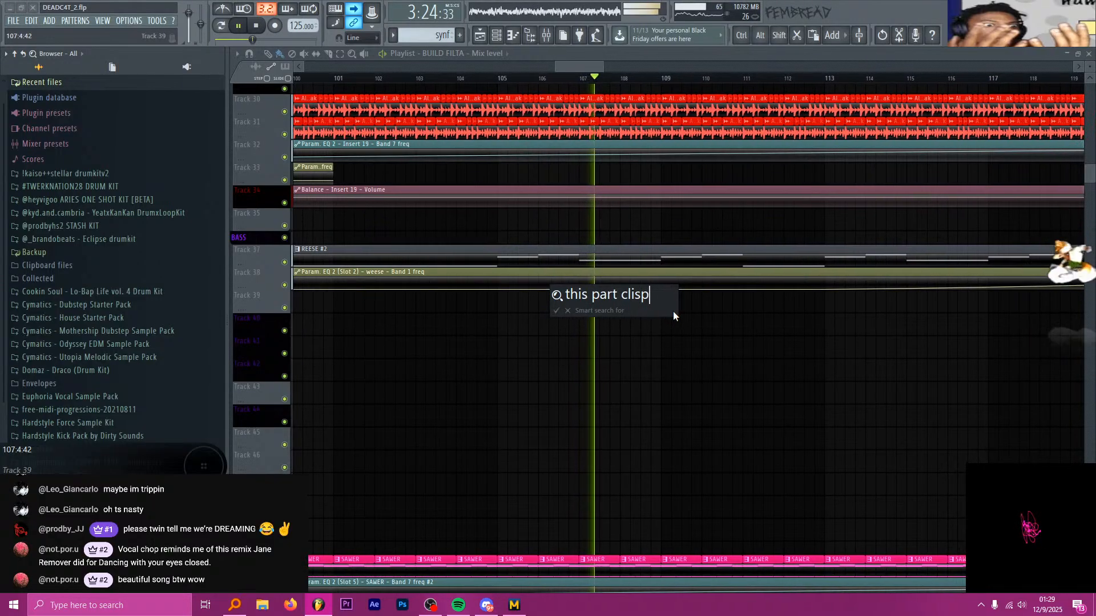
type("s a little heavily :p")
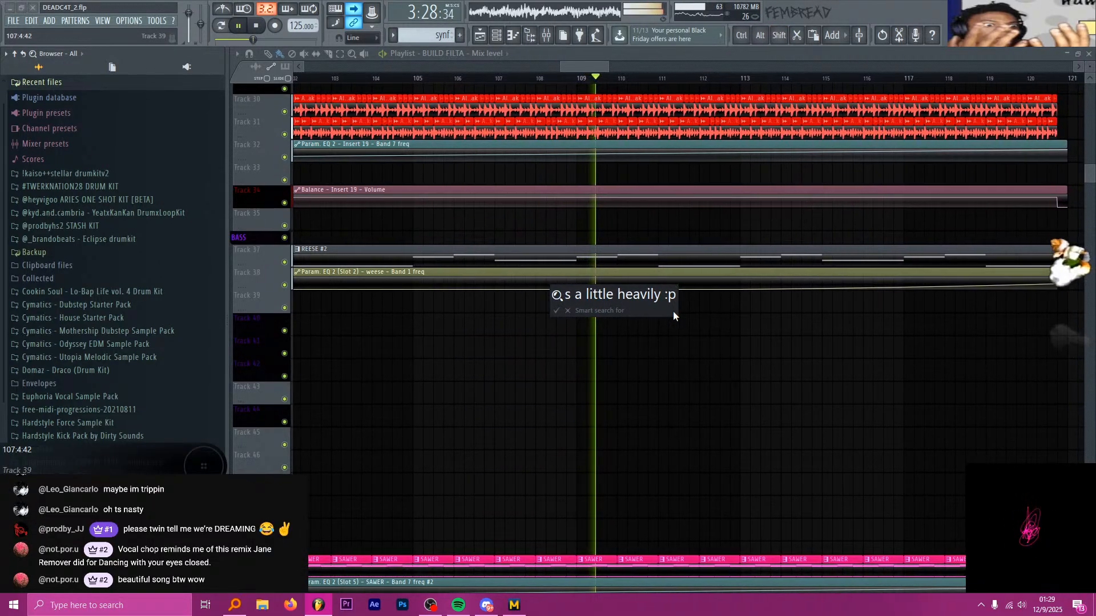
key("ctrl+a")
key("BackSpace")
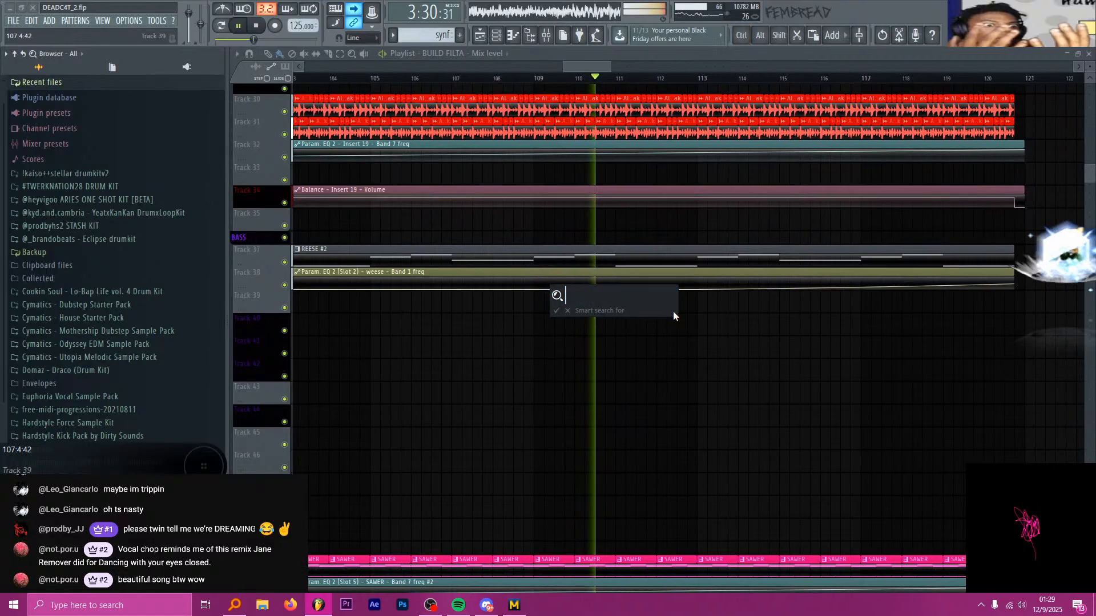
key("Escape")
Follow the Let Go vocal clip and the BREAKDOWN automation up to bar 121, then stop the playback
scroll(760, 350, "down", 3)
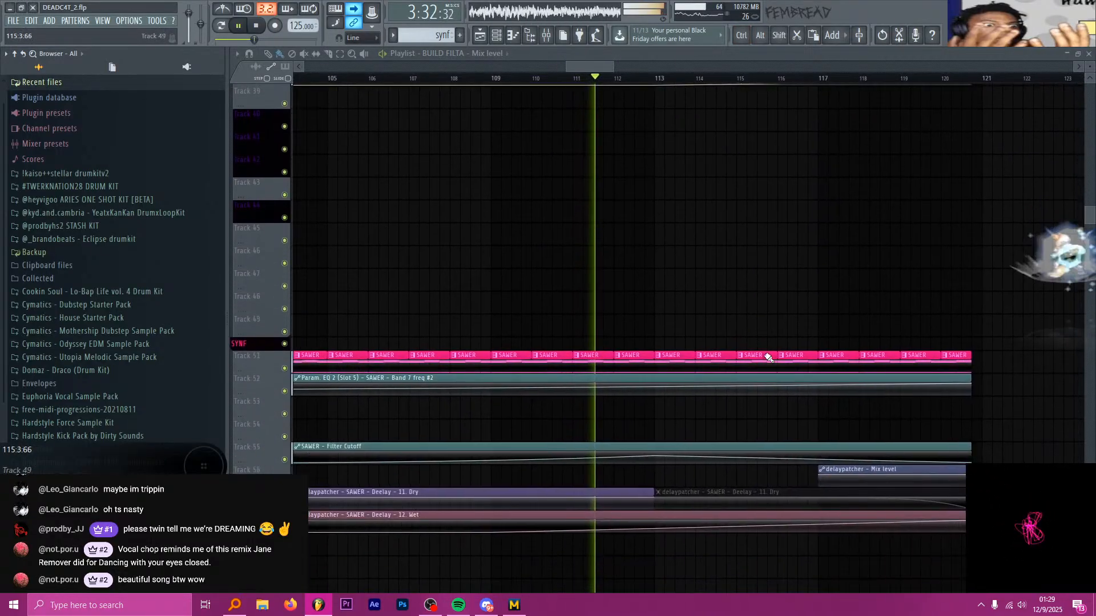
scroll(767, 357, "down", 15)
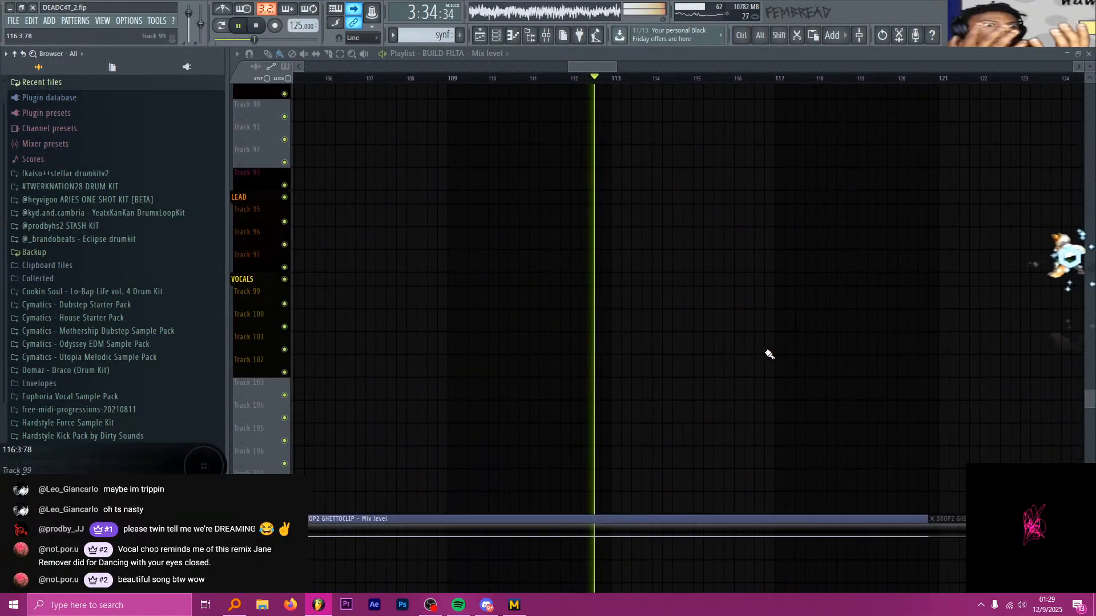
scroll(769, 351, "down", 4)
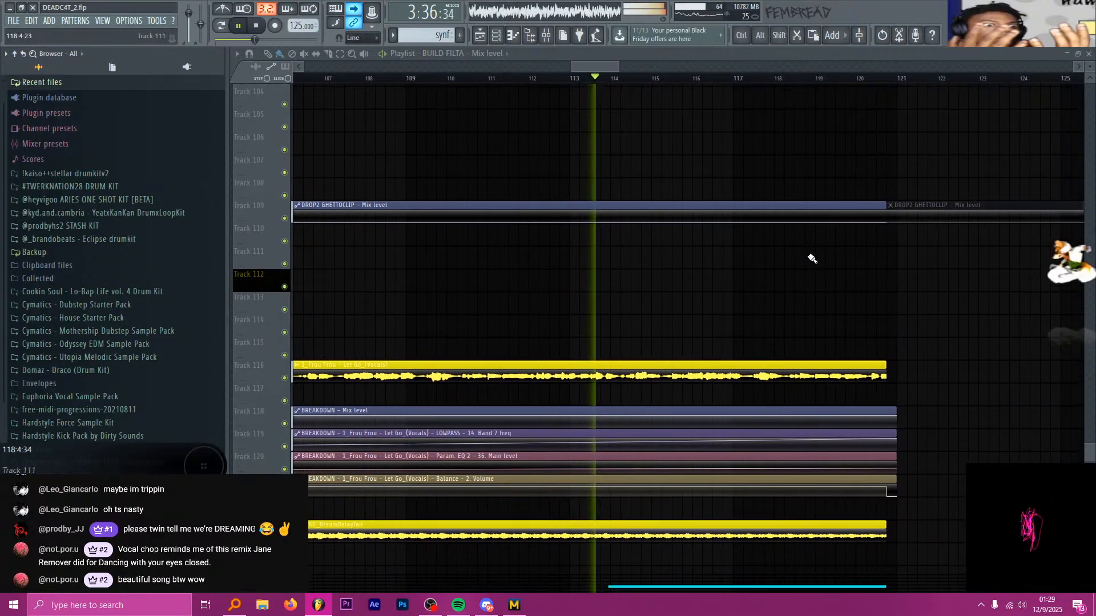
scroll(844, 240, "down", 2)
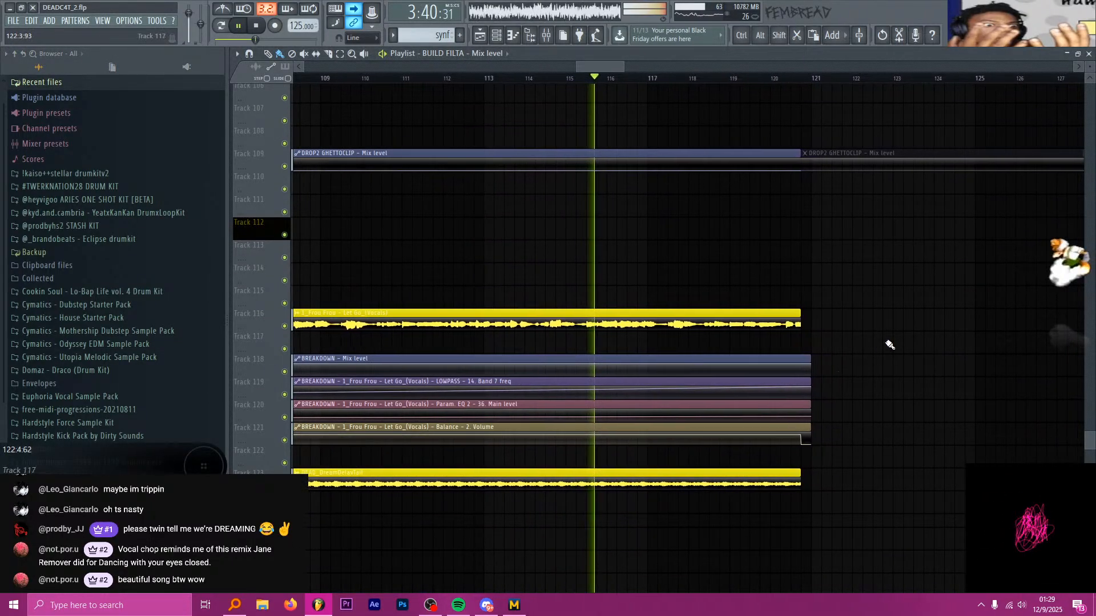
scroll(890, 331, "down", 1)
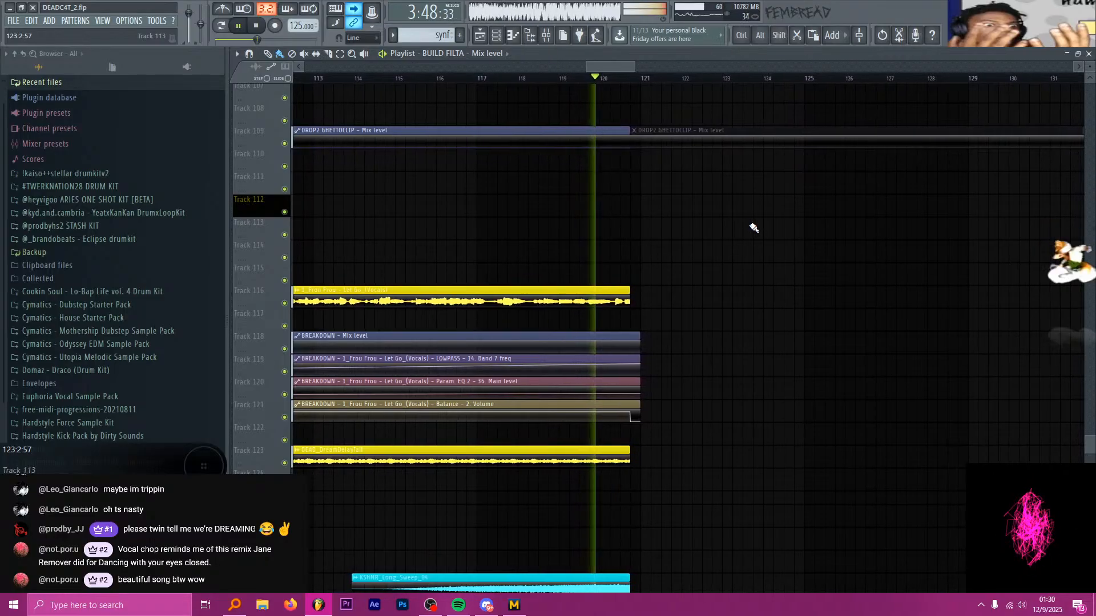
key("space")
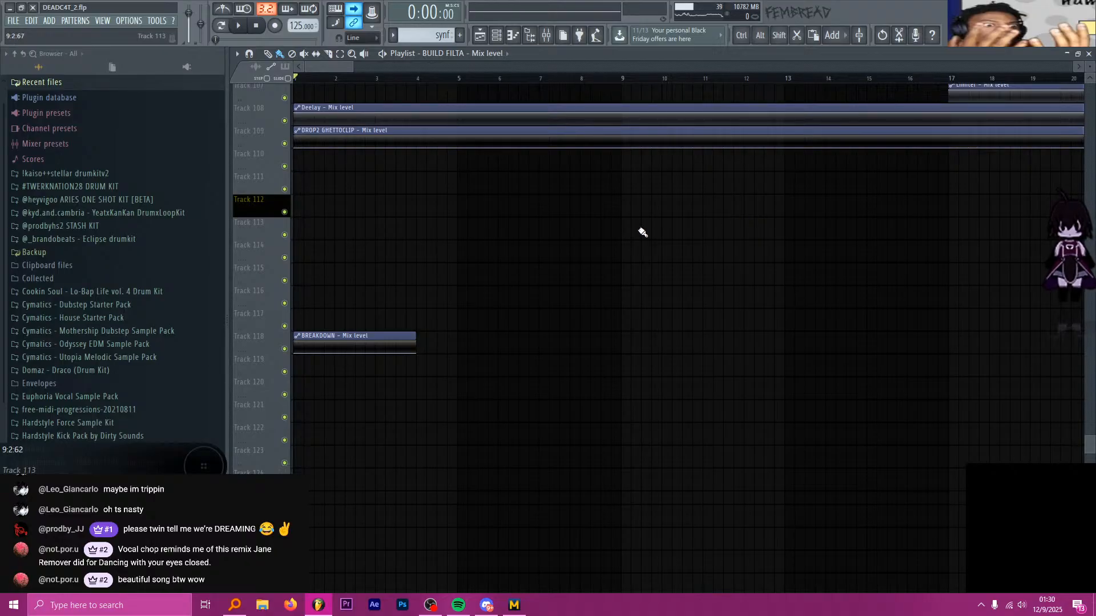
Survey the whole arrangement from the vocal and effects tracks up to the drums and back down to the synths
scroll(642, 232, "down", 8, "ctrl")
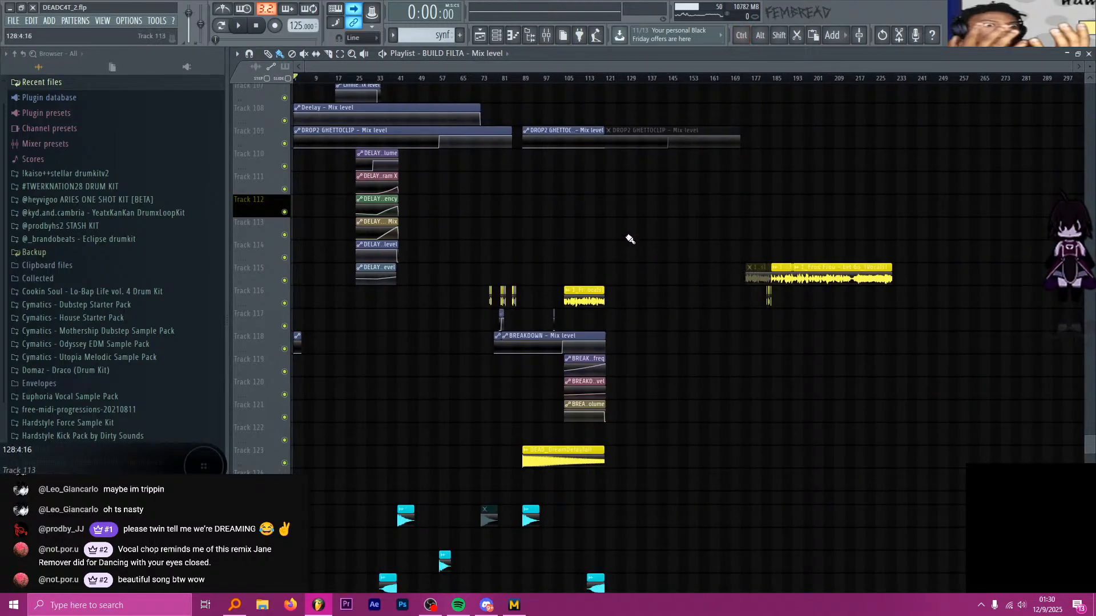
scroll(630, 239, "up", 10)
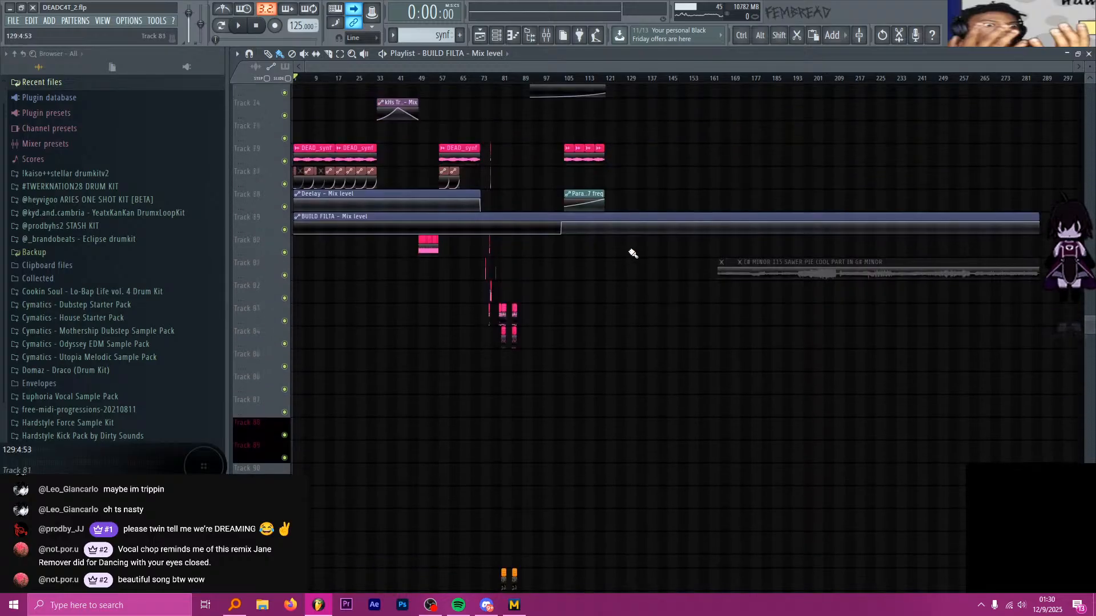
scroll(632, 253, "up", 10)
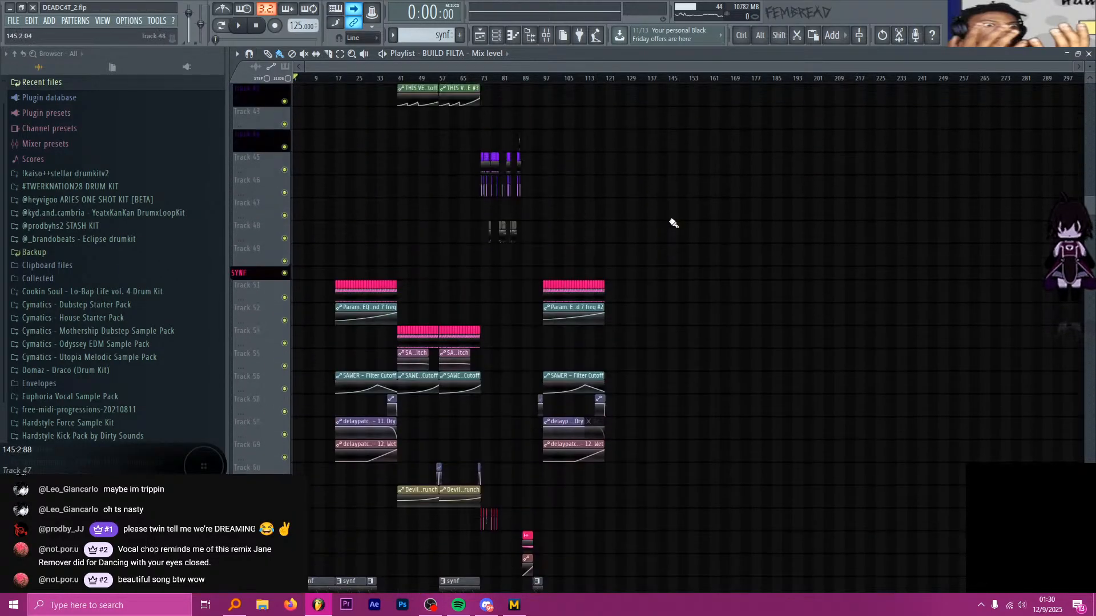
scroll(673, 223, "up", 10)
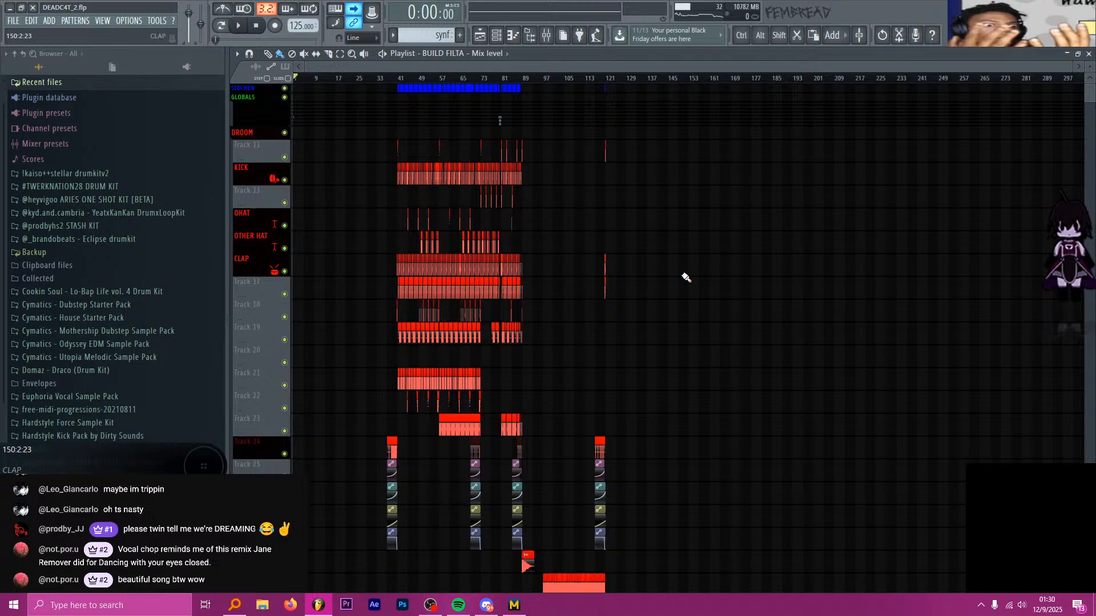
scroll(686, 277, "down", 10)
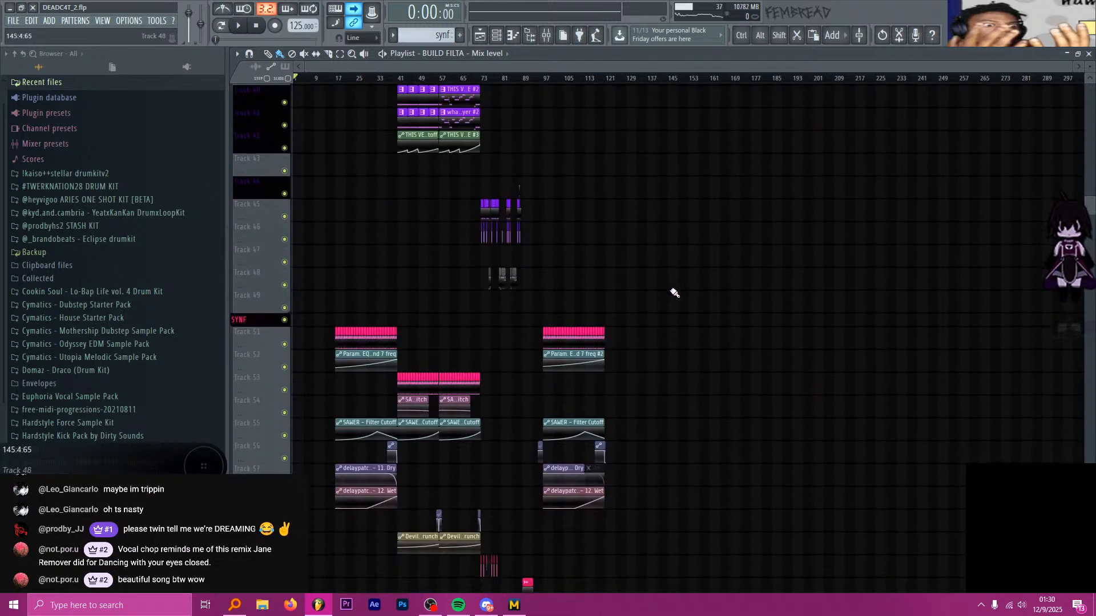
scroll(674, 293, "down", 15)
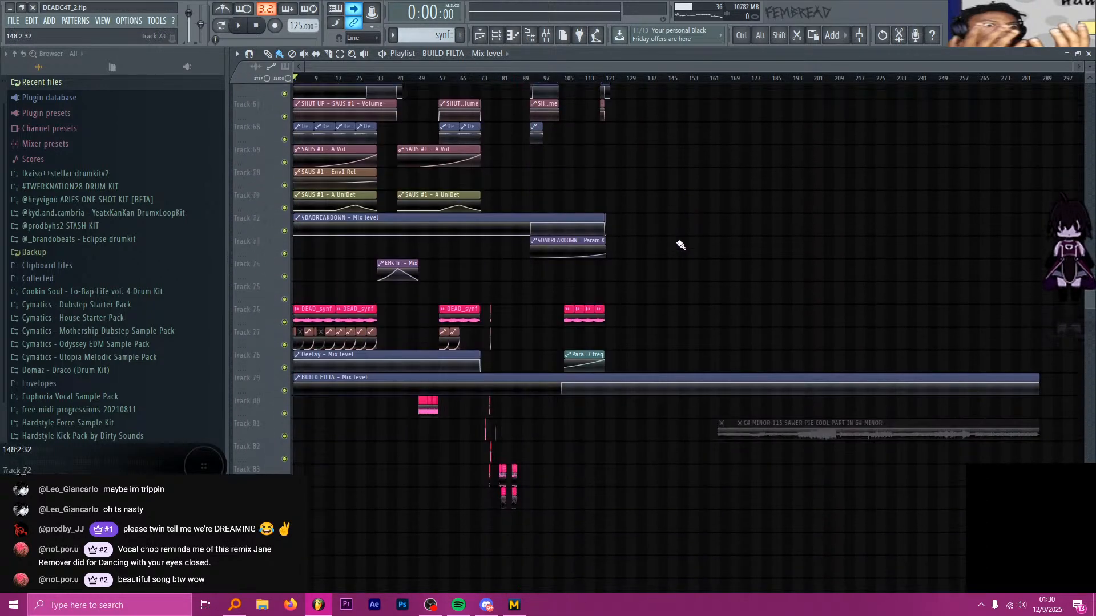
Examine where the synth, drum break and automation clips end around bar 121
scroll(681, 244, "up", 8)
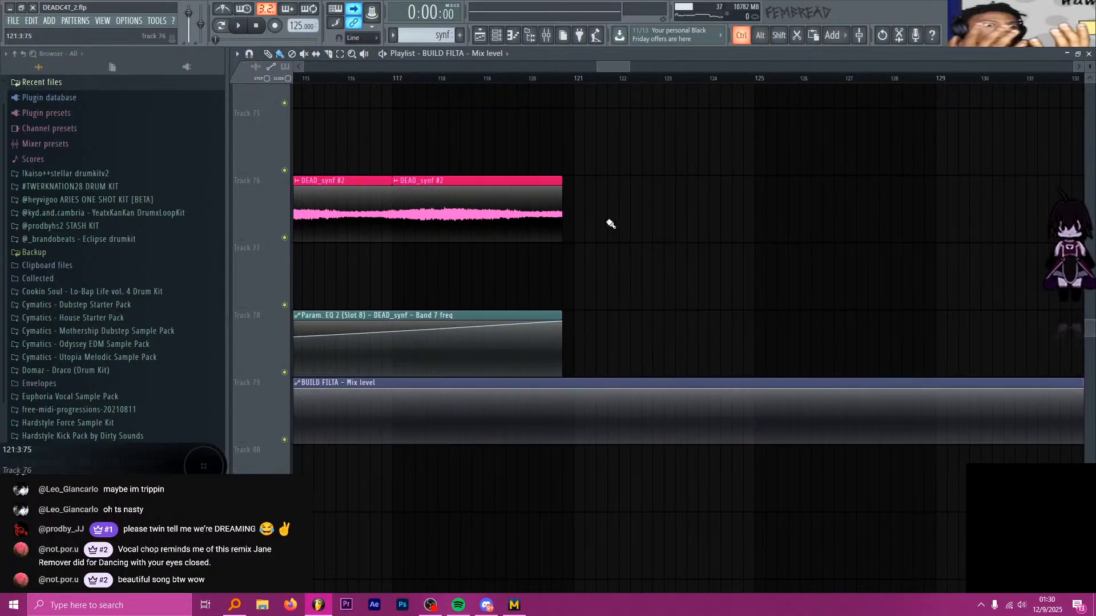
scroll(611, 223, "up", 15)
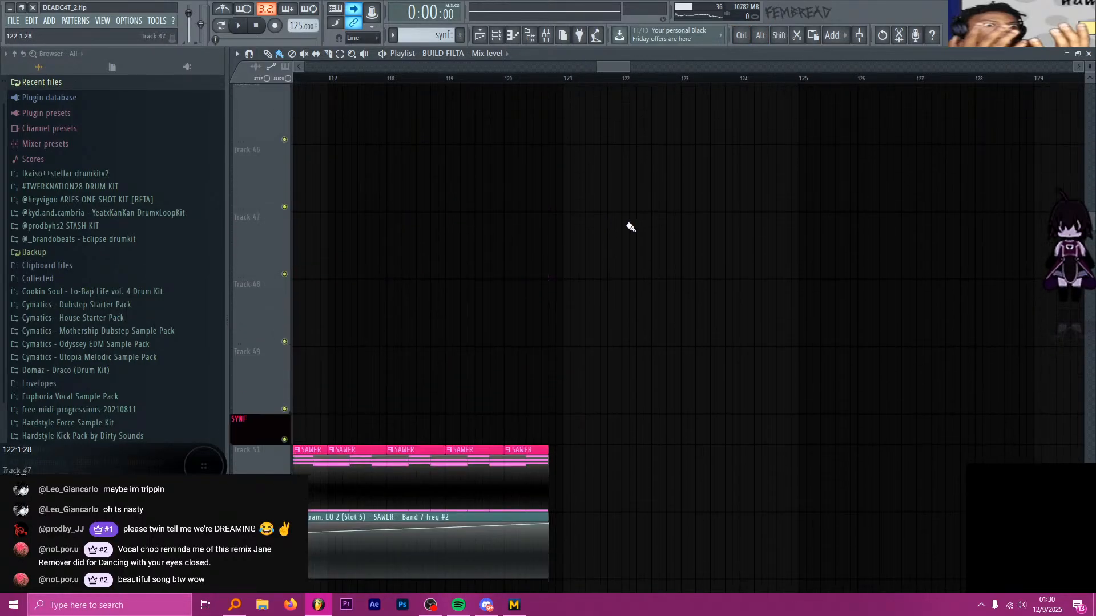
scroll(630, 227, "up", 8)
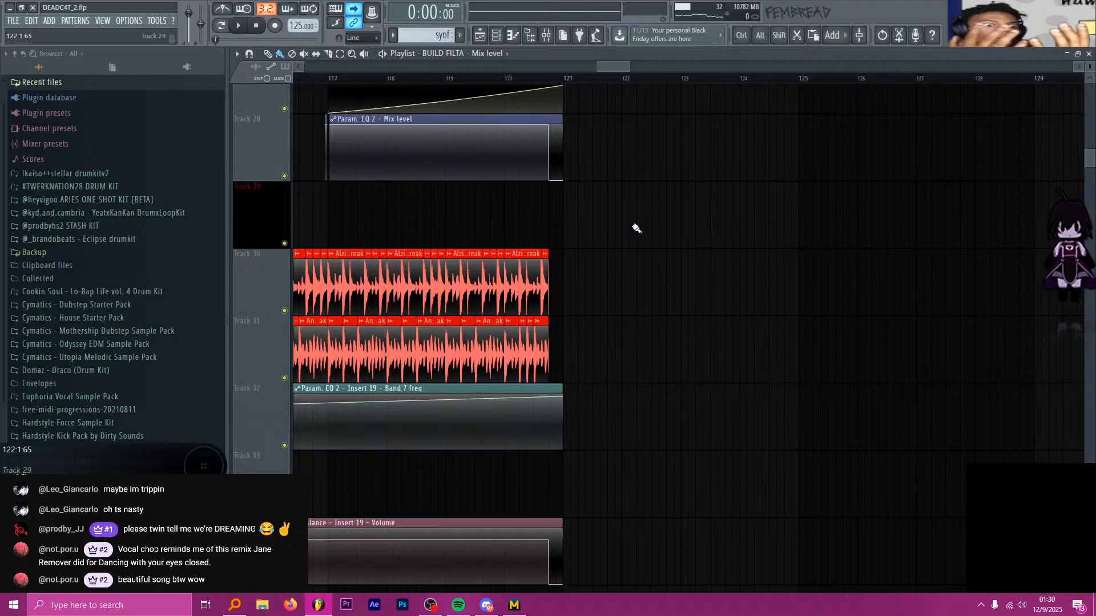
scroll(639, 220, "down", 4, "alt")
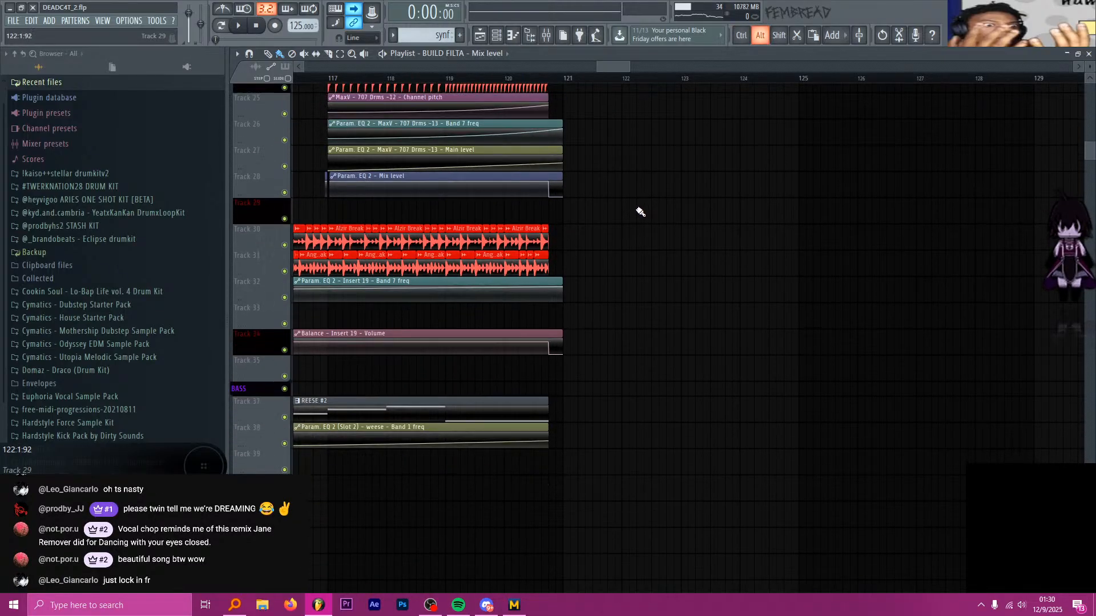
Compare the extent of the drum breaks, REESE #2 and their automation across bars 89 to 121
scroll(656, 221, "down", 4, "ctrl")
scroll(670, 223, "down", 2)
scroll(673, 228, "down", 1, "ctrl")
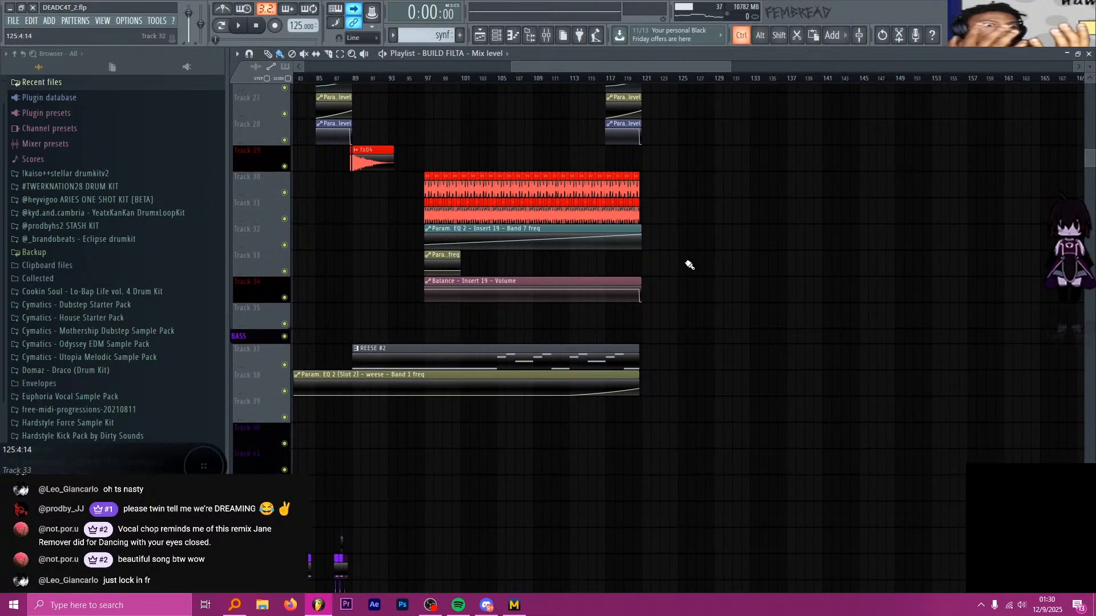
scroll(693, 264, "down", 3, "ctrl")
scroll(628, 137, "up", 6, "ctrl")
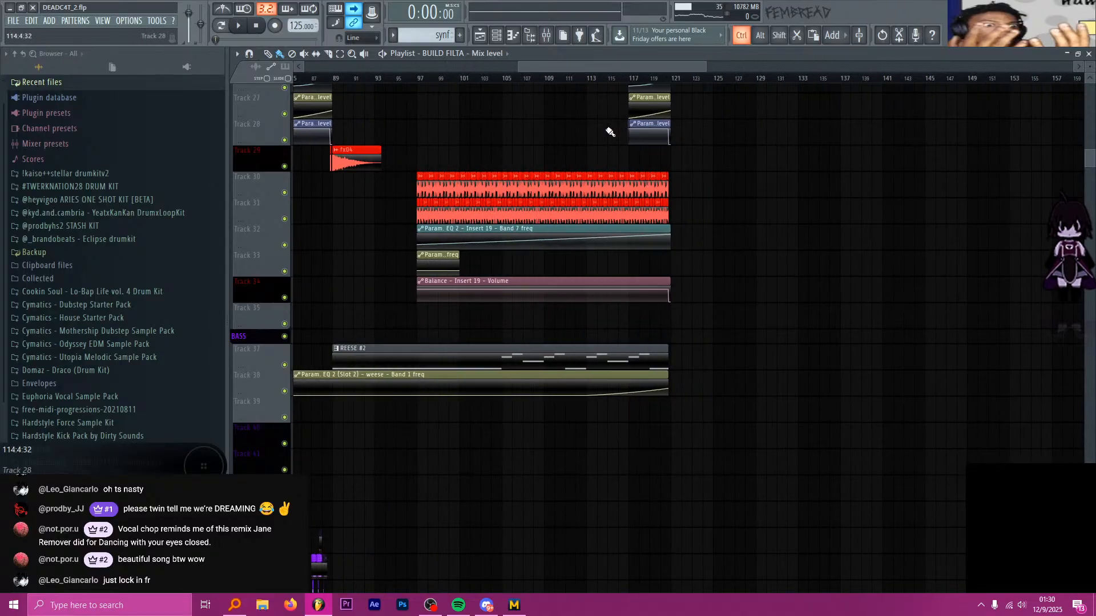
Reposition the playhead around bars 111 to 114 to audition the end of the drum break section
left_click(536, 80)
key("space")
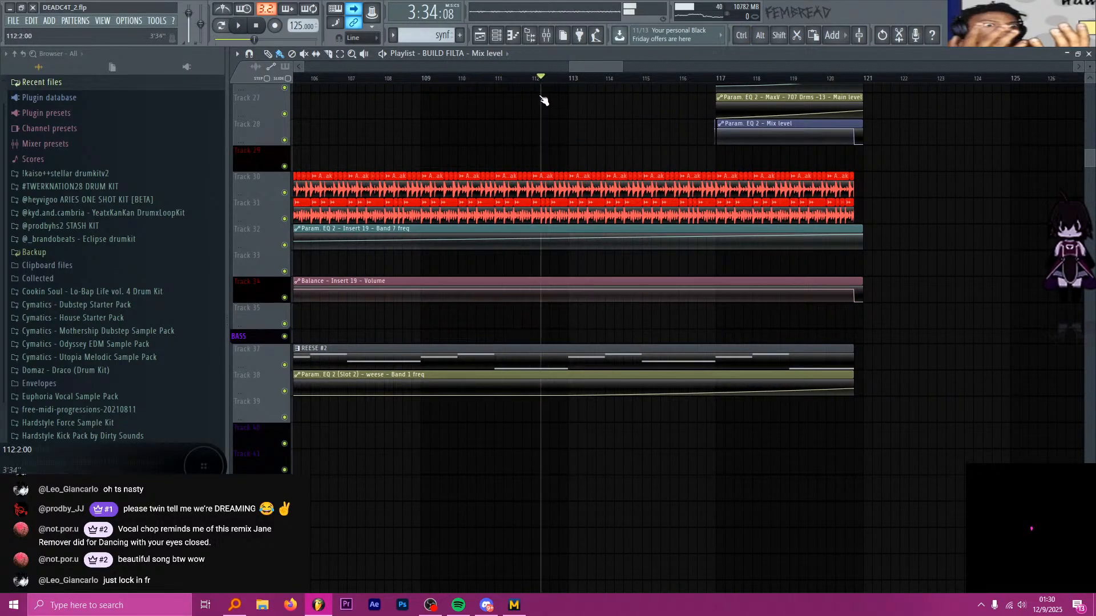
left_click(388, 76)
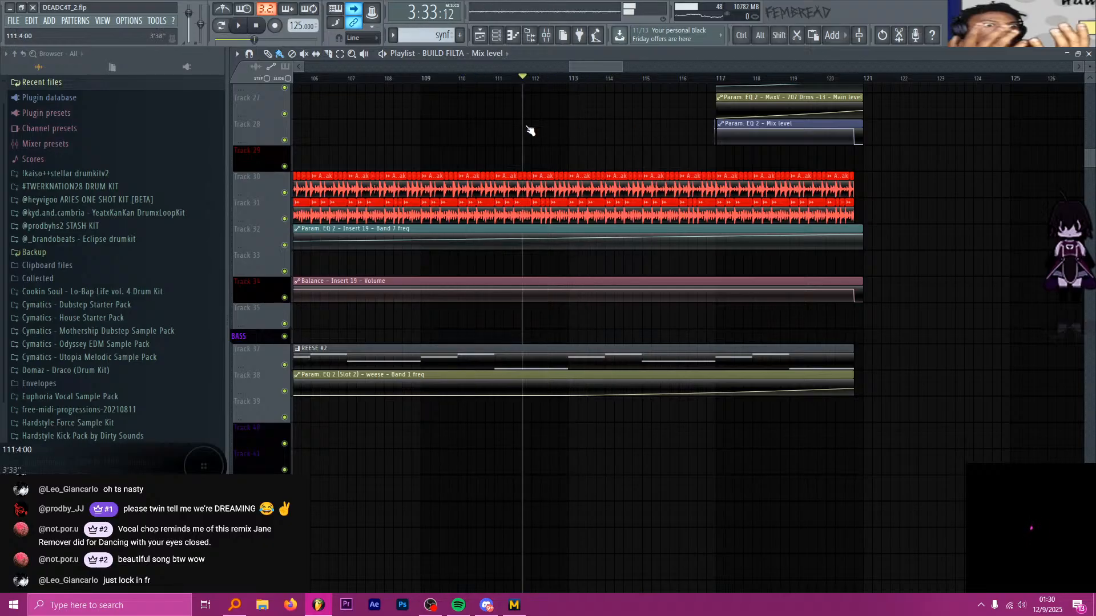
left_click(354, 9)
scroll(548, 142, "down", 10, "ctrl")
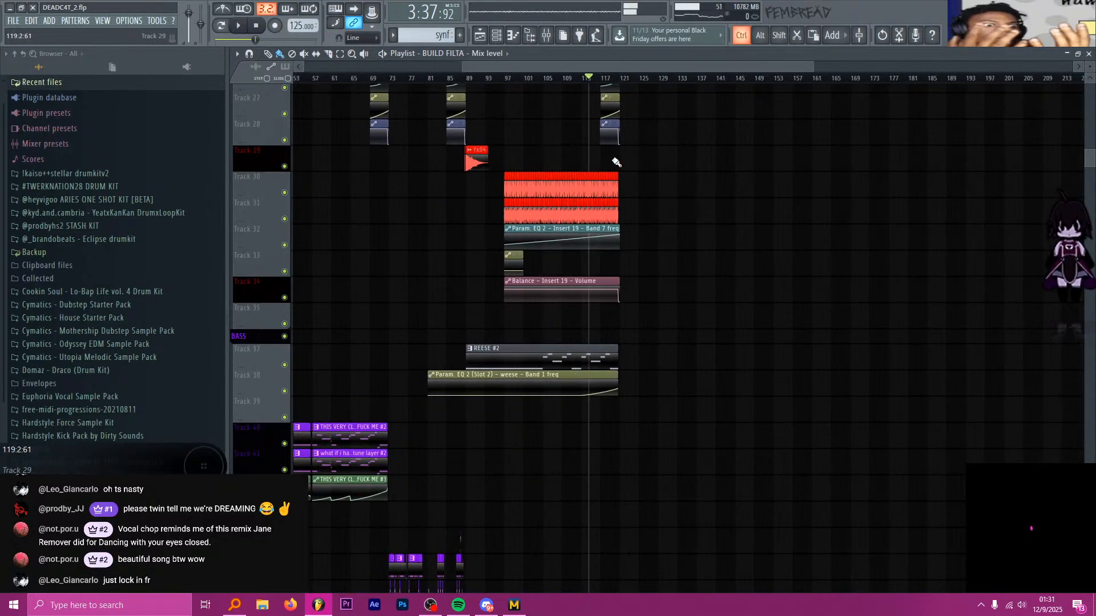
Examine the drum break, REESE #2 and automation clips around bars 89 to 121 against the drum tracks above
scroll(609, 161, "up", 3, "ctrl")
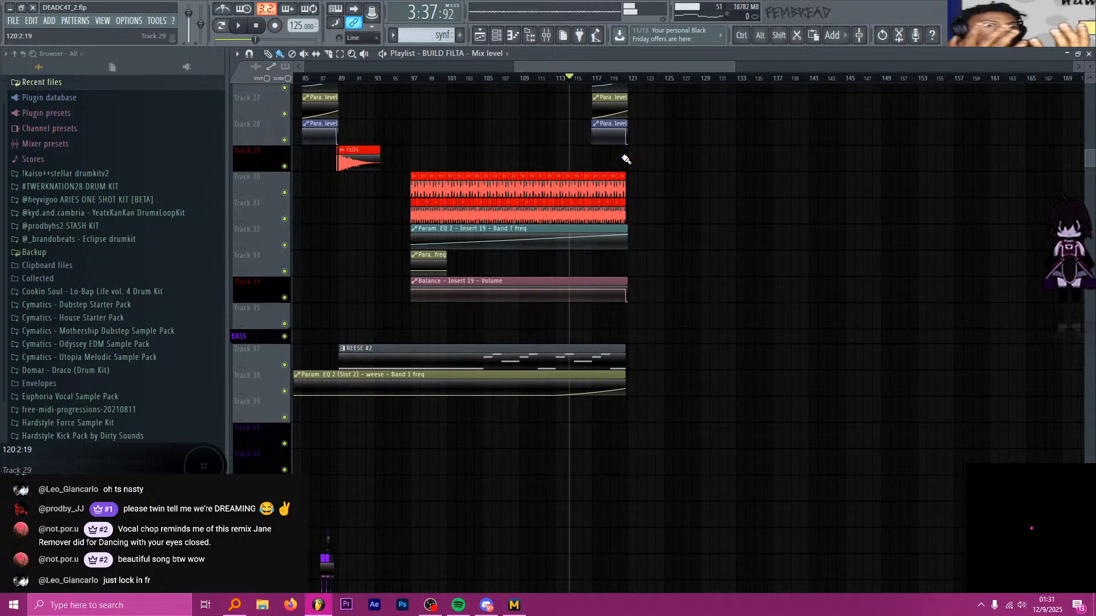
scroll(628, 154, "up", 2, "ctrl")
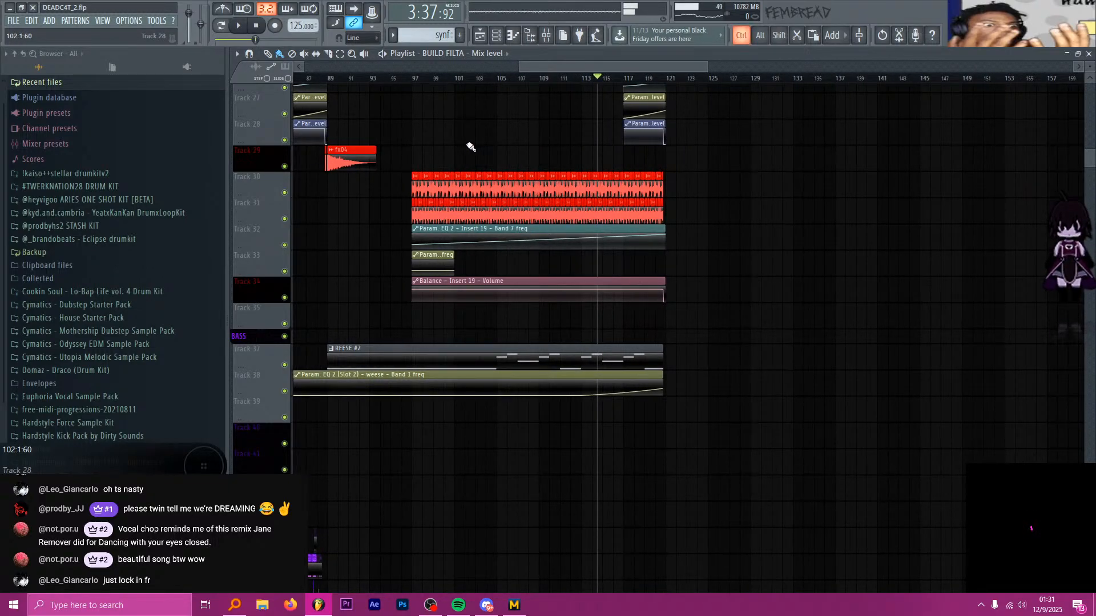
scroll(473, 146, "up", 2, "ctrl")
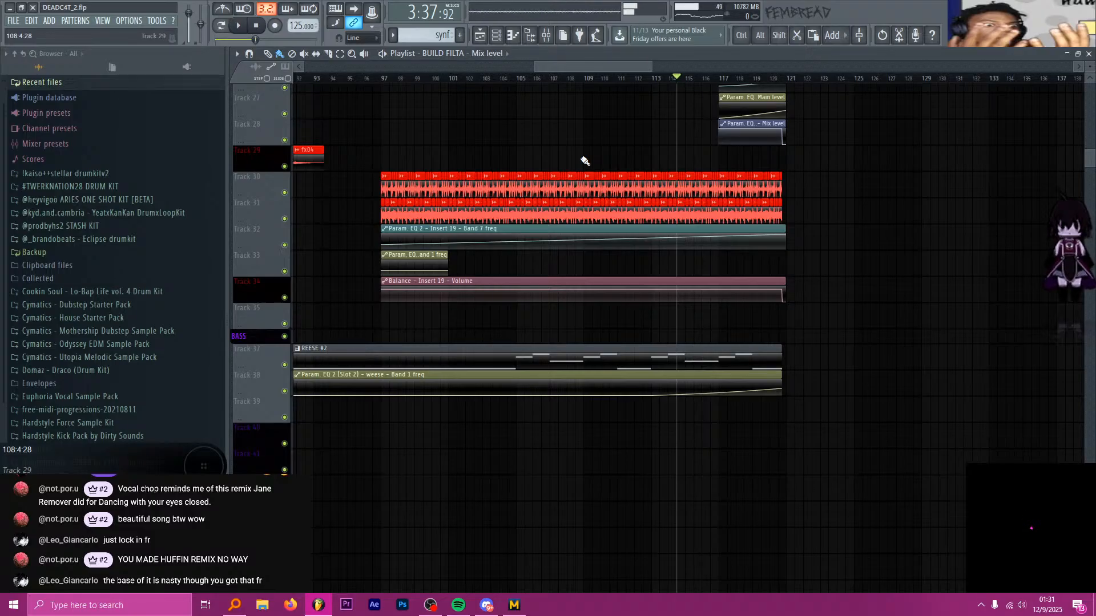
scroll(650, 139, "down", 6)
scroll(680, 140, "up", 4)
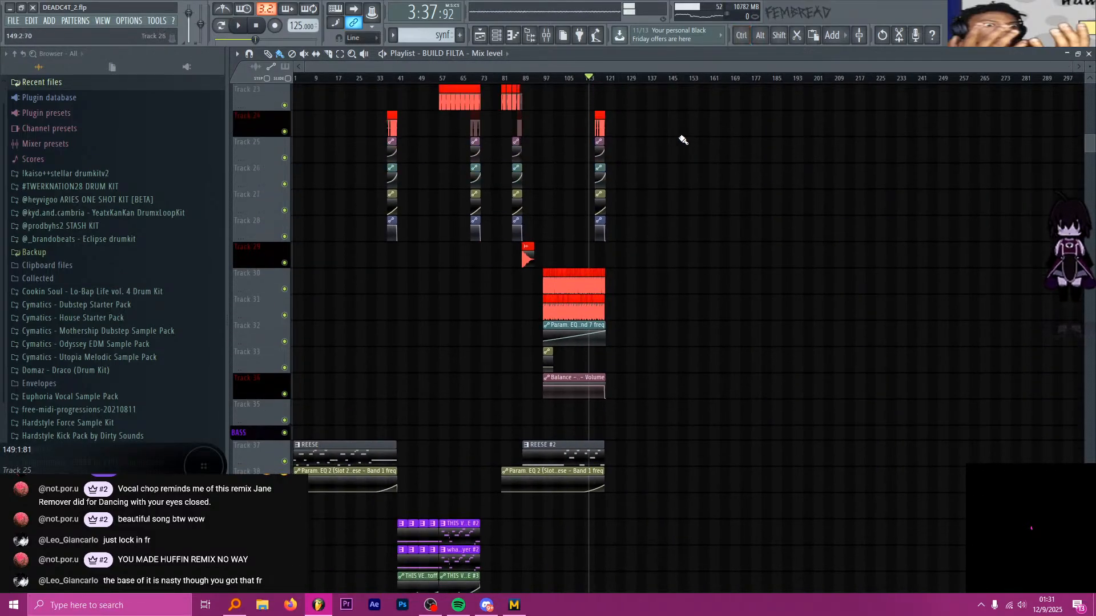
scroll(665, 158, "down", 4)
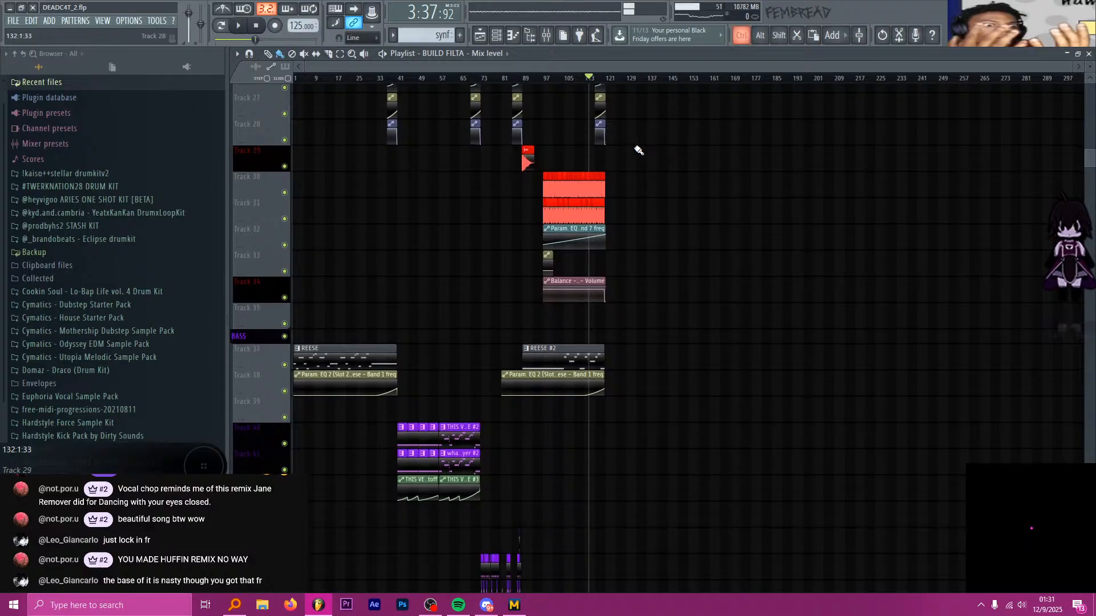
scroll(628, 152, "up", 3)
scroll(571, 148, "up", 15)
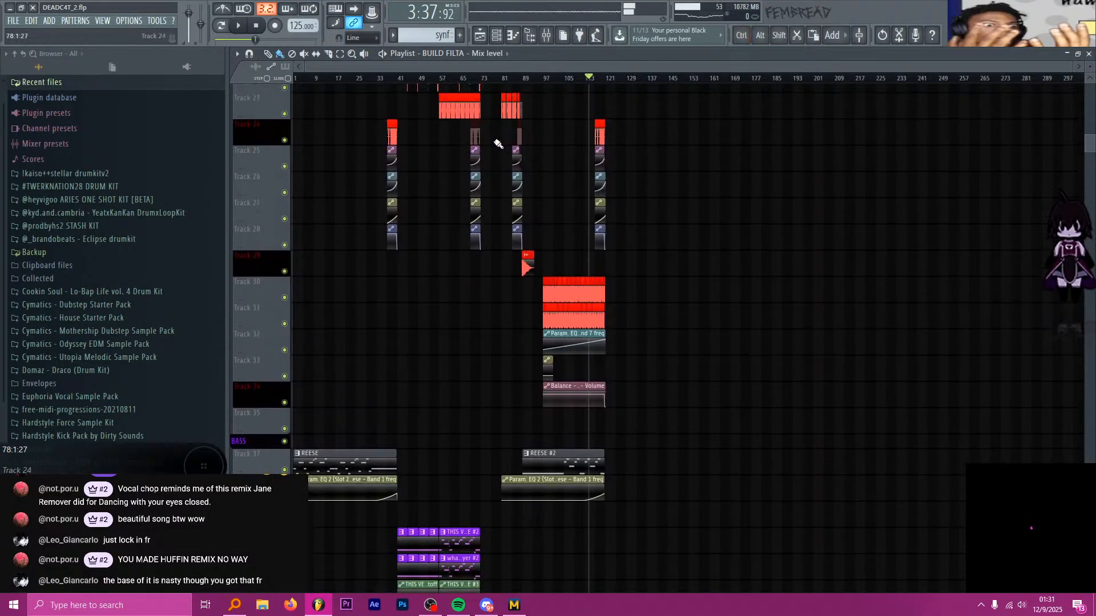
scroll(429, 136, "down", 2)
scroll(437, 134, "up", 4)
scroll(489, 127, "down", 2)
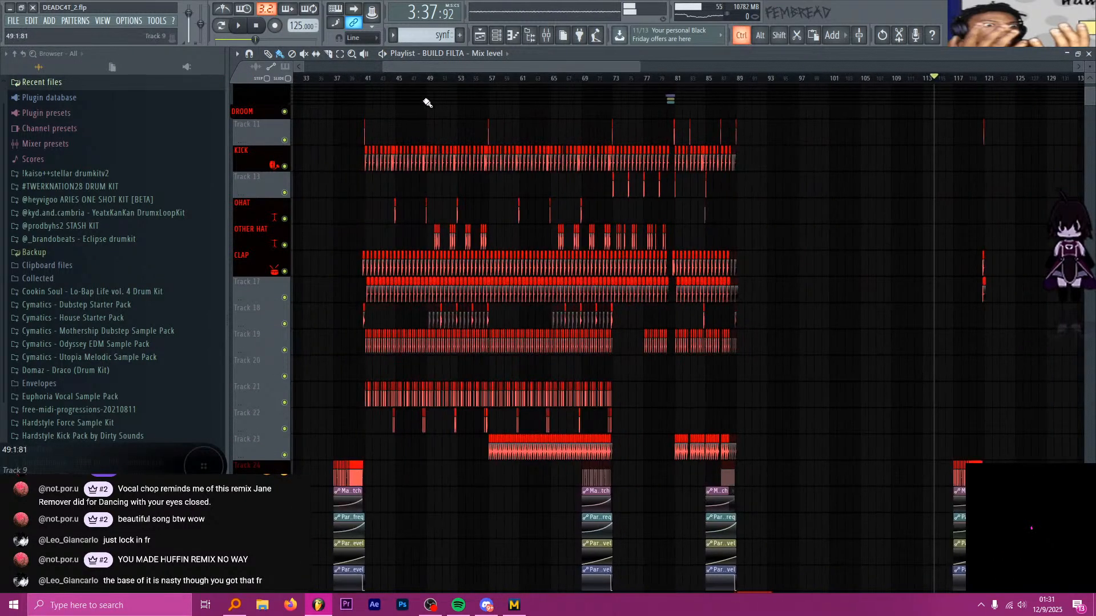
Play the first drop's drums from bar 41, stop playback and return the playhead to the song start
scroll(394, 98, "up", 3)
left_click(313, 77)
scroll(367, 98, "up", 2)
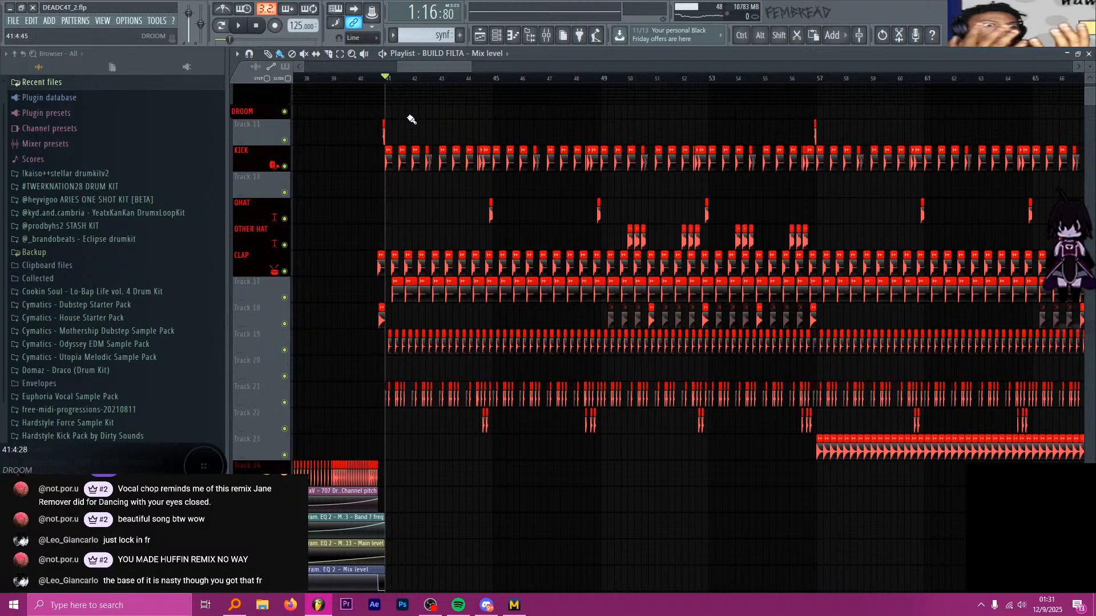
scroll(405, 119, "up", 6, "ctrl")
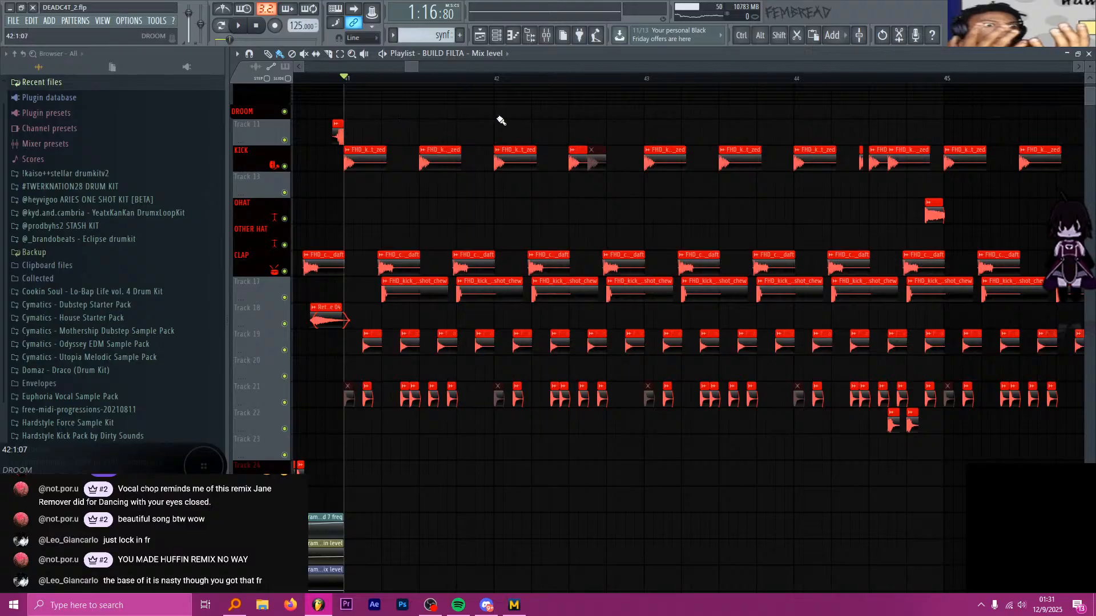
key("space")
scroll(494, 121, "up", 2, "ctrl")
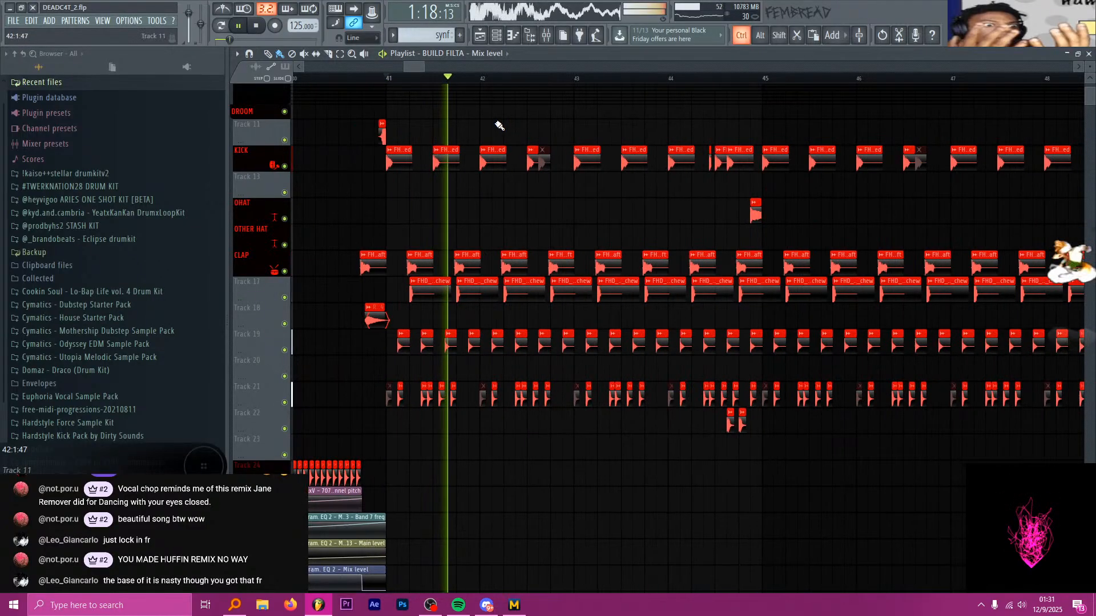
scroll(478, 120, "down", 3, "ctrl")
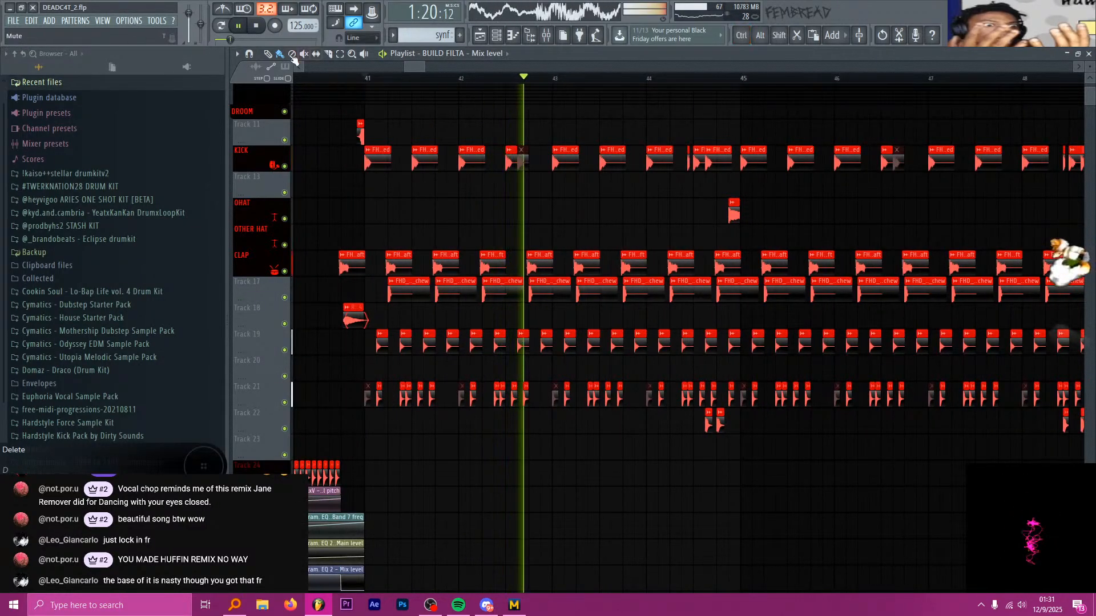
left_click(258, 26)
left_click(258, 27)
Place the playhead at bar 73 and review the drum, bass and synth clips around that section change
scroll(443, 122, "down", 9, "ctrl")
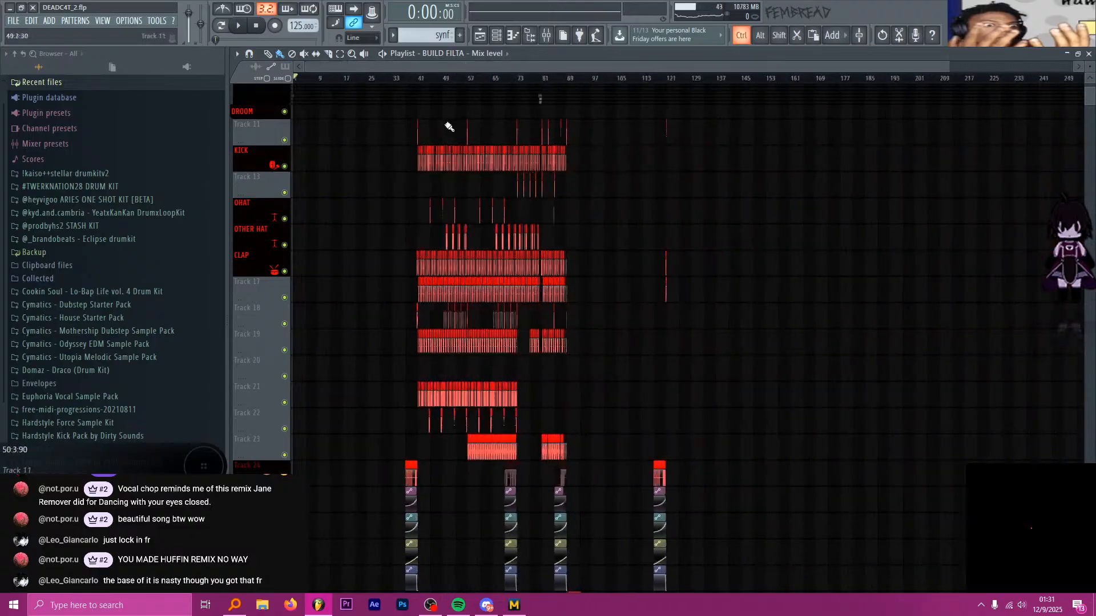
scroll(532, 141, "up", 2, "ctrl")
scroll(531, 141, "up", 3, "ctrl")
left_click(406, 79)
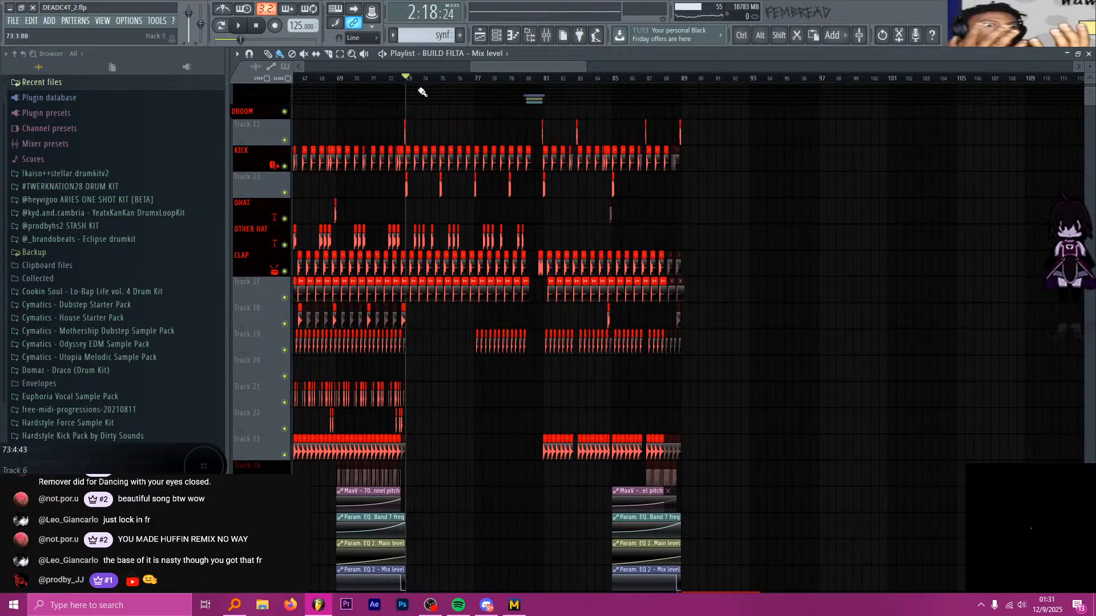
scroll(501, 205, "down", 4)
scroll(502, 205, "down", 4)
scroll(504, 196, "down", 4, "ctrl")
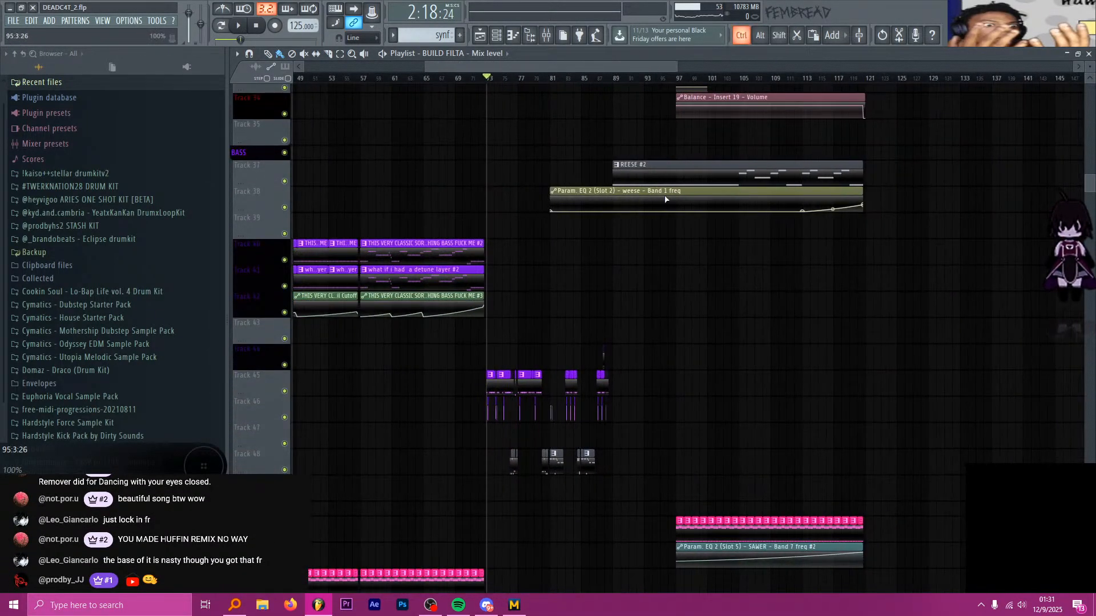
Place the playhead at bar 97 and inspect the drum break and bass clips from there up to bar 121
scroll(665, 171, "up", 4, "ctrl")
mouse_move(662, 78)
left_mouse_down()
mouse_move(497, 79)
mouse_move(665, 95)
left_mouse_up()
scroll(656, 203, "up", 4)
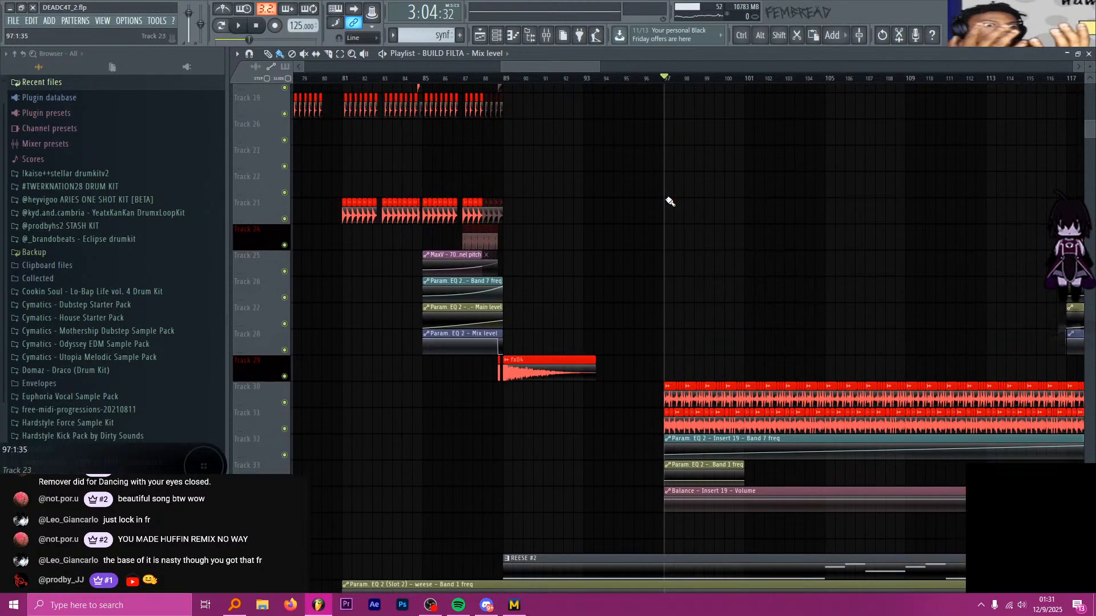
left_click_drag(549, 65, 690, 68)
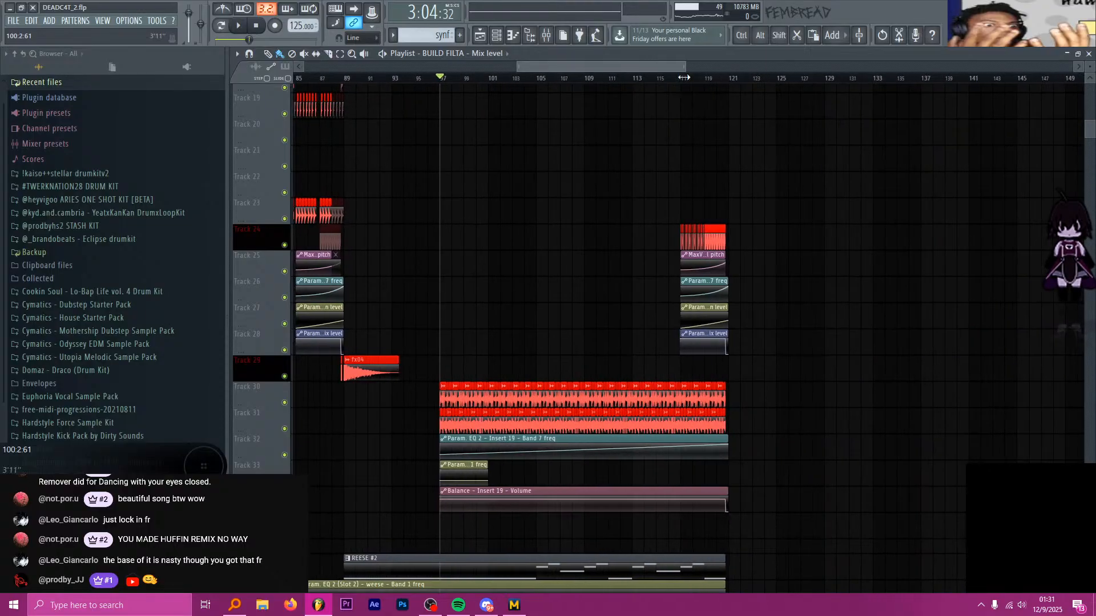
scroll(780, 188, "down", 2)
scroll(757, 165, "down", 3)
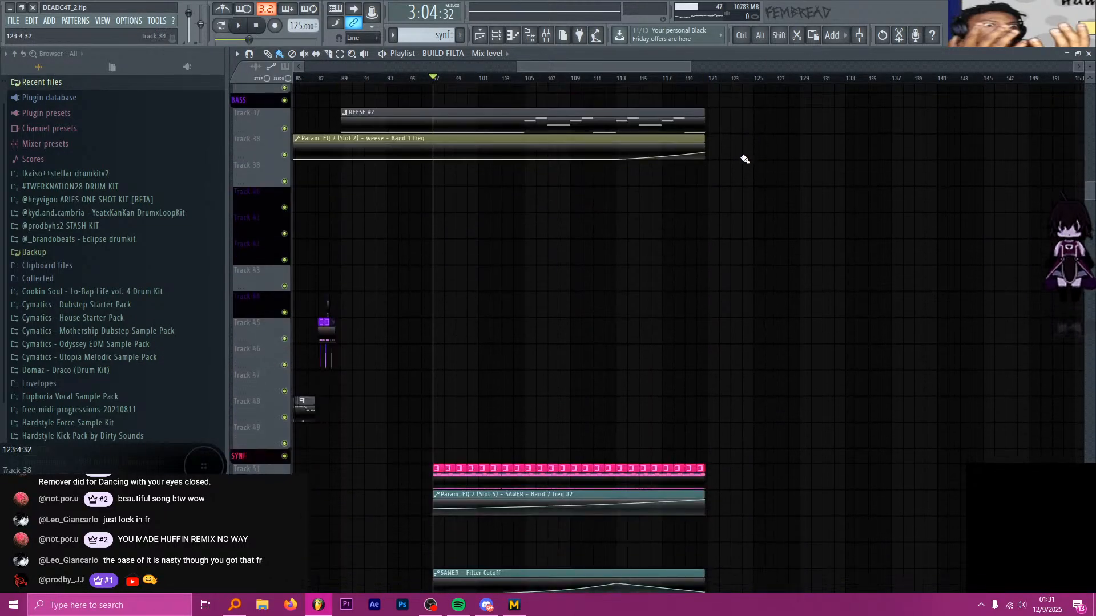
Place the playhead at bar 117 and survey the tracks from the synths down to SFX and back to the drums
left_click(664, 78)
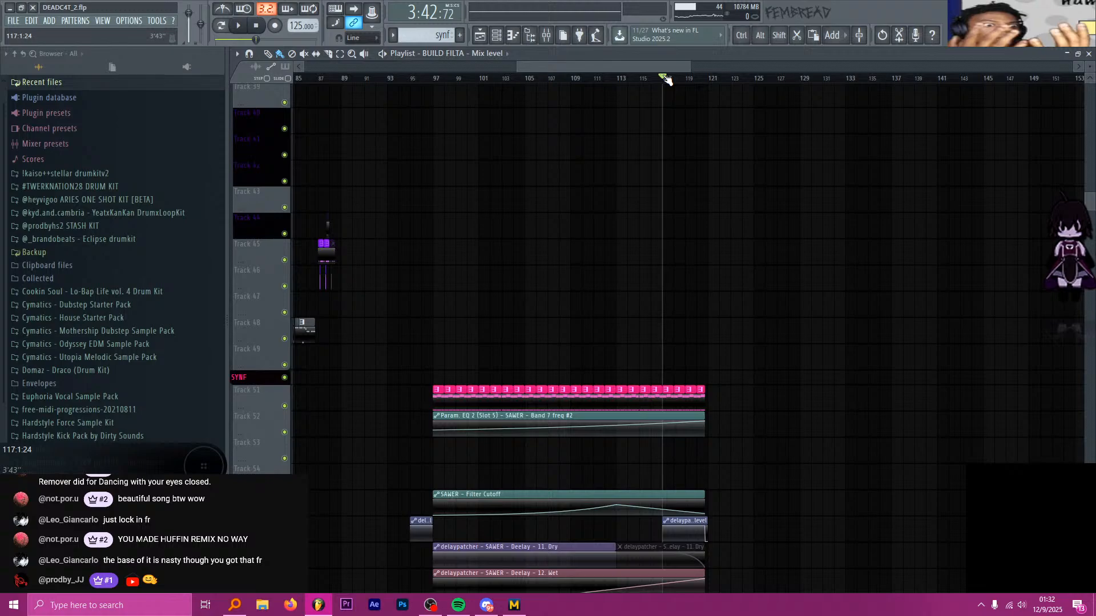
scroll(756, 154, "down", 9)
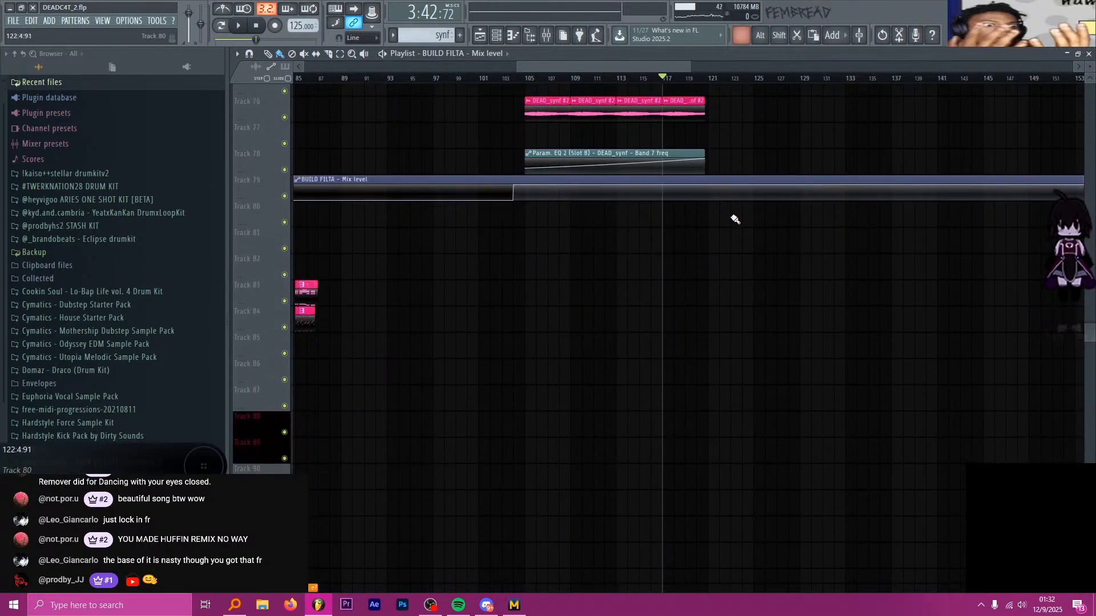
scroll(707, 207, "down", 3, "ctrl")
scroll(739, 224, "down", 6)
scroll(755, 220, "down", 5)
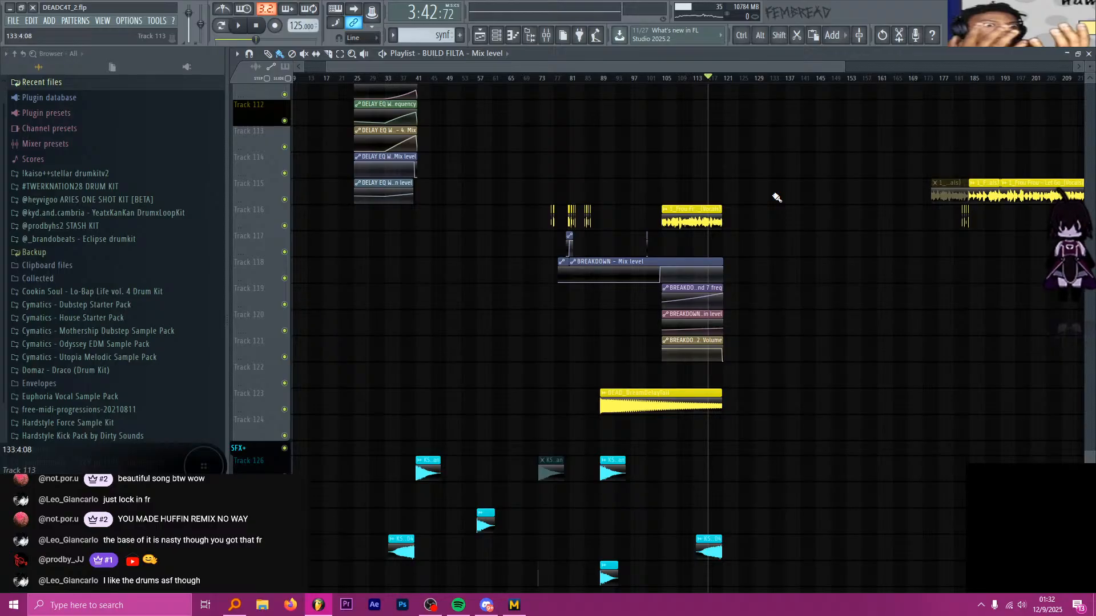
scroll(784, 154, "up", 15)
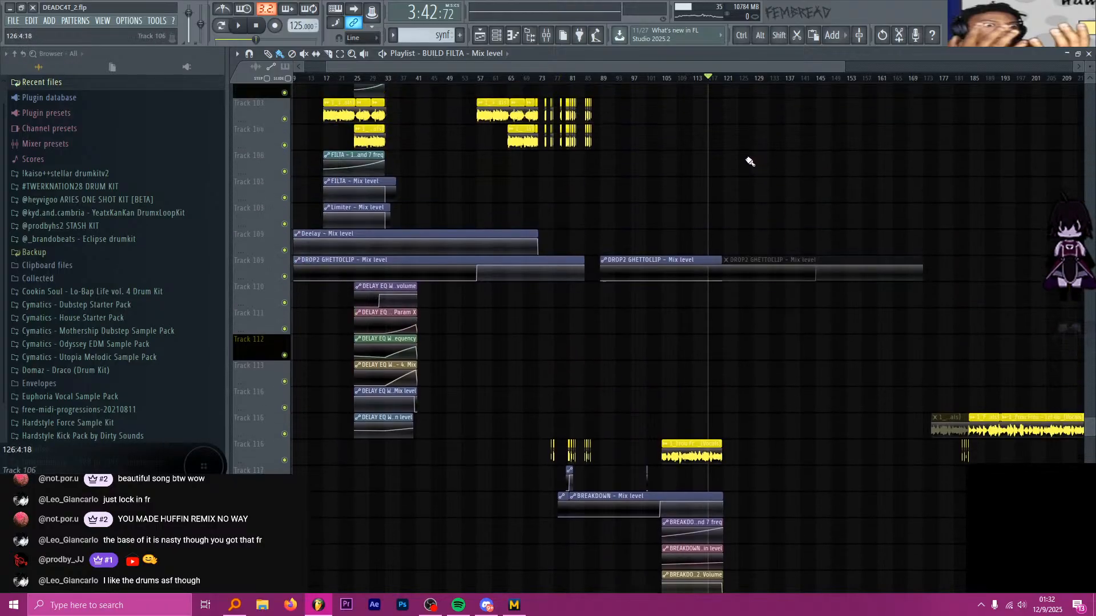
scroll(687, 154, "up", 16)
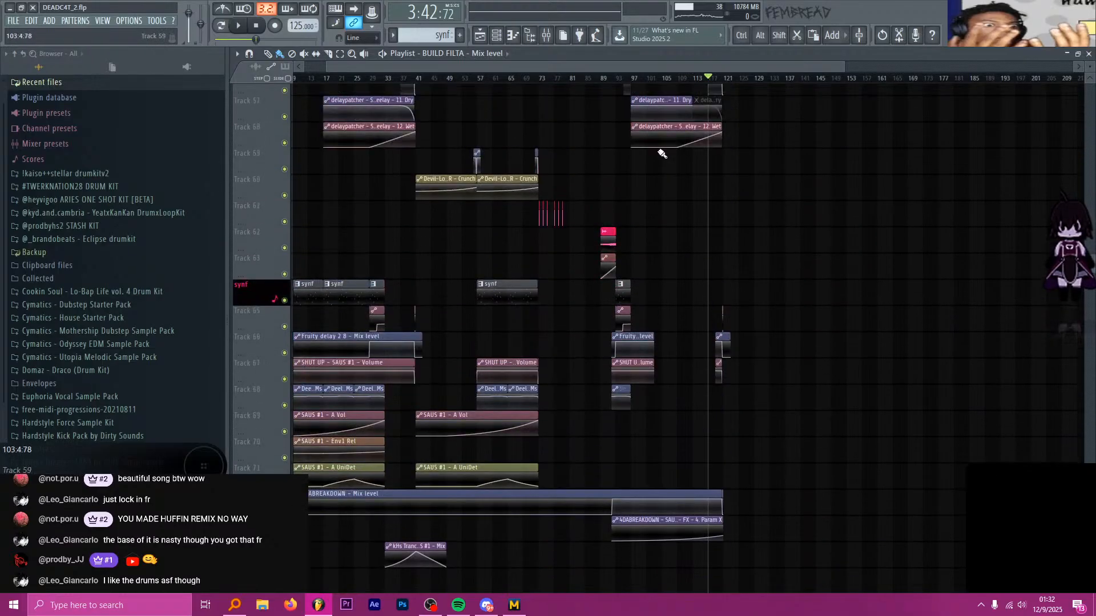
scroll(582, 133, "up", 3)
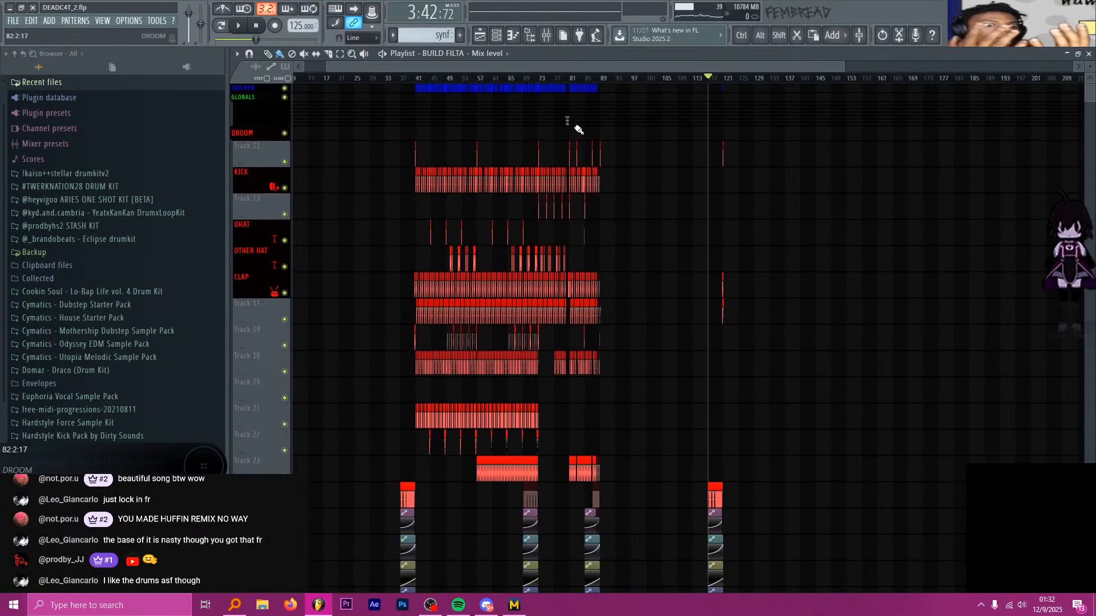
Return the playhead to bar 73 and inspect the drum and bass clips of the section that starts there
scroll(554, 354, "up", 8, "ctrl")
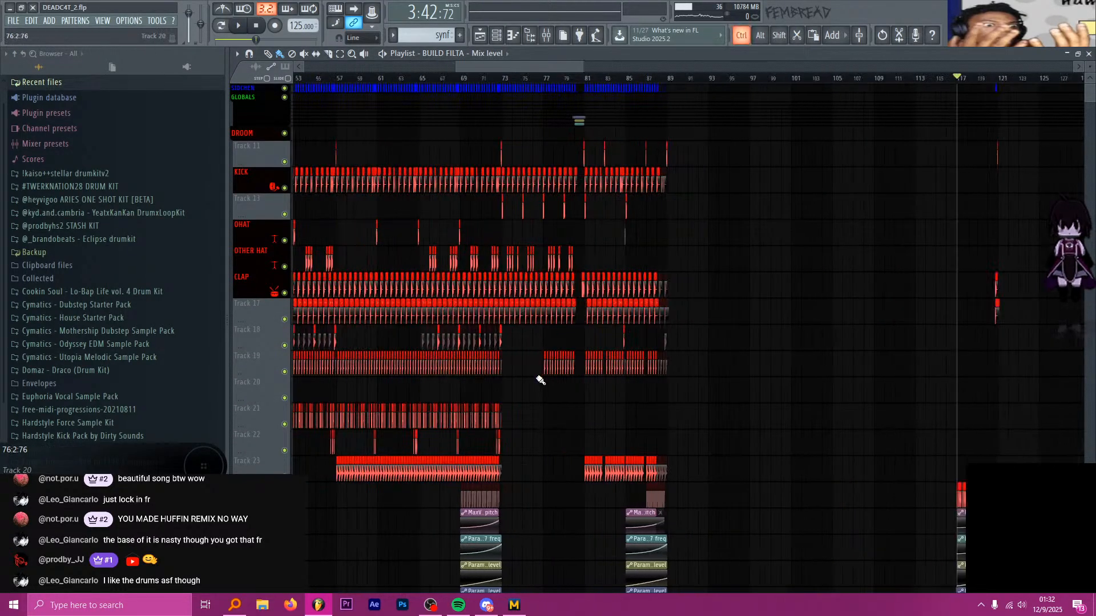
scroll(515, 363, "down", 1, "ctrl")
left_click(454, 78)
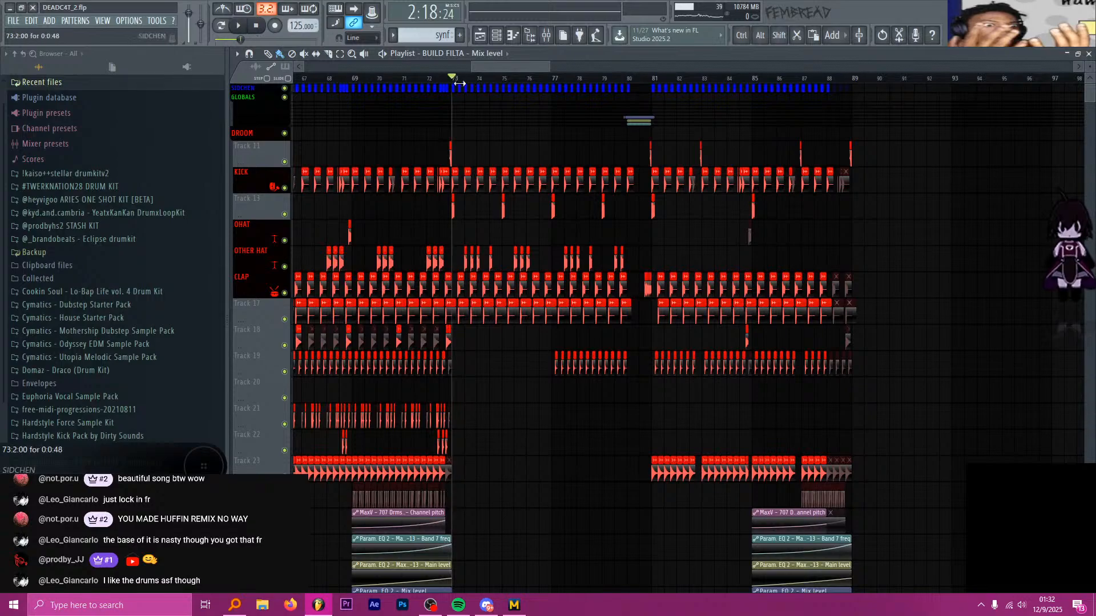
scroll(537, 257, "down", 3)
scroll(536, 257, "down", 4)
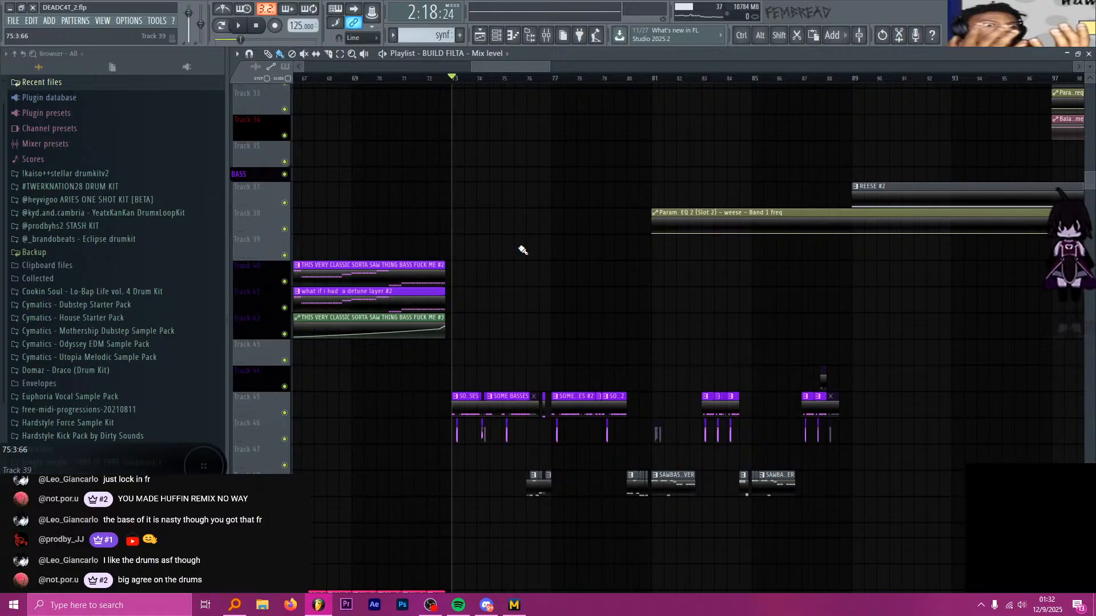
scroll(534, 195, "down", 5)
Move the playhead to bar 41 and audition the opening drum pattern of the drop twice
scroll(402, 156, "up", 10)
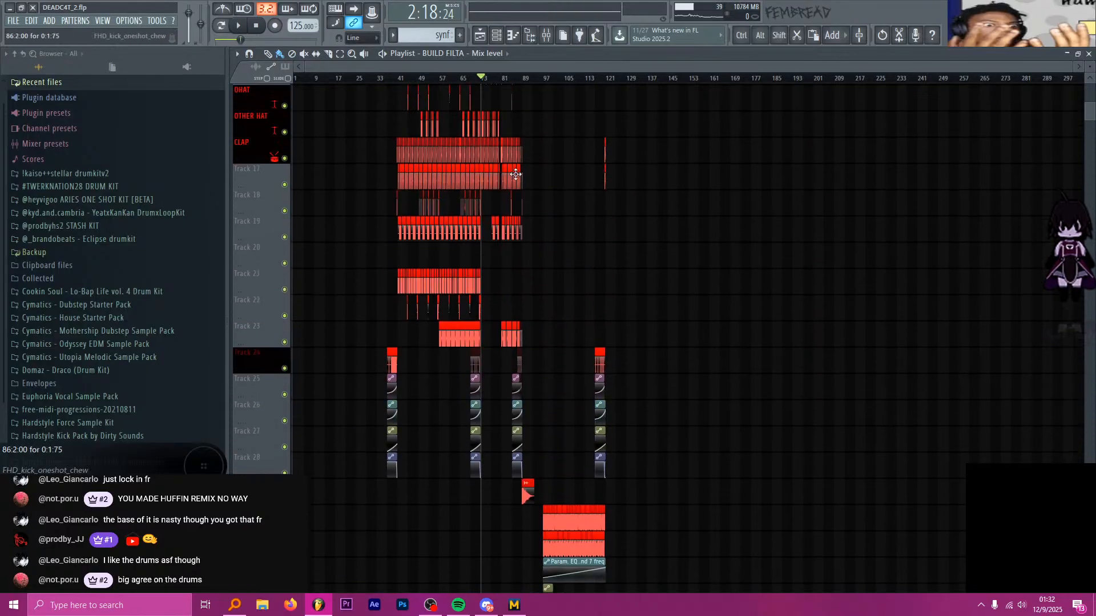
scroll(402, 156, "up", 10)
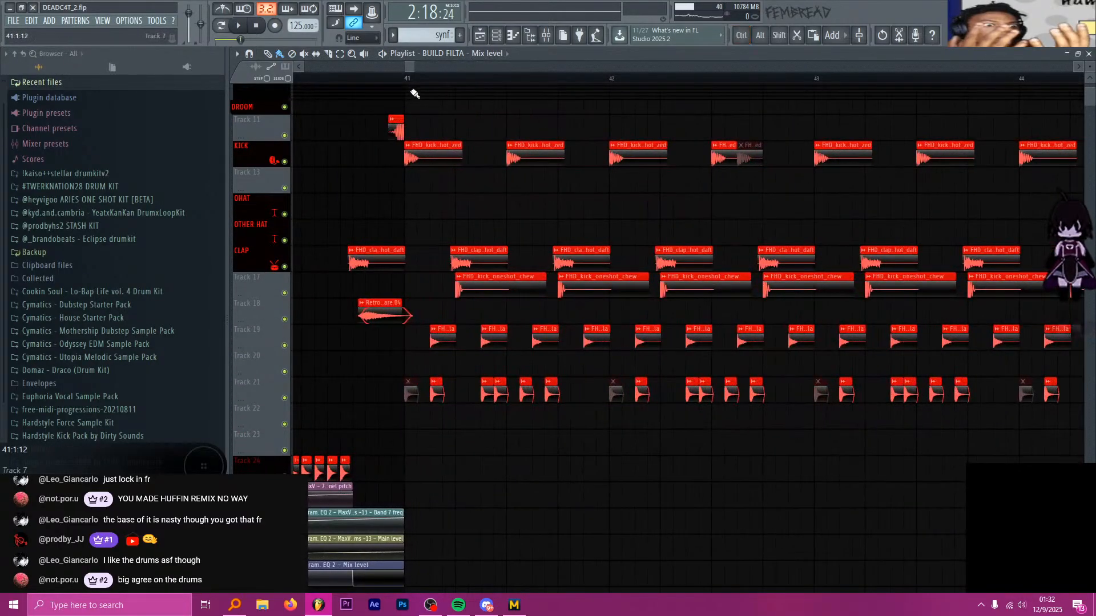
left_click(406, 79)
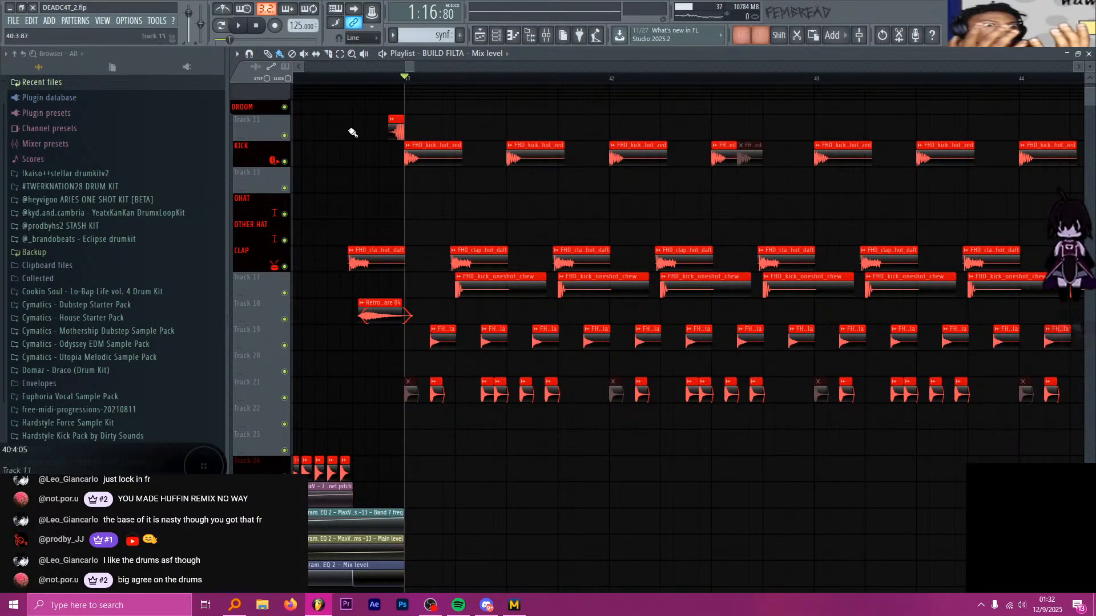
key("space")
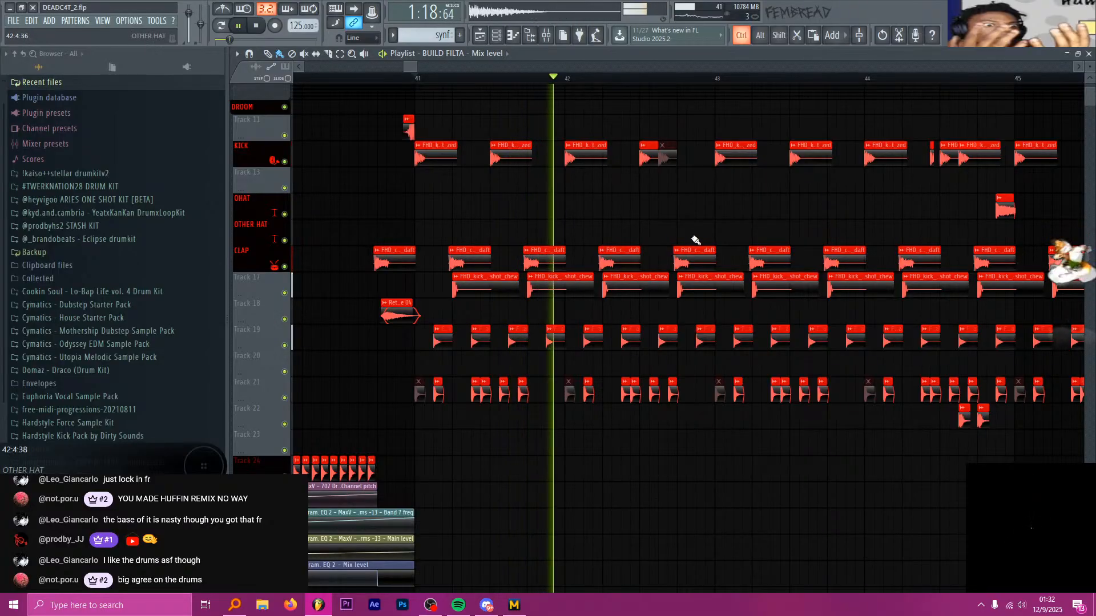
key("space")
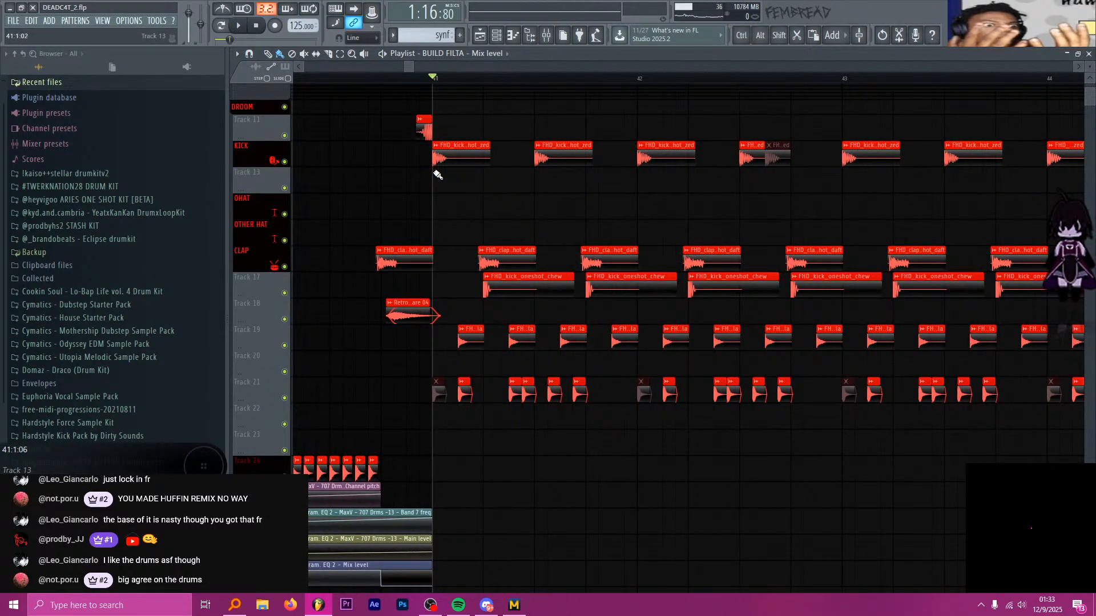
key("ctrl")
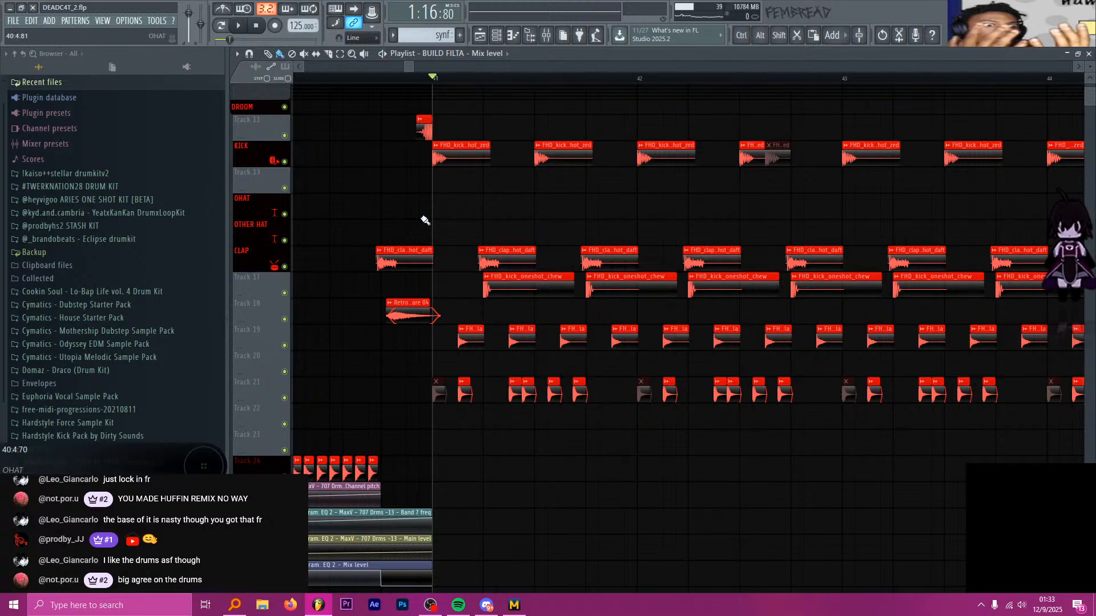
key("space")
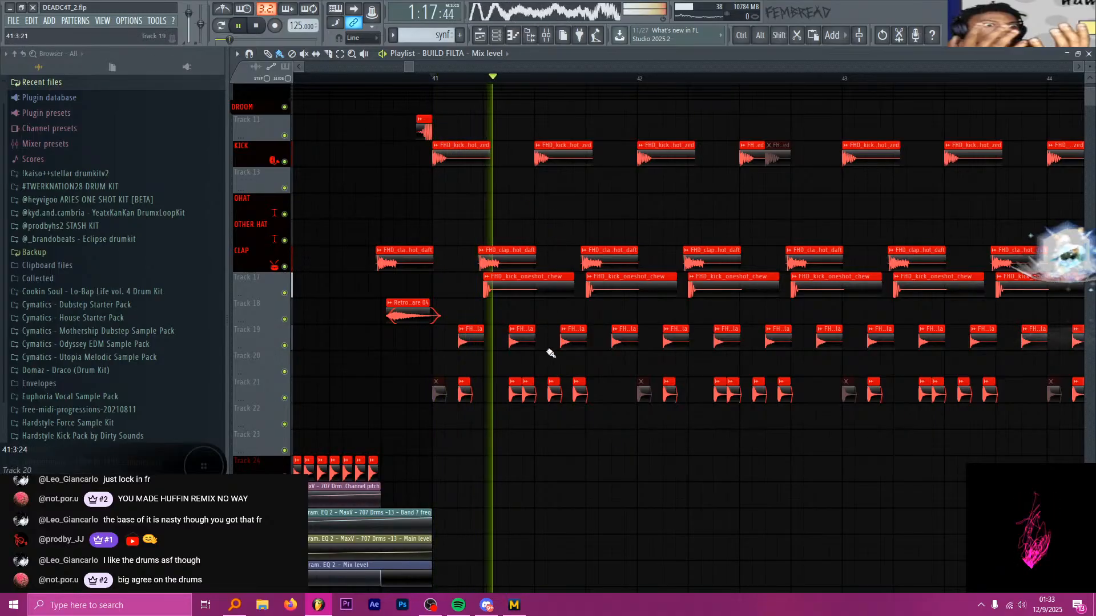
key("space")
Mute track 21 and audition the drop's drums from bar 41 without it
scroll(448, 178, "down", 3)
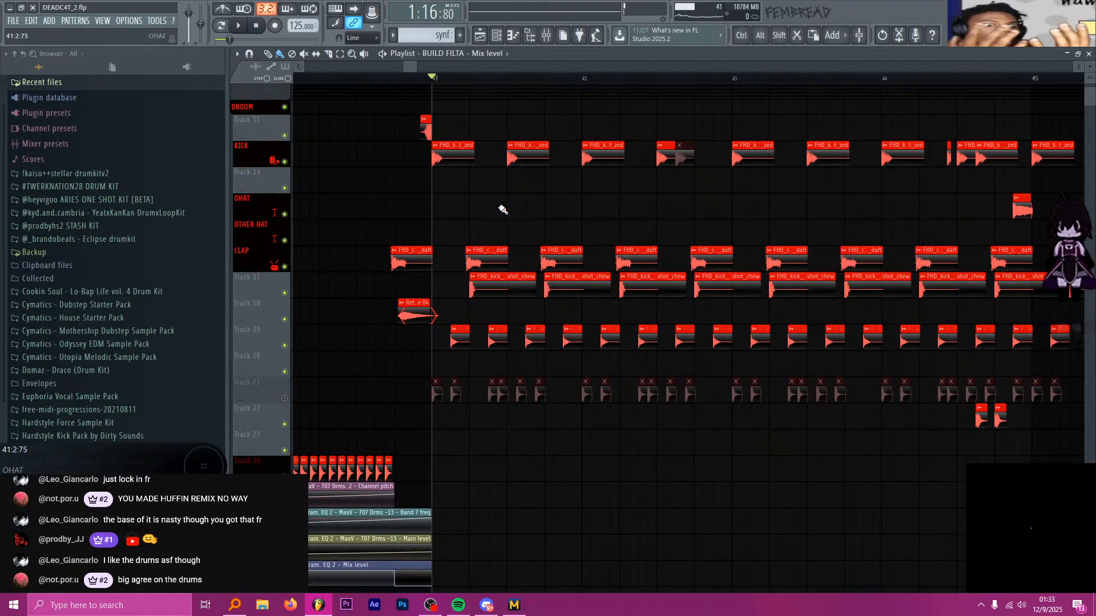
key("space")
scroll(482, 223, "up", 3)
key("space")
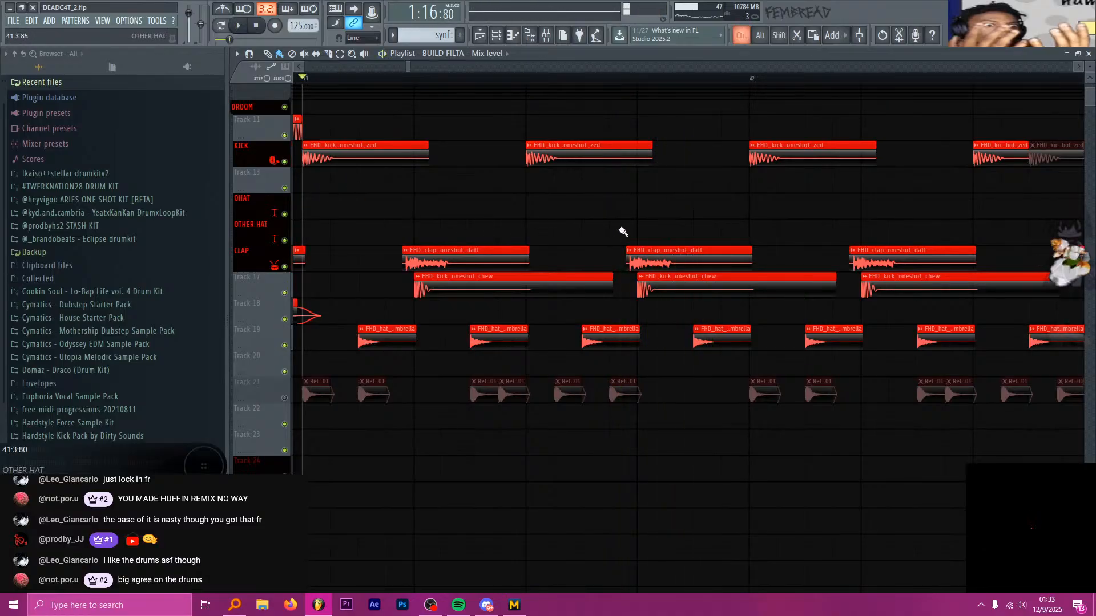
Isolate the clap in bar 41 by muting KICK, track 17 and track 19, with the playhead just before the first clap
scroll(406, 243, "up", 3)
scroll(407, 243, "up", 3)
left_click(388, 340)
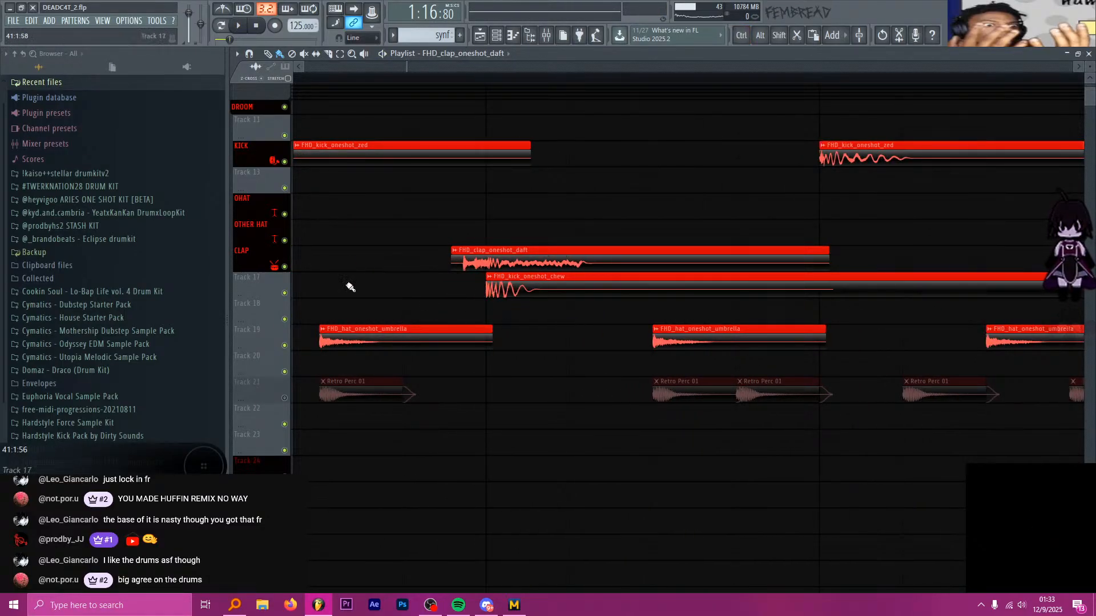
left_click(284, 292)
left_click(284, 345)
left_click(284, 293)
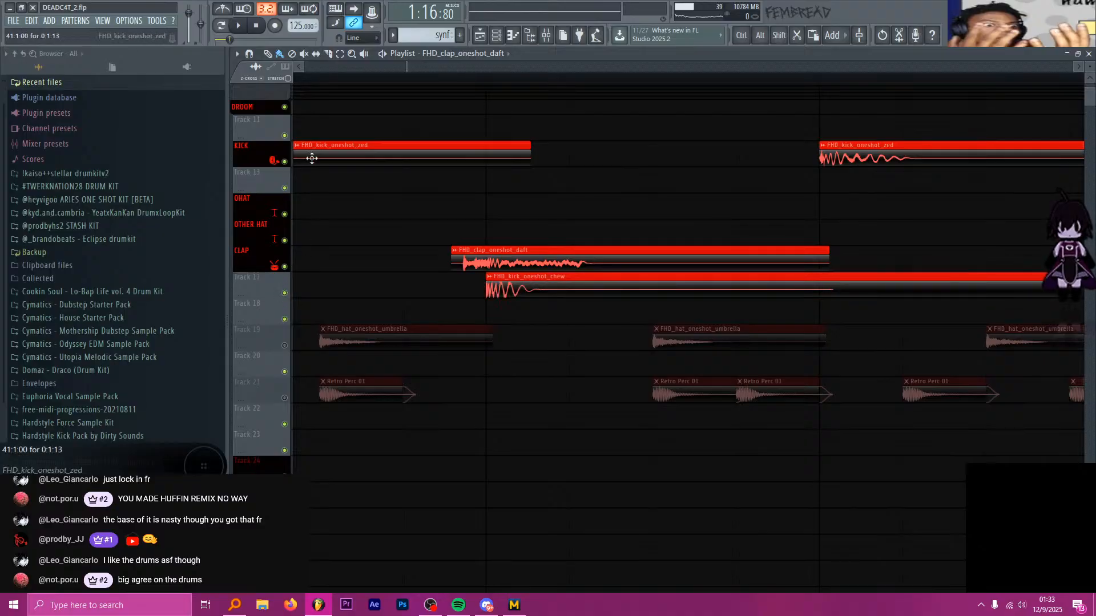
left_click(285, 162)
left_click(424, 80)
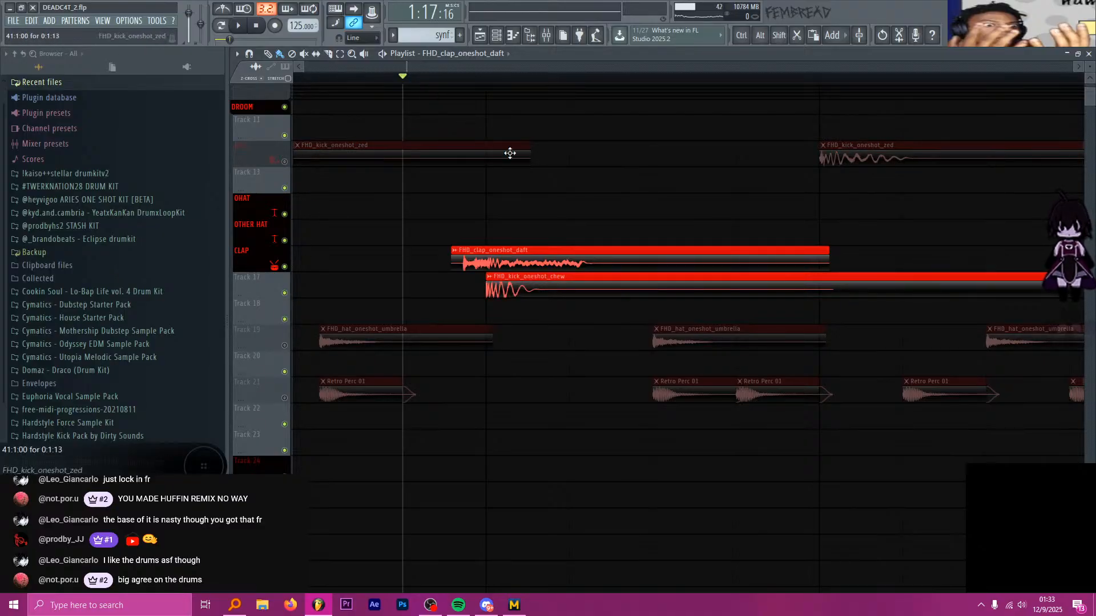
left_click(284, 293)
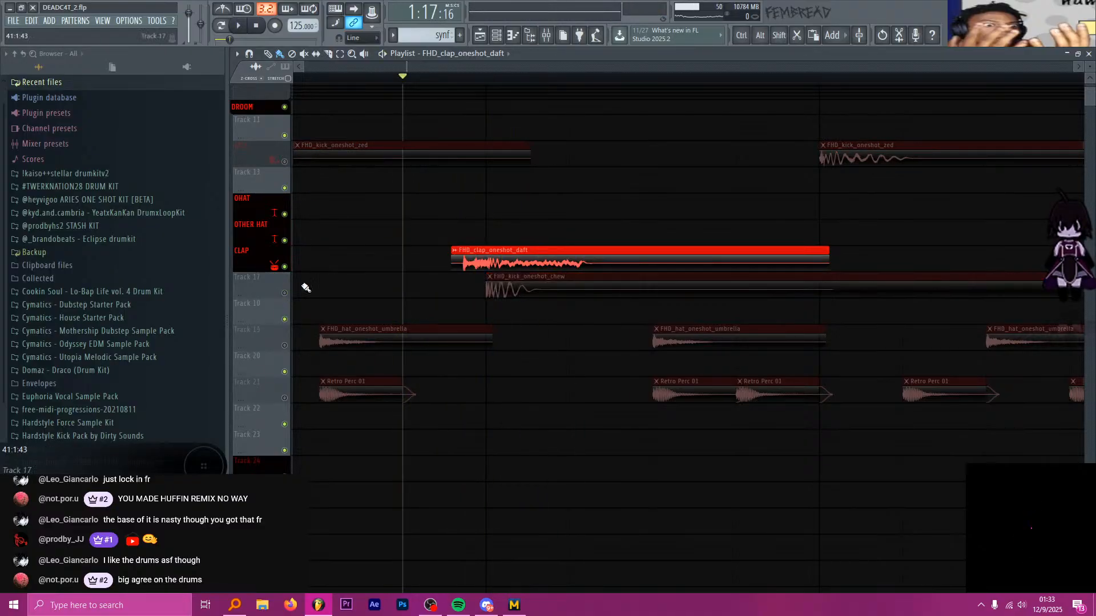
Check the sample settings of FHD_clap_oneshot_daft and bring its mixer channel's effect chain into view
double_click(514, 261)
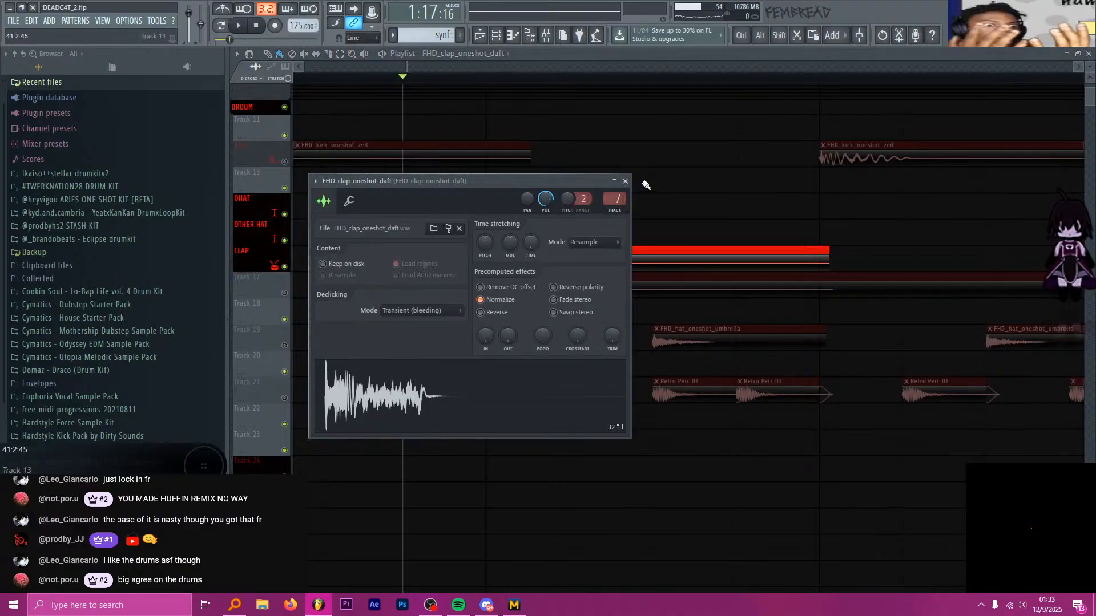
left_click(629, 181)
left_click(546, 34)
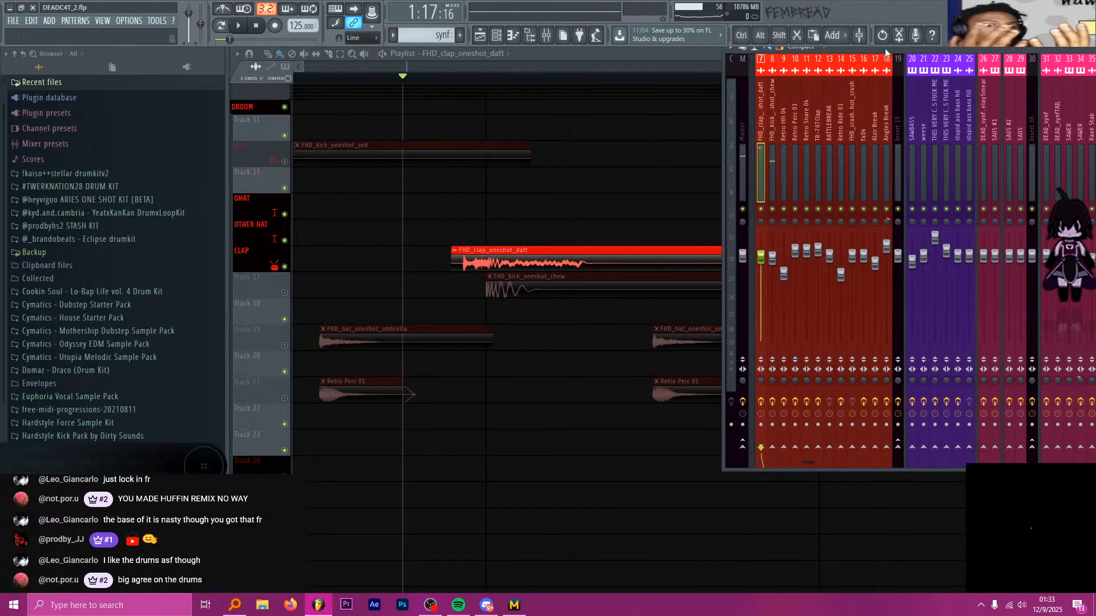
left_click_drag(885, 49, 500, 136)
left_click_drag(750, 133, 689, 107)
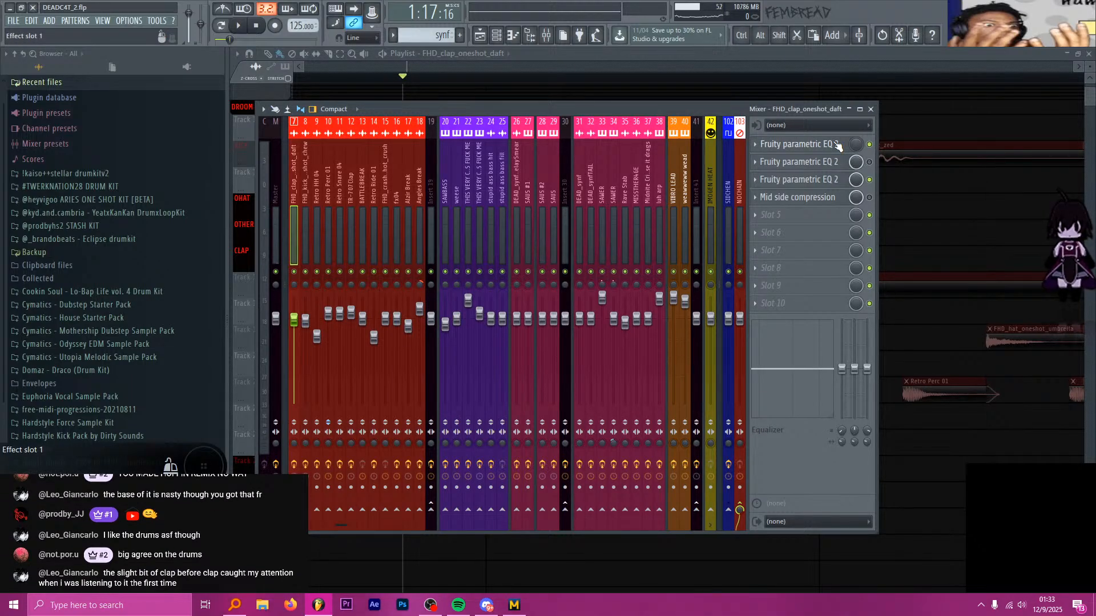
key("alt+Tab")
key("alt+Tab")
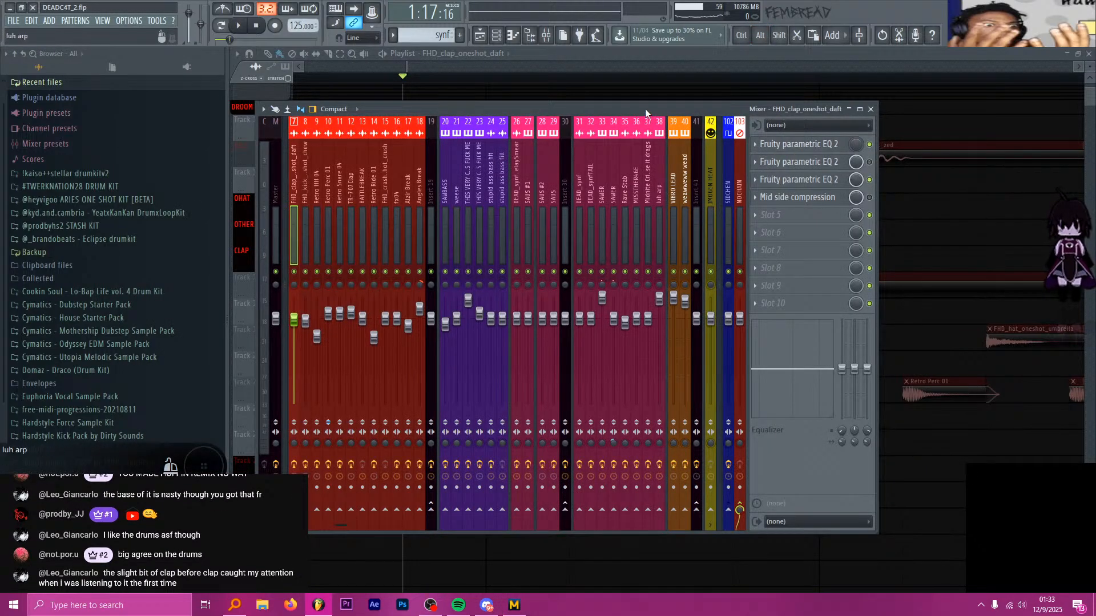
left_click_drag(644, 111, 694, 142)
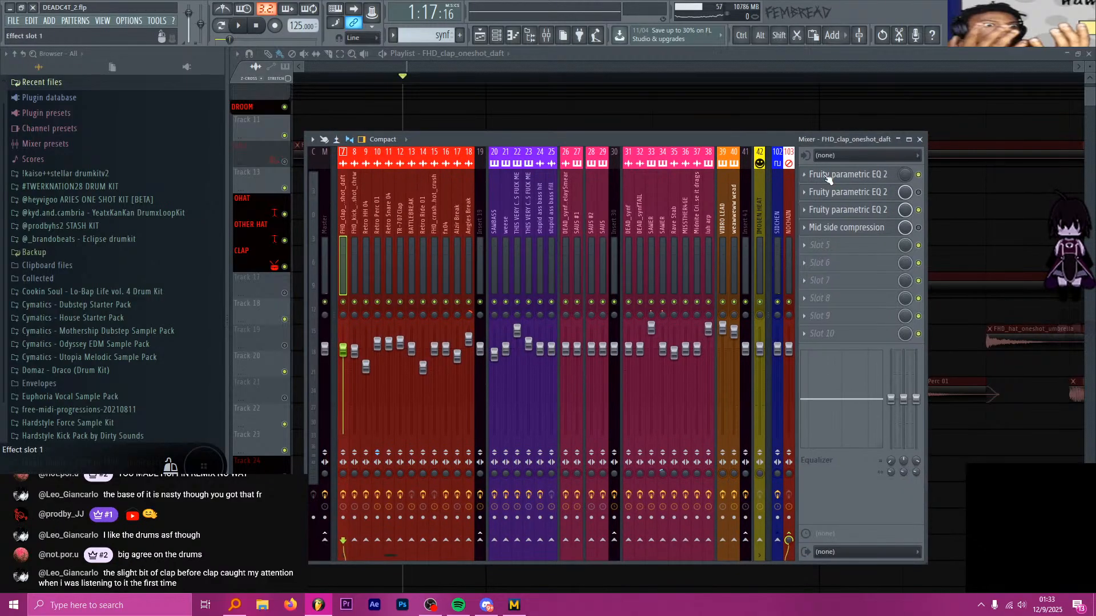
Examine the Fruity parametric EQ 2 in slot 3 of the clap's channel, focusing on the band 7 high shelf, and return to the playlist
left_click(868, 211)
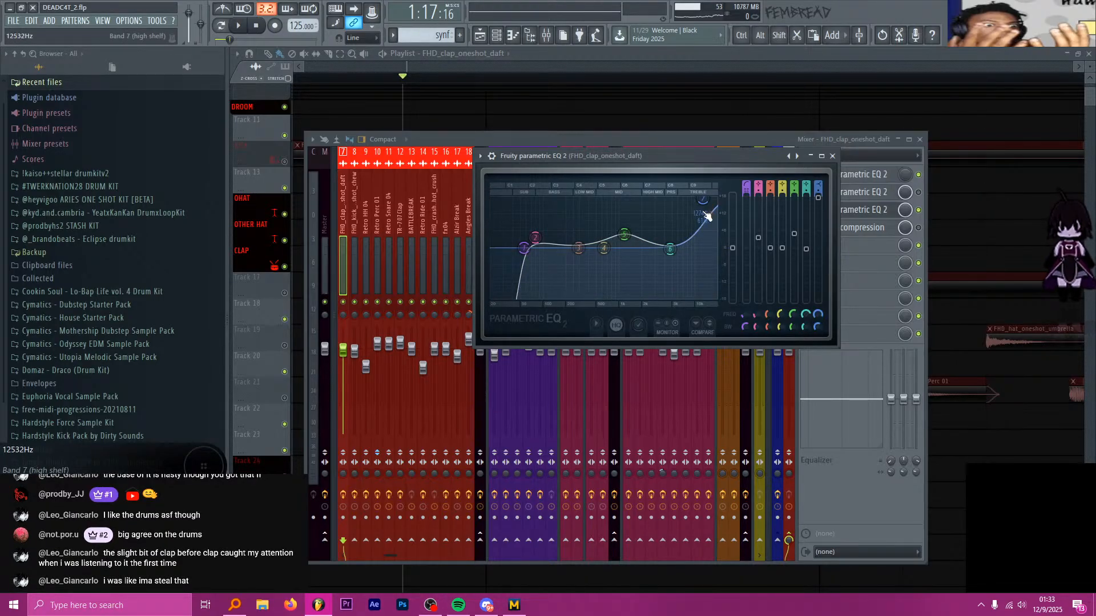
left_click_drag(707, 216, 709, 212)
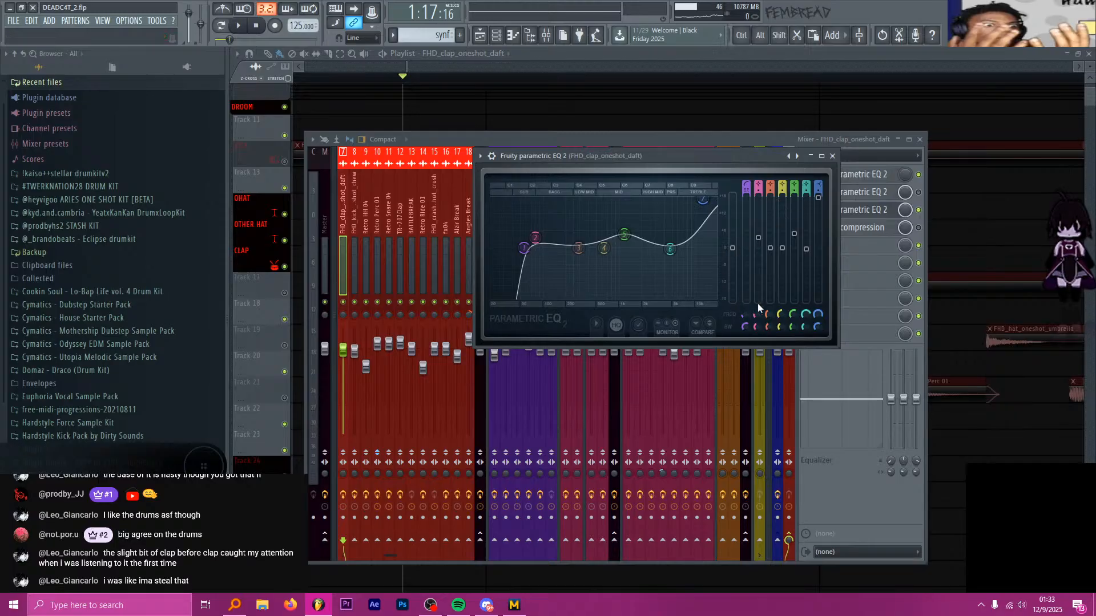
left_click(832, 156)
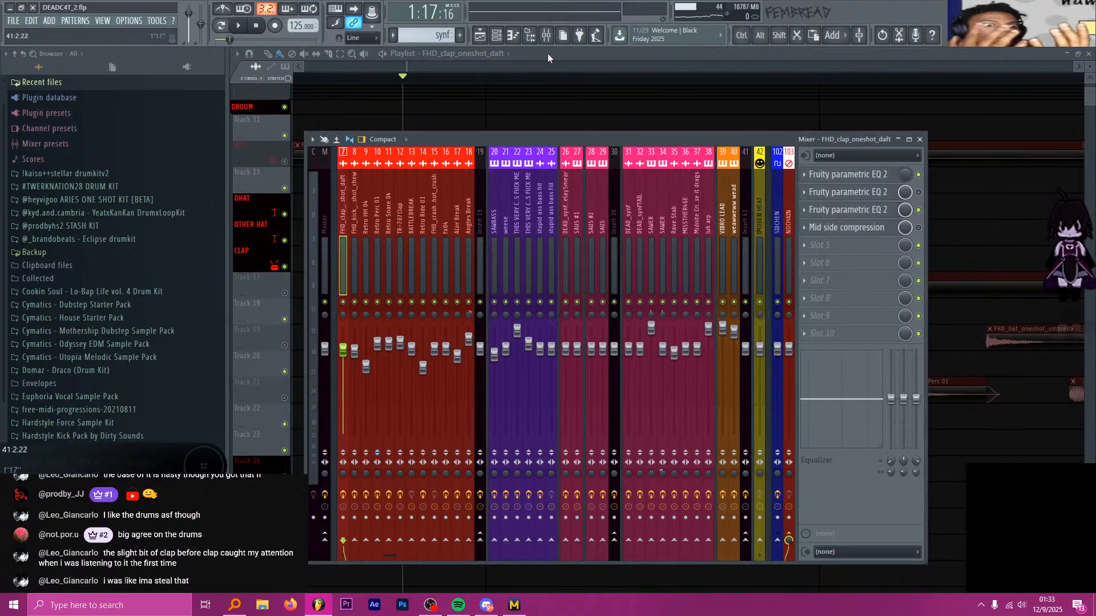
left_click(546, 53)
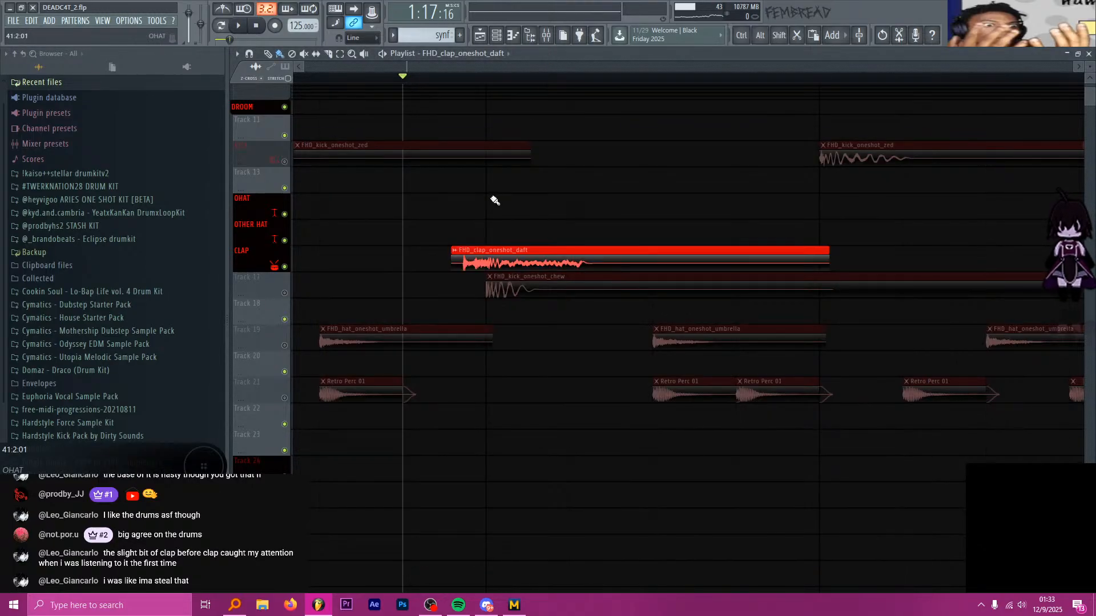
Audition the clap without the track 17 layer while watching its level in the mixer
left_click(284, 293)
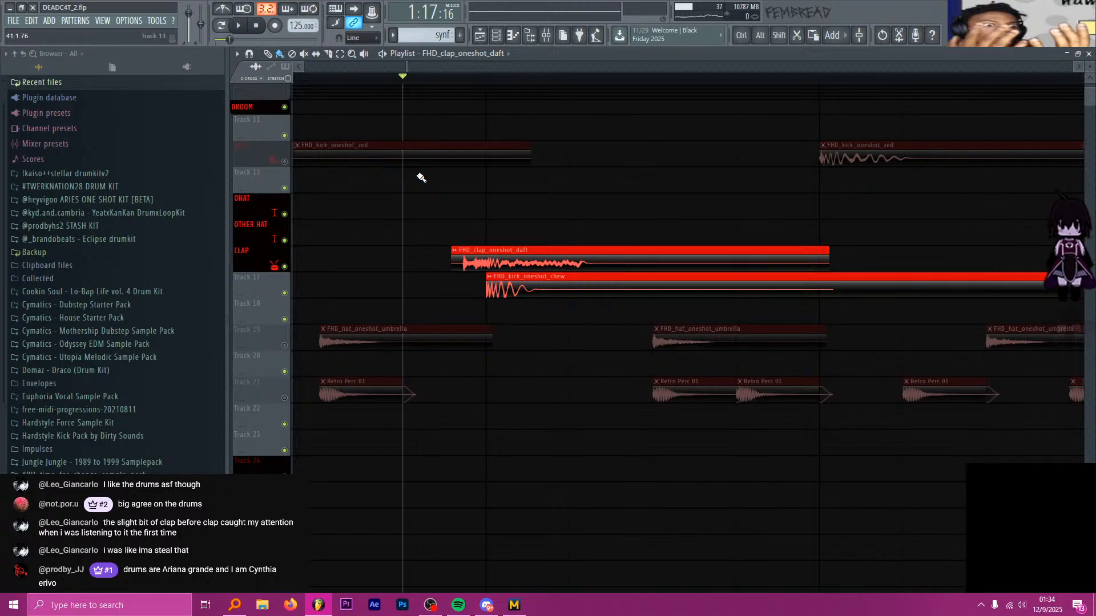
left_click(284, 293)
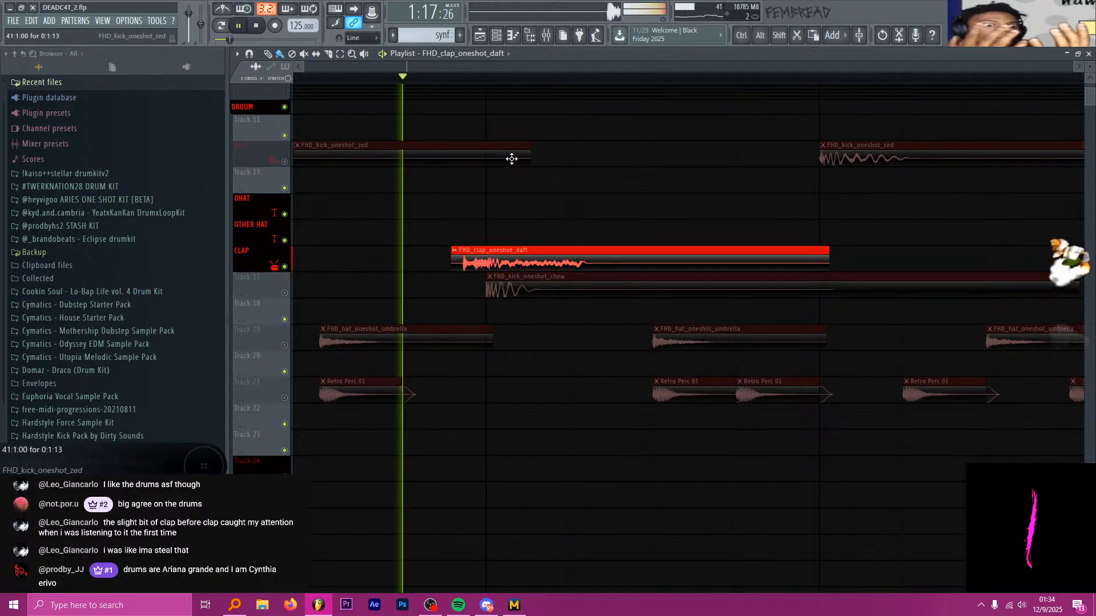
left_click(560, 36)
key("space")
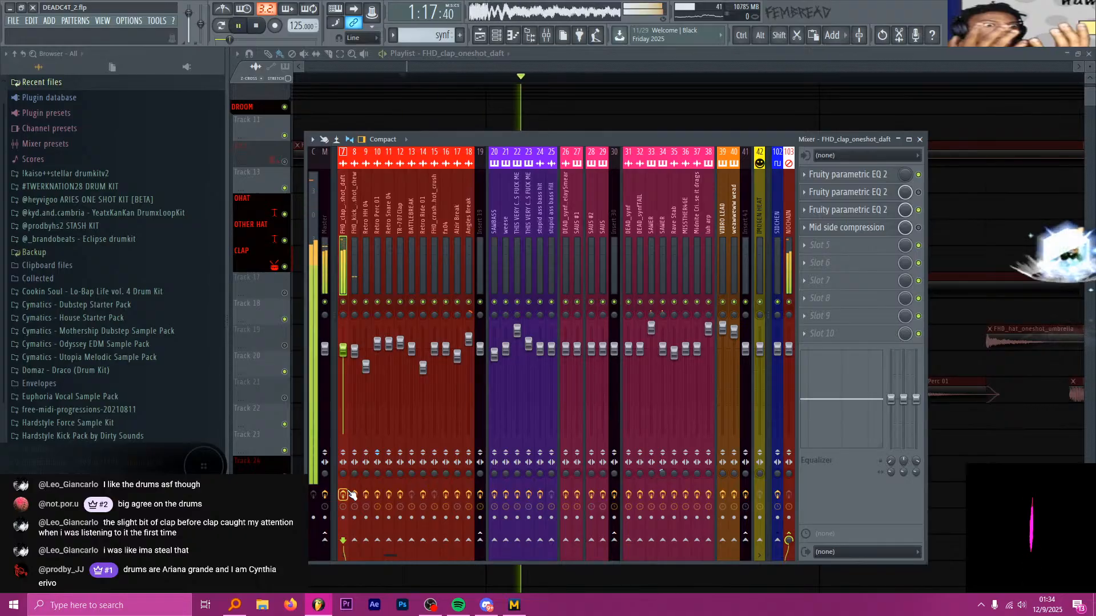
key("space")
key("F9")
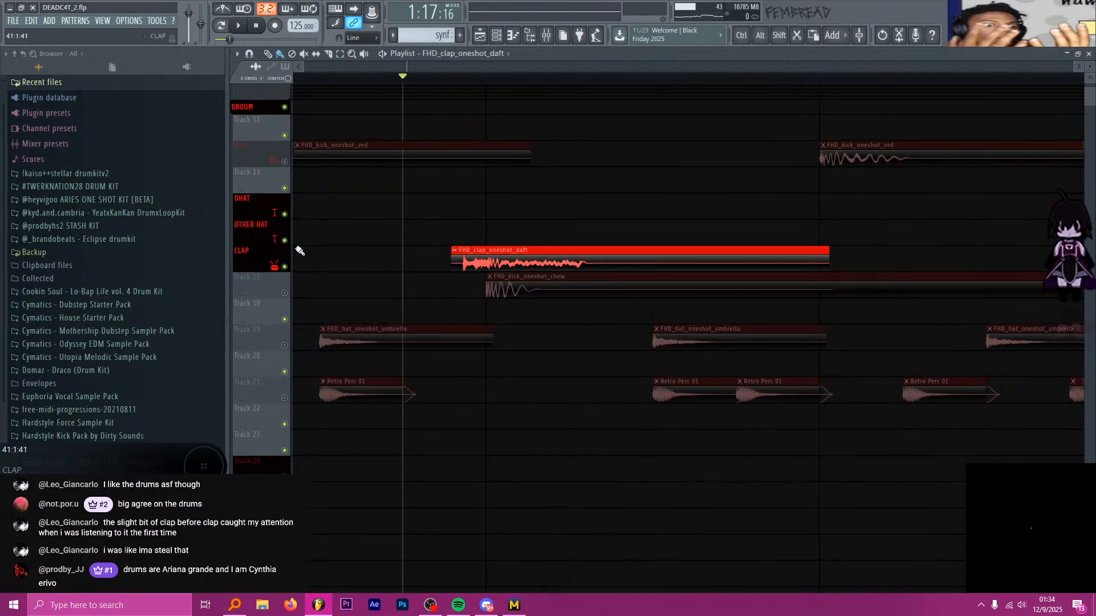
Unmute track 17, mute CLAP, and inspect the sample and root note settings of FHD_kick_oneshot_chew
left_click(284, 293)
left_click(284, 267)
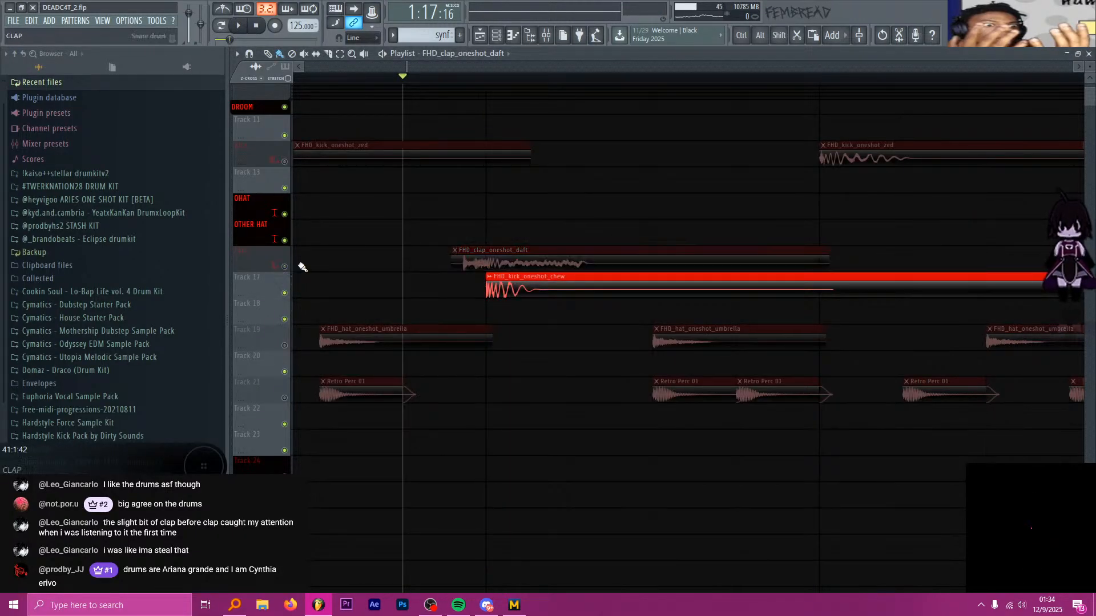
double_click(536, 287)
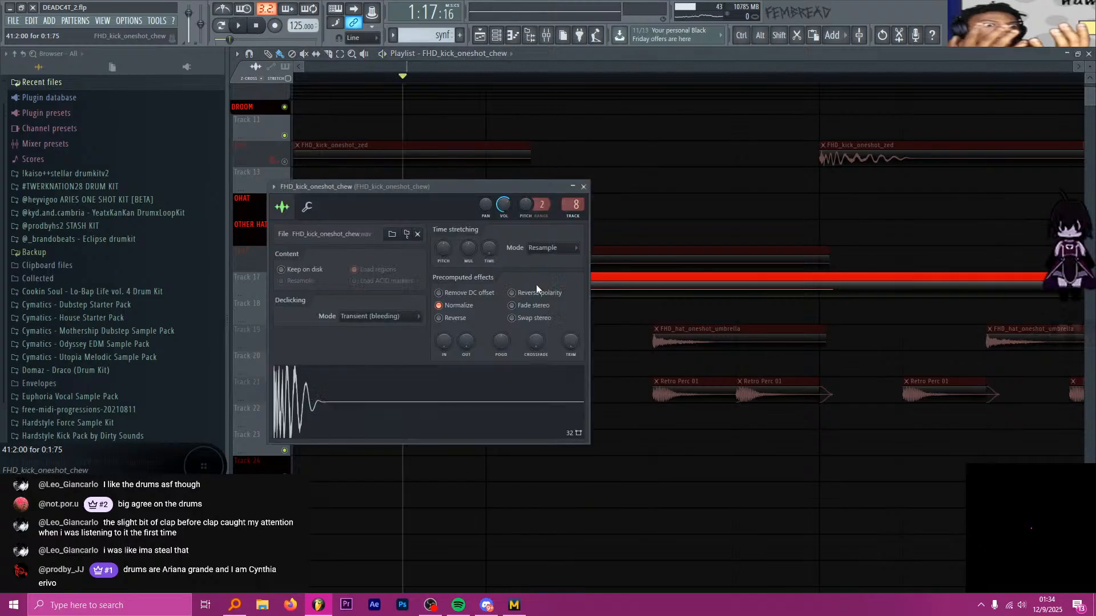
left_click(308, 206)
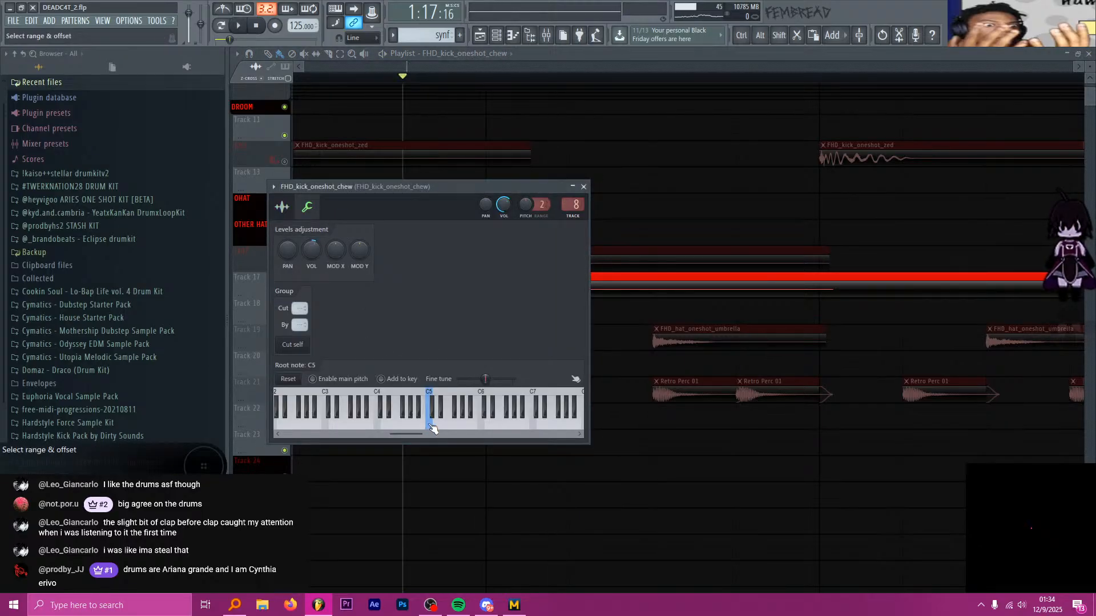
left_click(282, 206)
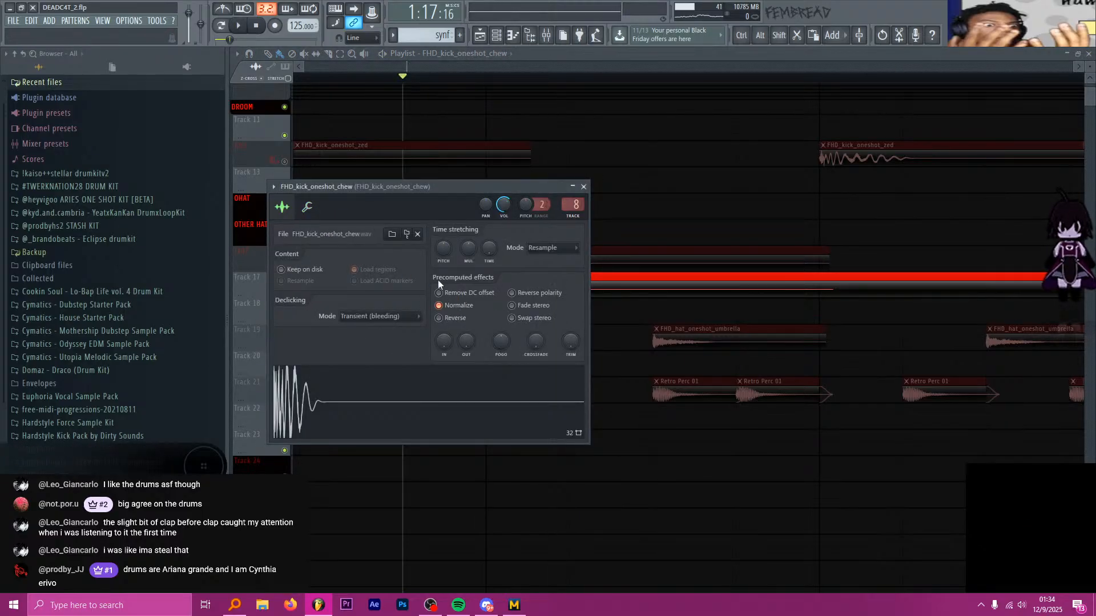
left_click(307, 206)
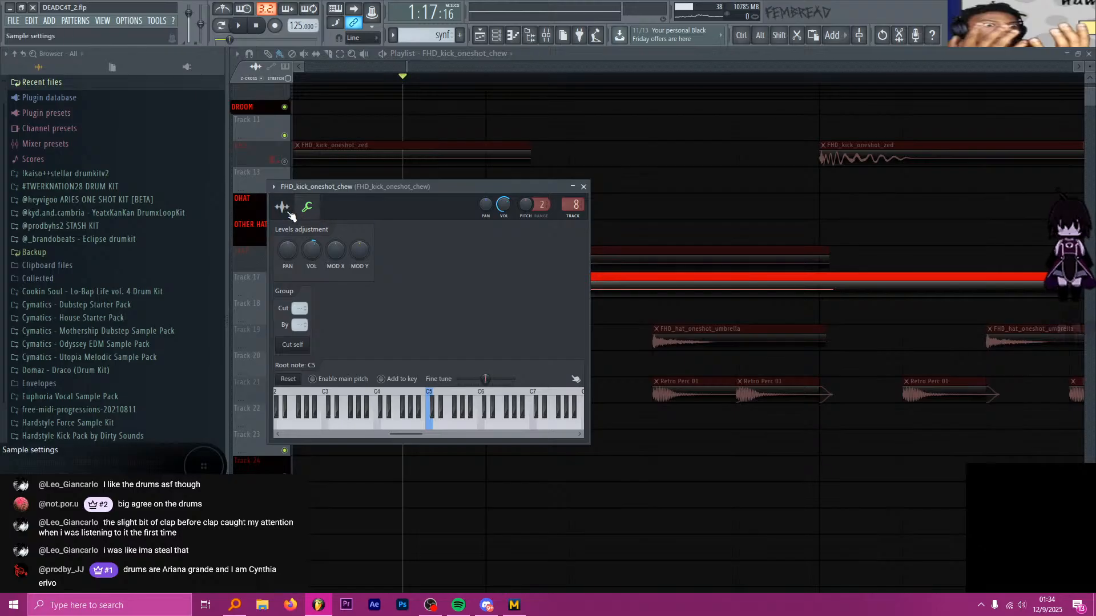
Examine the Fruity parametric EQ 2 curve on the FHD_kick_oneshot_chew mixer channel and return to the playlist
key("F9")
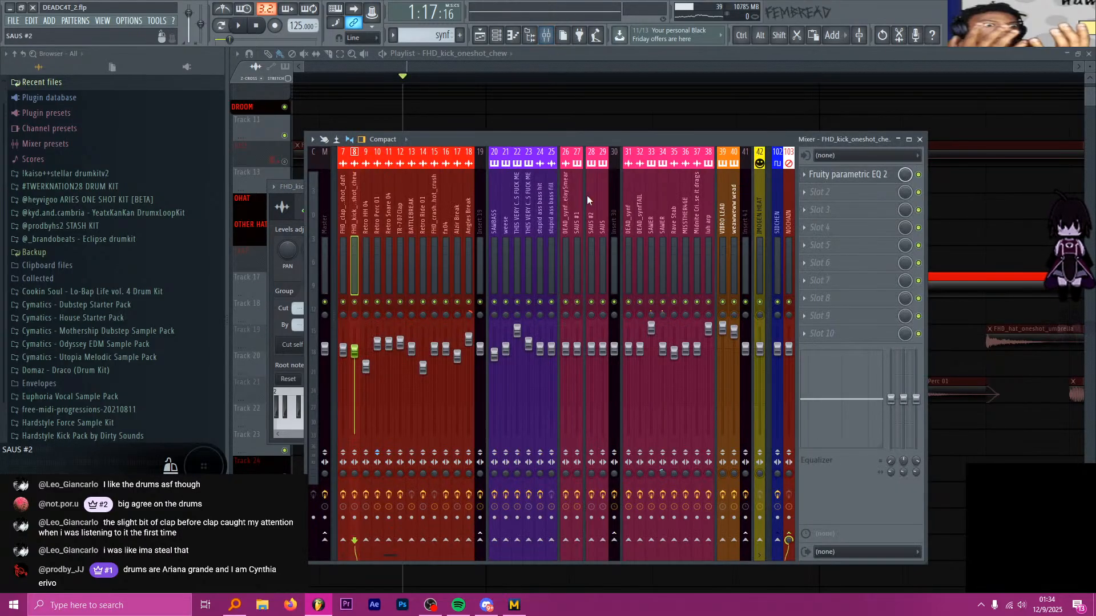
left_click(837, 176)
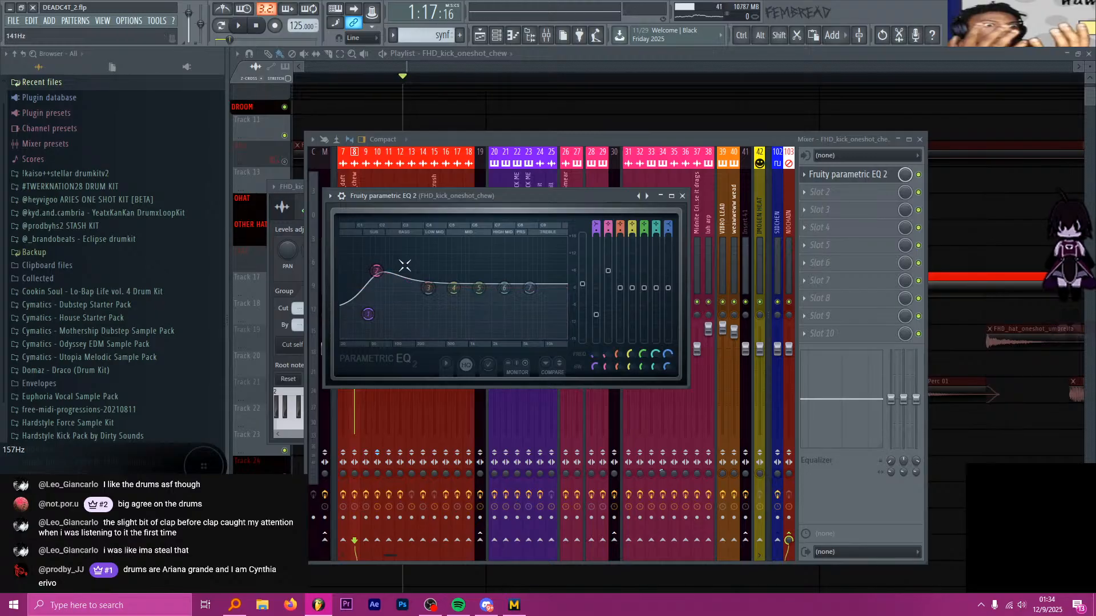
left_click(572, 60)
Unmute CLAP to audition it layered with the track 17 kick, and unmute the KICK track
left_click(284, 266)
key("space")
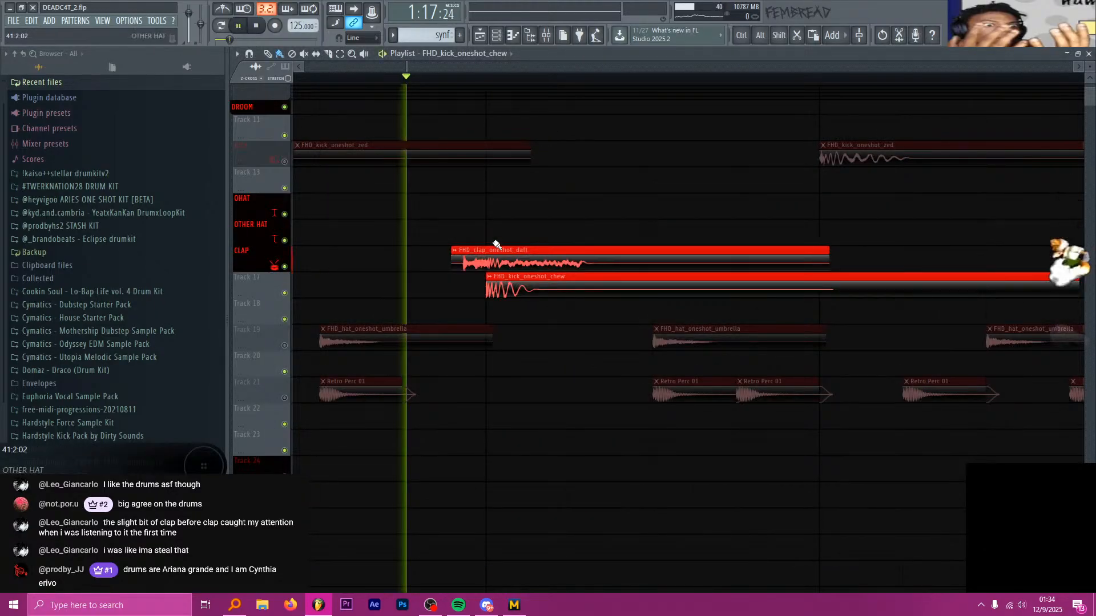
key("space")
scroll(621, 220, "down", 3)
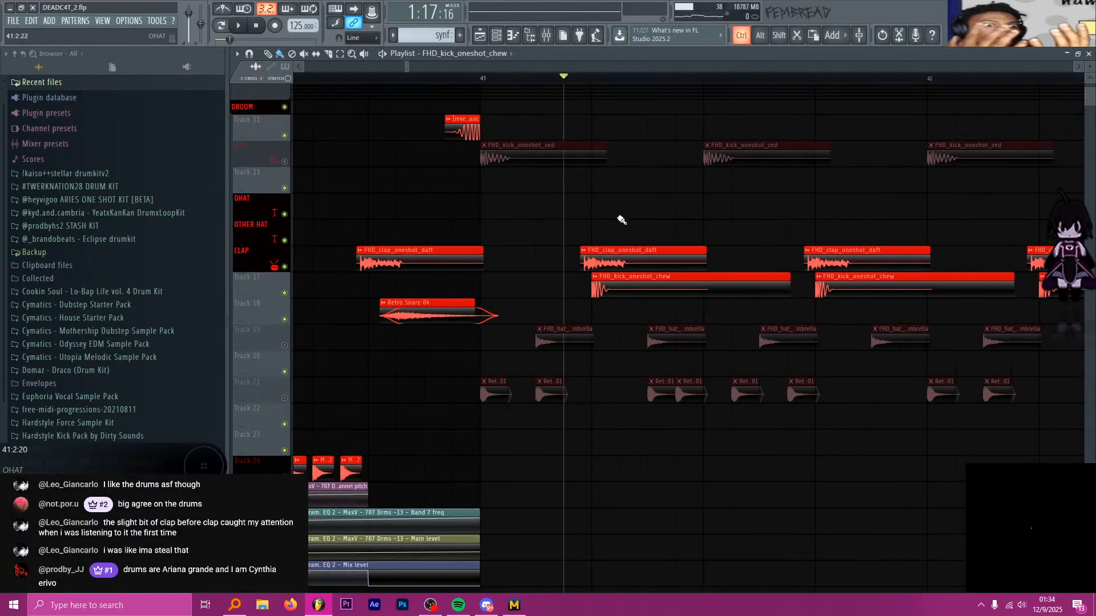
scroll(621, 220, "up", 3)
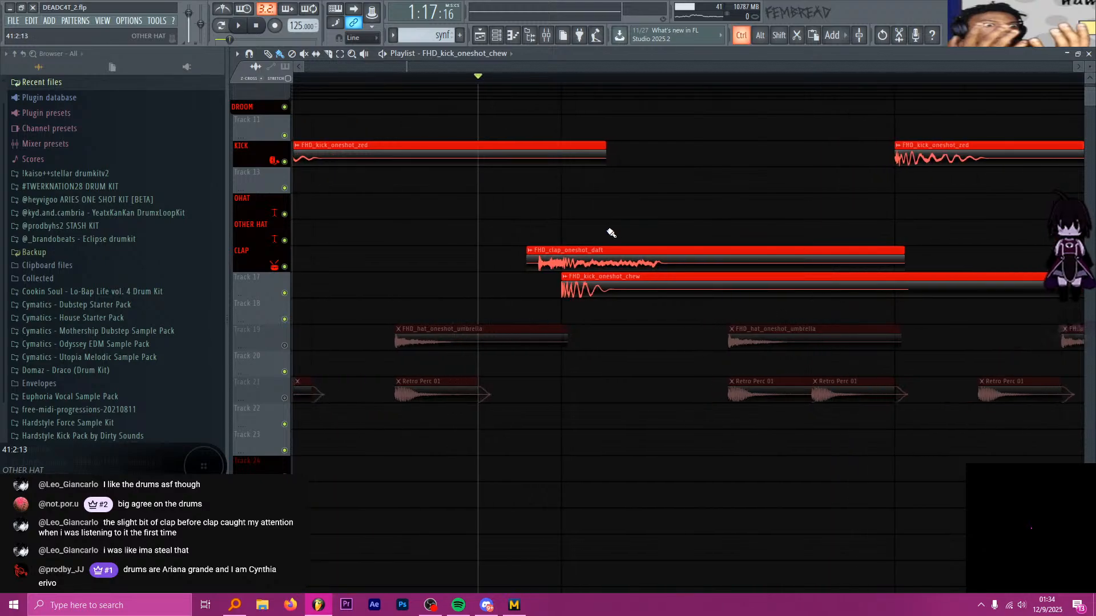
scroll(611, 233, "up", 1)
scroll(601, 235, "up", 1)
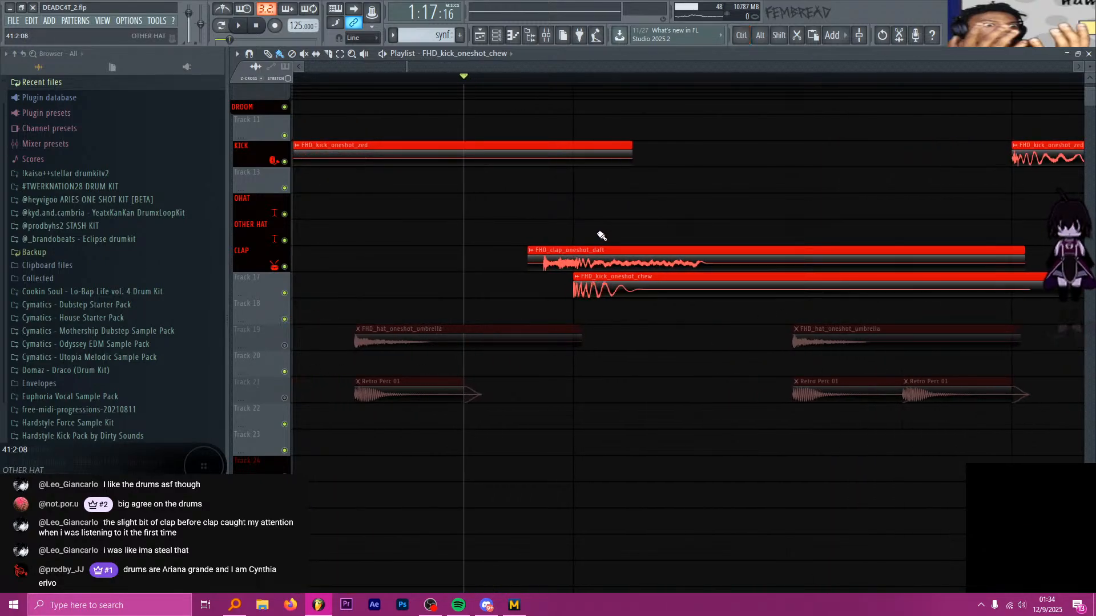
scroll(602, 235, "down", 2)
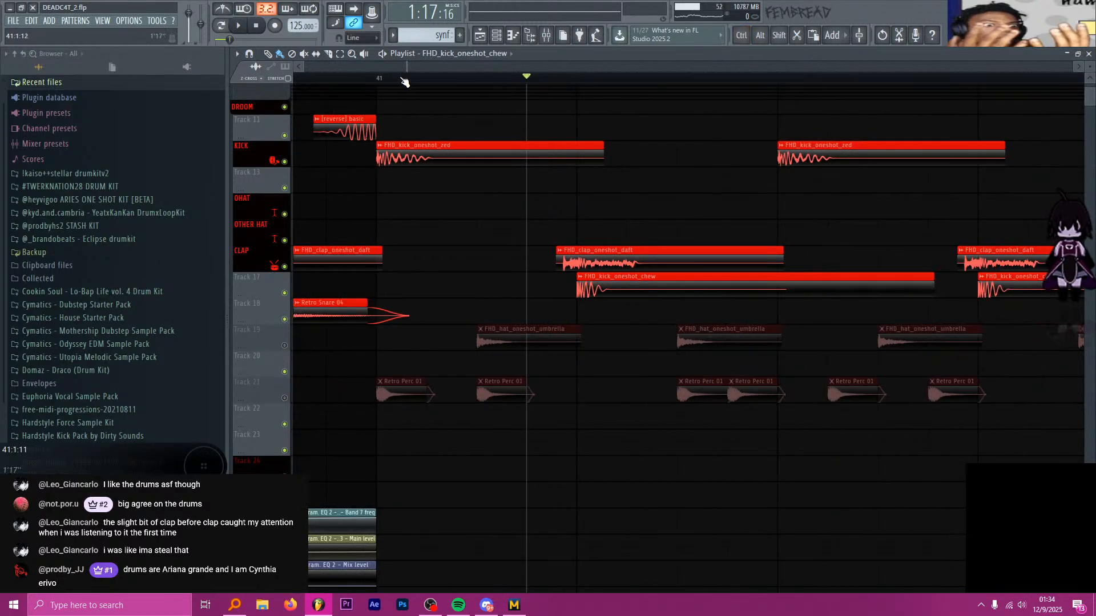
Place the playhead at bar 41 and analyse the drums' frequency spectrum with SPAN on the Master channel
left_click(380, 80)
key("alt+Tab")
left_click(546, 36)
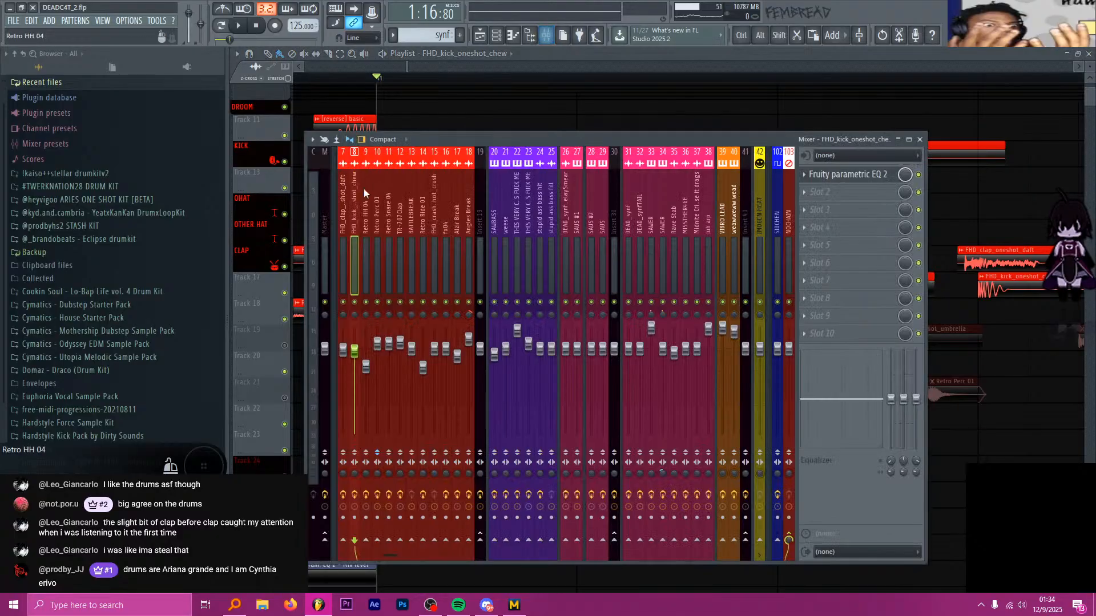
left_click(844, 334)
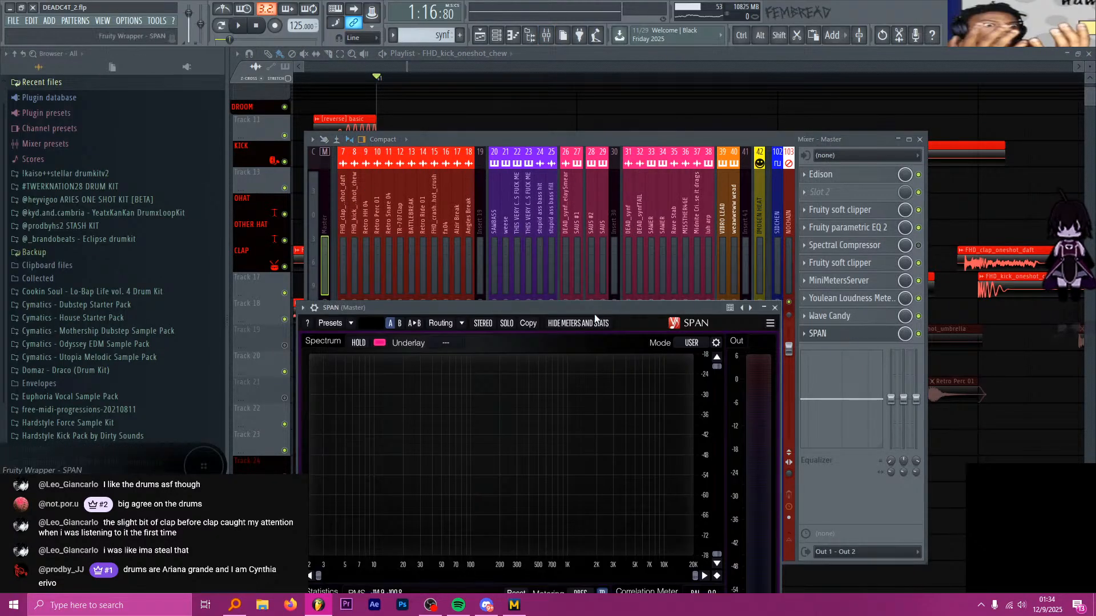
left_click_drag(585, 314, 596, 270)
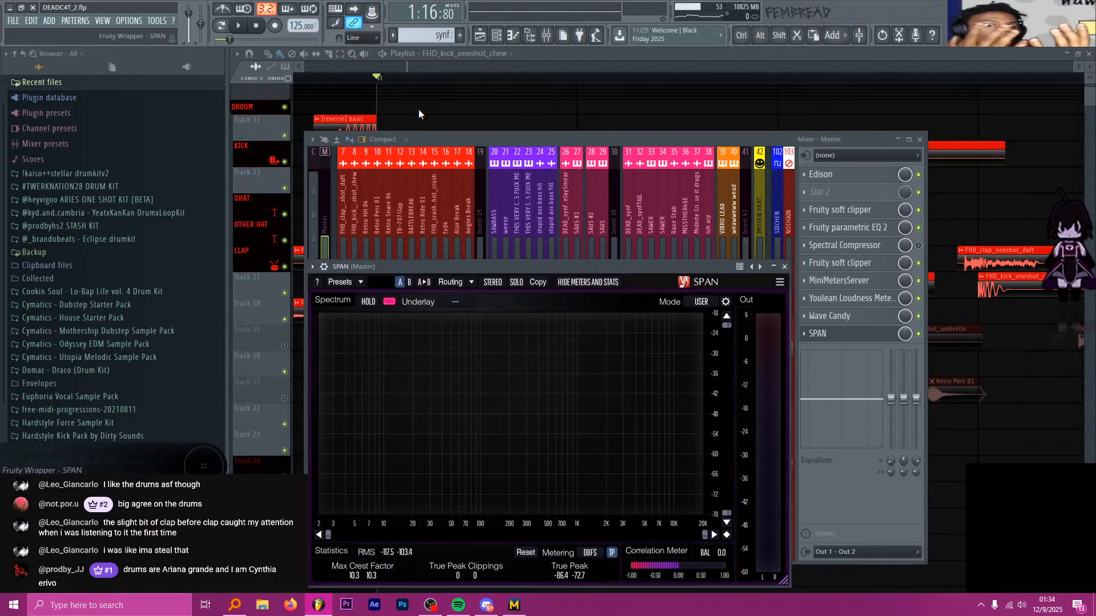
key("space")
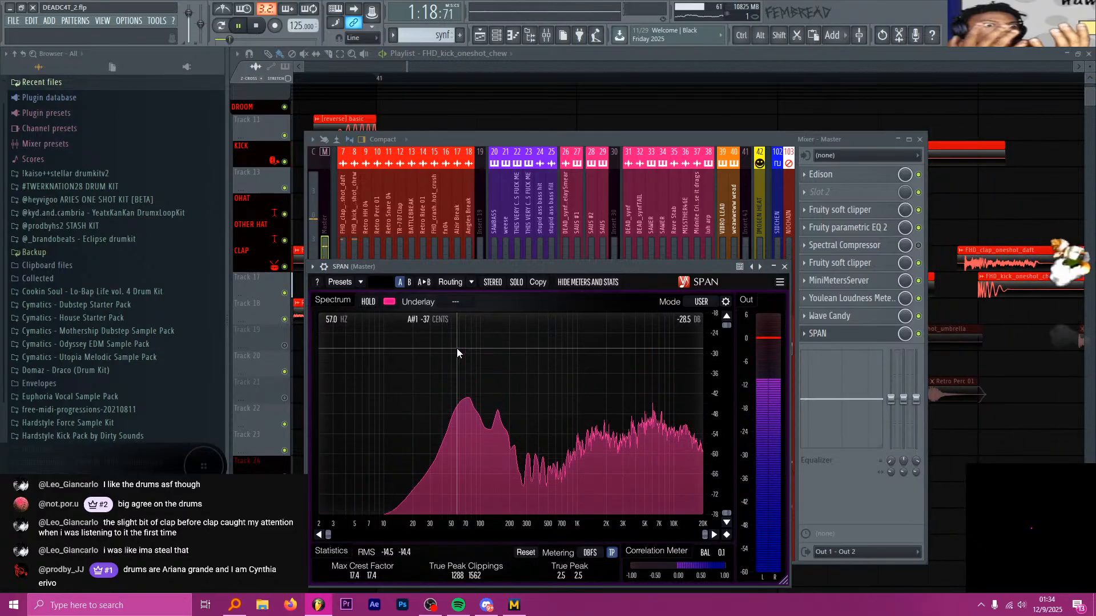
key("space")
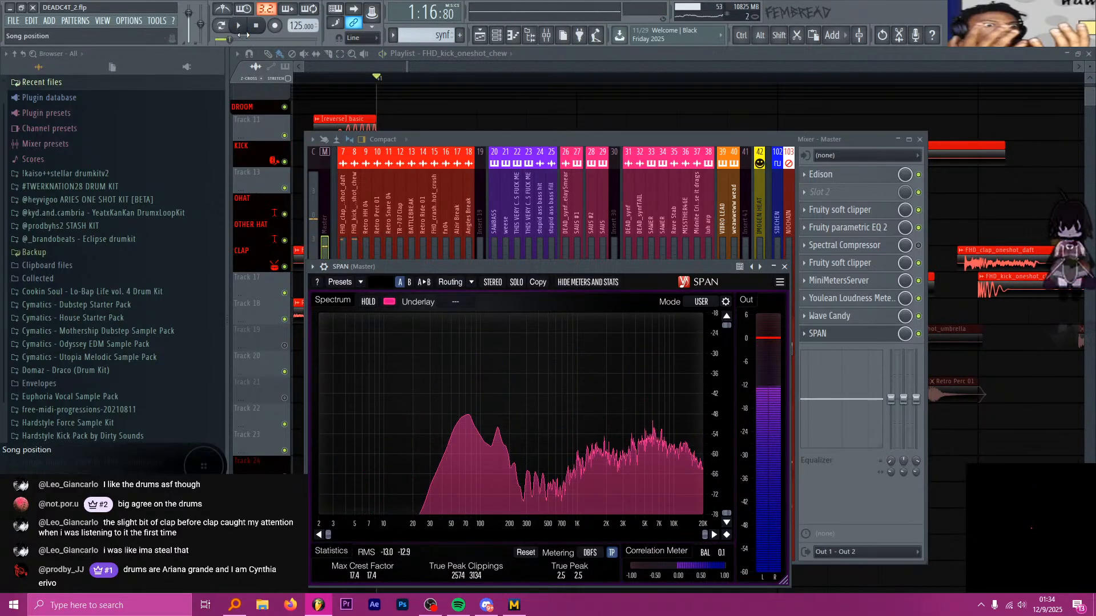
left_click(724, 228)
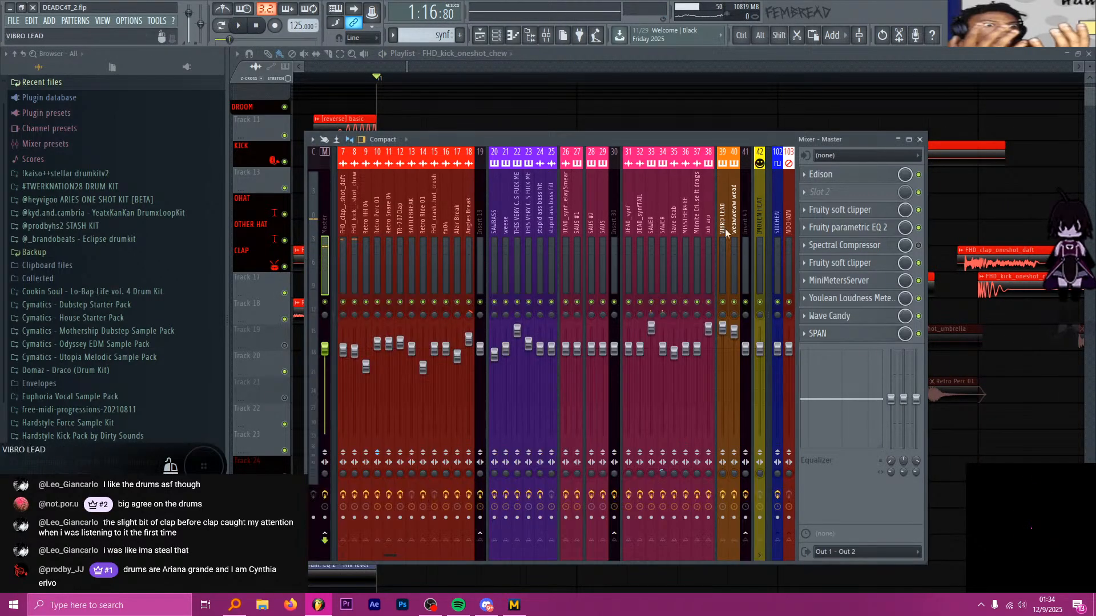
Return to the playlist, place the playhead at the first track 17 kick after bar 41, and inspect the FHD_kick_oneshot_chew sample settings
left_click(614, 57)
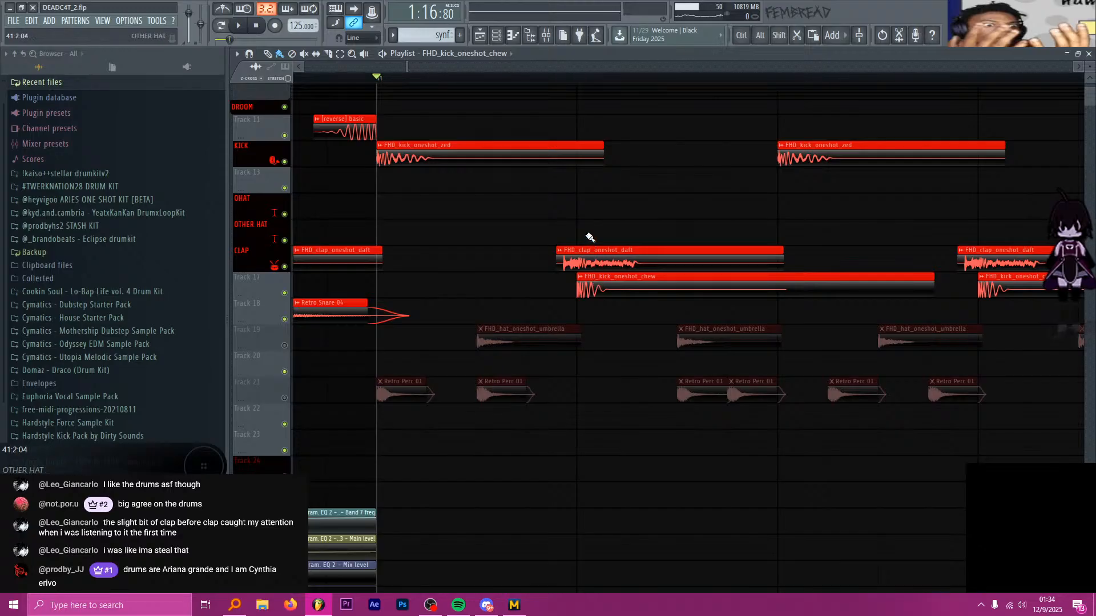
scroll(605, 272, "up", 4)
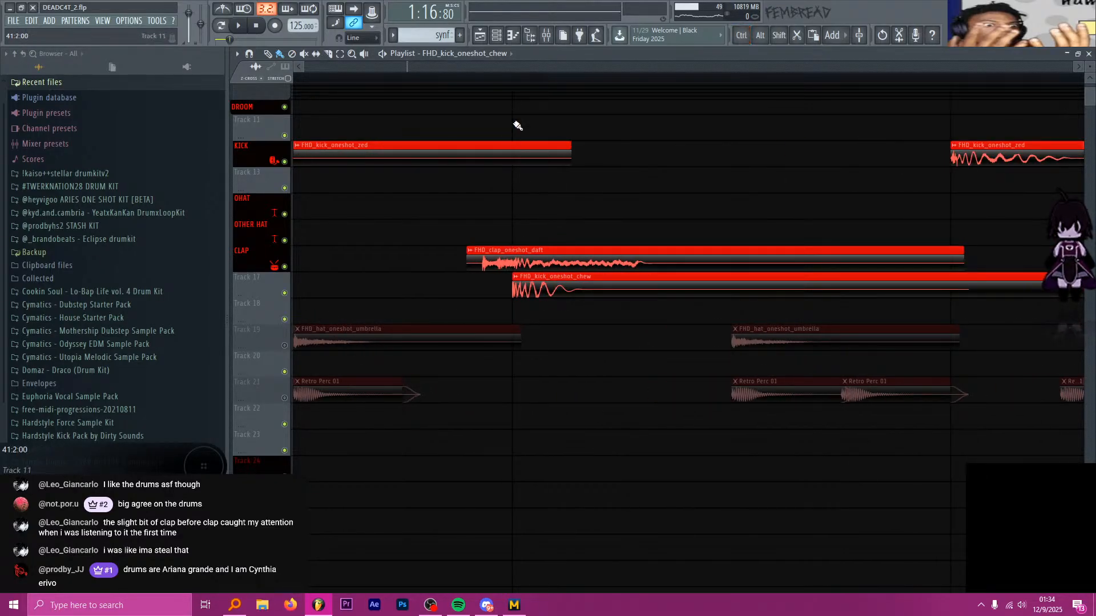
left_click(511, 84)
scroll(528, 281, "down", 2)
double_click(529, 287)
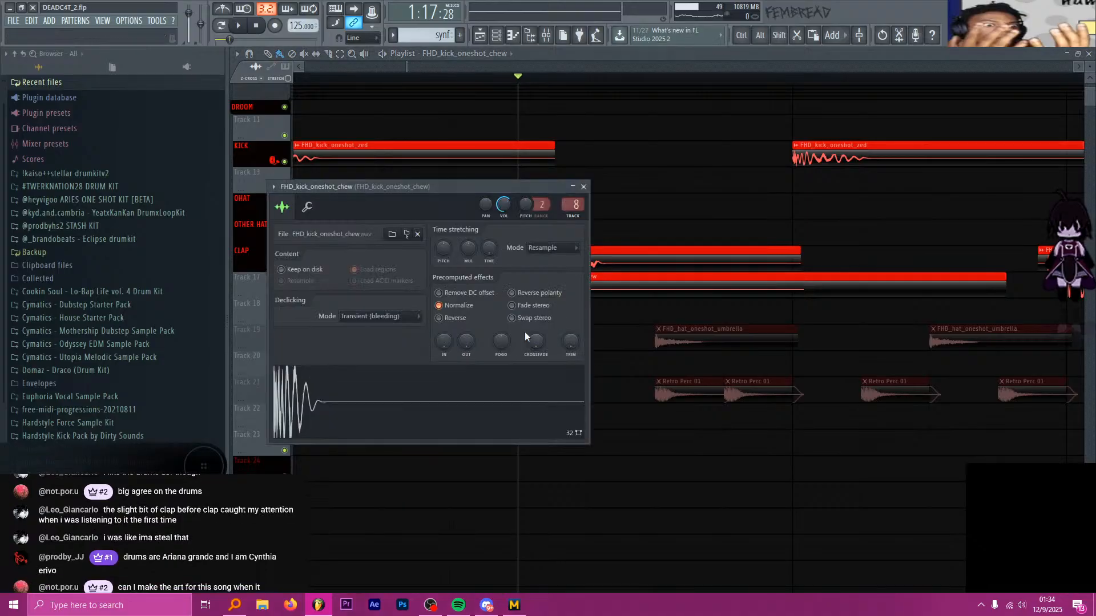
left_click(583, 186)
Play from just after bar 41 and review the precomputed effects of the FHD_kick_oneshot_chew sample, then stop playback
scroll(466, 98, "down", 2)
left_click(467, 98)
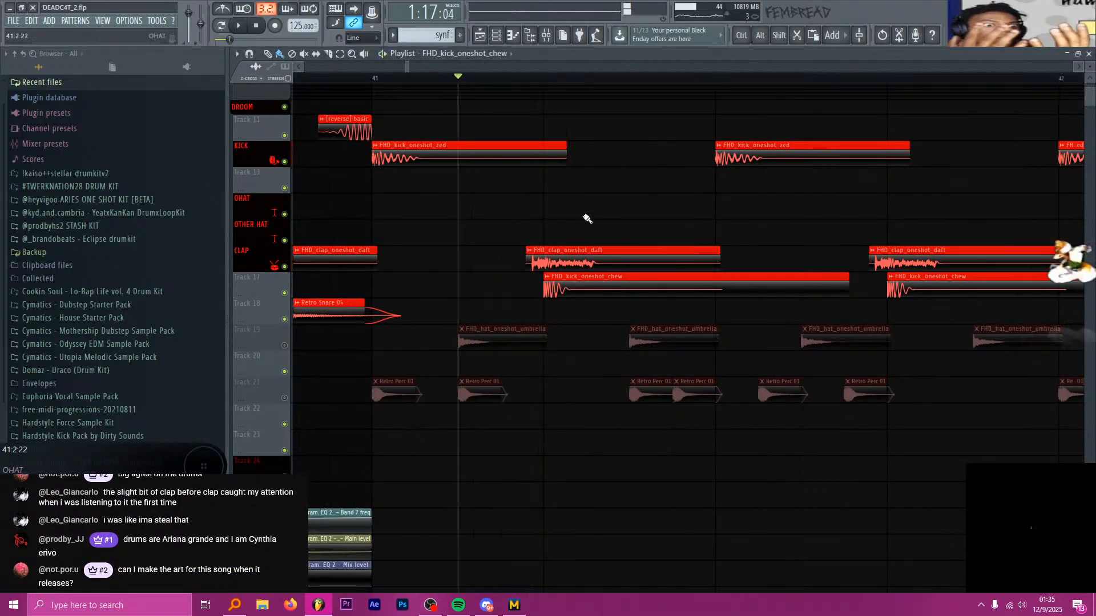
key("space")
double_click(584, 285)
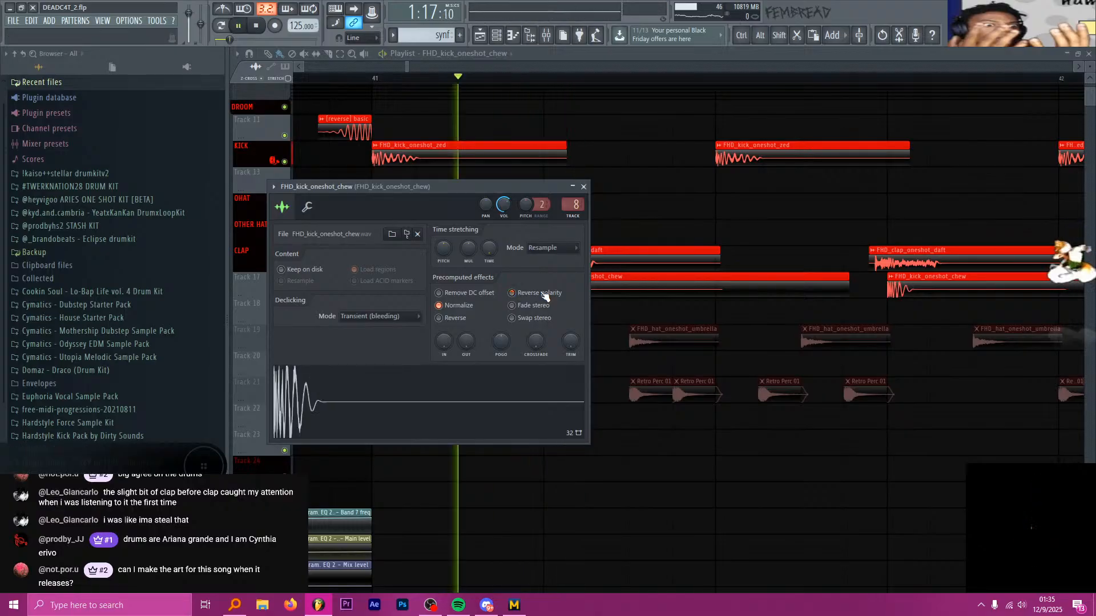
key("space")
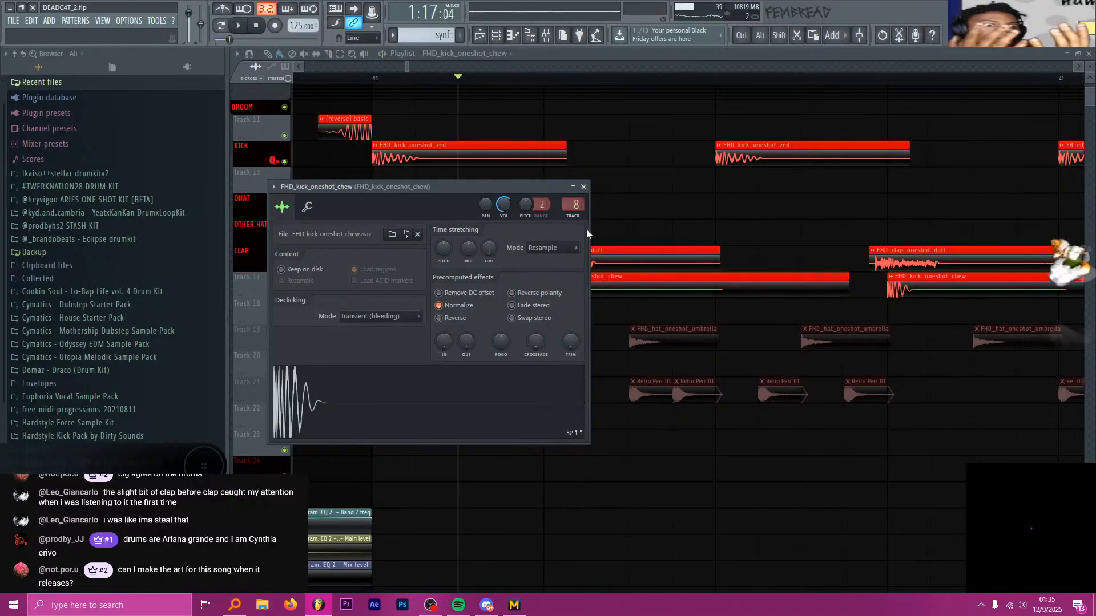
left_click(583, 187)
Examine how the clap clips line up with the track 17 kick clips, and place the playhead at bar 41
scroll(582, 203, "up", 4)
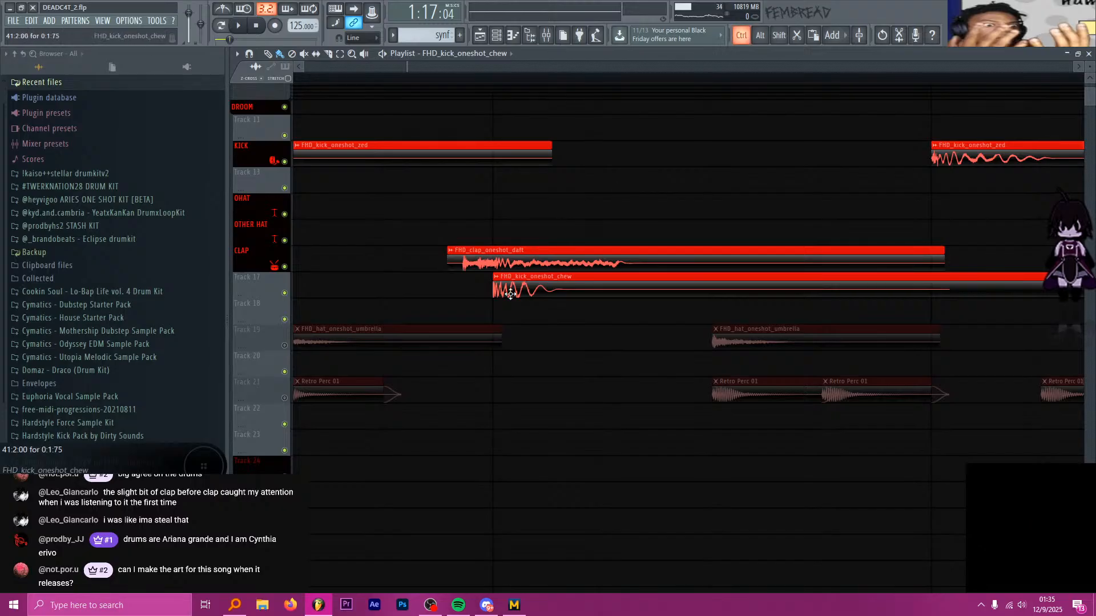
scroll(573, 208, "down", 4)
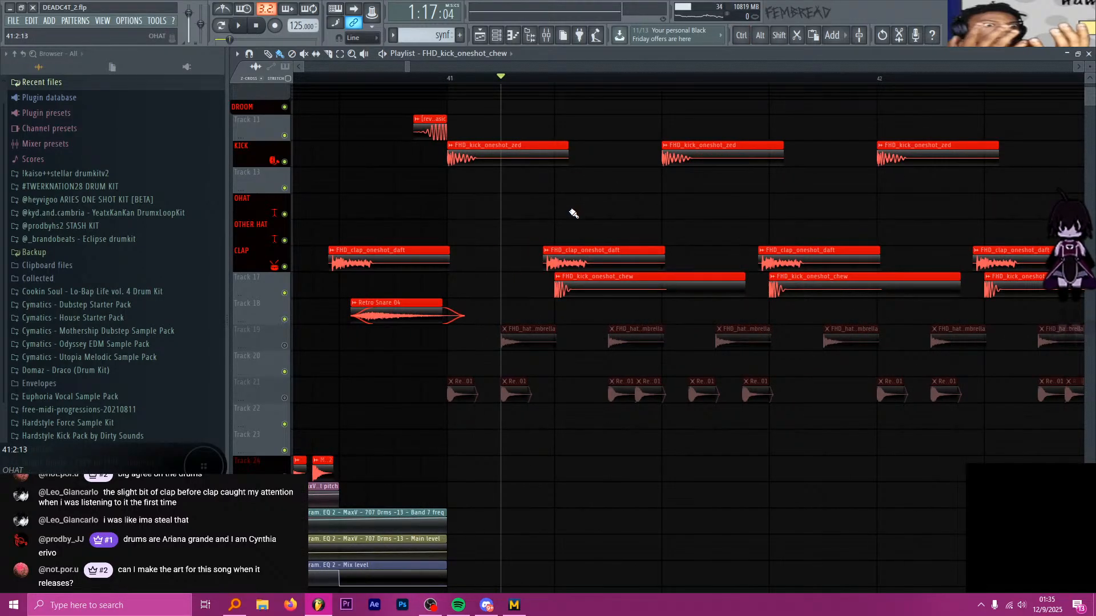
scroll(570, 204, "down", 4)
key("alt+Tab")
scroll(569, 203, "up", 1)
scroll(570, 205, "up", 3)
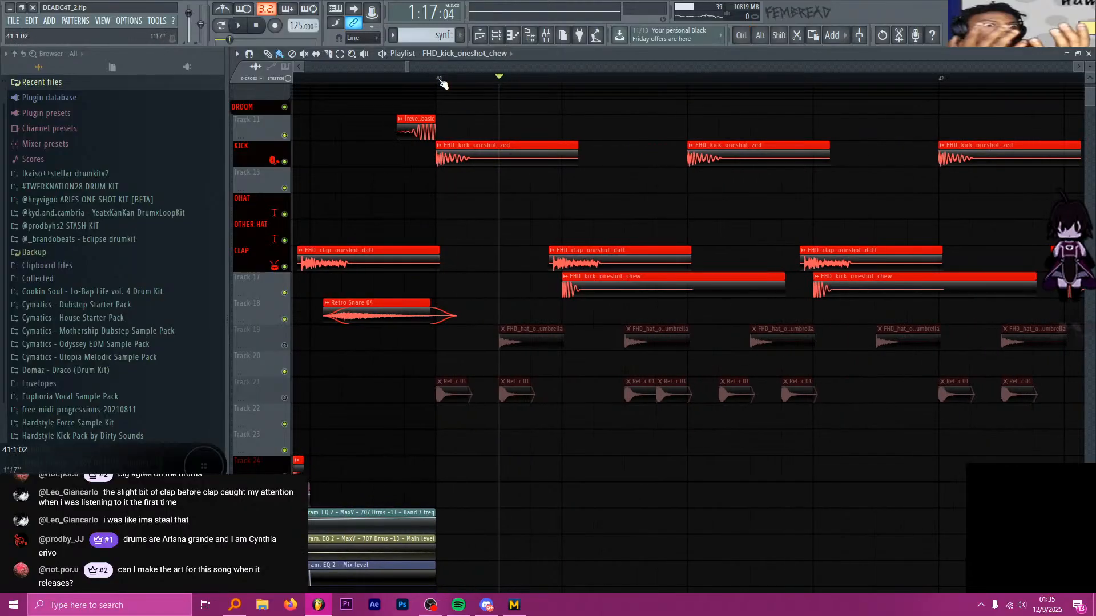
left_click(438, 79)
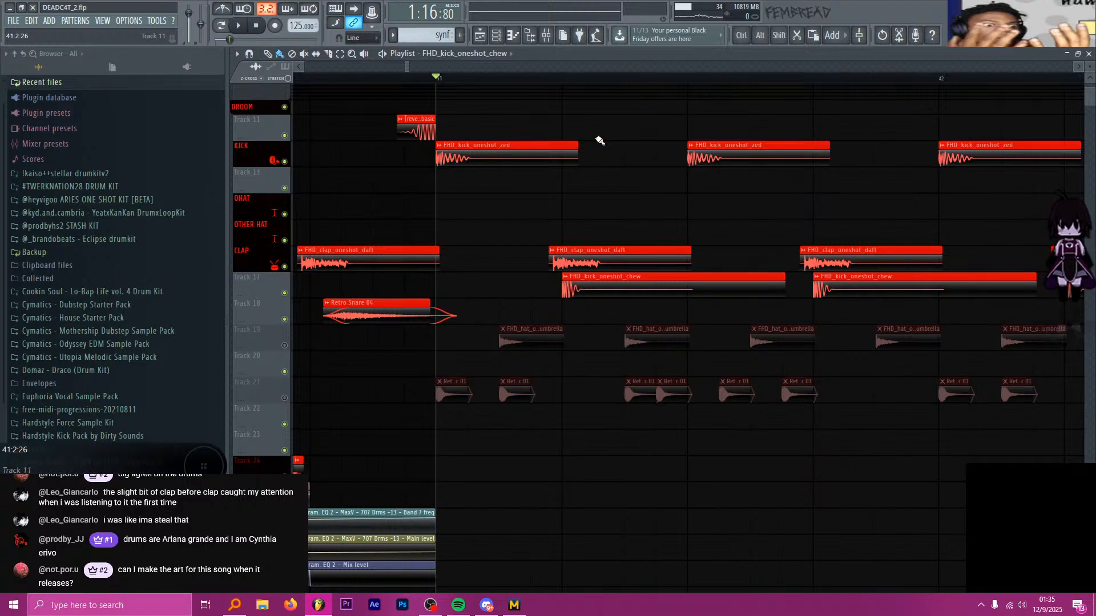
Unmute tracks 19 and 21, select the FHD_hat_oneshot_umbrella clip, and mute track 21 again to isolate the hats
left_click(284, 345)
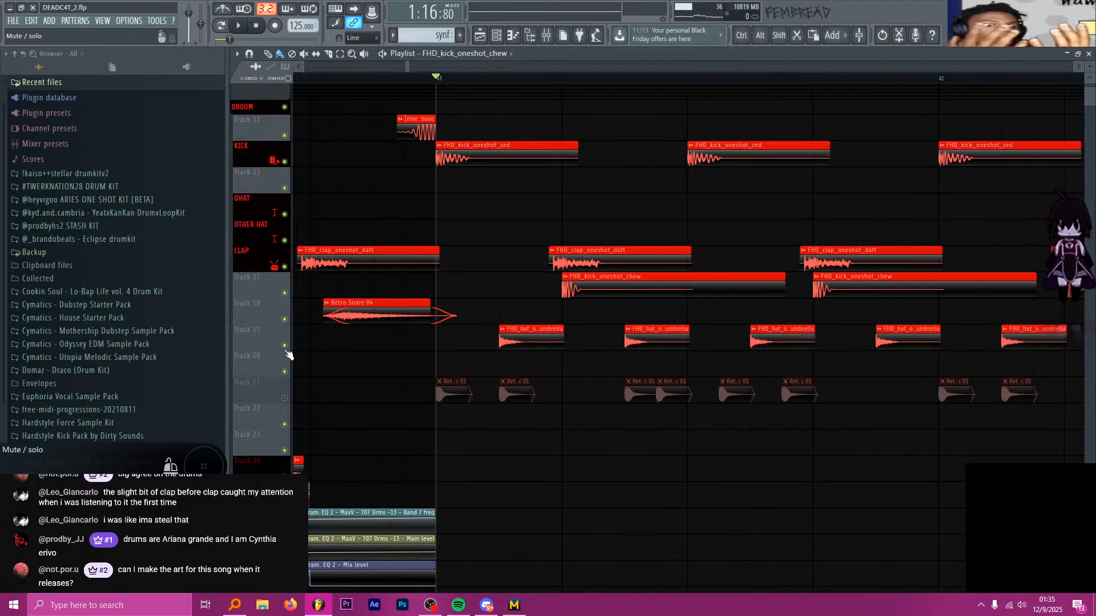
left_click(284, 397)
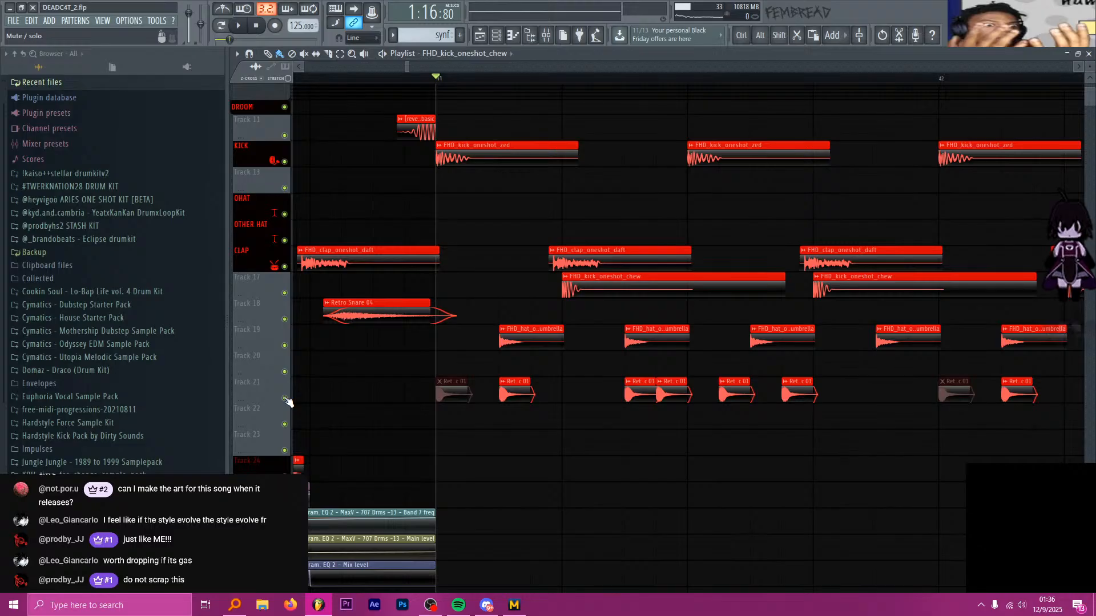
left_click(522, 340)
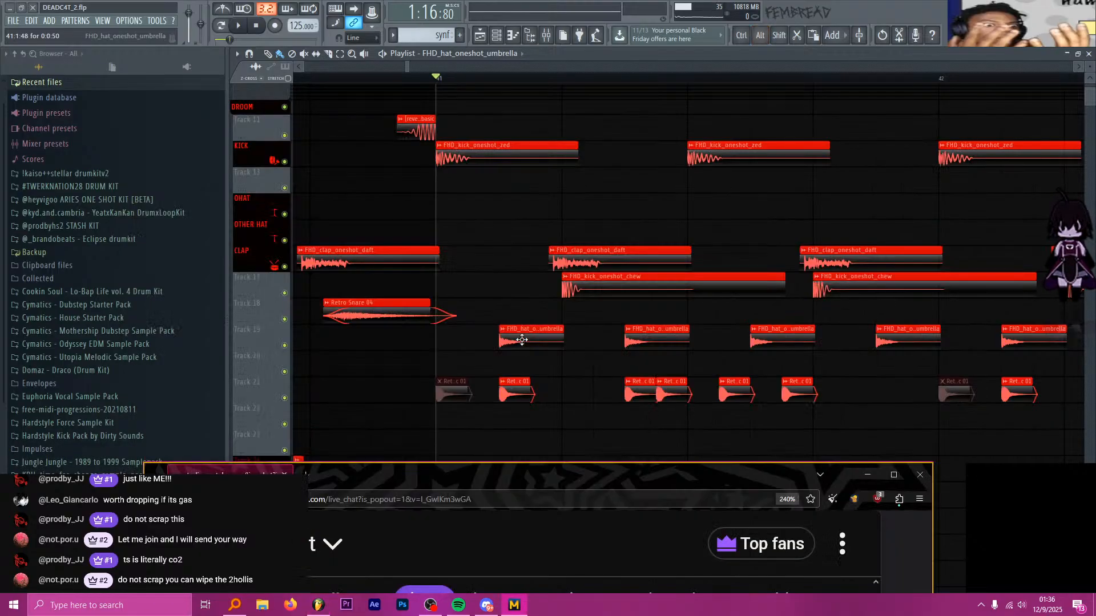
scroll(524, 365, "up", 3)
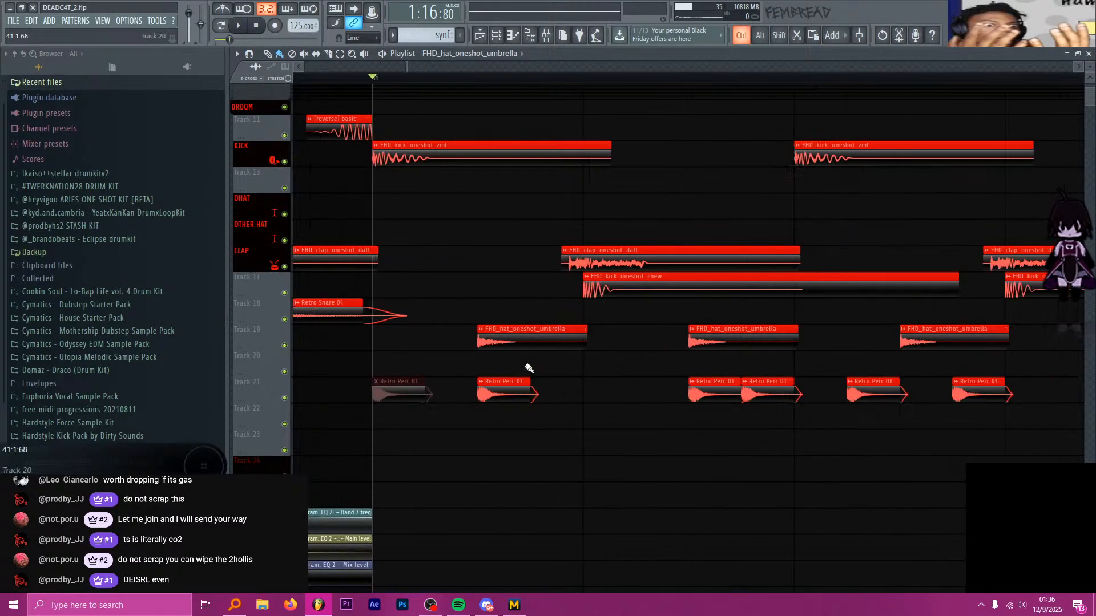
scroll(354, 392, "down", 3)
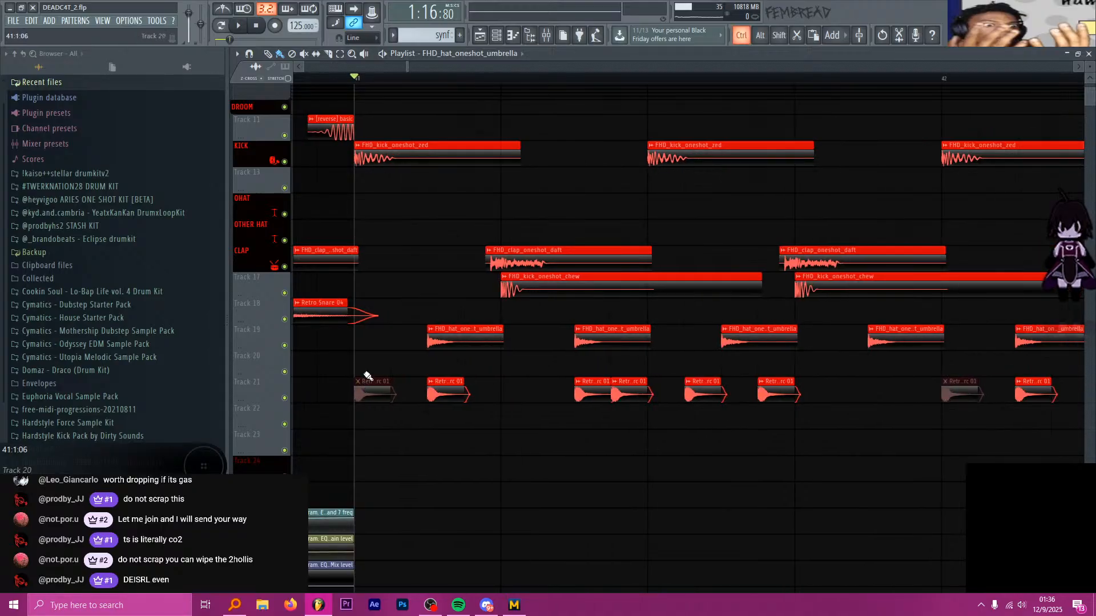
left_click(284, 398)
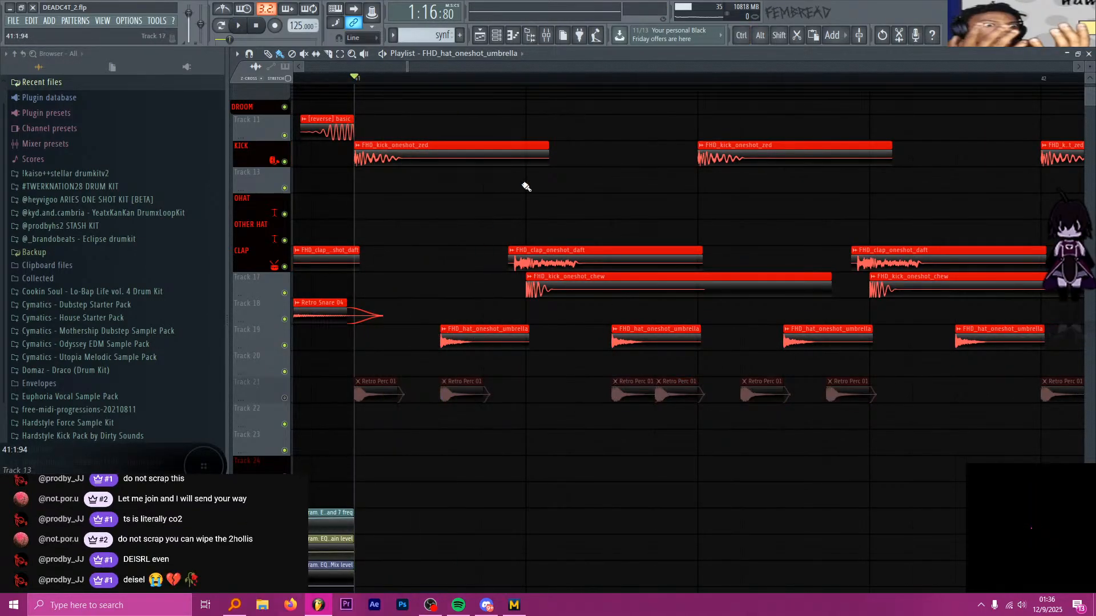
Play the drums and examine the Fruity parametric EQ 2 curve on the Retro HH 04 mixer channel, then return to the playlist
left_click(548, 38)
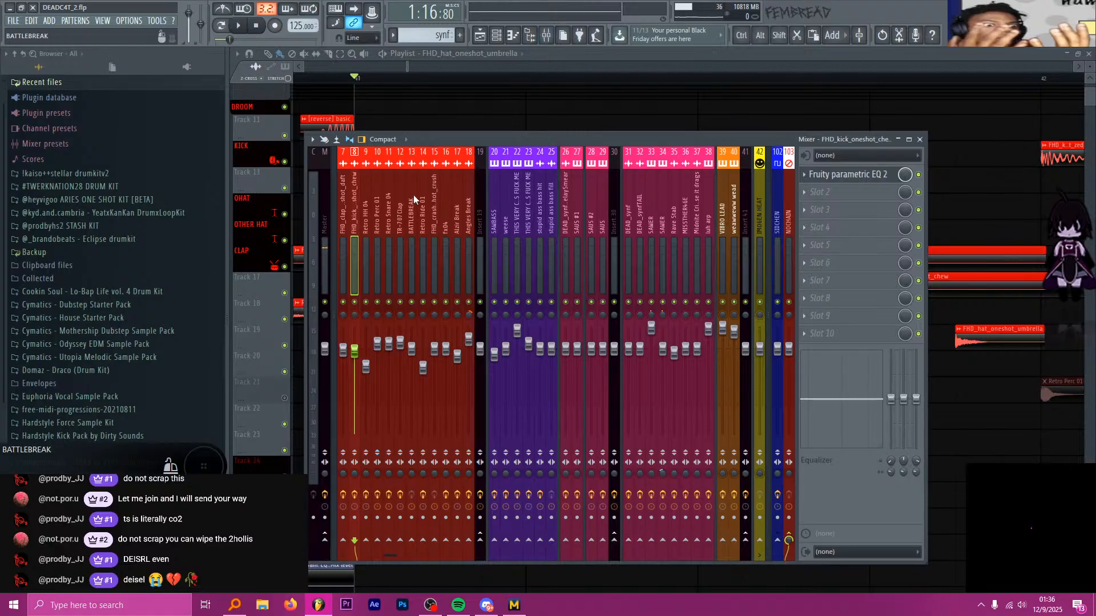
key("space")
left_click(365, 224)
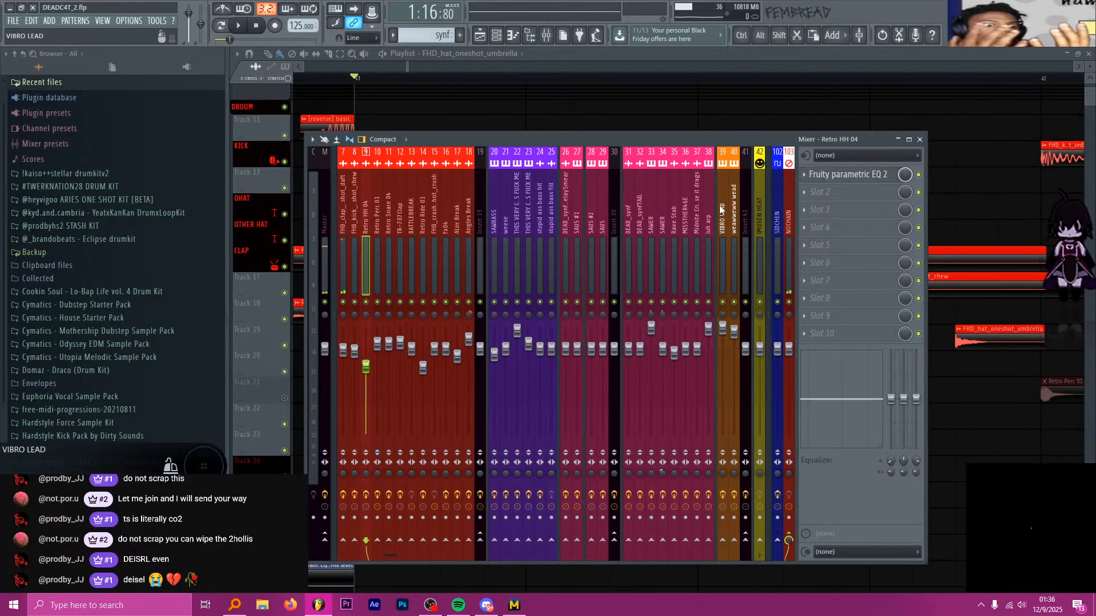
left_click(848, 174)
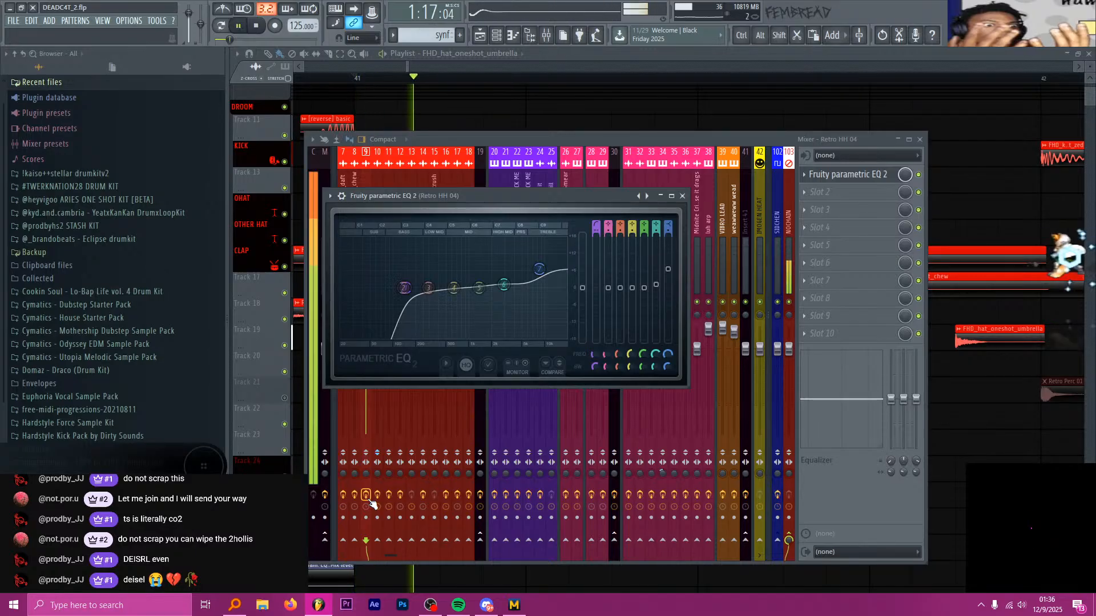
key("F9")
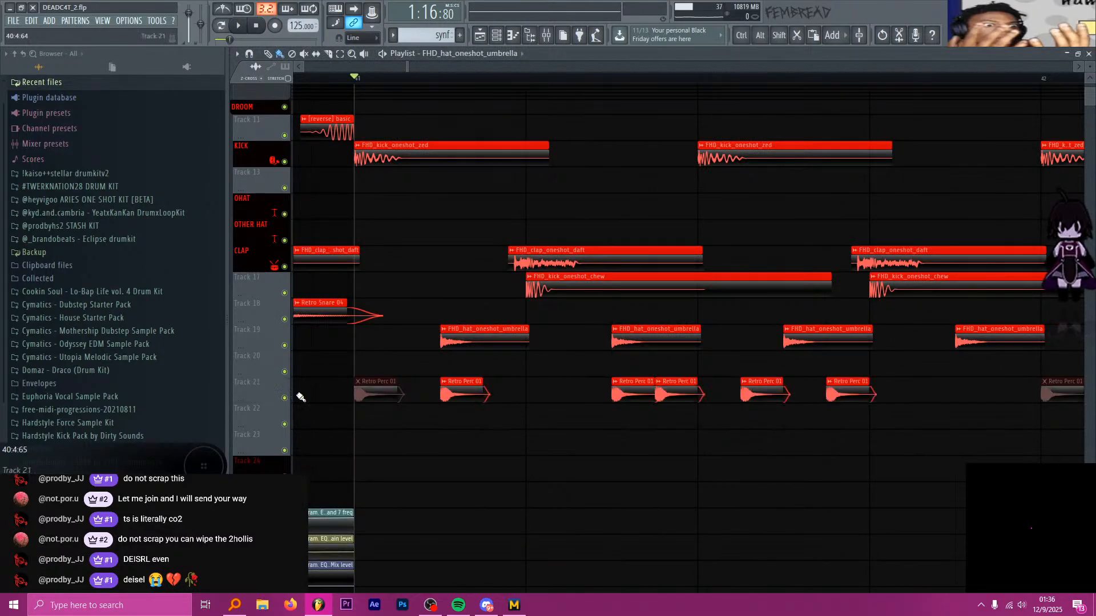
Audition the drums with track 21 unmuted and check the Retro Perc 01 mixer channel, then stop playback
key("space")
key("F9")
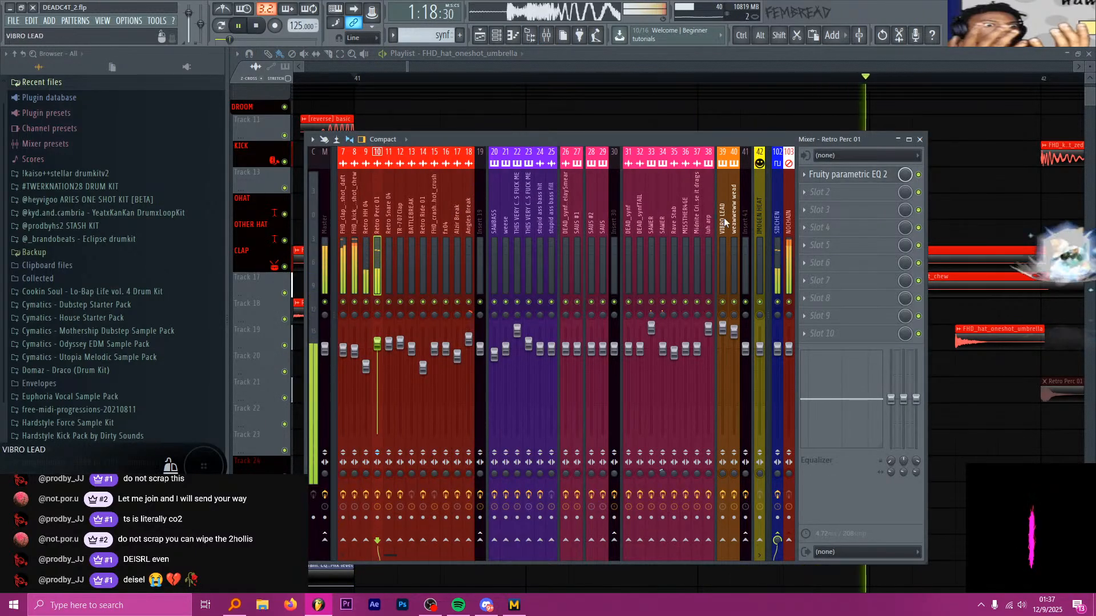
key("F9")
scroll(501, 274, "down", 5)
scroll(500, 273, "down", 2)
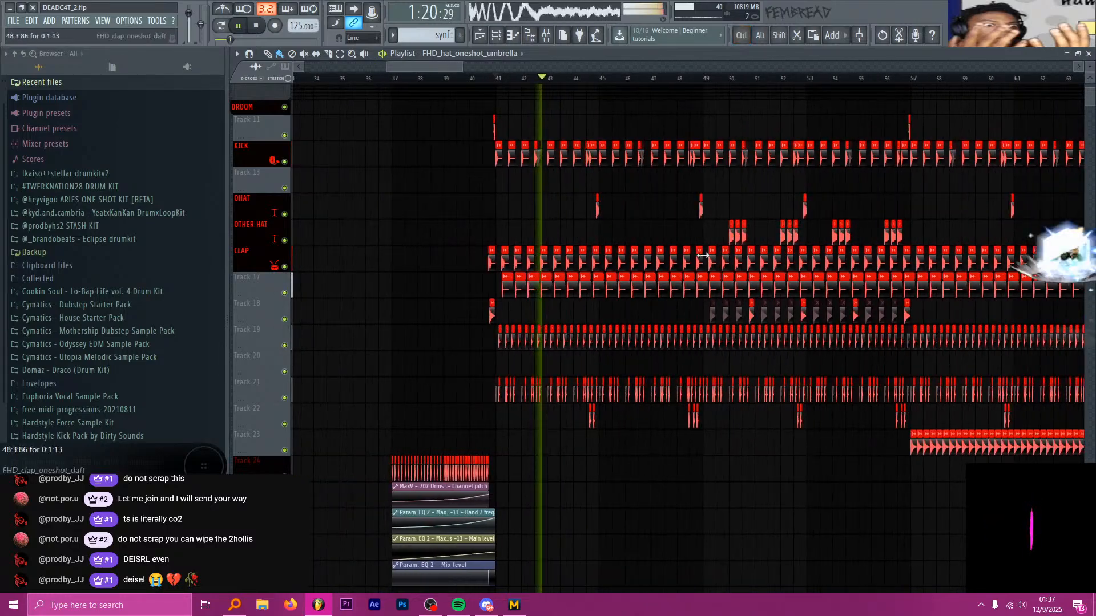
key("ctrl+space")
Locate the drum variation around bar 49 and play the arrangement from bar 48
scroll(761, 255, "up", 4)
left_click(525, 83)
scroll(514, 206, "down", 4)
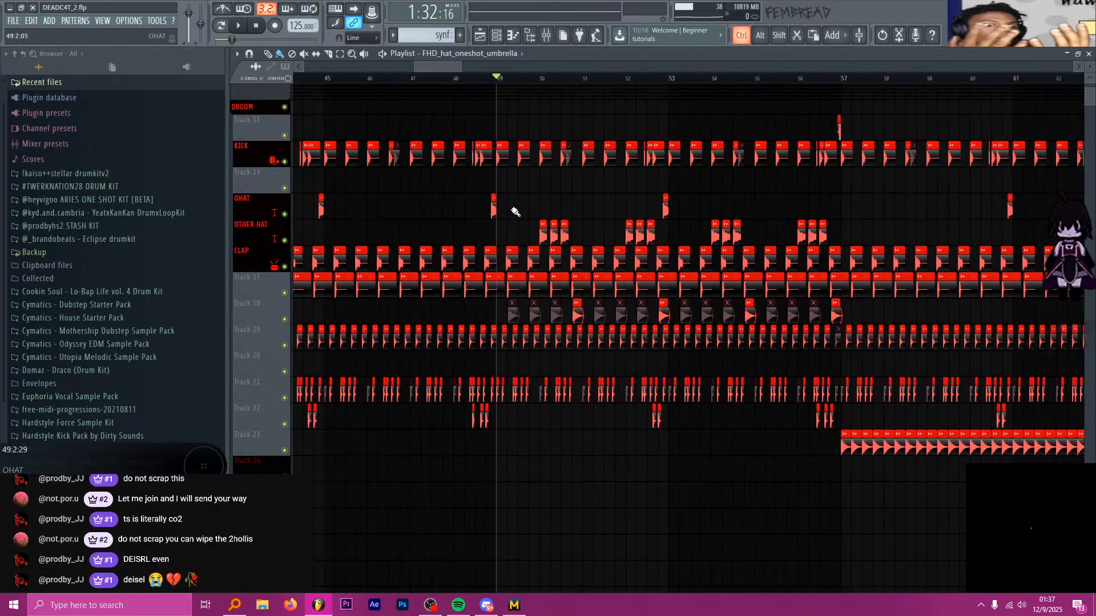
scroll(502, 211, "up", 4)
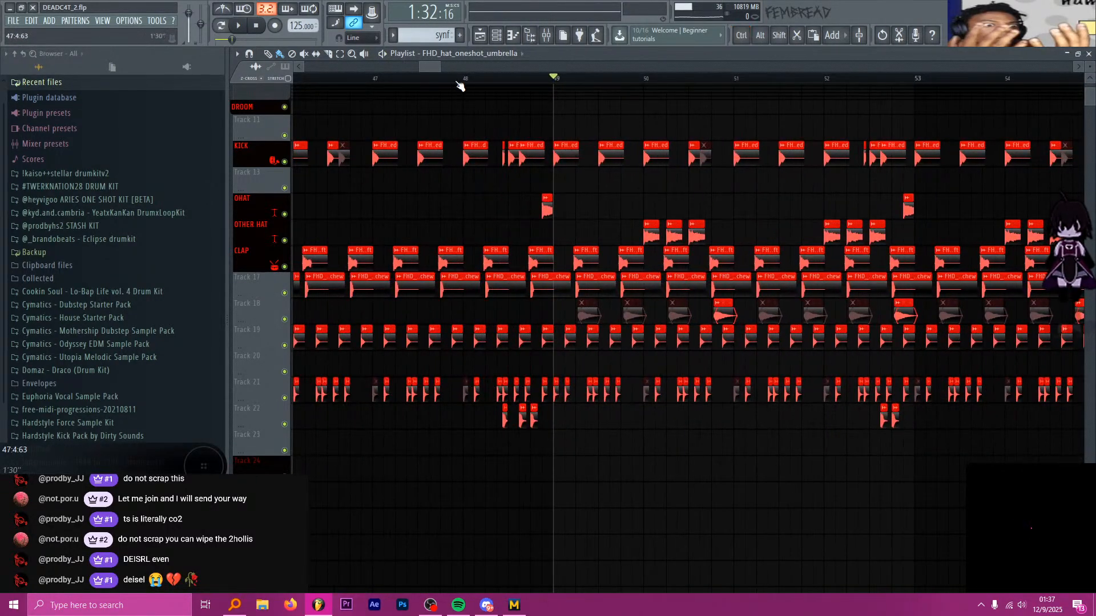
left_click(461, 83)
key("space")
scroll(494, 263, "up", 3)
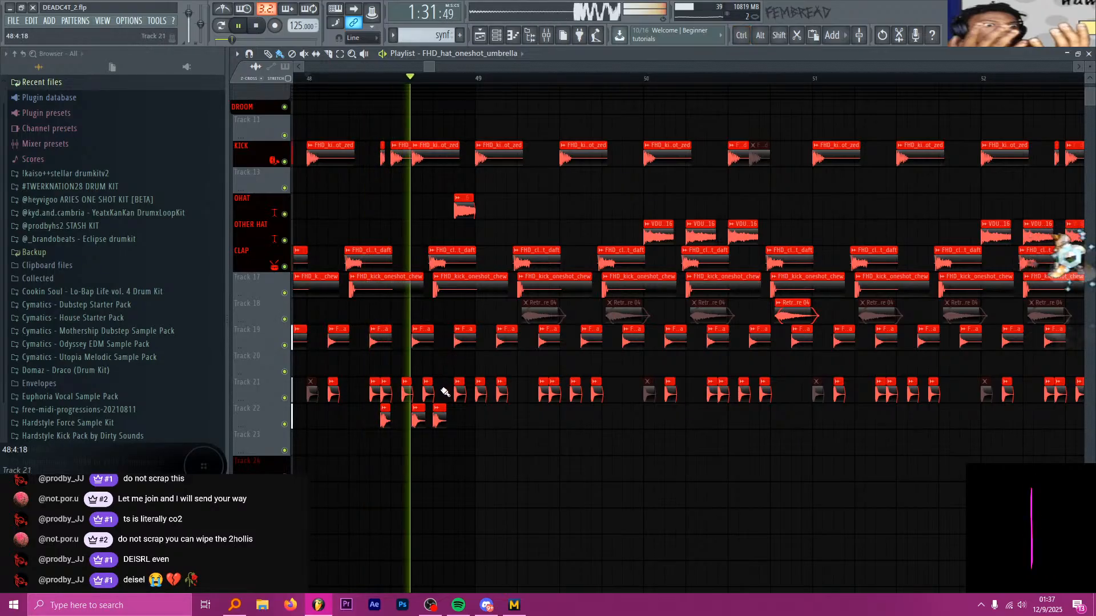
scroll(530, 342, "down", 2)
scroll(521, 379, "up", 2)
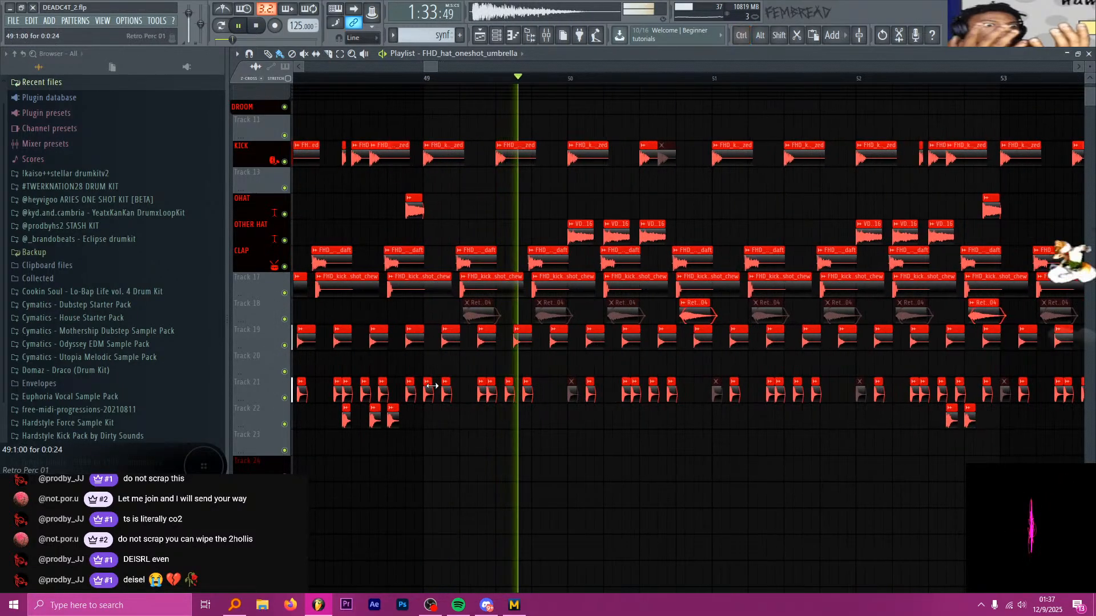
Mute the Retro Perc 01 clip at the start of bar 49 on track 21 and switch back to the Draw tool
key("t")
left_click(428, 392)
scroll(434, 389, "down", 2)
scroll(644, 340, "up", 2)
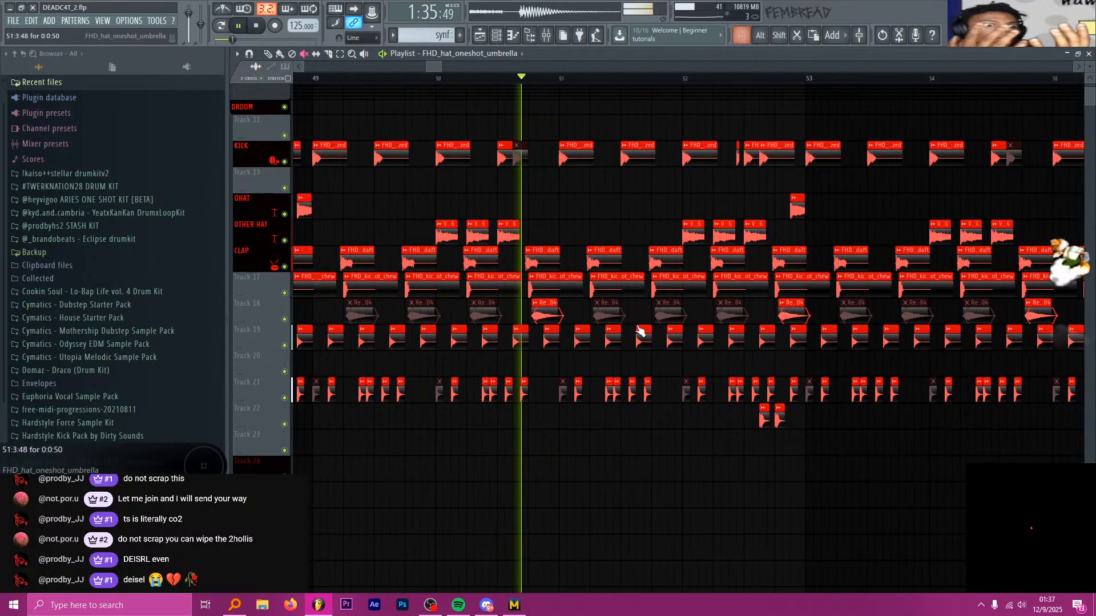
key("p")
Listen to the layered hats, snare and percussion through bars 51 to 53, then stop playback
scroll(545, 313, "down", 2)
scroll(708, 318, "up", 2)
scroll(721, 318, "up", 3)
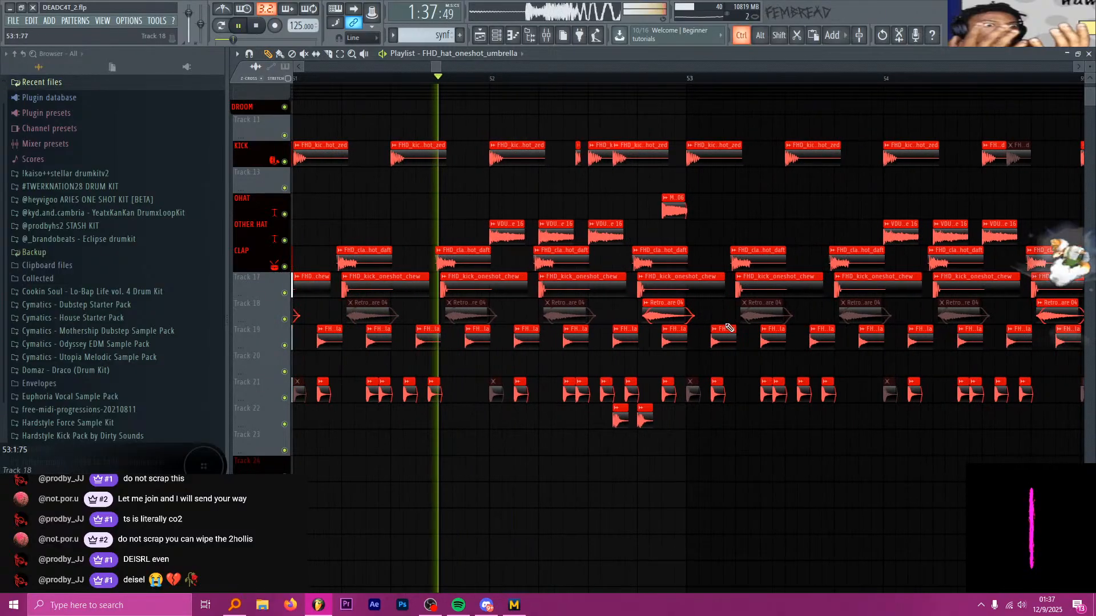
scroll(640, 372, "up", 1)
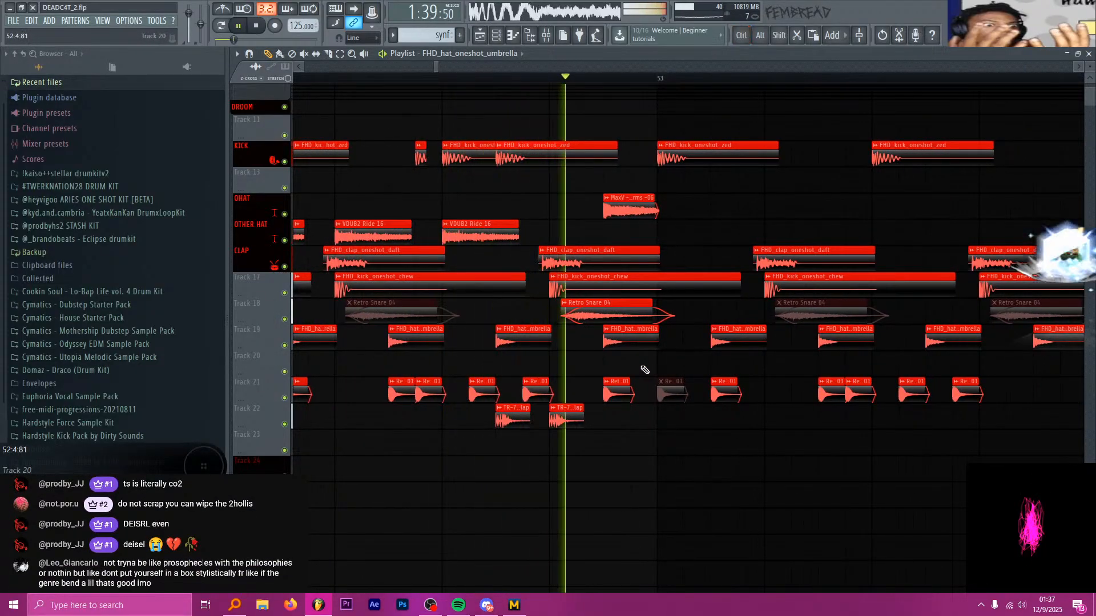
key("space")
Move the playhead to bar 50 and play the section with the OTHER HAT rides and the track 18 Retro Snare 04 clips
scroll(644, 331, "down", 3)
scroll(633, 235, "down", 2)
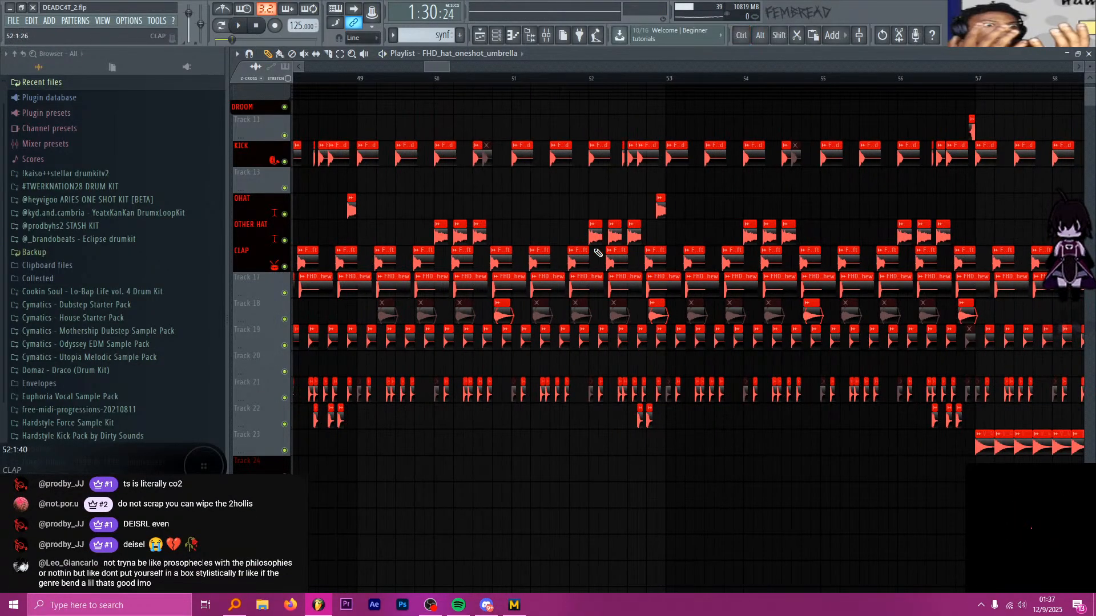
scroll(634, 236, "down", 2)
left_click_drag(546, 84, 440, 81)
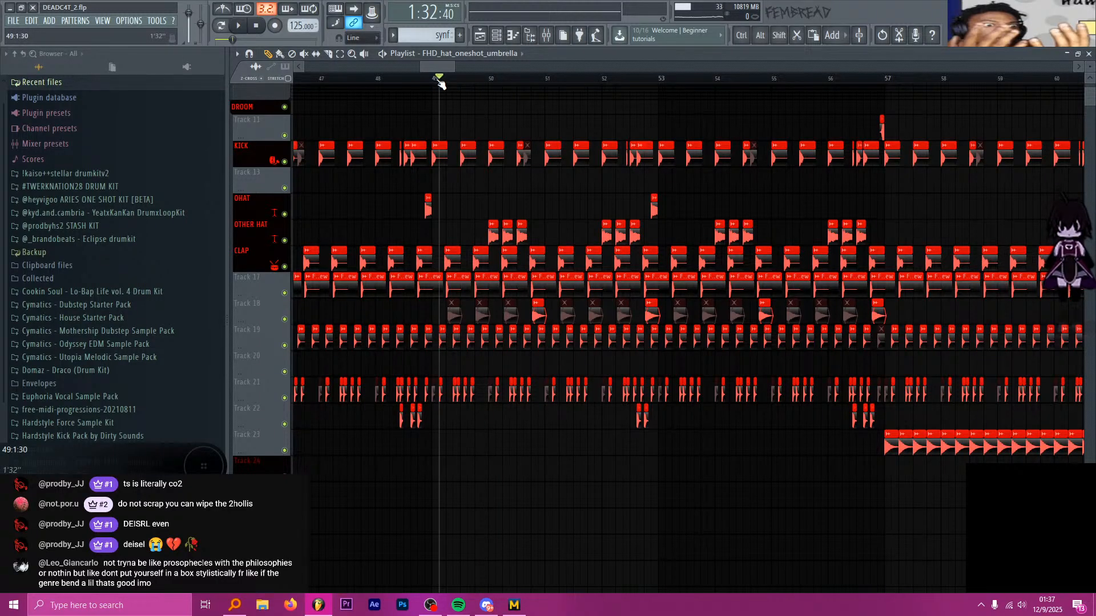
scroll(504, 101, "up", 3)
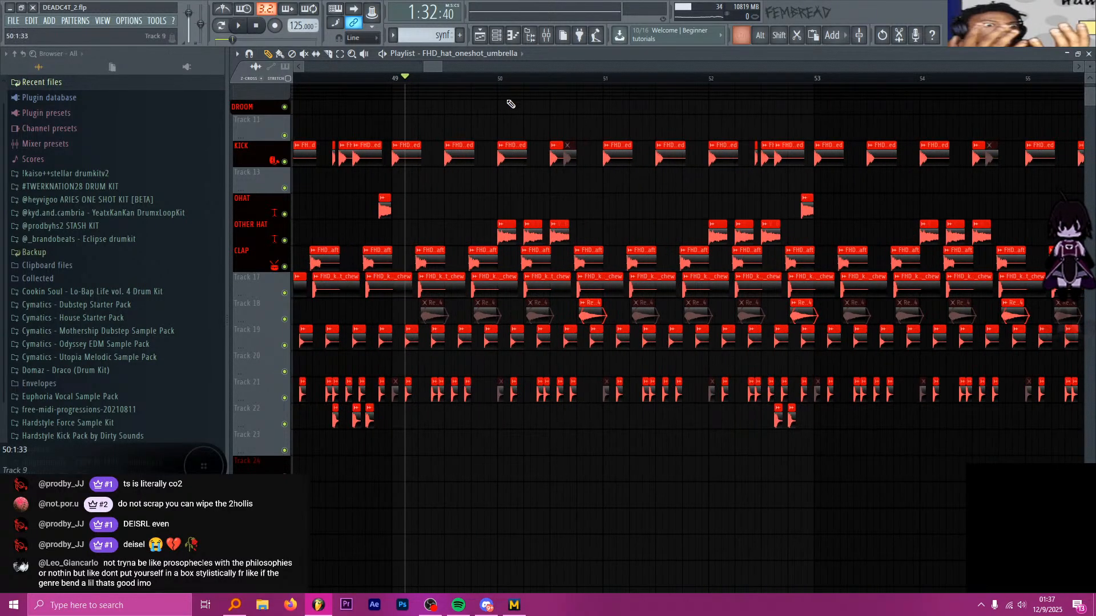
left_click(500, 82)
scroll(547, 132, "up", 2)
key("space")
scroll(549, 134, "up", 1)
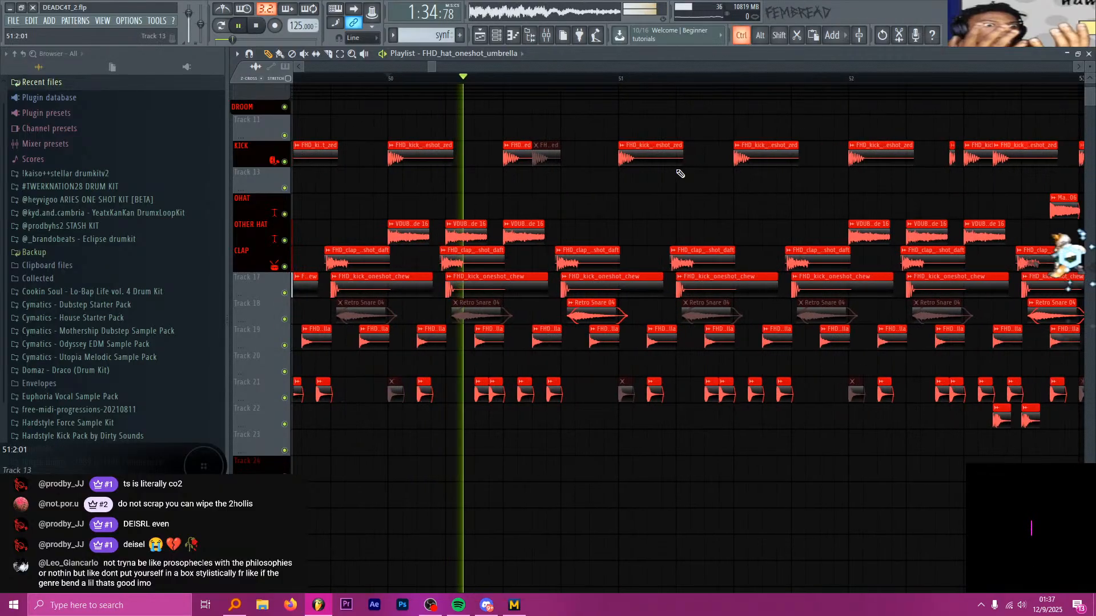
key("space")
scroll(523, 165, "up", 3)
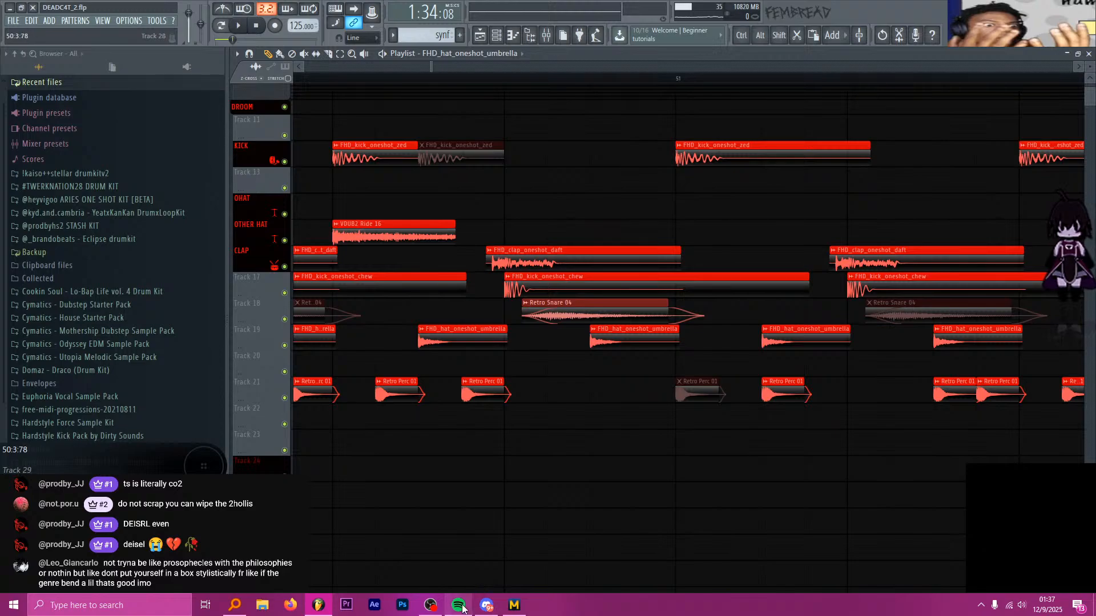
Switch to Spotify, search for Röyksopp and open the artist's page
mouse_move(459, 605)
left_click(473, 546)
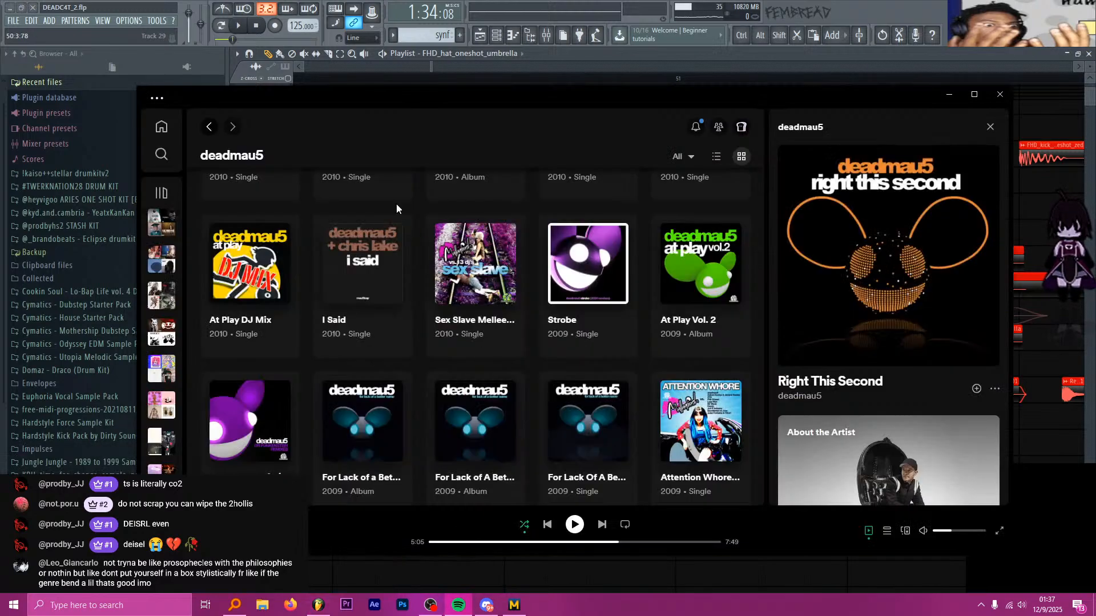
left_click(162, 154)
type("ro")
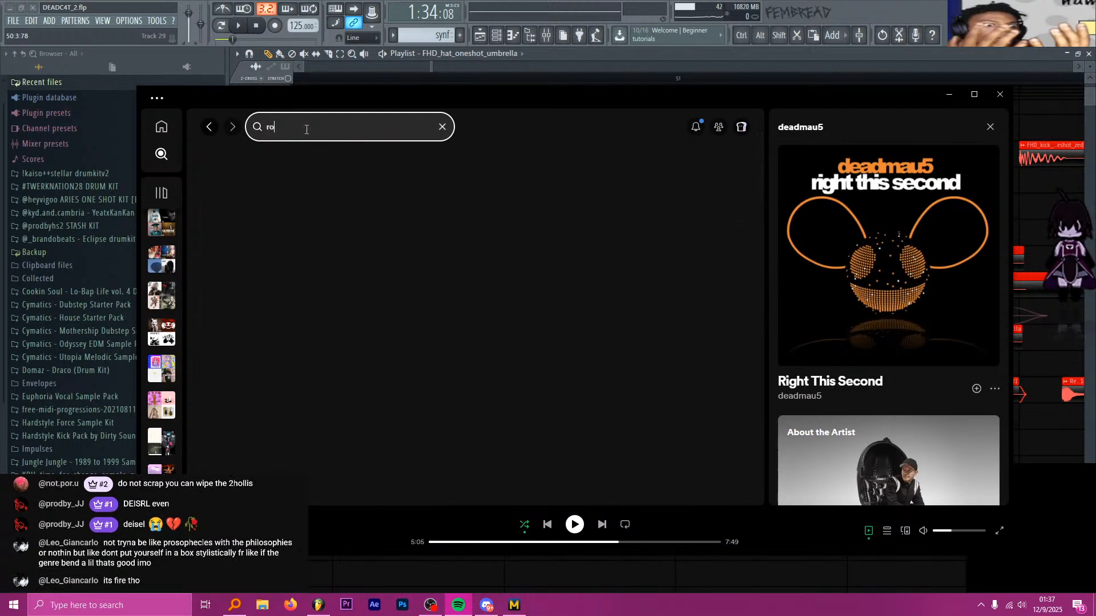
type("kysopp")
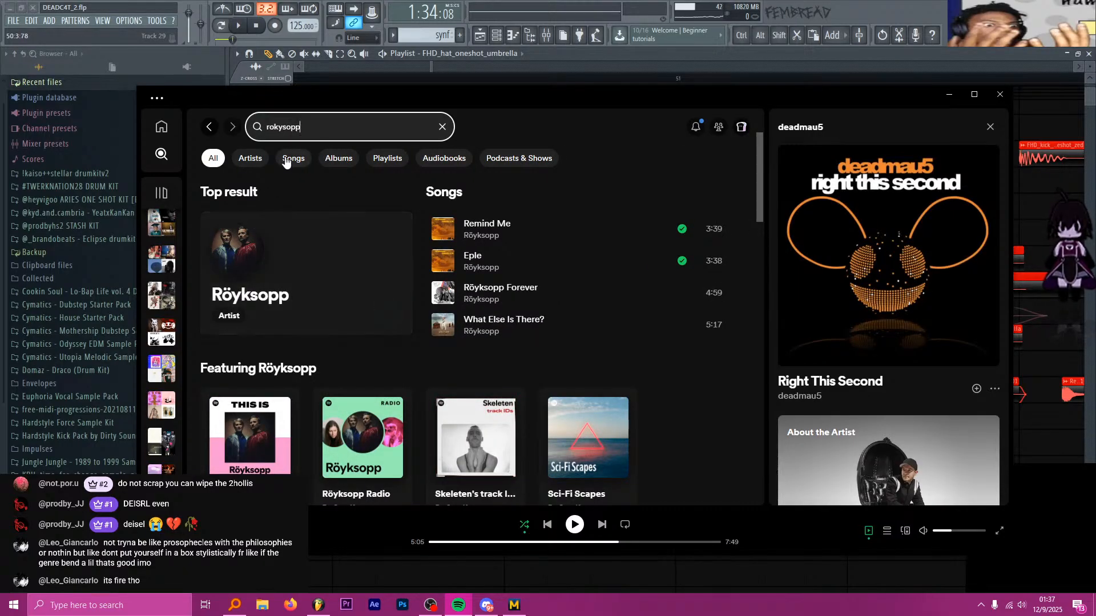
key("BackSpace")
key("BackSpace")
key("BackSpace")
type("yk")
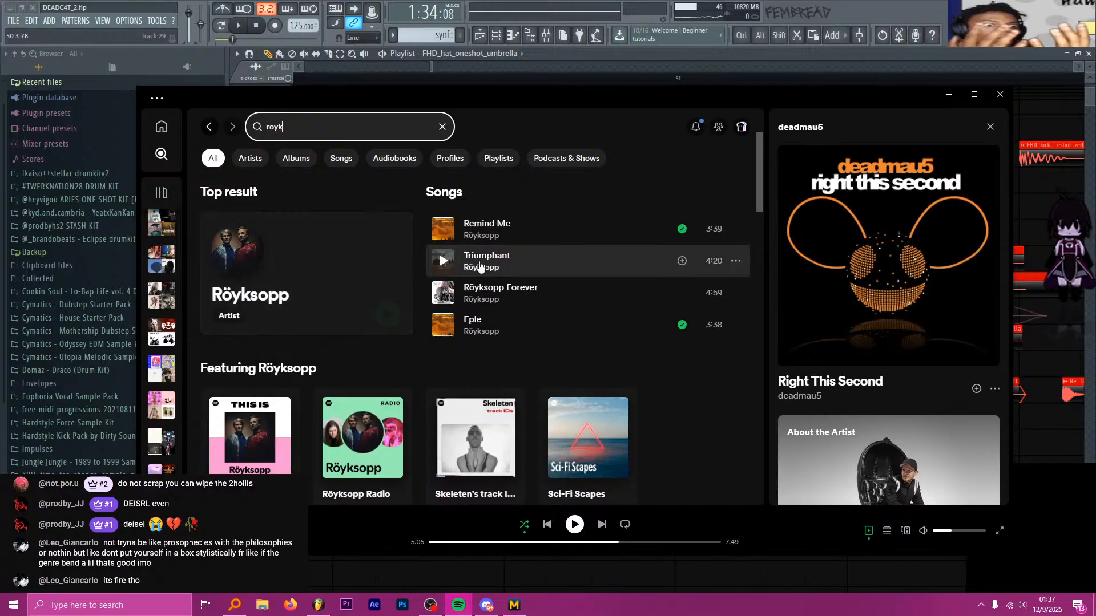
left_click(272, 303)
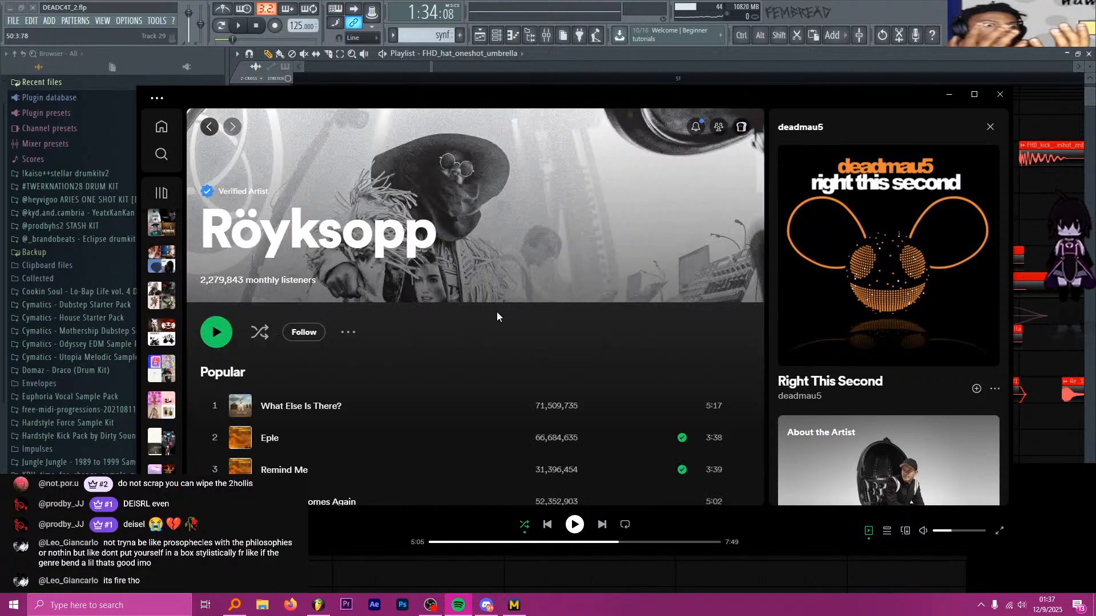
Open Röyksopp's full discography and browse the releases from 2025 back to 2001
scroll(497, 312, "down", 5)
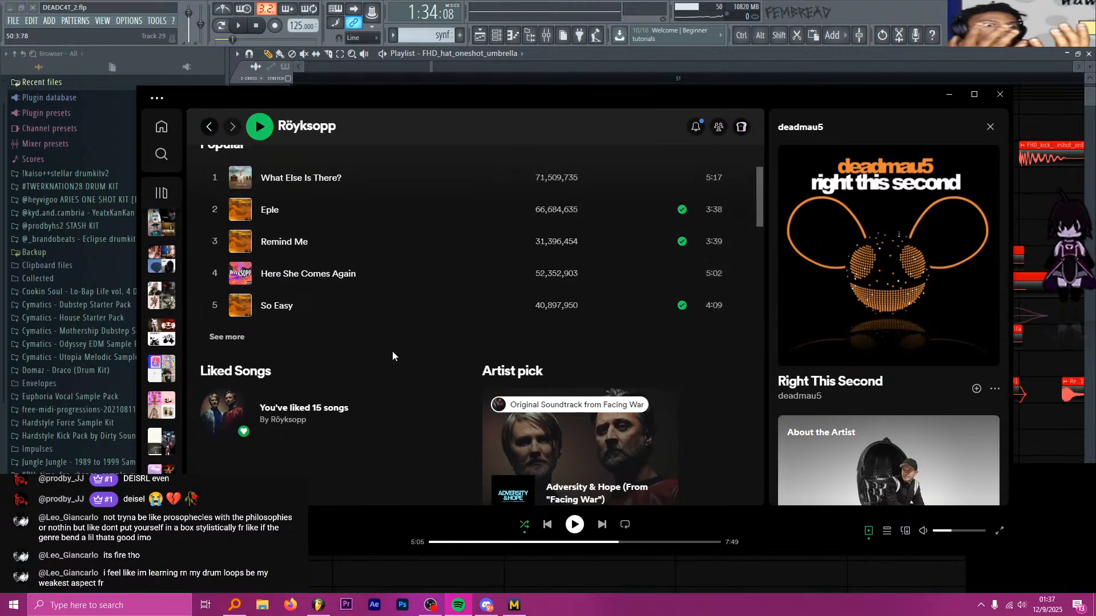
scroll(514, 354, "down", 4)
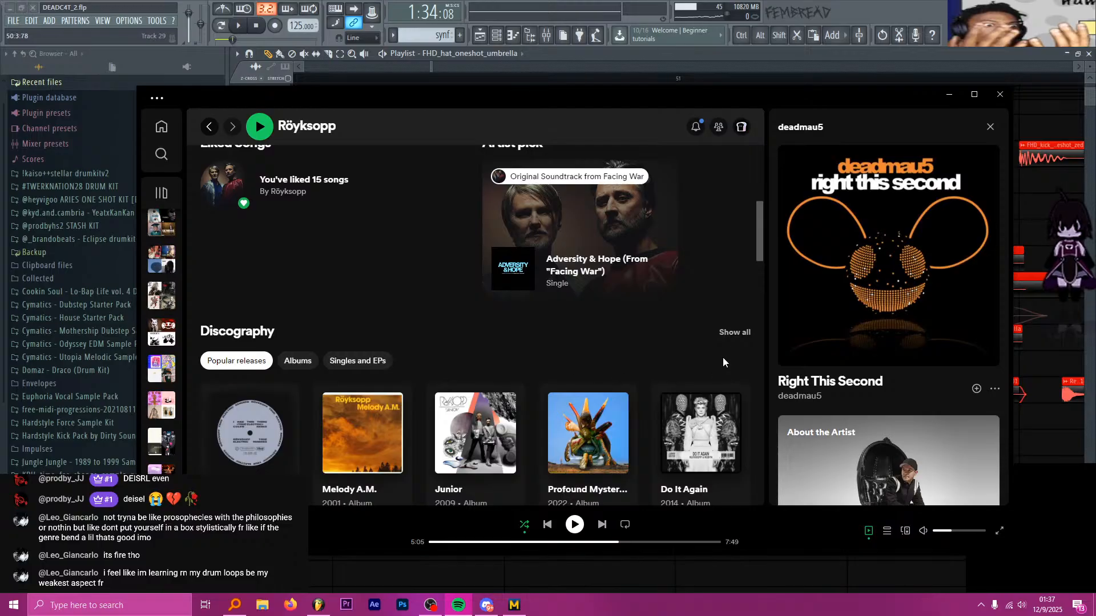
left_click(734, 332)
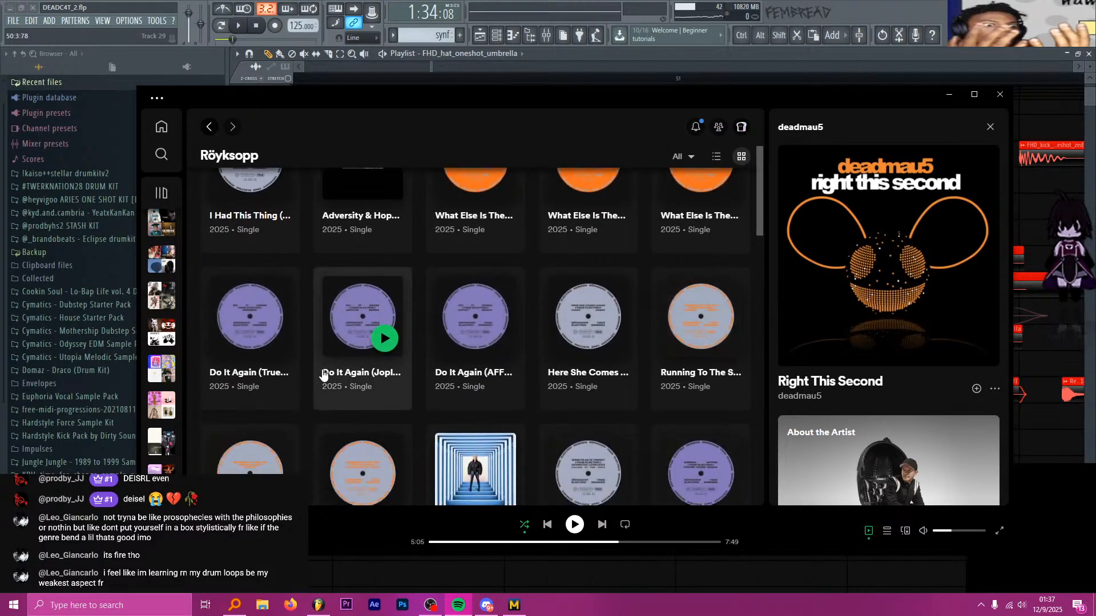
scroll(354, 365, "down", 15)
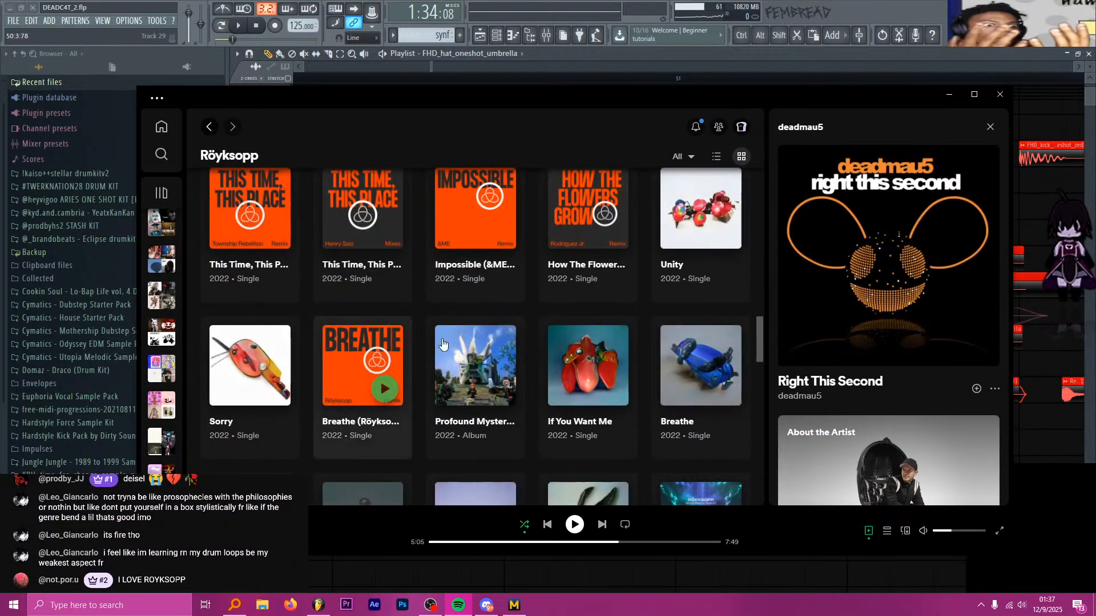
scroll(442, 343, "down", 15)
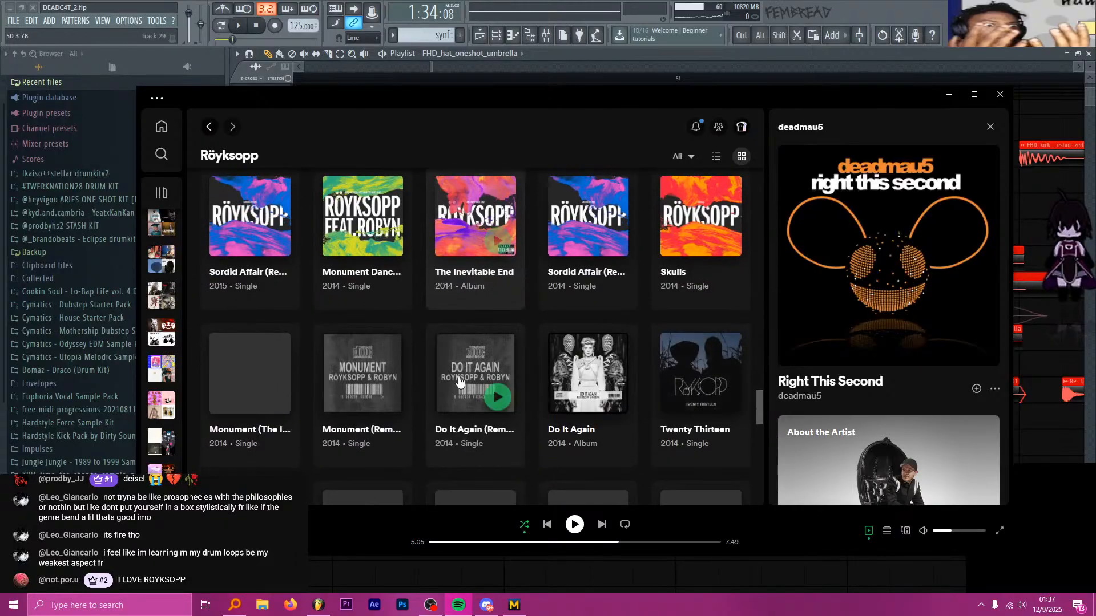
scroll(460, 382, "down", 10)
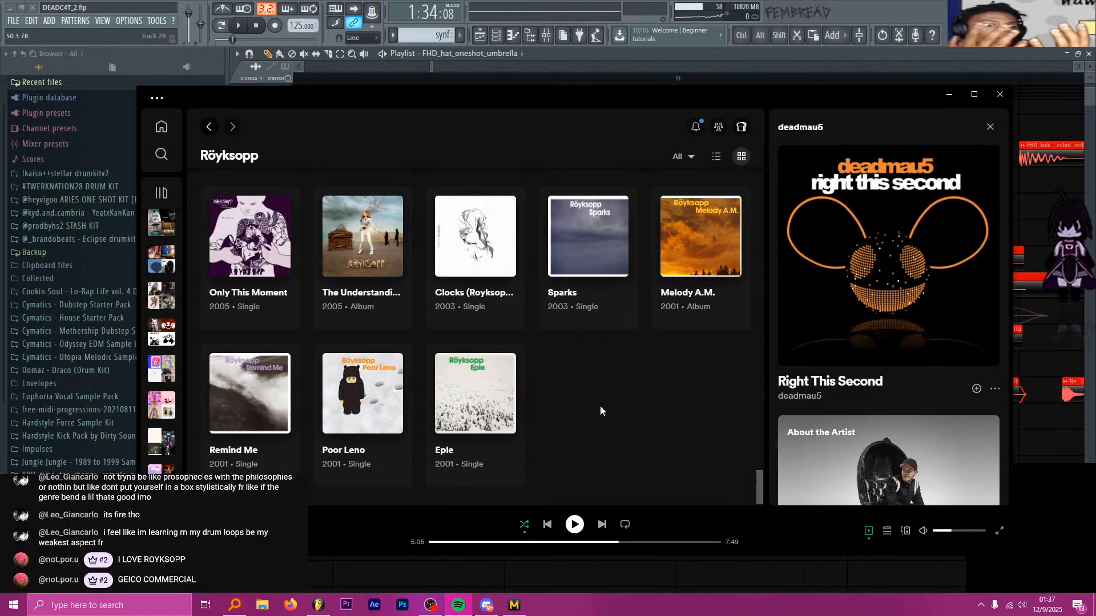
scroll(651, 387, "up", 2)
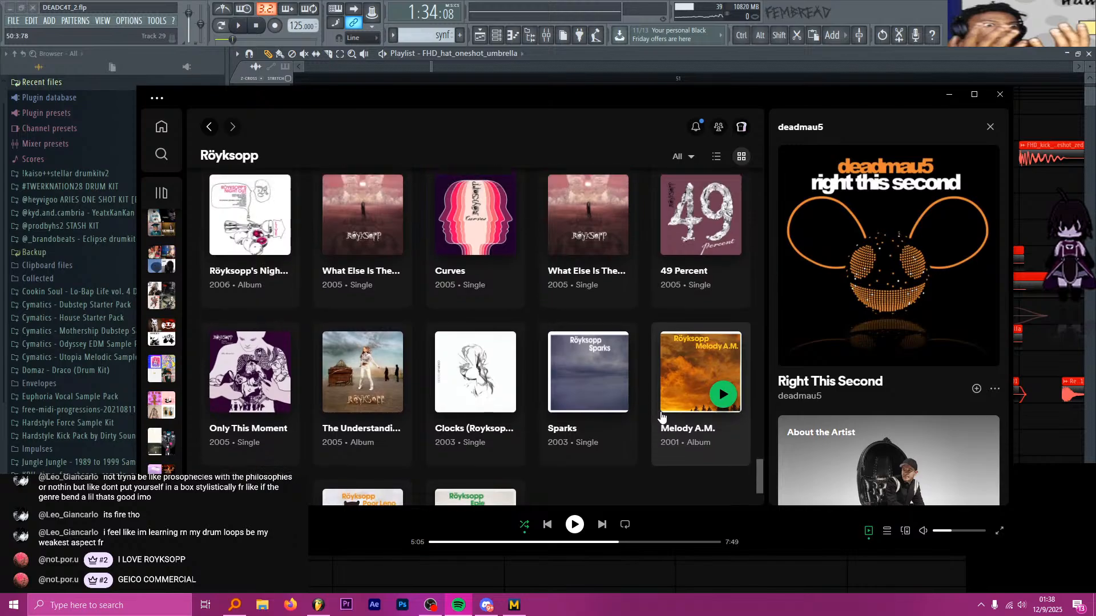
scroll(670, 403, "up", 2)
scroll(669, 403, "up", 3)
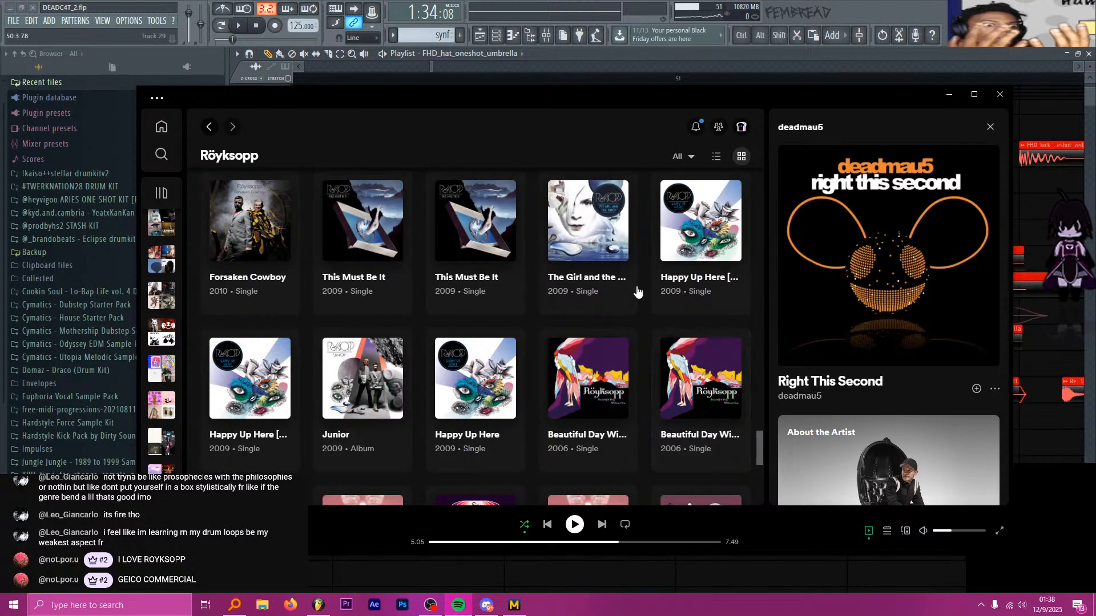
scroll(629, 286, "up", 10)
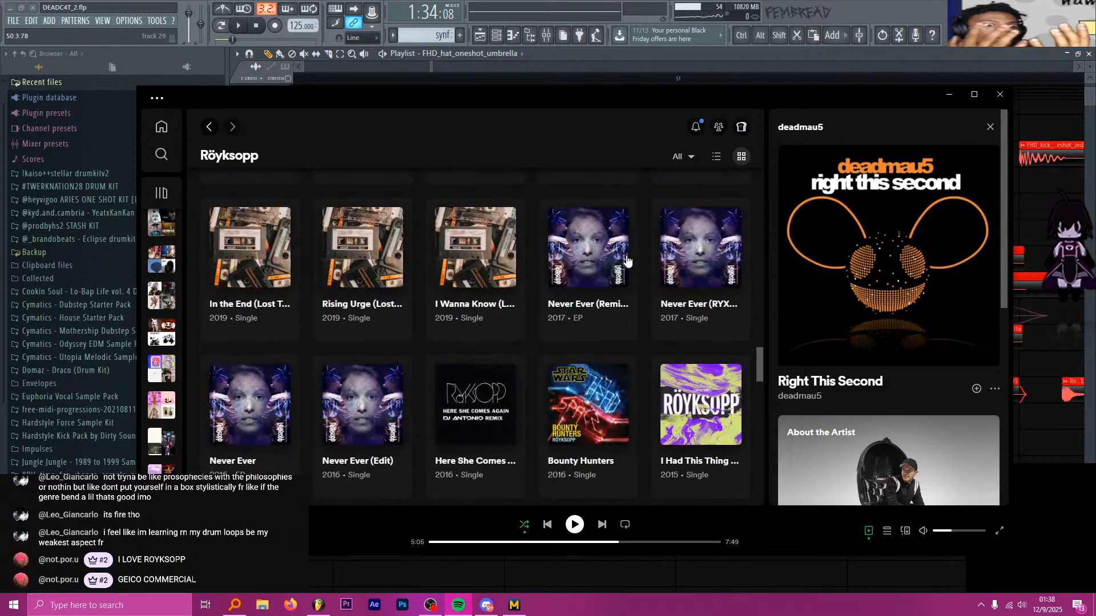
scroll(645, 254, "up", 15)
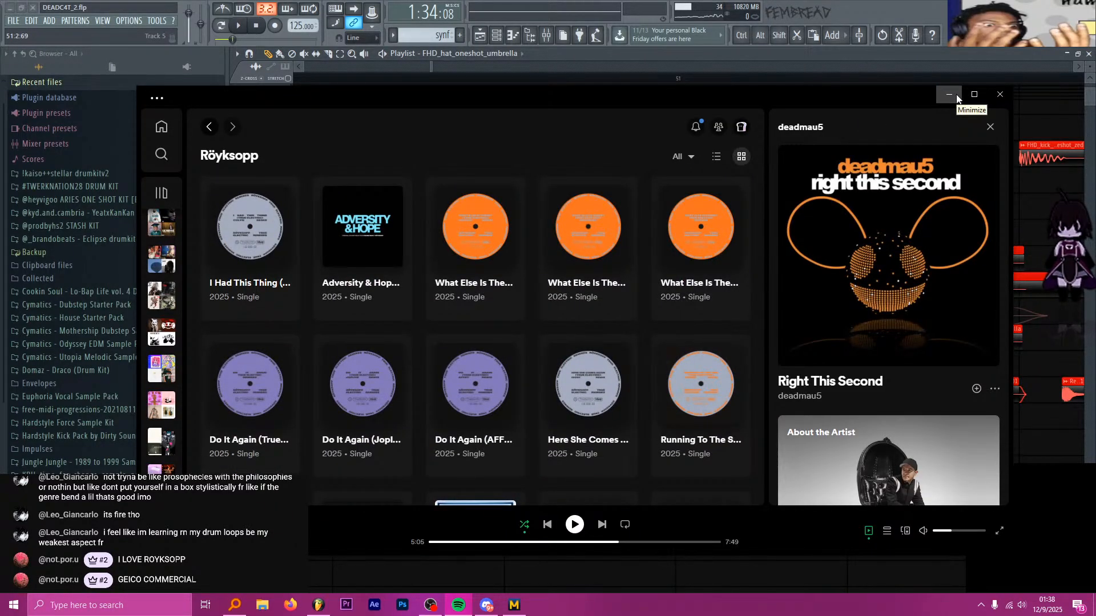
Return to the FL Studio playlist and place the playhead at beat 4 of bar 50
left_click(613, 51)
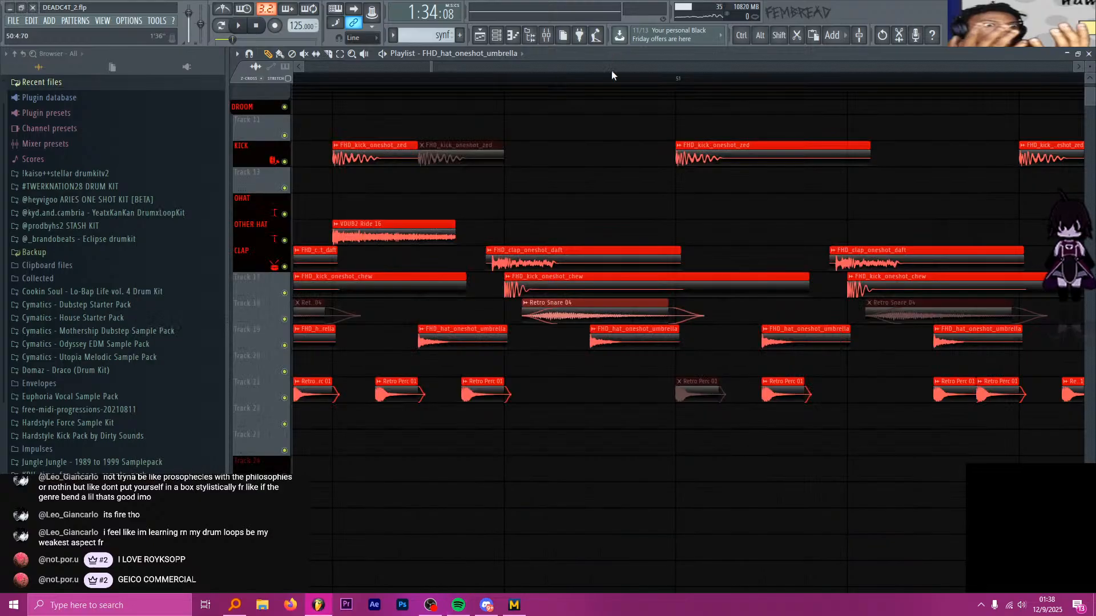
left_click(513, 79)
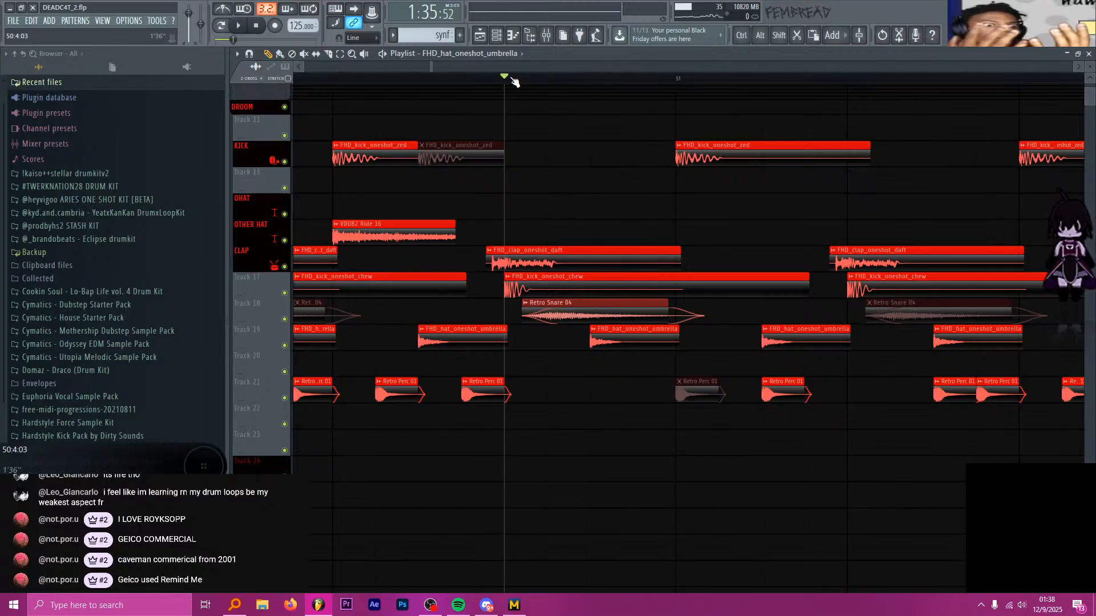
key("alt+Tab")
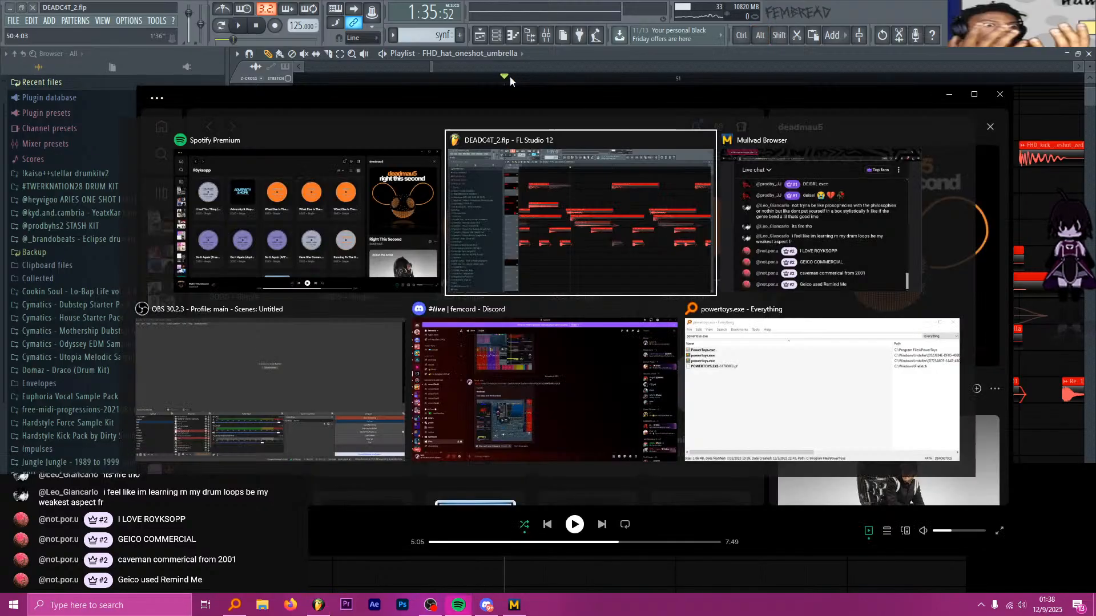
key("alt+Tab")
key("alt+Tab")
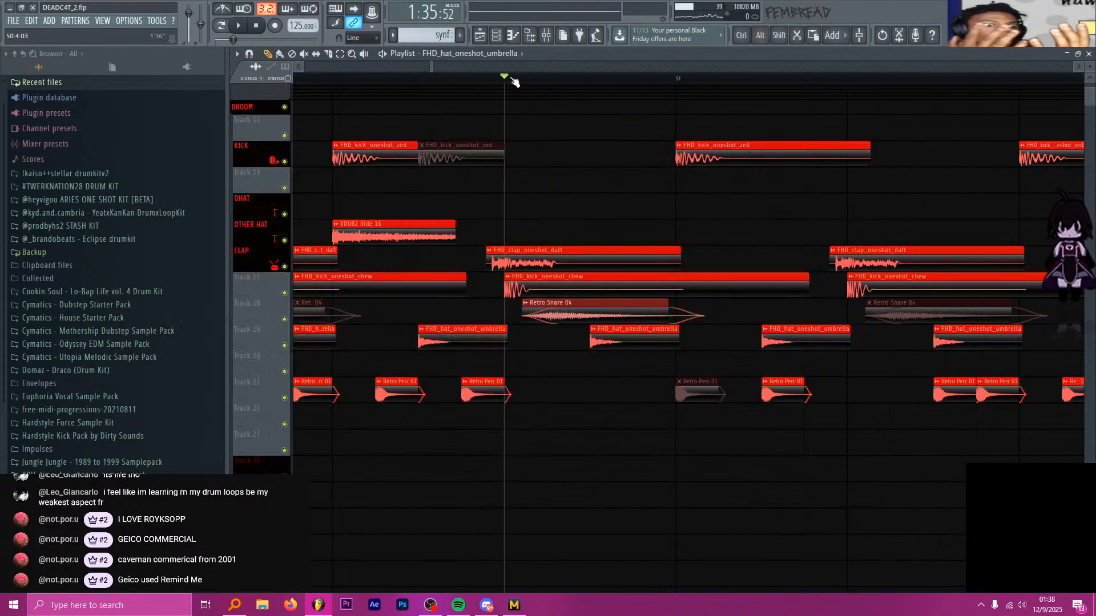
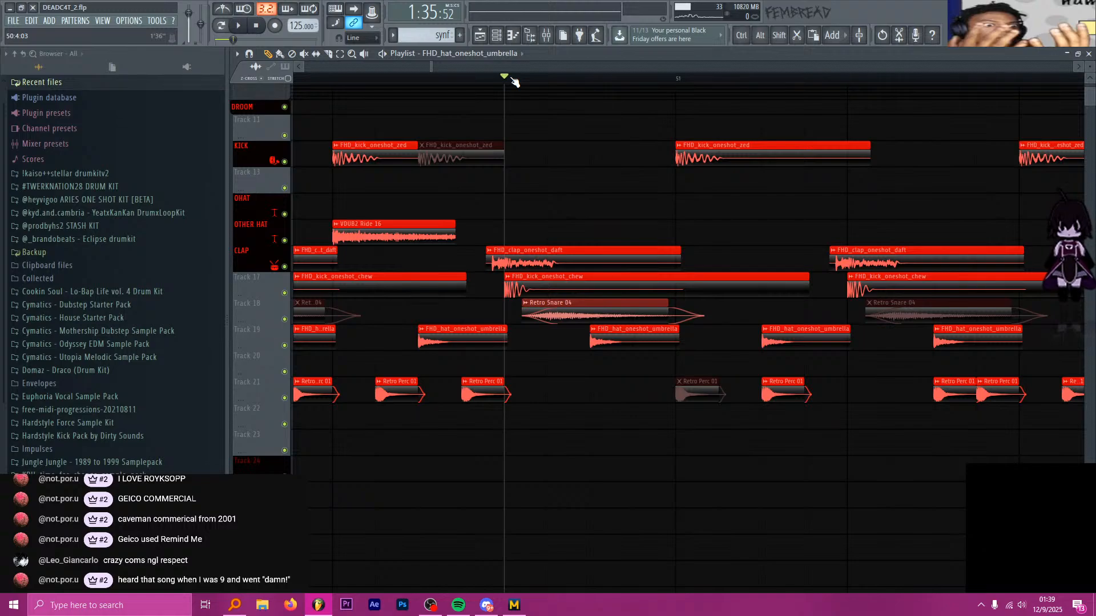
Locate bar 57, where the VDUB2 Ride 14 clips start on track 23, and briefly play the arrangement from there
scroll(428, 119, "down", 3, "ctrl")
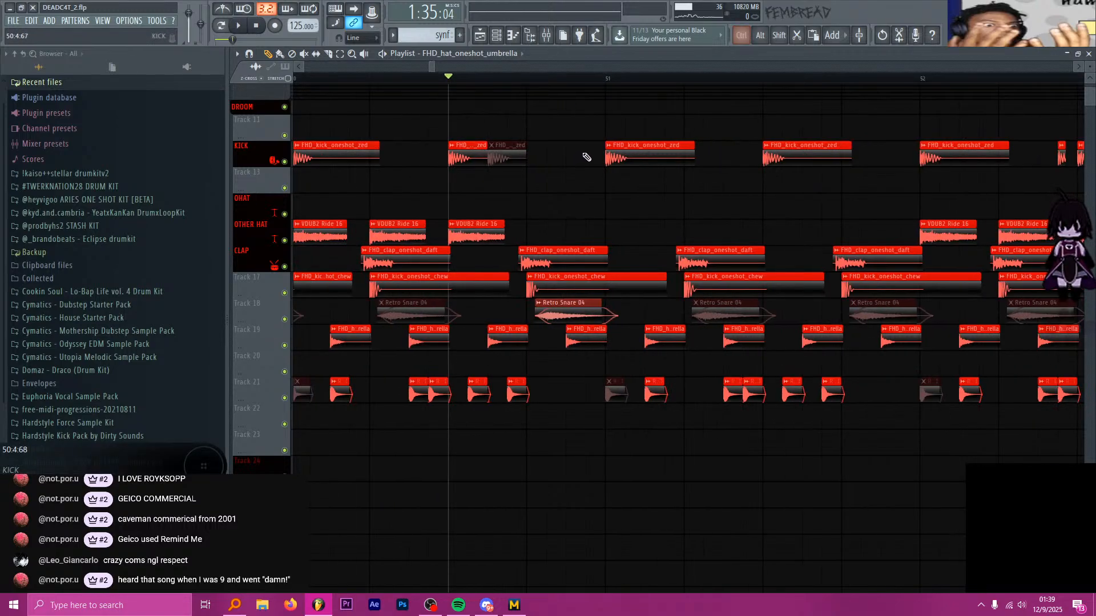
scroll(533, 155, "up", 1, "ctrl")
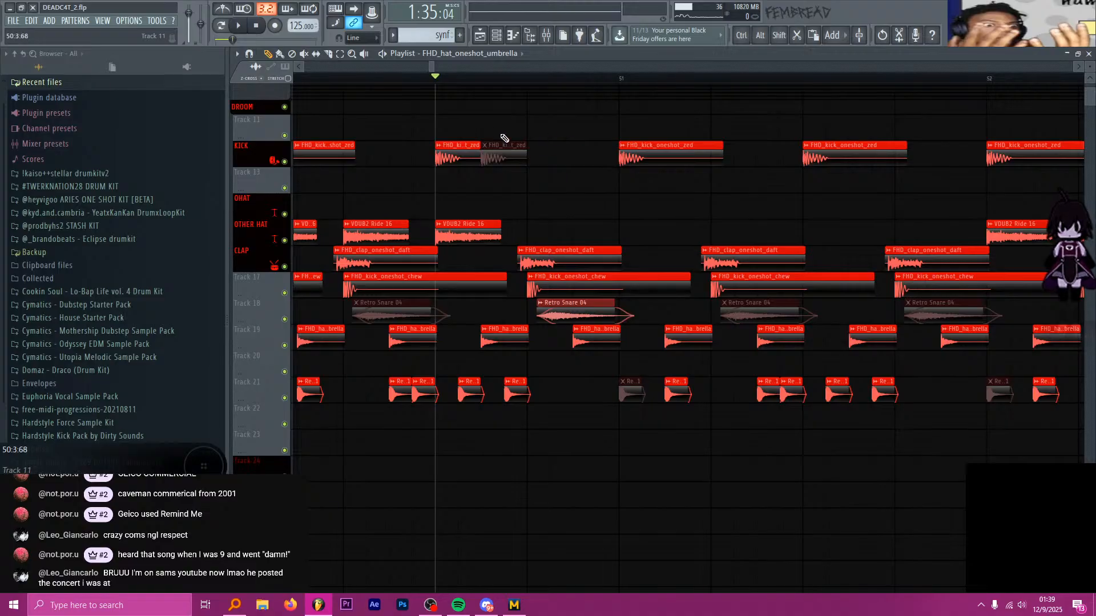
scroll(444, 127, "down", 4, "ctrl")
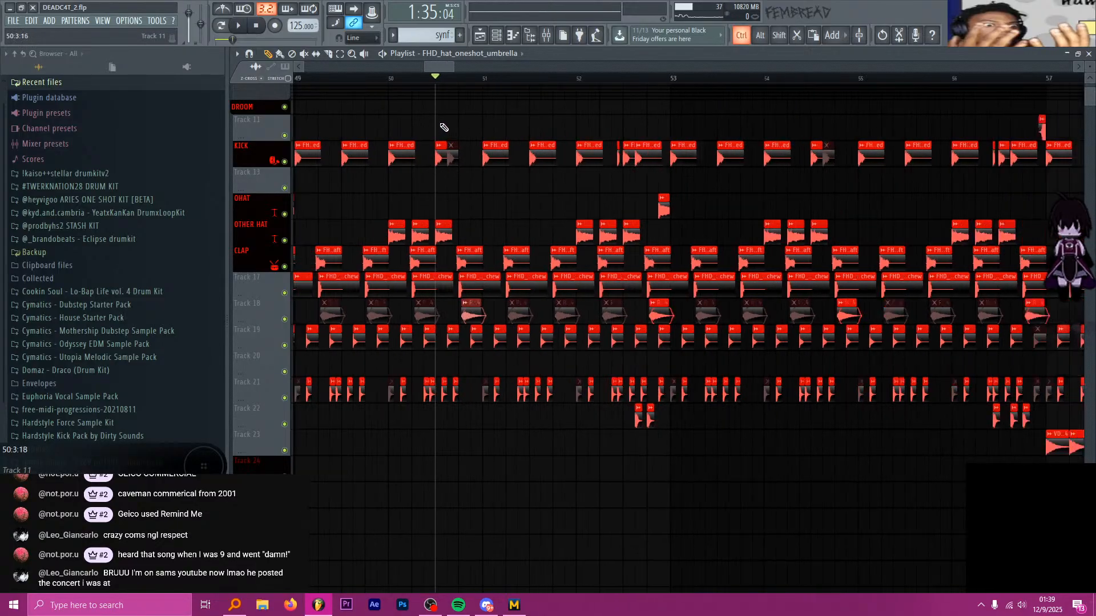
scroll(444, 127, "down", 8, "ctrl")
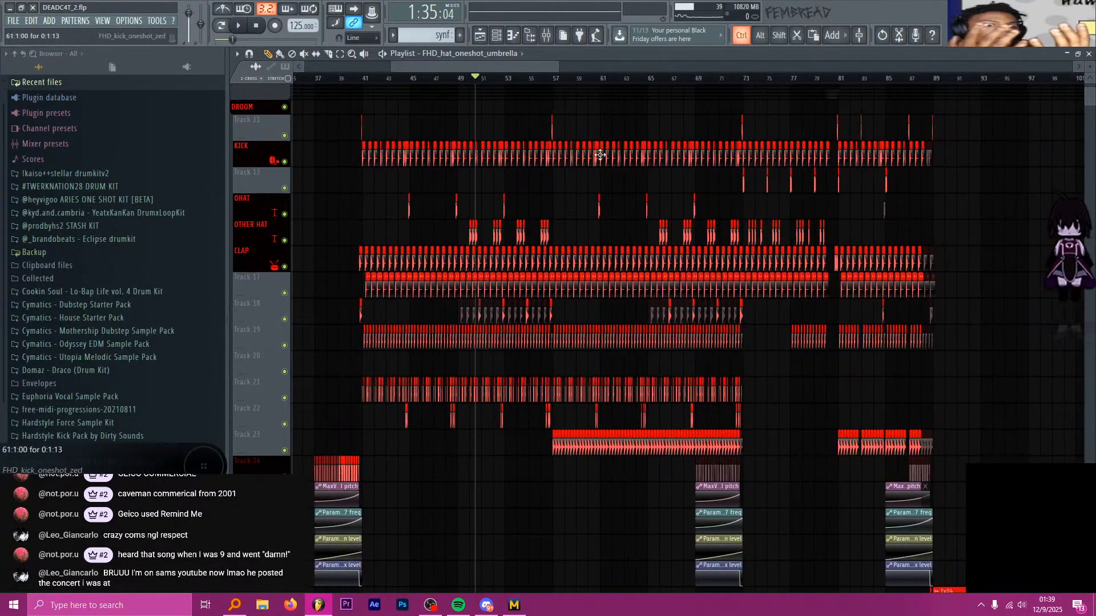
scroll(600, 155, "up", 12, "ctrl")
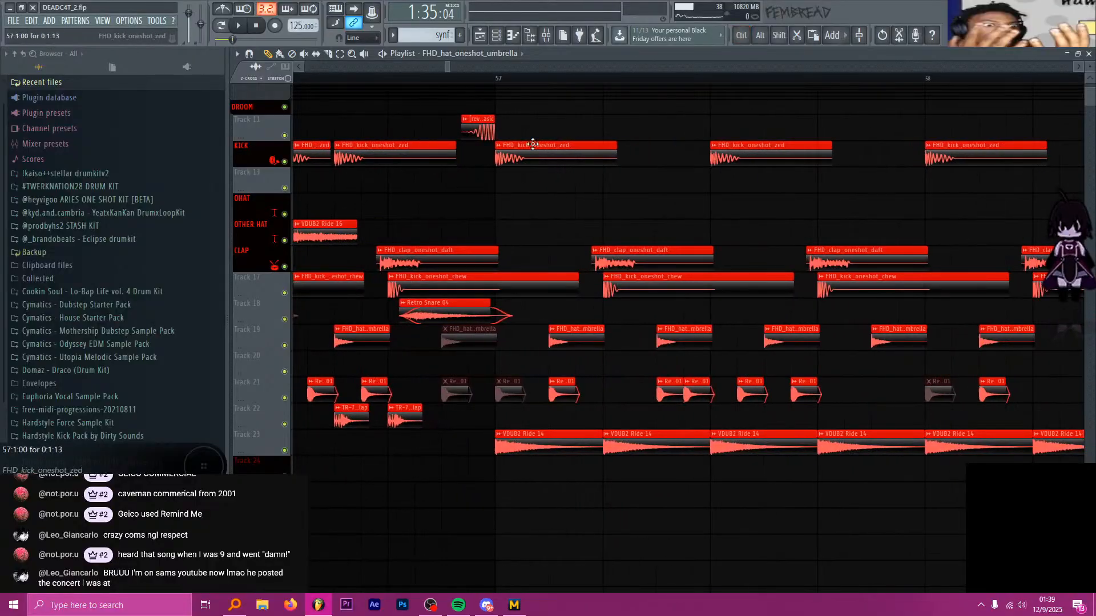
left_click(495, 78)
key("space")
scroll(403, 201, "down", 8, "ctrl")
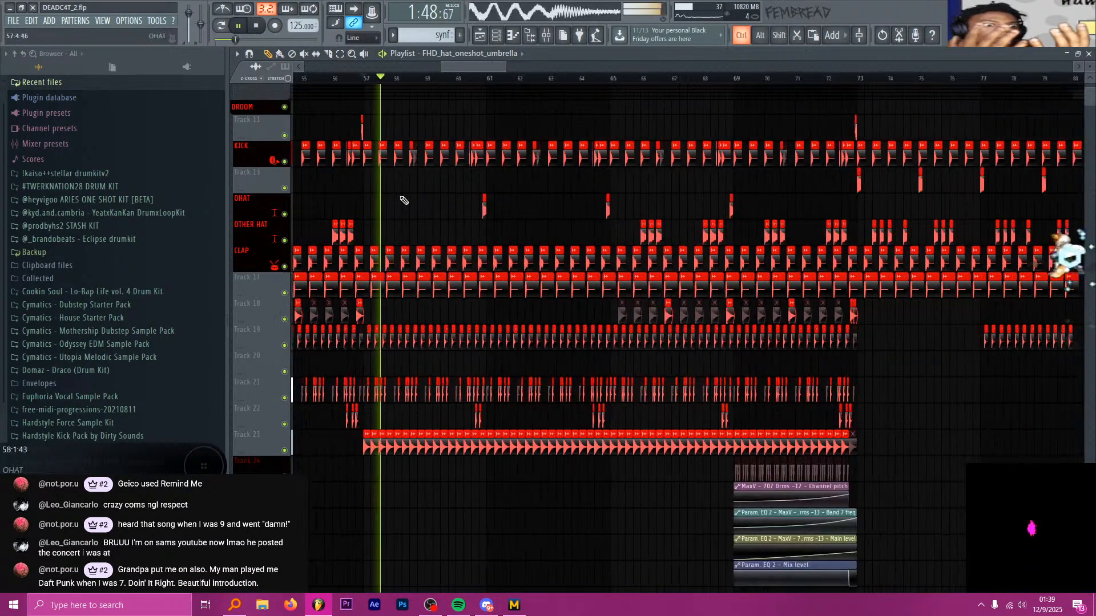
key("space")
Move the playhead to bar 73 and examine the kick, crash, ride and clap clips in that section
scroll(518, 197, "down", 4, "ctrl")
scroll(847, 221, "up", 3, "ctrl")
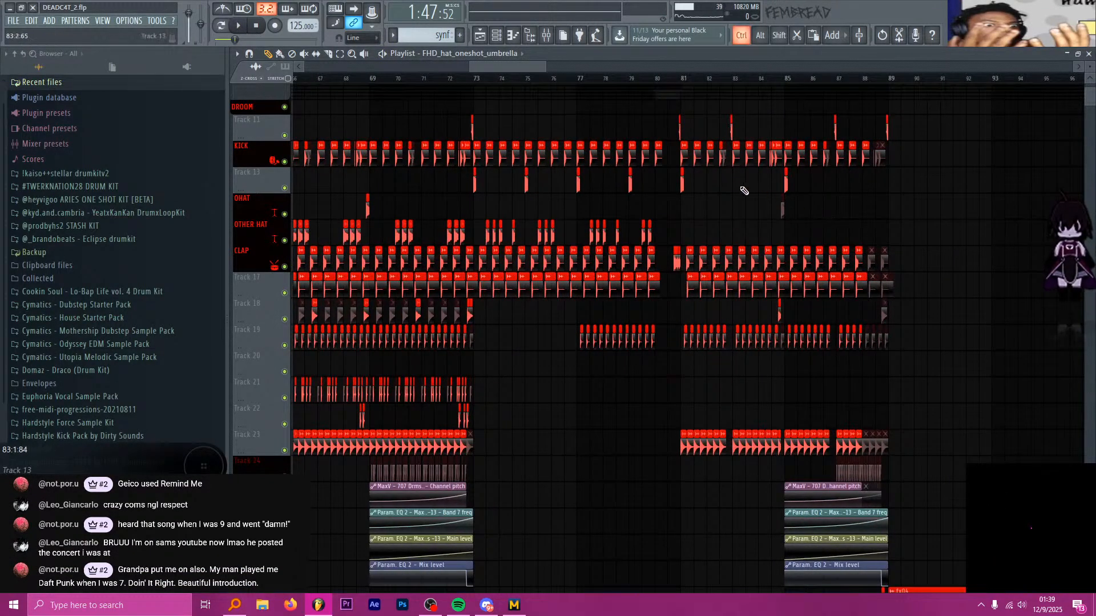
scroll(526, 126, "up", 2, "ctrl")
left_click(444, 79)
scroll(454, 109, "down", 4, "ctrl")
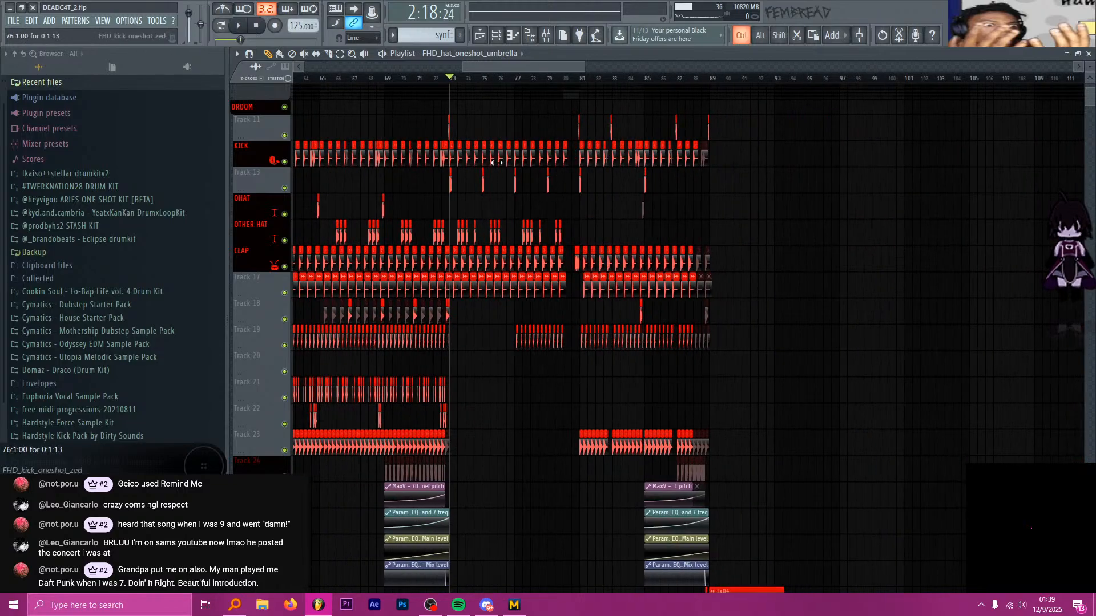
scroll(496, 162, "up", 4, "ctrl")
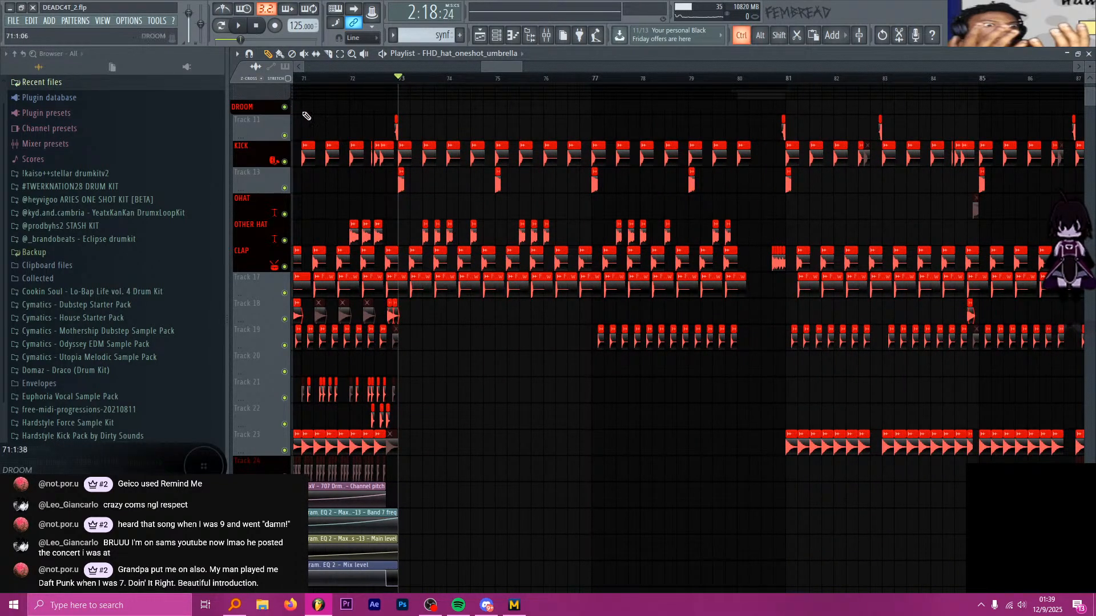
scroll(450, 180, "up", 4, "ctrl")
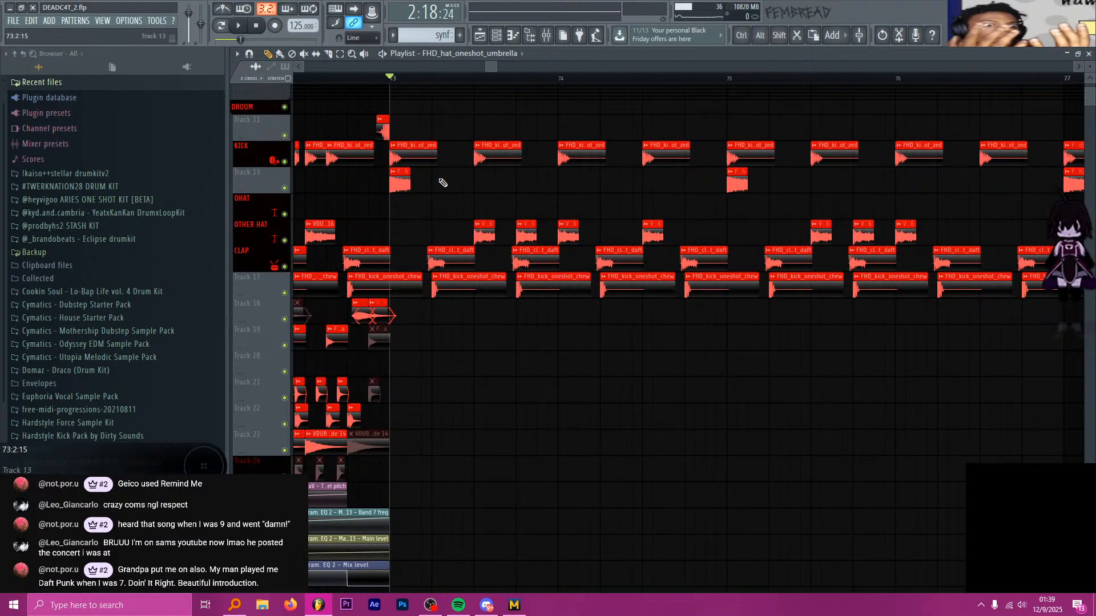
scroll(443, 222, "up", 6, "ctrl")
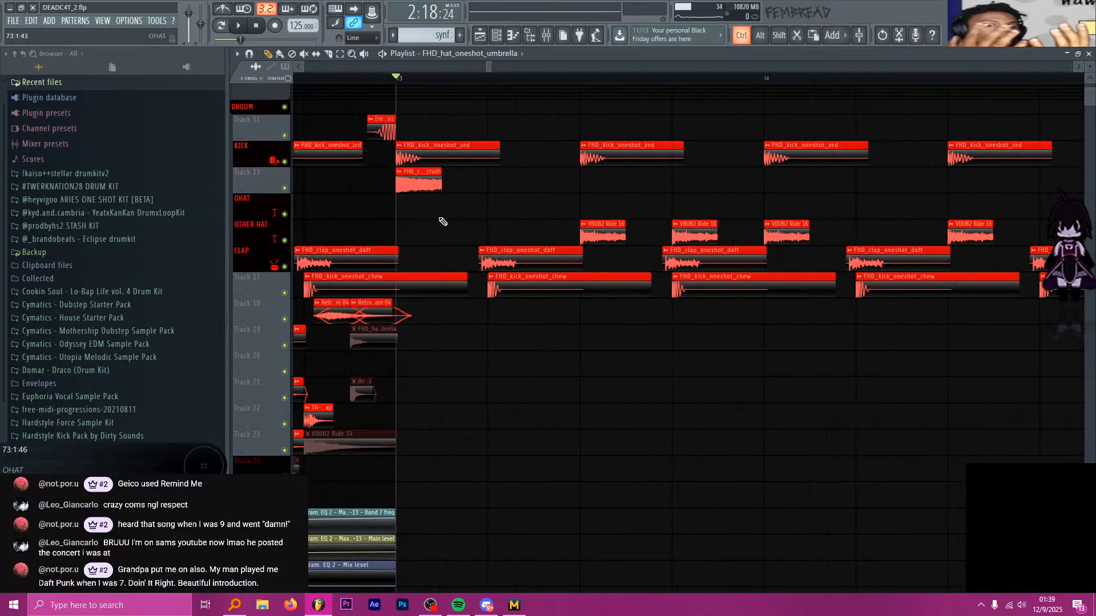
scroll(485, 259, "down", 8, "ctrl")
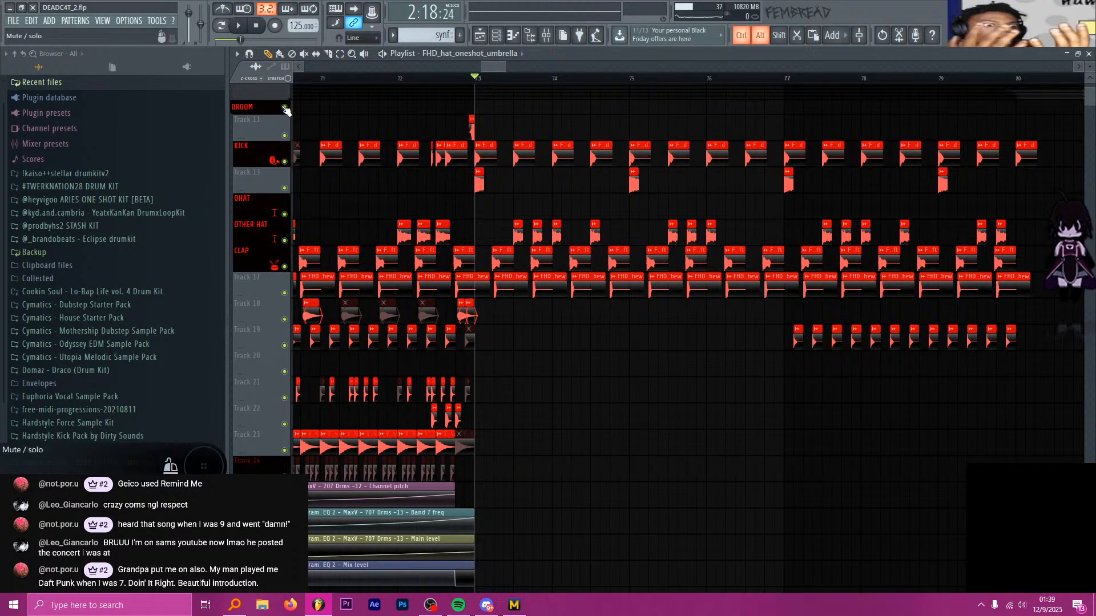
Check the tracks below the drums, play the section from bar 73, stop, and view the drum layers through bar 89
scroll(501, 293, "down", 5)
scroll(504, 319, "down", 4)
scroll(509, 342, "up", 3)
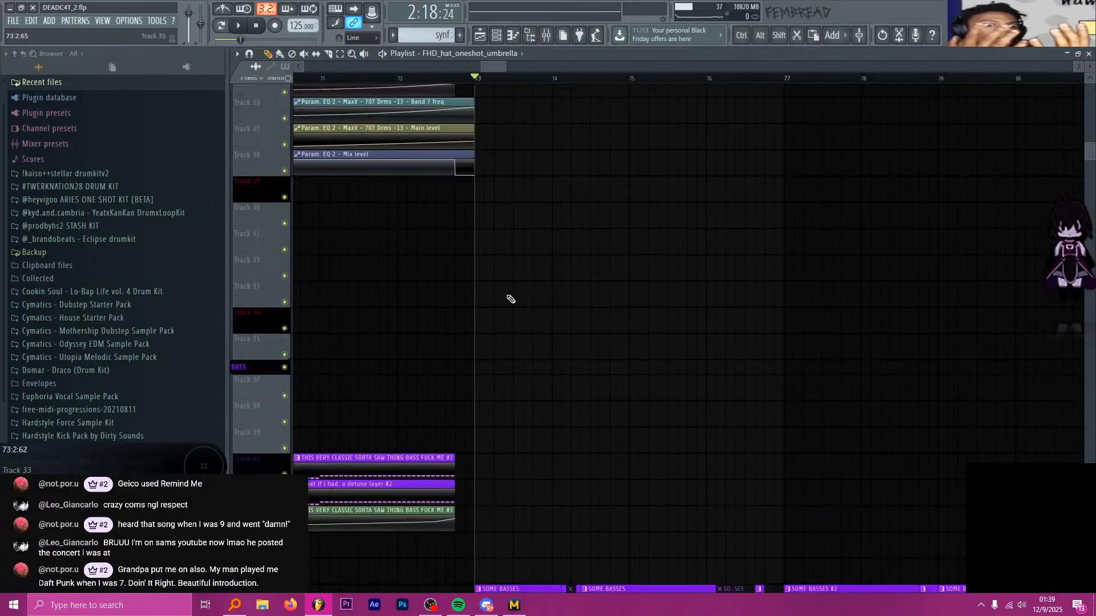
key("space")
scroll(565, 247, "up", 5)
scroll(571, 247, "down", 3, "ctrl")
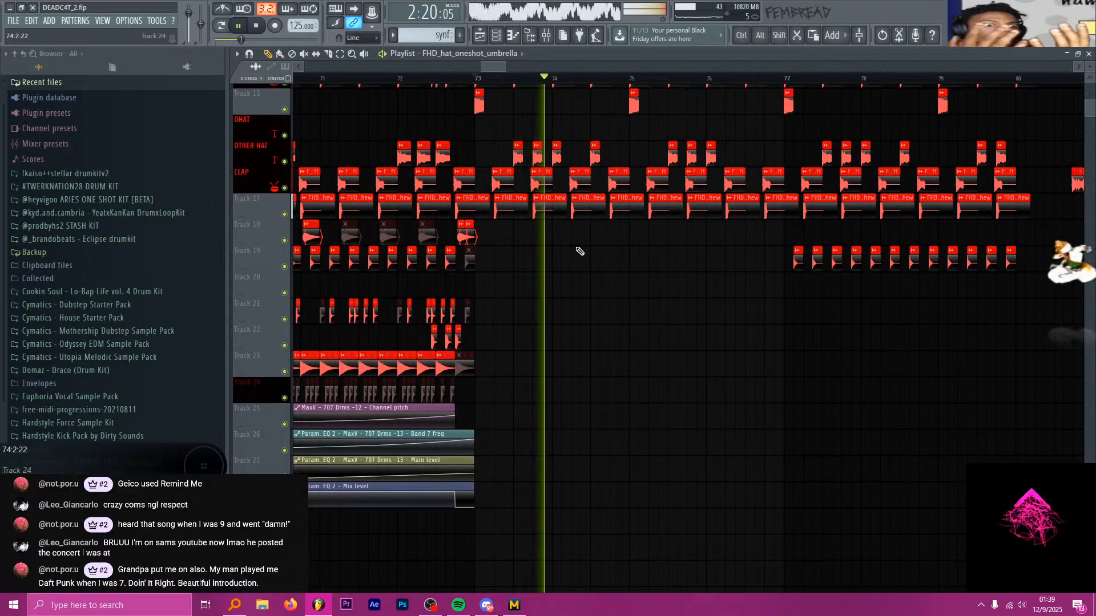
key("space")
scroll(574, 290, "right", 9)
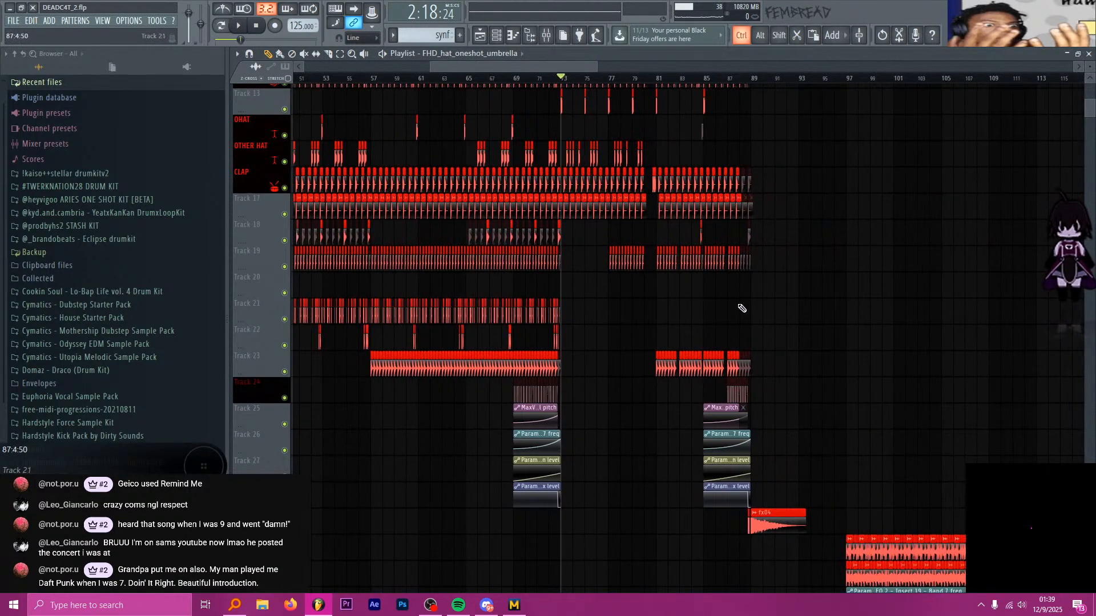
Examine the drum, automation and REESE #2 clips on the tracks through bar 121
scroll(588, 288, "up", 2, "ctrl")
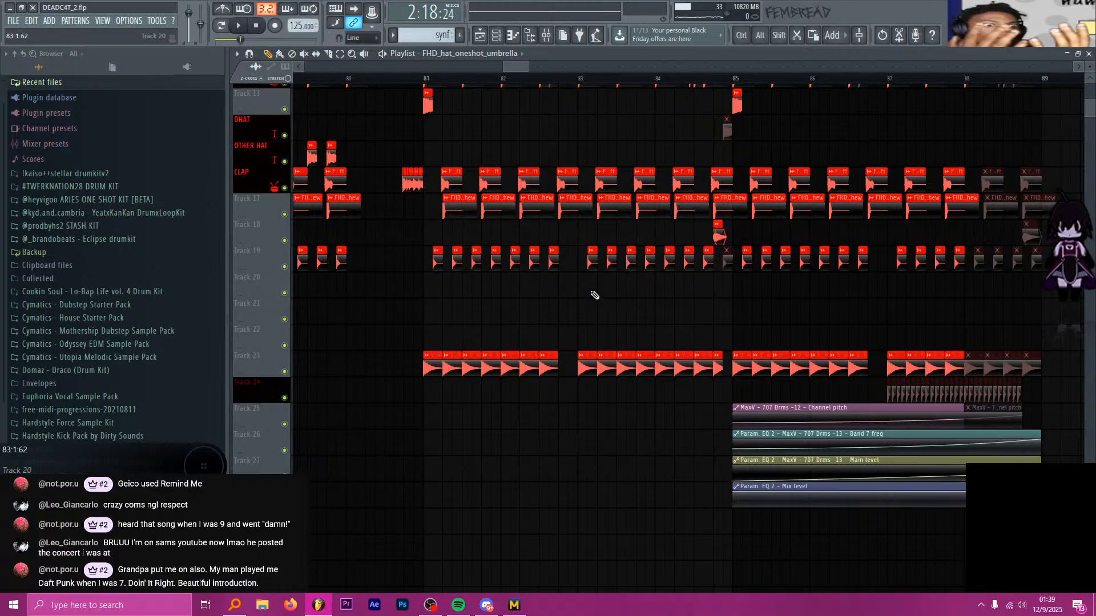
scroll(468, 329, "down", 3, "ctrl")
scroll(468, 329, "down", 4, "ctrl")
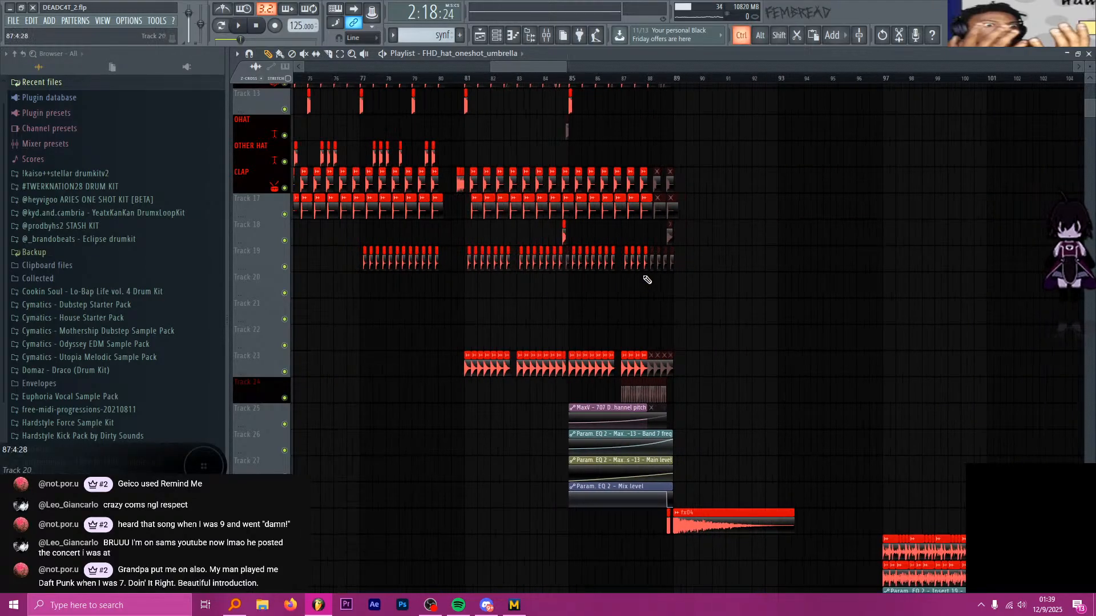
scroll(628, 297, "down", 5)
scroll(668, 358, "up", 2, "ctrl")
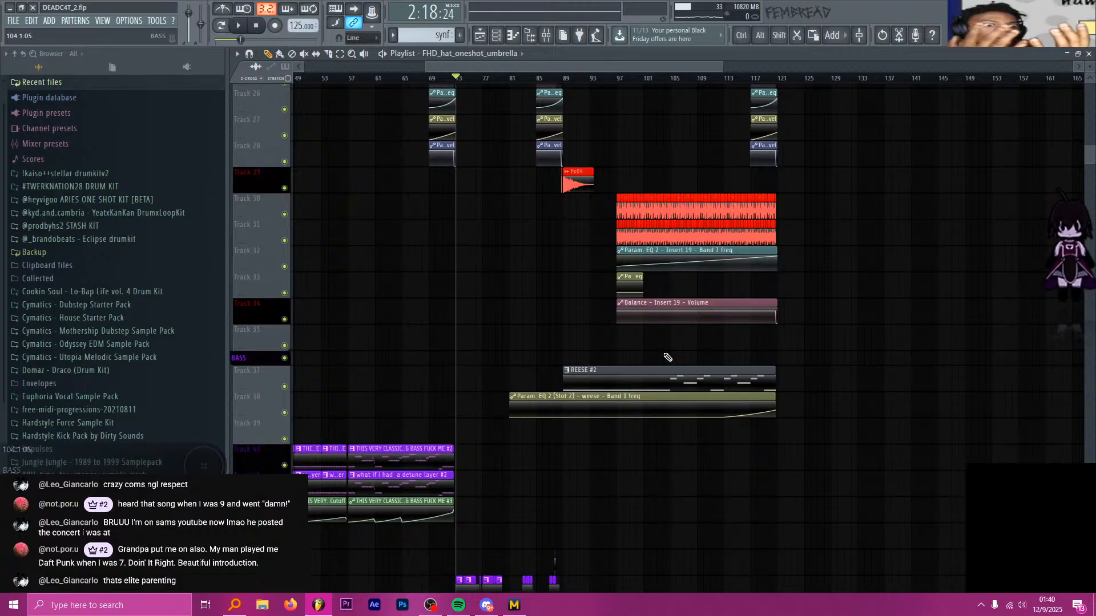
scroll(828, 266, "down", 1)
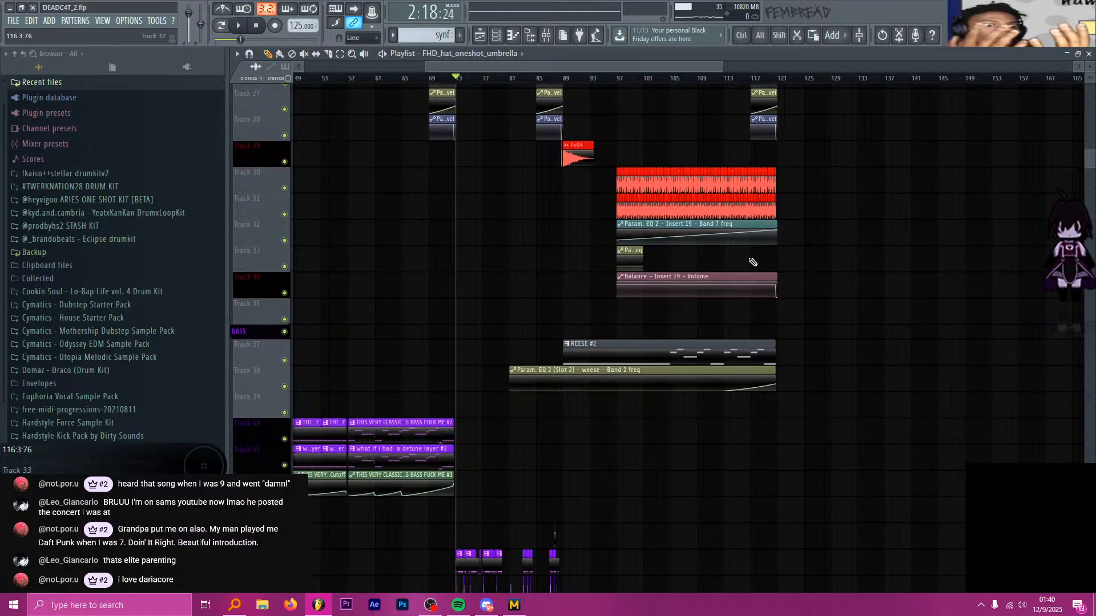
scroll(723, 326, "up", 5)
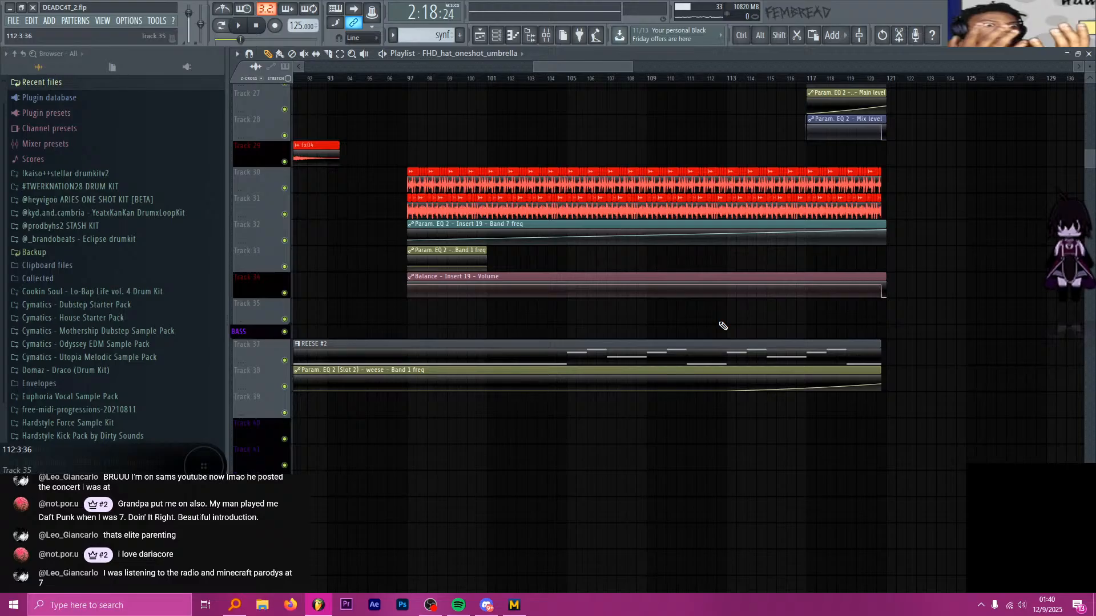
scroll(567, 122, "up", 18)
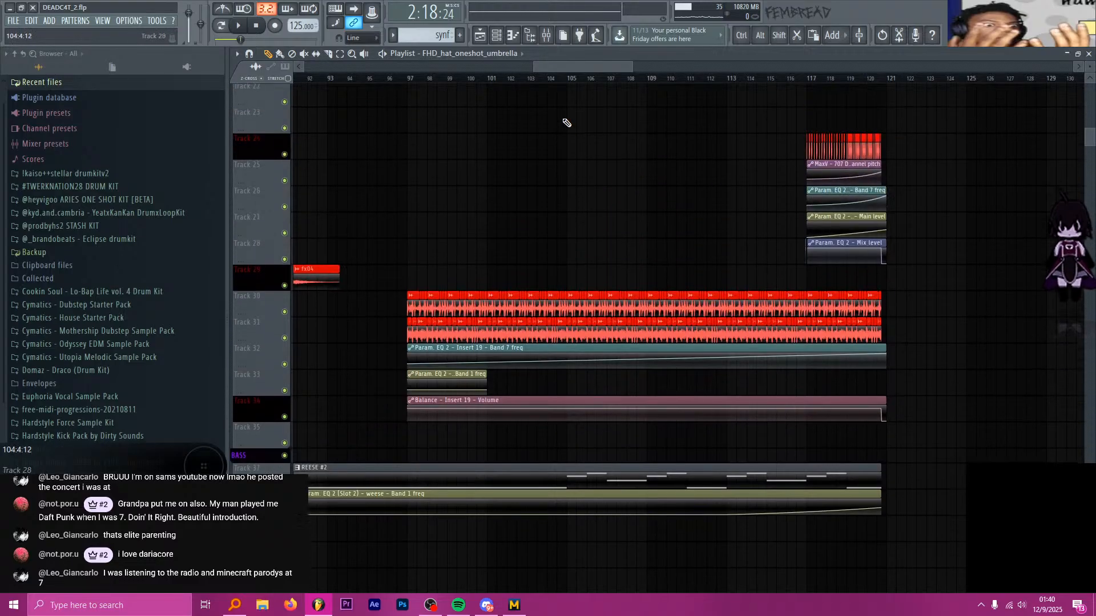
scroll(474, 215, "down", 16)
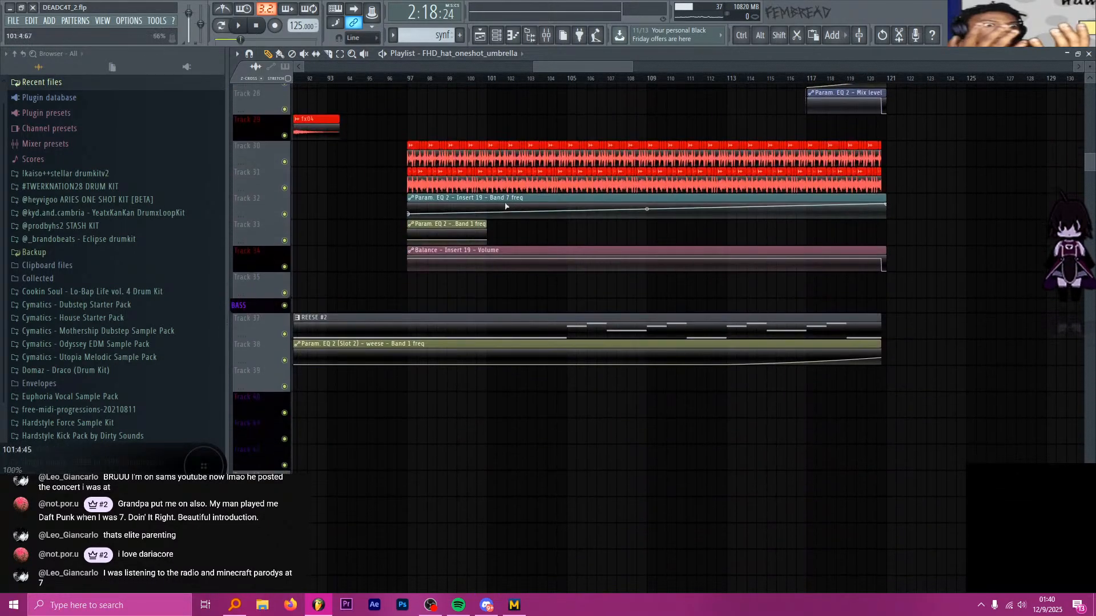
Place the playhead at bar 97 and examine the SAWER, delaypatcher and synf clips on the synth tracks
left_click(408, 79)
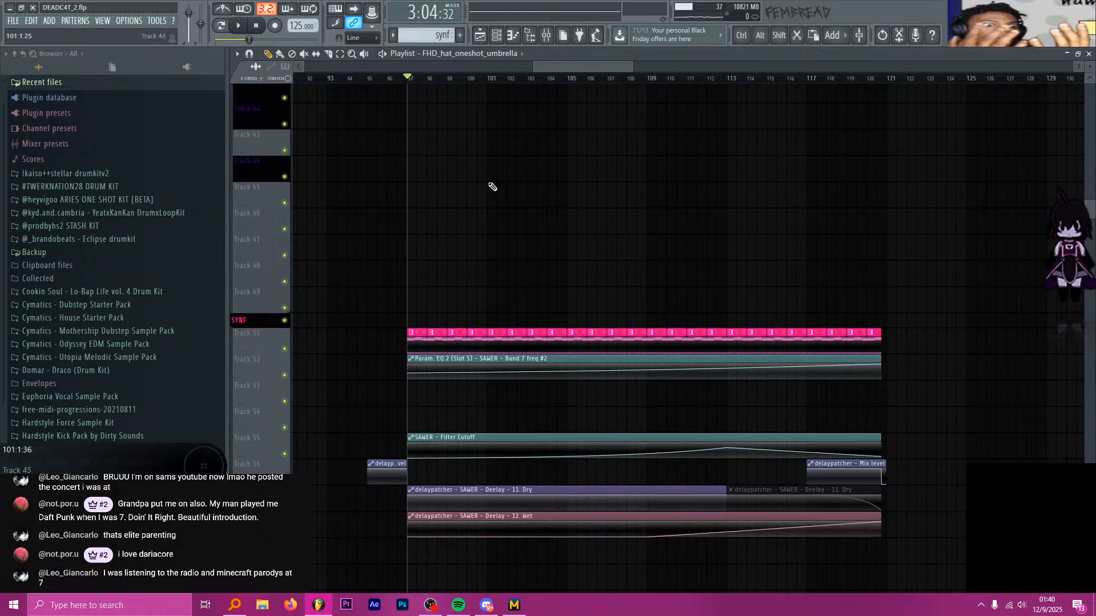
scroll(491, 183, "down", 7)
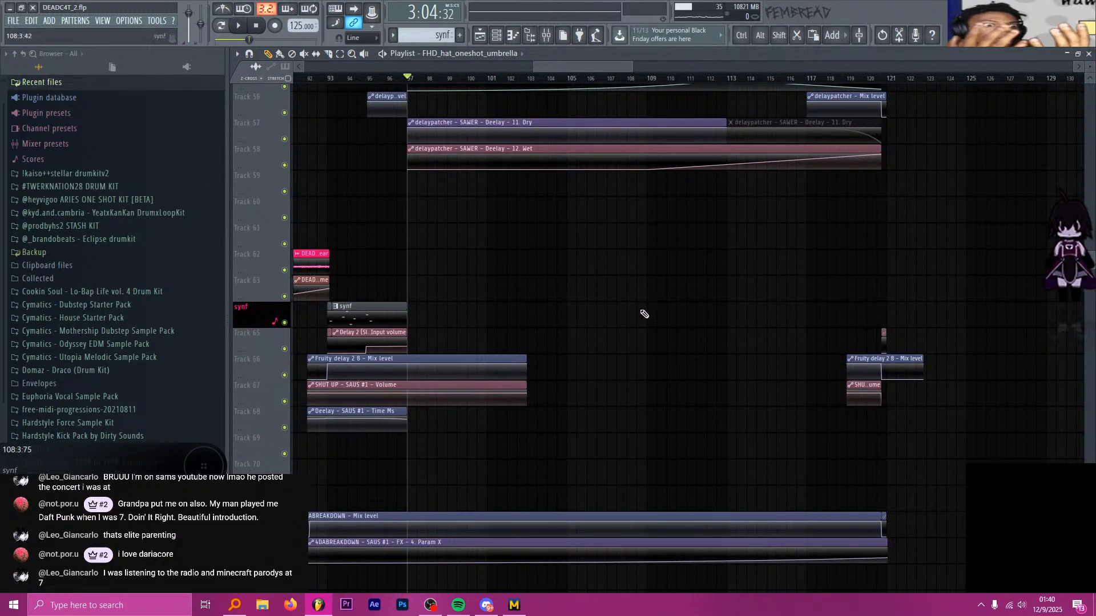
scroll(519, 260, "down", 3)
scroll(521, 212, "up", 4)
Set the playhead at bar 89, where the DEAD_synthHitDelaySmear clip starts, try bar 93, and bring it back to beat 3 of bar 88
left_click(463, 78)
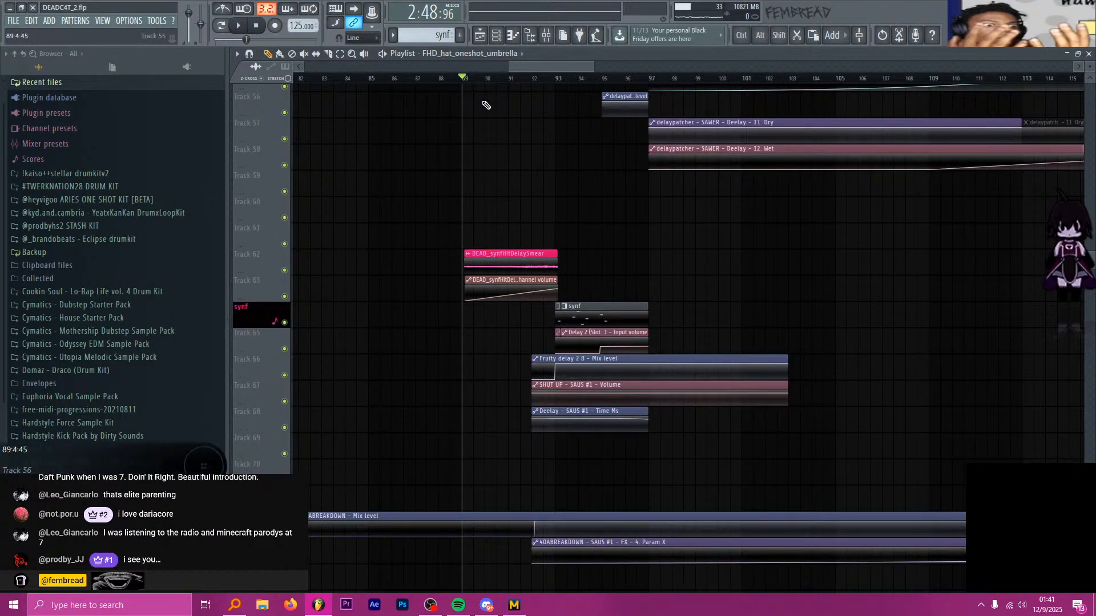
left_click(557, 81)
left_click_drag(557, 80, 451, 76)
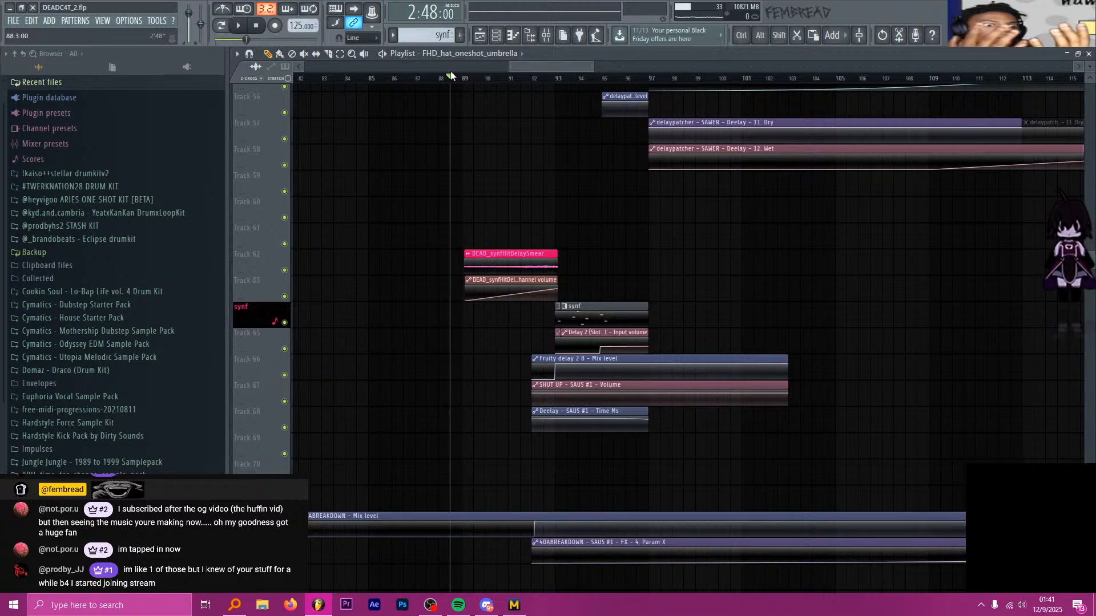
Check the synth clips between bars 73 and 121 and return the playhead to bar 73
scroll(754, 172, "up", 5)
scroll(735, 188, "down", 4)
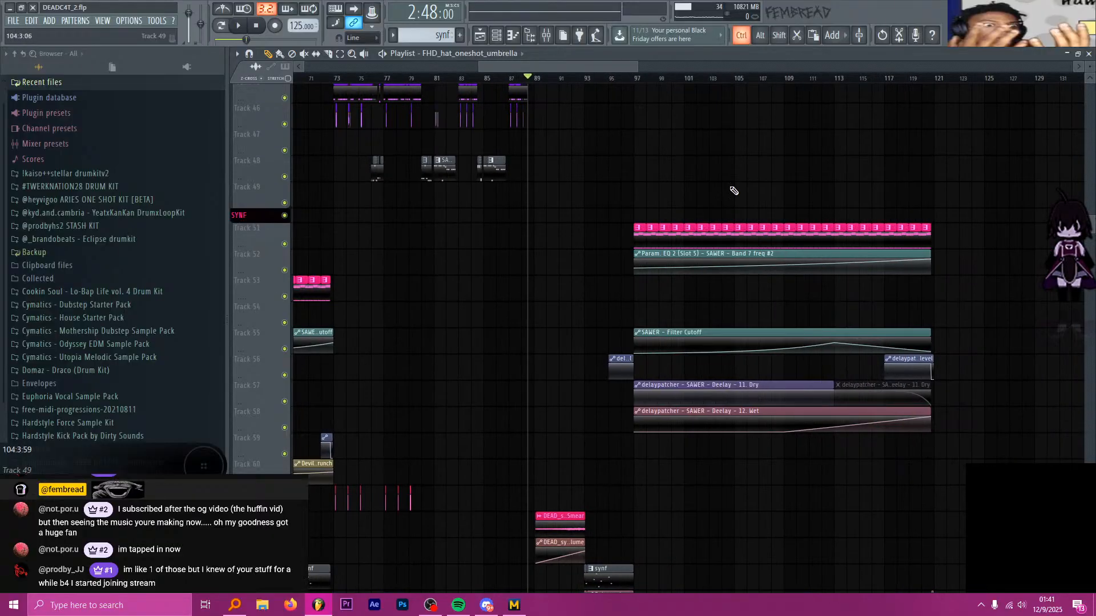
scroll(734, 187, "up", 3)
key("alt+Tab")
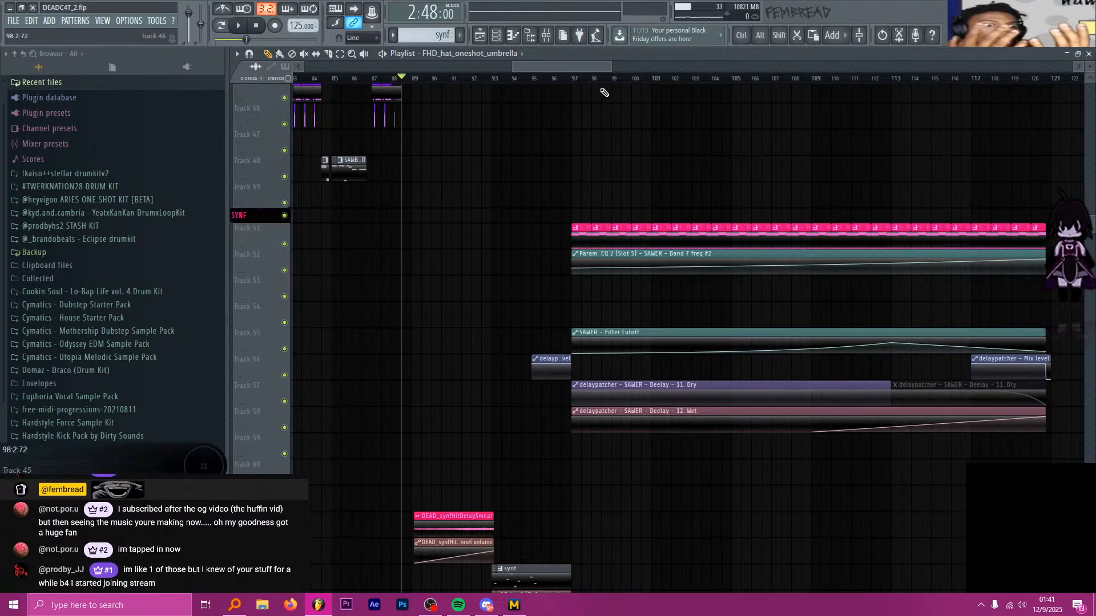
scroll(639, 132, "down", 5)
scroll(571, 111, "up", 4)
left_click(394, 80)
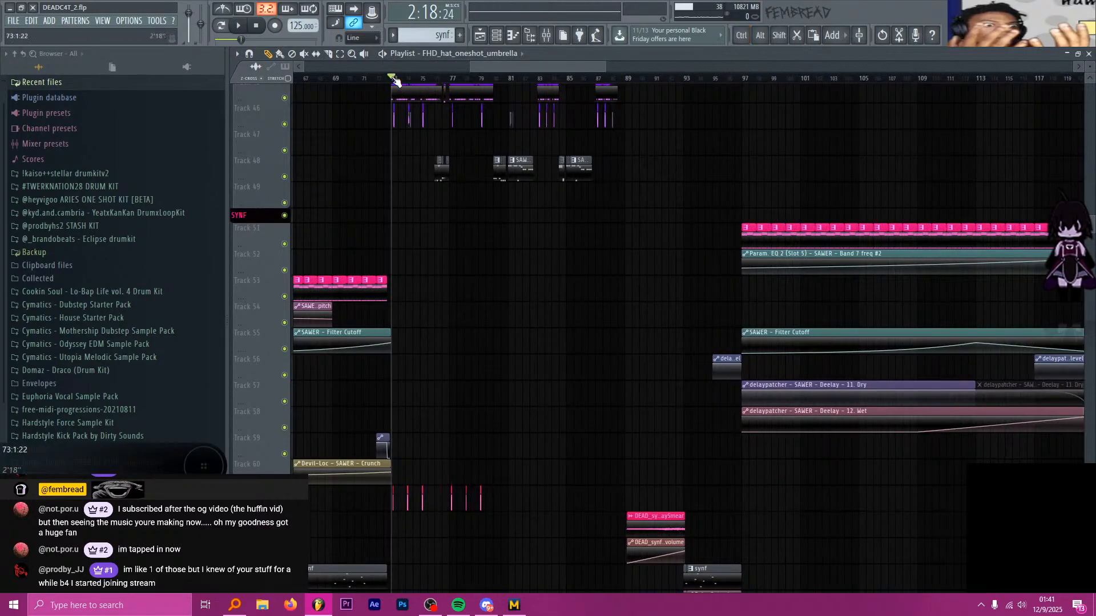
Examine the drum, bass and synth tracks from bar 73 to bar 121, comparing the bass section with the SAWER section
scroll(394, 79, "up", 2)
scroll(397, 177, "up", 5)
scroll(400, 175, "up", 7)
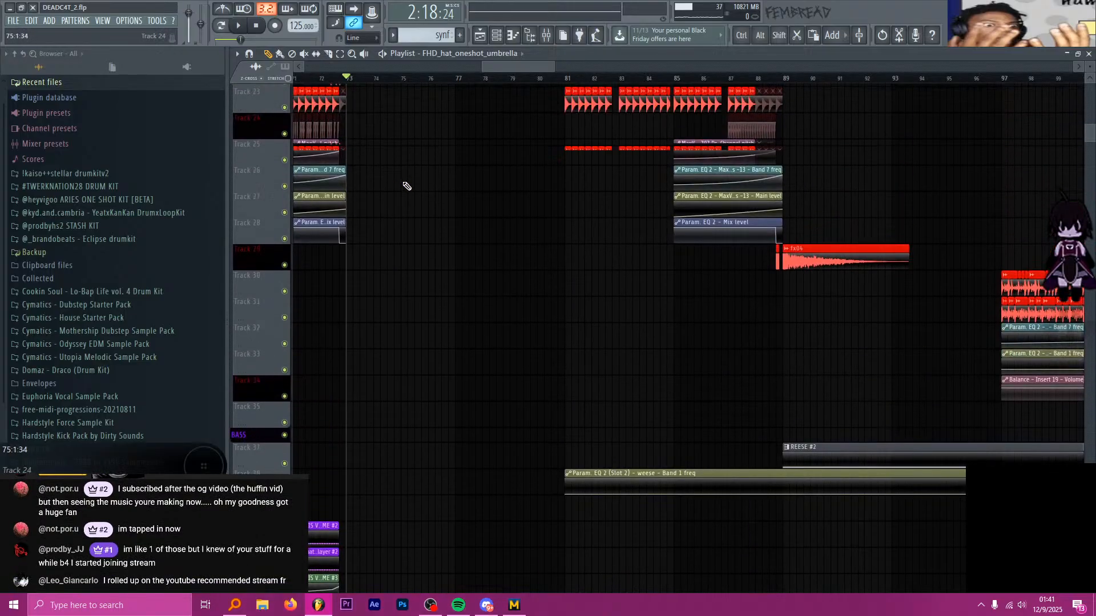
scroll(489, 252, "down", 10)
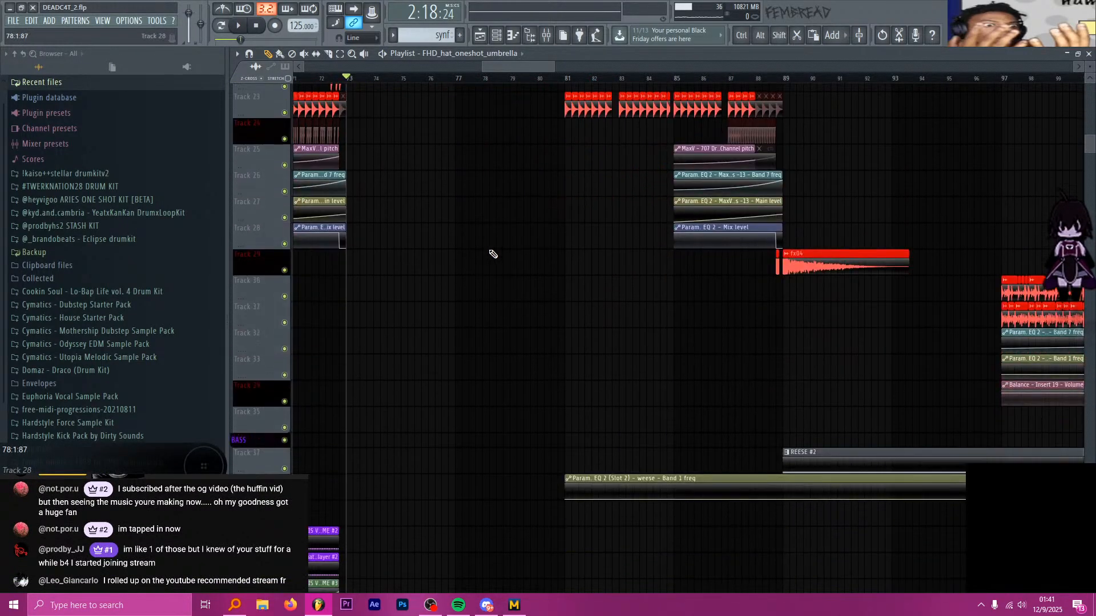
scroll(608, 233, "down", 3)
scroll(608, 233, "up", 4)
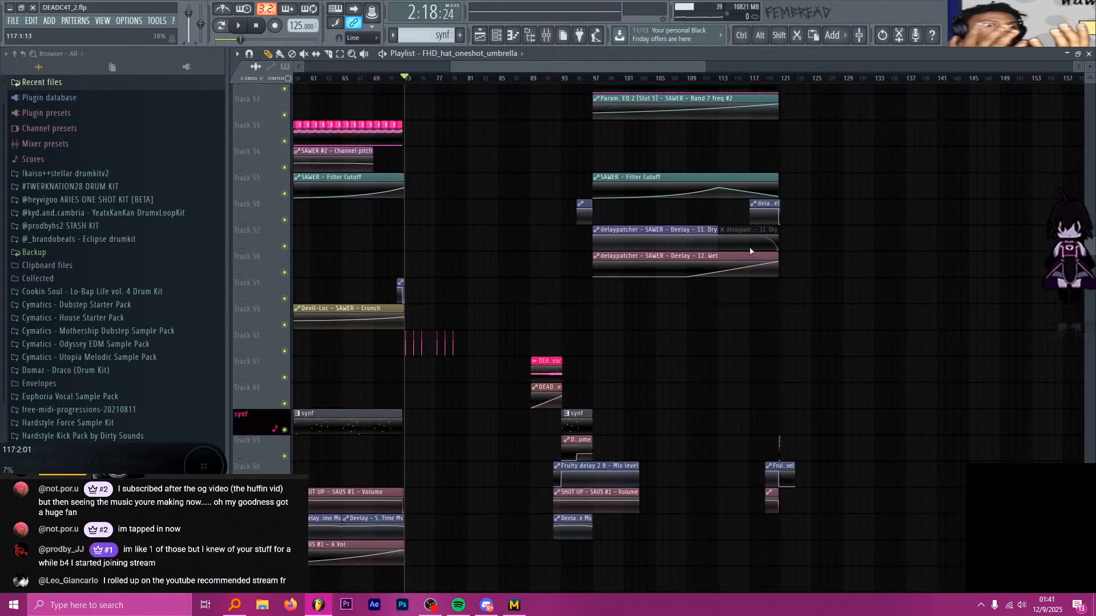
scroll(811, 285, "down", 4)
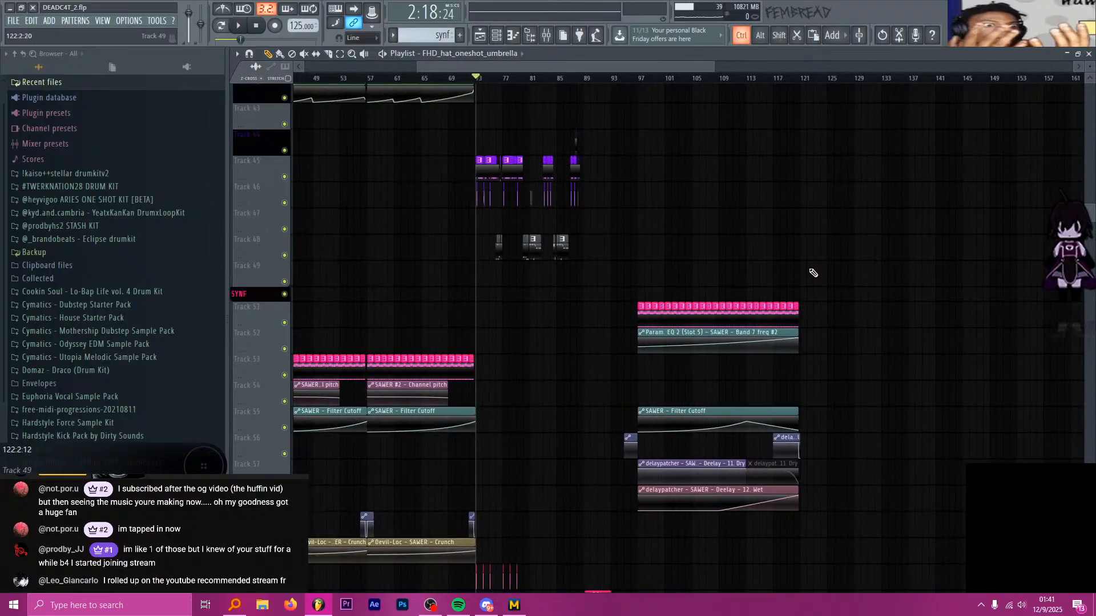
key("alt+Tab")
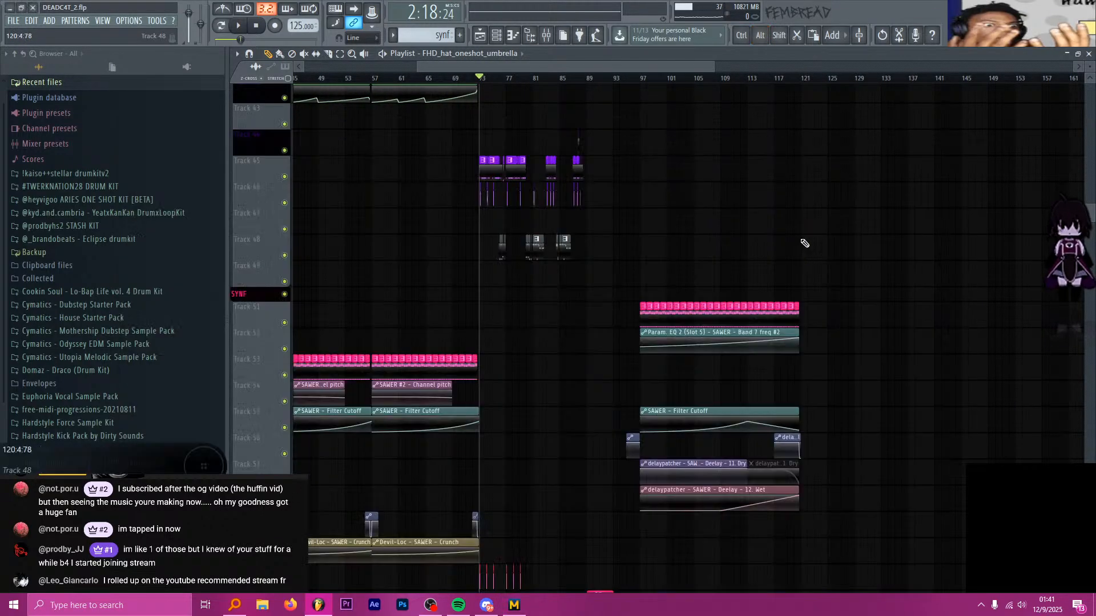
Place the playhead at bar 121, the end of the SAWER section, and compare that point with the earlier sections of the arrangement
scroll(797, 223, "up", 4)
left_click(808, 77)
scroll(853, 193, "up", 2)
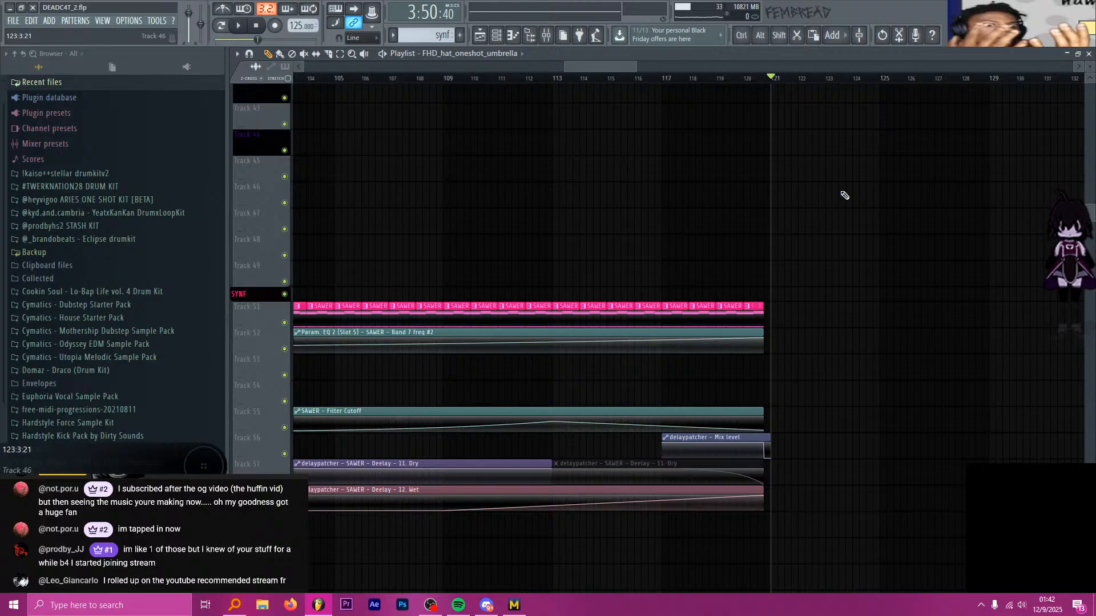
scroll(815, 227, "down", 5, "ctrl")
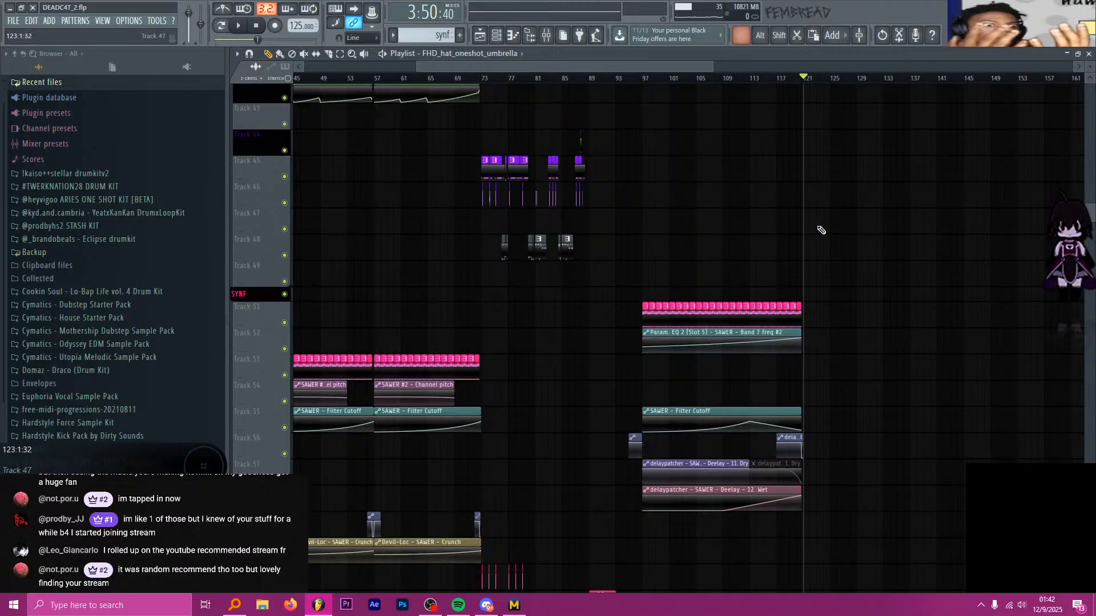
scroll(820, 229, "down", 2, "ctrl")
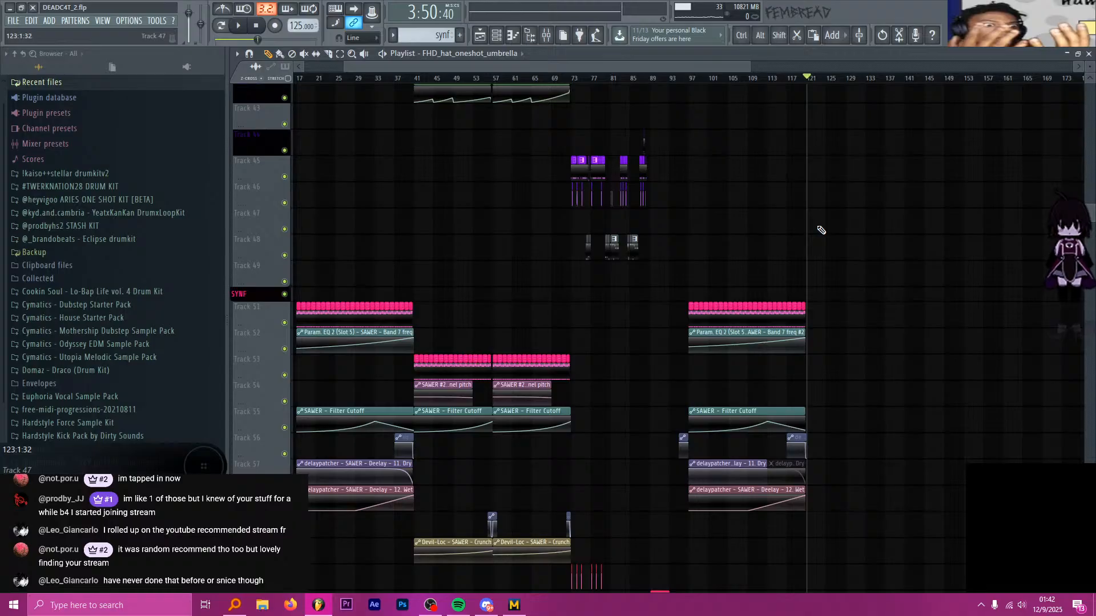
scroll(819, 230, "up", 4, "ctrl")
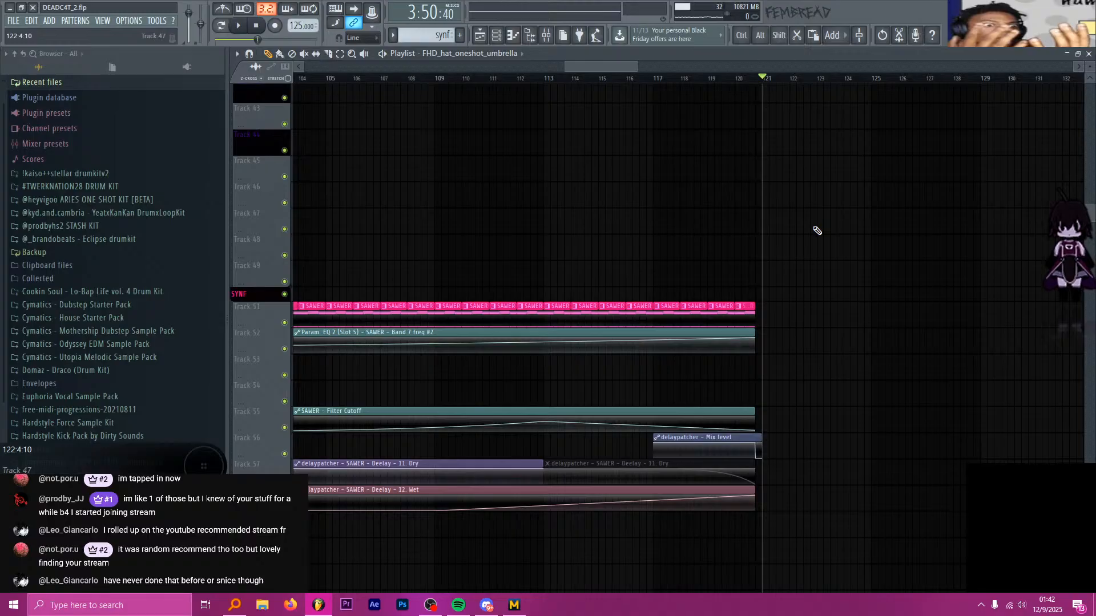
scroll(817, 231, "down", 3, "ctrl")
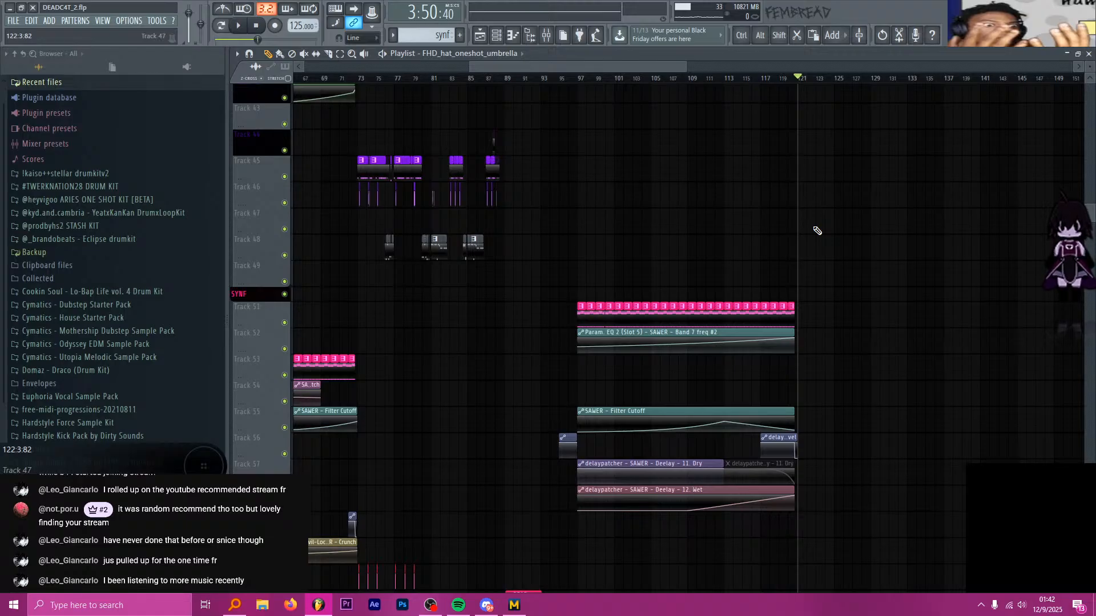
scroll(790, 202, "up", 1)
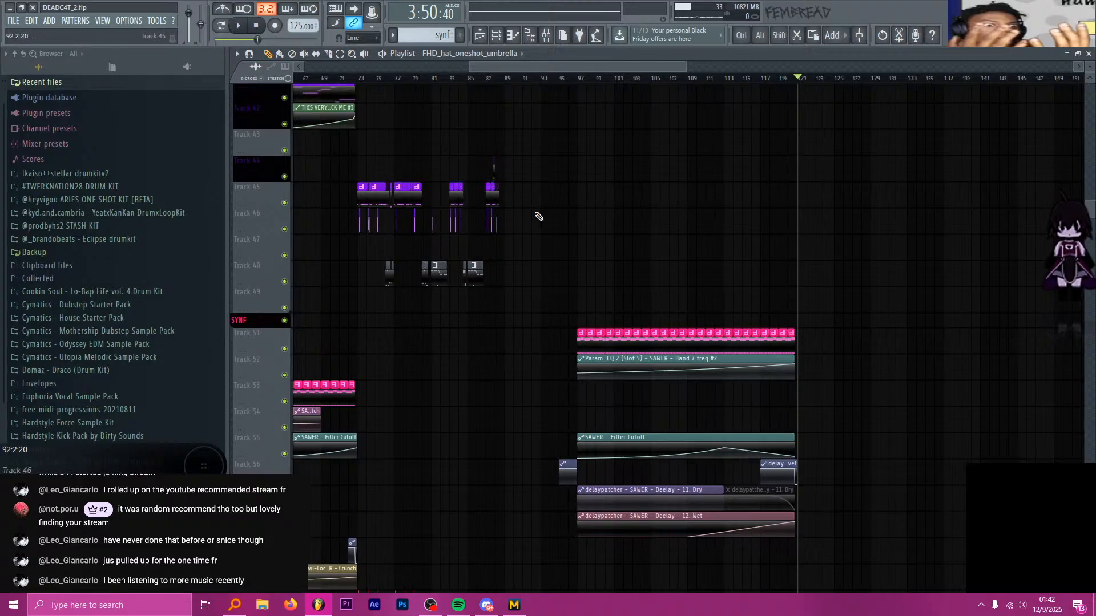
Pick the first SOME BASSES clip at bar 73 on track 45 and place a copy at bar 121 on the same track
scroll(441, 204, "up", 8, "ctrl")
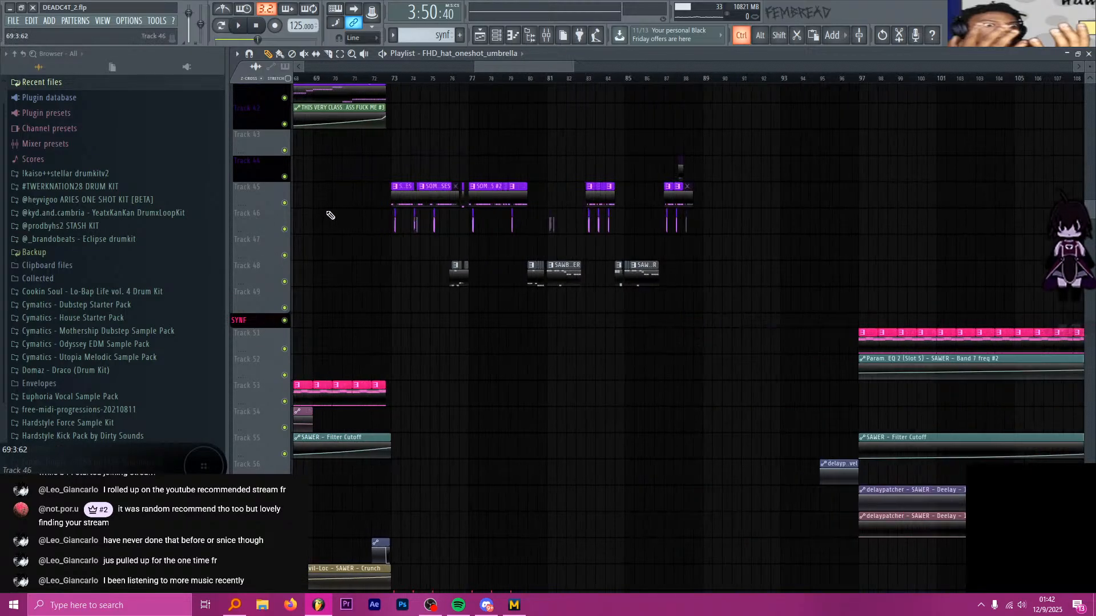
left_click(441, 204)
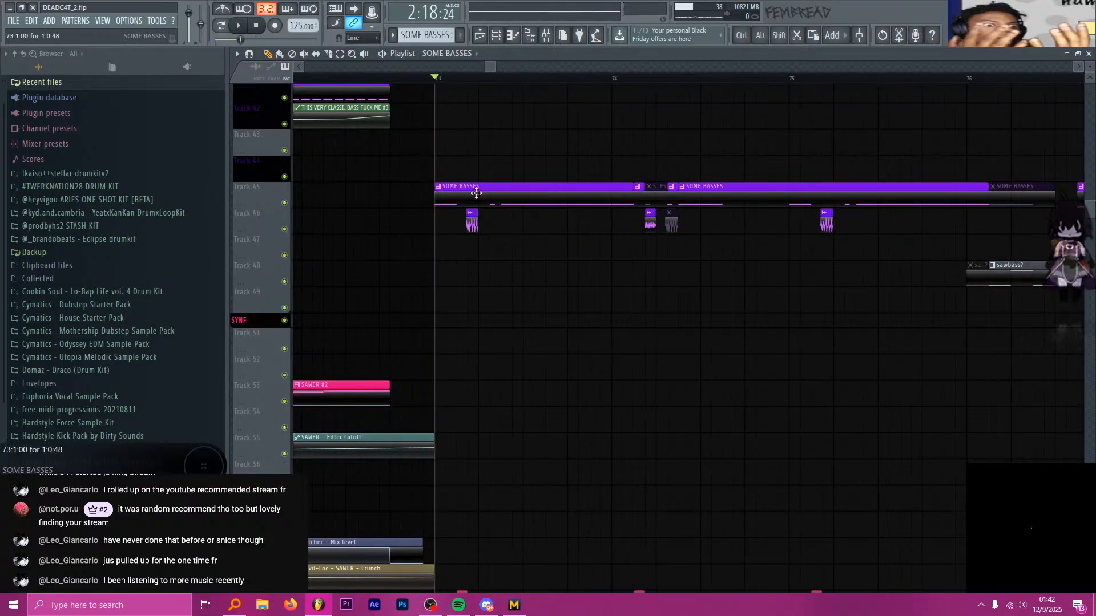
scroll(476, 193, "down", 8, "ctrl")
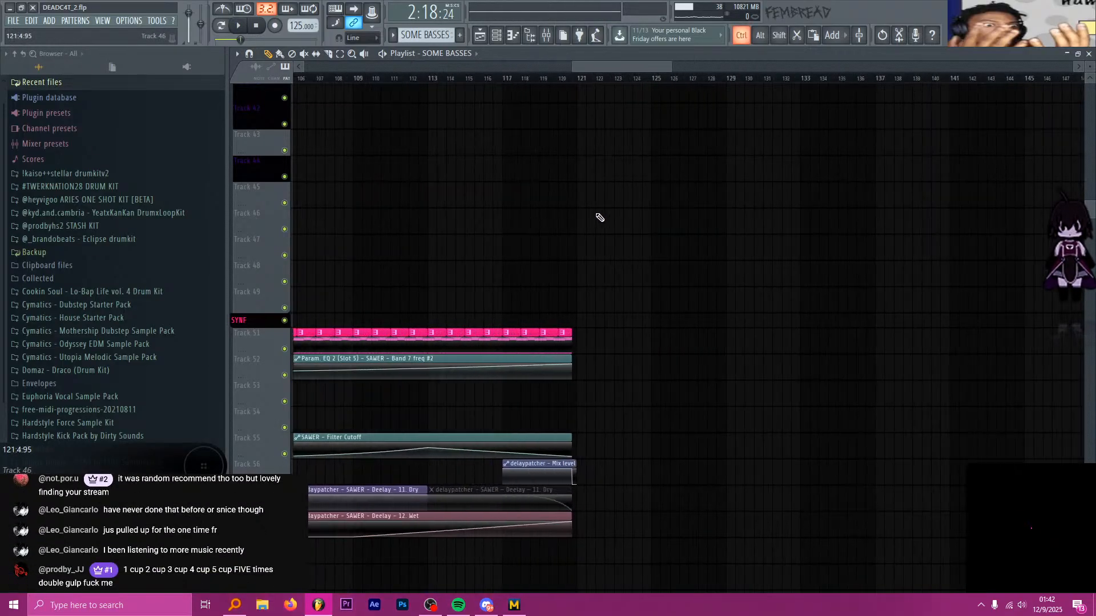
scroll(588, 209, "up", 2, "ctrl")
scroll(596, 203, "down", 5, "ctrl")
scroll(597, 203, "up", 2, "ctrl")
scroll(595, 204, "up", 1)
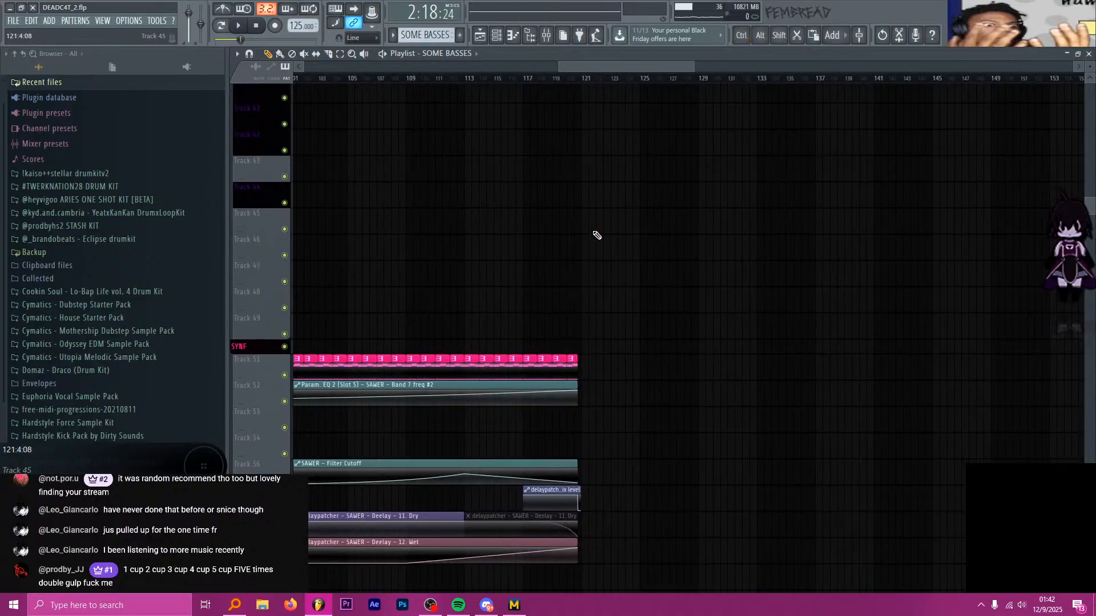
scroll(593, 231, "down", 3, "ctrl")
scroll(593, 231, "up", 2, "ctrl")
left_click(588, 230)
scroll(590, 226, "up", 4, "ctrl")
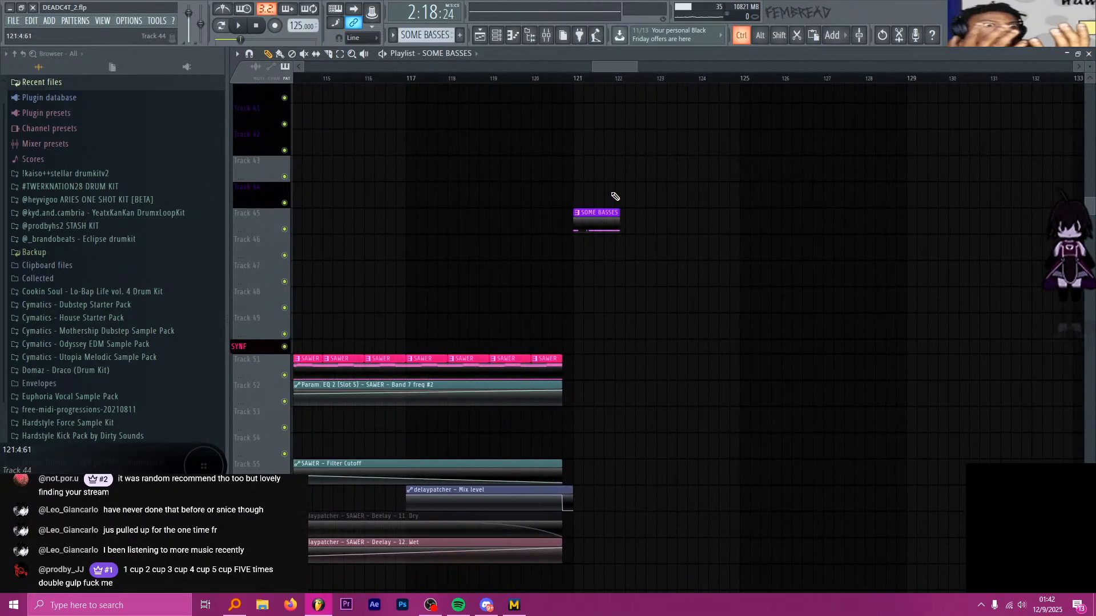
Move the playhead to the start of the new SOME BASSES clip at bar 121
scroll(615, 196, "up", 2, "ctrl")
left_click(488, 78)
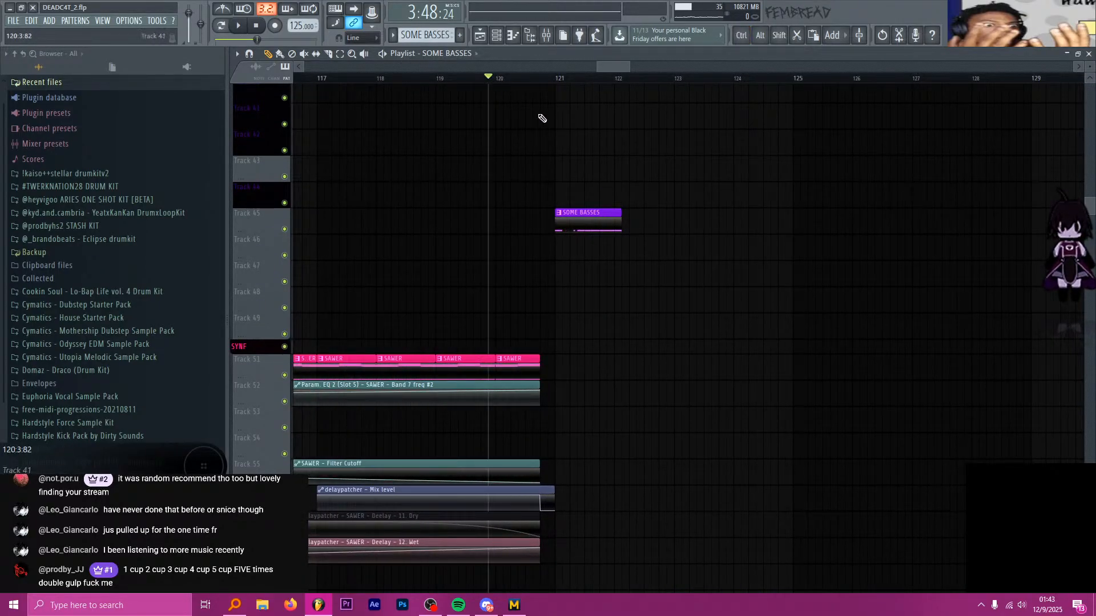
scroll(525, 194, "up", 3, "ctrl")
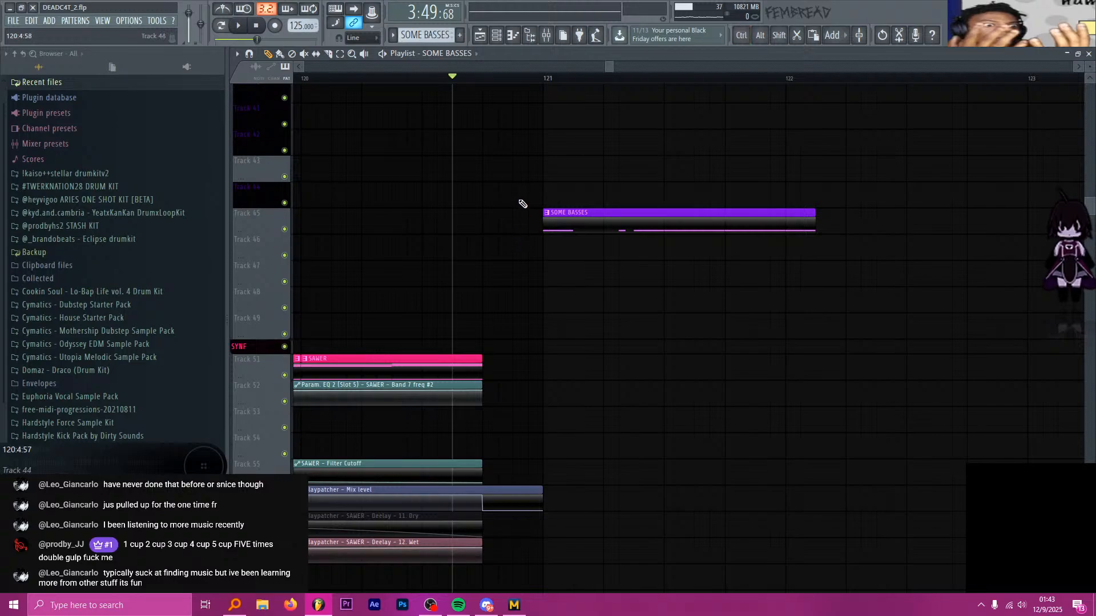
left_click(511, 80)
scroll(599, 223, "up", 2, "ctrl")
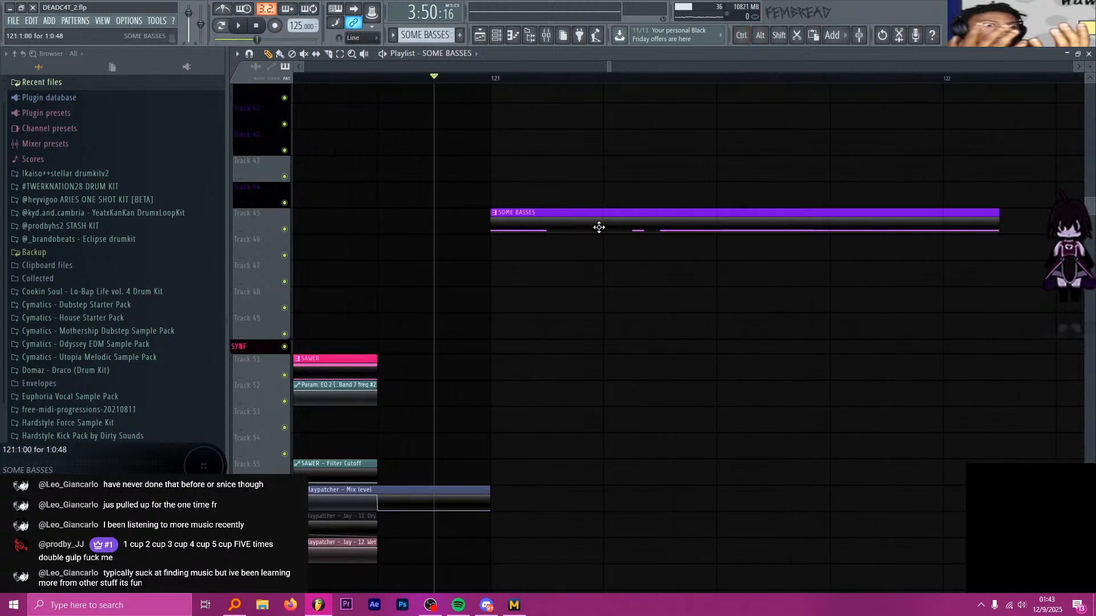
left_click(489, 80)
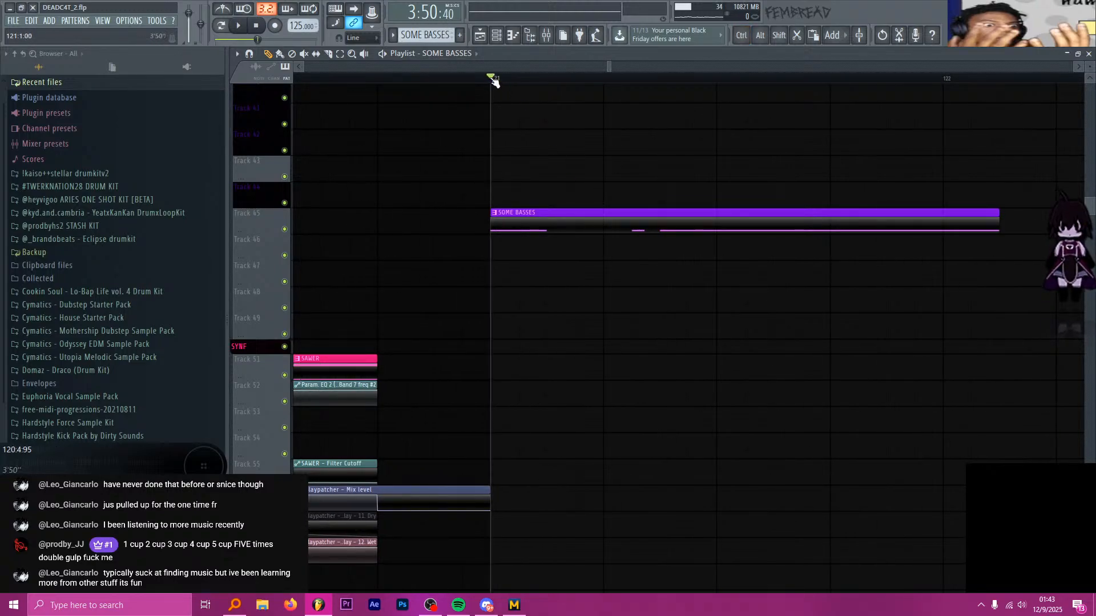
scroll(574, 232, "down", 3, "ctrl")
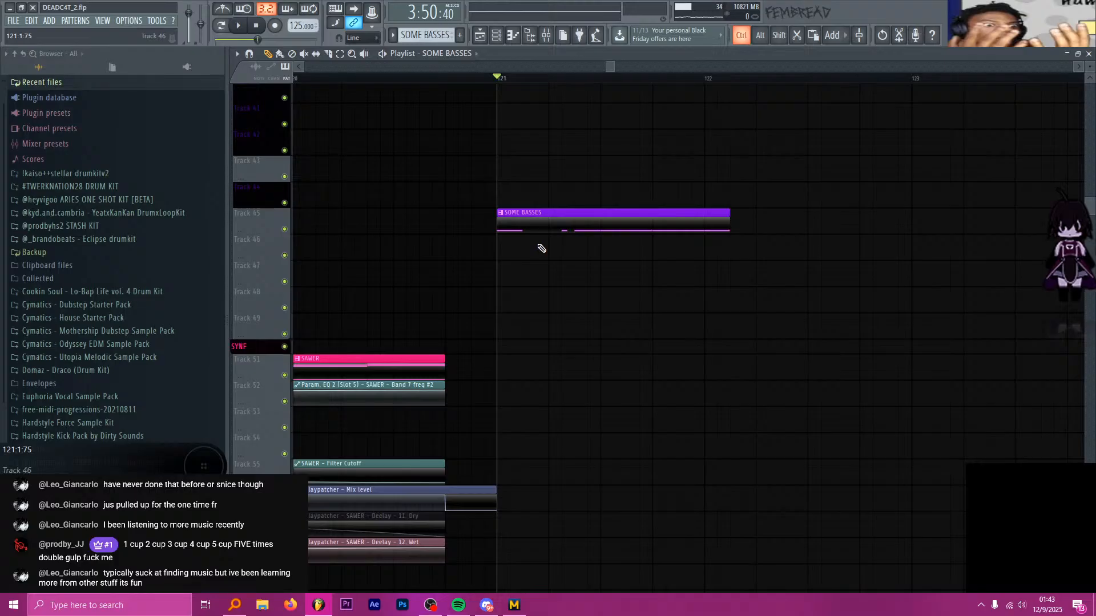
Delete the SOME BASSES clip at bar 121 on track 45
scroll(556, 266, "up", 2, "ctrl")
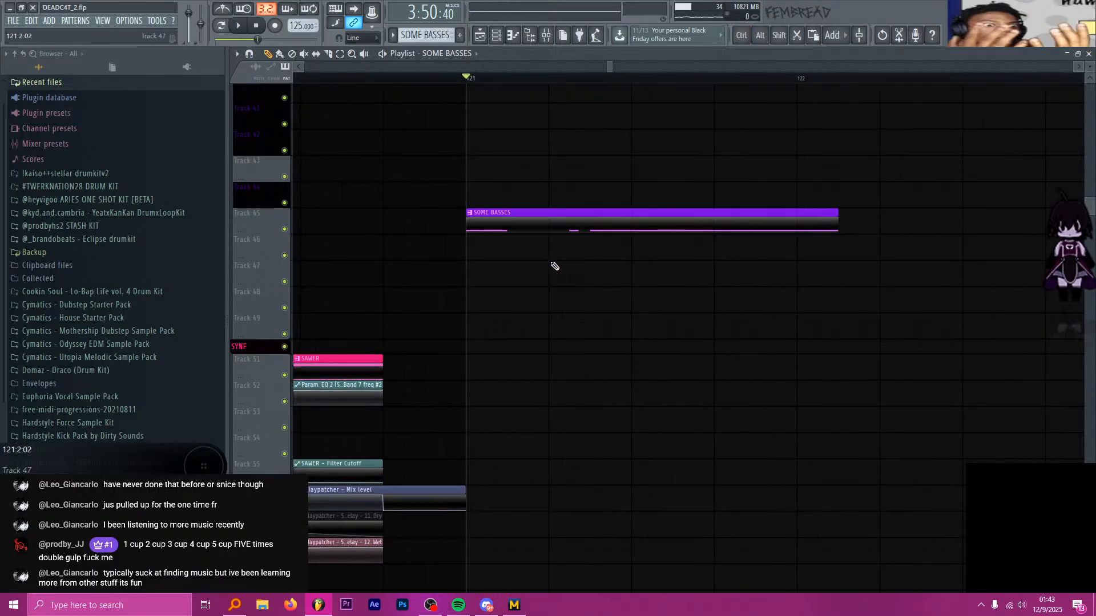
scroll(555, 266, "down", 2, "ctrl")
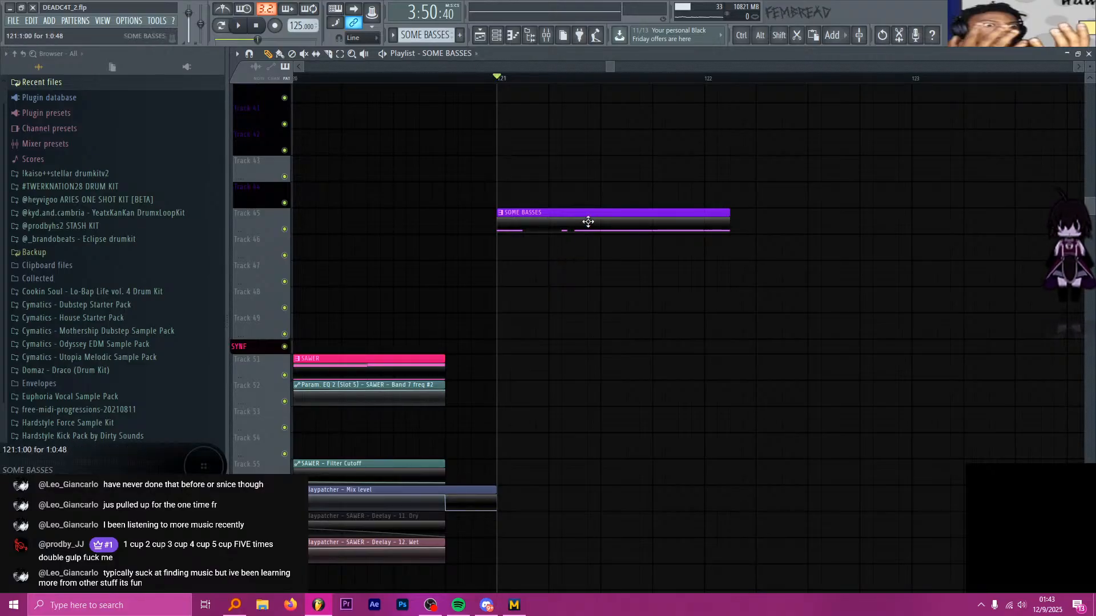
key("c")
left_click(530, 221, "shift")
key("p")
right_click(531, 221)
Examine the synth, lead, vocal, breakdown and SFX tracks around bar 121, comparing them with the earlier sections of the arrangement
scroll(573, 242, "down", 10)
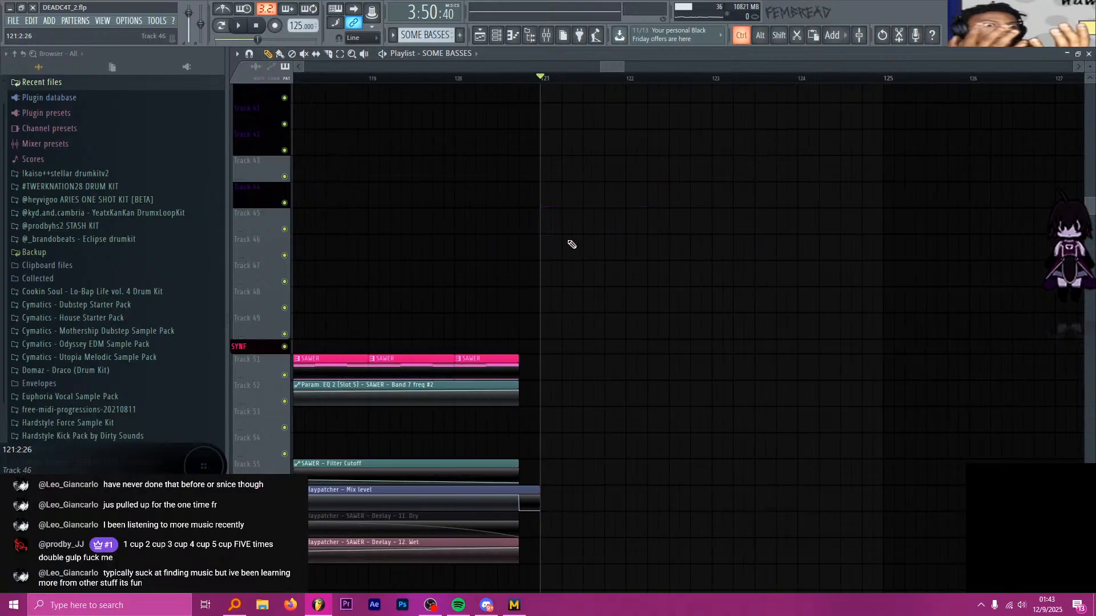
scroll(606, 276, "down", 8)
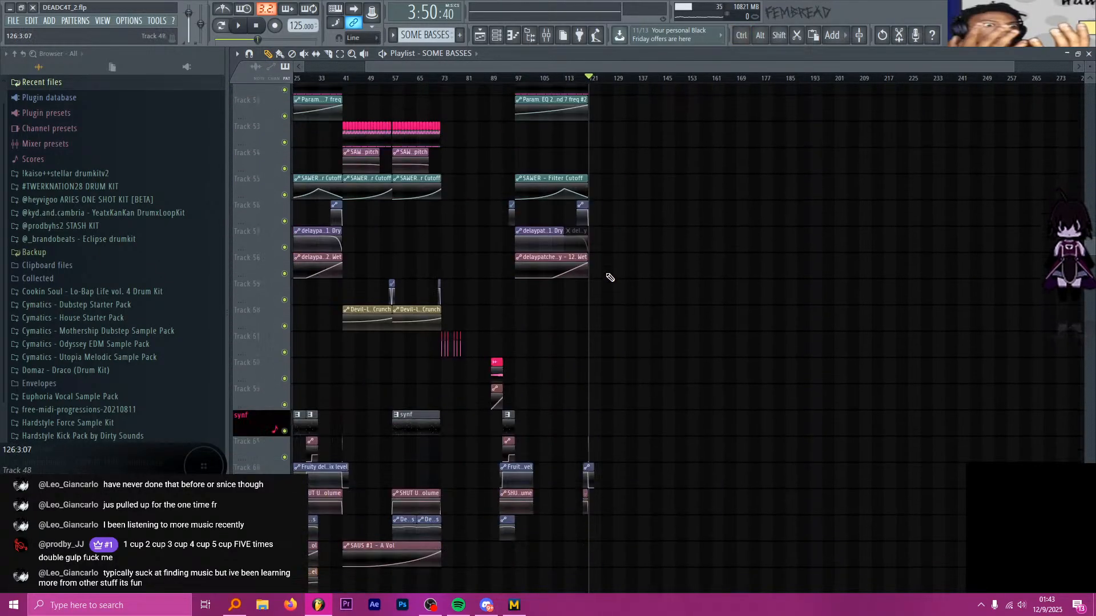
scroll(614, 275, "down", 11)
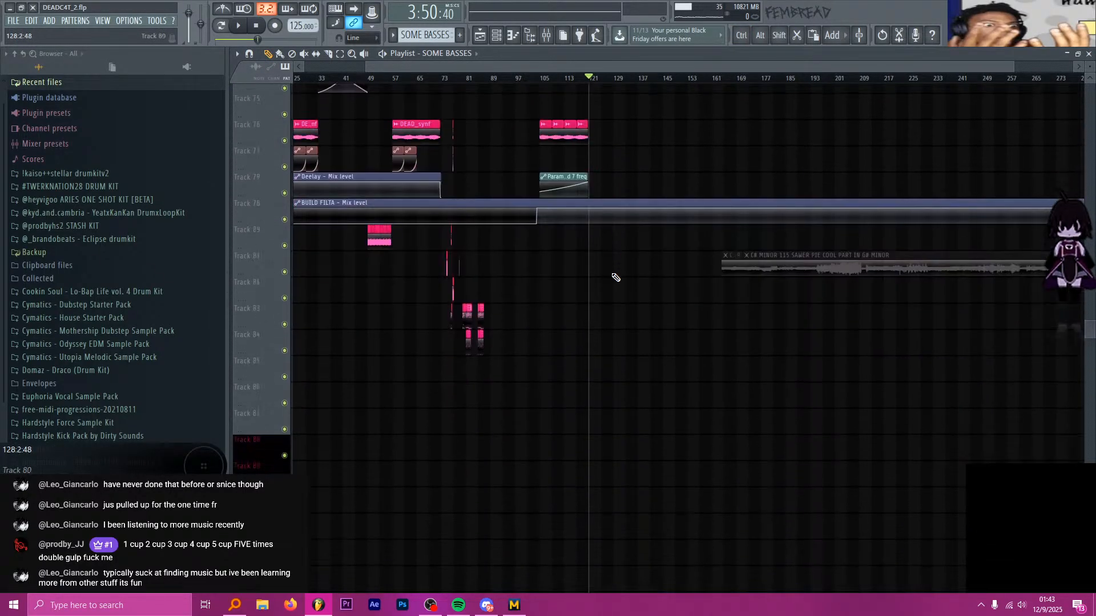
scroll(622, 374, "down", 5)
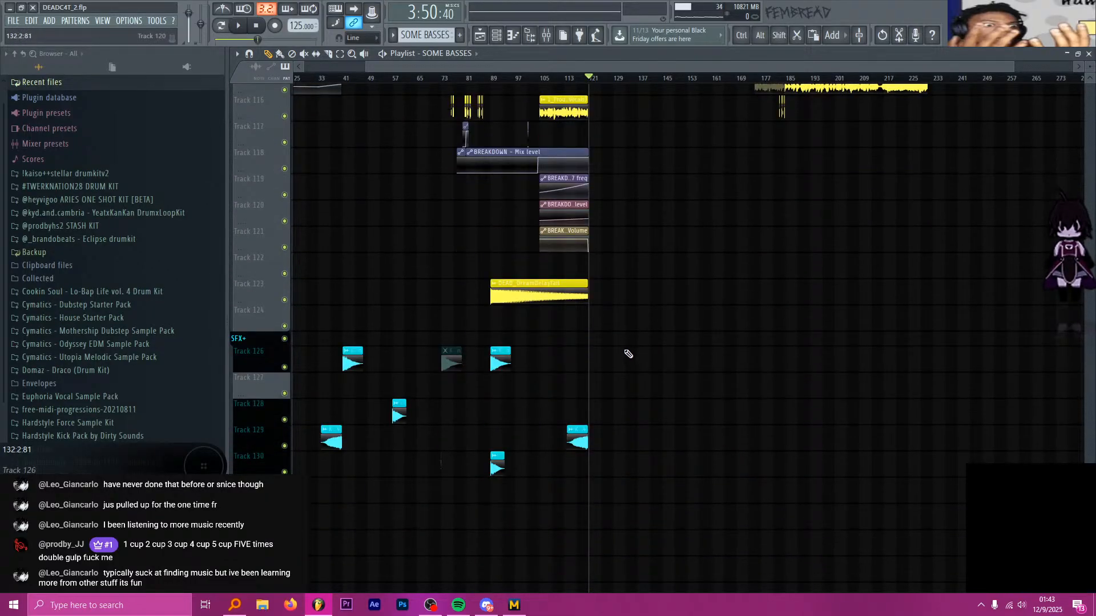
scroll(622, 366, "up", 11)
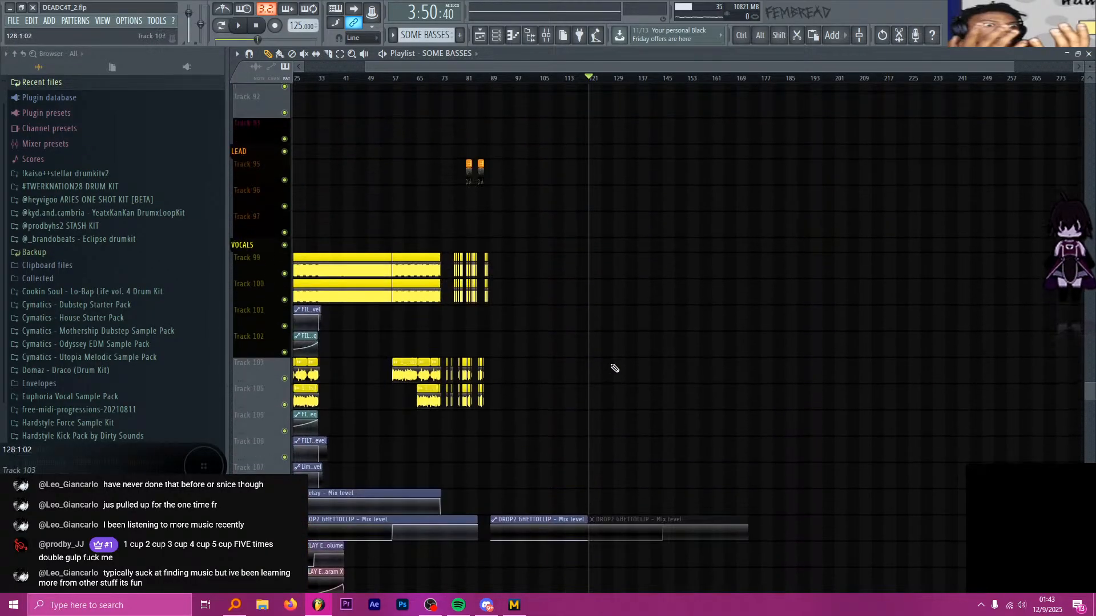
scroll(616, 373, "up", 10)
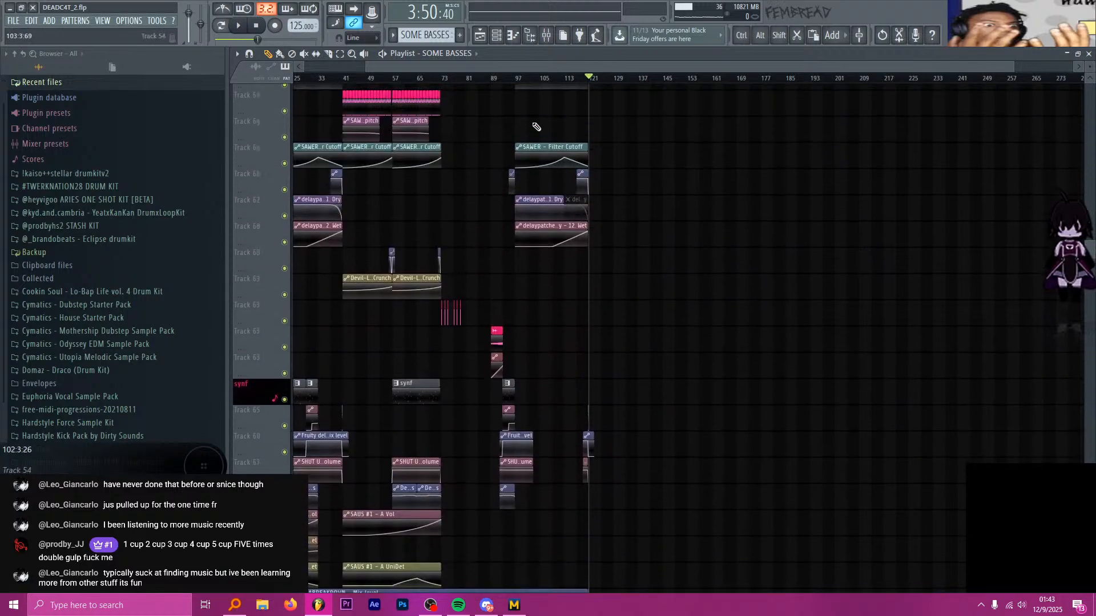
Play the arrangement from bar 73 and check the drum tracks at the start of that section
left_click(444, 79)
scroll(465, 183, "up", 3)
scroll(450, 180, "up", 7)
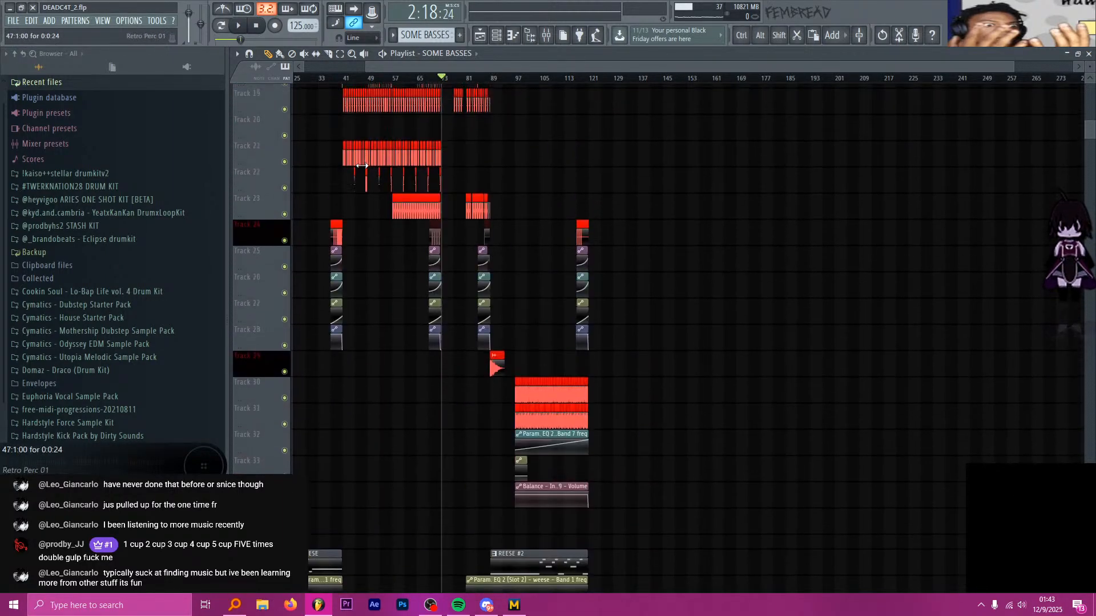
key("space")
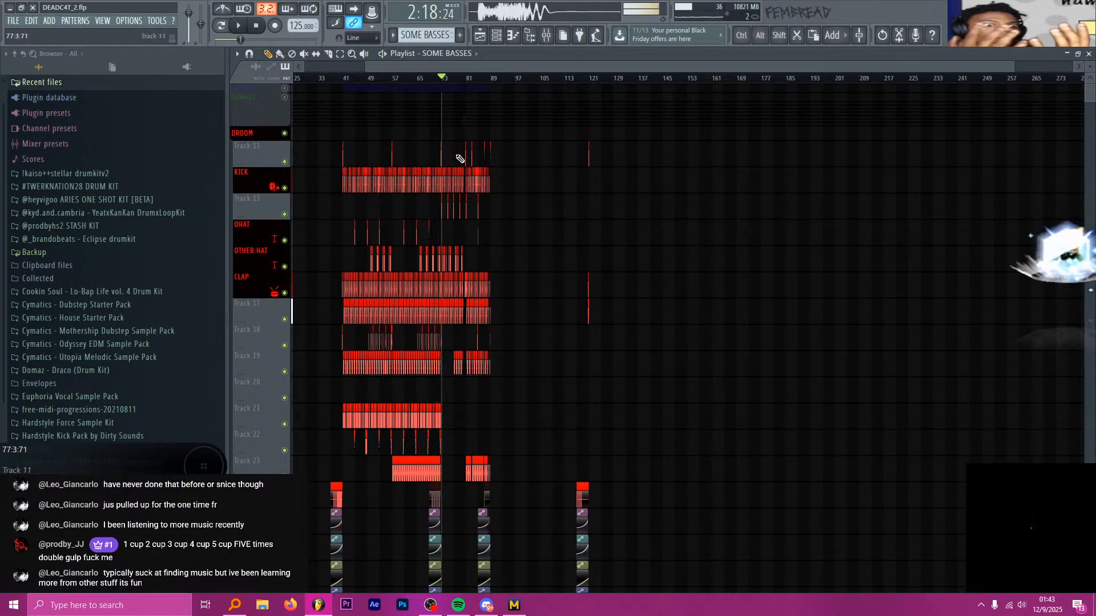
scroll(447, 131, "up", 2)
scroll(445, 137, "up", 6)
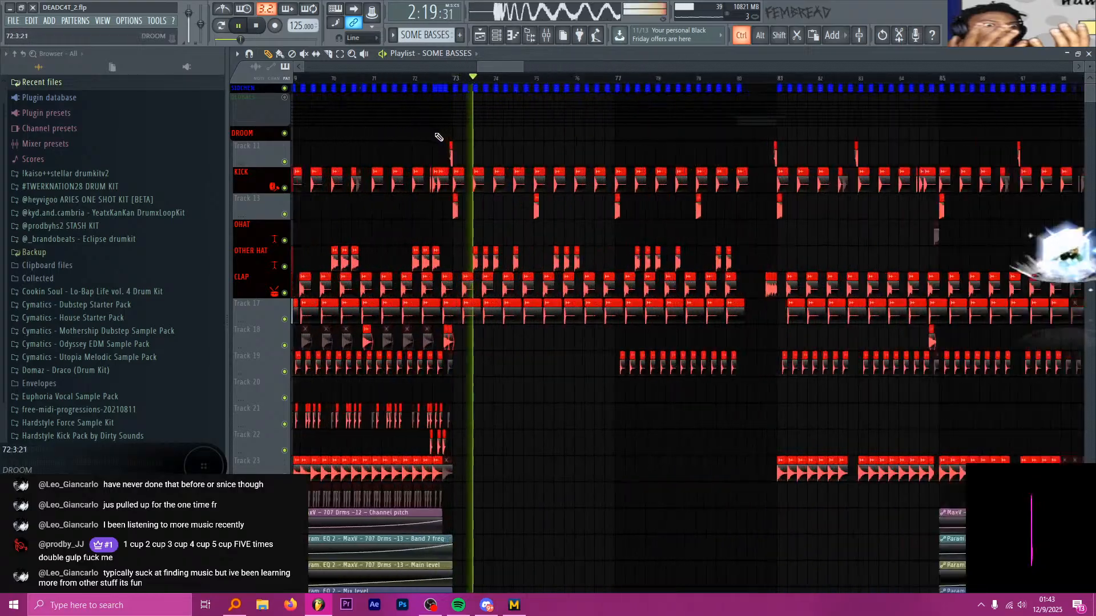
key("space")
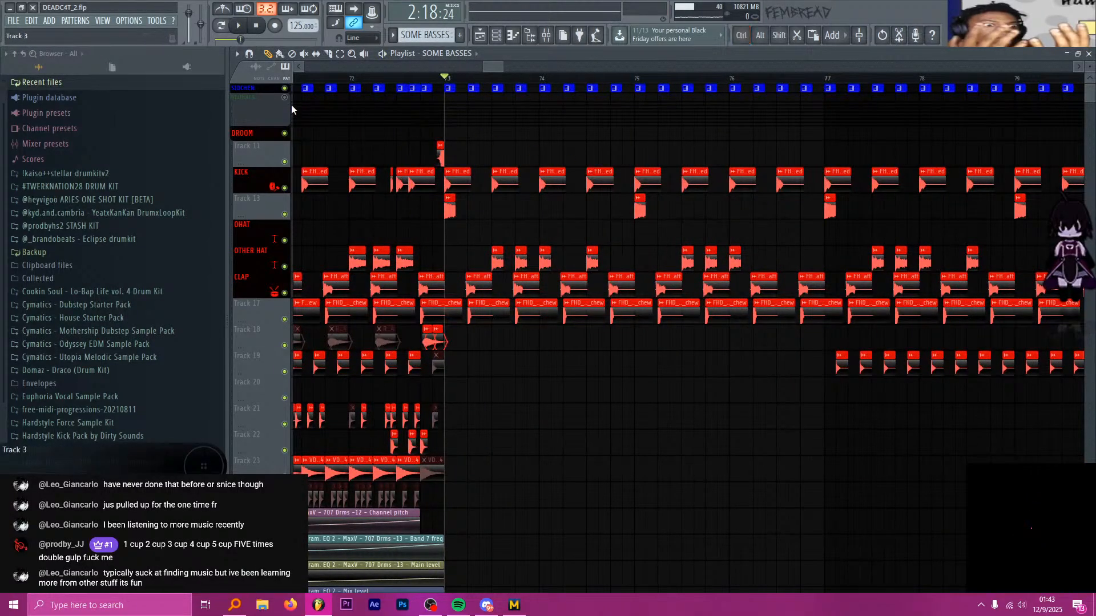
Select the timeline range from bar 41 to bar 89 across the playlist tracks
scroll(523, 154, "down", 3)
scroll(524, 153, "down", 3)
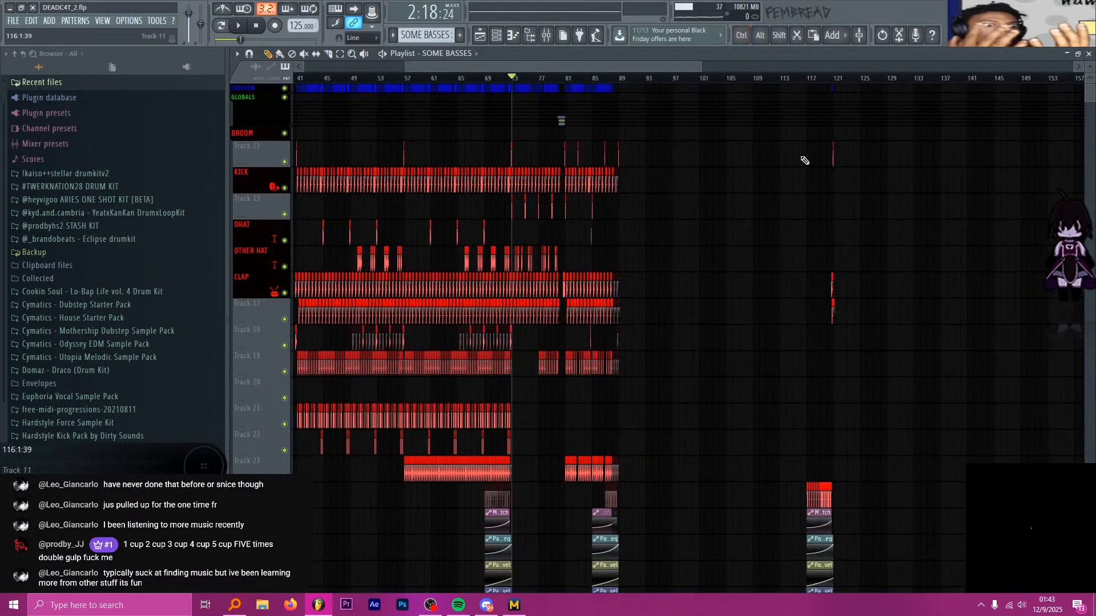
scroll(889, 157, "up", 2)
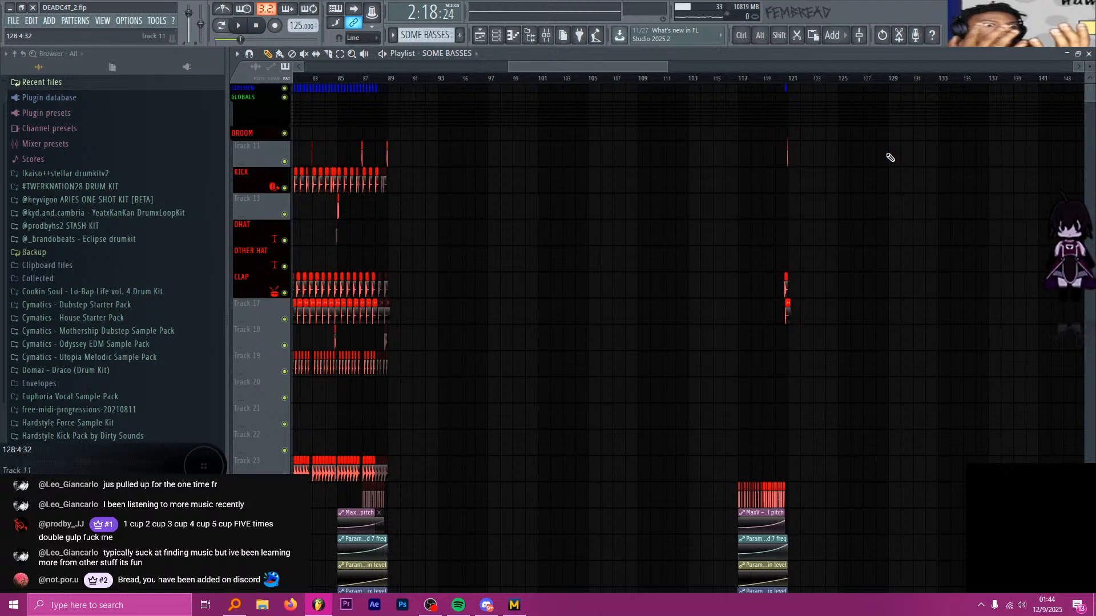
scroll(628, 142, "down", 3)
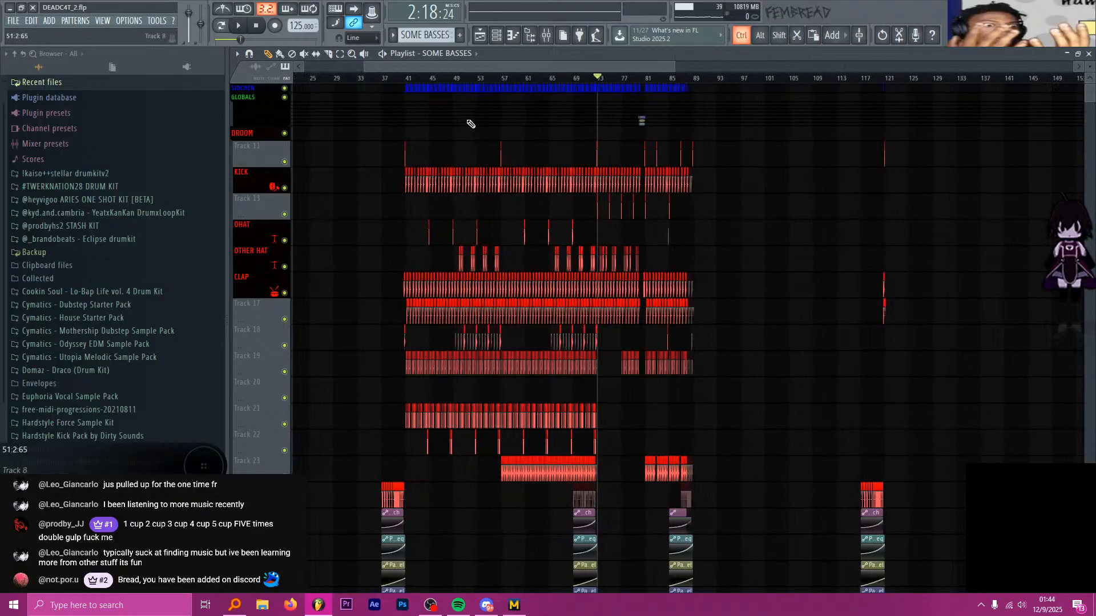
scroll(471, 124, "up", 1)
left_click_drag(709, 81, 403, 85)
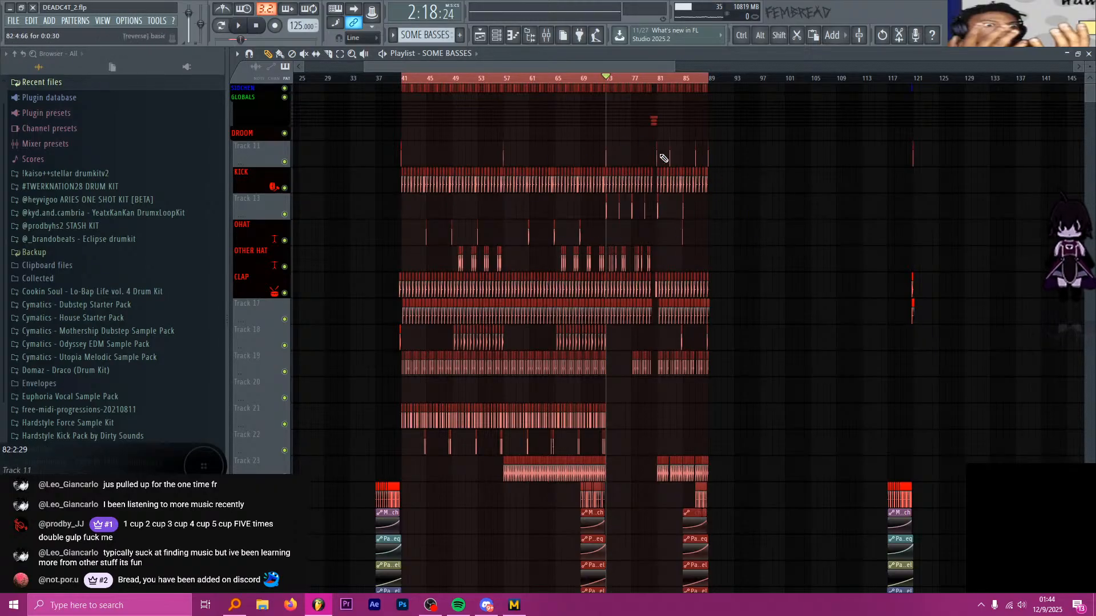
Play the section from bar 81 while viewing the drum tracks up close
left_click(658, 79)
key("space")
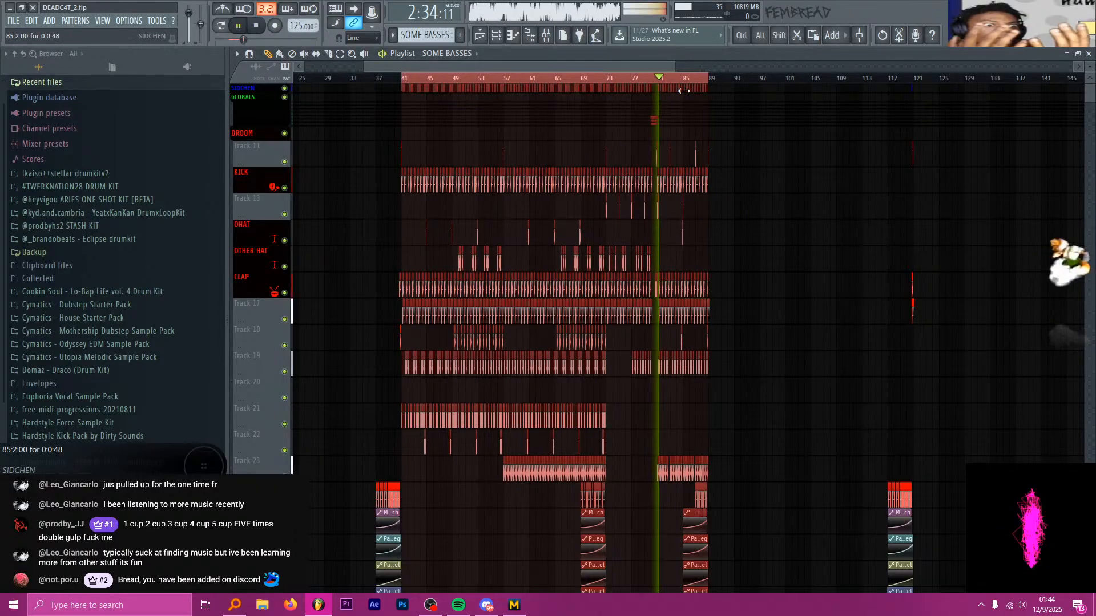
scroll(696, 103, "up", 6)
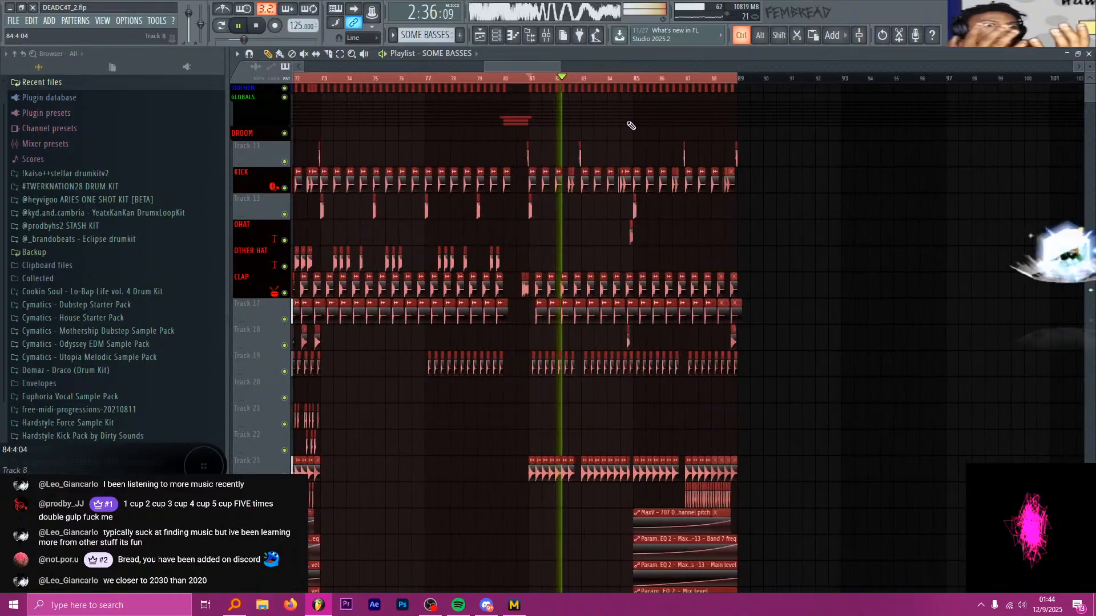
key("space")
Replay the section from bar 81 while checking the bass clips on tracks 45 to 48
scroll(588, 191, "down", 8)
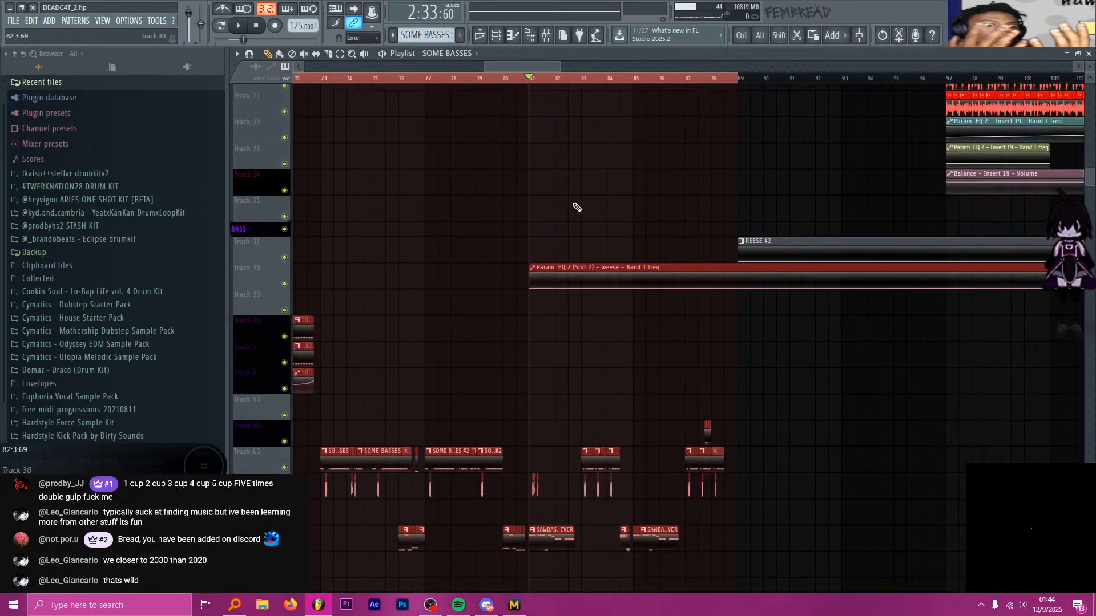
scroll(576, 205, "down", 3)
key("space")
scroll(574, 203, "up", 4)
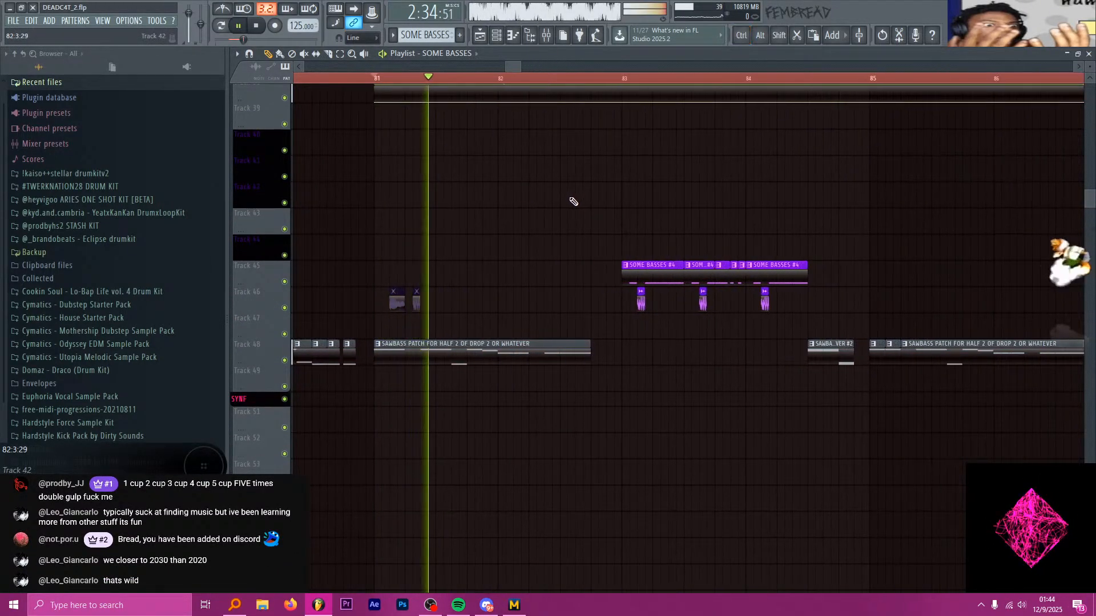
key("space")
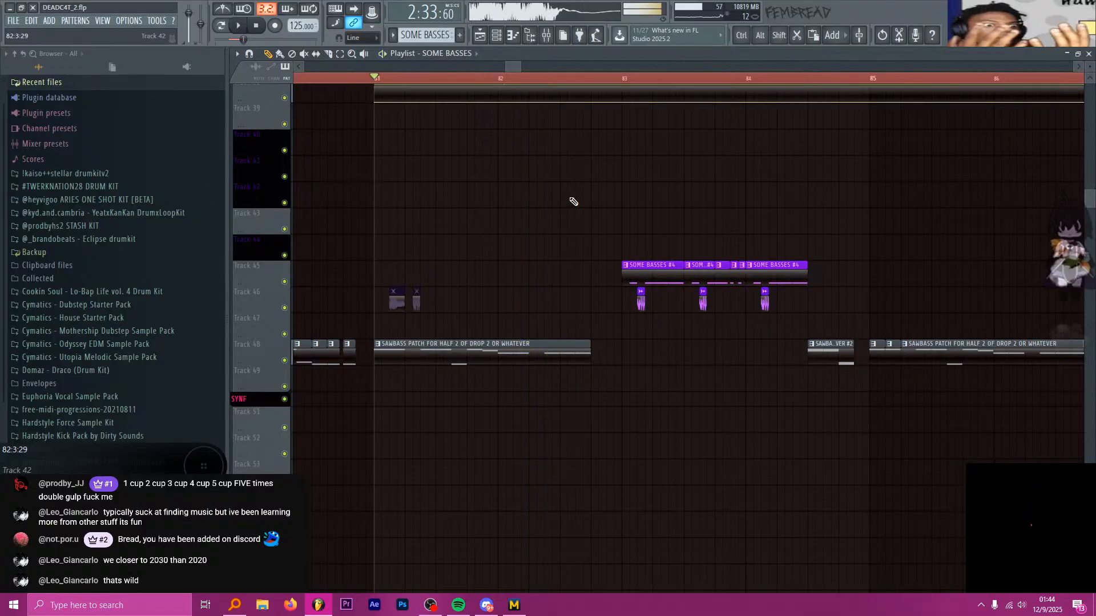
Clear the timeline range selection and place the playhead at bar 73
scroll(576, 200, "down", 5)
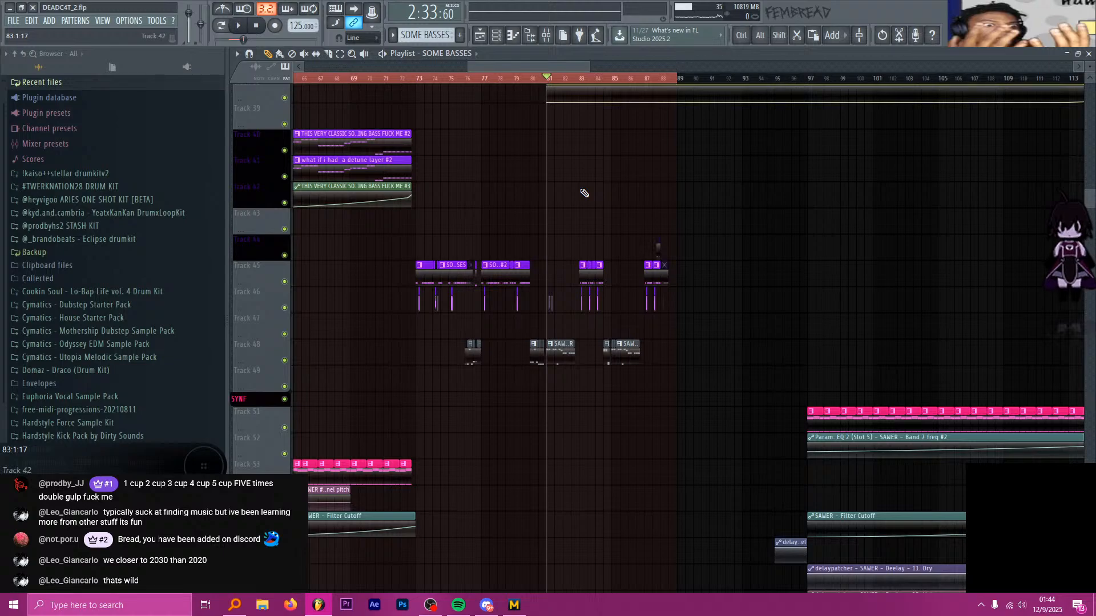
scroll(585, 193, "up", 10)
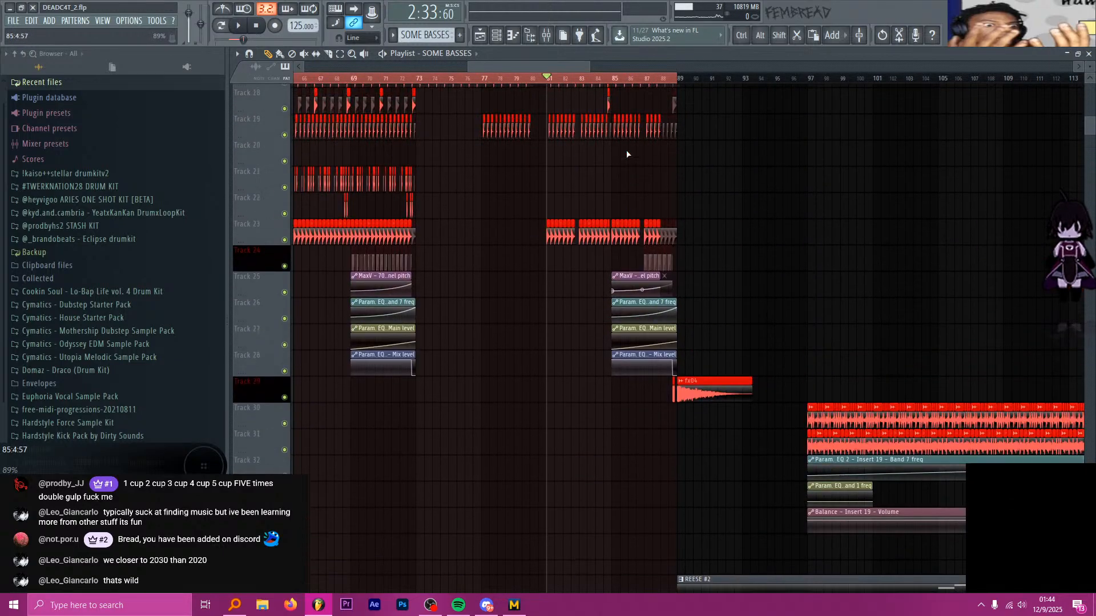
scroll(599, 112, "down", 6)
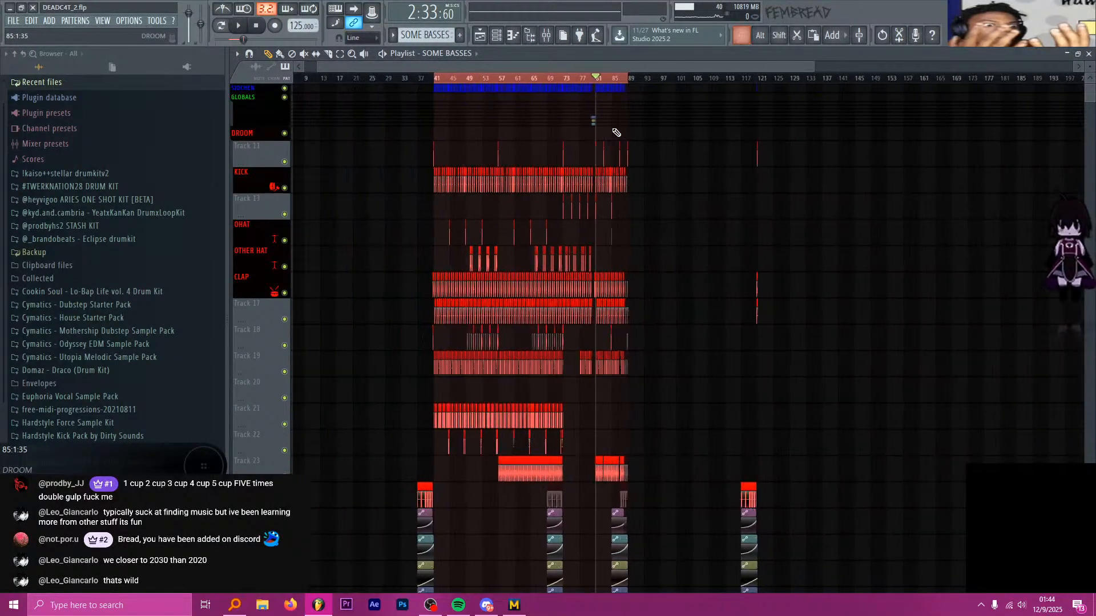
scroll(571, 137, "up", 3)
scroll(564, 125, "up", 3)
left_click(560, 77)
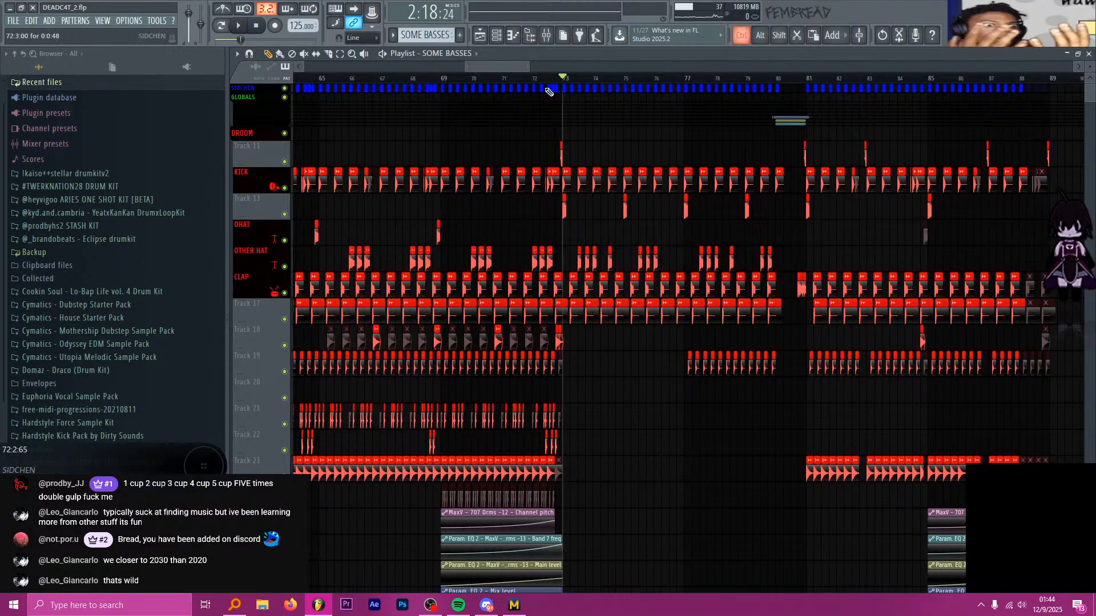
Place the playhead at bar 121 and inspect the last clap, kick and reversed sound clips there
scroll(477, 110, "down", 4)
scroll(464, 108, "down", 2)
scroll(640, 109, "up", 9)
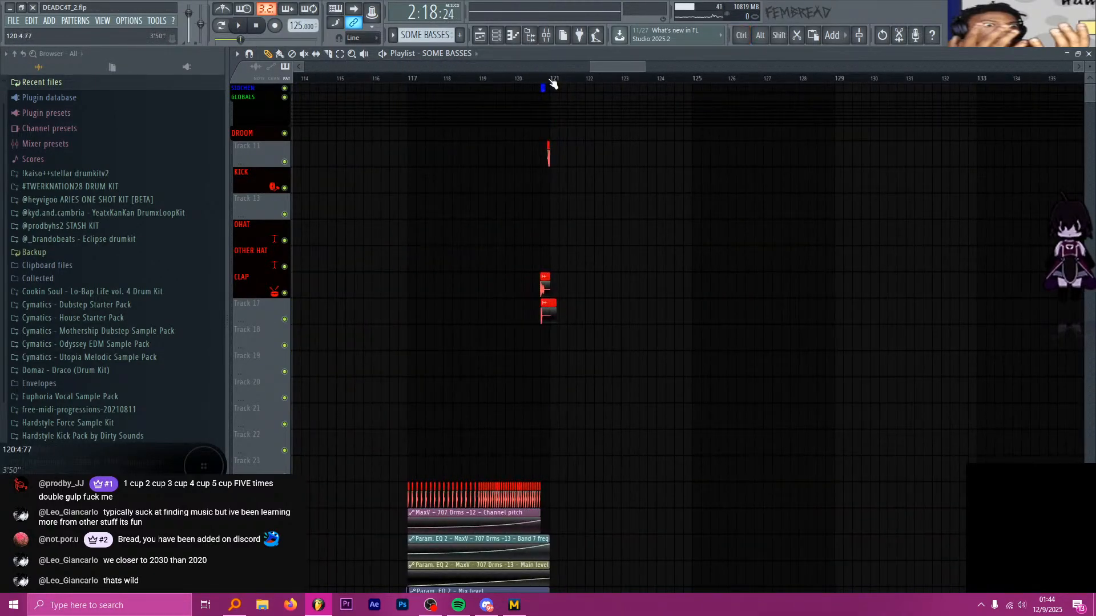
left_click(550, 78)
scroll(514, 109, "up", 6)
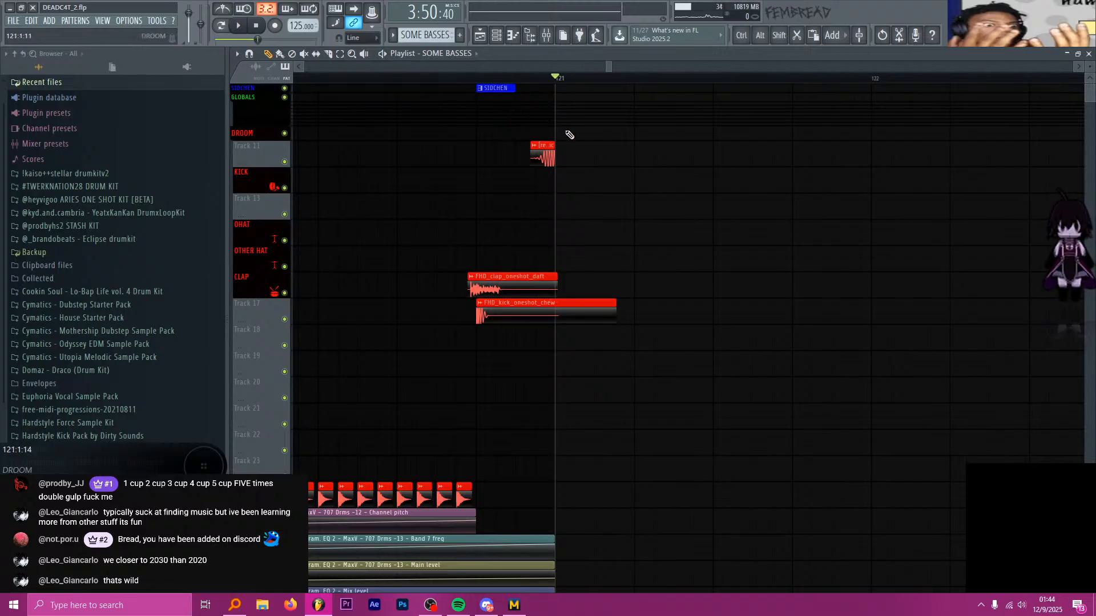
Inspect the drum and automation clips between bars 81 and 89, with the playhead at bar 81
scroll(587, 188, "down", 10)
scroll(531, 150, "up", 10)
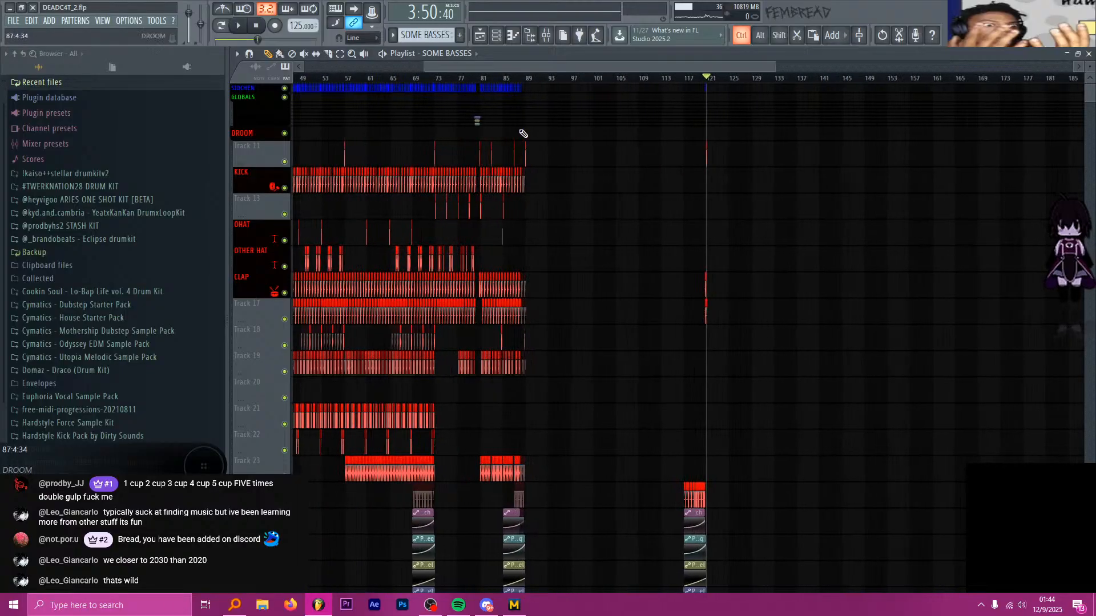
scroll(364, 137, "up", 2)
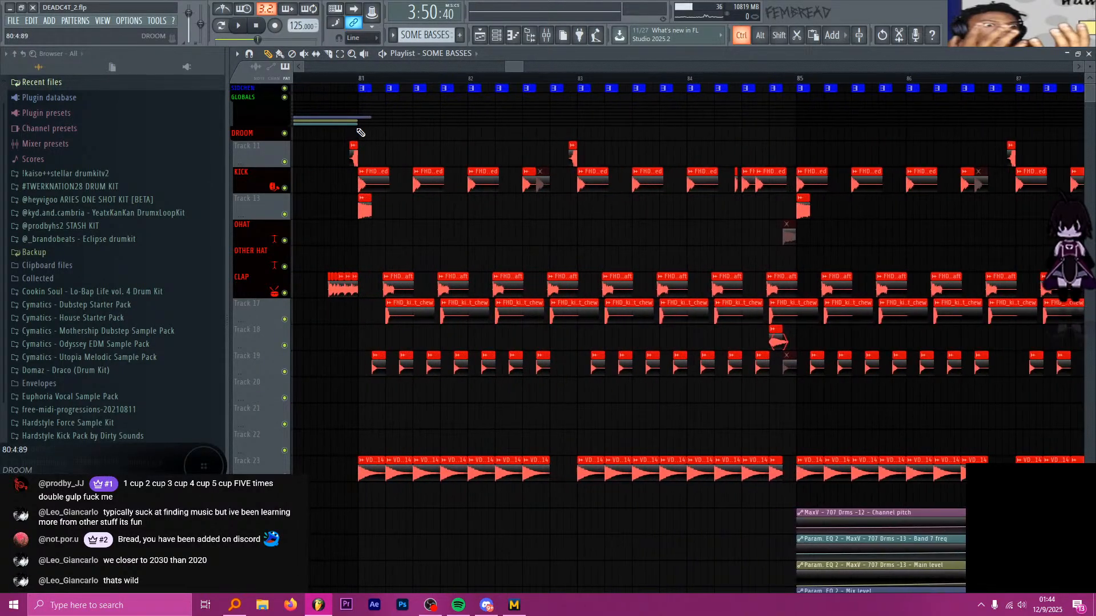
scroll(448, 123, "down", 3)
scroll(456, 131, "down", 7)
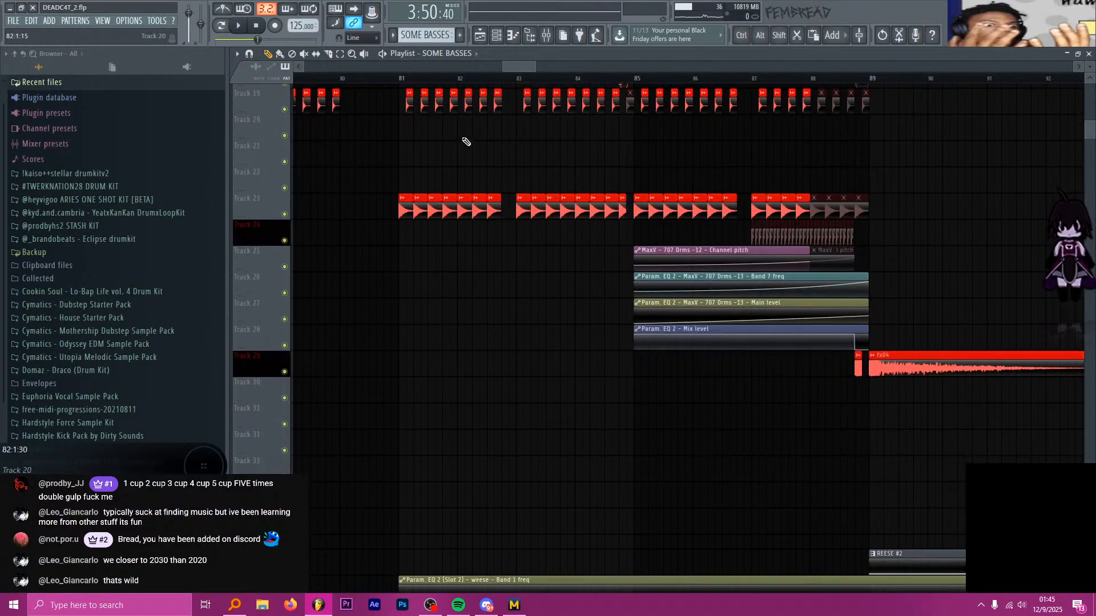
left_click(419, 78)
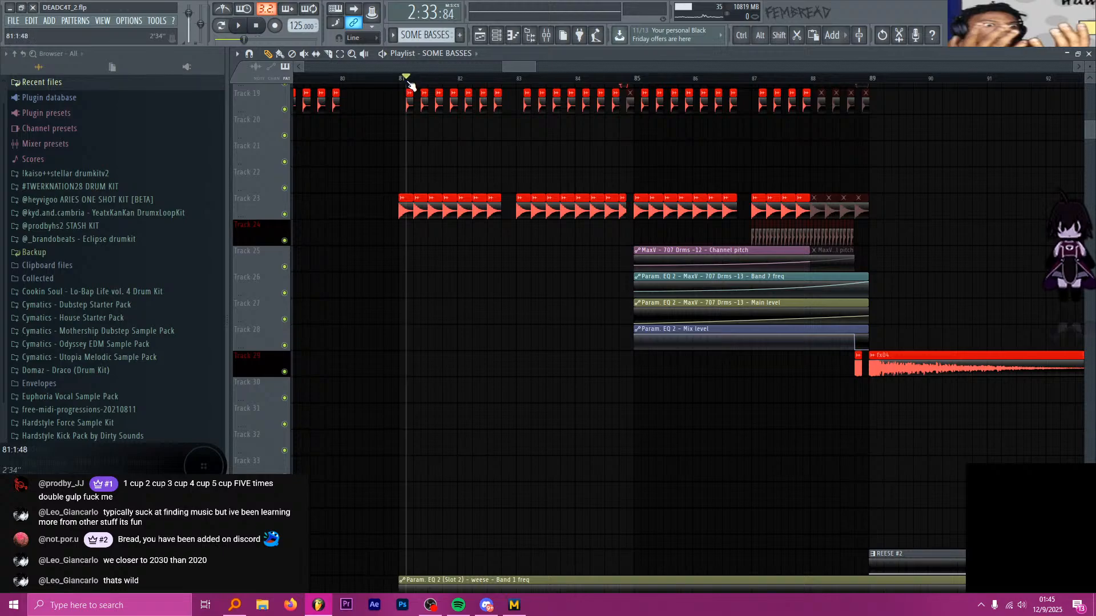
Examine the bass and synth tracks from bar 81 onward and place the playhead at about bar 119
scroll(470, 164, "down", 5)
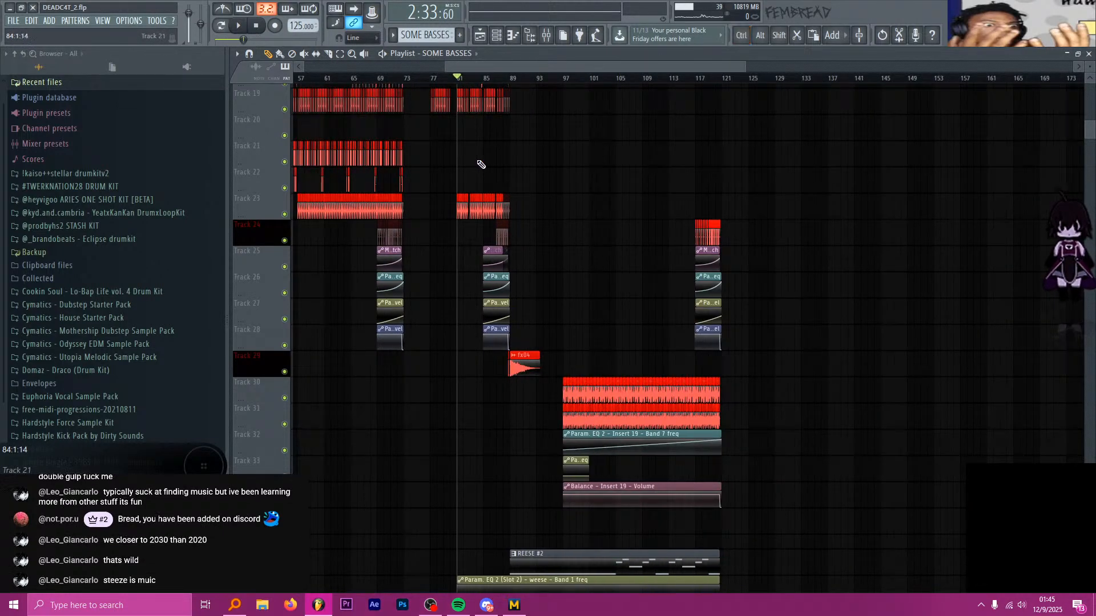
scroll(462, 166, "down", 11)
scroll(445, 171, "down", 7)
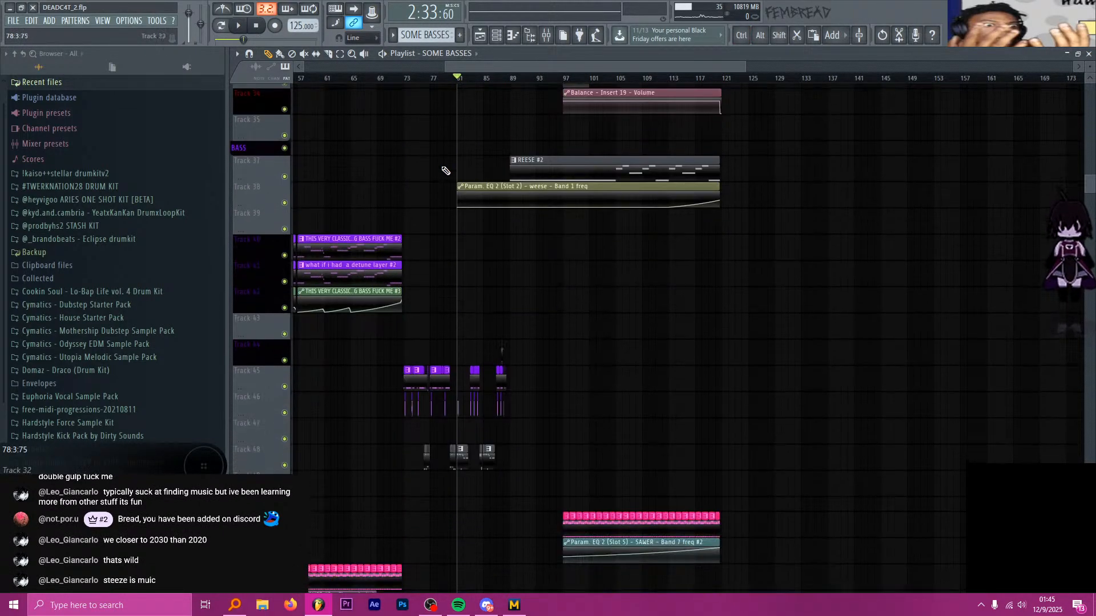
scroll(513, 180, "down", 9)
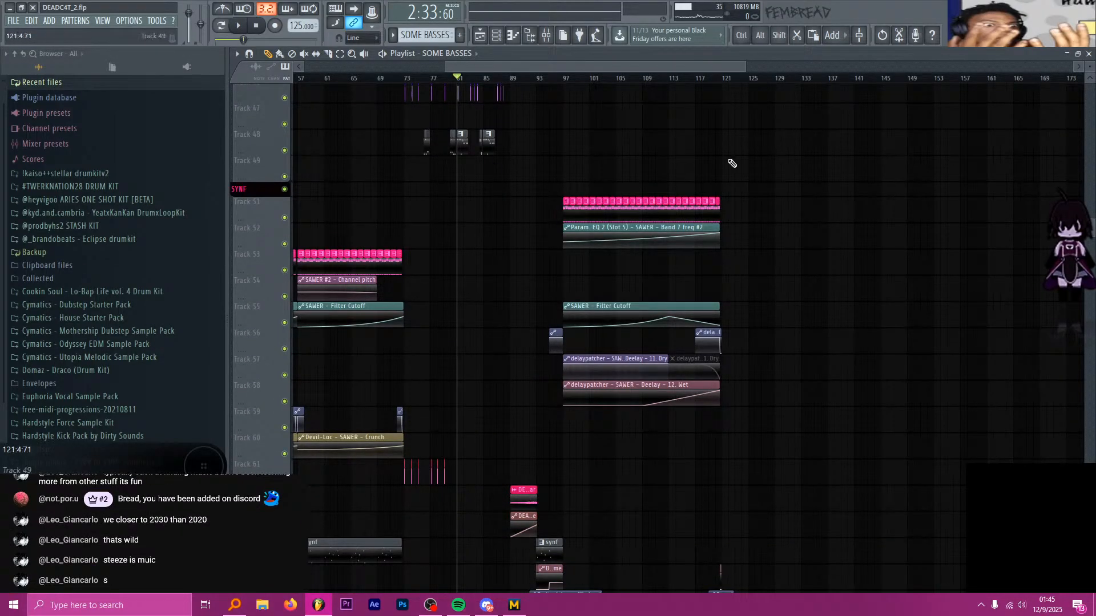
scroll(713, 188, "up", 12)
scroll(707, 160, "up", 3)
left_click(710, 79)
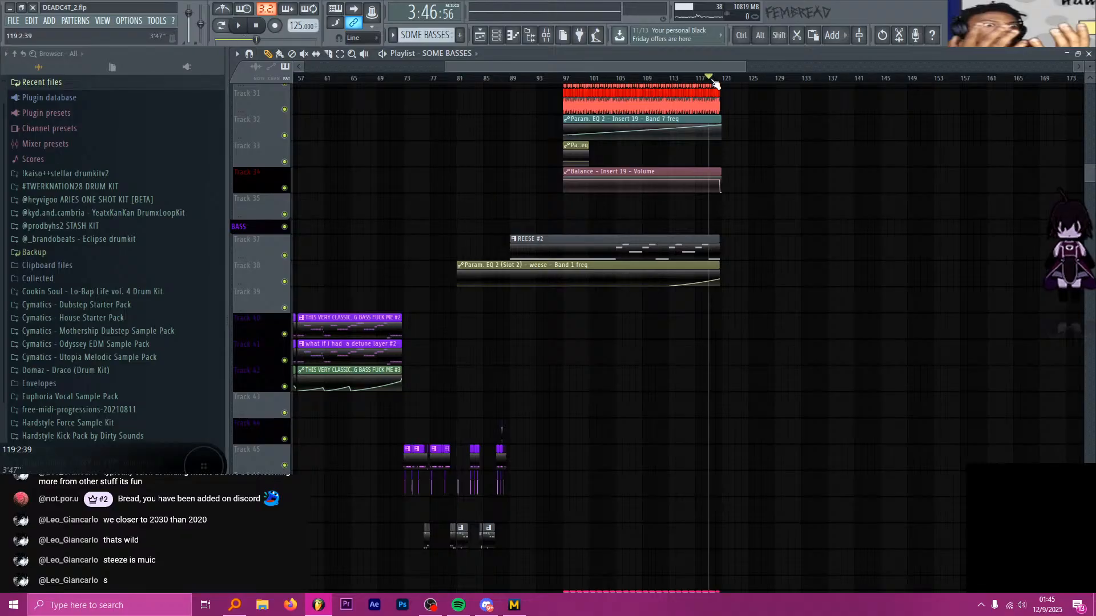
Place the playhead at bar 97 and examine the break, bass and synth clips running to bar 121
scroll(746, 109, "up", 3)
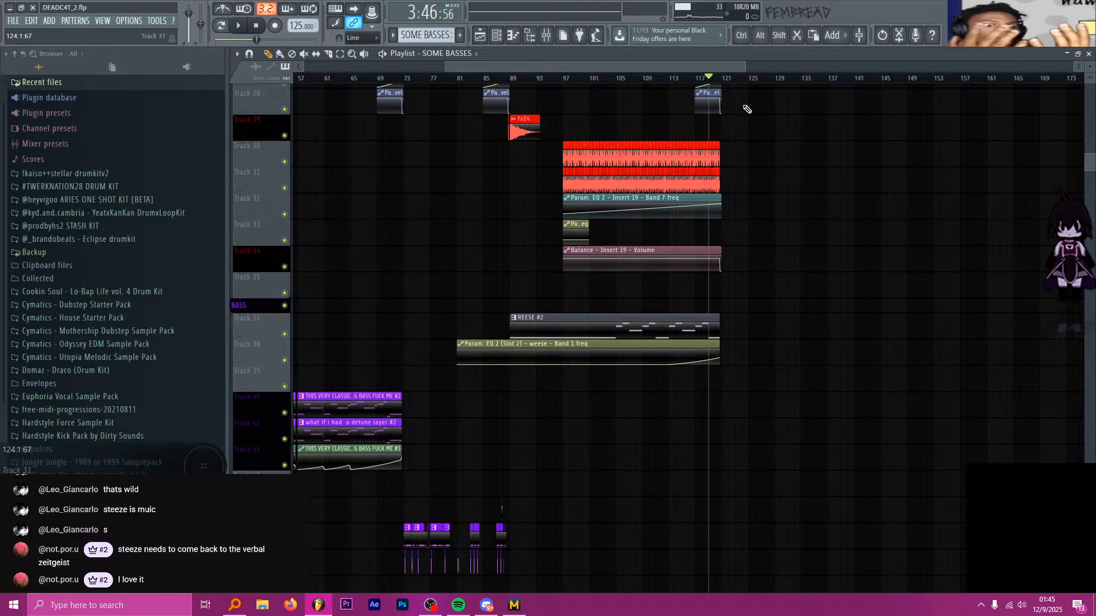
left_click_drag(595, 78, 566, 74)
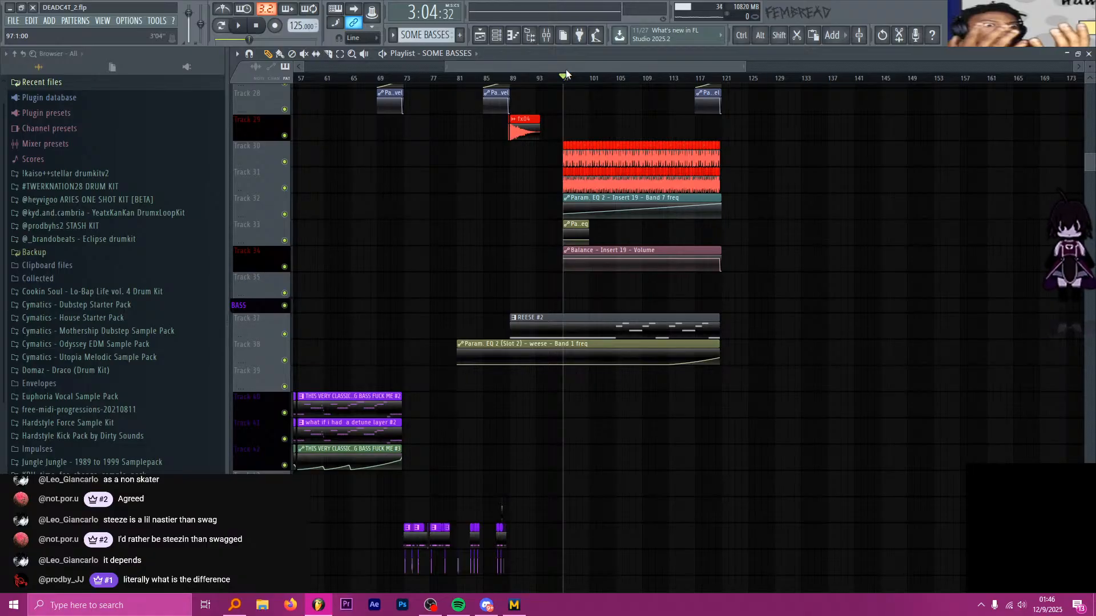
scroll(788, 166, "down", 1)
scroll(775, 188, "up", 3)
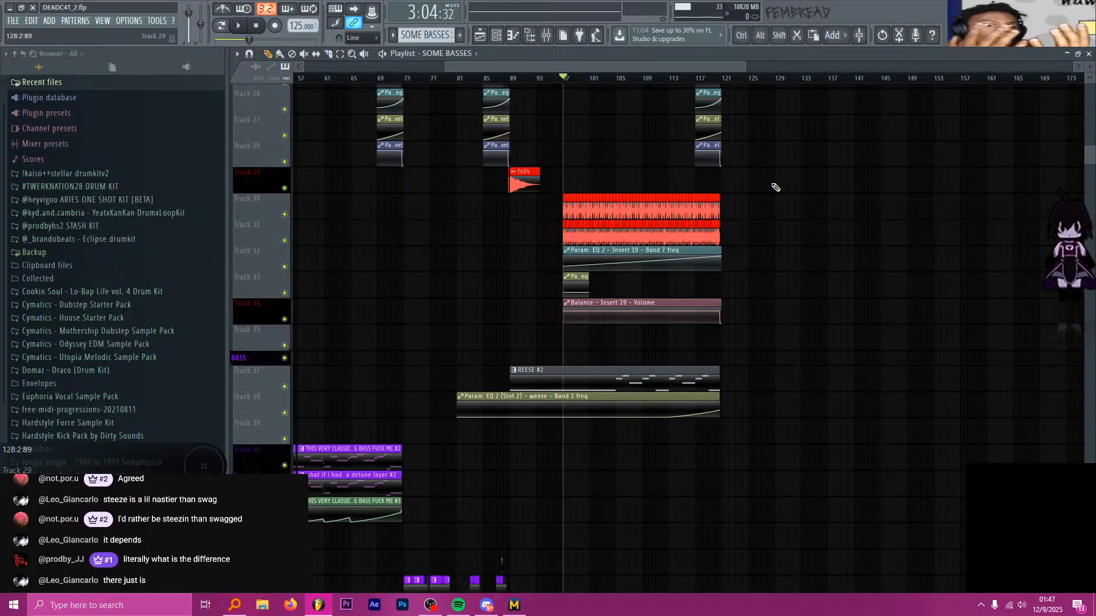
scroll(776, 187, "down", 4)
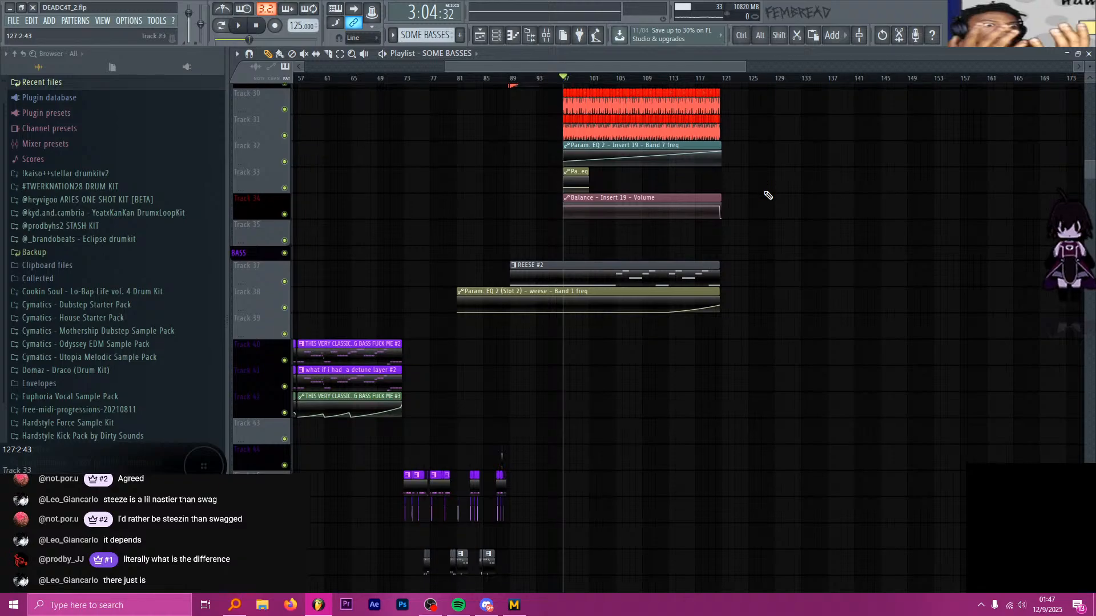
scroll(768, 195, "down", 3)
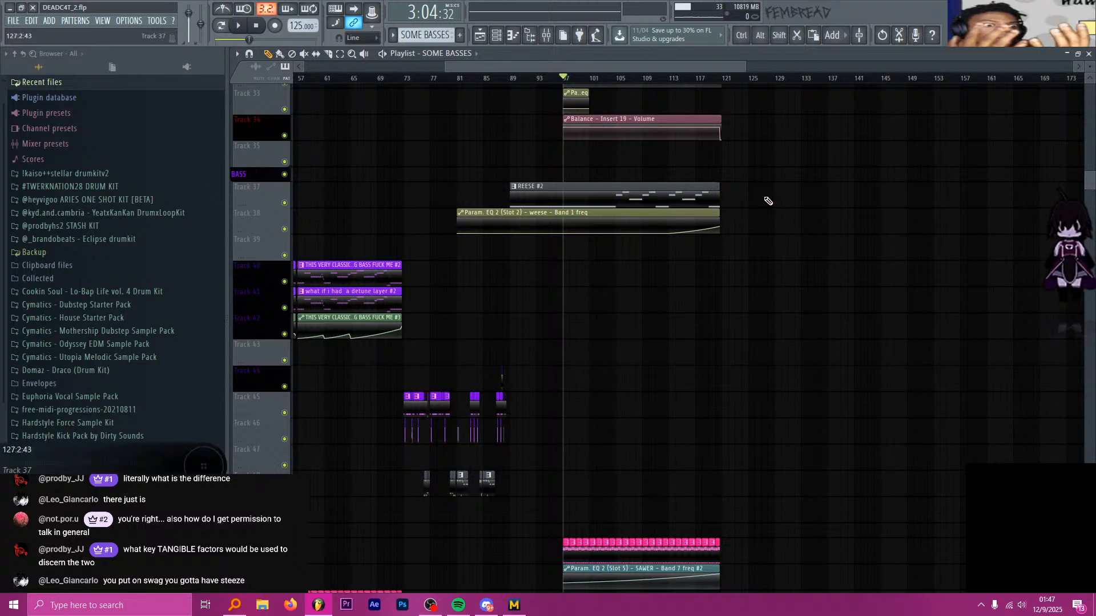
scroll(765, 180, "down", 3)
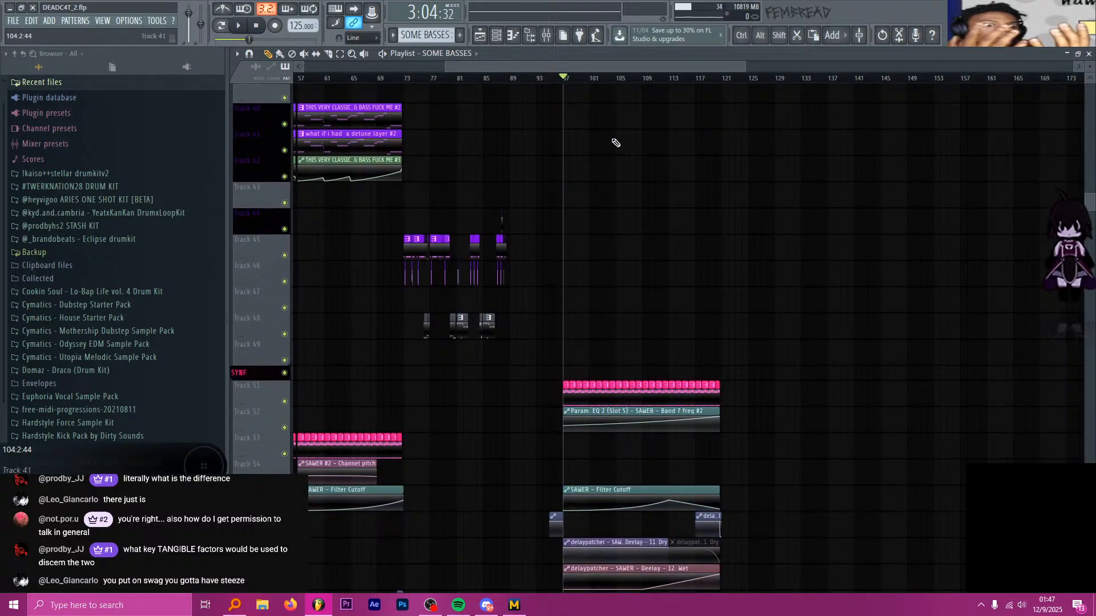
scroll(635, 146, "up", 2)
scroll(635, 145, "up", 1)
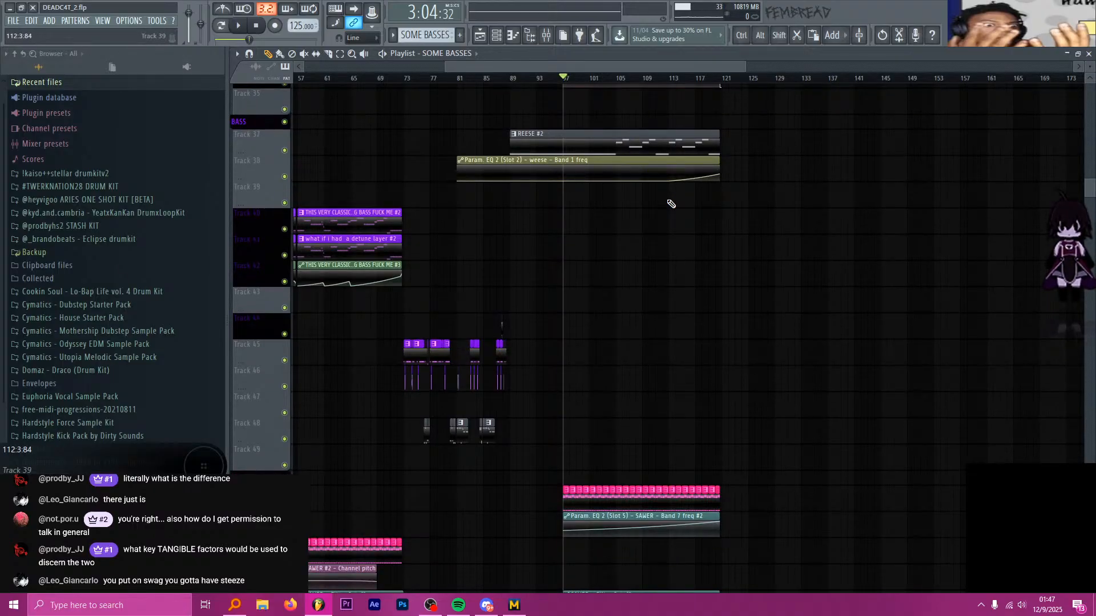
scroll(659, 203, "up", 5)
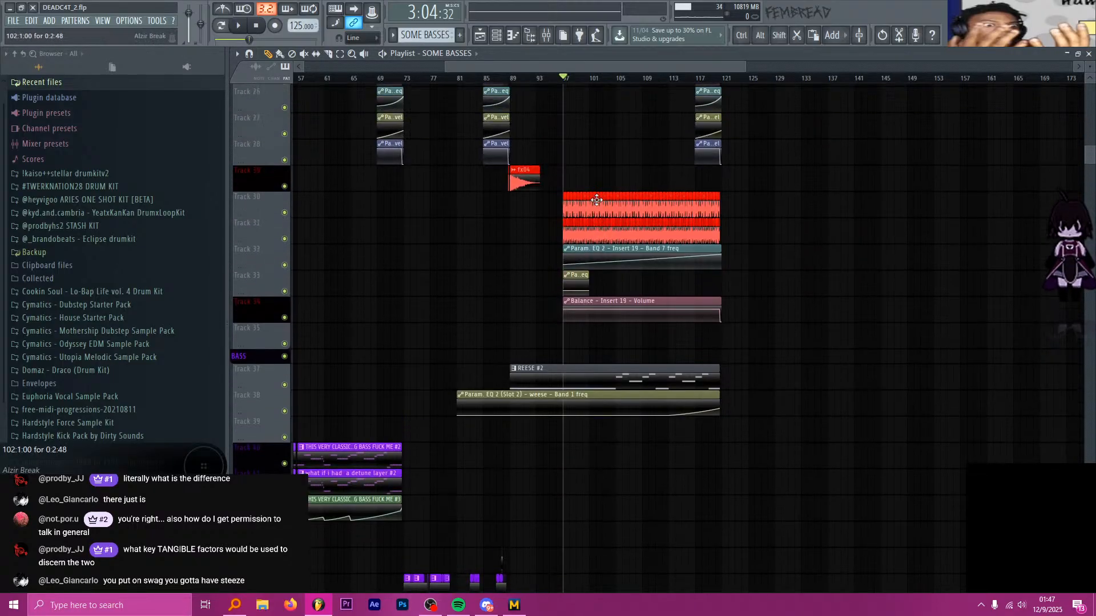
Examine the drum tracks across bars 41 to 89 and place the playhead at bar 77
scroll(566, 181, "up", 2)
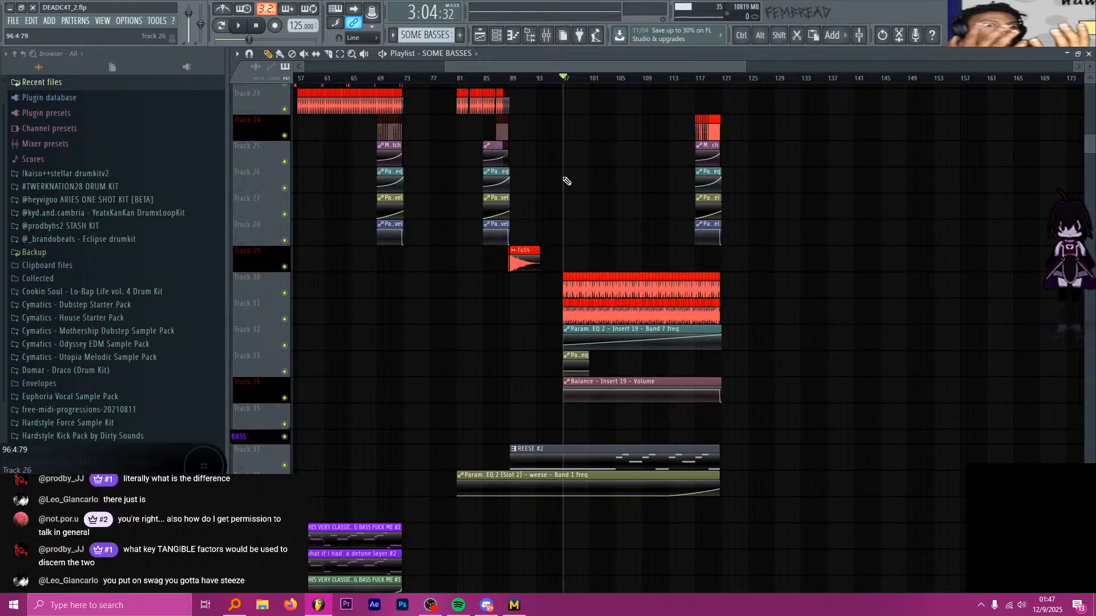
scroll(566, 181, "up", 2)
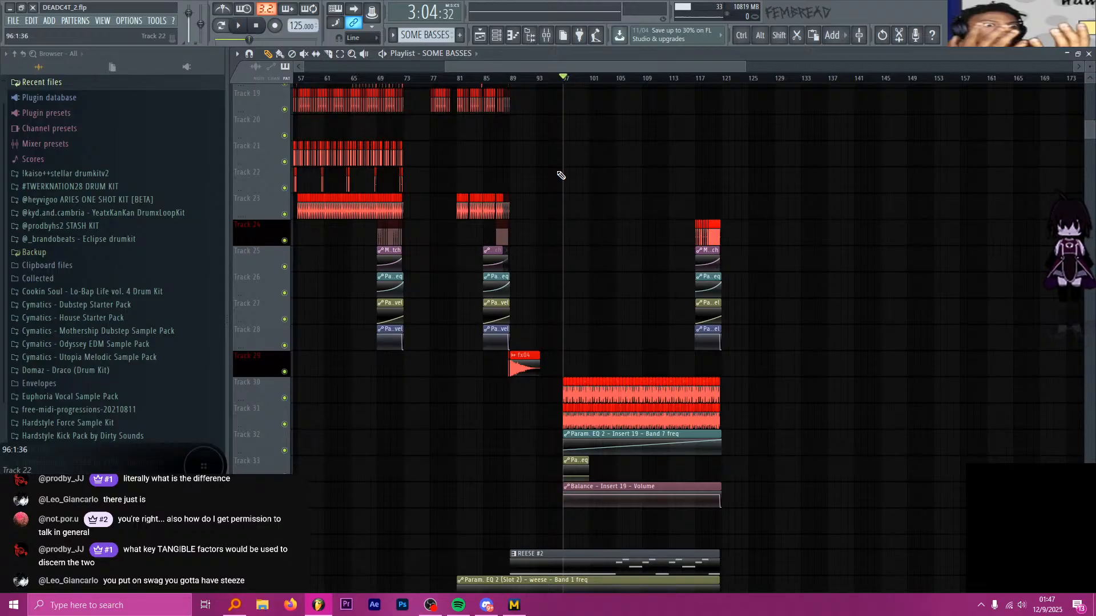
key("alt+Tab")
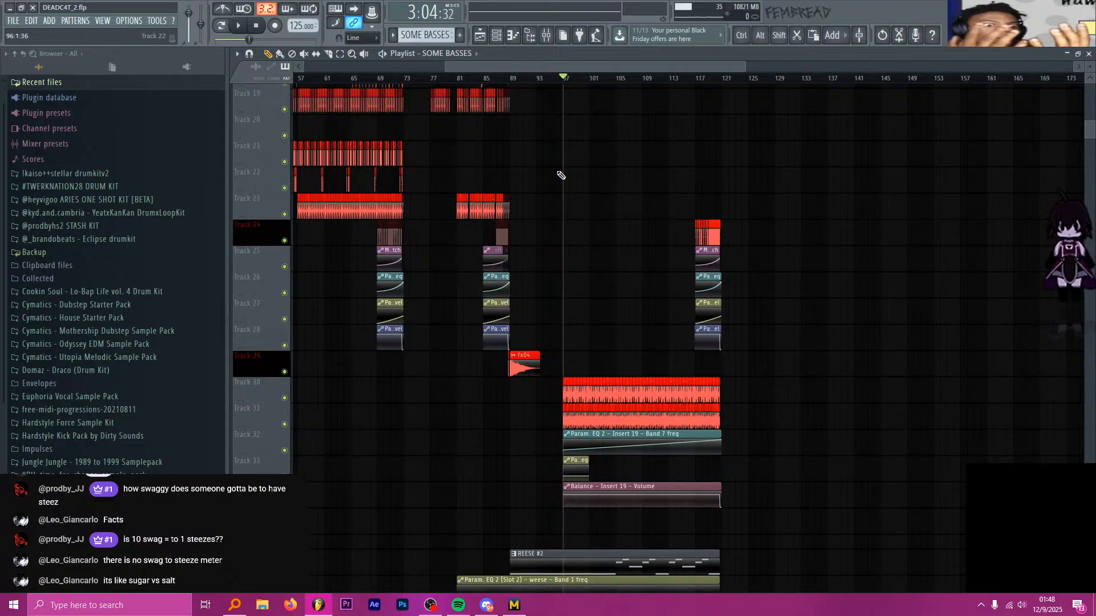
scroll(653, 180, "up", 5)
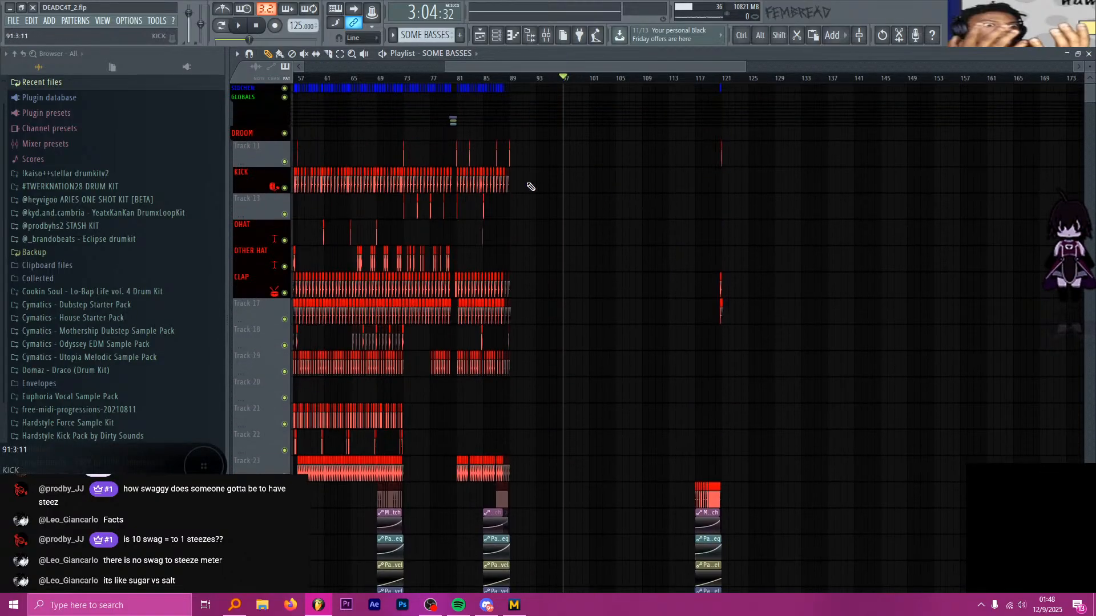
left_click_drag(484, 67, 499, 119)
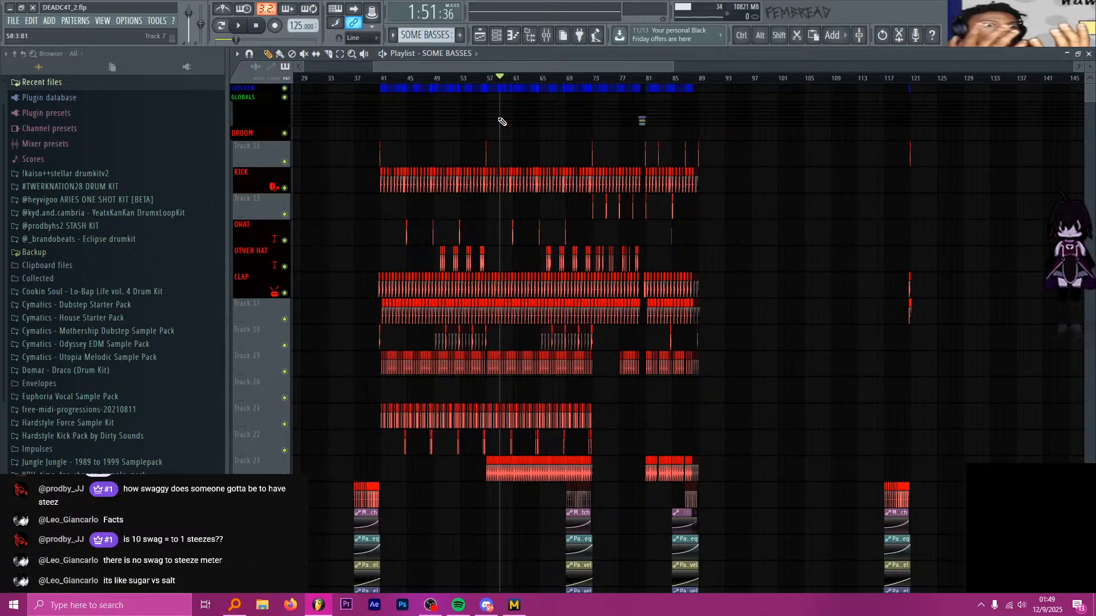
key("alt+Tab")
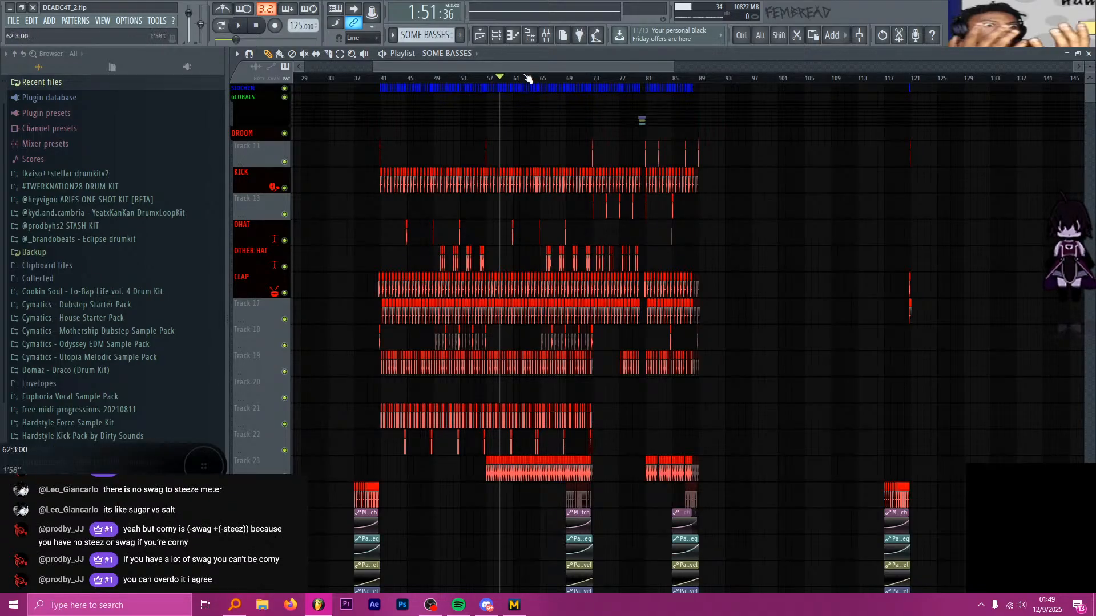
left_click_drag(506, 82, 622, 101)
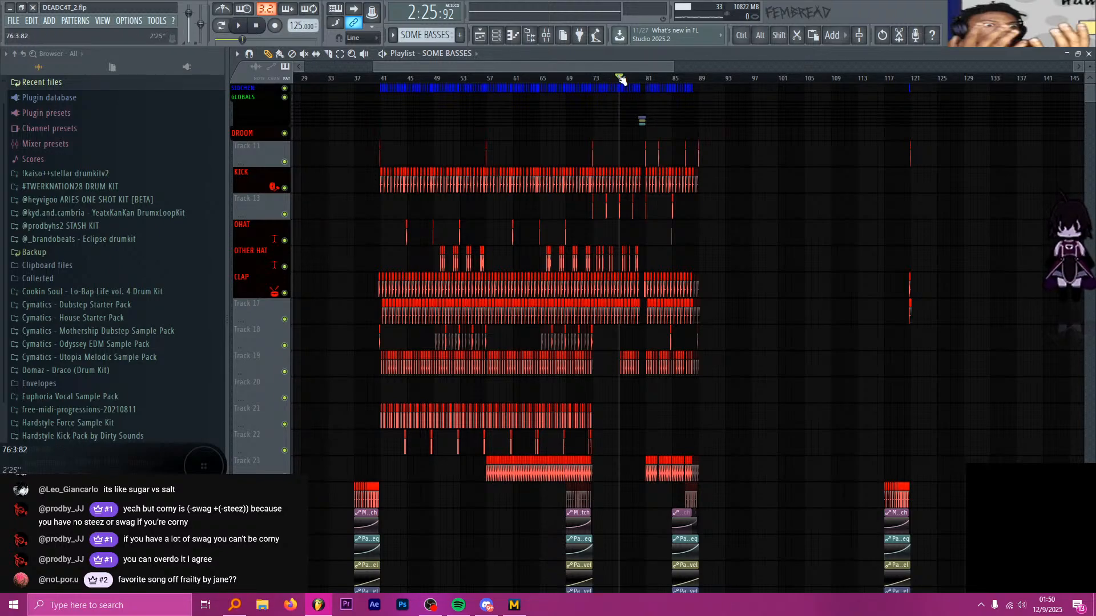
Switch to Spotify, search for "frail" and open the album Frailty by Jane Remover
left_click(458, 605)
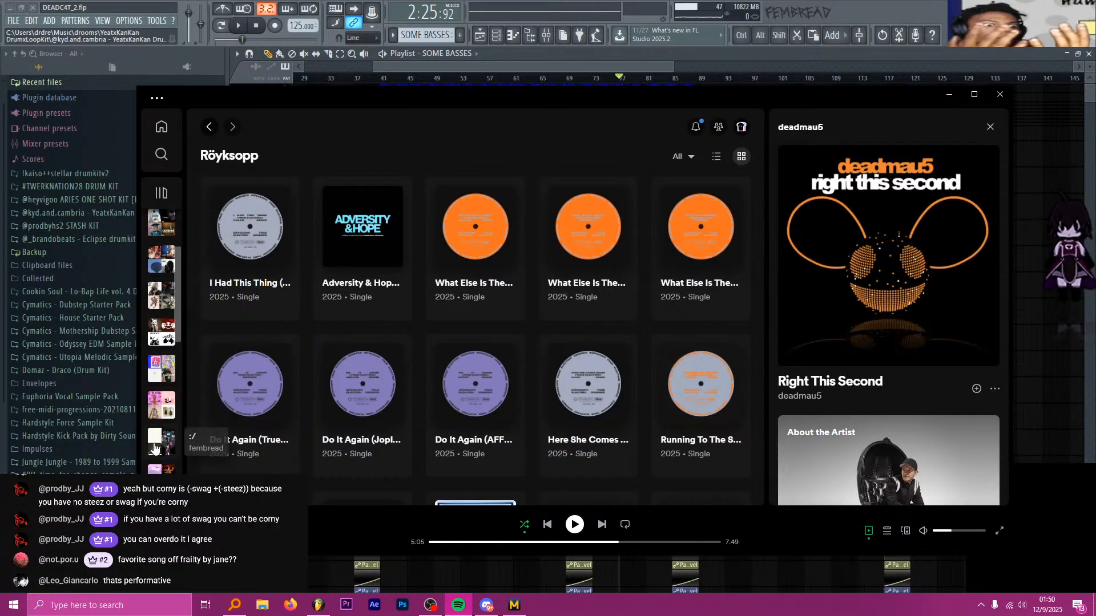
left_click(162, 154)
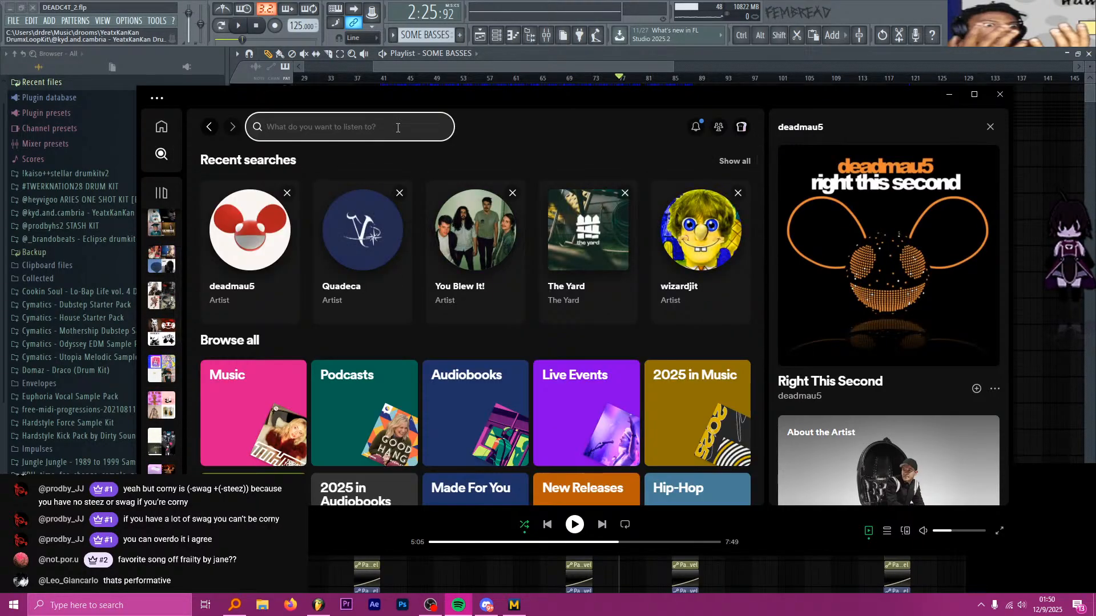
type("frai")
key("BackSpace")
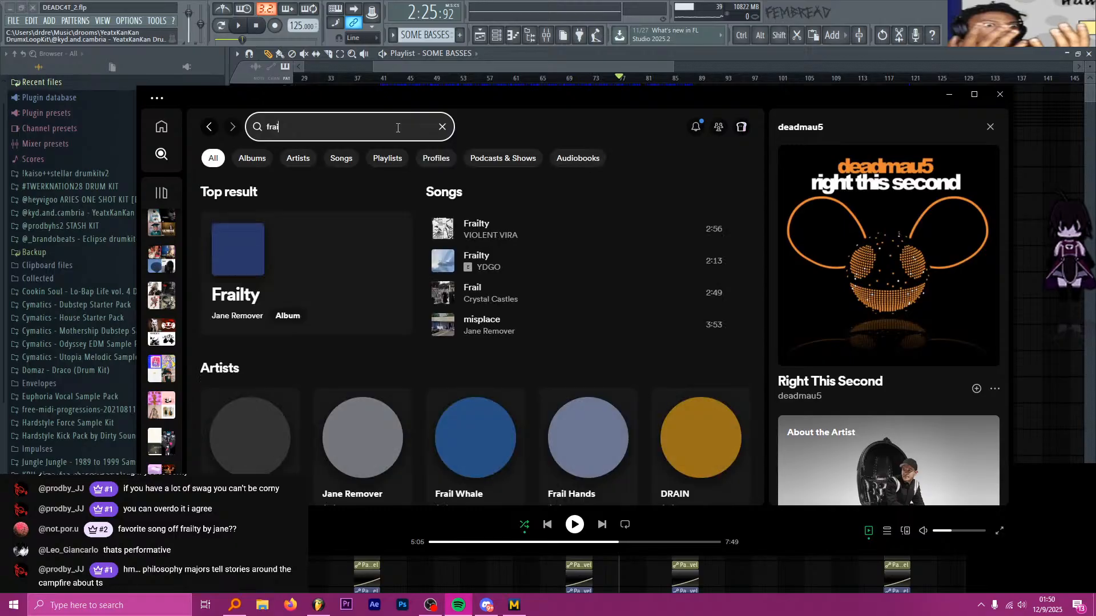
type("il")
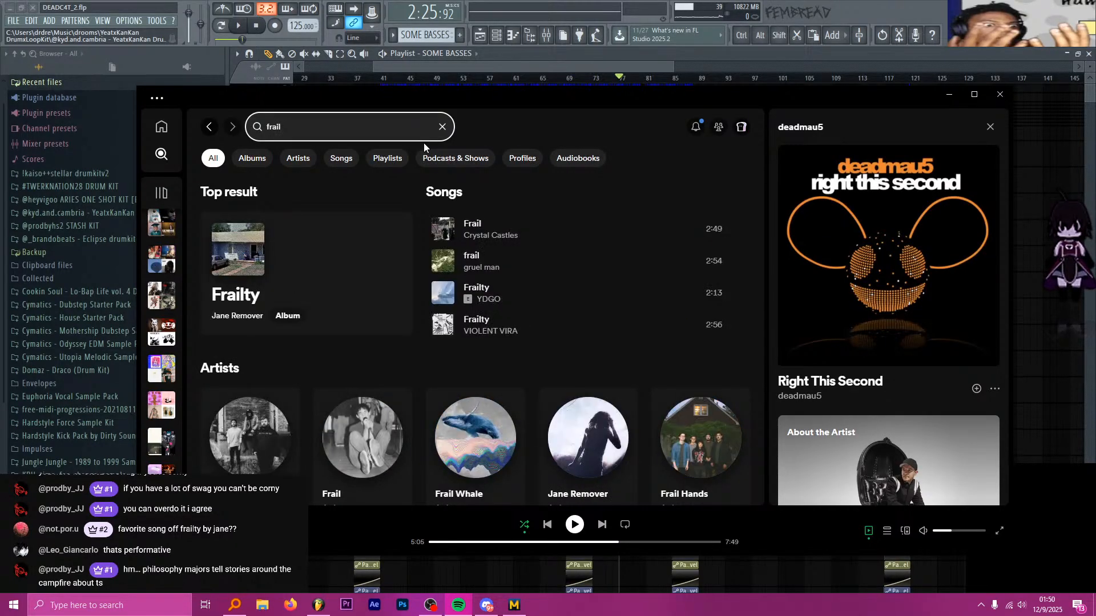
left_click(227, 299)
Look through the Frailty track list, from goldfish to let's go home, for favourite songs
scroll(497, 326, "down", 4)
scroll(472, 297, "down", 3)
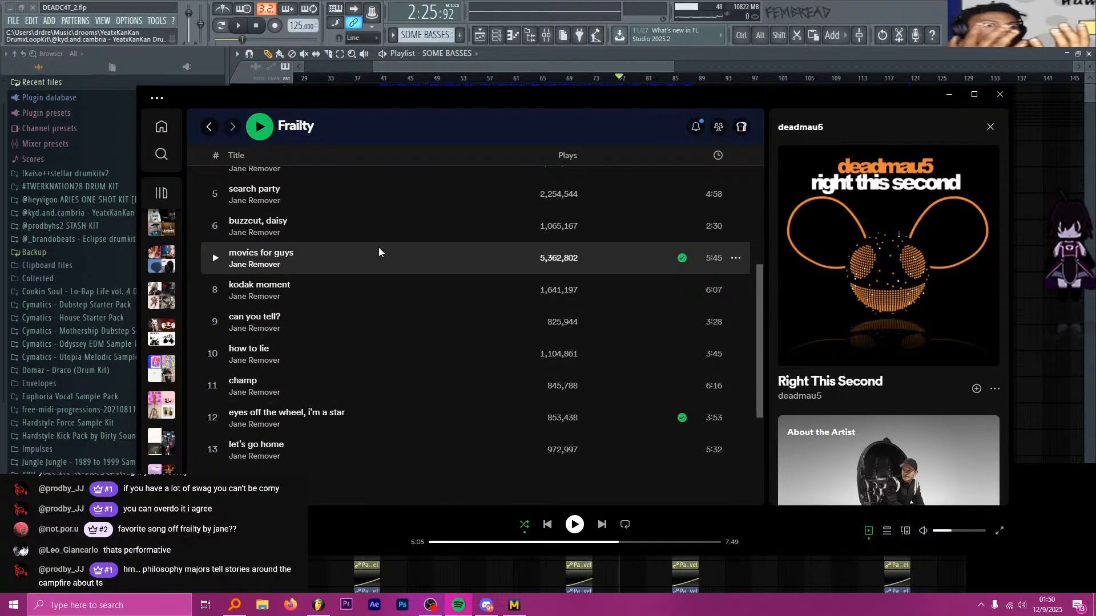
scroll(379, 247, "up", 2)
scroll(378, 368, "down", 2)
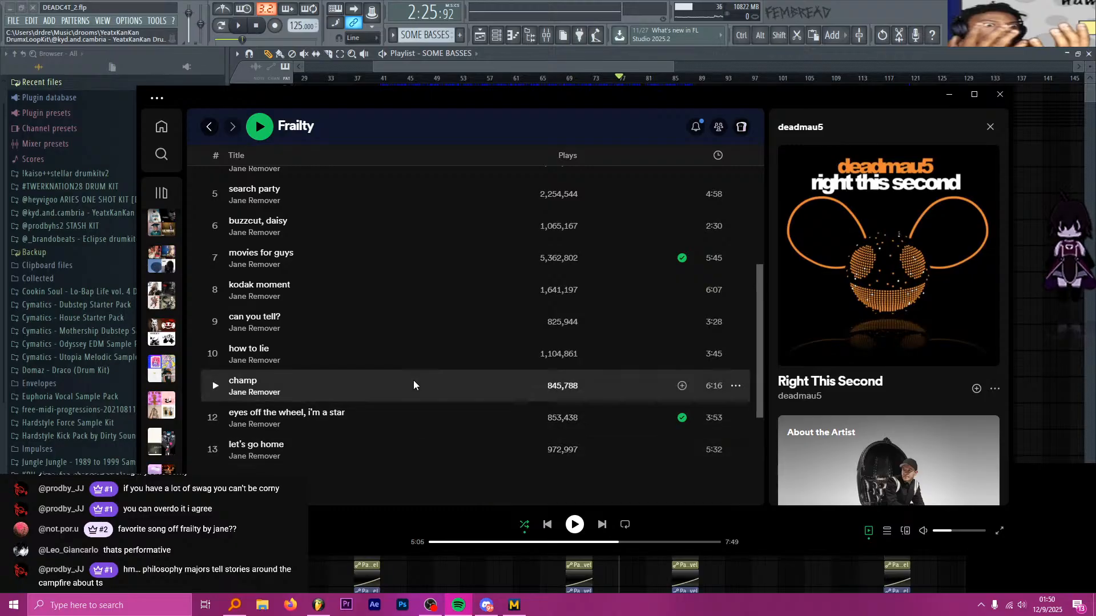
scroll(415, 378, "up", 3)
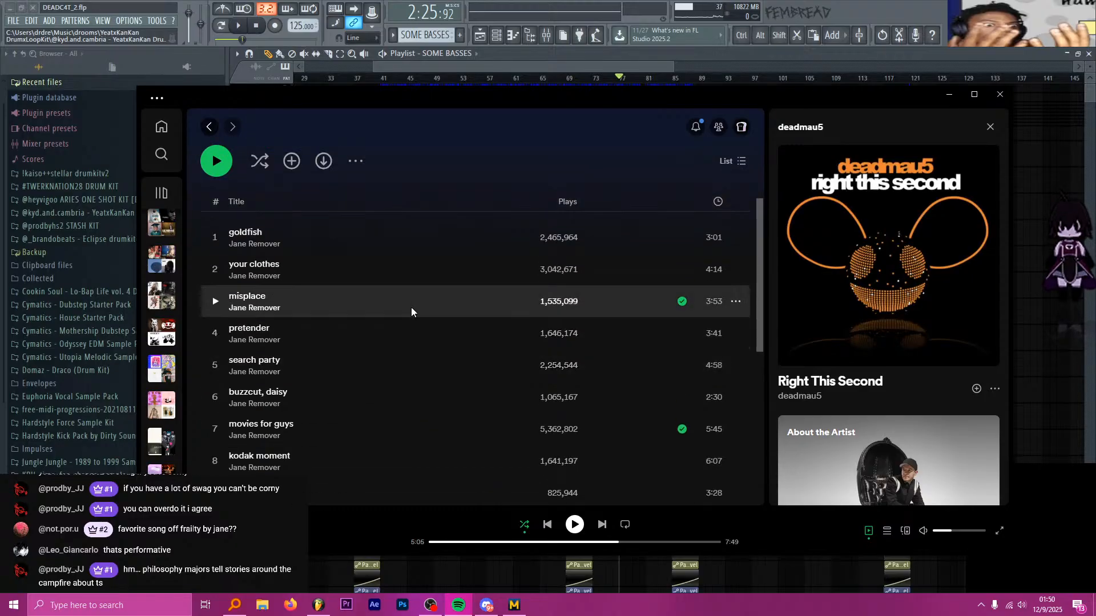
scroll(609, 287, "down", 3)
scroll(601, 369, "down", 2)
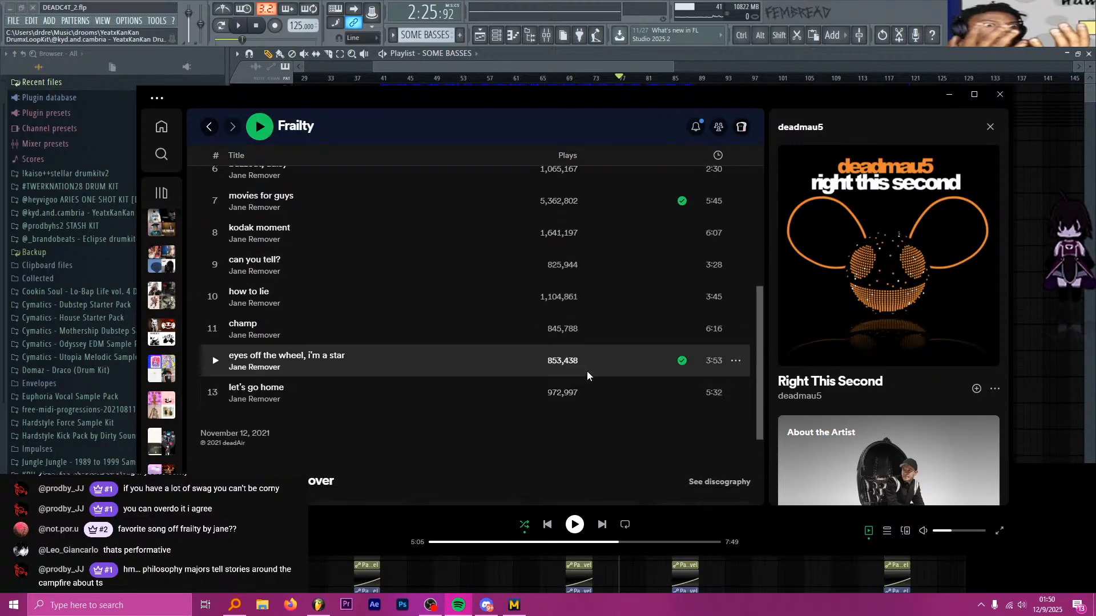
scroll(604, 365, "up", 3)
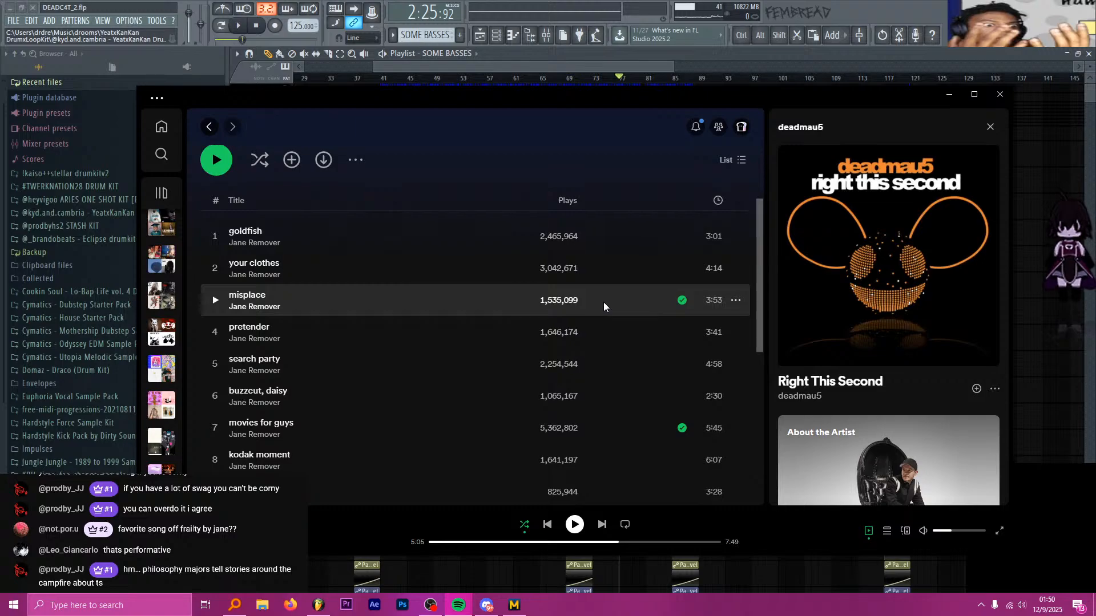
scroll(604, 303, "down", 2)
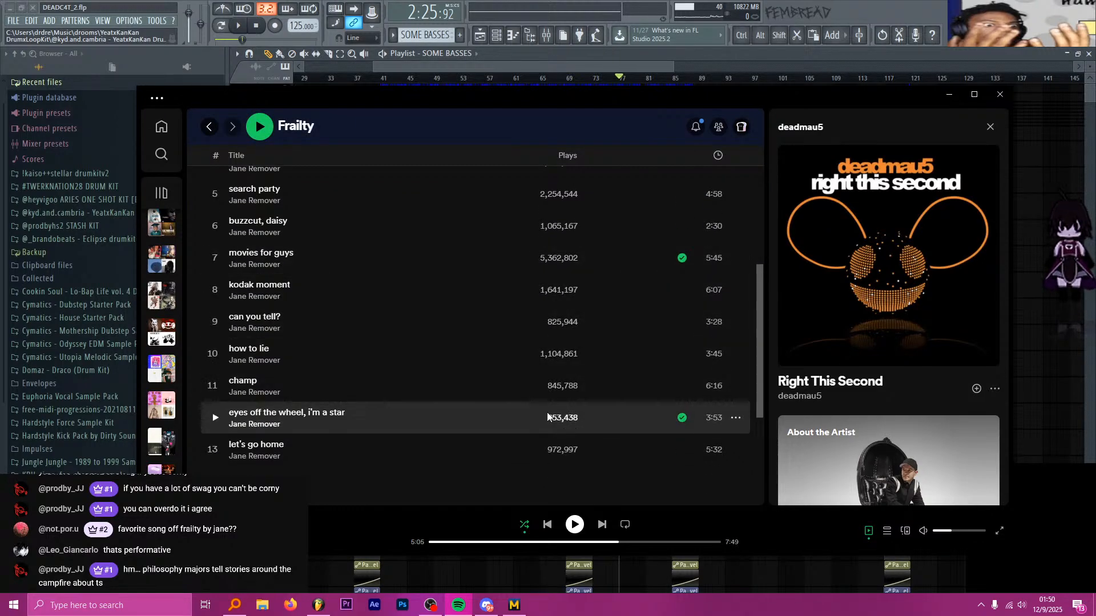
scroll(506, 377, "up", 5)
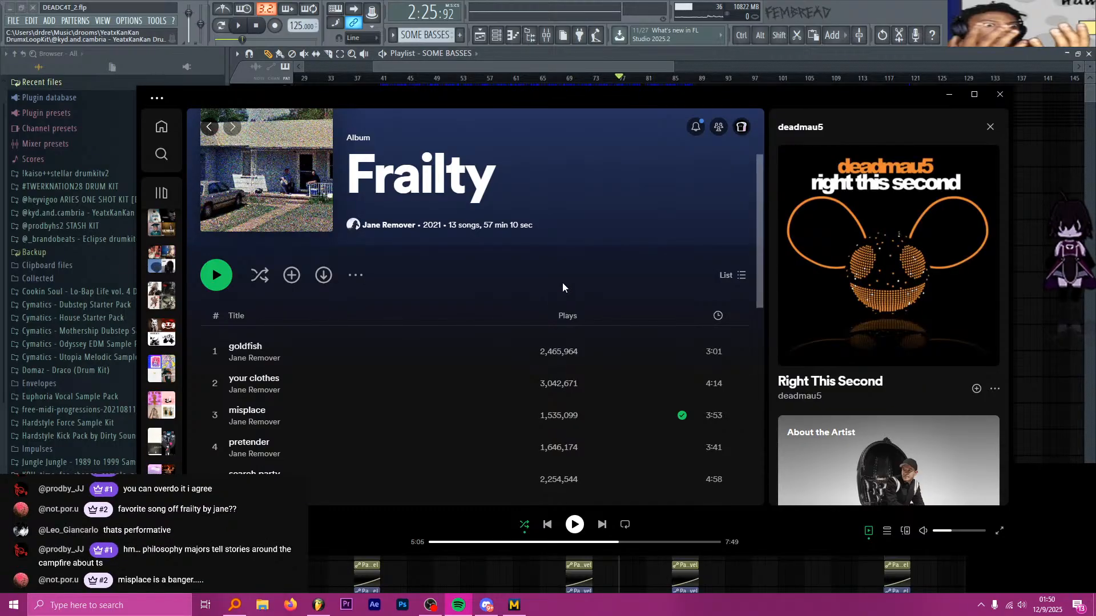
scroll(563, 282, "down", 2)
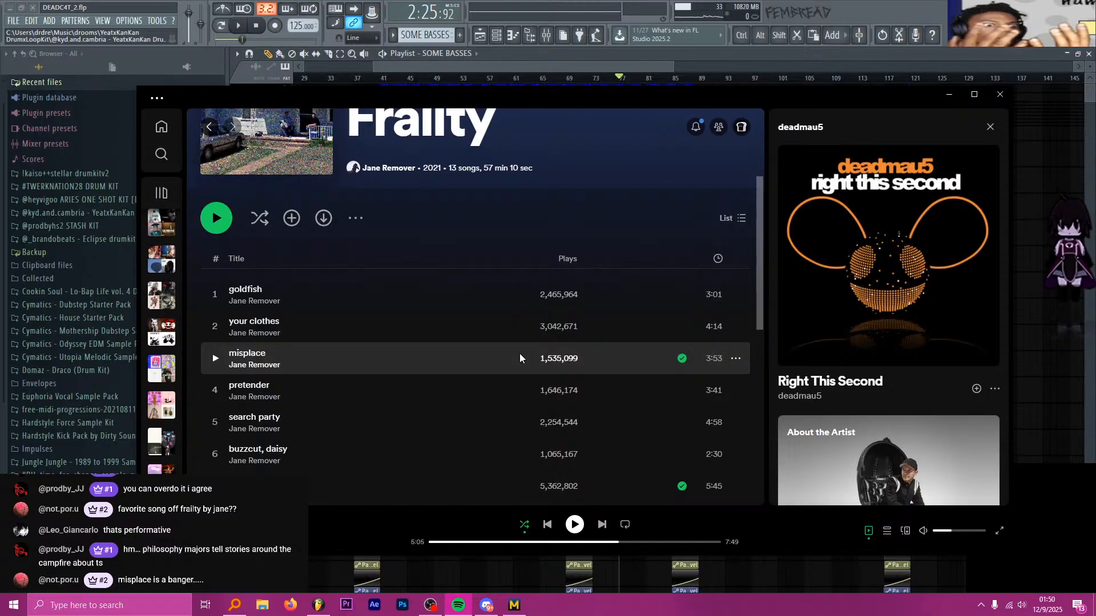
scroll(485, 247, "down", 1)
scroll(486, 246, "down", 8)
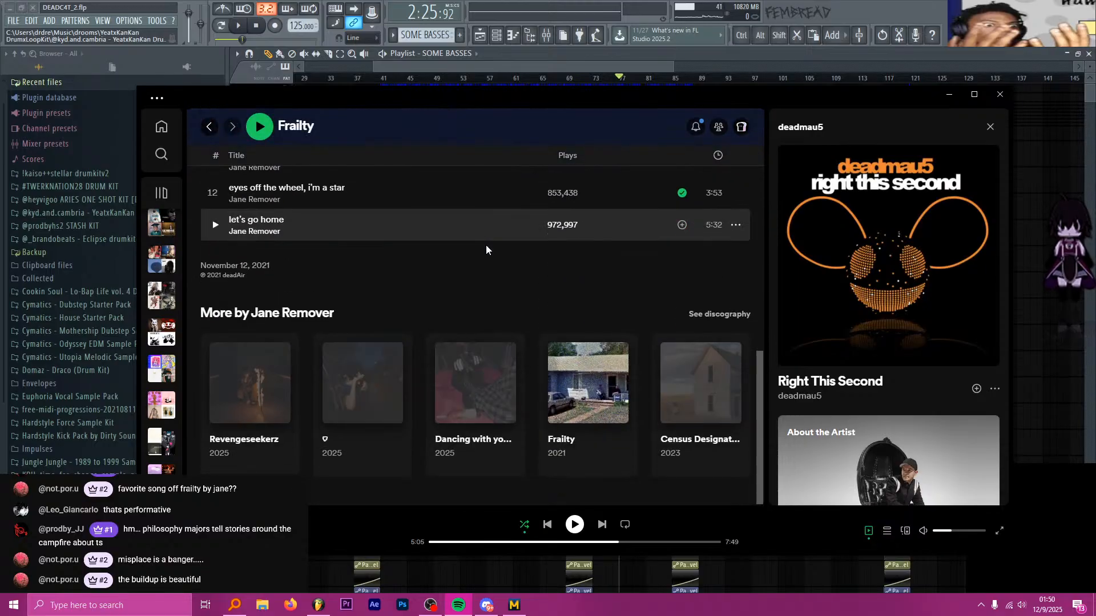
scroll(519, 235, "up", 10)
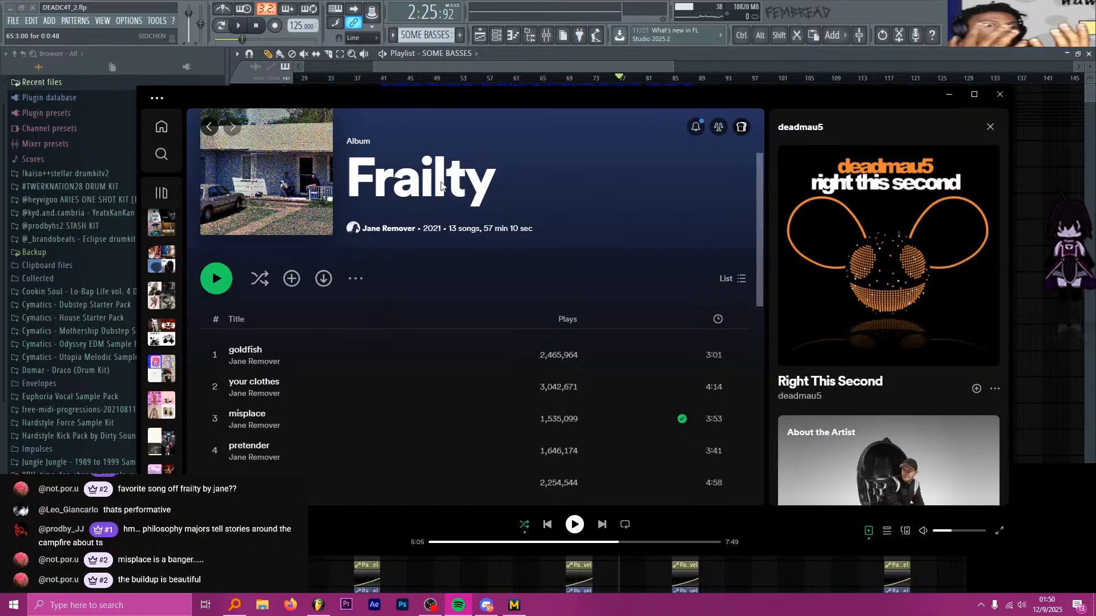
Return to the FL Studio playlist and place the playhead at bar 121, past the empty drum section
left_click(485, 69)
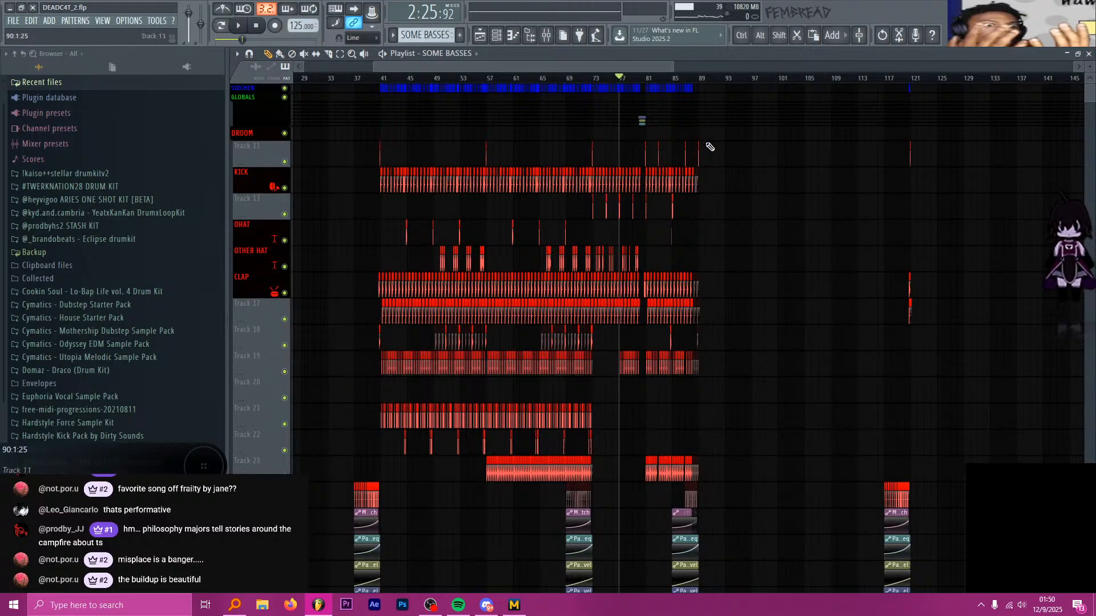
left_click(686, 78)
left_click_drag(635, 65, 694, 68)
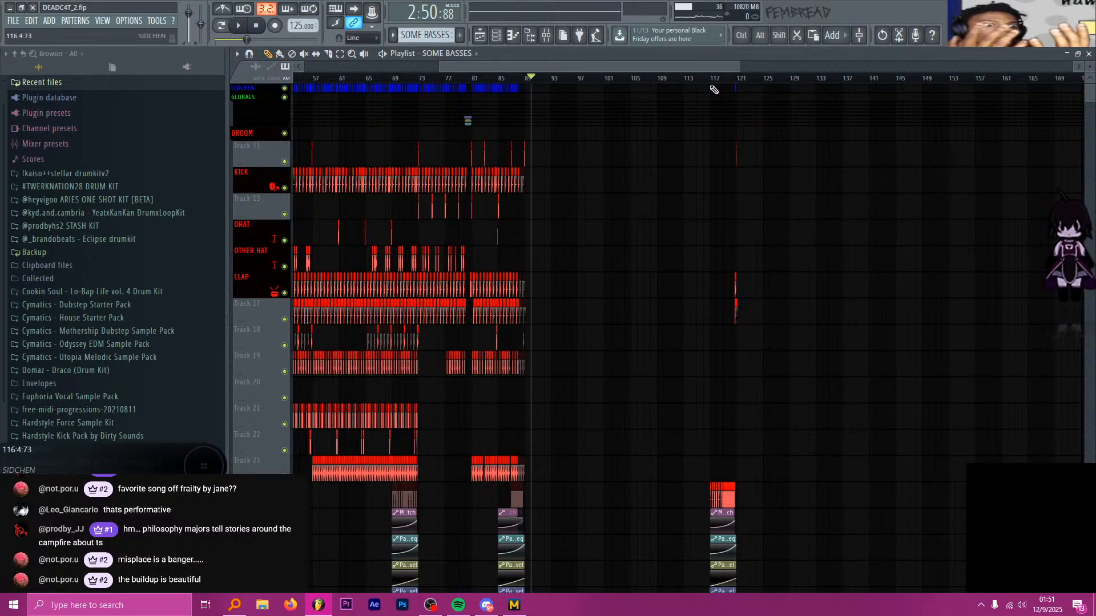
key("alt+Tab")
key("alt+Tab")
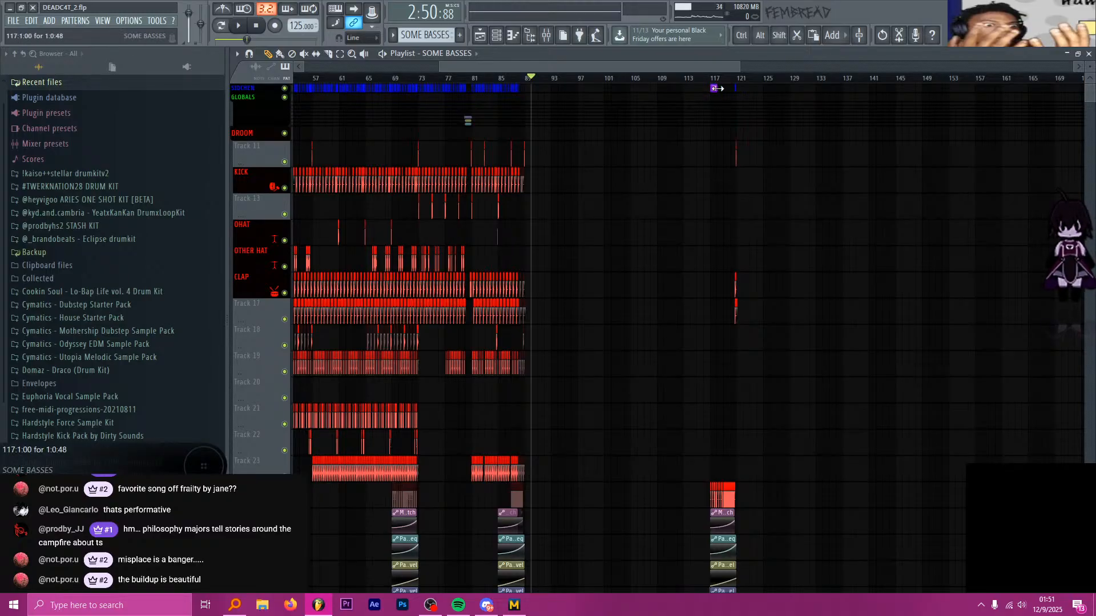
left_click(734, 78)
left_click(740, 79)
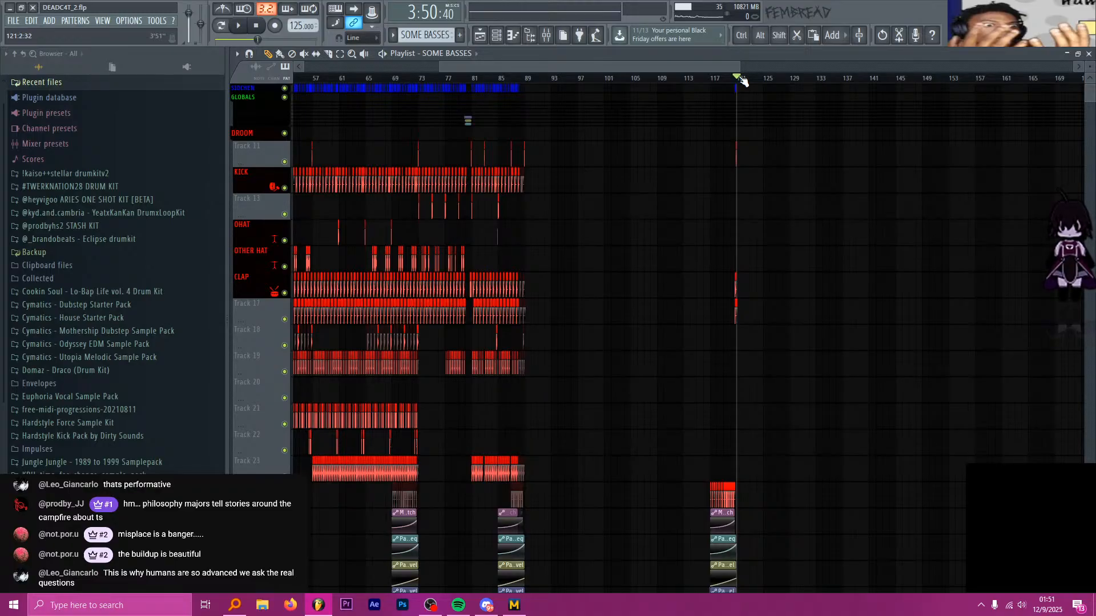
key("alt+Tab")
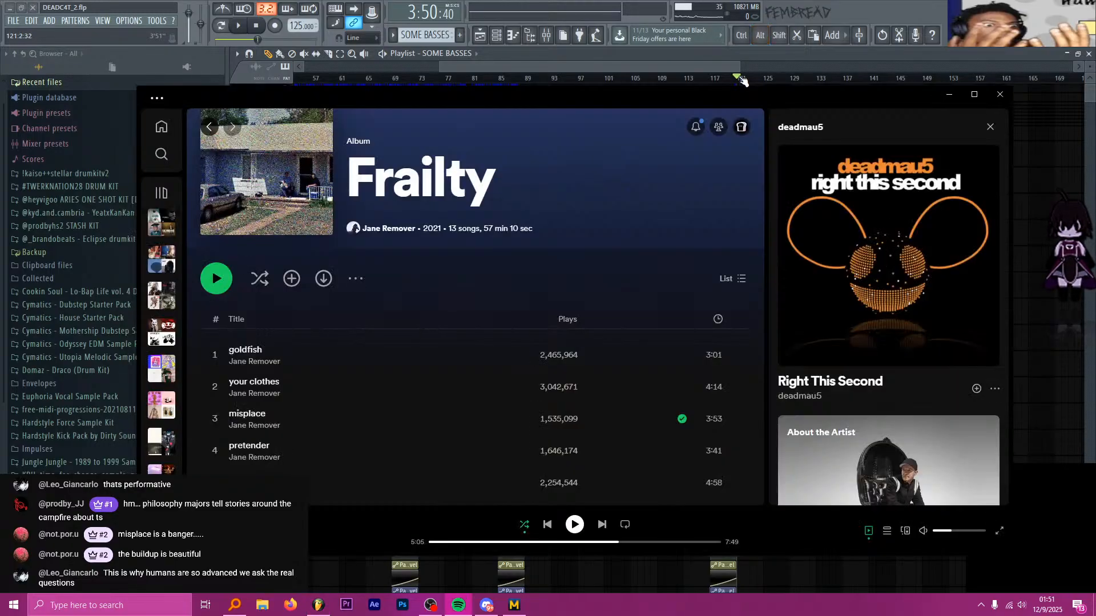
key("alt+Tab")
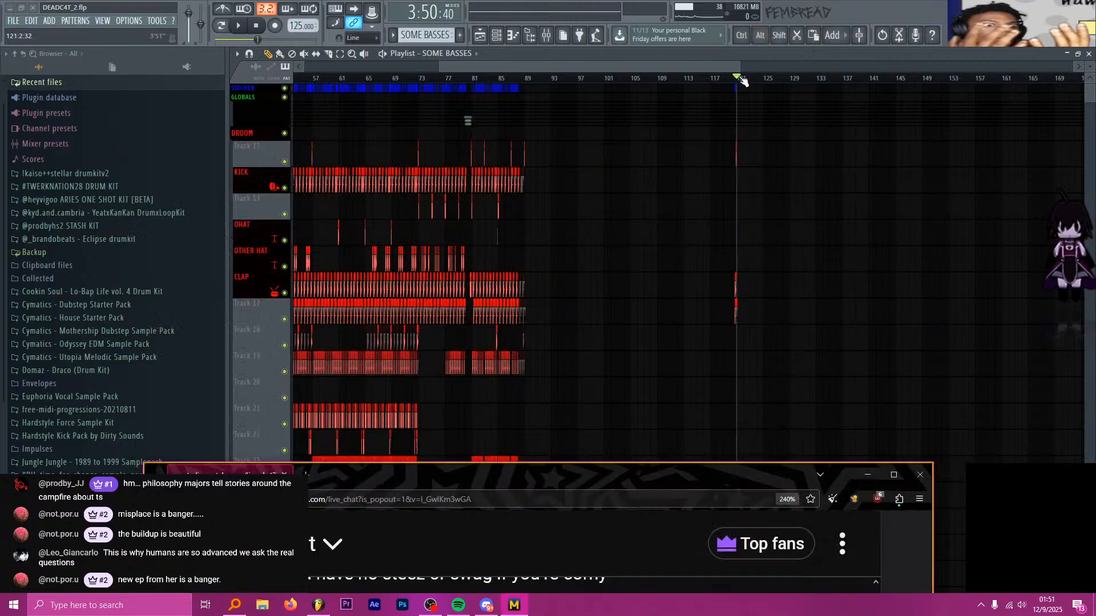
key("alt+Tab")
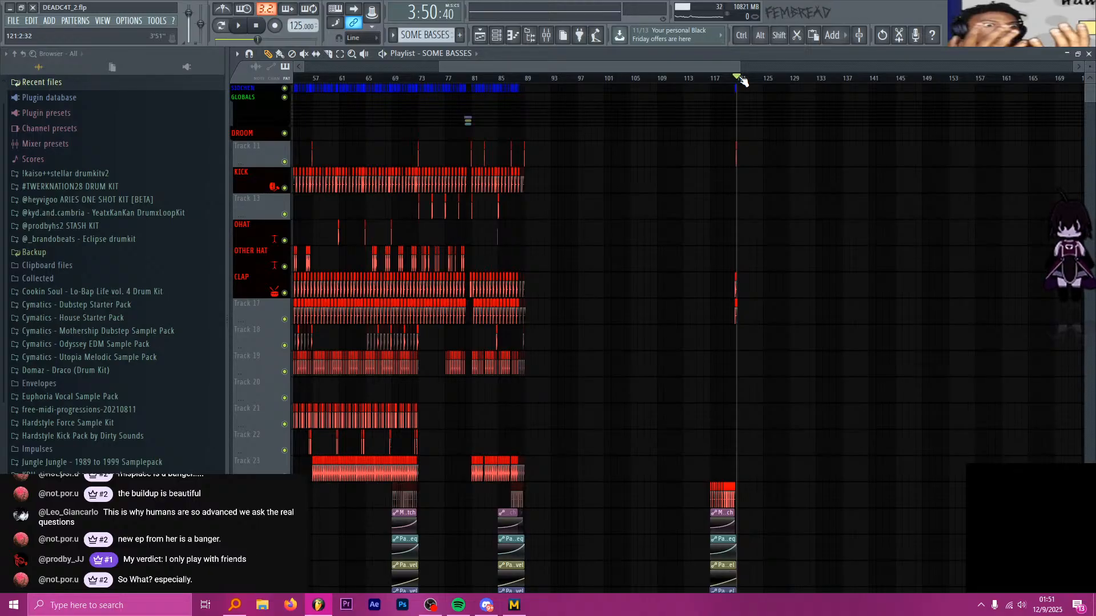
Switch to Spotify, go to Jane Remover's artist page and open the latest EP in the discography
key("alt+Tab")
key("Tab")
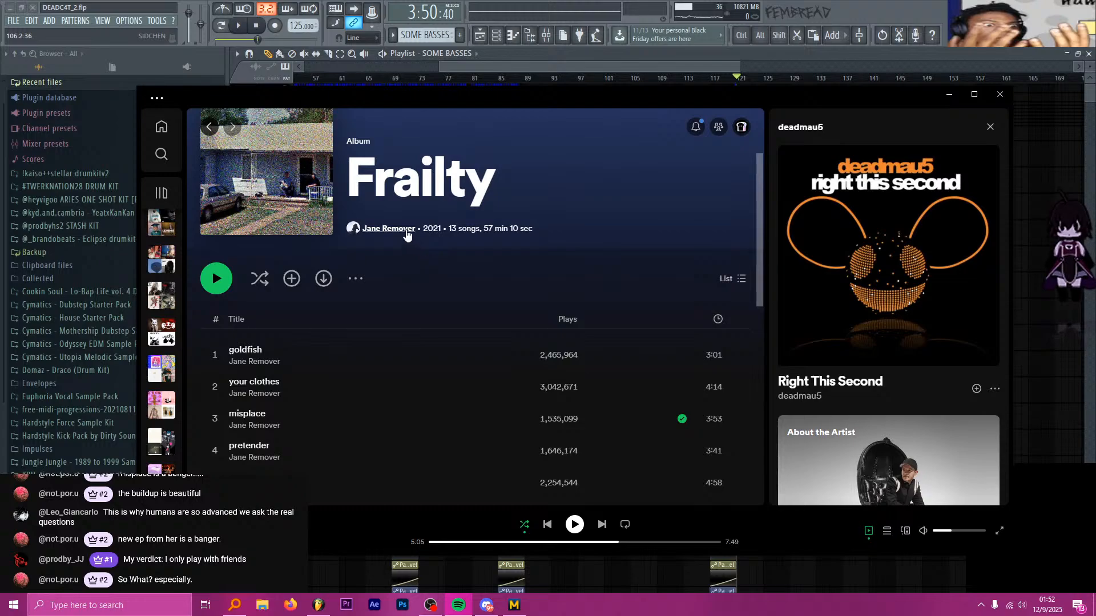
left_click(382, 229)
scroll(494, 351, "down", 5)
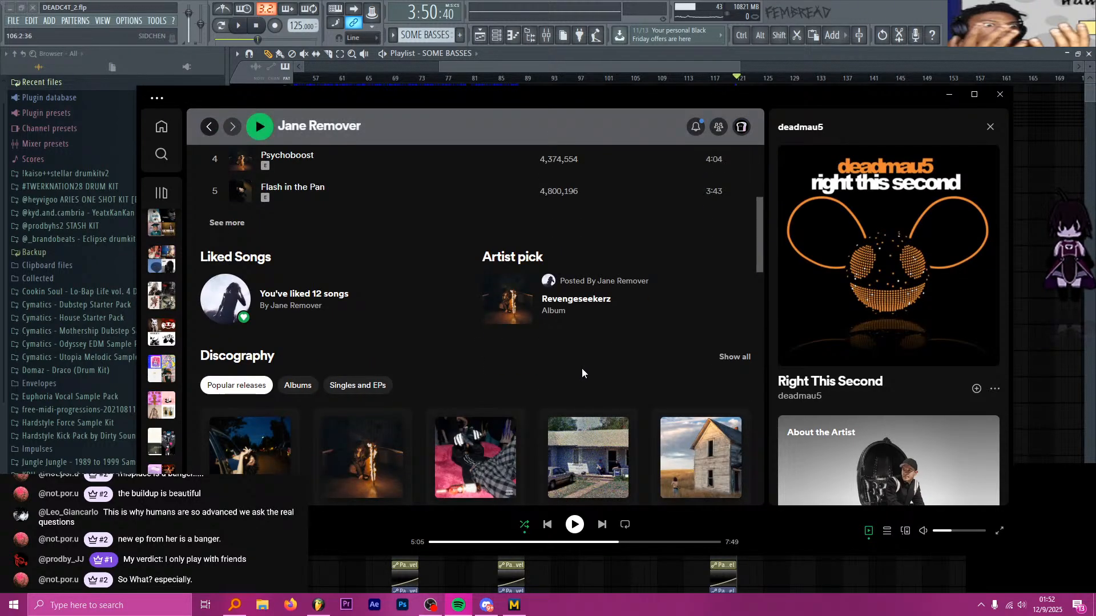
scroll(557, 344, "down", 3)
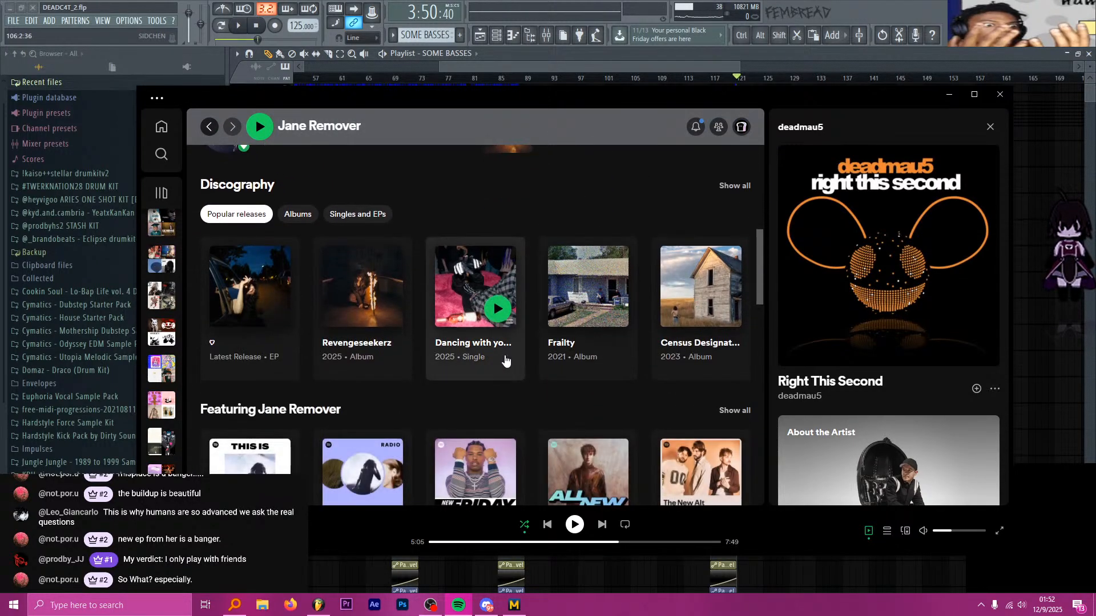
left_click(230, 357)
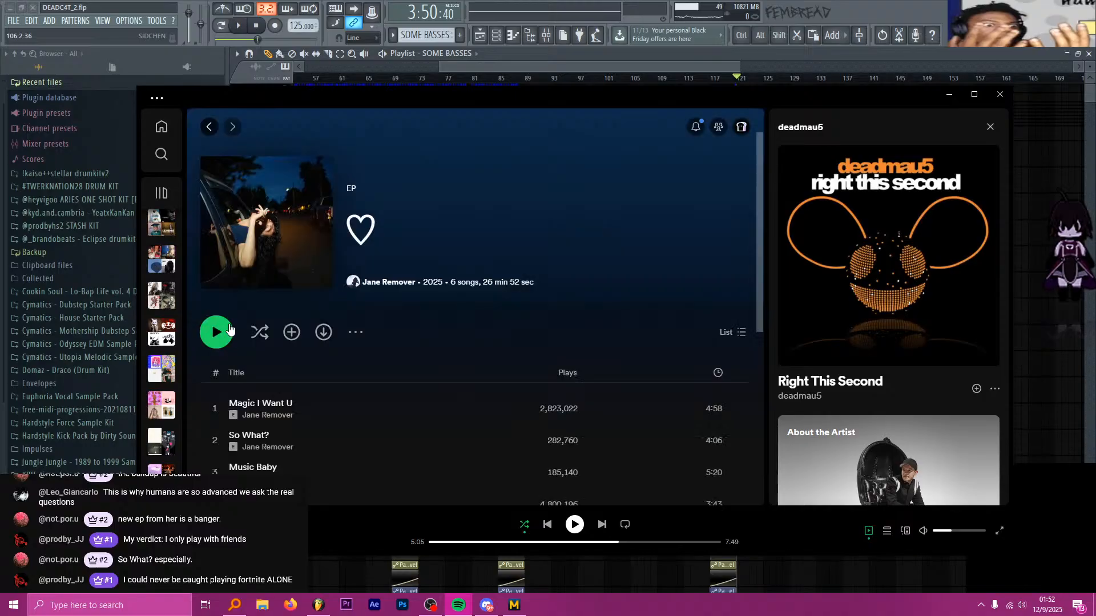
Read the EP's track list, then switch back to the FL Studio playlist
scroll(343, 344, "down", 3)
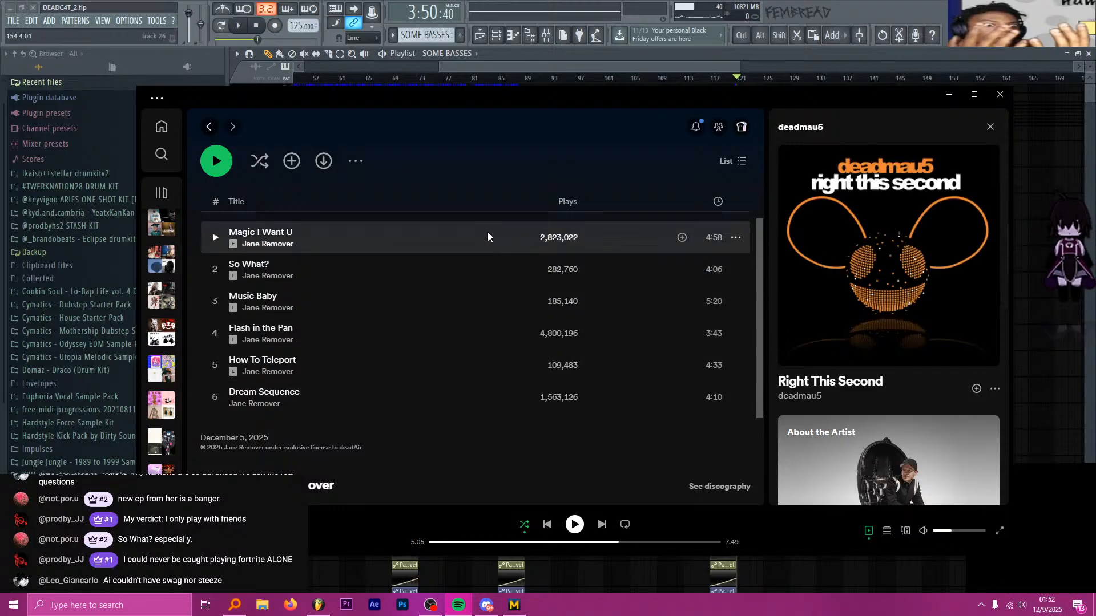
scroll(361, 306, "up", 1)
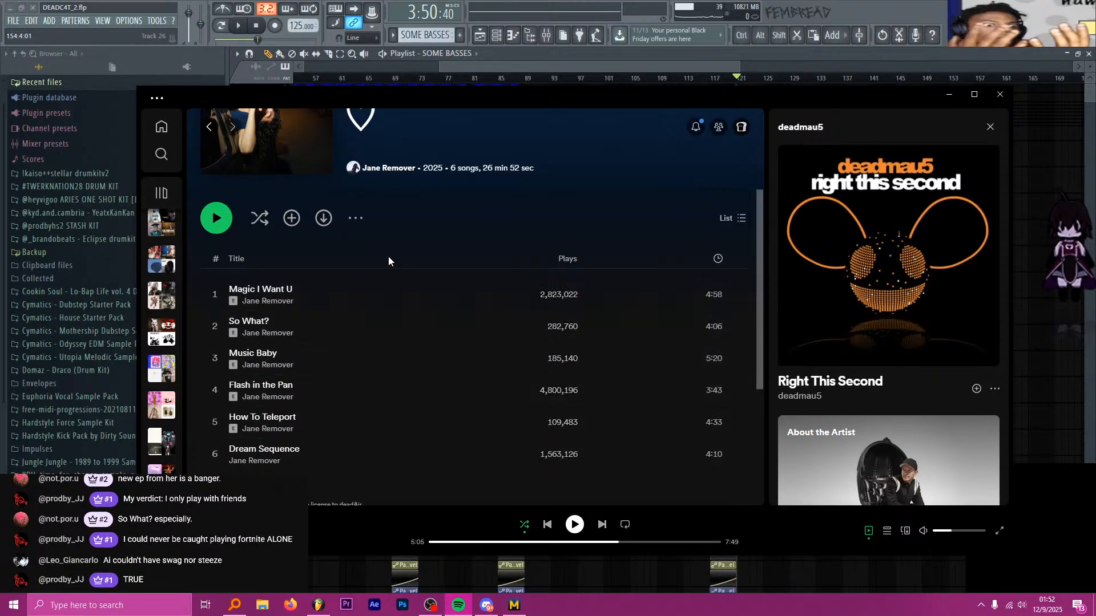
left_click(653, 67)
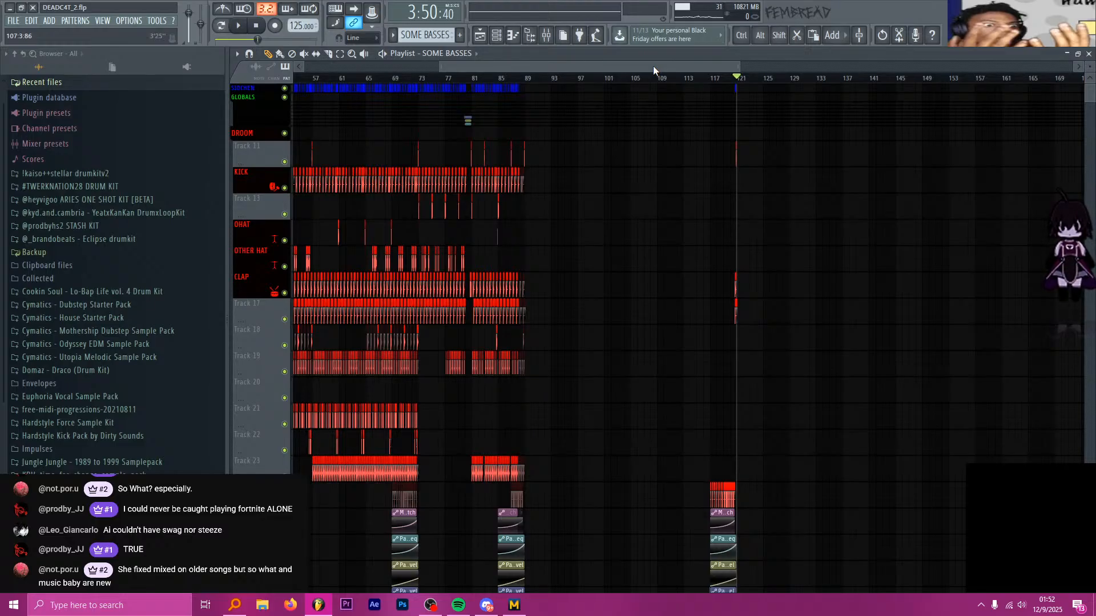
Place an FHD_kick_oneshot_zed clip on the KICK track and a SIDCHEN clip on its own track at bar 121
scroll(757, 156, "down", 2)
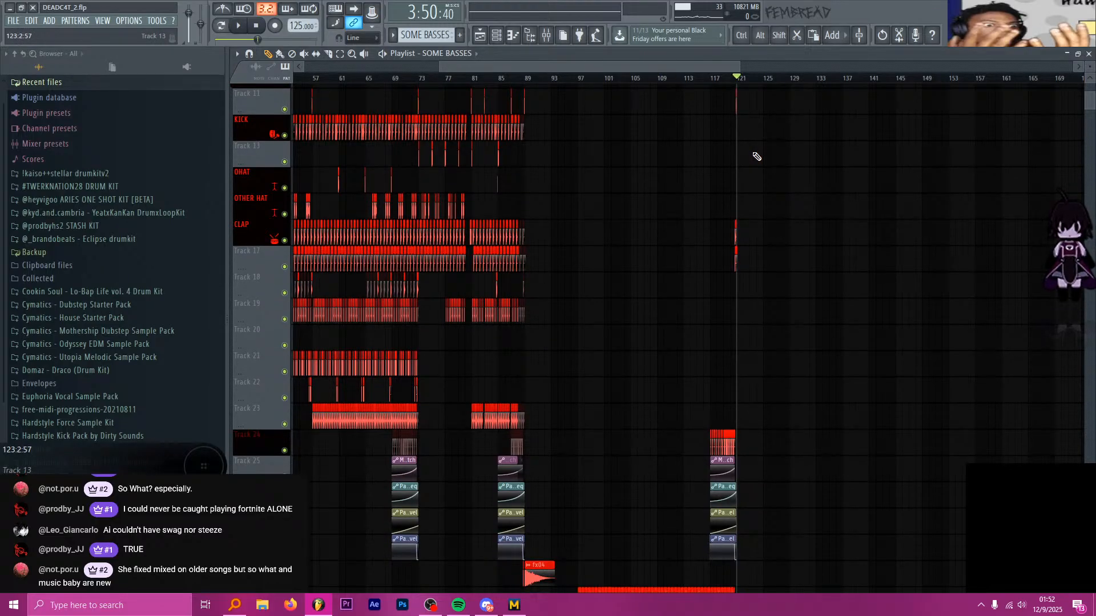
scroll(715, 184, "up", 10, "ctrl")
scroll(686, 223, "up", 2)
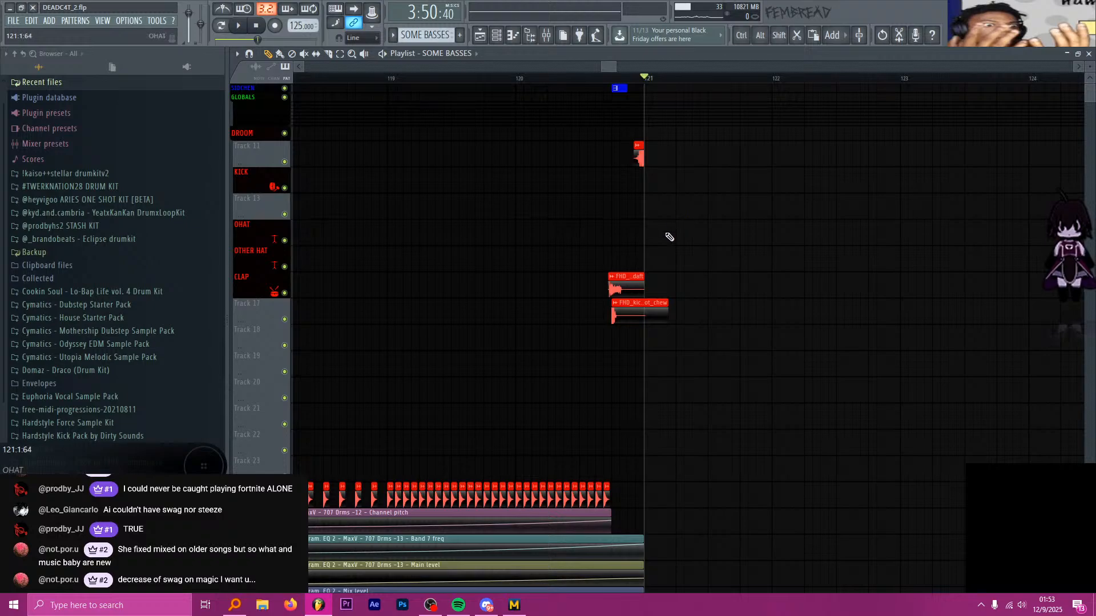
scroll(669, 237, "down", 10, "ctrl")
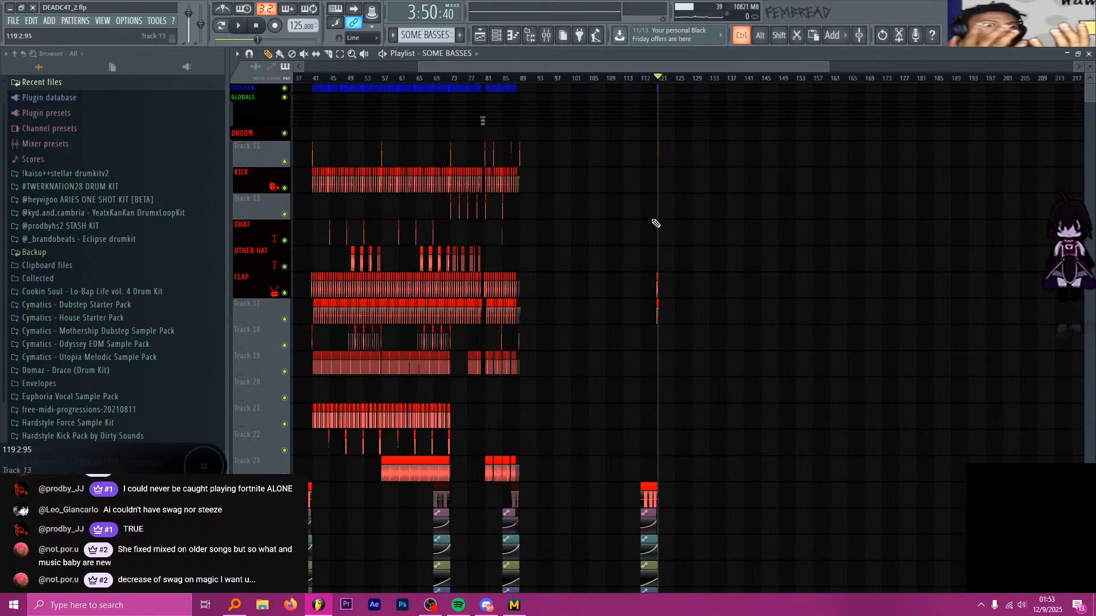
scroll(656, 224, "up", 6, "ctrl")
left_click(242, 176)
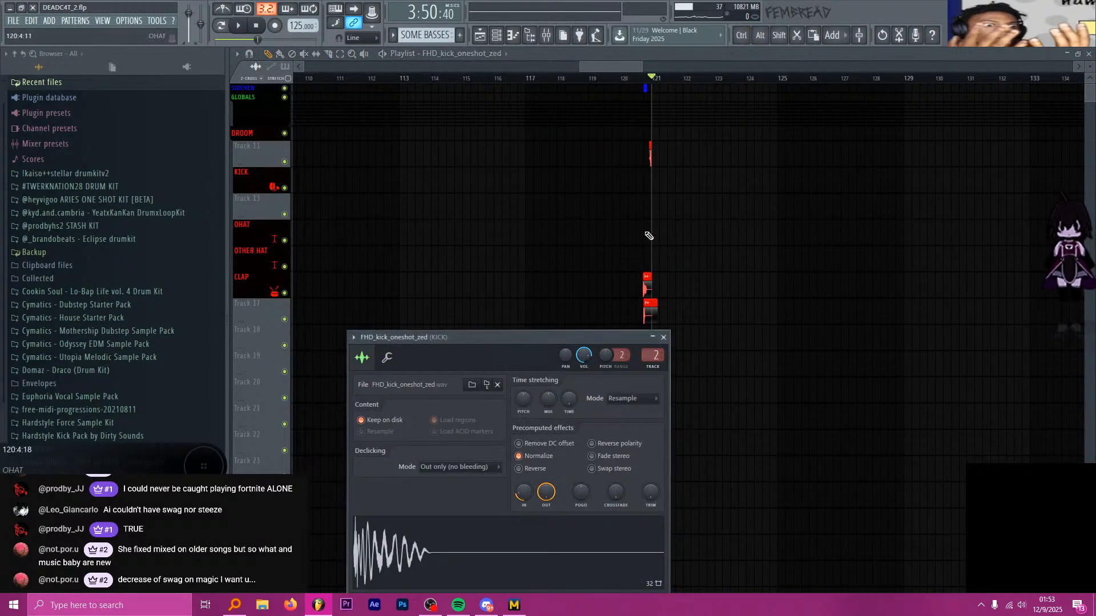
key("Escape")
scroll(653, 189, "up", 8)
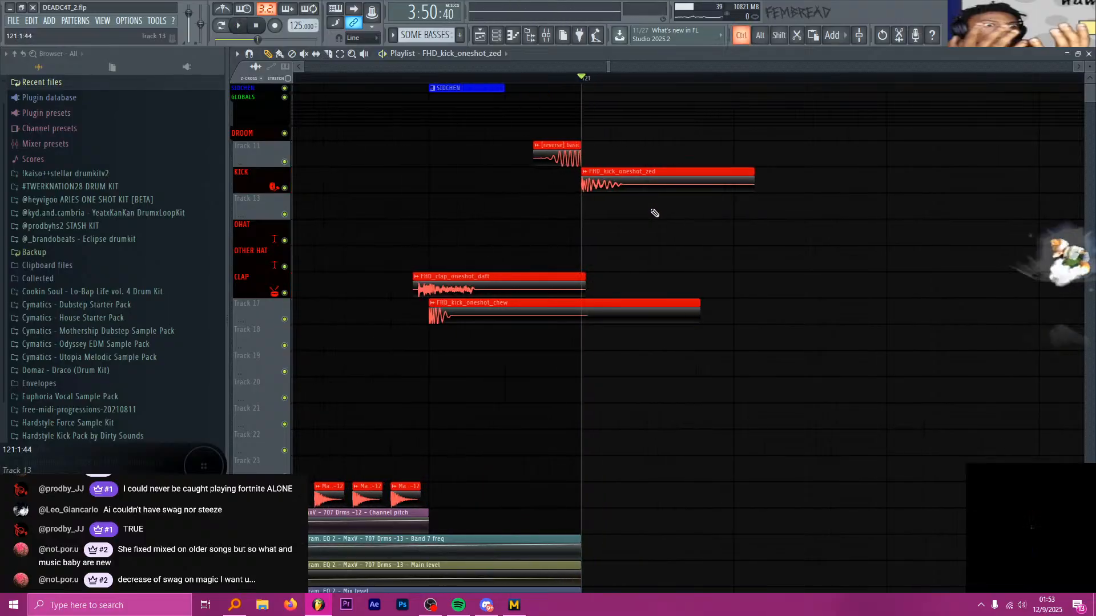
left_click(581, 88)
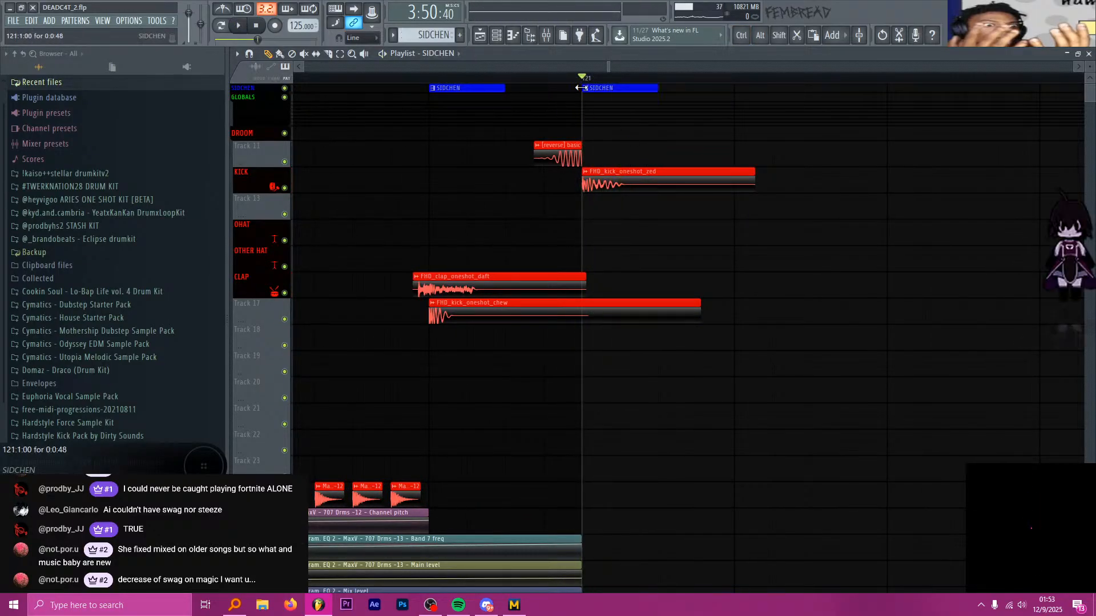
scroll(599, 184, "up", 2)
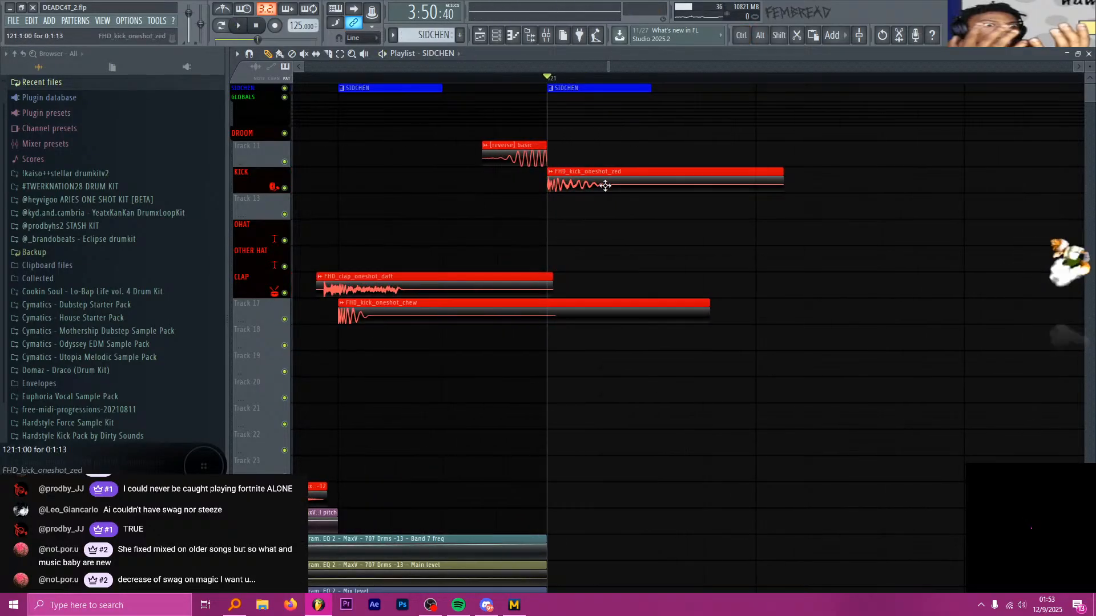
Bypass Fruity parametric EQ 2 and Fruity Limiter on the KICK mixer insert and check its kHs Transient Shaper
left_click(547, 36)
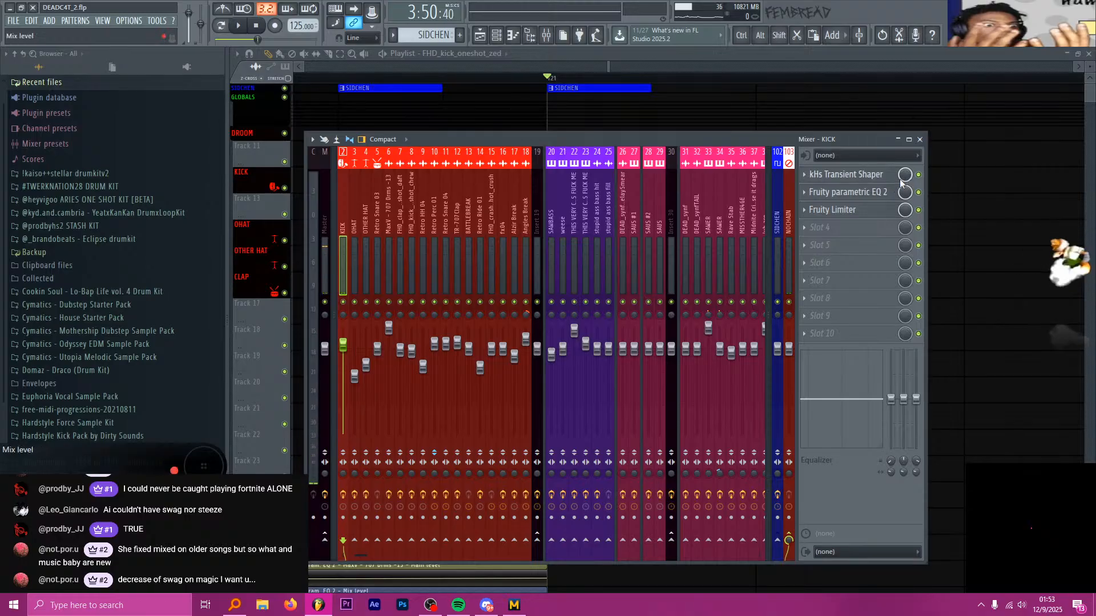
left_click(918, 192)
left_click(918, 210)
left_click(882, 174)
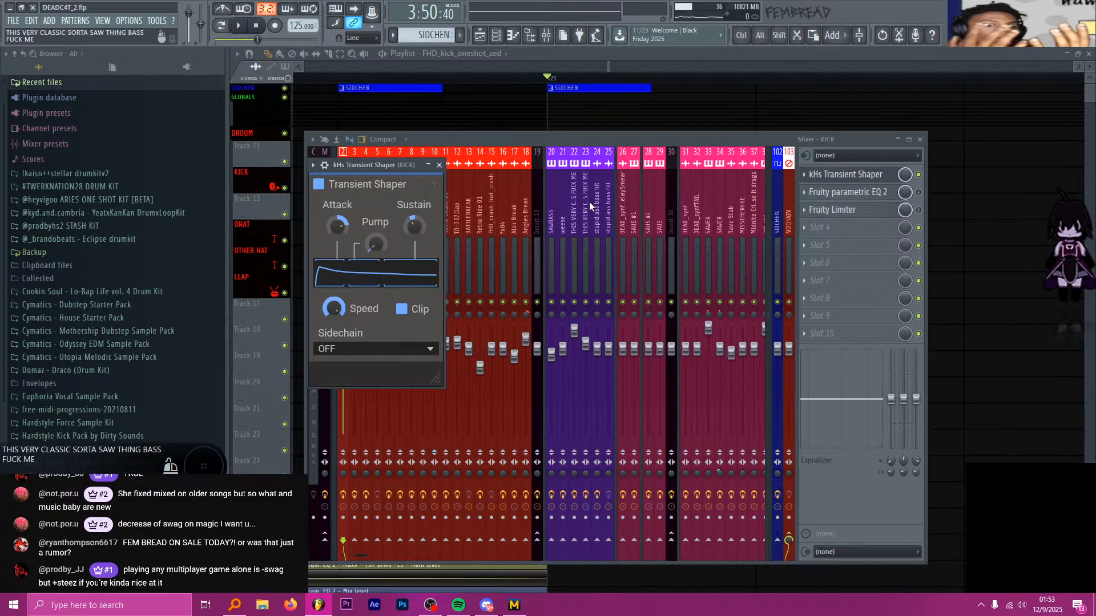
left_click(851, 176)
left_click(852, 178)
left_click(859, 192)
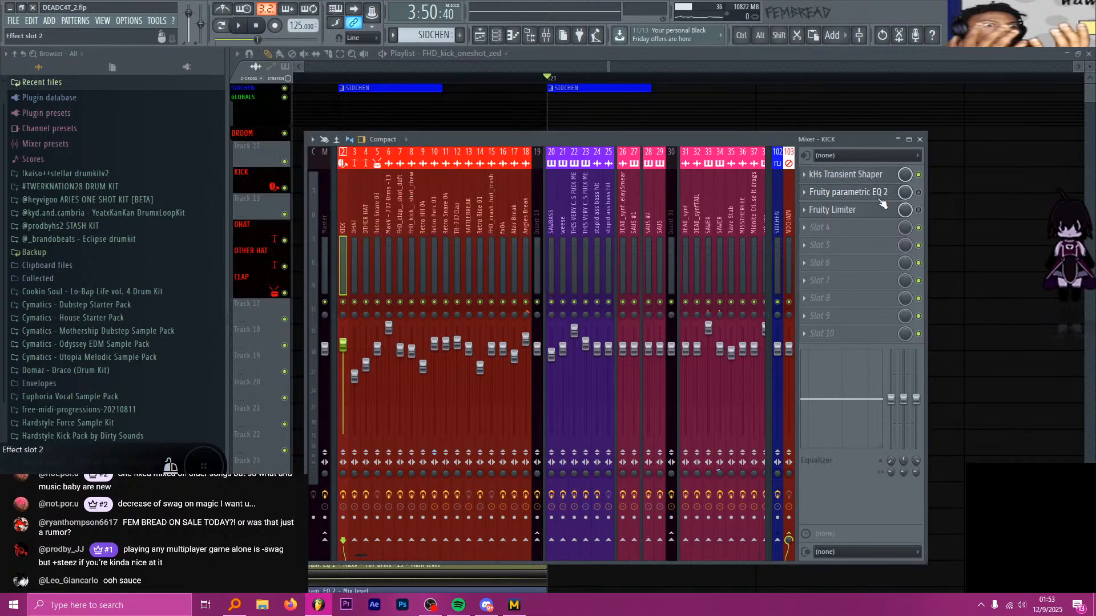
Inspect the Fruity Limiter and kHs Transient Shaper settings on the KICK insert, then return to the playlist
left_click(891, 214)
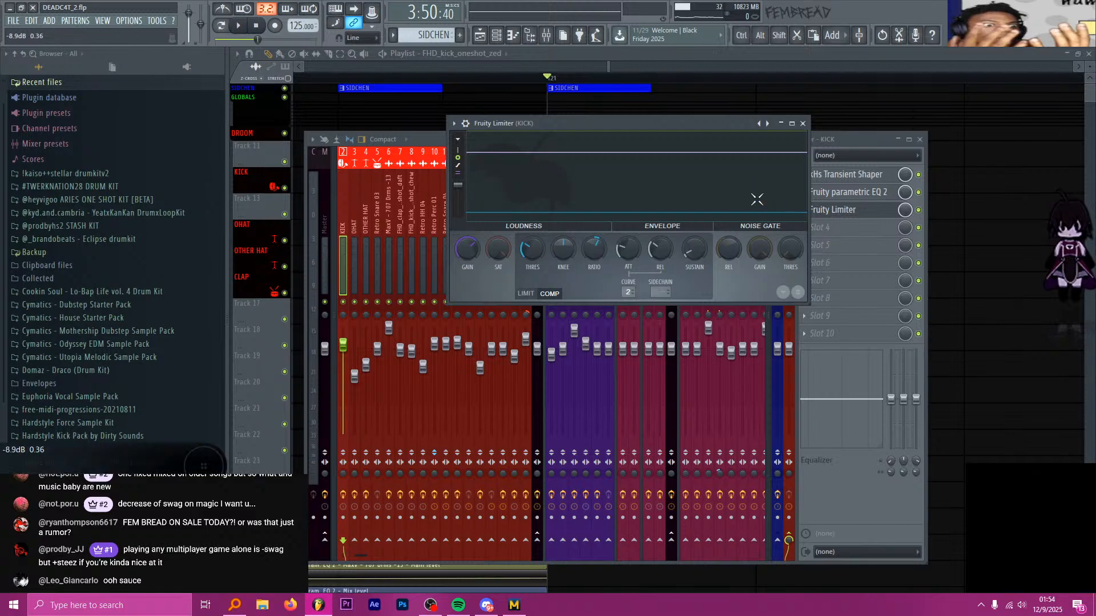
left_click(802, 124)
left_click(861, 175)
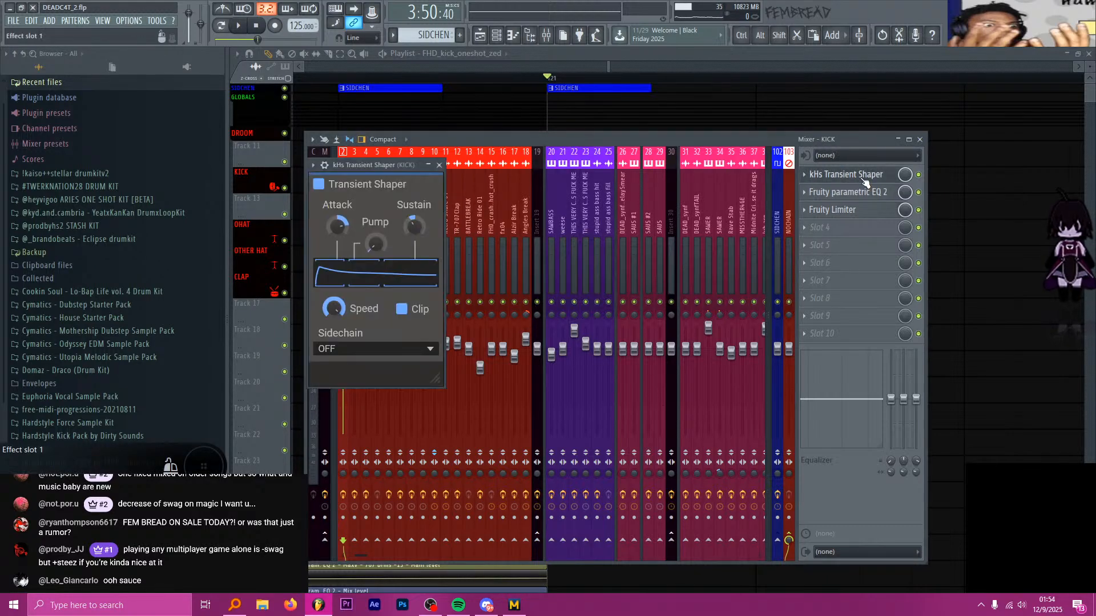
left_click(862, 176)
left_click(863, 177)
left_click(863, 177)
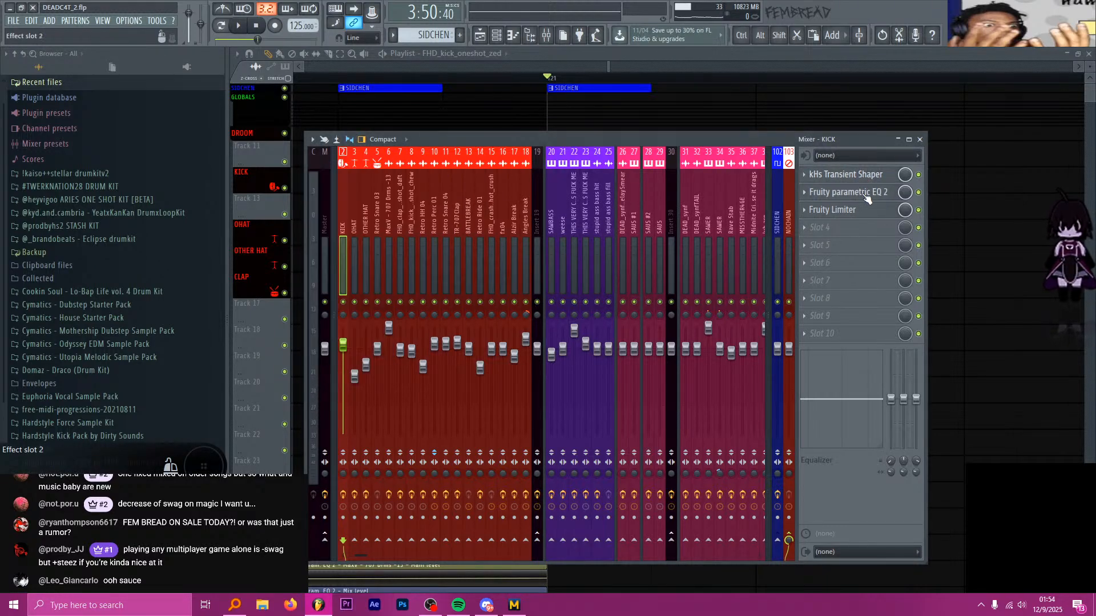
left_click(864, 179)
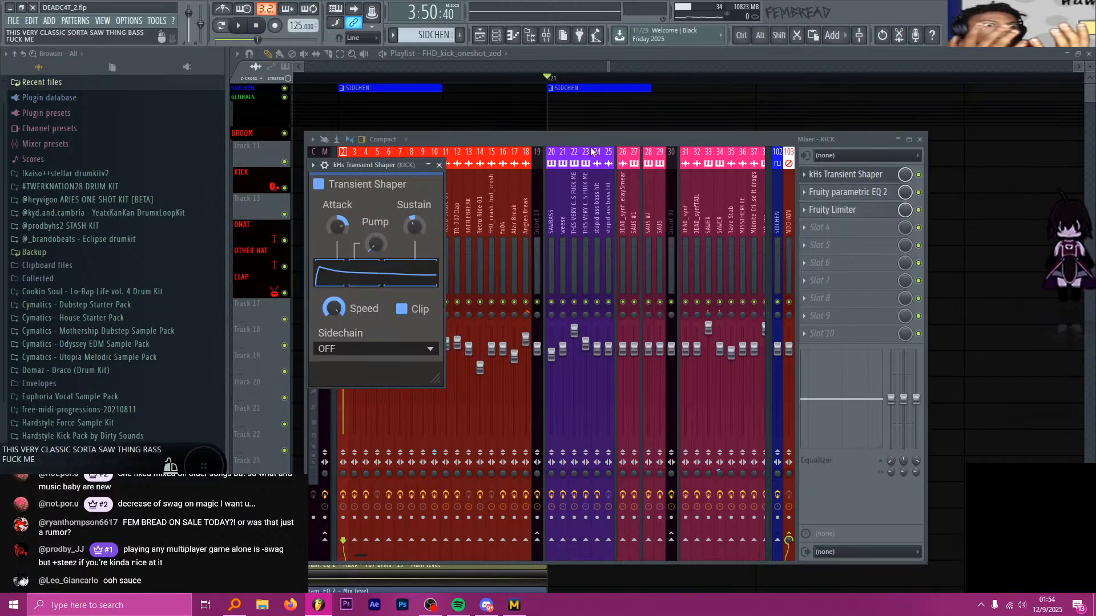
left_click(680, 61)
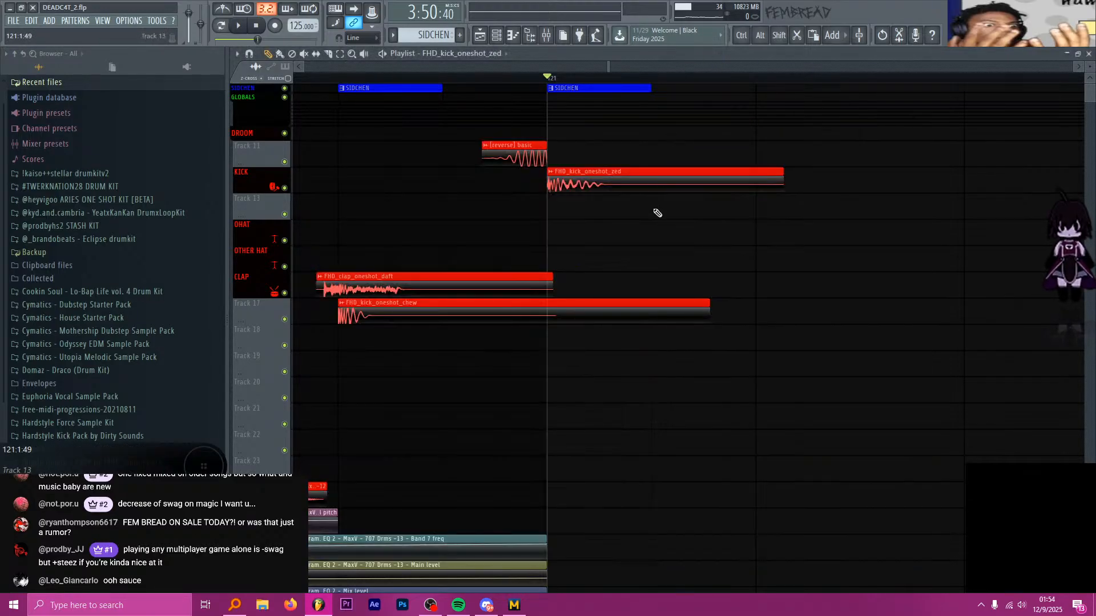
Trim the kick clip at bar 121 to 0:0:24 and duplicate it three times in a row
right_click(609, 188, "shift")
right_click(617, 189)
key("ctrl+b")
key("ctrl+b")
key("ctrl+b")
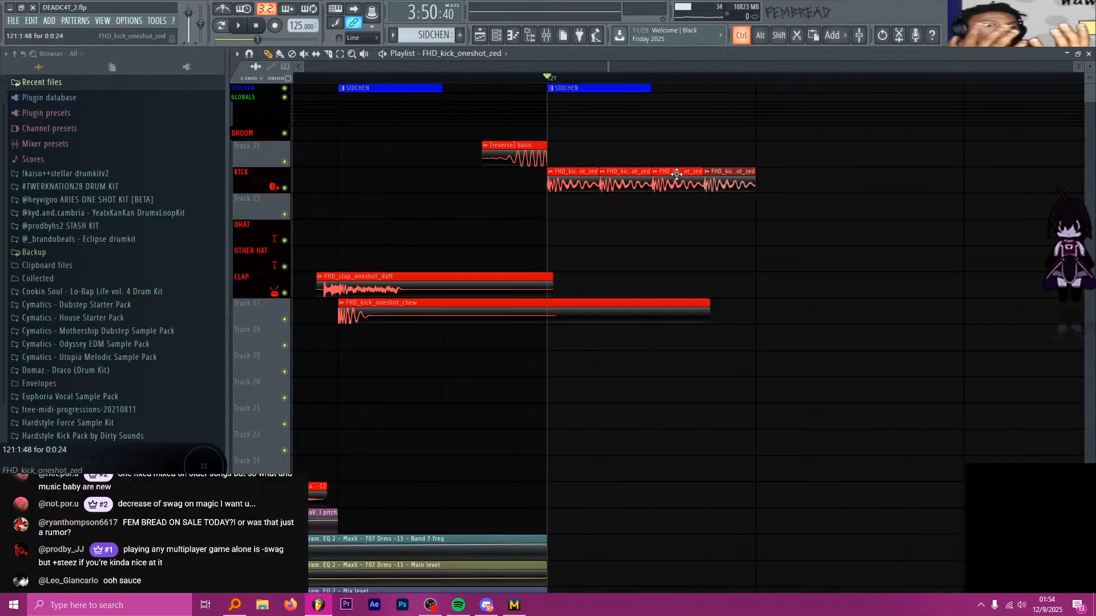
key("space")
key("space")
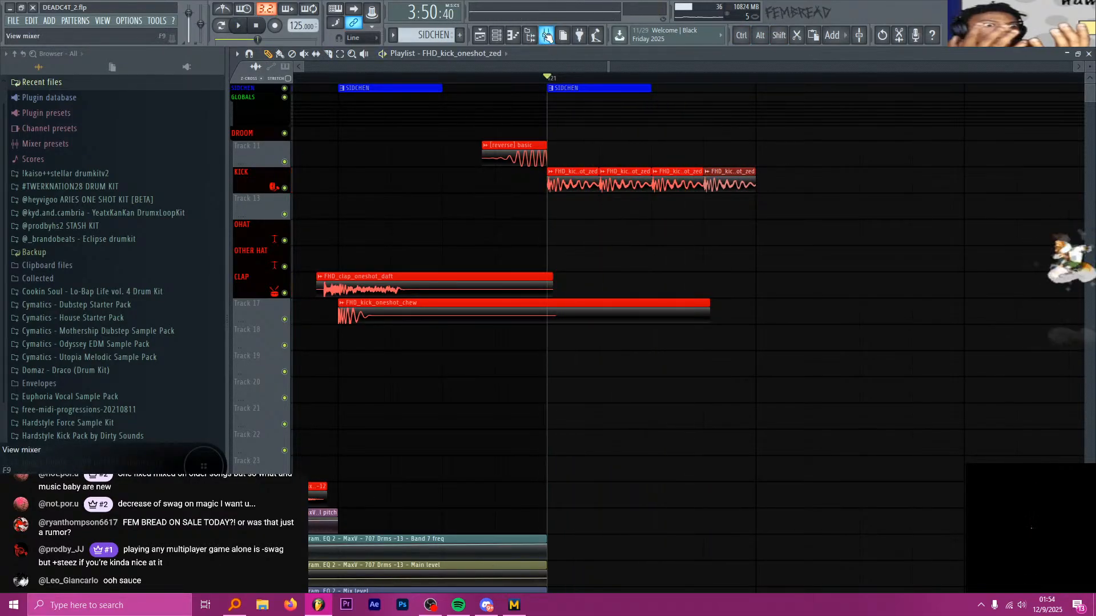
Recheck the KICK insert's transient shaper, then delete the three duplicated kick clips after bar 121
key("F9")
left_click(868, 174)
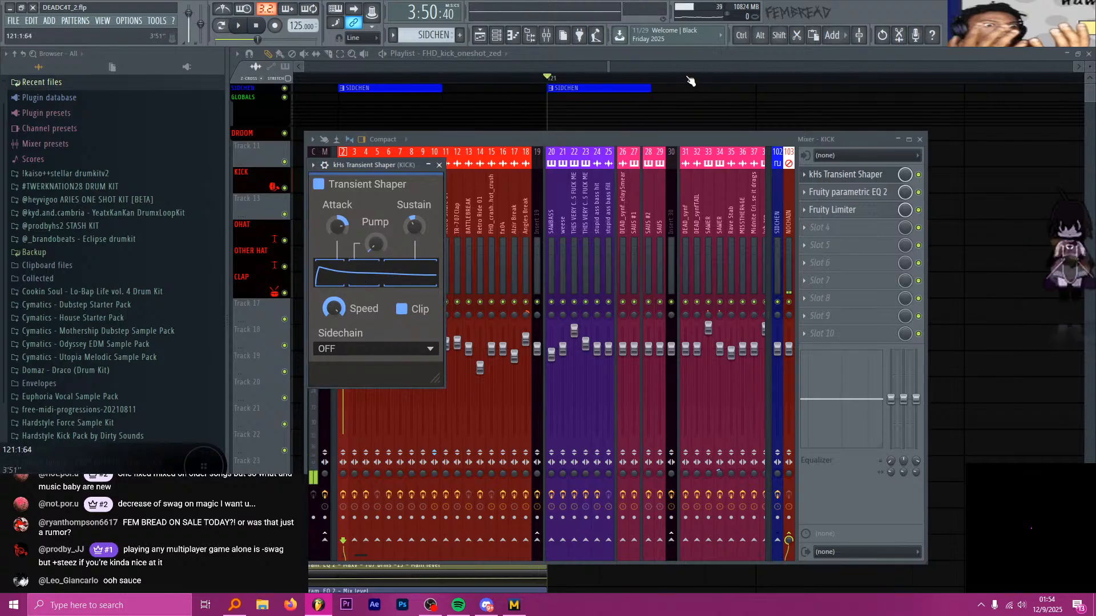
key("F9")
right_click(629, 183)
right_click(677, 184)
right_click(730, 184)
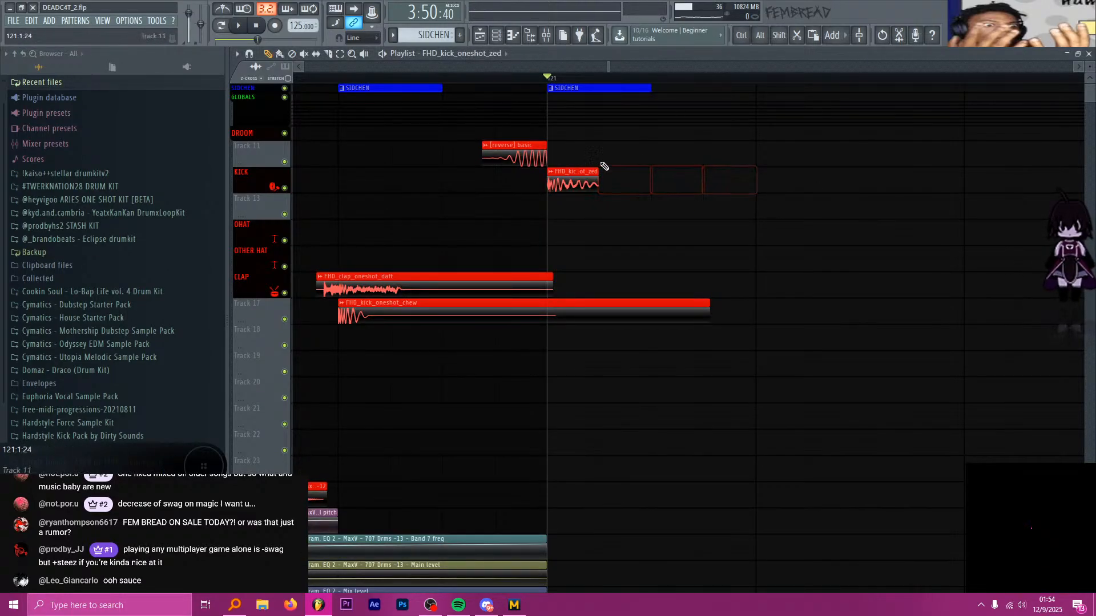
scroll(690, 199, "down", 2)
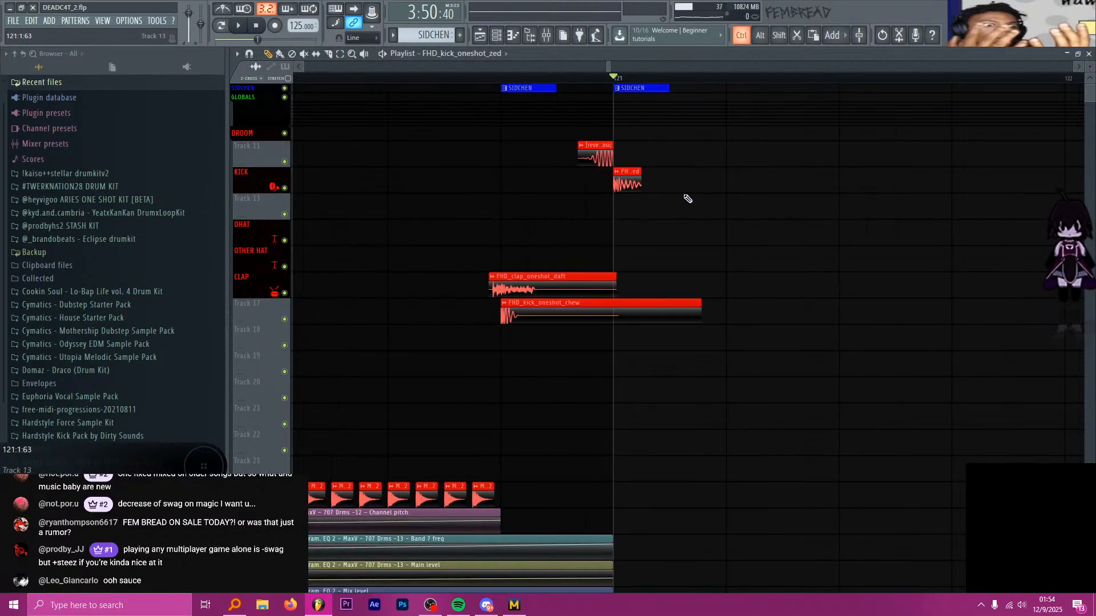
scroll(738, 209, "up", 2)
Undo the last playlist edits, remove the duplicated kicks and lengthen the remaining kick clip at bar 121 to about one beat
key("ctrl+z")
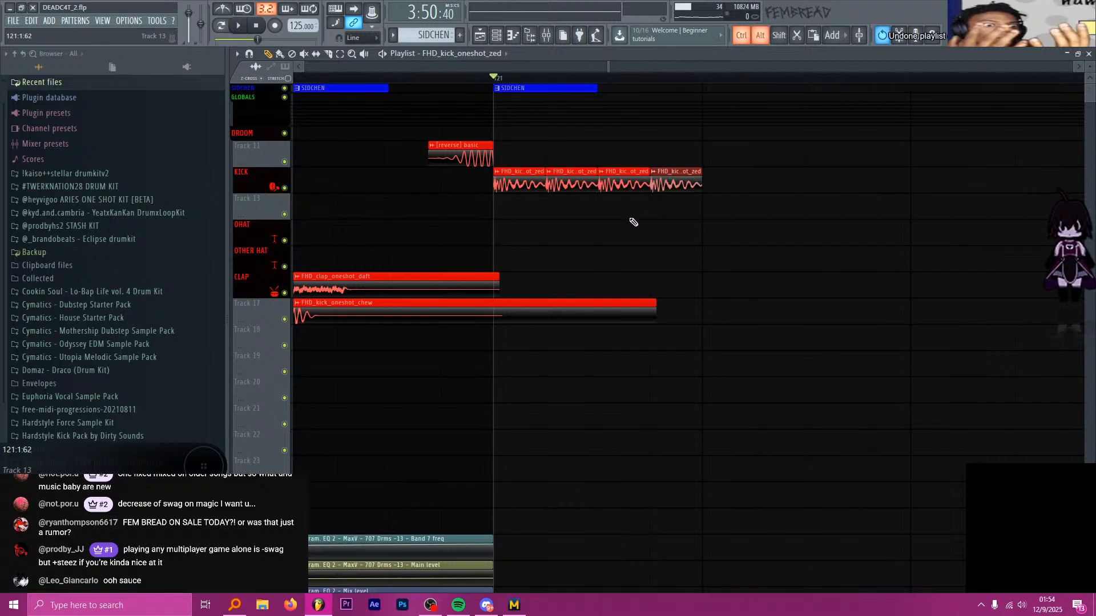
key("ctrl+alt+z")
right_click(579, 181)
right_click(641, 181)
mouse_move(566, 183)
left_mouse_down()
mouse_move(533, 187)
mouse_move(710, 188)
mouse_move(699, 191)
left_mouse_up()
scroll(700, 191, "down", 6)
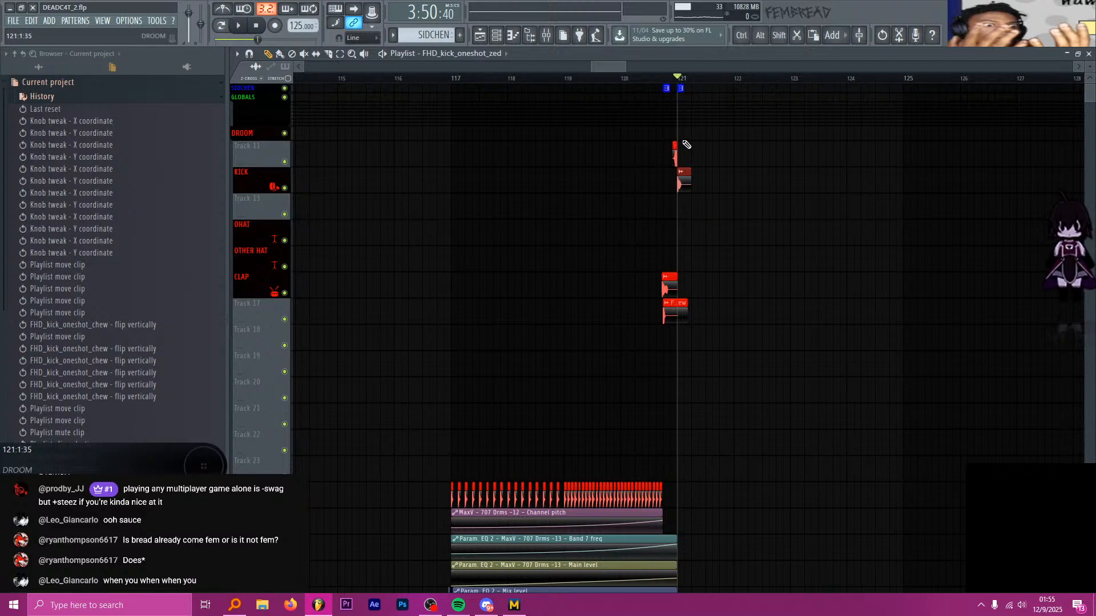
Play back the build-up leading into the new kick at bar 121
scroll(696, 136, "up", 3)
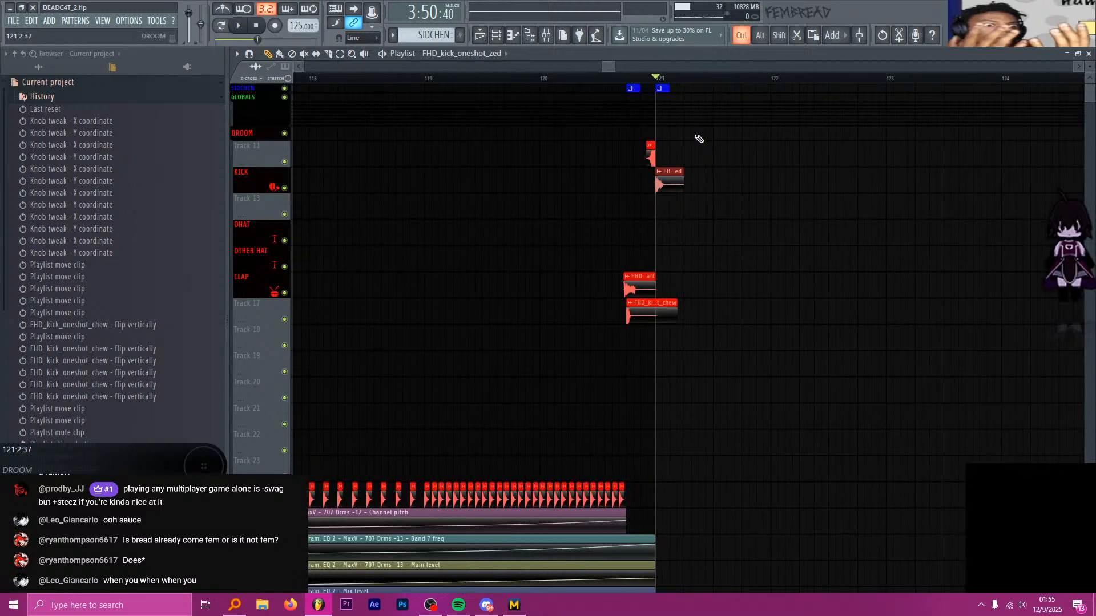
left_click(479, 78)
key("space")
scroll(724, 169, "down", 6)
scroll(720, 170, "down", 8)
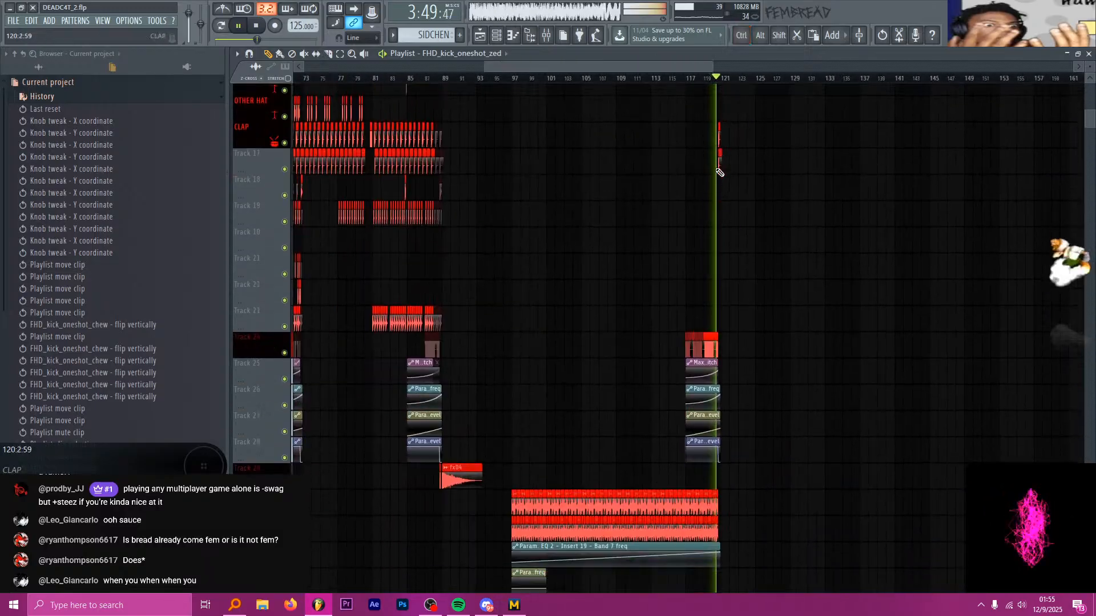
scroll(675, 158, "down", 2)
key("space")
Look through the bass, synth, lead and vocal tracks and play the earlier drop from bar 73
scroll(506, 242, "up", 5)
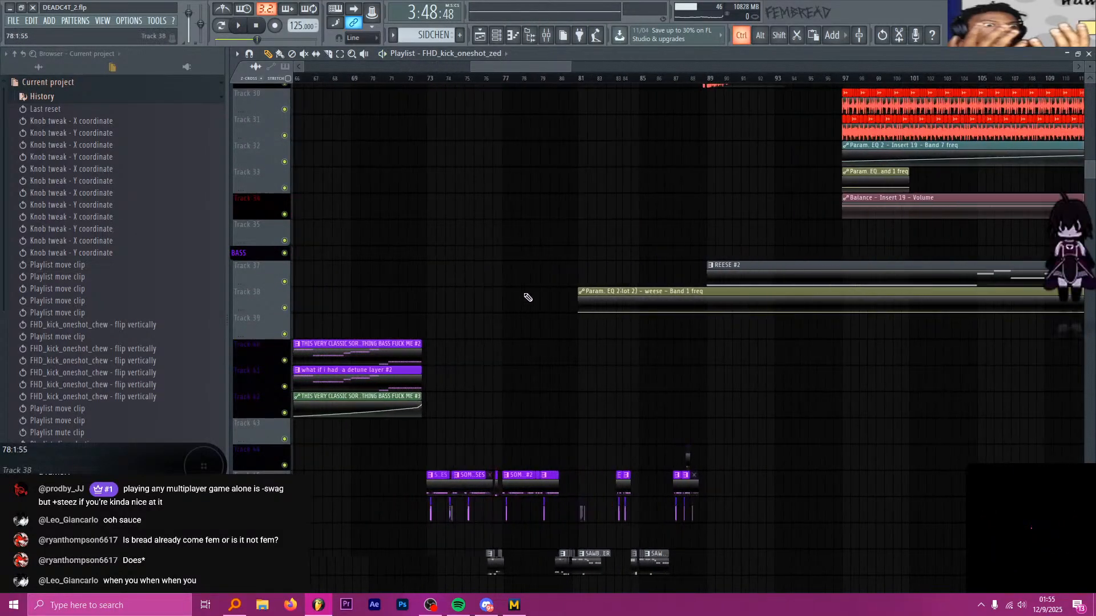
scroll(511, 289, "down", 3)
scroll(540, 279, "down", 14)
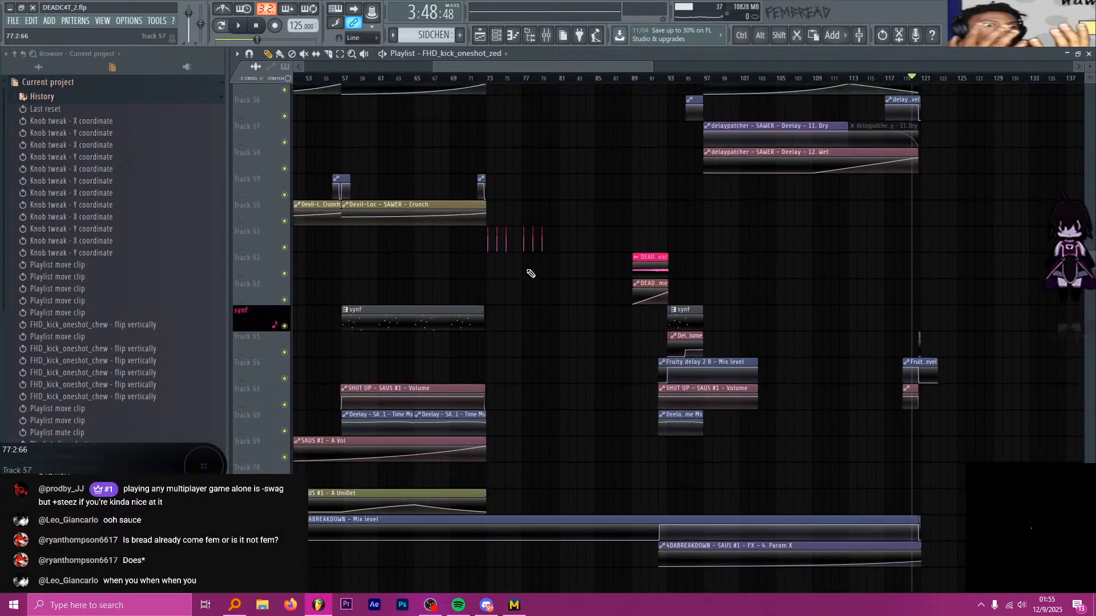
scroll(571, 281, "down", 12)
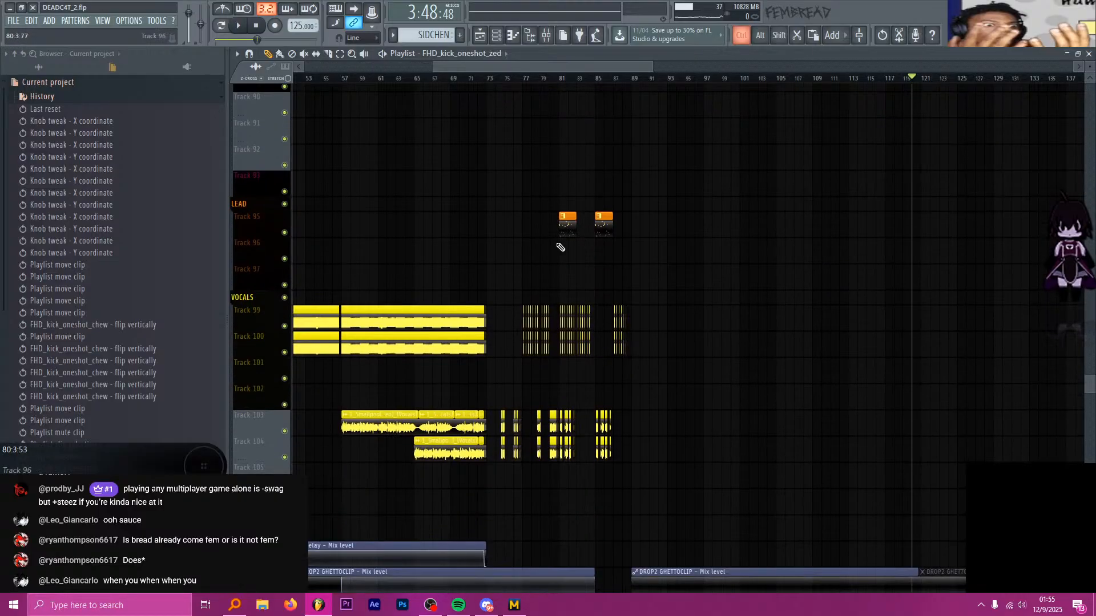
scroll(555, 239, "up", 4)
left_click(430, 77)
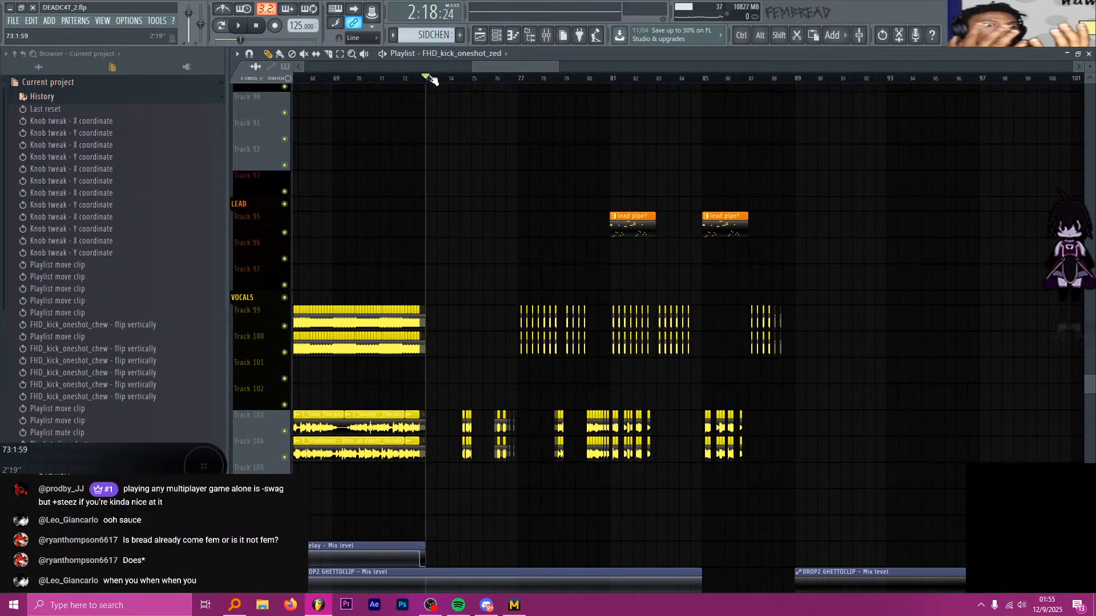
key("space")
scroll(464, 234, "up", 12)
scroll(456, 231, "up", 20)
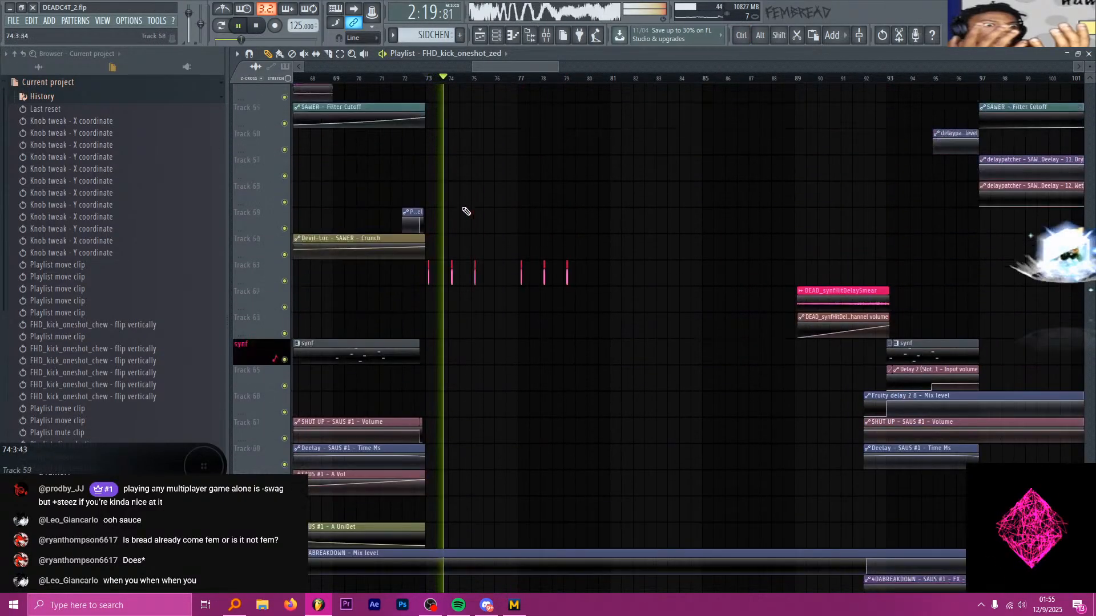
scroll(436, 250, "up", 9)
key("space")
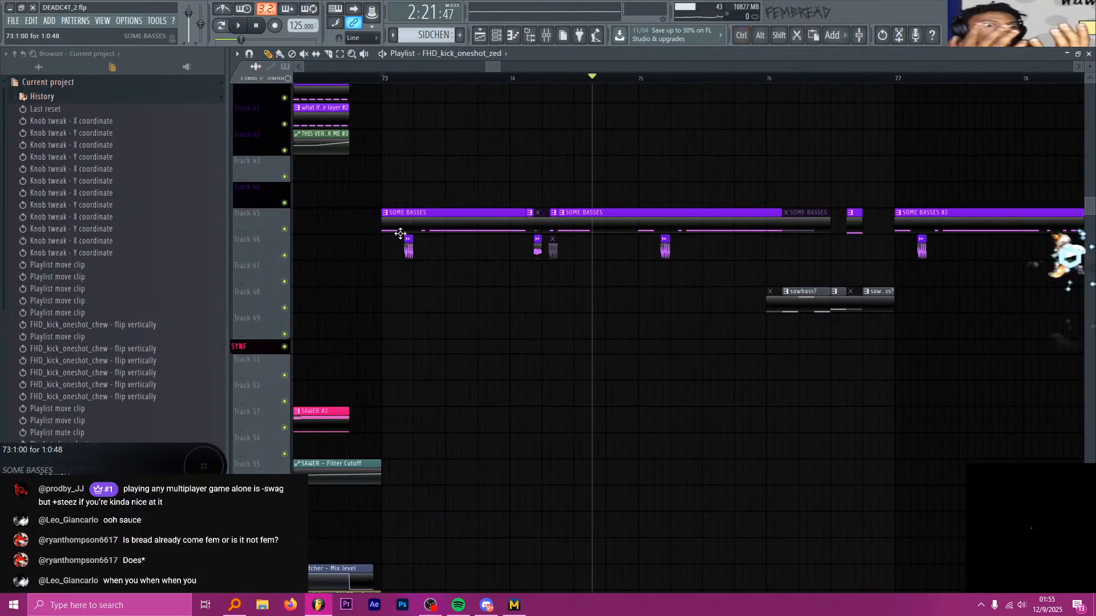
Pick the SOME BASSES pattern from its clip at bar 73 and compare that drop with the empty area after bar 121
left_click(392, 215)
scroll(405, 266, "down", 10)
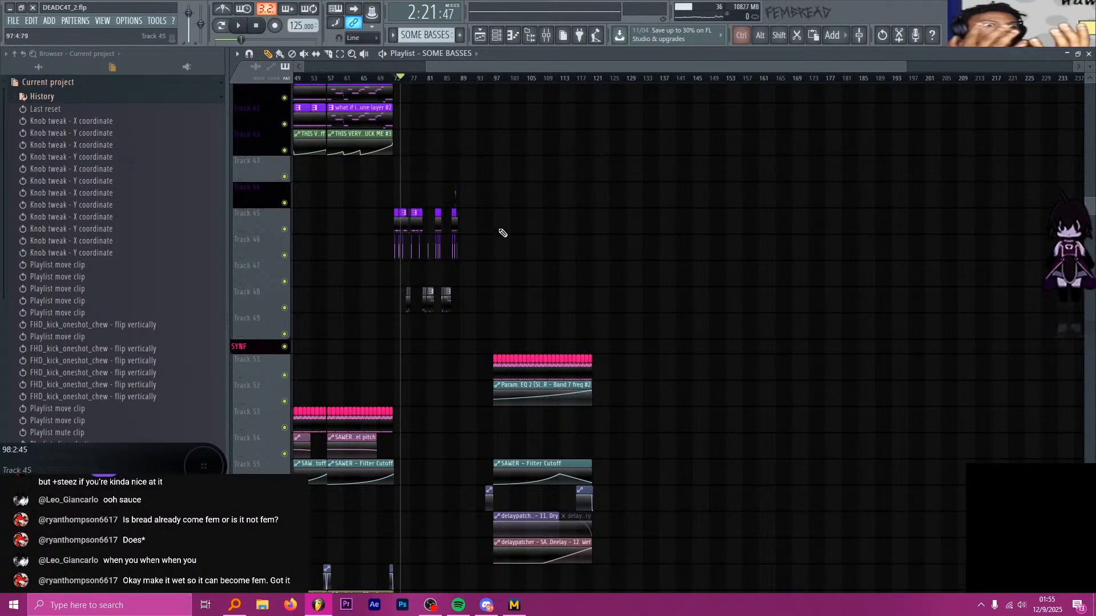
right_click(590, 237, "ctrl")
right_click(609, 142, "ctrl")
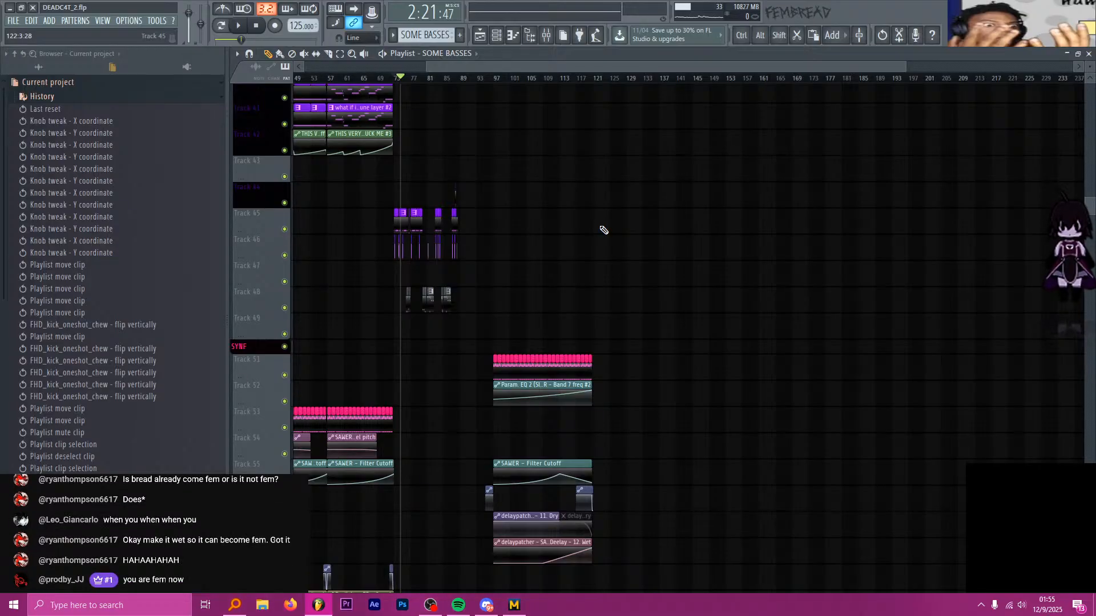
key("space")
key("space")
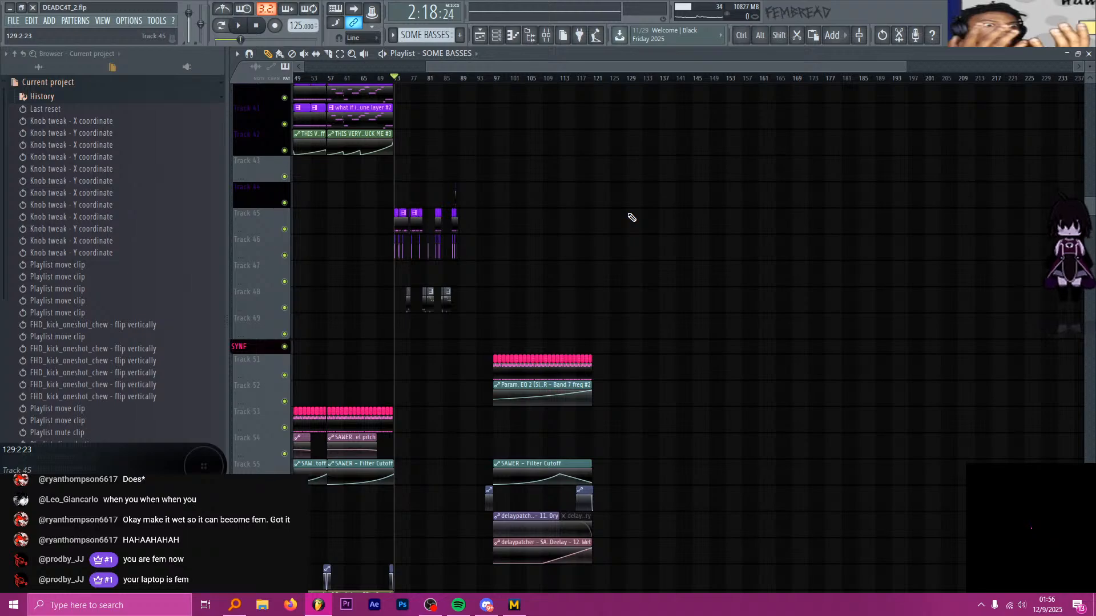
scroll(594, 171, "up", 8, "ctrl")
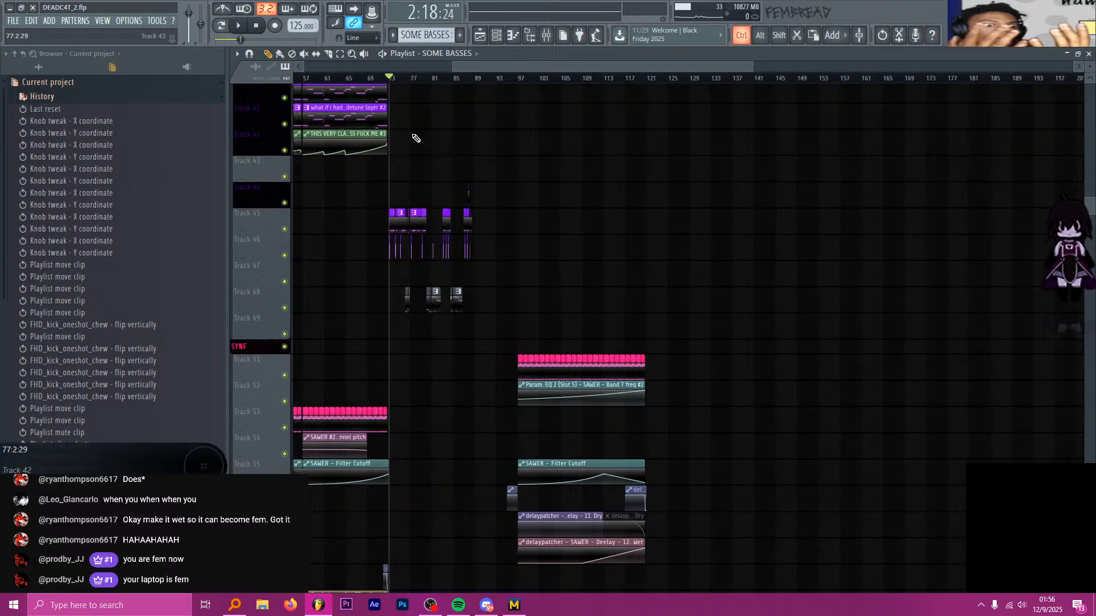
scroll(569, 145, "down", 6, "ctrl")
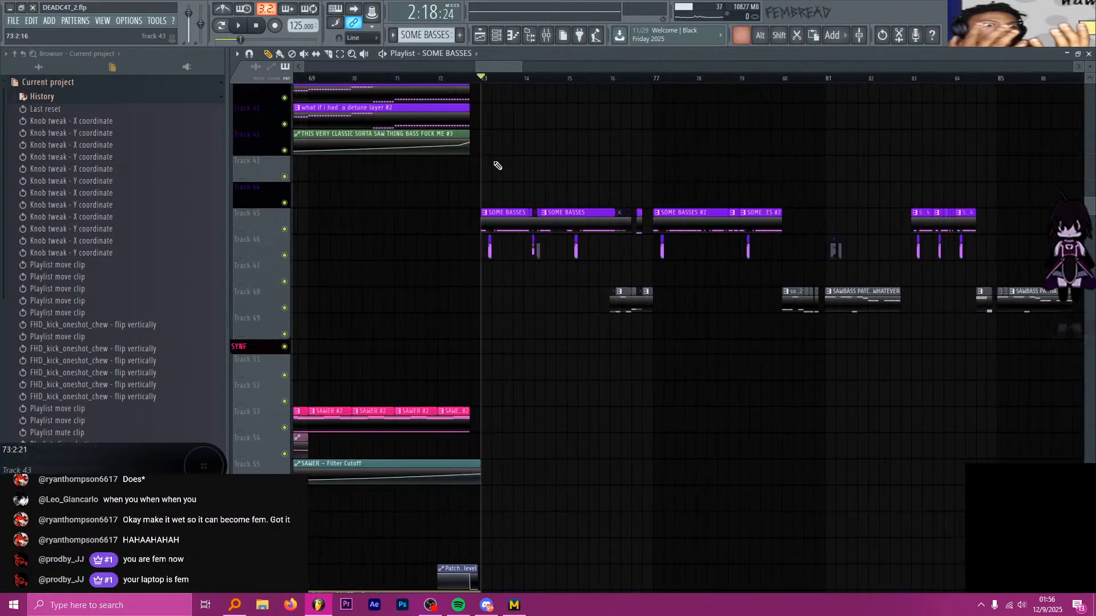
Place a SOME BASSES clip at bar 121 on Track 45 and cut it down to its first beat
scroll(851, 225, "up", 8, "ctrl")
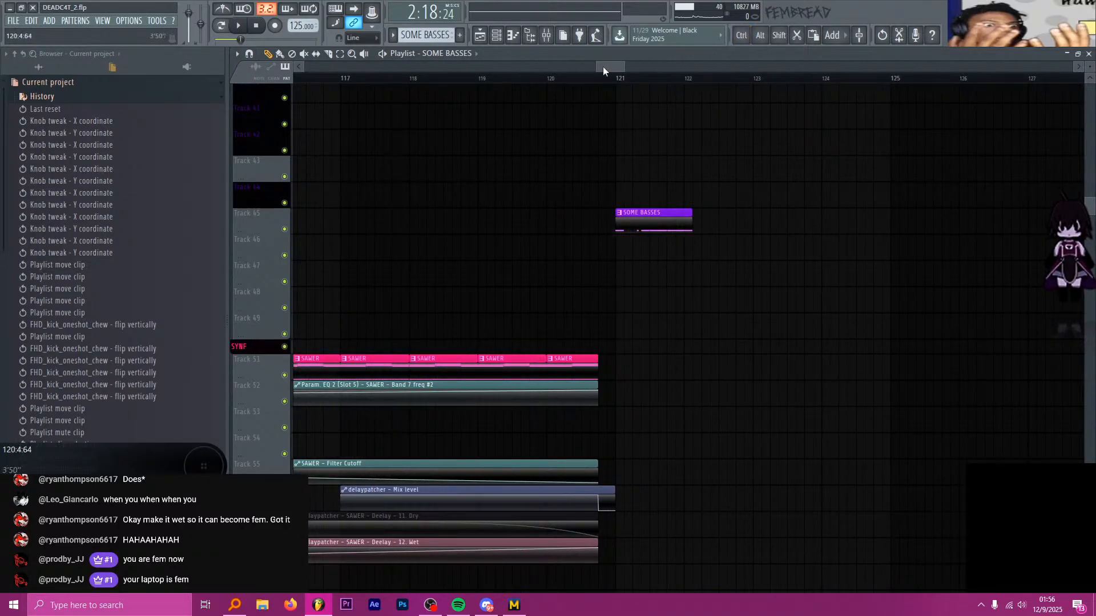
key("space")
scroll(650, 143, "up", 3, "ctrl")
key("space")
scroll(577, 228, "up", 2, "ctrl")
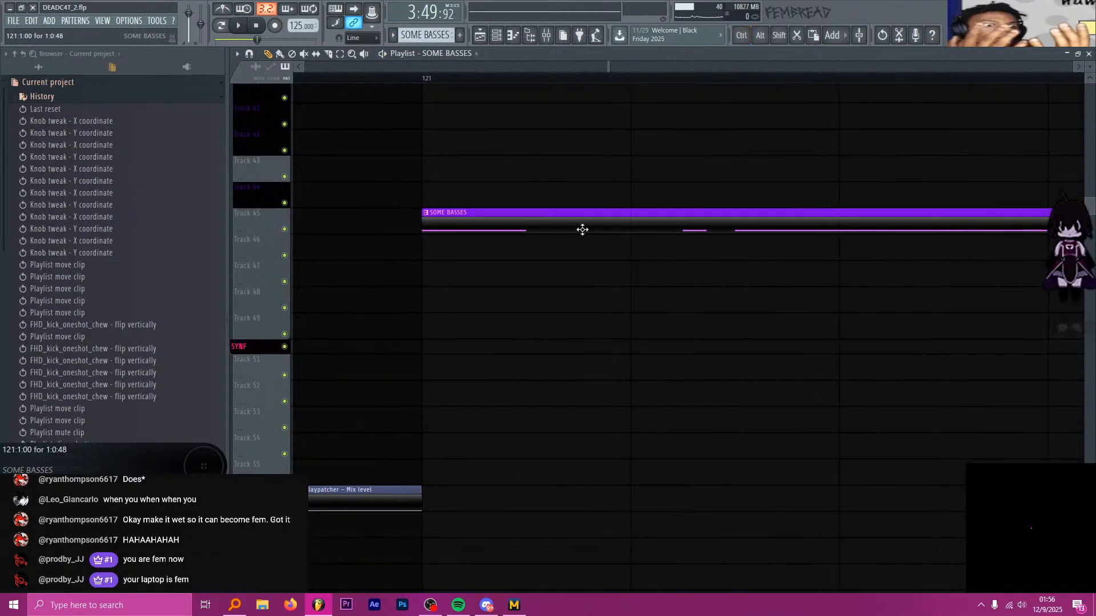
left_click(632, 228, "shift")
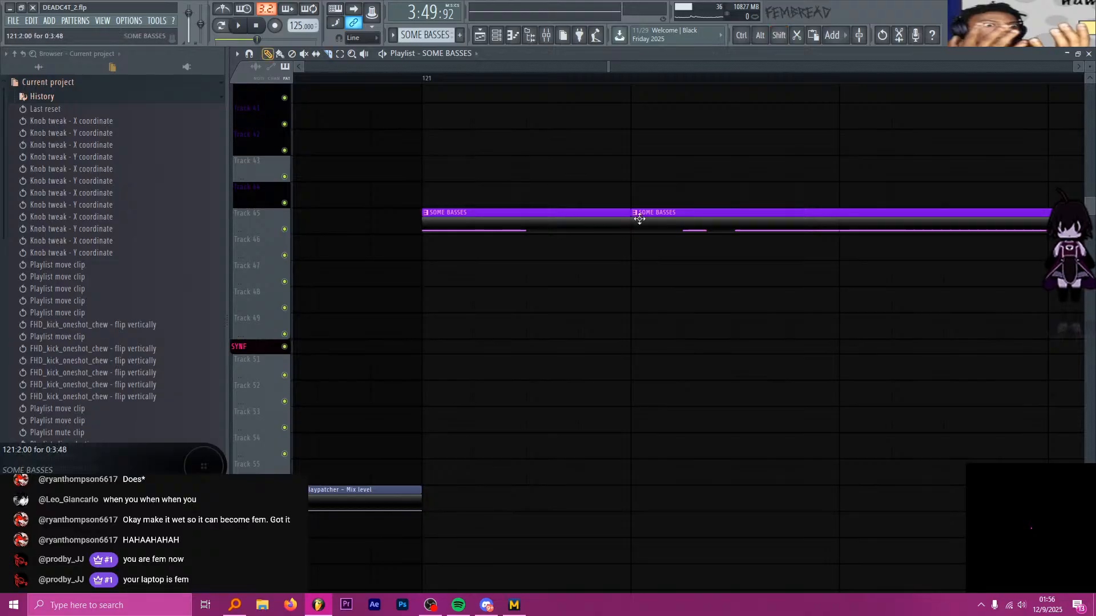
right_click(639, 221)
scroll(577, 217, "down", 2, "ctrl")
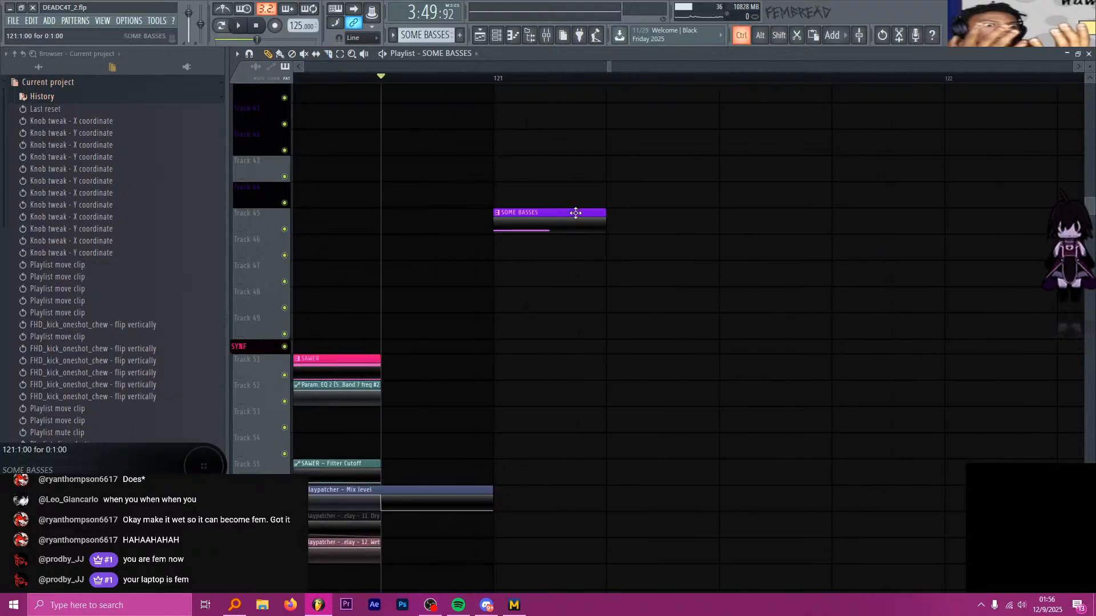
scroll(582, 217, "down", 6, "ctrl")
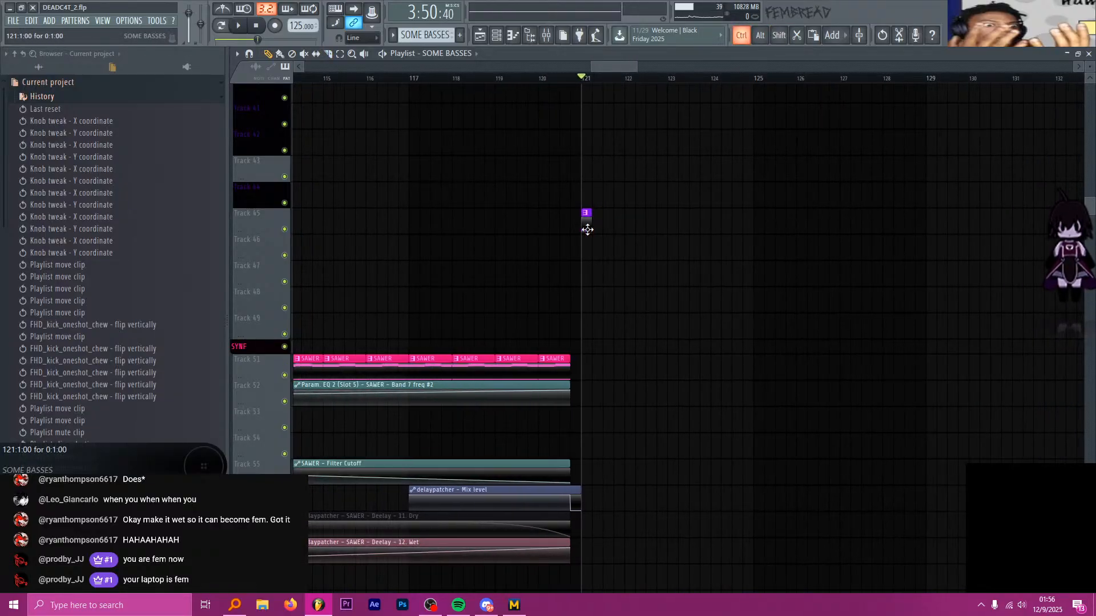
Filter the channel rack to the SAUS group and clone its last Audio Clip channel twice
scroll(612, 245, "down", 1, "ctrl")
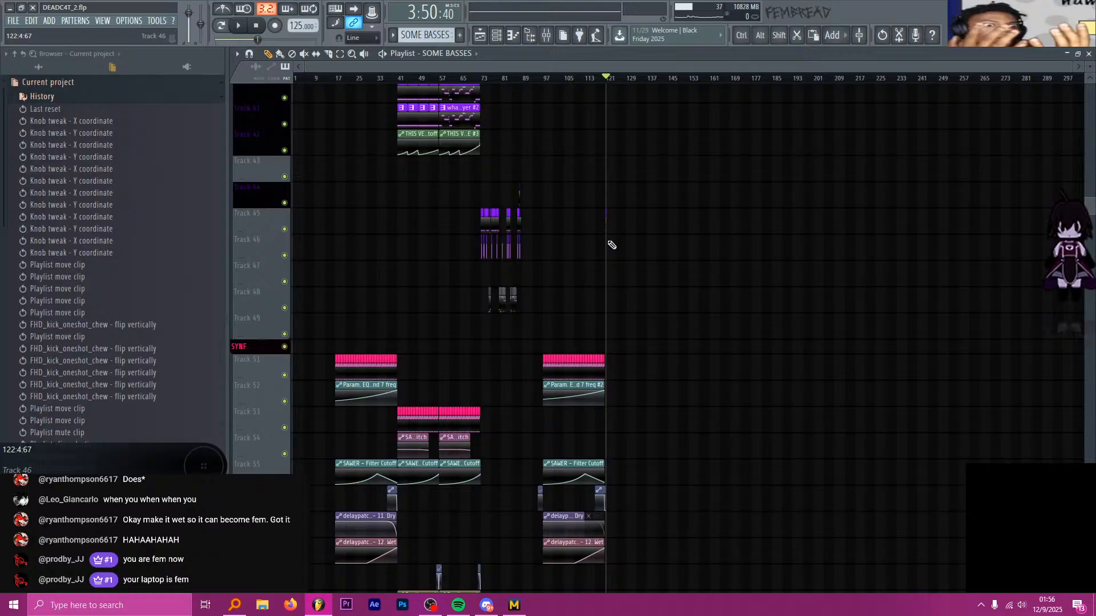
scroll(616, 247, "down", 10)
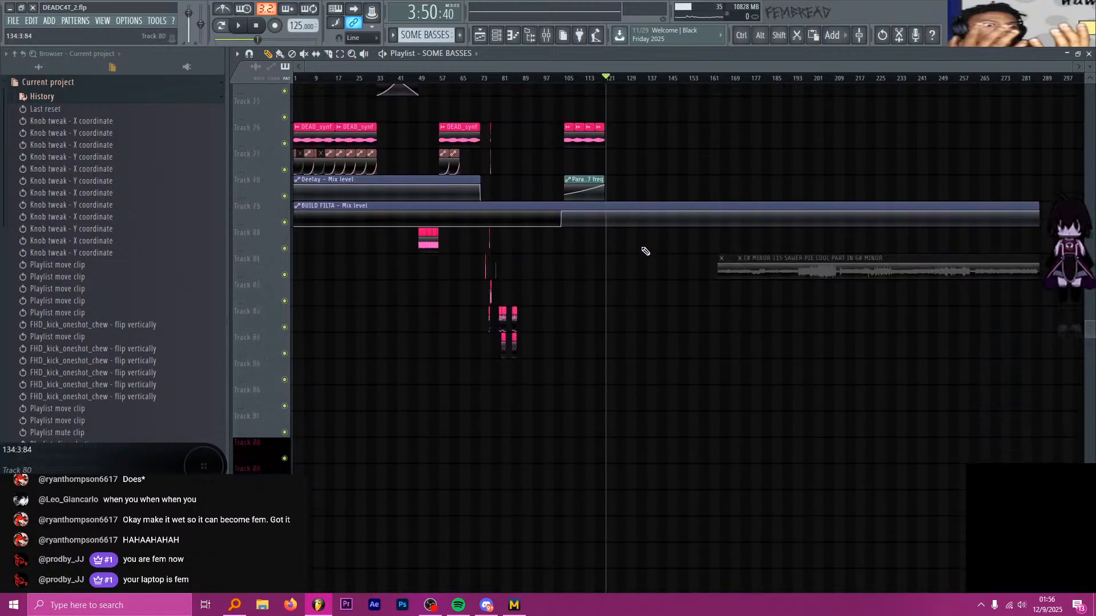
scroll(627, 225, "down", 3)
scroll(609, 200, "up", 2, "ctrl")
left_click(496, 35)
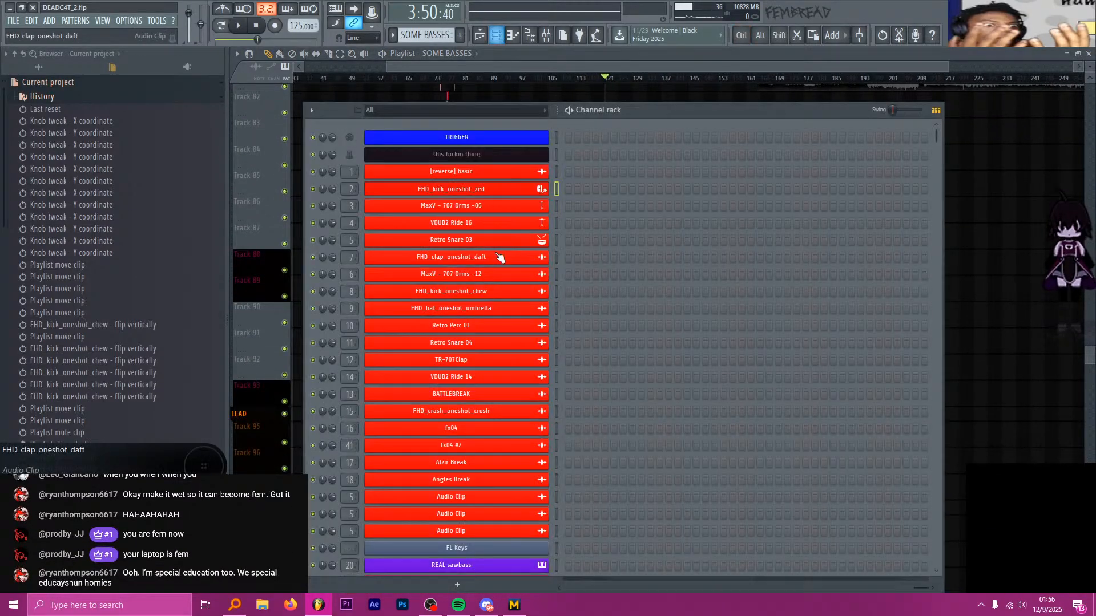
left_click(445, 117)
left_click(407, 190)
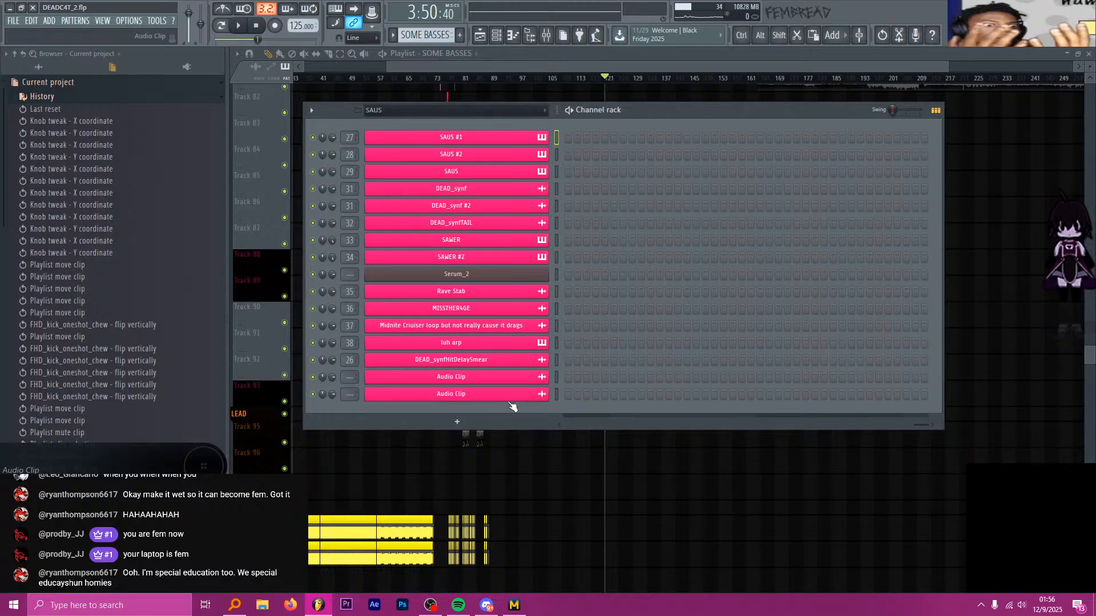
left_click(556, 395)
key("alt+c")
key("alt+c")
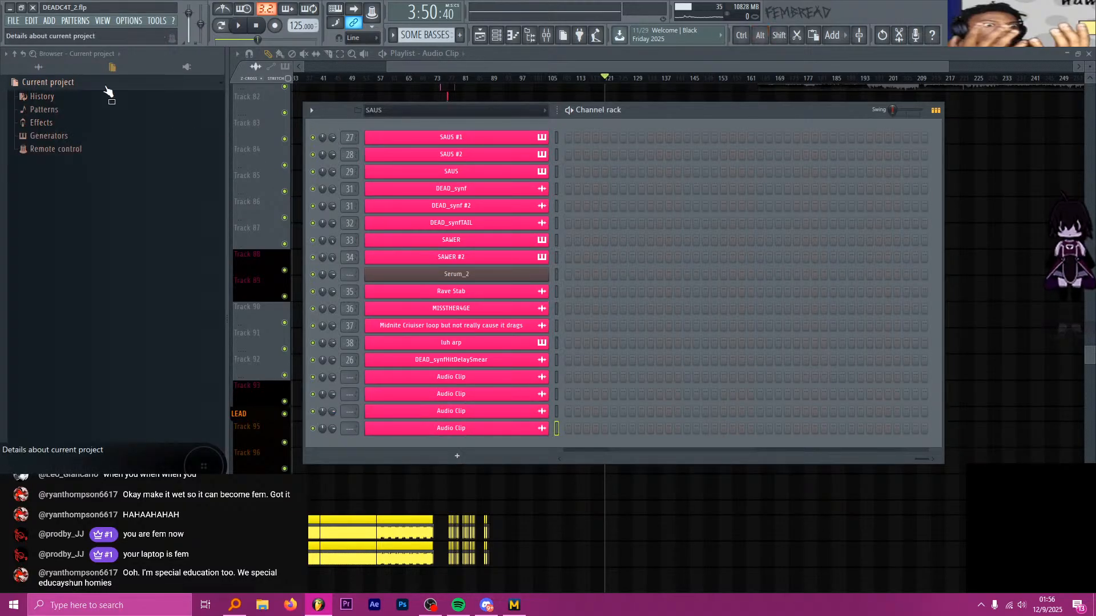
Open the first empty Audio Clip channel in the SAUS group and start loading a sample file into it
left_click(39, 67)
left_click(451, 377)
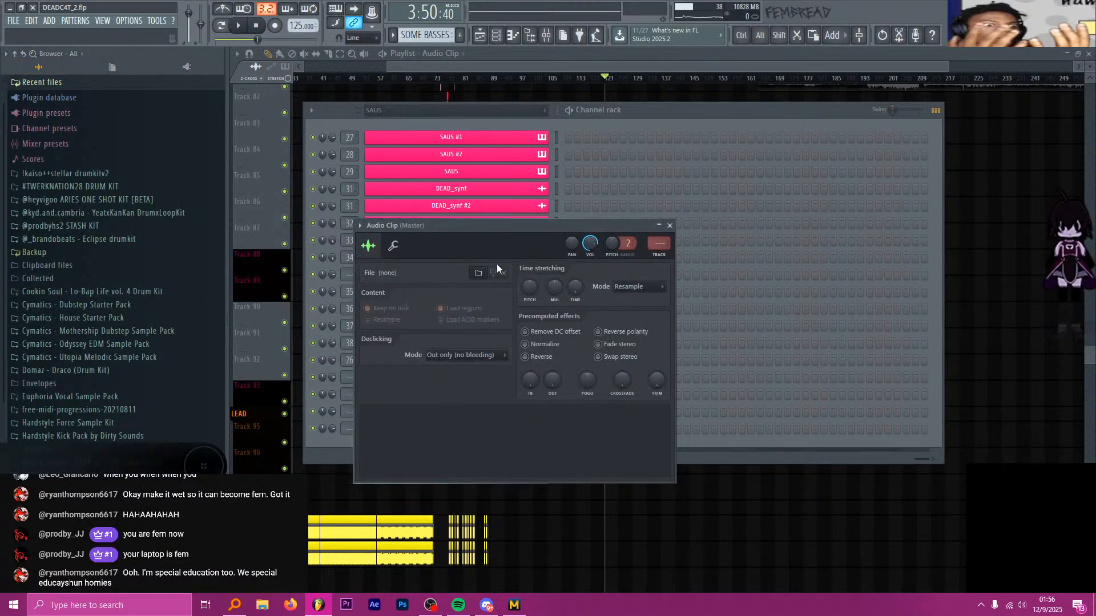
left_click(478, 272)
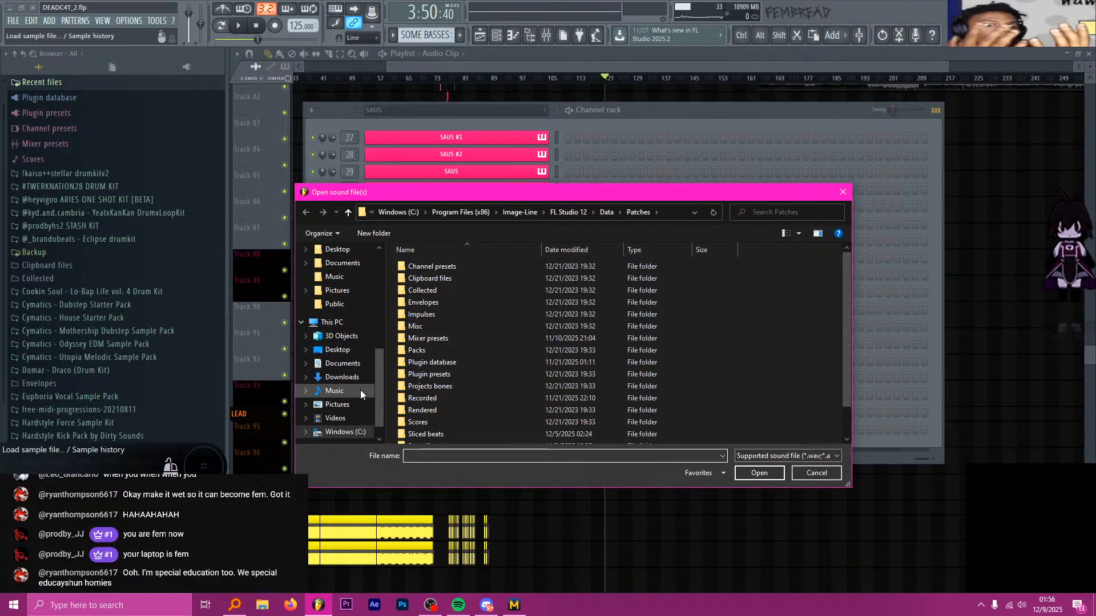
key("alt+Tab")
key("alt+Tab")
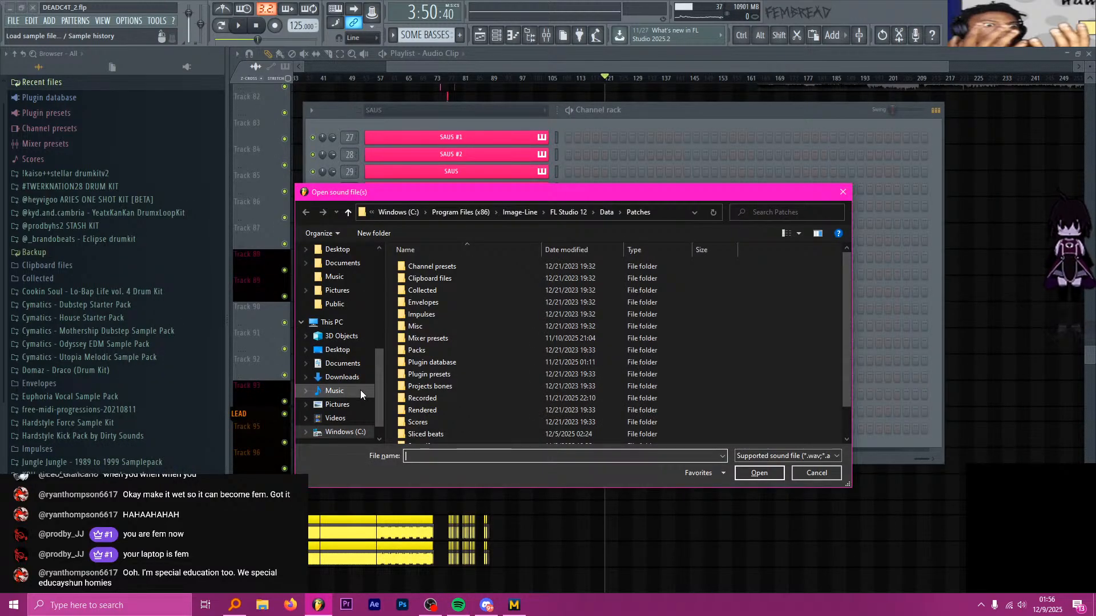
key("alt+Tab")
key("alt+Tab")
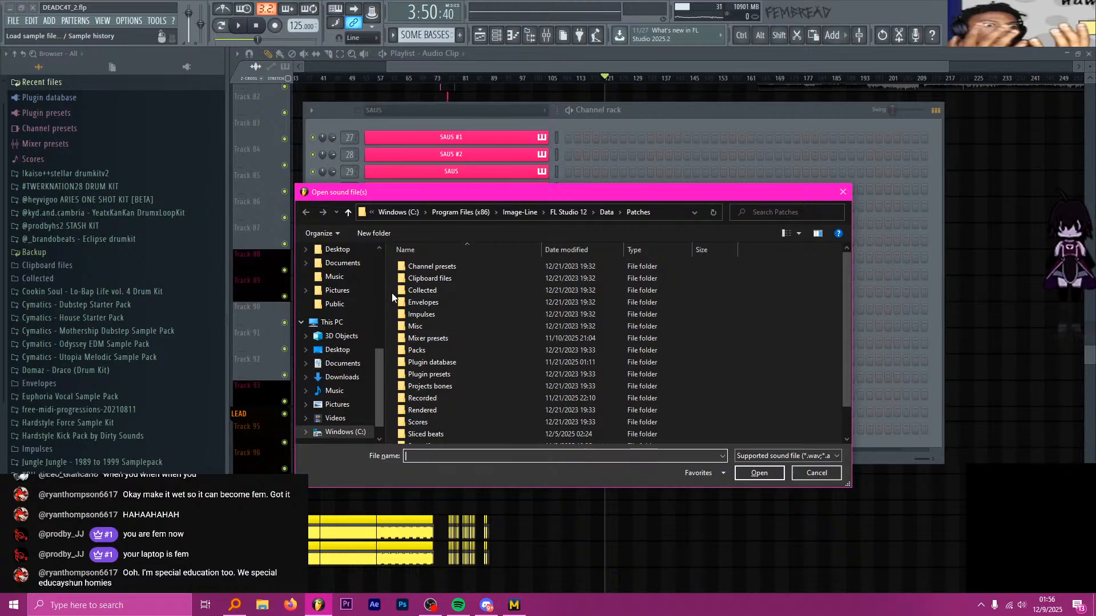
Browse to the SO LET GO folder inside Music > custom sounds
left_click_drag(461, 192, 691, 101)
left_click_drag(502, 132, 494, 129)
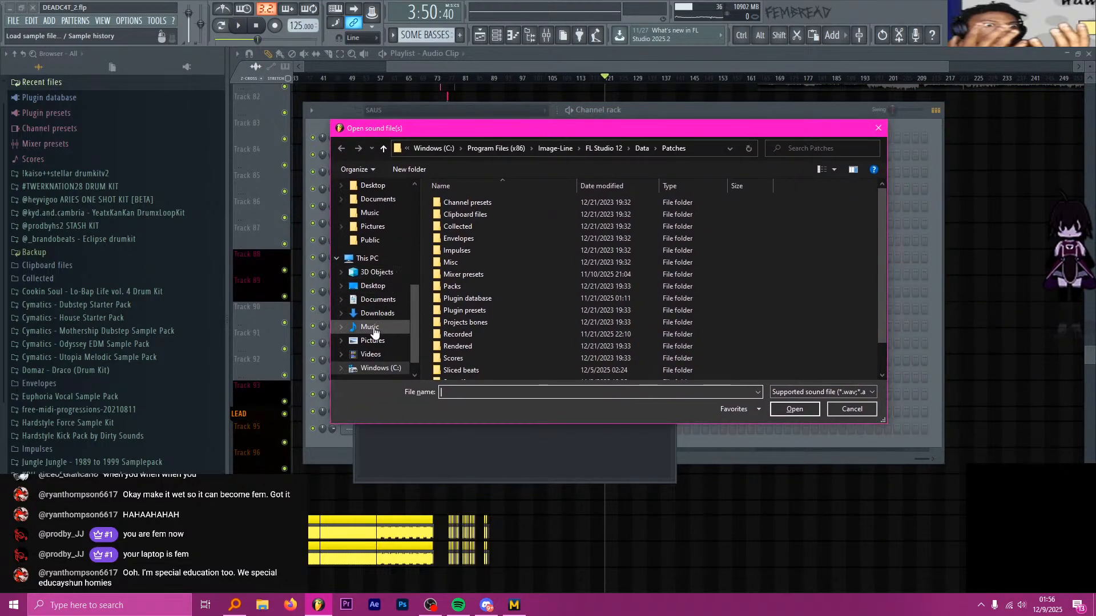
left_click(370, 326)
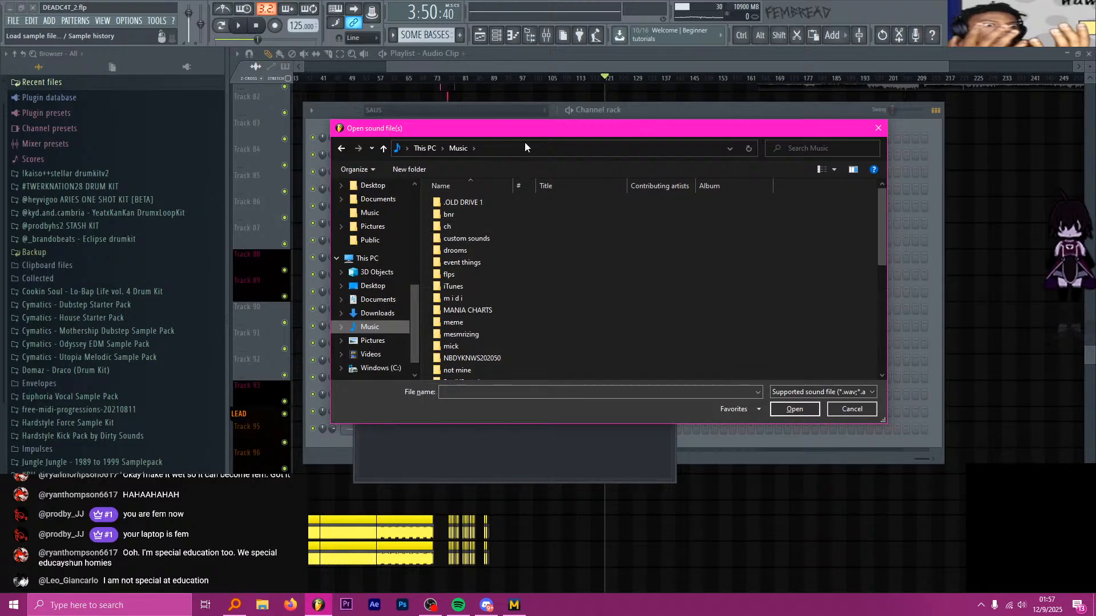
double_click(466, 239)
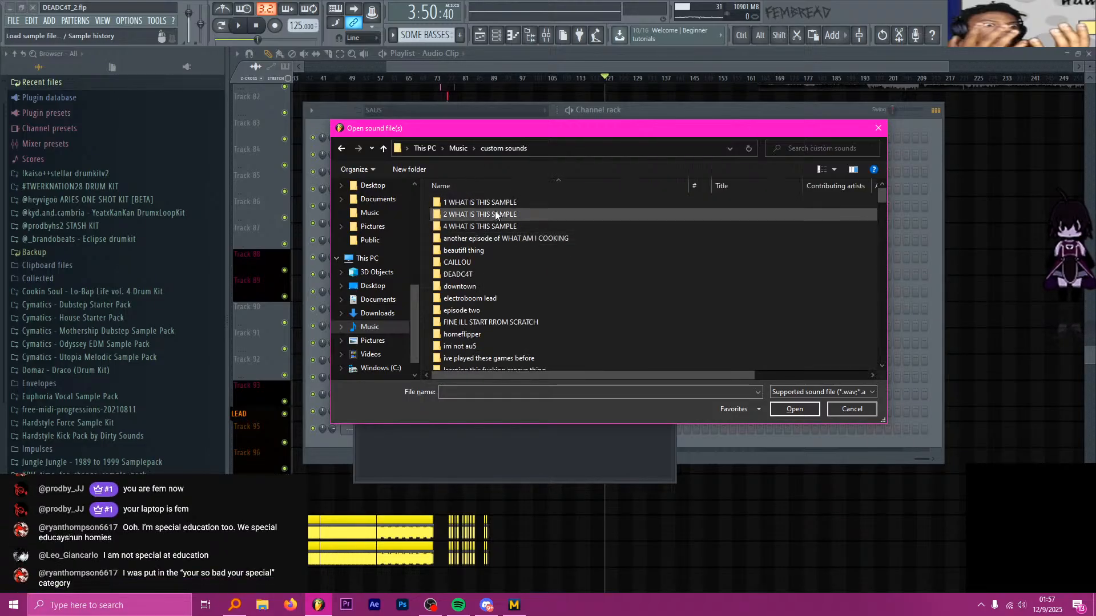
scroll(495, 307, "down", 10)
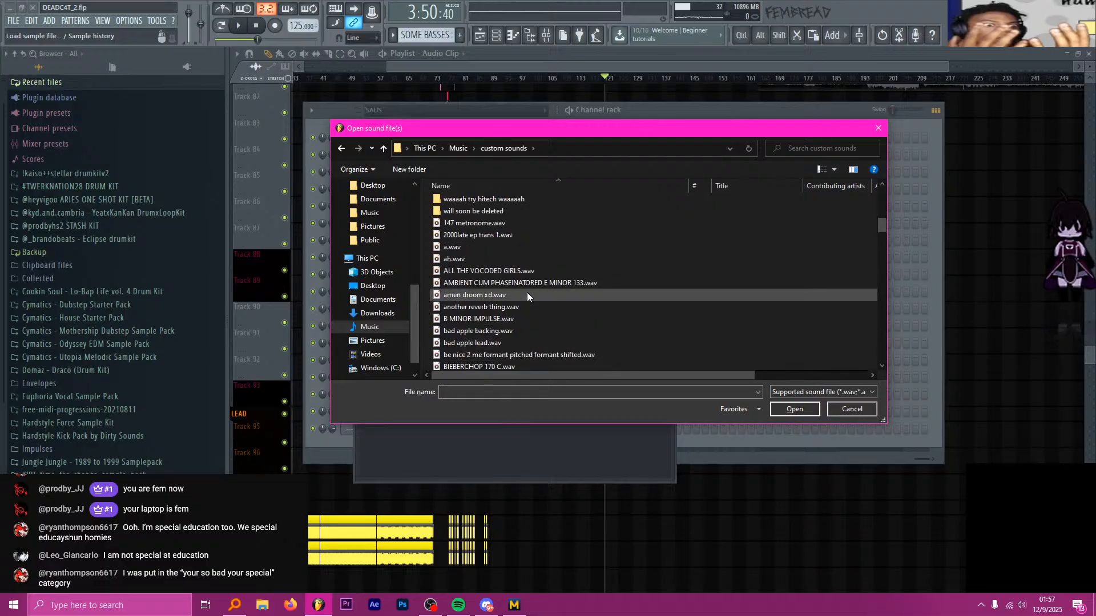
scroll(521, 289, "up", 1)
double_click(479, 234)
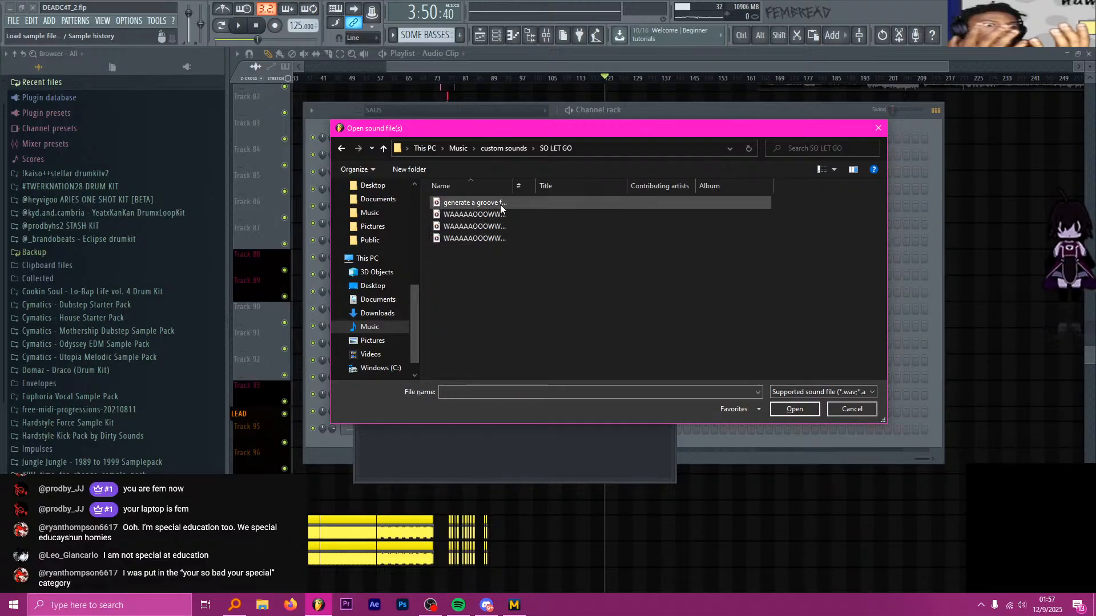
Widen the file name column and audition WAAAAAOOOWWW 2.wav, WAAAAAOOOWWW 3.wav and generate a groove for me.wav
left_click_drag(513, 186, 635, 188)
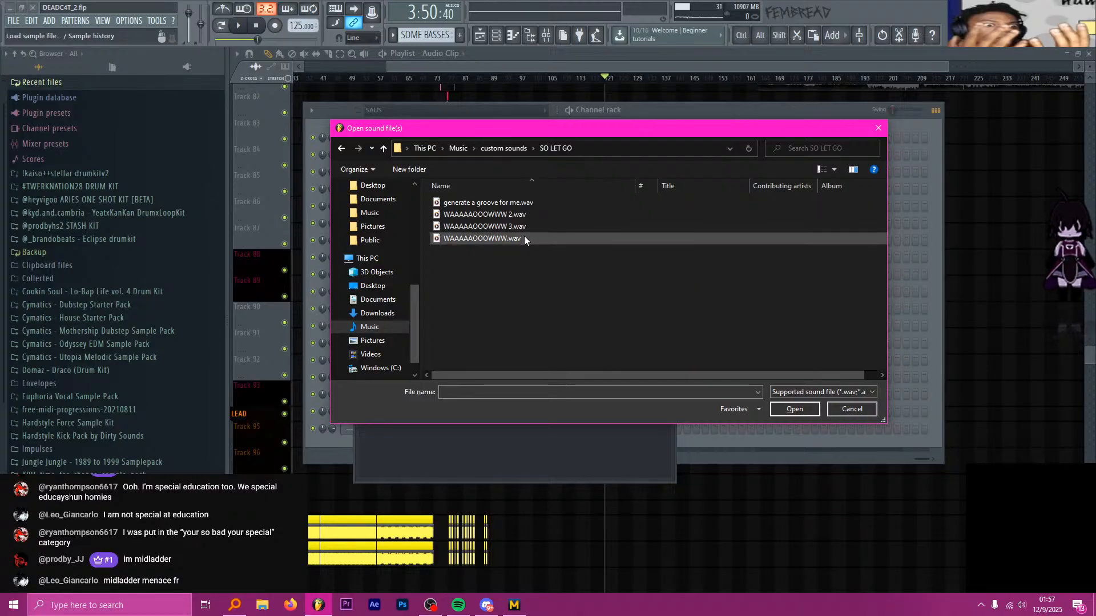
left_click(499, 216)
left_click(507, 226)
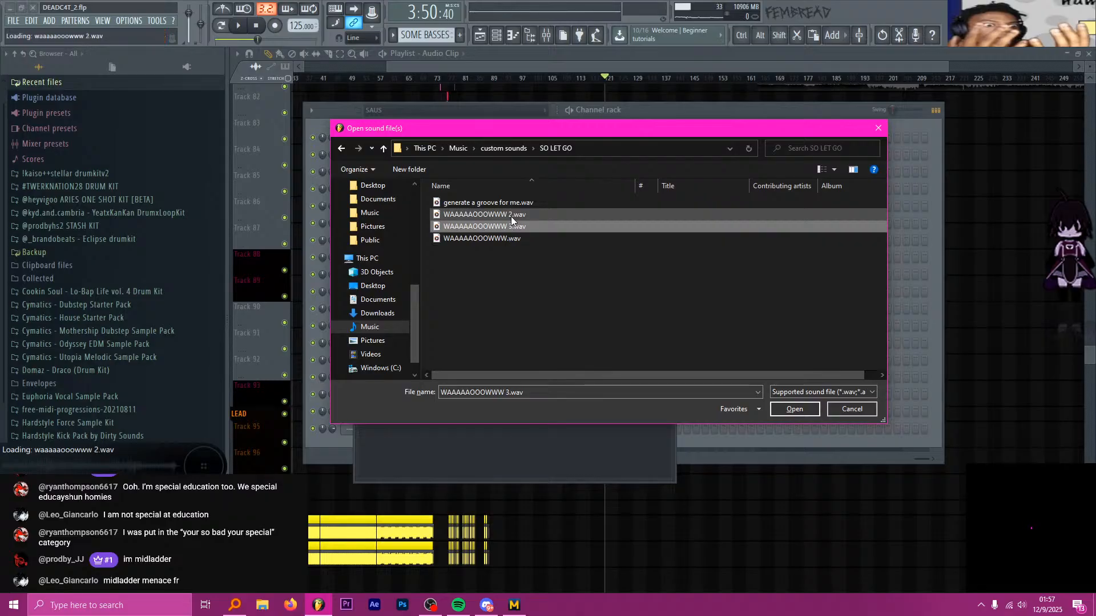
left_click(512, 217)
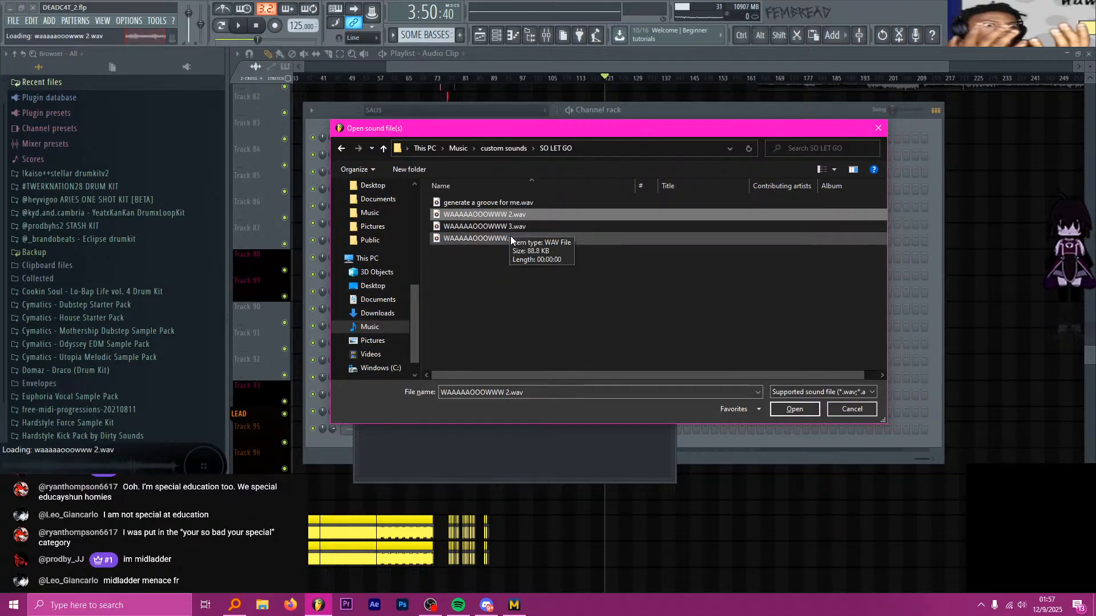
left_click(522, 205)
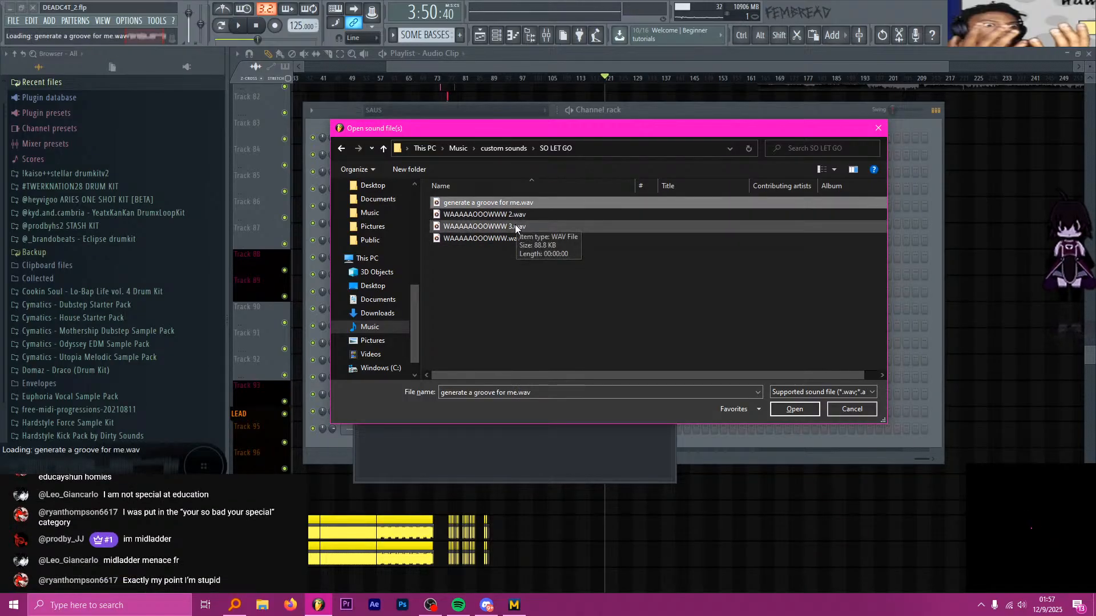
Load WAAAAAOOOWWW.wav into the Audio Clip channel and normalize it
left_click(506, 240)
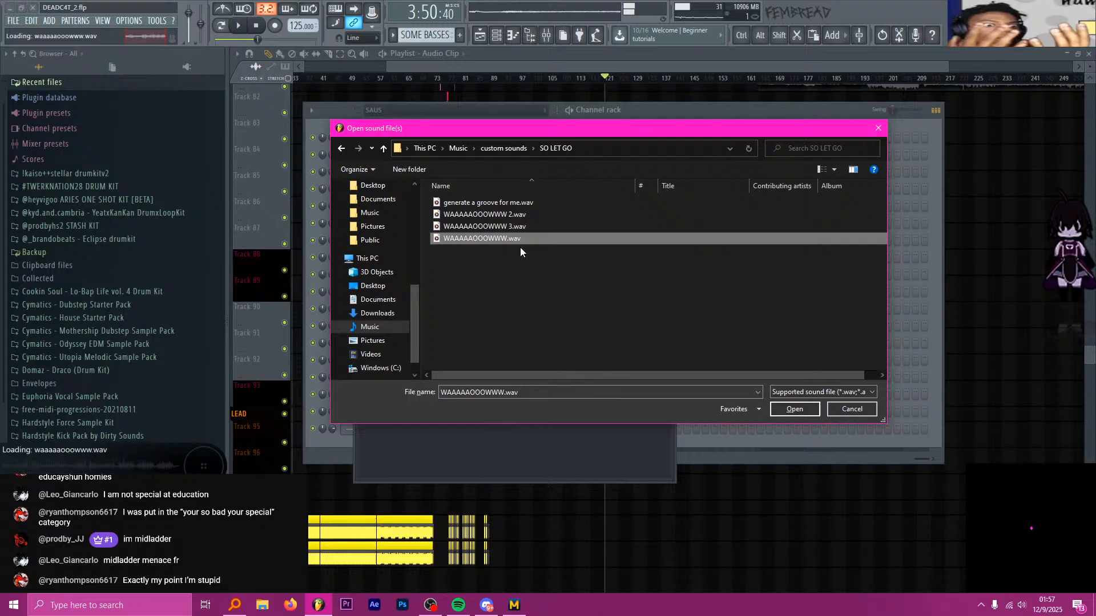
left_click(794, 409)
left_click(540, 345)
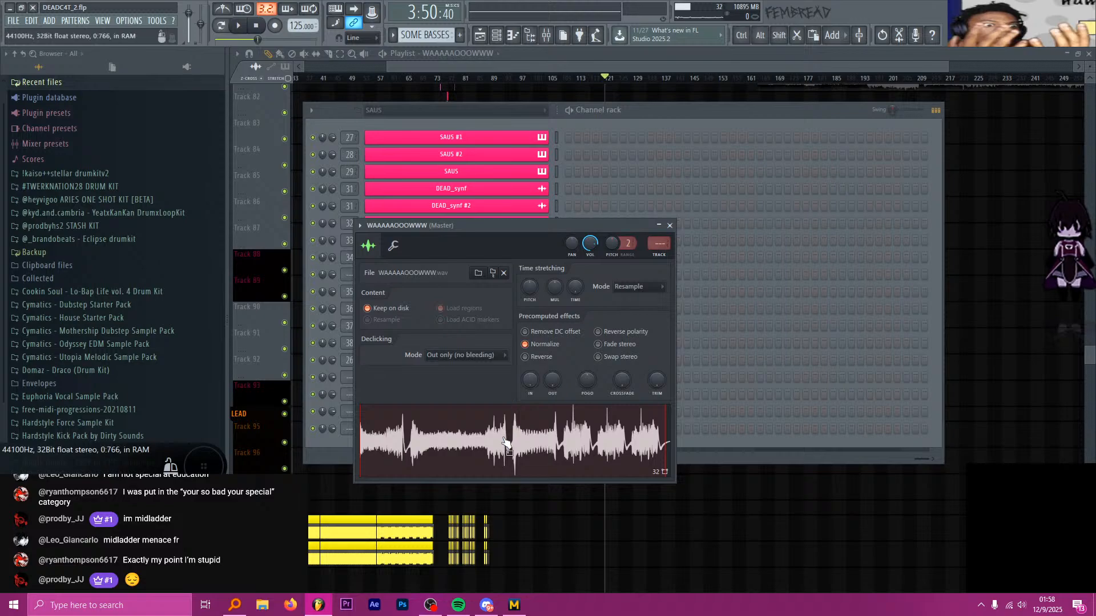
left_click(656, 69)
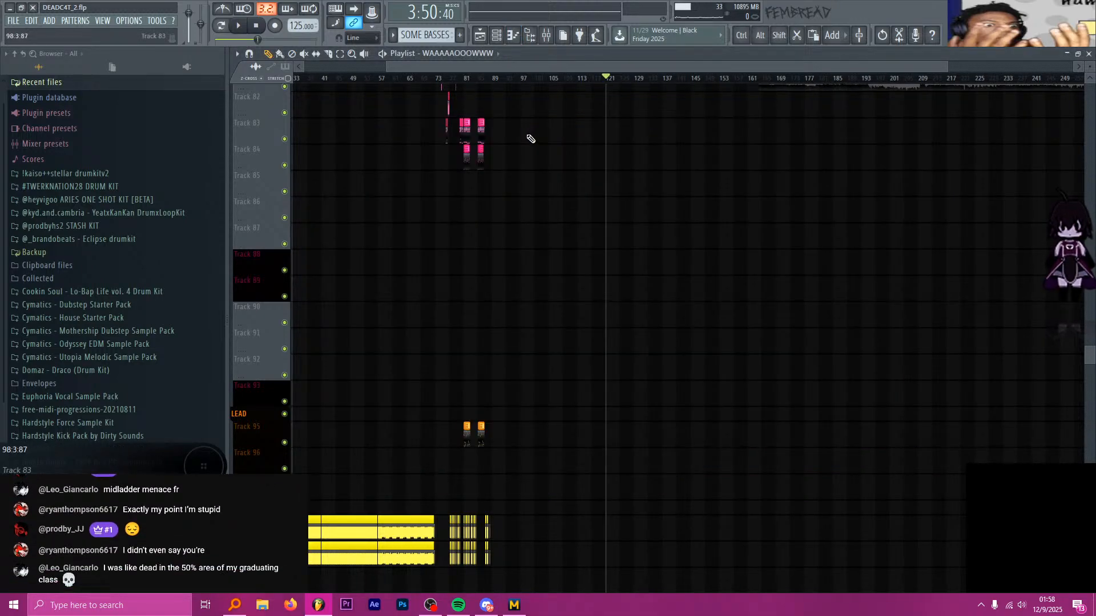
Route the WAAAAAOOOWWW channel to its own mixer track and move that track next to luh arp, before the lead tracks
key("alt+Tab")
scroll(473, 178, "up", 5)
scroll(476, 194, "up", 2)
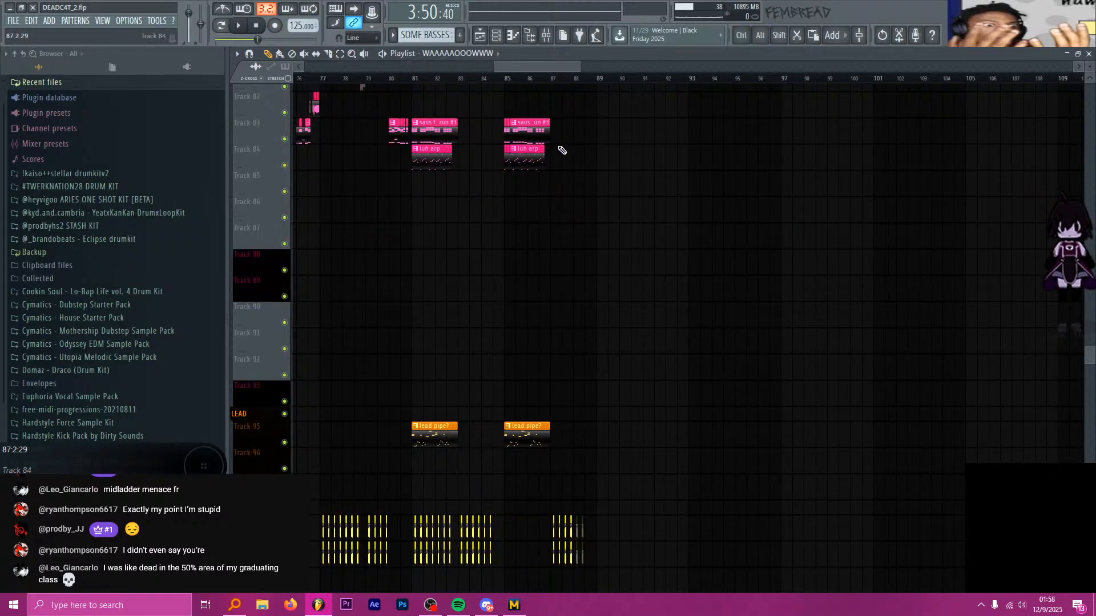
left_click(505, 38)
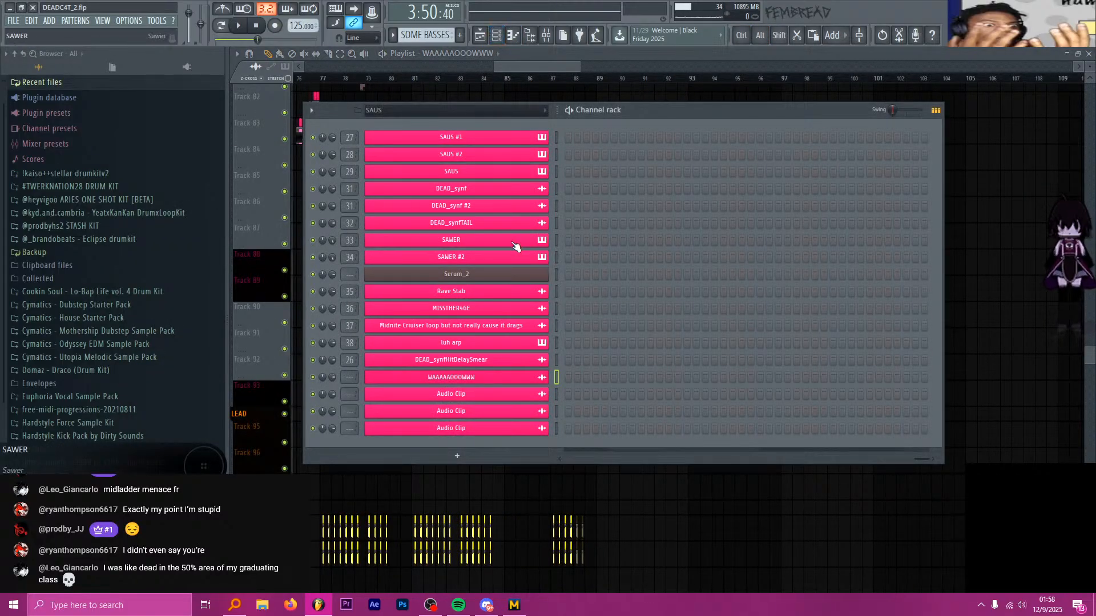
left_click(514, 376)
left_click_drag(528, 228, 508, 214)
key("ctrl")
key("F9")
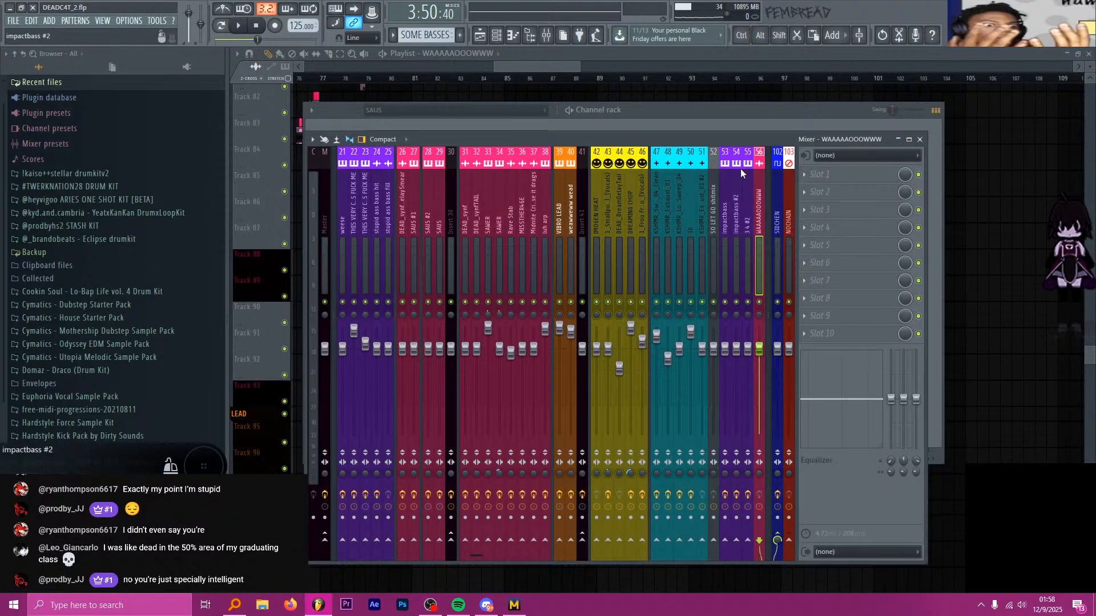
left_click_drag(760, 205, 556, 201)
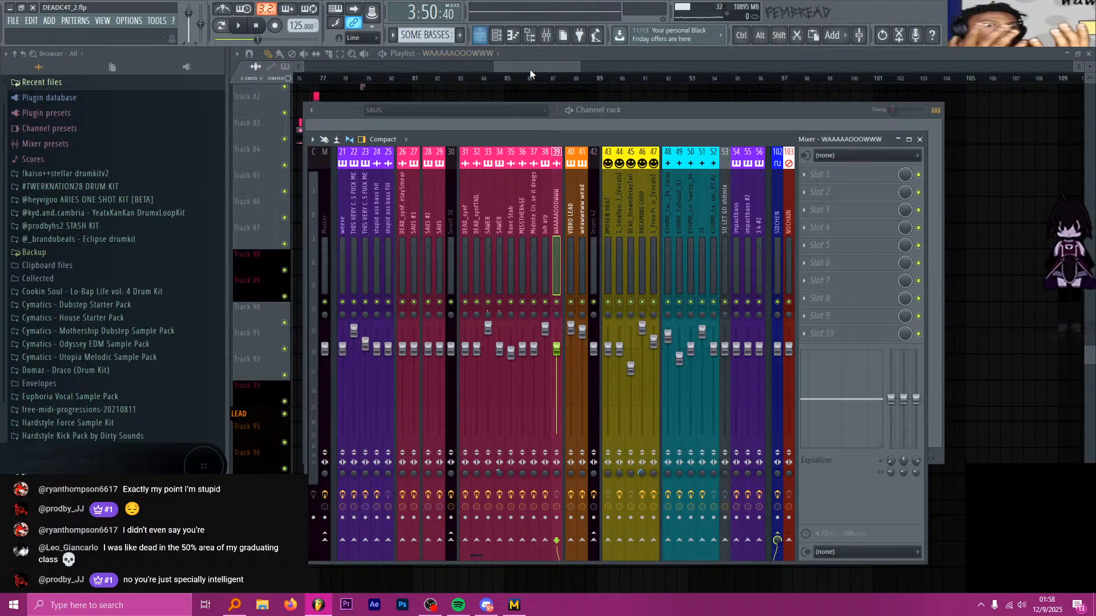
key("F12")
Play the section from bar 89, move the playhead ahead to bar 121 and play the start of the new drop
left_click(599, 80)
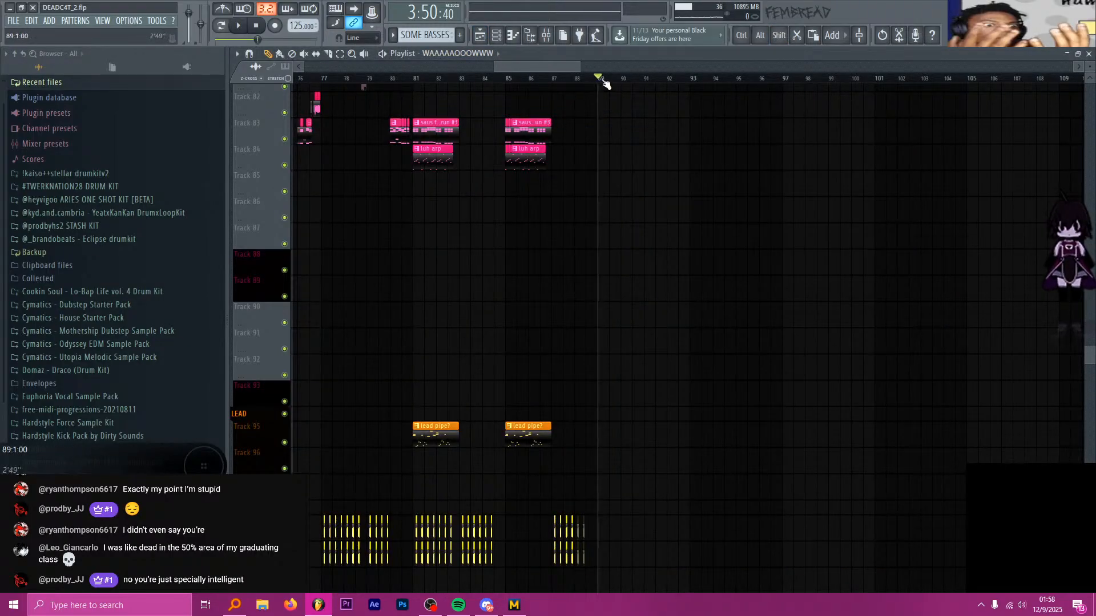
scroll(606, 98, "down", 5)
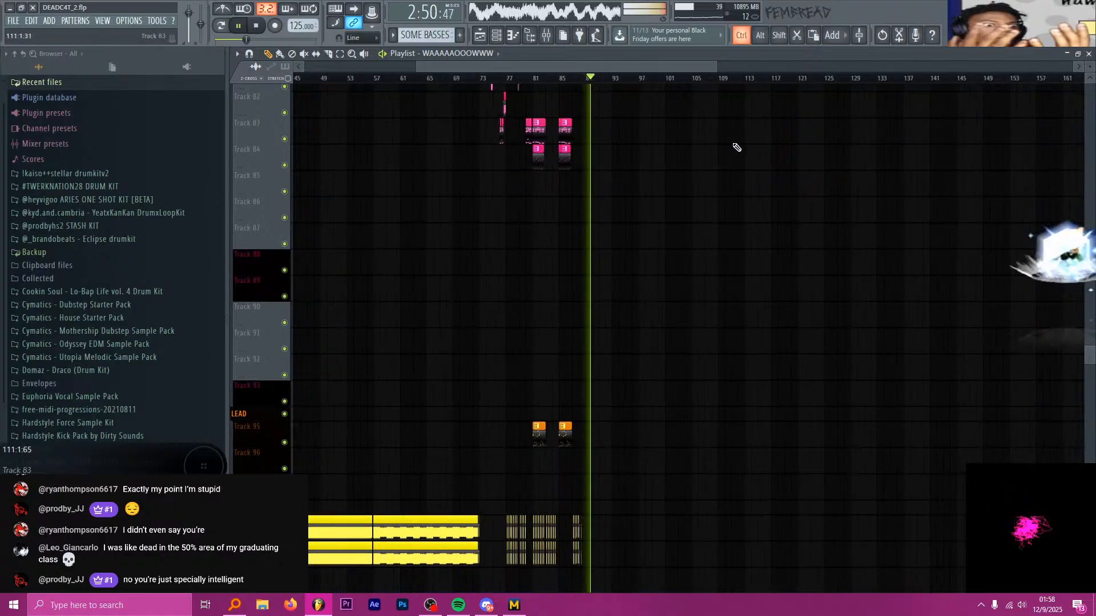
scroll(735, 146, "up", 2)
left_click(584, 80)
left_click(637, 79)
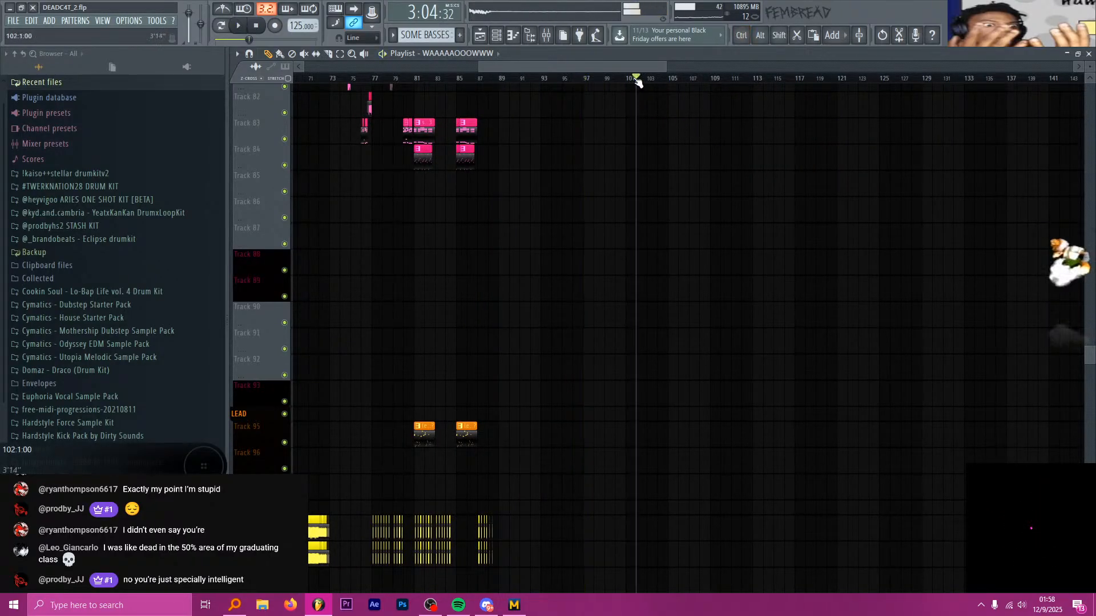
left_click(750, 79)
left_click_drag(752, 78, 827, 83)
left_click(837, 80)
key("space")
key("space")
key("space")
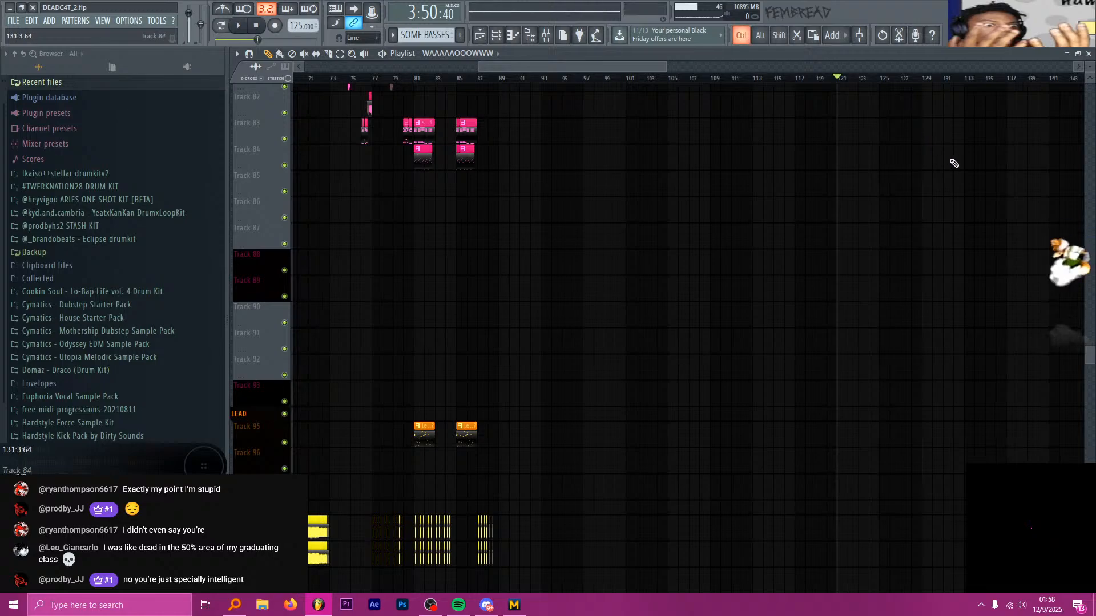
scroll(927, 173, "up", 3)
scroll(594, 183, "up", 6)
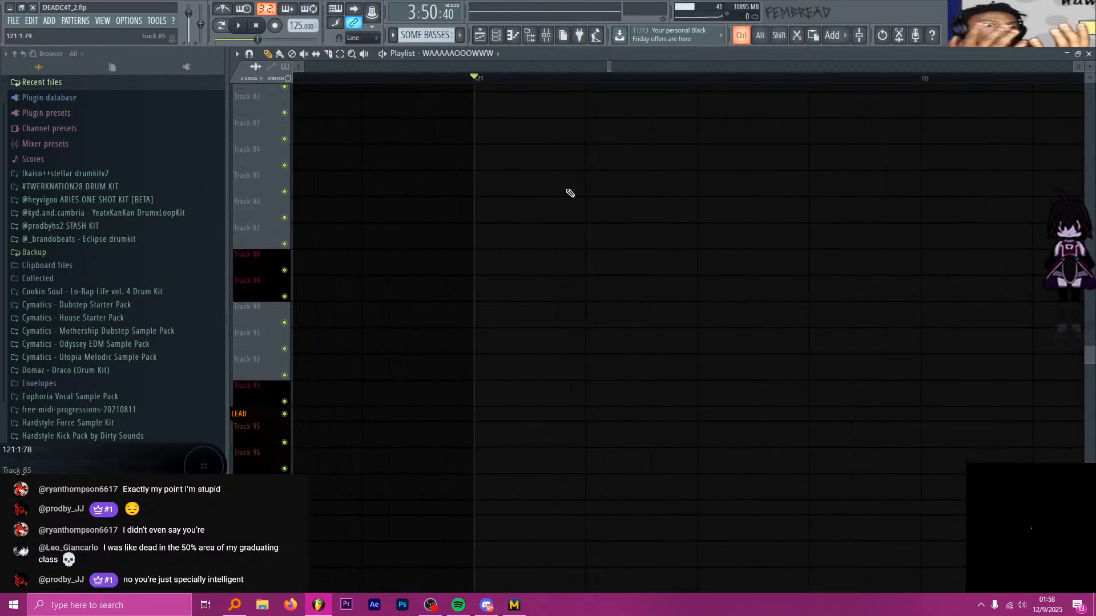
Place the WAAAAAOOOWWW clip on Track 85 at 121:1:48 and, using 1/6 beat snap, stretch its end to about 121:3:01
left_click(540, 179)
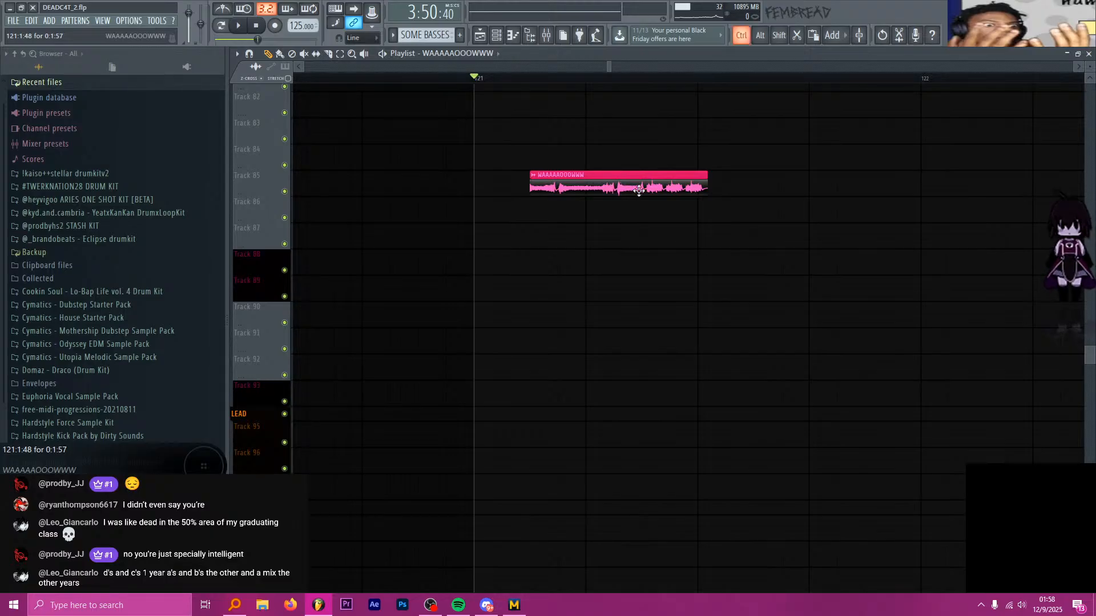
scroll(639, 188, "up", 2)
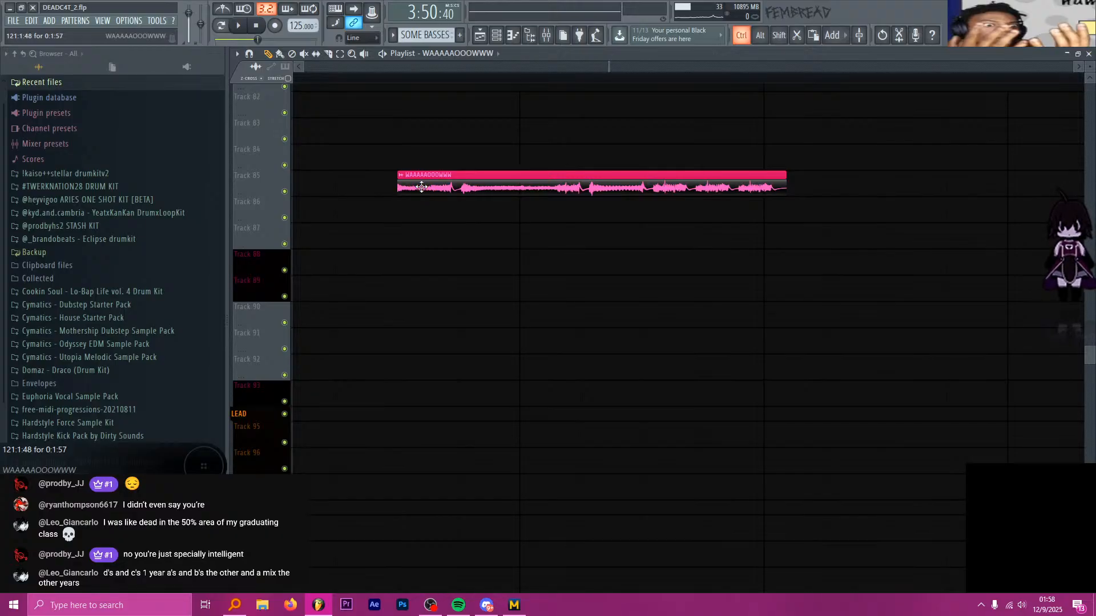
left_click(365, 38)
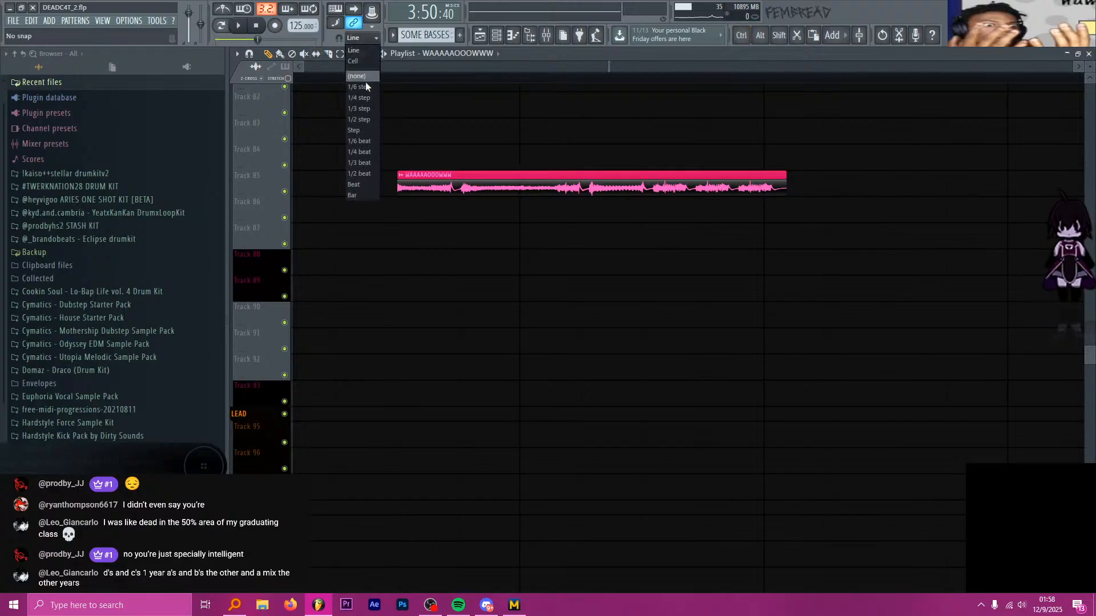
left_click(358, 142)
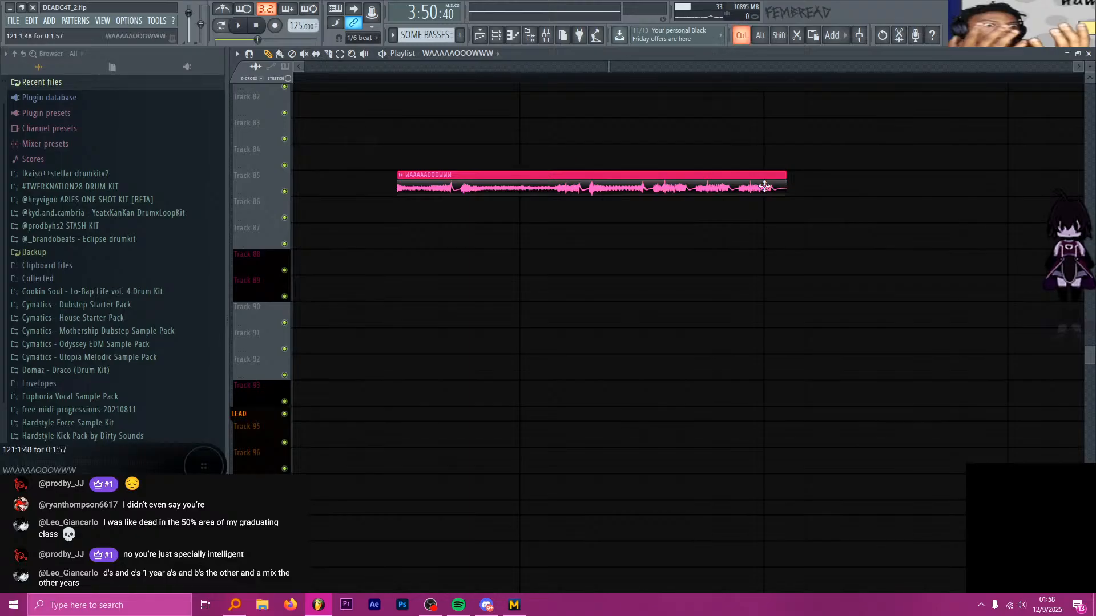
scroll(765, 186, "up", 2)
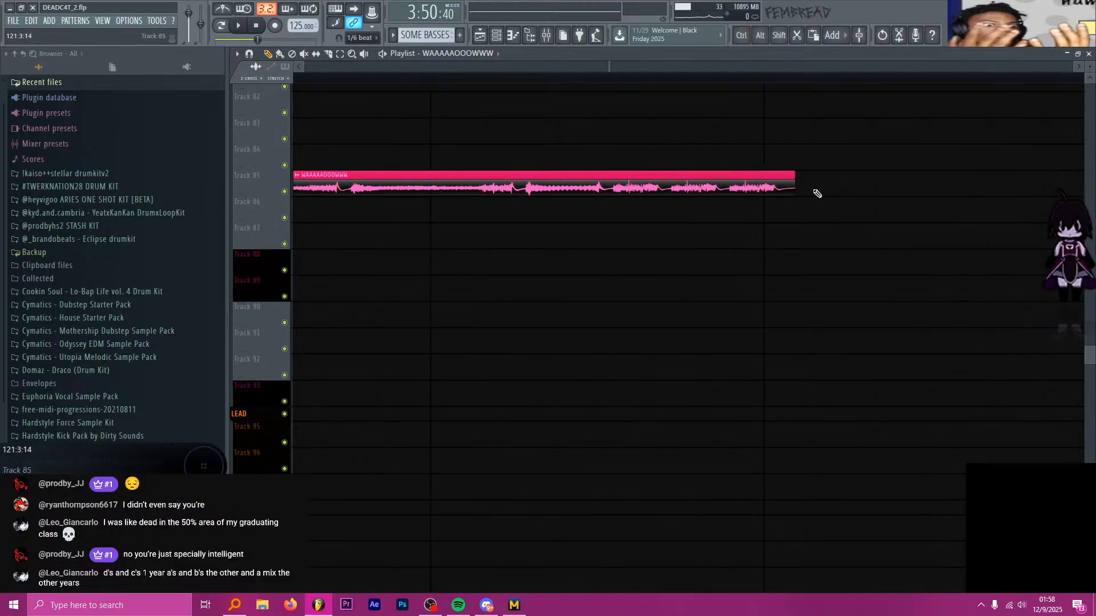
left_click_drag(795, 178, 767, 179)
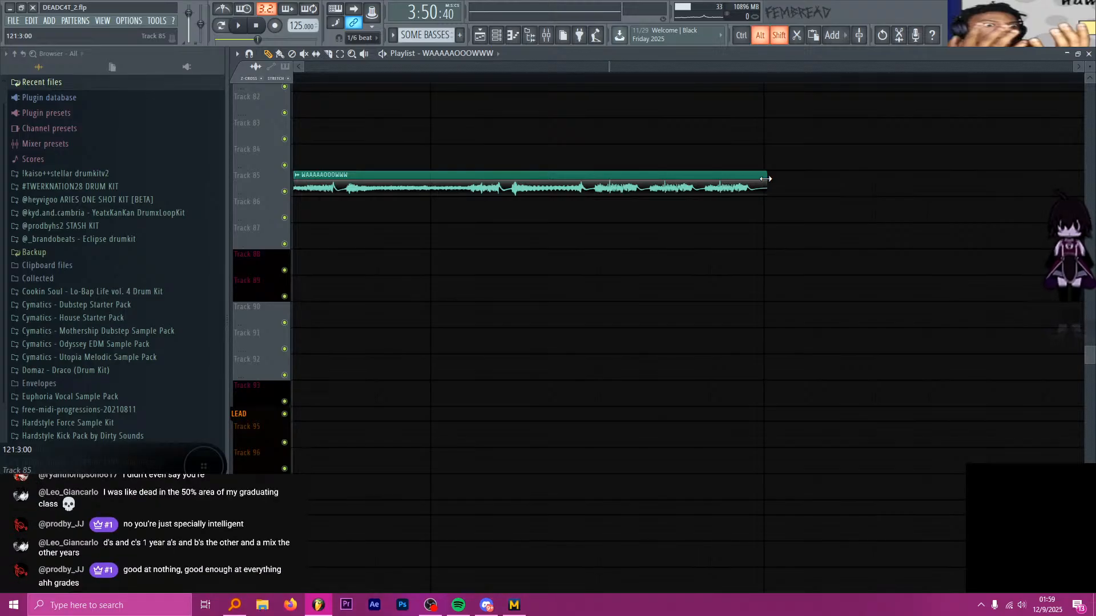
left_click_drag(765, 179, 769, 179)
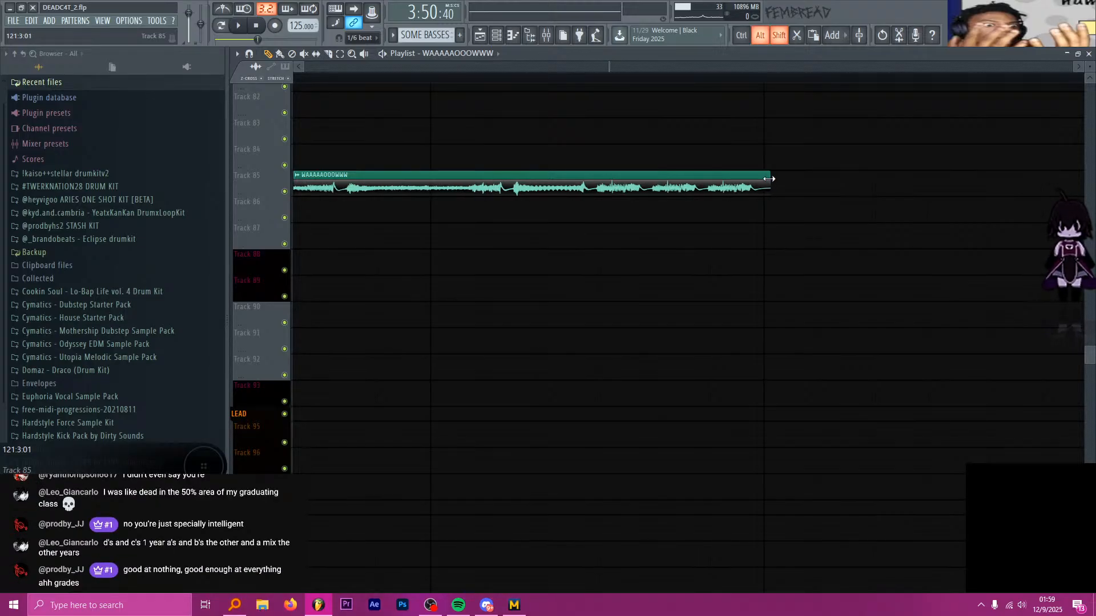
scroll(769, 178, "down", 3)
Set the main snap back to Line and play bar 121 with the stretched clip
left_click(368, 38)
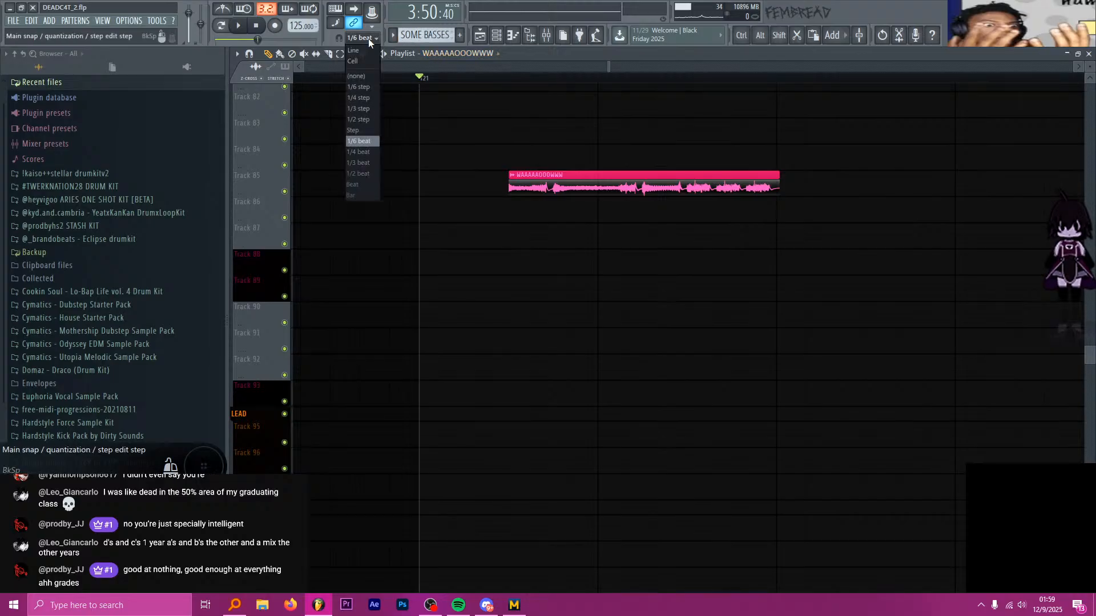
left_click(365, 50)
key("space")
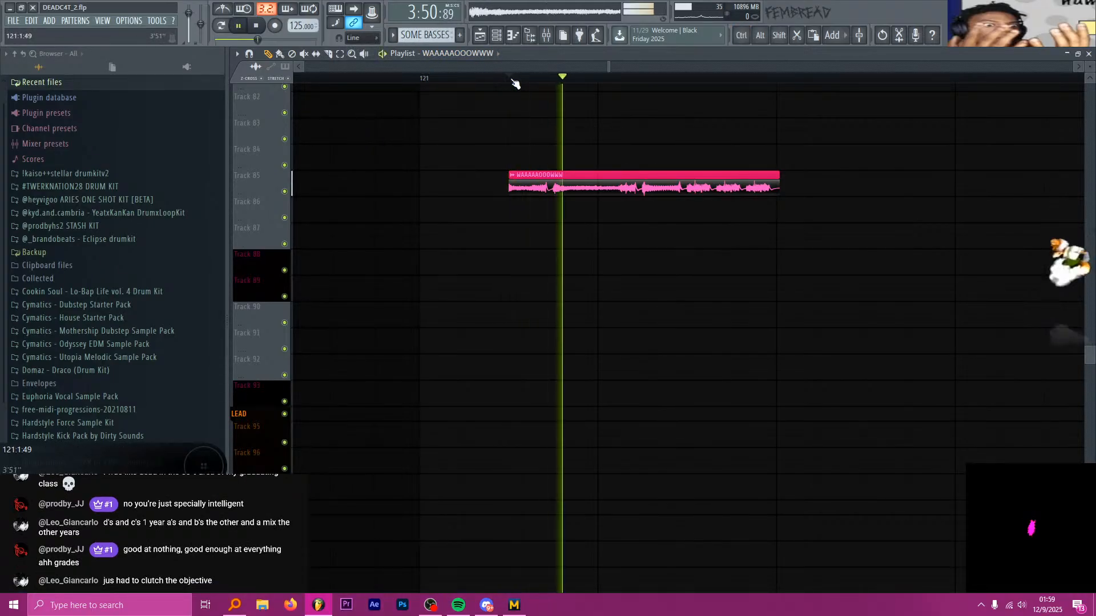
key("space")
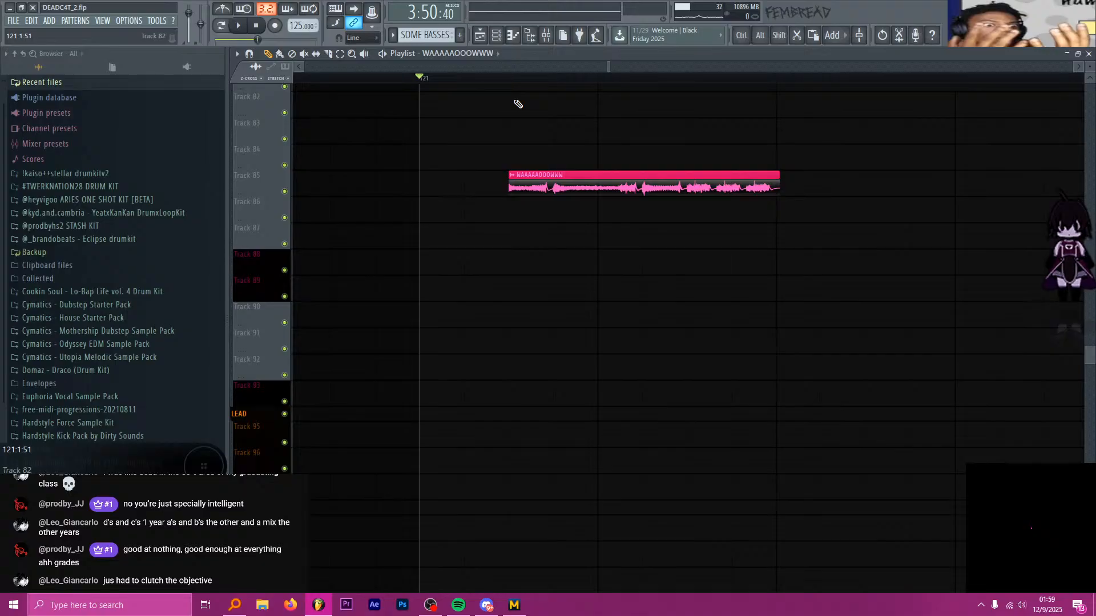
key("alt+Tab")
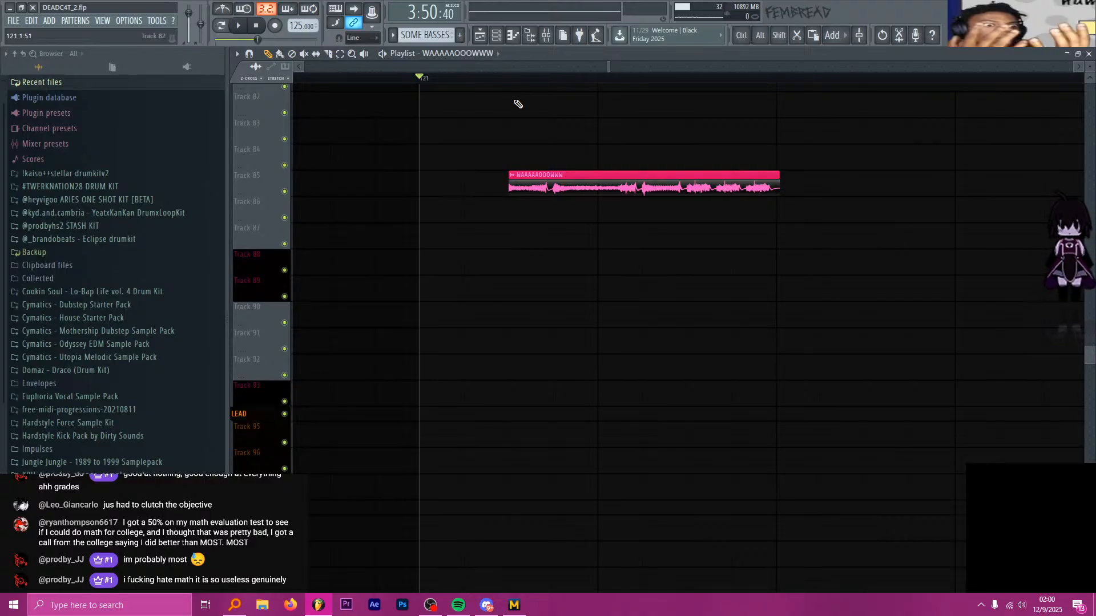
left_click(509, 76)
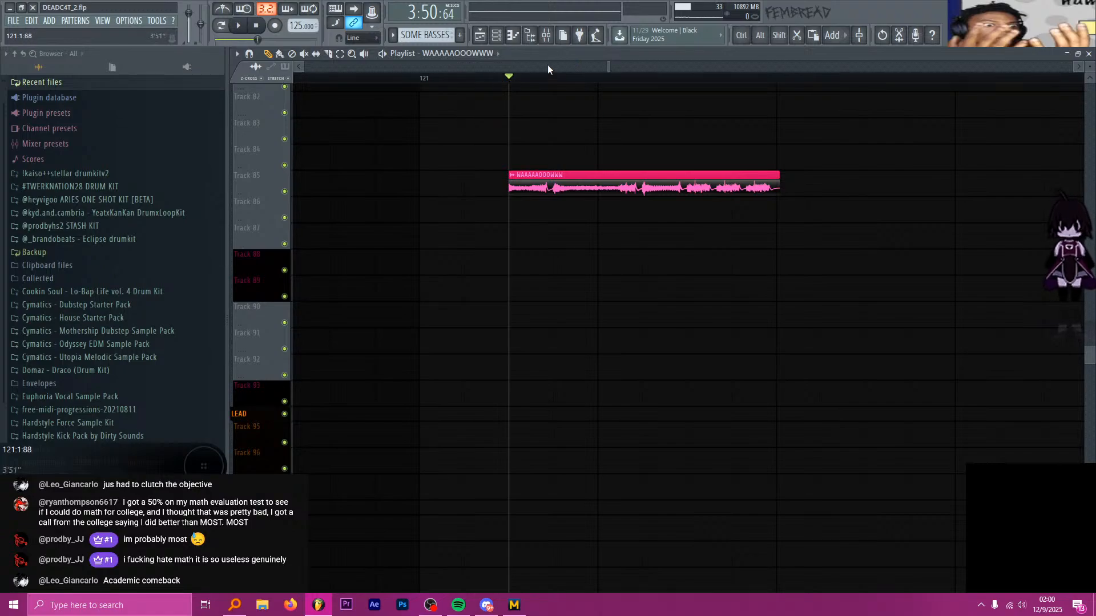
mouse_move(512, 82)
left_mouse_down()
mouse_move(474, 83)
mouse_move(503, 82)
left_mouse_up()
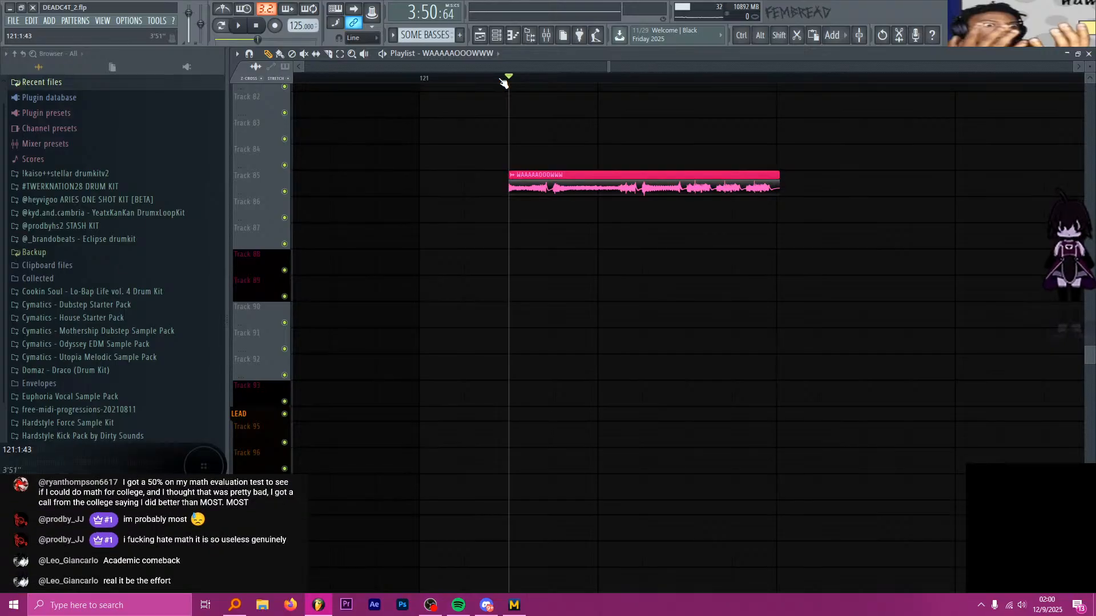
key("alt+Tab")
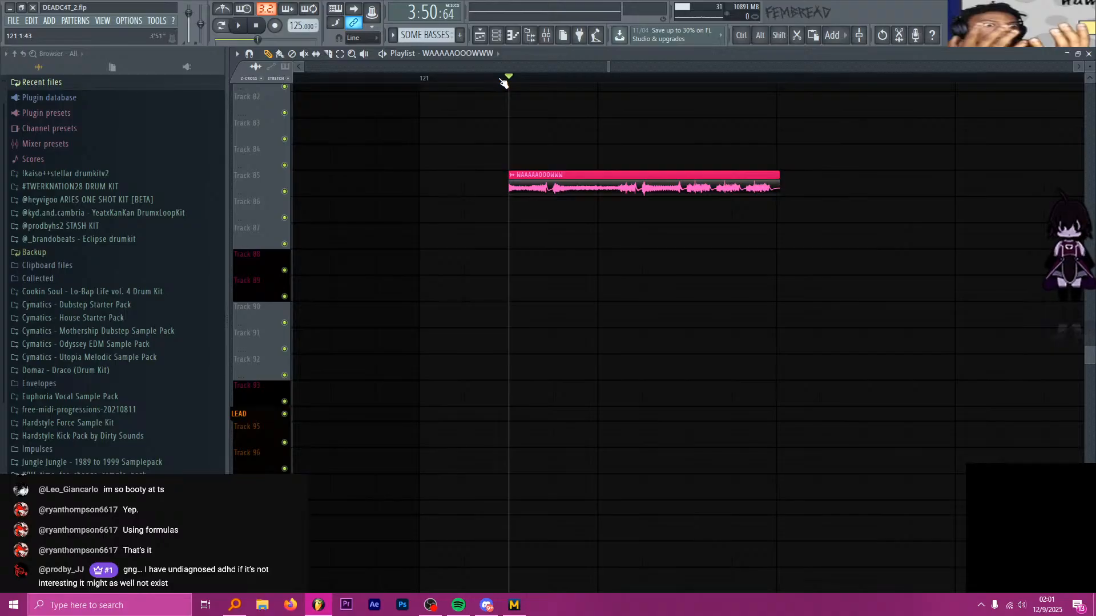
left_click_drag(502, 81, 514, 105)
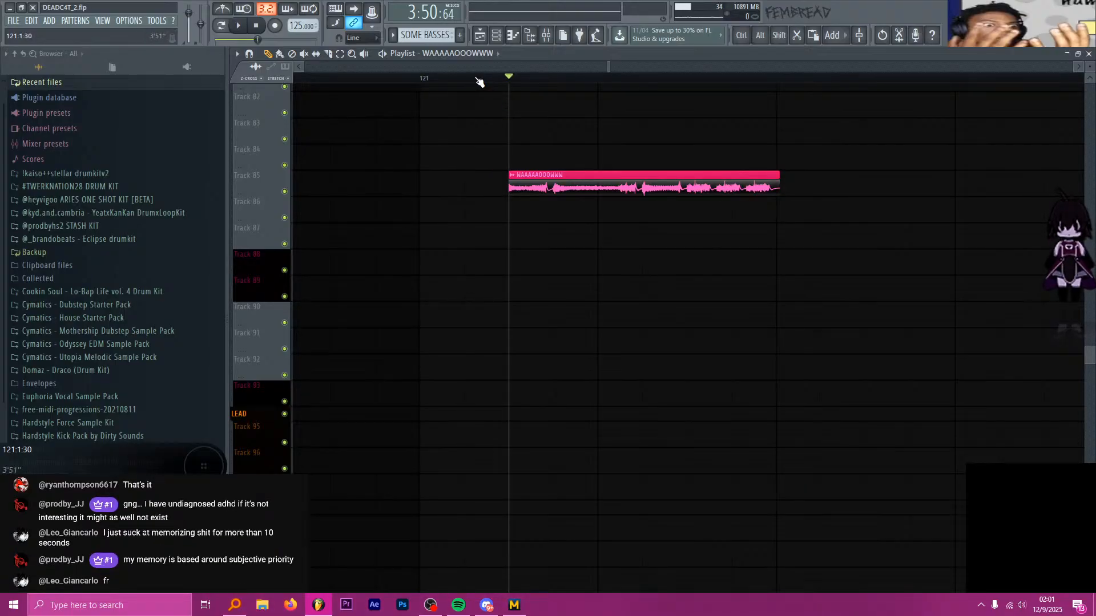
mouse_move(421, 79)
left_mouse_down()
mouse_move(538, 83)
mouse_move(421, 81)
mouse_move(431, 81)
left_mouse_up()
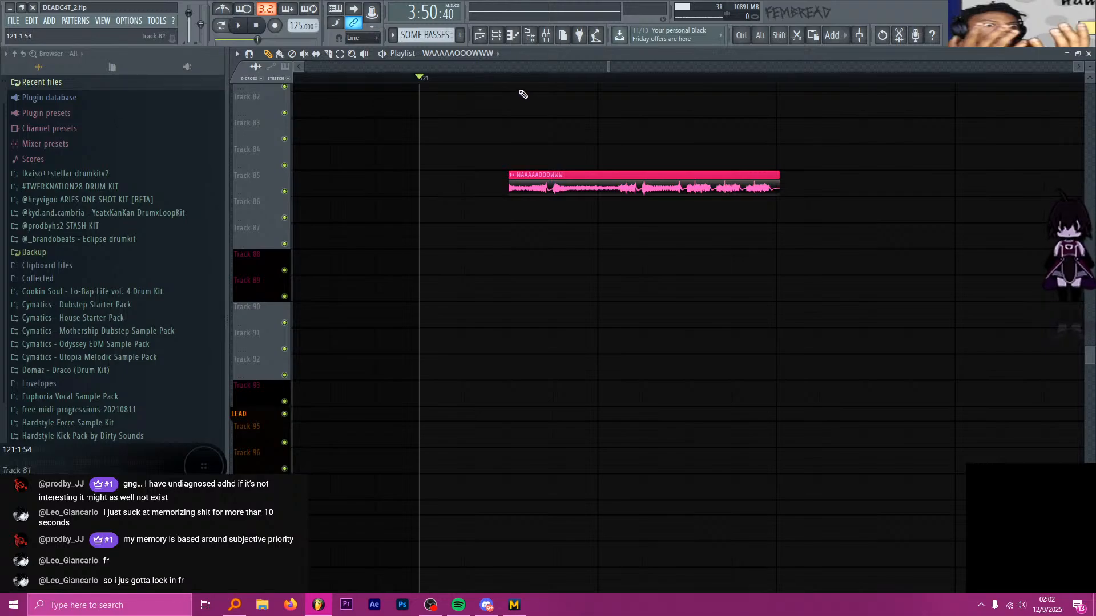
left_click_drag(509, 80, 429, 84)
scroll(507, 107, "down", 4)
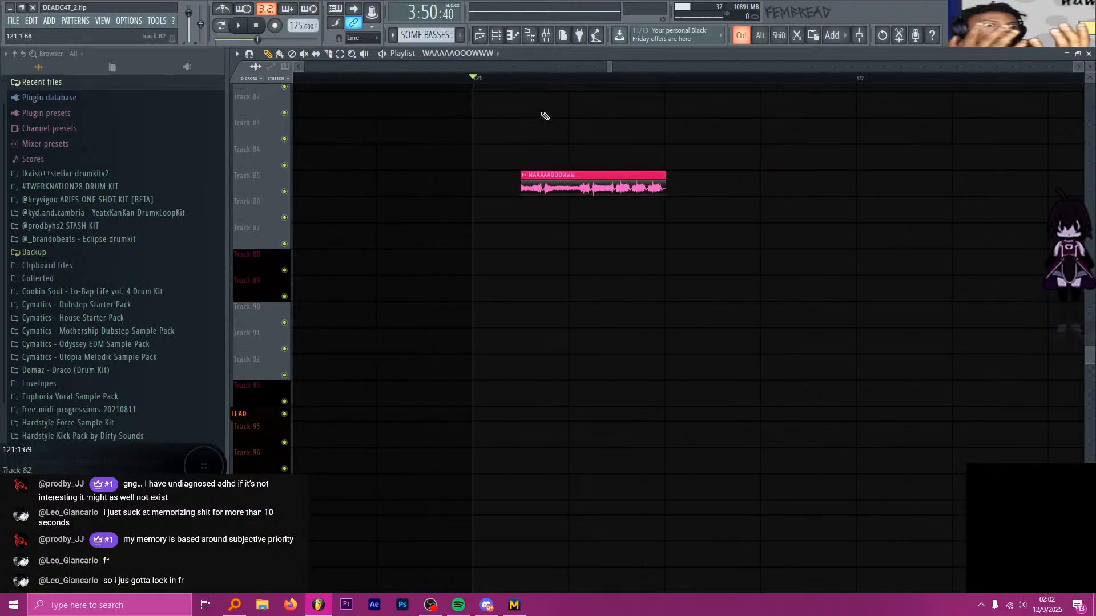
scroll(493, 107, "up", 4)
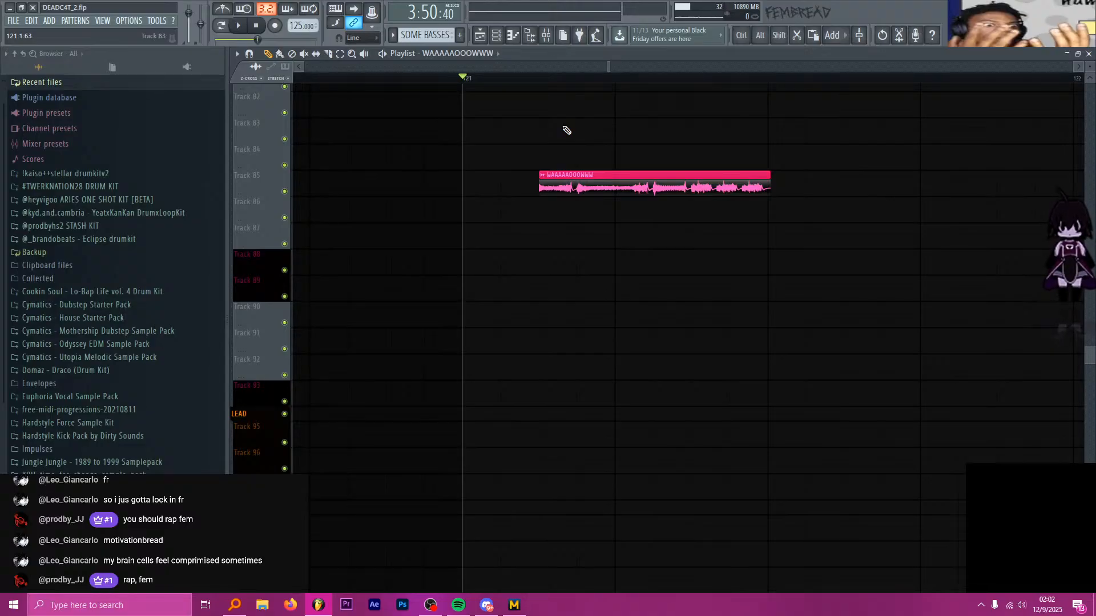
scroll(618, 137, "down", 2)
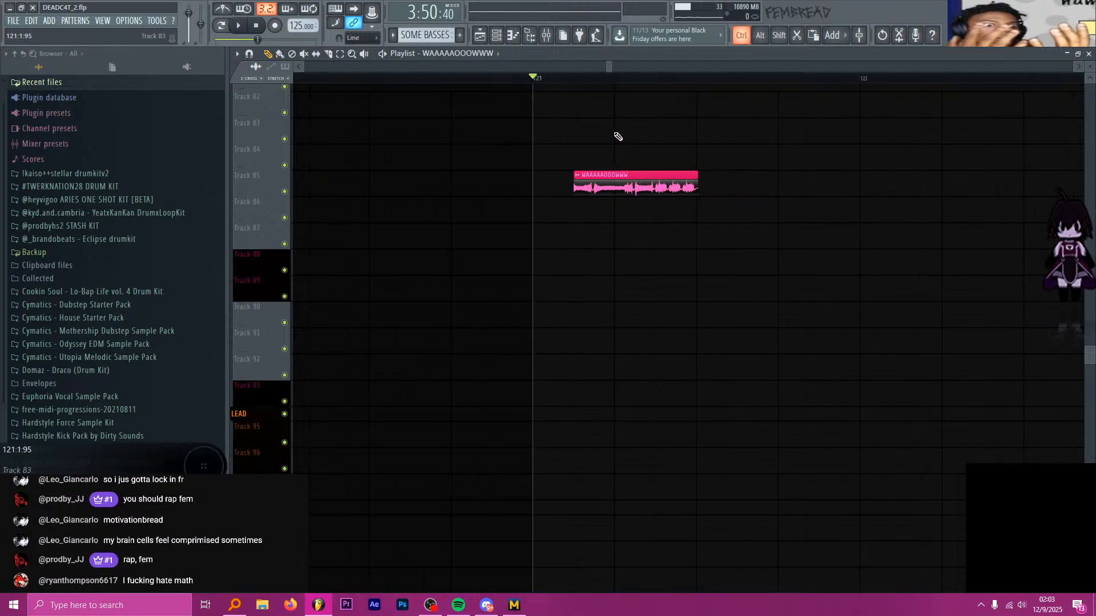
Mute the WAAAAAOOOWWW clip on Track 85, play bar 121 without it and unmute it
scroll(618, 136, "up", 2)
scroll(618, 137, "up", 2)
key("t")
left_click(621, 175)
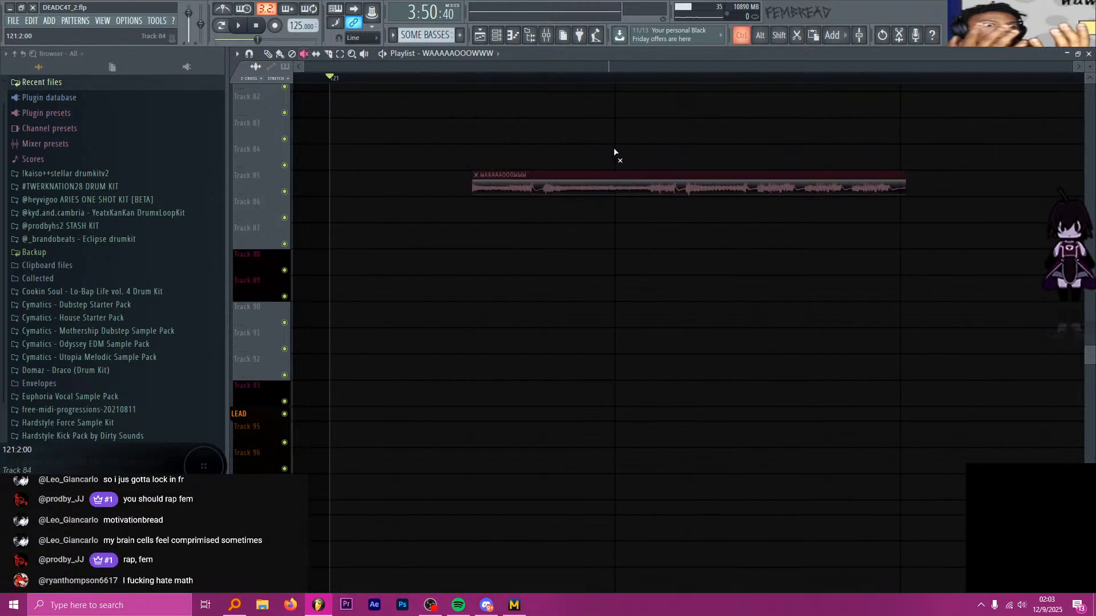
key("p")
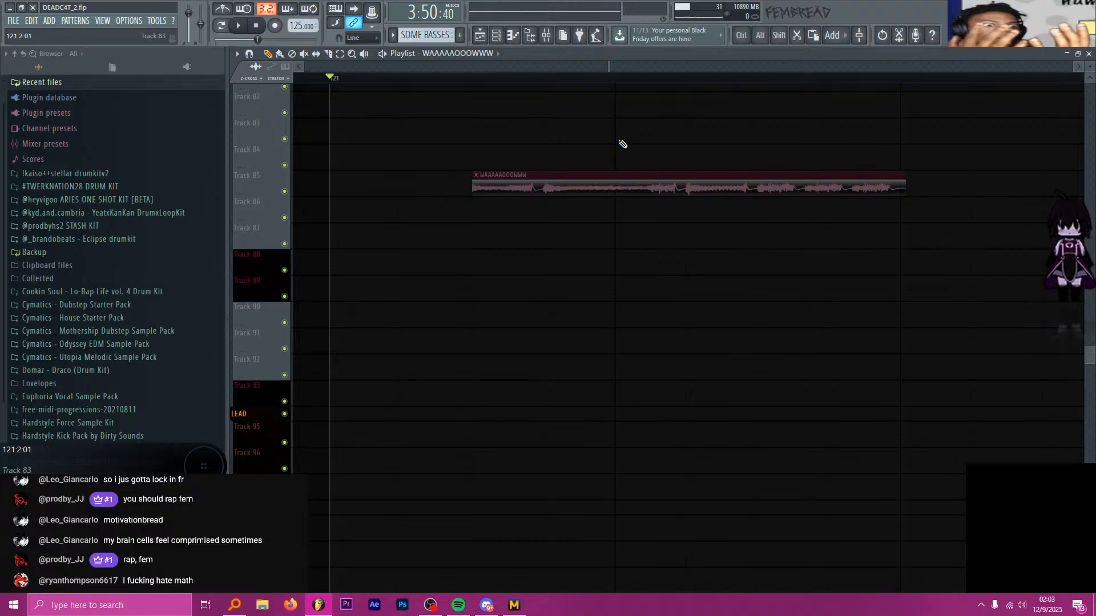
scroll(621, 137, "up", 4)
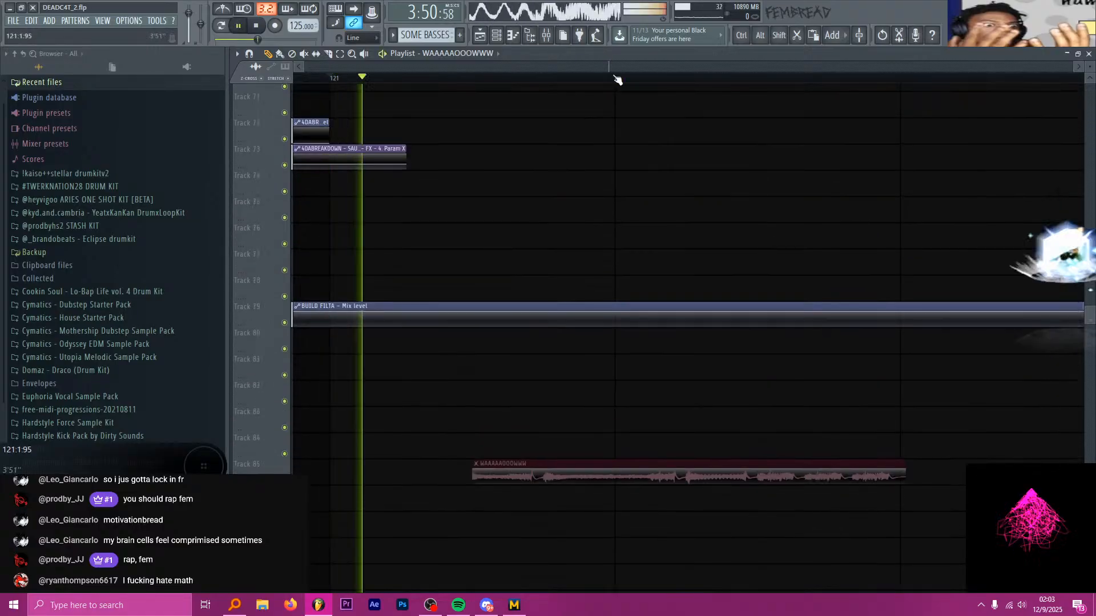
key("t")
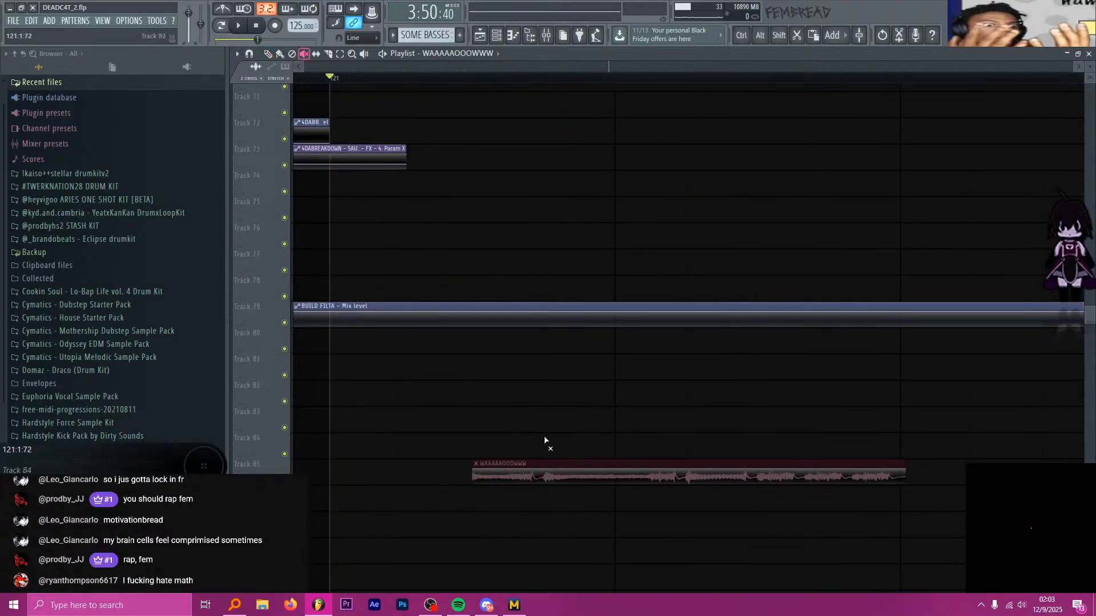
left_click(540, 481)
key("p")
Open the WAAAAAOOOWWW channel settings, adjust the time-stretching pitch and play bar 121
double_click(580, 463)
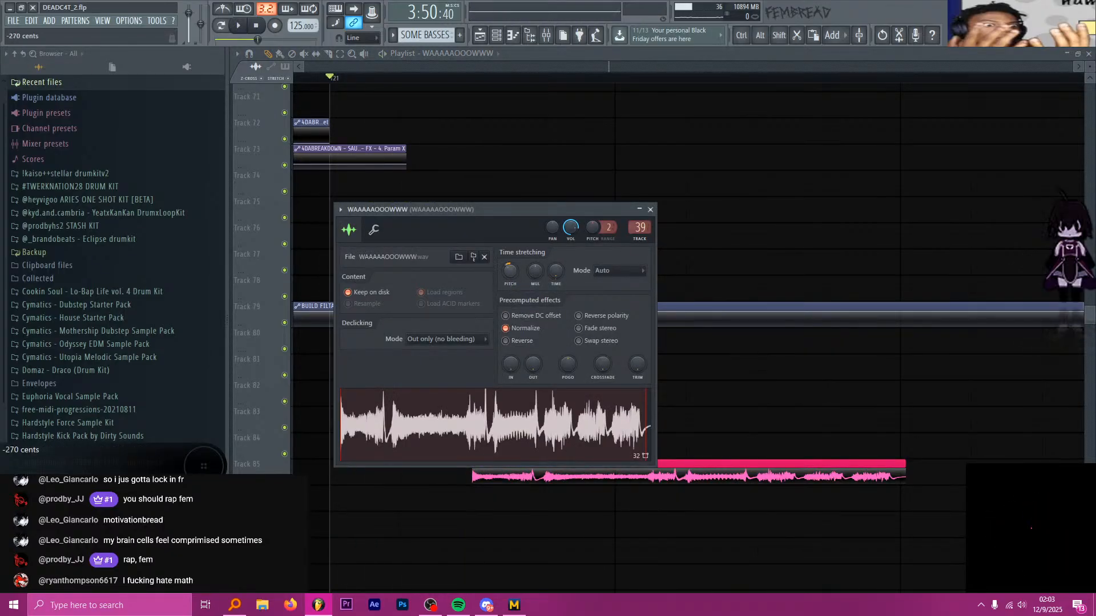
key("space")
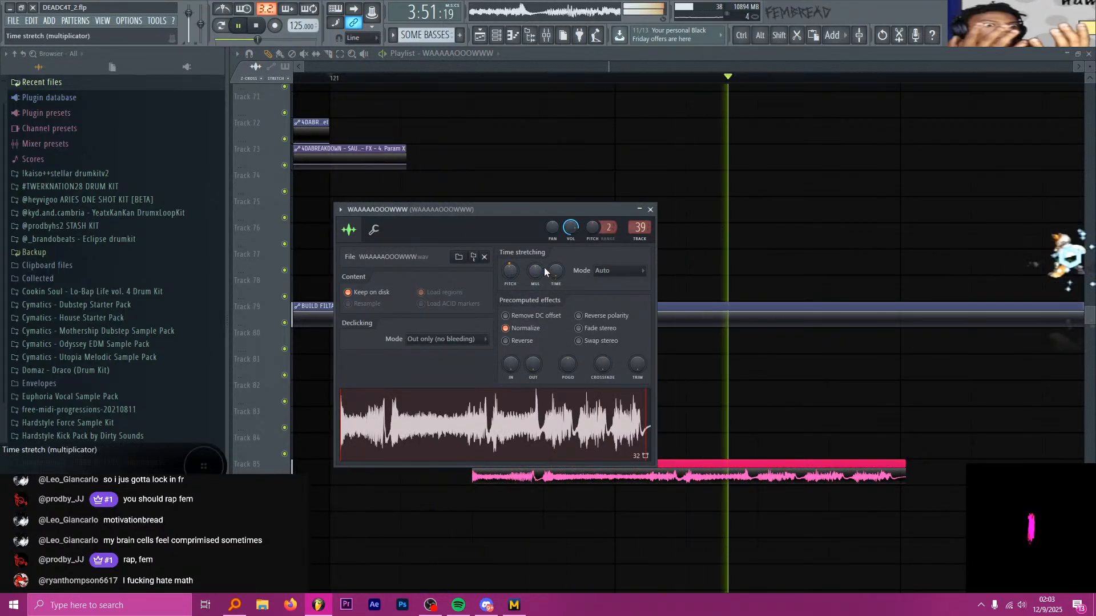
key("space")
key("Escape")
Slice the WAAAAAOOOWWW clip at beat 2 of bar 121, delete the second piece, play the result and save the project
left_click(613, 479, "shift")
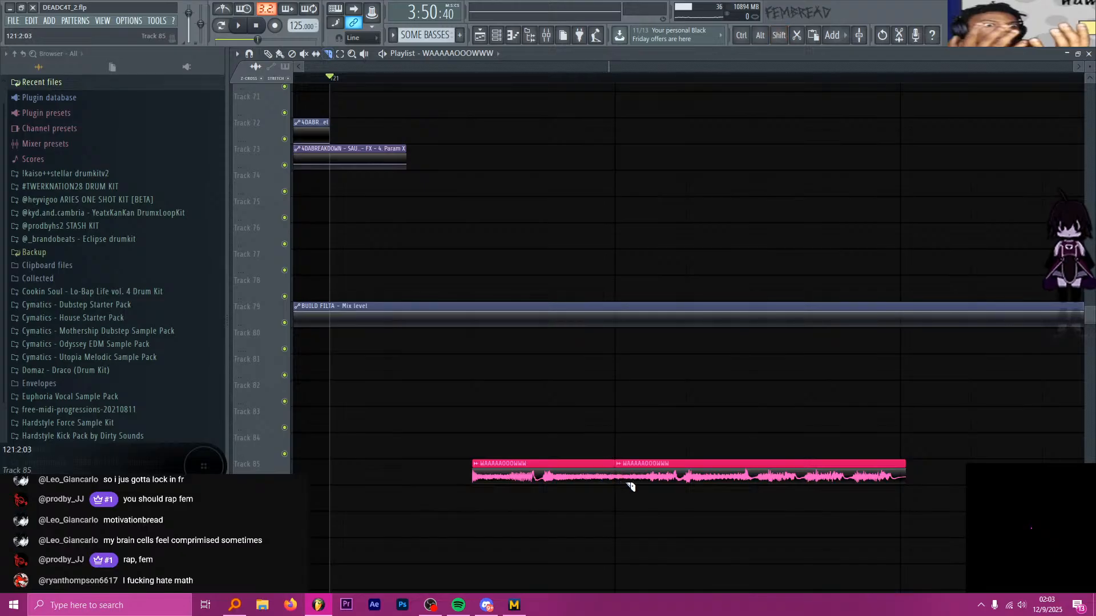
key("p")
right_click(635, 480)
key("space")
key("space")
key("ctrl+s")
Slice the remaining WAAAAAOOOWWW clip at 121:1:72, mute its first piece and play the cut
scroll(590, 396, "down", 3)
scroll(576, 434, "up", 4)
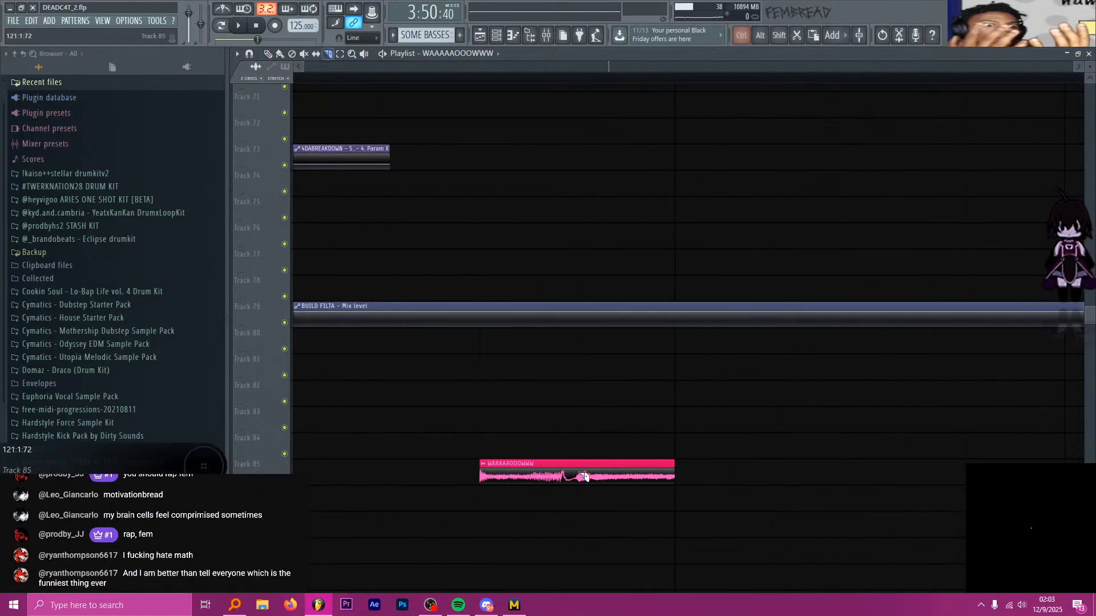
key("c")
scroll(550, 472, "down", 6)
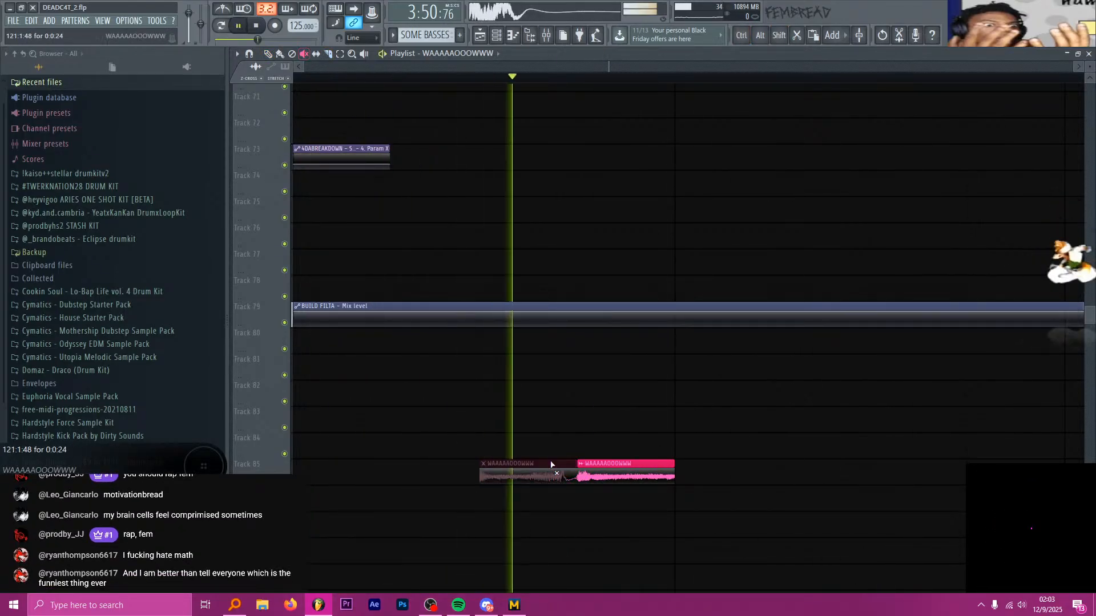
key("p")
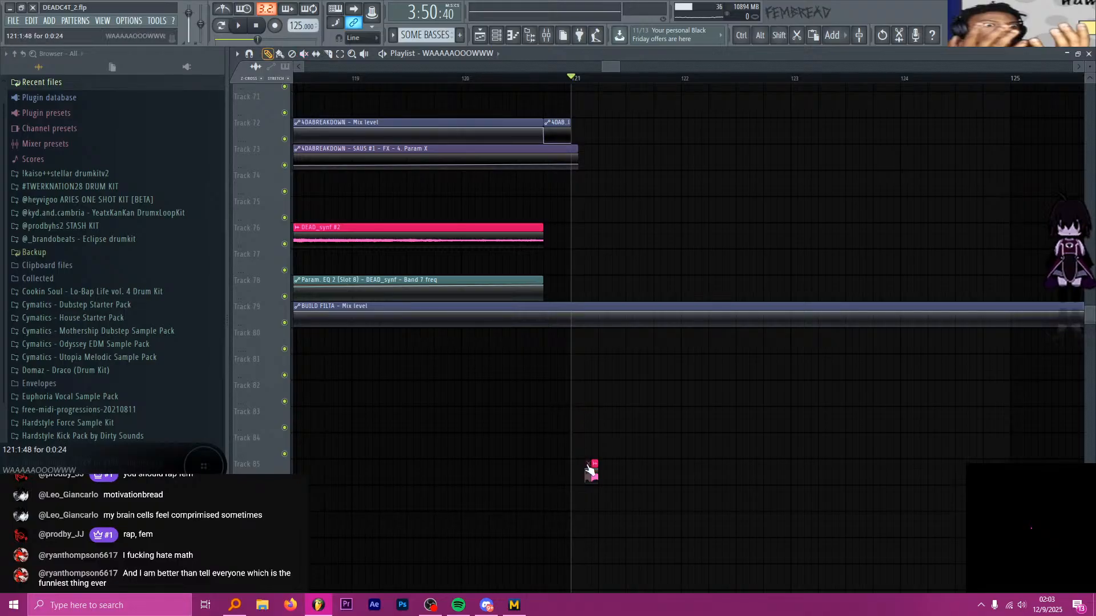
Examine the clips of the earlier drop around bars 73 to 85 and play it from bar 73
scroll(572, 426, "down", 6)
scroll(434, 400, "up", 8)
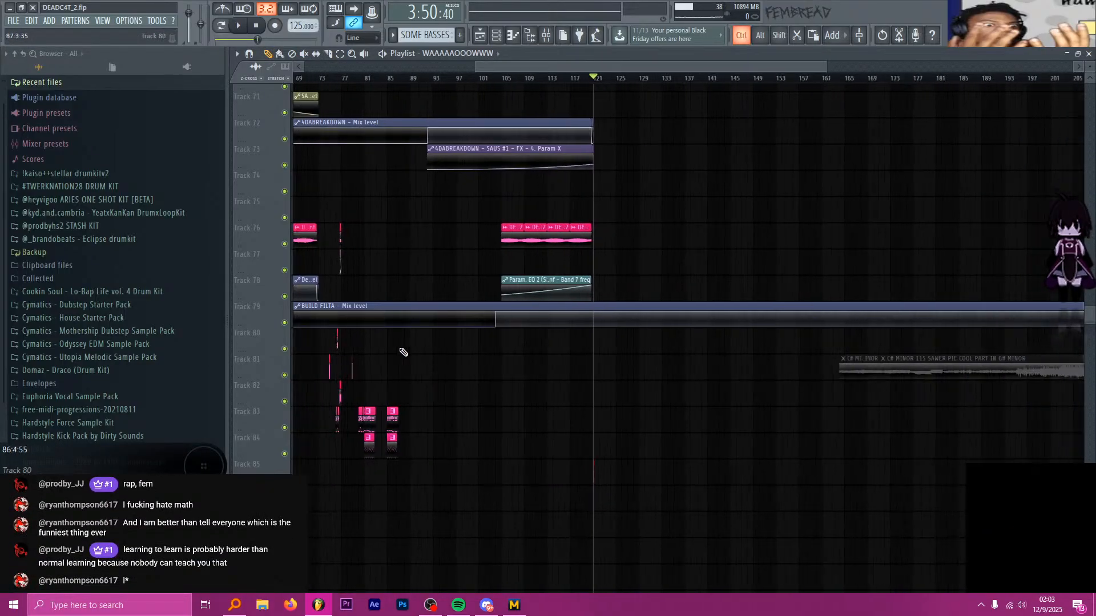
scroll(507, 269, "down", 3)
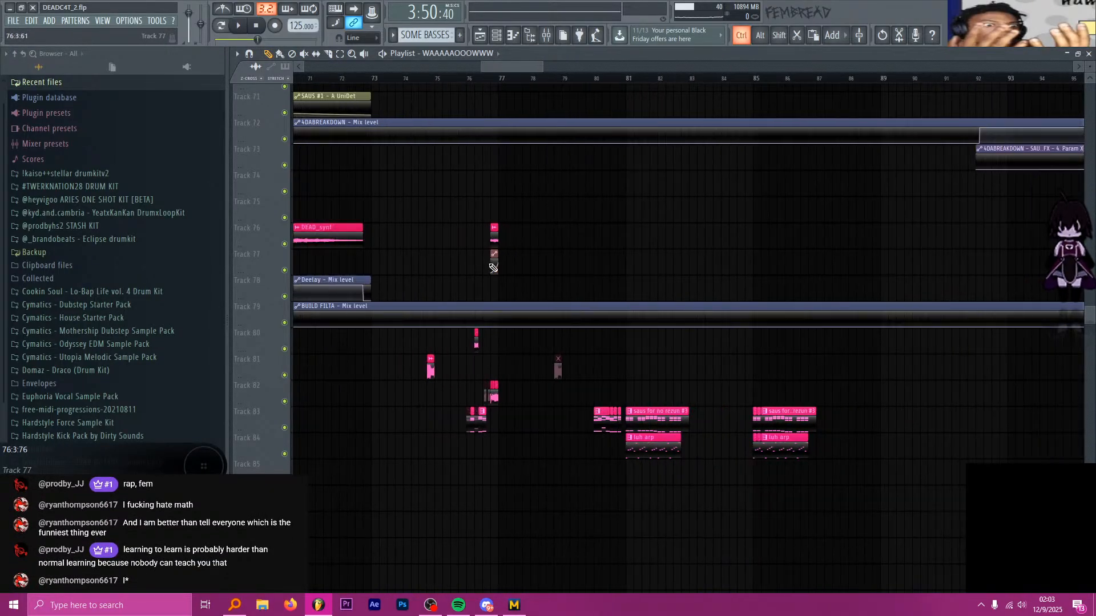
scroll(419, 174, "up", 1)
scroll(354, 78, "up", 1)
left_click_drag(367, 79, 373, 81)
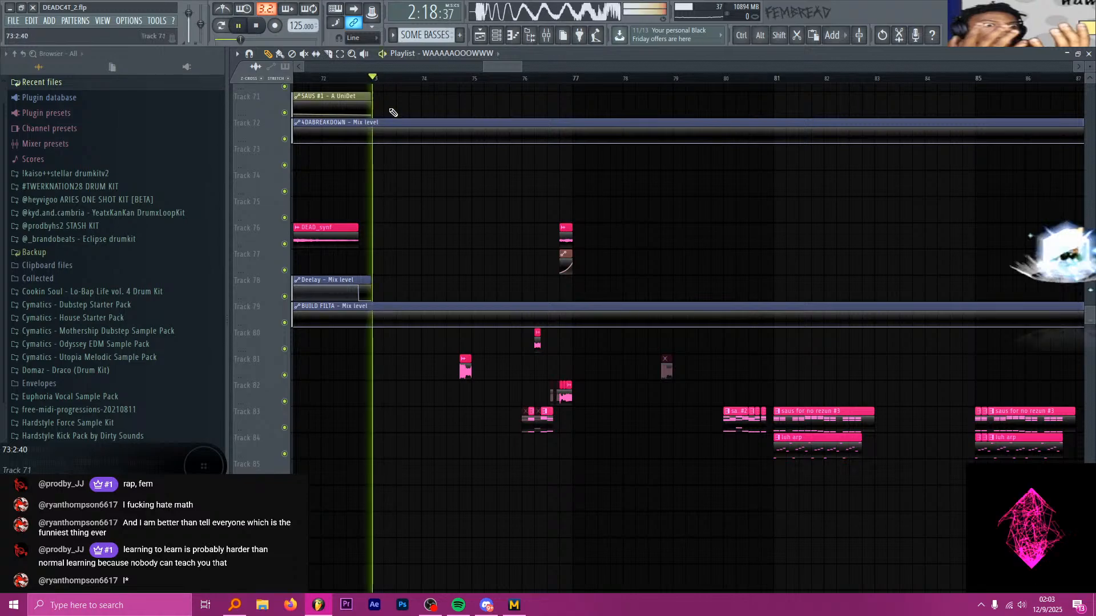
scroll(421, 180, "down", 4)
scroll(434, 179, "up", 3)
Pick up the Rave Stab clip from the earlier drop near bar 73, place it at 121:1:48 on Track 60 and play it
scroll(461, 242, "down", 8)
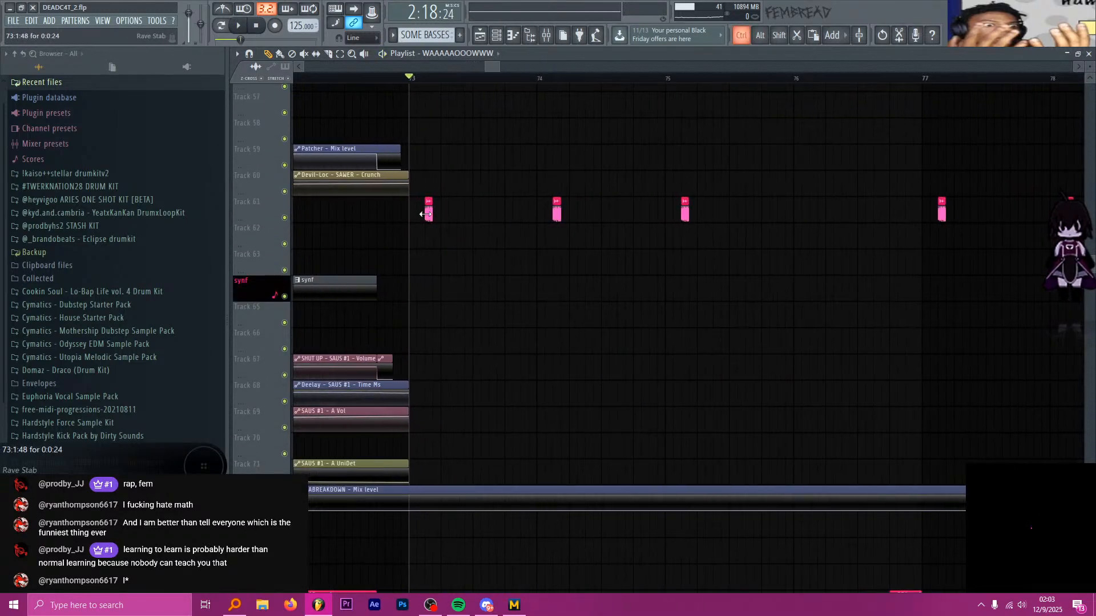
scroll(587, 221, "up", 6)
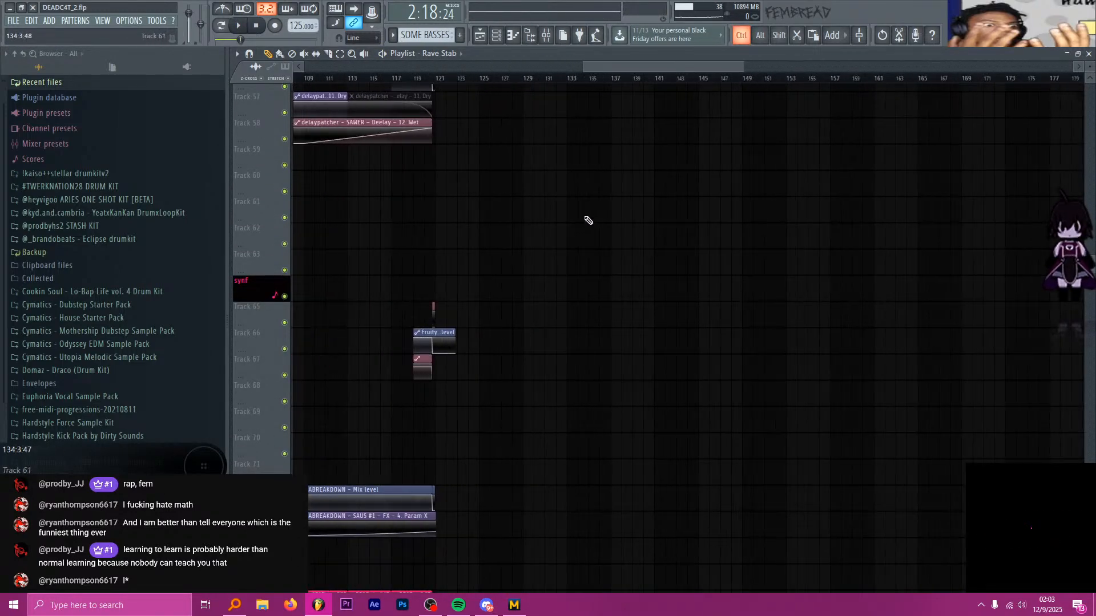
left_click(417, 78)
left_click(713, 78)
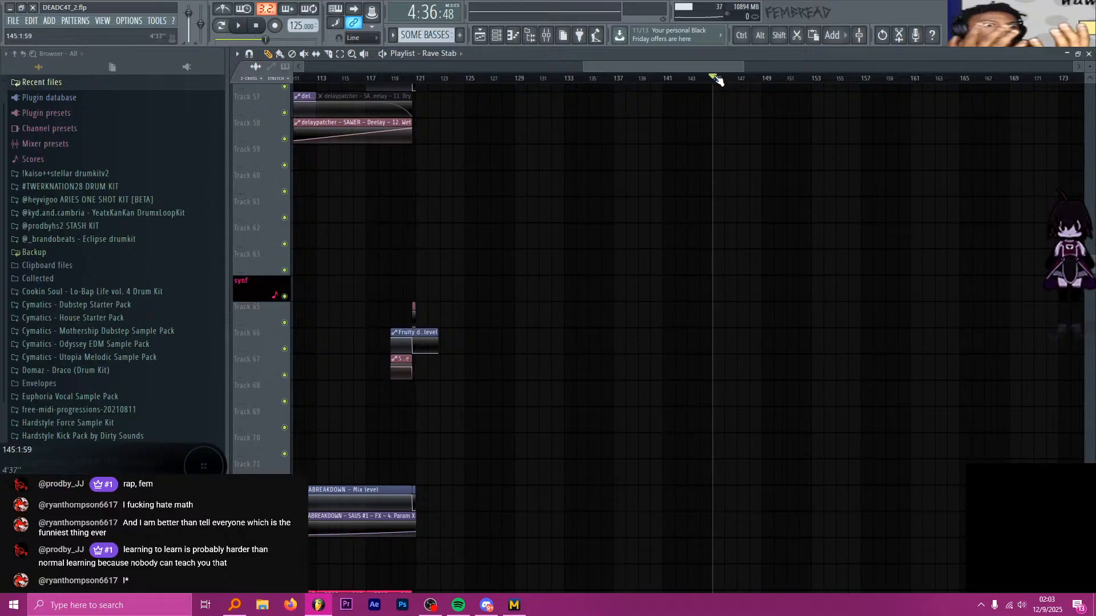
key("space")
key("space")
left_click(614, 78)
key("space")
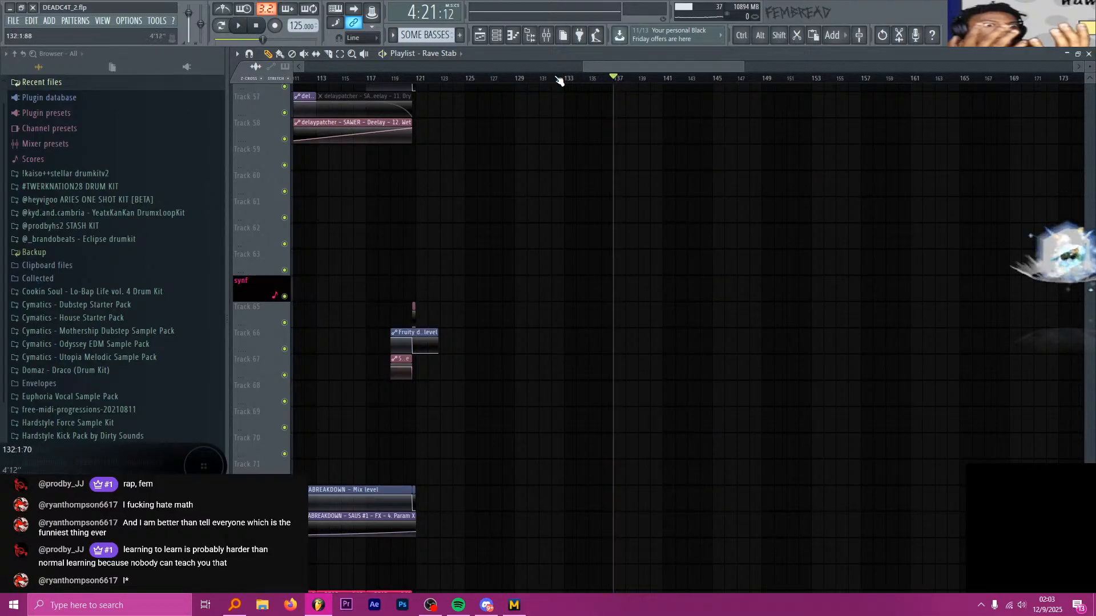
left_click(516, 78)
left_click(417, 78)
key("space")
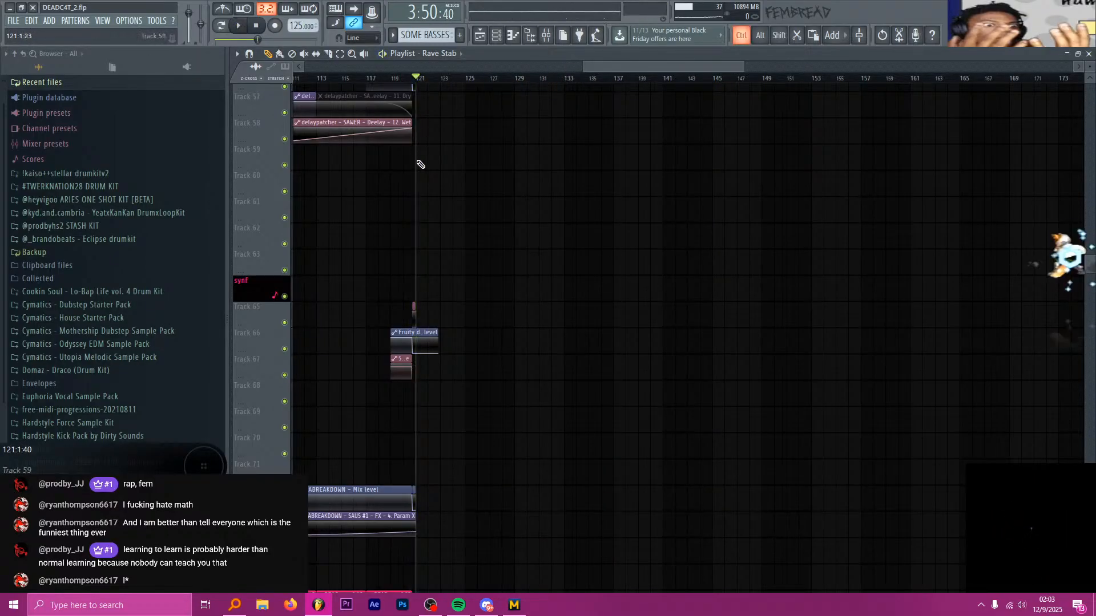
scroll(411, 172, "up", 6)
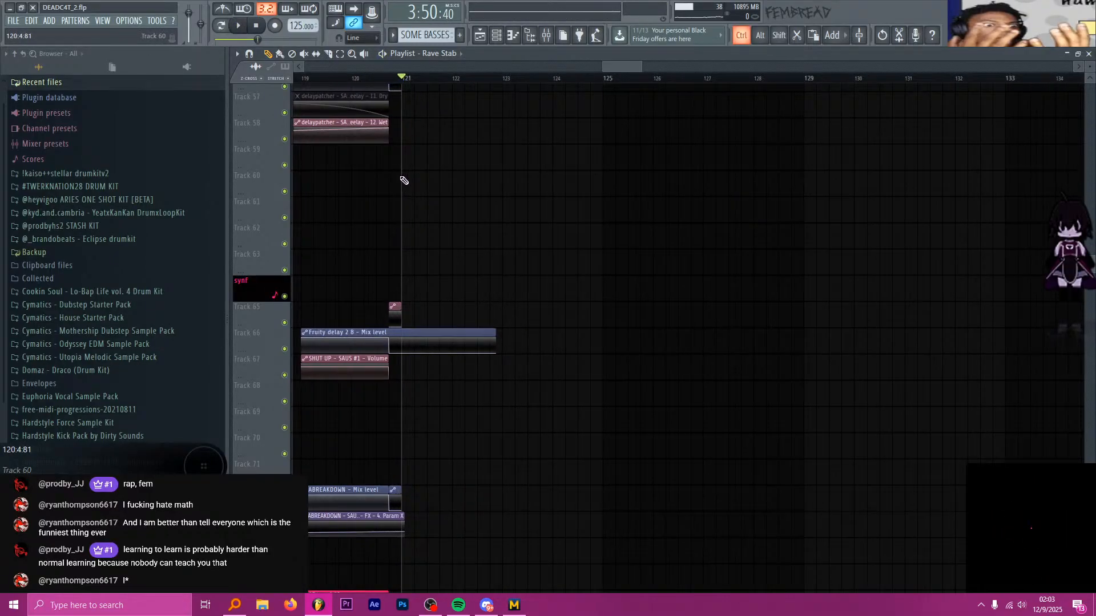
left_click(516, 187)
key("space")
key("space")
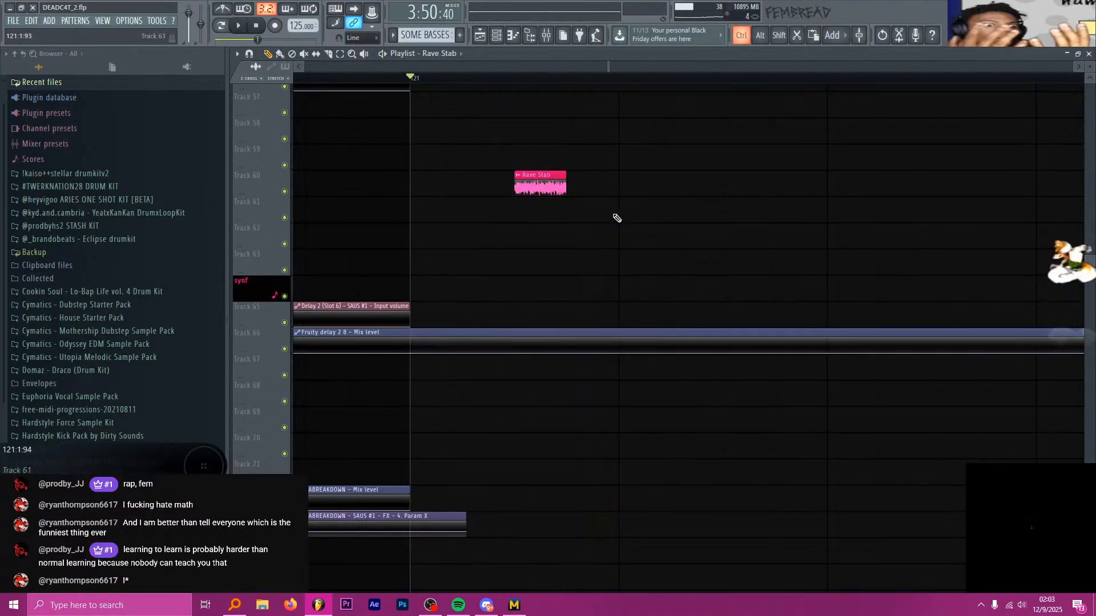
Replay bar 121 and examine its Rave Stab, WAAAAAOOOWWW and SOME BASSES clips across the tracks
scroll(615, 214, "down", 4)
scroll(622, 193, "up", 5)
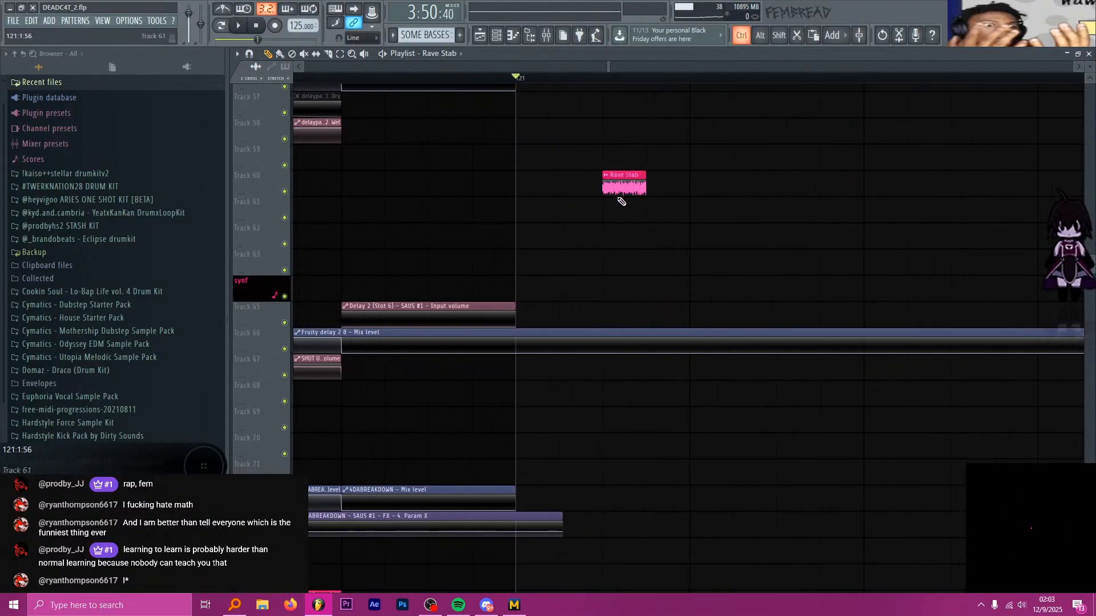
key("space")
key("space")
scroll(656, 202, "down", 2)
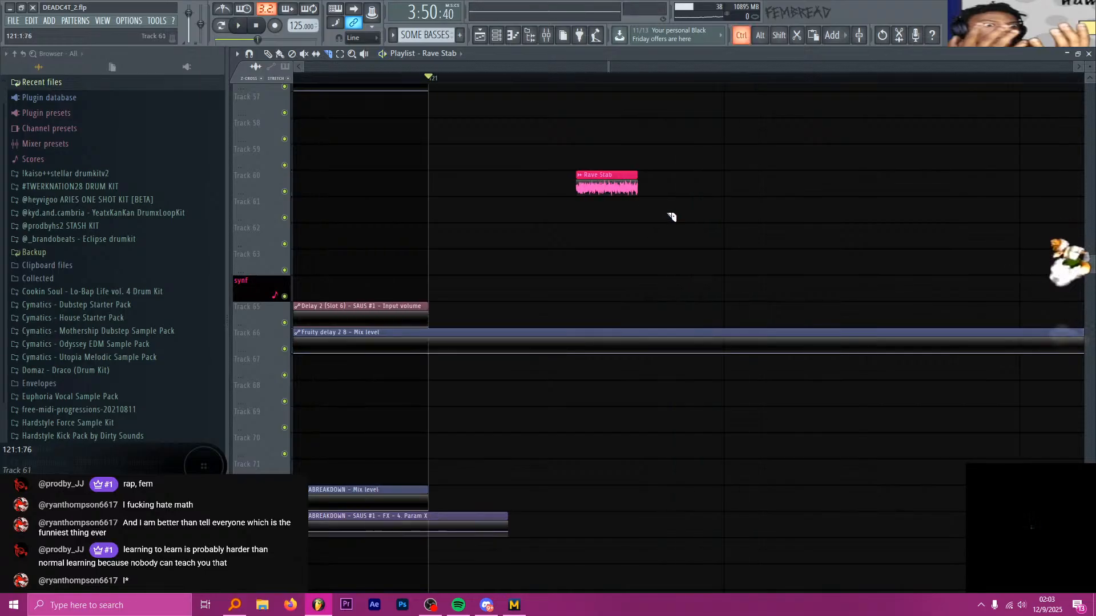
scroll(695, 216, "down", 6)
scroll(695, 202, "down", 1)
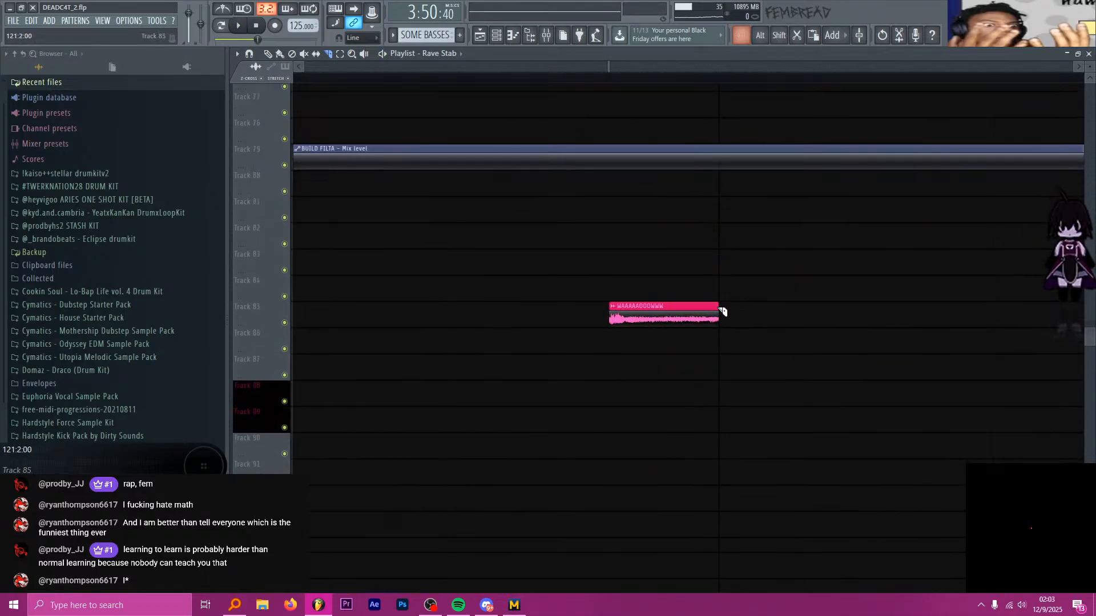
scroll(708, 280, "down", 3)
scroll(708, 280, "down", 2)
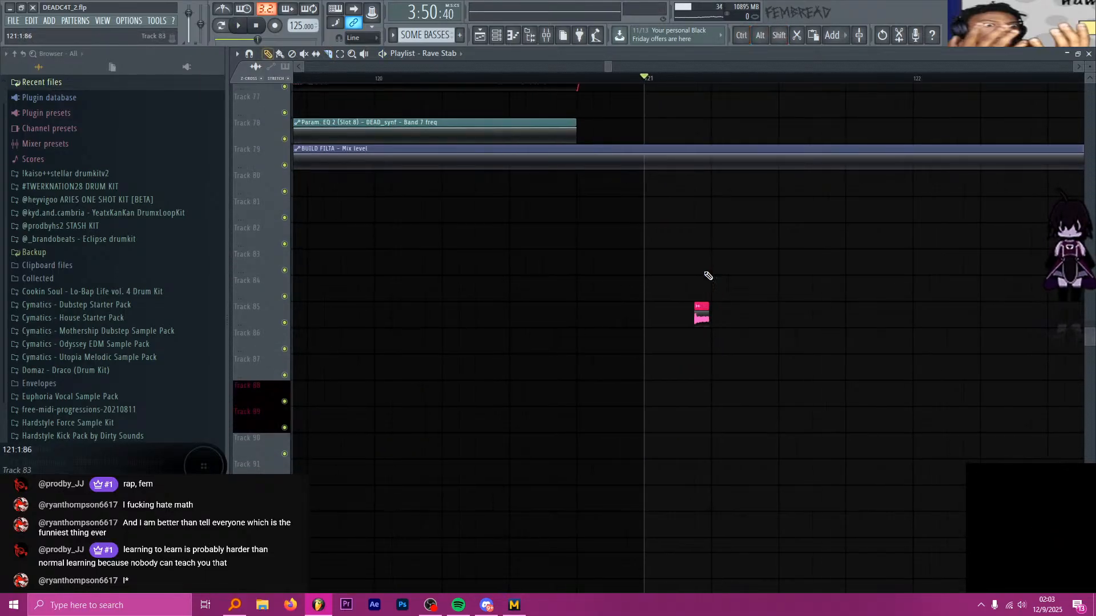
scroll(709, 276, "up", 12)
scroll(685, 254, "up", 7)
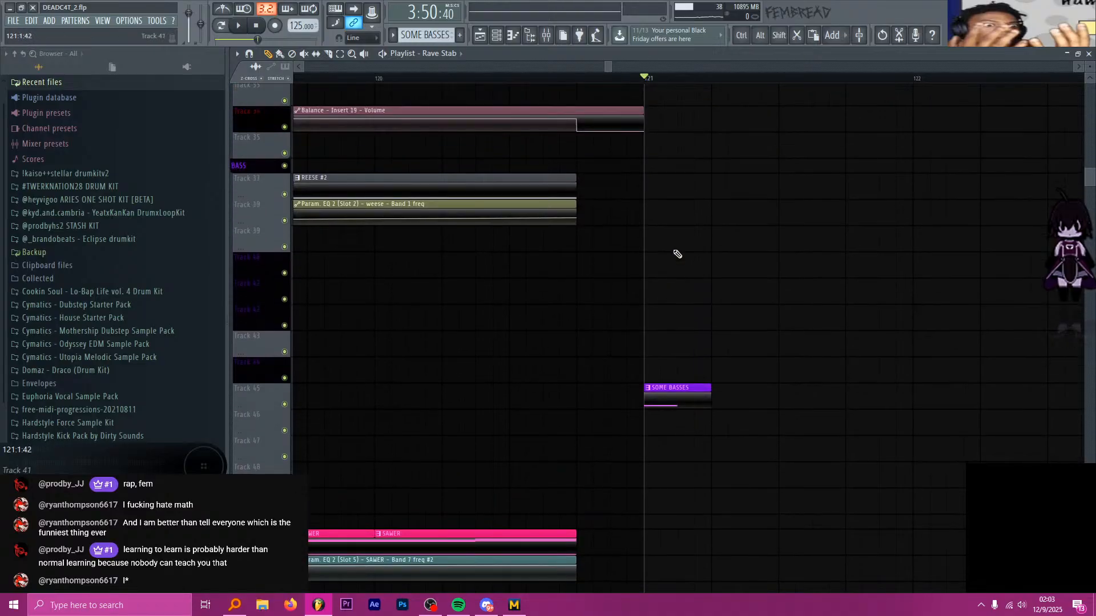
scroll(674, 246, "down", 3)
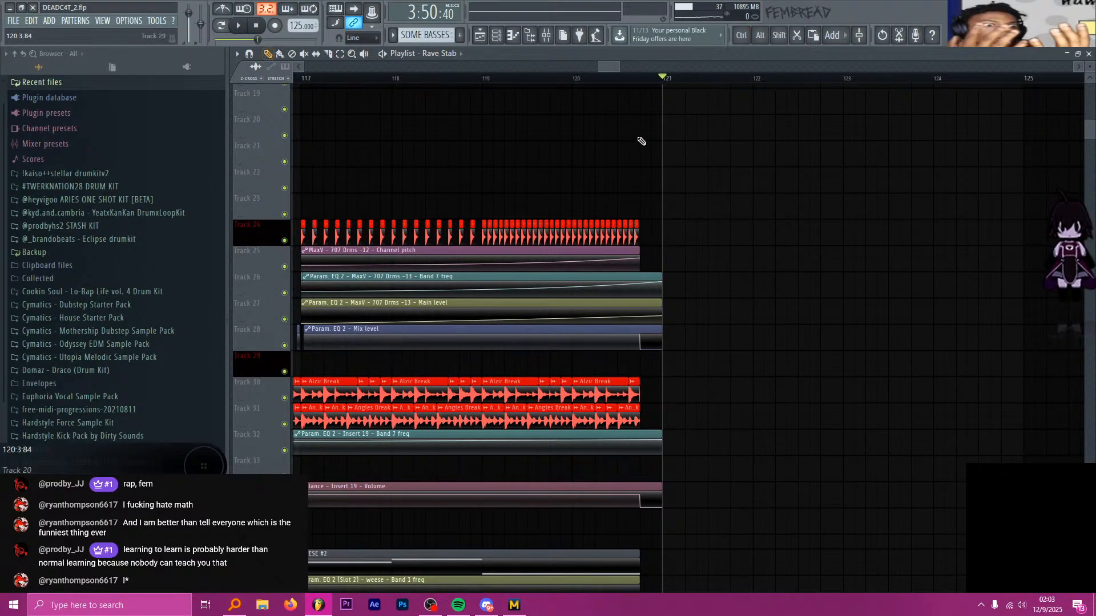
key("alt+Tab")
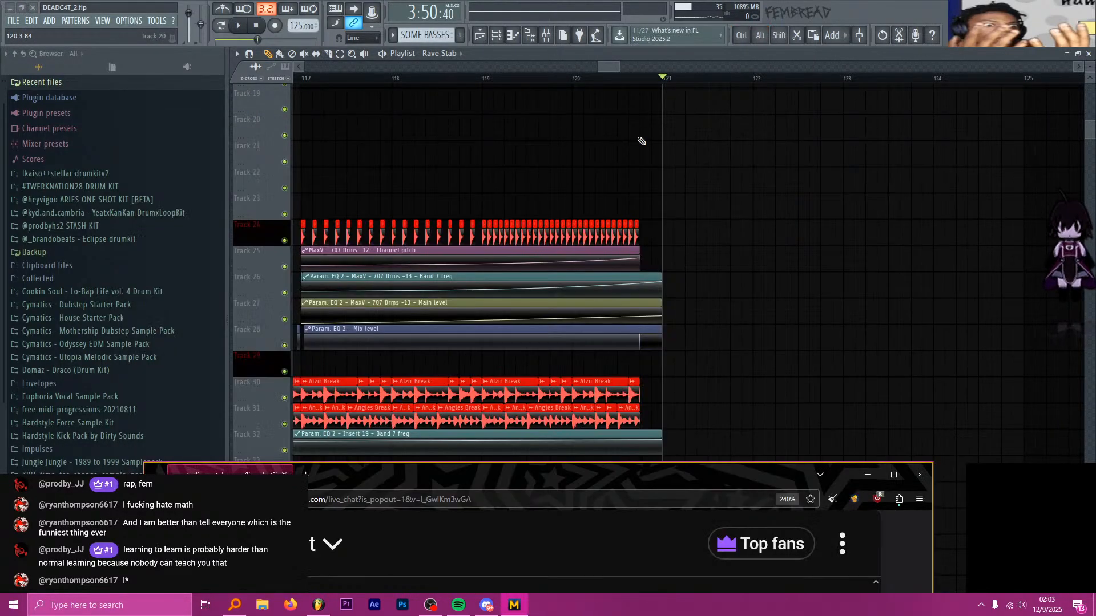
key("alt+Tab")
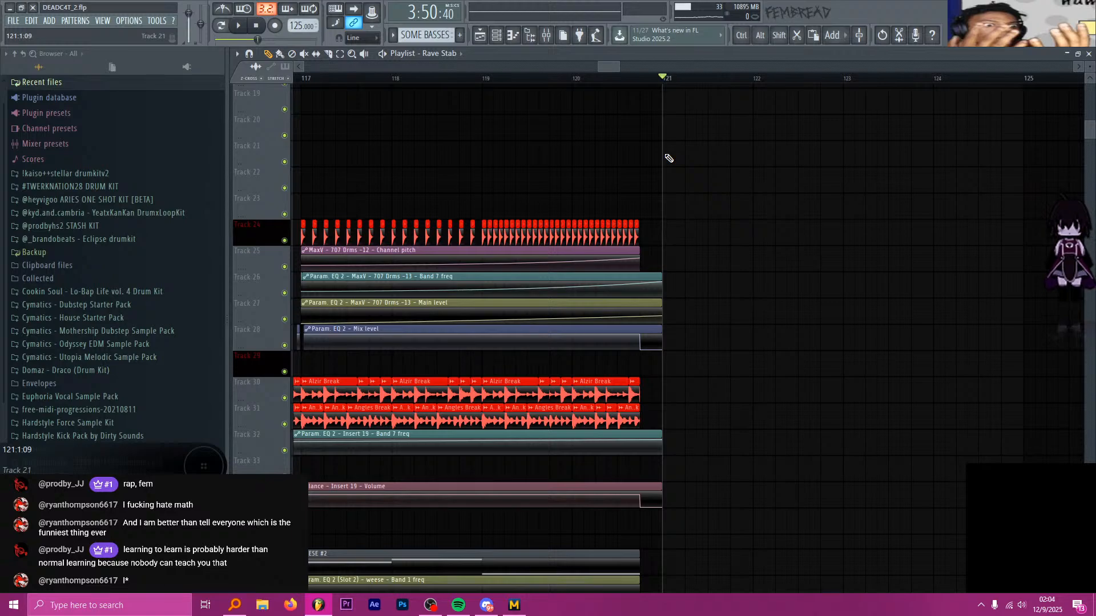
Examine the drum tracks of the earlier drop, especially the ride, clap, kick and hat clips around bar 81
scroll(690, 205, "down", 6)
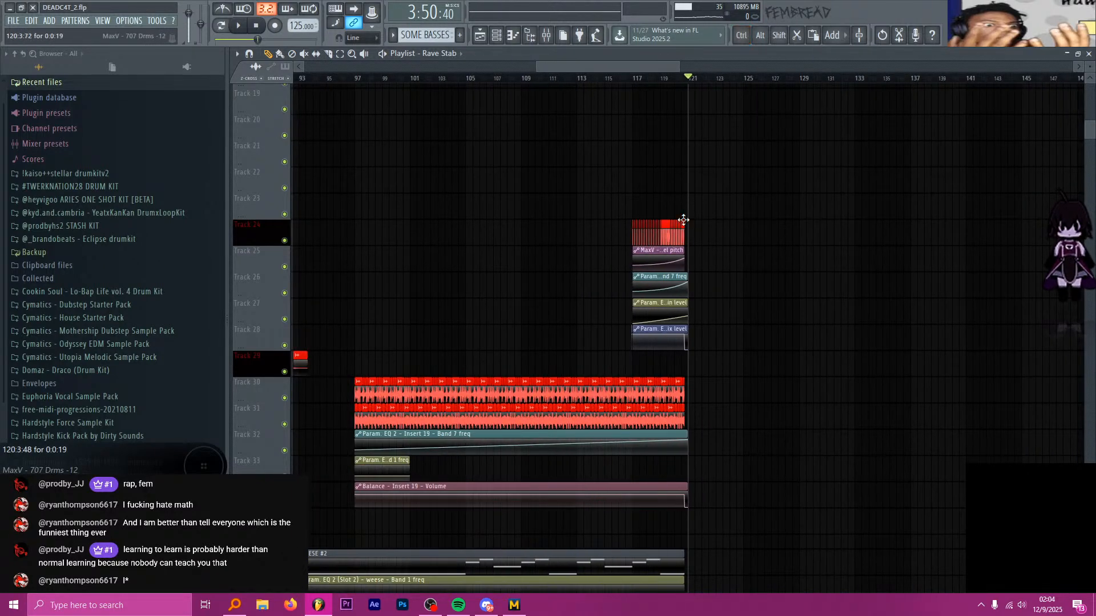
scroll(725, 211, "down", 8)
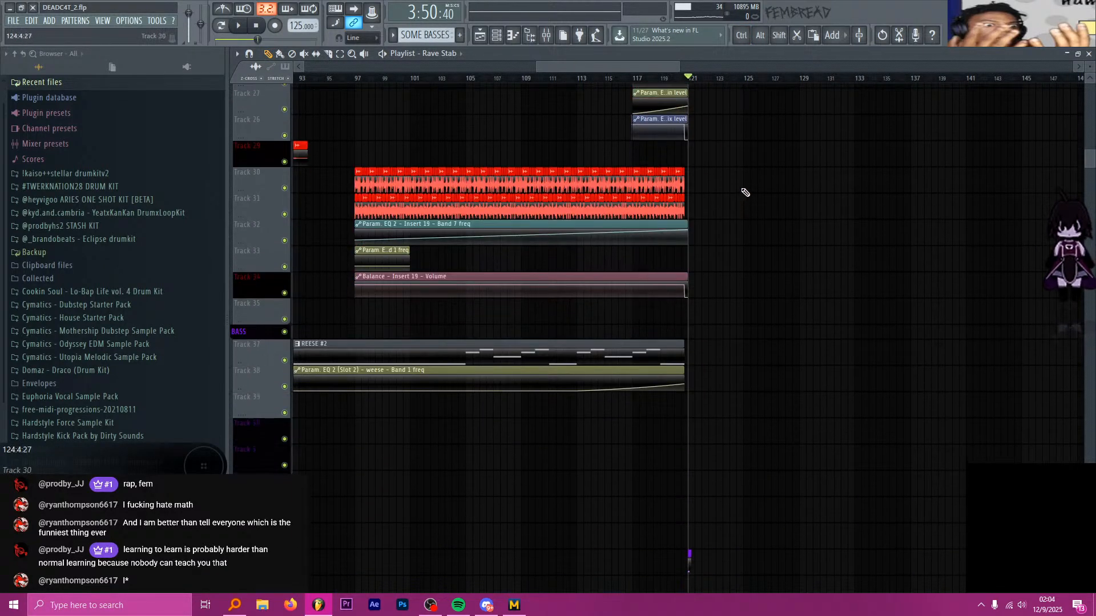
scroll(762, 171, "up", 5)
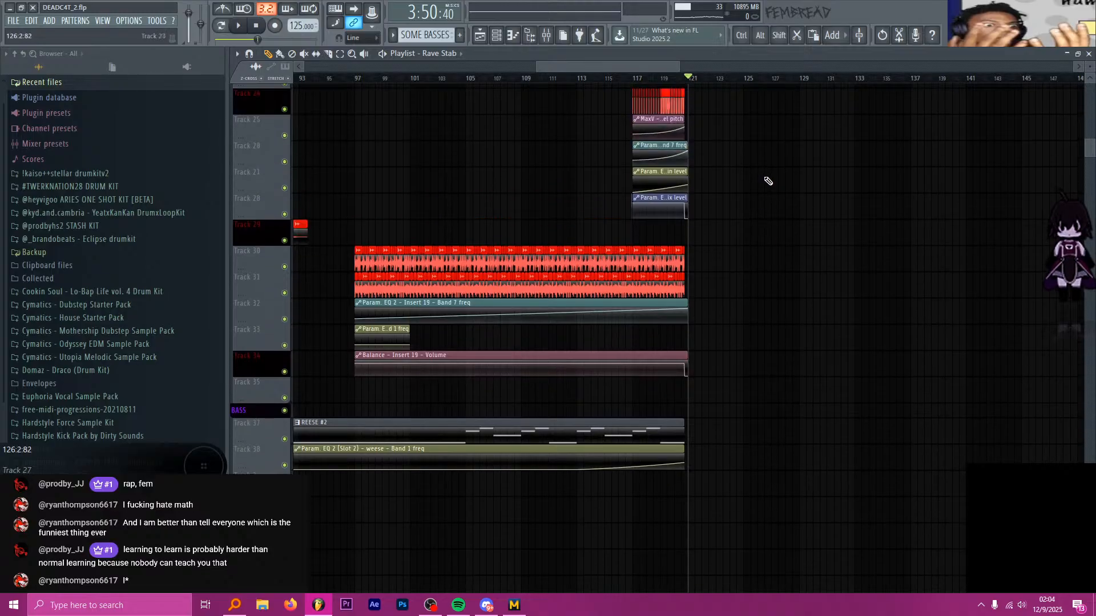
left_click_drag(573, 67, 519, 68)
scroll(611, 191, "up", 2)
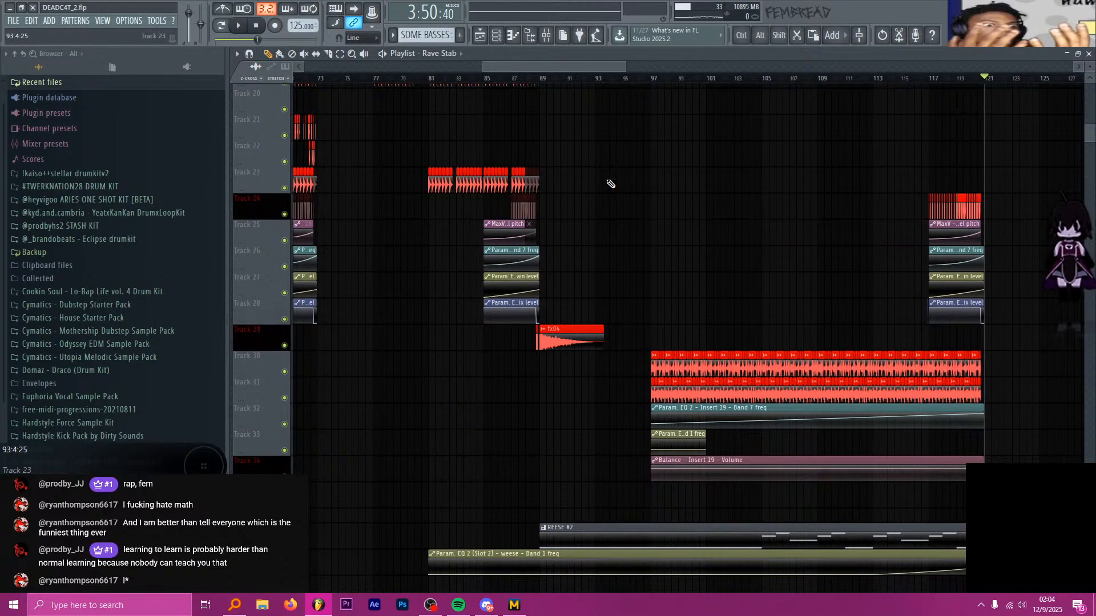
left_click_drag(485, 69, 381, 67)
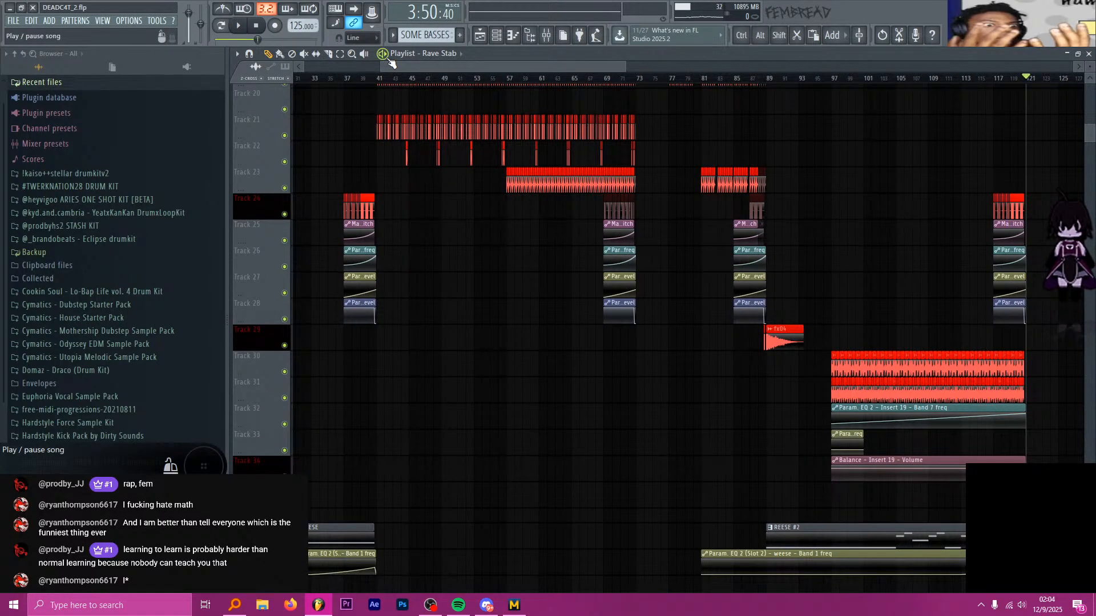
scroll(740, 237, "up", 2)
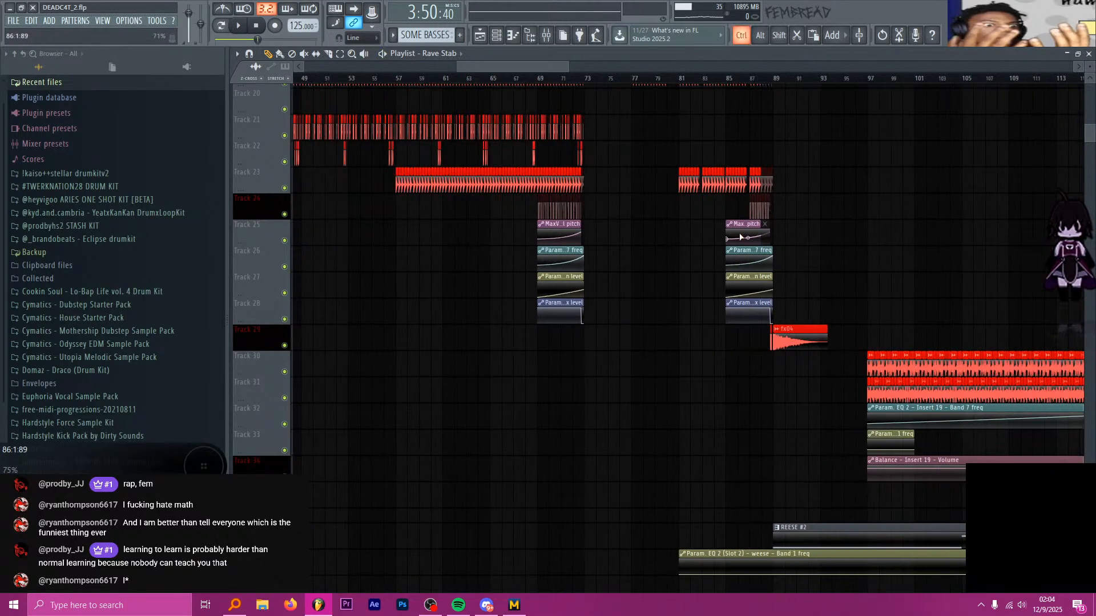
scroll(642, 210, "up", 4)
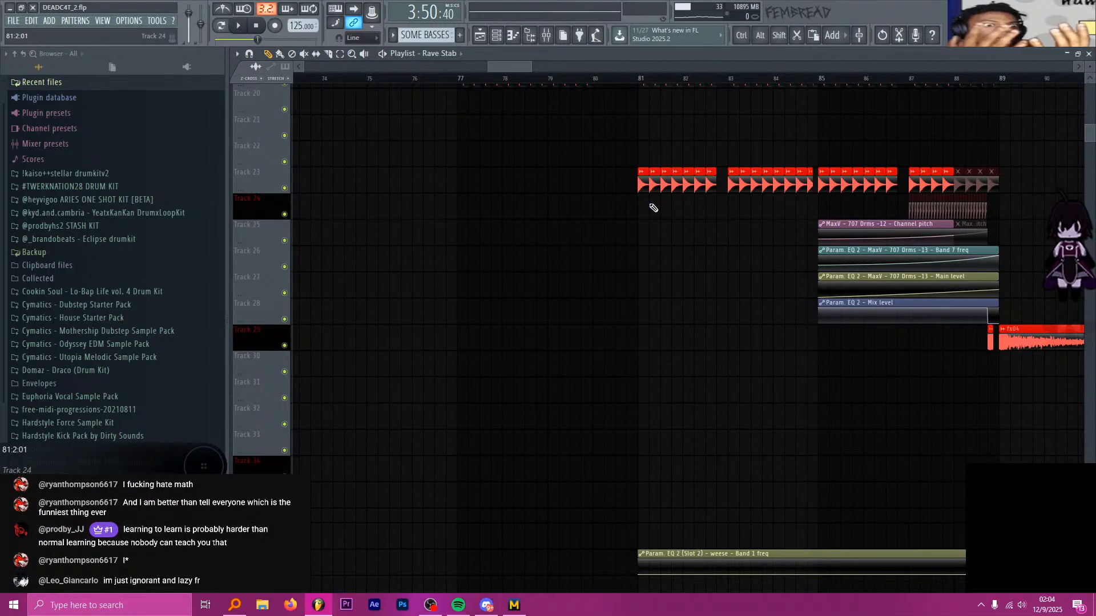
scroll(650, 203, "up", 4)
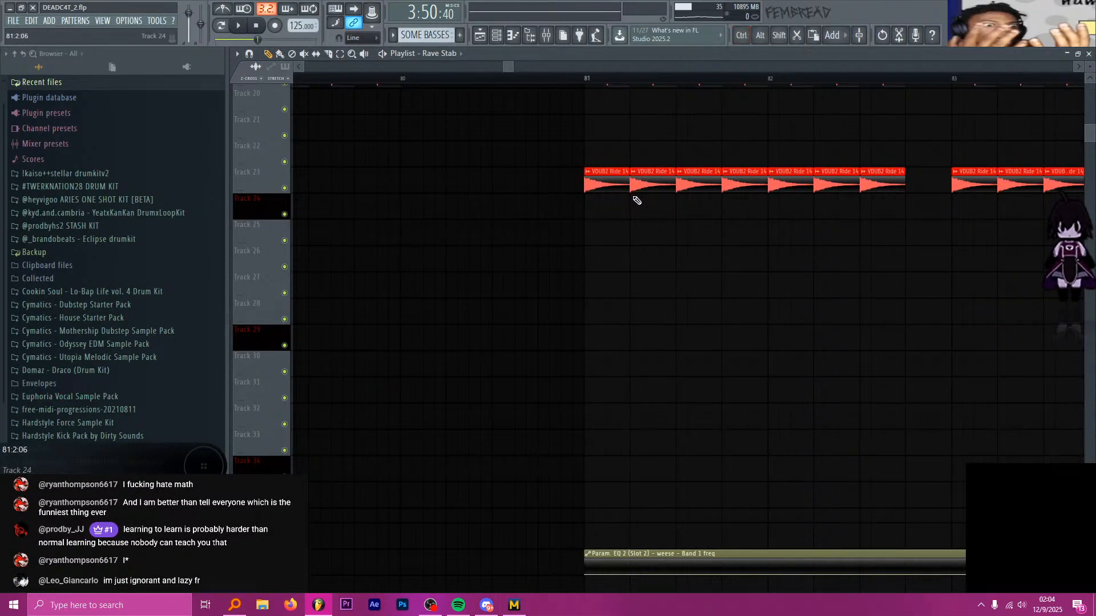
scroll(636, 200, "up", 5)
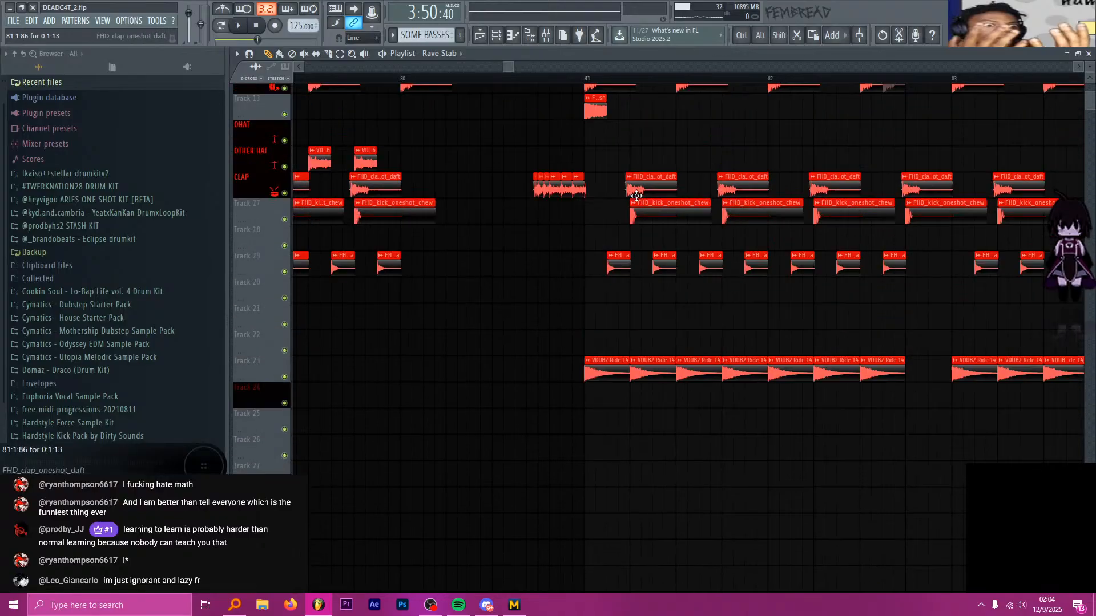
Pick up the FHD_crash_oneshot_crush clip from bar 81 and place a copy on Track 13 at the start of bar 121
left_click(599, 205)
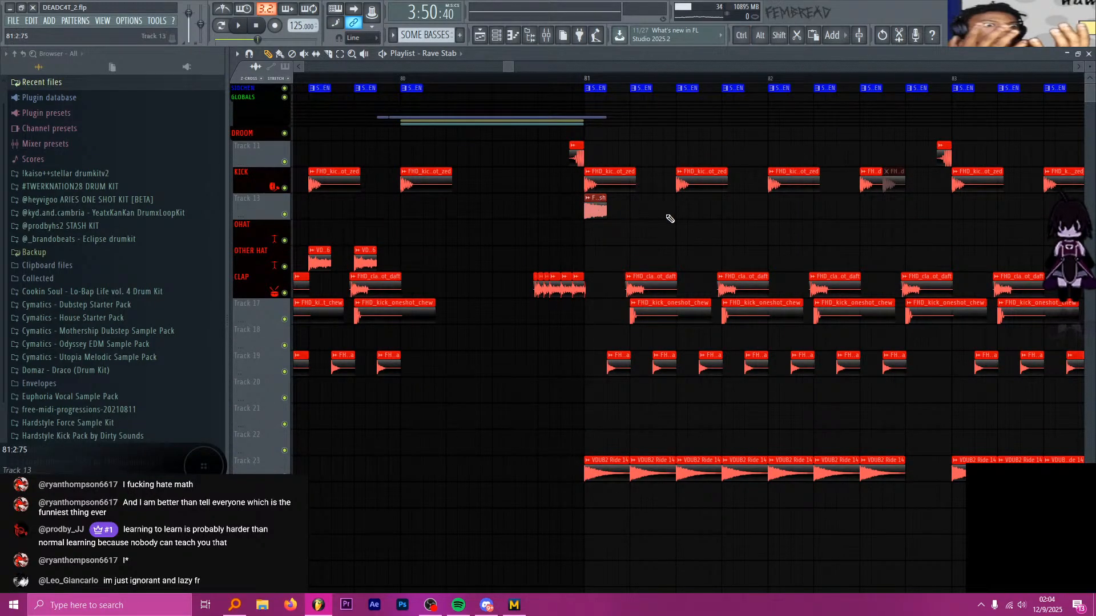
scroll(668, 215, "up", 4)
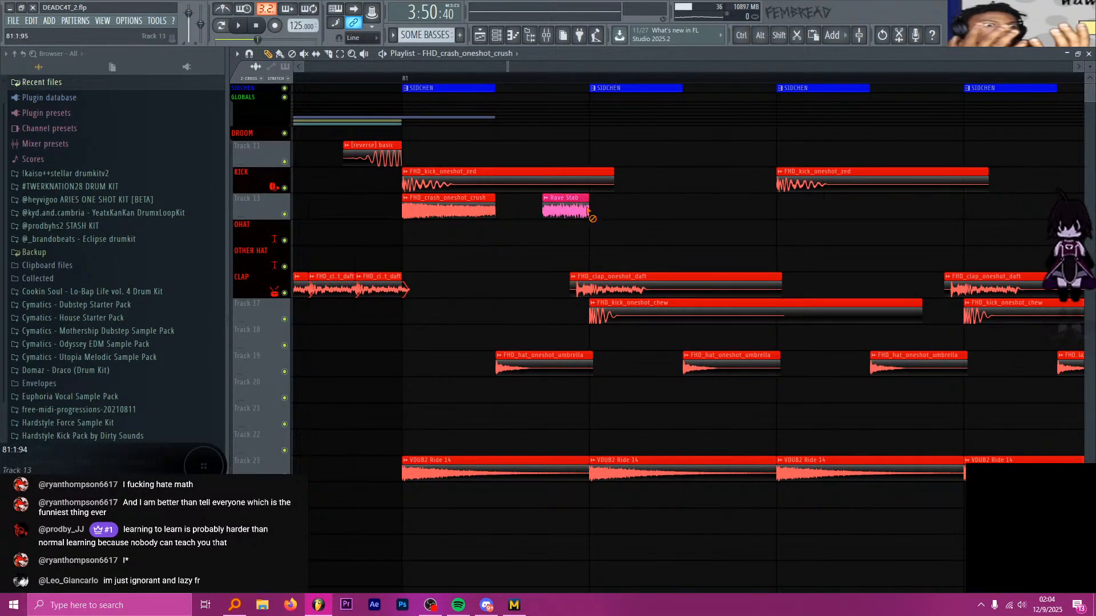
key("ctrl+z")
scroll(536, 215, "down", 4)
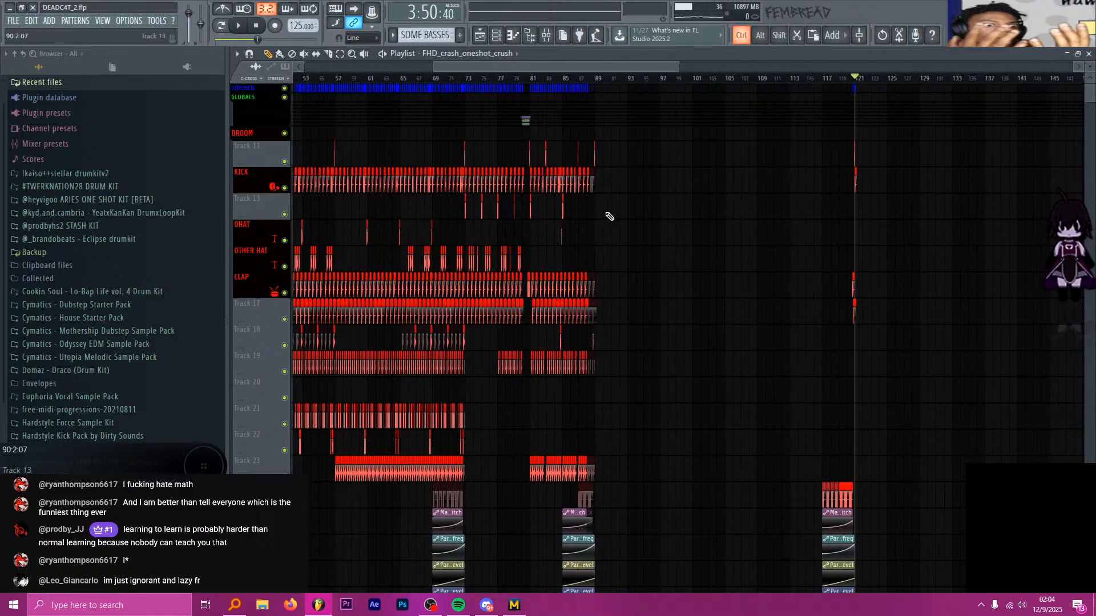
scroll(793, 208, "up", 7)
scroll(679, 197, "up", 3)
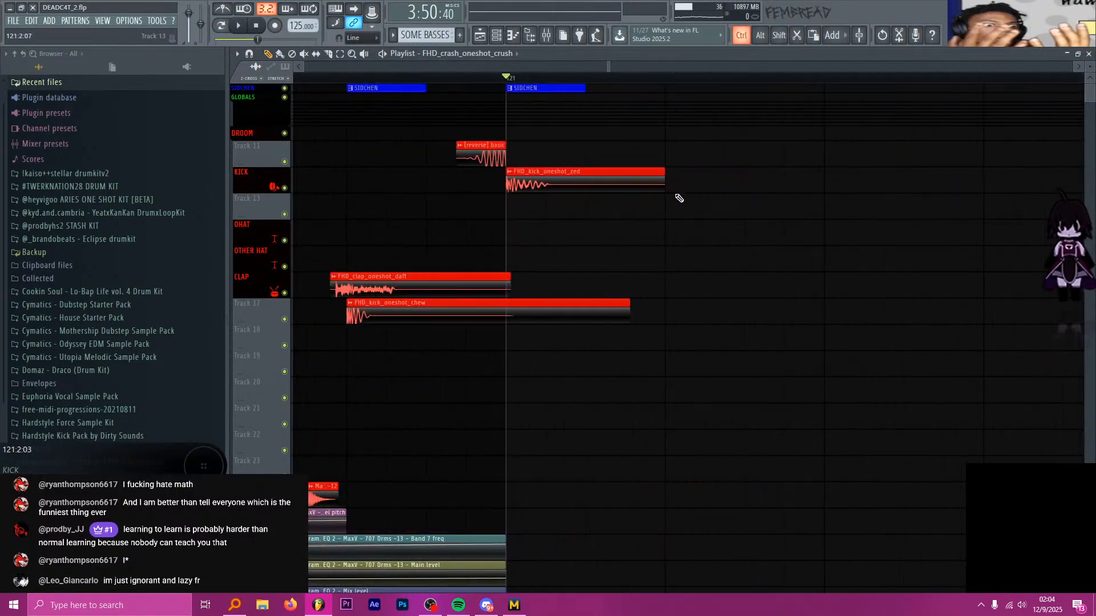
scroll(641, 233, "down", 6)
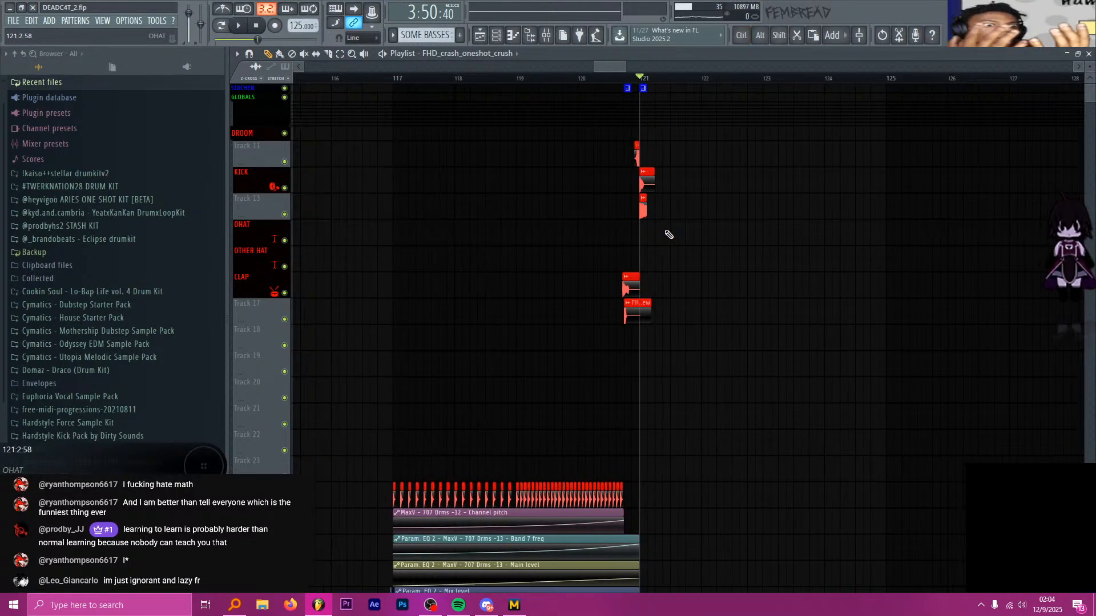
scroll(665, 233, "up", 5)
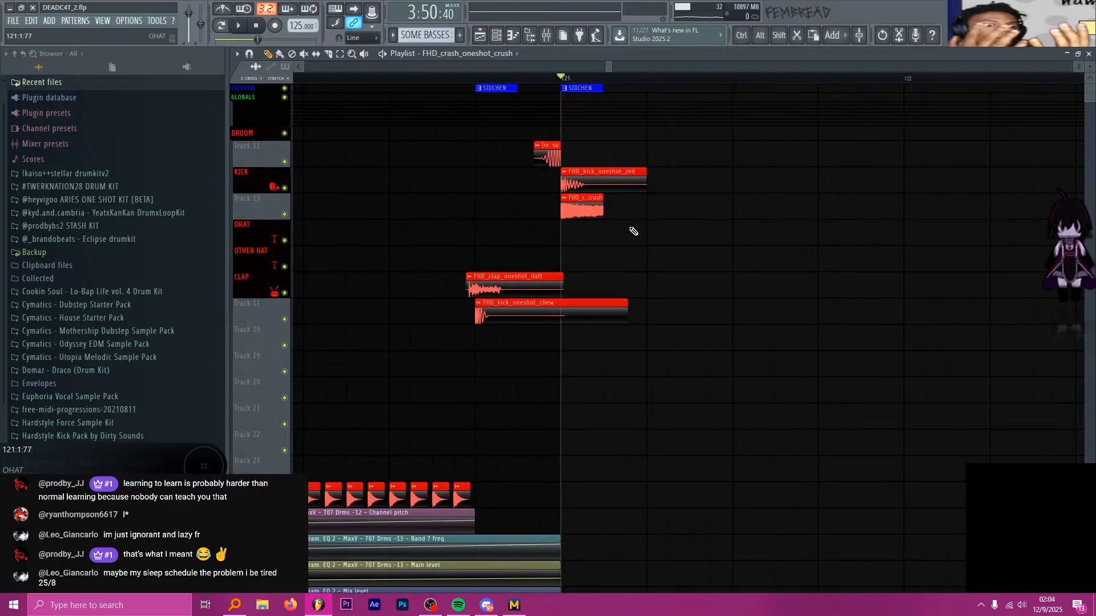
Move the playhead to 120:3:00 and inspect the kick, crash and clap clips around the start of bar 121
left_click_drag(451, 79, 386, 80)
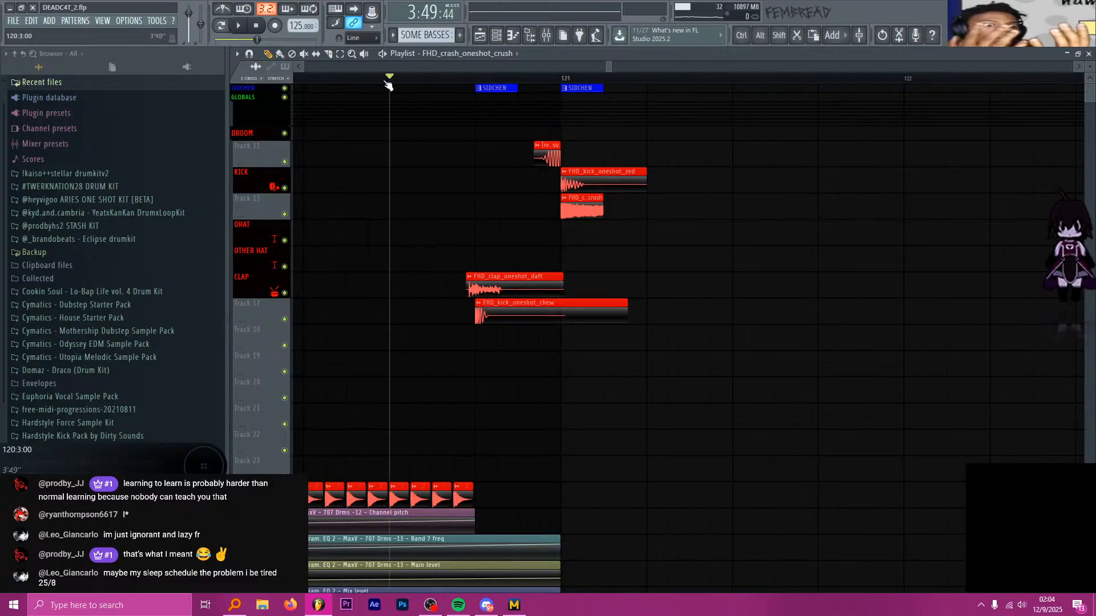
scroll(529, 171, "down", 3)
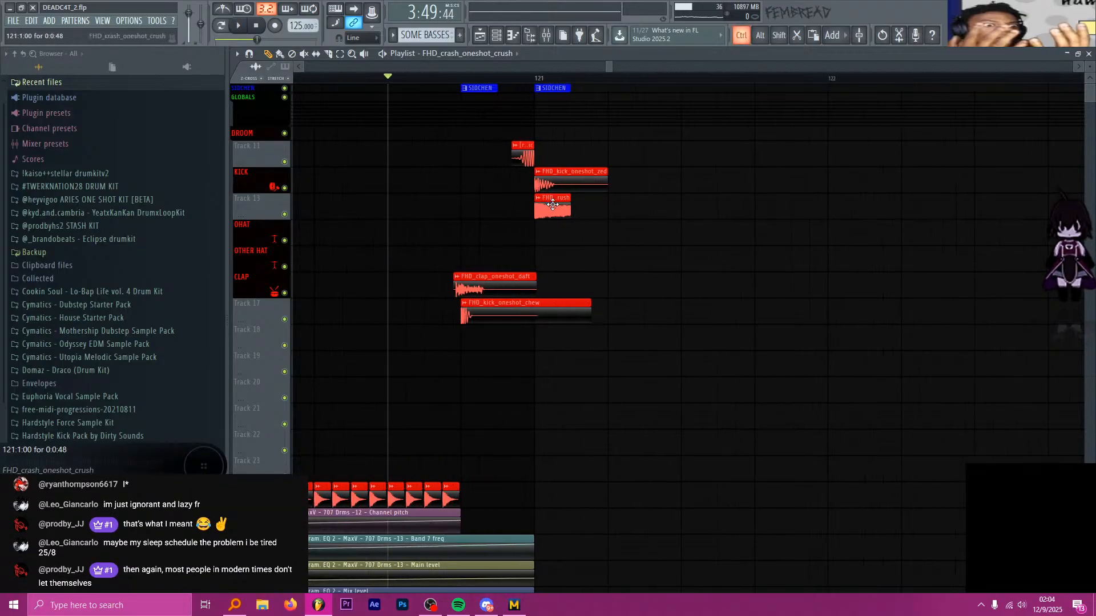
scroll(540, 226, "up", 3)
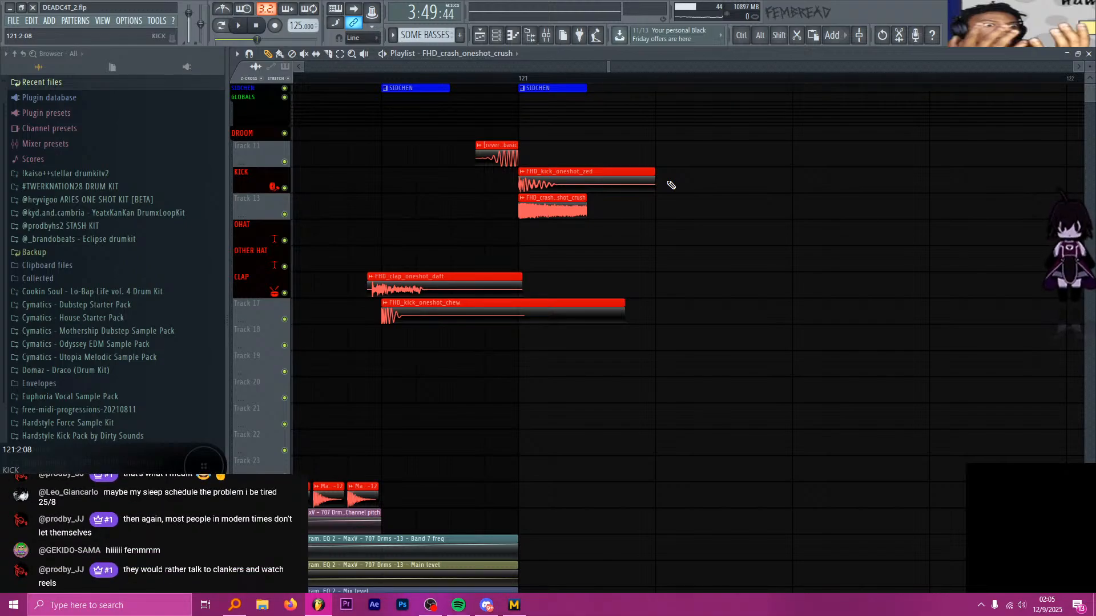
scroll(648, 251, "down", 6)
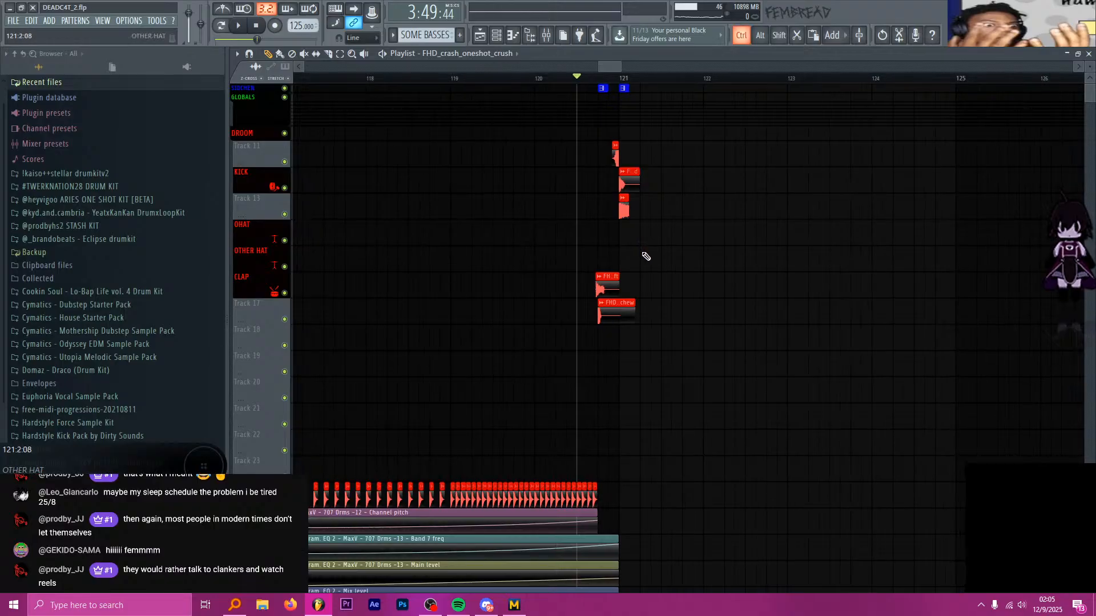
scroll(645, 256, "up", 5)
key("alt+Tab")
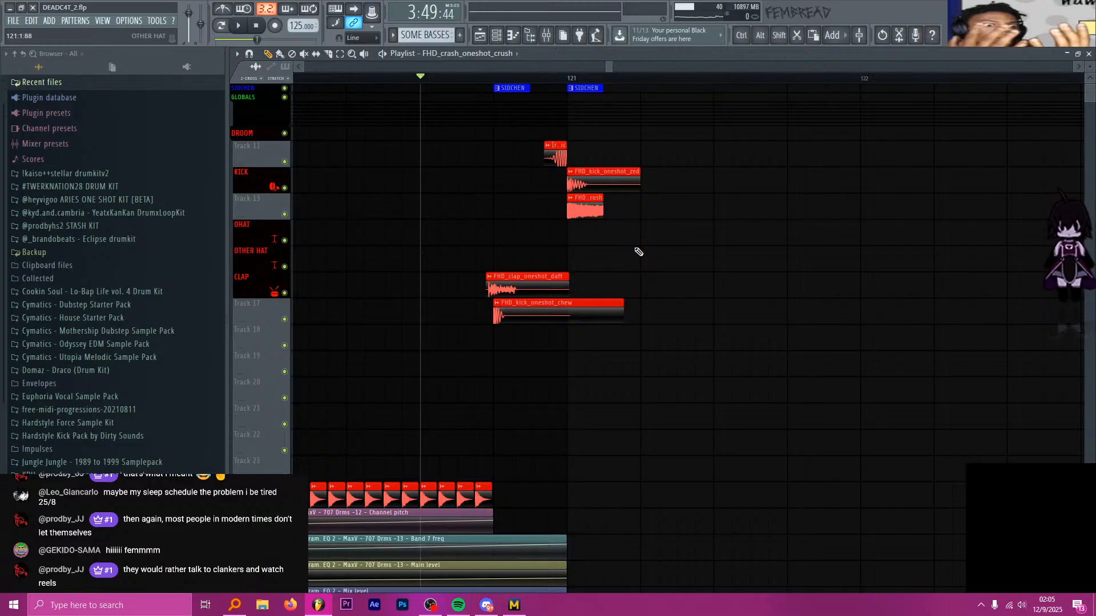
key("alt+Tab")
key("alt+Tab")
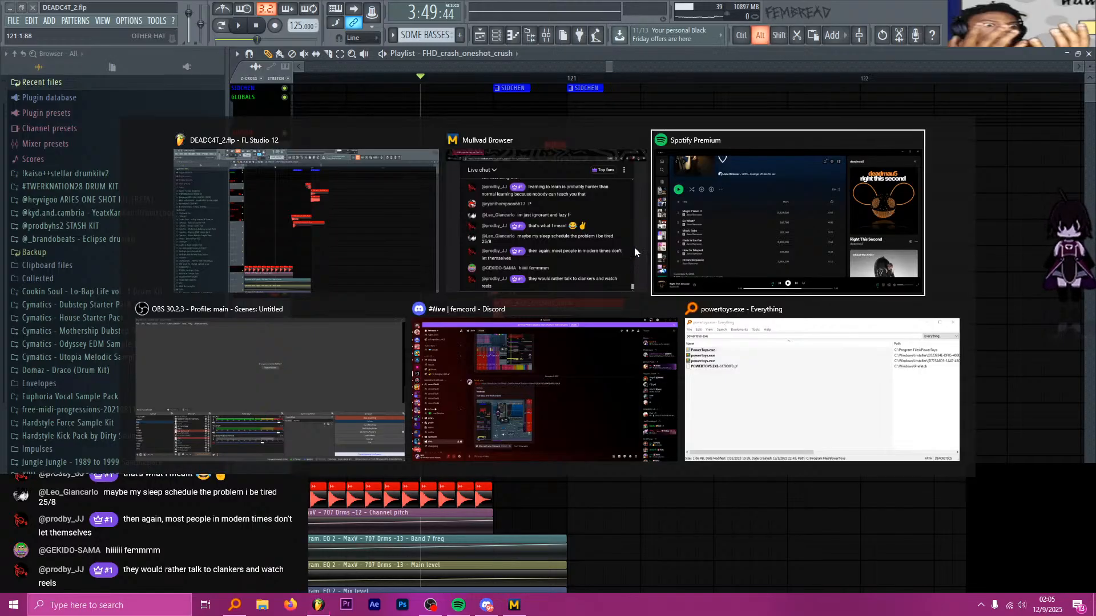
left_click(408, 198)
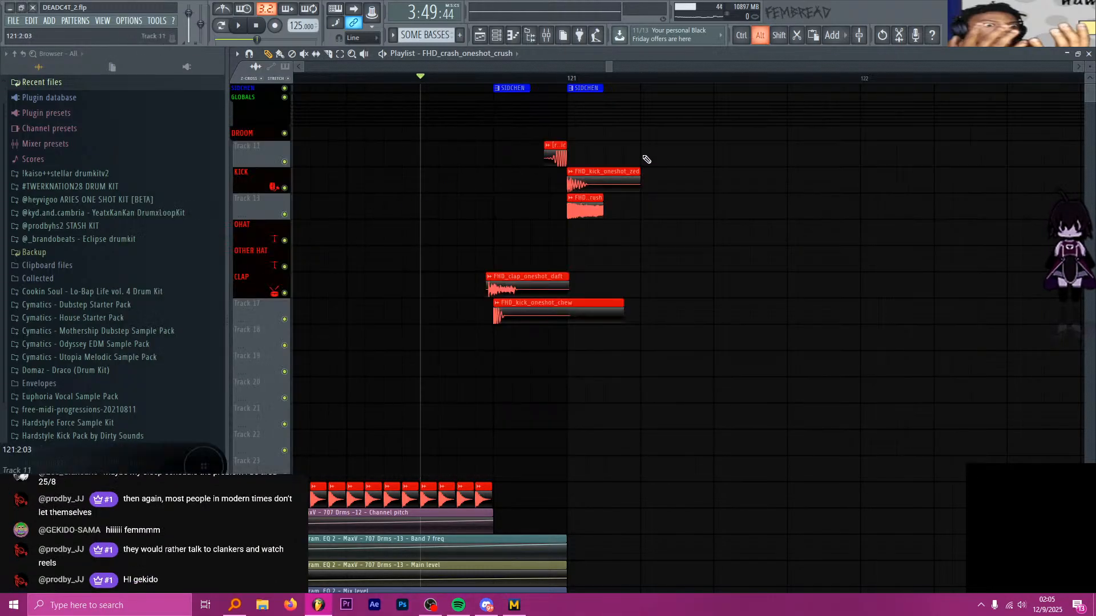
Select the first beat of bar 121 as the playback range, play it, and clear the selection
scroll(784, 201, "down", 6)
scroll(816, 191, "down", 5)
scroll(790, 184, "up", 6)
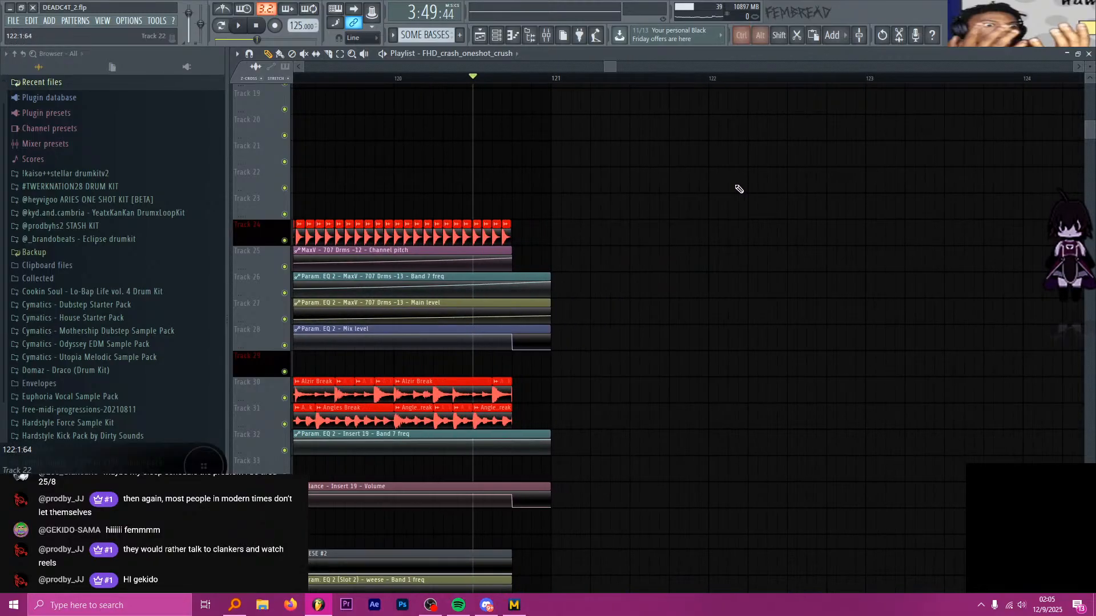
scroll(737, 189, "down", 4)
left_click_drag(555, 80, 592, 87, "ctrl")
key("space")
key("space")
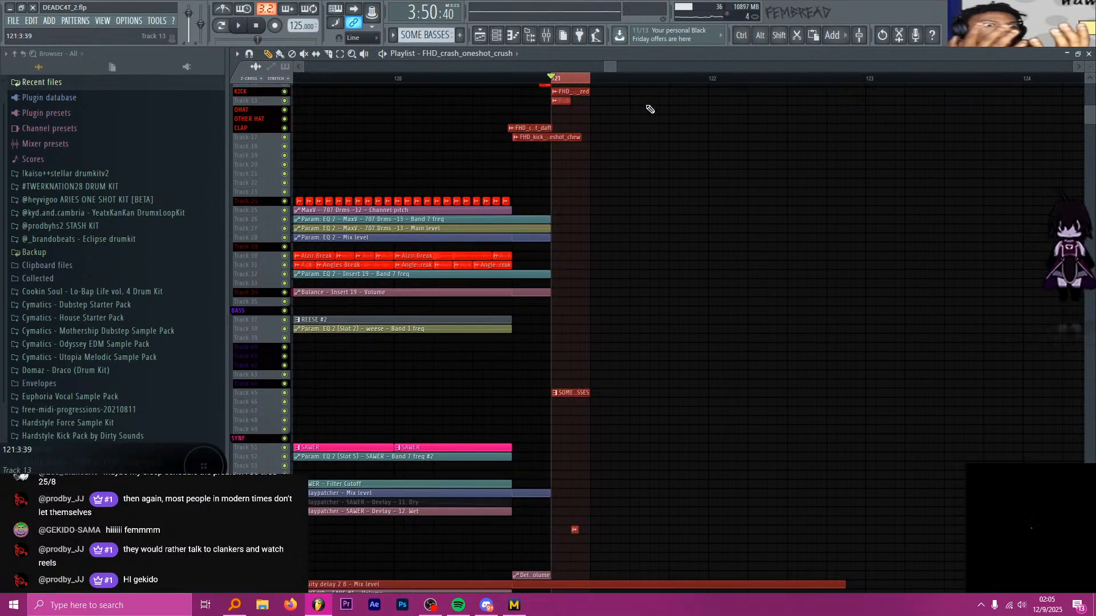
left_click(577, 83, "ctrl")
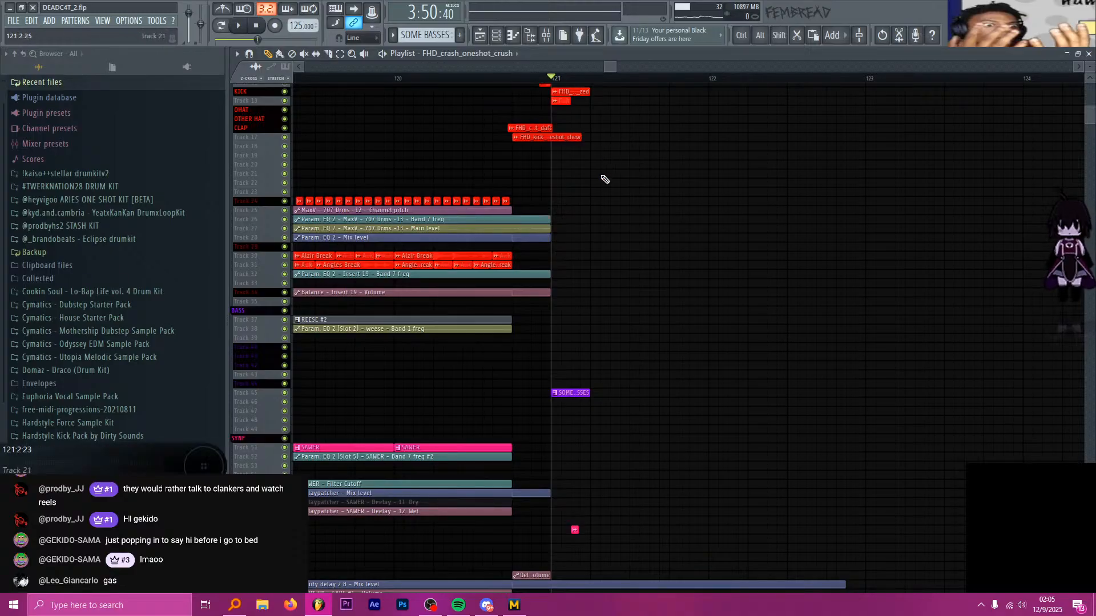
Examine the SOME BASSES and Rave Stab clips around bar 121 against the automation clips leading into the drop
scroll(638, 262, "down", 2)
scroll(679, 276, "down", 2)
scroll(683, 277, "down", 5)
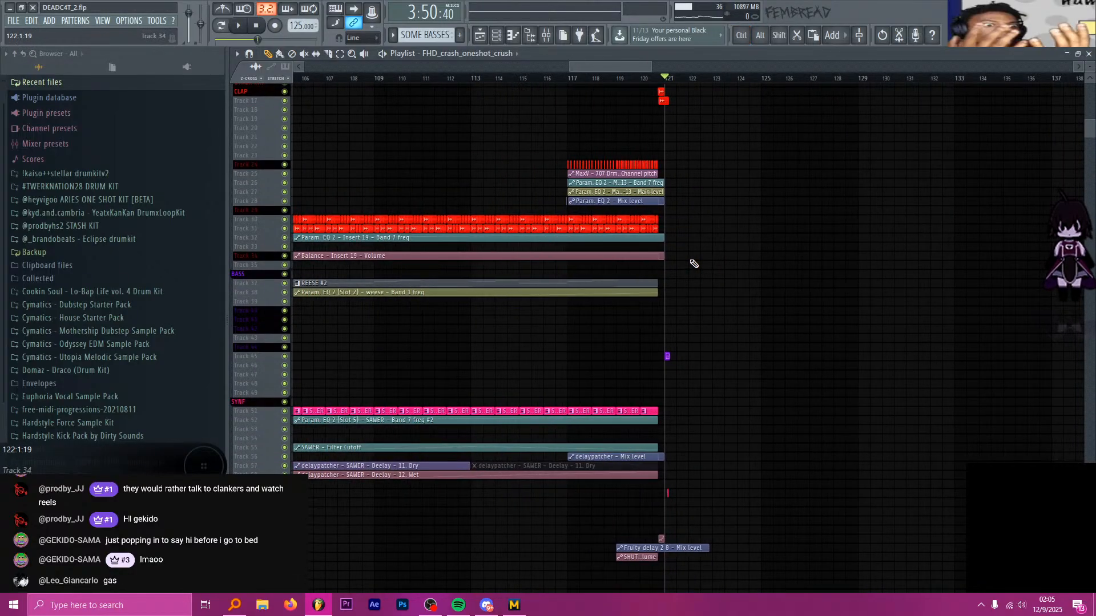
scroll(682, 276, "down", 4)
scroll(687, 350, "up", 6)
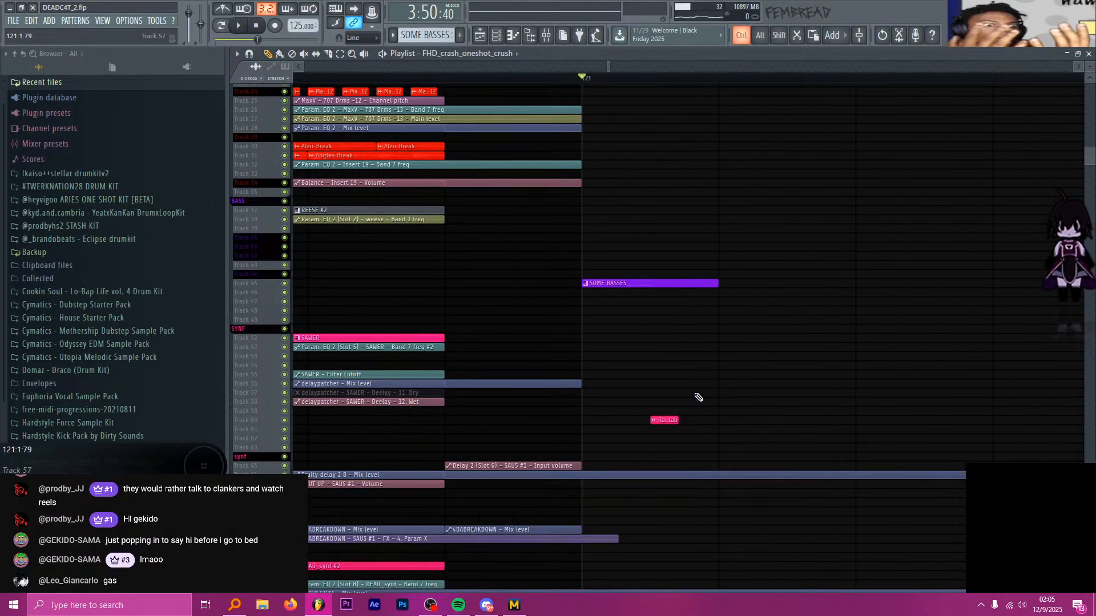
scroll(709, 398, "up", 3)
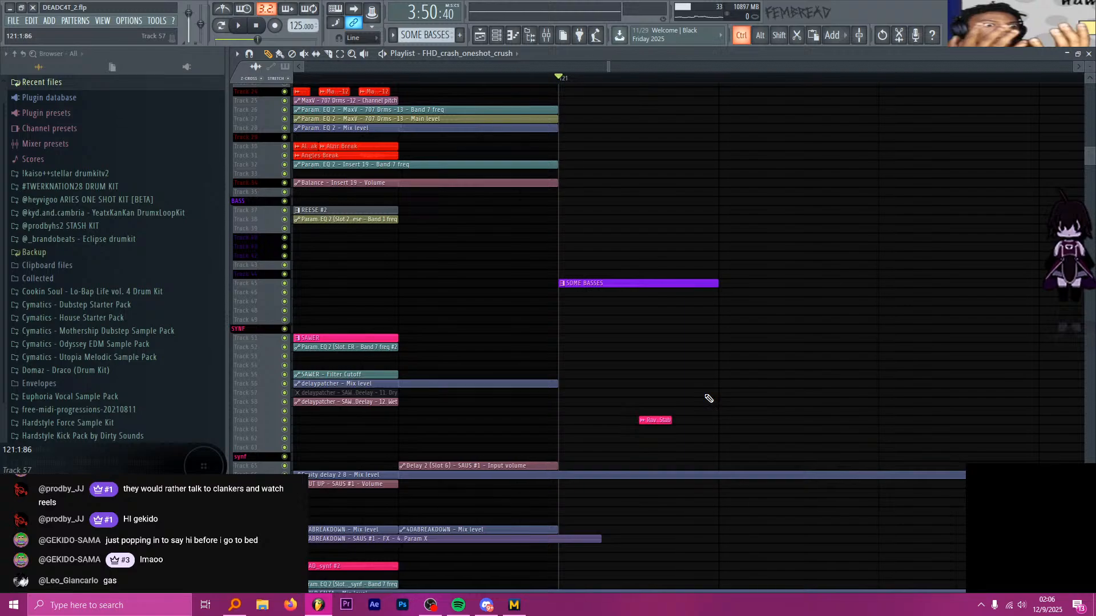
scroll(709, 399, "up", 4)
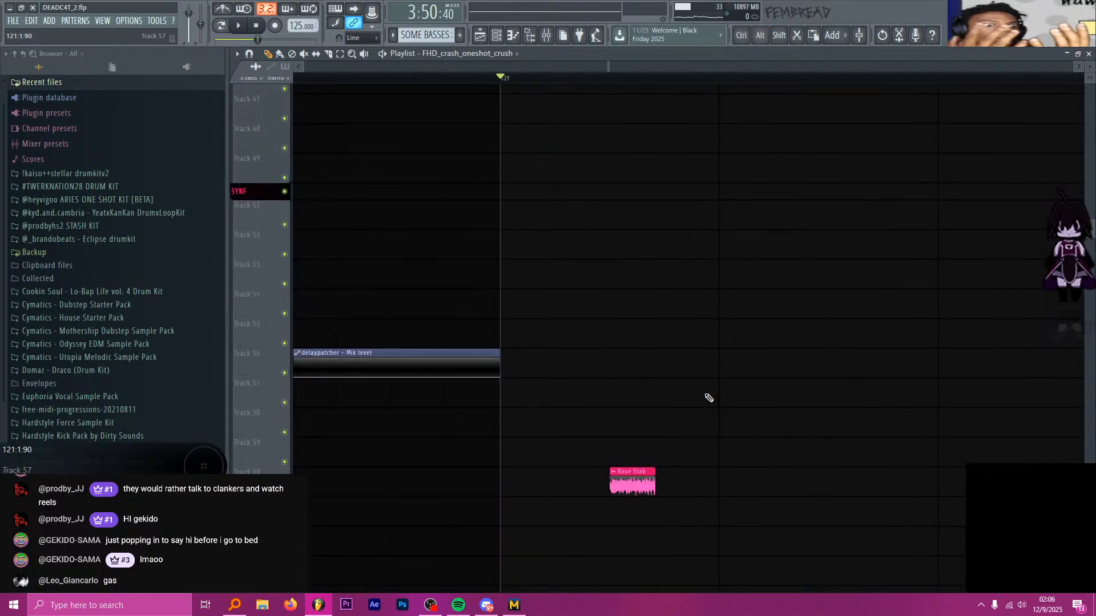
scroll(703, 383, "down", 4)
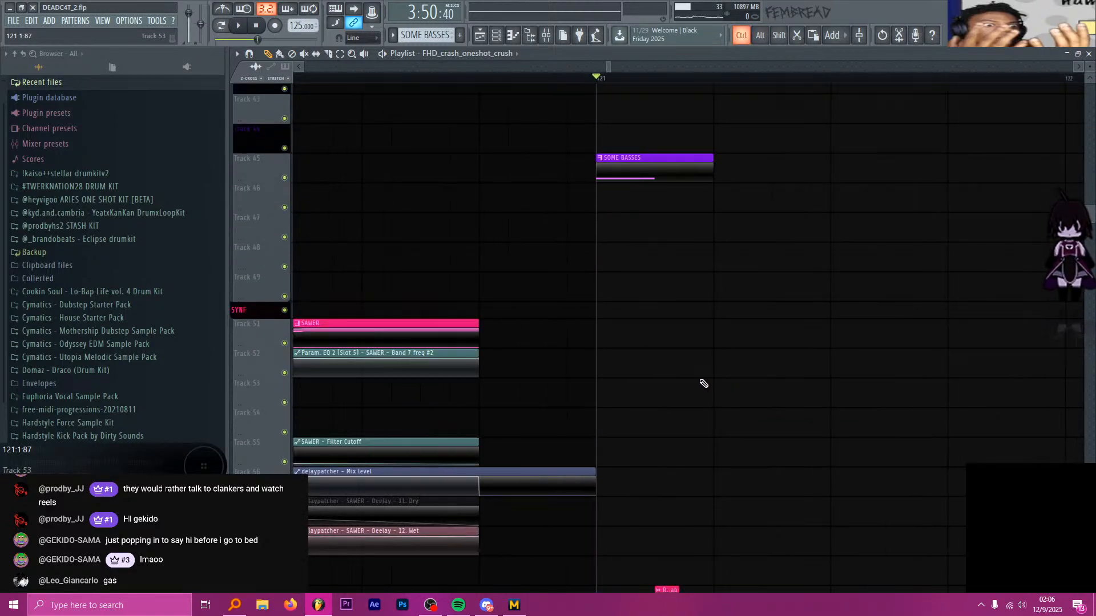
scroll(733, 376, "up", 3)
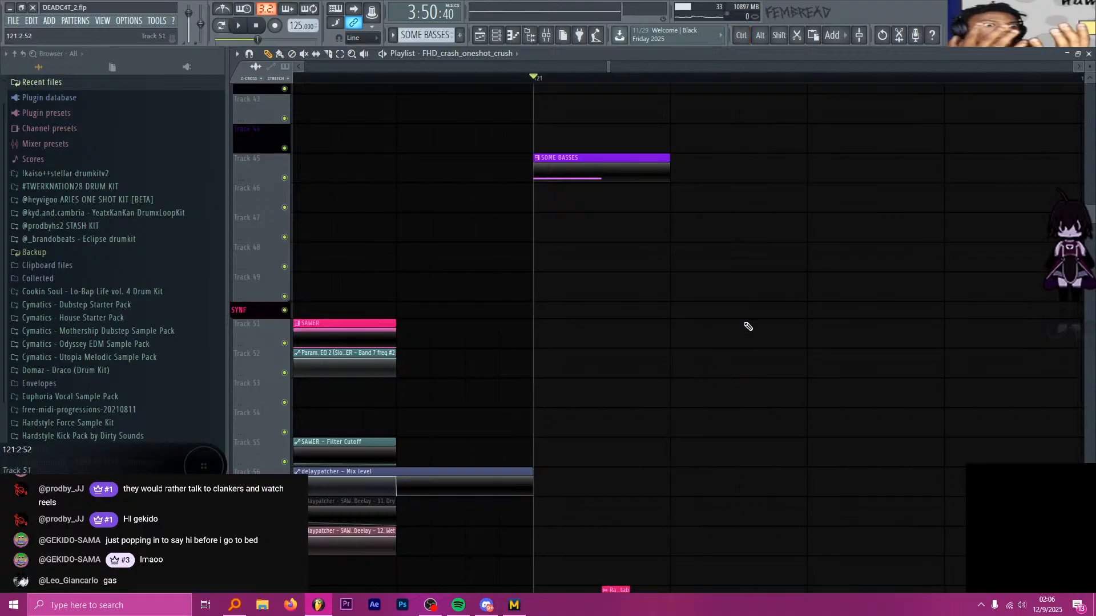
scroll(747, 328, "down", 2)
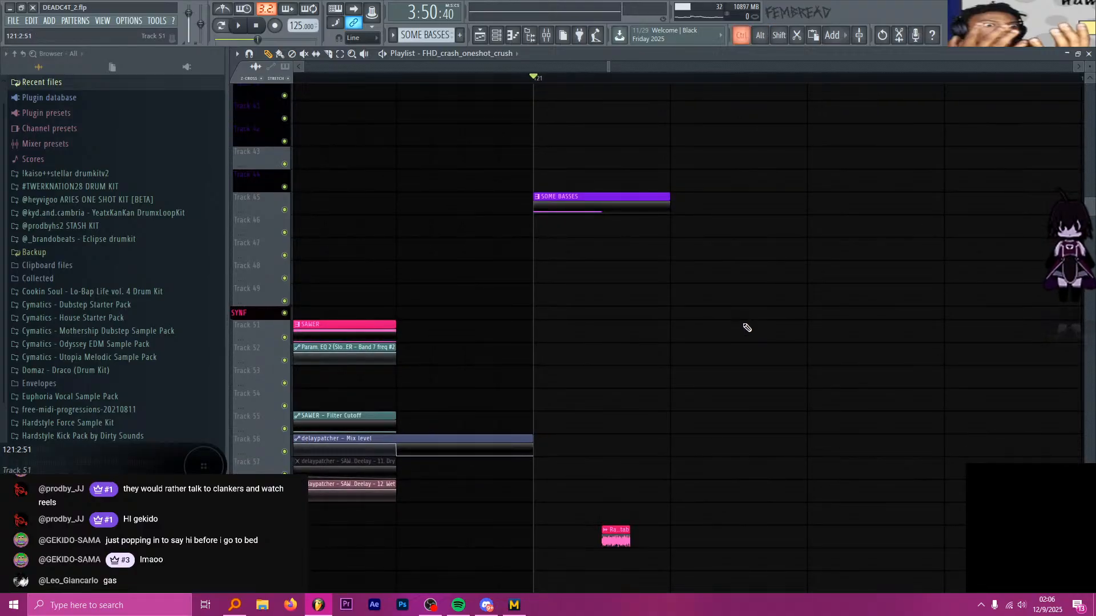
scroll(747, 327, "up", 3)
scroll(713, 310, "down", 3)
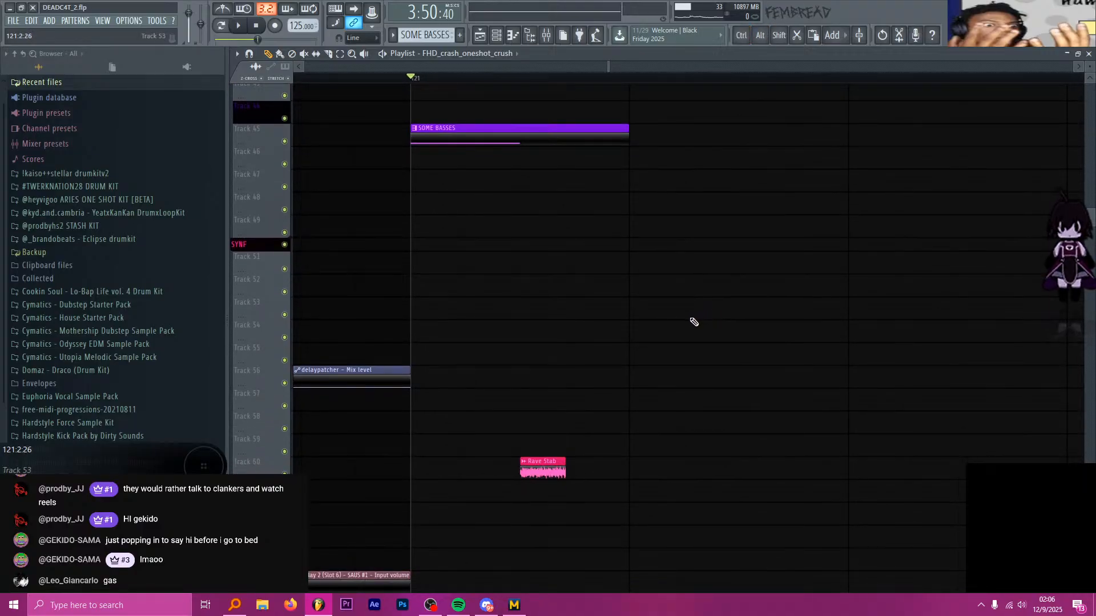
scroll(691, 321, "down", 2)
scroll(689, 322, "up", 1)
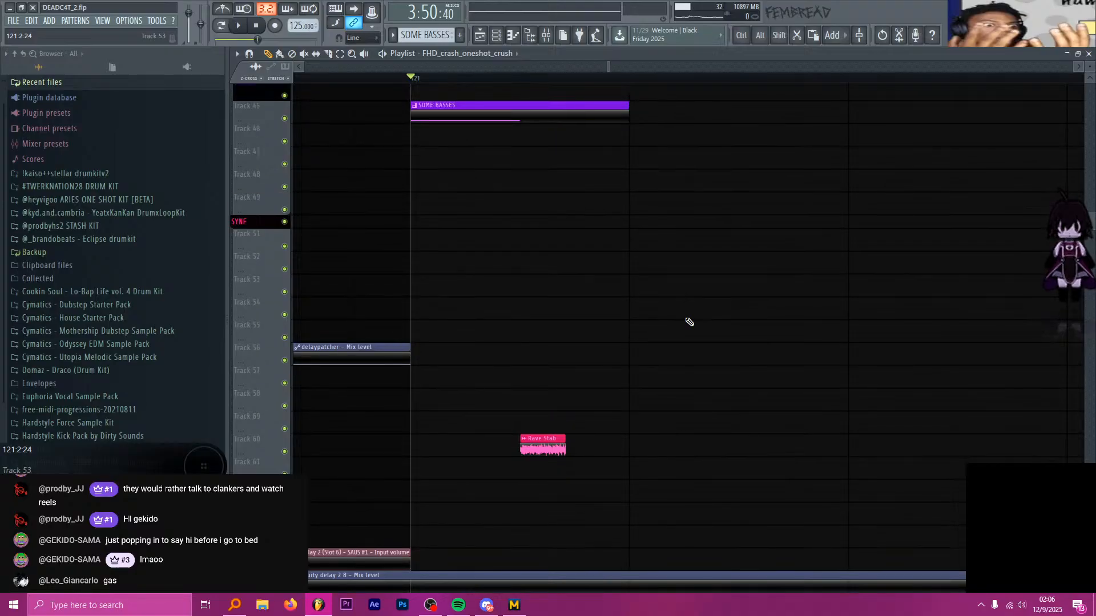
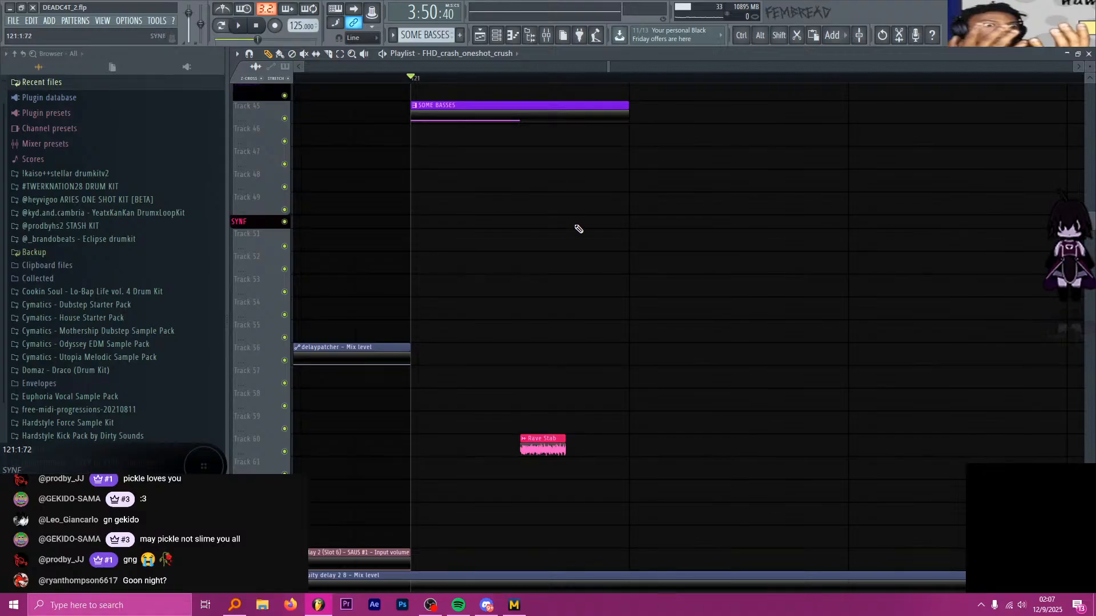
Inspect the WAAAAAOOOWWW clip and the BUILD FILTA and delay automation on the lower tracks, returning to SOME BASSES
scroll(594, 264, "down", 5)
scroll(648, 238, "down", 4)
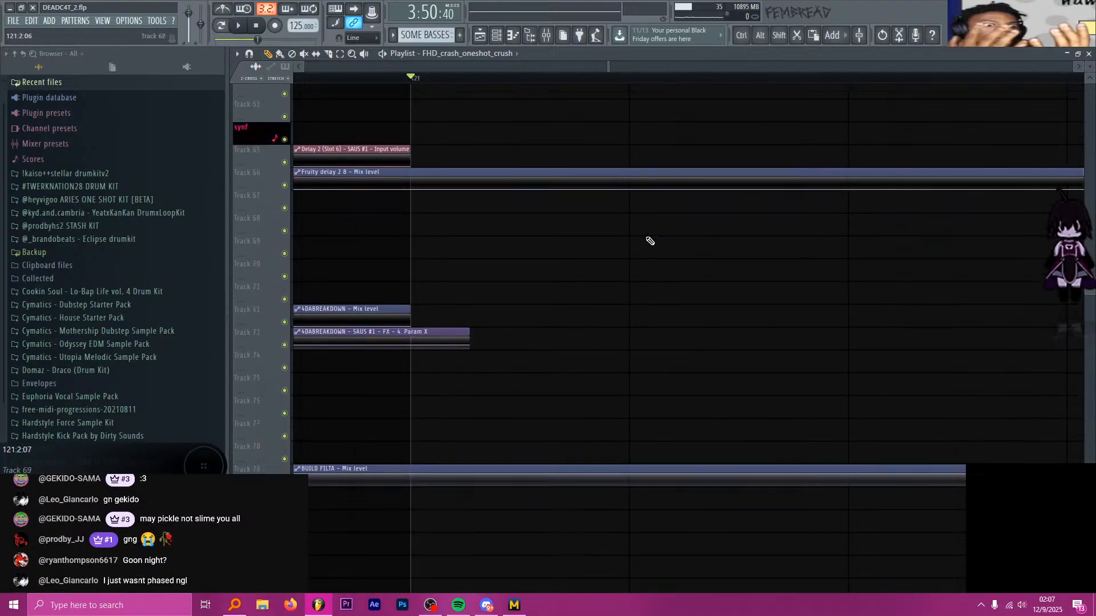
scroll(641, 237, "down", 5)
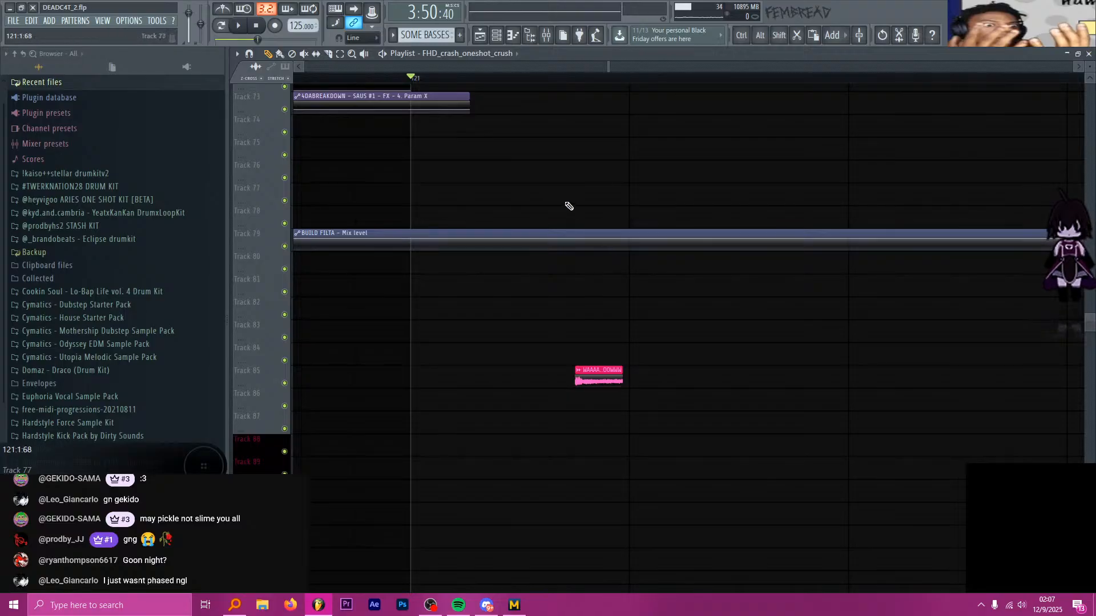
scroll(543, 183, "up", 5)
scroll(543, 183, "up", 10)
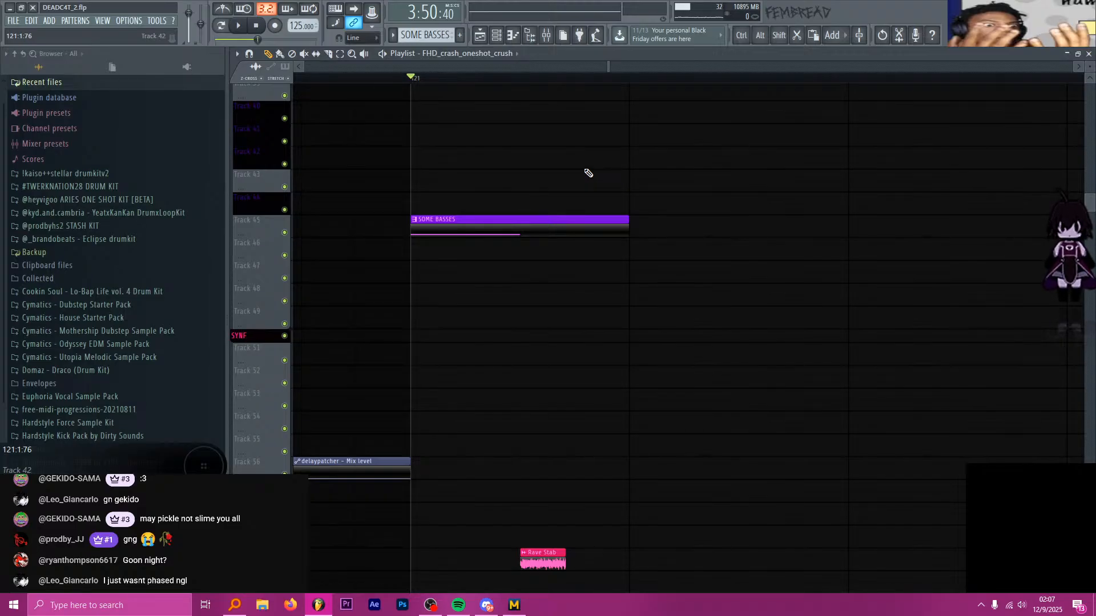
scroll(588, 216, "down", 8, "ctrl")
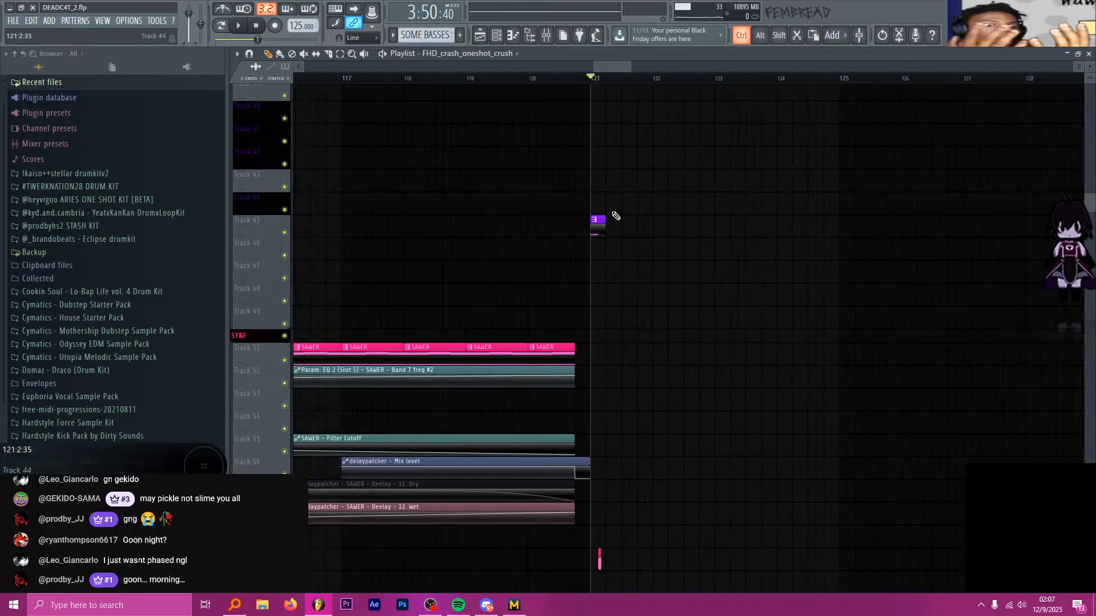
scroll(604, 215, "up", 6, "ctrl")
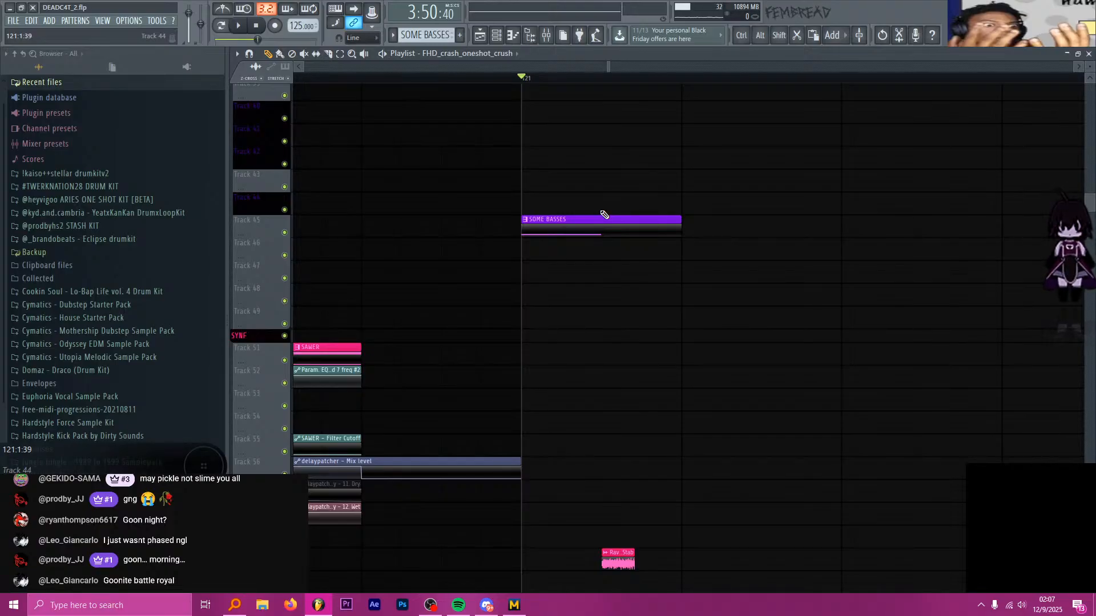
Replay the new drop from the start of bar 121
key("alt+Tab")
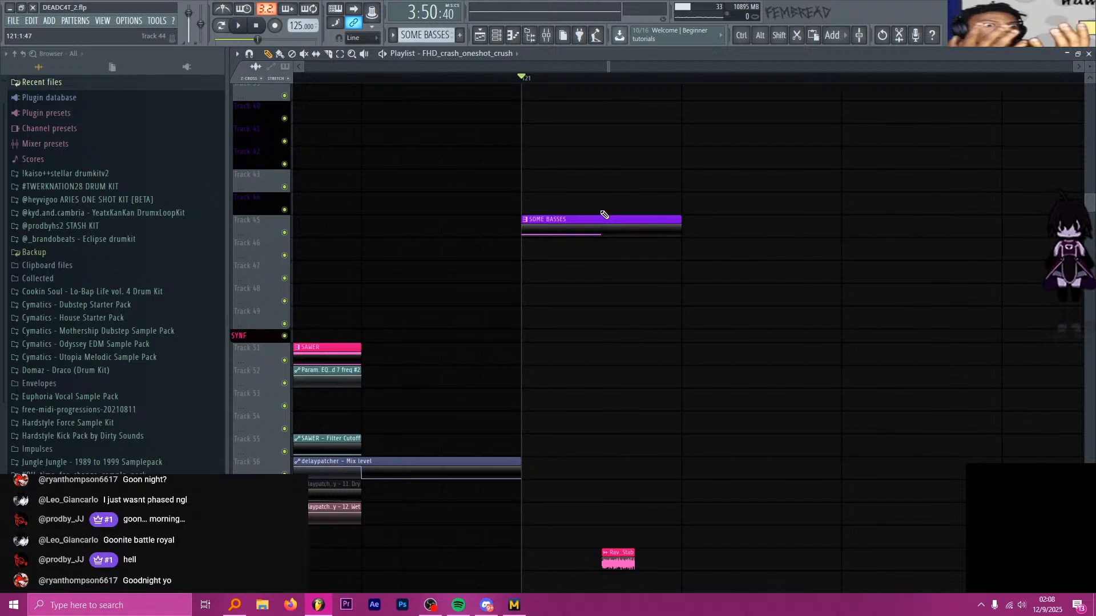
key("space")
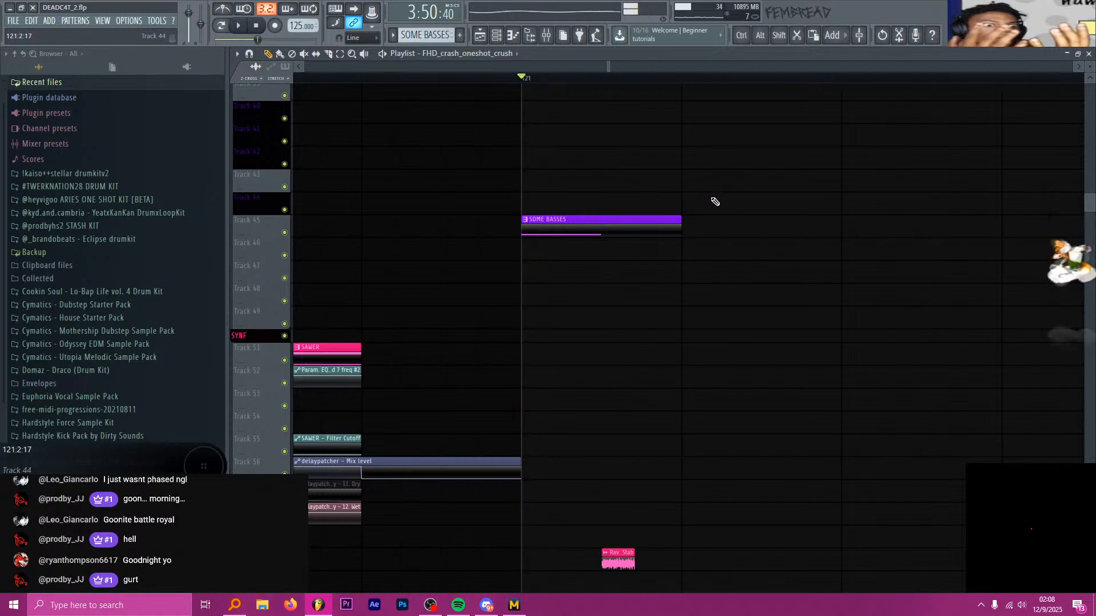
key("space")
Pick up the stupid ass bass hit clip from Track 46 in bar 73 and move the playhead to that bar's second beat
scroll(685, 213, "down", 5)
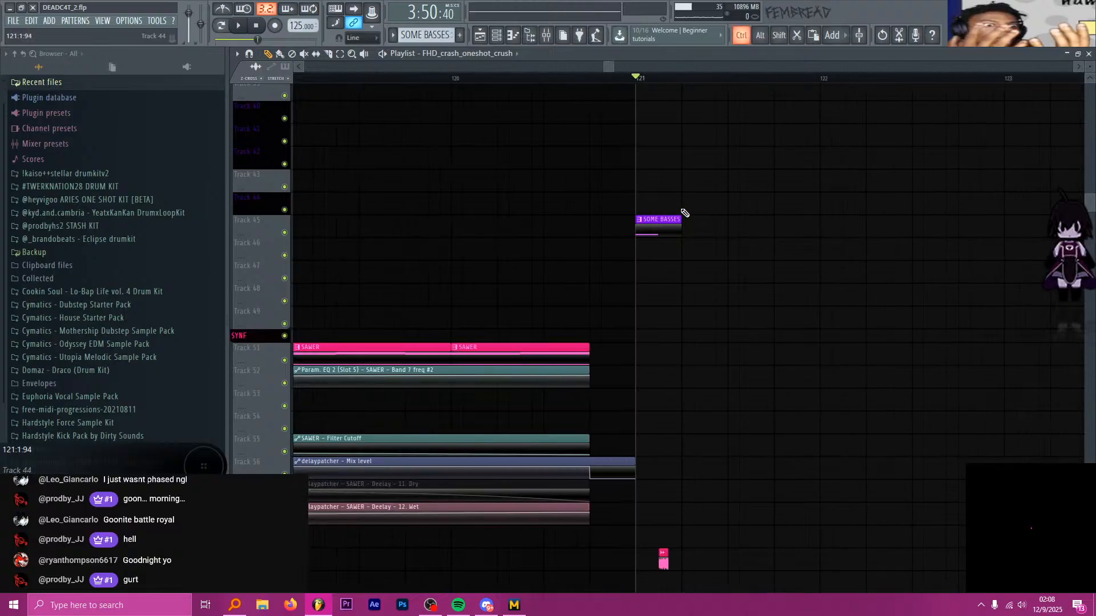
scroll(682, 228, "up", 2)
scroll(676, 237, "down", 1)
scroll(676, 237, "down", 3)
scroll(685, 243, "down", 7)
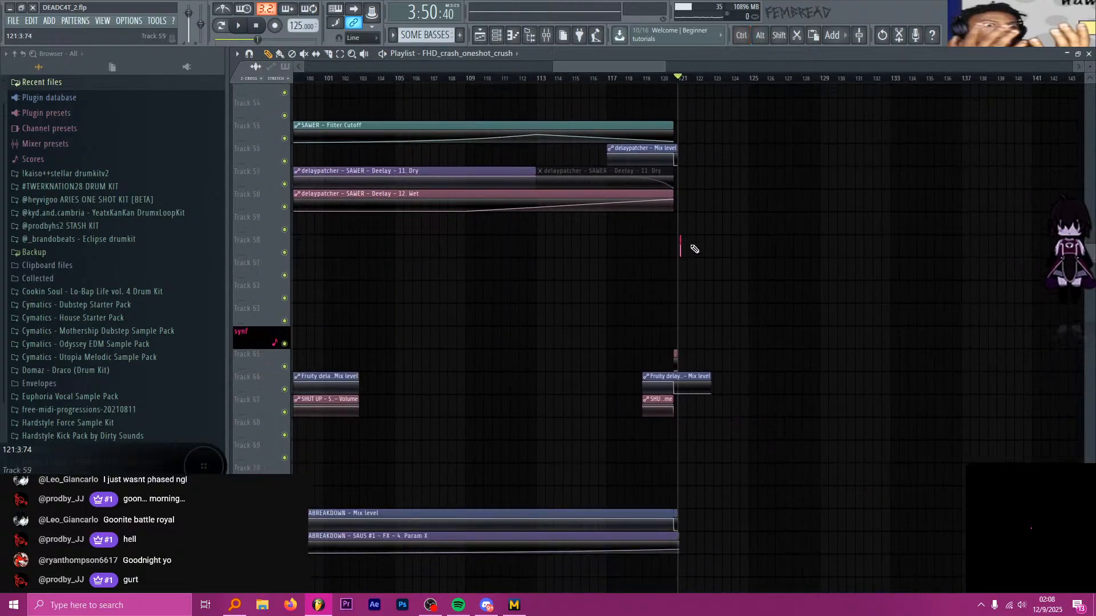
scroll(693, 248, "up", 10)
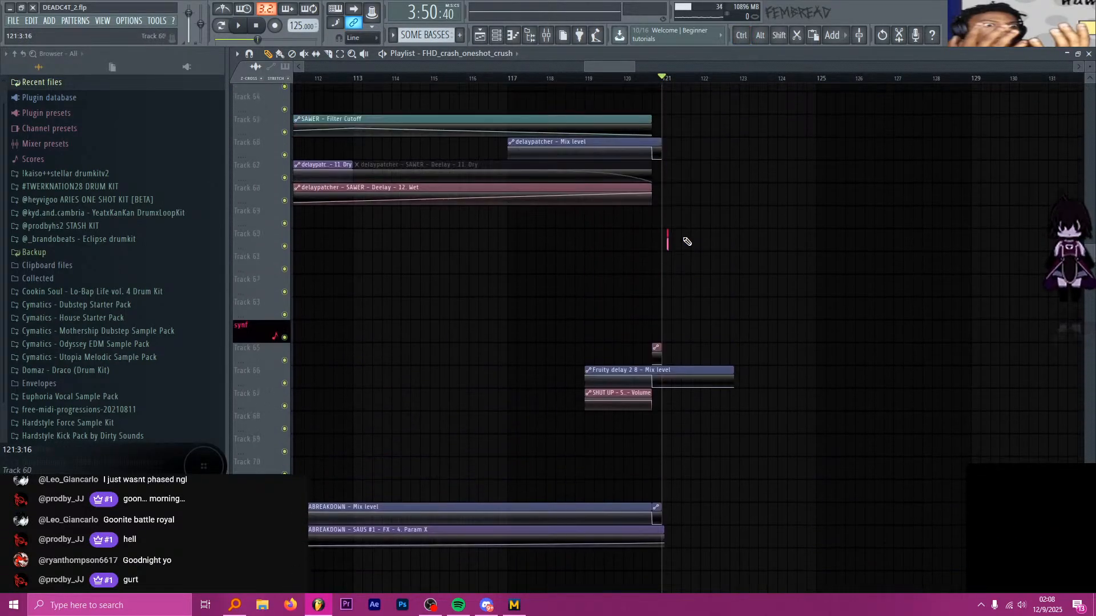
scroll(673, 243, "up", 1)
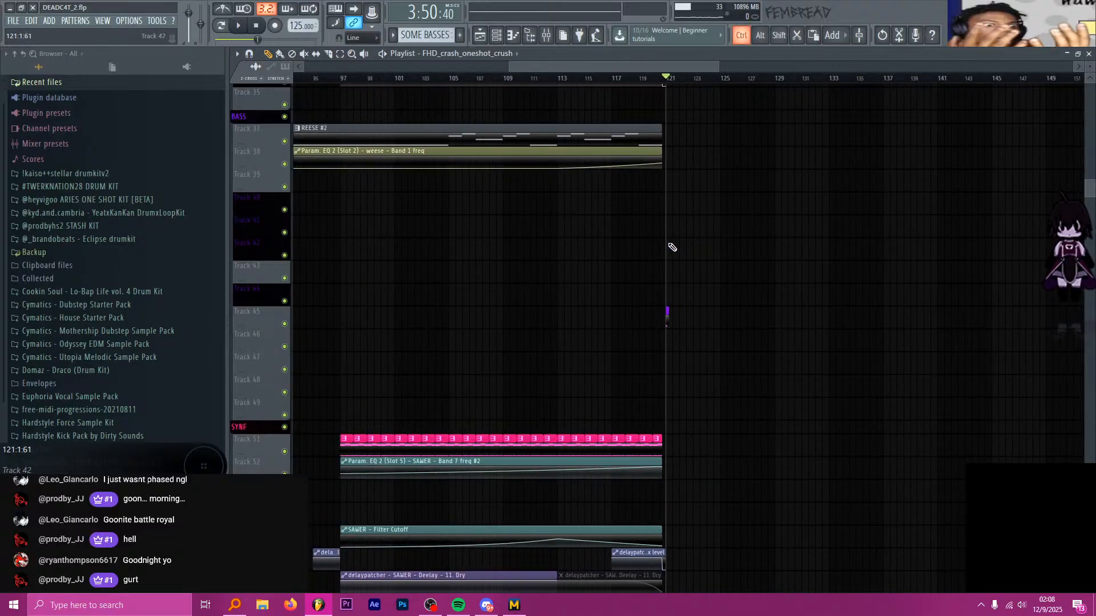
scroll(574, 264, "down", 6)
scroll(570, 299, "up", 15)
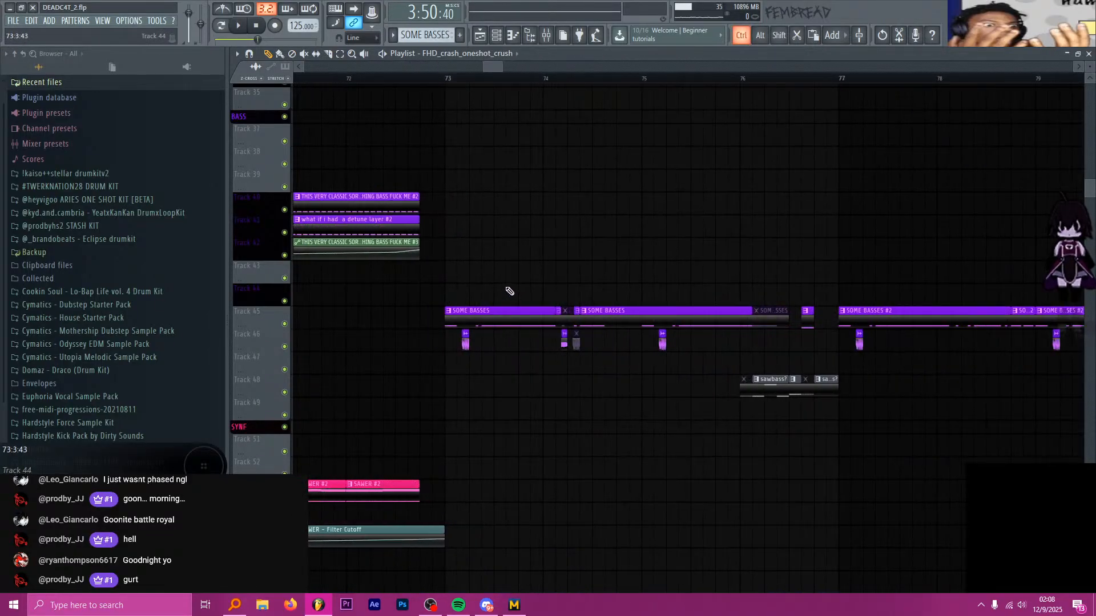
left_click(489, 348)
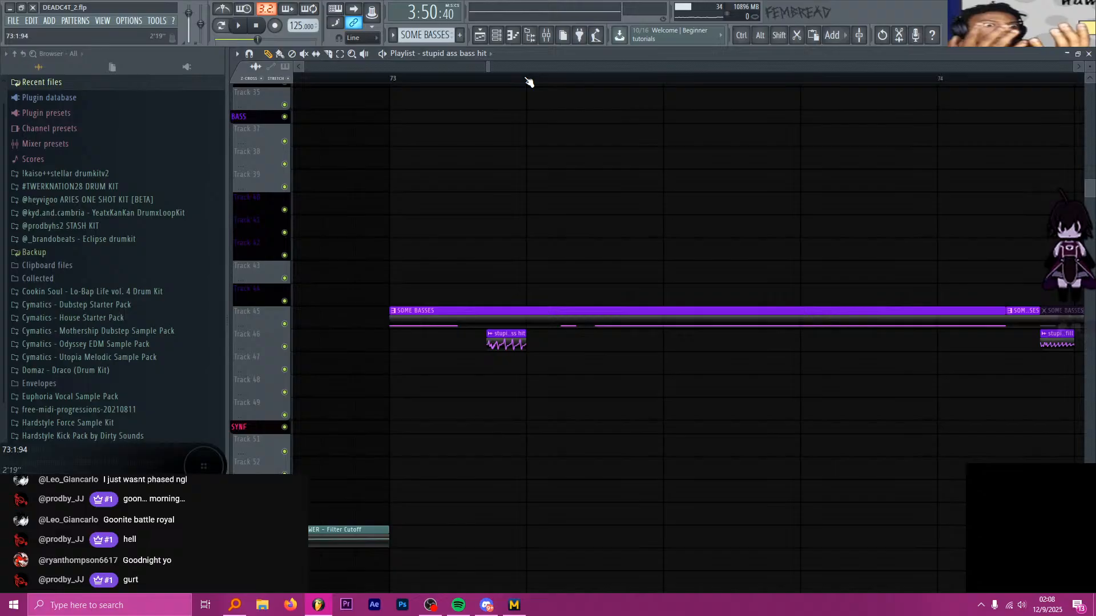
left_click(526, 78)
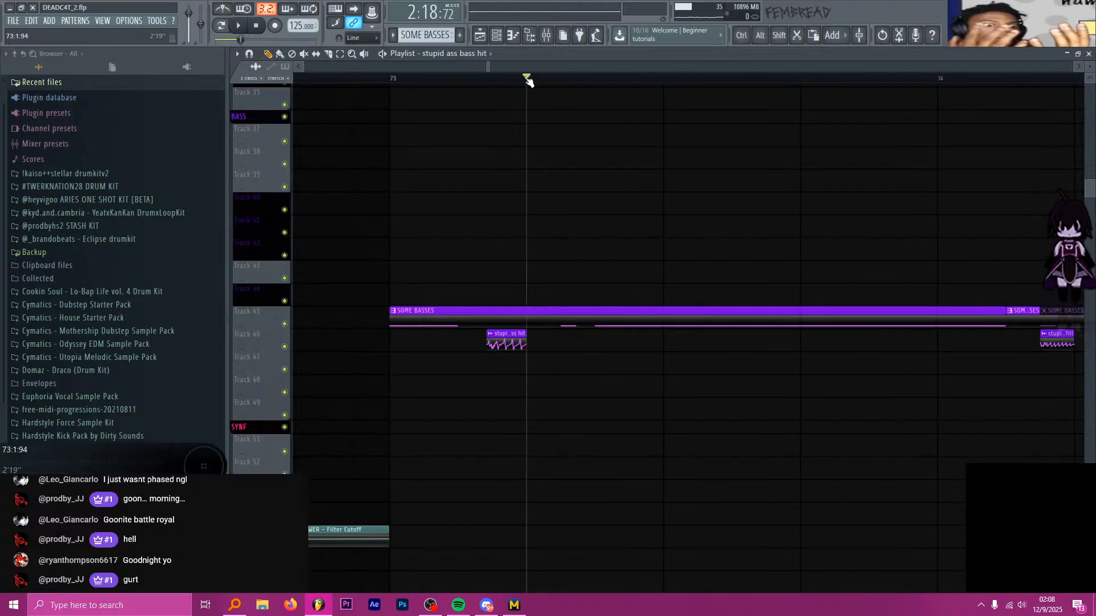
Move the playhead back to the start of bar 121, replay the drop and return to its SOME BASSES clip
scroll(514, 367, "down", 10)
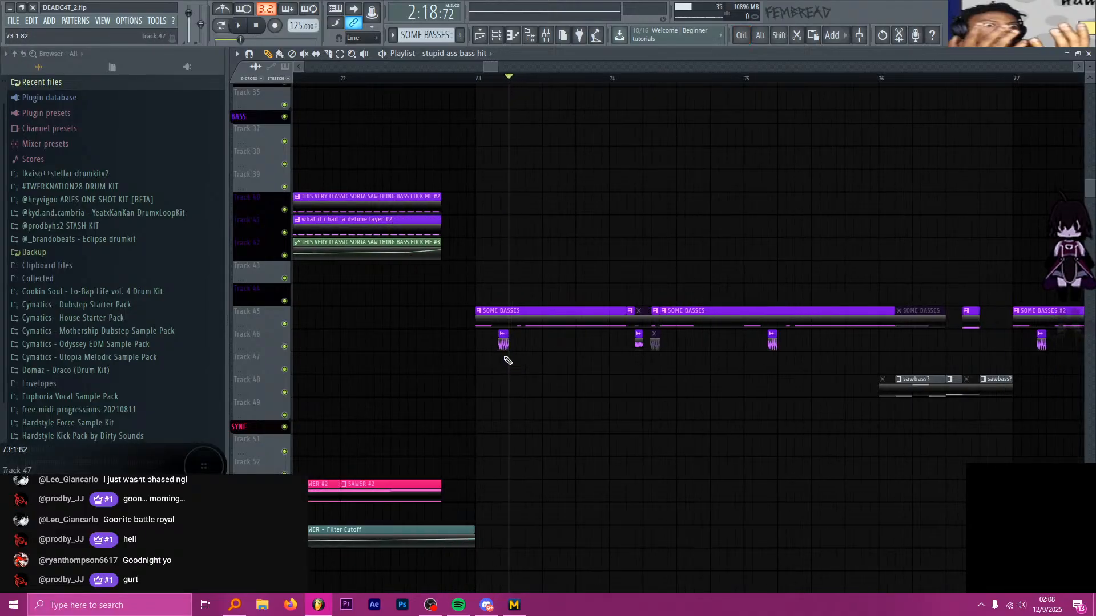
scroll(438, 355, "down", 5)
scroll(746, 344, "up", 7)
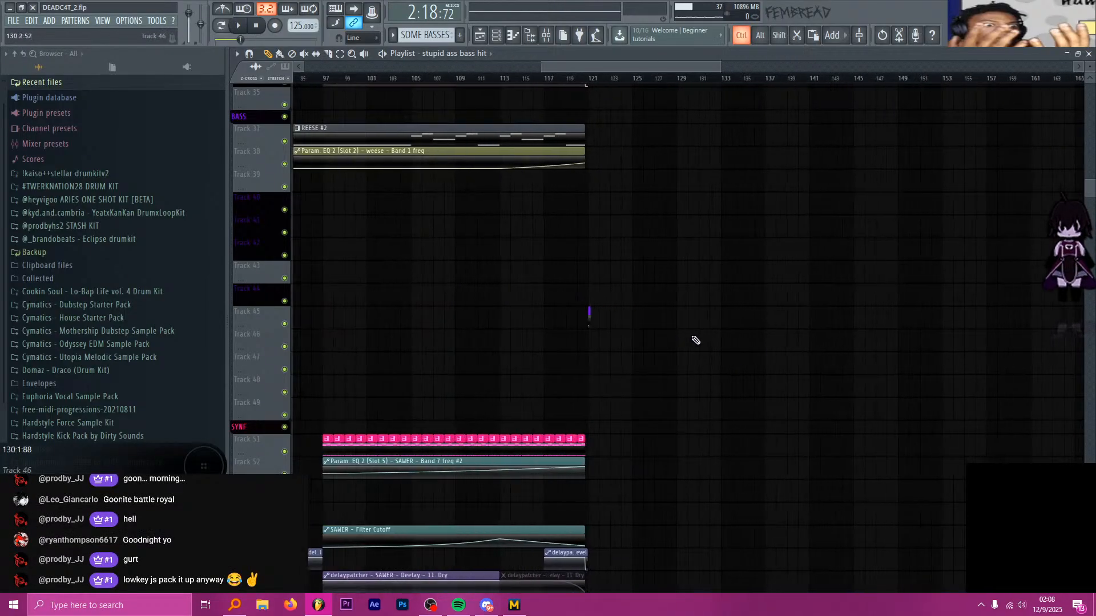
scroll(497, 269, "down", 5)
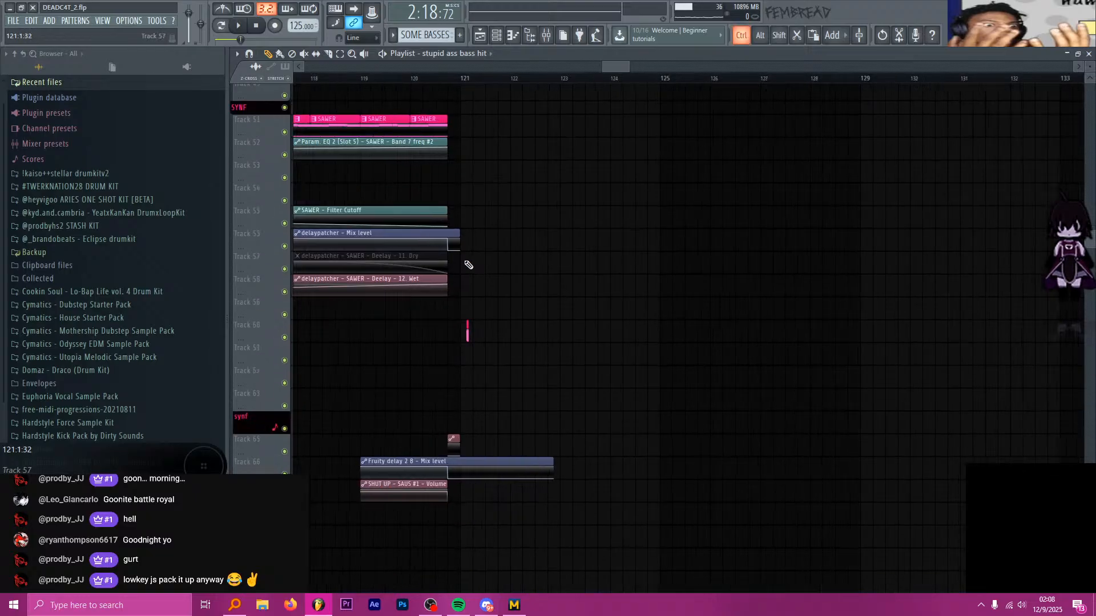
scroll(497, 274, "up", 5)
left_click(441, 78)
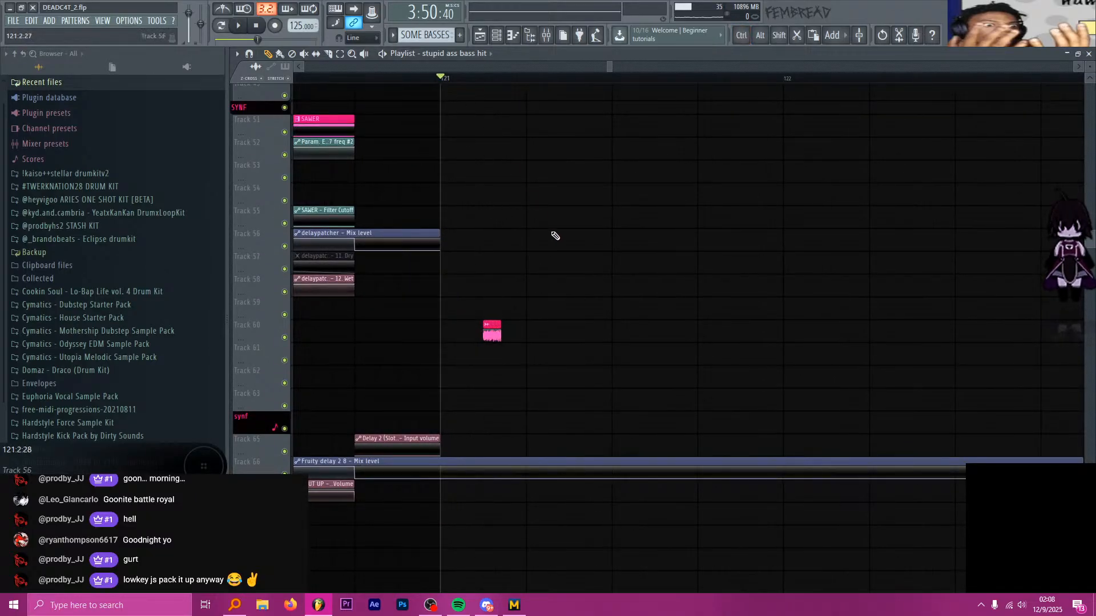
key("space")
key("space")
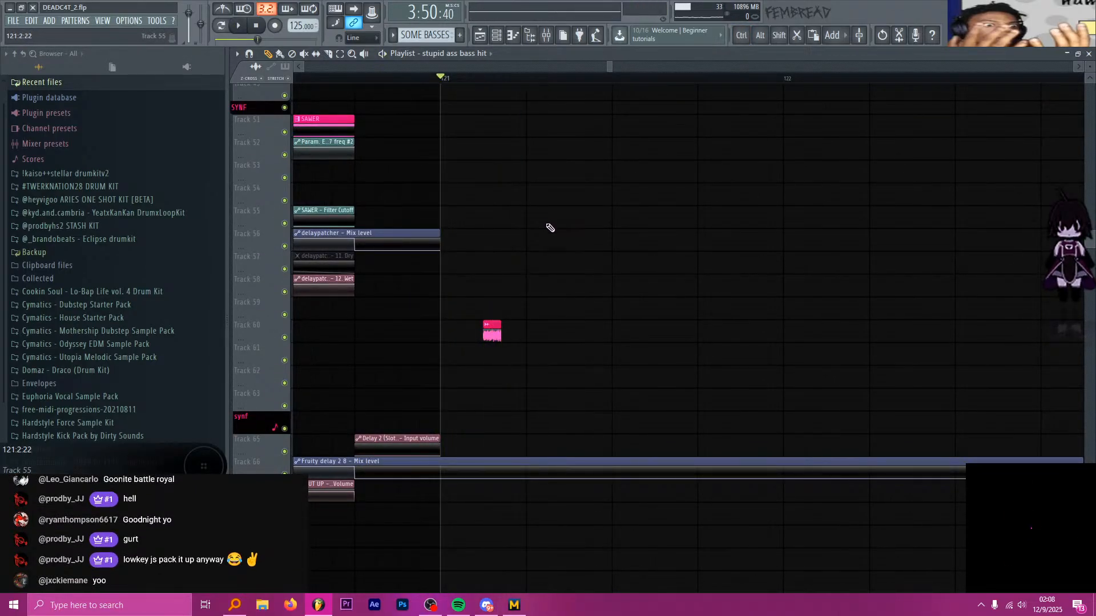
scroll(574, 256, "up", 7)
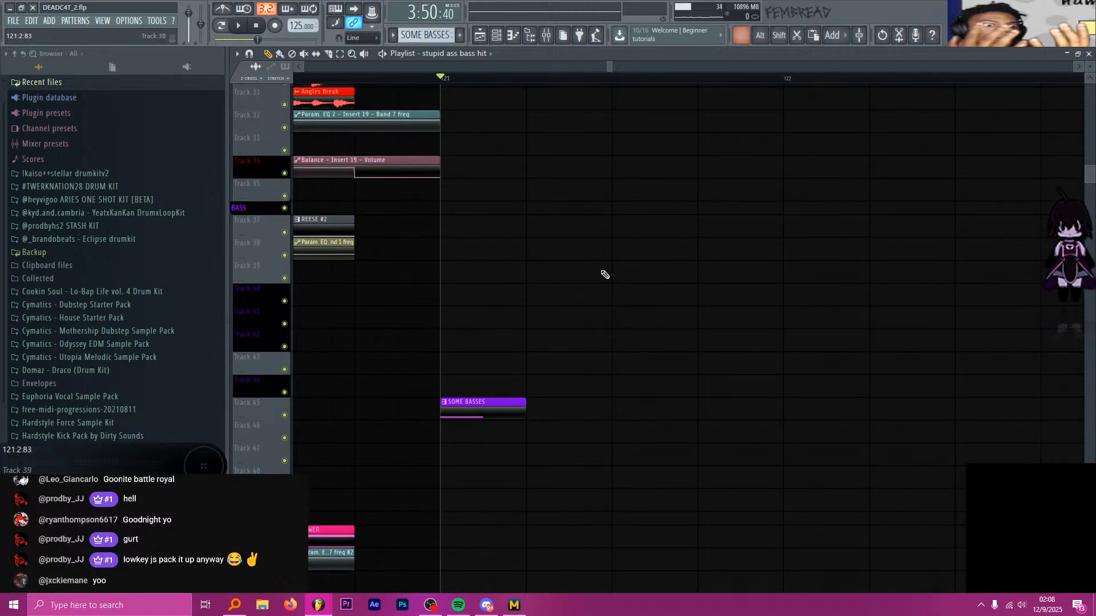
Play back the first drop from just before bar 41 as a reference, and stop playback
scroll(571, 239, "up", 3)
scroll(576, 241, "down", 8, "ctrl")
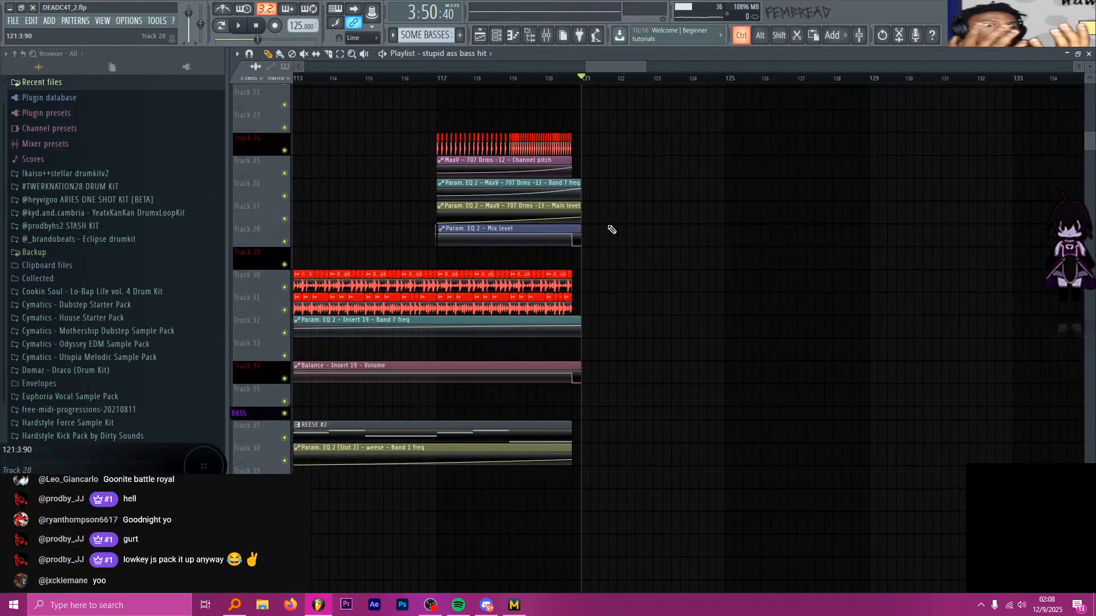
scroll(708, 198, "up", 3)
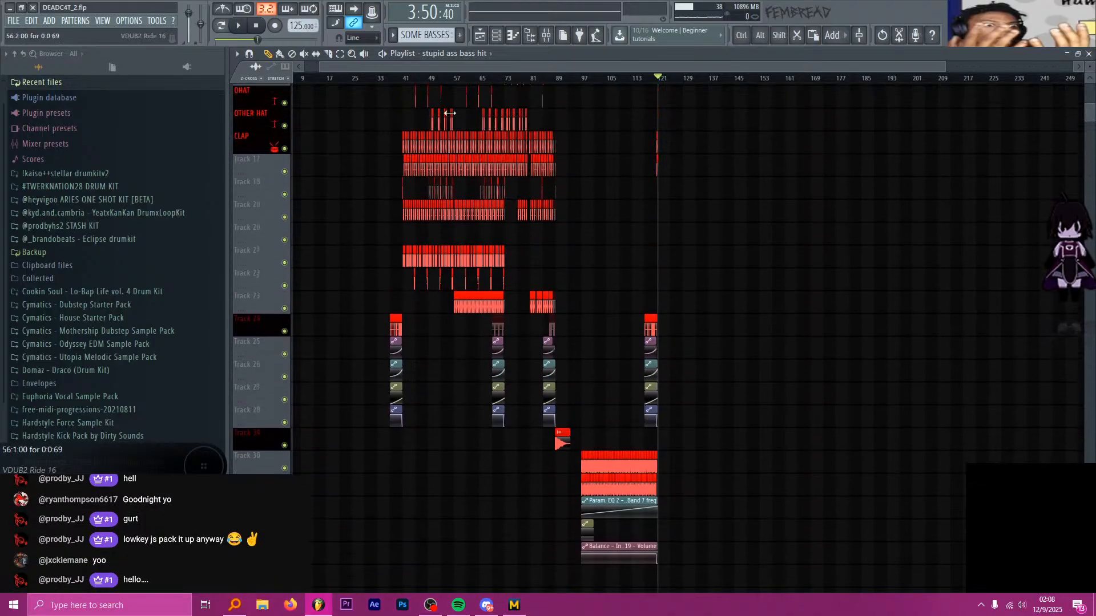
left_click(401, 79)
key("space")
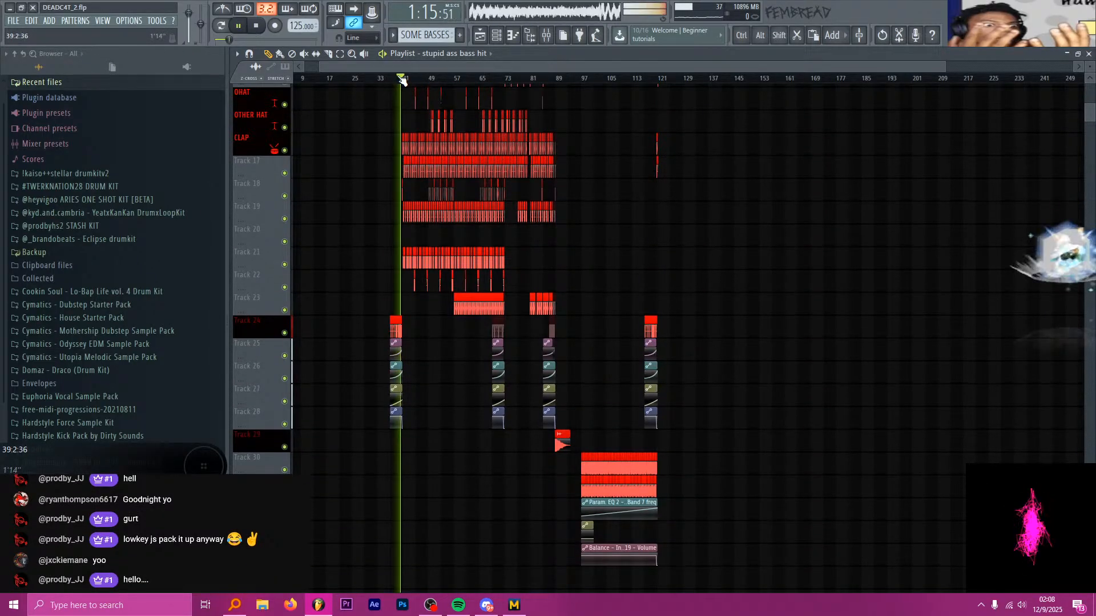
scroll(416, 97, "up", 3, "ctrl")
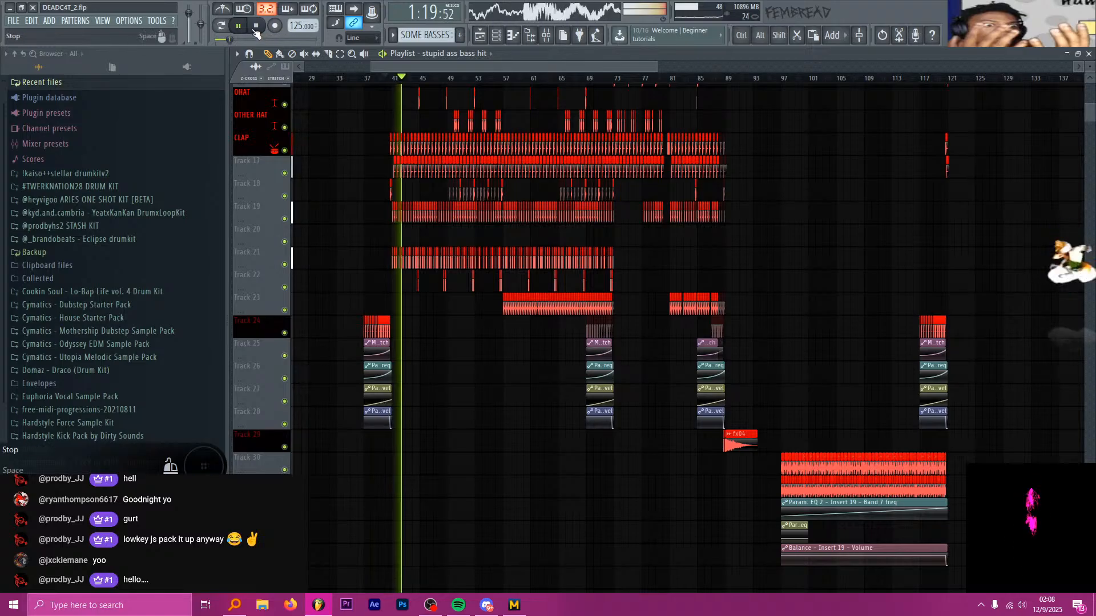
left_click(256, 26)
left_click(255, 26)
Play back the second drop from the start of bar 73 and stop it
left_click(618, 79)
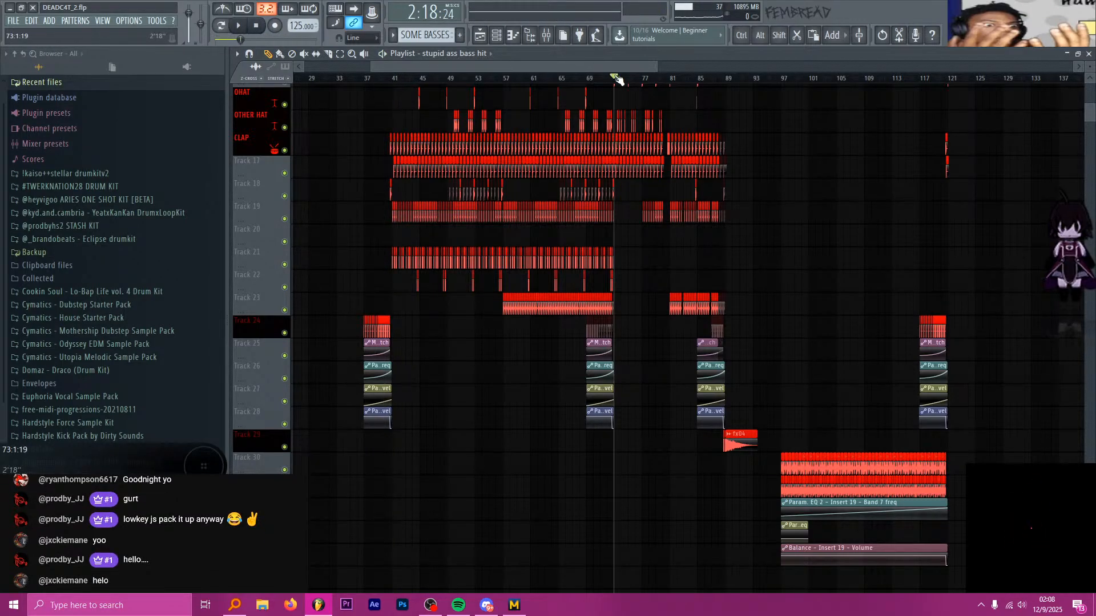
key("space")
scroll(773, 122, "up", 2, "ctrl")
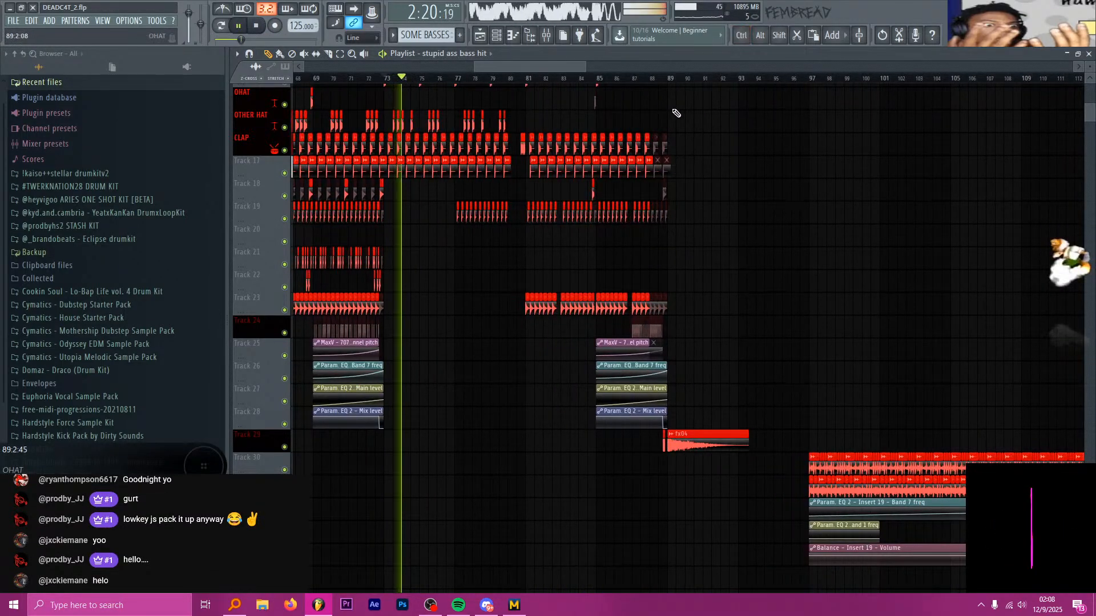
scroll(705, 115, "up", 1, "ctrl")
key("space")
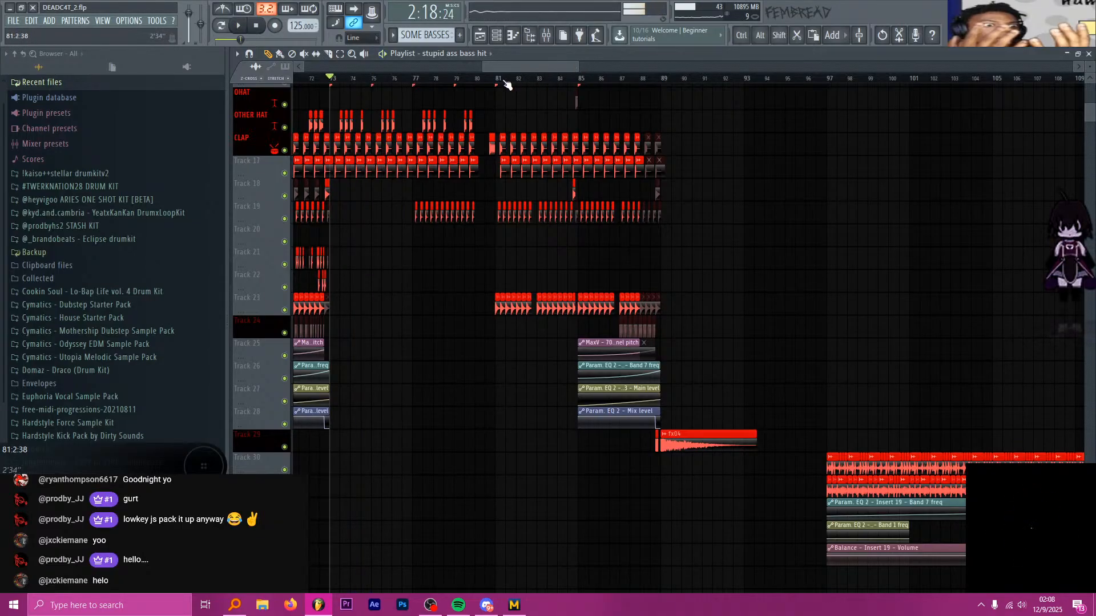
Play back the second drop's later section from the start of bar 81 and stop it
left_click(496, 79)
key("space")
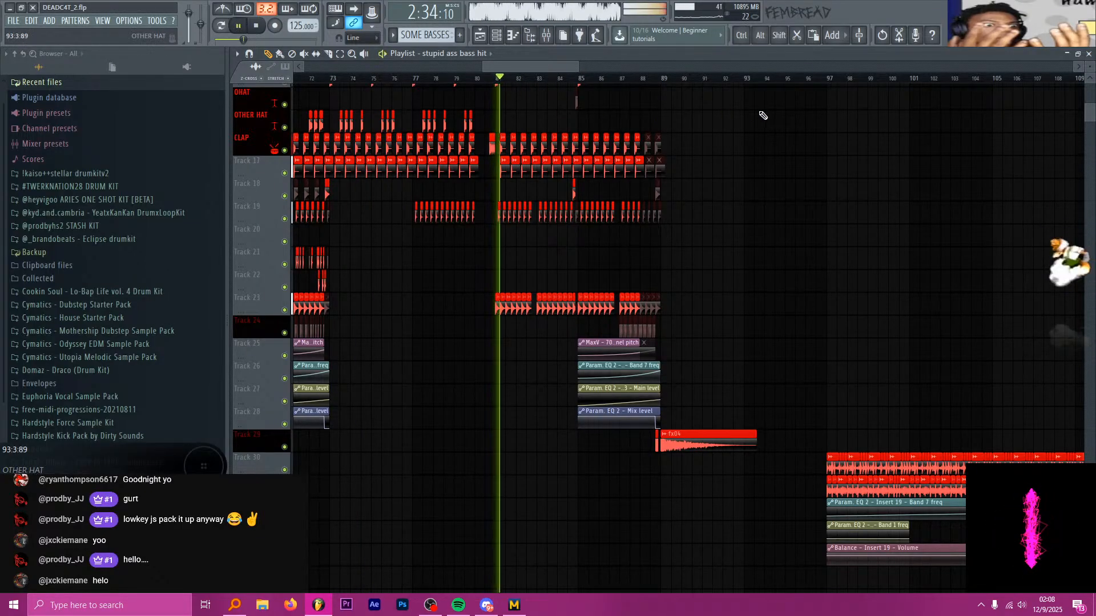
scroll(707, 119, "up", 1, "ctrl")
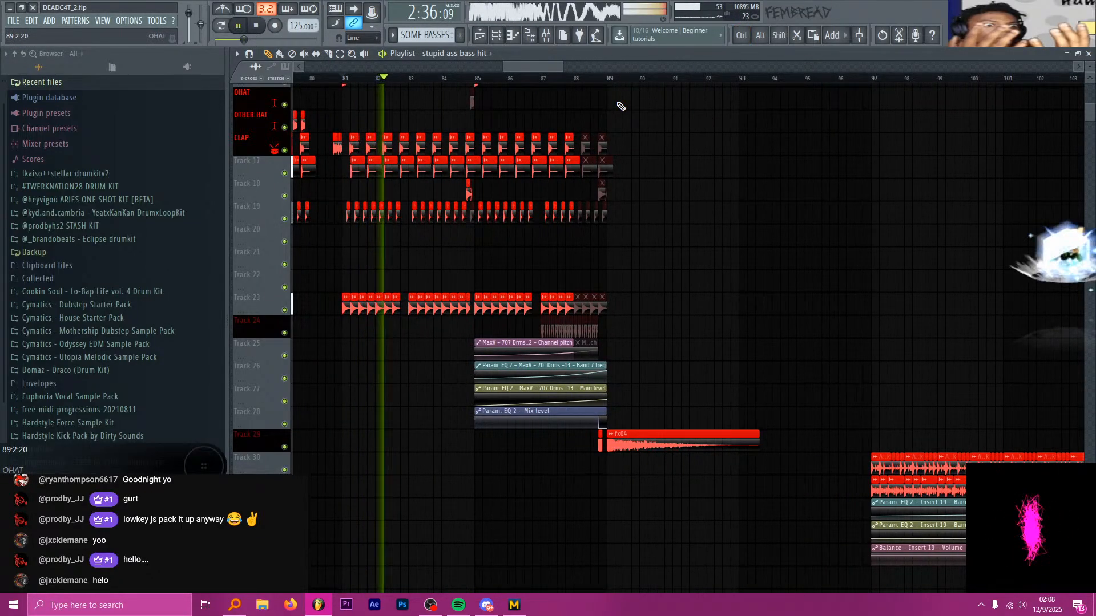
key("space")
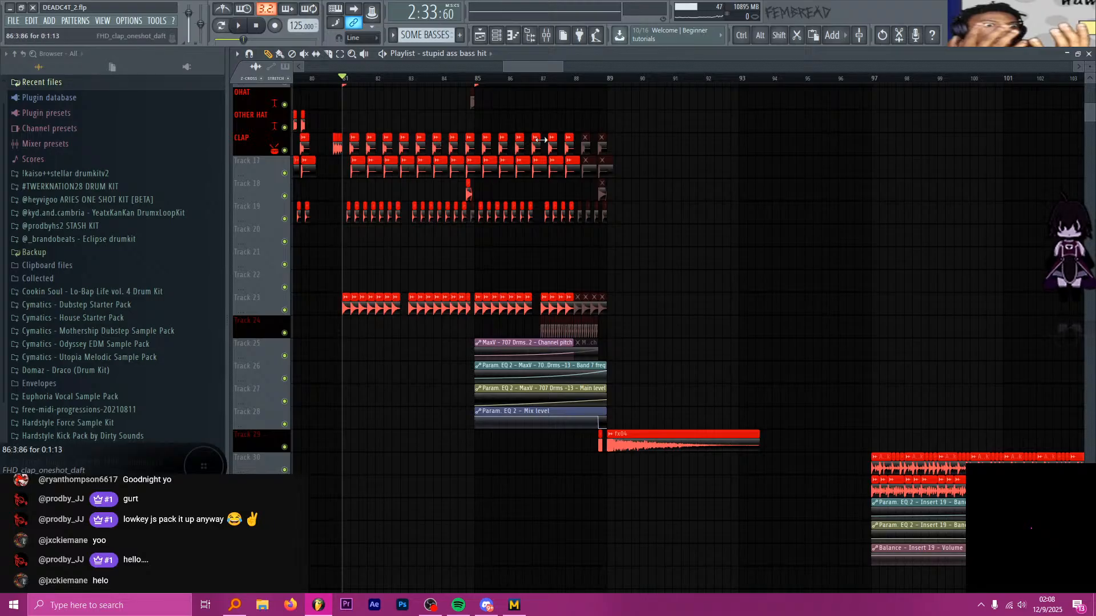
Compare the bass clips of the earlier drop with the new one and return the playhead to the start of bar 121
scroll(711, 193, "down", 1, "ctrl")
scroll(711, 196, "down", 2, "ctrl")
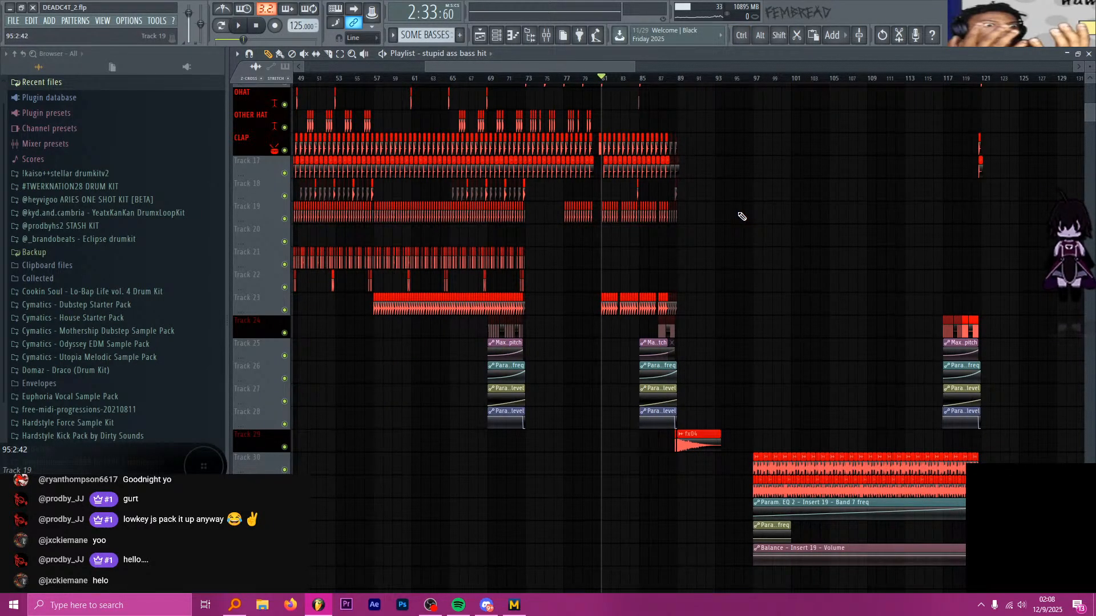
left_click_drag(608, 67, 736, 68)
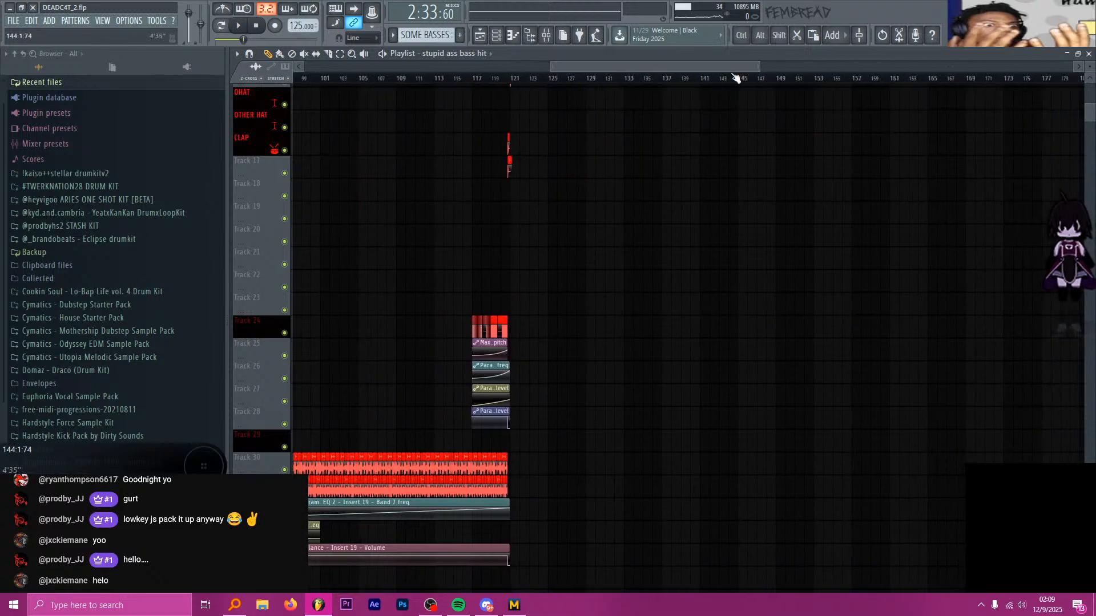
scroll(637, 159, "down", 3)
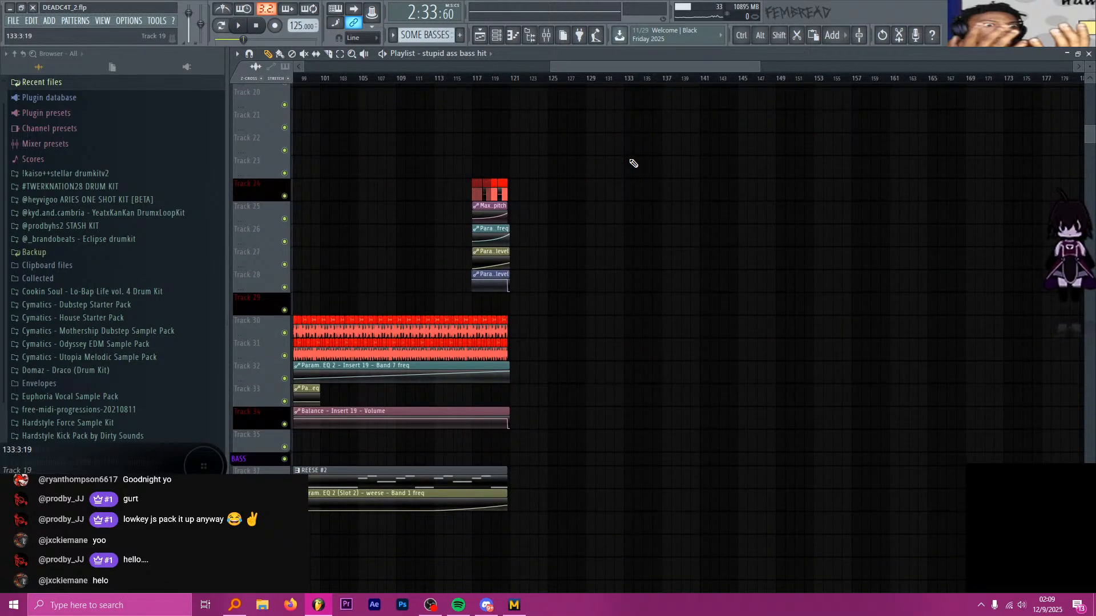
scroll(634, 168, "down", 6)
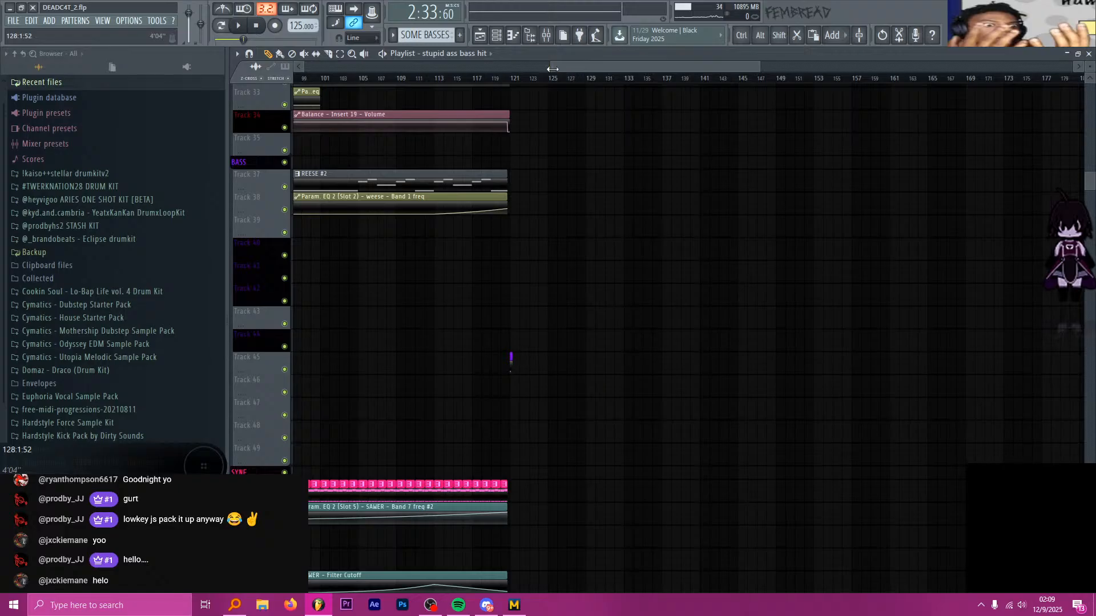
left_click_drag(553, 68, 456, 68)
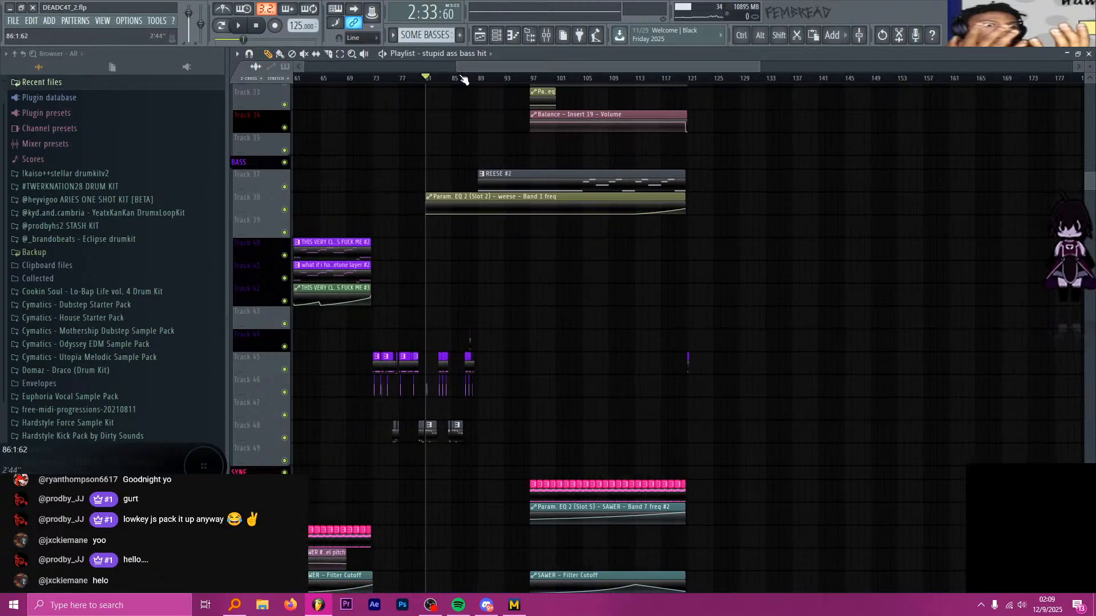
left_click(675, 78)
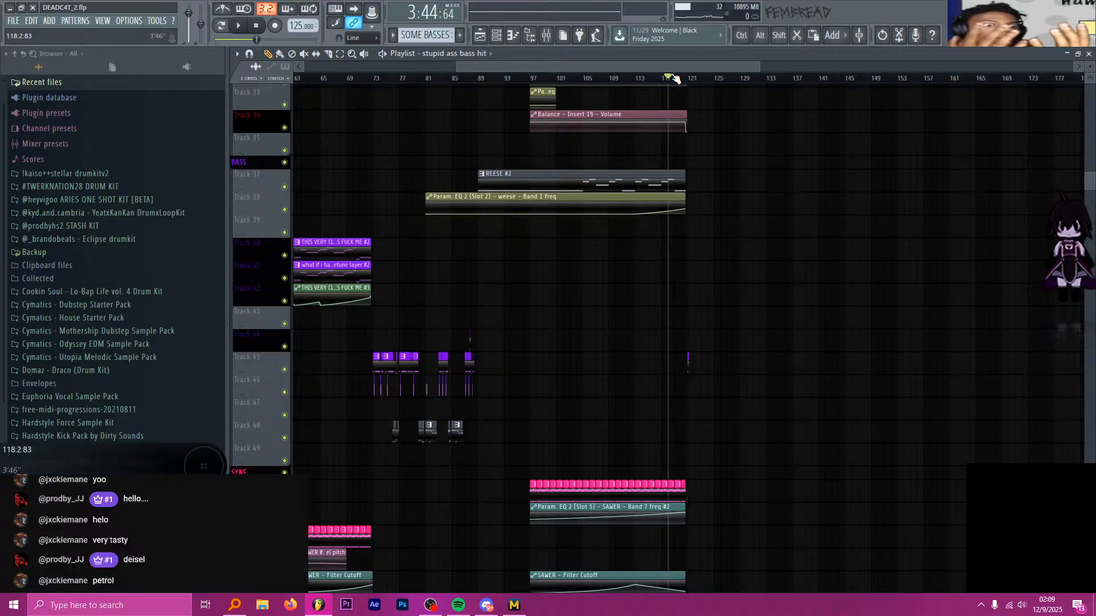
scroll(685, 207, "up", 6)
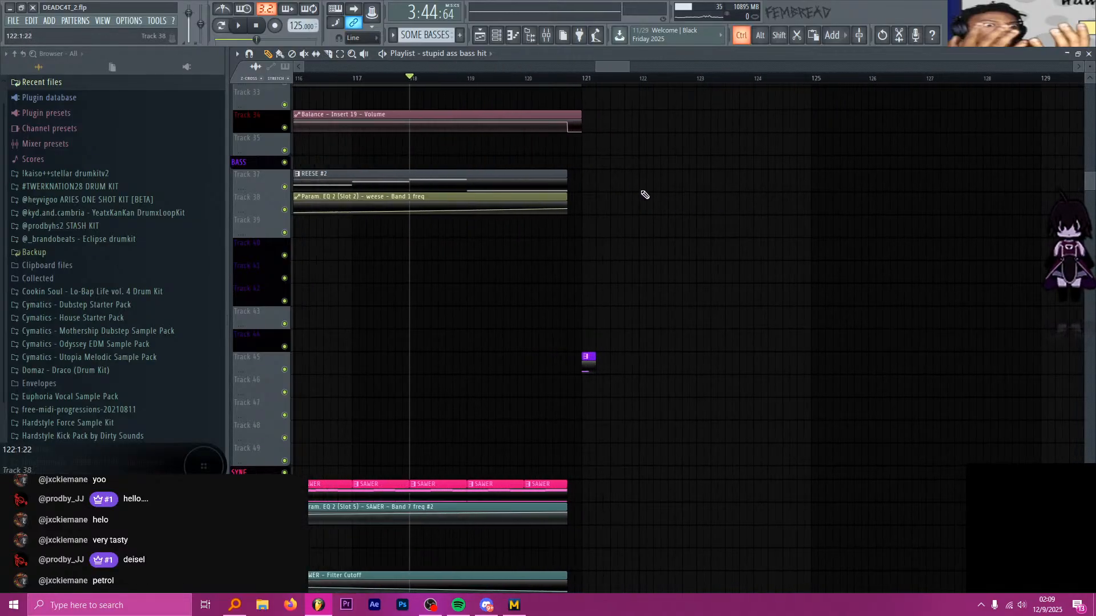
scroll(590, 152, "up", 4)
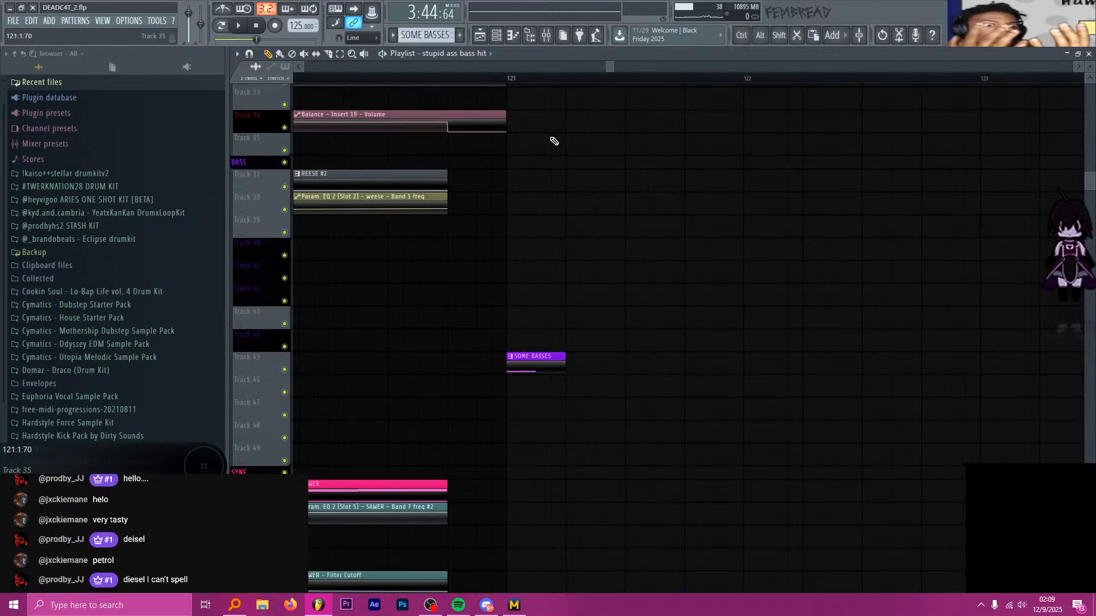
scroll(554, 140, "up", 2)
left_click(483, 78)
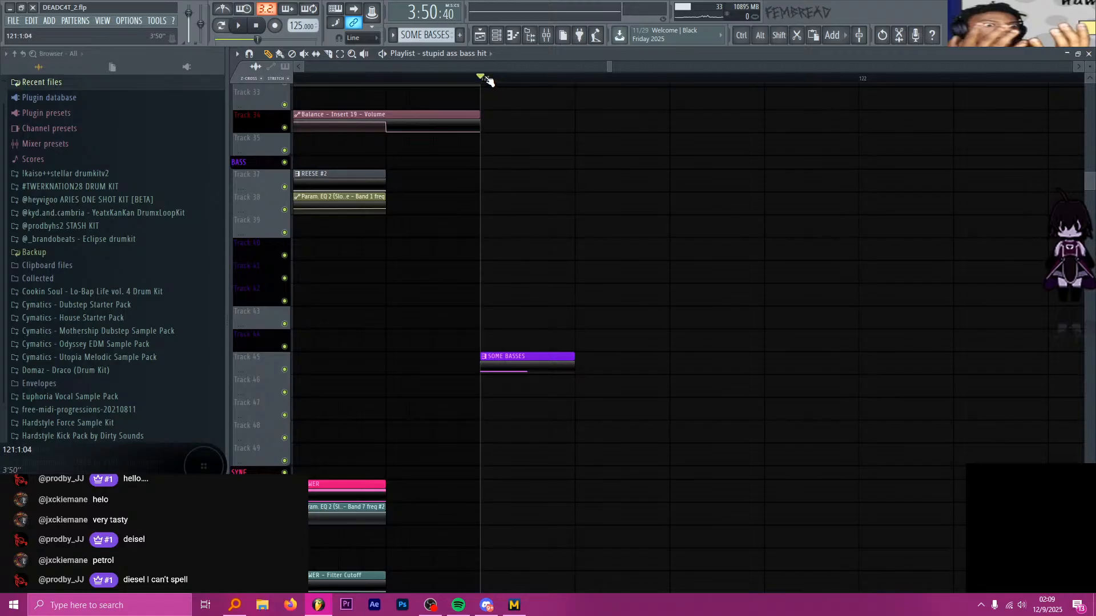
Check the new drop's clips from the KICK track down and pick up the WAAAAAOOOWWW clip on Track 85
scroll(538, 142, "up", 10)
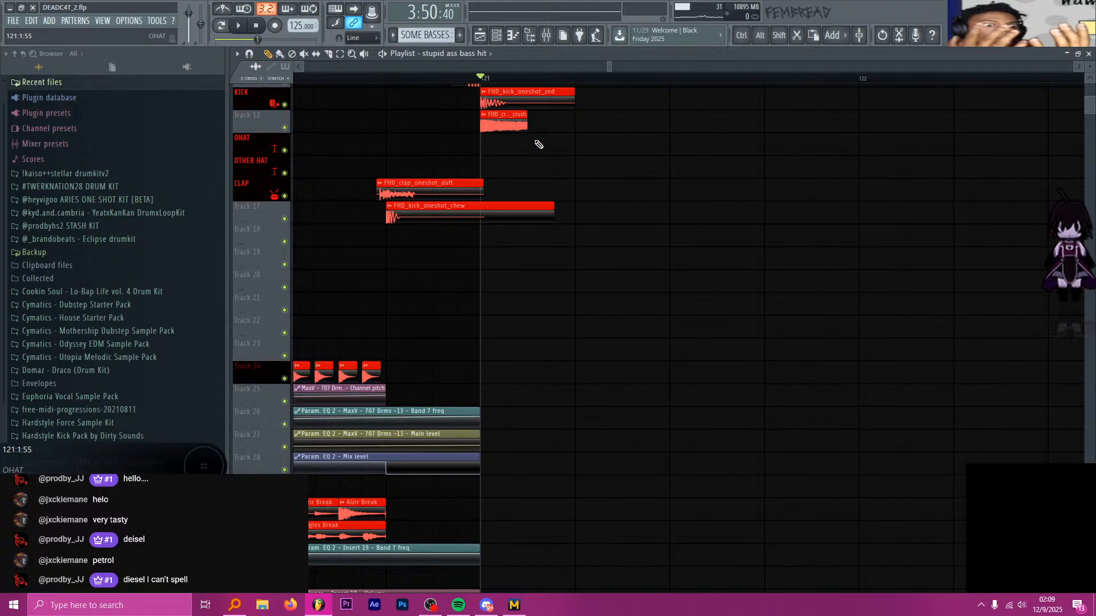
scroll(614, 276, "down", 6)
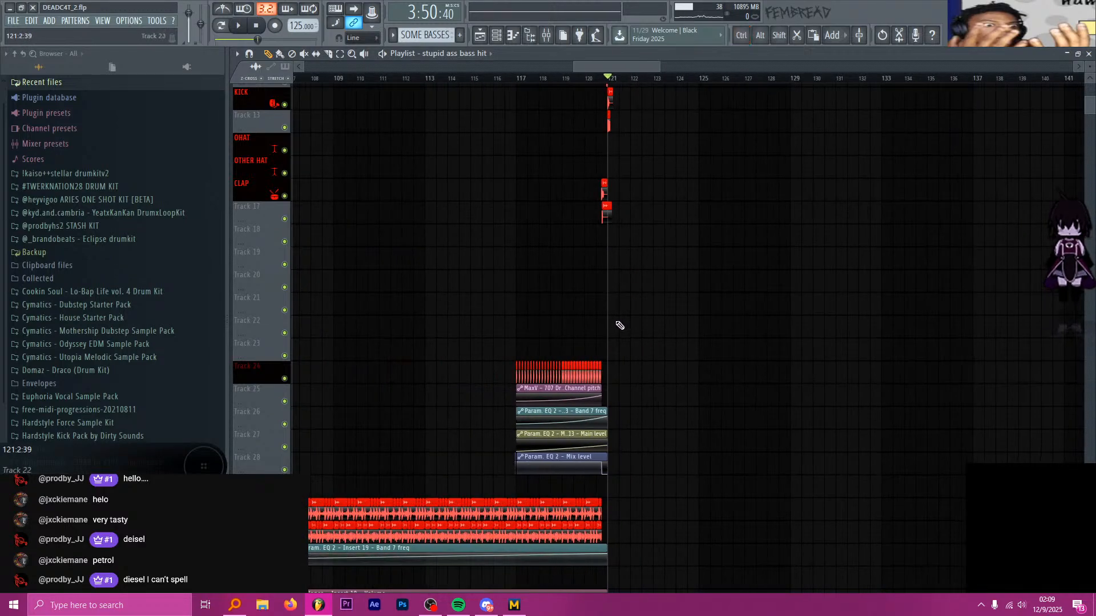
scroll(619, 326, "down", 12)
scroll(574, 270, "up", 6)
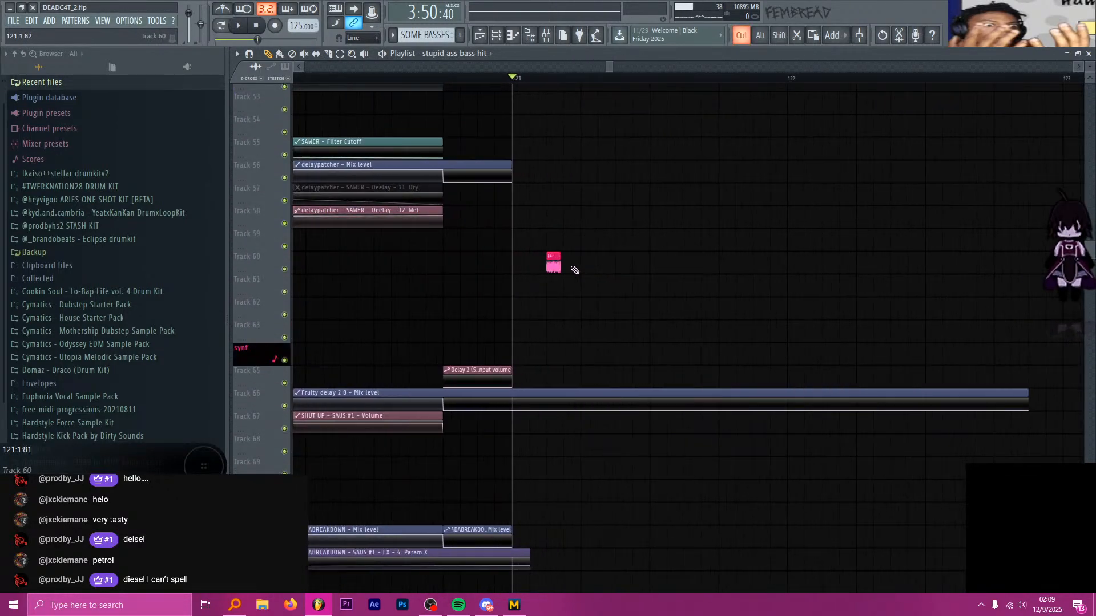
scroll(570, 269, "up", 2)
scroll(587, 279, "down", 8)
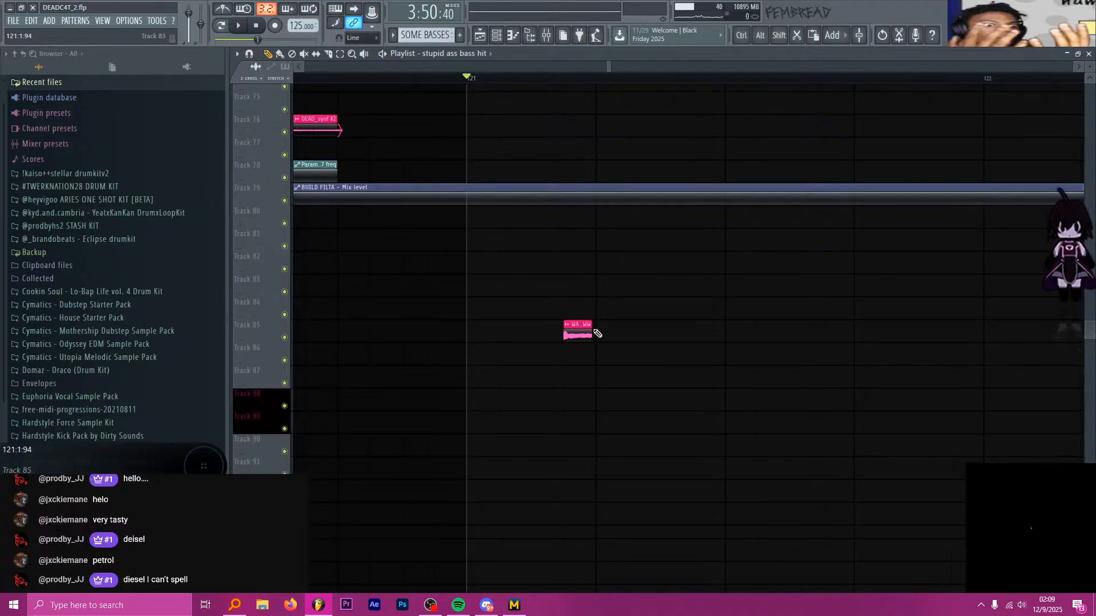
mouse_move(598, 334)
left_mouse_down()
mouse_move(655, 332)
mouse_move(605, 332)
left_mouse_up()
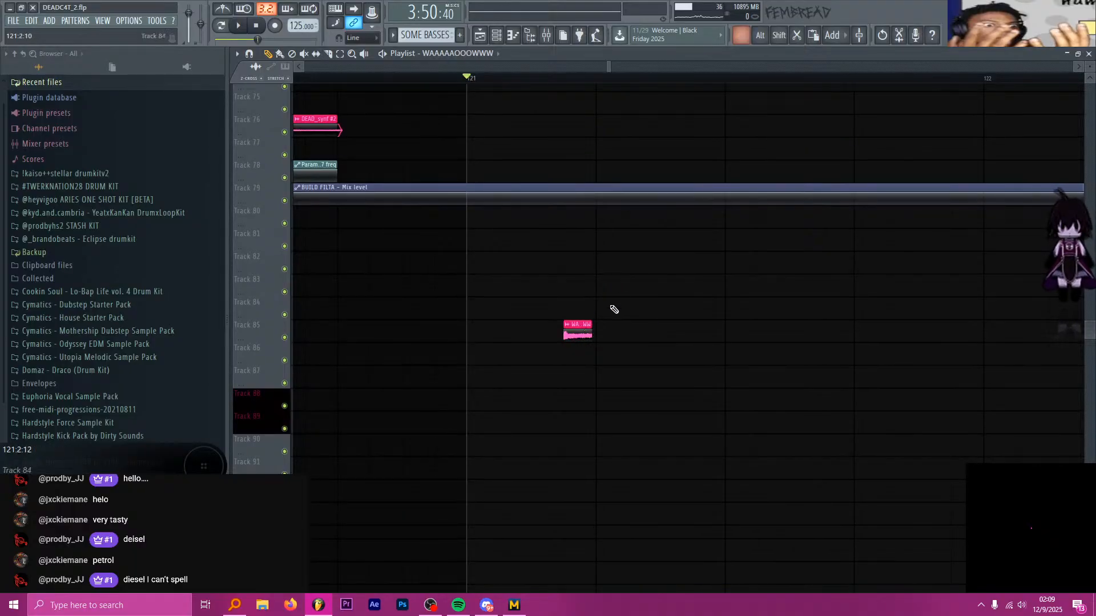
Pick up the Midnite Criuiser loop clip from Track 82 in the last beat of bar 76
scroll(614, 309, "down", 4)
scroll(626, 289, "down", 4)
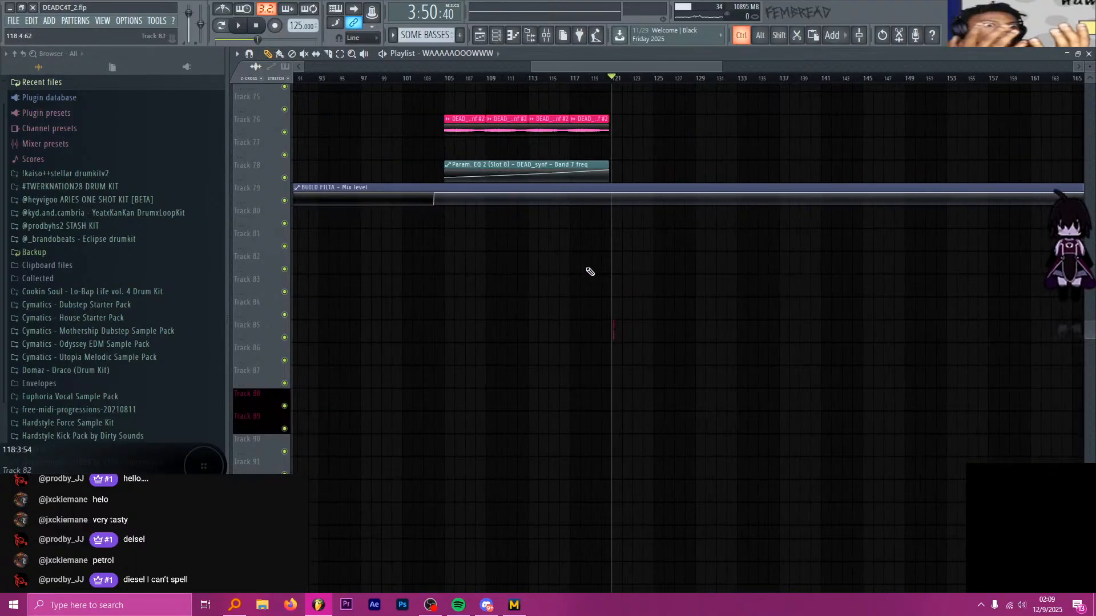
scroll(590, 272, "down", 4)
scroll(585, 237, "up", 6)
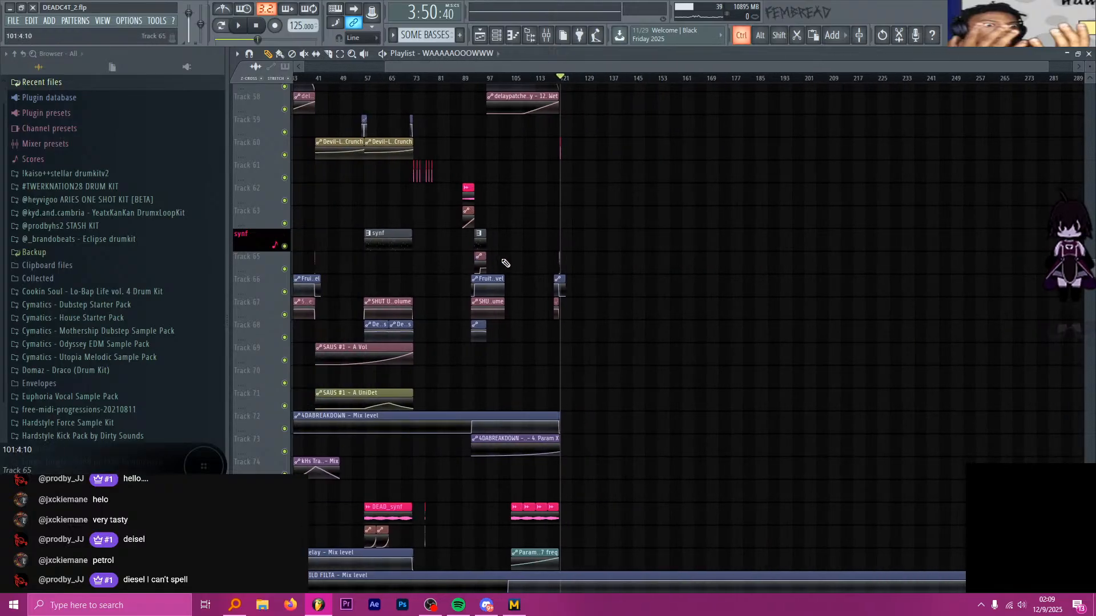
scroll(506, 263, "down", 4)
scroll(443, 262, "up", 12)
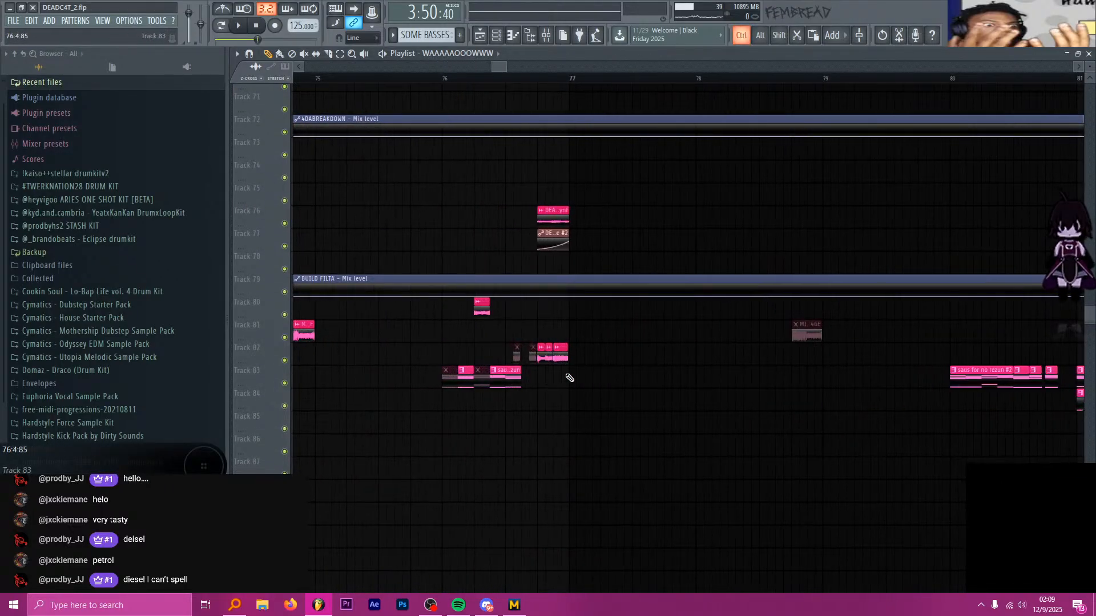
scroll(553, 370, "up", 5)
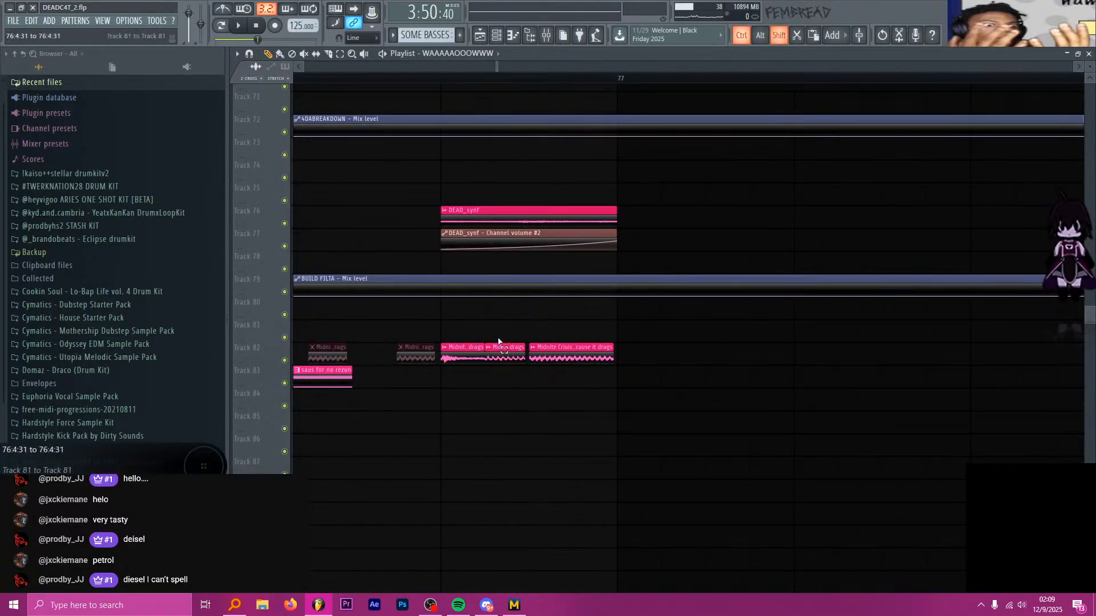
left_click_drag(498, 341, 602, 376)
left_click(606, 381, "ctrl")
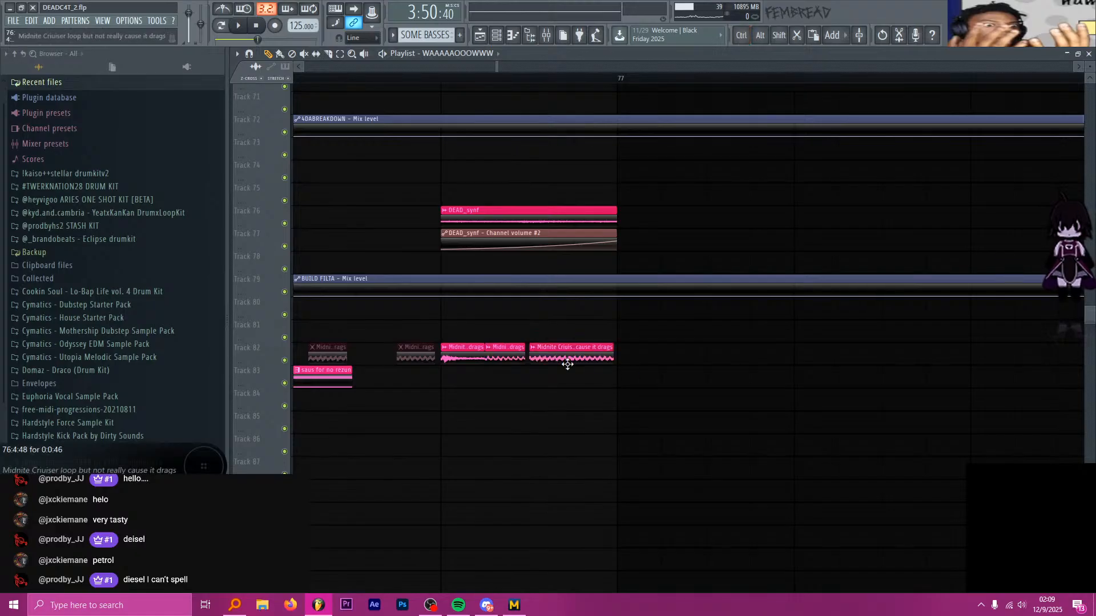
Place the Midnite Criuiser loop clip on Track 82 at the second beat of bar 121
scroll(460, 379, "down", 3)
scroll(411, 345, "down", 10)
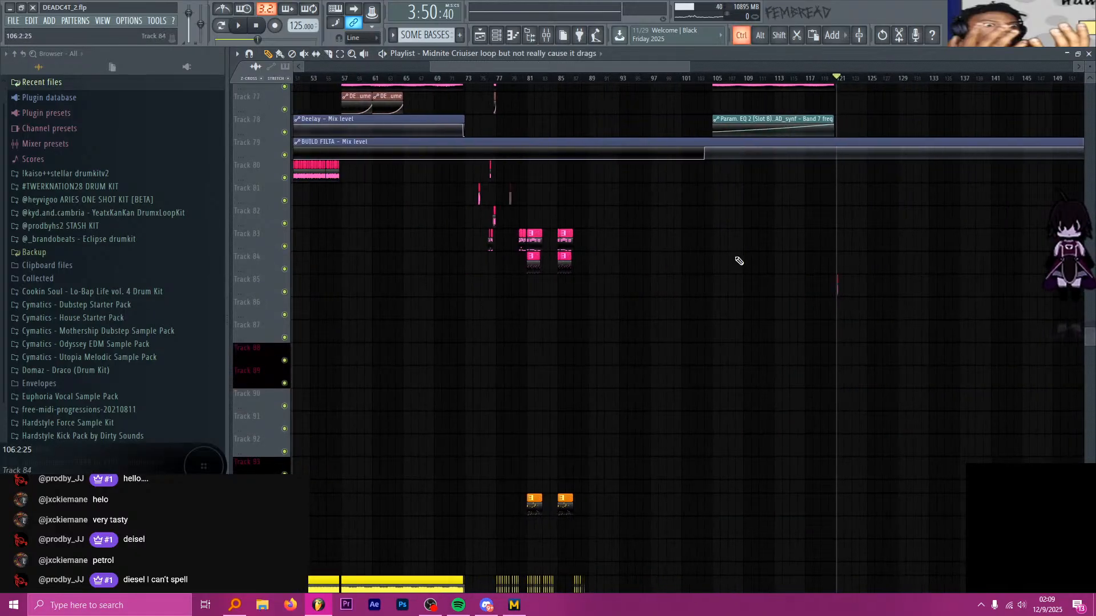
scroll(799, 256, "up", 8)
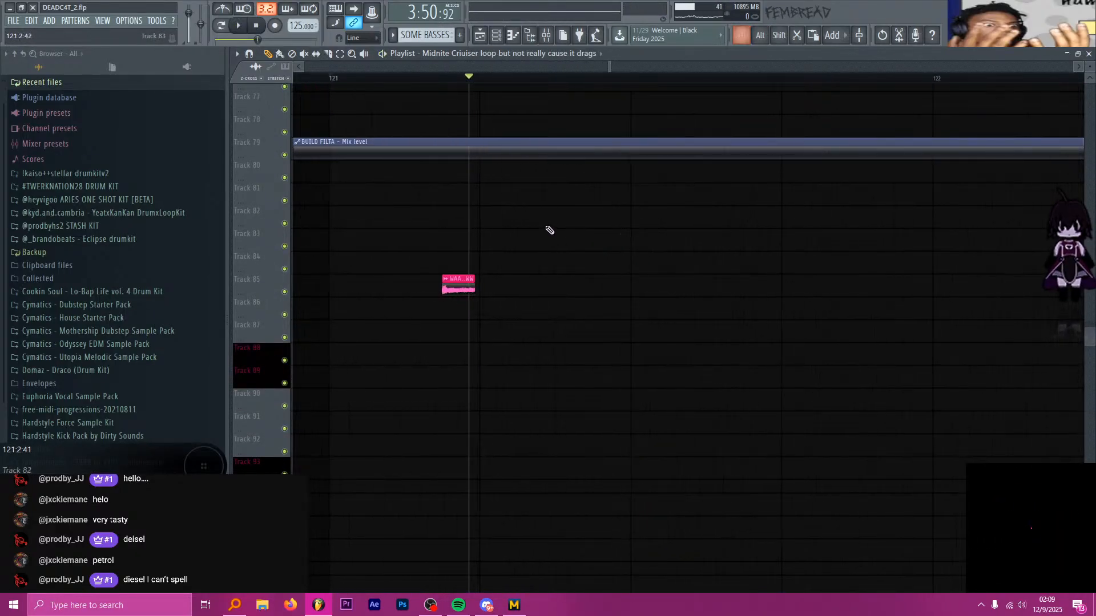
scroll(550, 230, "down", 8)
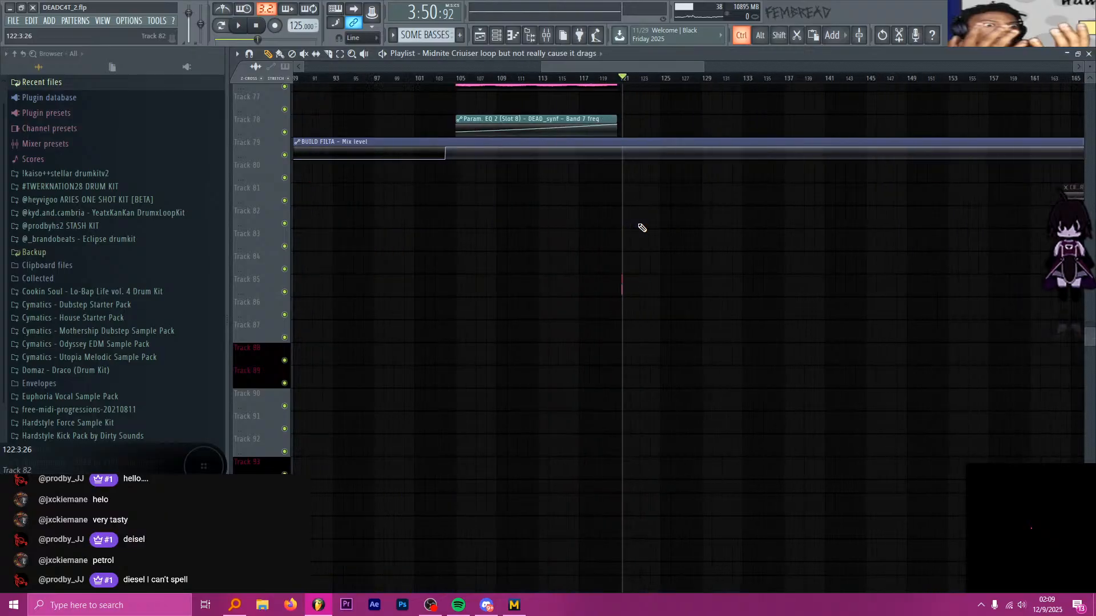
scroll(641, 228, "up", 3)
scroll(620, 219, "up", 6)
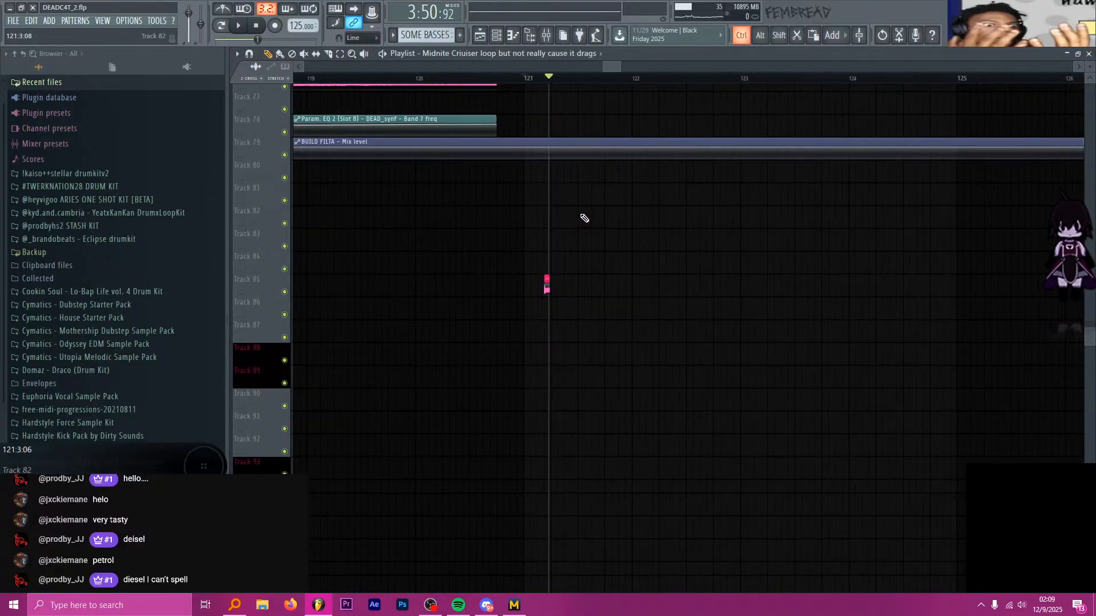
left_click(514, 216)
Replay the drop from bar 121 and move the Midnite Criuiser loop clip earlier on Track 82 to 121:1:48
key("space")
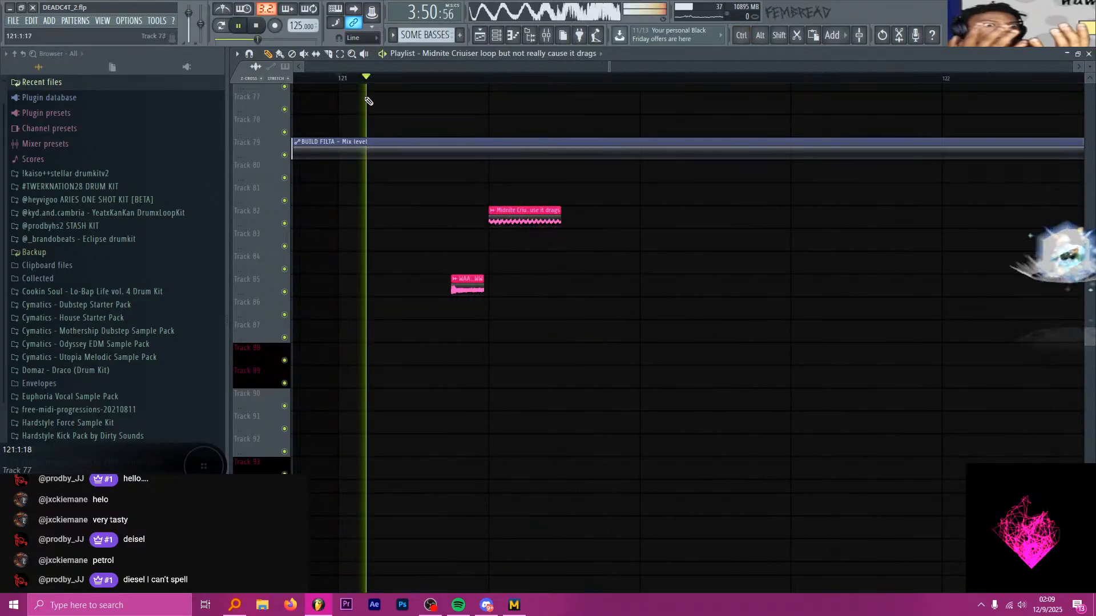
key("space")
scroll(530, 161, "down", 2)
scroll(516, 186, "up", 3)
left_click_drag(580, 217, 477, 217)
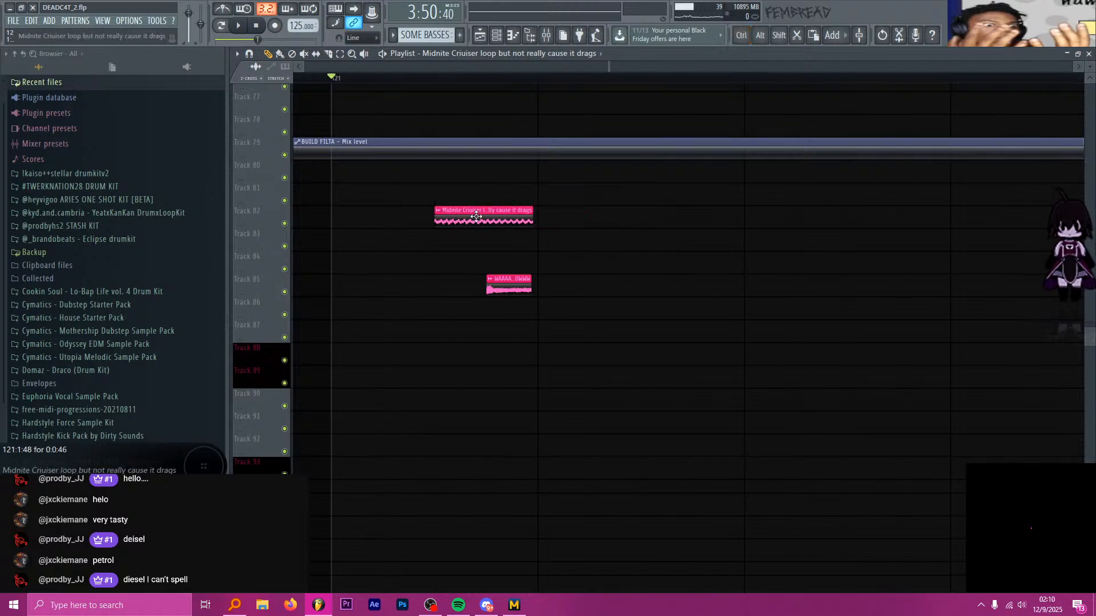
Try the Midnite Criuiser loop clip on Track 82 at 121:1:72 and 121:2:00, and return it to 121:1:48
scroll(530, 284, "down", 2)
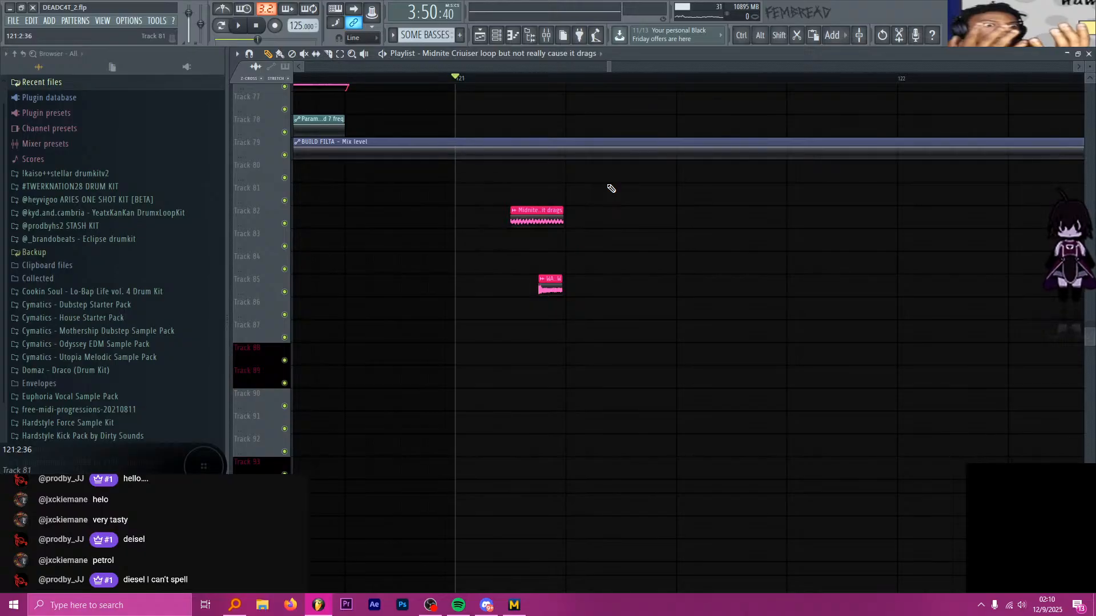
left_click_drag(529, 217, 557, 218)
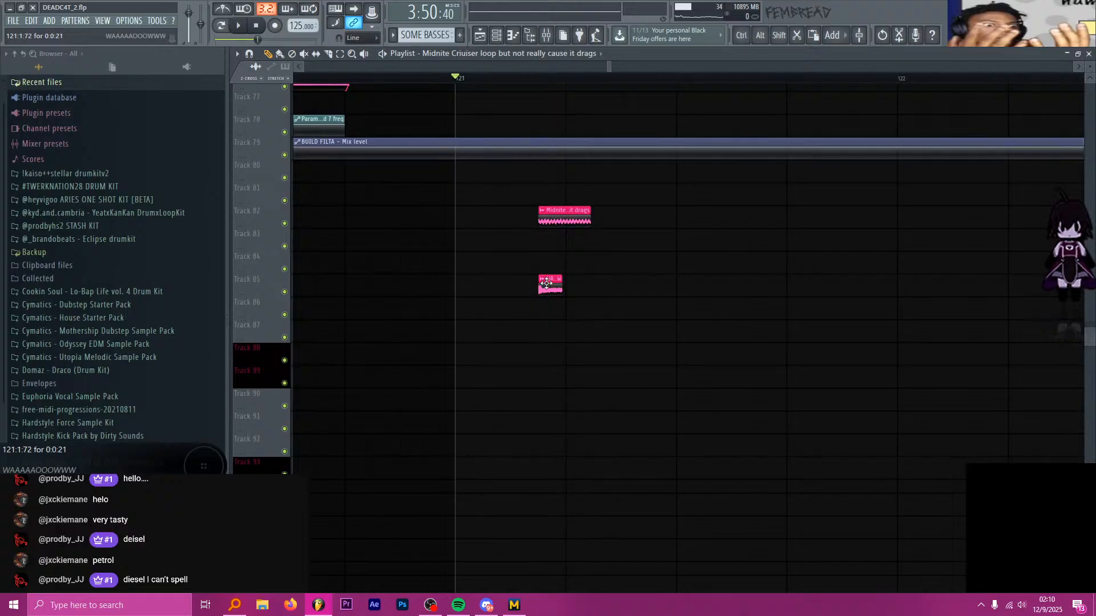
left_click_drag(560, 224, 597, 221)
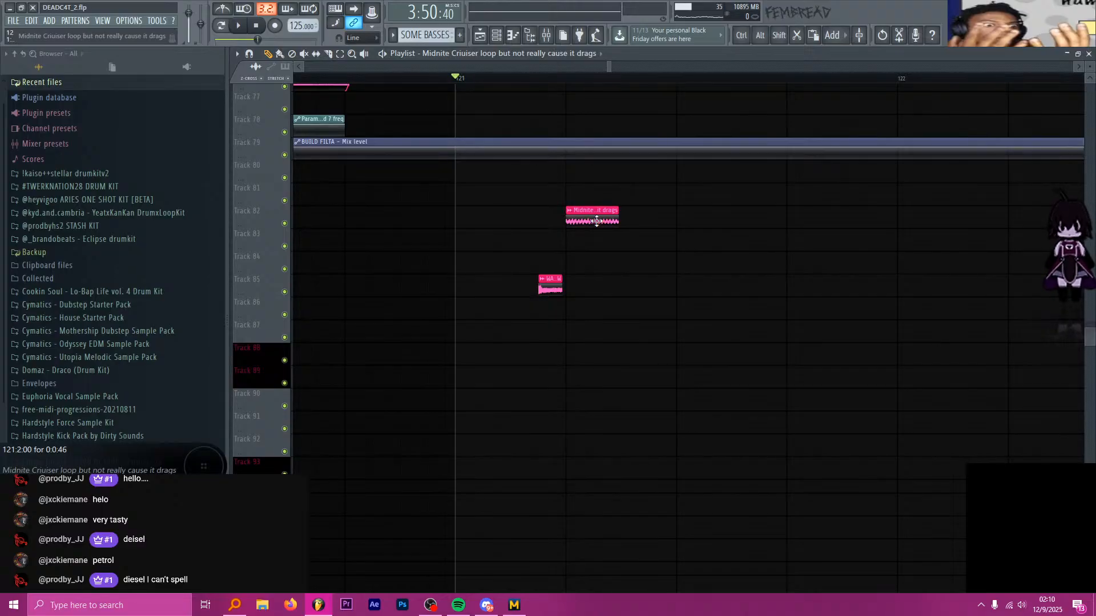
left_click_drag(596, 221, 489, 220)
Slip the audio inside the Midnite Criuiser loop clip to its decaying part and set the playhead at 121:1:48
key("t")
left_click(530, 223)
left_click(529, 224)
key("s")
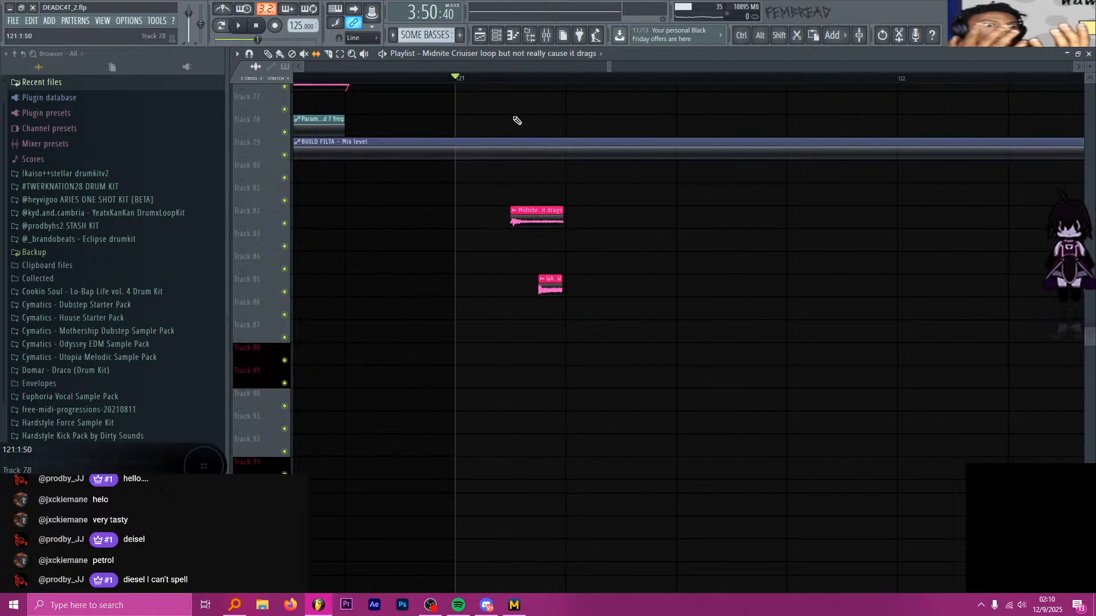
left_click(510, 78)
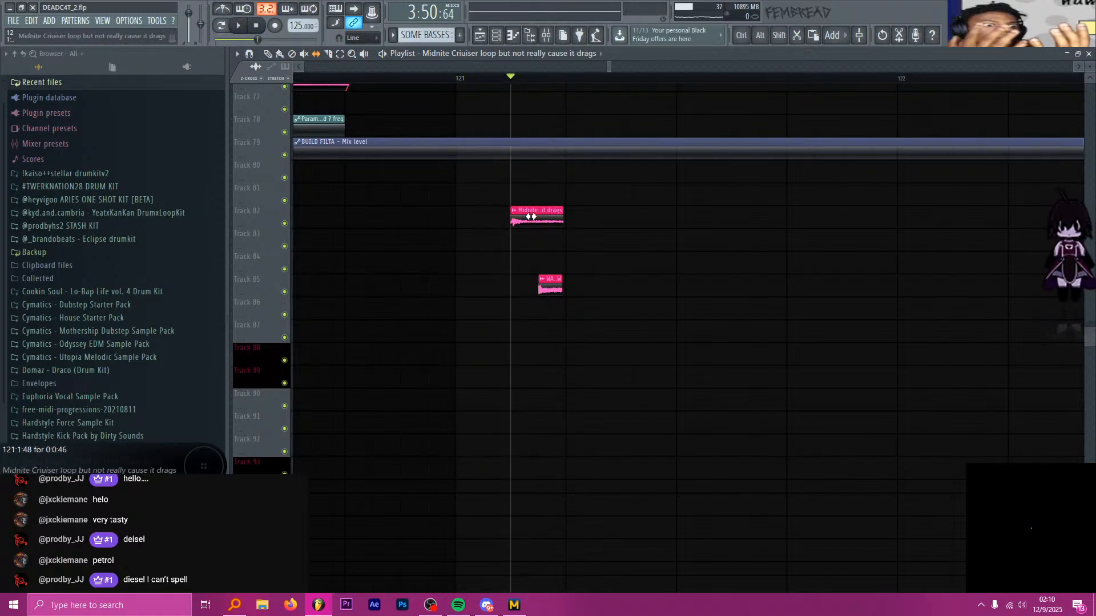
Move the Midnite Criuiser loop clip on Track 82 to 121:2:00 and play the drop from bar 121
key("p")
left_click_drag(535, 218, 582, 220)
key("space")
key("space")
left_click(459, 78)
key("space")
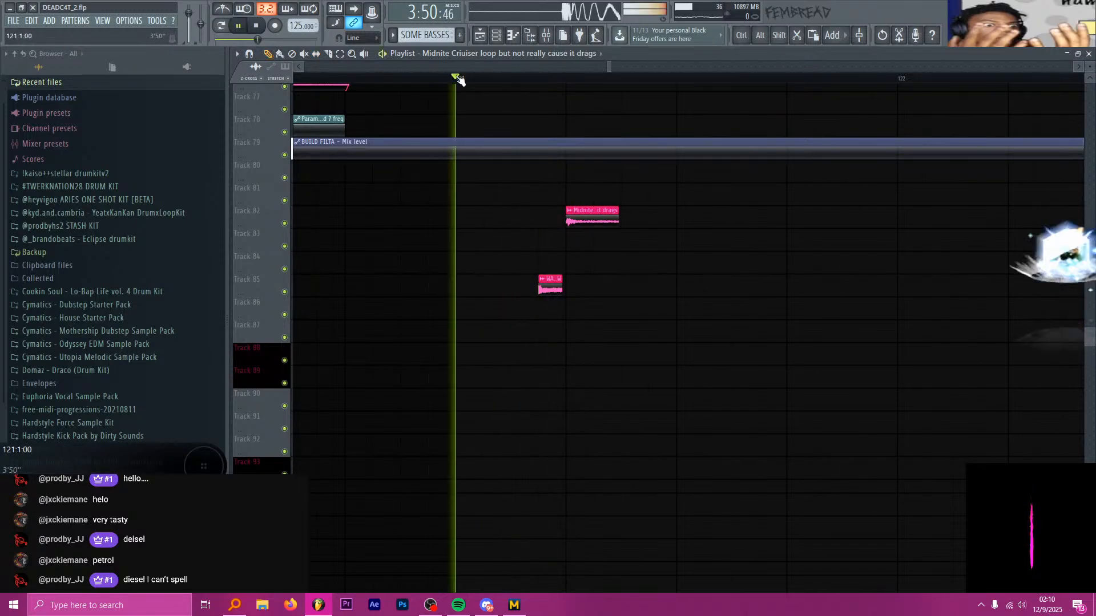
key("space")
Move the Midnite Criuiser loop clip back to 121:1:48 and slip its audio back to the steady section
scroll(558, 178, "up", 3)
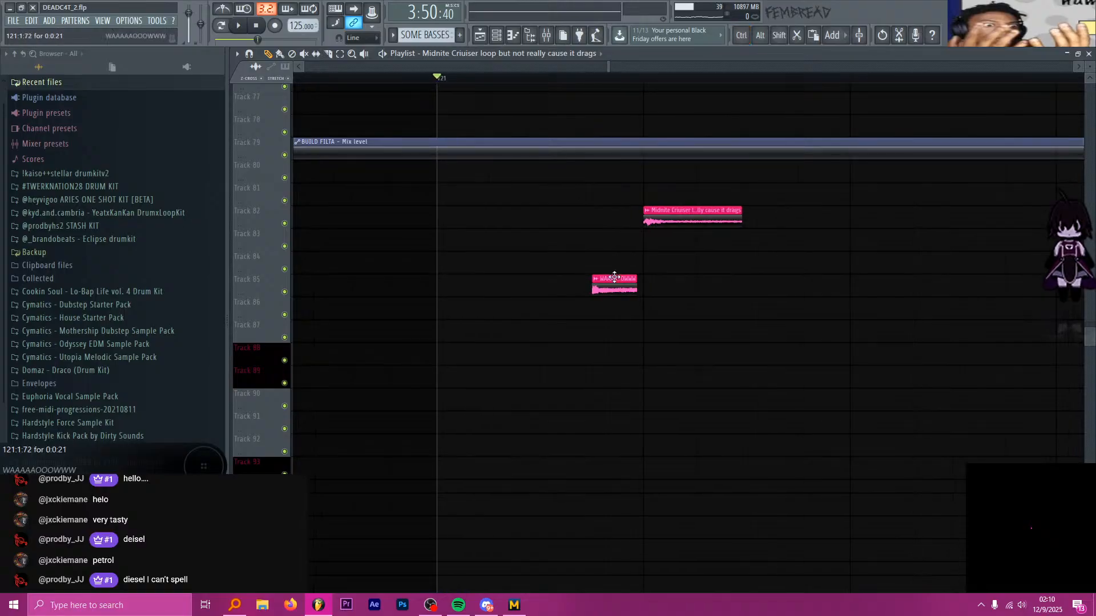
left_click_drag(690, 215, 669, 226)
key("s")
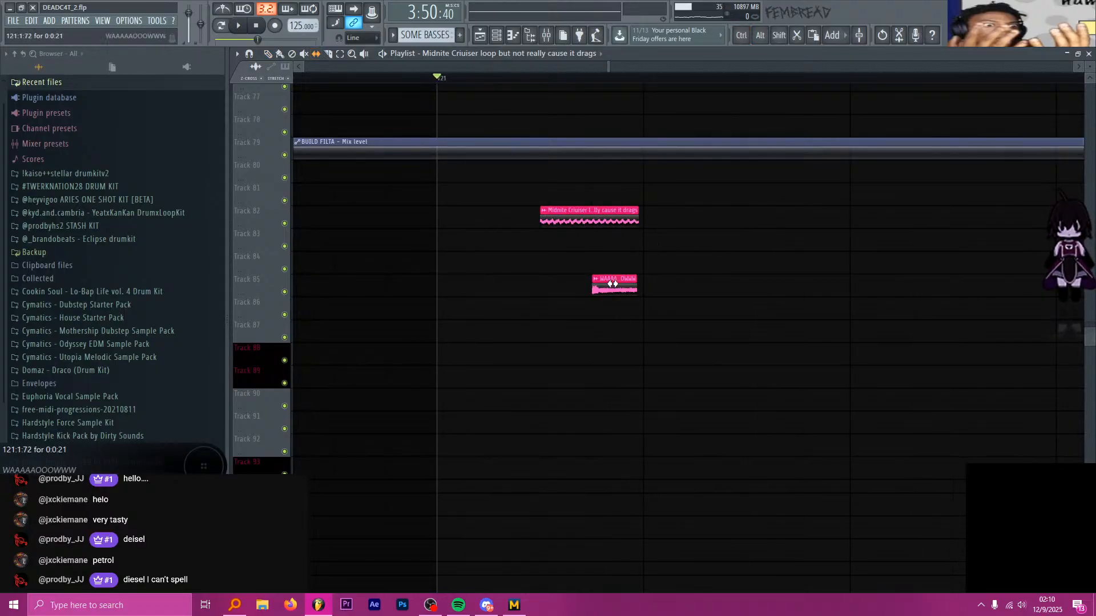
Try the WAAAAAOOOWWW clip on Track 85 at 121:2:00 and delete it from the drop
key("p")
mouse_move(610, 283)
left_mouse_down()
mouse_move(711, 283)
mouse_move(655, 283)
left_mouse_up()
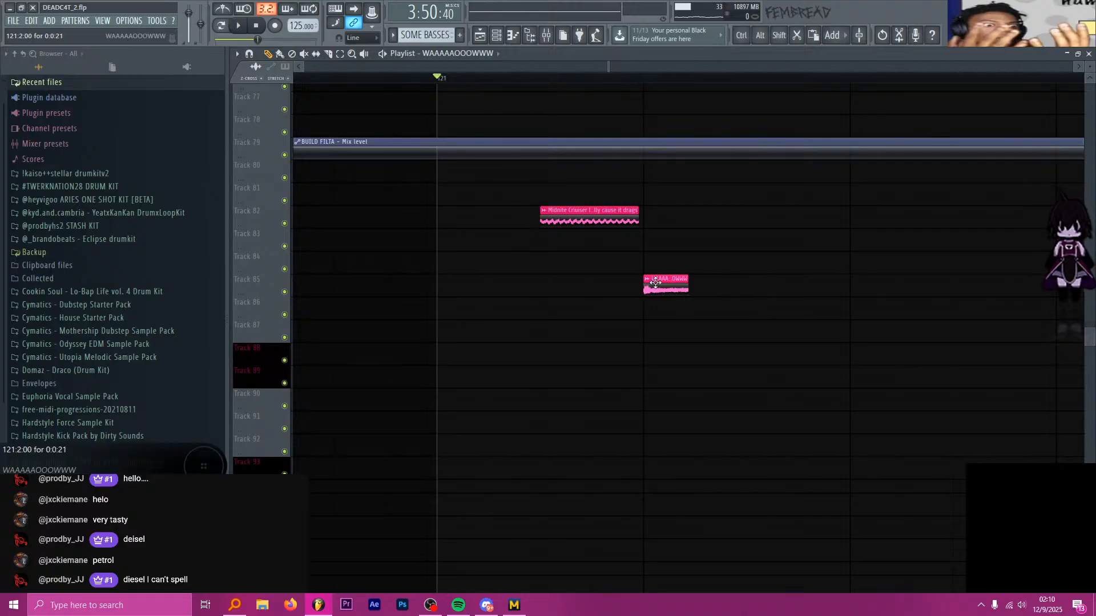
scroll(616, 292, "up", 10)
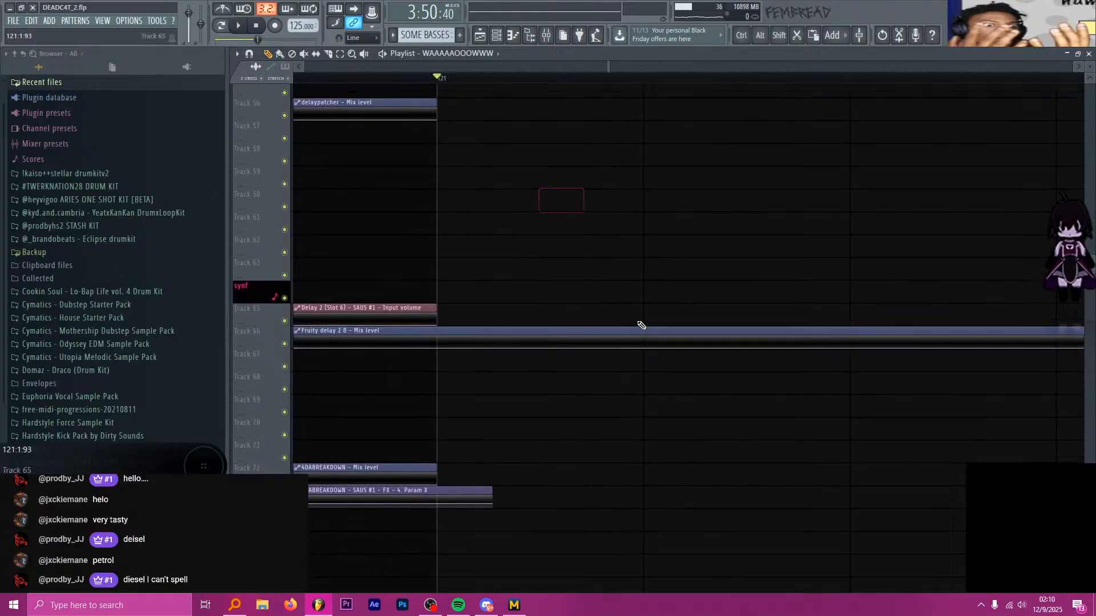
scroll(641, 325, "down", 8)
scroll(692, 343, "down", 2, "ctrl")
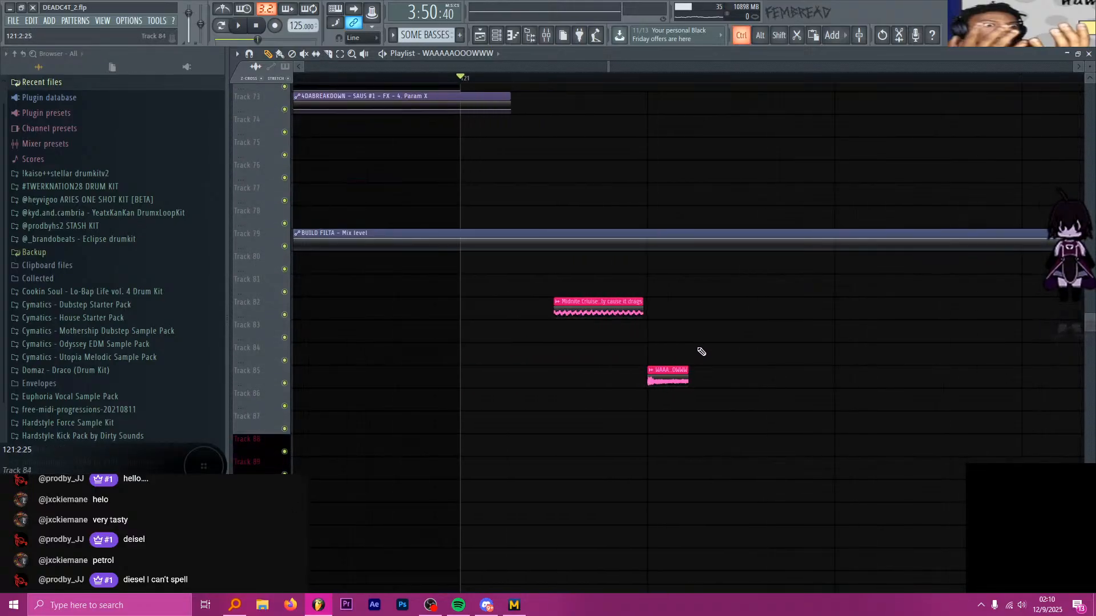
scroll(700, 350, "up", 1, "ctrl")
right_click(673, 373)
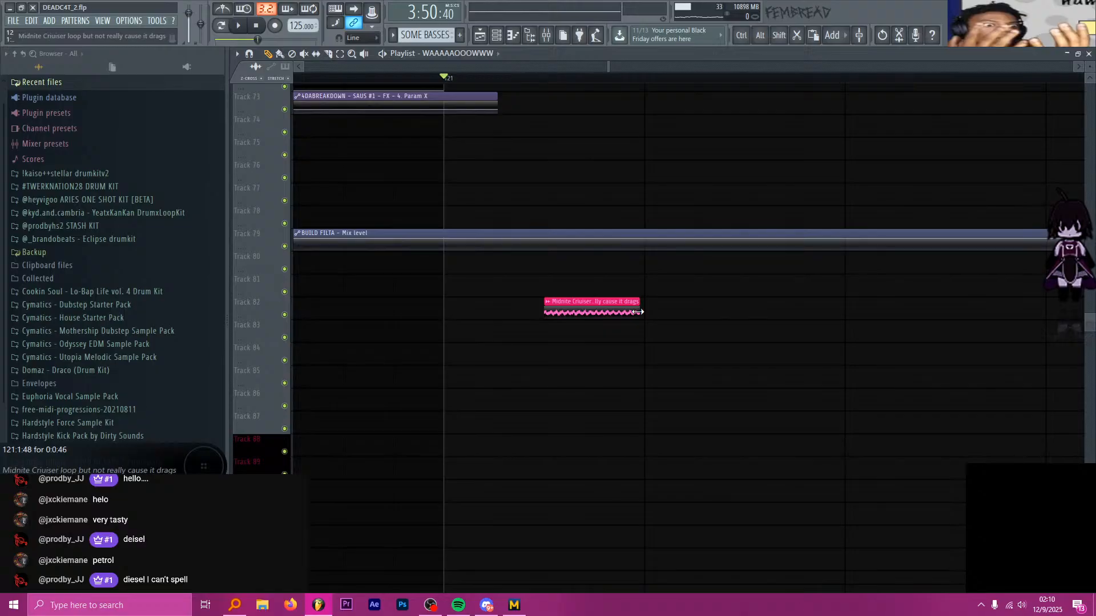
Extend the end of the Midnite Criuiser loop clip to a length of 0:0:70 without stretching its audio, and replay the drop
left_click_drag(637, 313, 699, 316)
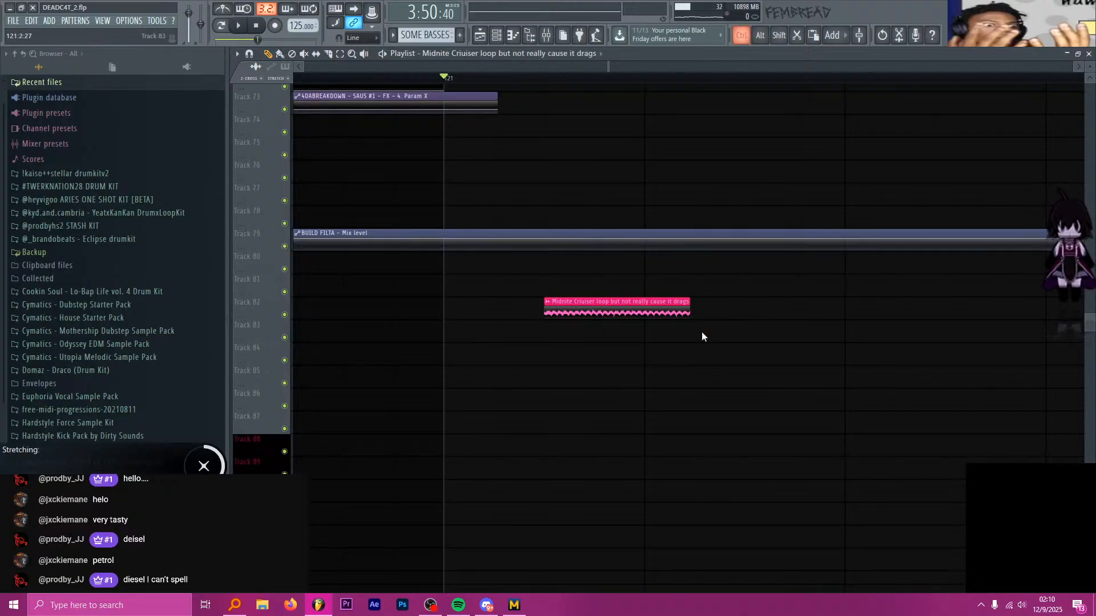
key("ctrl+z")
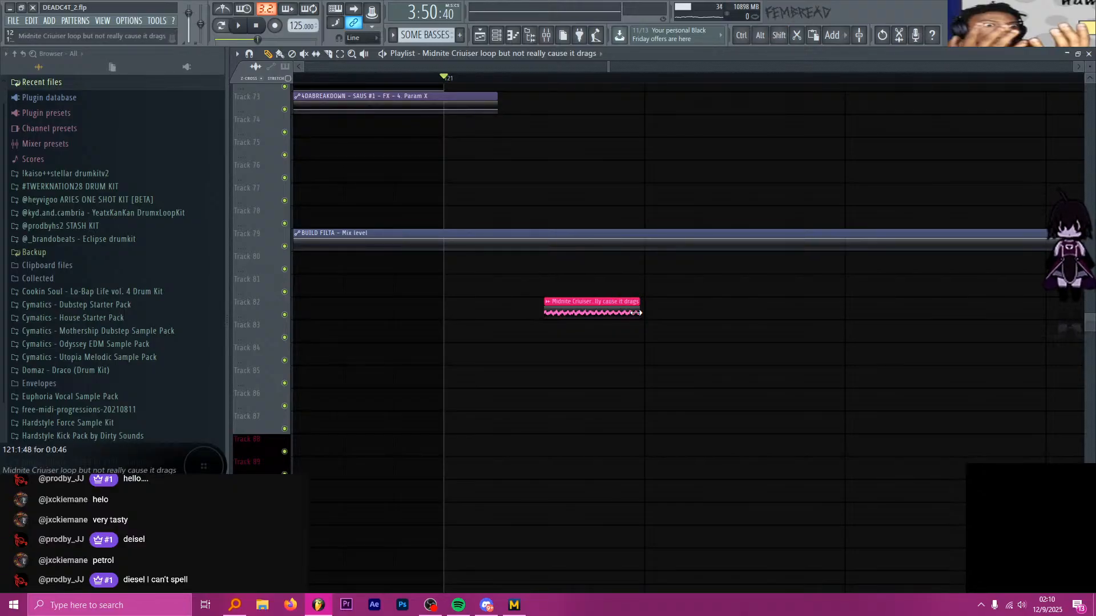
left_click_drag(639, 312, 690, 313)
key("space")
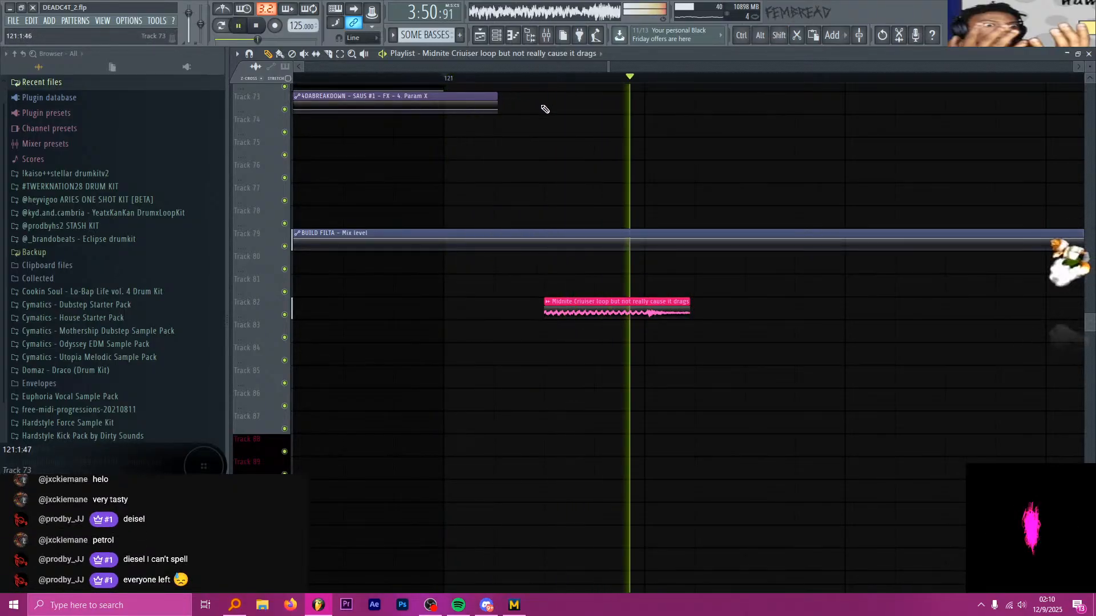
key("space")
key("alt+Tab")
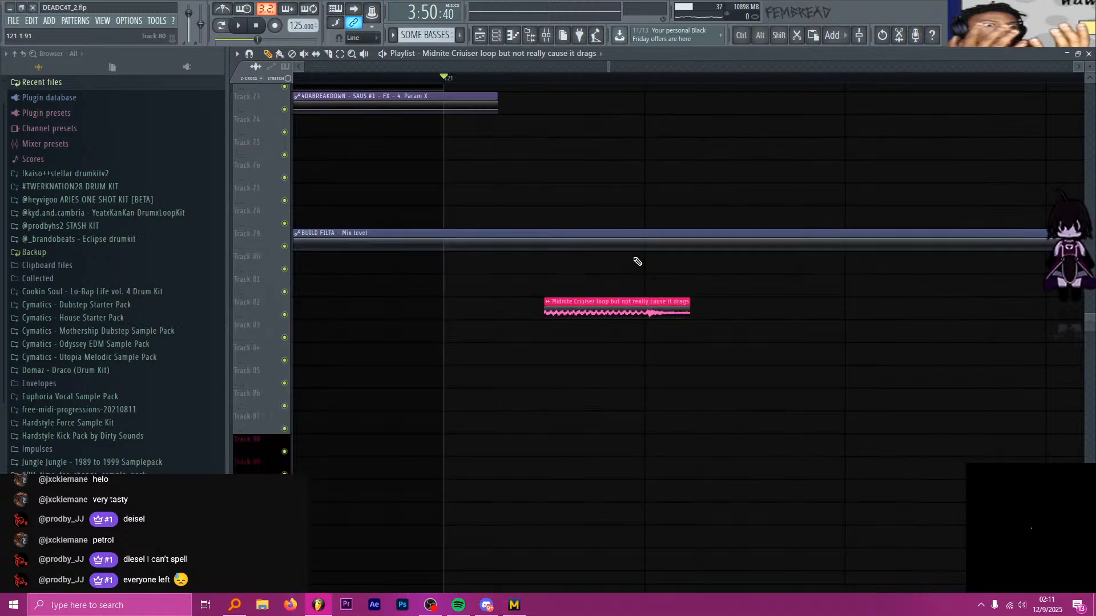
Slip the audio inside the extended Midnite Criuiser loop clip later and audition it from 121:1:48
scroll(627, 229, "up", 10)
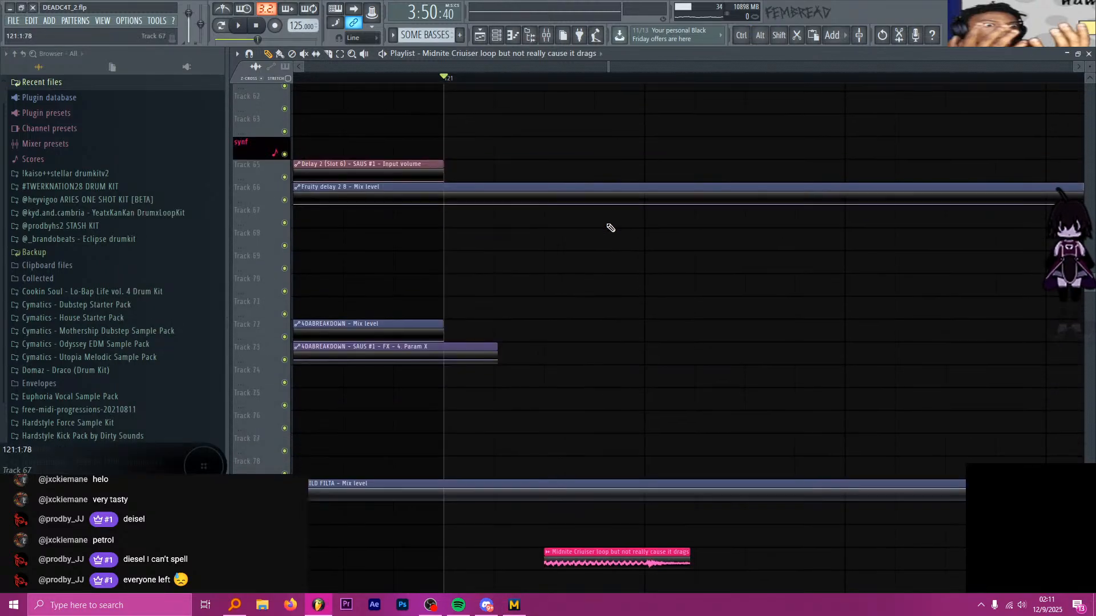
scroll(616, 242, "up", 8)
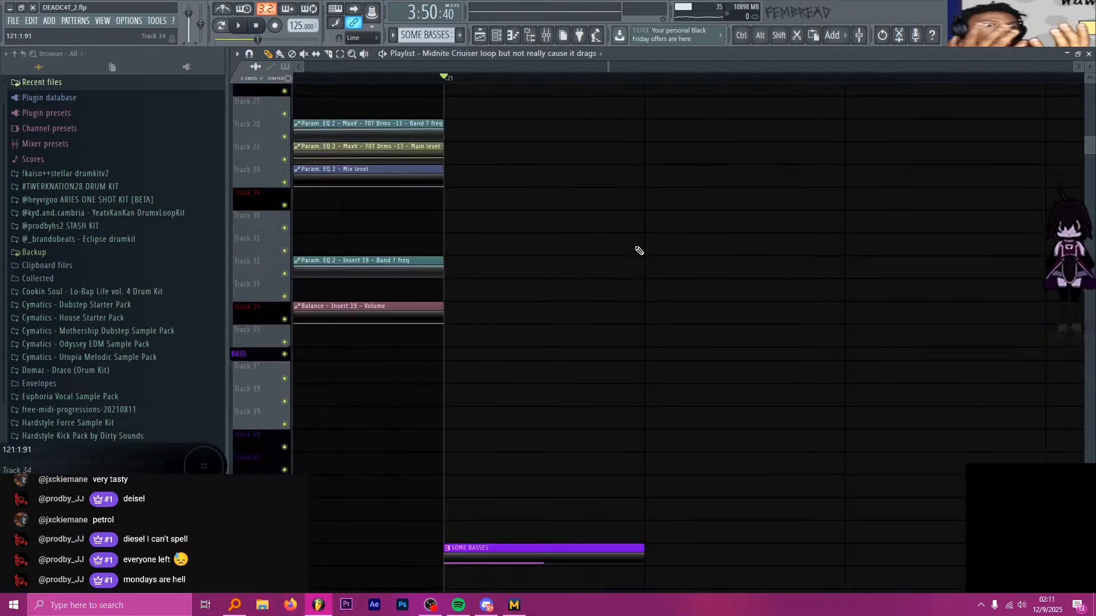
scroll(644, 240, "down", 4)
scroll(644, 241, "down", 16)
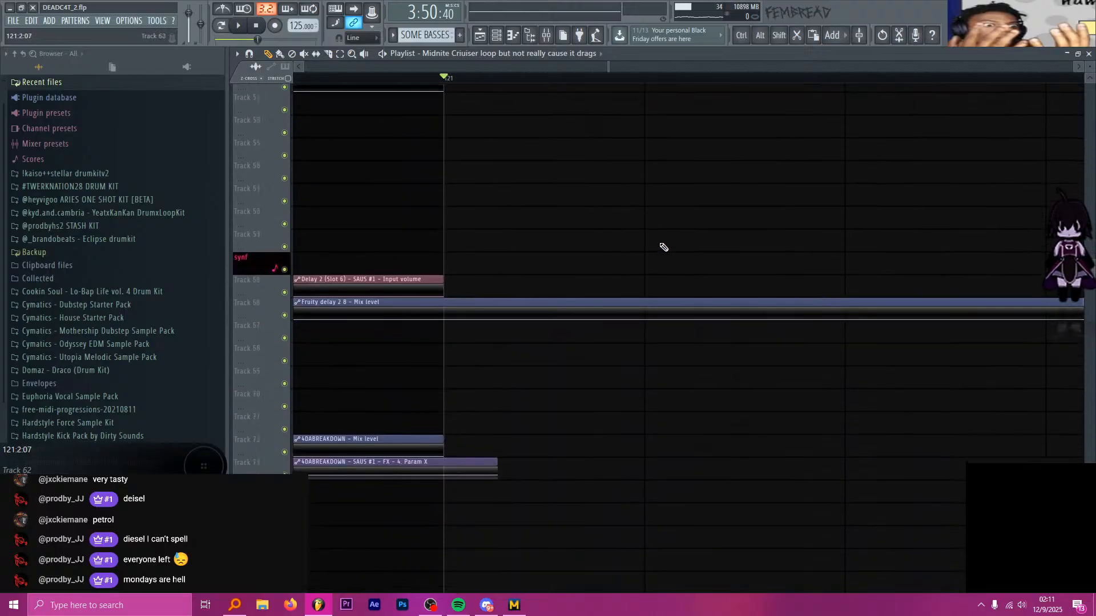
scroll(665, 243, "up", 2)
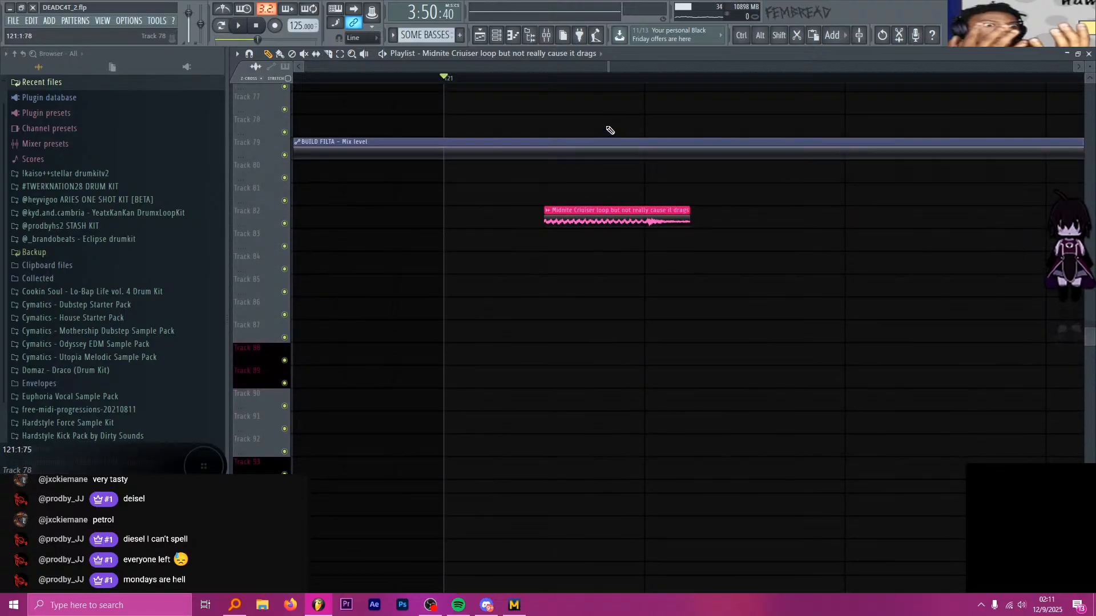
left_click(544, 78)
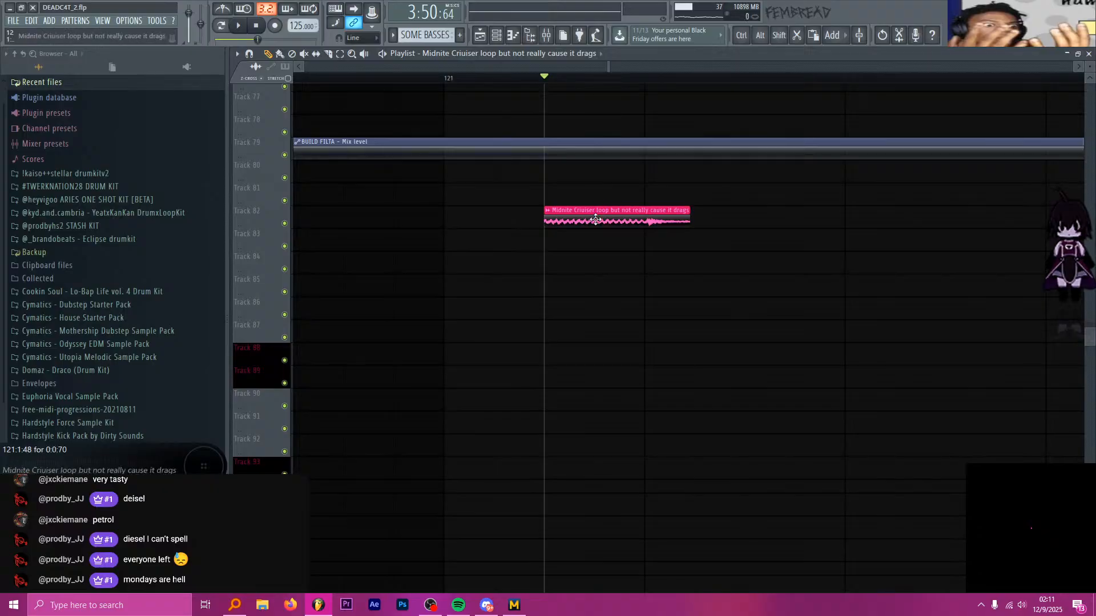
key("s")
left_click_drag(596, 220, 697, 222)
key("space")
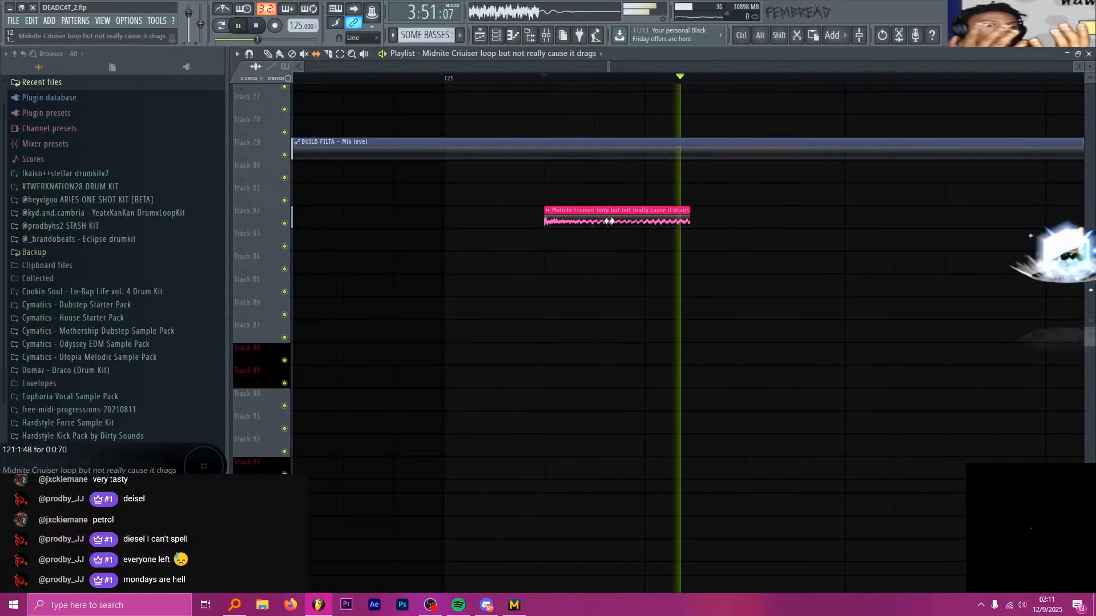
key("space")
Slip the loop clip's audio further later and partly back earlier, auditioning each offset from 121:1:48
left_click_drag(609, 221, 677, 219)
key("space")
key("space")
key("space")
left_click_drag(594, 221, 530, 219)
key("space")
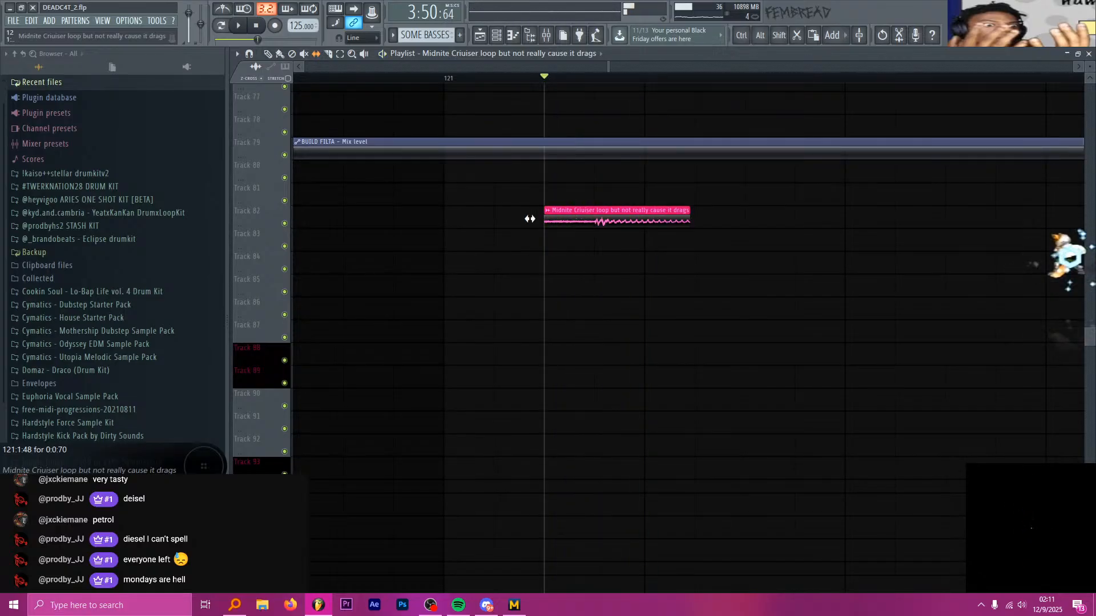
key("space")
Slip the loop clip's audio well earlier, nudge it slightly later until its steady section fills the clip, and audition the result
key("space")
left_click_drag(641, 225, 540, 221)
key("space")
key("space")
mouse_move(666, 224)
left_mouse_down()
mouse_move(602, 223)
mouse_move(683, 221)
left_mouse_up()
key("space")
key("space")
key("space")
key("space")
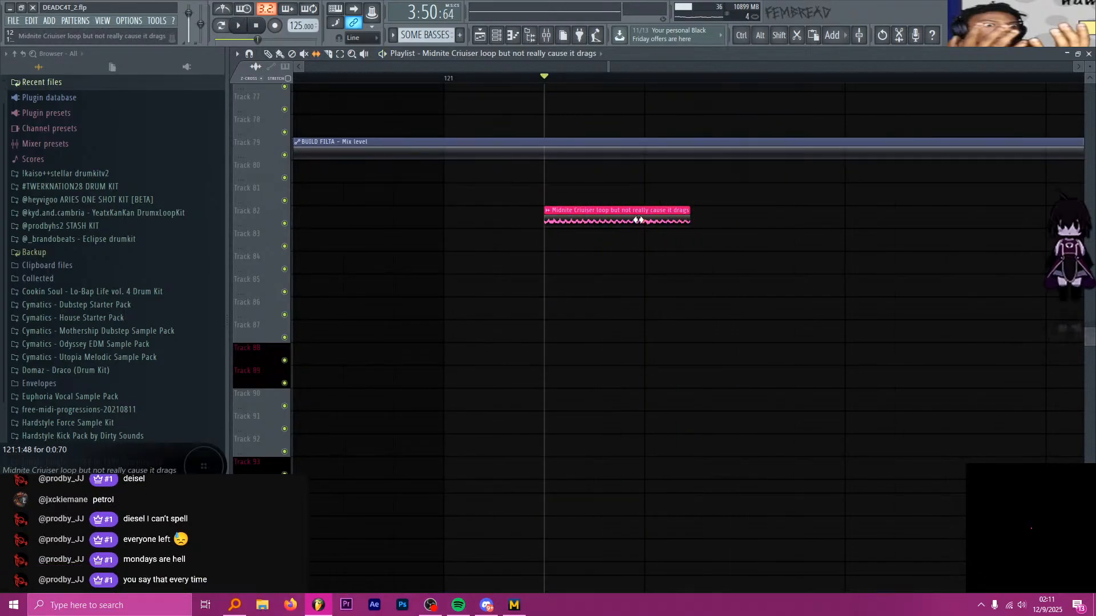
key("space")
key("space")
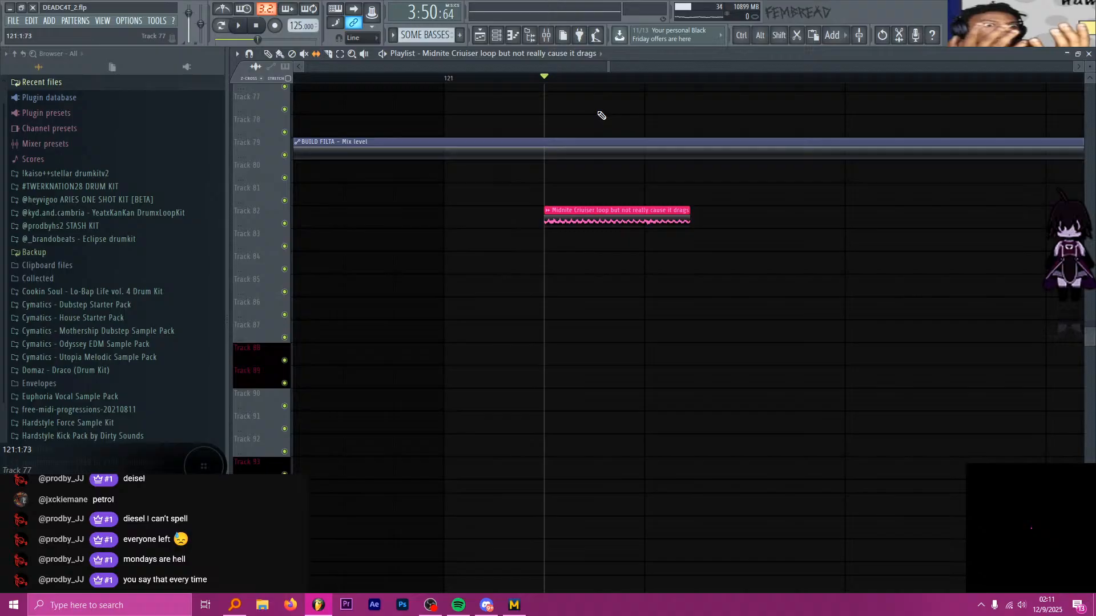
Return the playhead to bar 121 and examine the drop's kick, crash and bass clips across the tracks
left_click(446, 77)
scroll(585, 123, "up", 2)
scroll(586, 123, "up", 12)
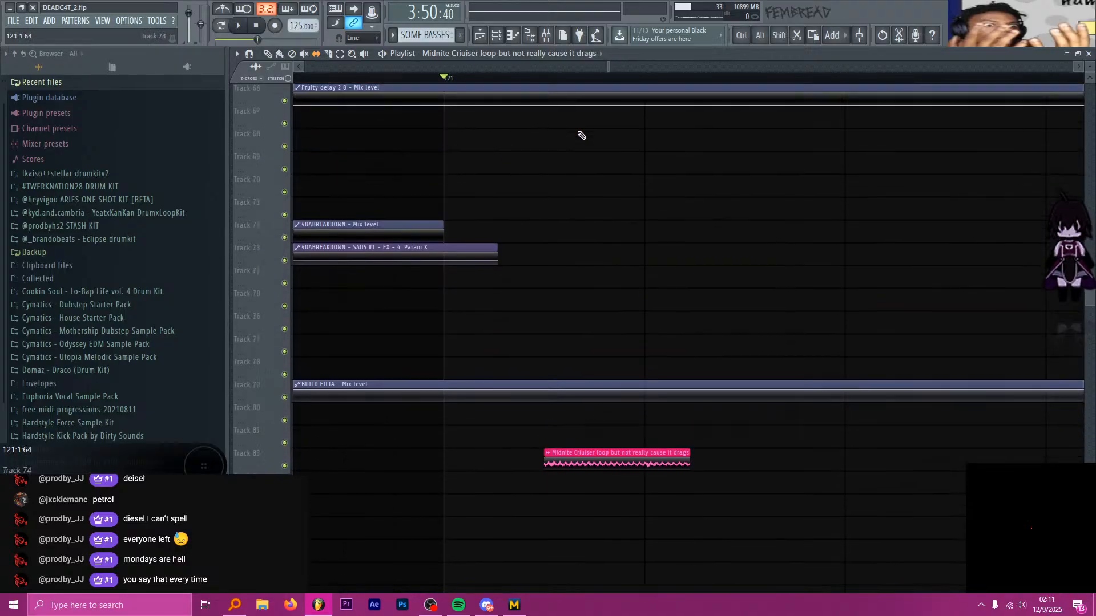
scroll(583, 136, "up", 11)
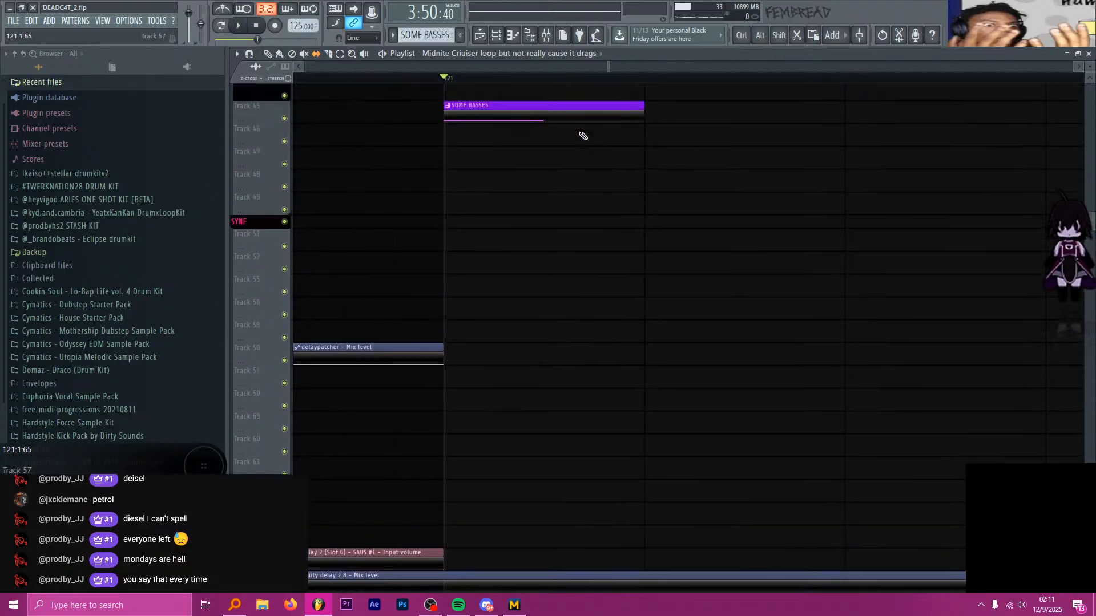
scroll(567, 141, "up", 9)
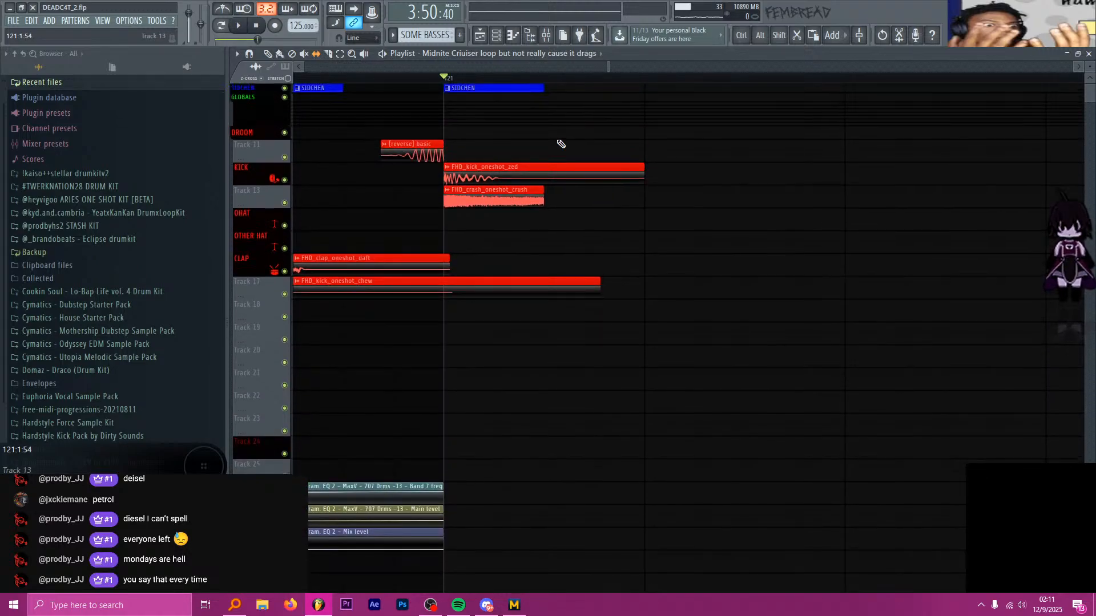
scroll(568, 147, "down", 2)
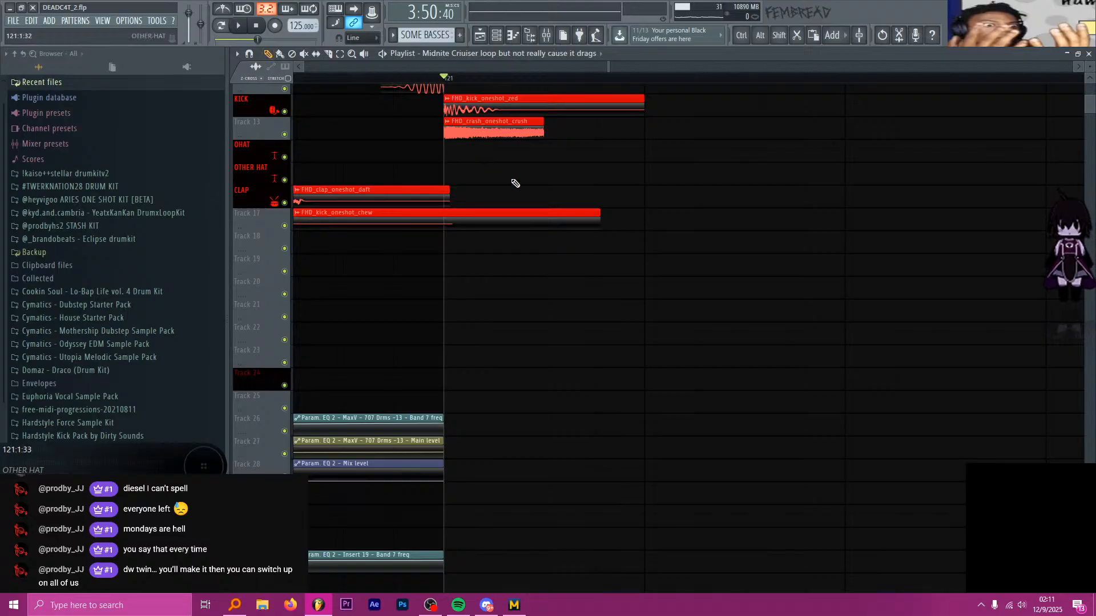
scroll(543, 194, "up", 3)
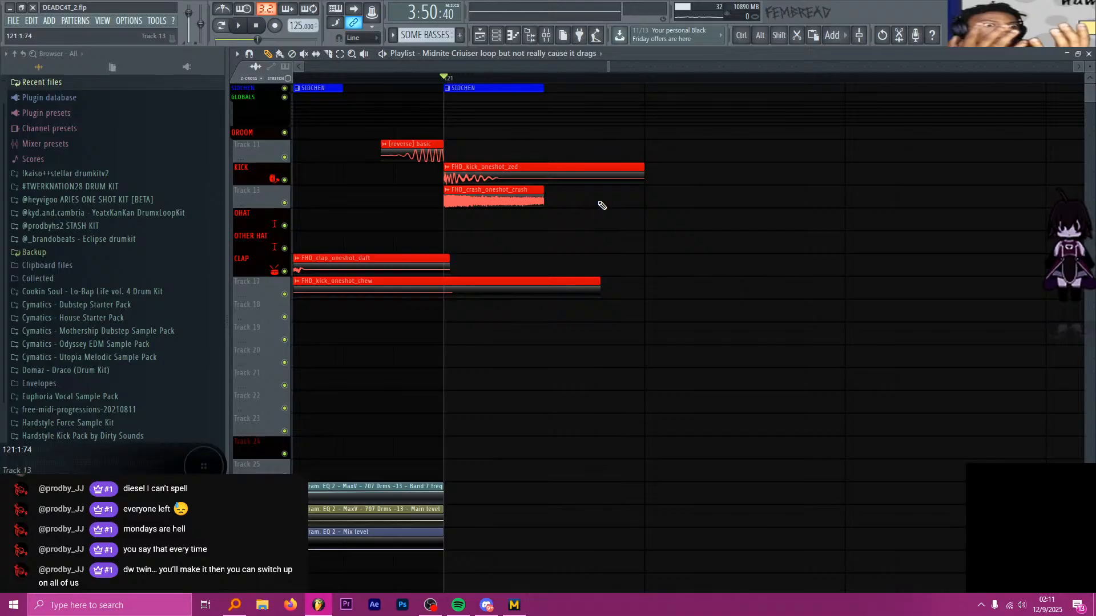
scroll(610, 207, "down", 10)
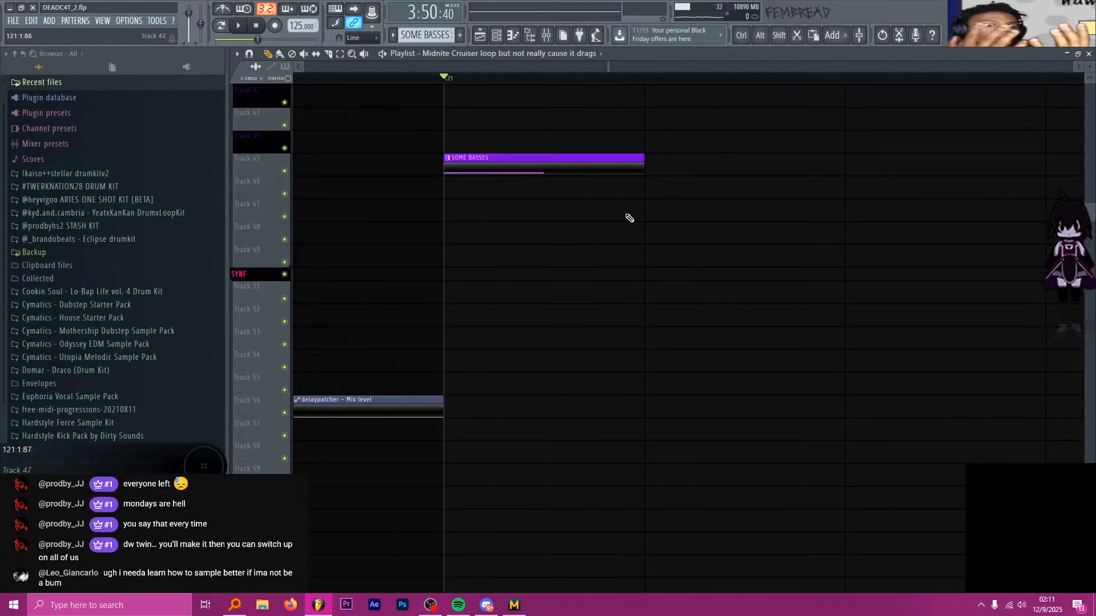
scroll(668, 128, "up", 6)
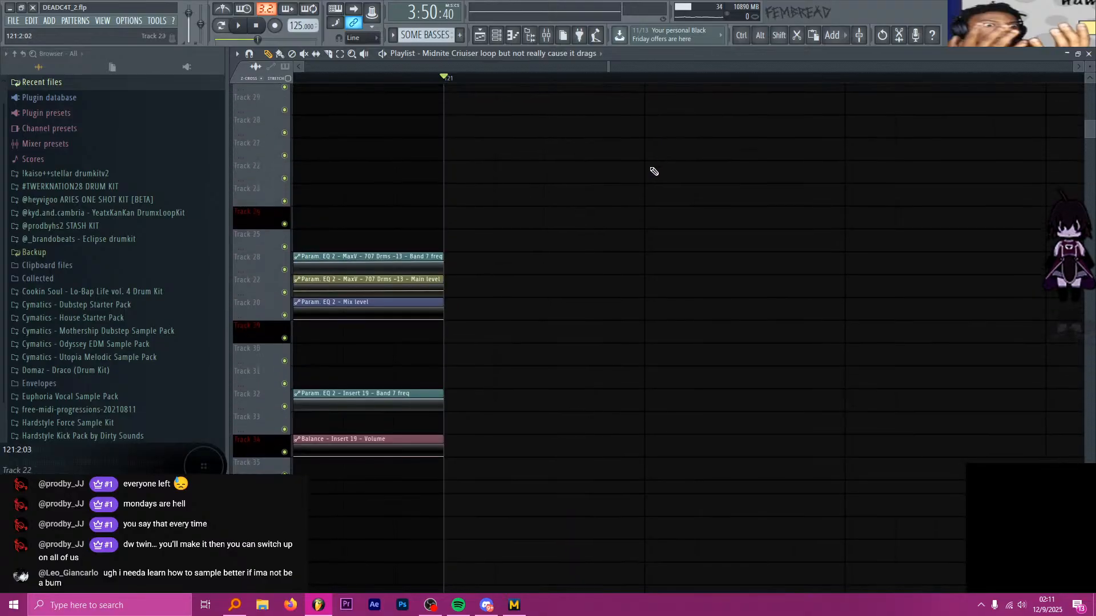
scroll(650, 163, "up", 5)
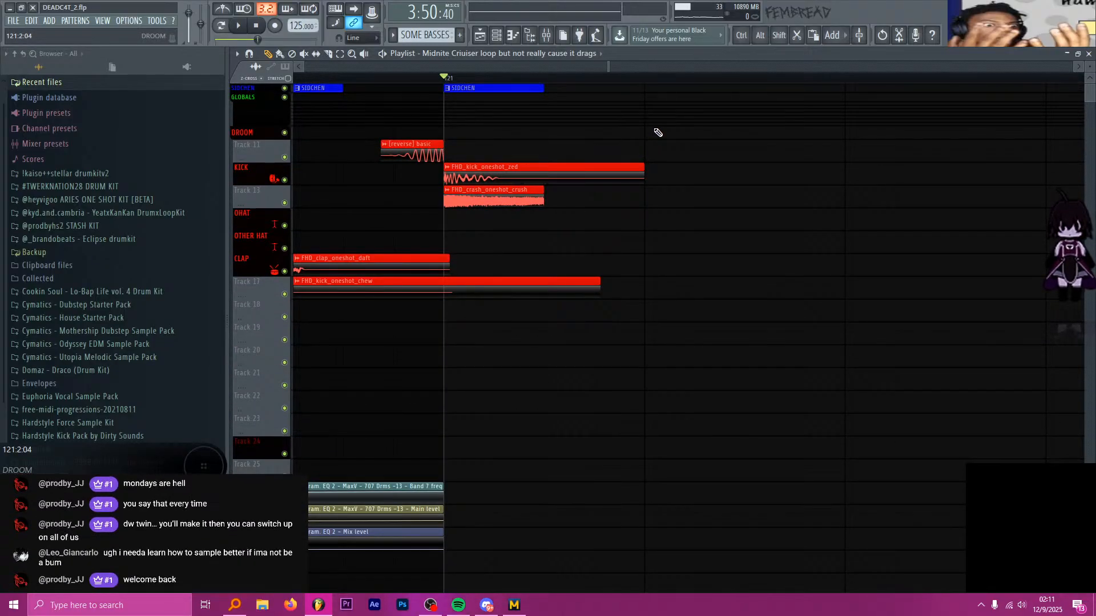
scroll(651, 134, "down", 10)
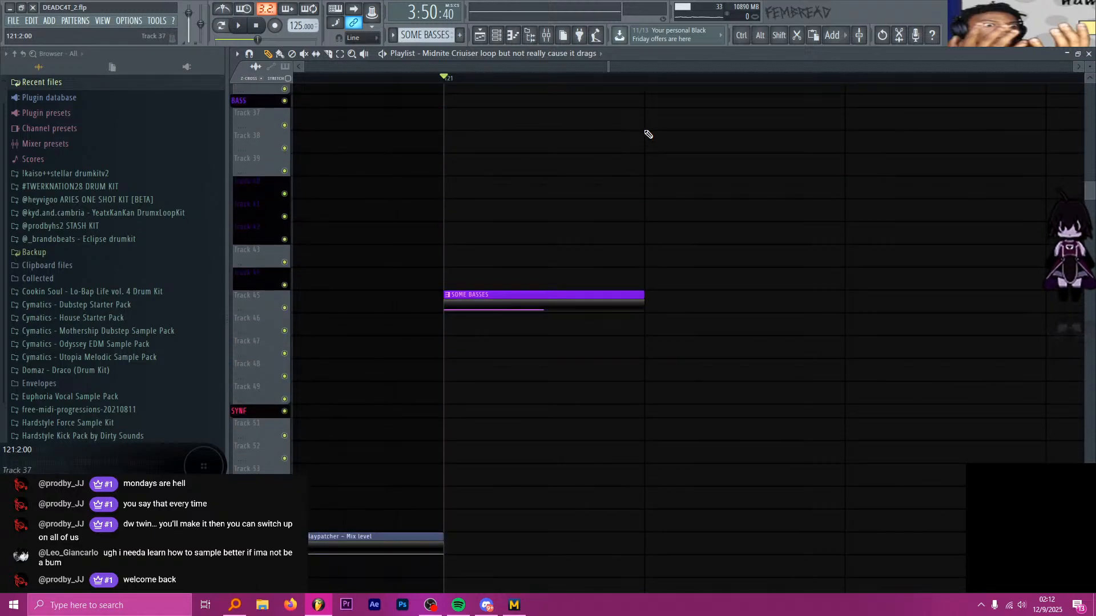
scroll(648, 134, "down", 8)
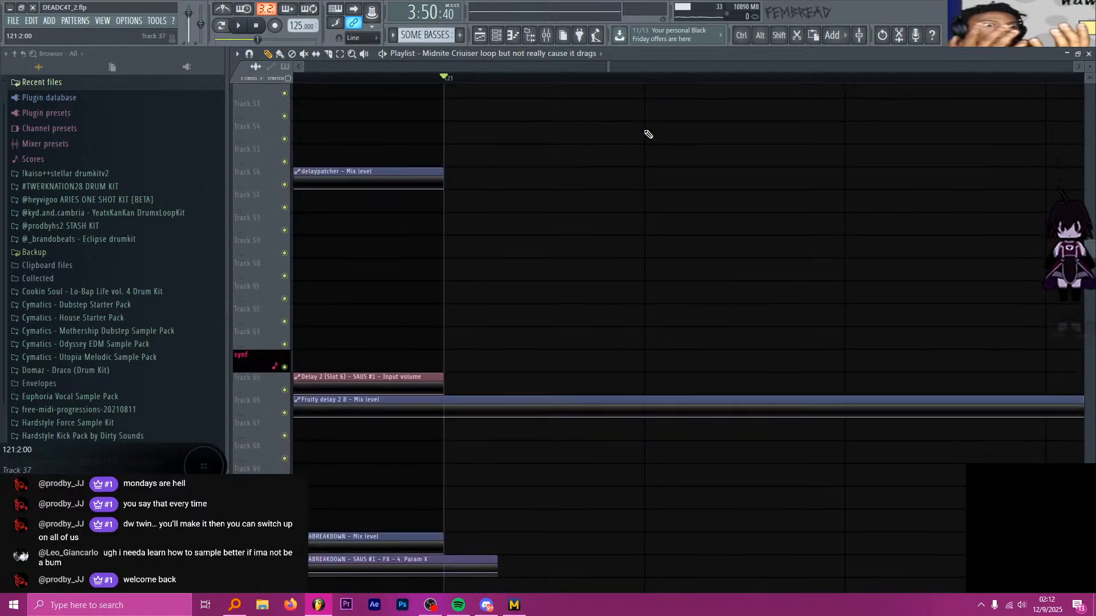
Audition the earlier drop's SOME BASSES and bass hit clips from the start of bar 73
scroll(648, 134, "down", 10)
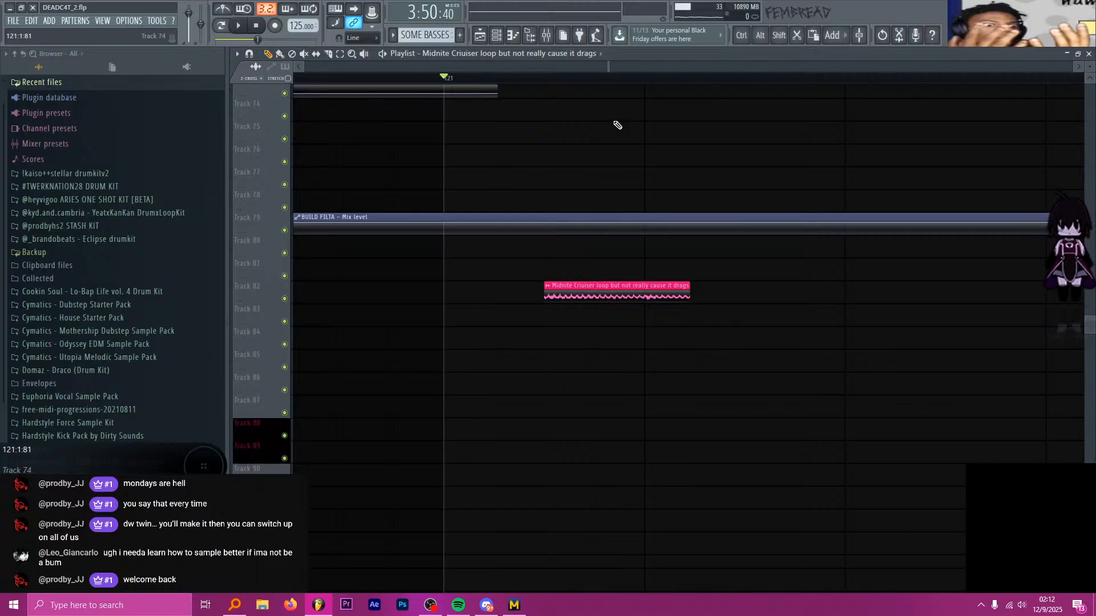
scroll(624, 181, "up", 3)
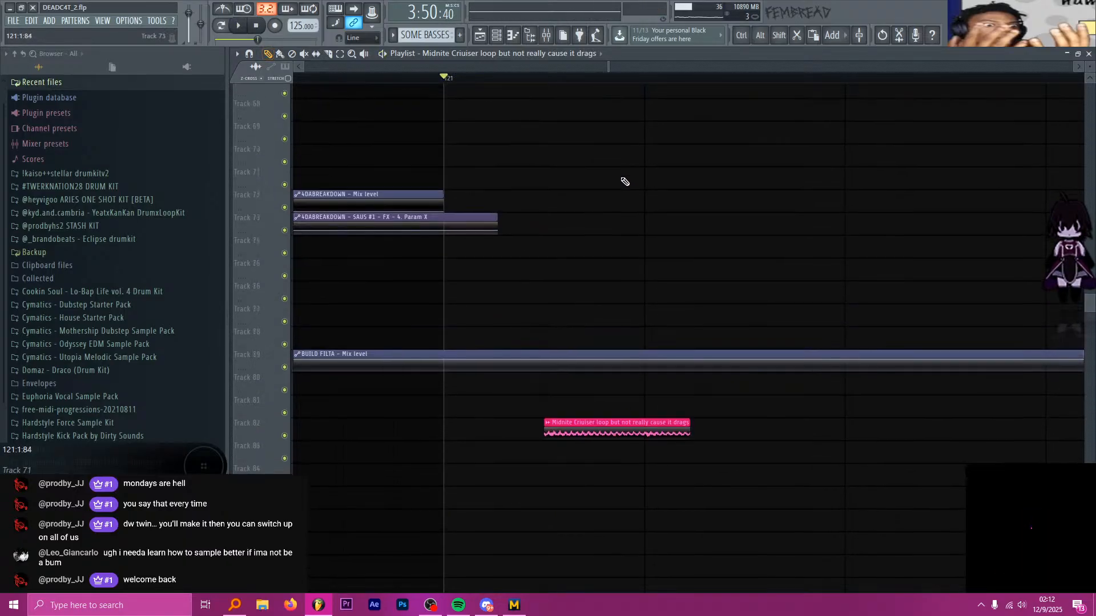
scroll(551, 237, "up", 15)
scroll(567, 247, "down", 2)
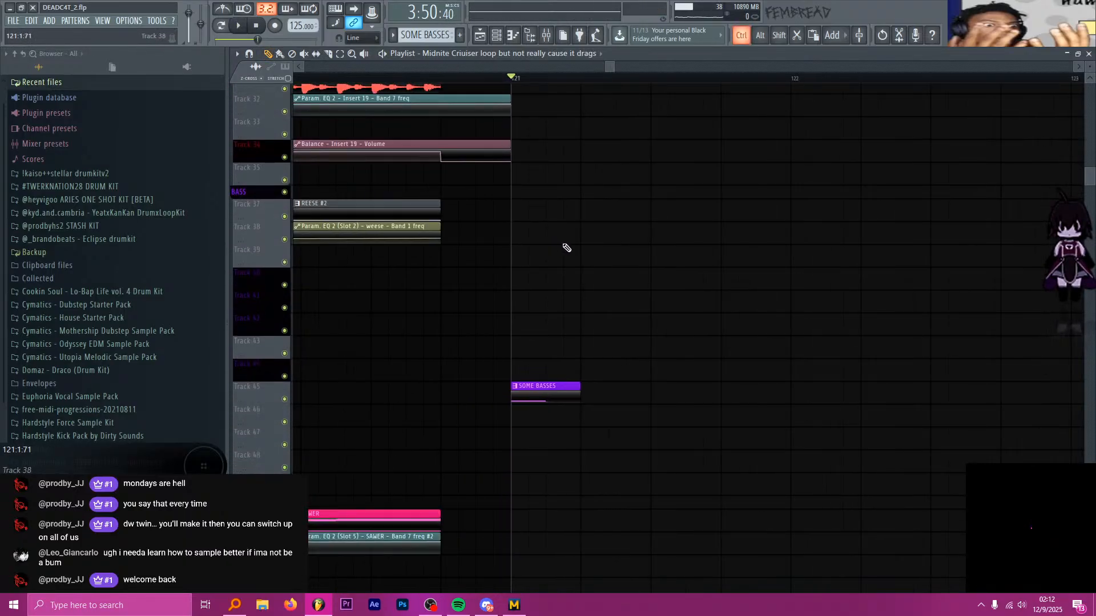
scroll(567, 248, "down", 10)
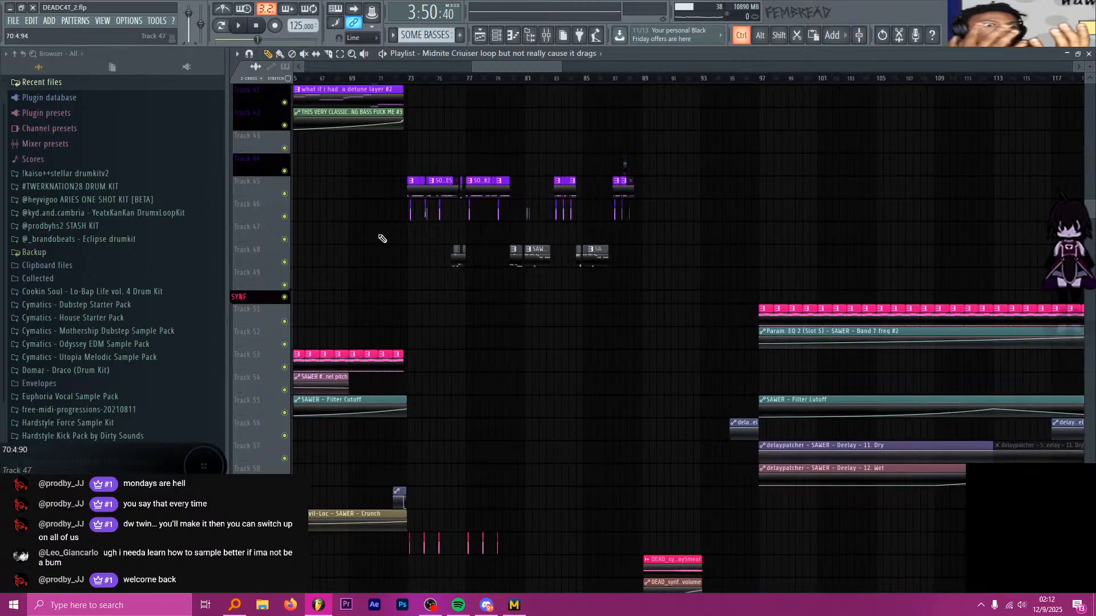
scroll(472, 255, "up", 10)
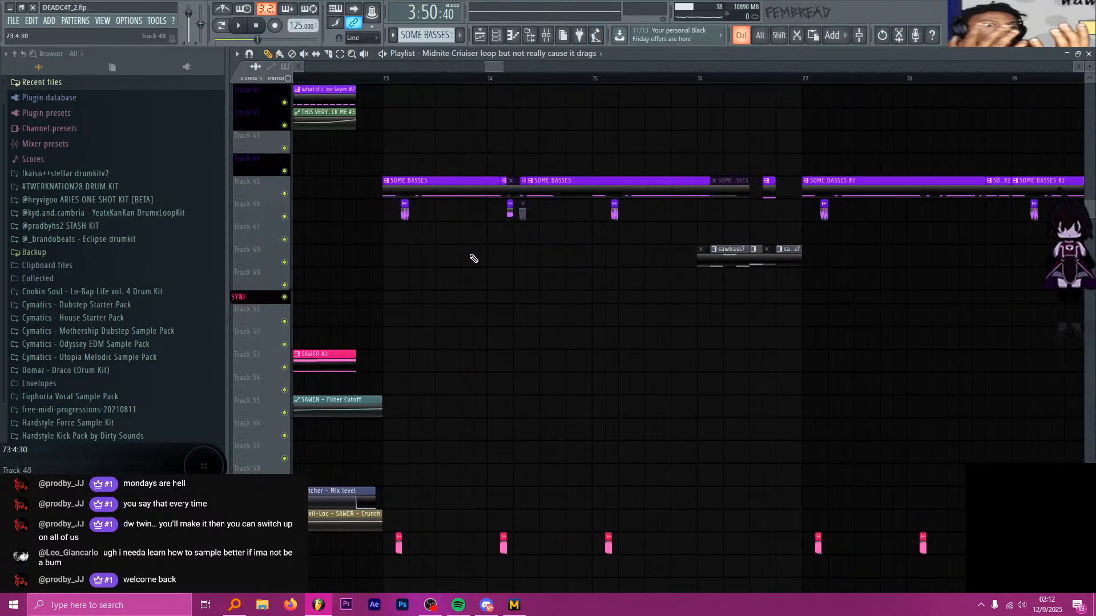
left_click(531, 78)
scroll(556, 142, "down", 2)
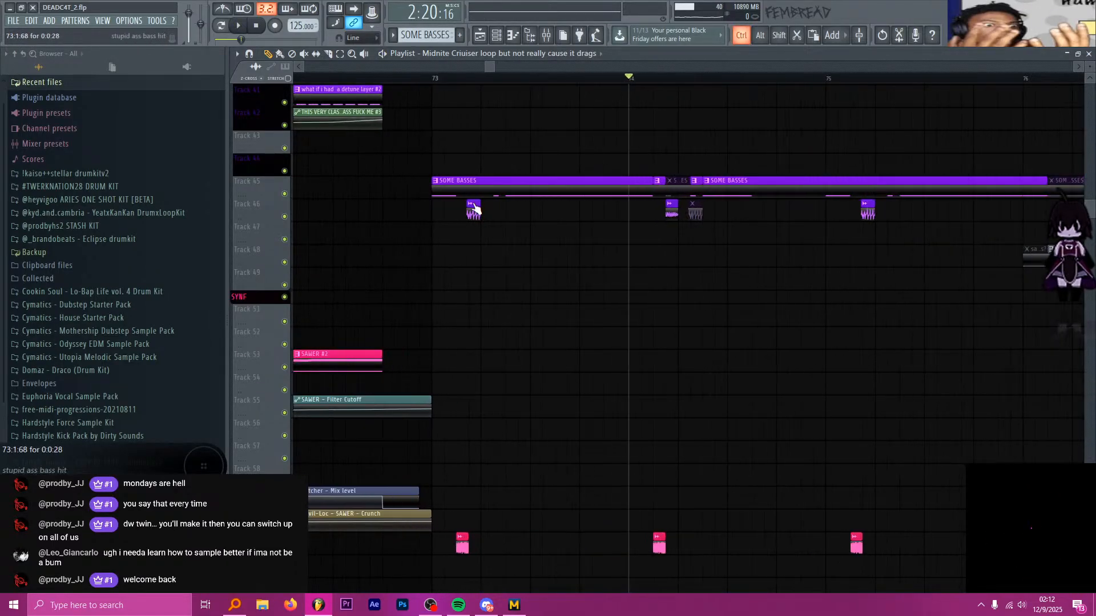
scroll(473, 209, "up", 2)
left_click(414, 79)
key("space")
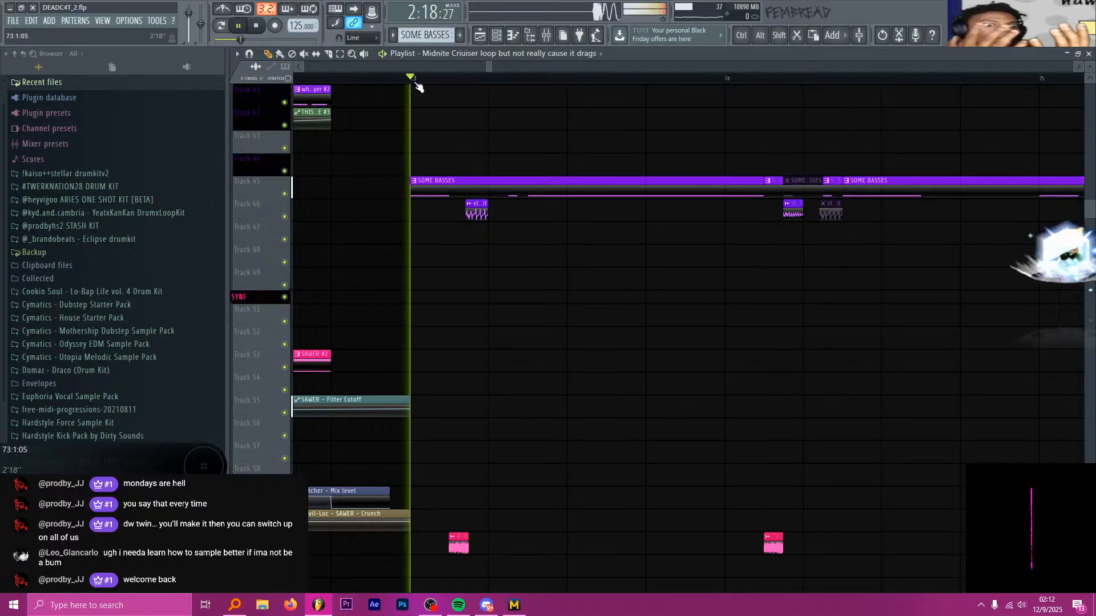
key("space")
Copy the "stupid ass bass hit" clip from bar 73 along Track 46 to just after the SOME BASSES clip at bar 121
scroll(492, 221, "down", 3)
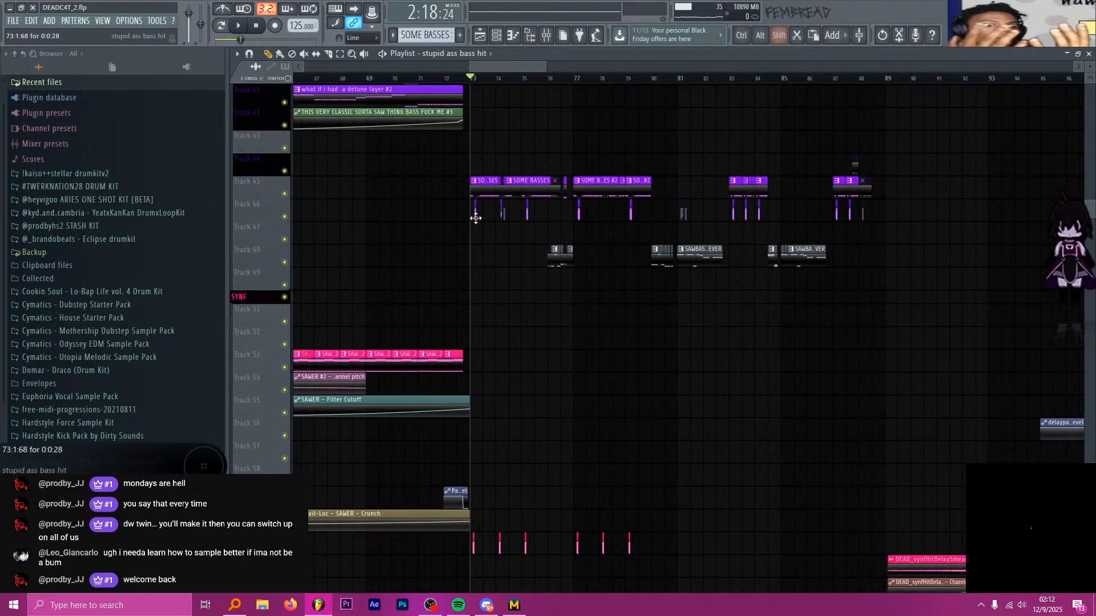
left_click_drag(476, 215, 983, 226)
scroll(618, 187, "down", 3)
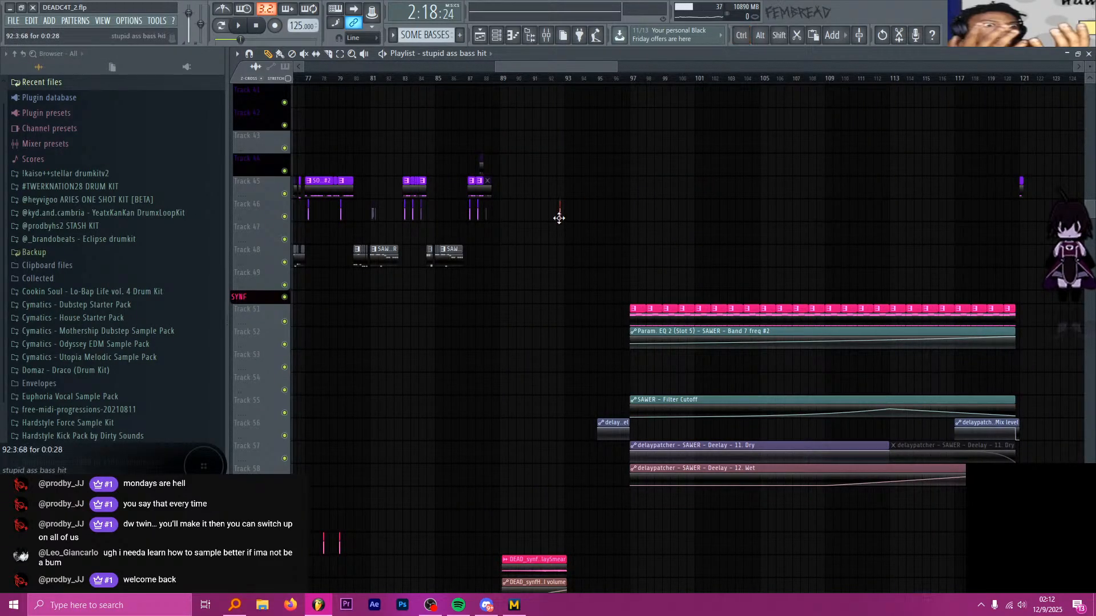
left_click_drag(557, 216, 1032, 221)
scroll(777, 194, "down", 4)
scroll(856, 185, "up", 7)
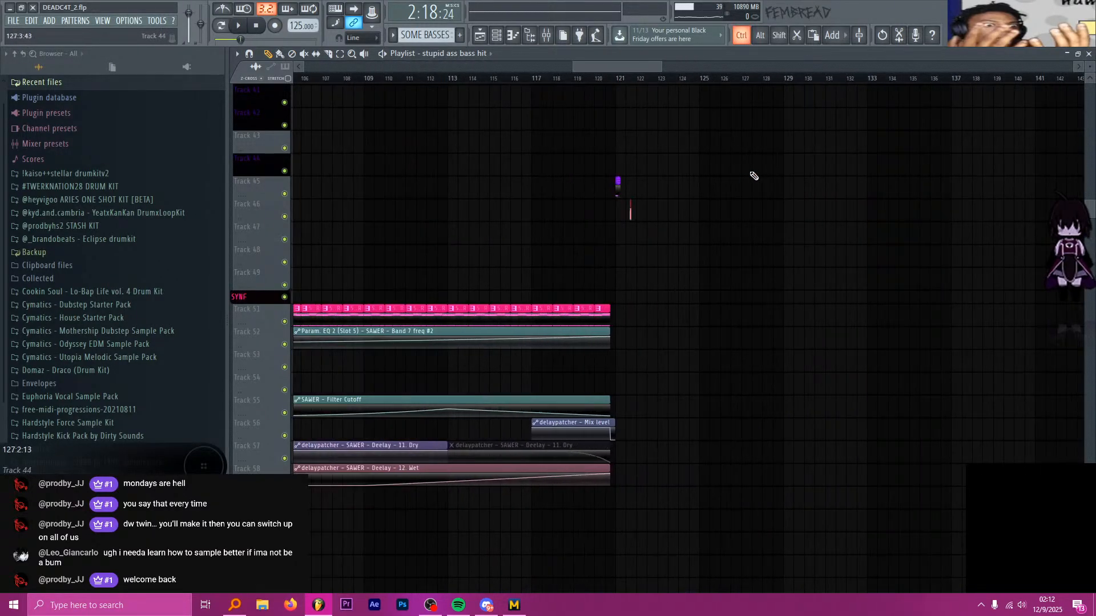
Play from bar 121 and move the "stupid ass bass hit" clip on Track 46 back to the middle of that bar's second beat
left_click(510, 80)
scroll(543, 144, "up", 4)
key("space")
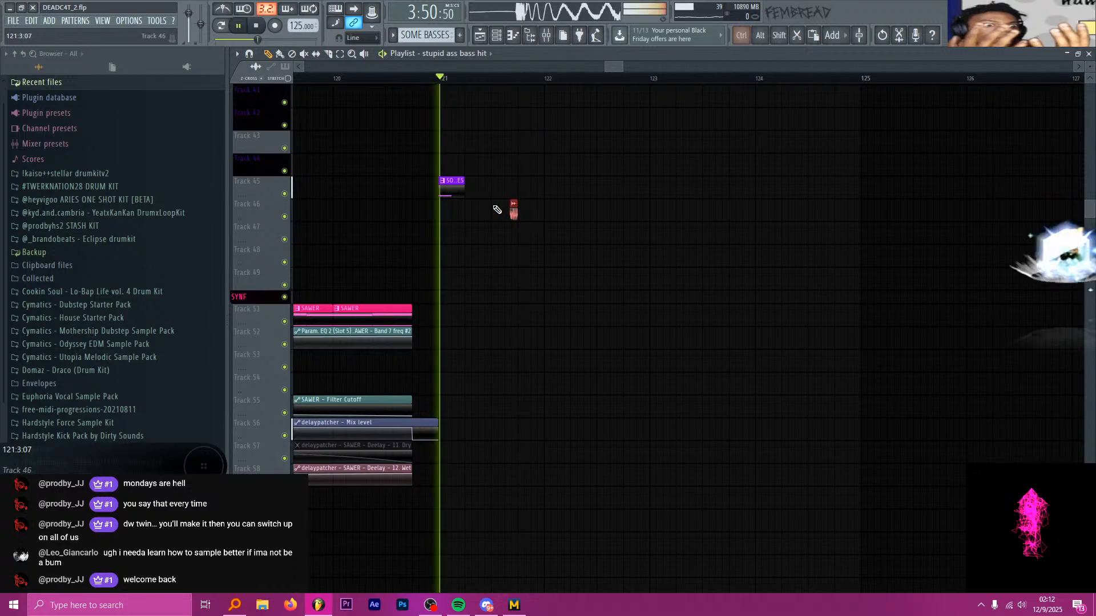
scroll(486, 215, "up", 3)
scroll(486, 216, "up", 3)
left_click_drag(660, 210, 523, 207)
scroll(527, 173, "up", 4)
key("space")
scroll(542, 160, "down", 7)
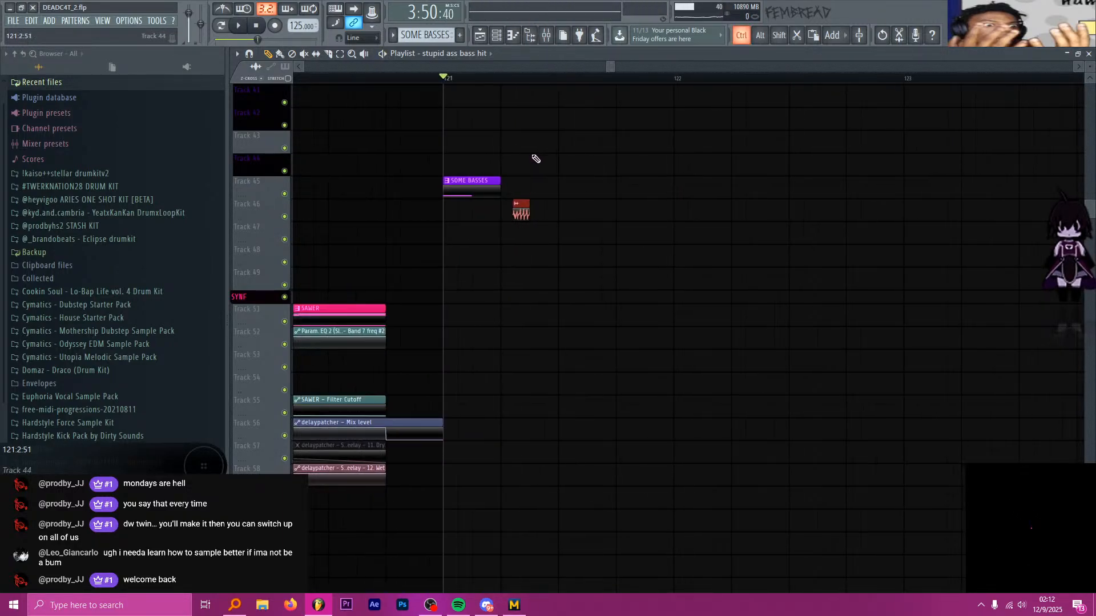
Move the bass hit clip on Track 46 so it ends exactly at the end of bar 121's second beat
scroll(506, 166, "up", 4)
scroll(506, 166, "up", 3)
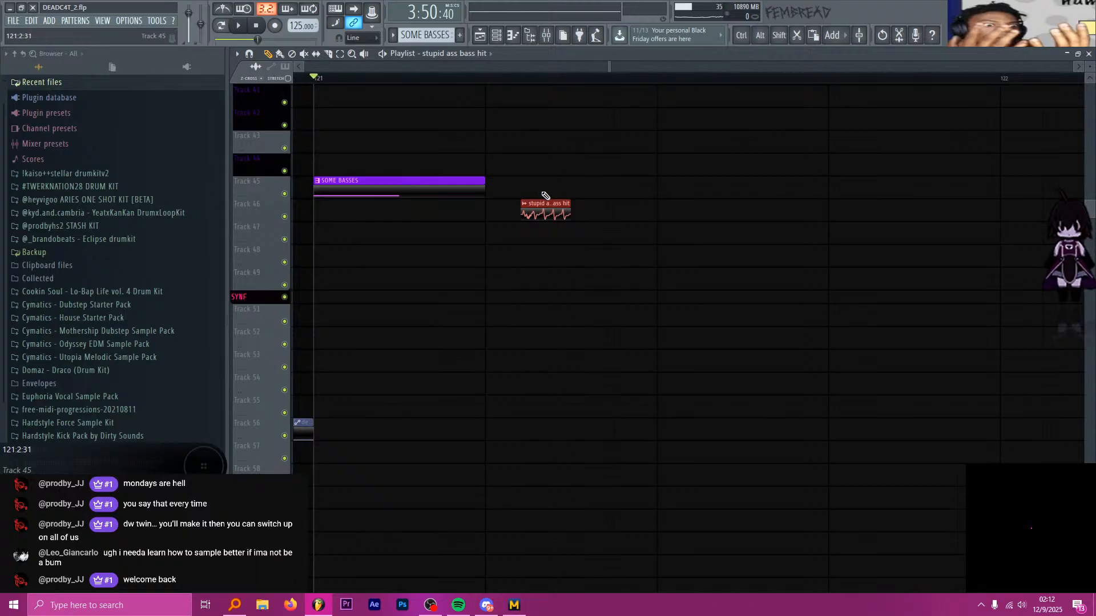
left_click_drag(547, 211, 635, 212)
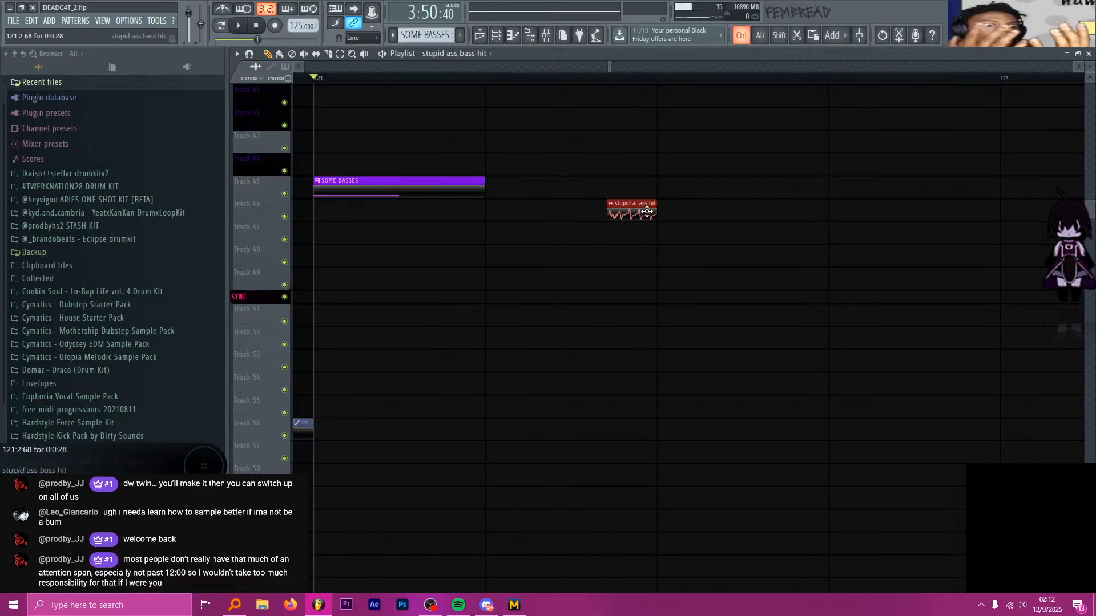
scroll(646, 211, "down", 4)
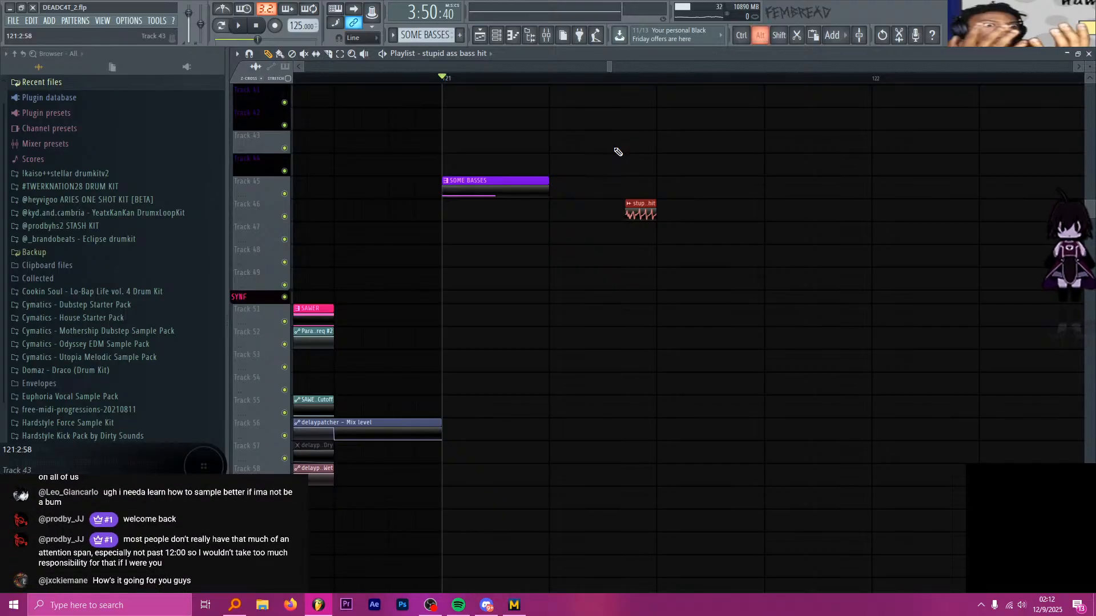
key("alt+Tab")
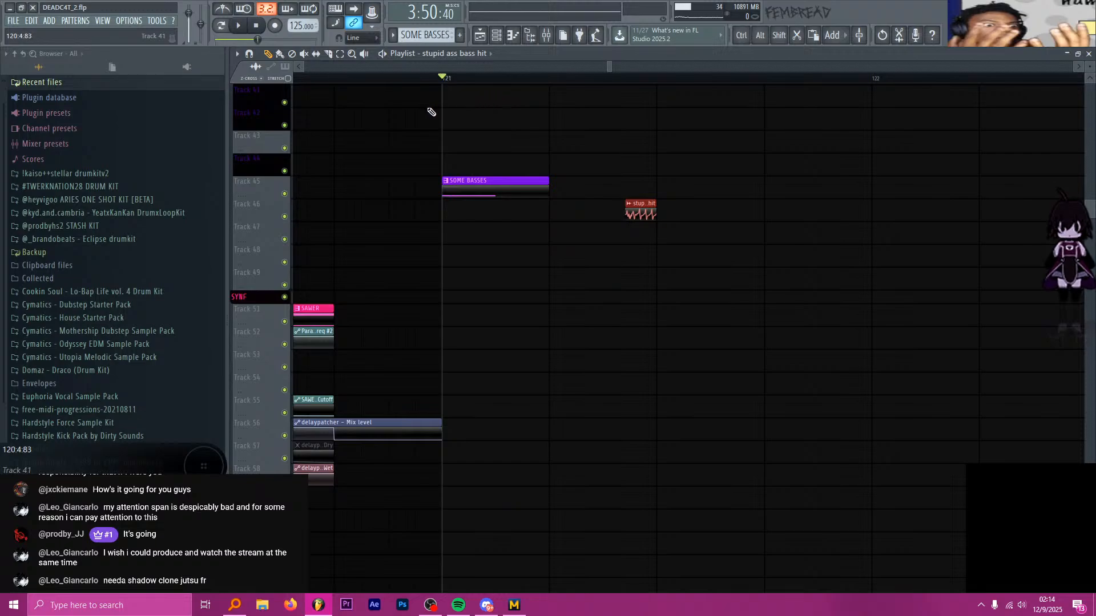
Play bar 121 and shift the bass hit clip one beat earlier, aligning its end with the SOME BASSES clip
key("space")
key("space")
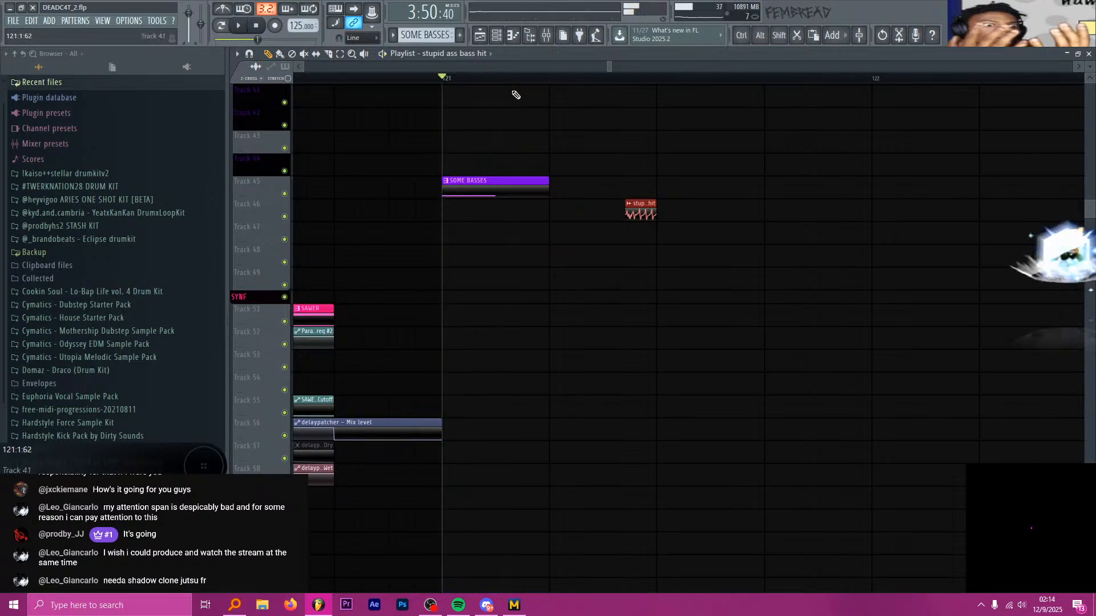
scroll(420, 195, "up", 2)
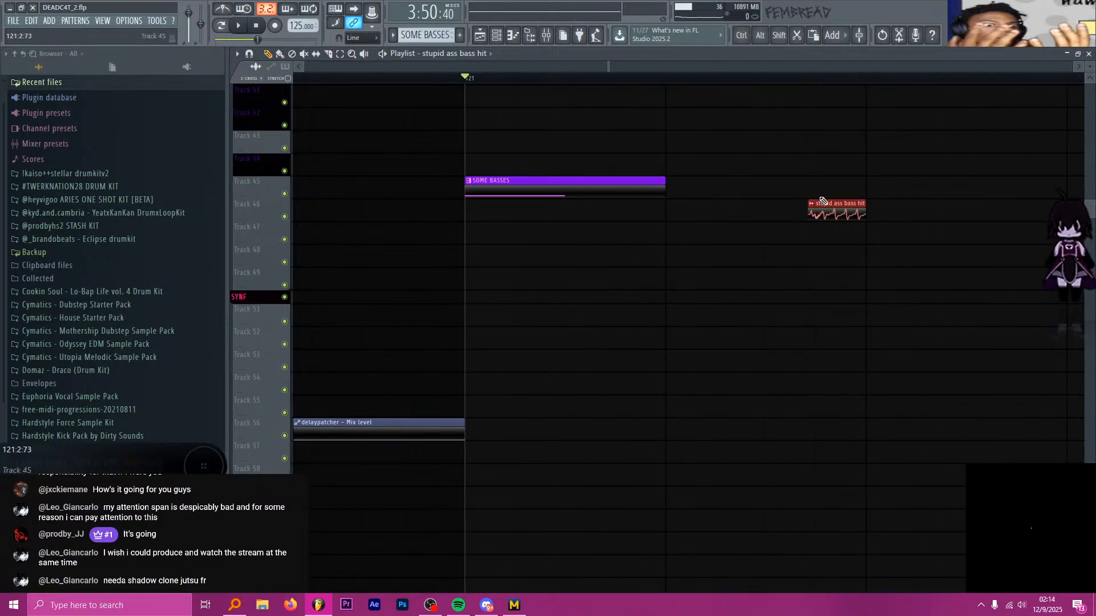
left_click_drag(844, 212, 642, 214)
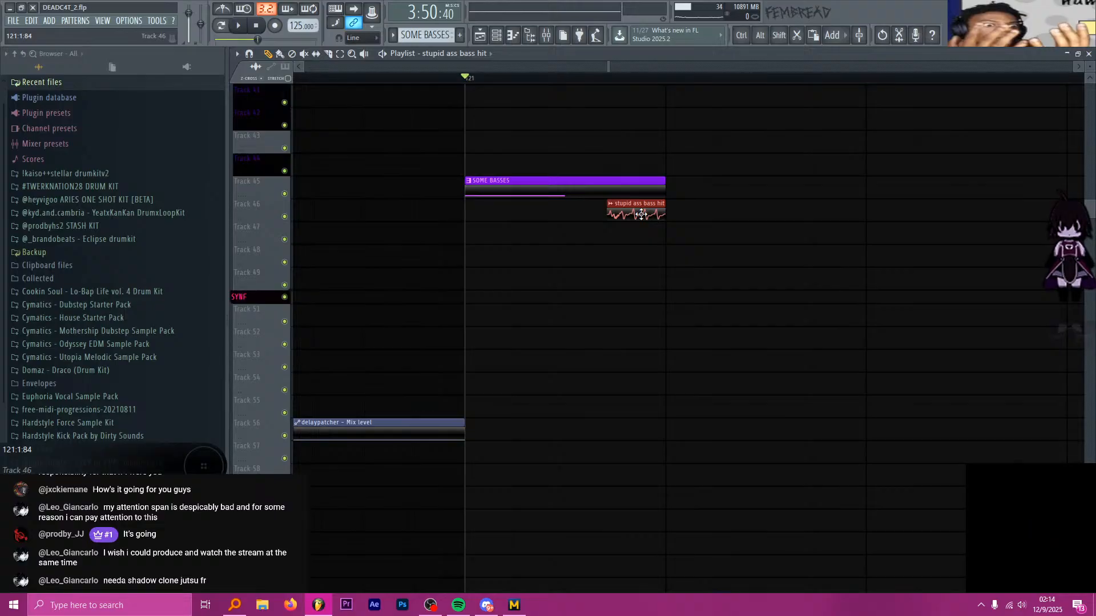
Delete the Midnite Cruiser loop clip on Track 82 after bar 121
scroll(675, 240, "down", 9)
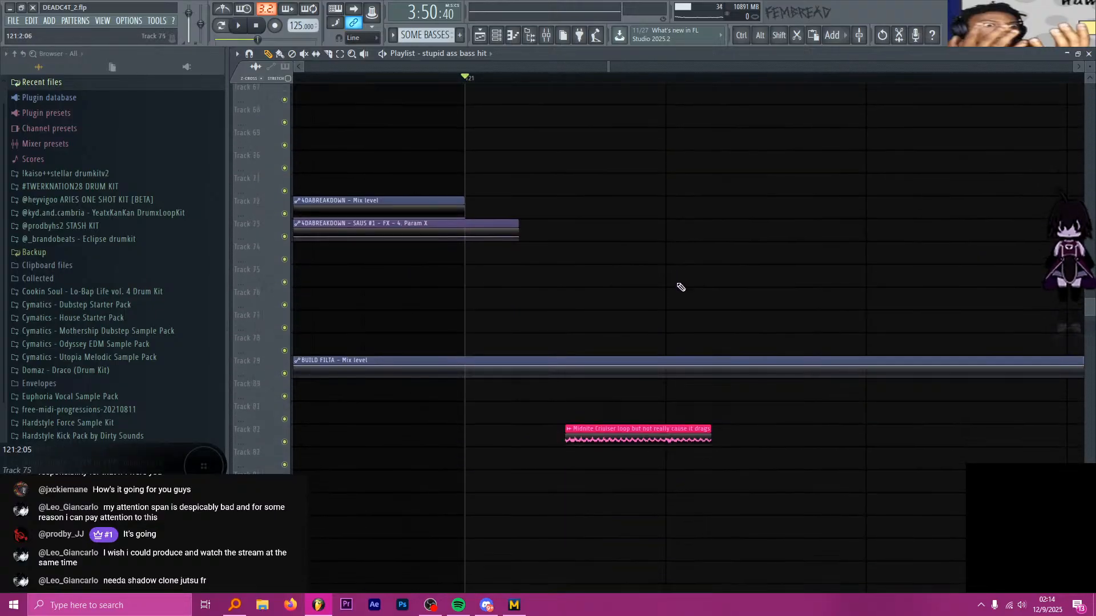
scroll(679, 288, "down", 3)
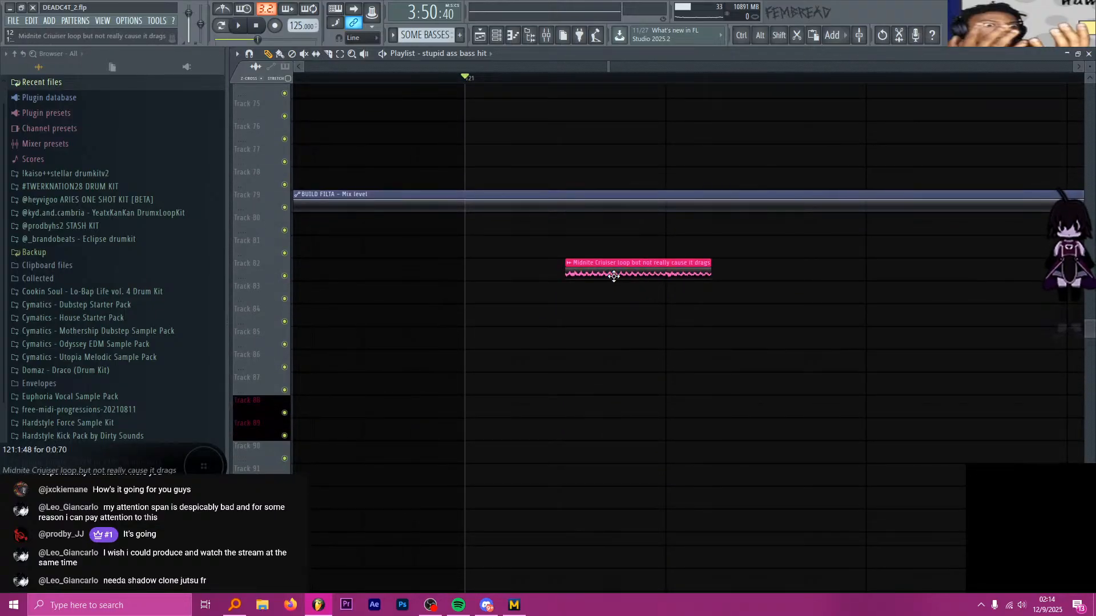
key("c")
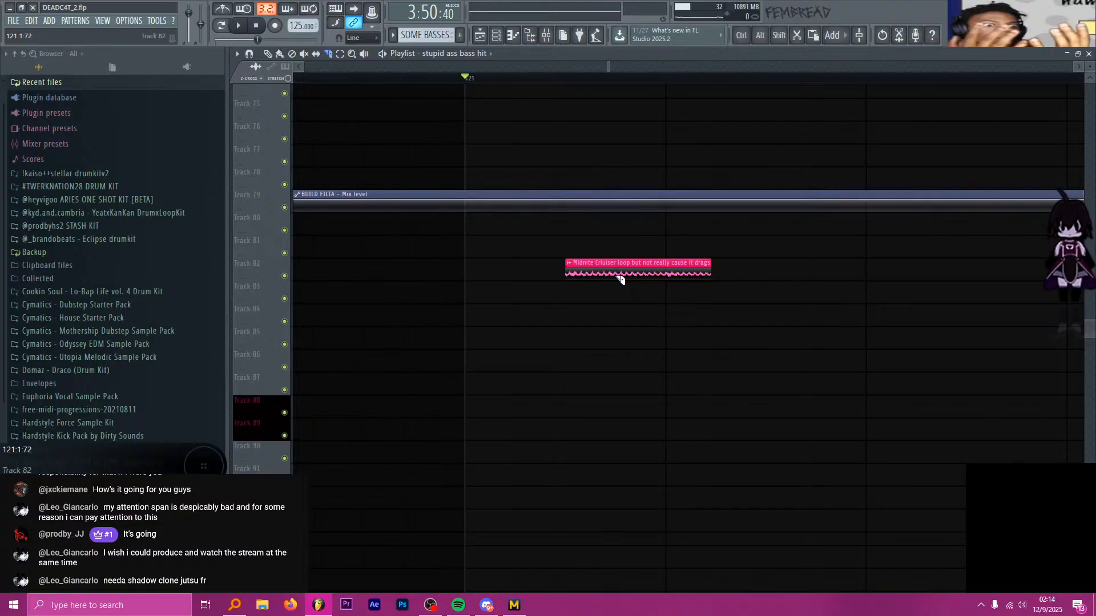
key("p")
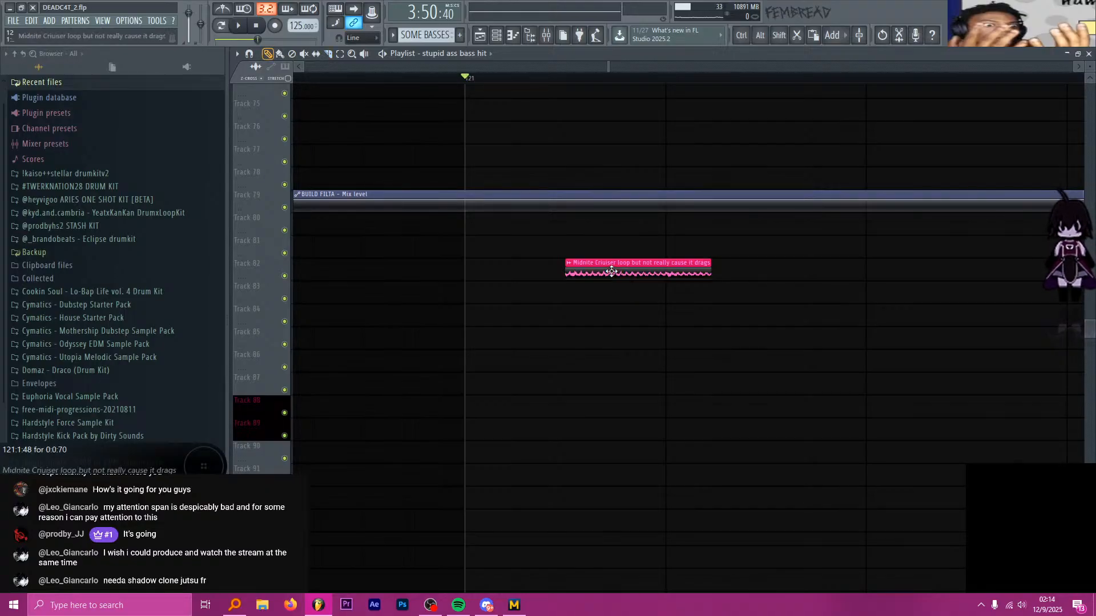
right_click(621, 282)
Restore the deleted bass hit clip on Track 46 and move it one beat later, to the end of bar 121's second beat
scroll(628, 291, "up", 3)
scroll(627, 291, "up", 9)
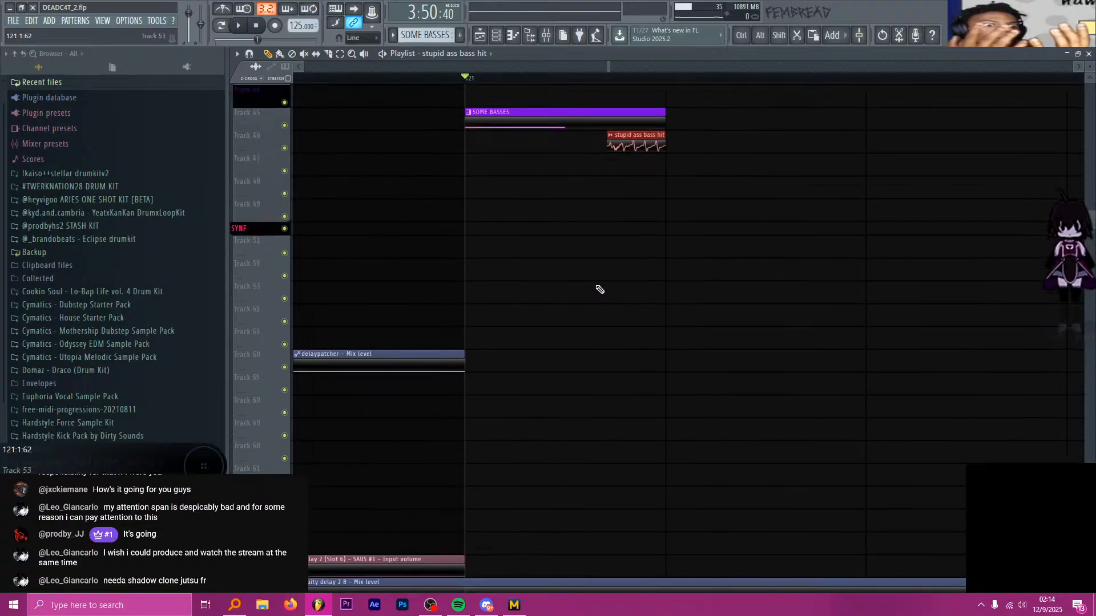
scroll(668, 269, "down", 5, "ctrl")
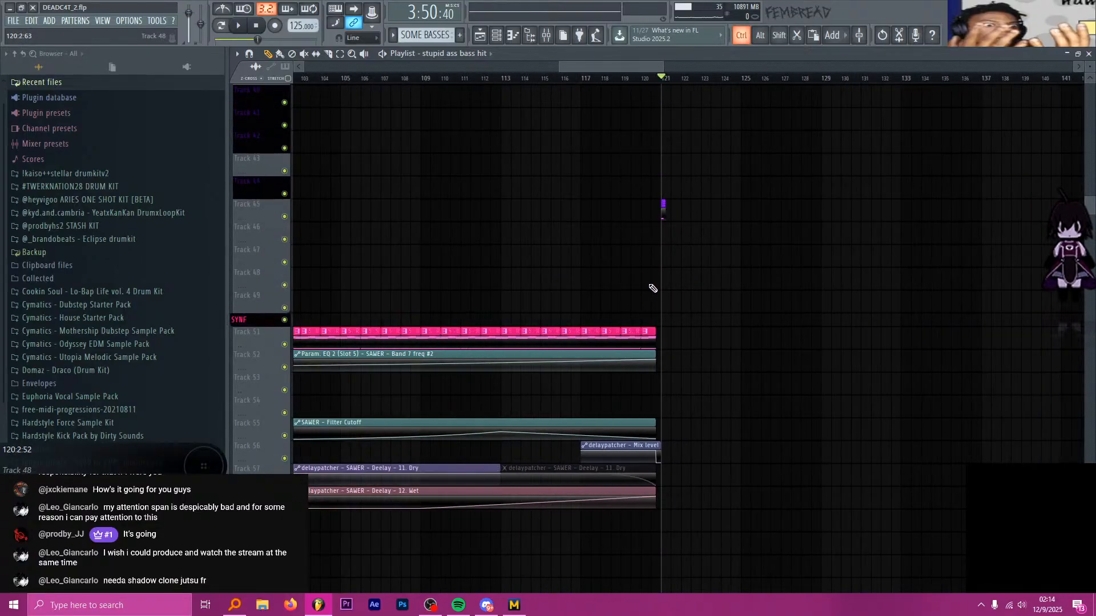
scroll(663, 279, "up", 5, "ctrl")
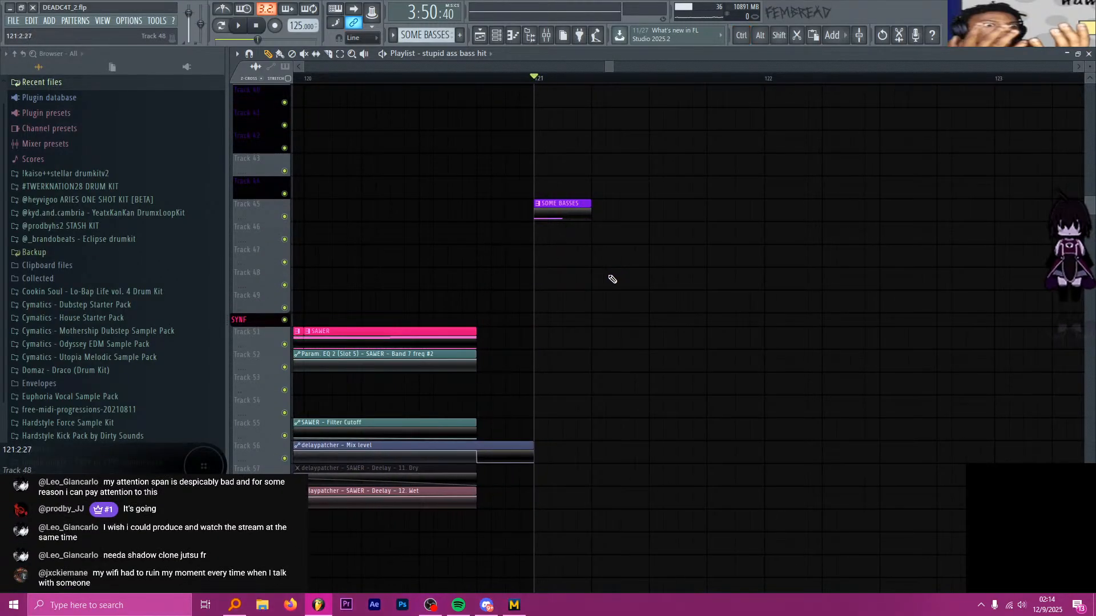
key("ctrl+z")
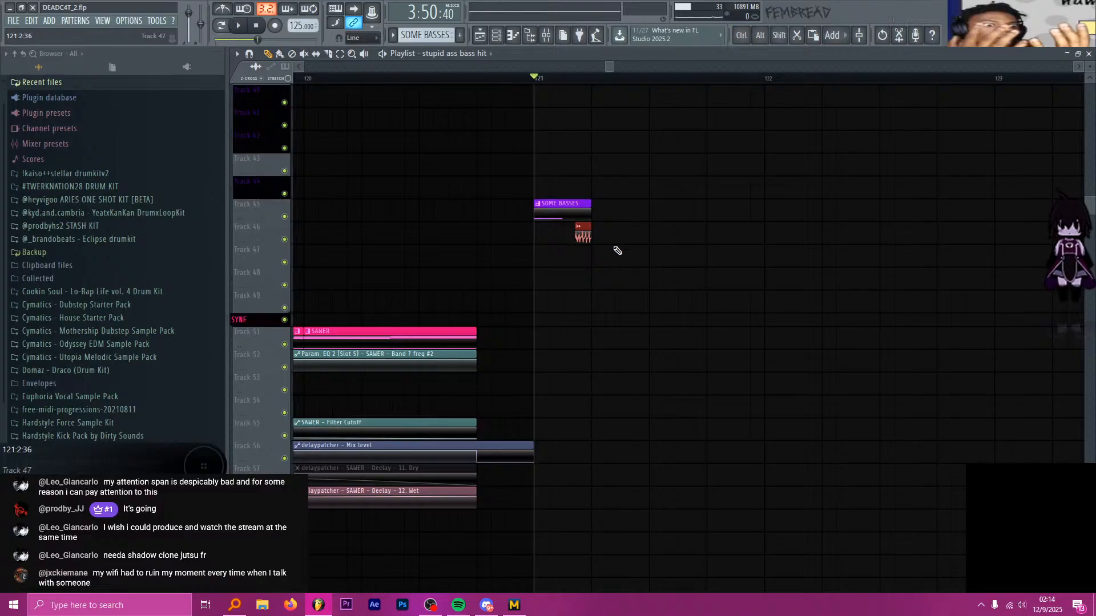
left_click_drag(583, 234, 640, 239)
Look through the playlist's synth, automation, lead and vocal tracks around bar 121 and across the whole arrangement
scroll(701, 310, "down", 4, "ctrl")
scroll(711, 313, "down", 10)
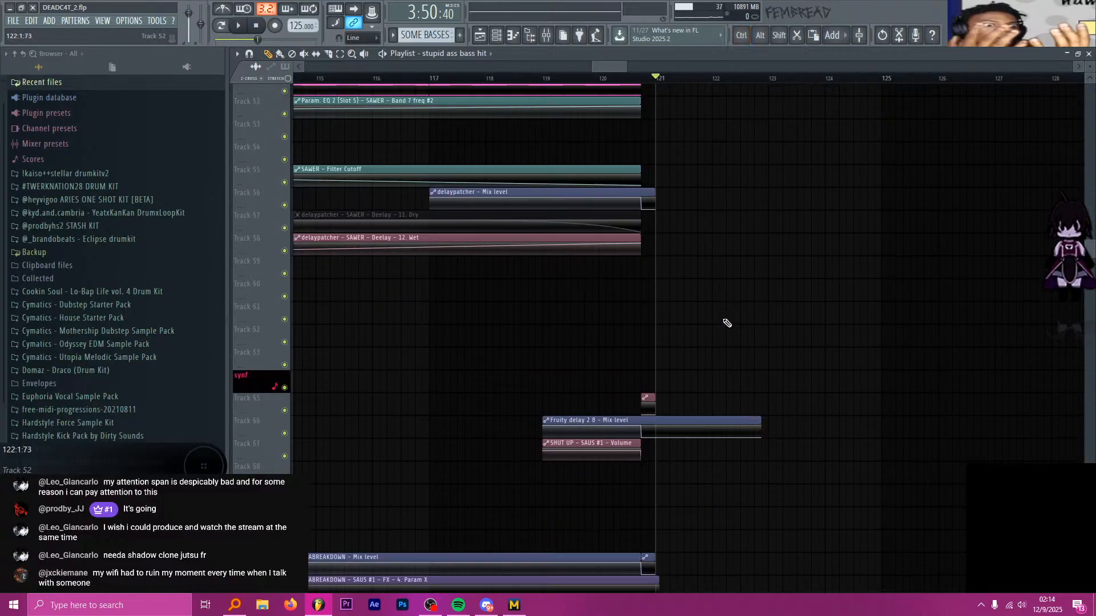
scroll(720, 317, "down", 5)
scroll(717, 313, "up", 3, "ctrl")
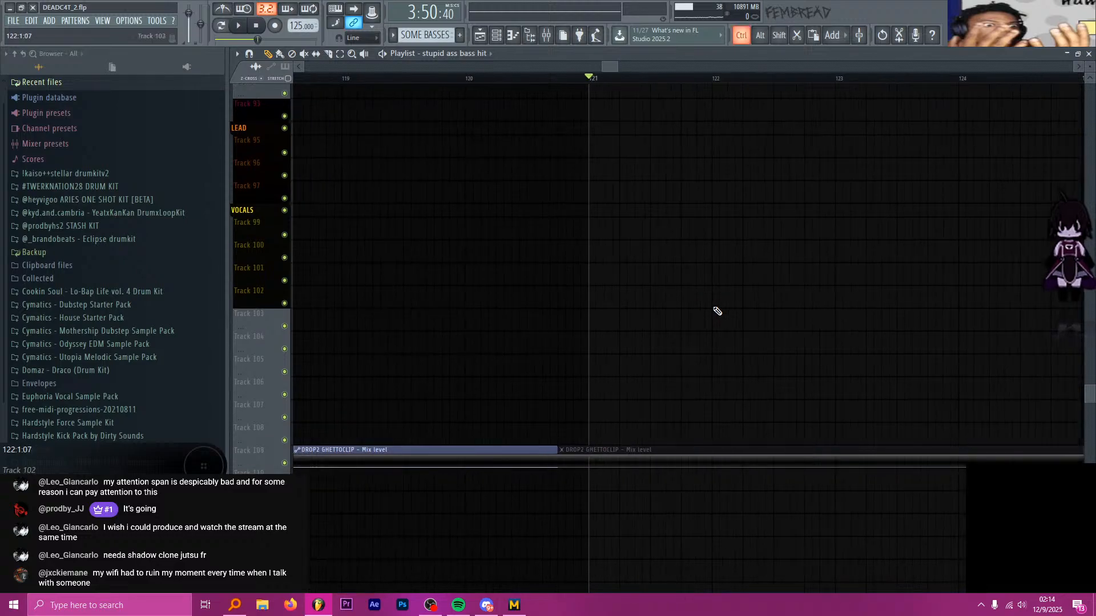
scroll(689, 303, "up", 4)
scroll(683, 300, "up", 1)
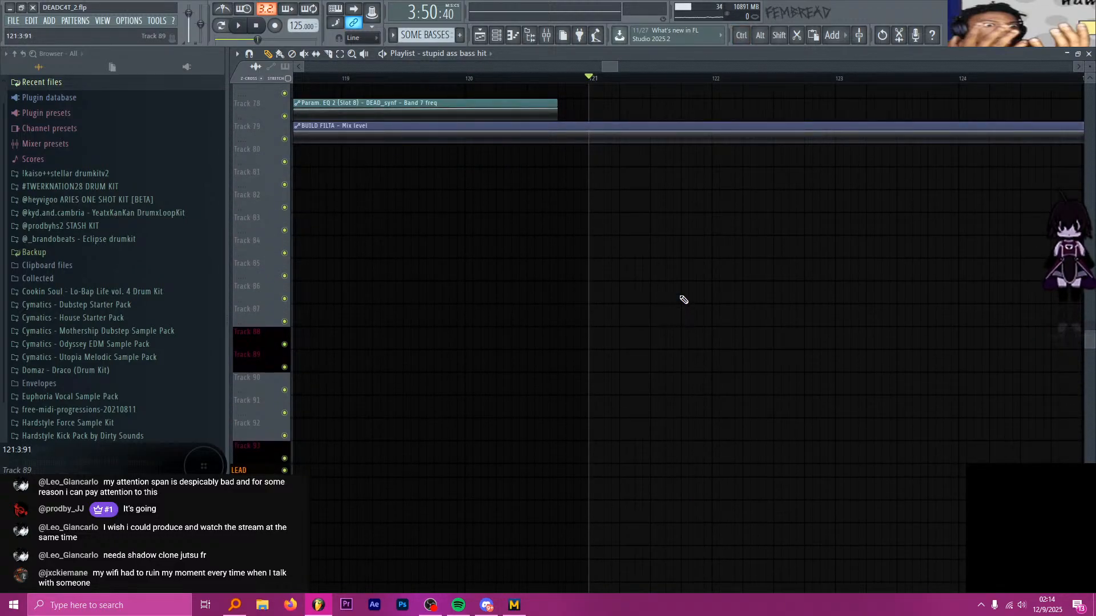
scroll(683, 299, "up", 3)
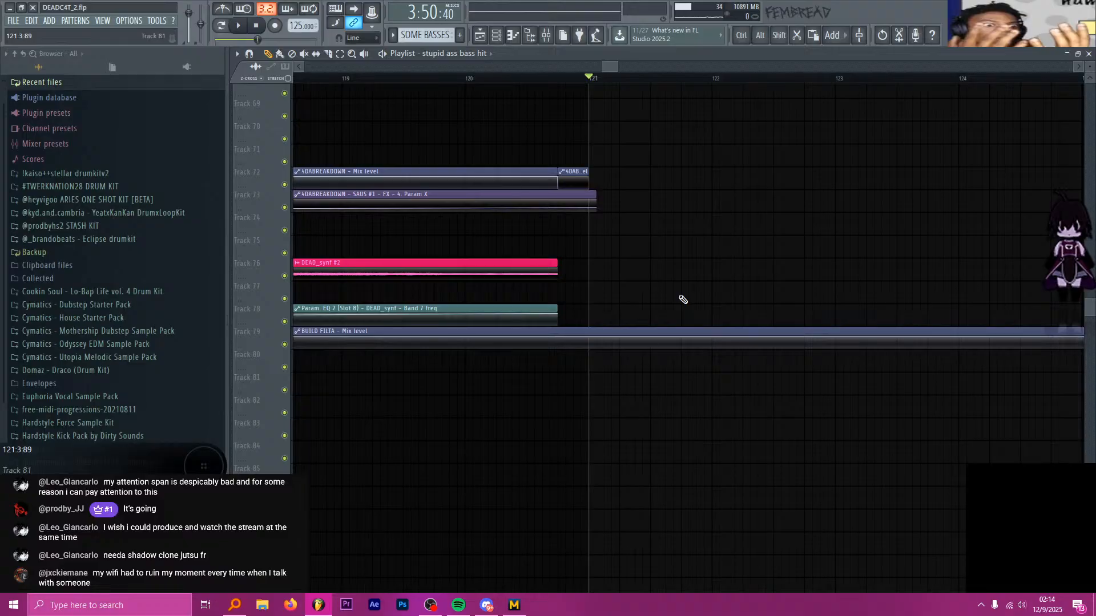
scroll(683, 299, "up", 11)
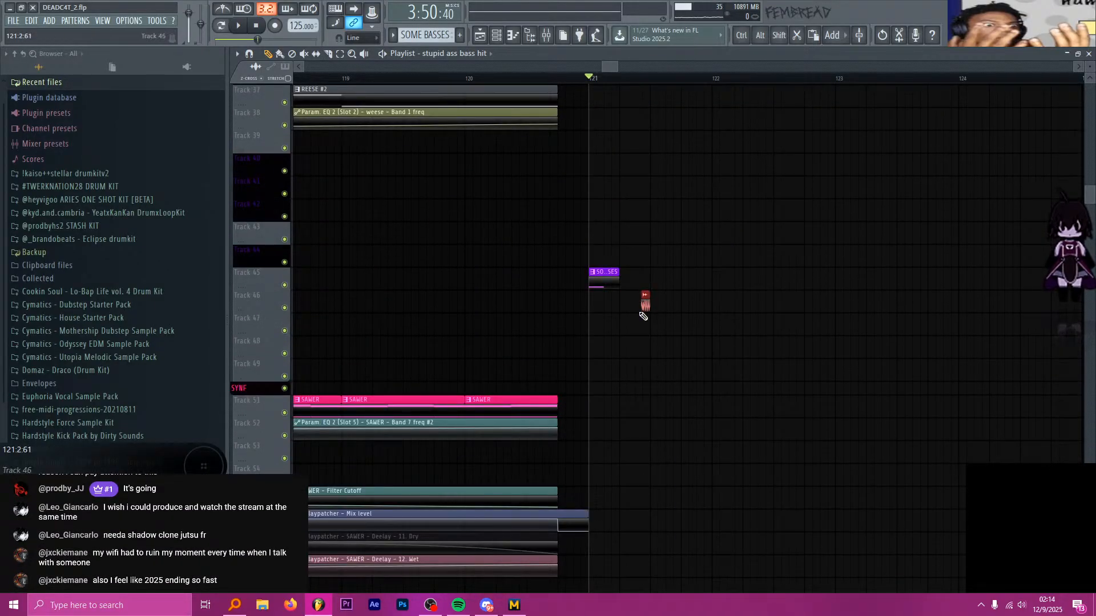
scroll(650, 302, "down", 2, "ctrl")
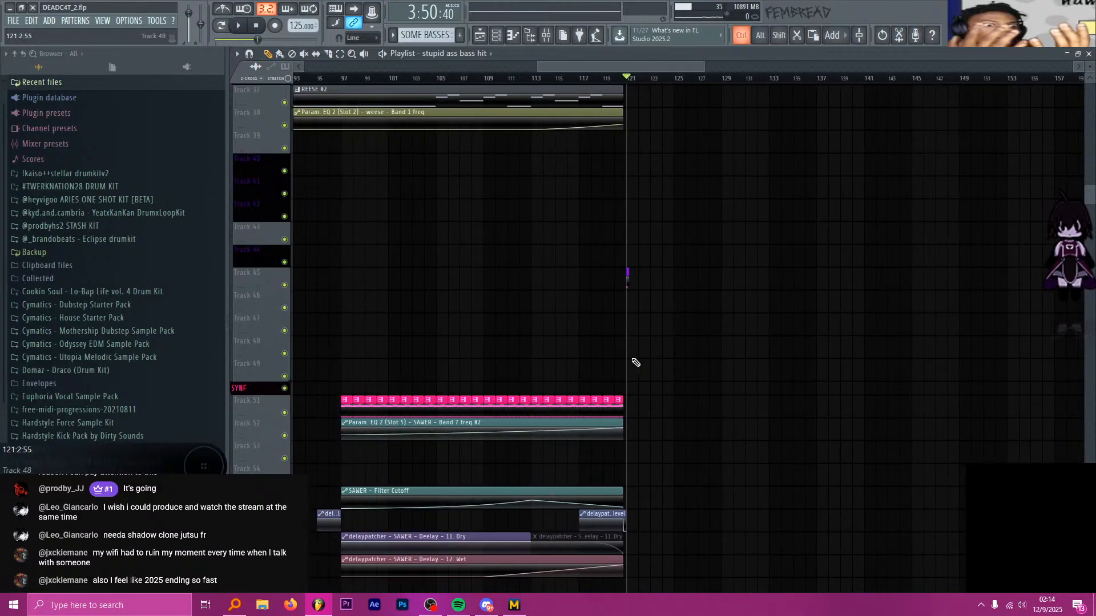
scroll(627, 357, "down", 11)
scroll(616, 353, "down", 10, "ctrl")
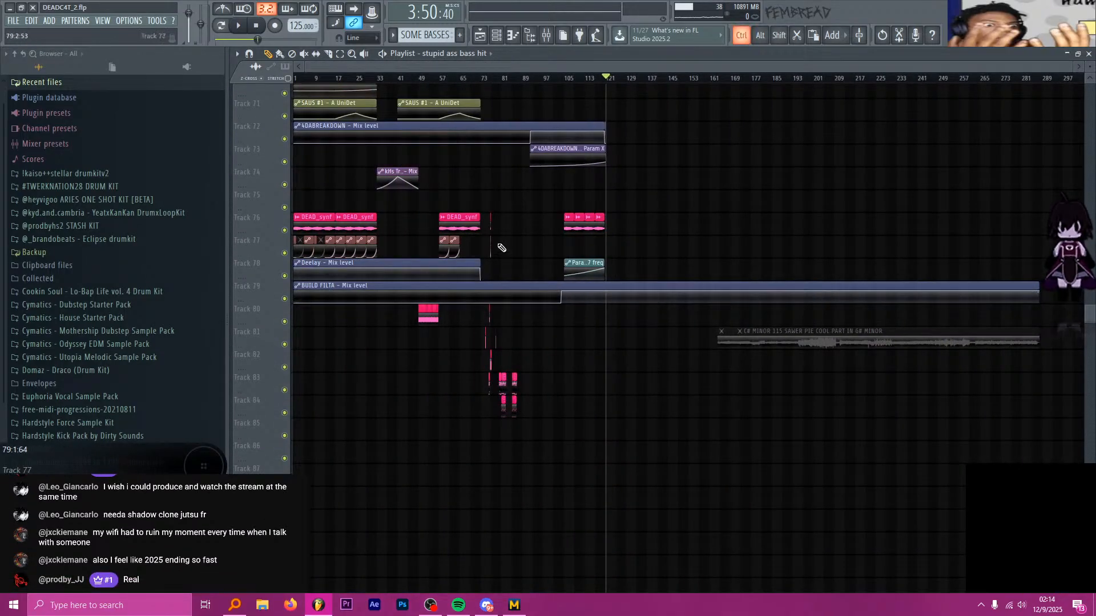
Place the playhead at bar 73 and briefly play the section starting there
scroll(502, 245, "up", 8, "ctrl")
left_click_drag(420, 80, 406, 79)
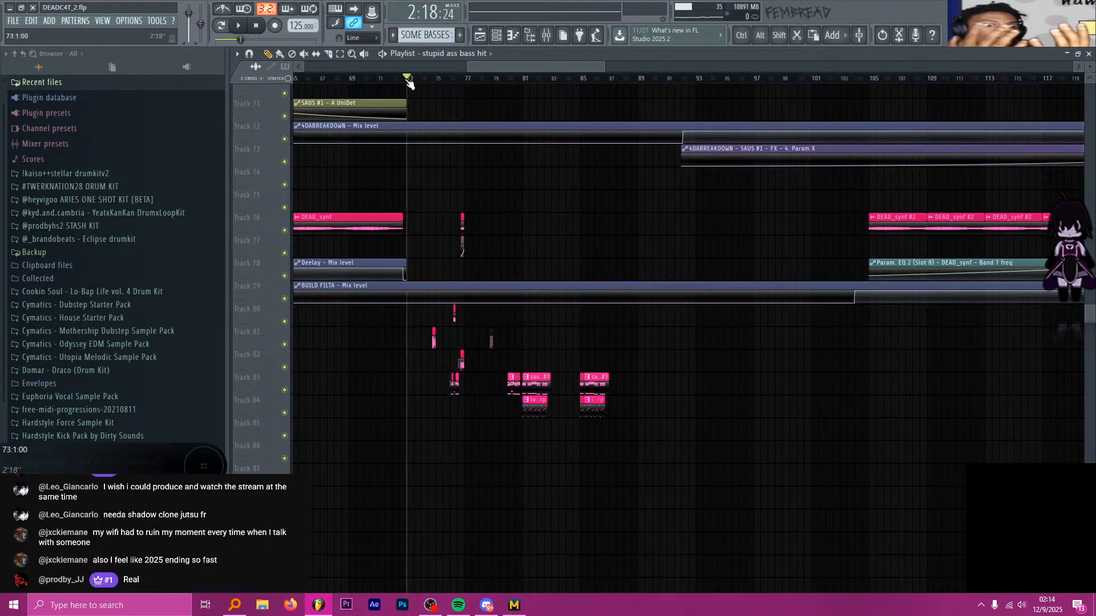
key("space")
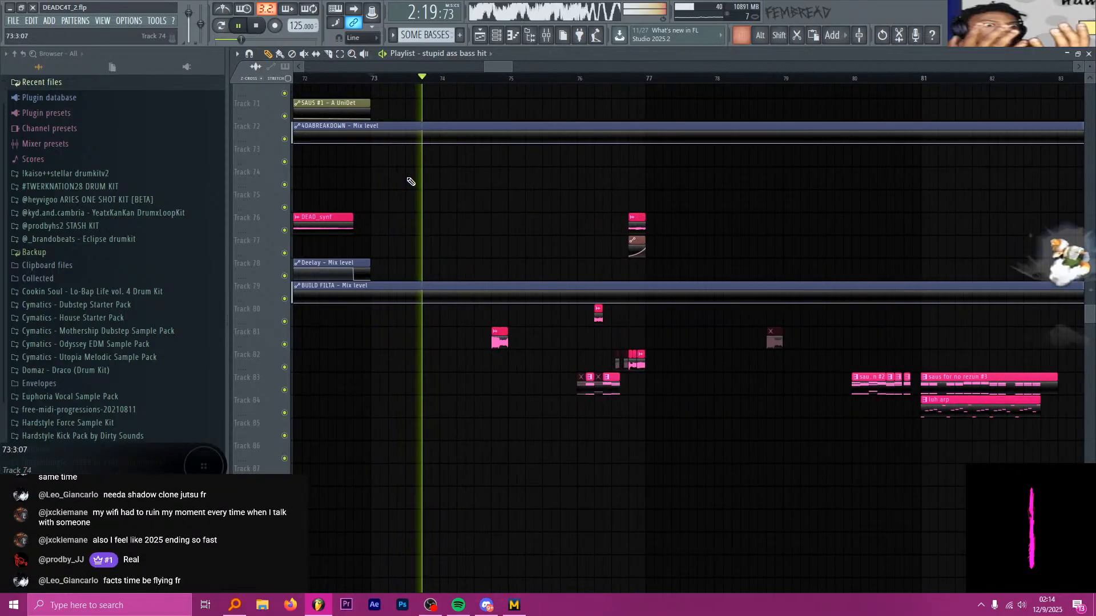
key("space")
Examine the drum, bass and synth clips from bar 73 onward, placing the playhead at the second beat of bar 74
scroll(434, 194, "up", 8, "ctrl")
scroll(442, 201, "up", 7)
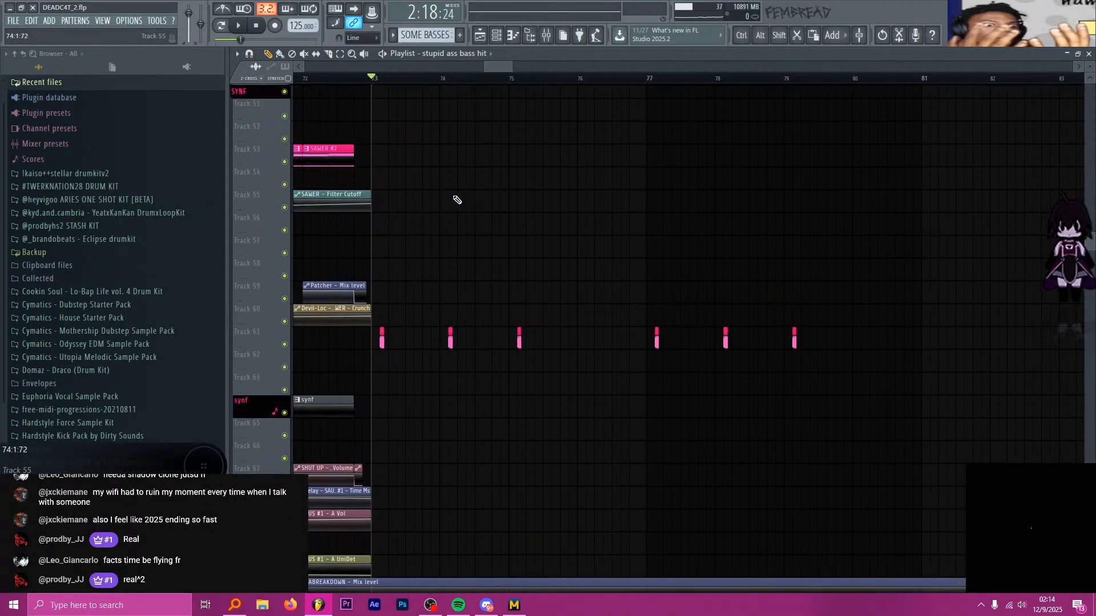
key("alt+Tab")
key("alt+Tab")
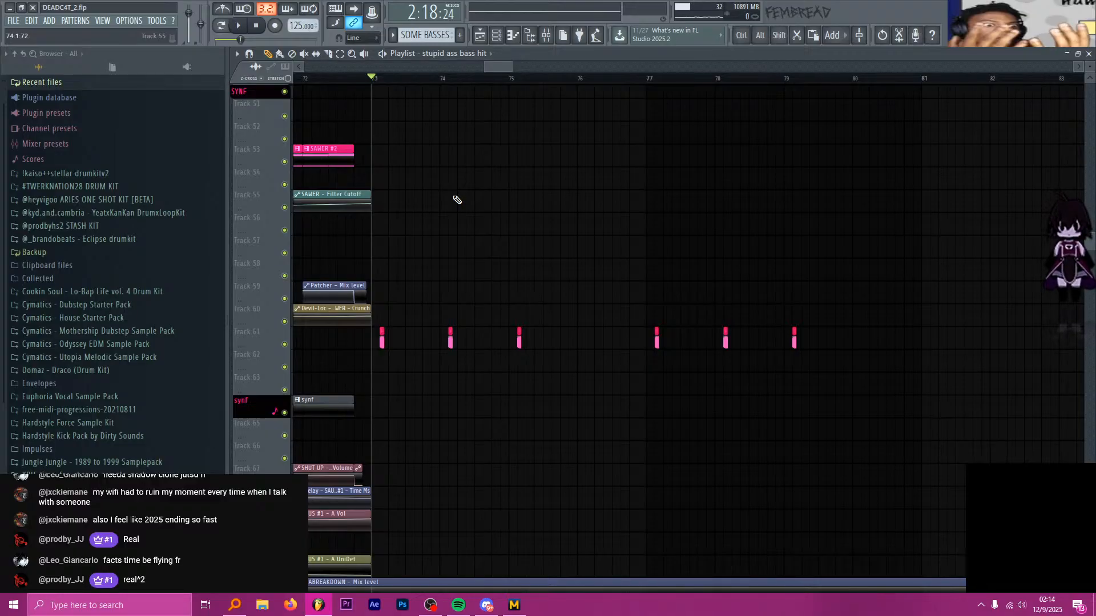
scroll(462, 134, "up", 6)
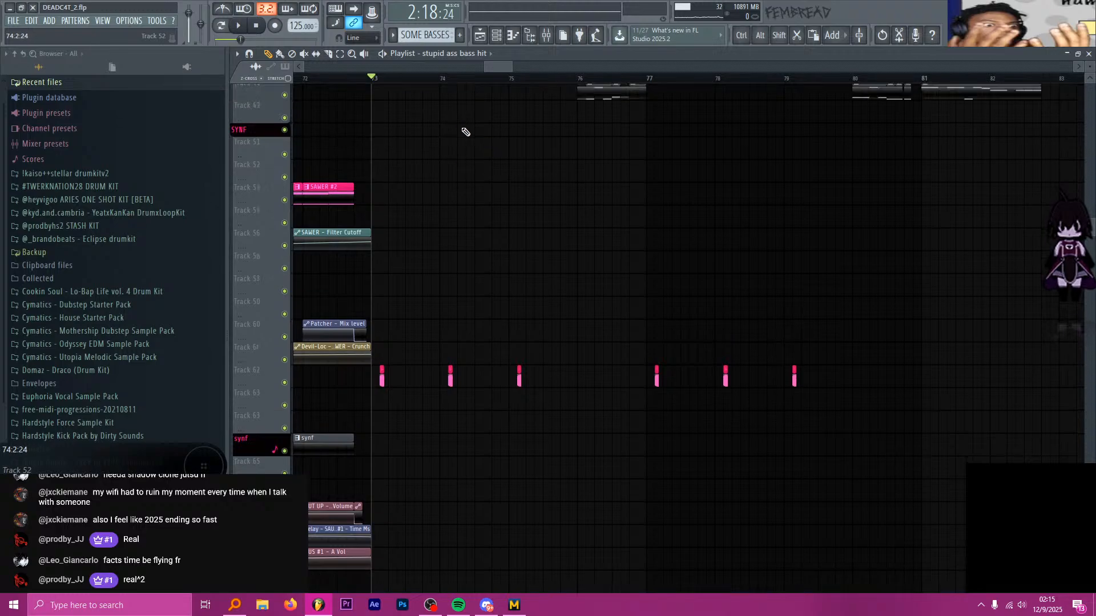
scroll(448, 152, "up", 7)
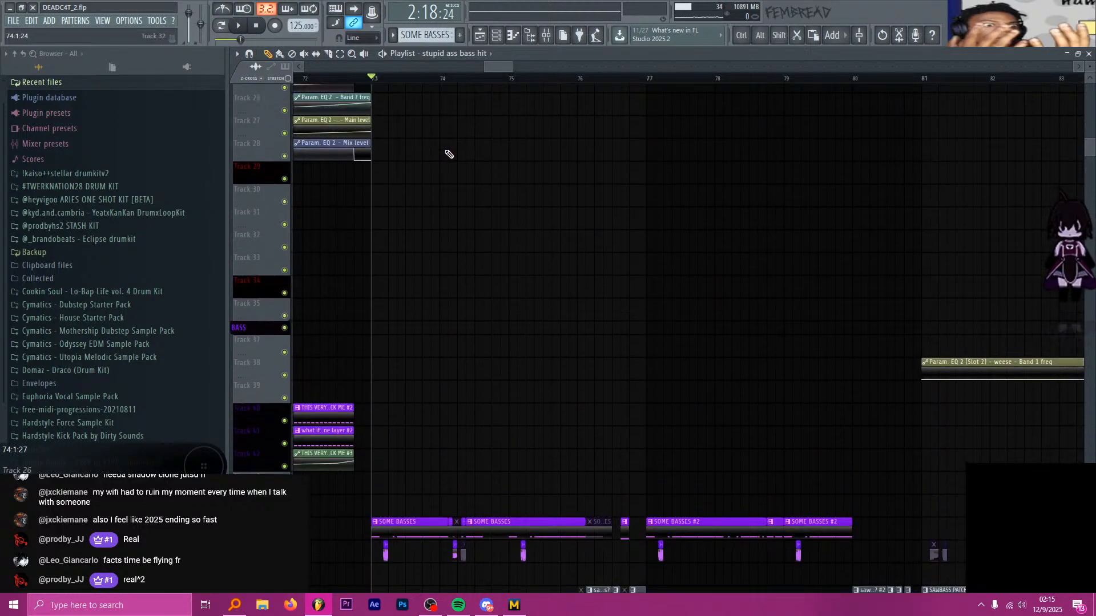
scroll(448, 156, "up", 4)
scroll(434, 171, "down", 8)
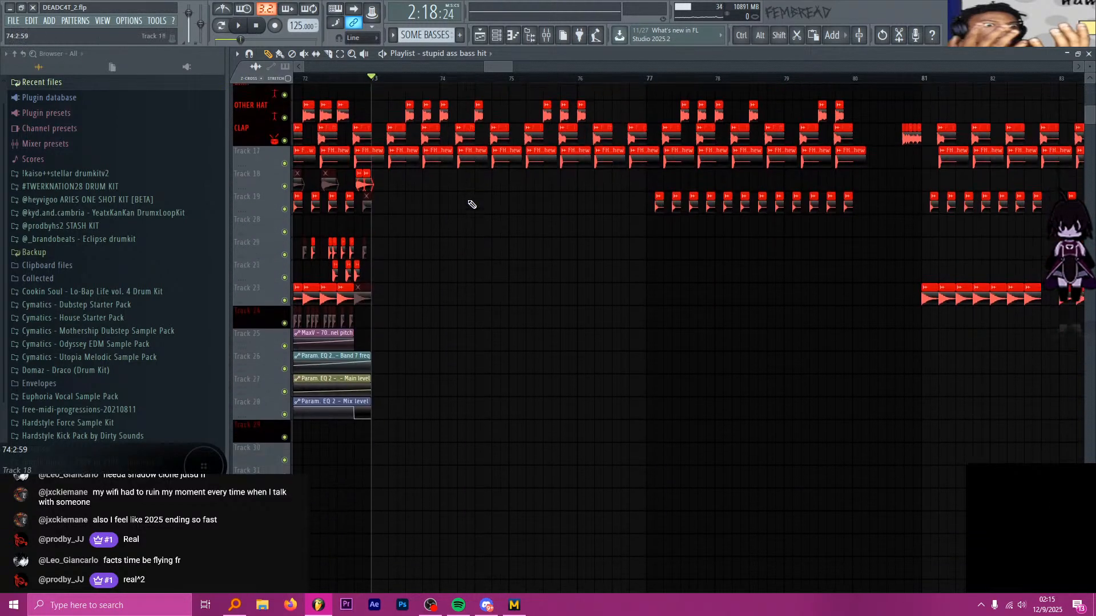
scroll(396, 163, "down", 6)
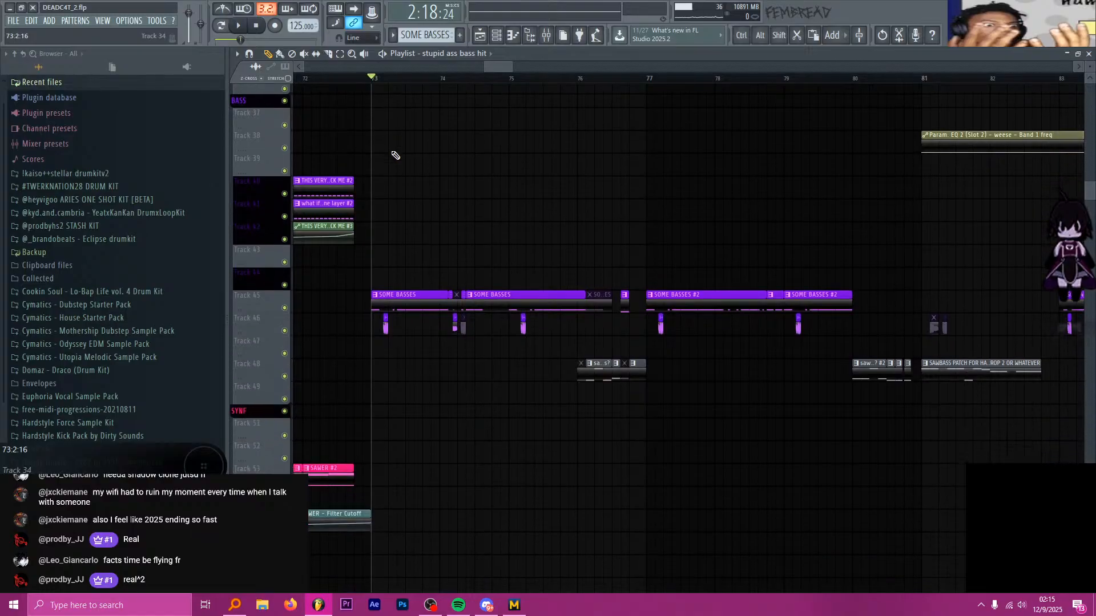
scroll(395, 155, "up", 5)
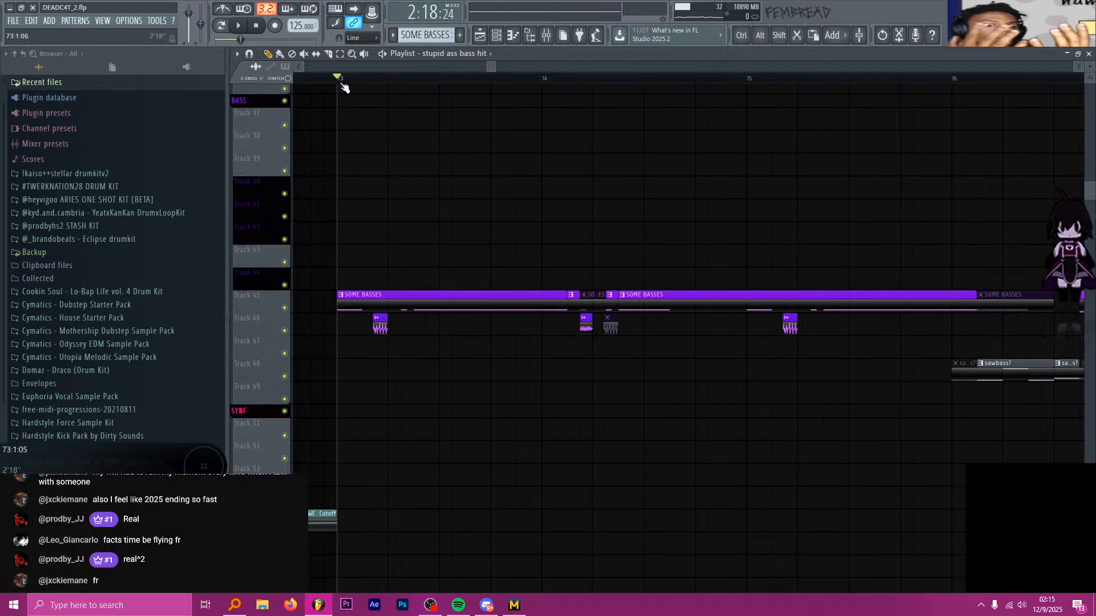
mouse_move(342, 80)
left_mouse_down()
mouse_move(416, 80)
mouse_move(336, 94)
mouse_move(363, 83)
mouse_move(348, 82)
mouse_move(480, 86)
mouse_move(592, 127)
left_mouse_up()
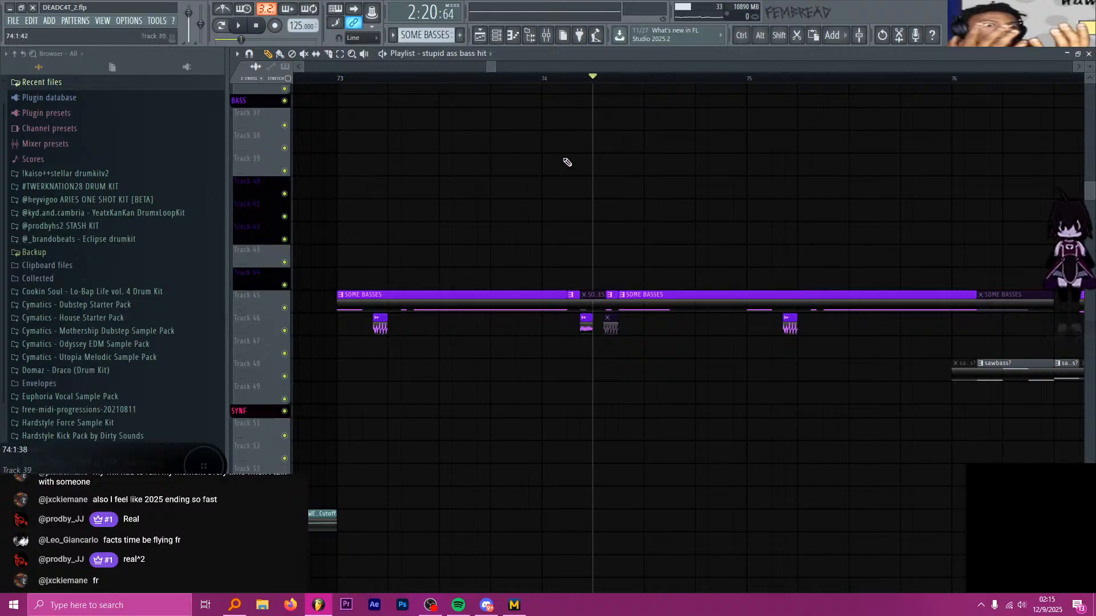
scroll(557, 196, "down", 6, "ctrl")
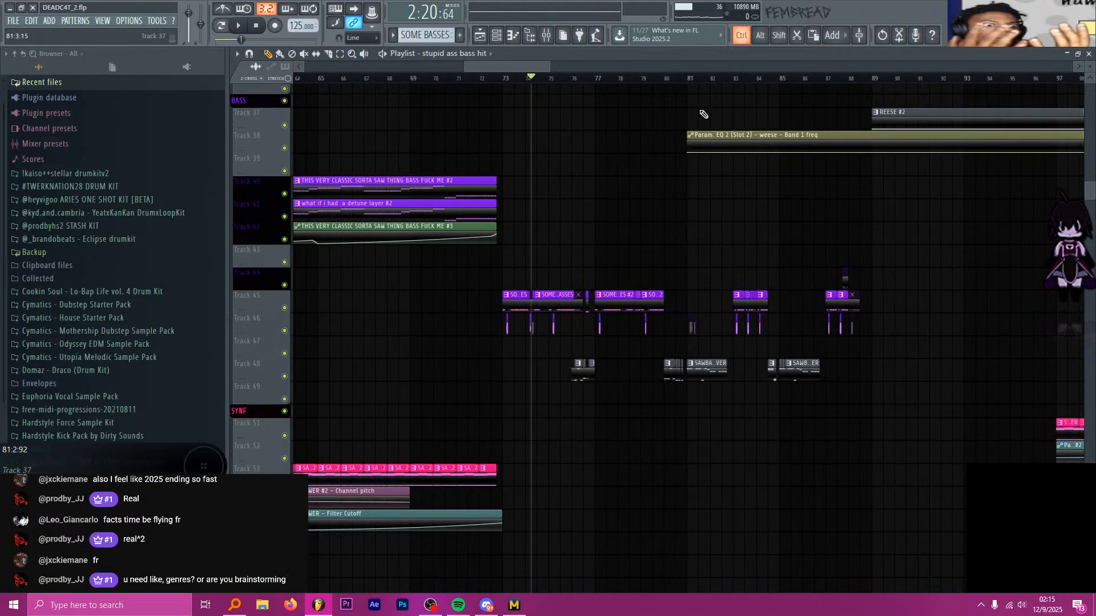
Compare the drum and bass tracks of the first drop at bar 73 with bar 121, placing the playhead at each drop's start
left_click_drag(679, 81, 601, 84)
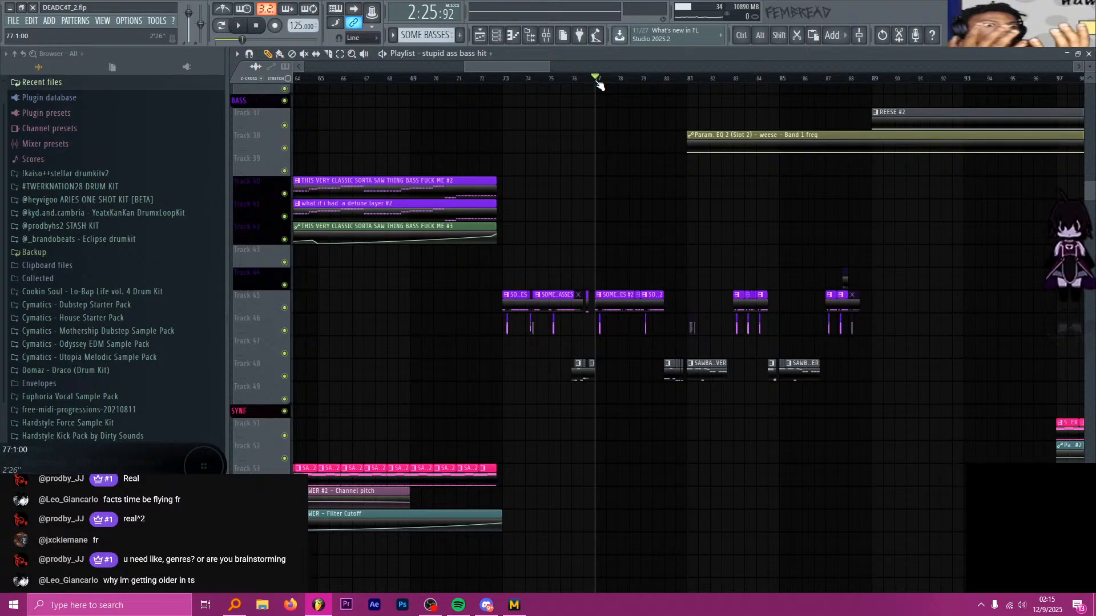
left_click_drag(599, 84, 504, 80)
scroll(506, 145, "down", 4, "ctrl")
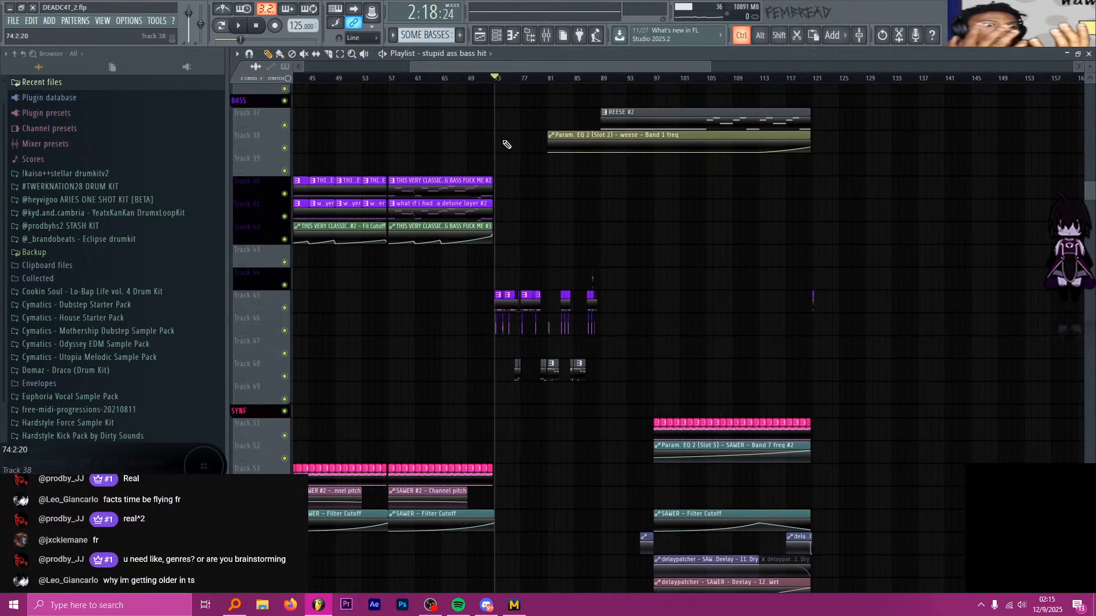
scroll(506, 144, "up", 3, "ctrl")
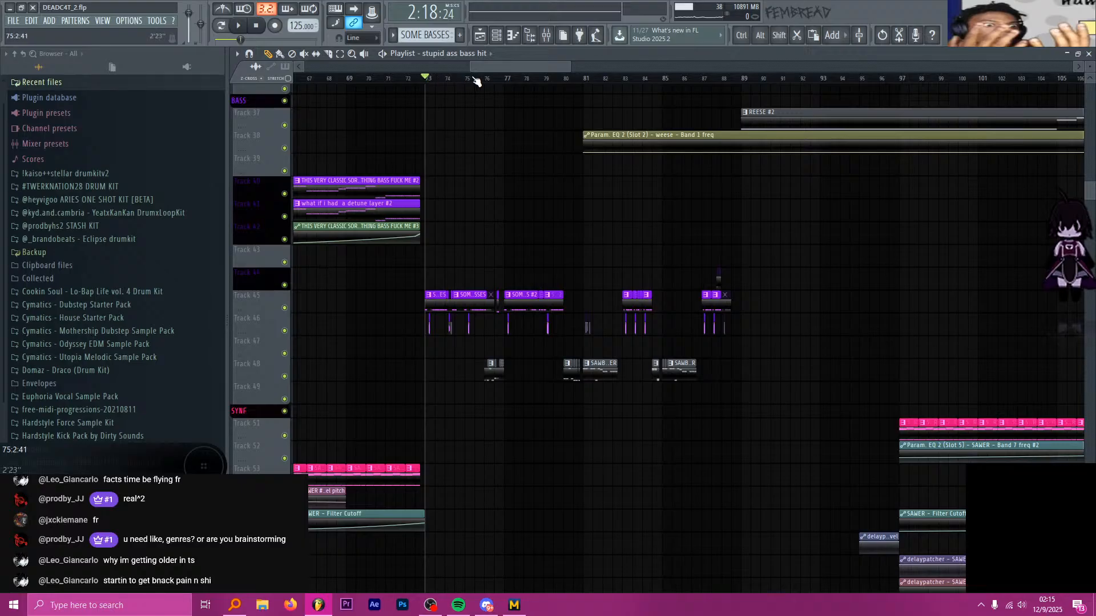
scroll(557, 98, "down", 4, "ctrl")
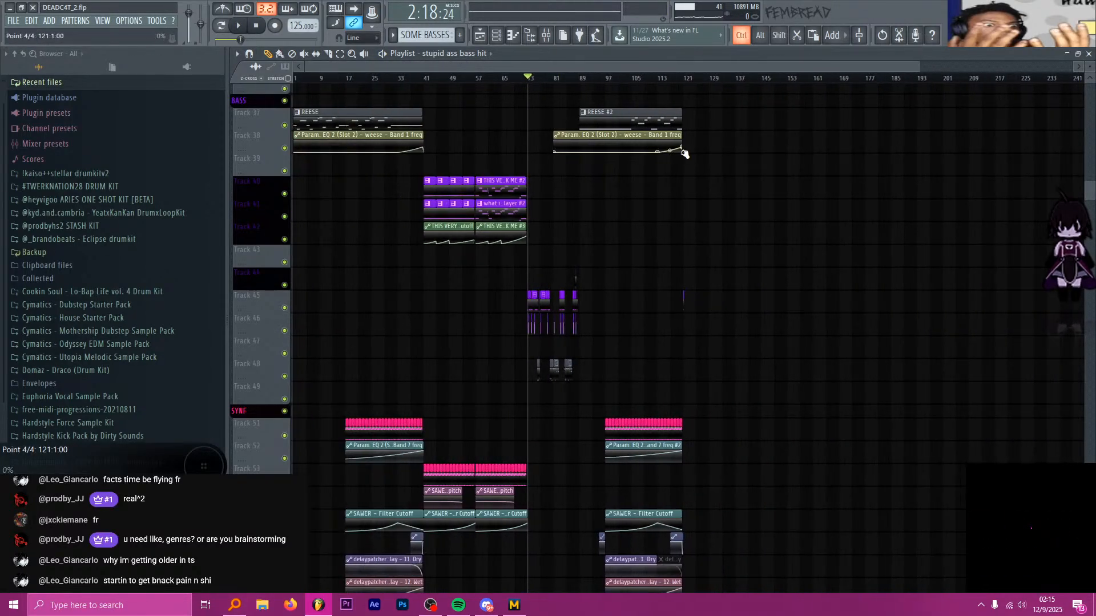
scroll(684, 154, "up", 4, "ctrl")
left_click(592, 78)
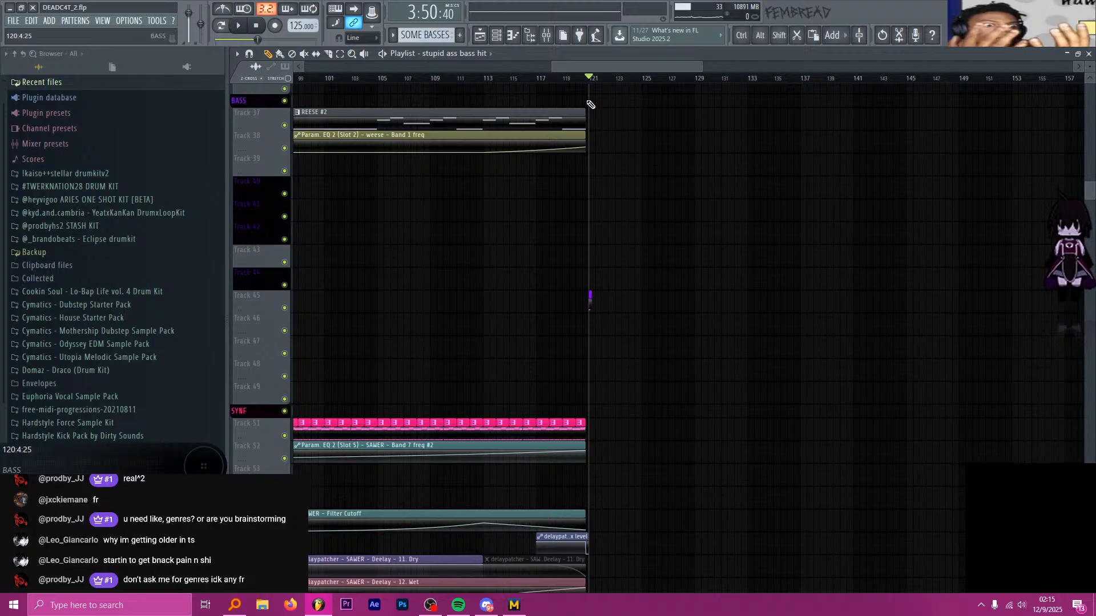
scroll(688, 152, "up", 5)
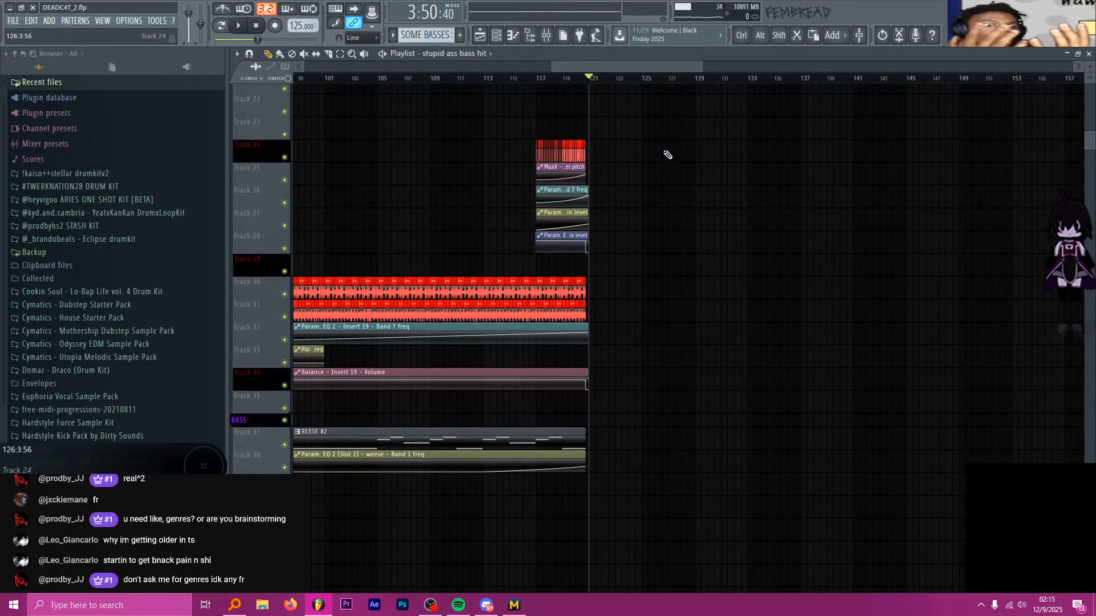
scroll(668, 154, "down", 5)
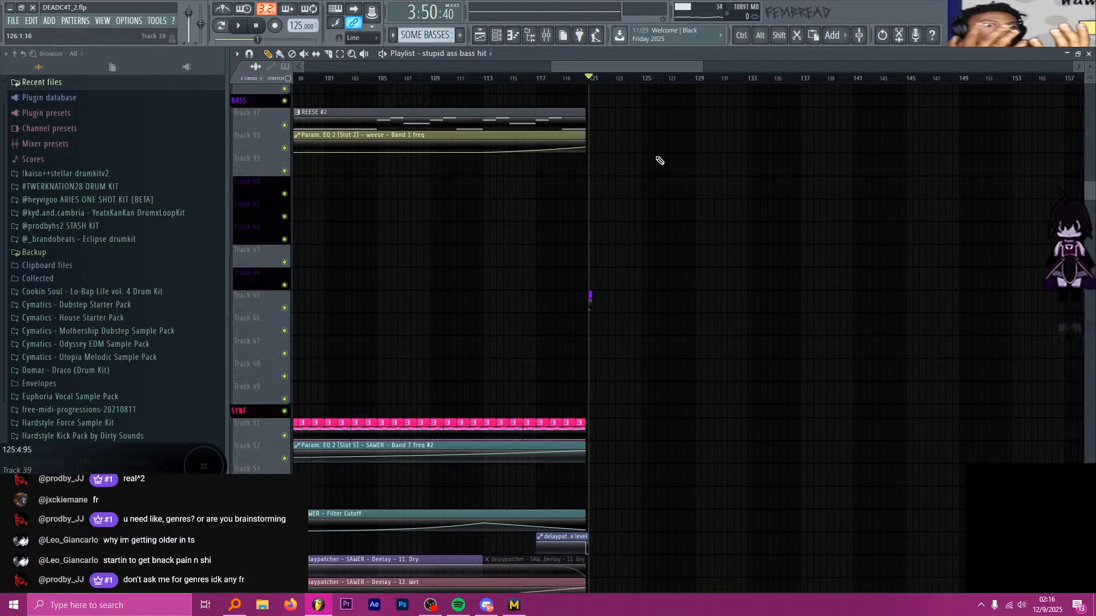
left_click_drag(564, 67, 474, 74)
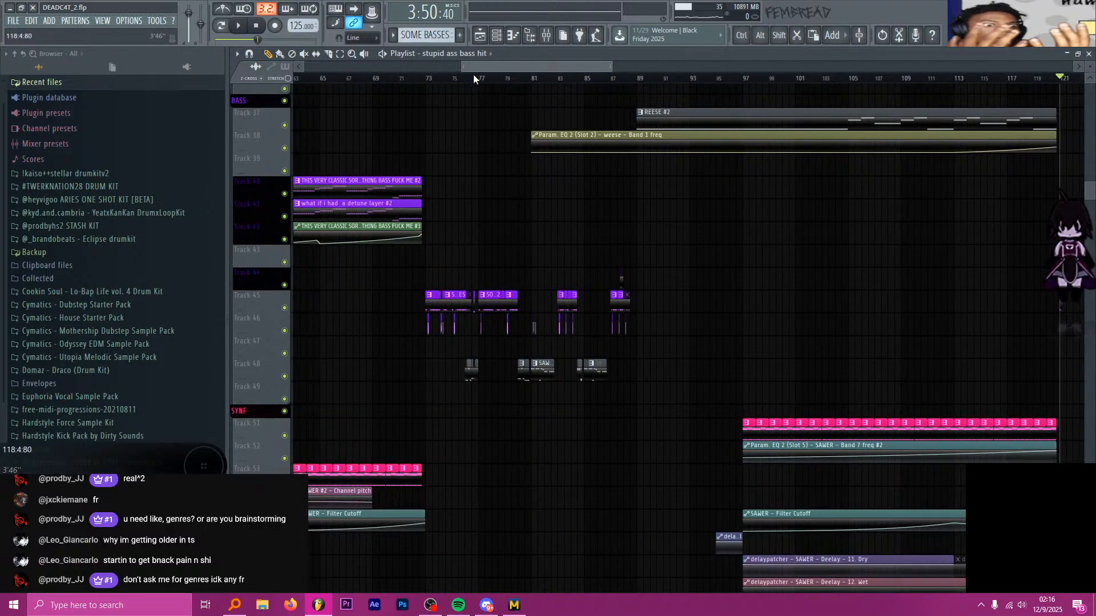
left_click(428, 78)
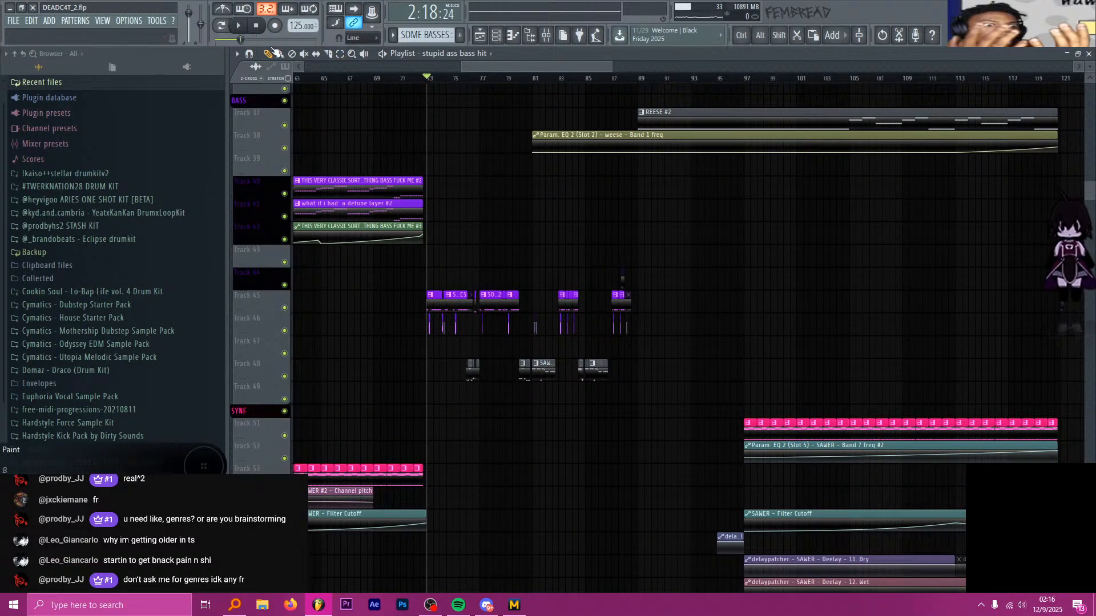
scroll(587, 164, "up", 4)
left_click_drag(496, 69, 604, 90)
left_click(491, 78)
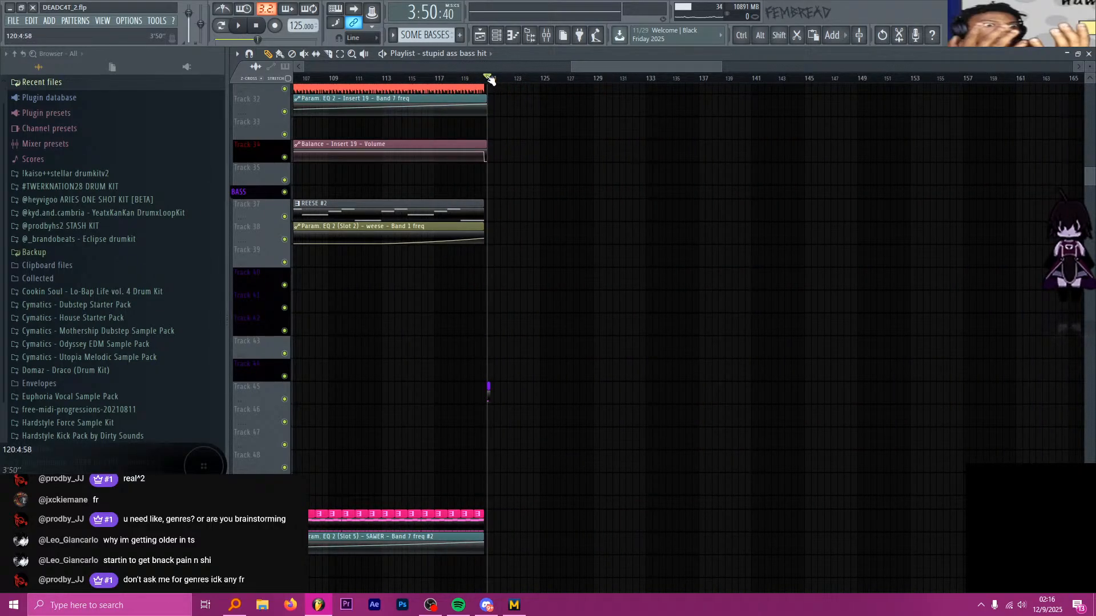
Look through the synth, lead, vocal and SFX tracks around bar 121 and in the first drop, returning the playhead to bar 73
left_click_drag(602, 67, 553, 81)
scroll(599, 232, "down", 5)
scroll(611, 225, "down", 8)
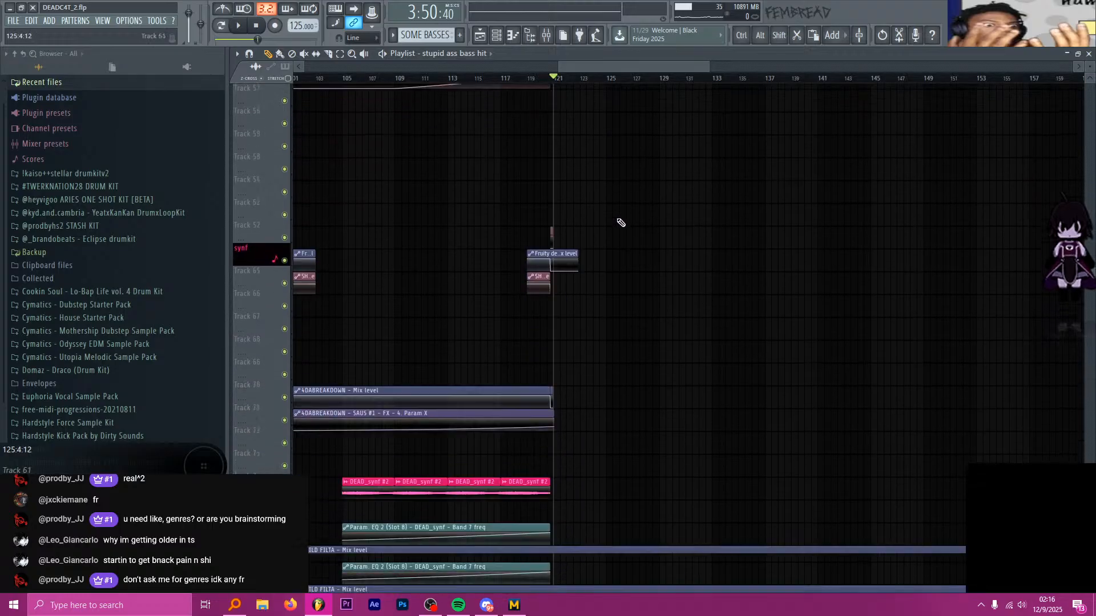
scroll(621, 223, "down", 15)
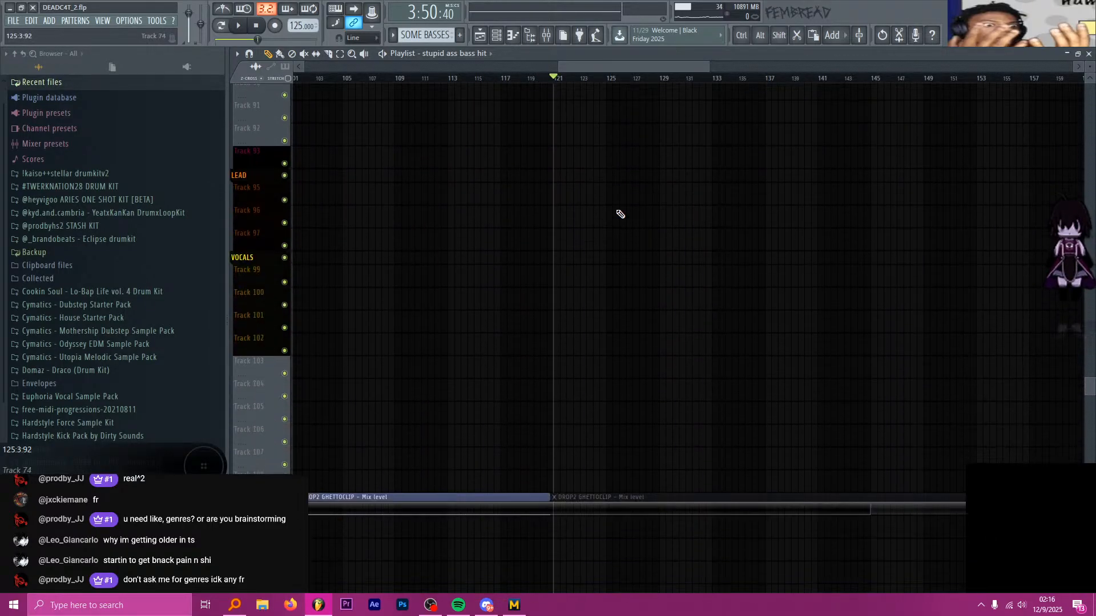
scroll(620, 214, "down", 12)
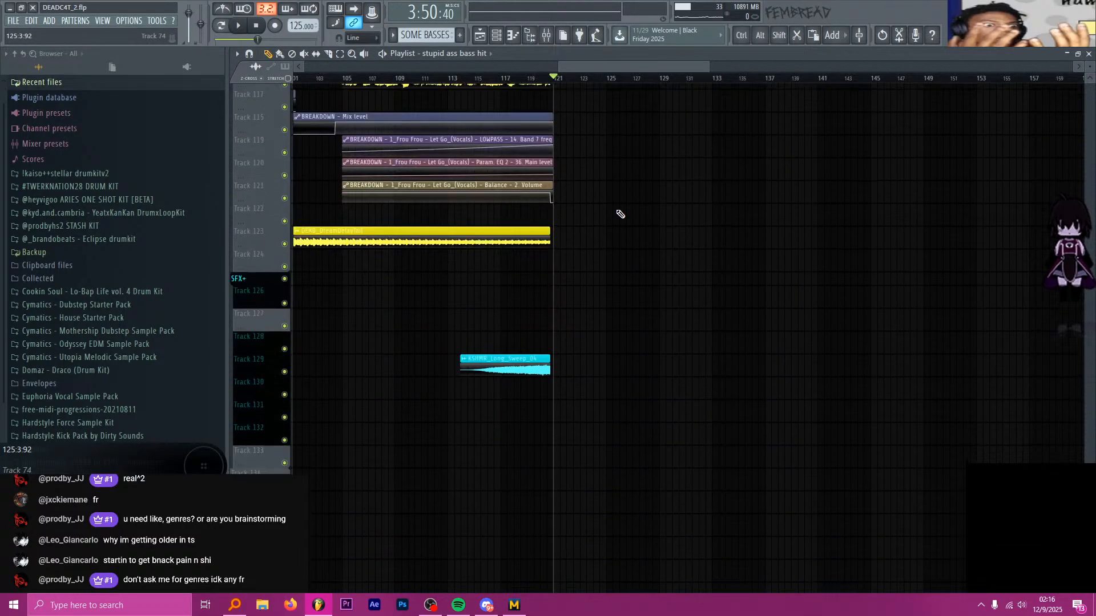
left_click_drag(563, 66, 469, 57)
scroll(548, 132, "up", 11)
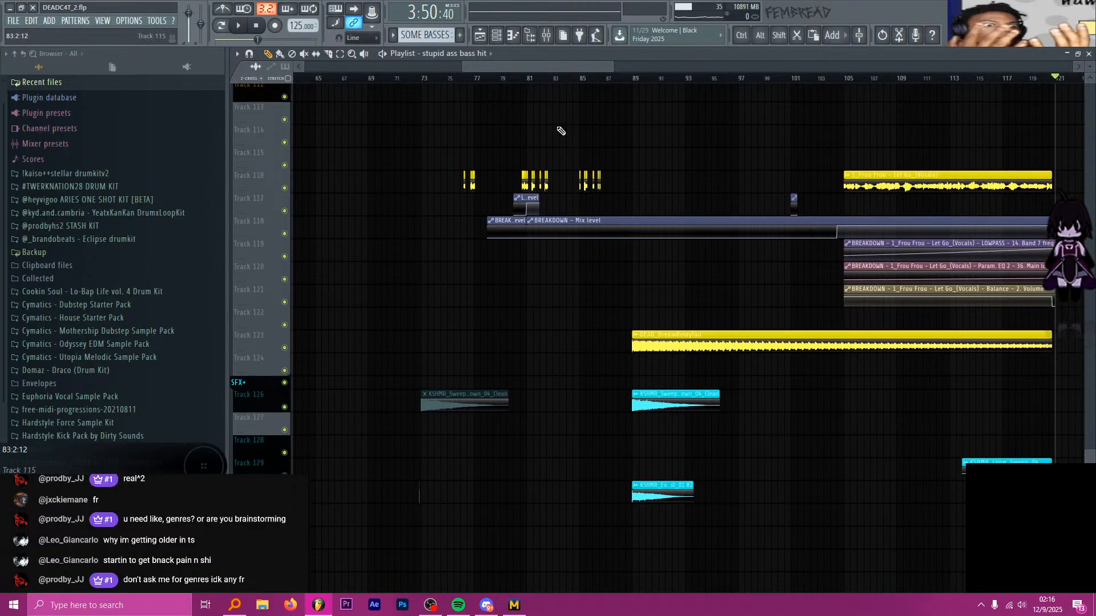
scroll(527, 131, "up", 15)
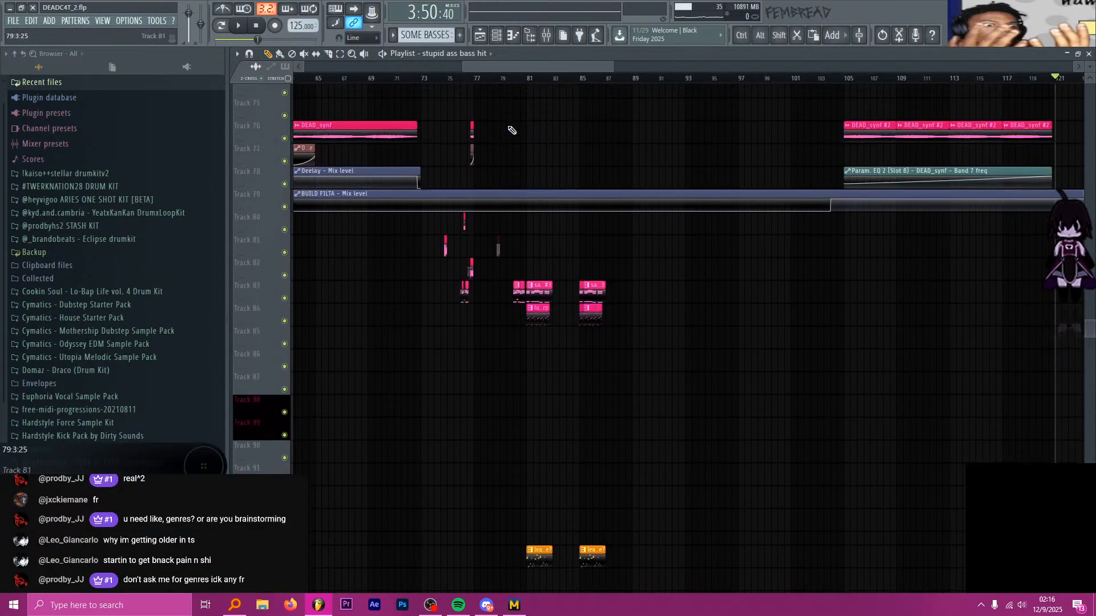
scroll(512, 130, "up", 10)
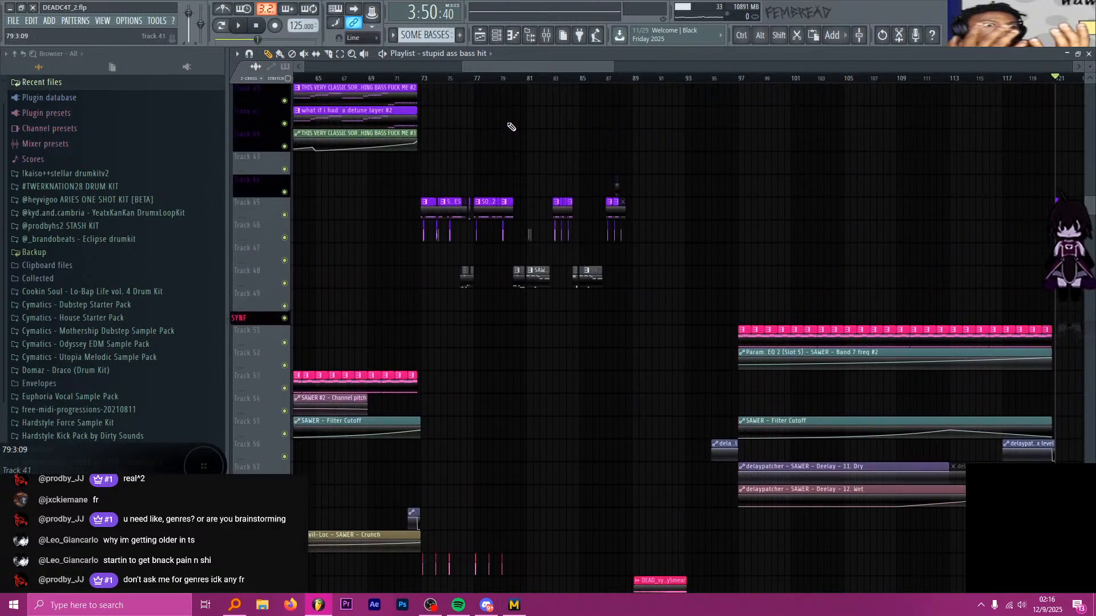
left_click(527, 78)
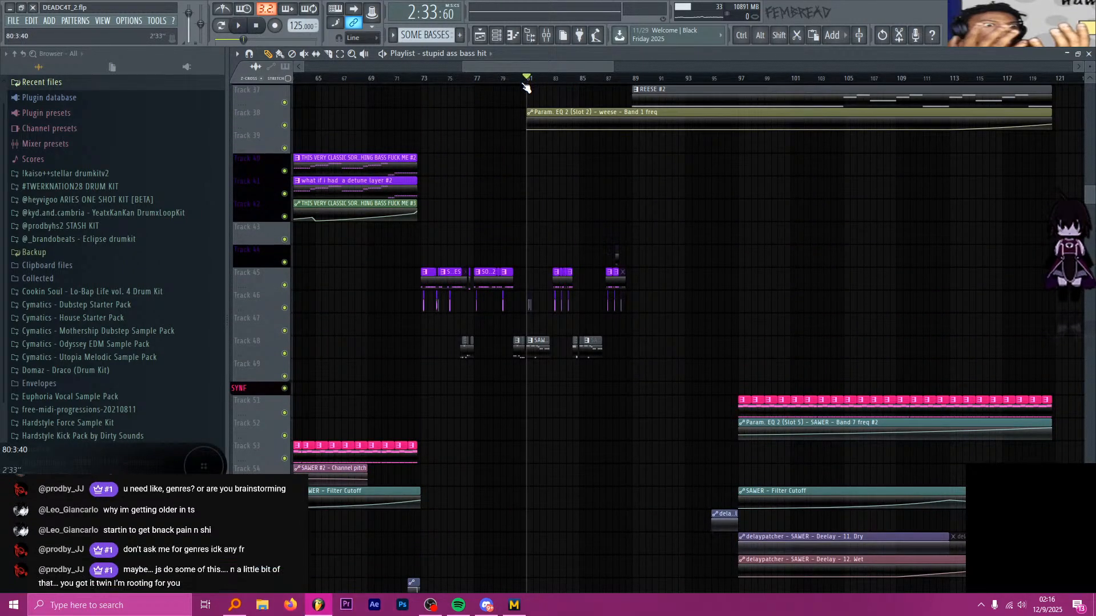
left_click(417, 78)
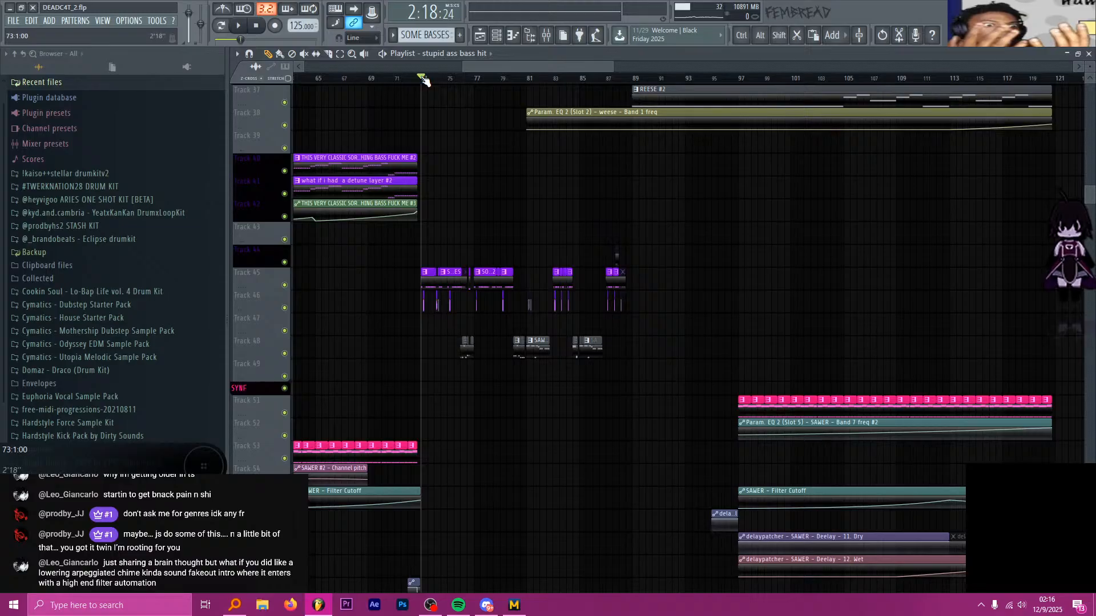
Examine the synth tracks leading up to bar 121, then briefly play the breakdown from bar 89
scroll(704, 196, "right", 5)
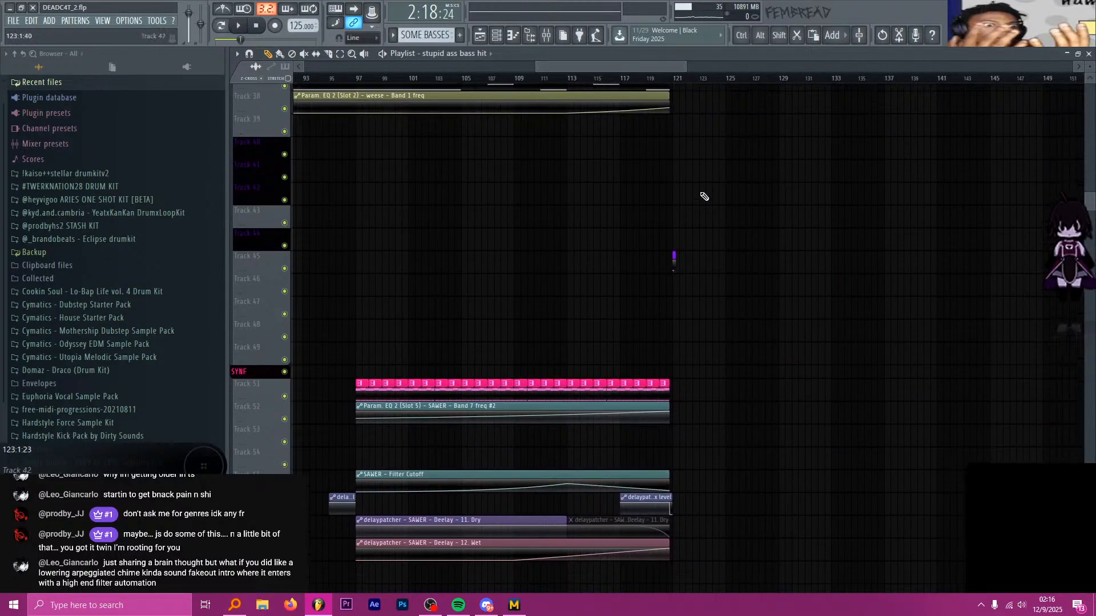
scroll(705, 196, "down", 4)
left_click_drag(540, 69, 527, 69)
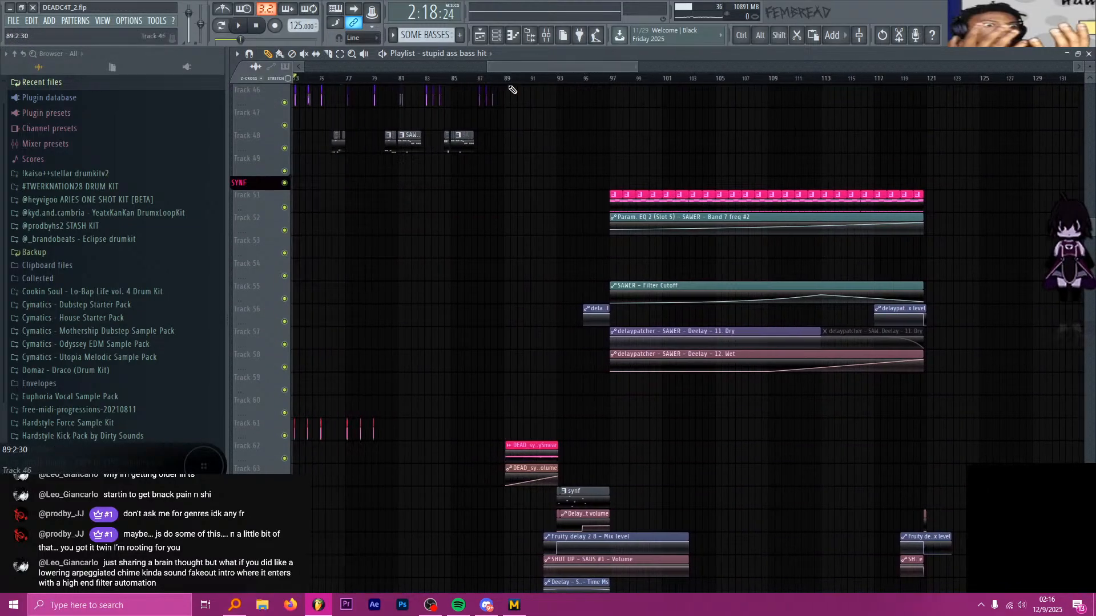
left_click(505, 80)
key("space")
key("space")
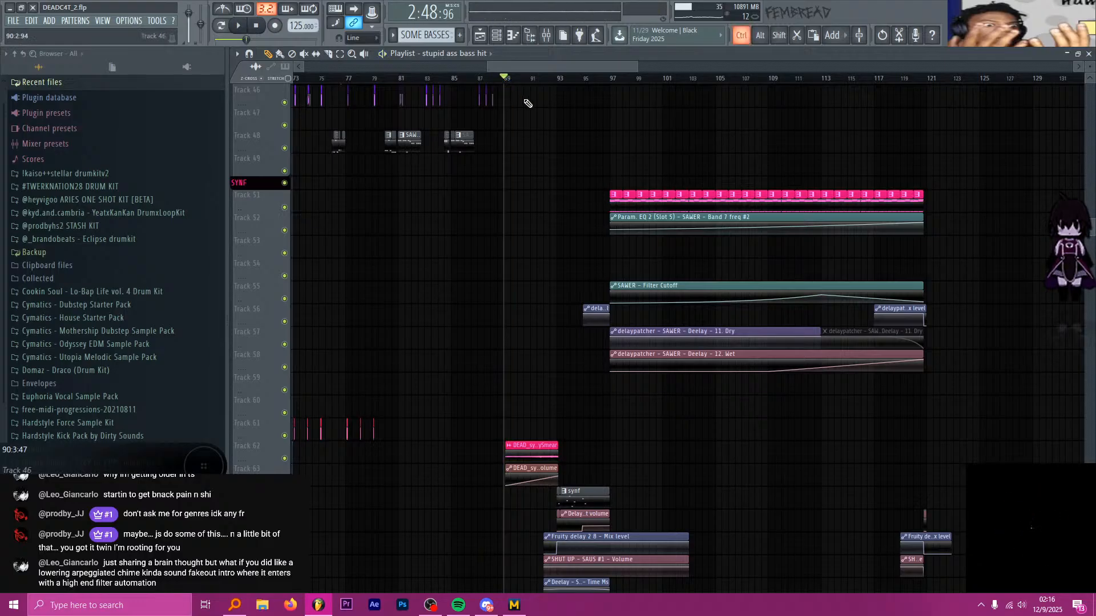
Examine the breakdown from bar 89 to 121 and its synth automation, leaving the playhead at the end of the breakdown
left_click(929, 80)
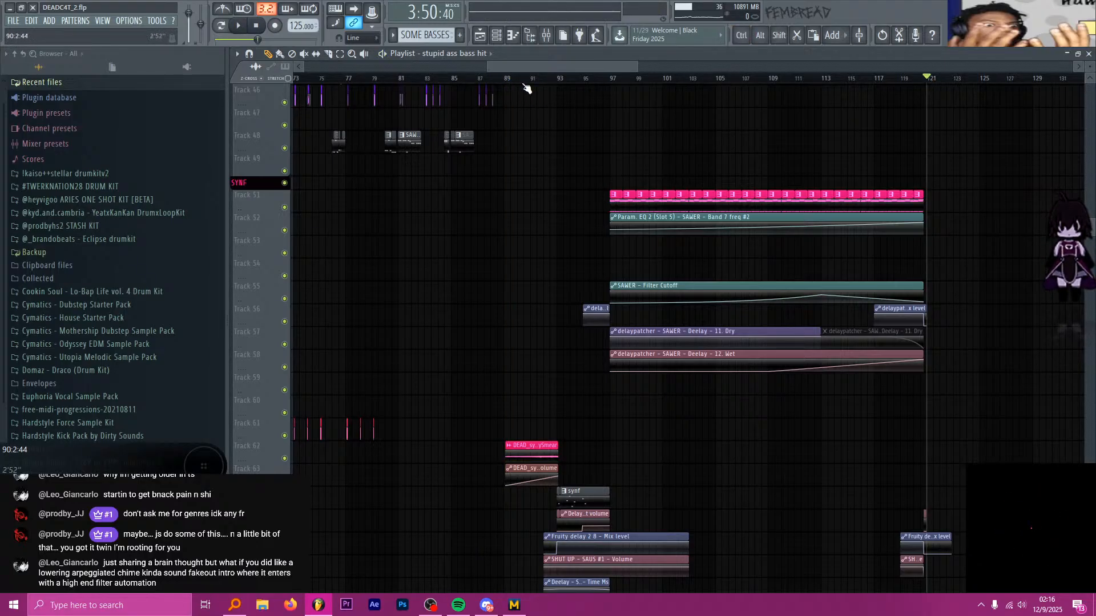
left_click(498, 79)
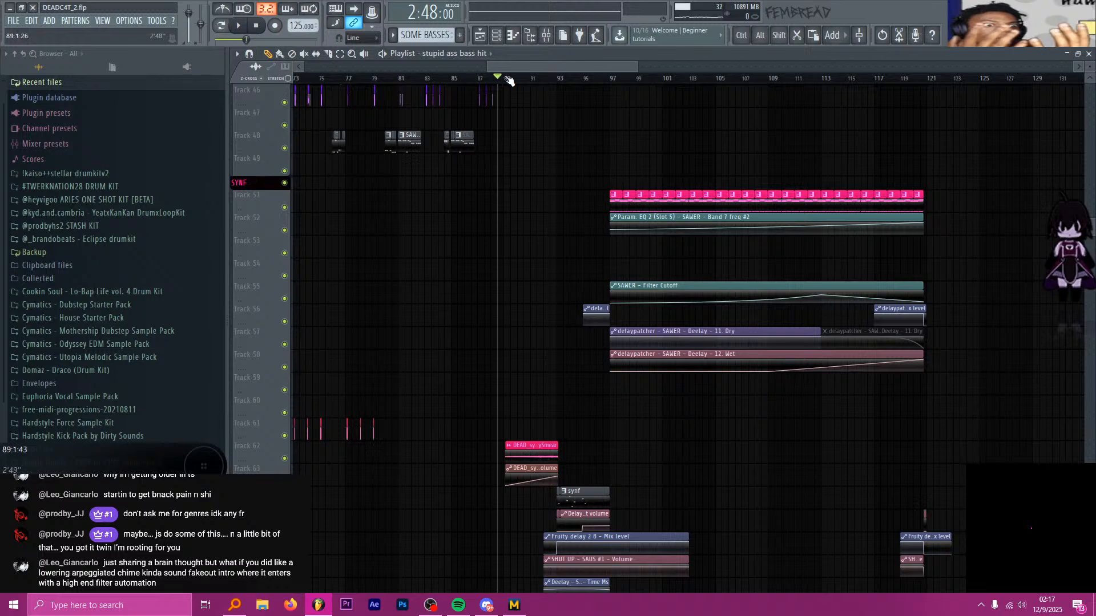
left_click(509, 79)
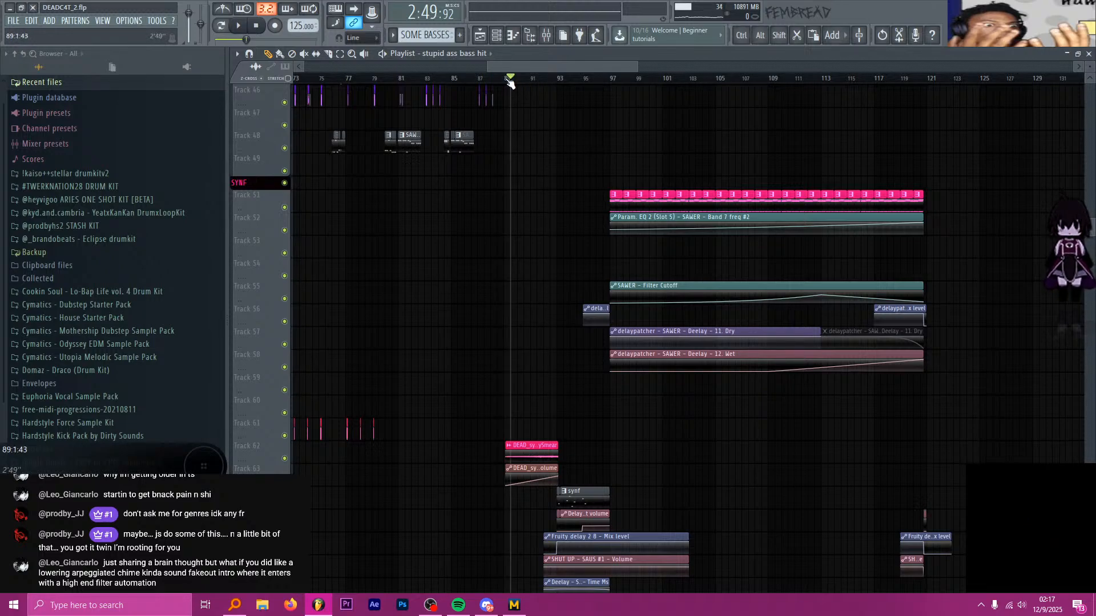
left_click(505, 79)
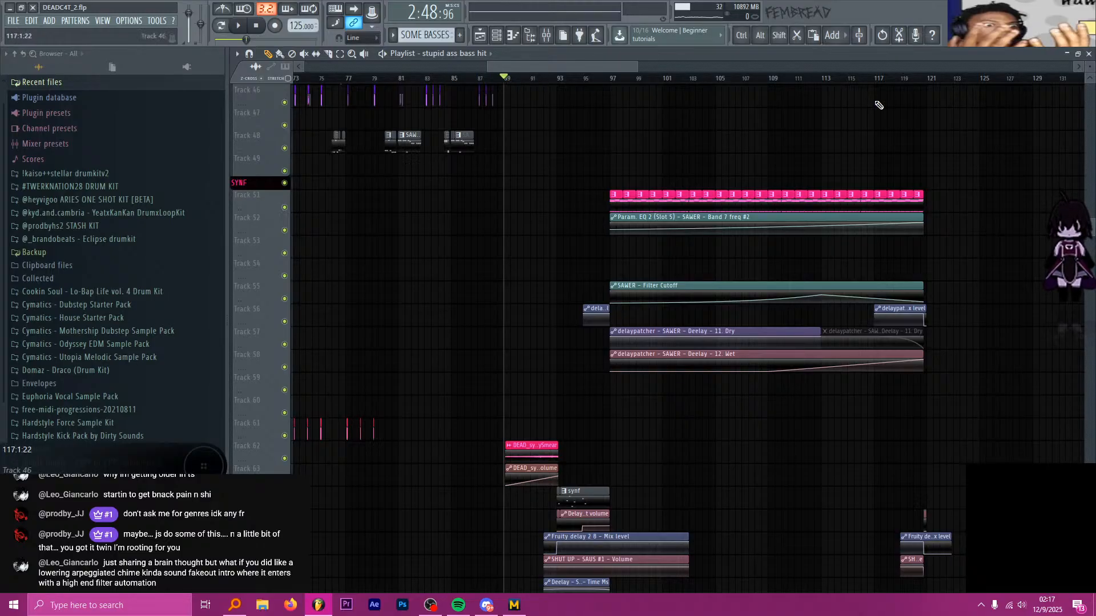
left_click(927, 79)
left_click_drag(929, 80, 509, 78)
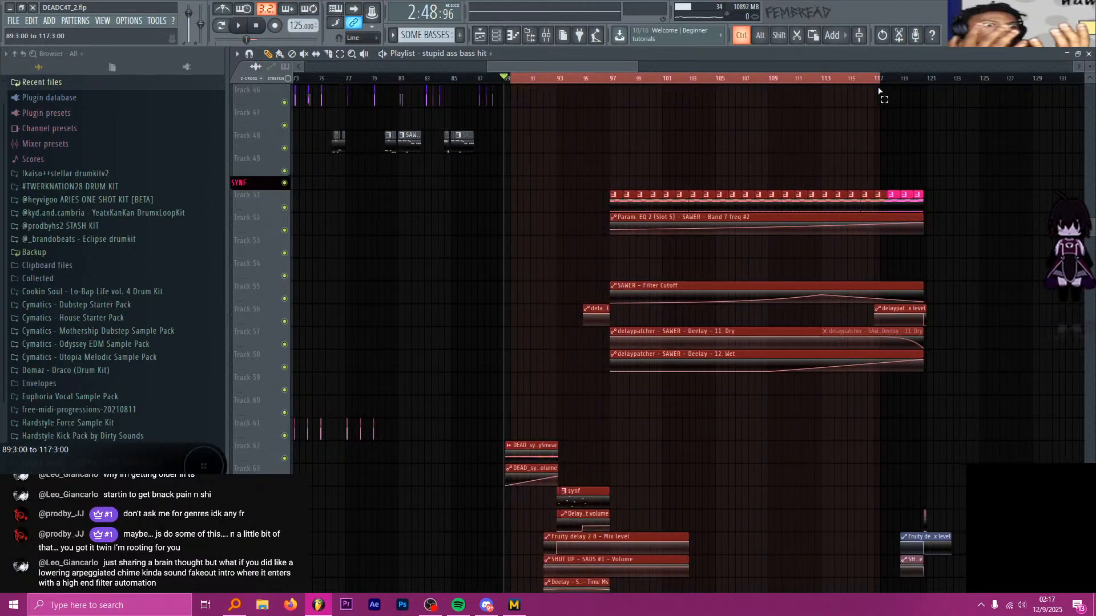
left_click(932, 80)
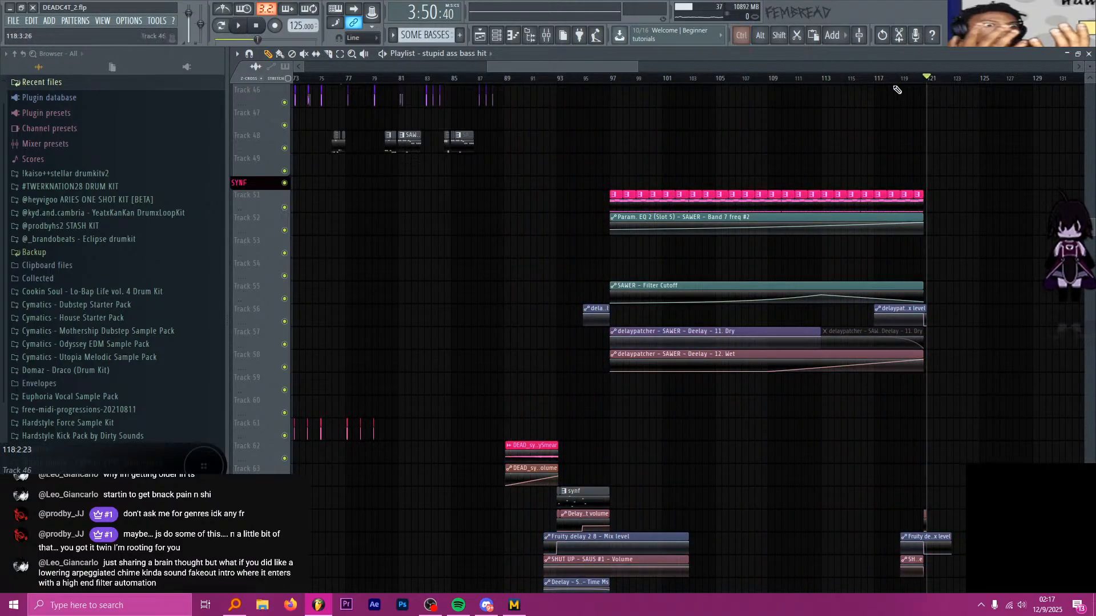
scroll(770, 128, "up", 3)
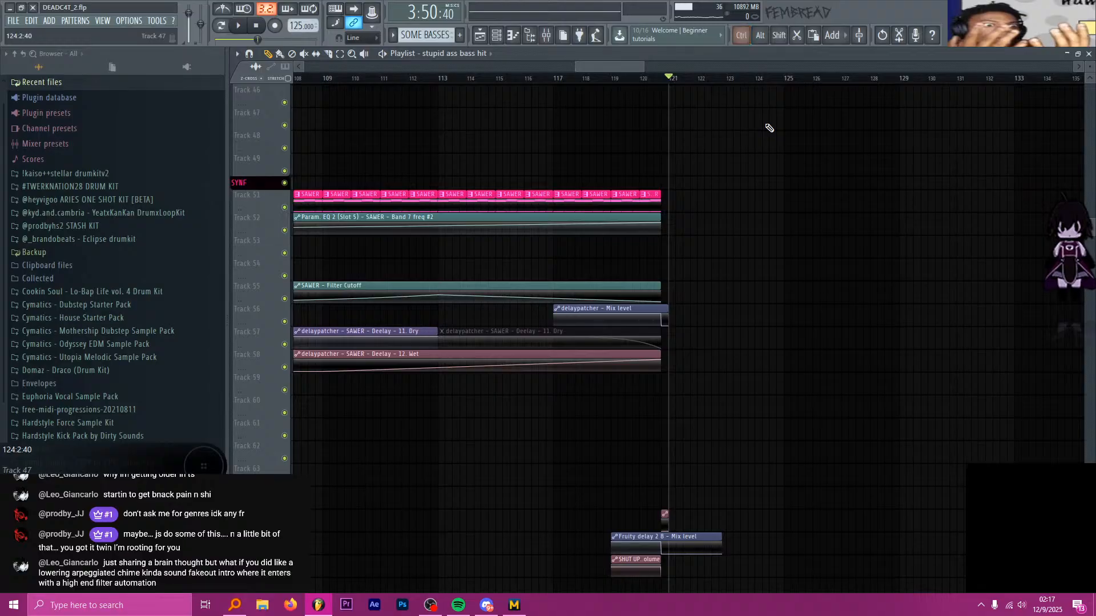
scroll(767, 128, "down", 5)
scroll(735, 140, "down", 6)
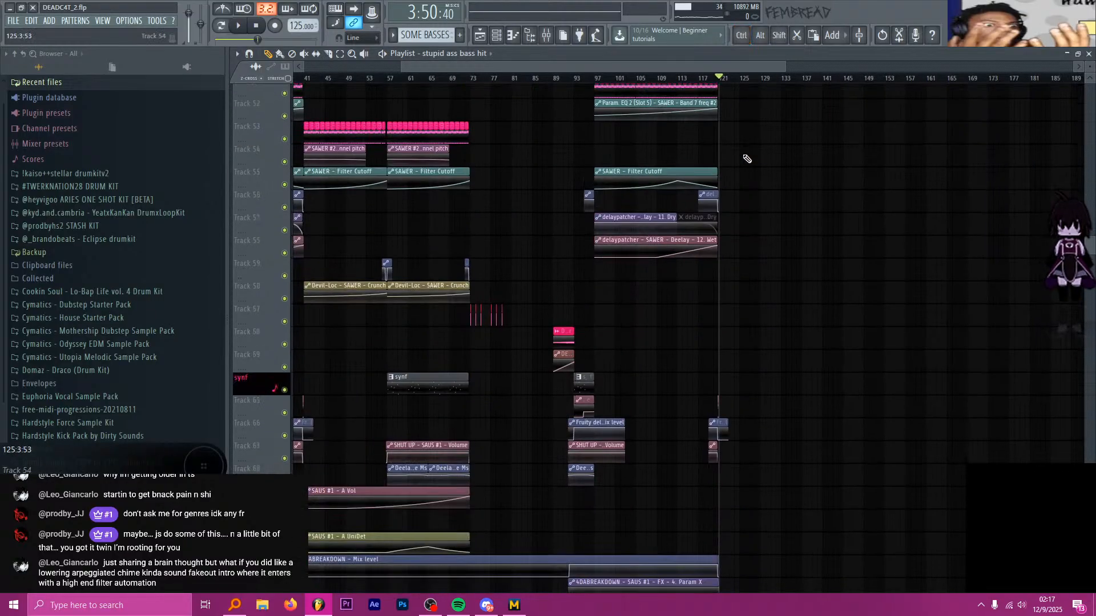
scroll(746, 171, "up", 5)
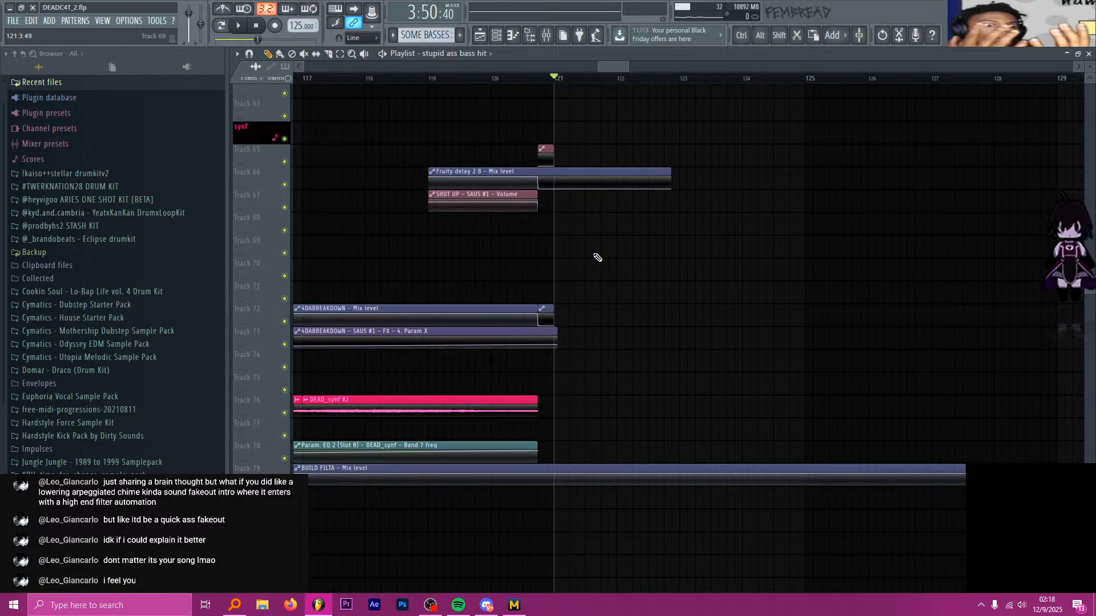
Switch to Everything, search for "so let go idk" and open SO LET GO shitmix.wav in Media Player
left_click(234, 605)
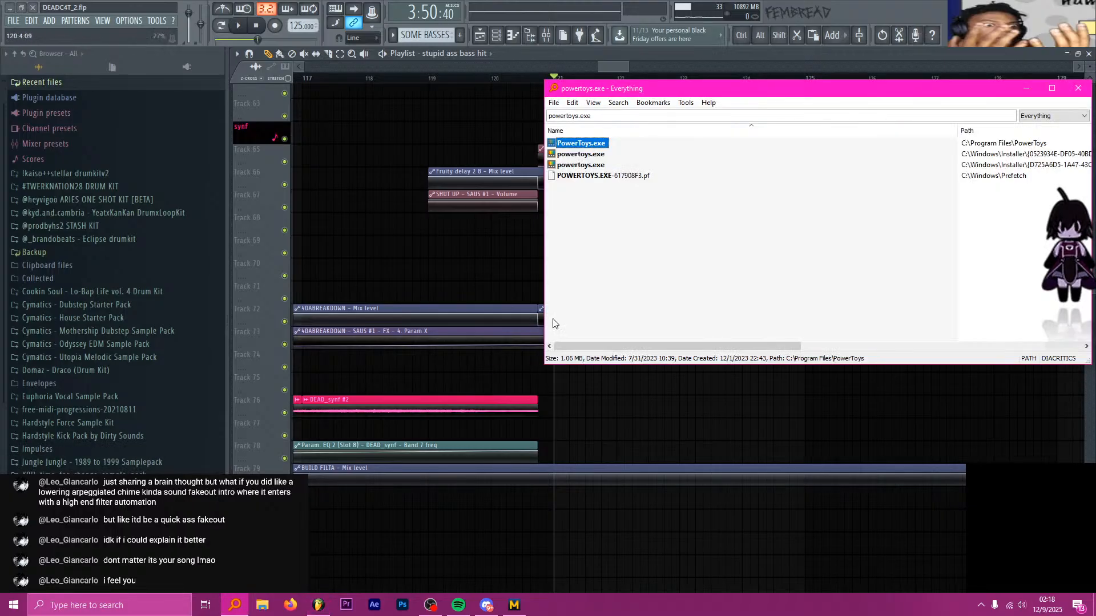
left_click(623, 116)
type("so let go")
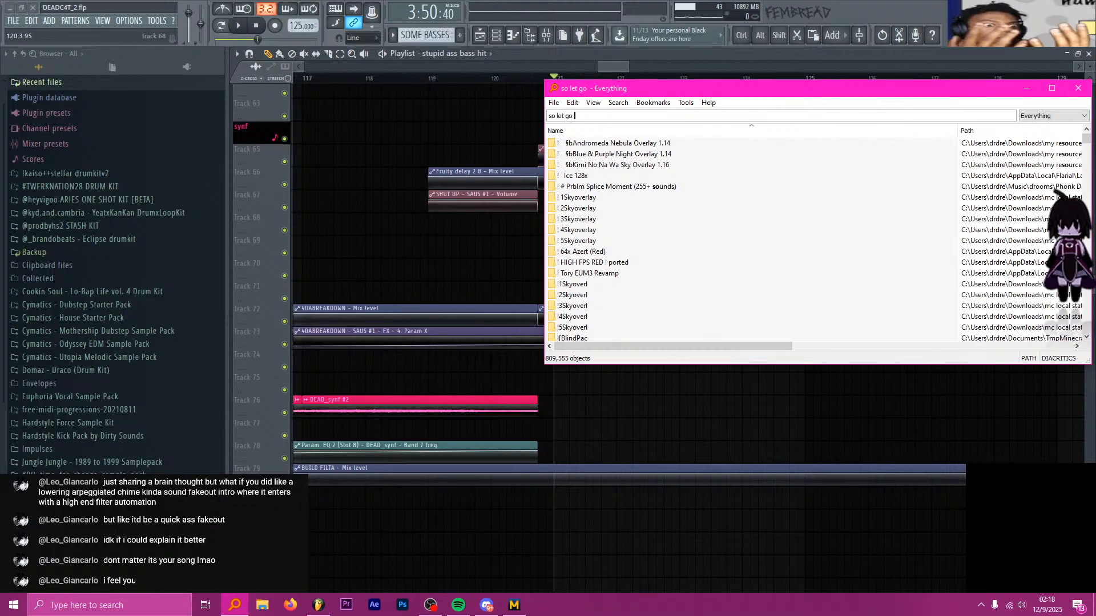
type(" idk")
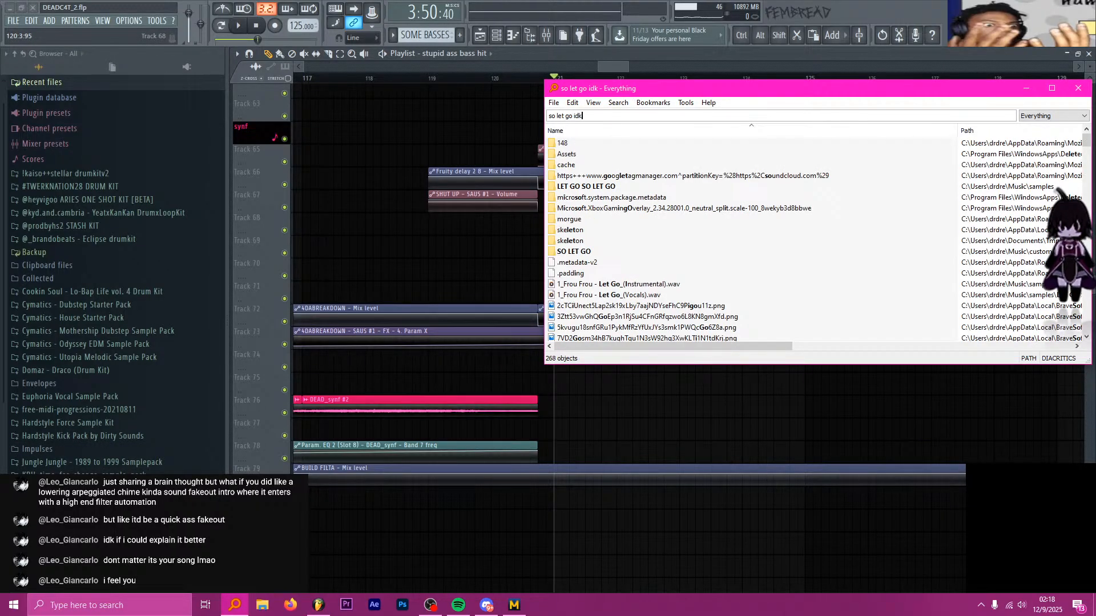
double_click(611, 143)
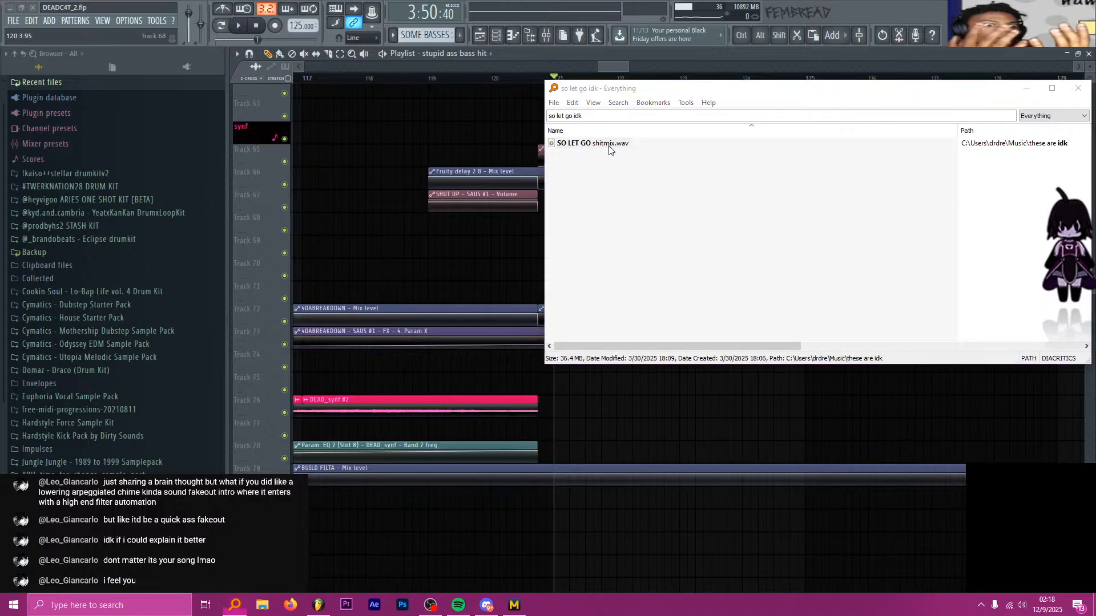
left_click(421, 430)
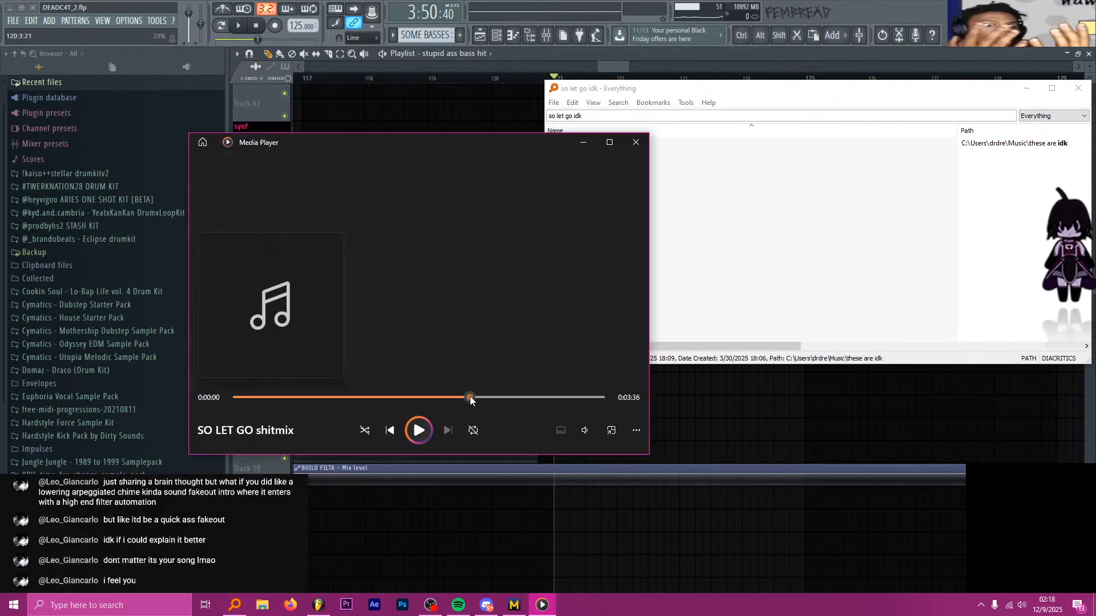
Listen to SO LET GO shitmix around 2:25 and from 2:51, then close the player and return to the FL Studio playlist
left_click_drag(470, 397, 505, 398)
left_click(419, 431)
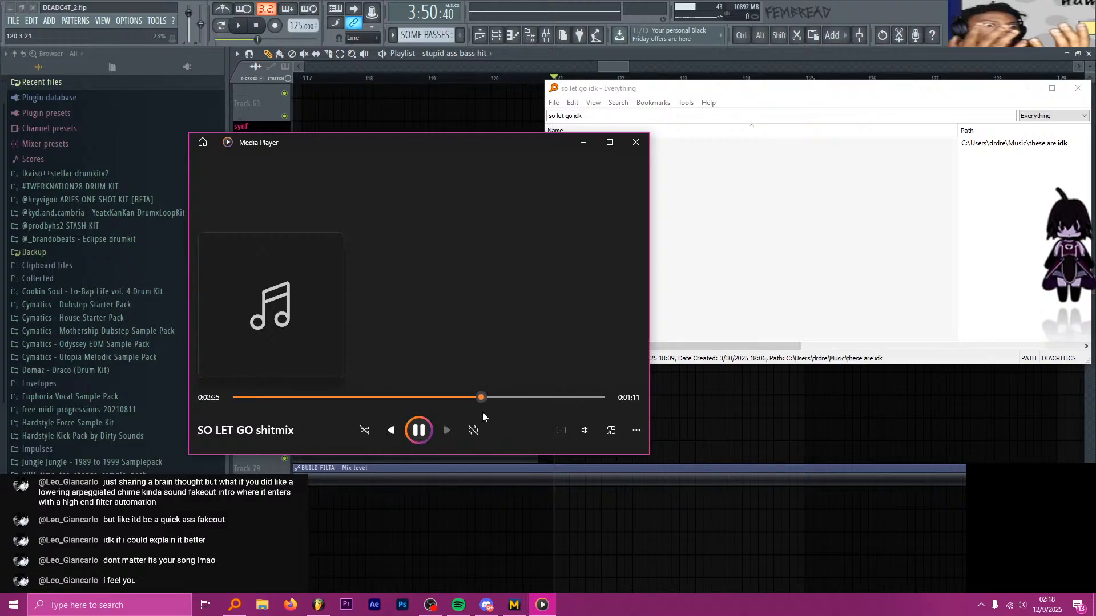
left_click_drag(489, 399, 523, 397)
left_click(534, 398)
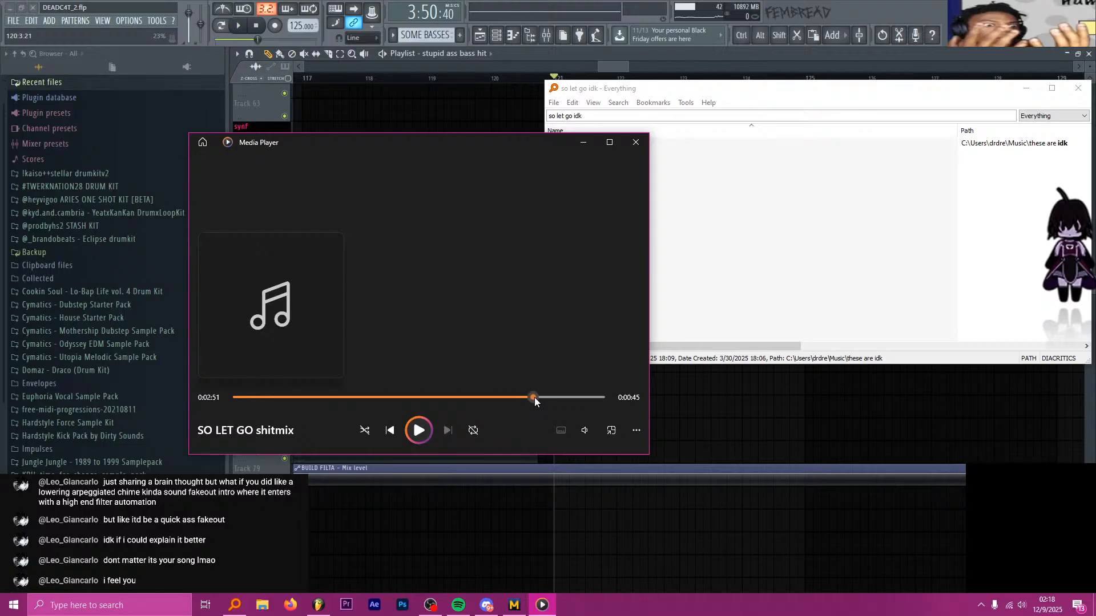
left_click(418, 435)
left_click(418, 434)
left_click(418, 430)
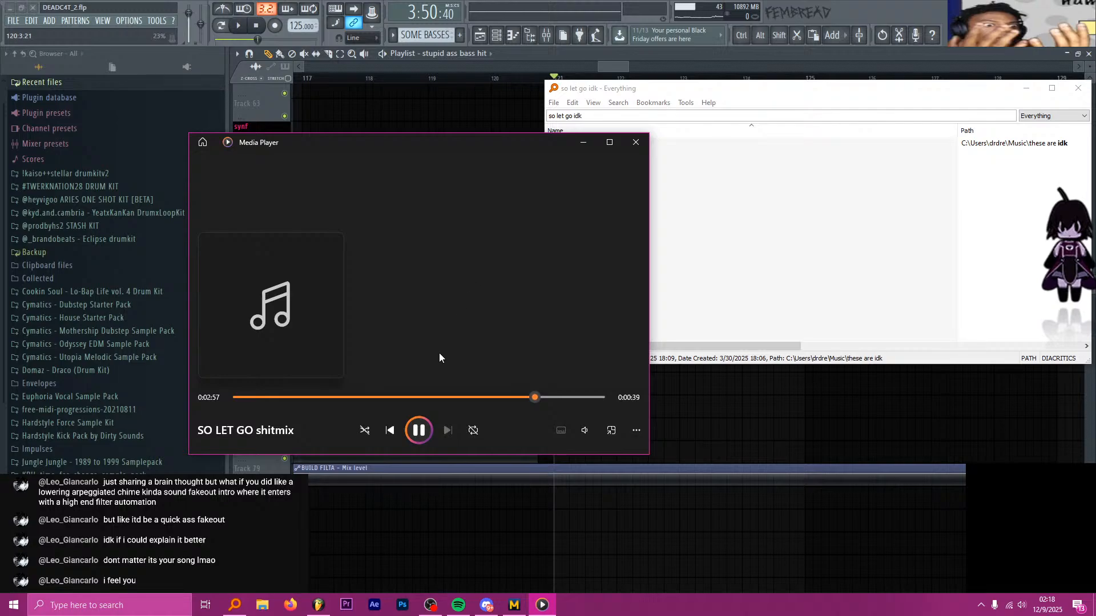
left_click(419, 432)
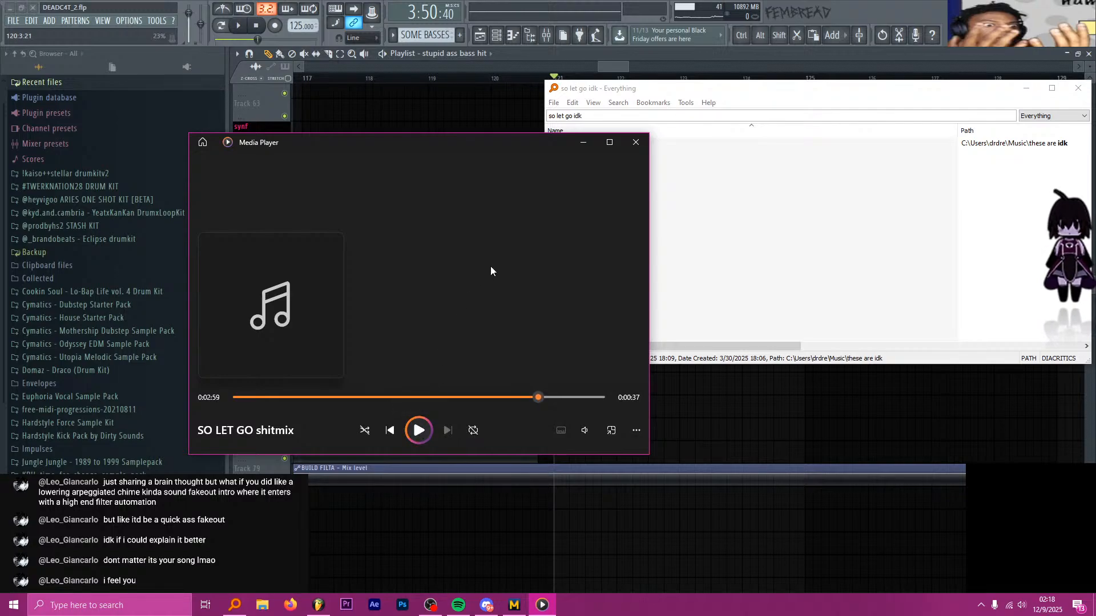
left_click(633, 142)
left_click(611, 67)
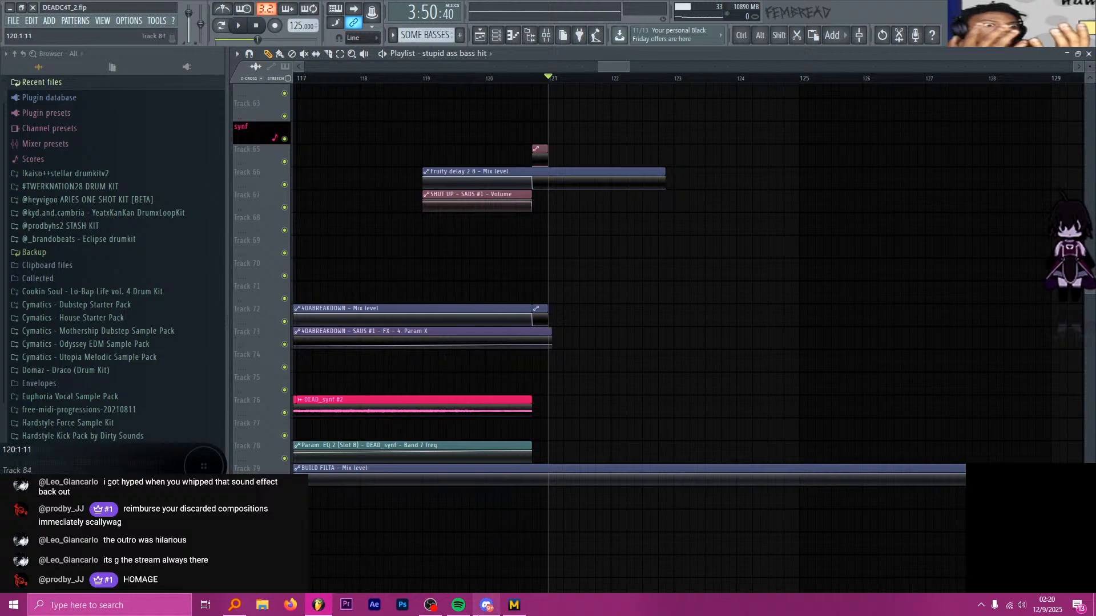
Switch to Discord and open the "fem's throwaways" thread under flex-zone in the femcord server
mouse_move(486, 605)
left_click(495, 543)
scroll(122, 343, "down", 6)
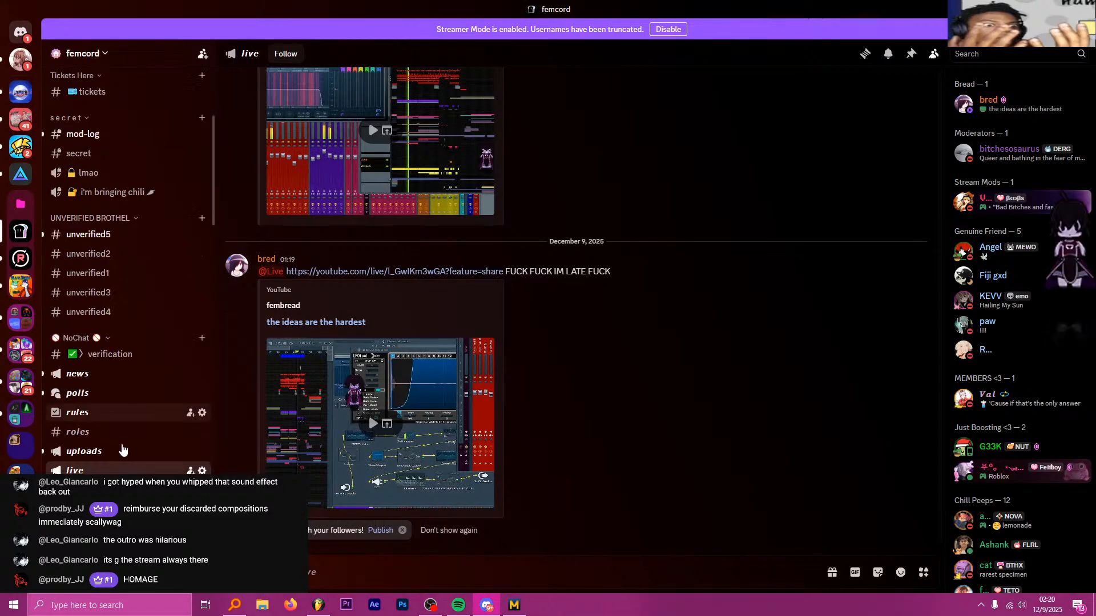
left_click(125, 308)
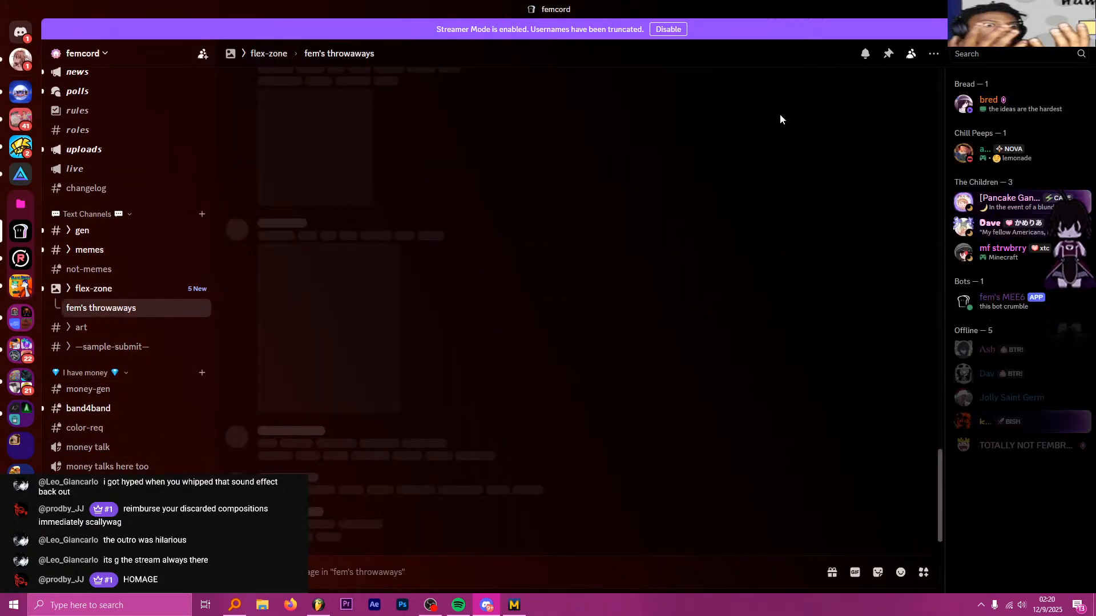
Search the "fem's throwaways" thread for "let go" and look back through its earlier posts
left_click(994, 51)
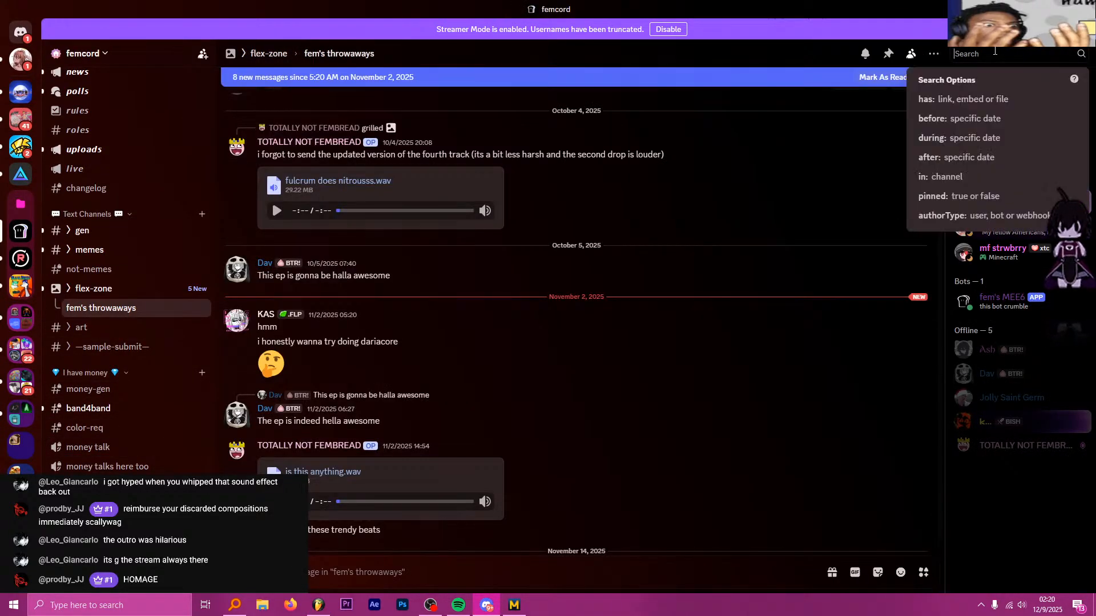
left_click(942, 177)
left_click(978, 87)
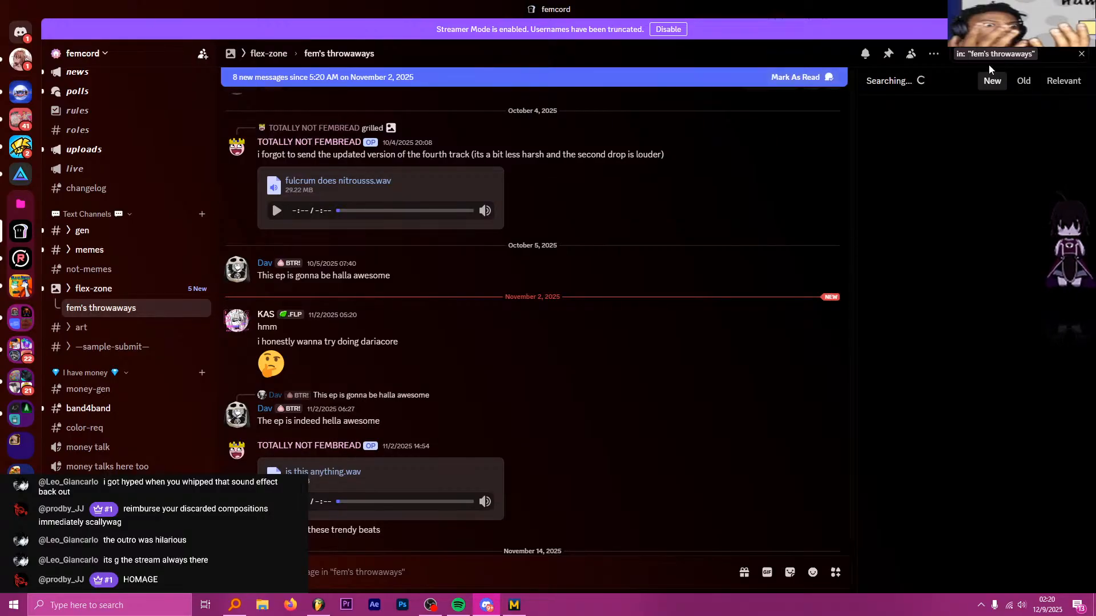
type("let go")
key("Return")
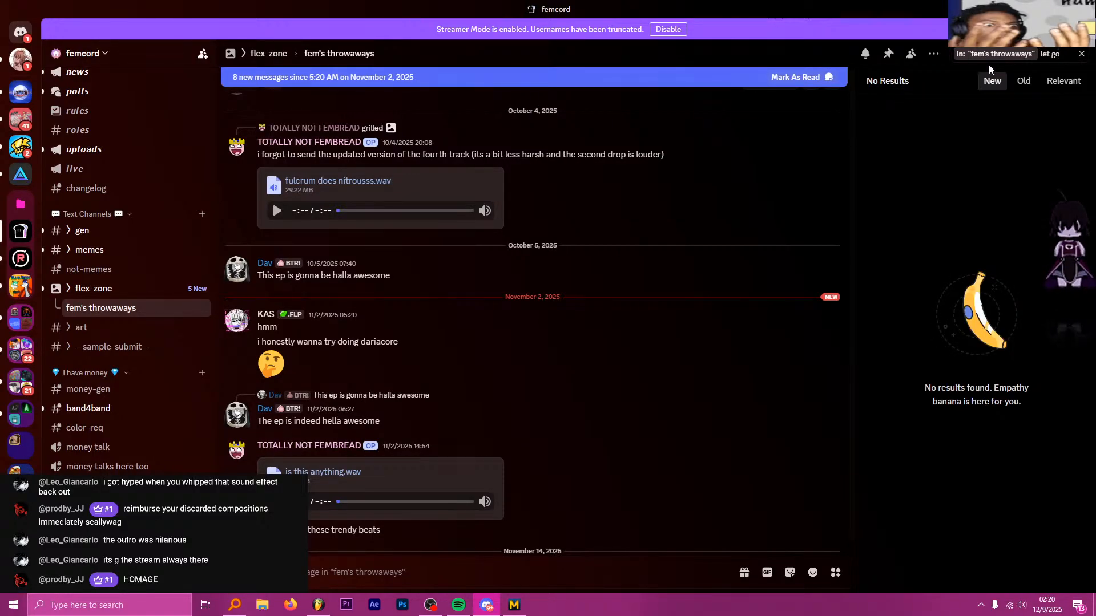
scroll(648, 274, "up", 1)
scroll(644, 274, "up", 5)
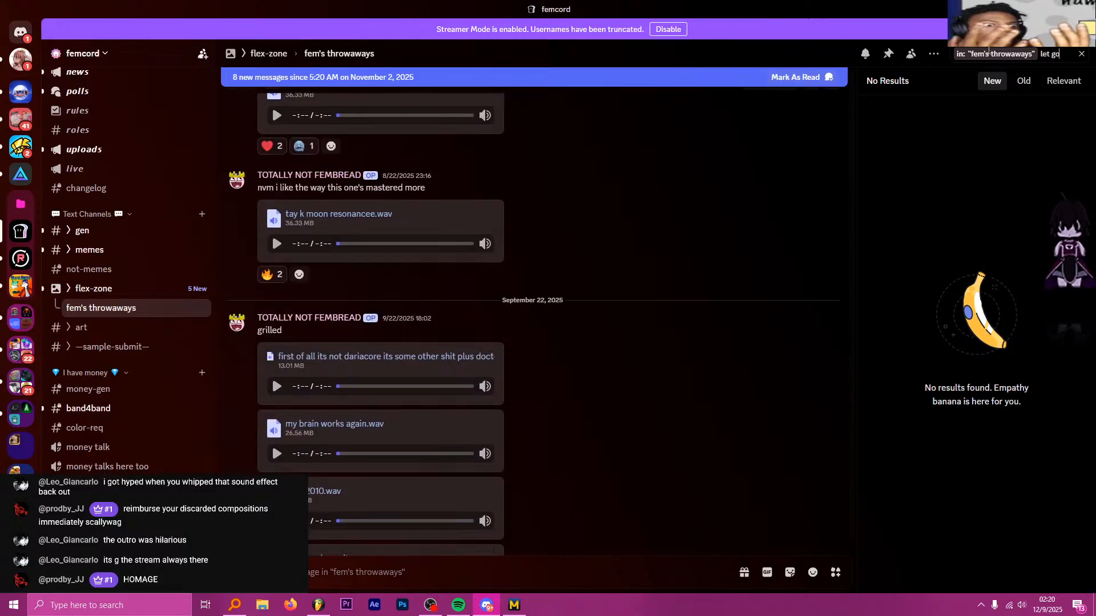
Replace the "let go" search text with a filter for messages containing a file, sorted oldest first
key("BackSpace")
key("BackSpace")
key("BackSpace")
key("BackSpace")
key("BackSpace")
key("BackSpace")
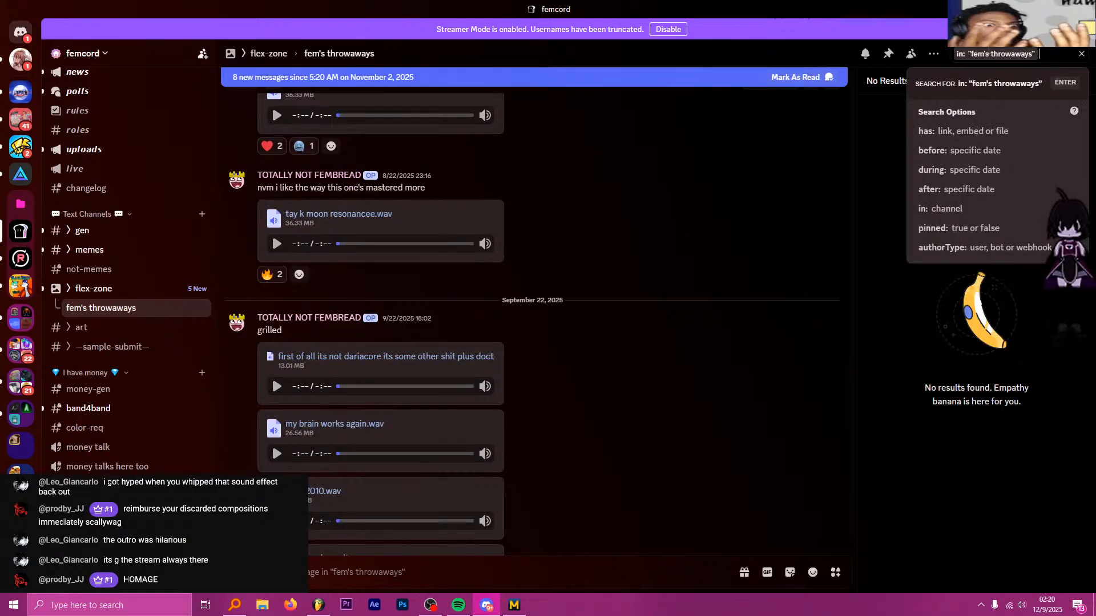
type("has")
left_click(985, 218)
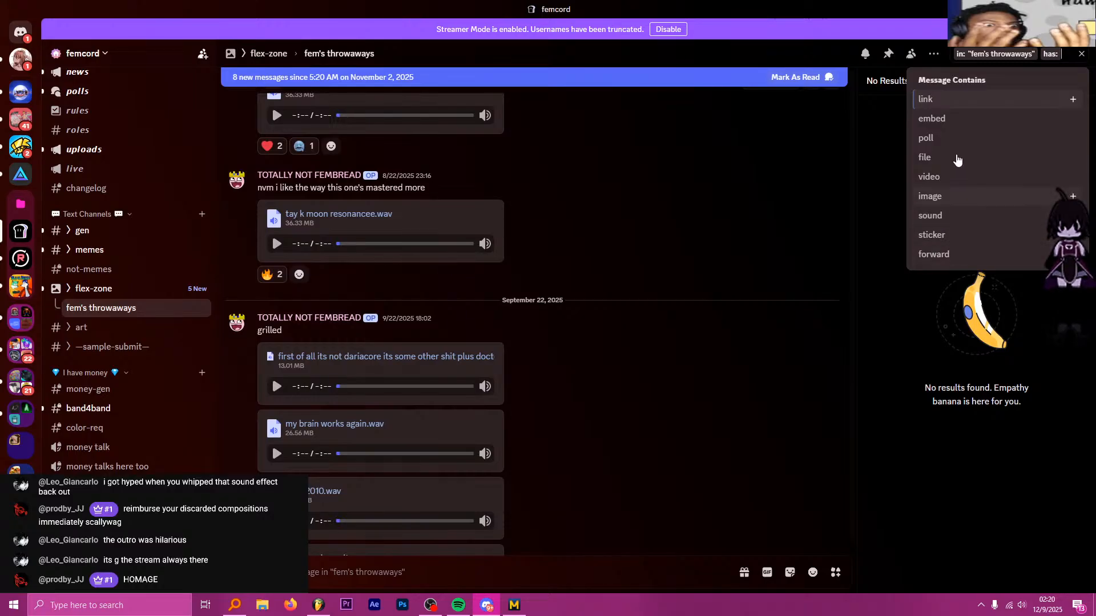
left_click(933, 155)
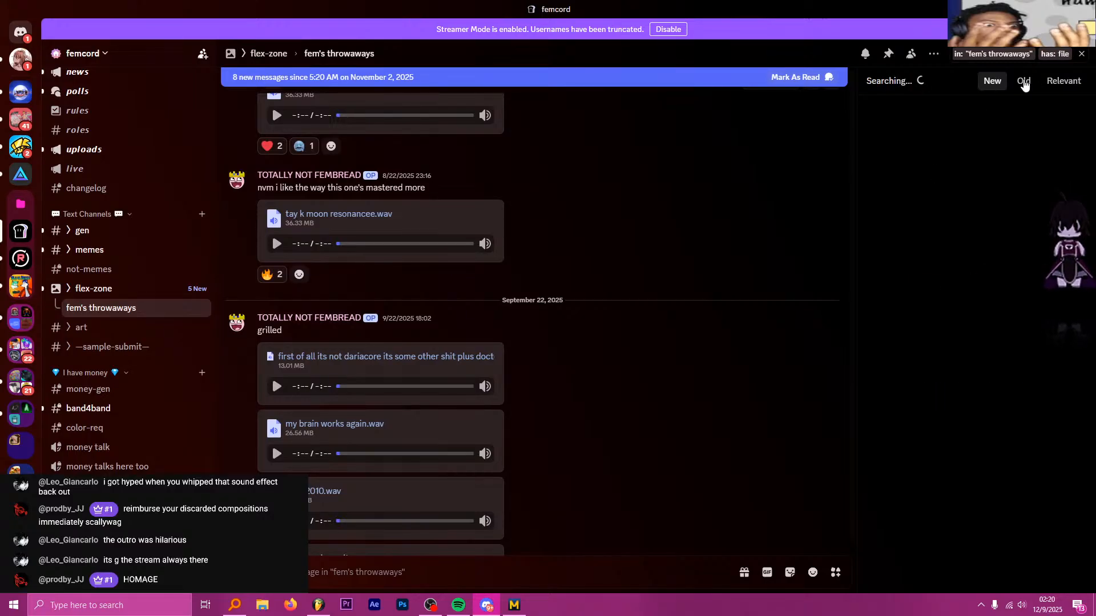
left_click(1023, 81)
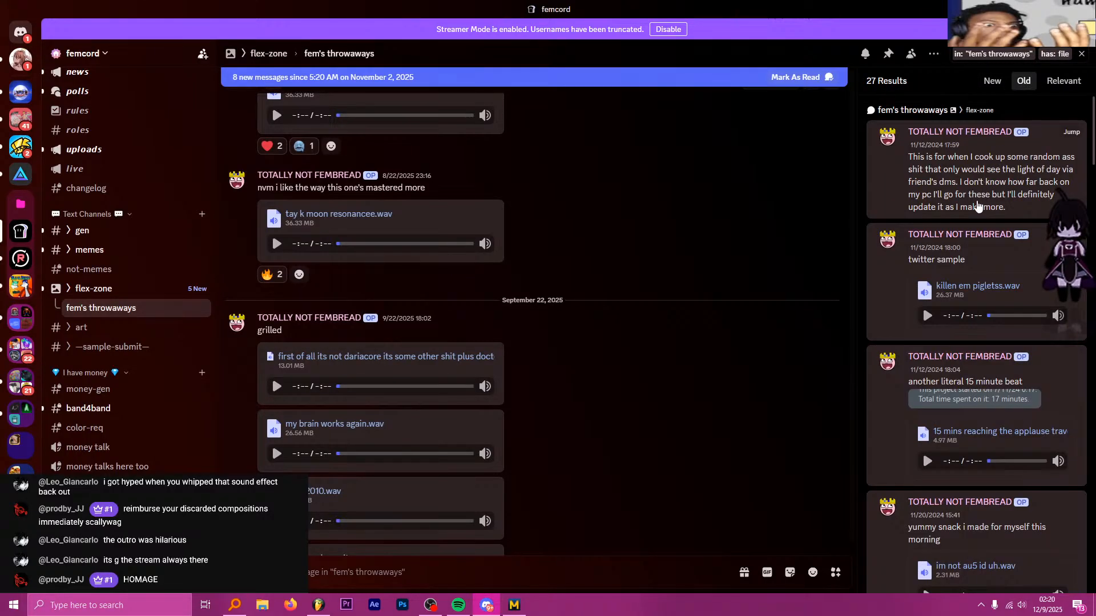
Look through both pages of file results for an earlier upload of the SO LET GO track
scroll(978, 207, "down", 10)
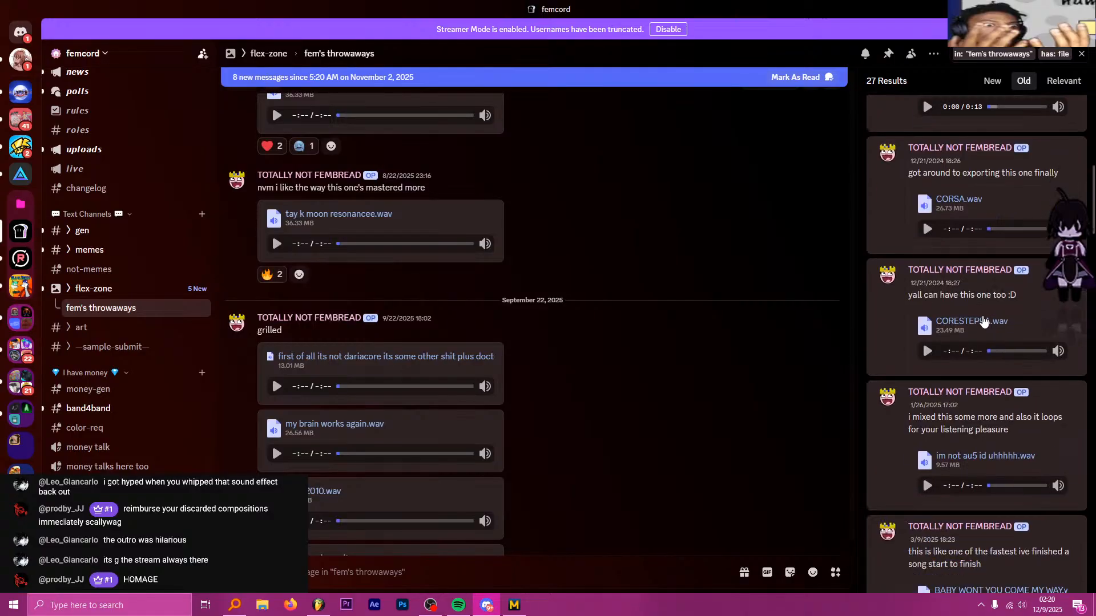
scroll(982, 322, "down", 10)
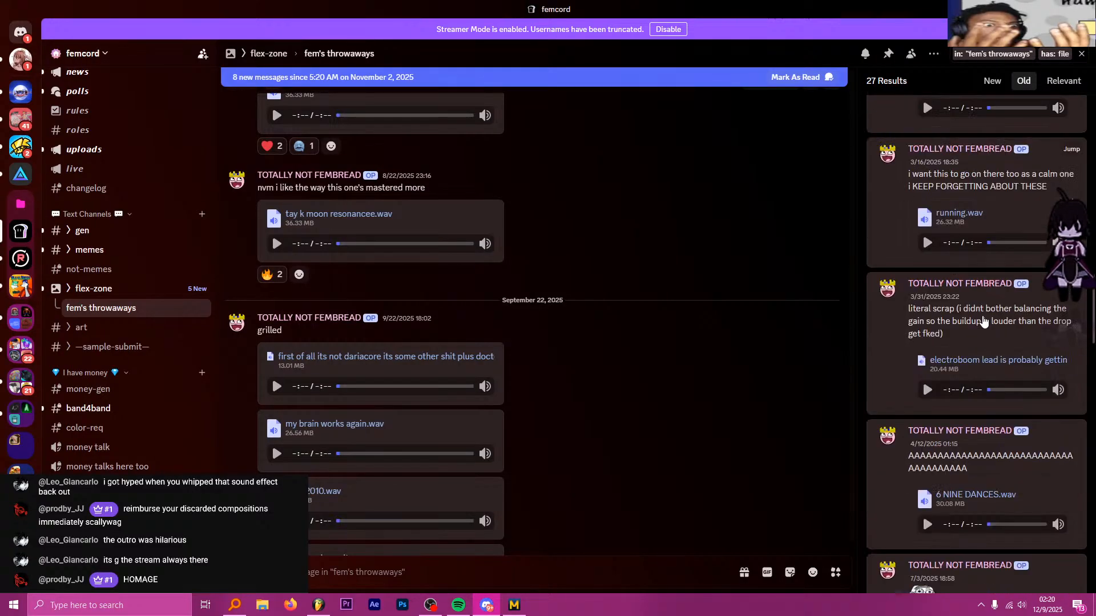
scroll(982, 321, "down", 8)
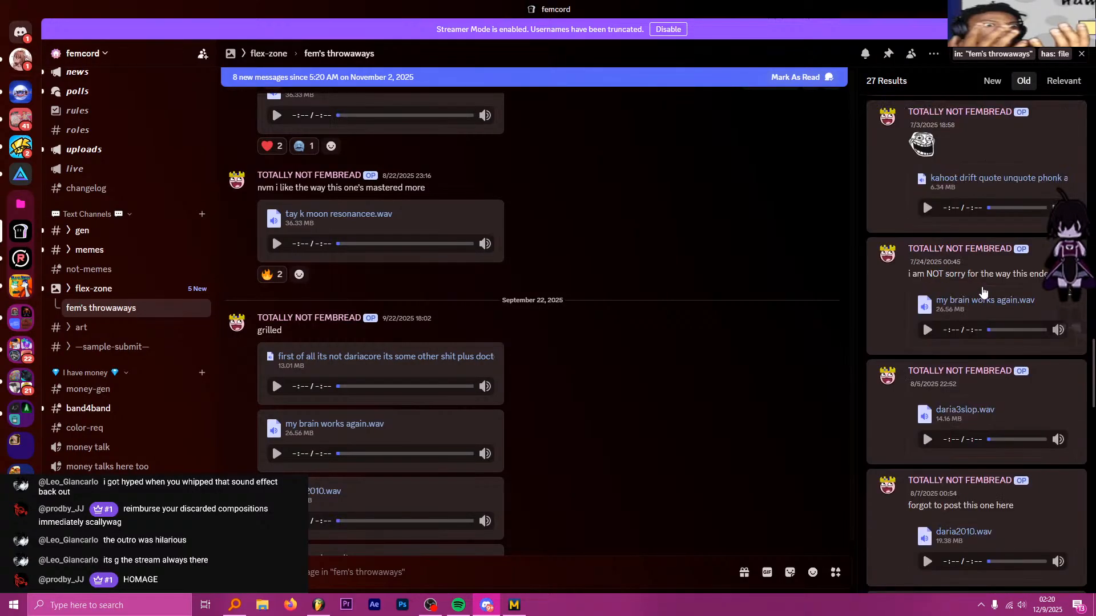
scroll(982, 292, "down", 8)
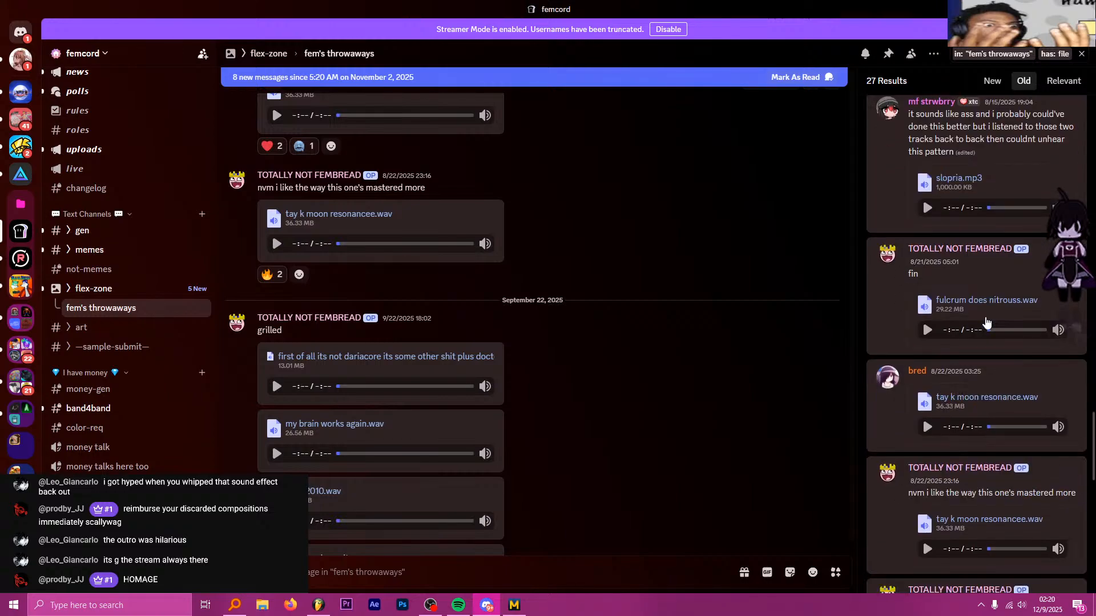
scroll(986, 323, "down", 8)
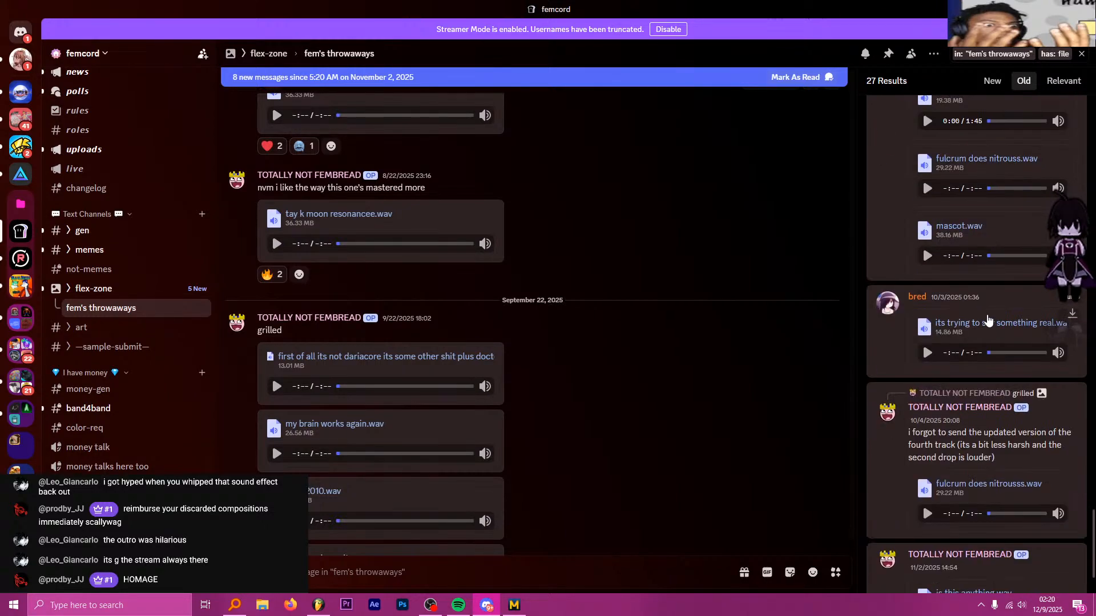
scroll(989, 319, "down", 2)
left_click(986, 583)
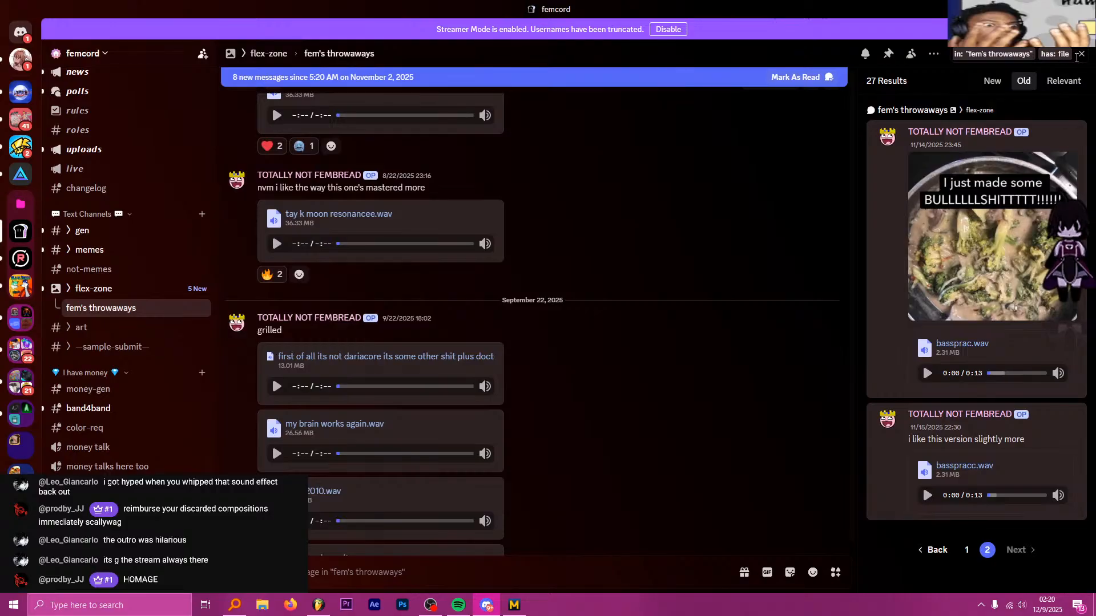
Close the search results and go to the newest posts in the "fem's throwaways" thread
left_click(1078, 55)
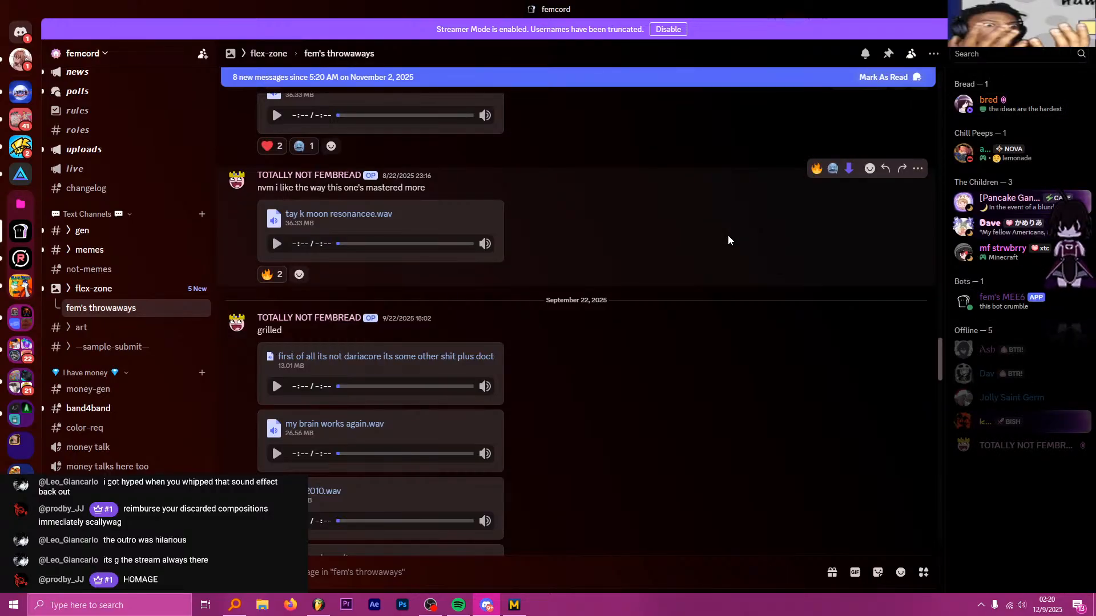
scroll(721, 276, "down", 15)
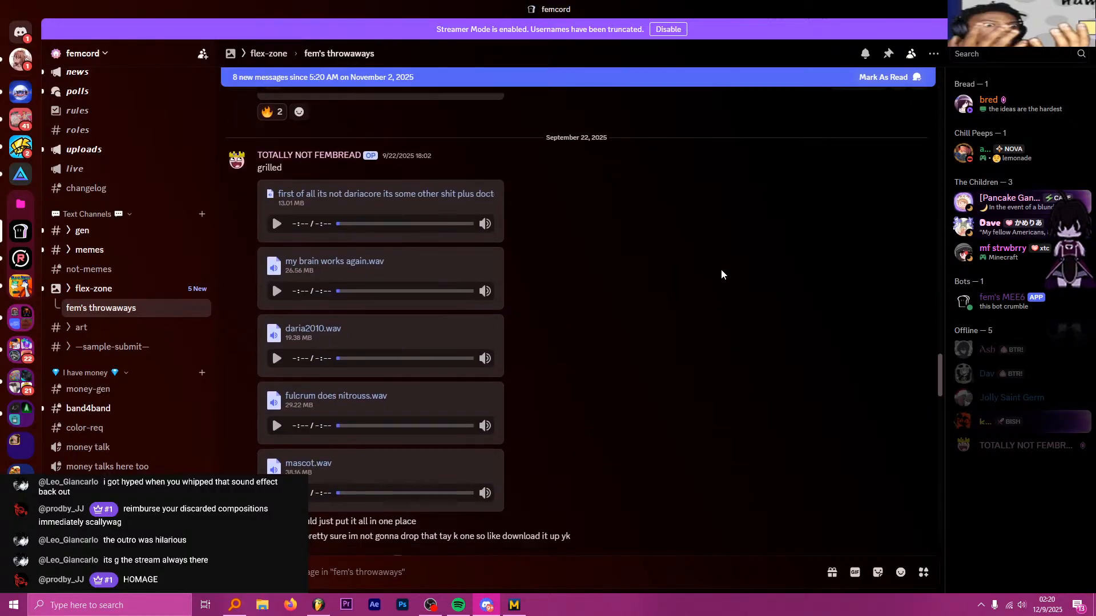
key("alt+Tab")
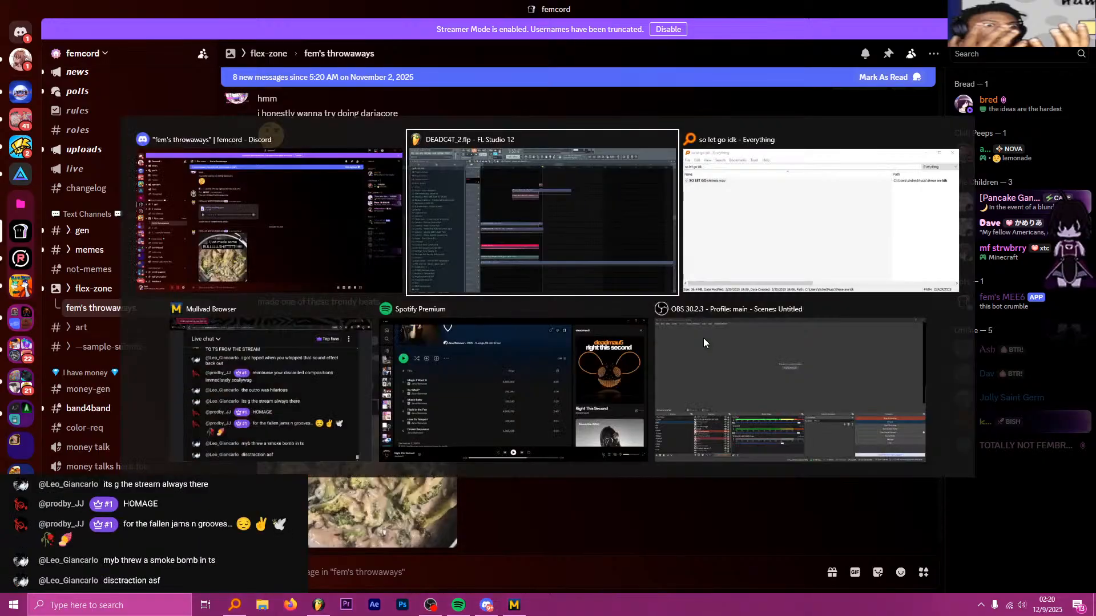
key("alt+Tab")
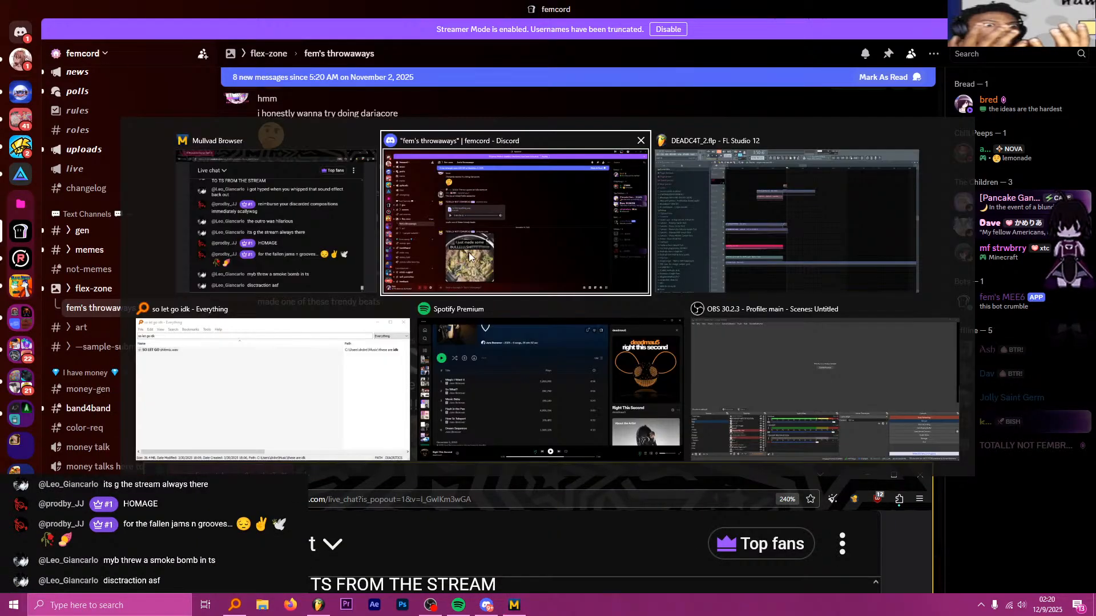
scroll(576, 363, "down", 4)
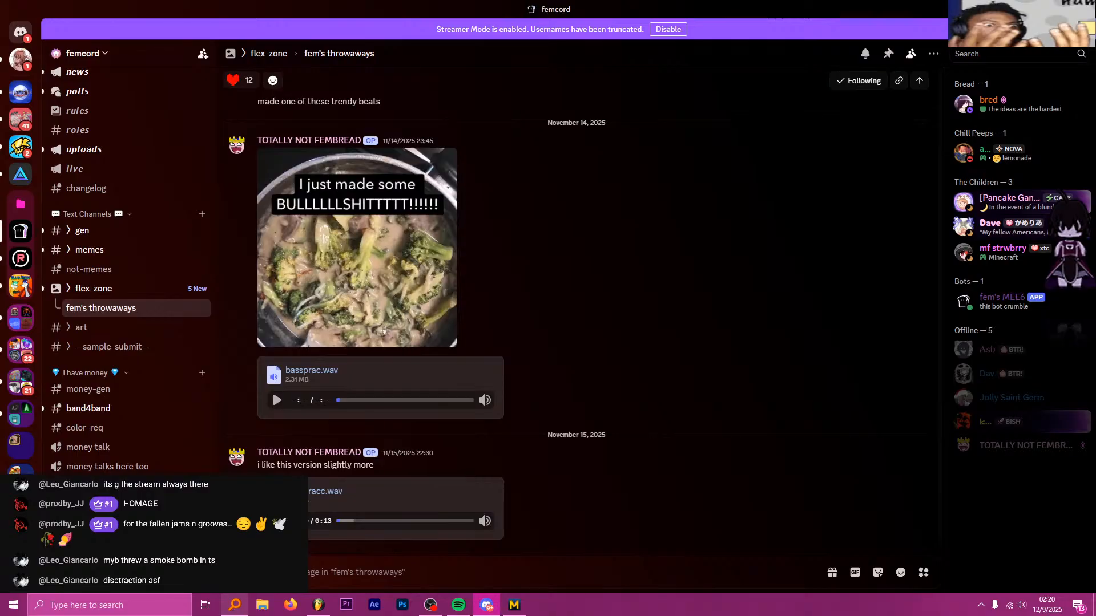
Switch to Everything and check the file properties of SO LET GO shitmix.wav, then close them
left_click(235, 605)
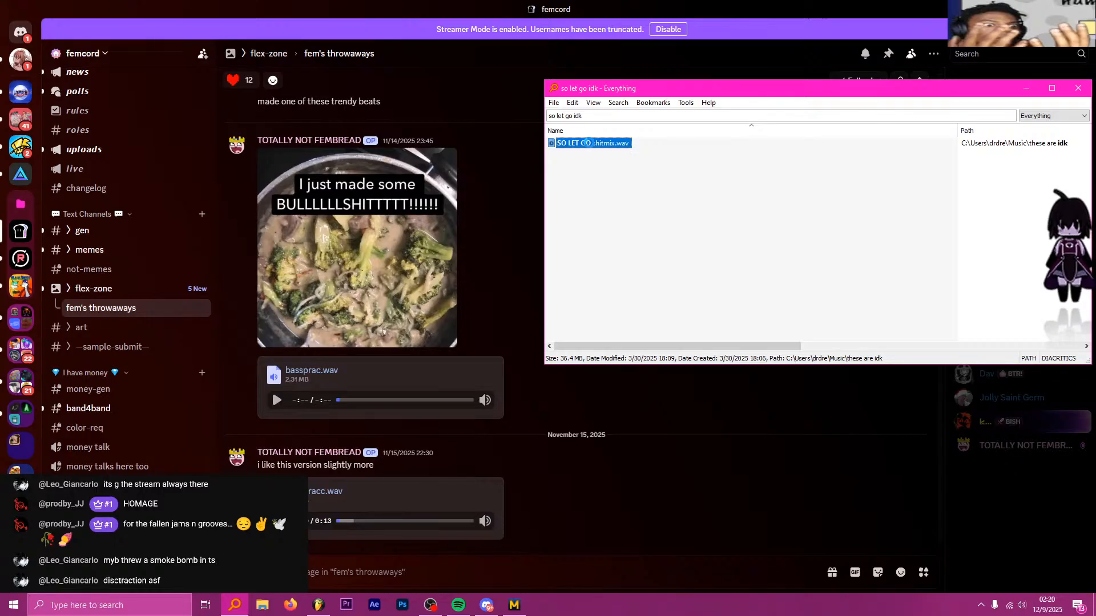
right_click(590, 147)
left_click(623, 524)
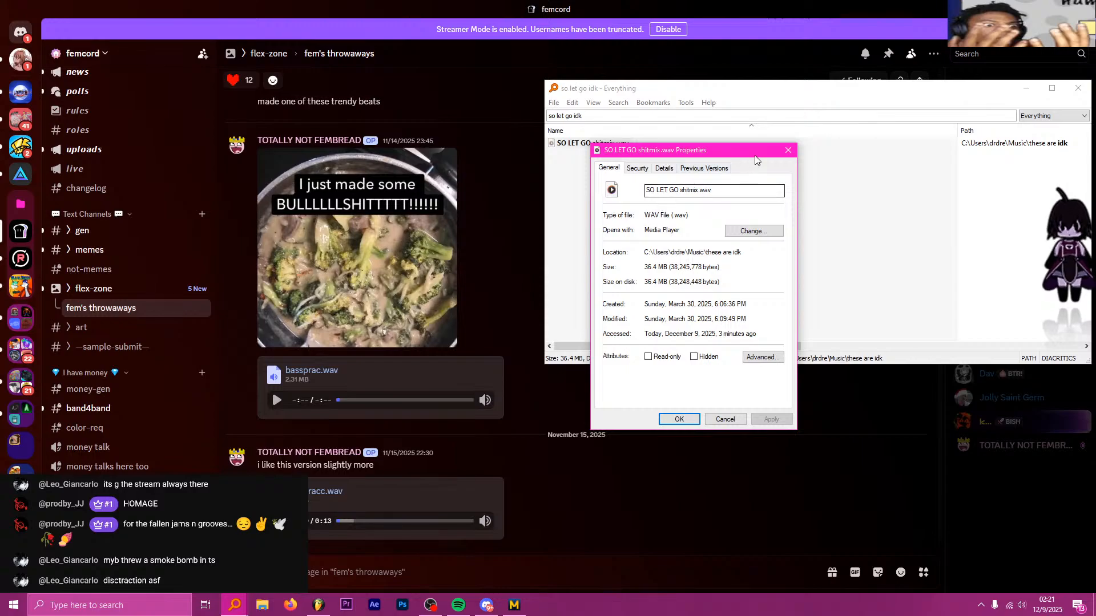
left_click(787, 150)
Open SO LET GO shitmix.wav in Media Player, listen to its ending from about 3:28, and close the player
right_click(596, 148)
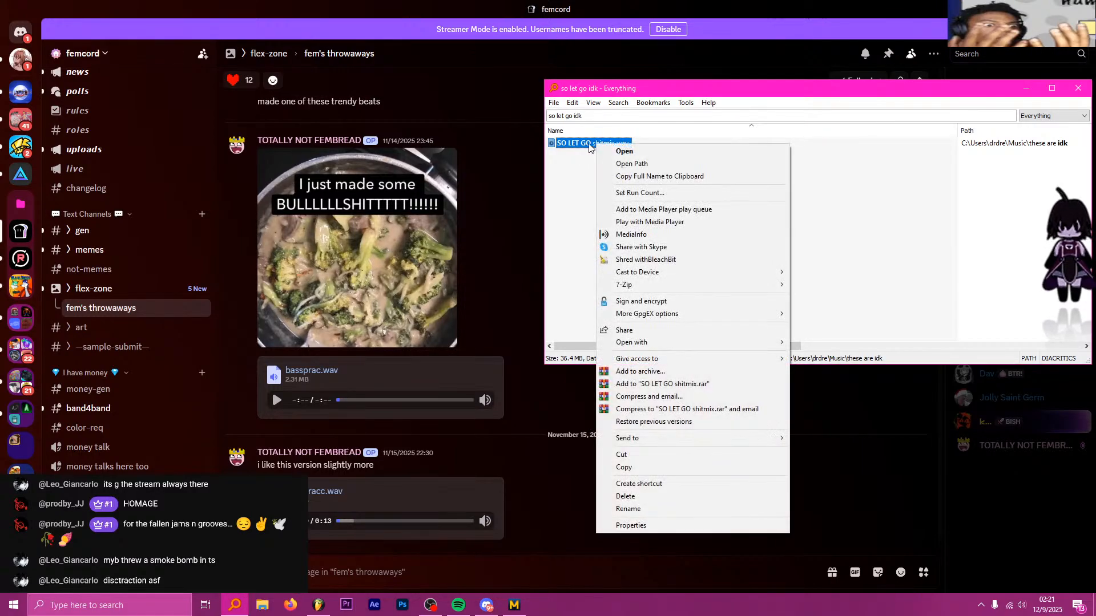
left_click(571, 147)
double_click(572, 146)
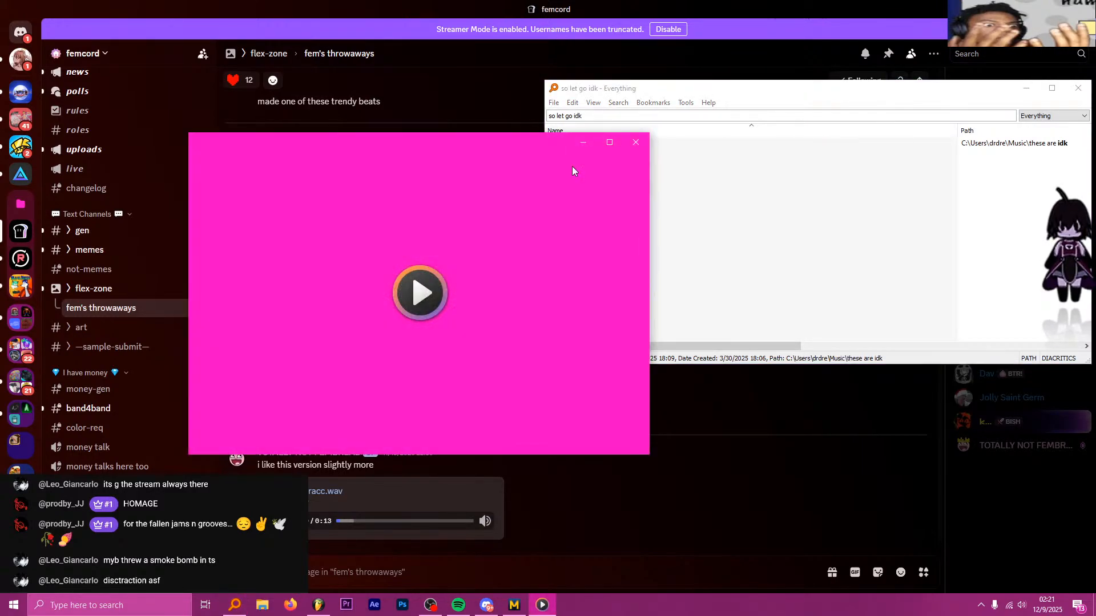
left_click_drag(543, 397, 587, 397)
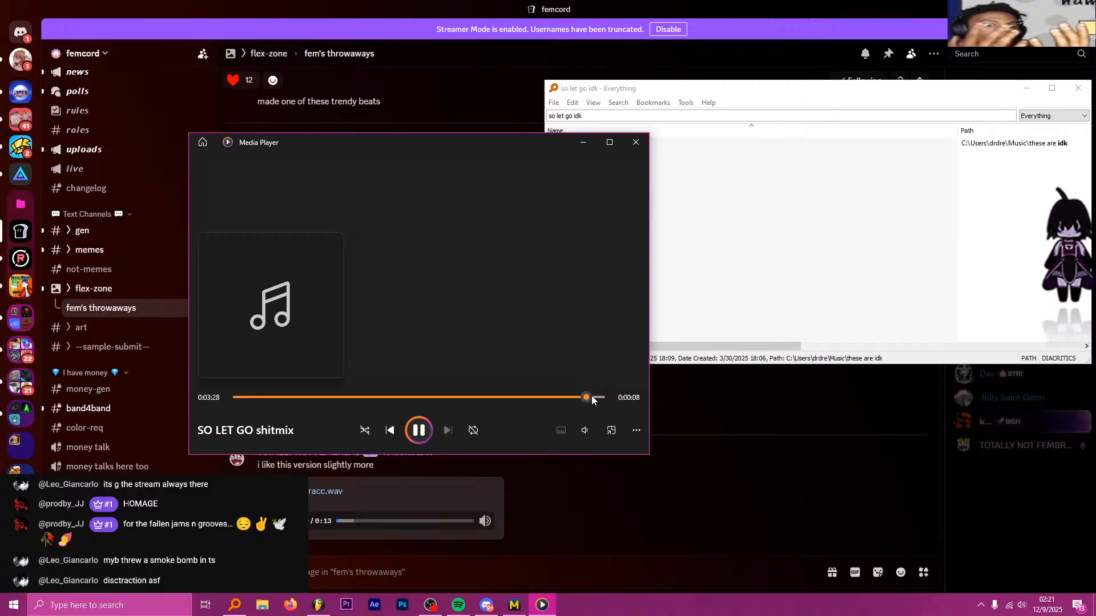
left_click(635, 143)
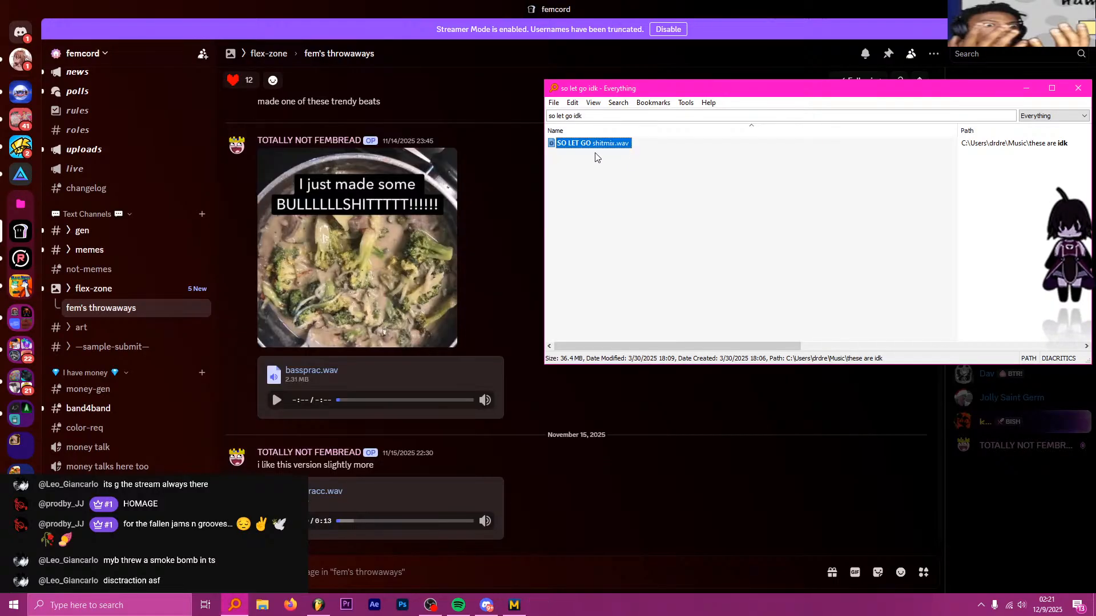
Post SO LET GO shitmix.wav to the "fem's throwaways" thread and play basspracc.wav during the upload
left_click_drag(588, 148, 519, 155)
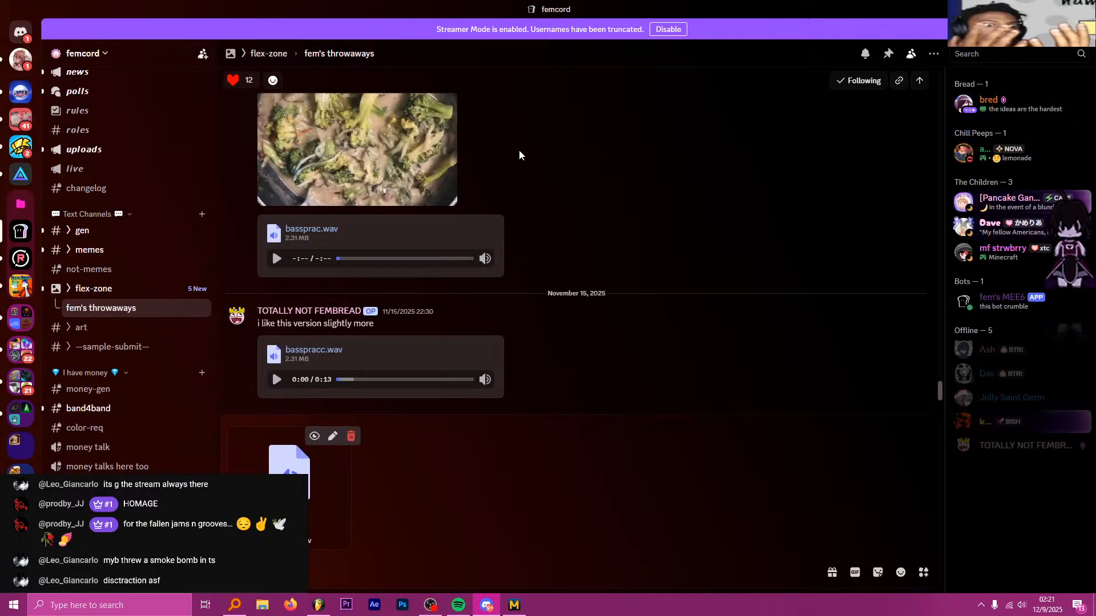
key("Return")
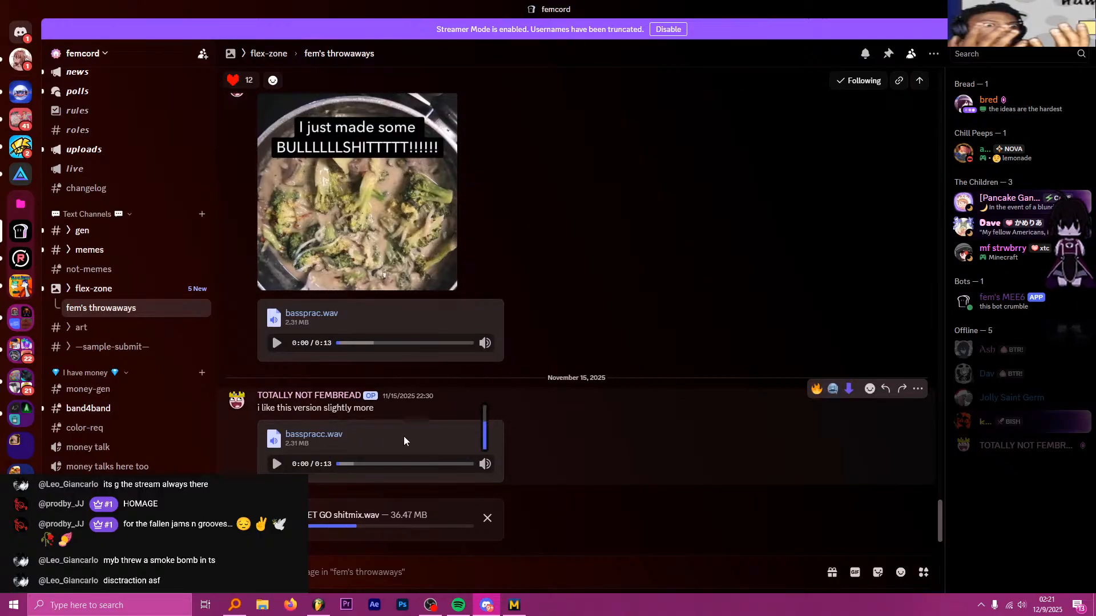
left_click(278, 467)
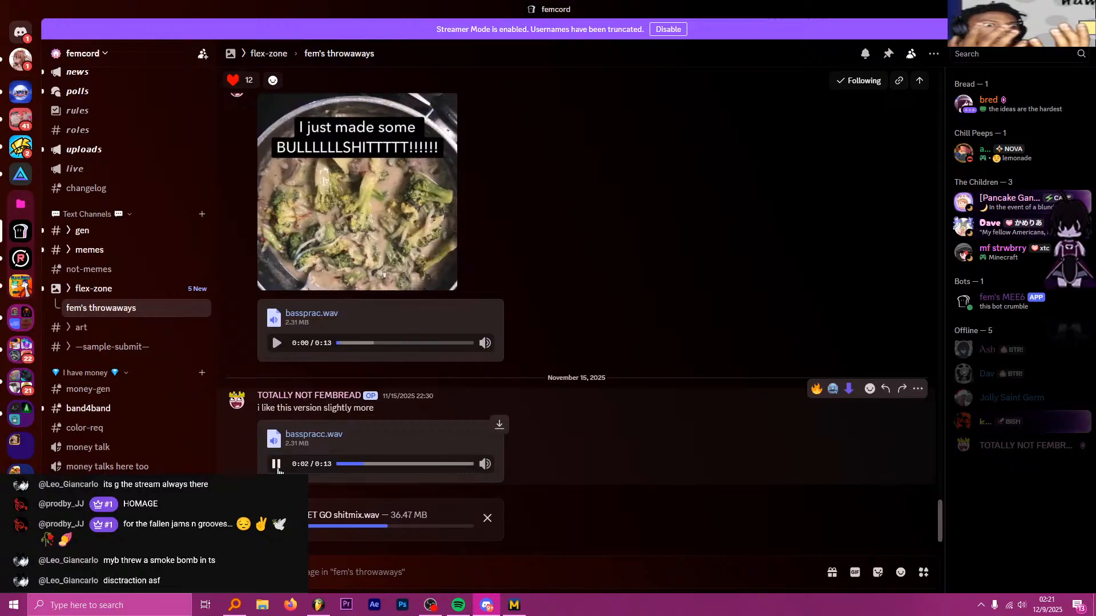
Play basspracc.wav in the thread through to its end and switch back to the DEADC4T_2 project in FL Studio
left_click(277, 465)
left_click(276, 464)
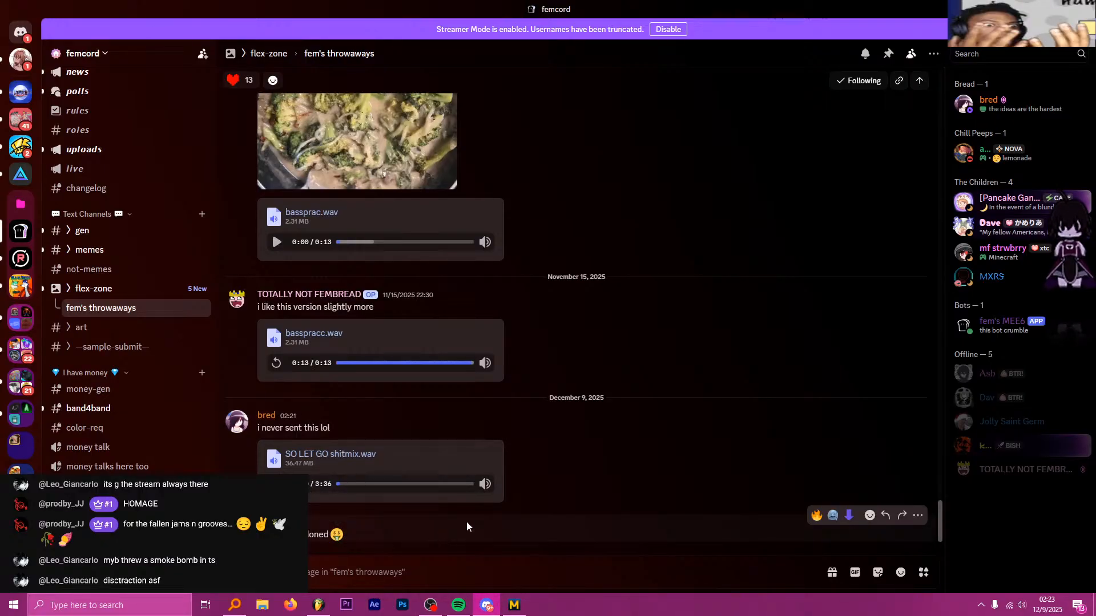
left_click(328, 604)
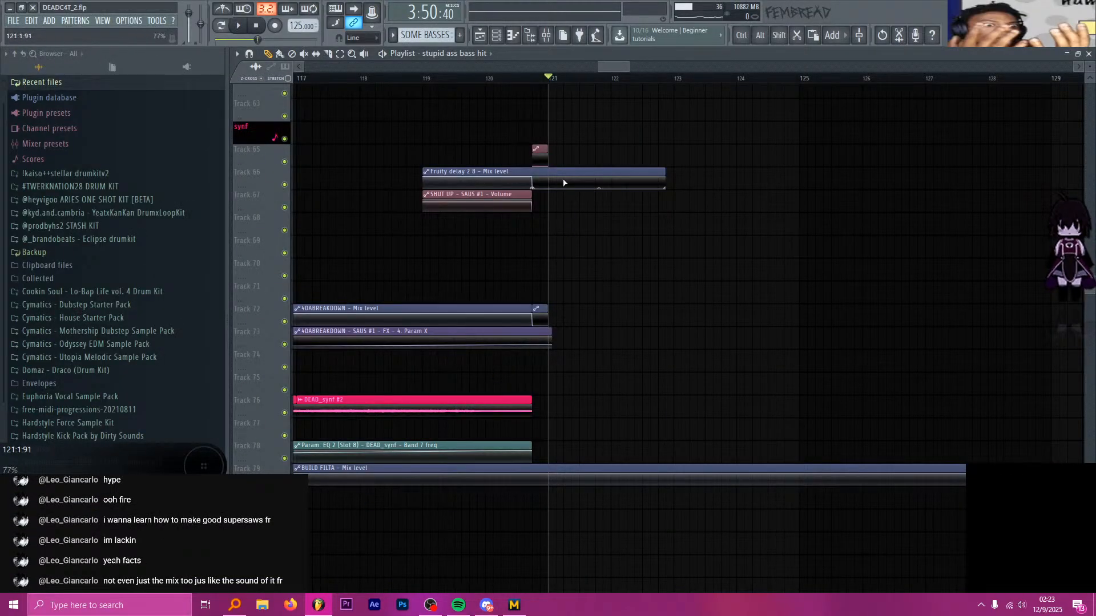
Look over the playlist from the synth automation tracks up to the drum tracks around bar 121
left_click_drag(599, 66, 300, 126)
scroll(839, 187, "down", 1)
scroll(822, 189, "up", 2)
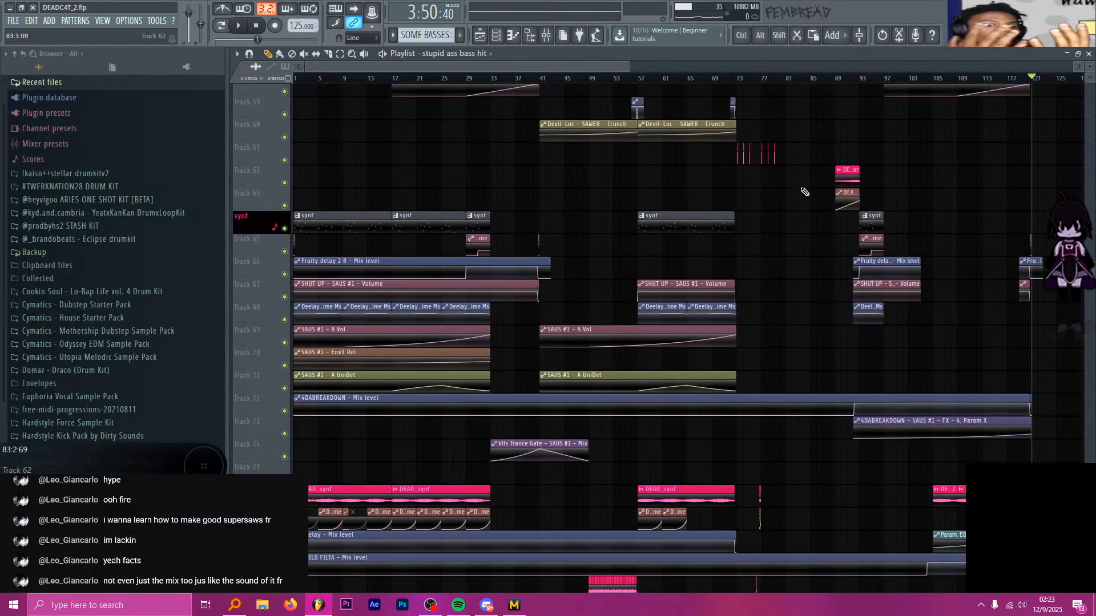
scroll(805, 191, "up", 15)
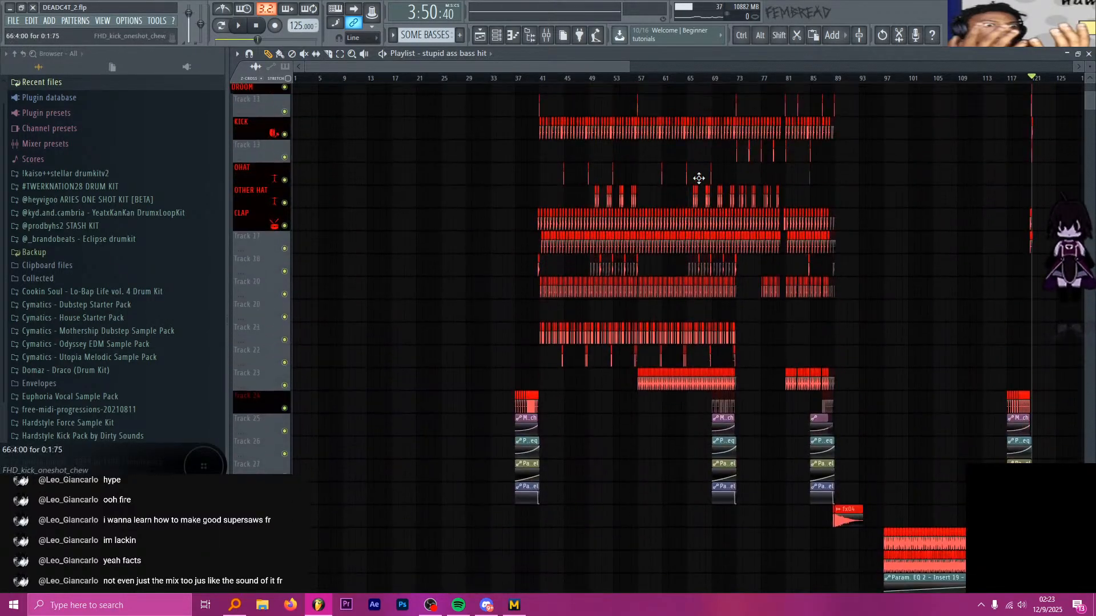
scroll(698, 178, "up", 2)
scroll(799, 179, "up", 8, "ctrl")
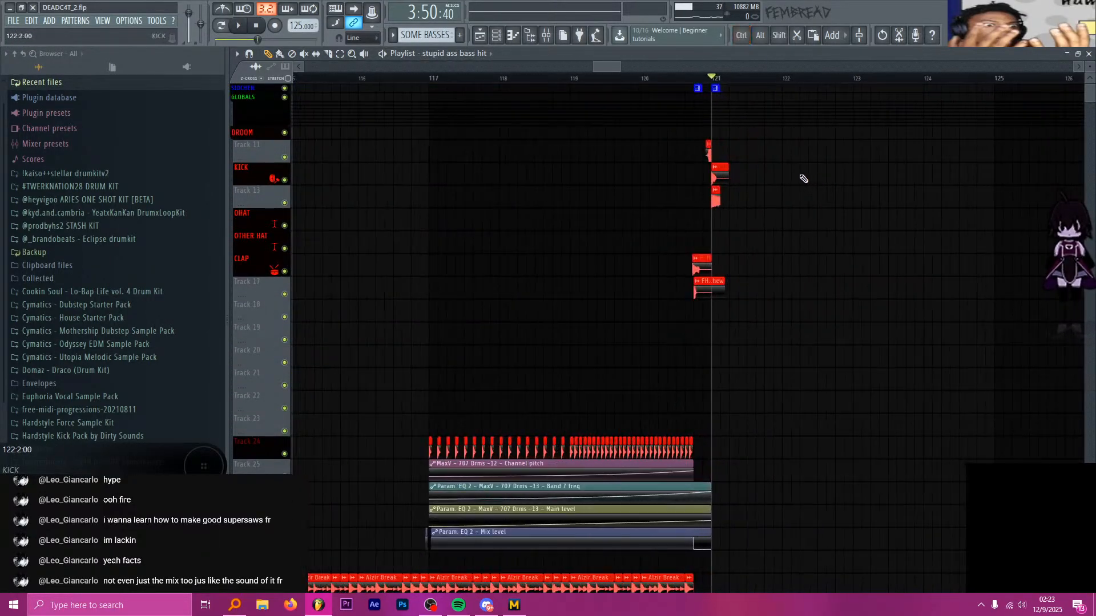
scroll(827, 252, "down", 8, "ctrl")
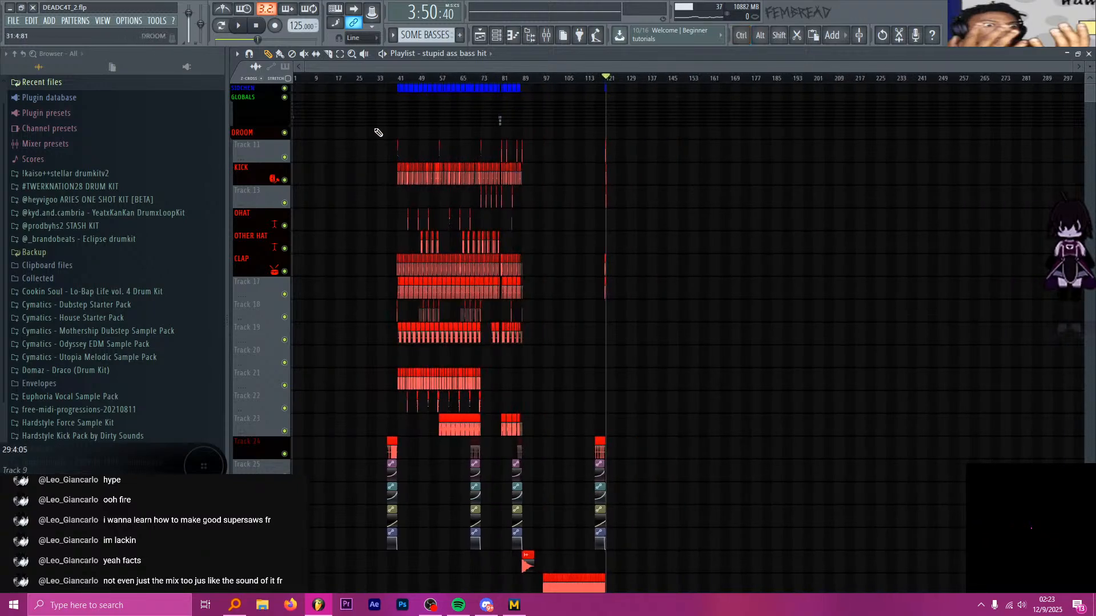
Set the playback position to the start of the song and look over the drum and bass tracks
left_click_drag(300, 79, 293, 81)
scroll(292, 165, "down", 4)
scroll(280, 166, "up", 5)
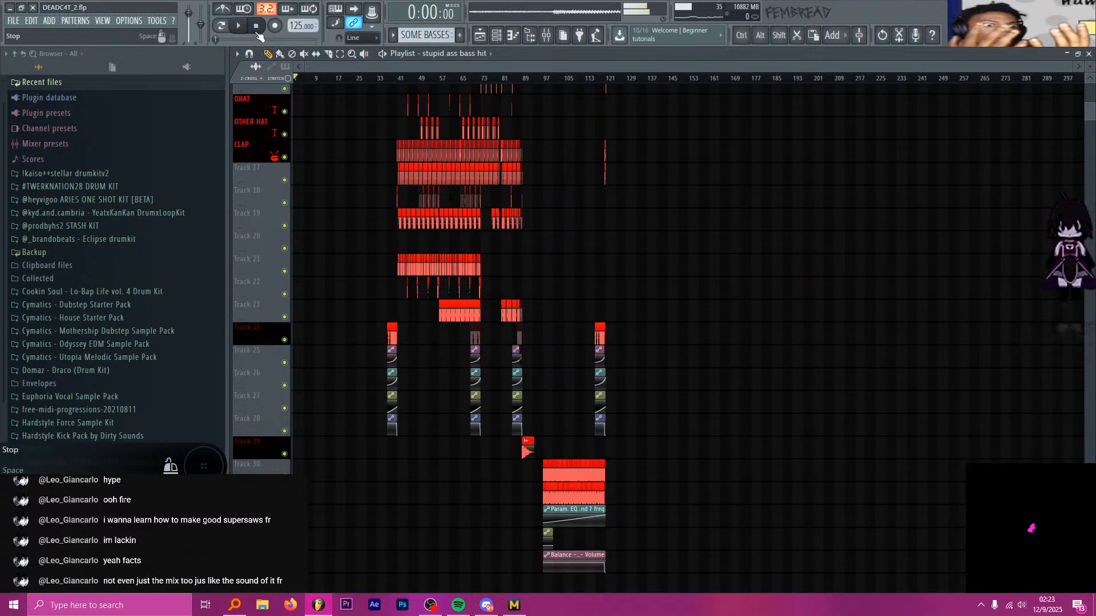
scroll(258, 151, "up", 3)
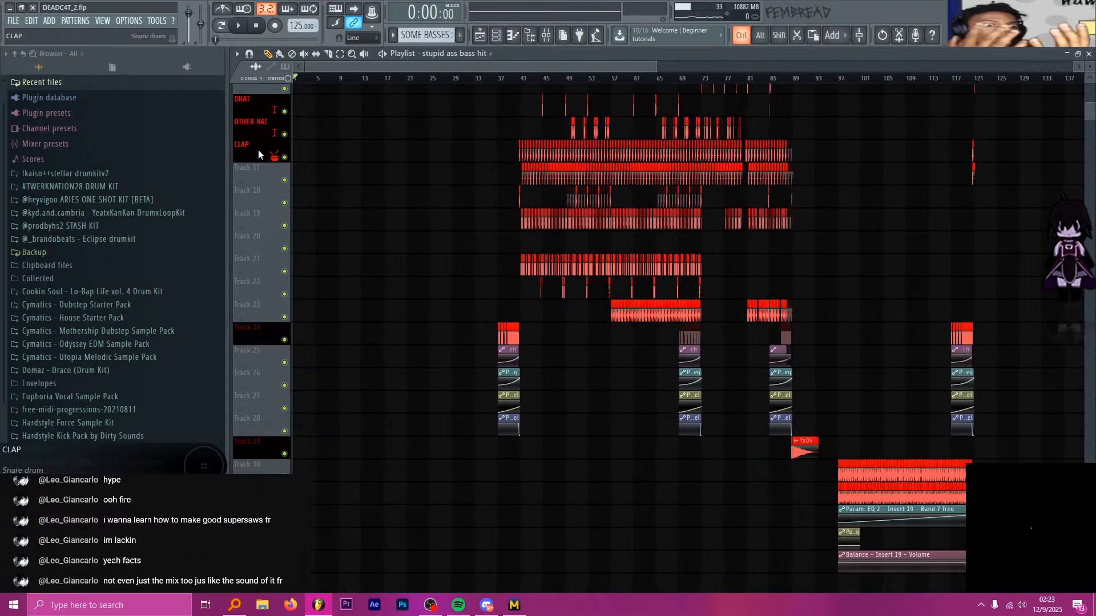
scroll(257, 151, "down", 10)
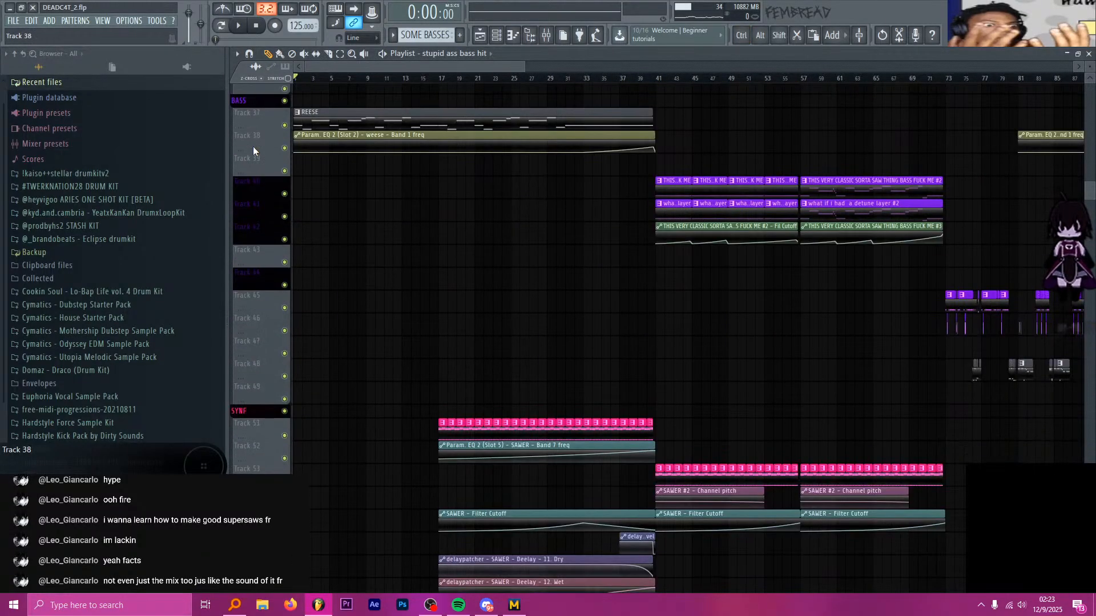
scroll(256, 141, "up", 1)
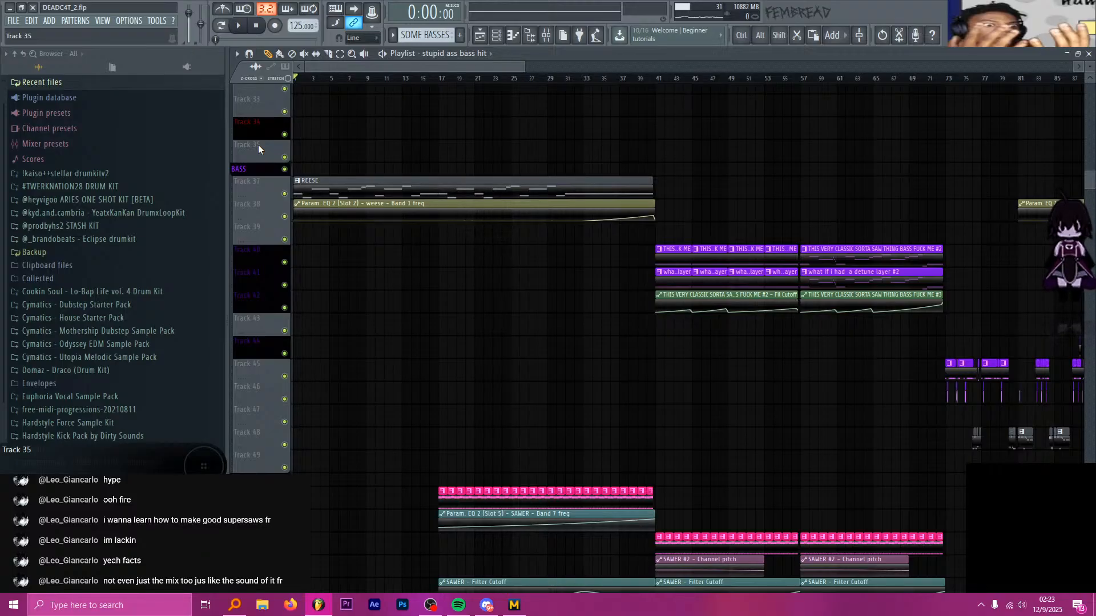
Play the intro from bar 1 while viewing the synf tracks, turn on playlist auto-scrolling, and stop playback
key("space")
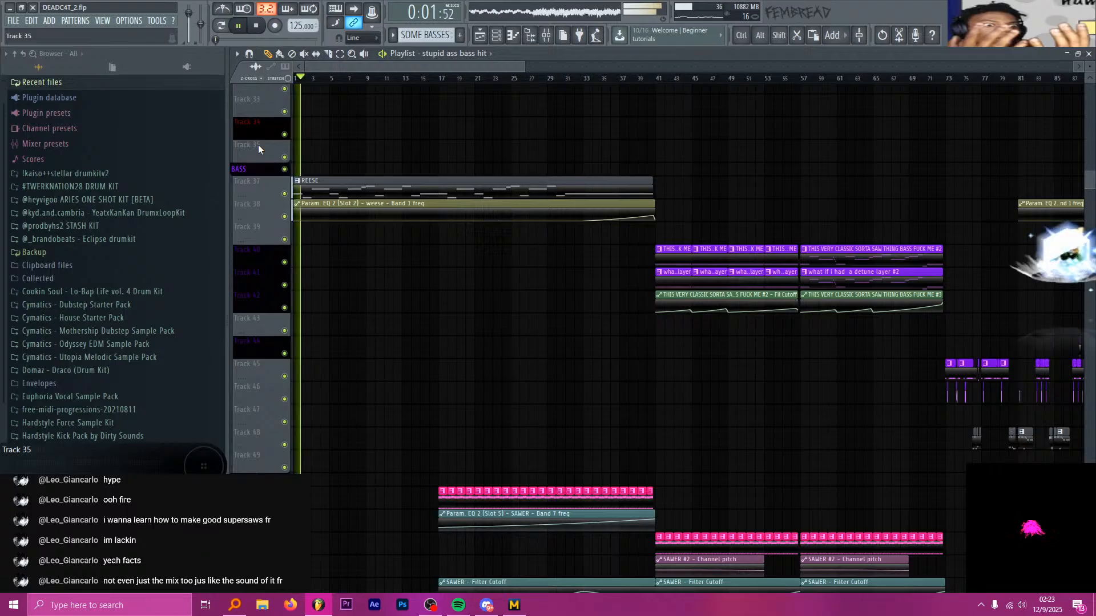
scroll(328, 264, "down", 3)
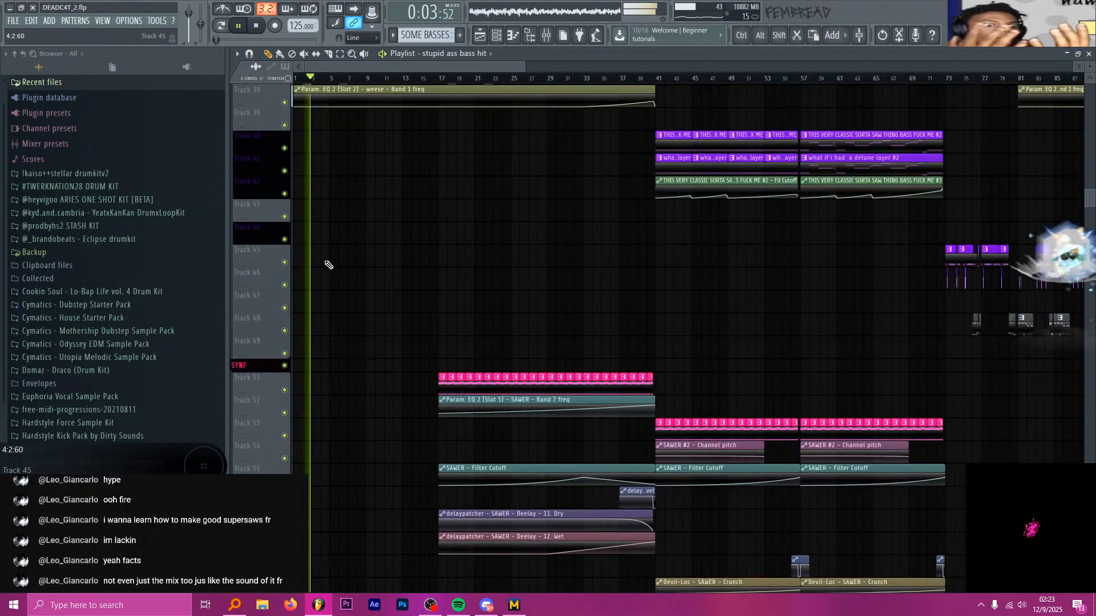
scroll(325, 245, "down", 14)
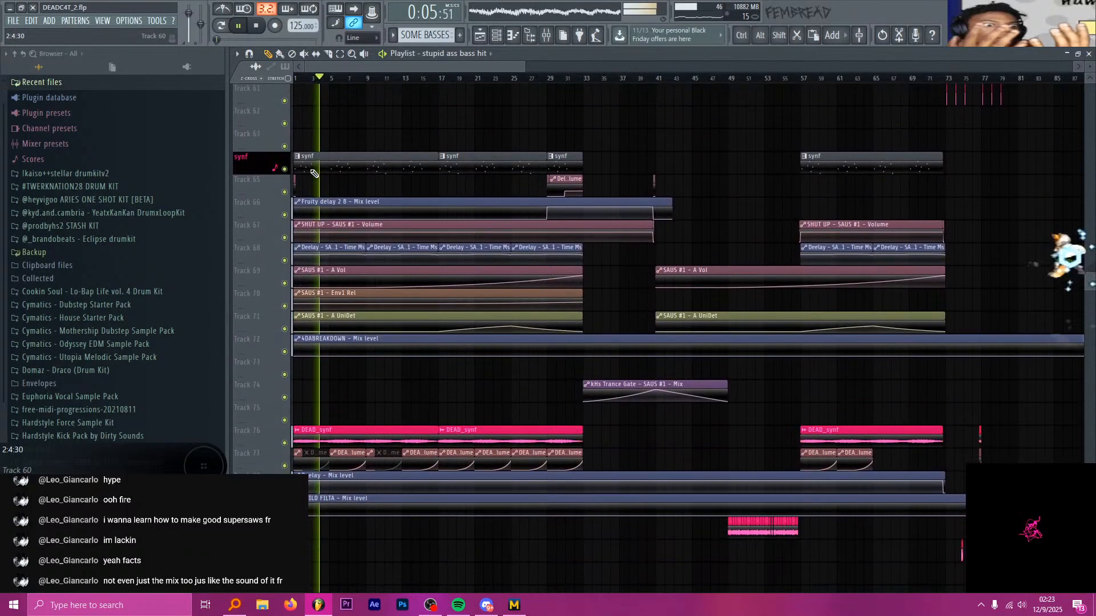
scroll(259, 151, "up", 5)
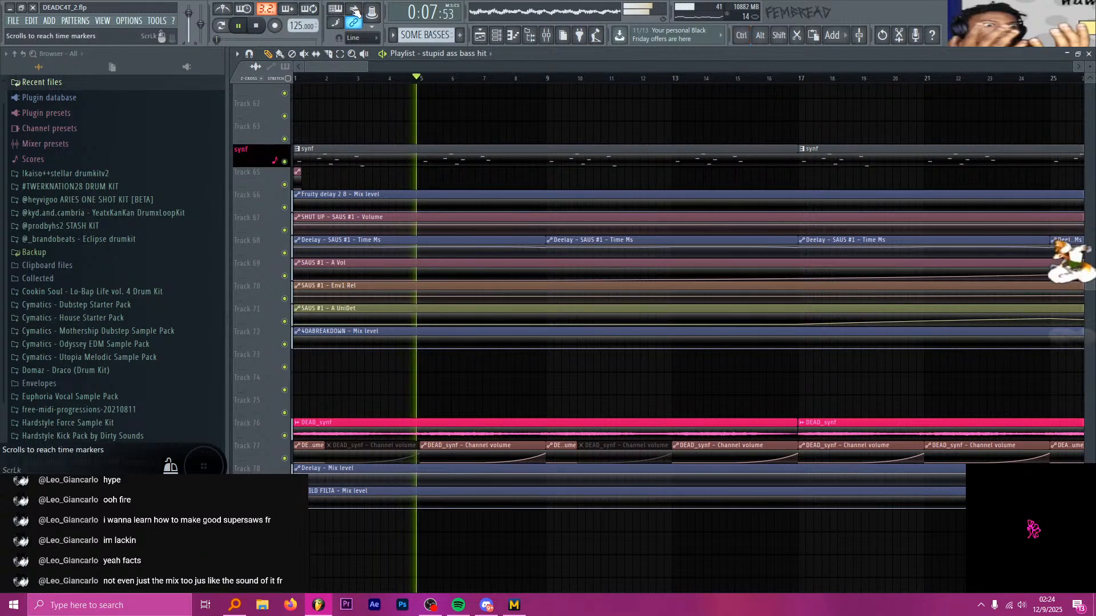
left_click(355, 11)
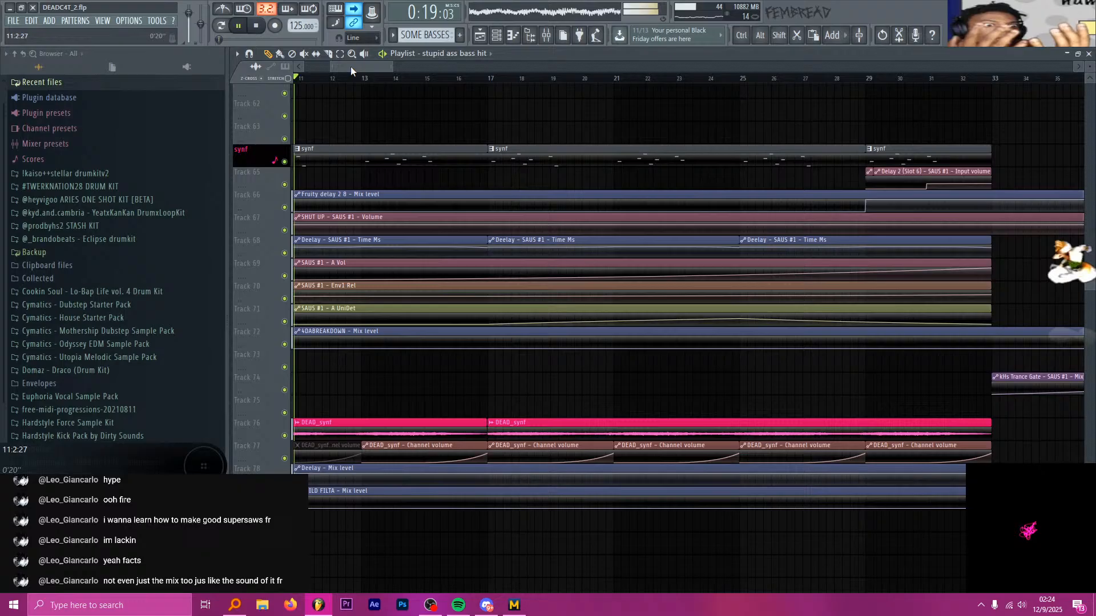
key("space")
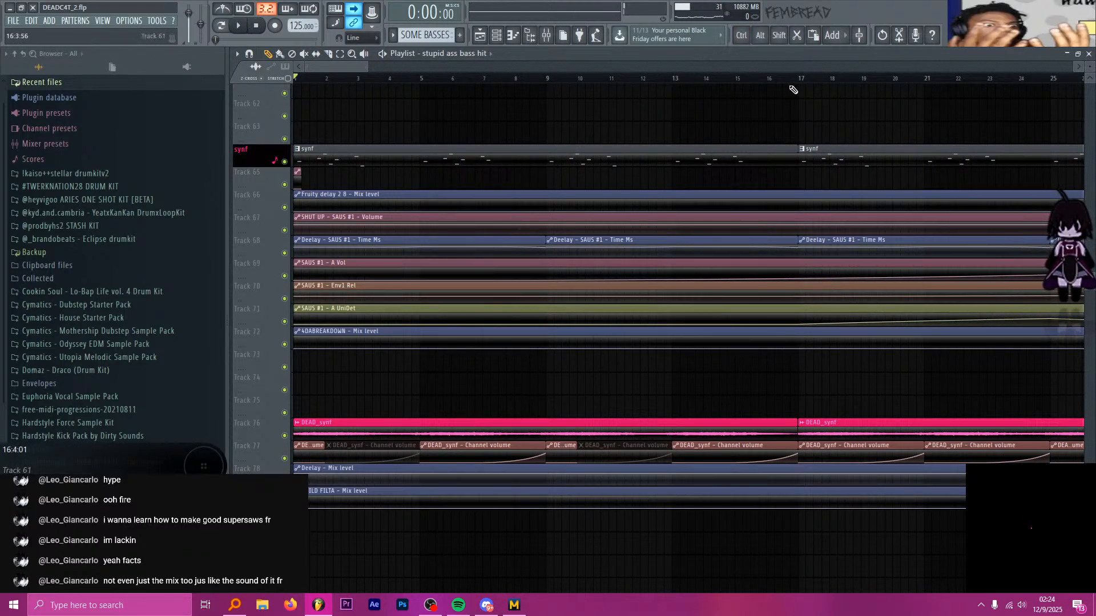
Play the intro from bar 17 and go through the tracks up to the REESE clip in the BASS section
left_click_drag(806, 80, 798, 79)
scroll(605, 123, "down", 4)
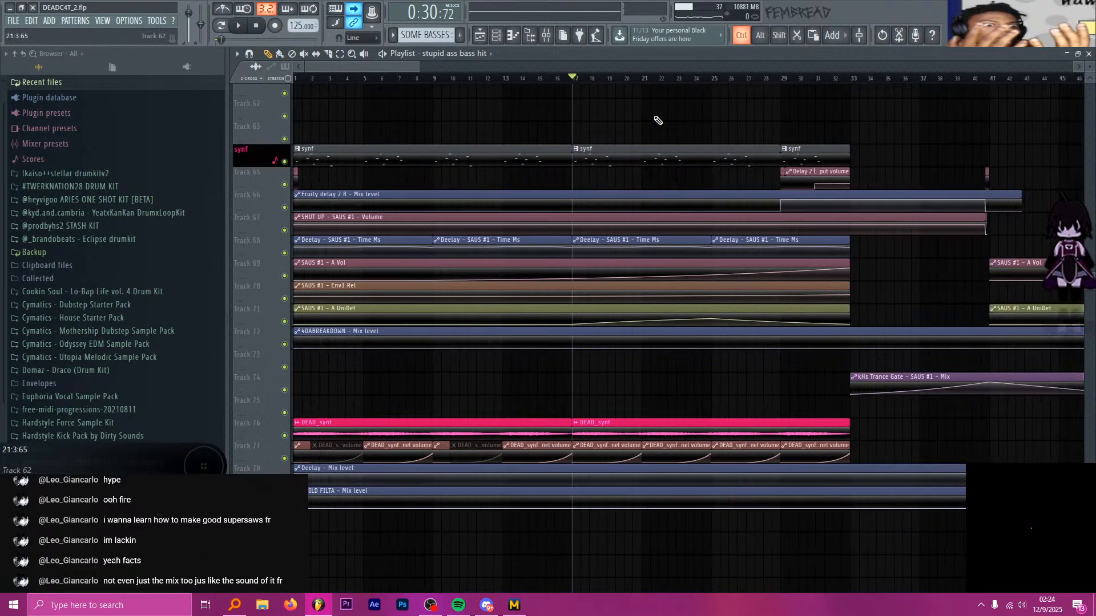
scroll(650, 120, "up", 4)
scroll(672, 127, "up", 1)
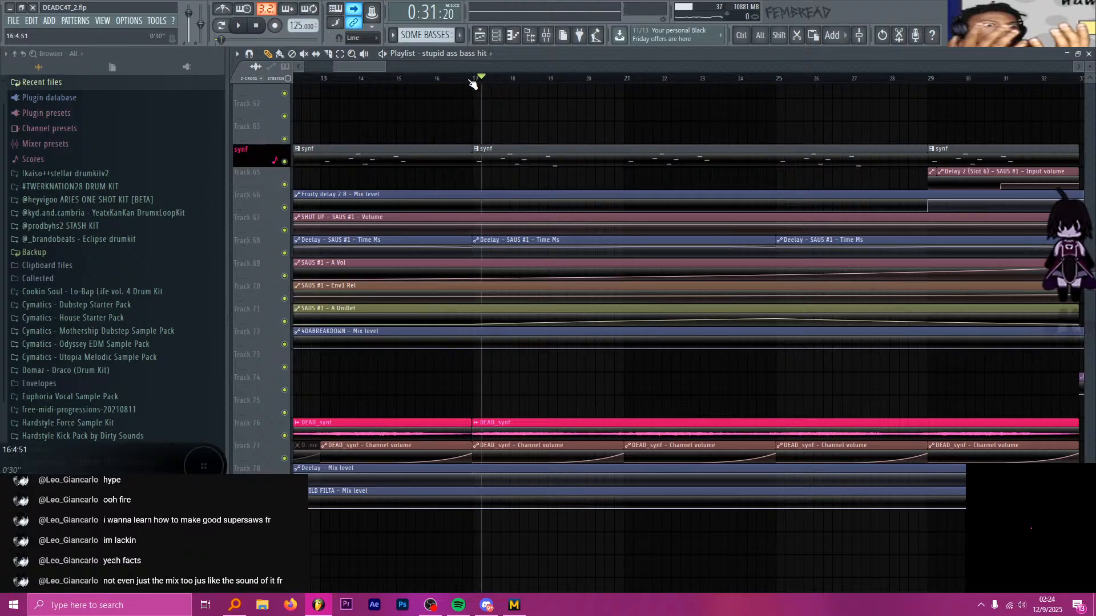
key("space")
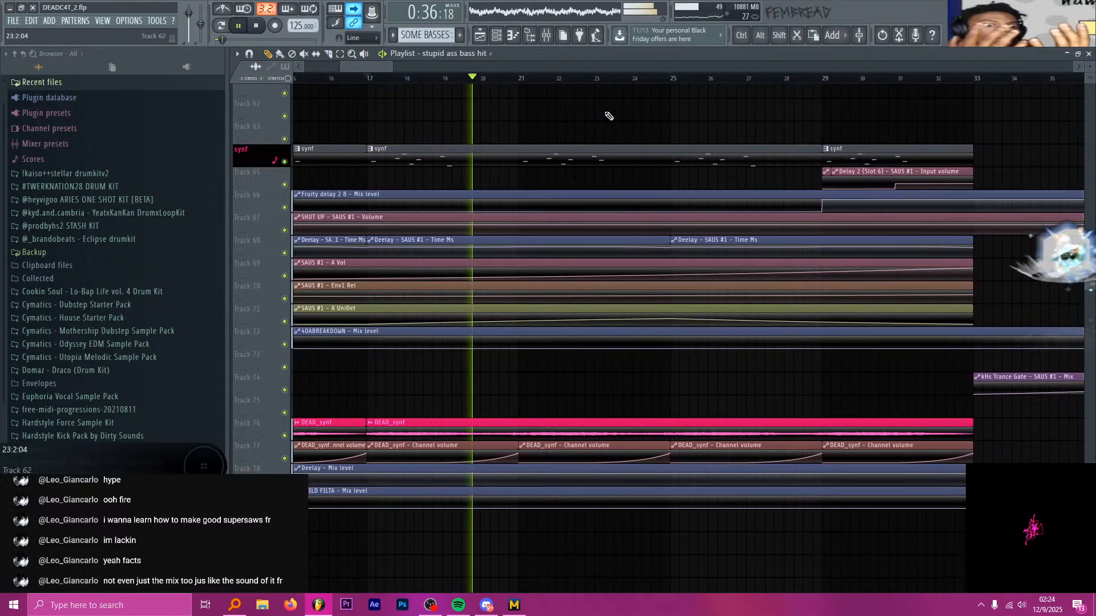
scroll(616, 131, "up", 5)
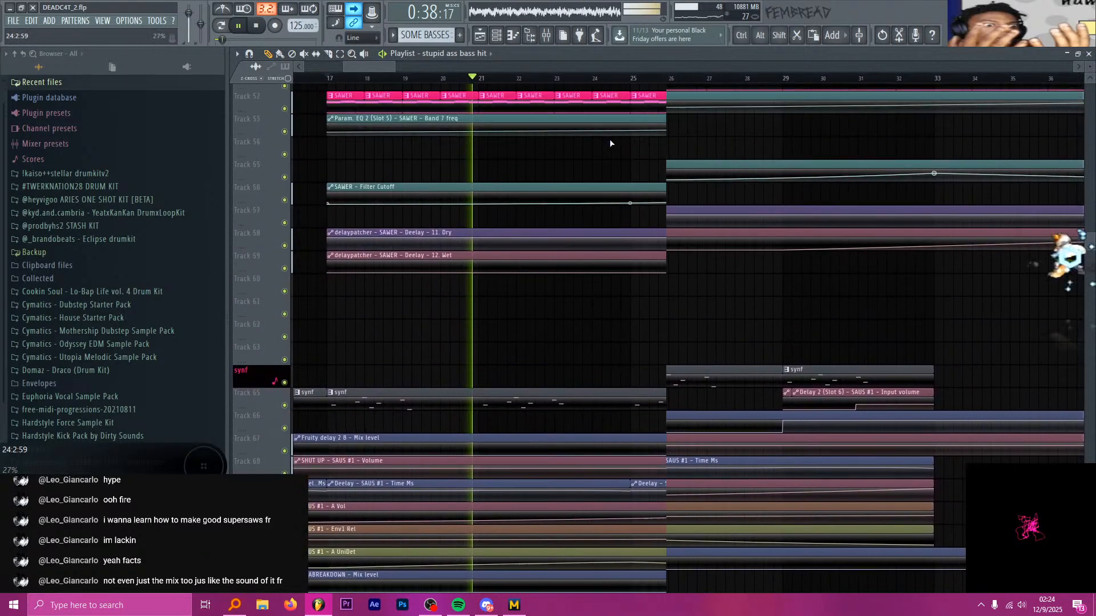
scroll(611, 149, "up", 10)
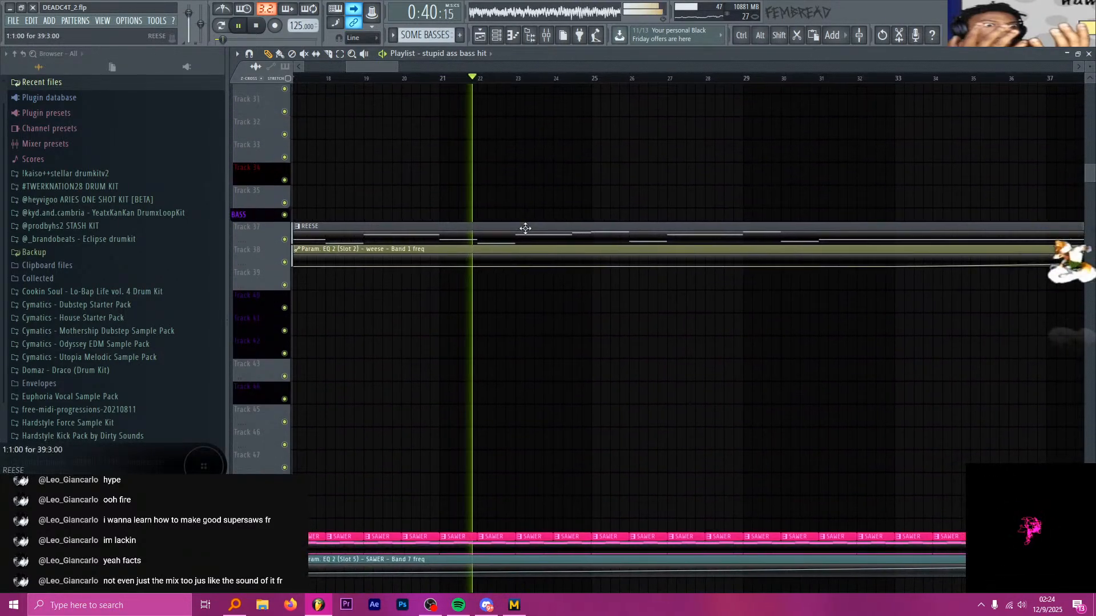
Open the REESE pattern's weese channel in Serum and view its effects page
double_click(525, 228)
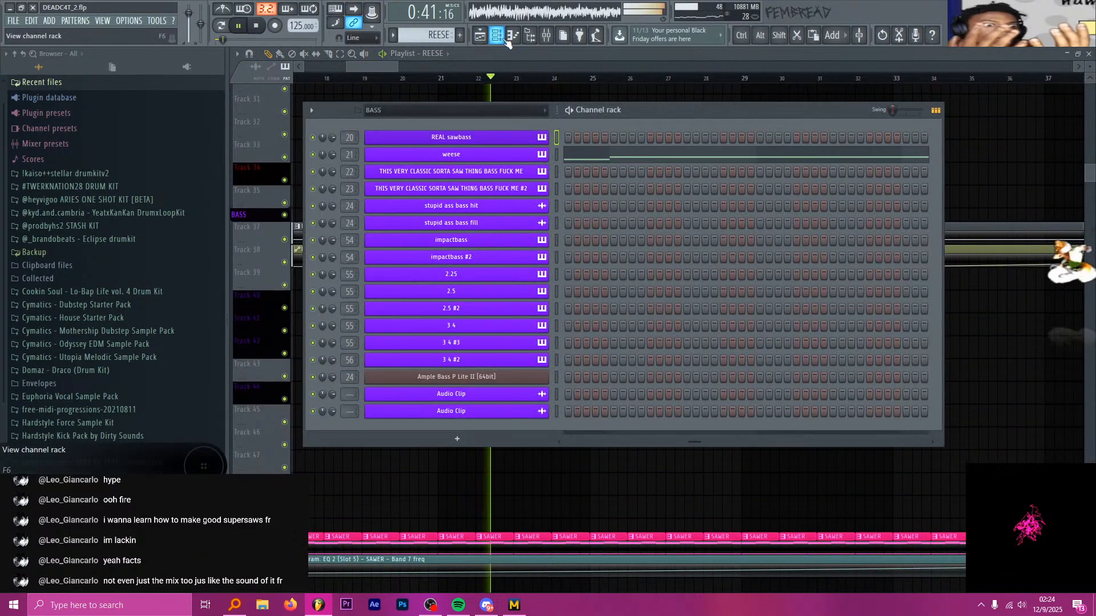
left_click(505, 158)
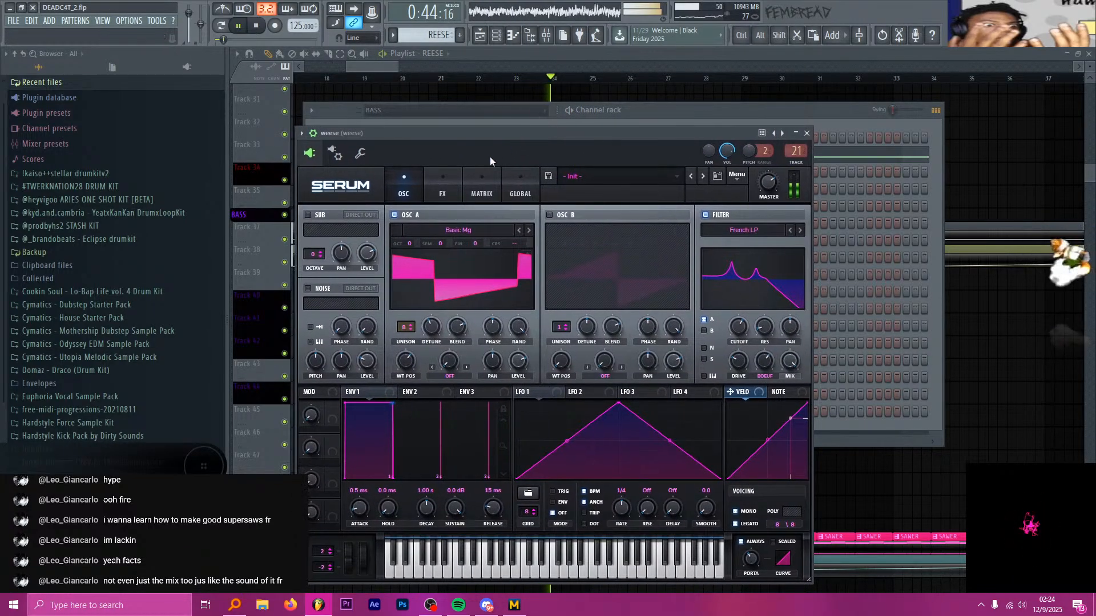
left_click(443, 193)
Inspect both Fruity parametric EQ 2 effects on the weese mixer track and close the EQ window
left_click(548, 35)
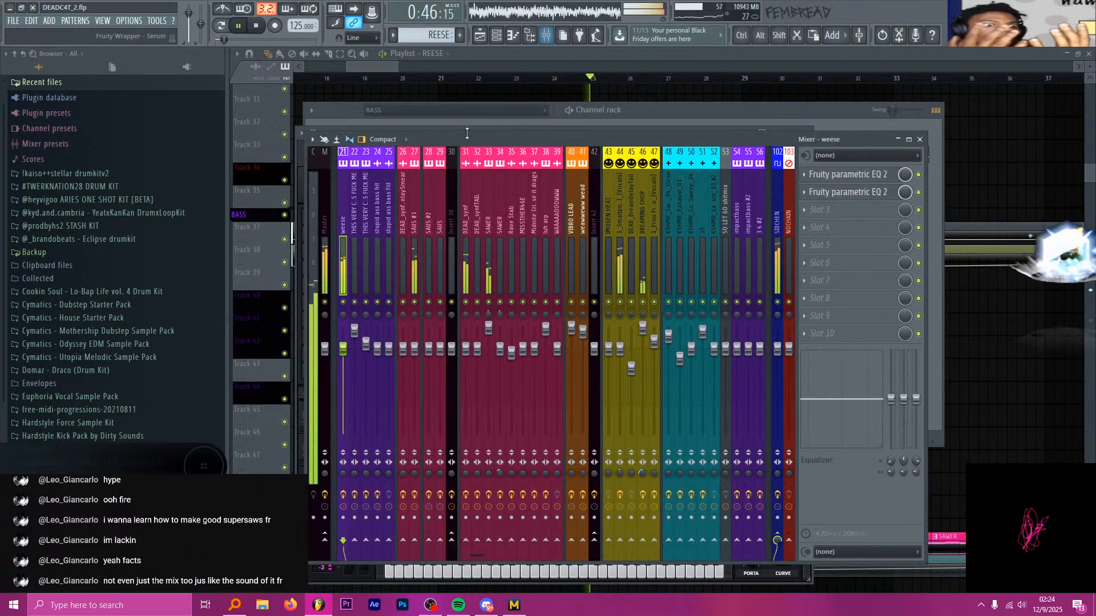
left_click(858, 180)
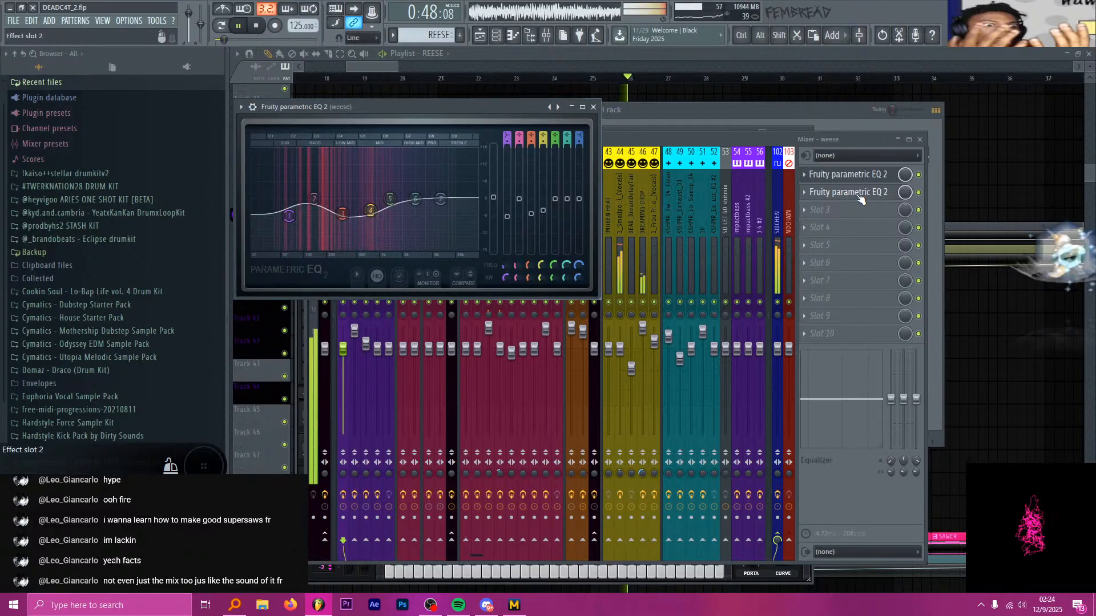
left_click(860, 192)
left_click(672, 158)
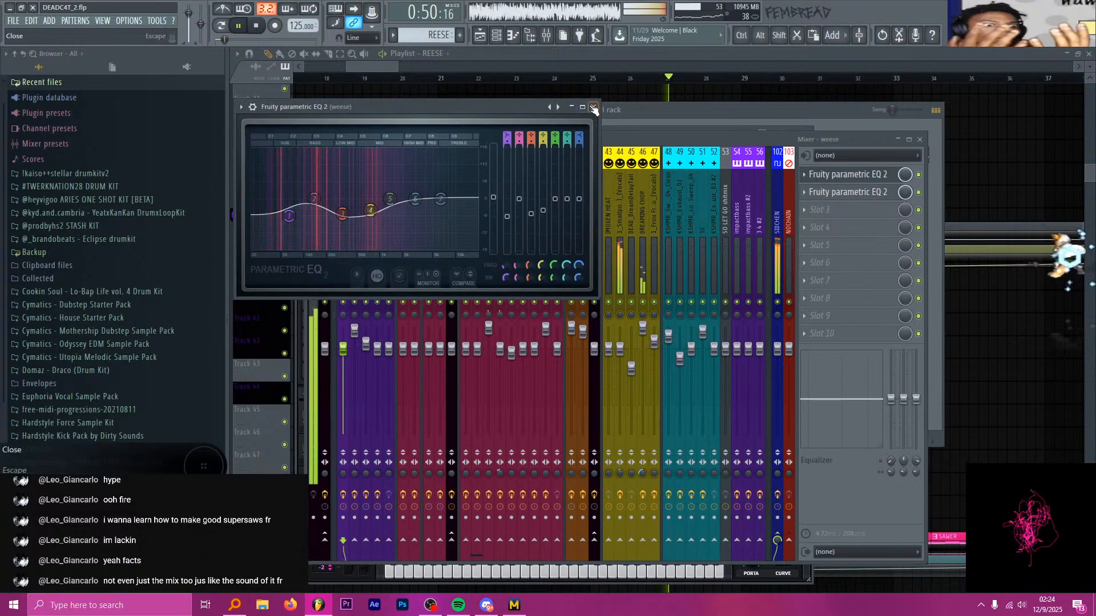
key("Escape")
Inspect the SAUS #1 mixer track's Fruity delay 2 slower triplets and Fruity delay 2 8 effects, then close them
left_click(419, 214)
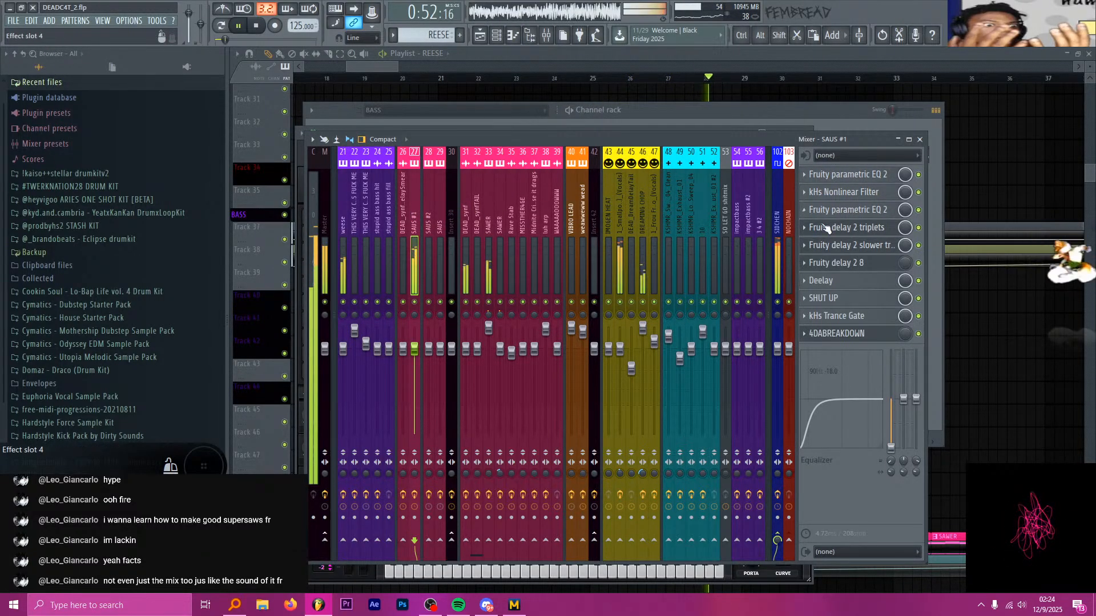
scroll(861, 237, "down", 4)
scroll(865, 236, "up", 3)
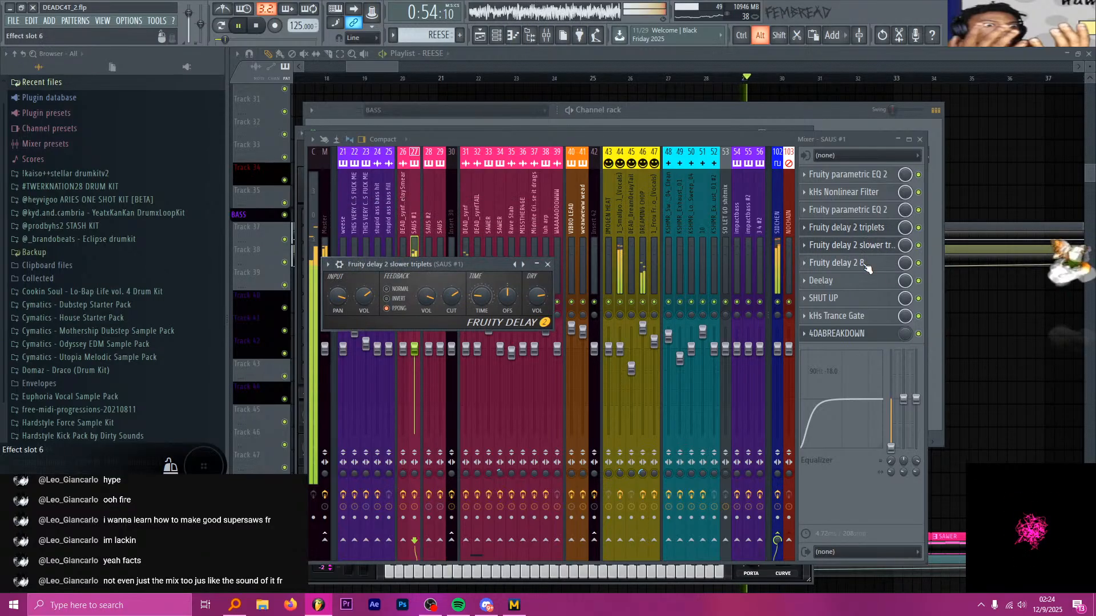
scroll(867, 268, "down", 1)
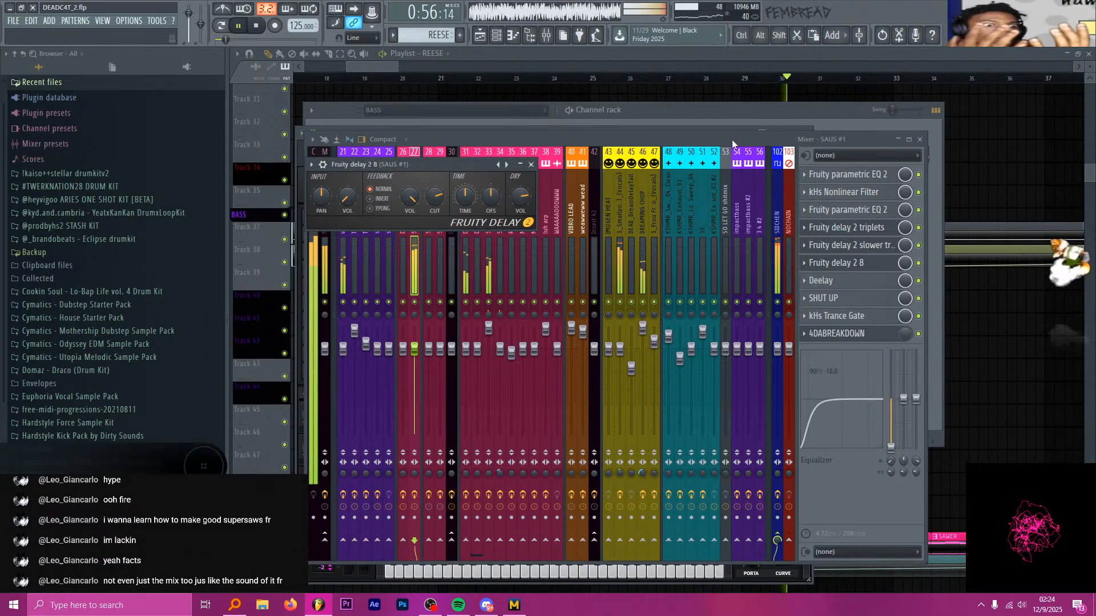
left_click_drag(732, 143, 720, 230)
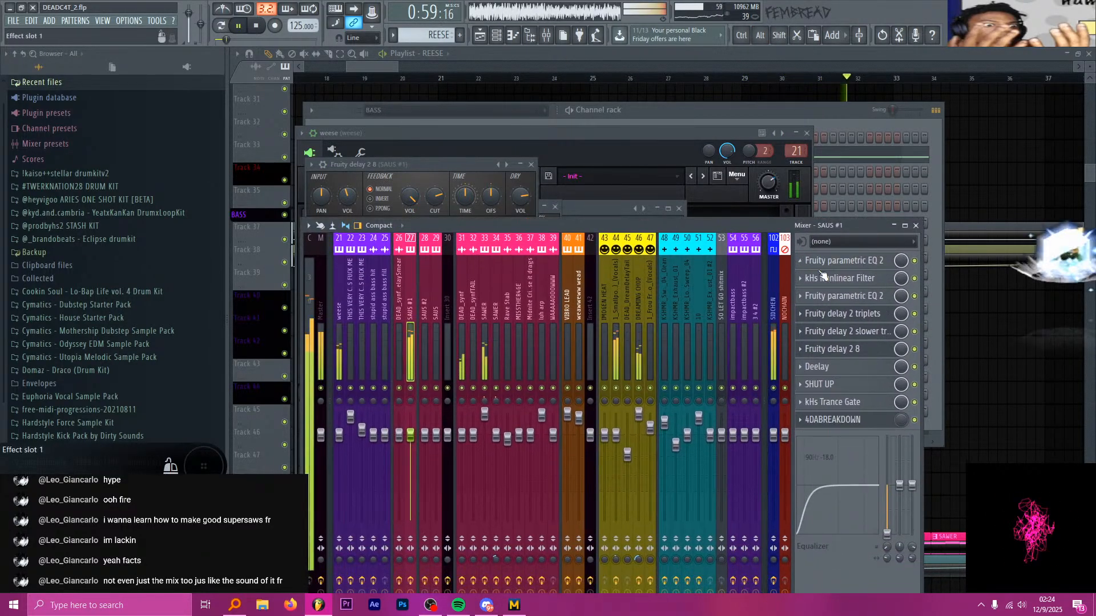
left_click(859, 349)
left_click(688, 217)
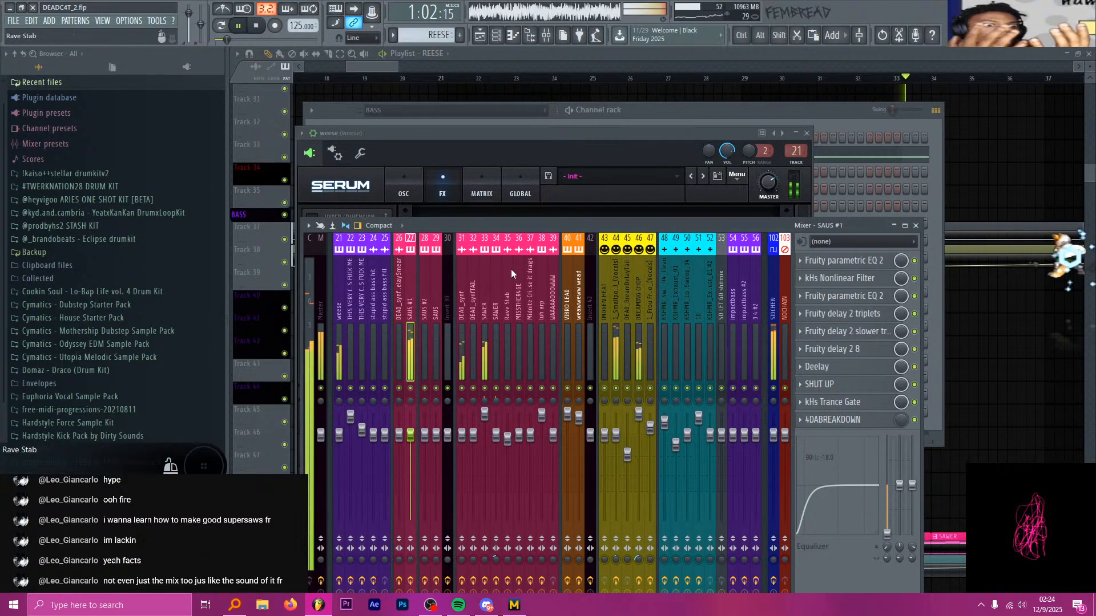
Return to the playlist and examine the SAWER, synf and bass clips between bars 17 and 89 during playback
left_click(597, 60)
scroll(502, 173, "down", 6)
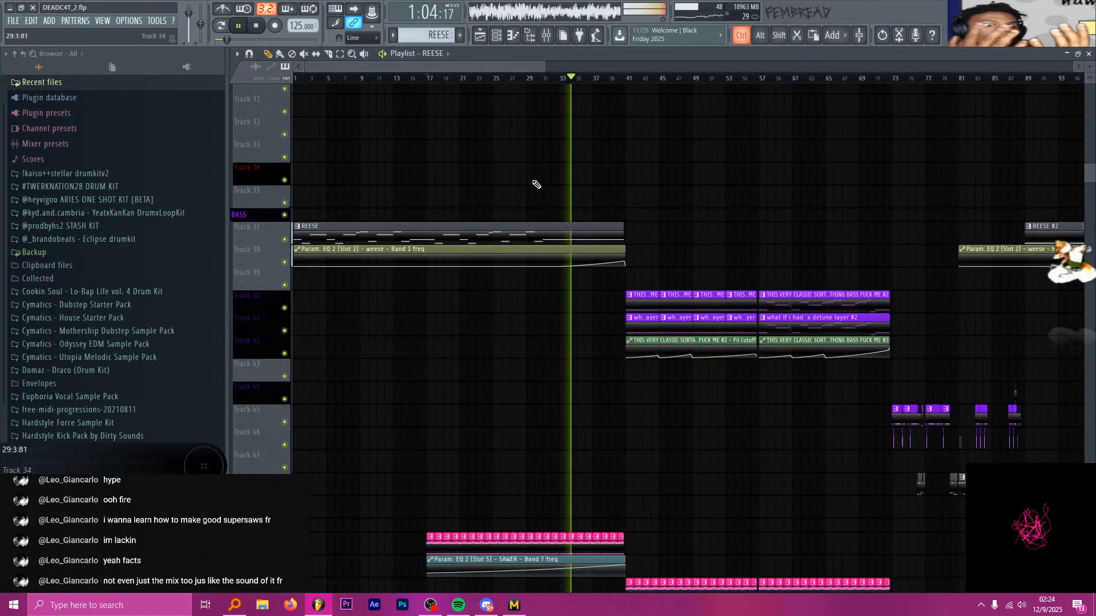
scroll(656, 257, "down", 8)
scroll(661, 254, "down", 6)
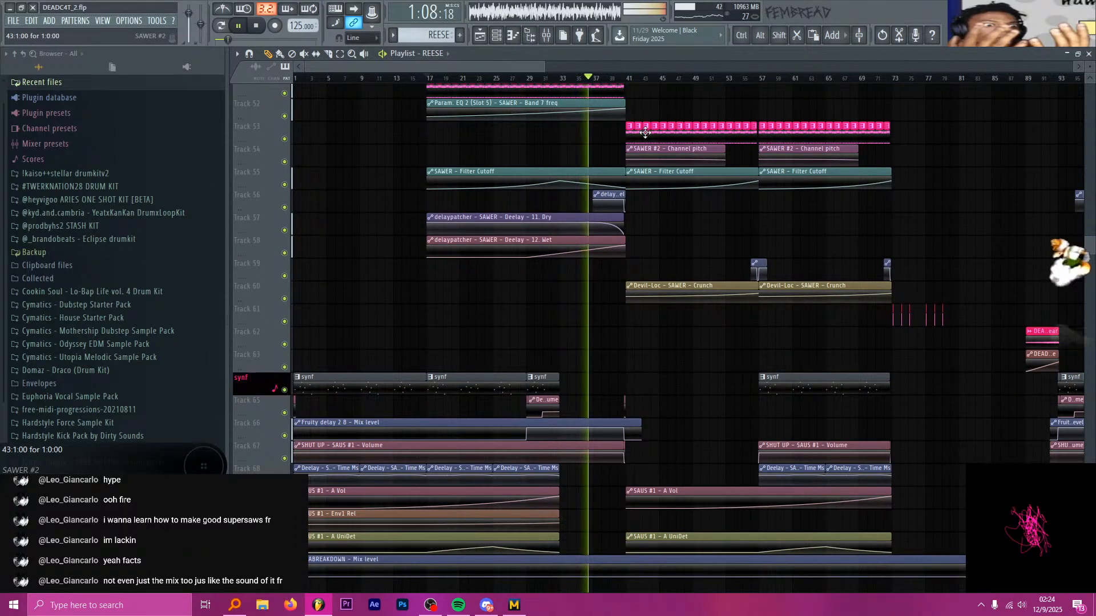
scroll(660, 194, "up", 1)
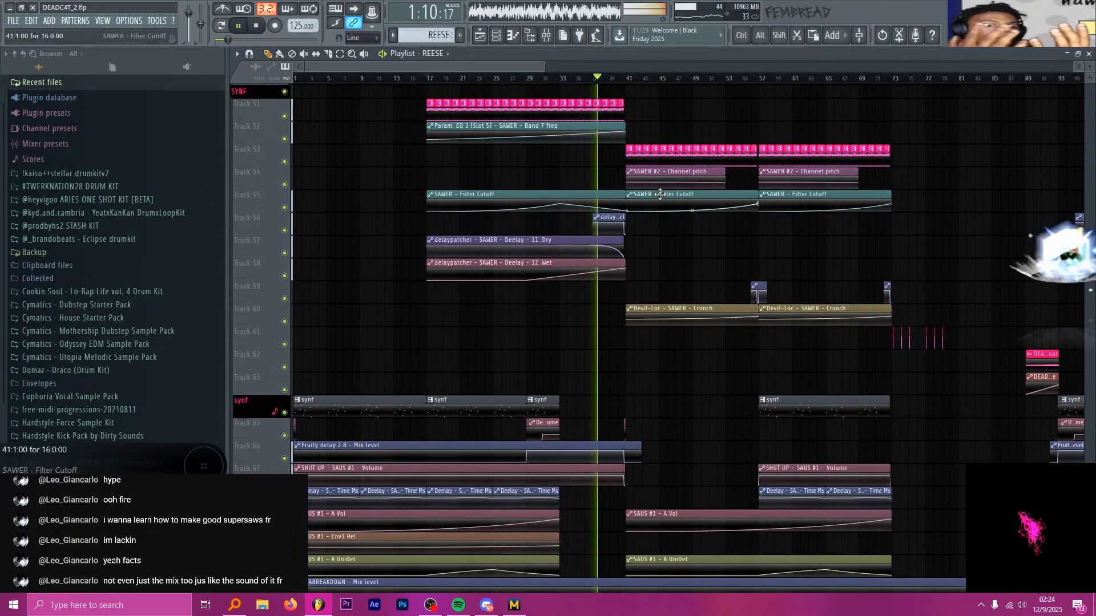
scroll(671, 207, "up", 7)
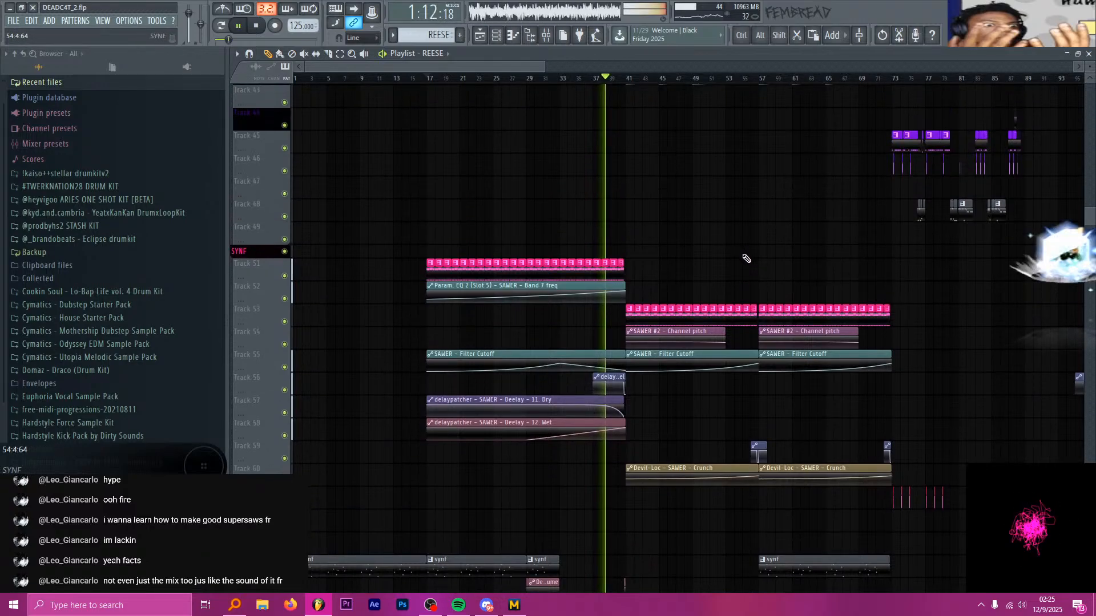
Examine the synth, automation, vocal and drum clips between bars 17 and 73 during playback
scroll(763, 288, "down", 20)
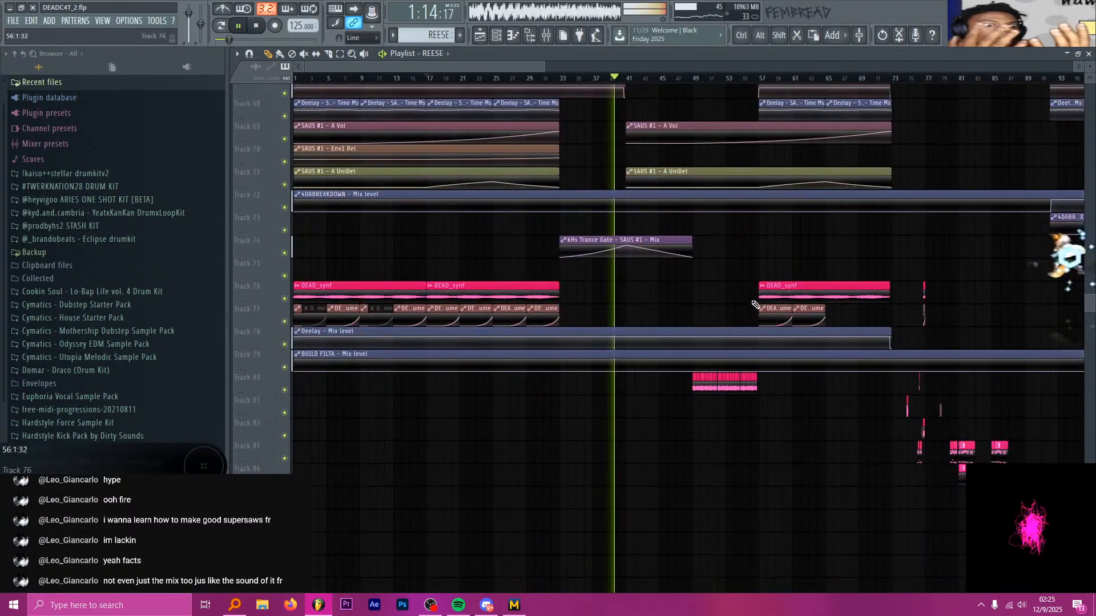
scroll(769, 278, "down", 11)
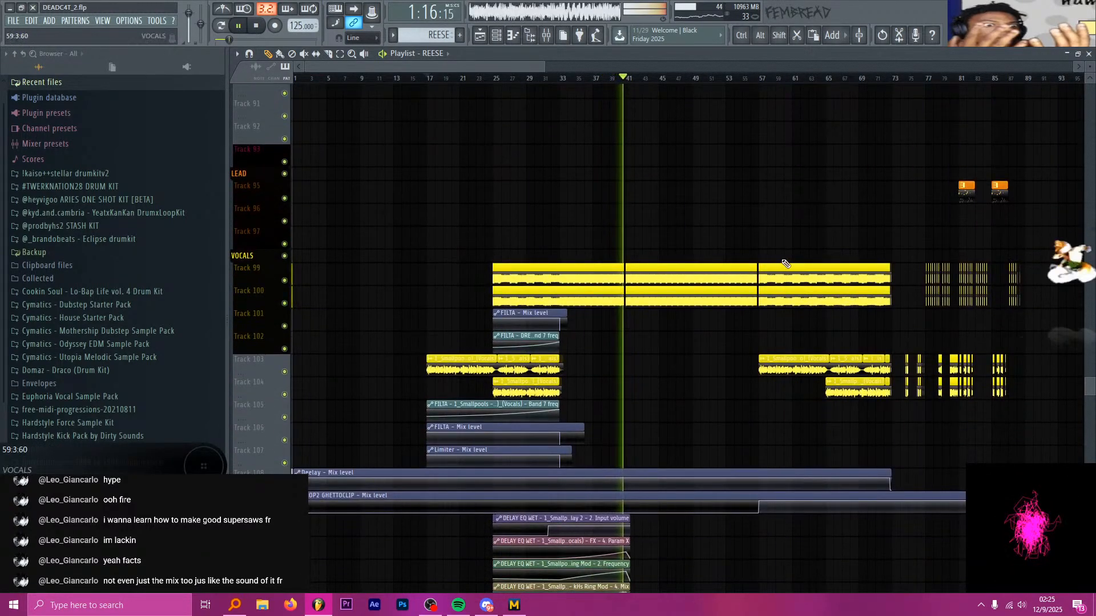
scroll(788, 188, "up", 20)
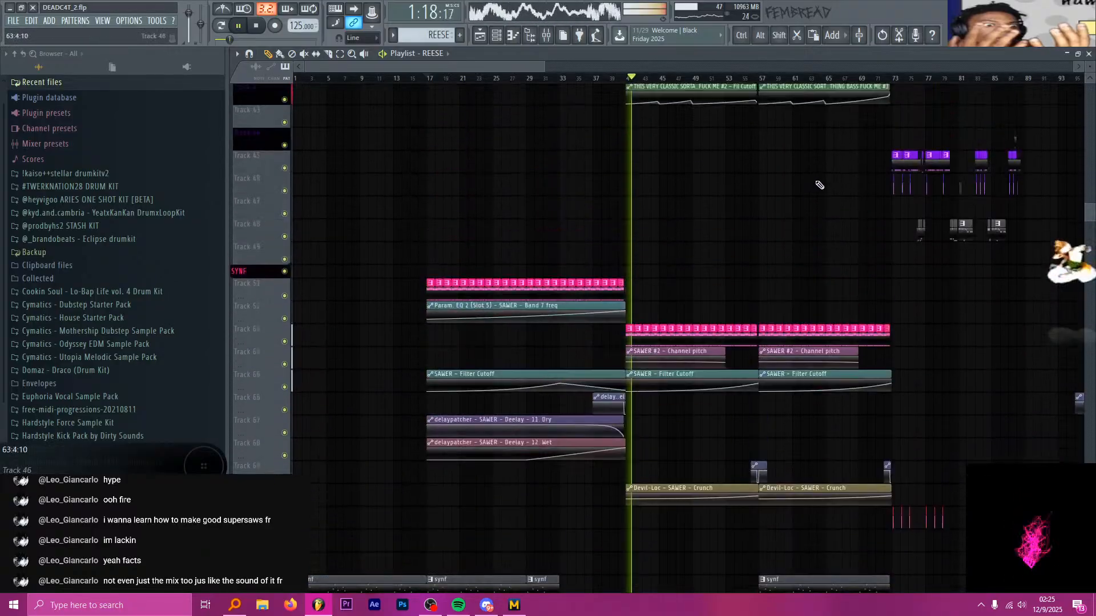
scroll(465, 206, "up", 19)
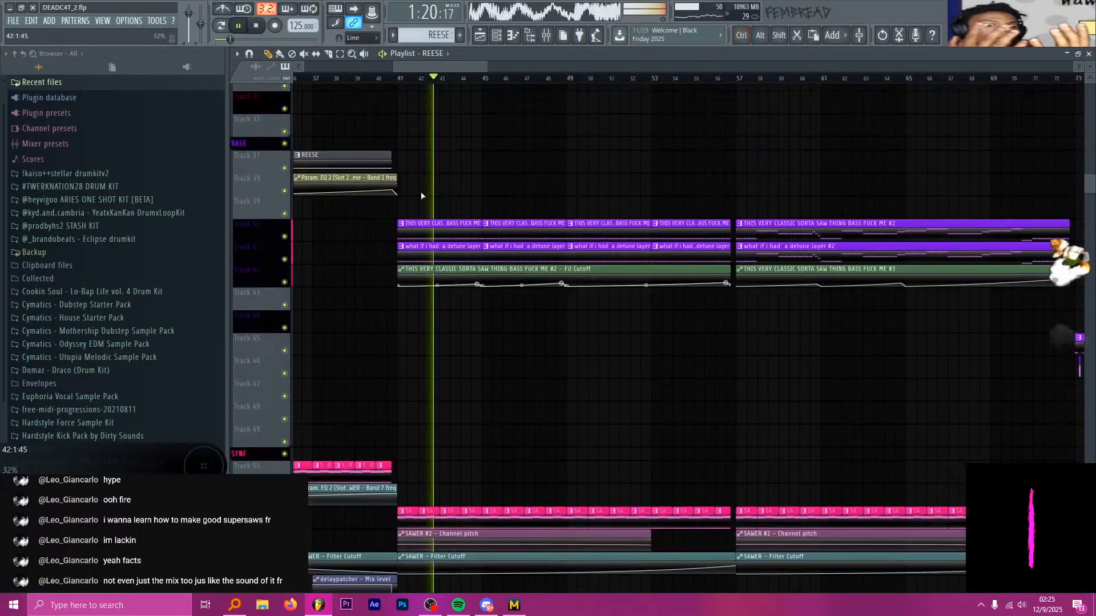
scroll(440, 196, "up", 11)
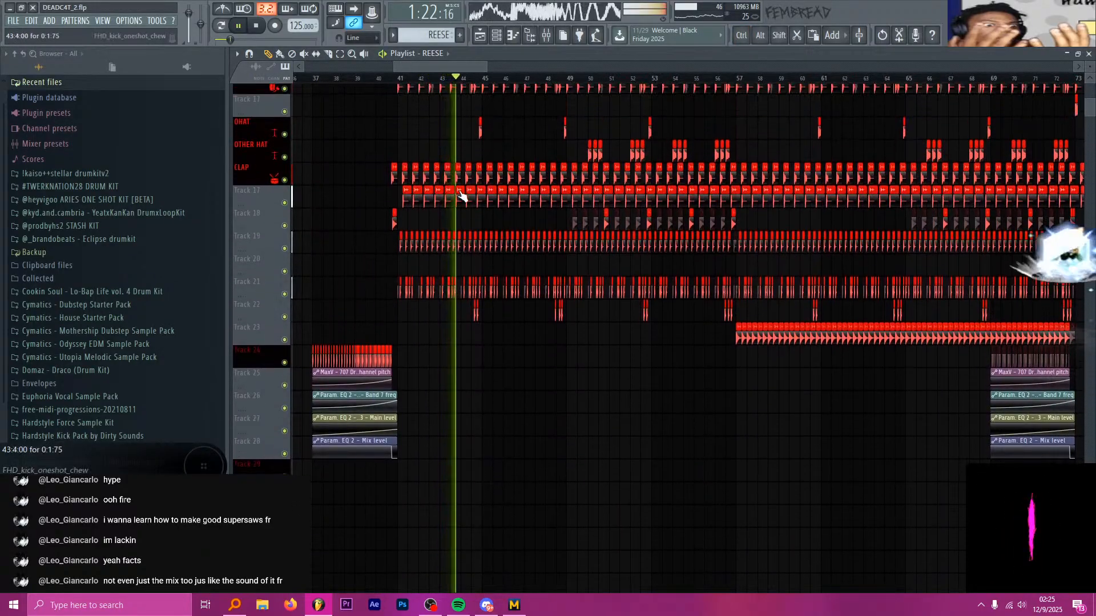
scroll(465, 194, "up", 2)
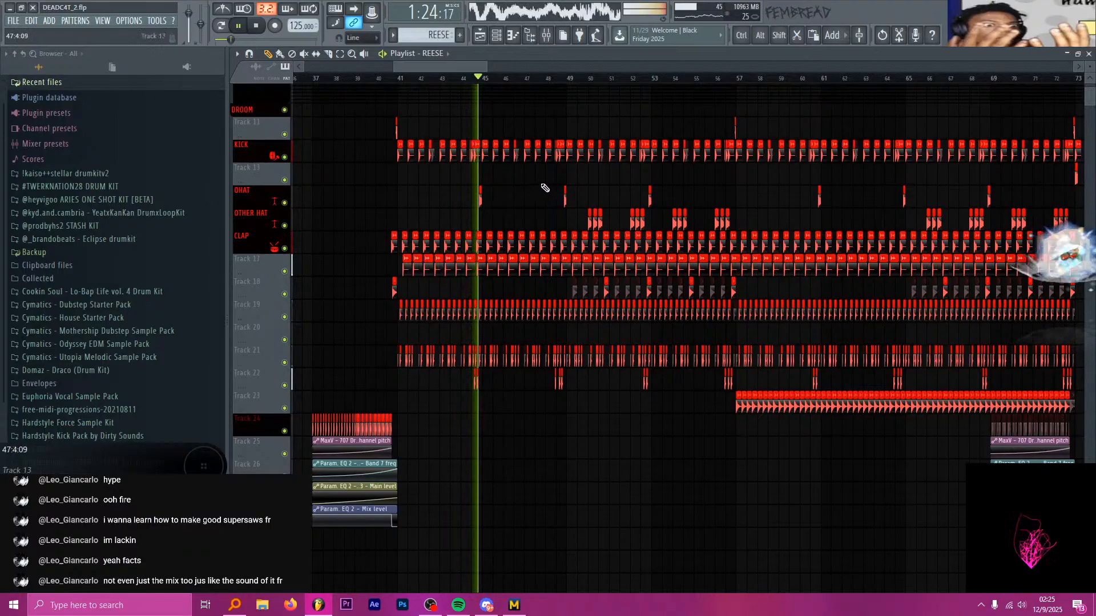
scroll(547, 193, "up", 1)
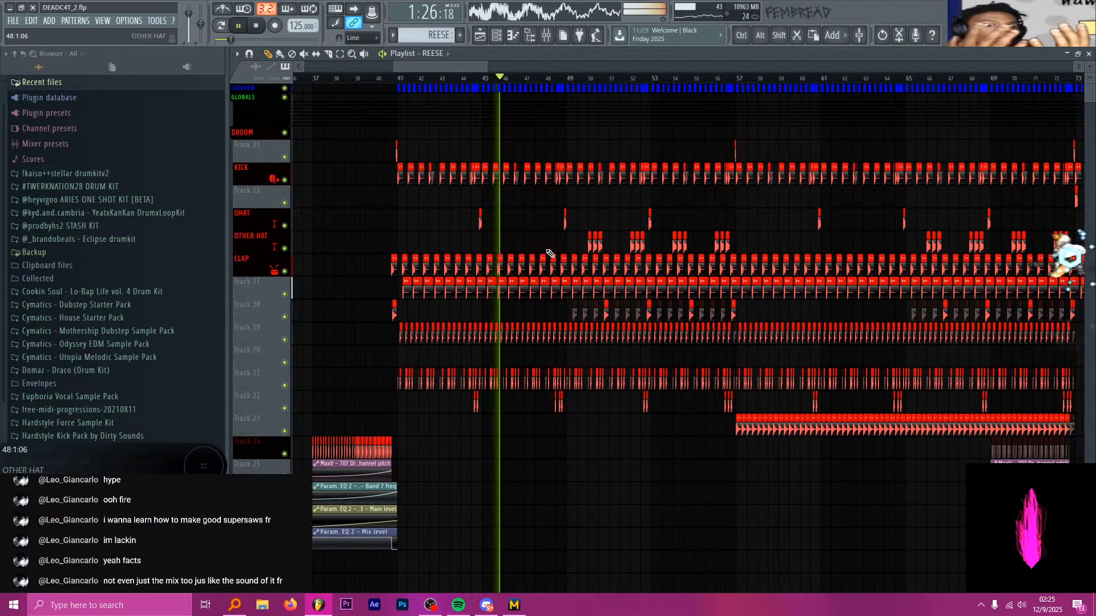
scroll(549, 254, "up", 2, "ctrl")
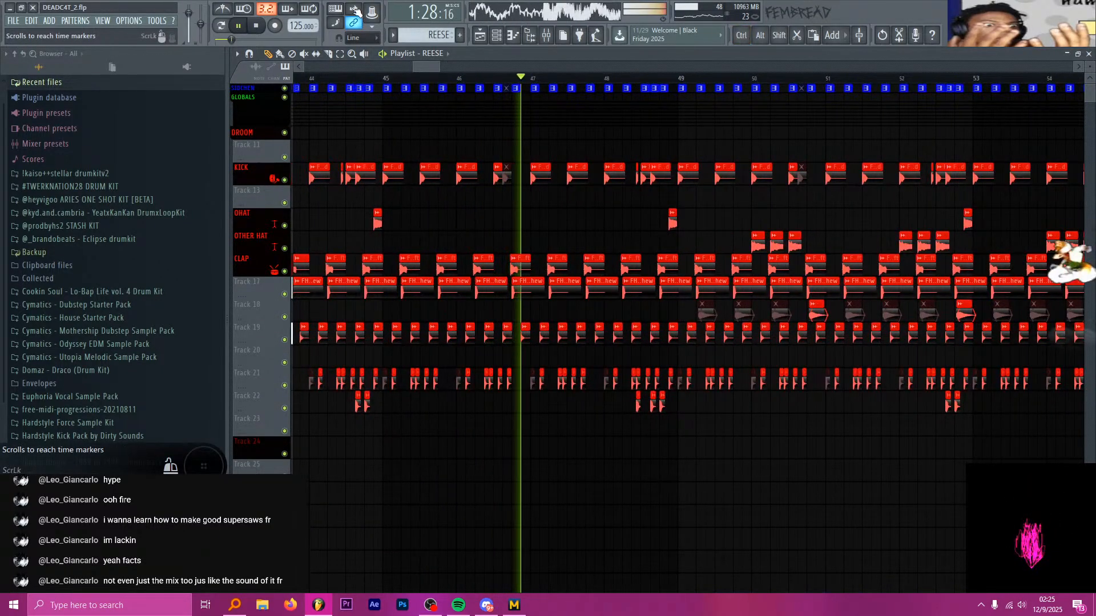
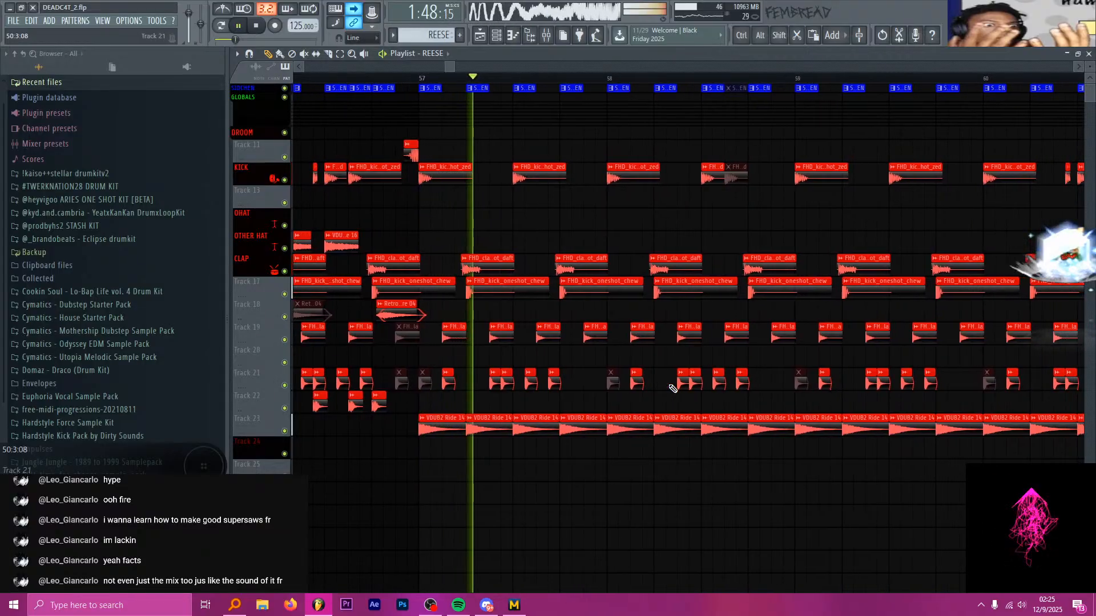
Follow playback through bars 57 to 72, examining the ride, saw bass, SAWER #2, synf and DEAD_synf tracks with their automation
scroll(673, 388, "down", 5)
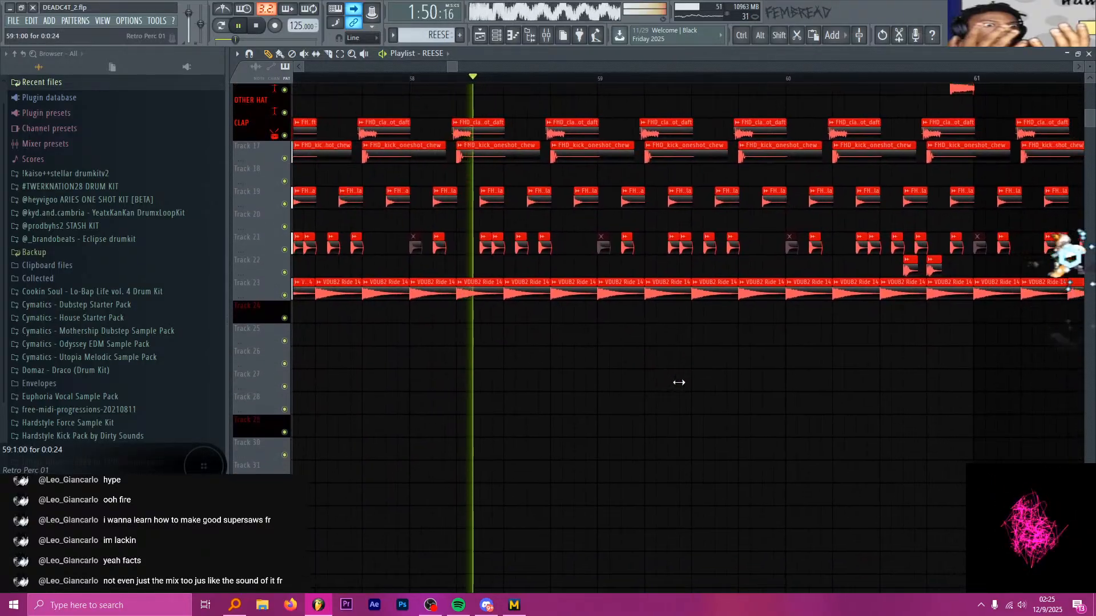
scroll(678, 382, "down", 5)
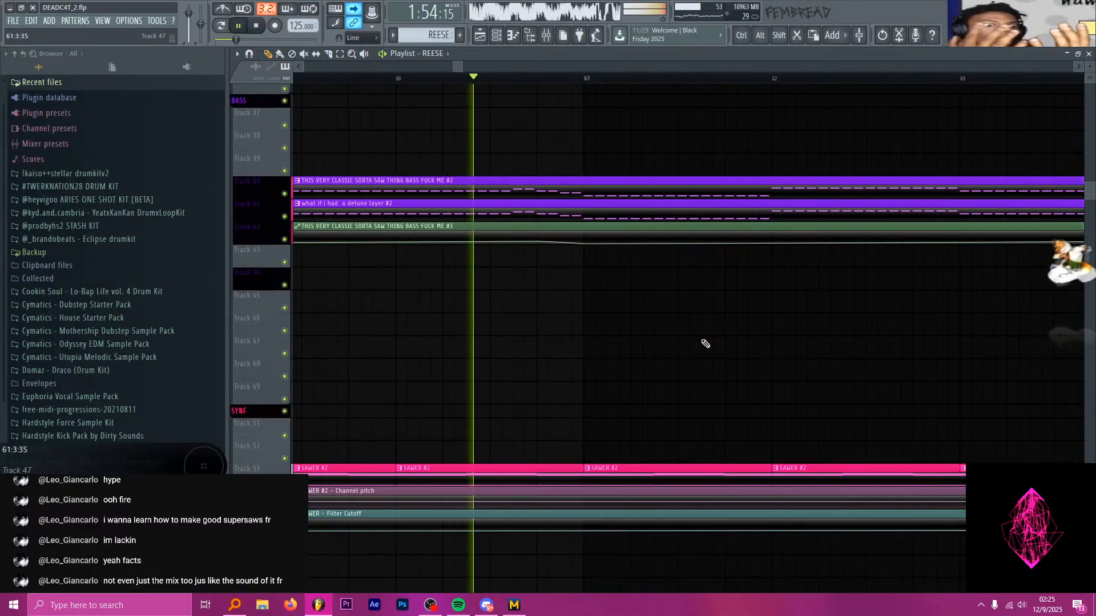
scroll(705, 343, "down", 1)
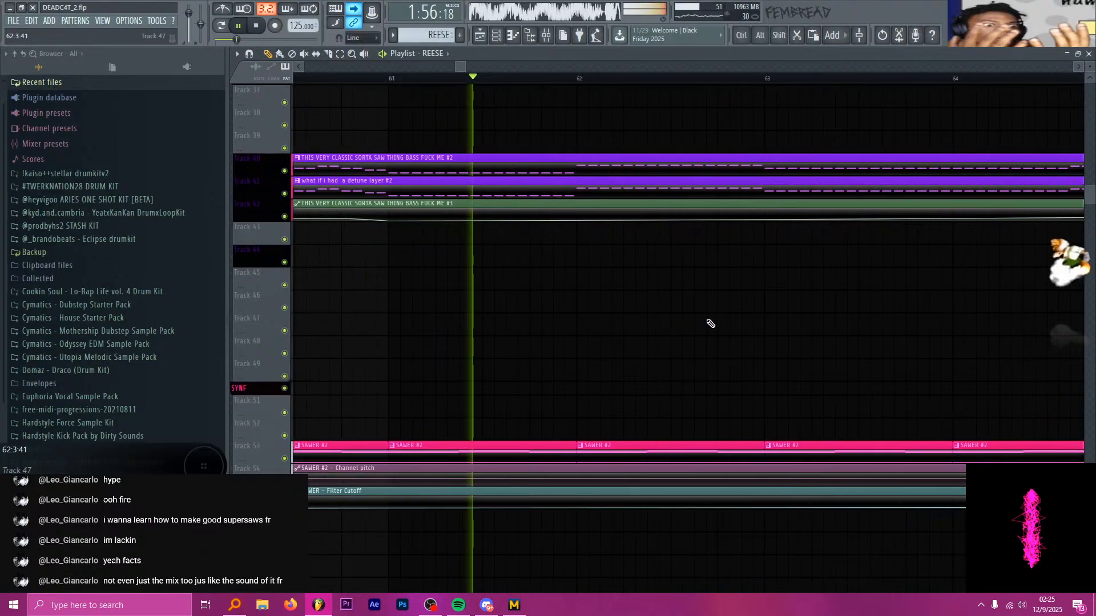
scroll(707, 320, "down", 6)
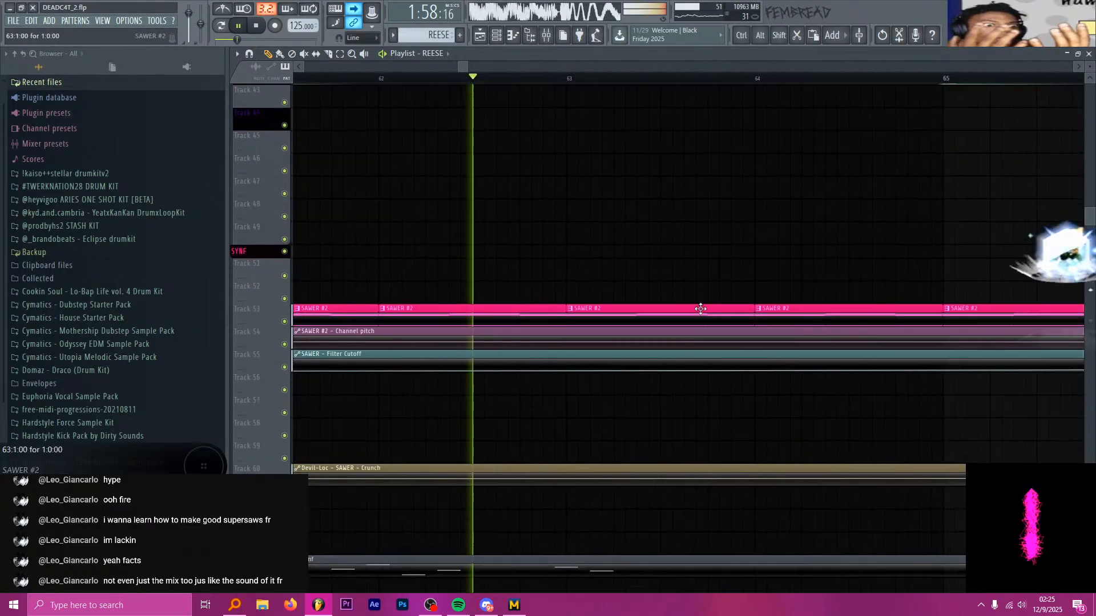
scroll(699, 314, "down", 12)
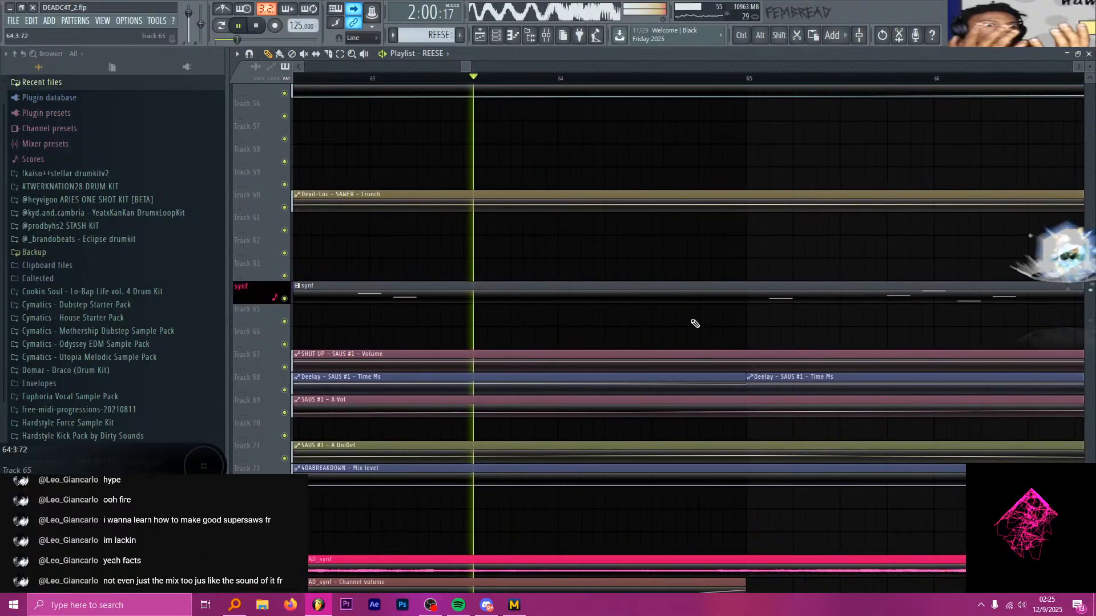
scroll(691, 285, "down", 3)
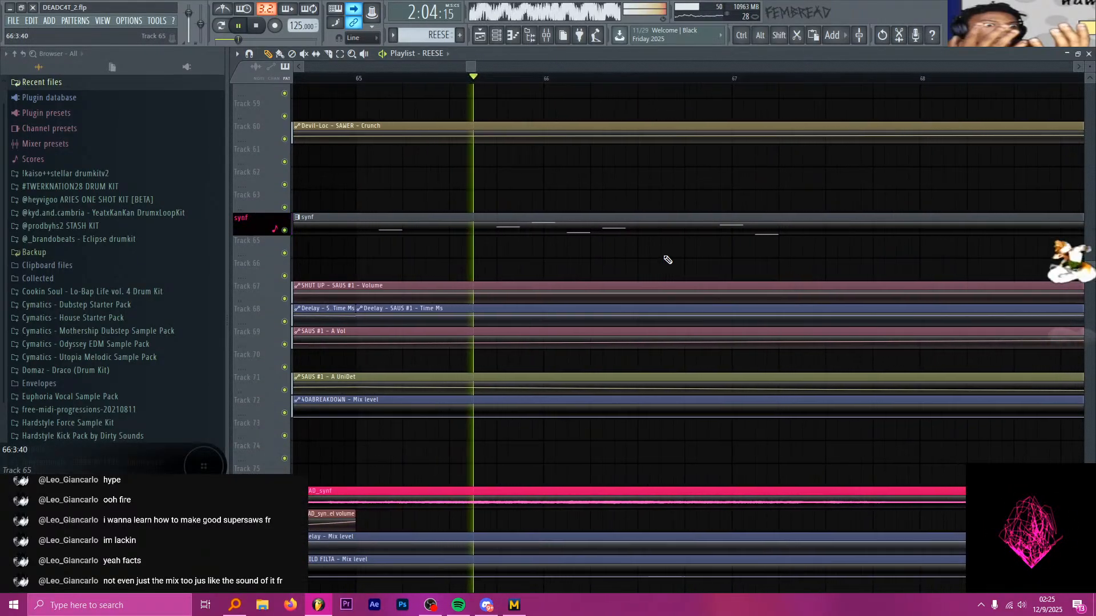
scroll(668, 256, "down", 1)
scroll(668, 240, "down", 3)
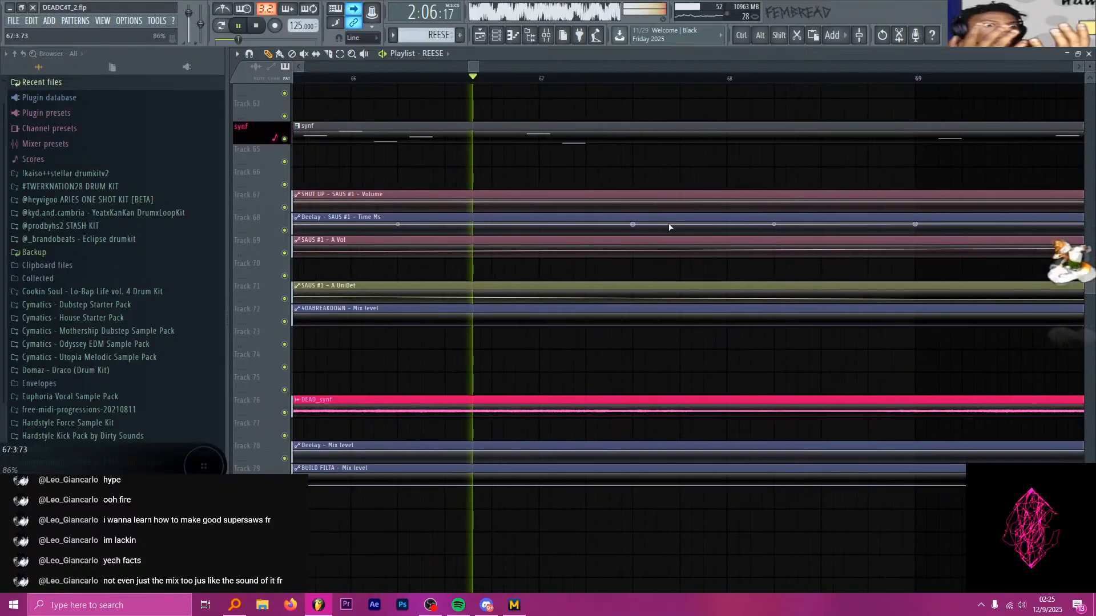
scroll(699, 214, "up", 2)
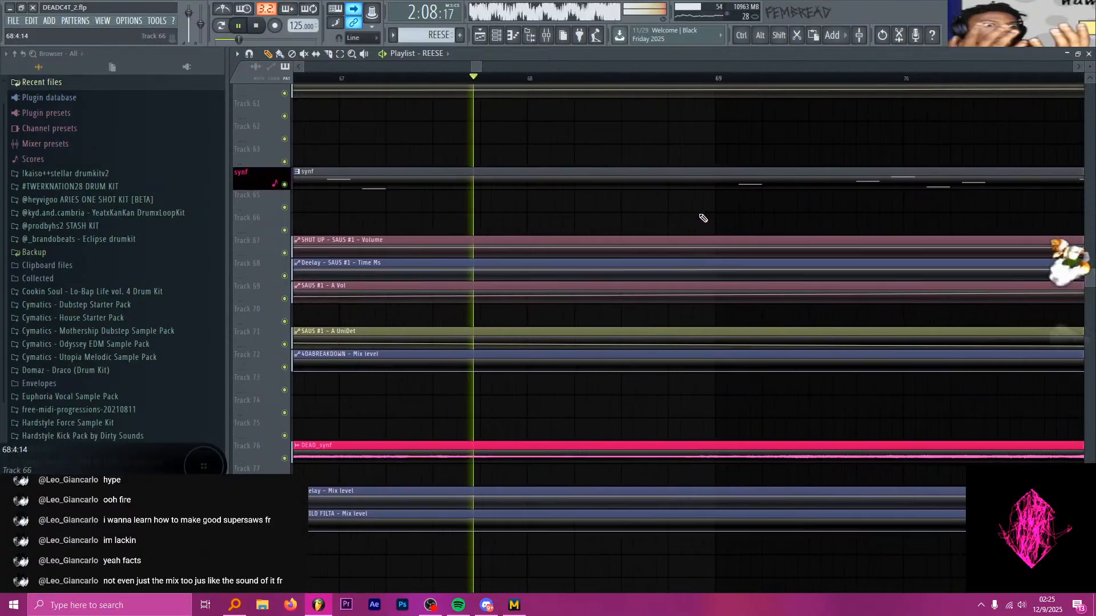
scroll(708, 239, "down", 9)
scroll(712, 261, "up", 20)
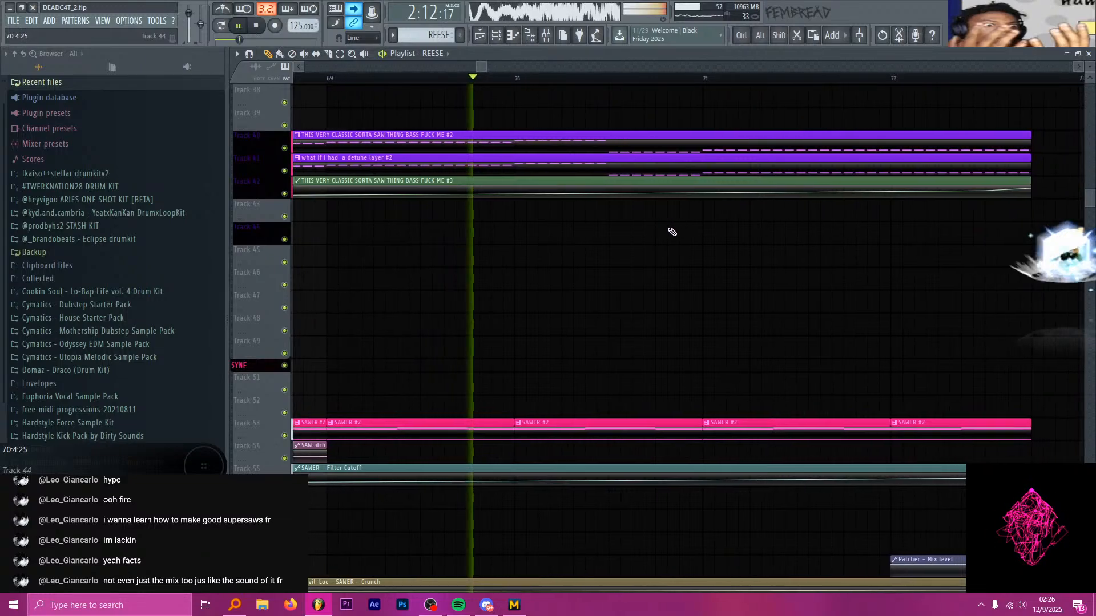
Open the SOME BASSES pattern at bar 73 in the channel rack and view its bass channels
left_click(972, 249)
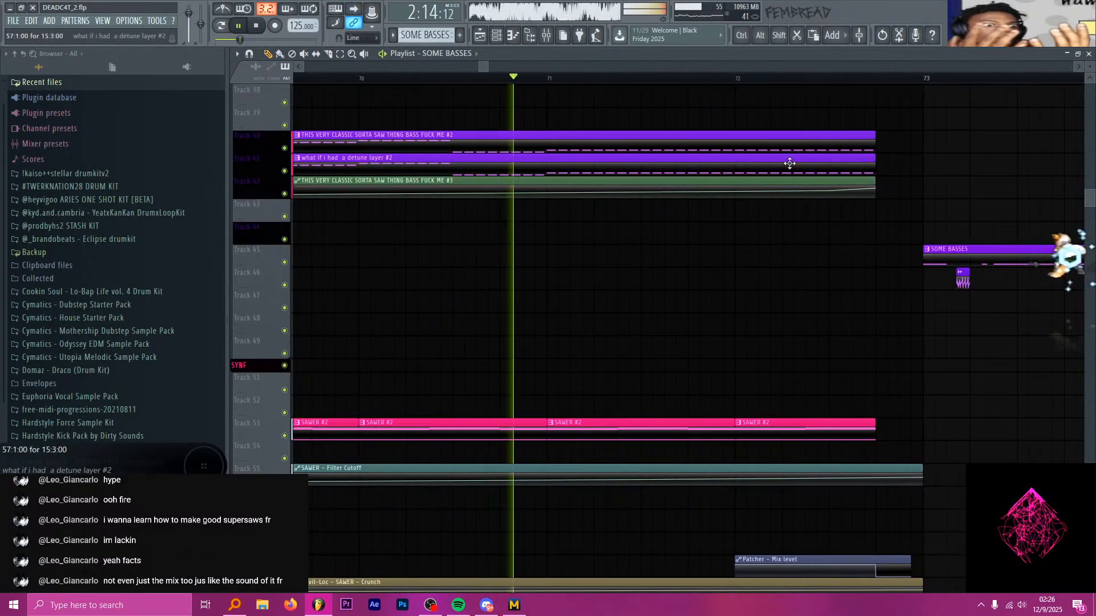
double_click(972, 249)
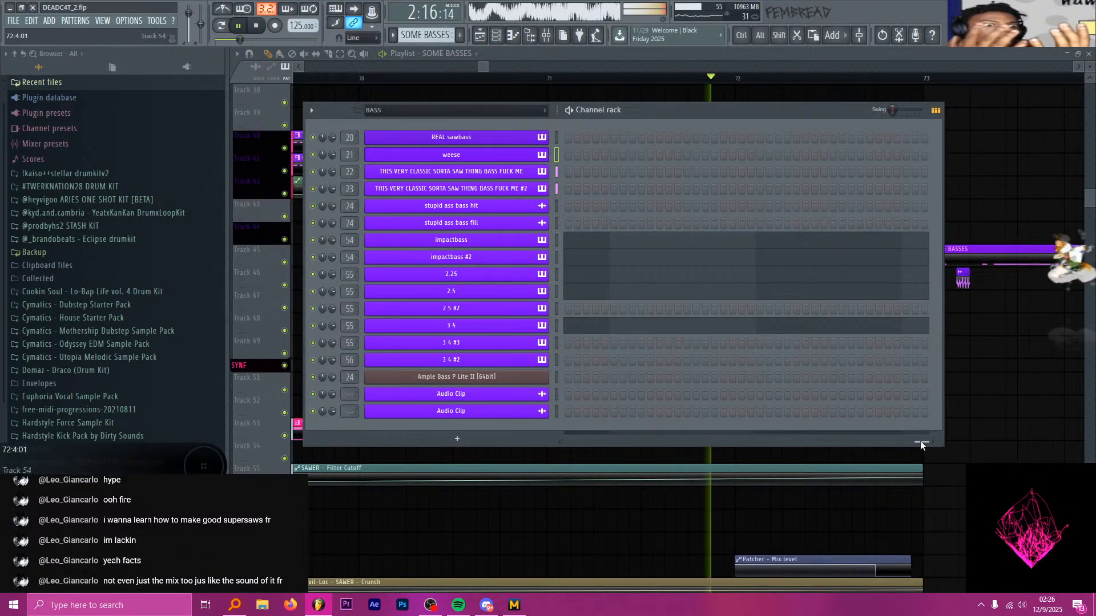
mouse_move(920, 440)
left_mouse_down()
mouse_move(515, 435)
mouse_move(858, 440)
mouse_move(931, 431)
left_mouse_up()
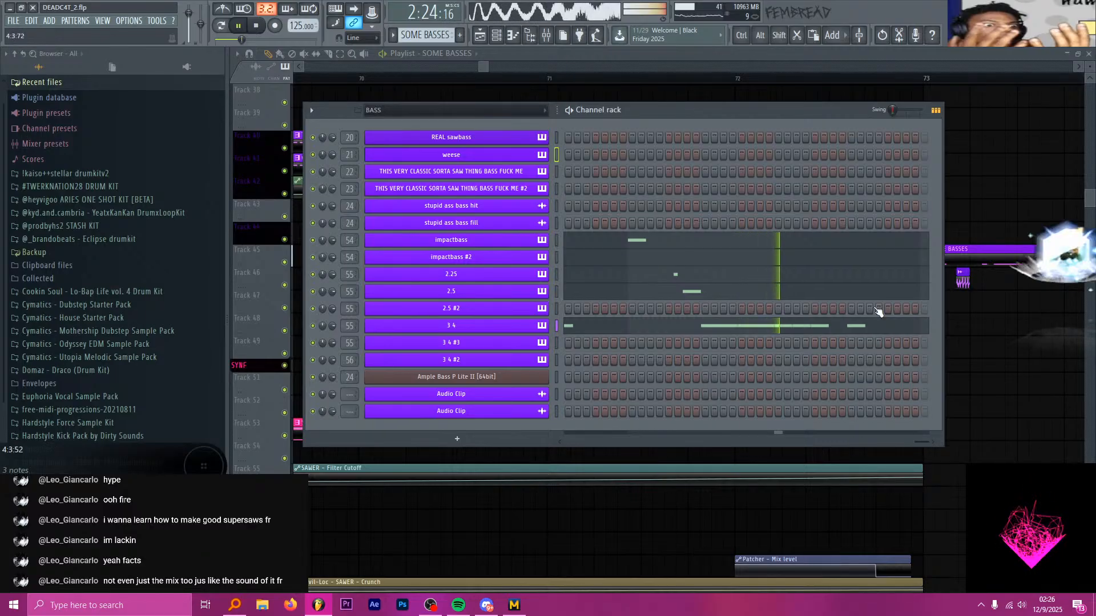
Return to the playlist and examine the SOME BASSES, SAWBASS and synth hit clips between bars 73 and 89
left_click(588, 56)
scroll(574, 220, "down", 8)
scroll(693, 252, "up", 3)
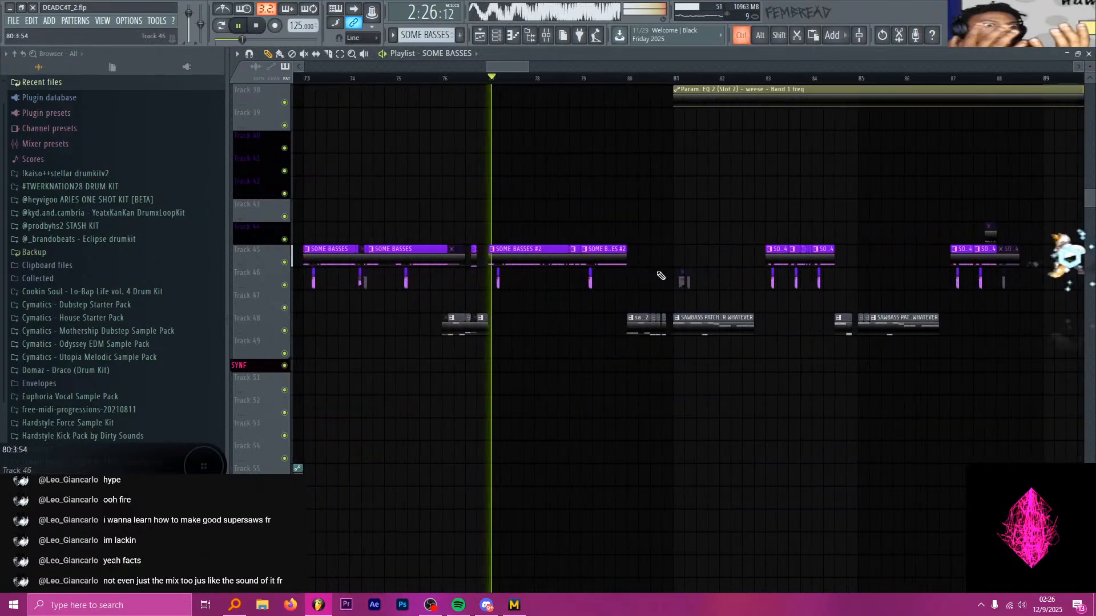
scroll(627, 284, "down", 2)
scroll(596, 268, "down", 3)
scroll(594, 251, "up", 1)
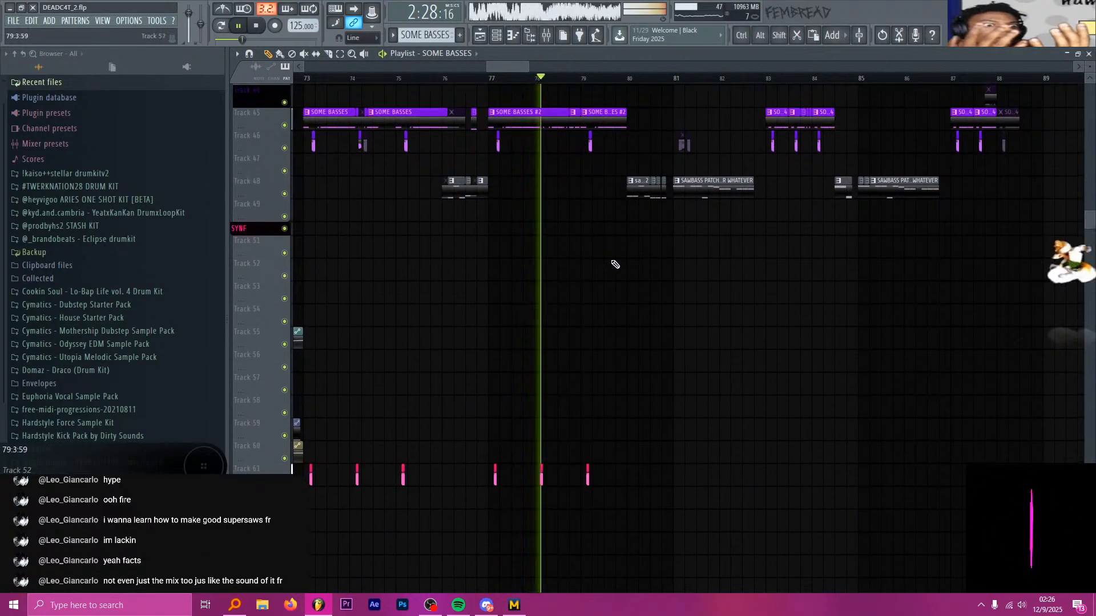
scroll(627, 267, "down", 10)
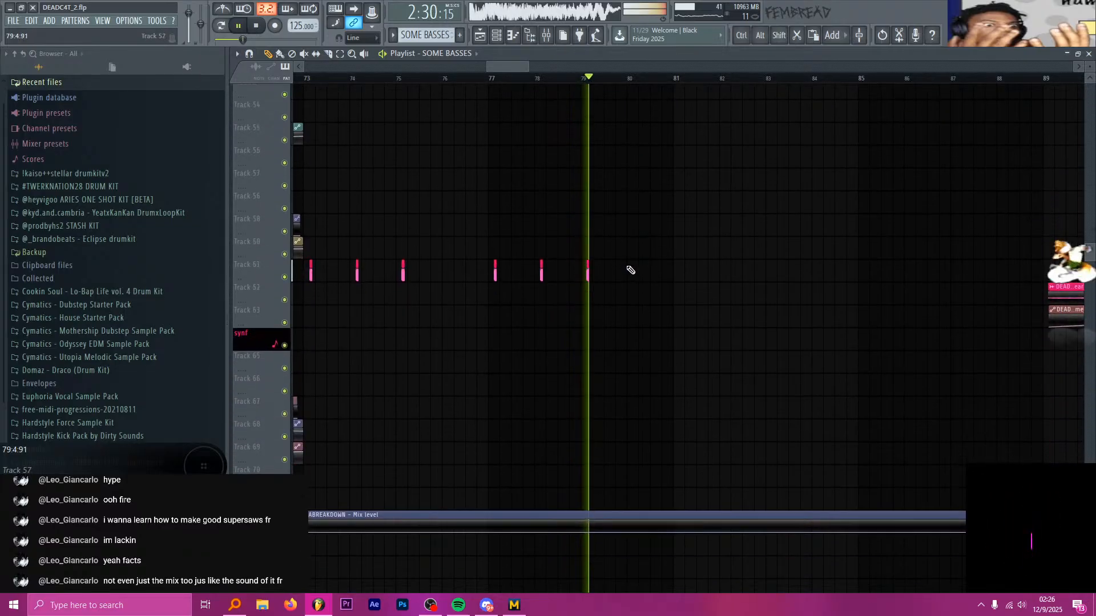
scroll(639, 268, "down", 6)
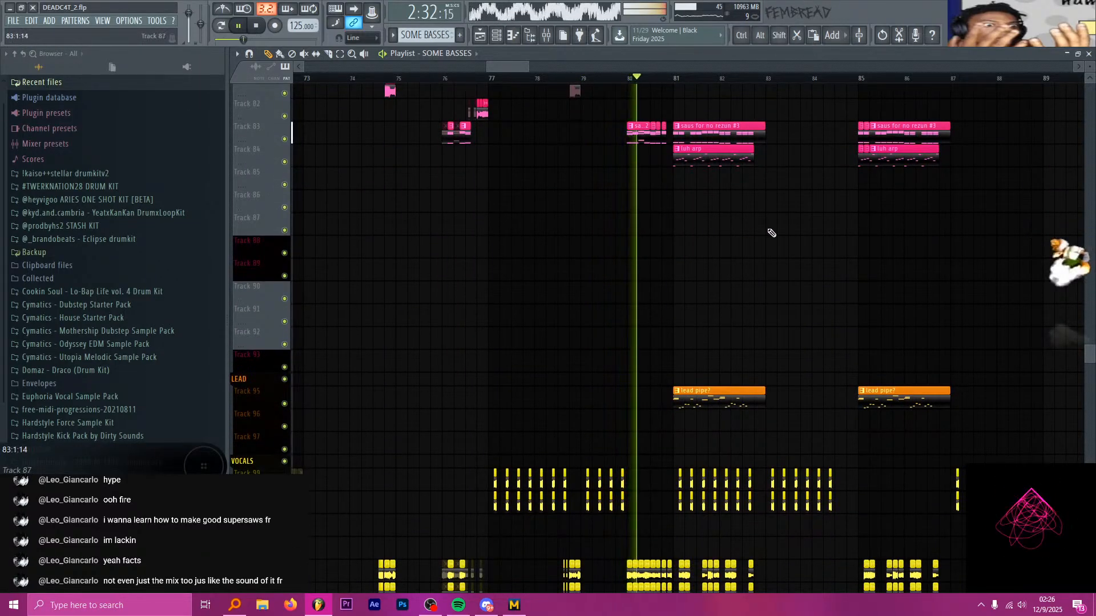
Examine the saus for no rezun #3, luh arp, lead pipe? and vocal chop clips from bar 81 into the following breakdown
scroll(742, 230, "down", 1)
scroll(873, 225, "up", 3)
scroll(868, 232, "up", 1)
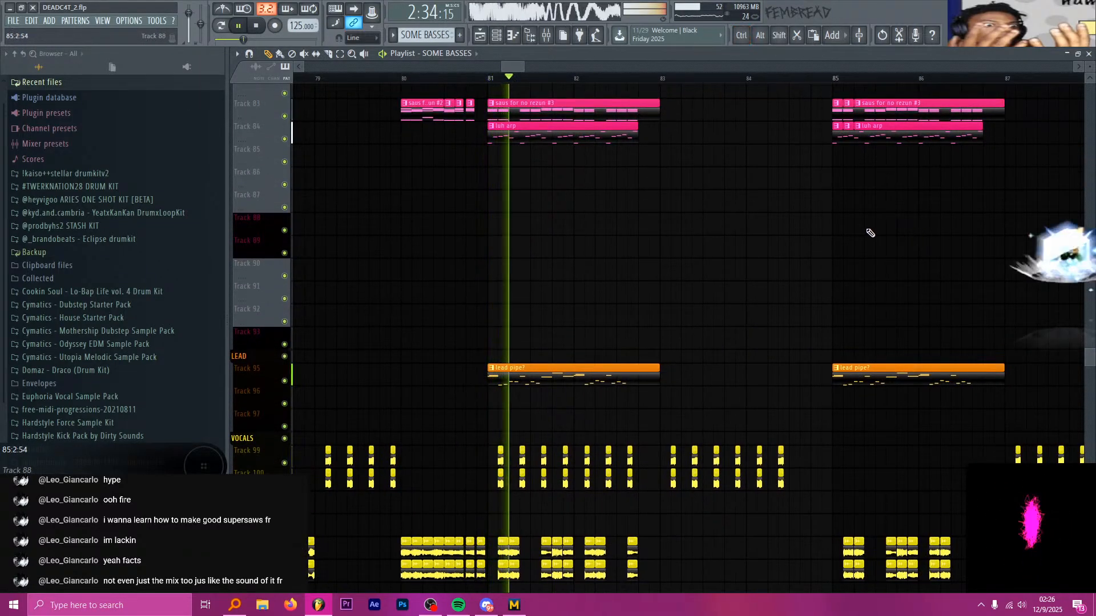
scroll(821, 223, "up", 1)
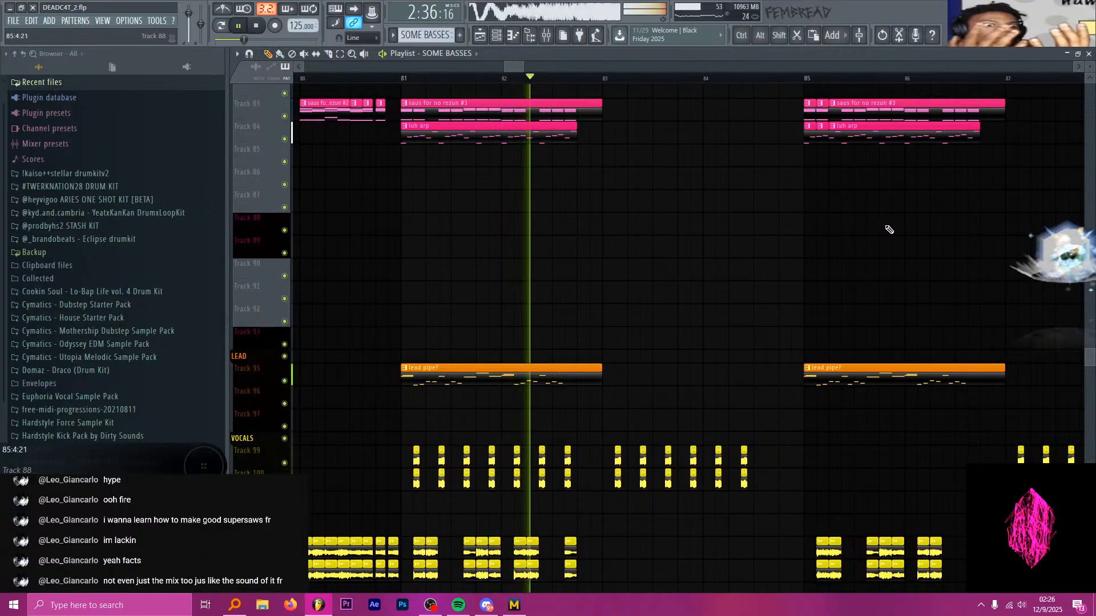
scroll(913, 230, "up", 1)
scroll(922, 230, "up", 1)
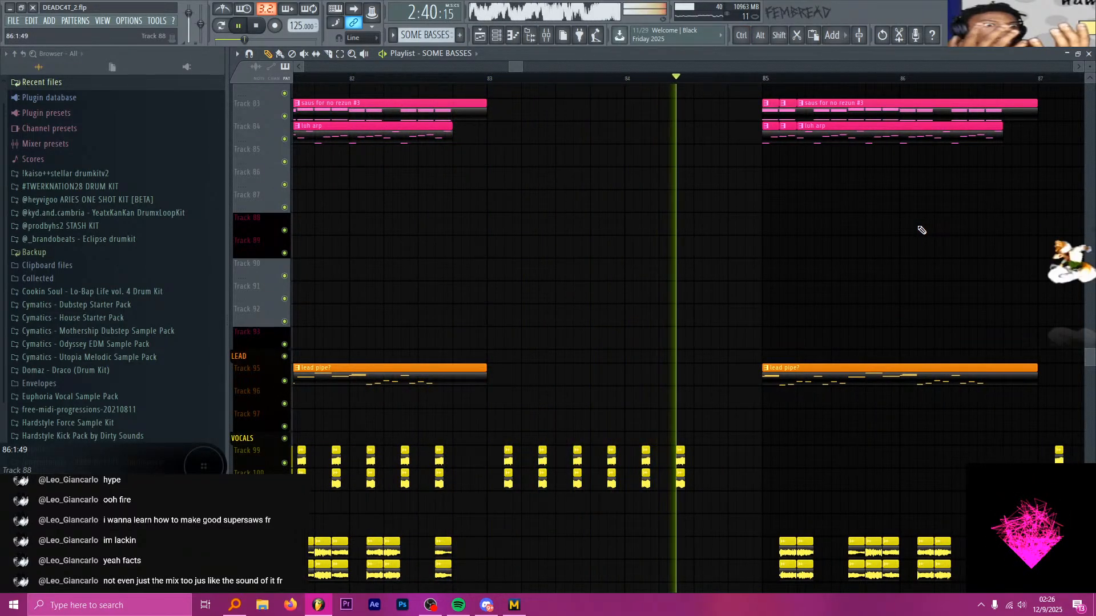
scroll(691, 199, "down", 1)
scroll(687, 197, "down", 3)
scroll(898, 245, "up", 2)
scroll(910, 254, "up", 2)
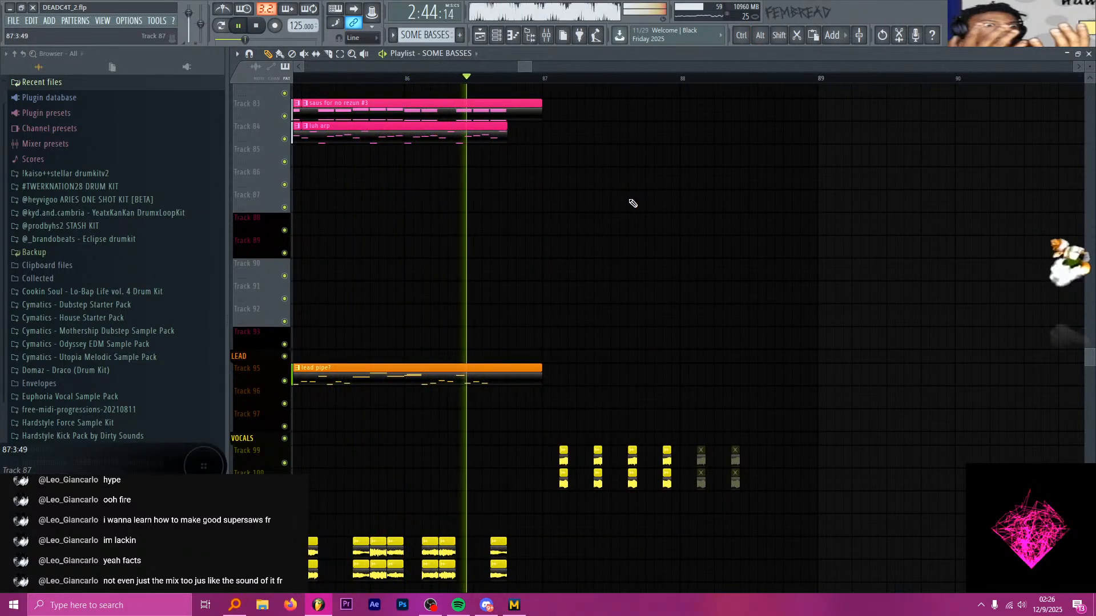
scroll(645, 216, "down", 2)
scroll(850, 249, "up", 2)
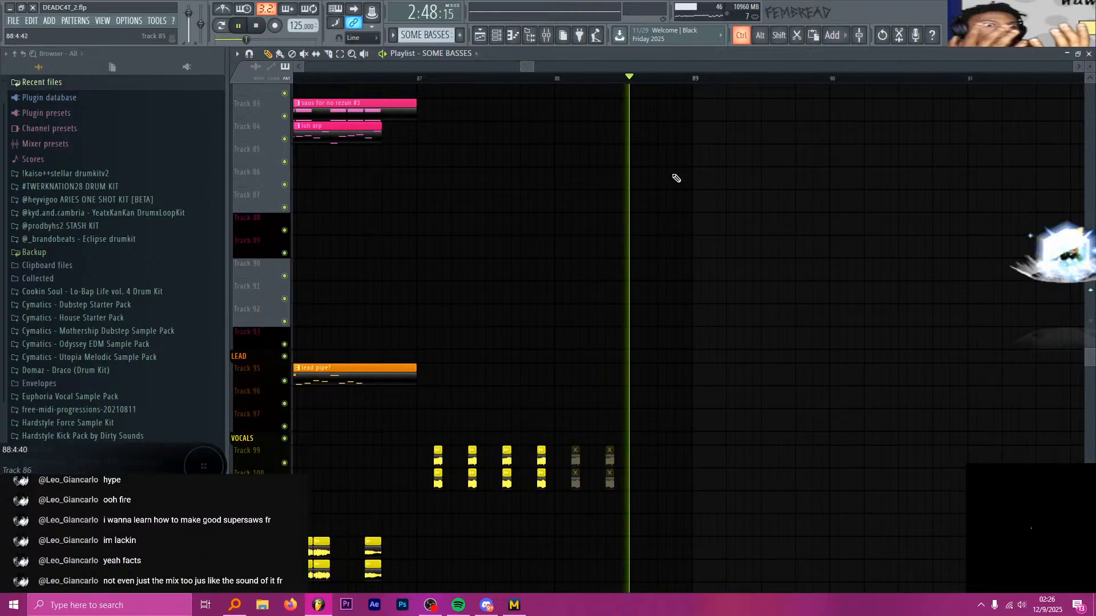
scroll(678, 186, "down", 2)
scroll(567, 208, "down", 4)
scroll(739, 234, "up", 5)
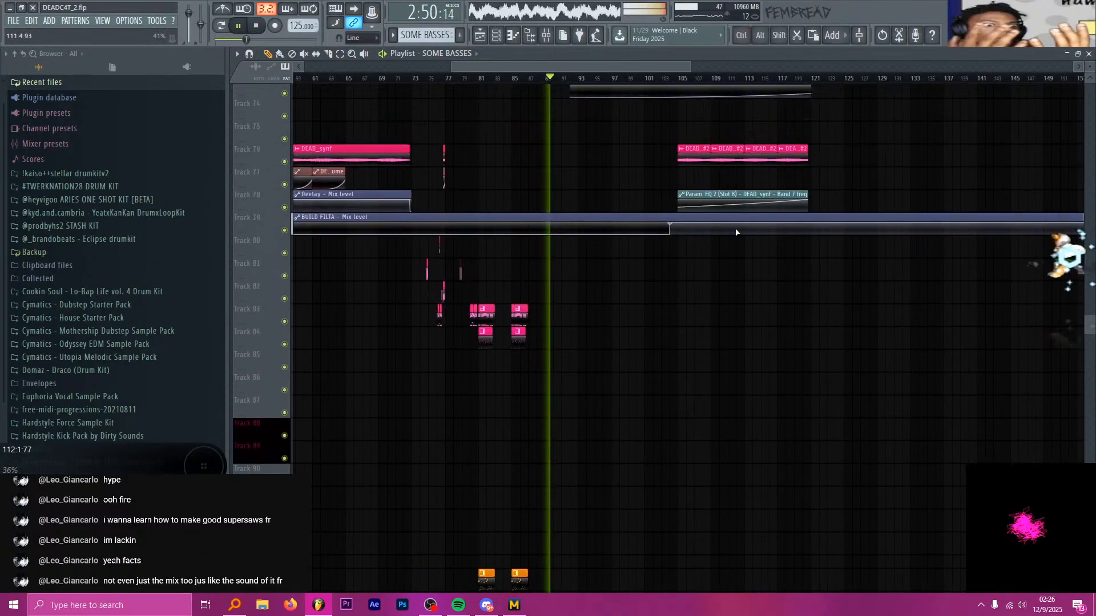
scroll(739, 234, "up", 4)
Switch to OBS to check the stream's dropped frames and bitrate, and return to the FL Studio playlist
key("alt+Tab")
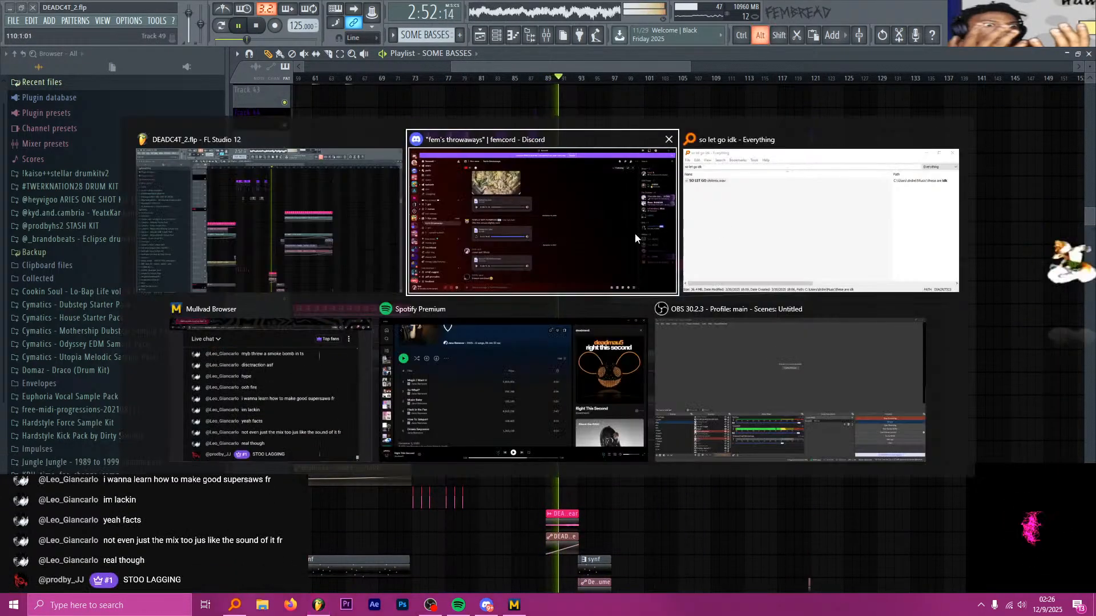
left_click(722, 361)
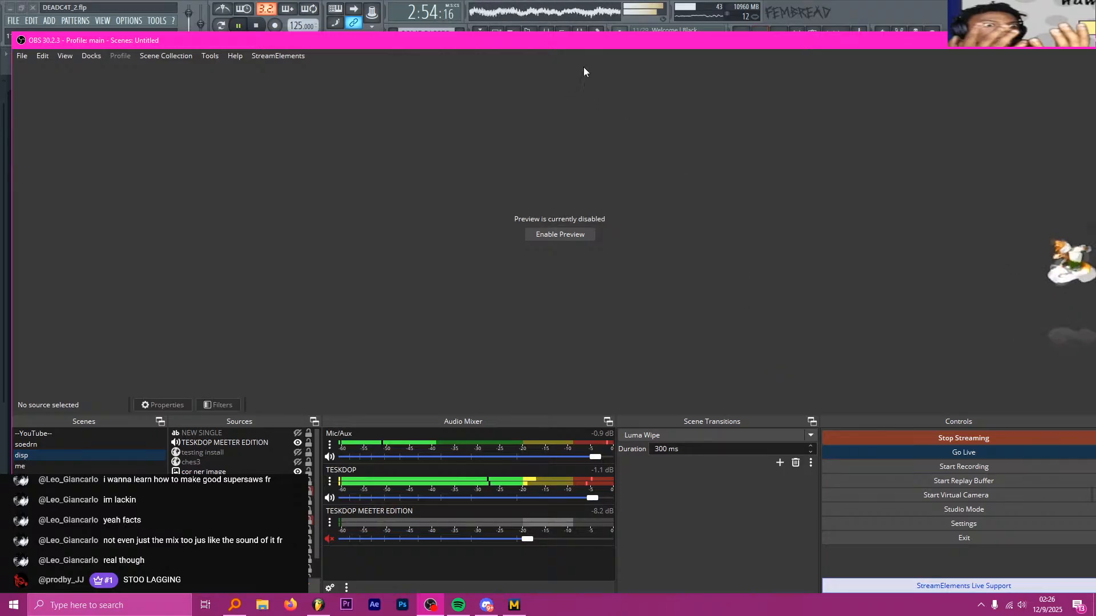
key("alt+Tab")
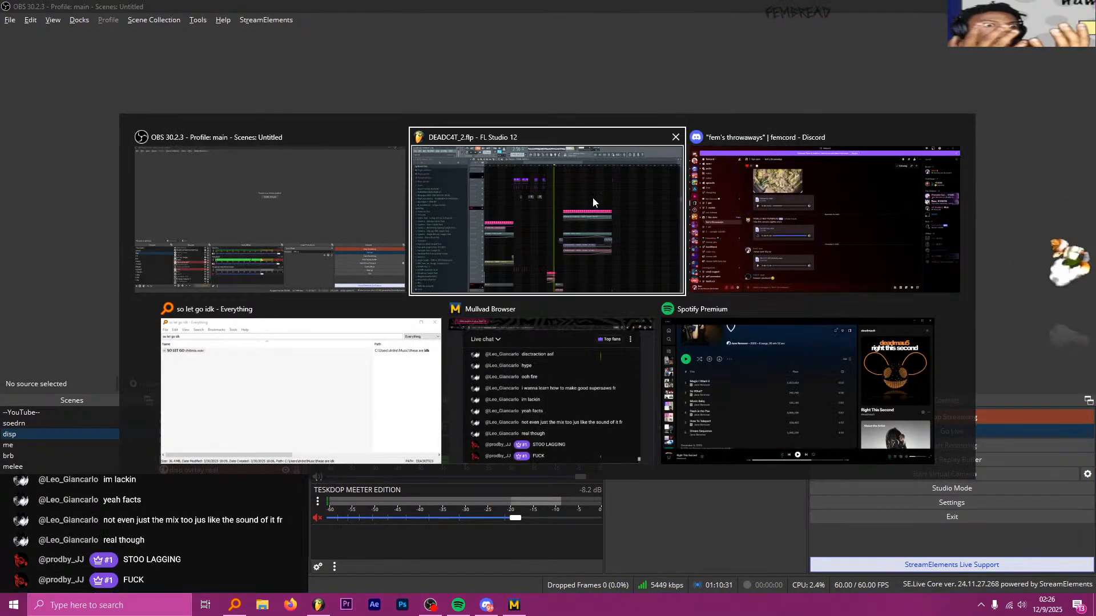
key("alt+Tab")
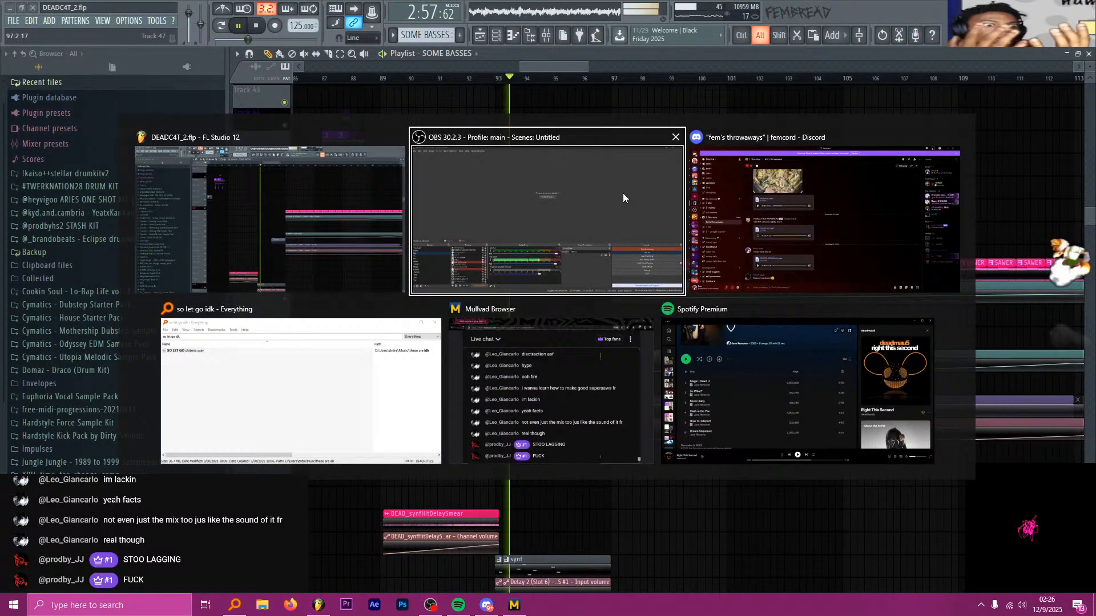
left_click(597, 337)
key("alt+Tab")
Examine the breakdown's SAWER and SAUS automation, Frou Frou vocal, DEAD_DreamDelayTail and sweep clips between bars 89 and 121
scroll(662, 224, "down", 6)
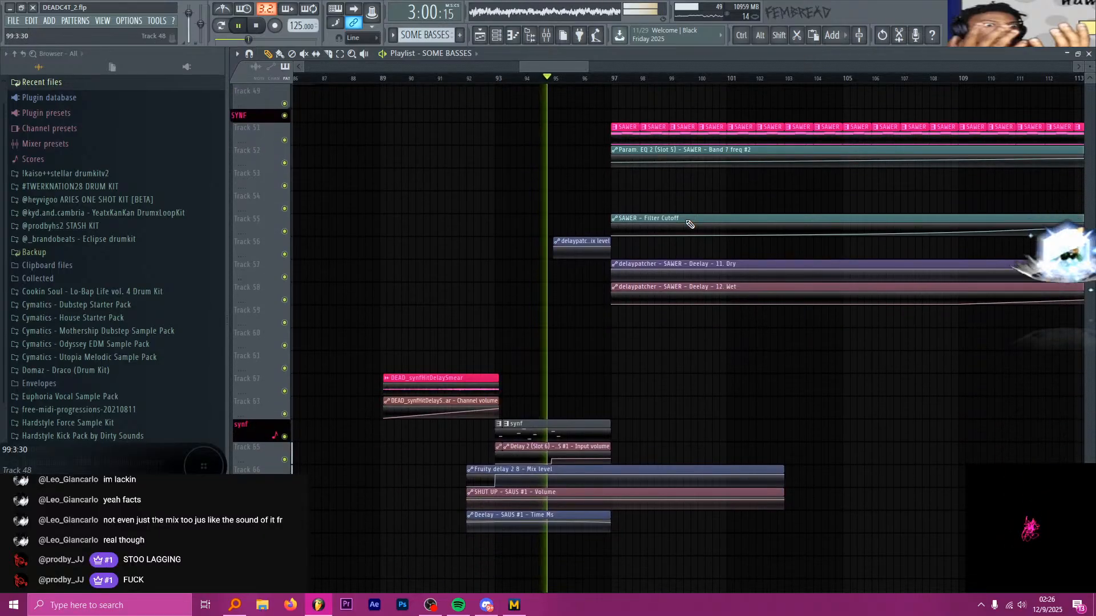
scroll(627, 205, "down", 4)
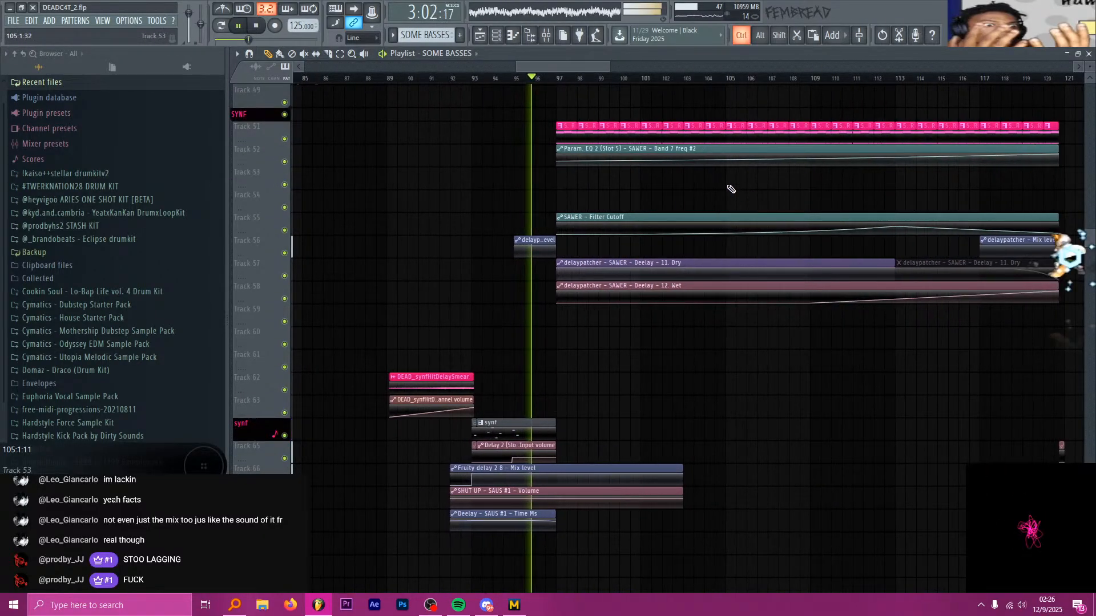
scroll(793, 190, "up", 3)
scroll(653, 252, "down", 10)
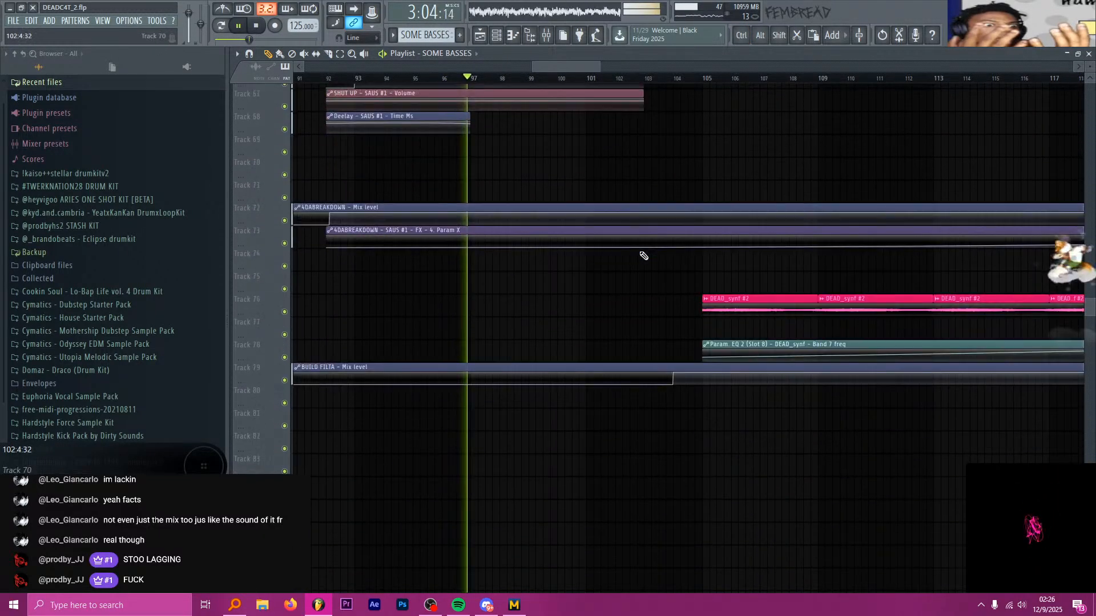
scroll(650, 274, "down", 2)
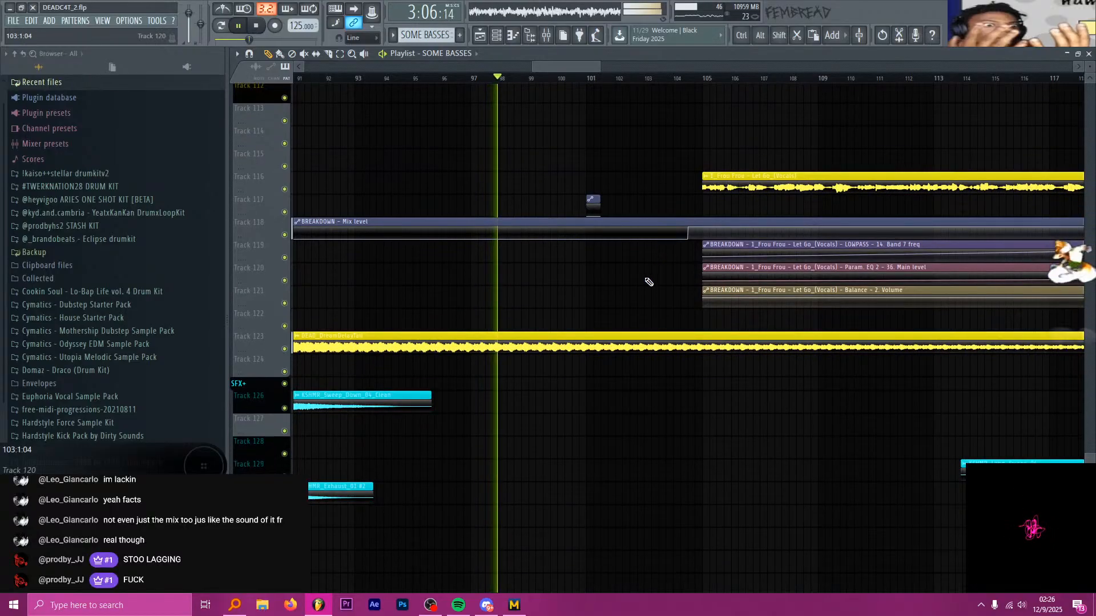
scroll(494, 255, "up", 3)
scroll(494, 254, "up", 3)
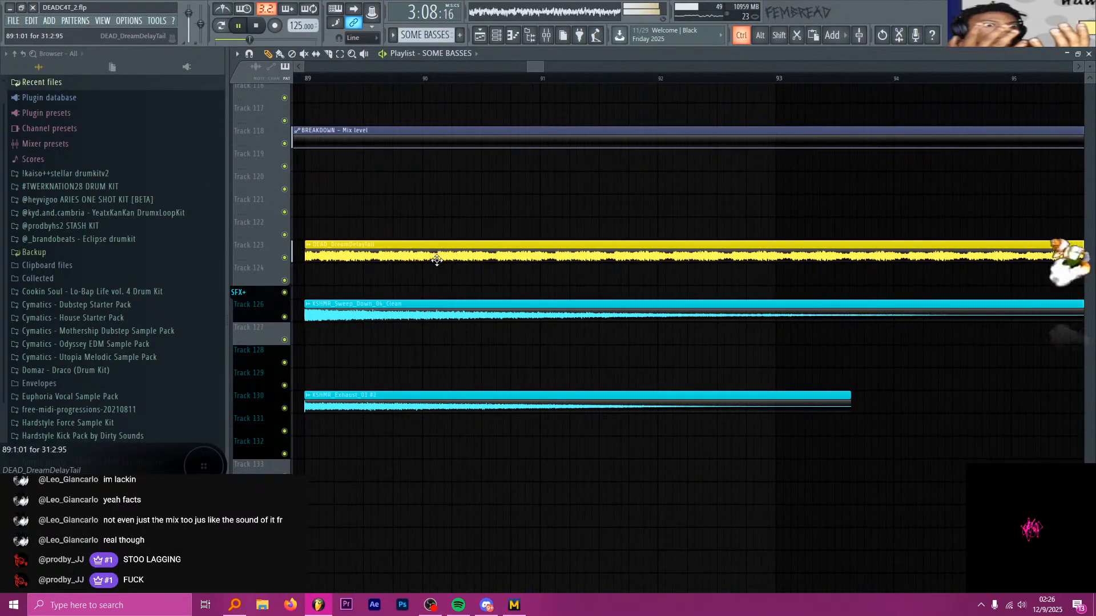
scroll(400, 249, "down", 6)
scroll(603, 251, "up", 4)
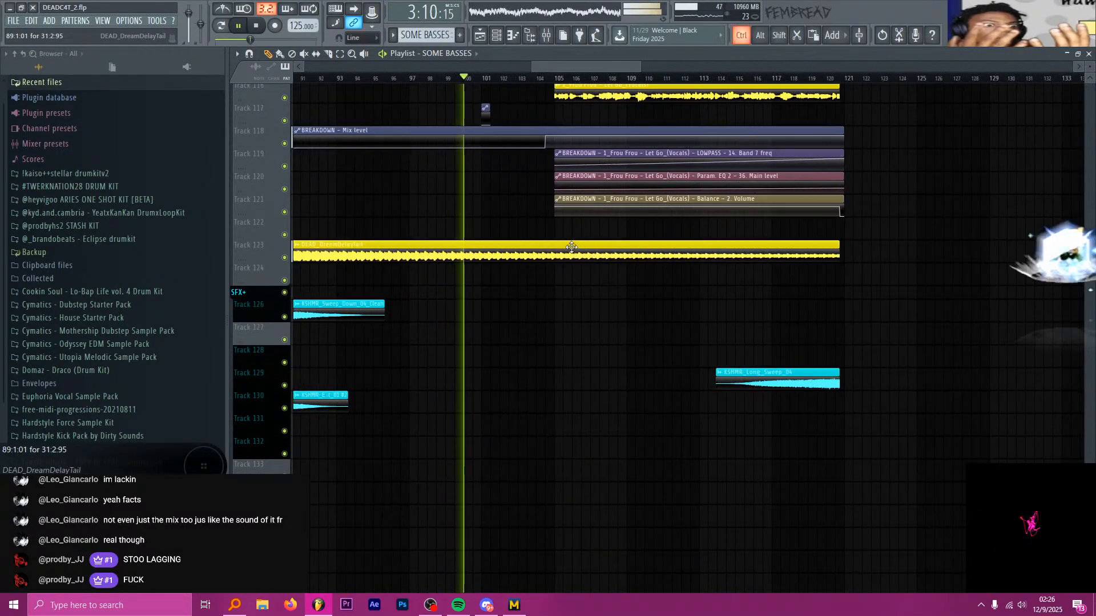
scroll(557, 246, "up", 3)
scroll(557, 246, "up", 15)
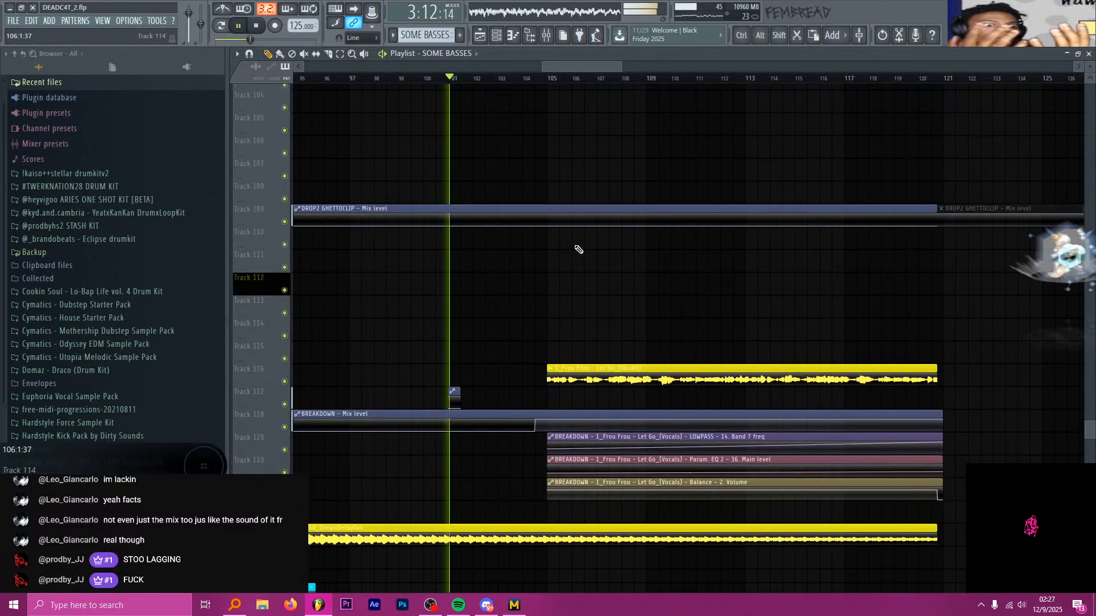
Follow playback through bars 101 to 110, examining the Alzir and Angles breaks, REESE #2 and SAWER clips with their automation
scroll(545, 225, "up", 13)
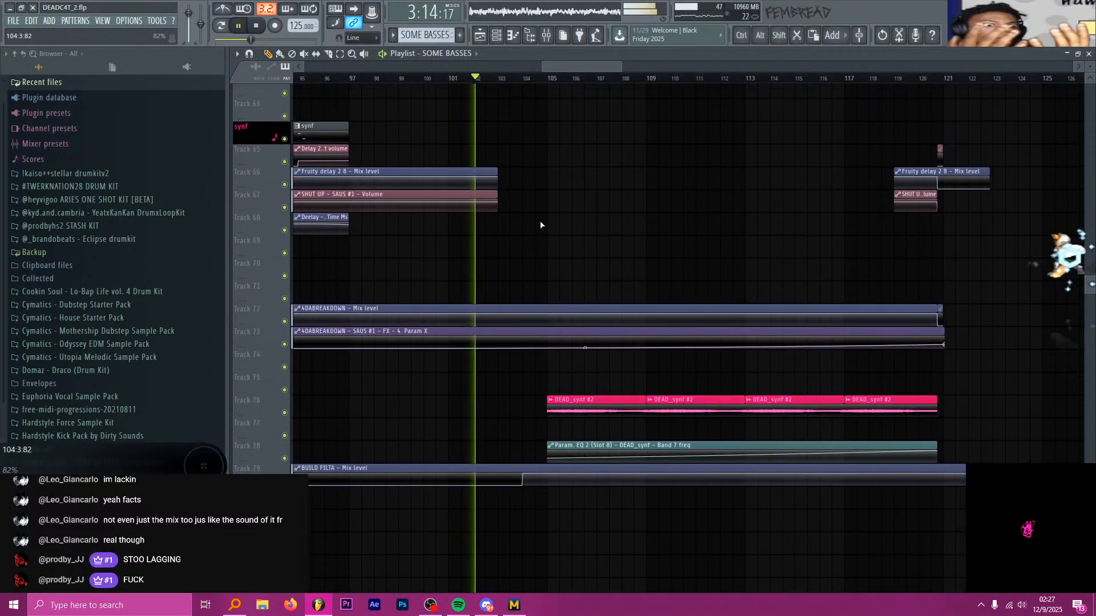
scroll(546, 223, "up", 6)
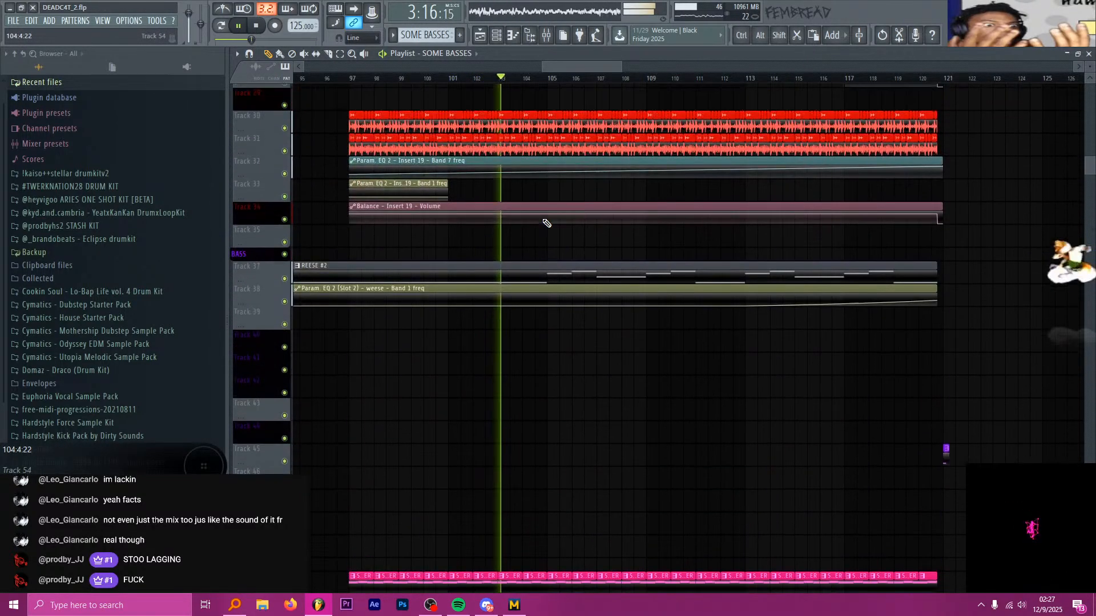
scroll(546, 179, "up", 5)
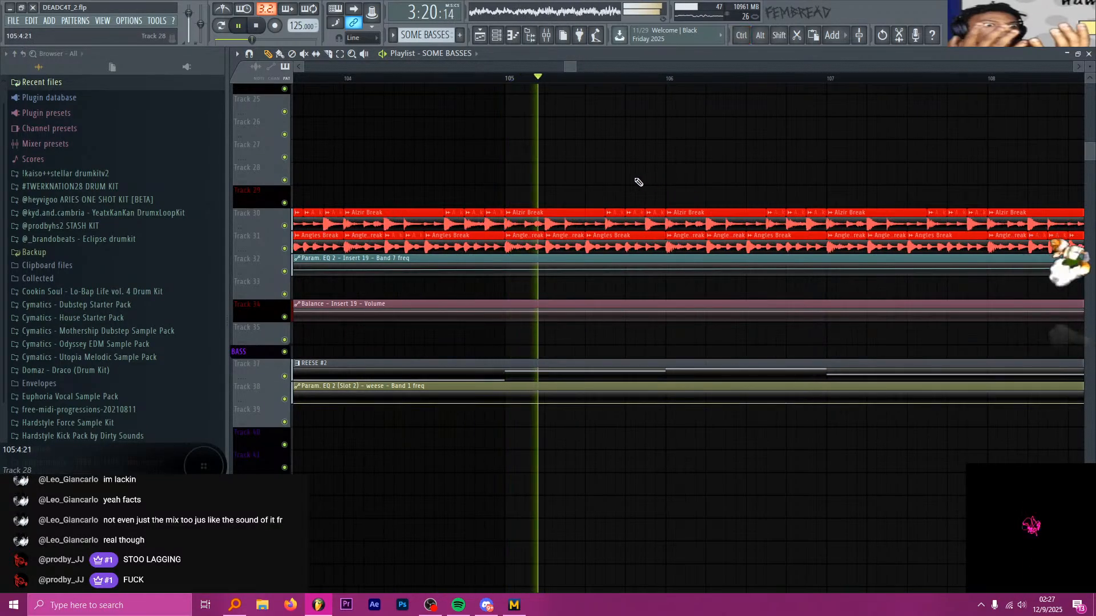
scroll(620, 181, "down", 5)
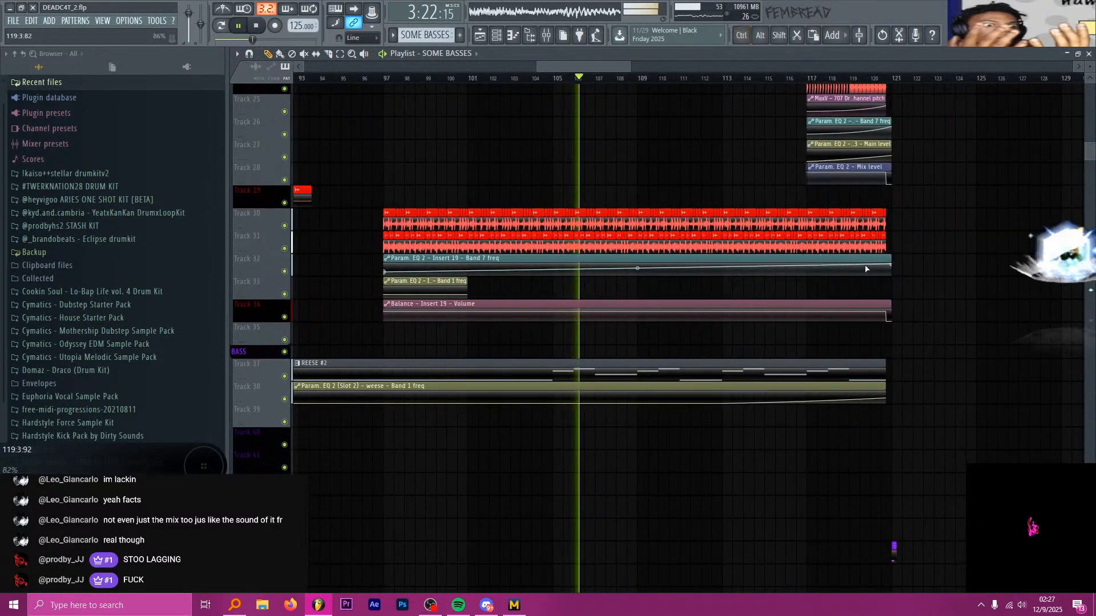
scroll(865, 269, "down", 4)
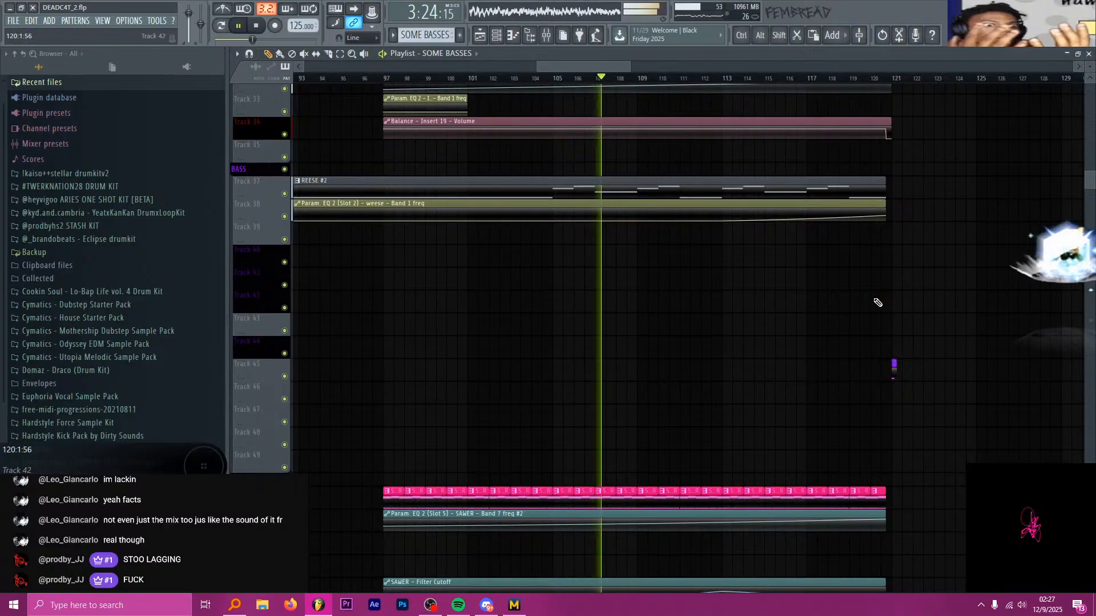
scroll(877, 303, "down", 6)
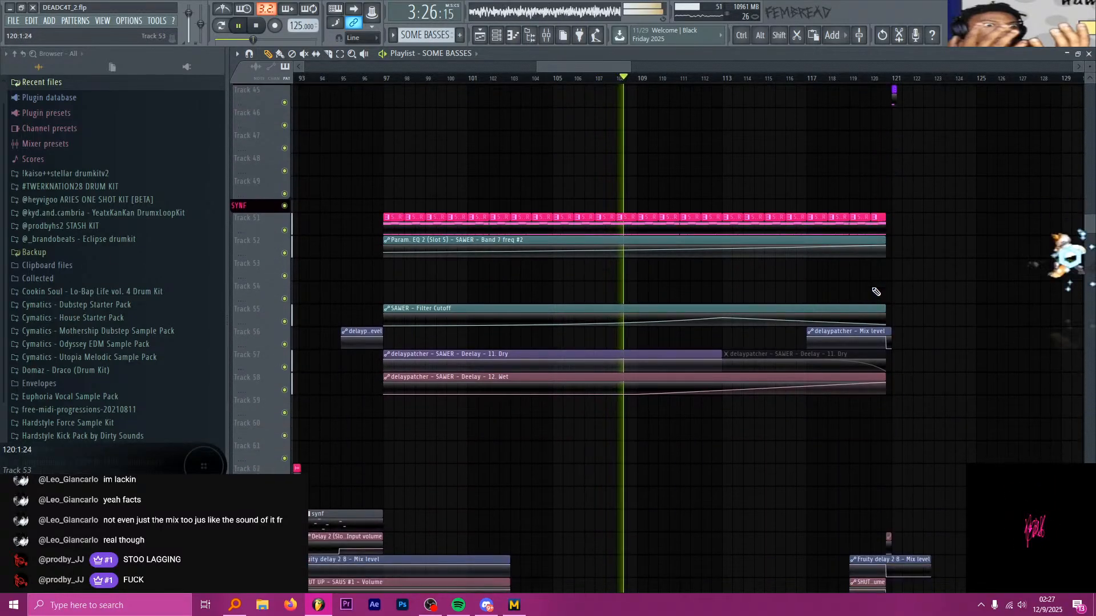
scroll(873, 289, "down", 1)
scroll(866, 263, "up", 2)
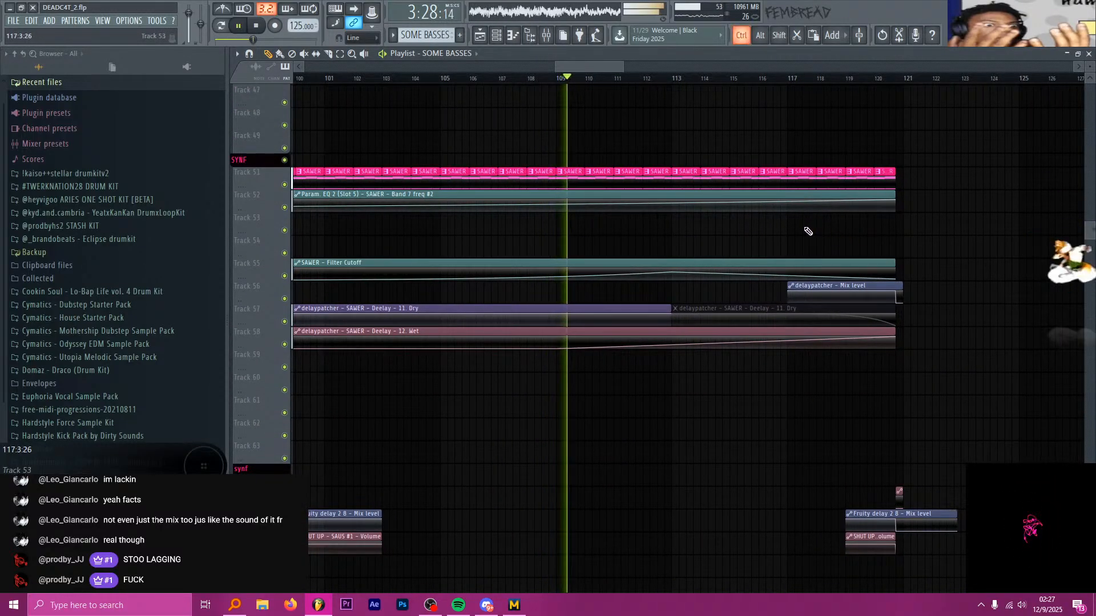
scroll(793, 230, "up", 3)
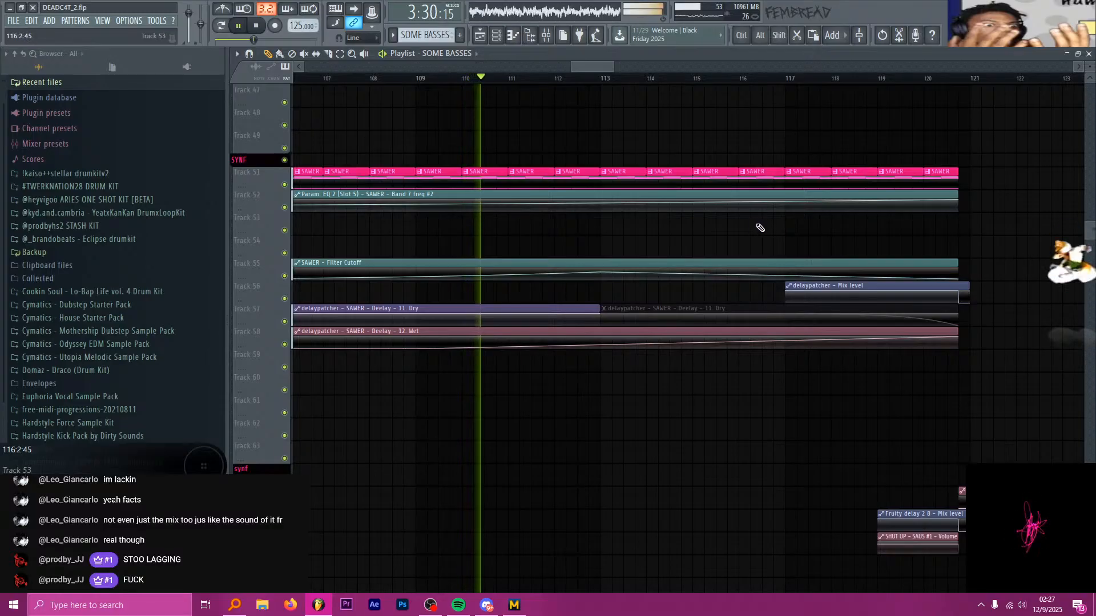
Follow playback through bars 111 to 121, examining the DEAD_synf #2, breakdown vocal, long sweep and SOME BASSES clips
scroll(731, 242, "down", 19)
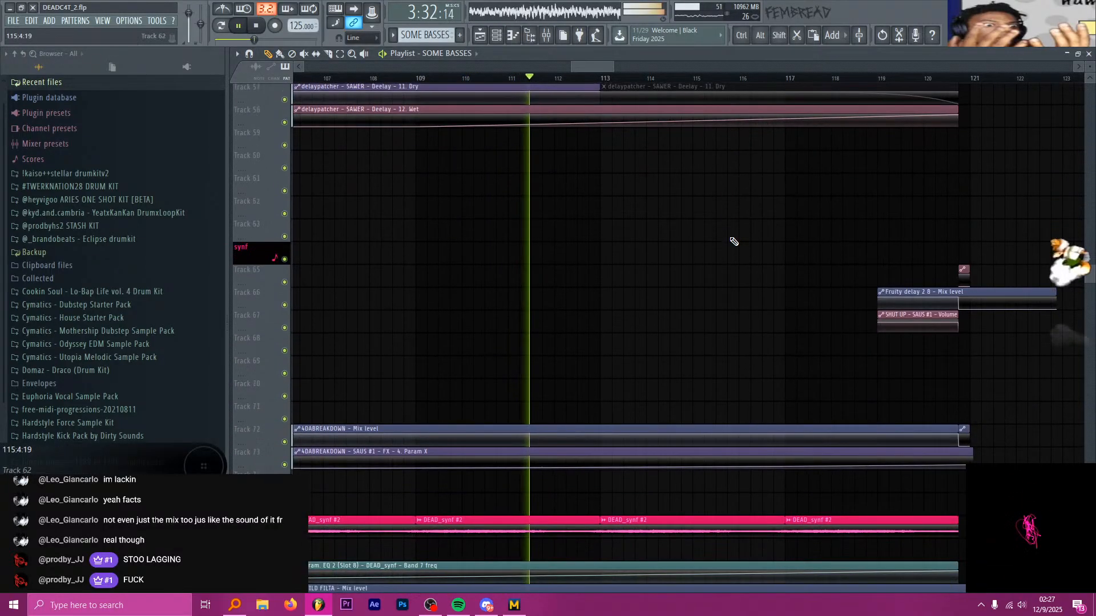
scroll(731, 235, "down", 11)
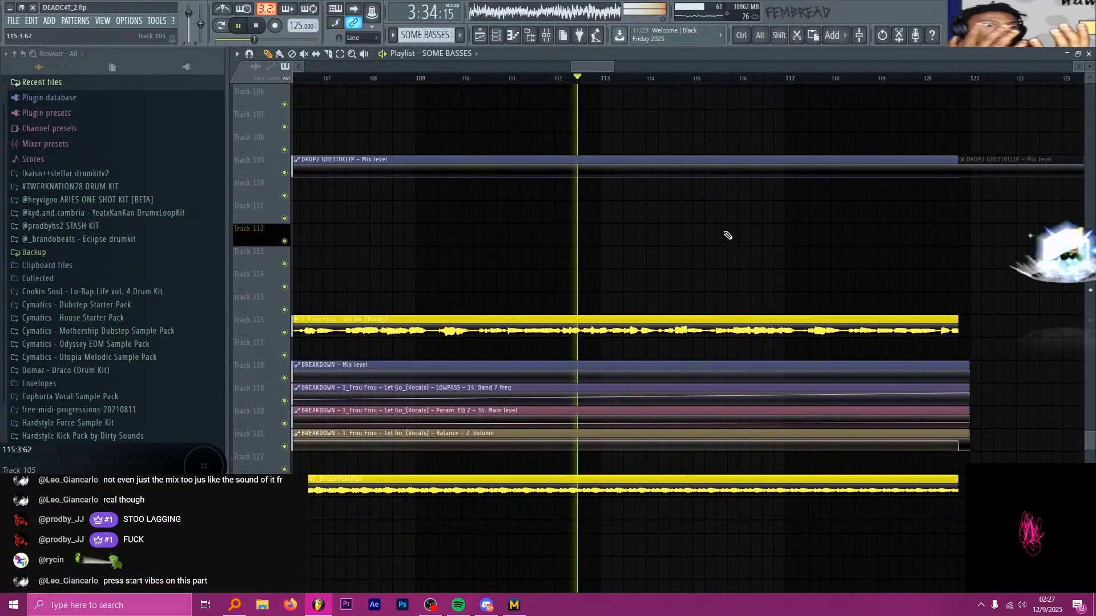
key("alt+Tab")
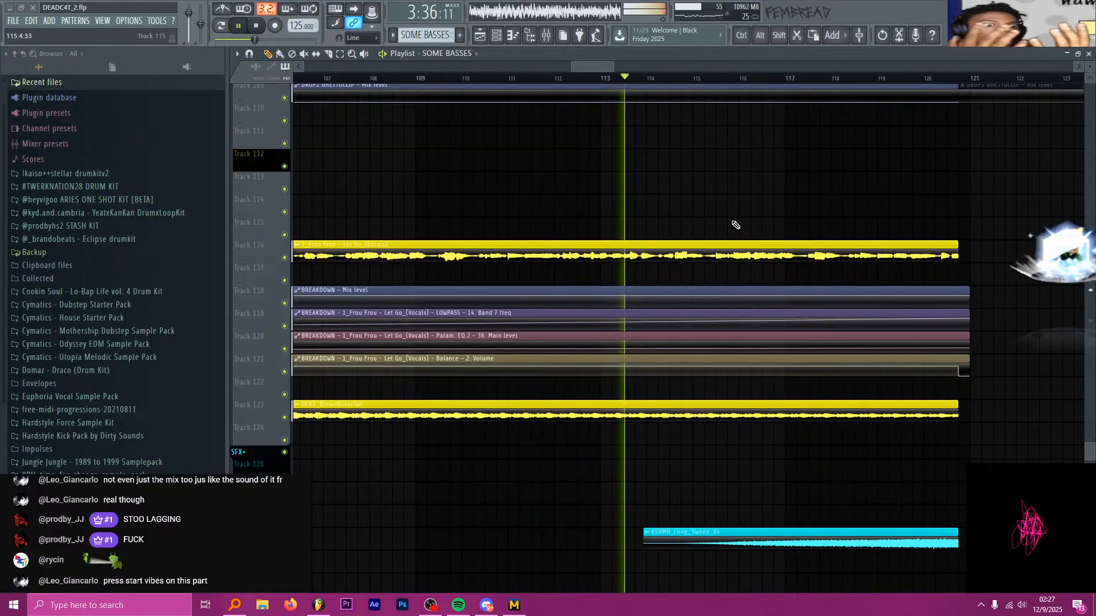
scroll(734, 220, "down", 2)
scroll(631, 194, "down", 3)
scroll(627, 192, "up", 2)
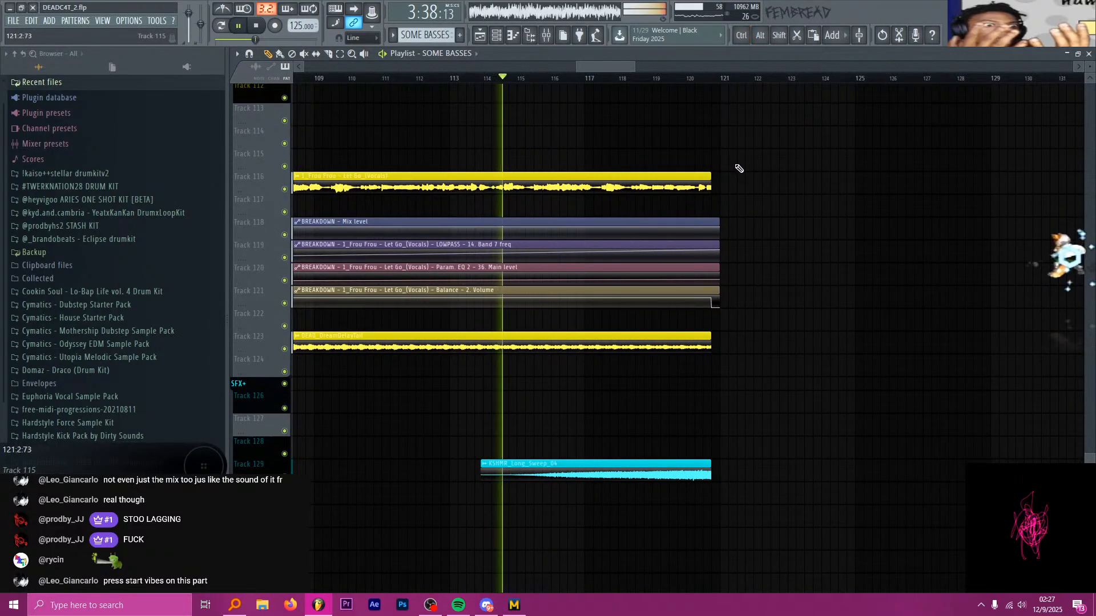
scroll(737, 181, "up", 17)
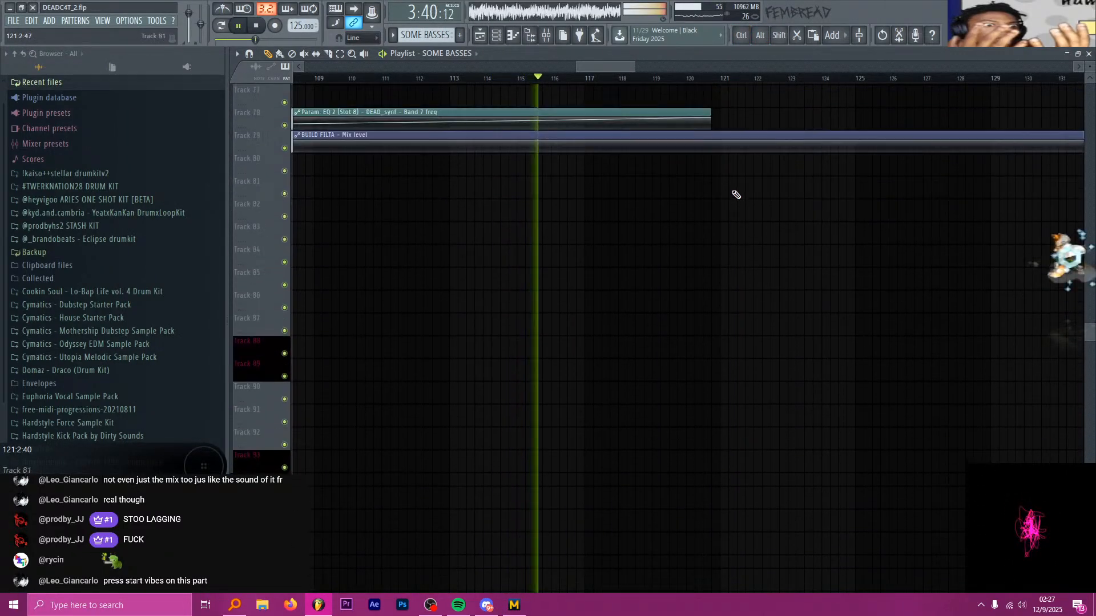
scroll(736, 195, "up", 17)
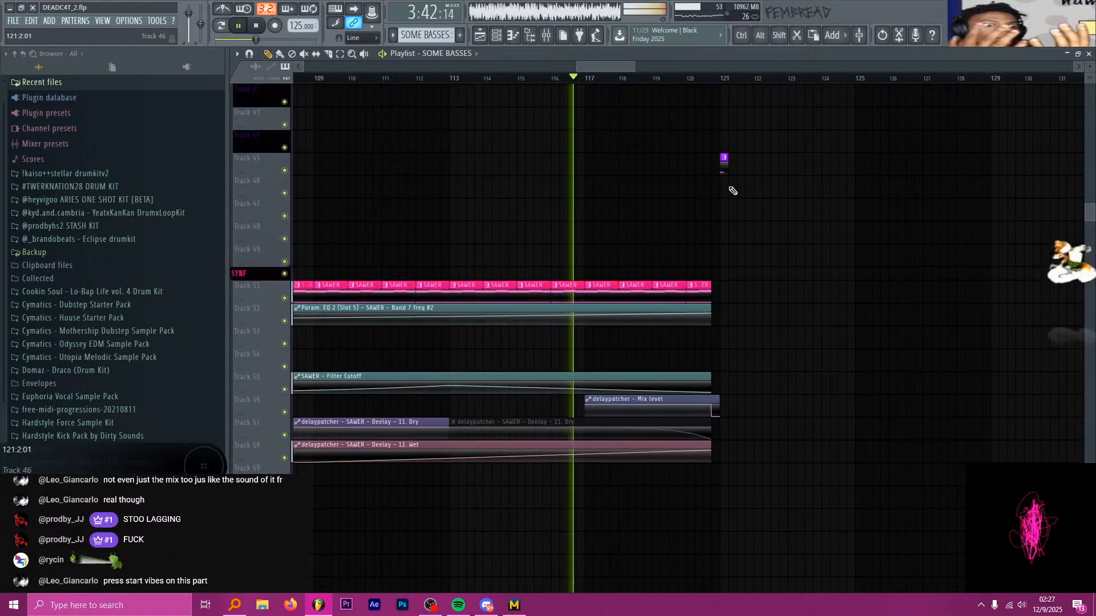
scroll(711, 158, "up", 4)
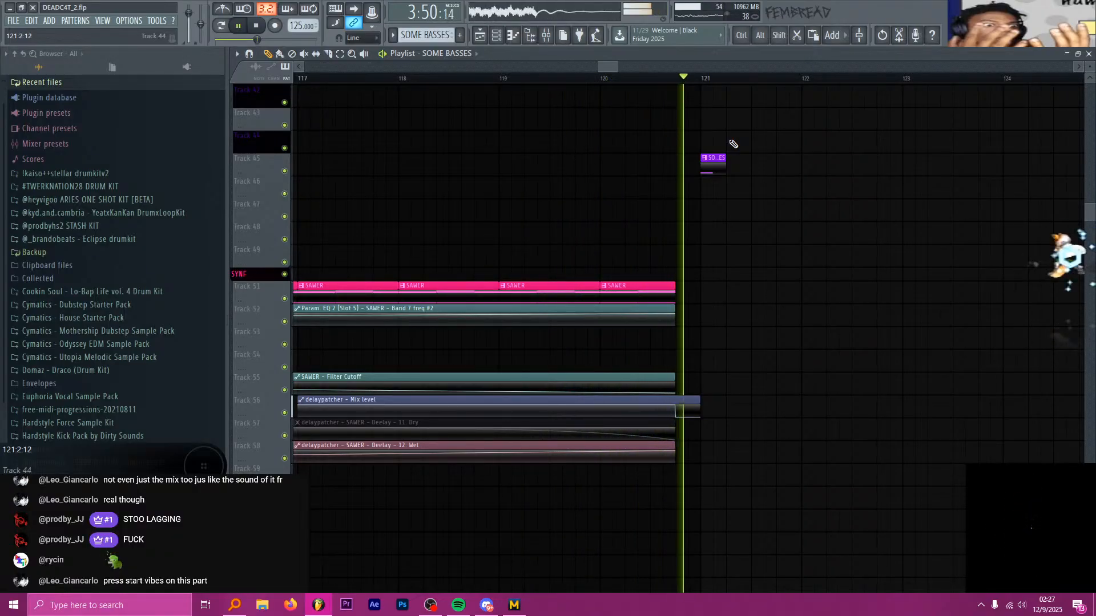
Stop playback and place the playhead at bar 121, by the kick and crash clips that start the second drop
key("space")
scroll(771, 106, "up", 4)
scroll(659, 113, "up", 8)
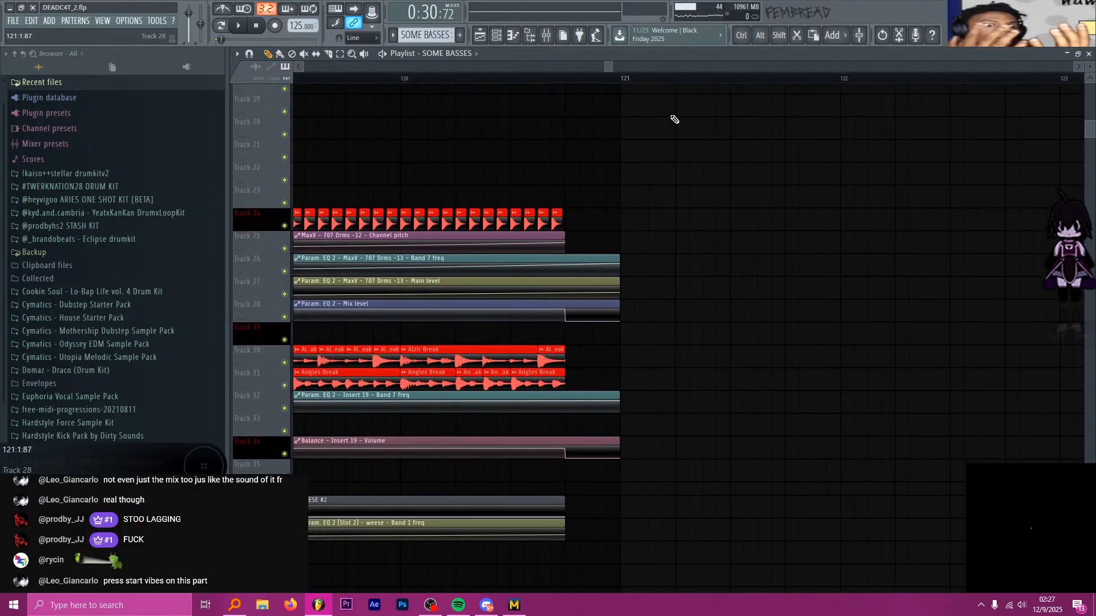
scroll(675, 119, "up", 4)
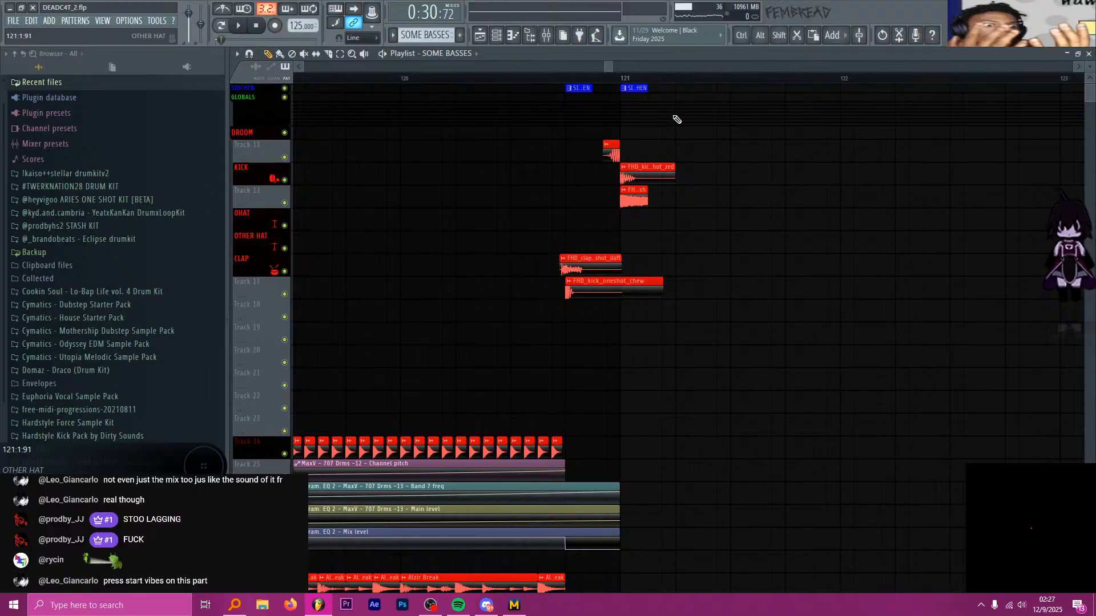
scroll(720, 191, "up", 3)
scroll(516, 97, "up", 2)
left_click(517, 78)
scroll(588, 165, "up", 2)
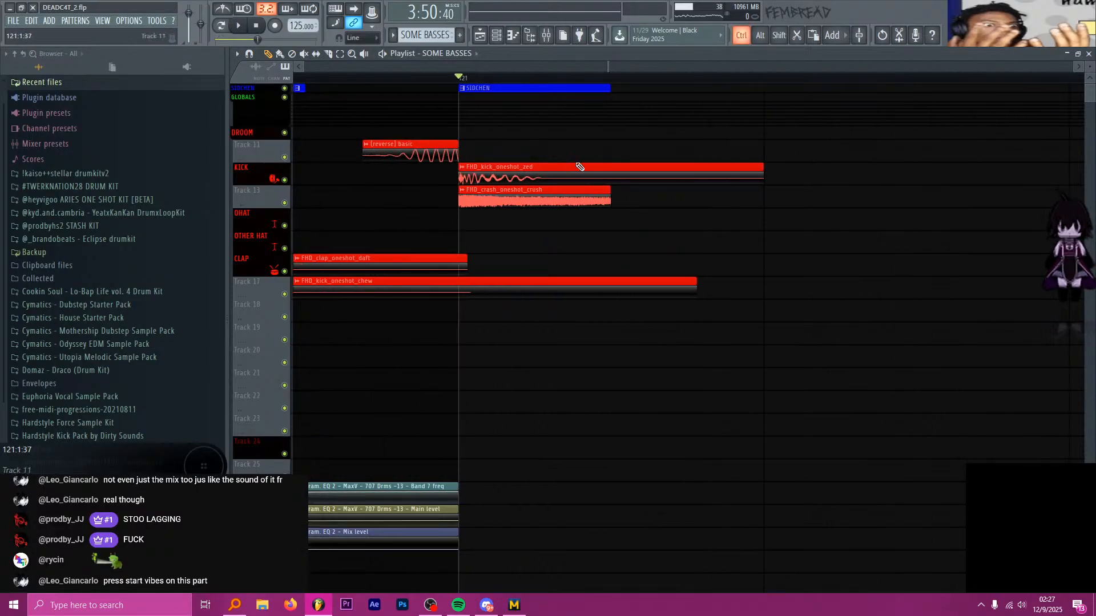
Select the playlist time range from bar 73 to bar 89, covering the first drop's last section
scroll(612, 200, "down", 4)
scroll(627, 217, "down", 10)
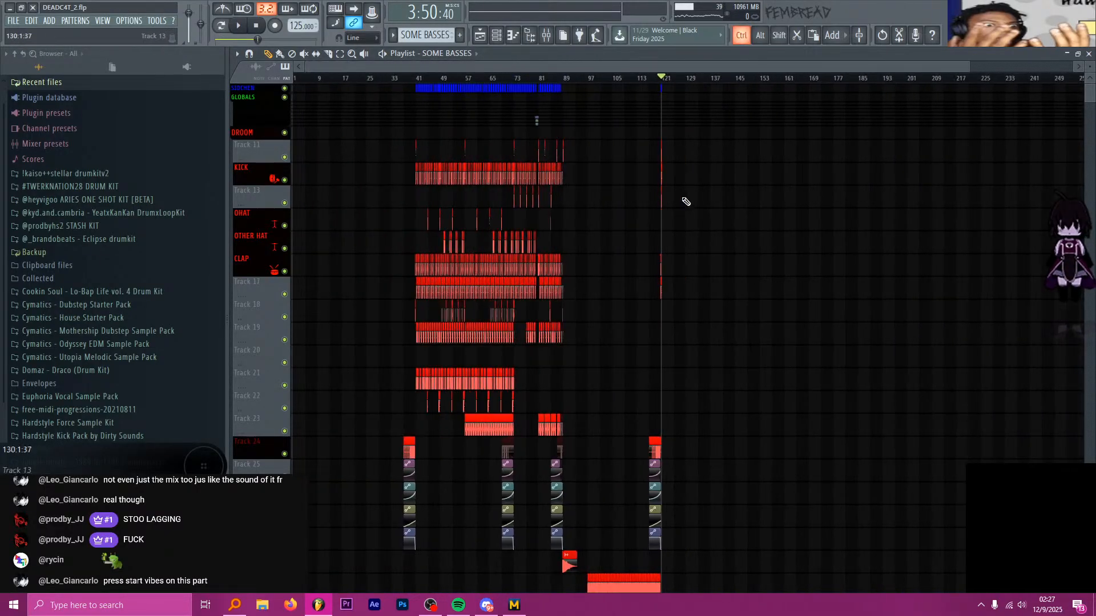
scroll(571, 137, "up", 3)
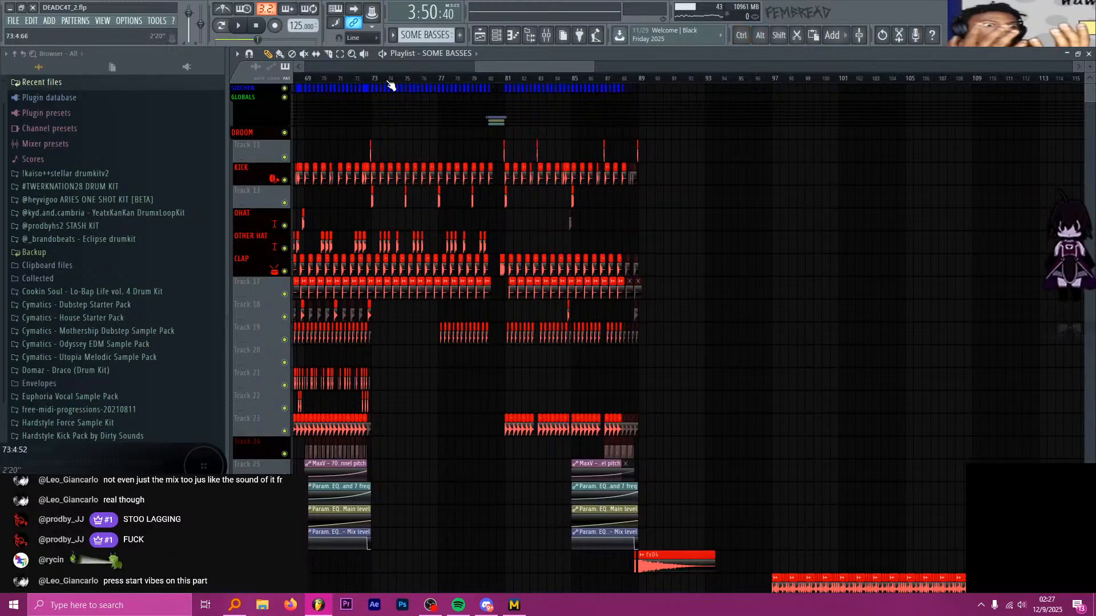
left_click_drag(375, 81, 630, 74)
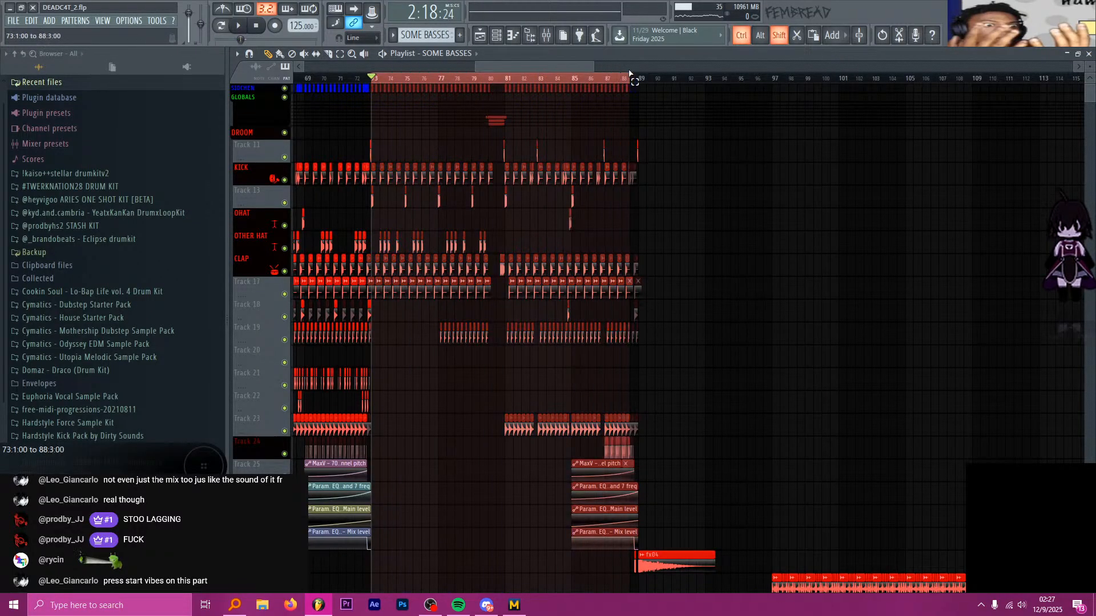
scroll(514, 354, "up", 4)
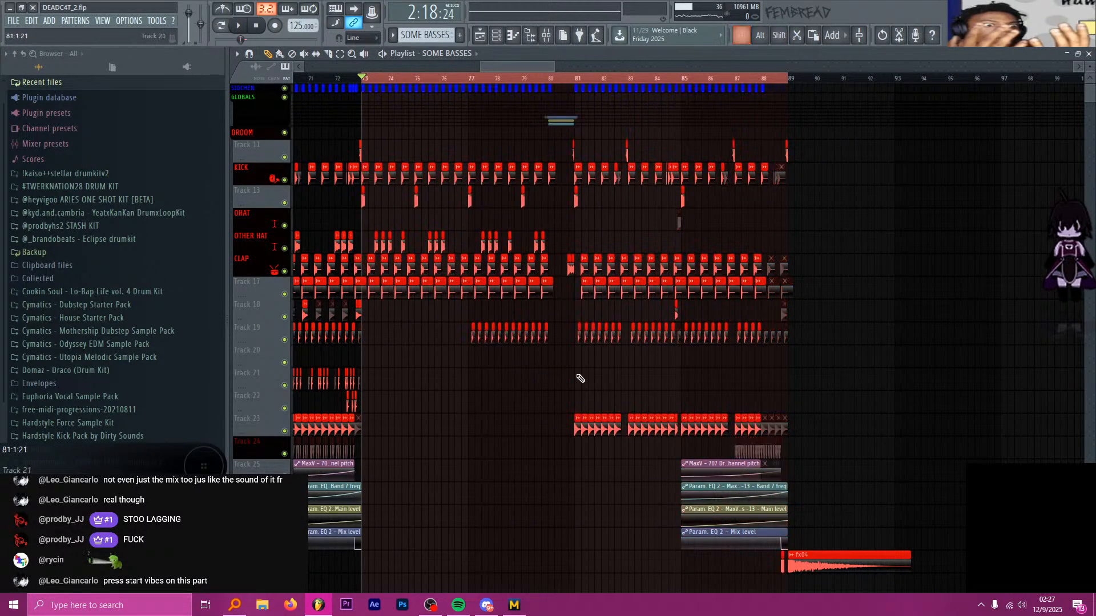
scroll(907, 393, "down", 2)
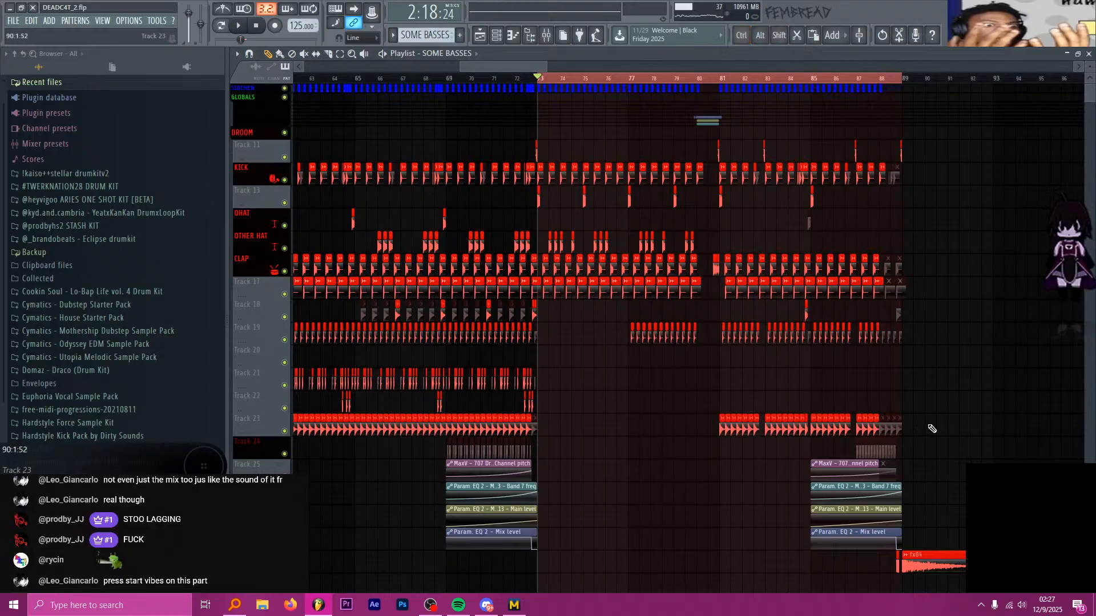
scroll(932, 428, "down", 2)
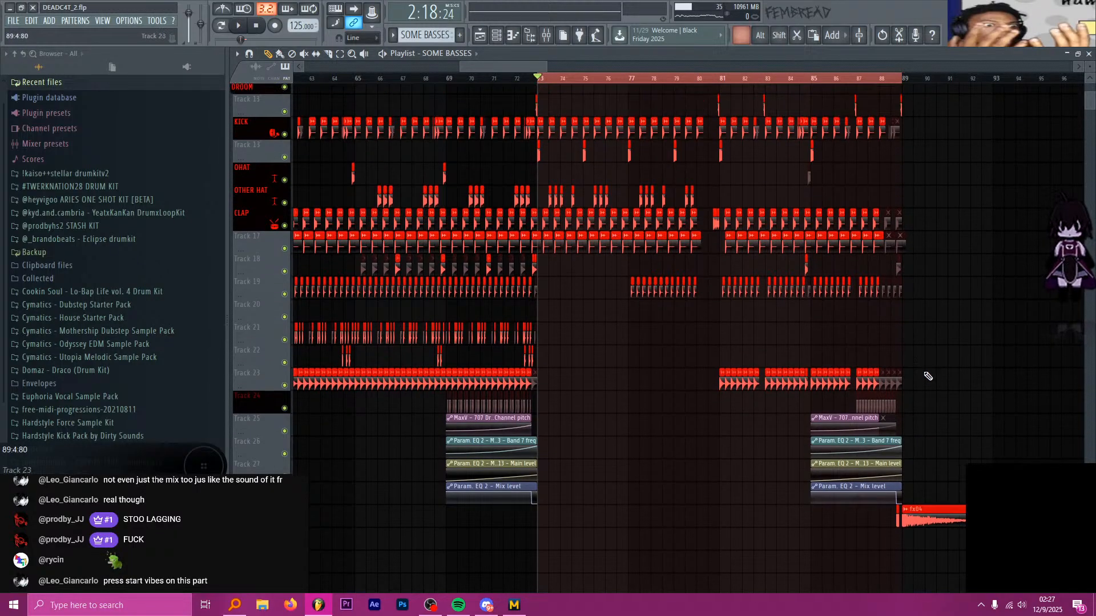
Copy the SIDCHEN and drum-track clips from bars 73 to 89 so the copies start at bar 121
left_click_drag(925, 390, 544, 50)
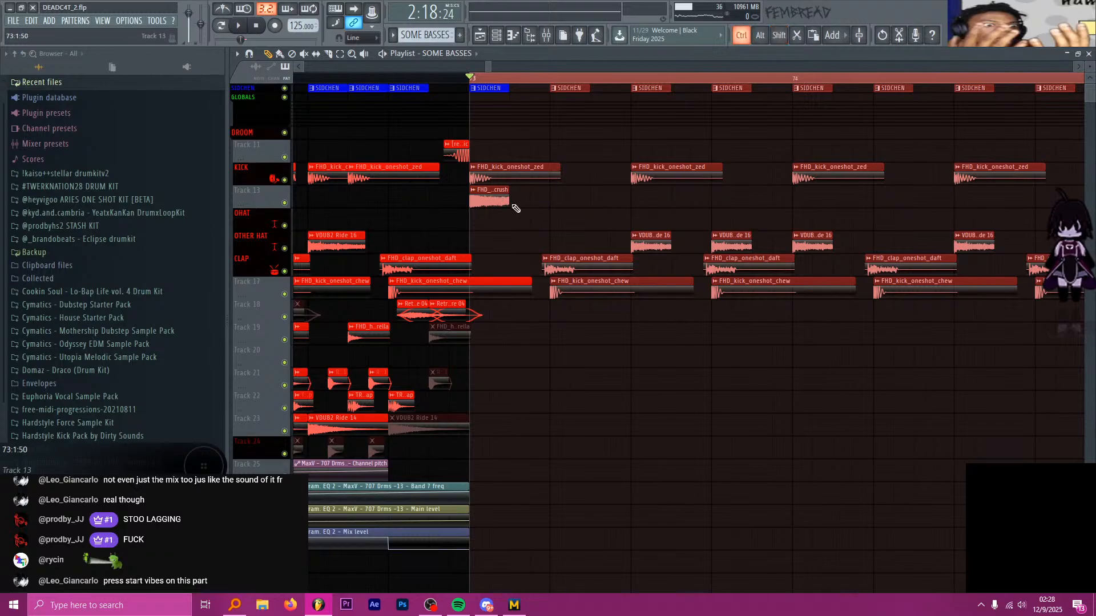
scroll(497, 91, "down", 6)
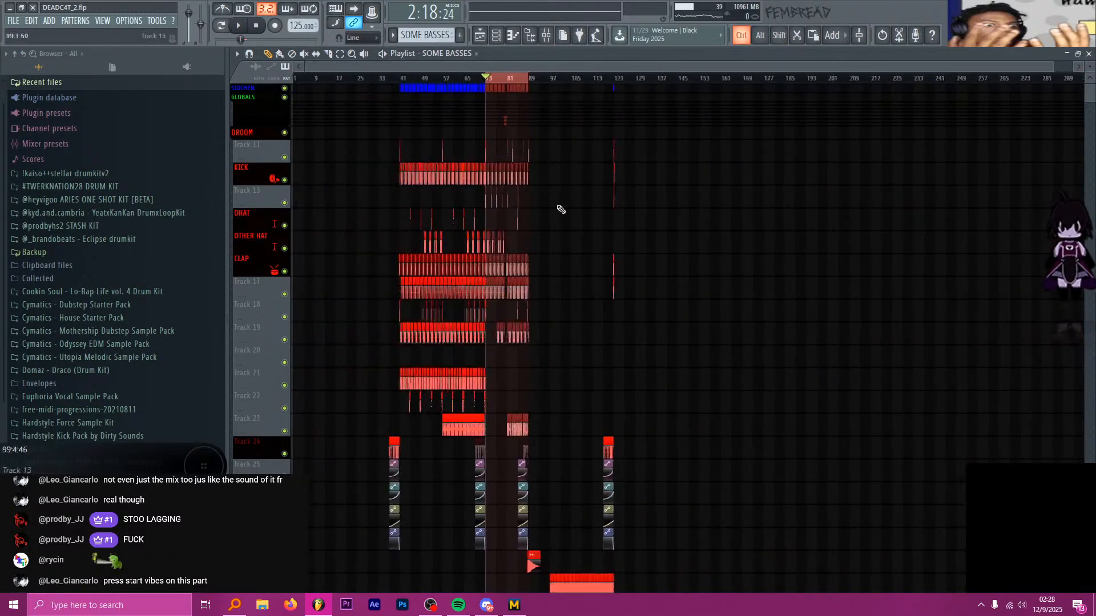
scroll(593, 222, "down", 5)
scroll(523, 263, "up", 6)
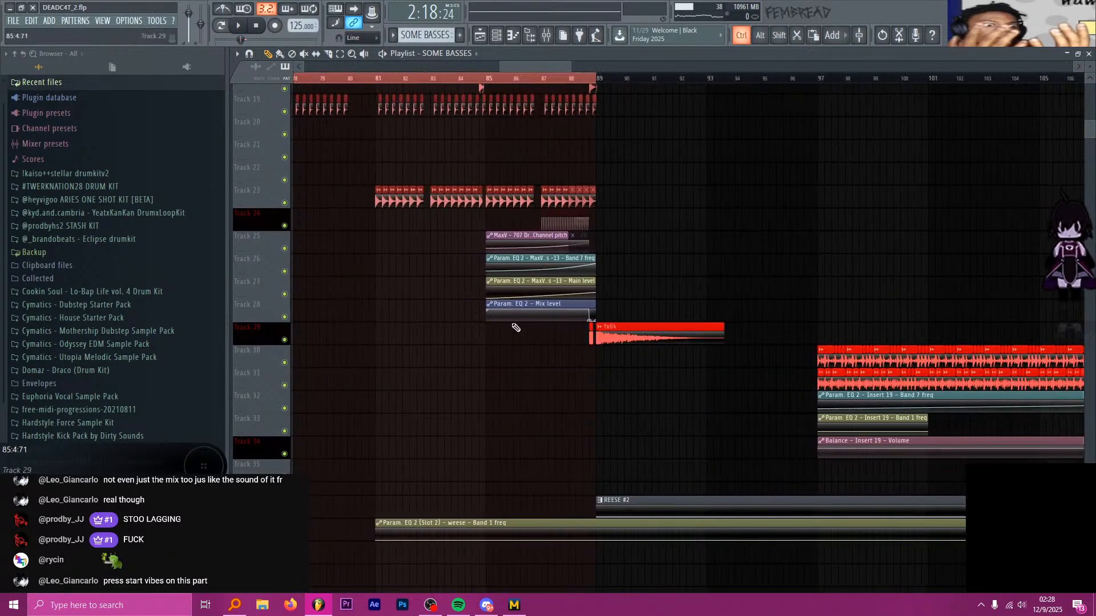
left_click_drag(521, 334, 530, 235)
scroll(574, 333, "down", 6)
scroll(574, 328, "down", 6)
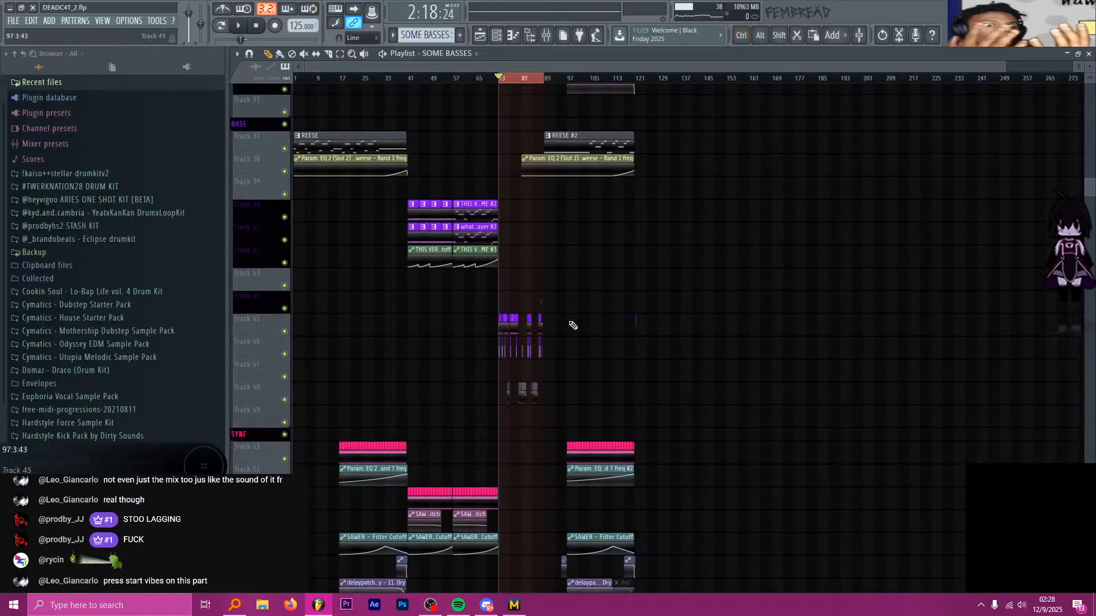
scroll(628, 177, "up", 5)
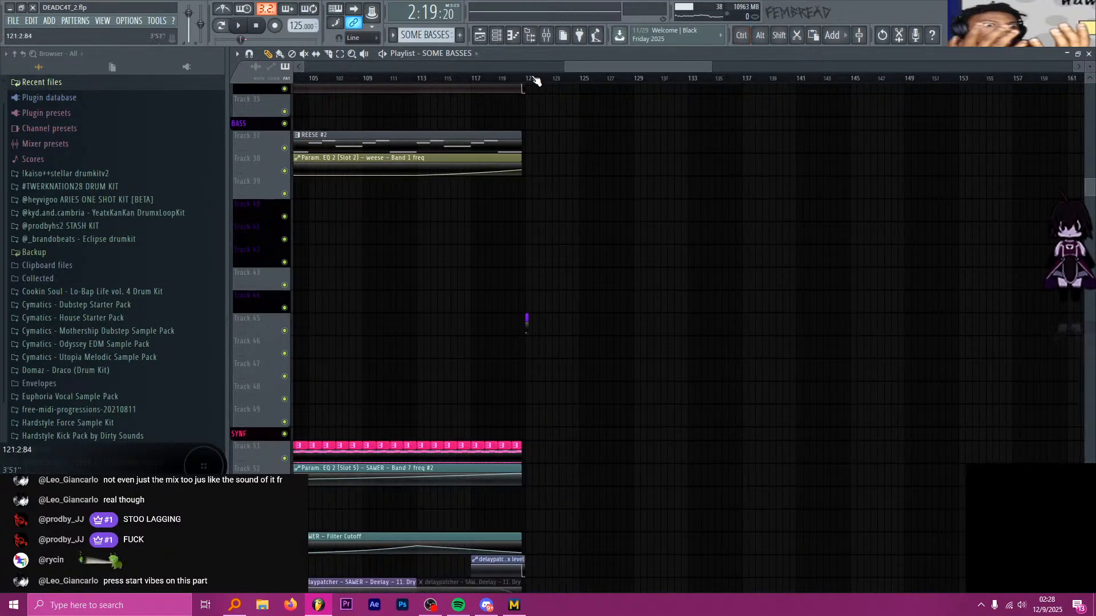
left_click(533, 78)
scroll(570, 172, "up", 3, "ctrl")
scroll(502, 196, "up", 10)
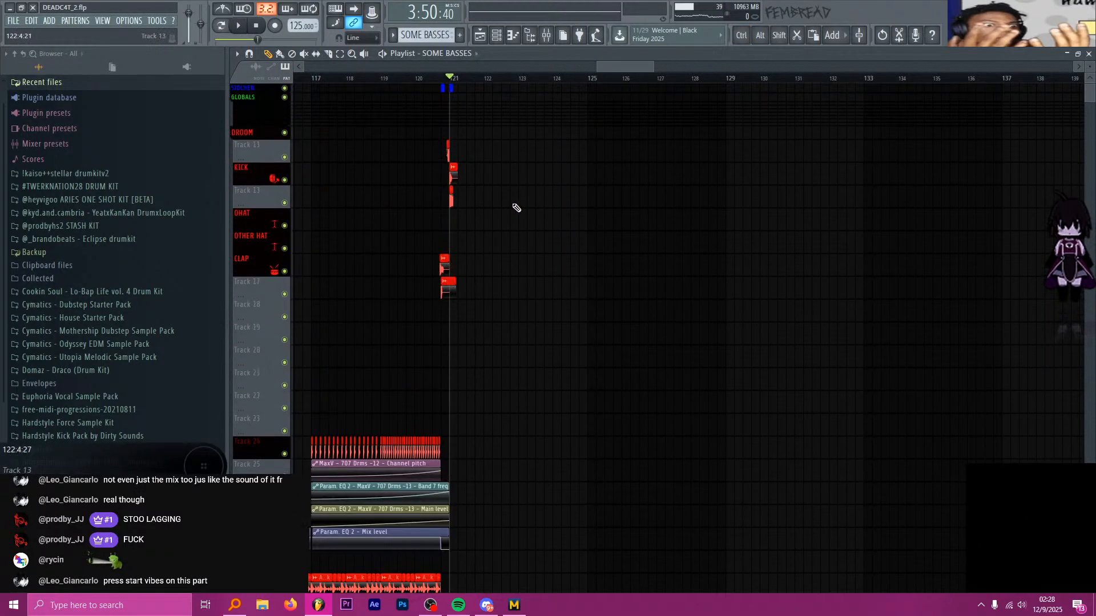
scroll(491, 205, "up", 5)
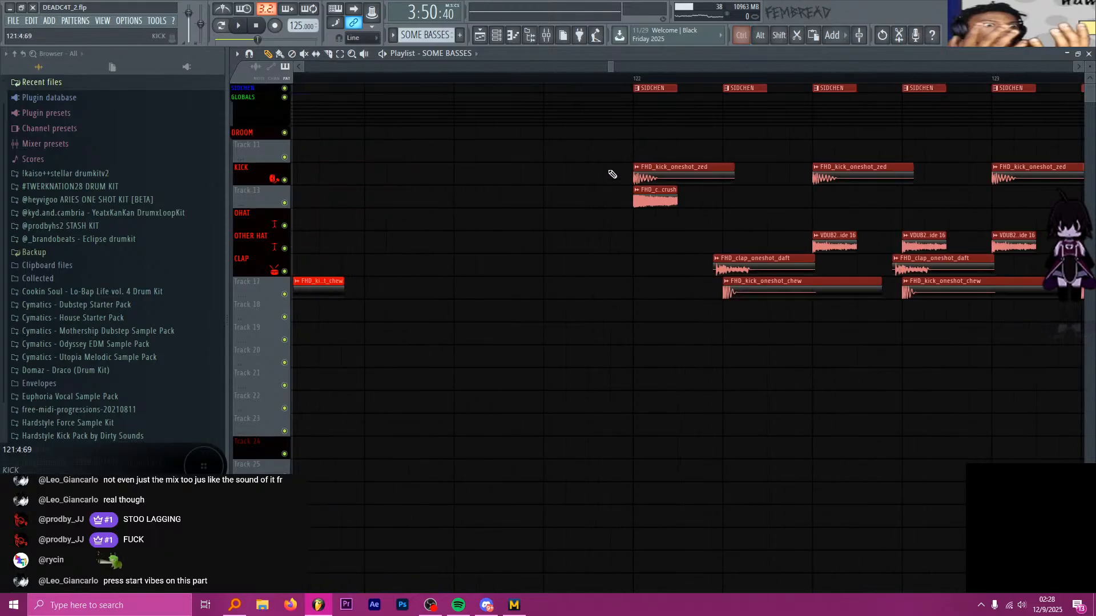
Play the copied drums from bar 121 and stop playback after about a bar
key("space")
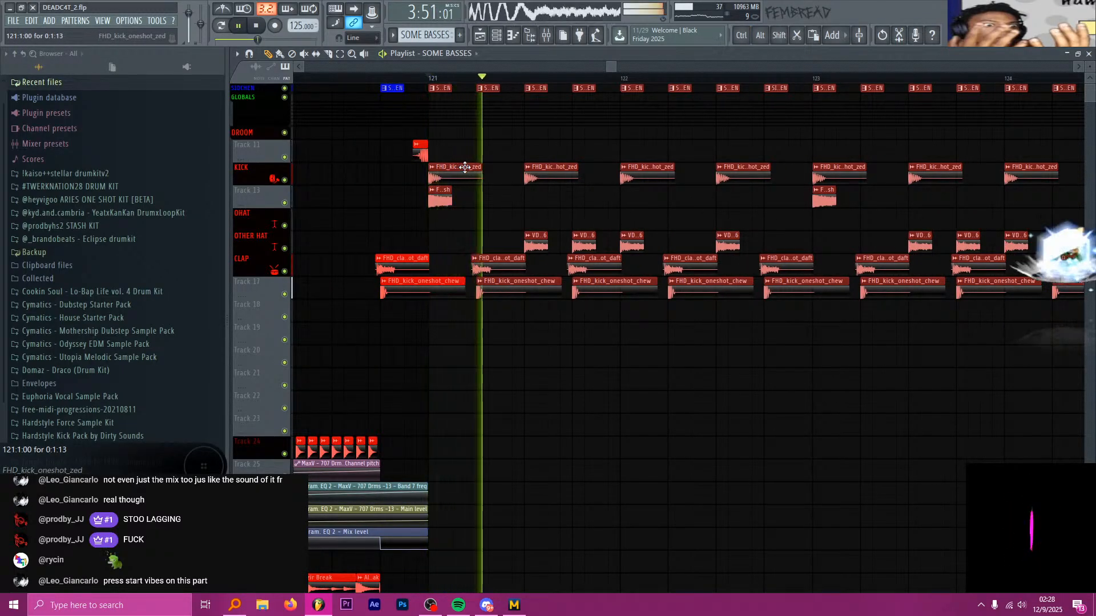
scroll(571, 222, "down", 2)
scroll(586, 228, "down", 3)
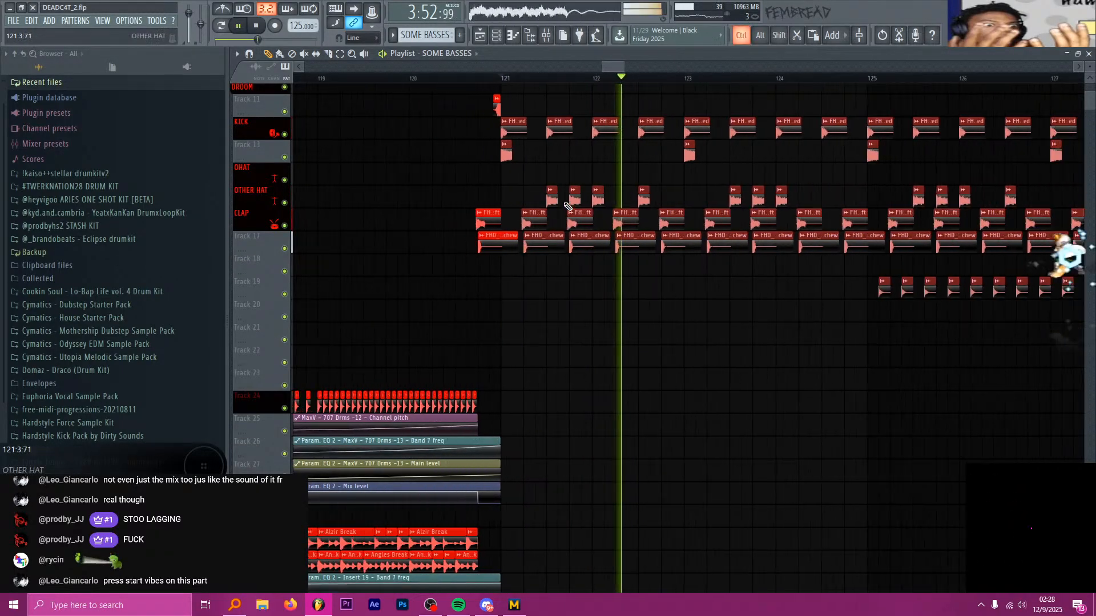
key("space")
Mute all OTHER HAT clips in the copied drums between bars 121 and 129
scroll(596, 163, "down", 3)
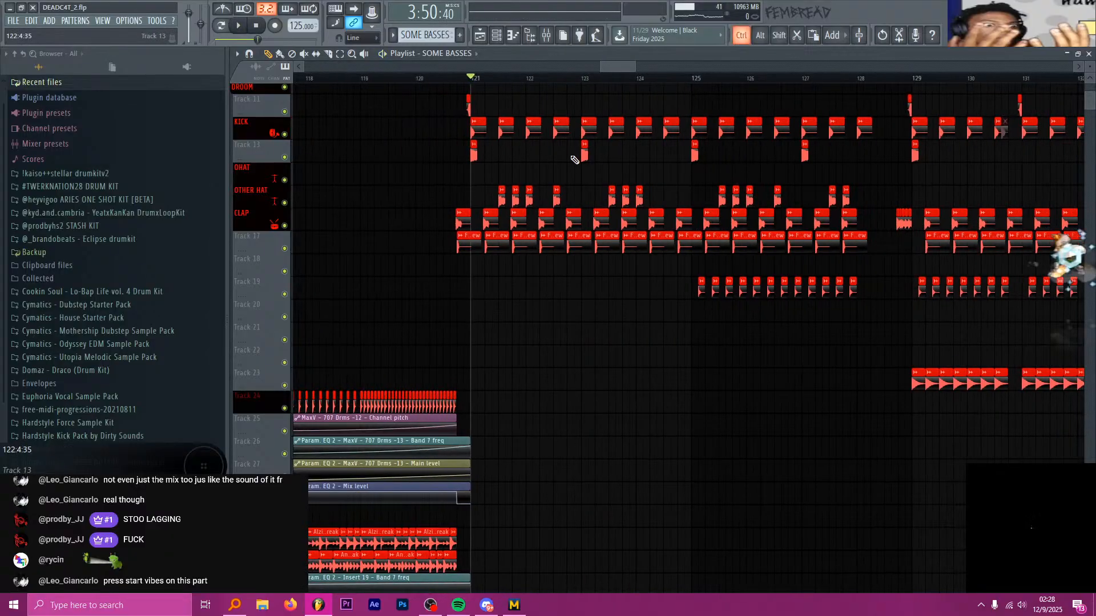
key("t")
scroll(558, 171, "up", 1)
scroll(582, 197, "down", 1)
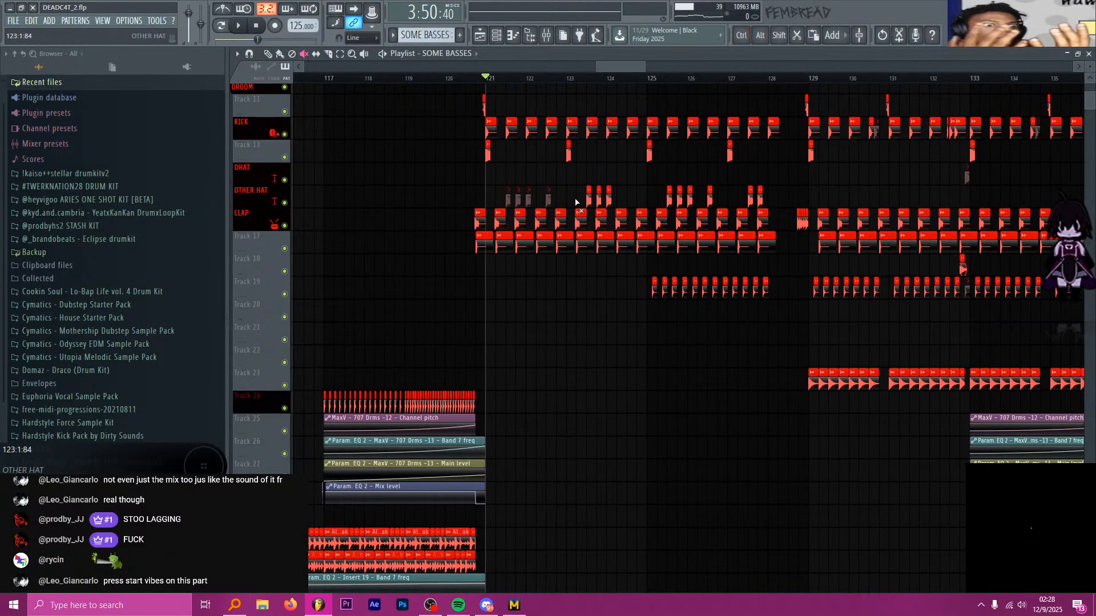
scroll(741, 194, "up", 2)
scroll(627, 197, "down", 3)
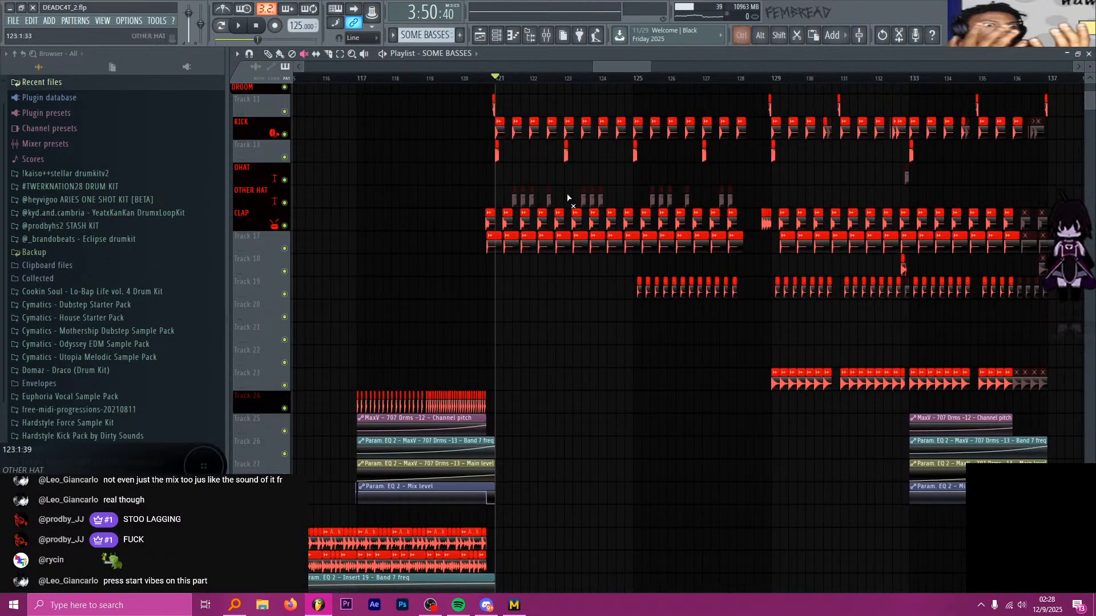
scroll(562, 230, "down", 1)
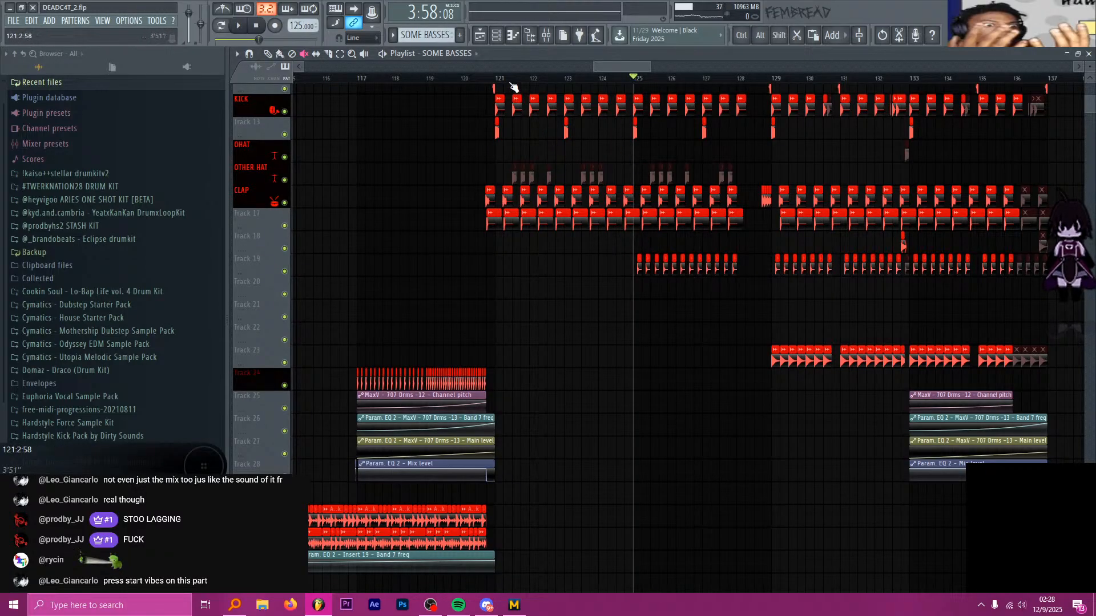
Examine the SAWER, synf and DEAD_synf #2 tracks around bar 121, playing the end of the breakdown briefly
scroll(557, 211, "down", 20)
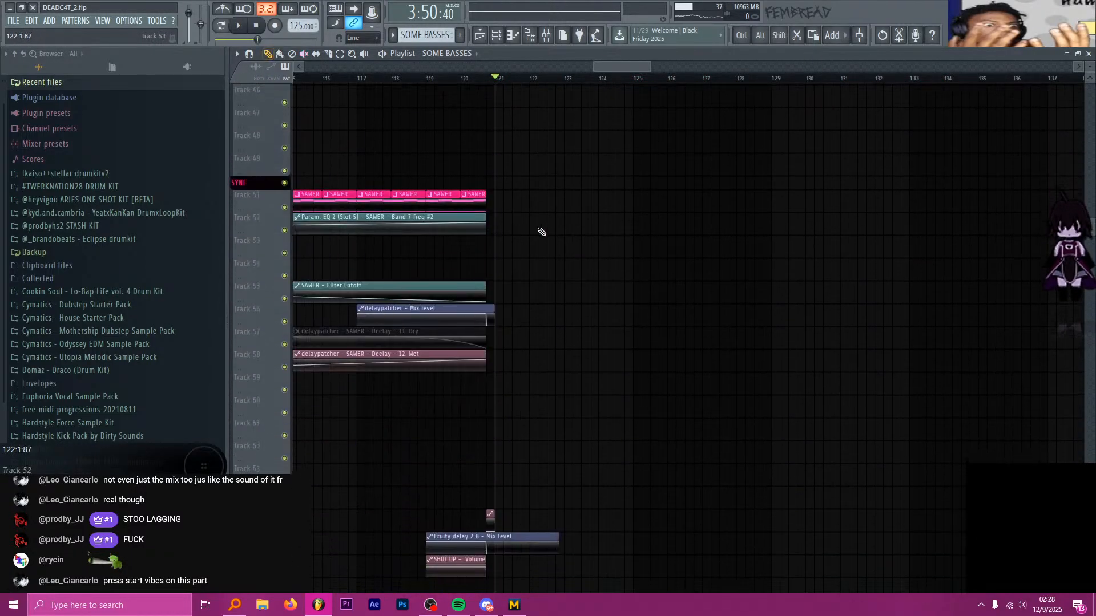
scroll(537, 223, "down", 12)
scroll(542, 223, "up", 20)
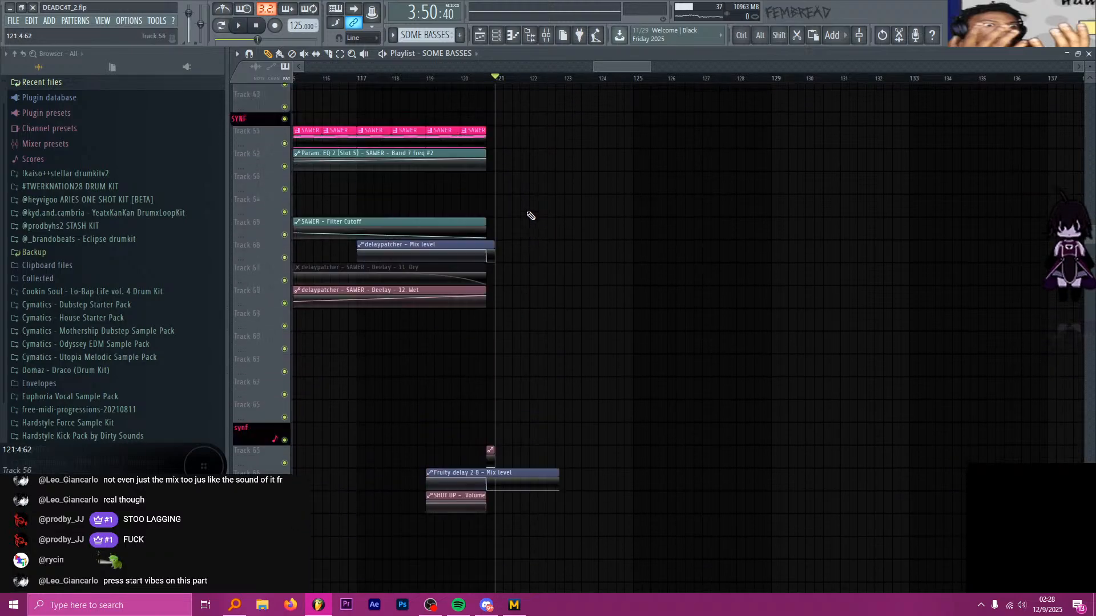
scroll(559, 225, "down", 3)
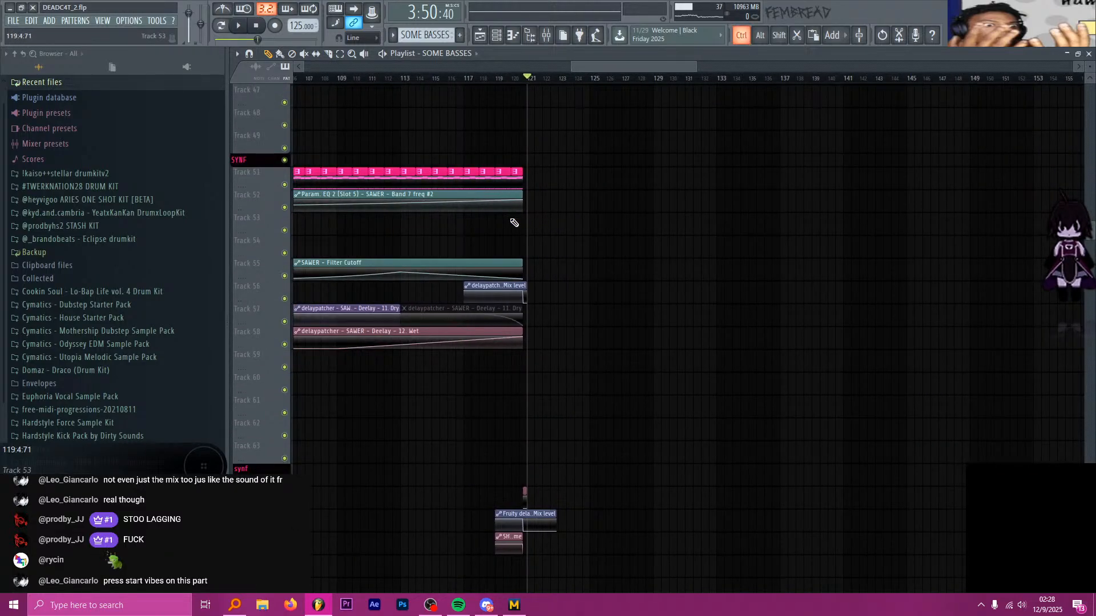
scroll(514, 223, "up", 5)
scroll(637, 234, "down", 20)
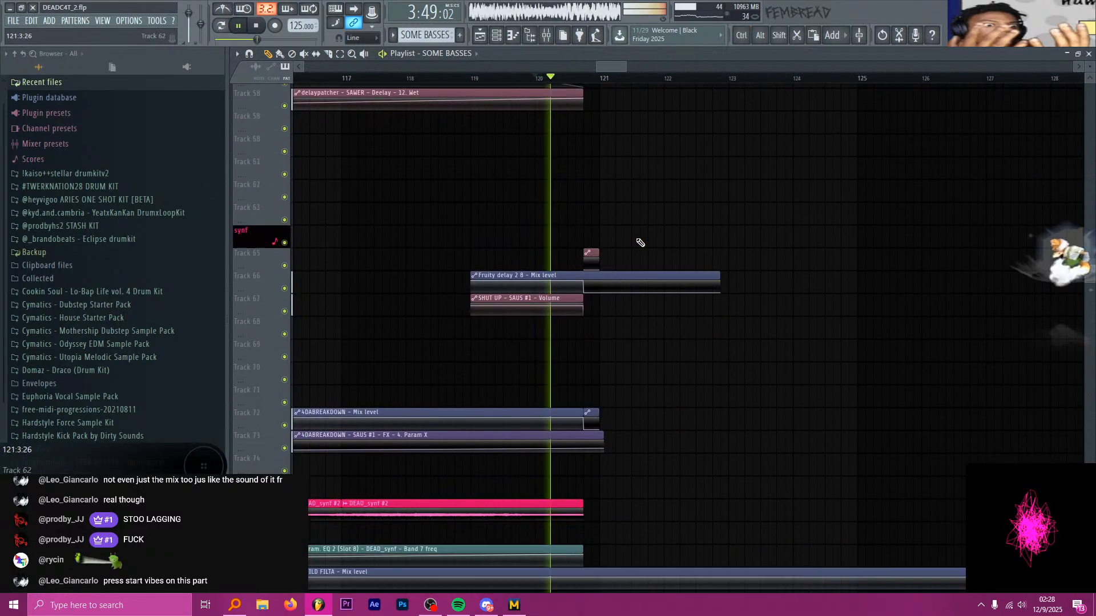
scroll(617, 200, "down", 2)
key("space")
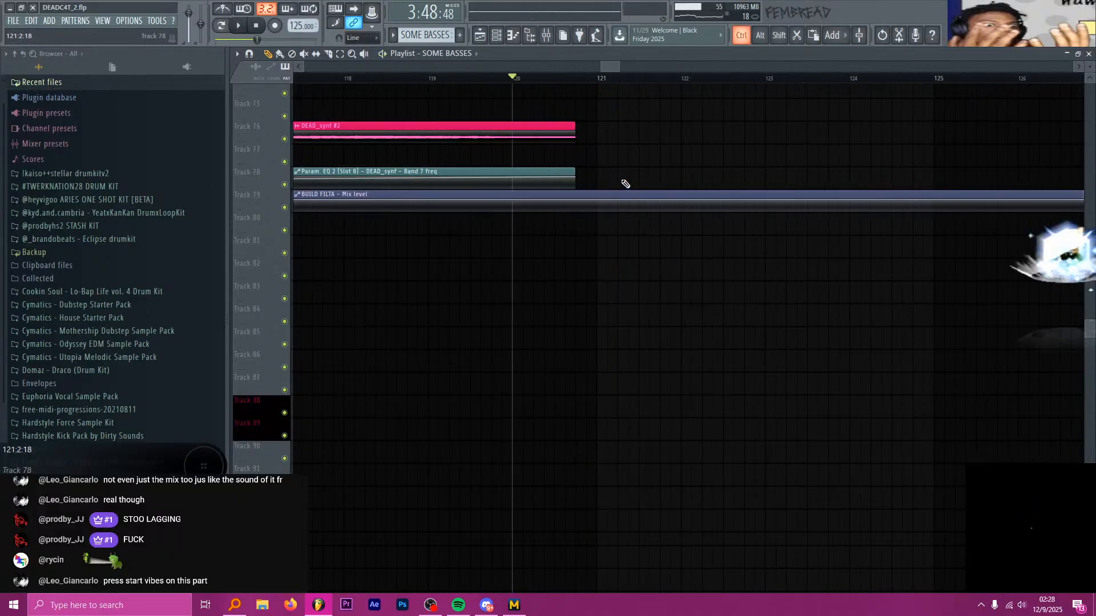
Examine the synth clips and automation on Tracks 59 to 84, comparing bar 121 with the first drop
scroll(617, 171, "up", 13)
scroll(616, 160, "down", 20)
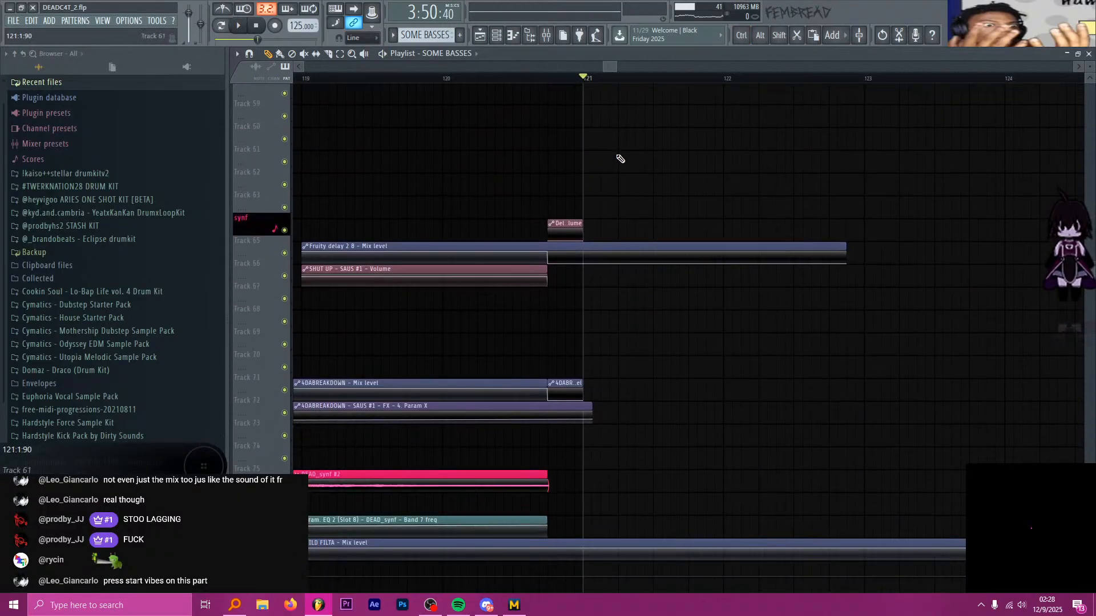
scroll(607, 154, "down", 4)
scroll(606, 153, "down", 3)
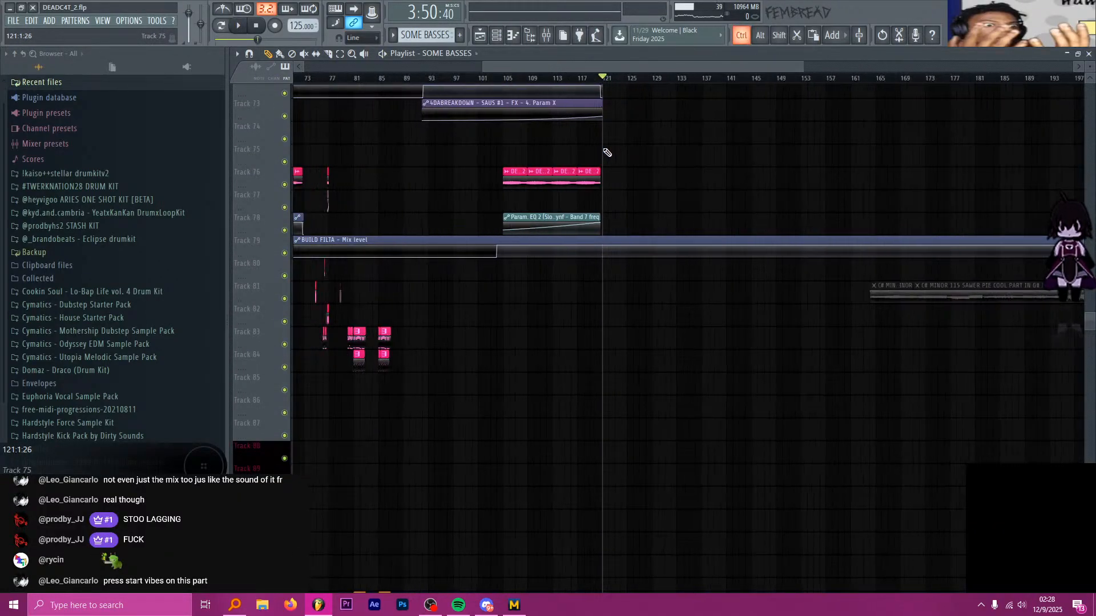
scroll(596, 152, "up", 10)
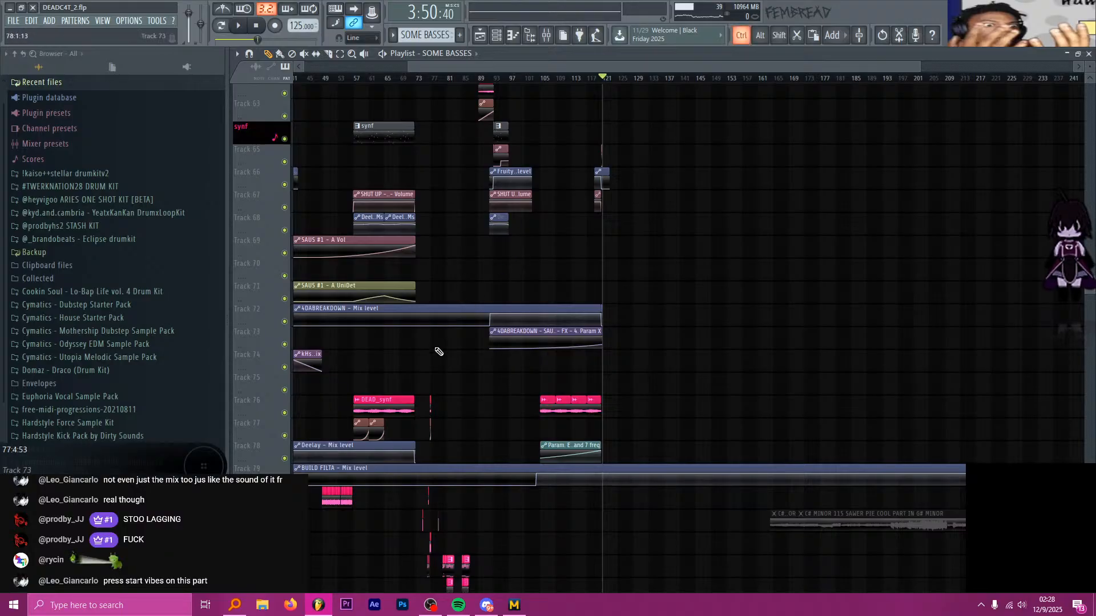
scroll(439, 351, "up", 3)
scroll(599, 368, "up", 2)
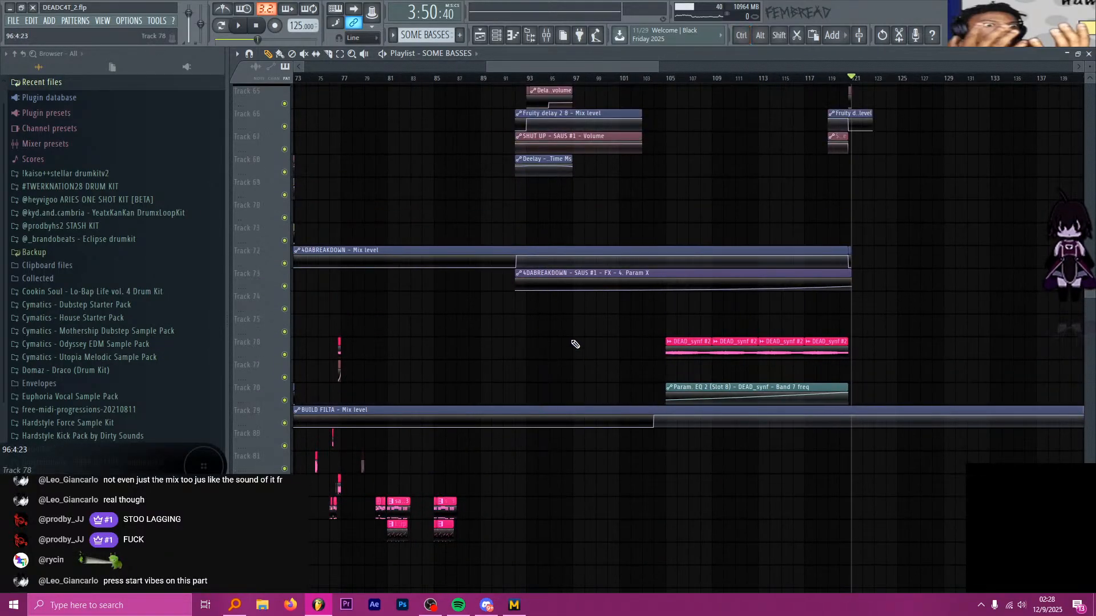
Copy the Midnite Criuiser loop slice from the end of bar 76 to bar 121 on Track 82
scroll(605, 350, "down", 3)
scroll(493, 327, "down", 4)
scroll(489, 323, "up", 12)
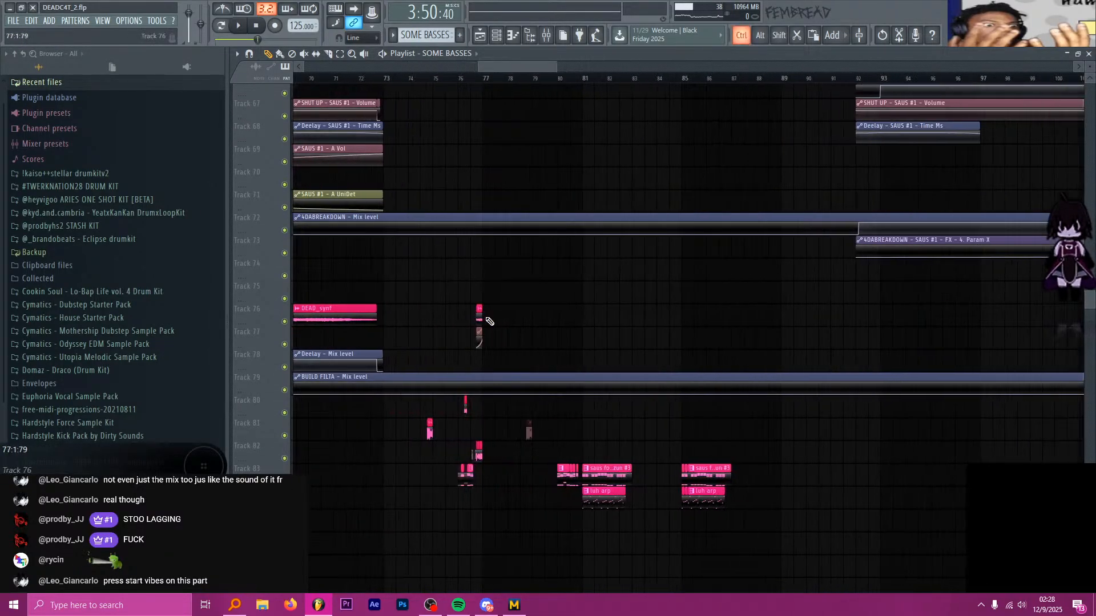
scroll(526, 325, "up", 3)
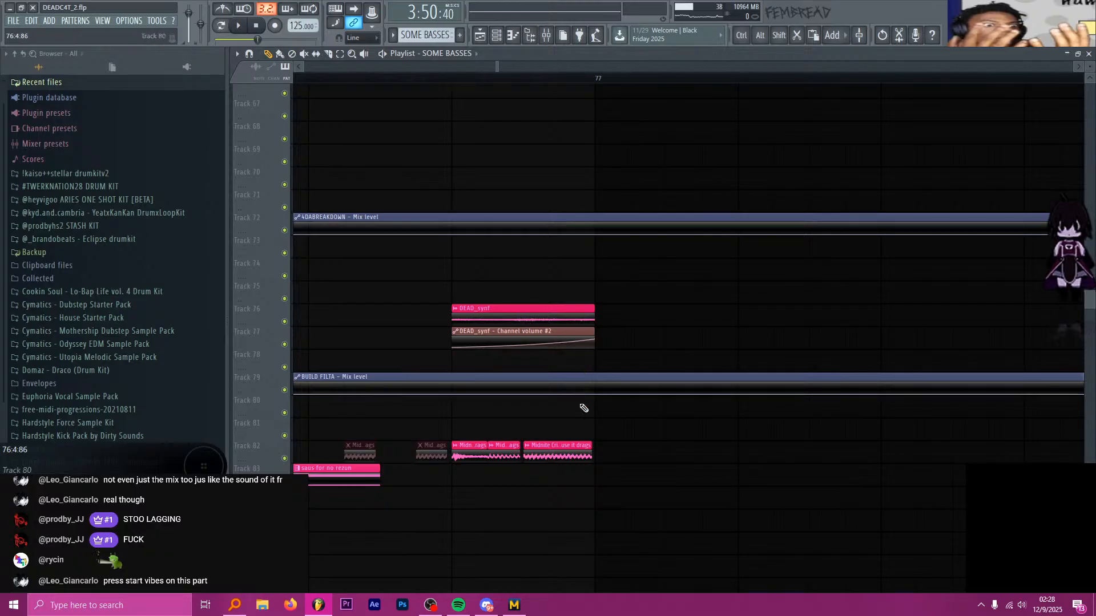
left_click(531, 82)
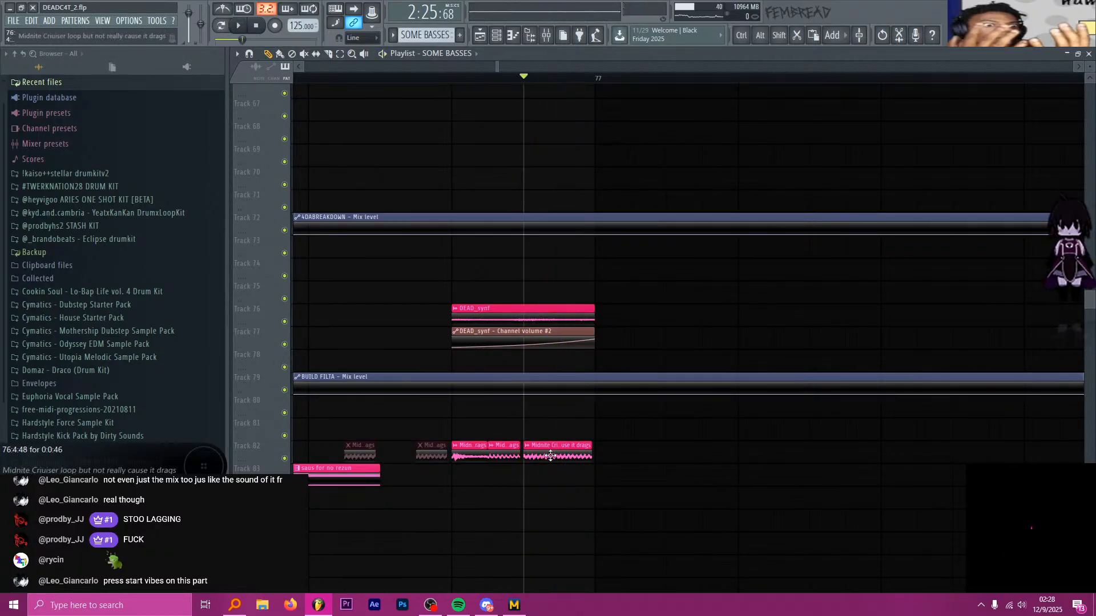
scroll(472, 460, "down", 10)
scroll(628, 459, "up", 4)
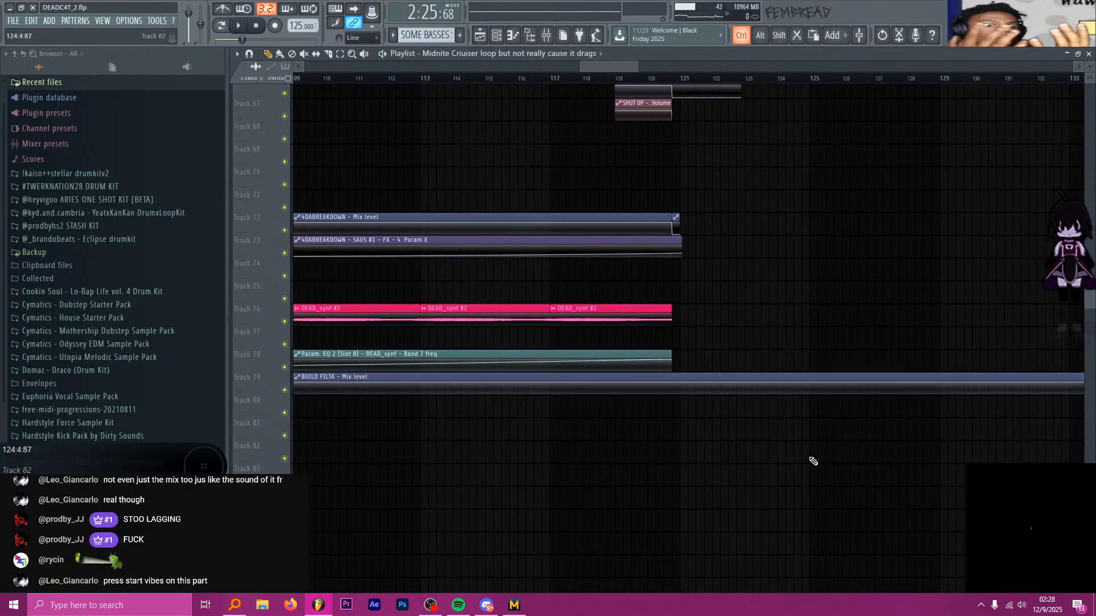
key("space")
scroll(649, 463, "up", 6)
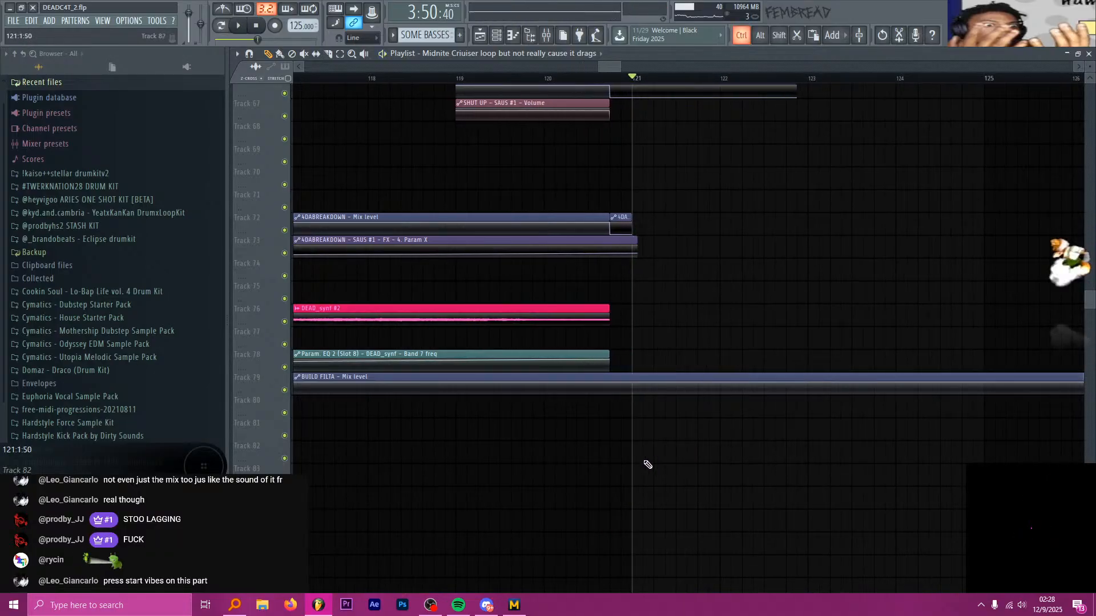
left_click(645, 453)
key("space")
scroll(662, 343, "down", 6)
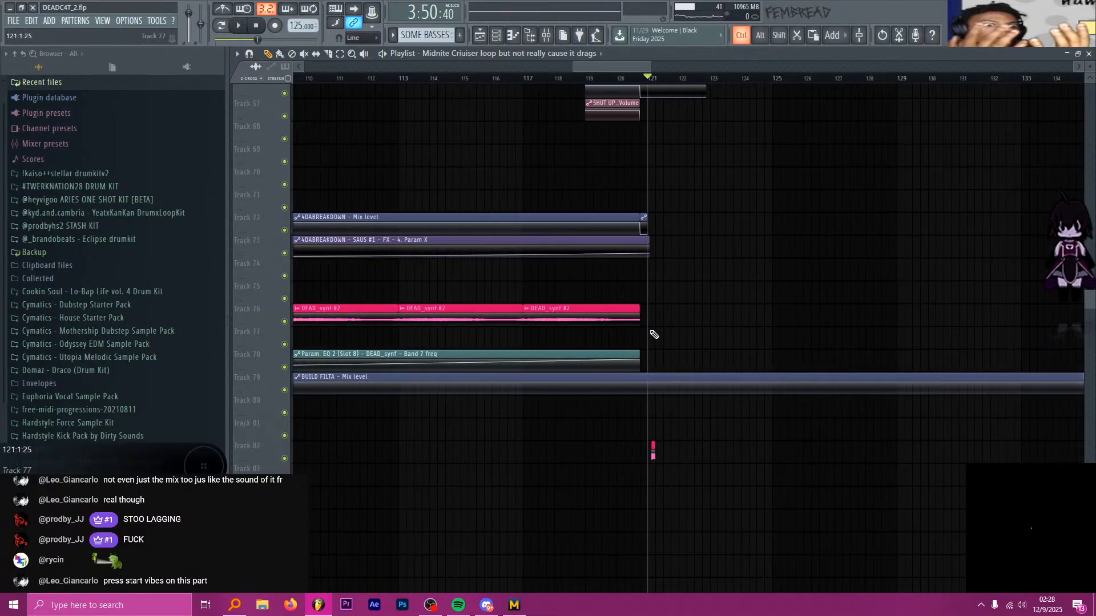
Duplicate the stupid ass bass fill slice at bar 74 on Track 46 onto the track directly below it
scroll(685, 299, "down", 5)
scroll(523, 422, "up", 6)
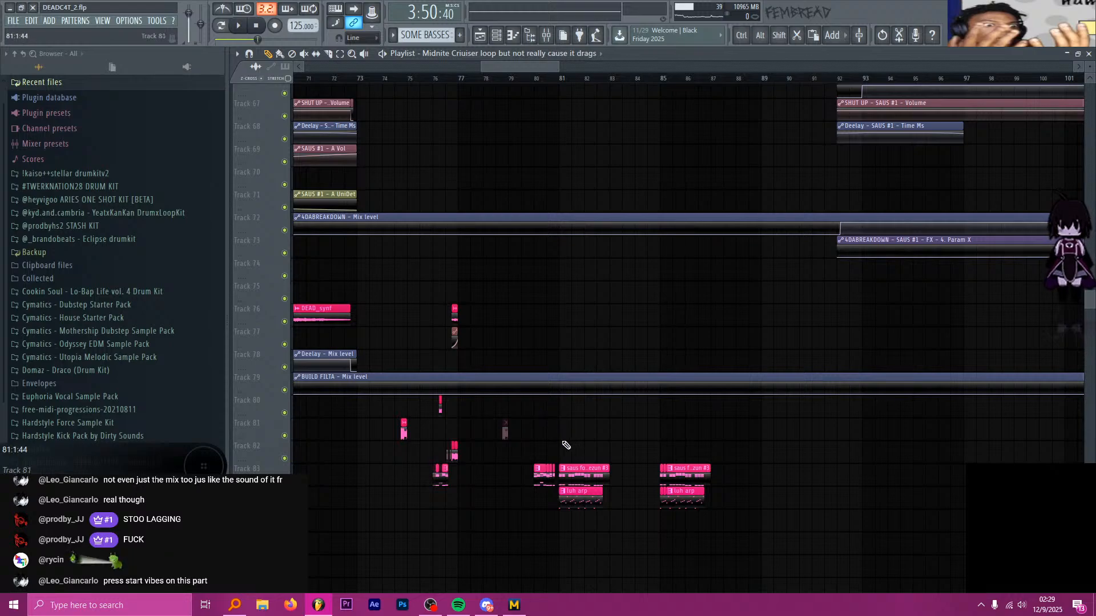
scroll(566, 445, "up", 10)
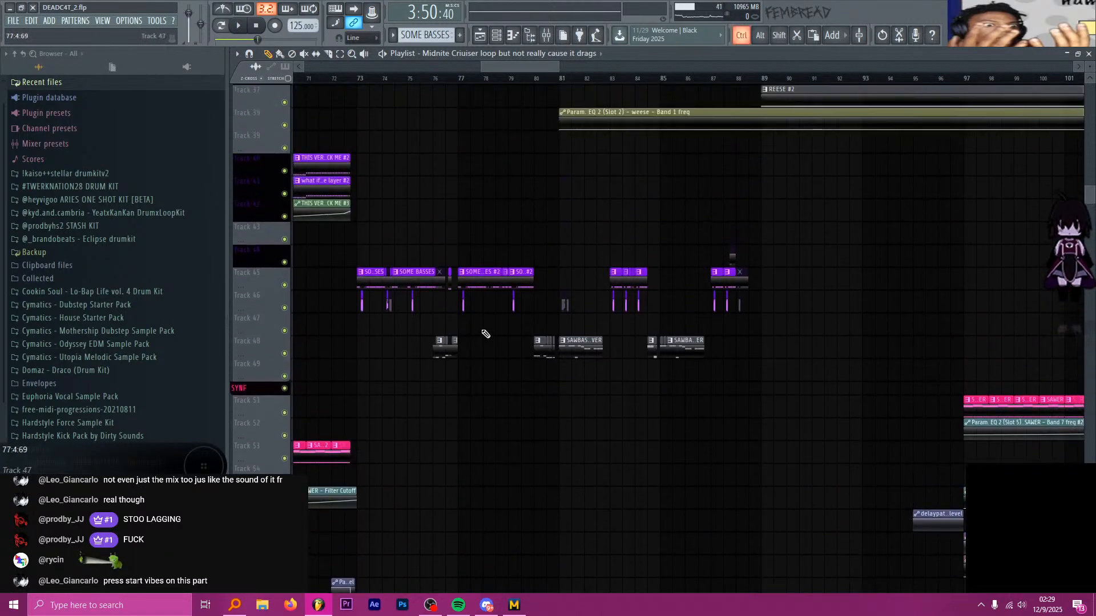
scroll(457, 319, "up", 4)
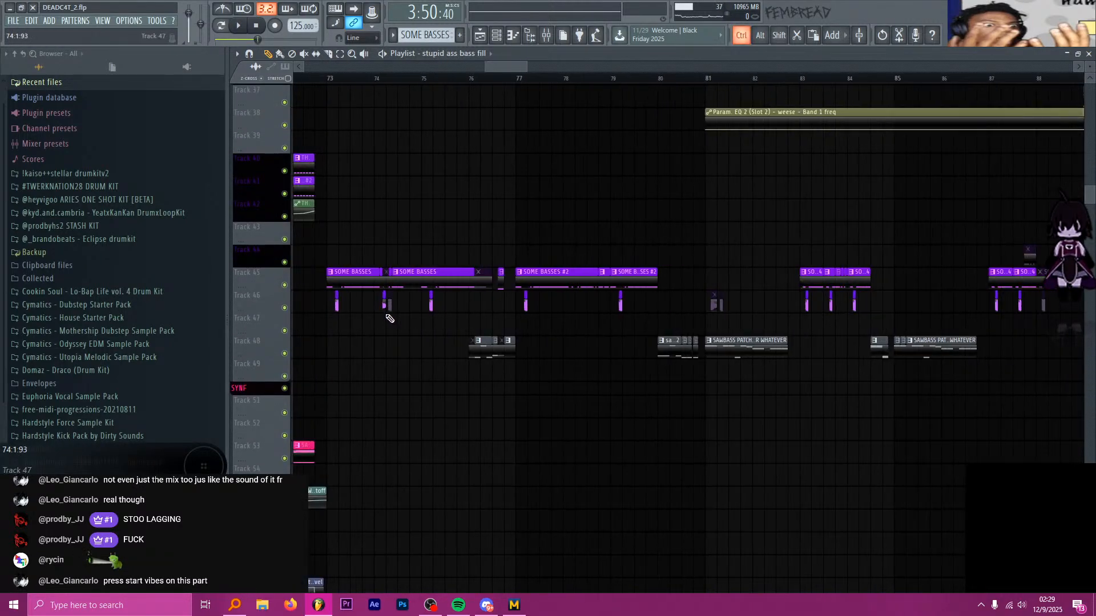
scroll(365, 311, "up", 6)
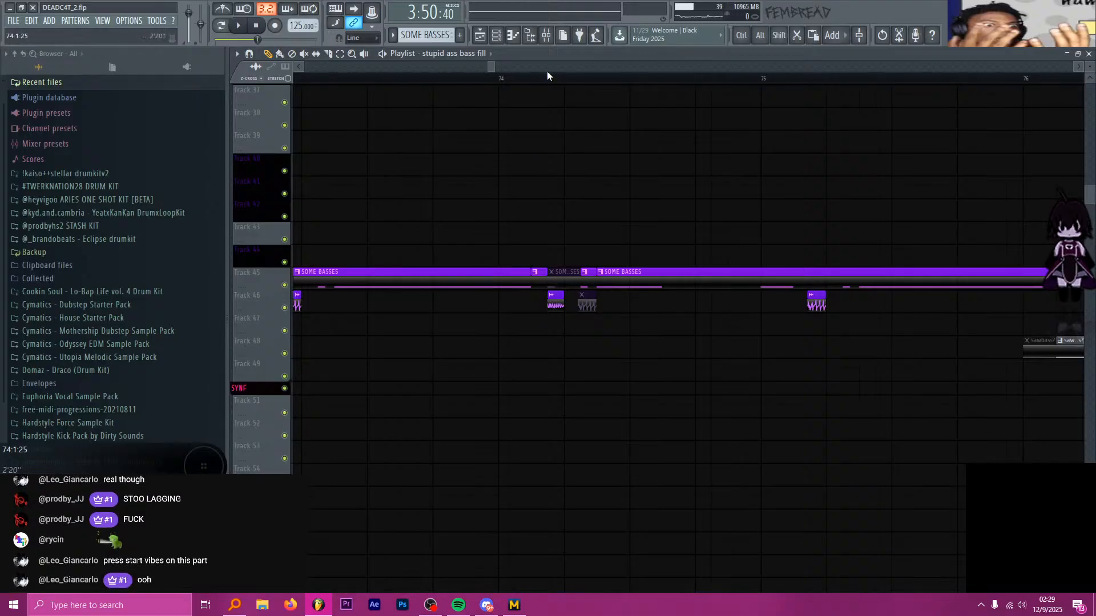
scroll(575, 249, "left", 2)
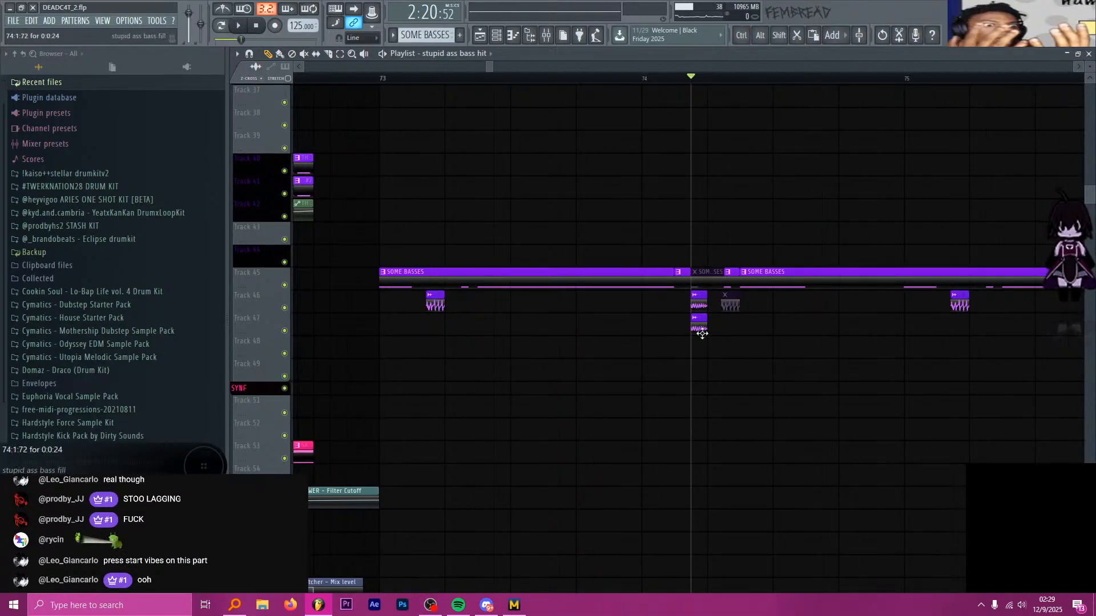
scroll(723, 352, "up", 3)
left_click_drag(757, 370, 662, 326)
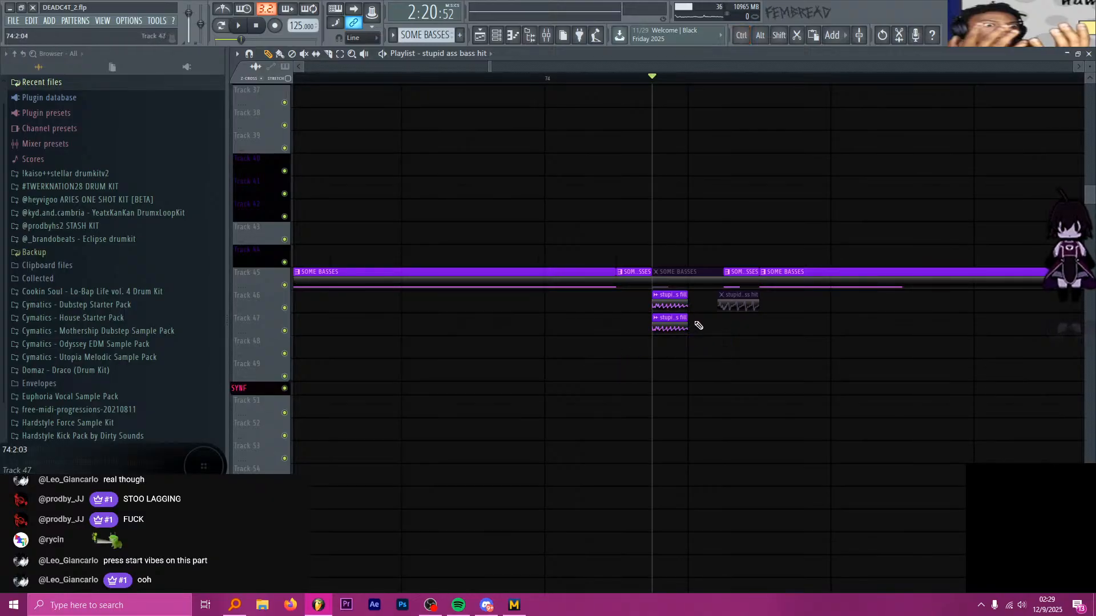
Place a stupid ass bass fill slice on Track 46 at 121:2:24, just after the SOME BASSES clip, and play it
scroll(502, 328, "down", 11)
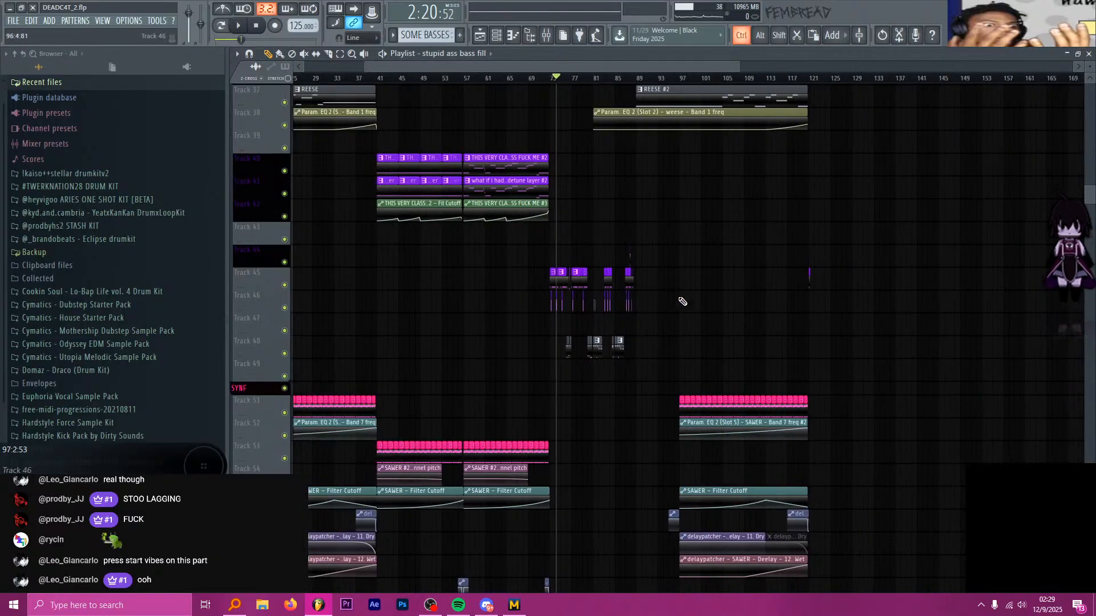
scroll(787, 274, "up", 4)
scroll(749, 266, "up", 2)
scroll(618, 288, "up", 5)
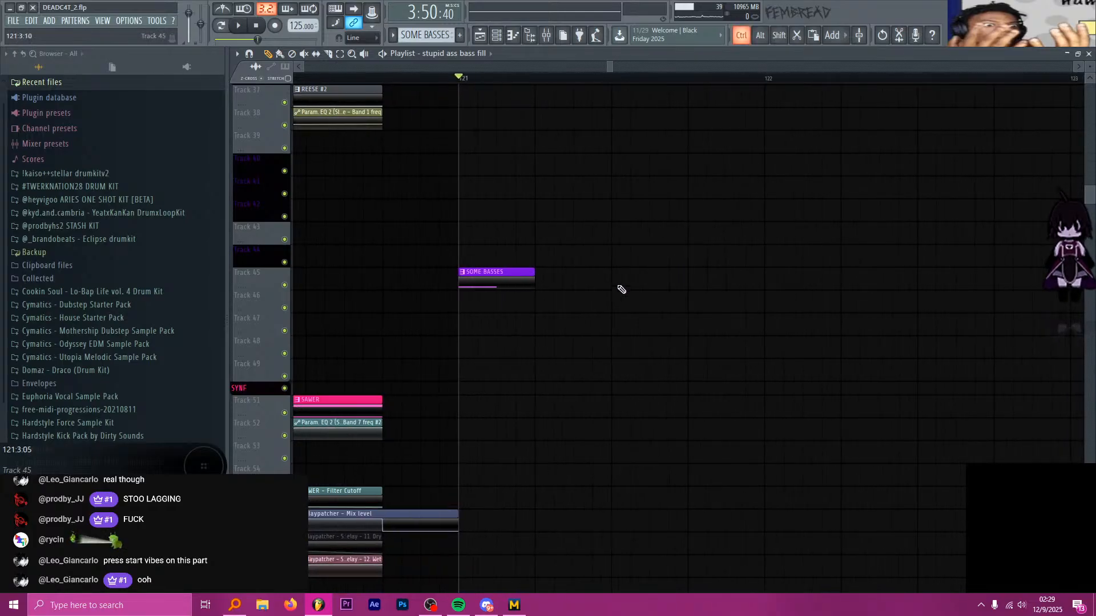
left_click(602, 296)
key("space")
key("space")
scroll(672, 276, "down", 2)
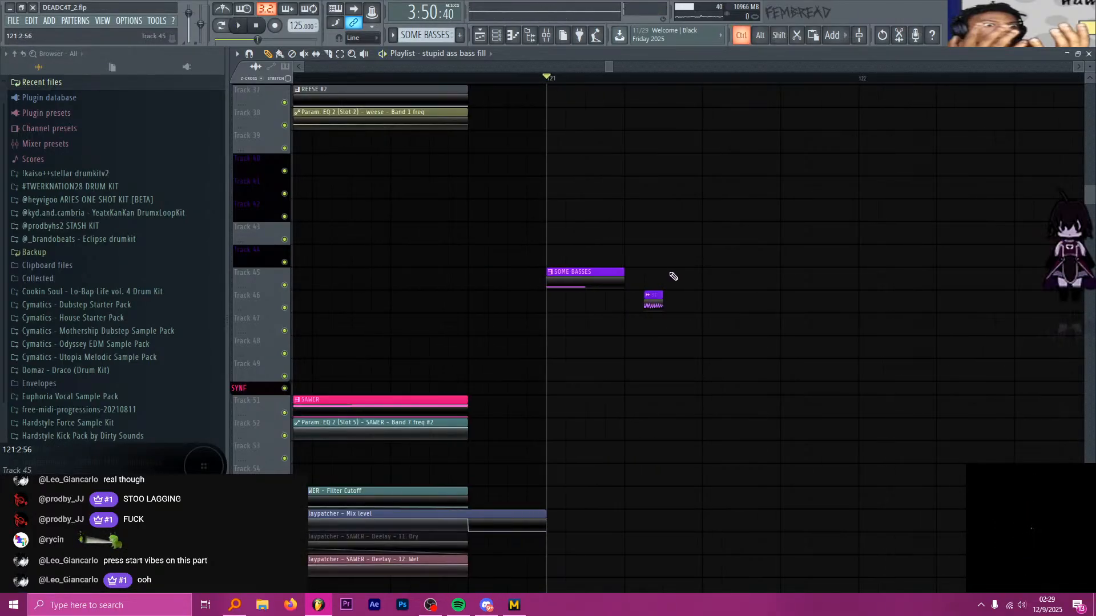
Create a pattern named SOME MOAR BASSES and place its clip on a new track above the bass fill, from the fill's end to bar 123
scroll(673, 262, "up", 1)
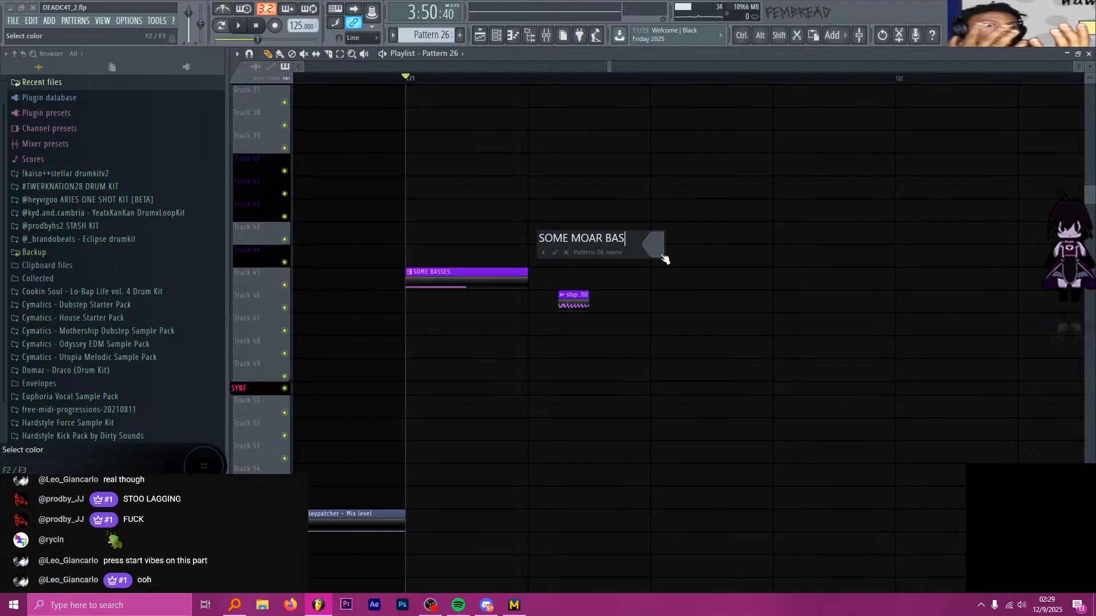
right_click(265, 301)
left_click(315, 468)
left_click(603, 301)
scroll(604, 302, "down", 2)
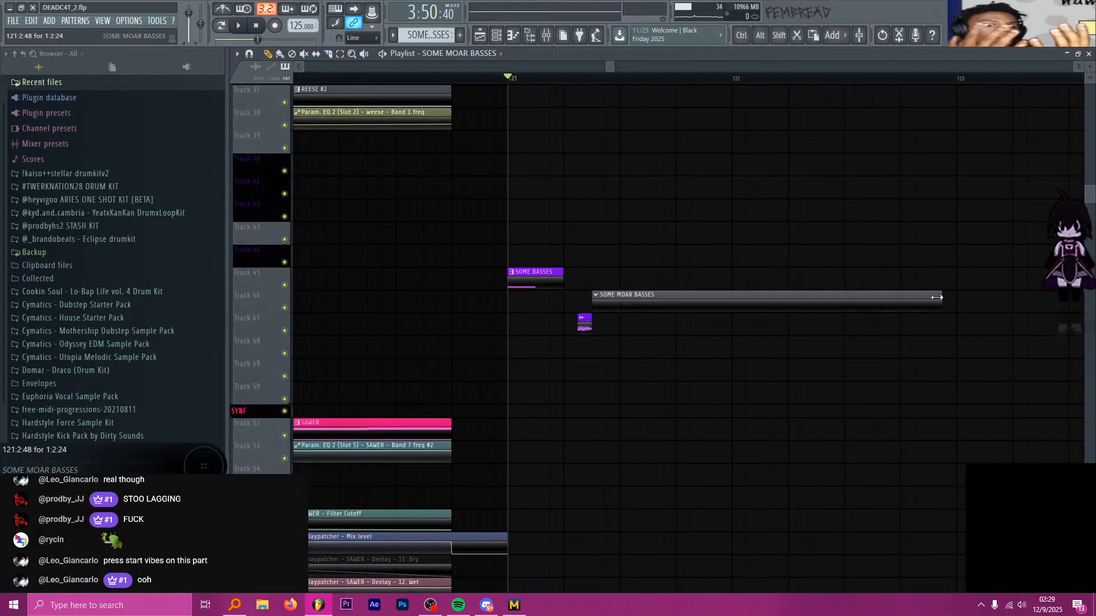
scroll(720, 290, "down", 3)
scroll(736, 300, "up", 1)
left_click_drag(787, 318, 785, 319)
scroll(692, 264, "up", 4)
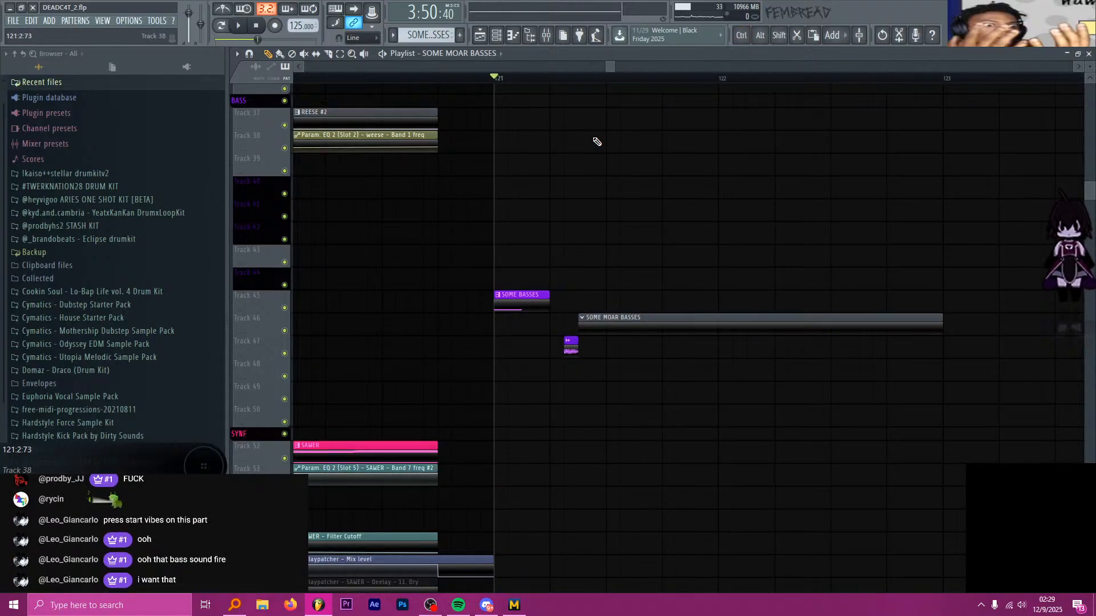
Examine the stupid ass bass fill clip's sample settings and its mixer effects: Soundgoodizer, OTT, kHs Transient Shaper and Fruity parametric EQ 2
double_click(572, 351)
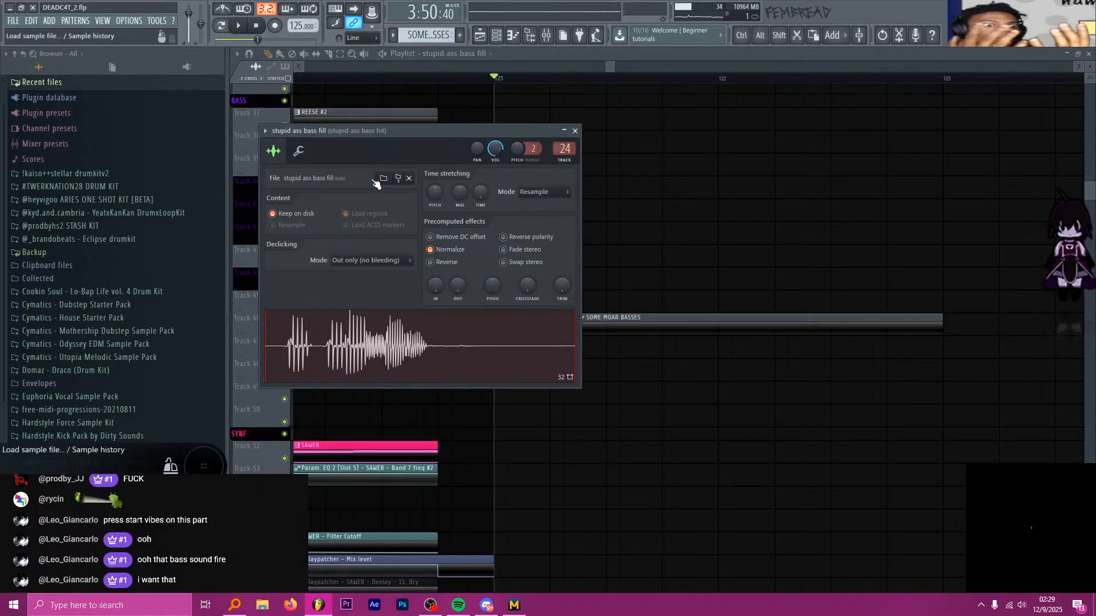
left_click_drag(407, 152, 543, 134)
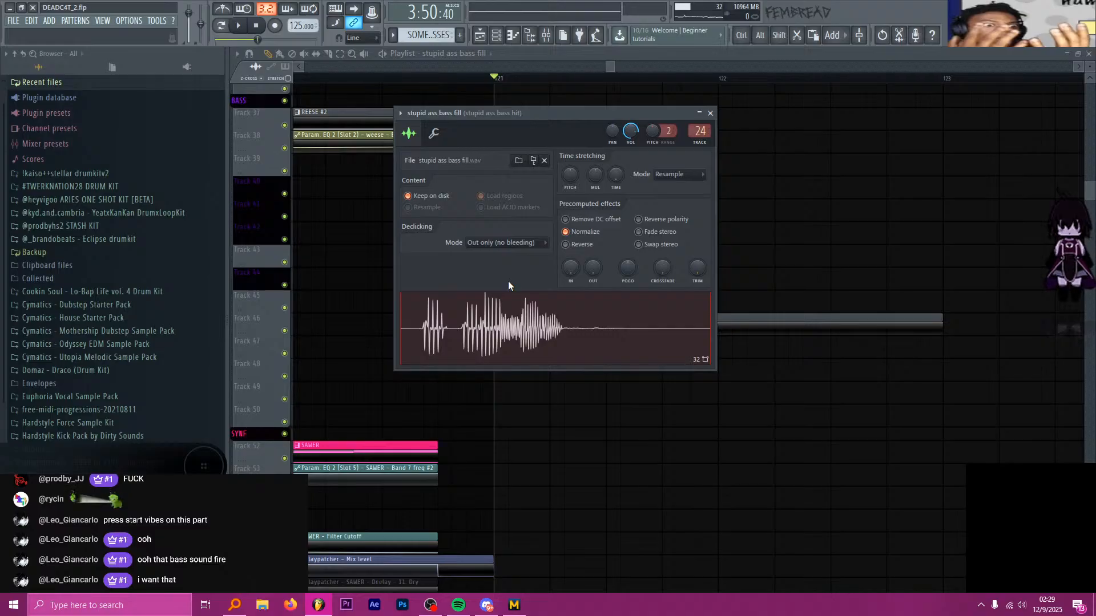
left_click(546, 35)
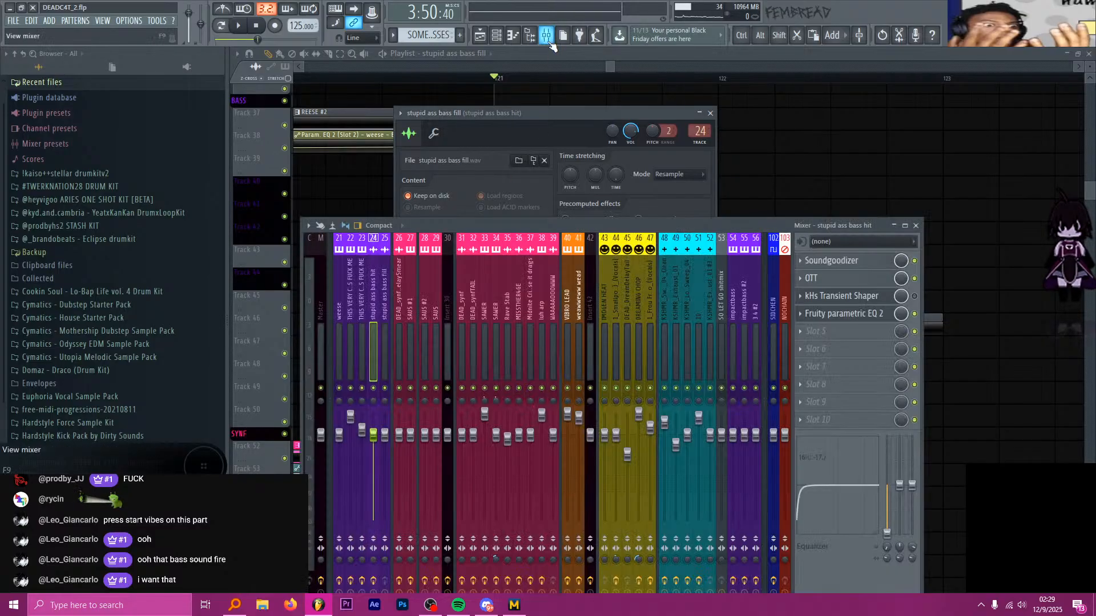
left_click_drag(655, 221, 699, 116)
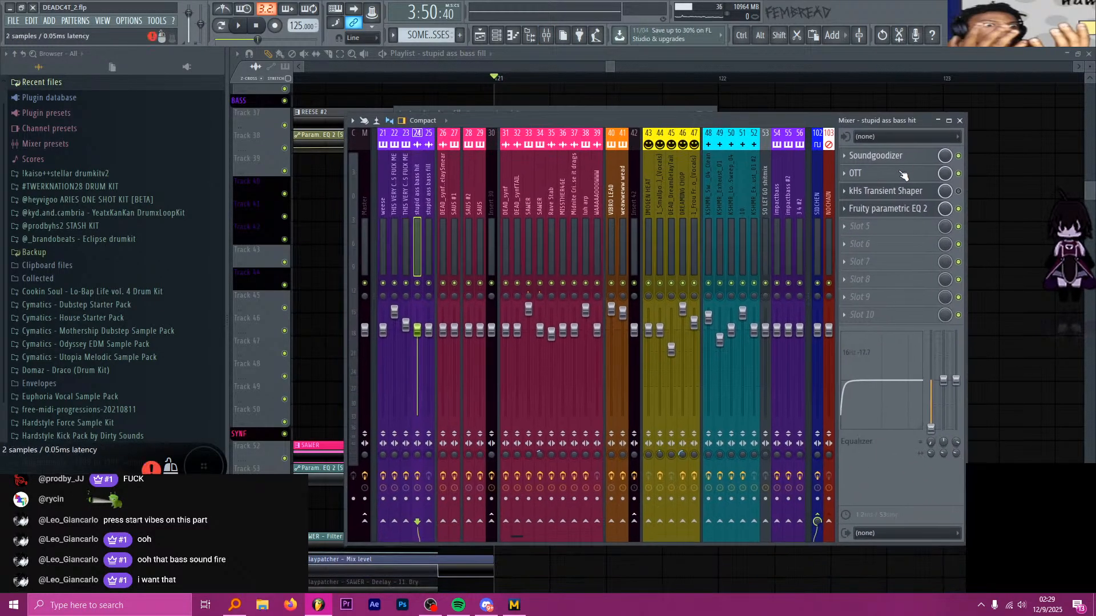
left_click(887, 208)
left_click(901, 164)
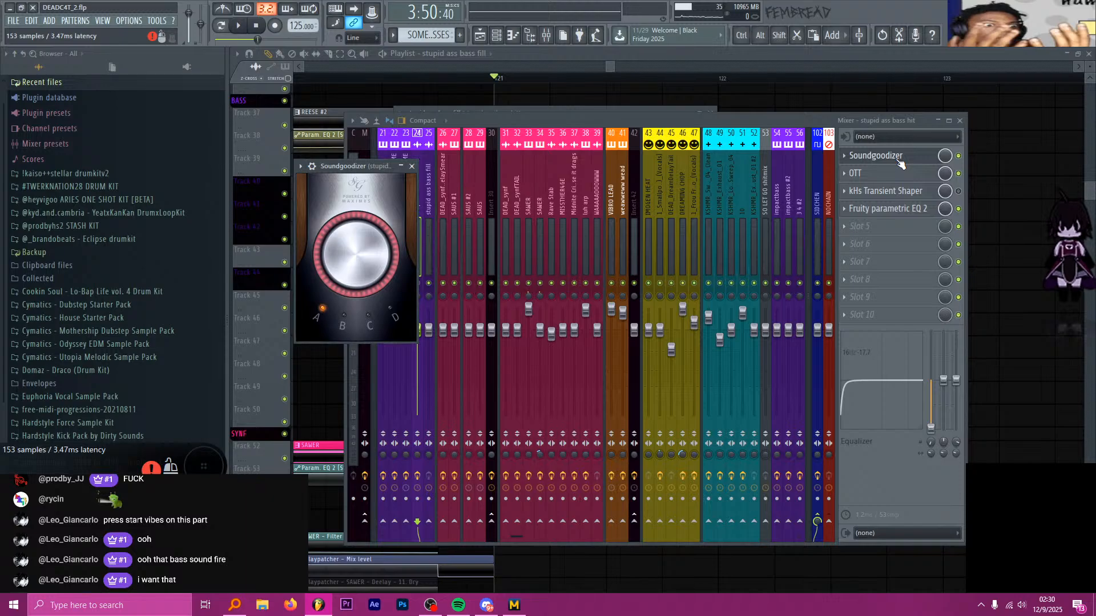
left_click(901, 163)
left_click(900, 173)
left_click(900, 173)
left_click(903, 193)
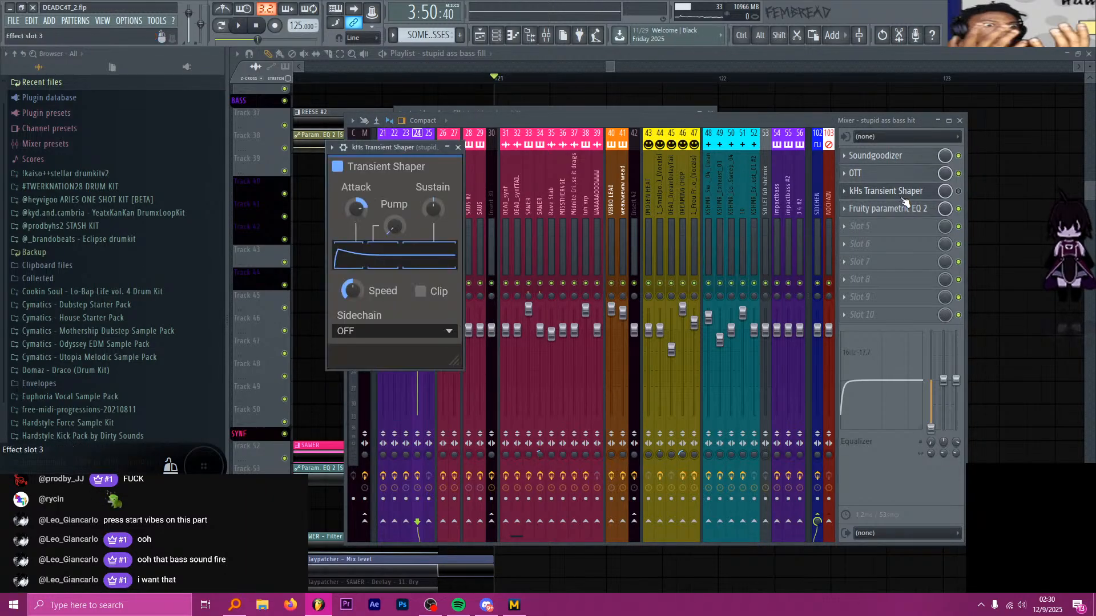
left_click(905, 208)
left_click(908, 208)
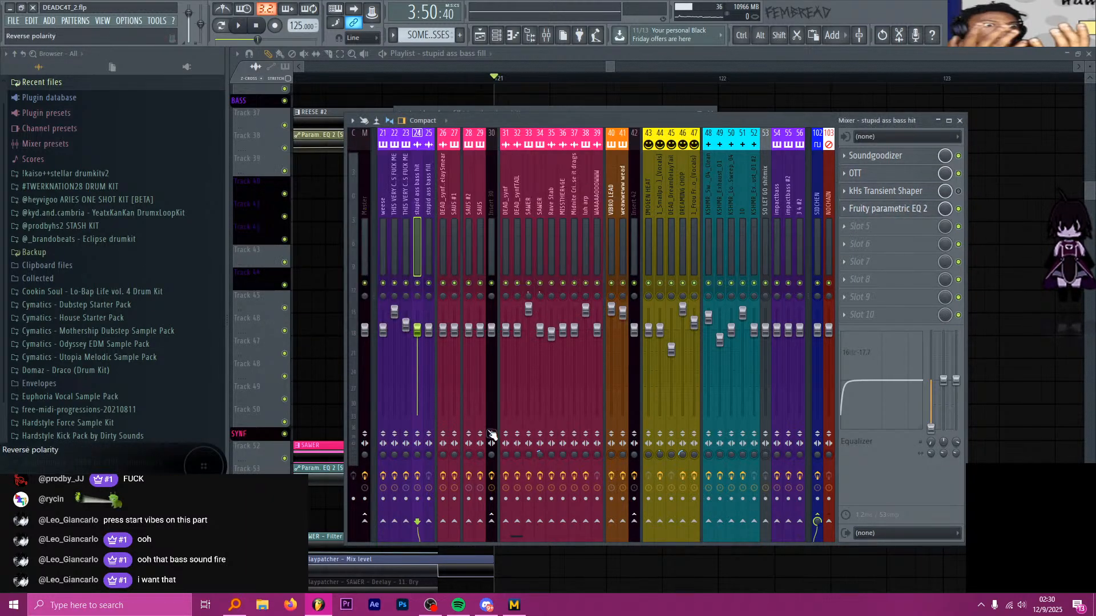
Audition the stupid ass bass fill sample, close the open windows, and play the playlist from bar 121
left_click_drag(565, 112, 551, 334)
left_click(567, 308)
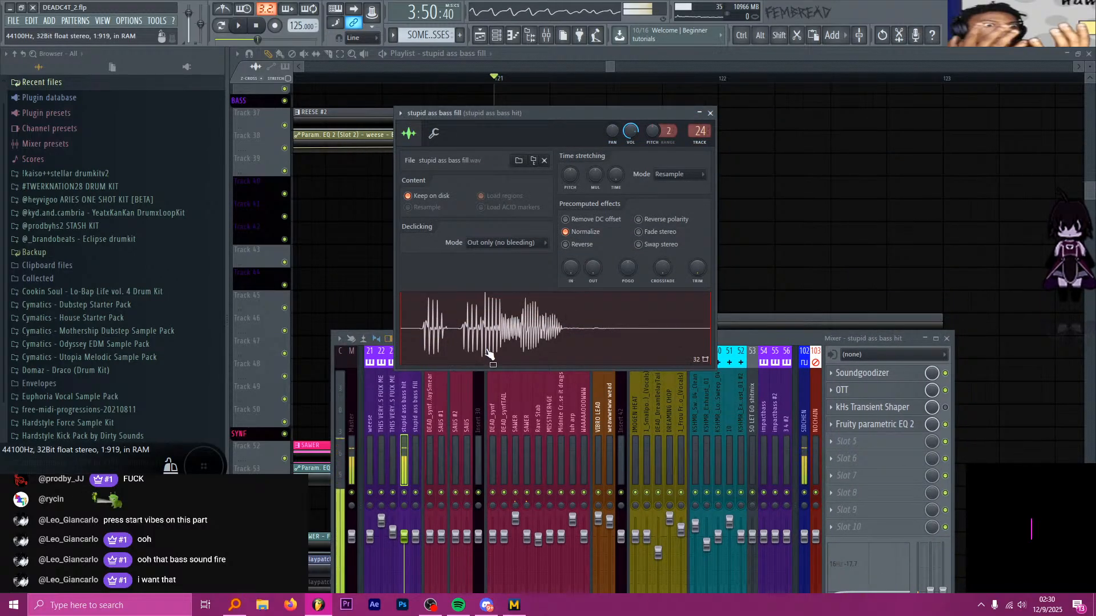
left_click_drag(765, 344, 739, 251)
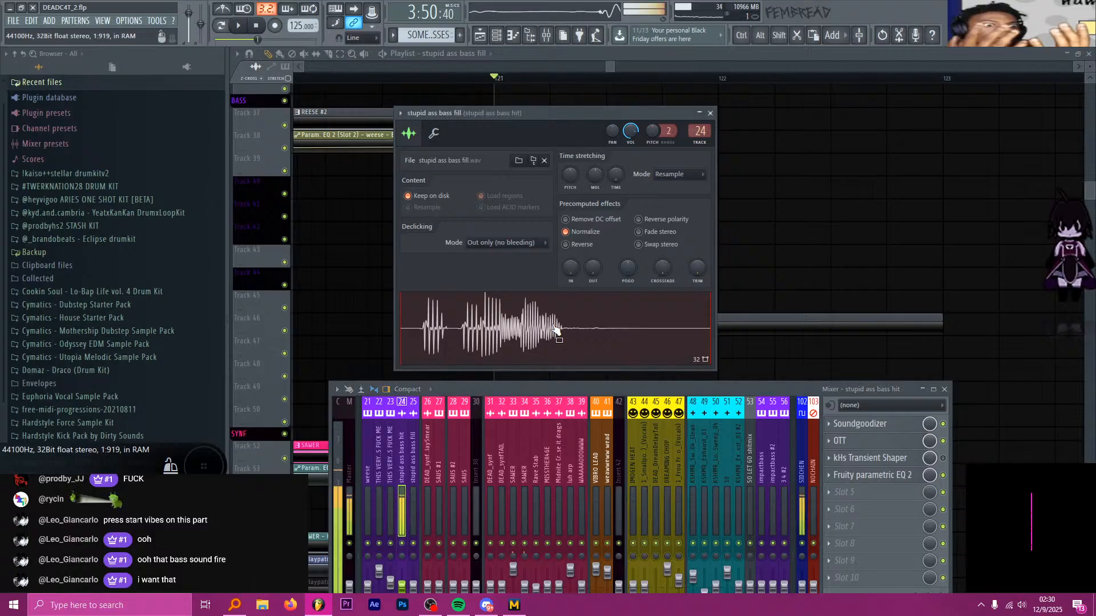
key("F12")
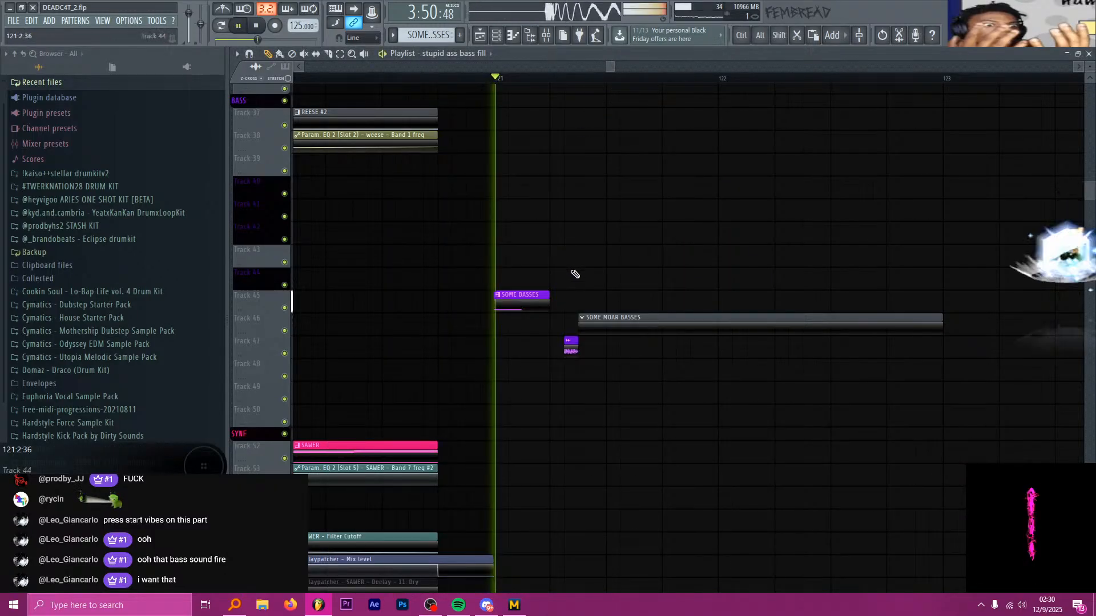
scroll(560, 371, "up", 3)
scroll(573, 346, "down", 2)
scroll(573, 346, "up", 3)
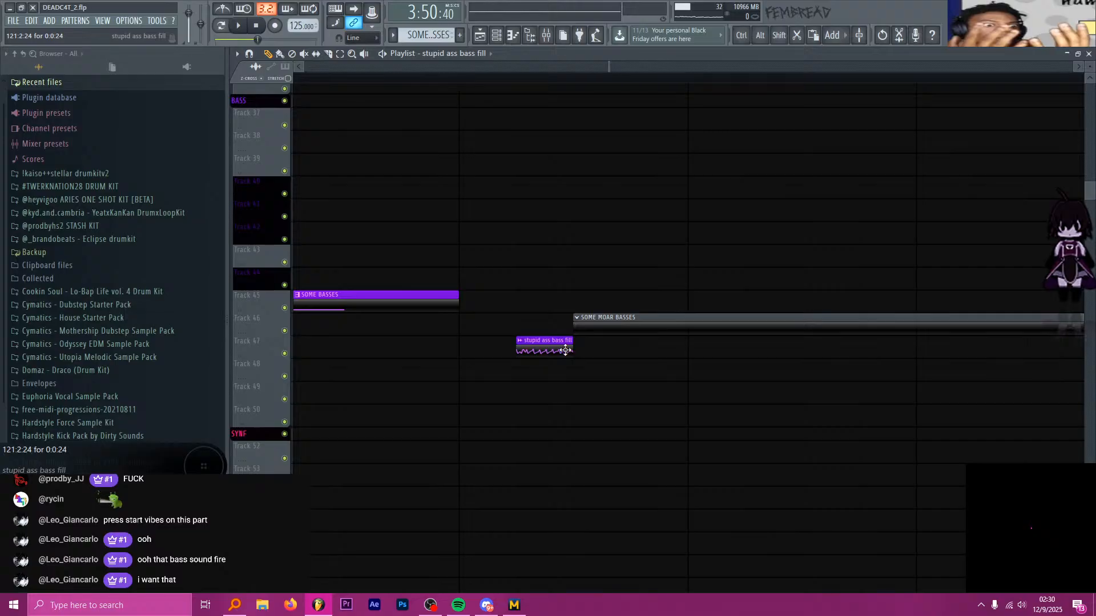
Open the BASS channels for the SOME MOAR BASSES pattern and select the 2.25 channel
left_click(599, 330)
left_click(496, 36)
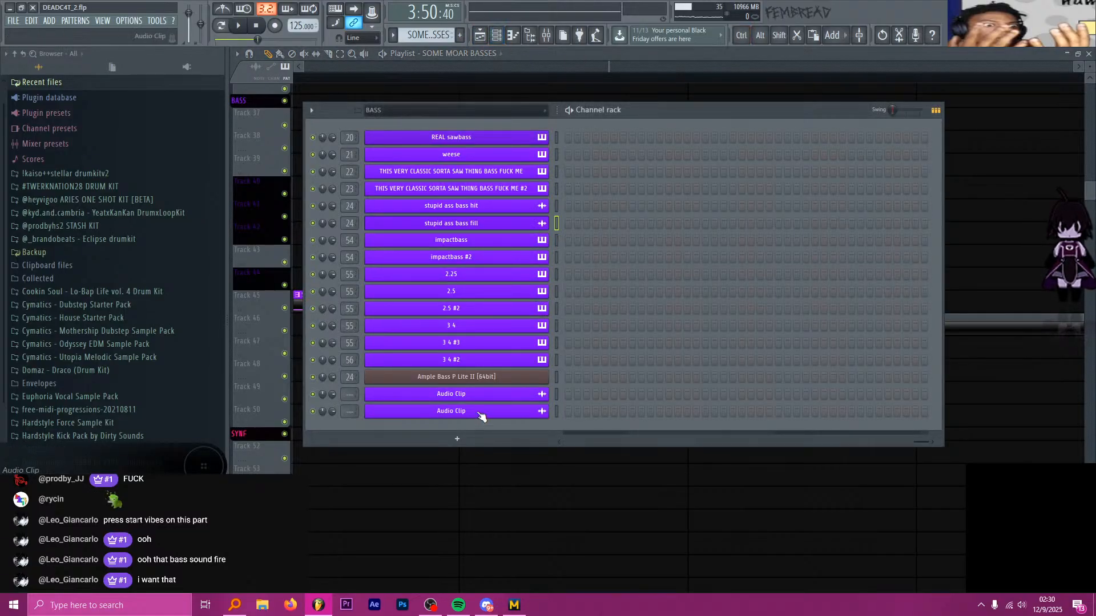
left_click(557, 278)
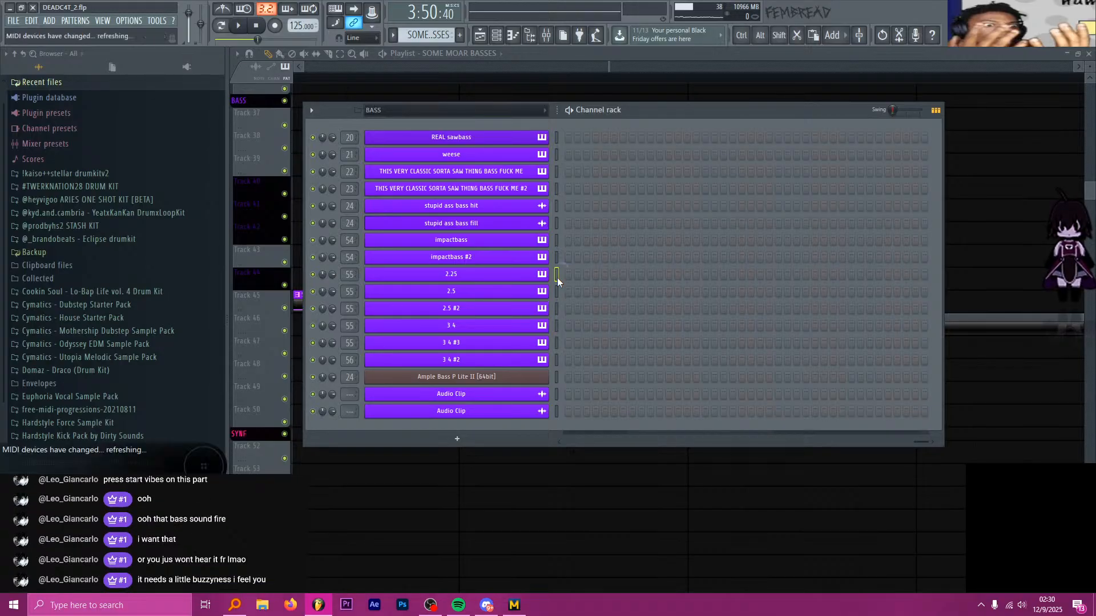
key("space")
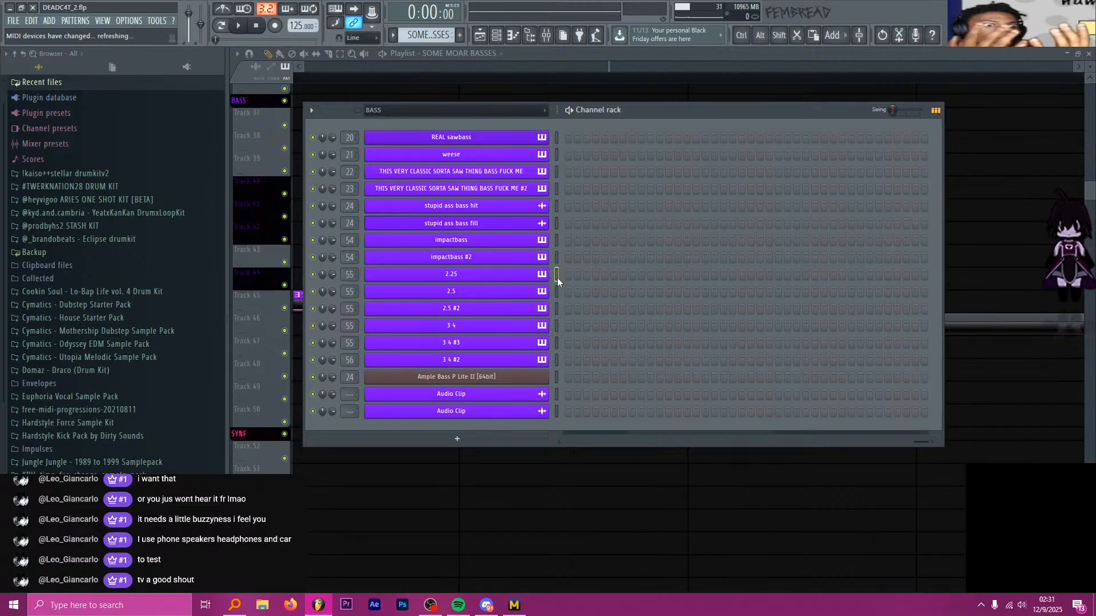
Clone the Audio Clip channel twice in the BASS group
left_click(555, 394)
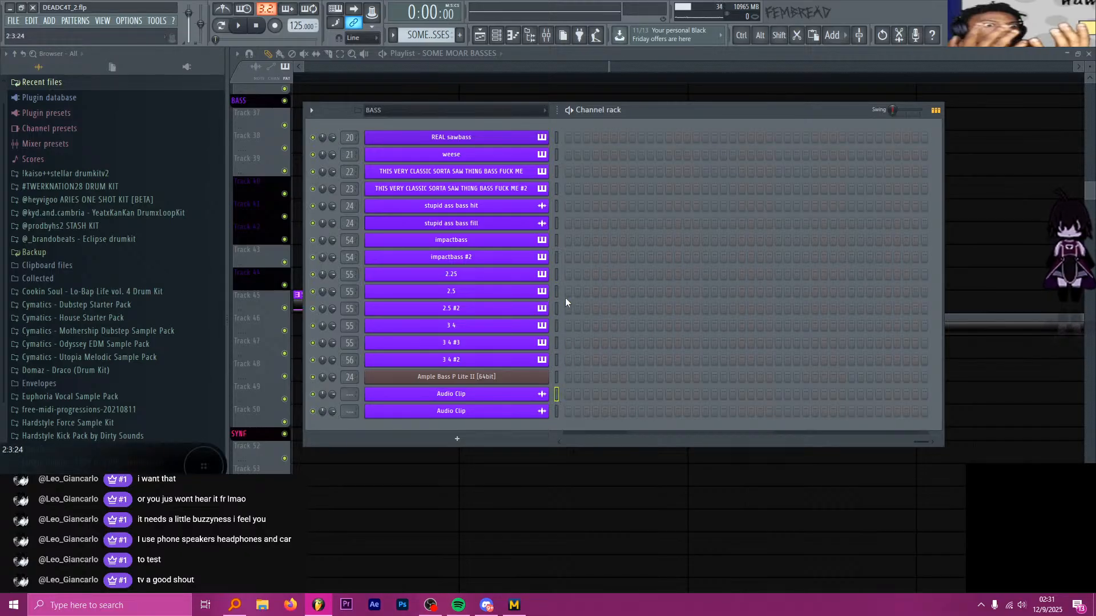
key("alt+Tab")
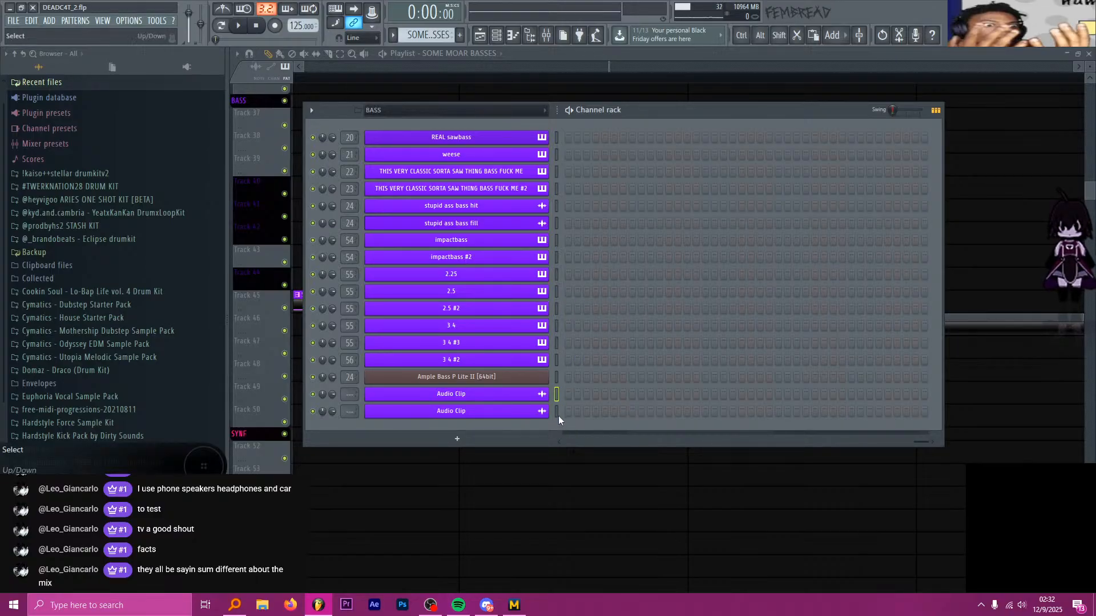
key("alt+c")
key("alt+c")
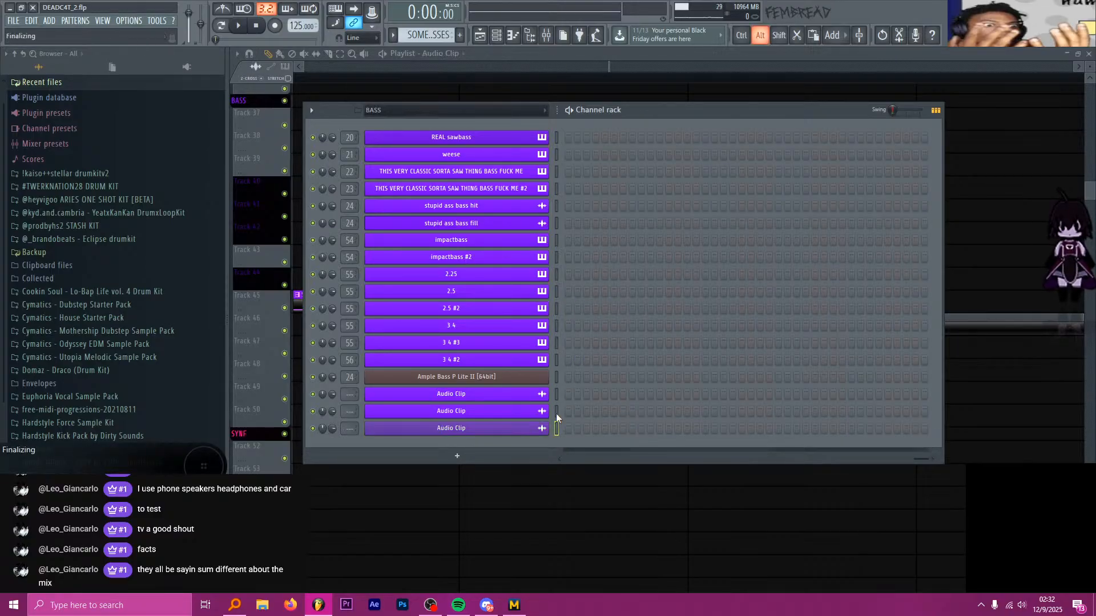
left_click(555, 395)
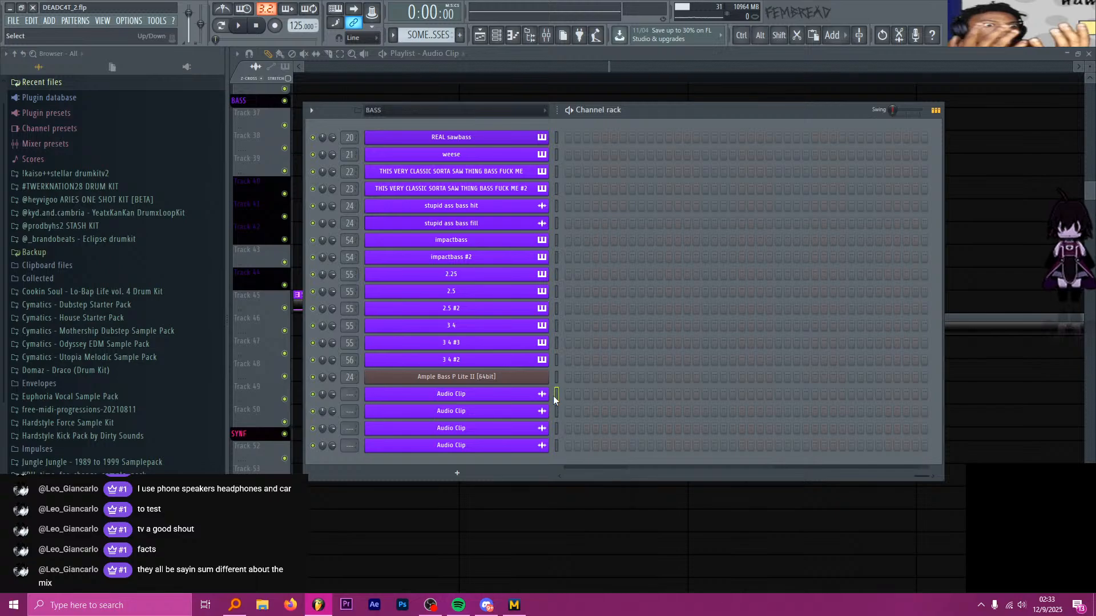
Add a Serum_2 channel directly above Ample Bass P Lite II in the BASS group and open the mixer
left_click(488, 474)
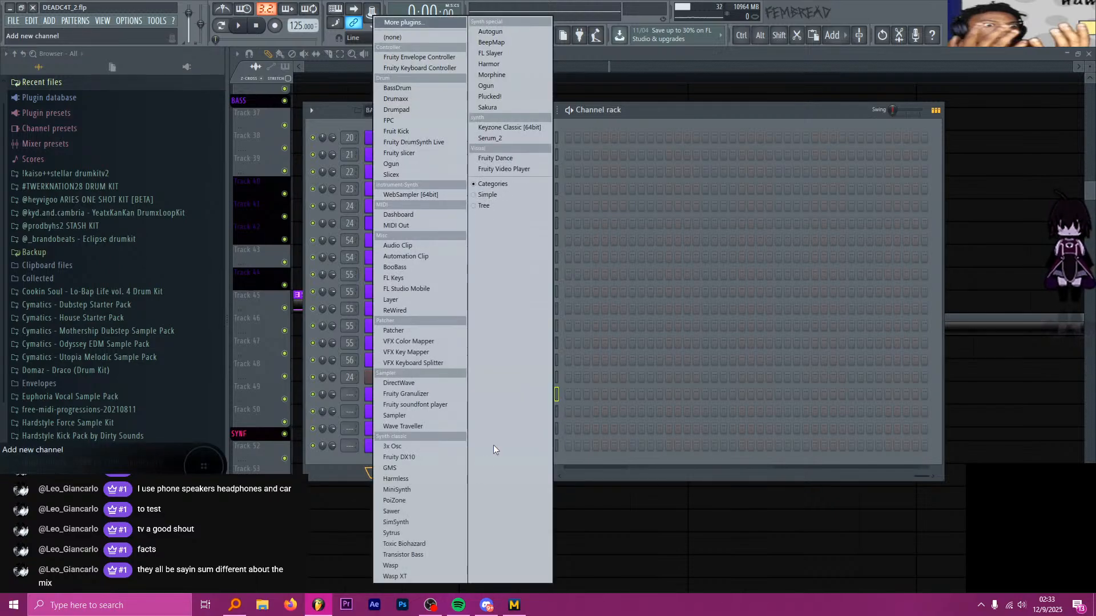
left_click(530, 140)
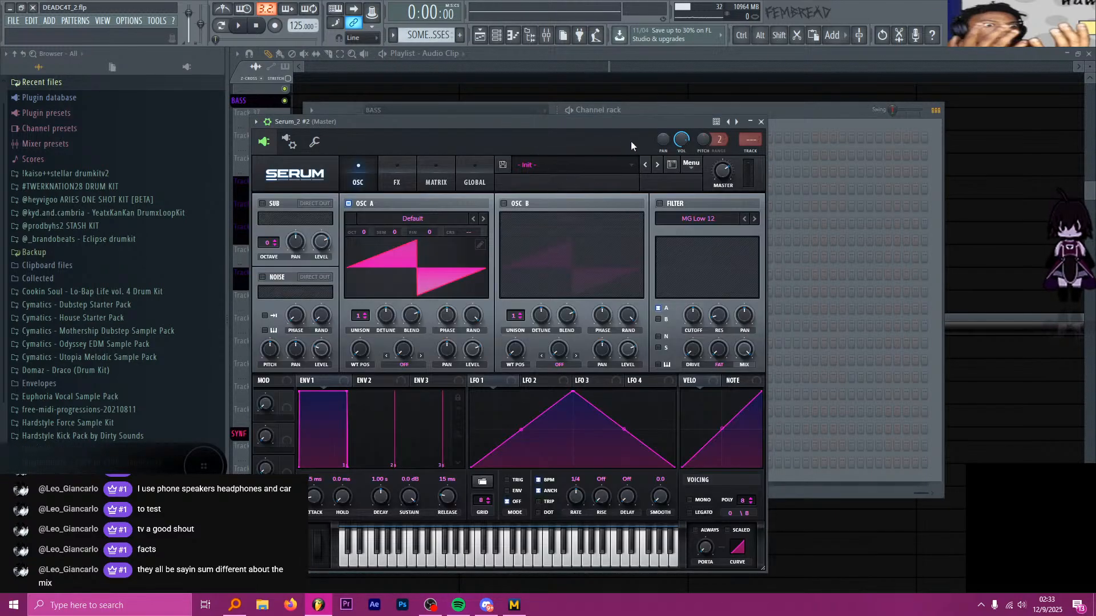
left_click(763, 122)
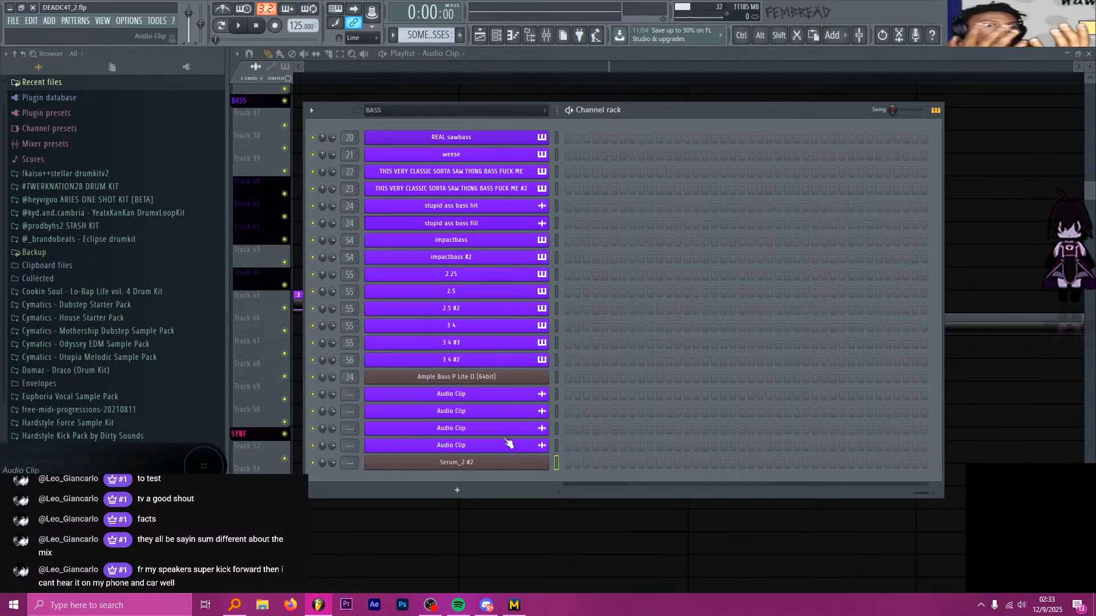
left_click_drag(495, 472, 496, 381)
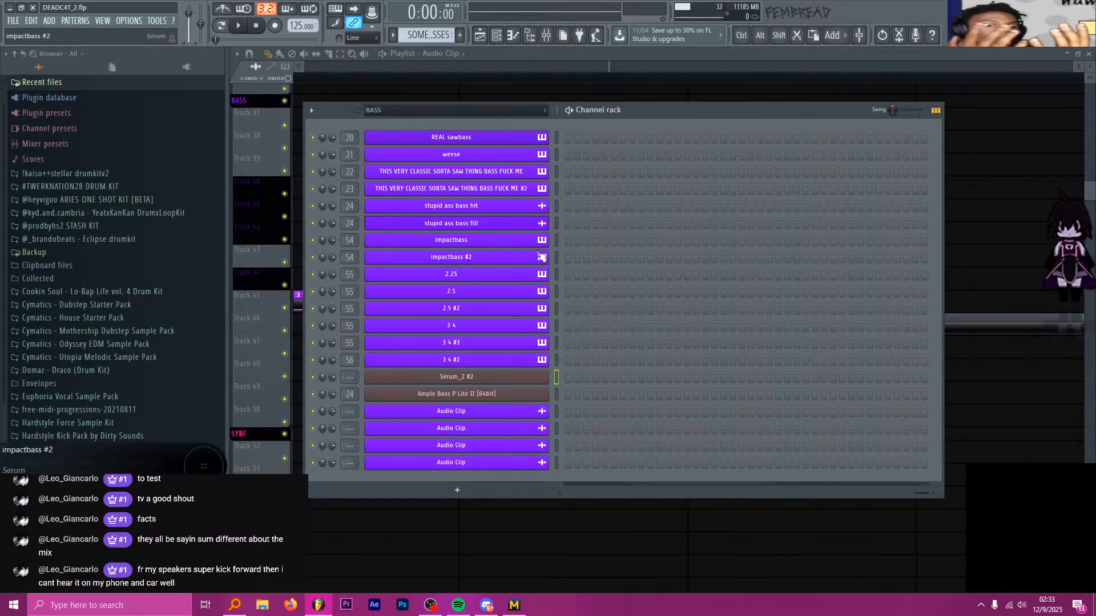
left_click(547, 35)
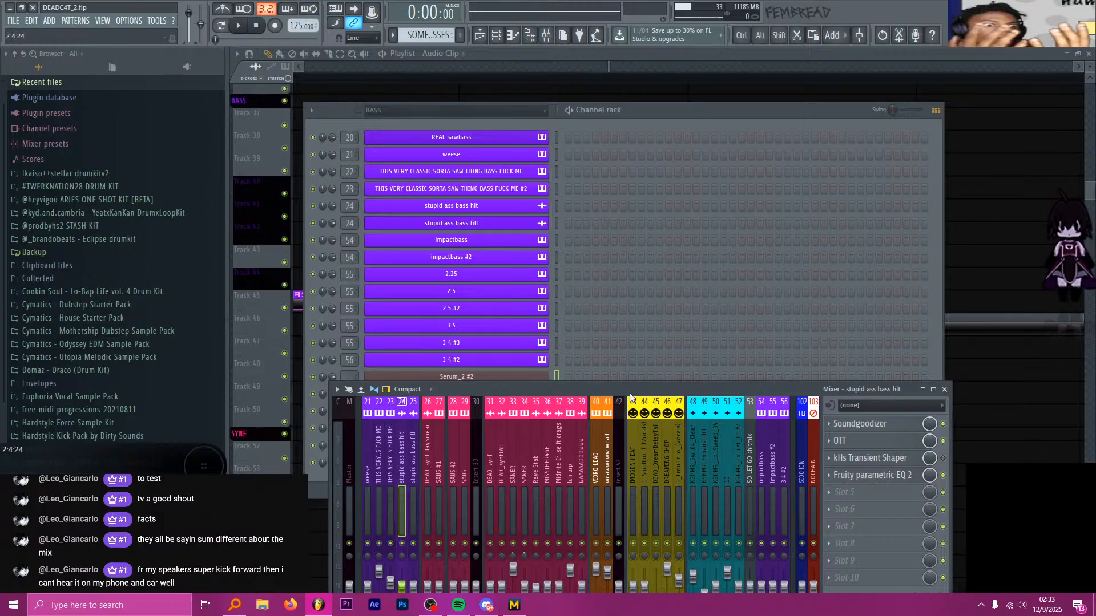
Examine the impactbass, impactbass #2 and neighbouring bass tracks in the mixer, ending with impactbass selected and its effect slots in view
left_click_drag(648, 384, 588, 255)
left_click(705, 317)
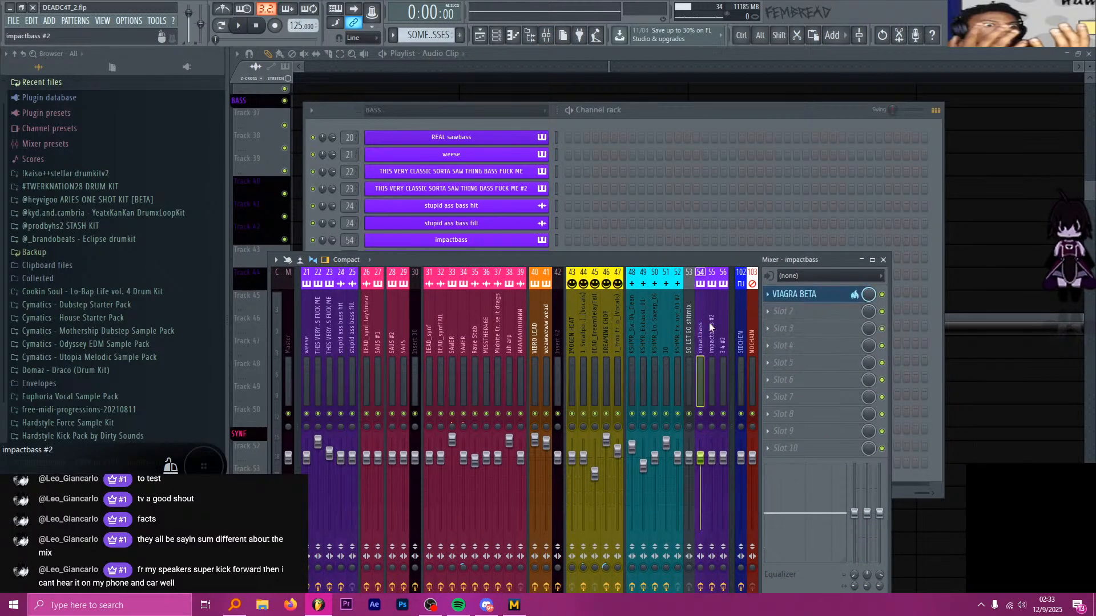
left_click(709, 323)
scroll(709, 323, "down", 2)
left_click(654, 335)
left_click(641, 335)
left_click(637, 334)
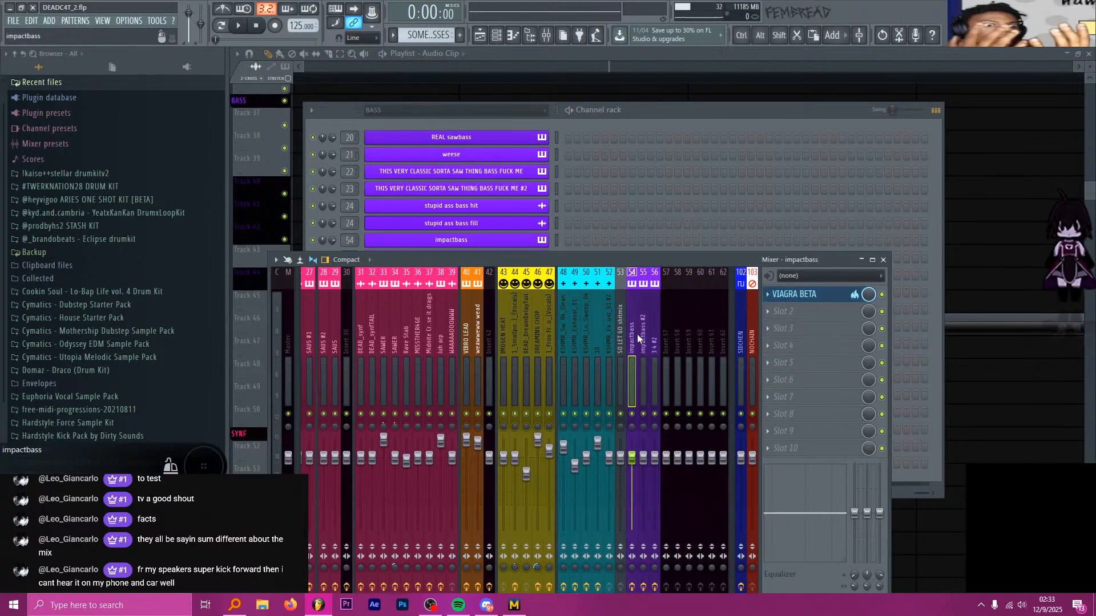
left_click(644, 335)
left_click(650, 336)
left_click(634, 331)
left_click_drag(643, 258, 632, 139)
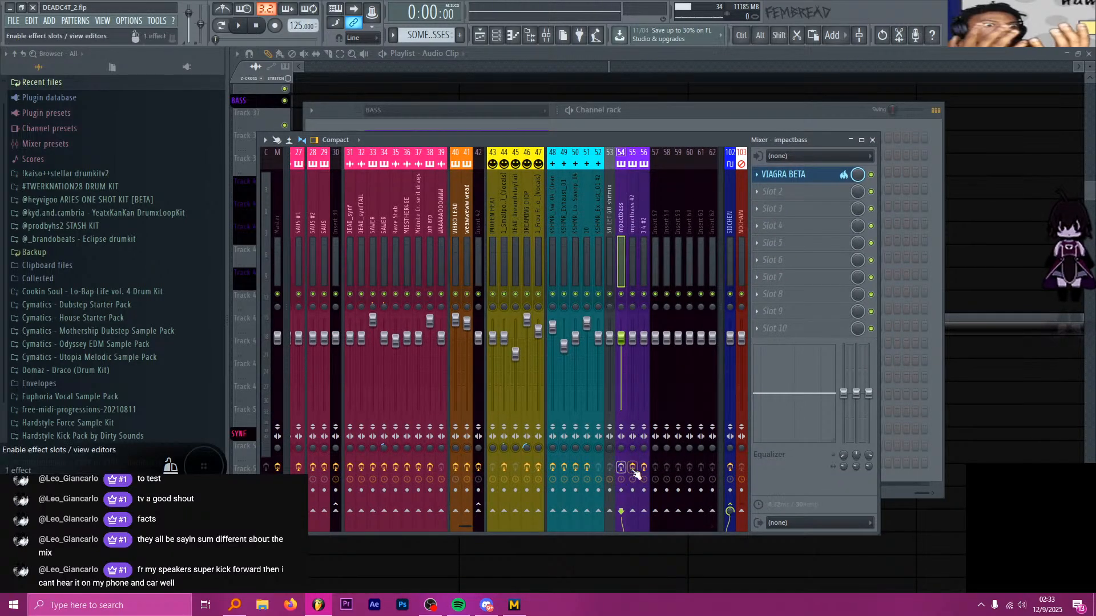
Close the mixer, place the playhead at bar 73, and select the SOME BASSES pattern from its clip there
left_click(578, 57)
scroll(649, 239, "down", 2)
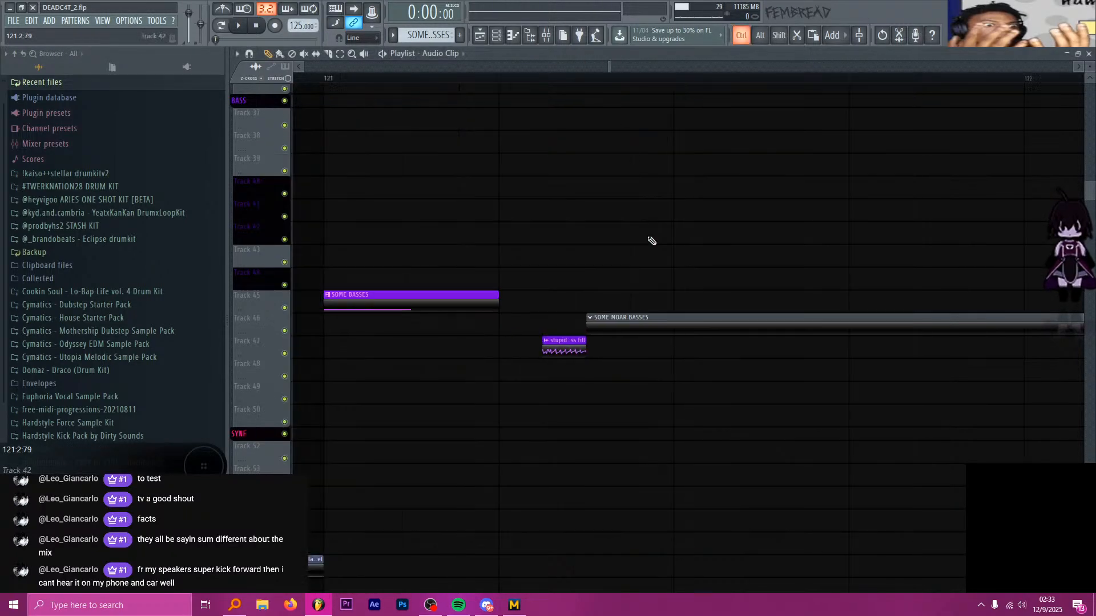
scroll(651, 240, "down", 5)
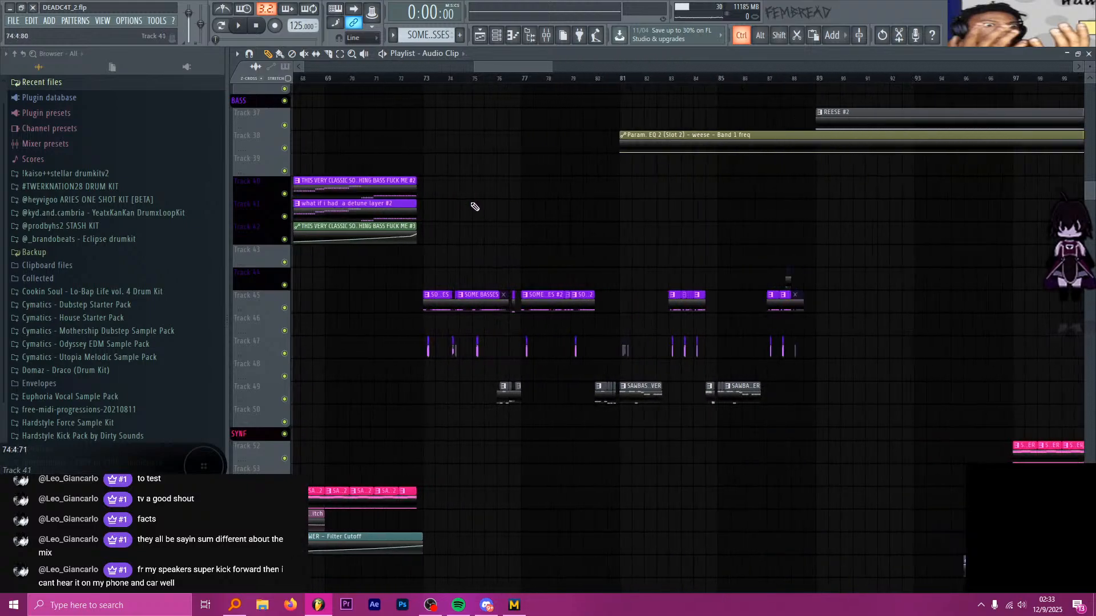
scroll(471, 203, "up", 3)
scroll(380, 81, "up", 3)
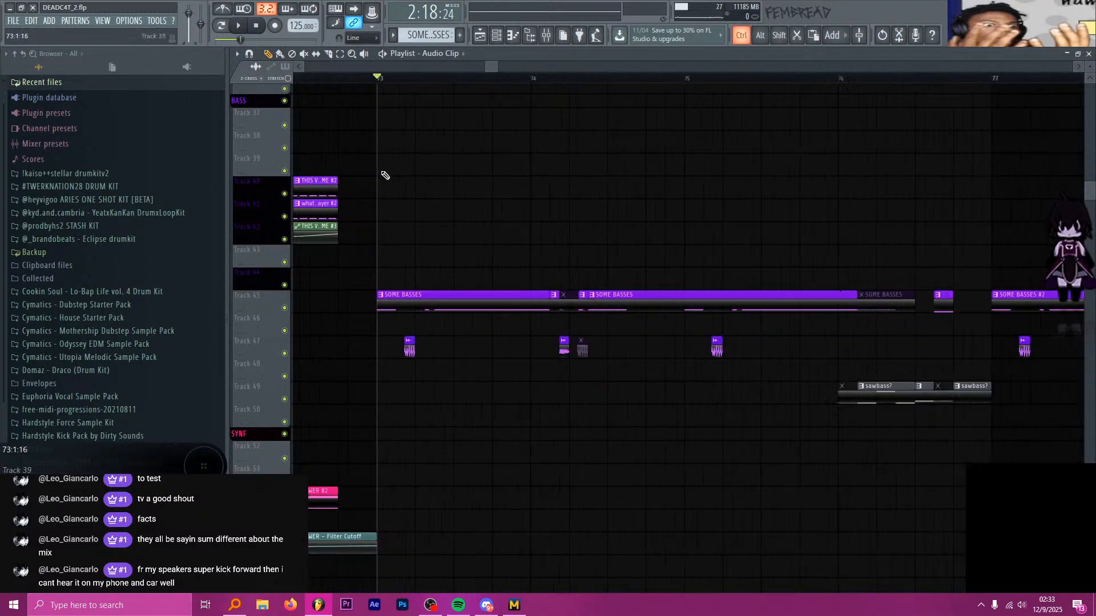
left_click(546, 39)
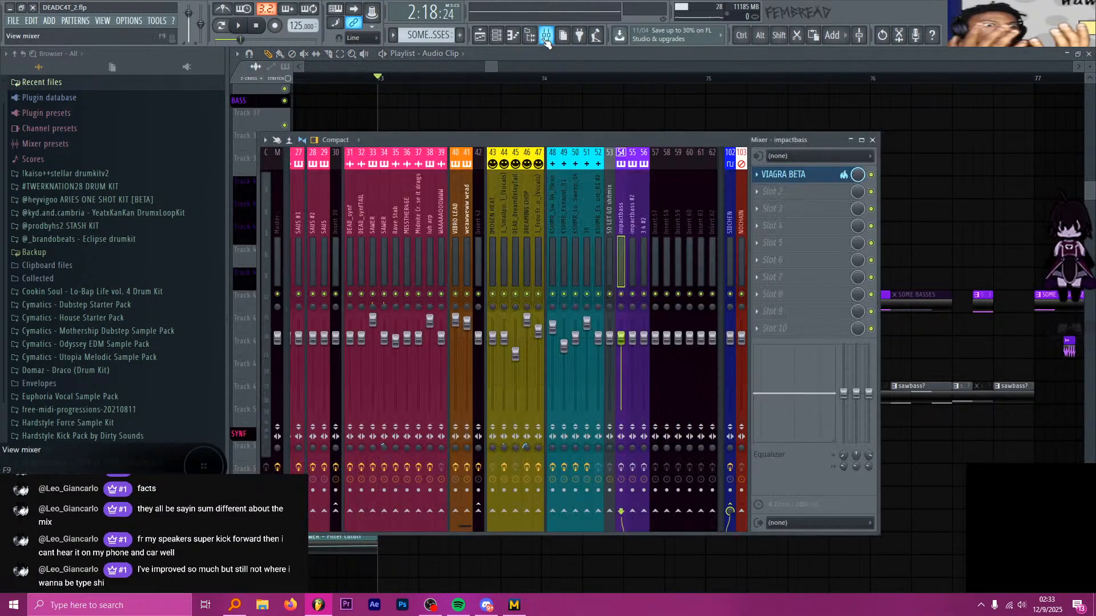
left_click(545, 39)
left_click(500, 37)
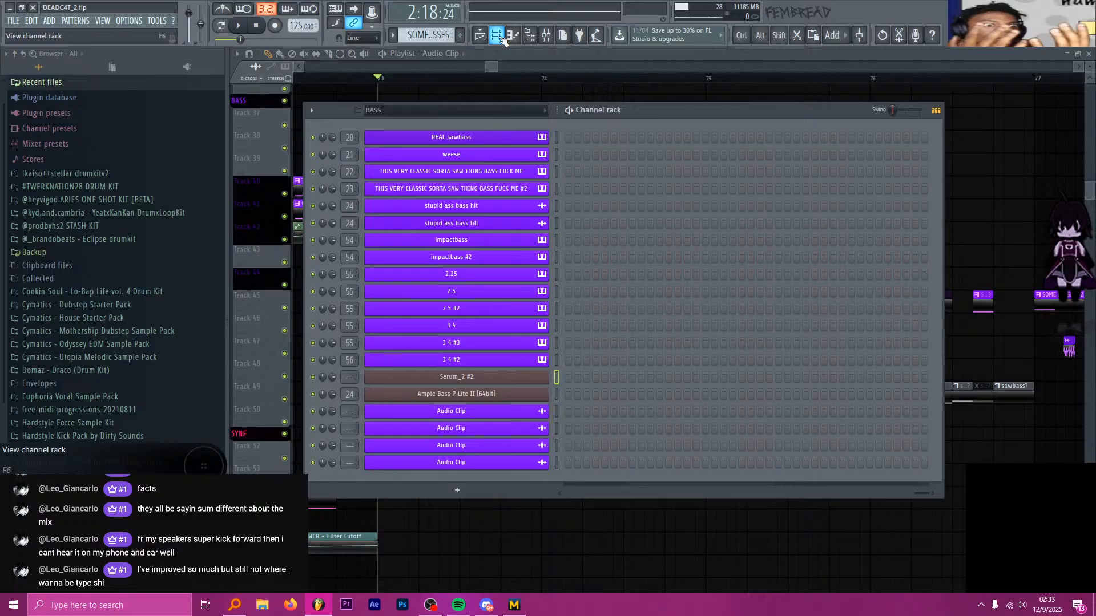
left_click(498, 36)
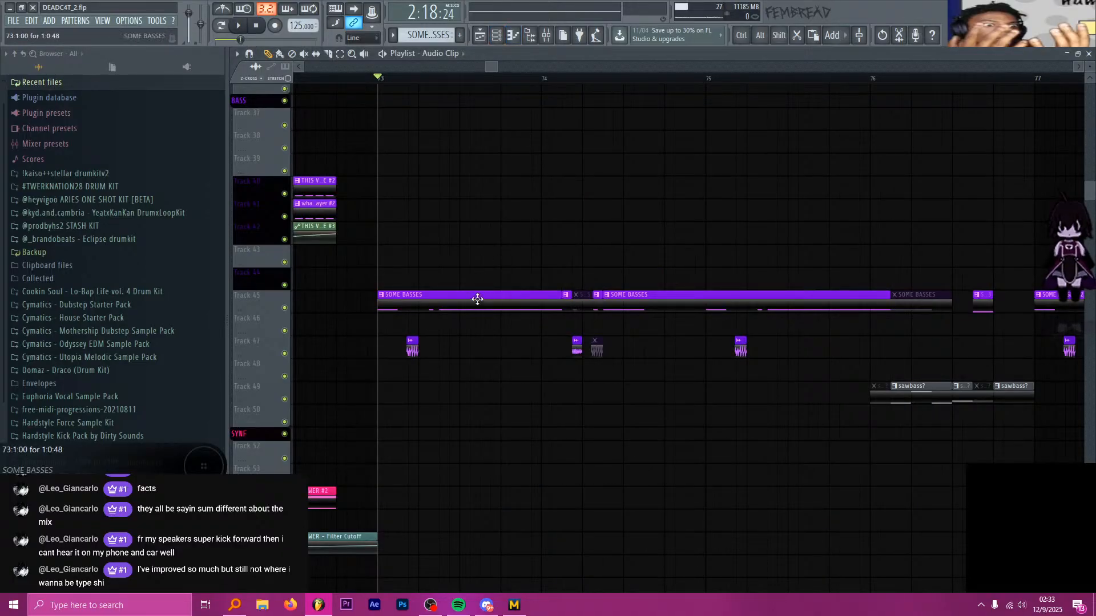
left_click(477, 299)
Play the first drop from bar 73 twice with the mixer open to check the bass track levels
left_click(547, 38)
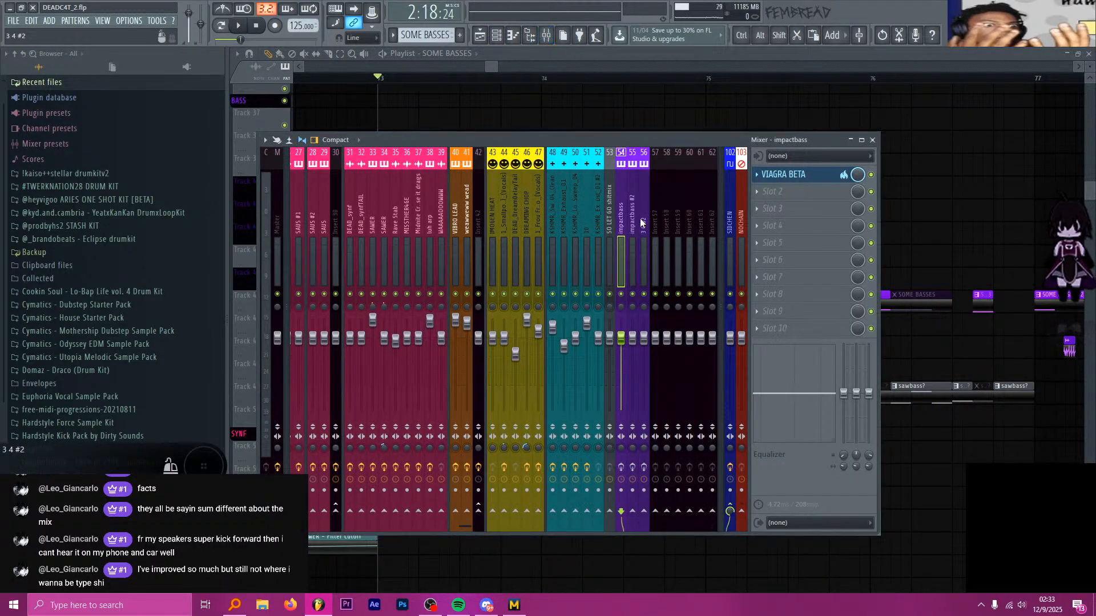
key("space")
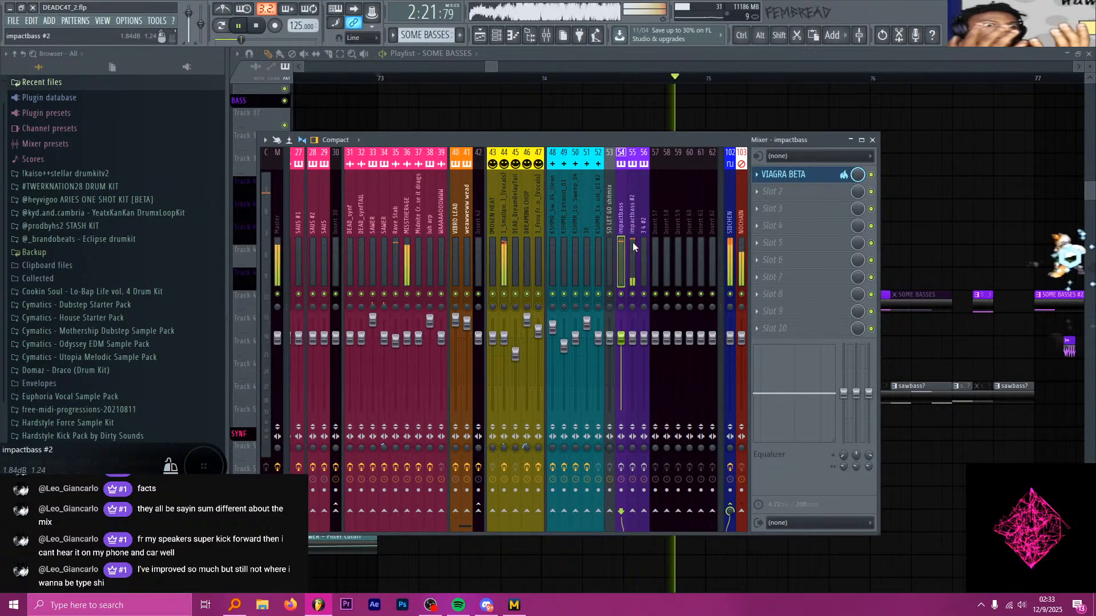
key("space")
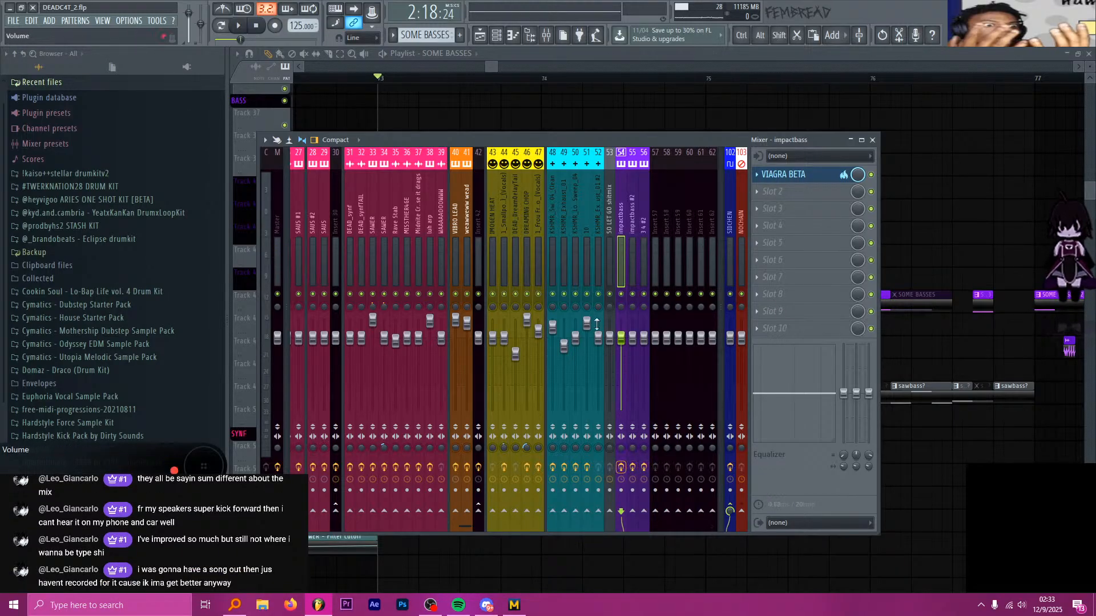
key("space")
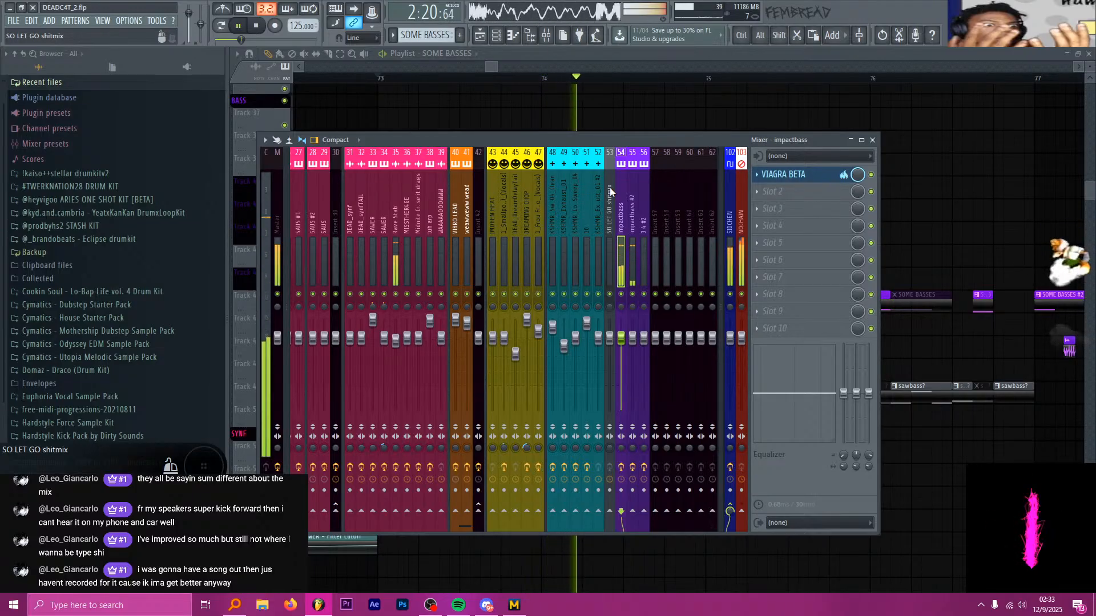
key("space")
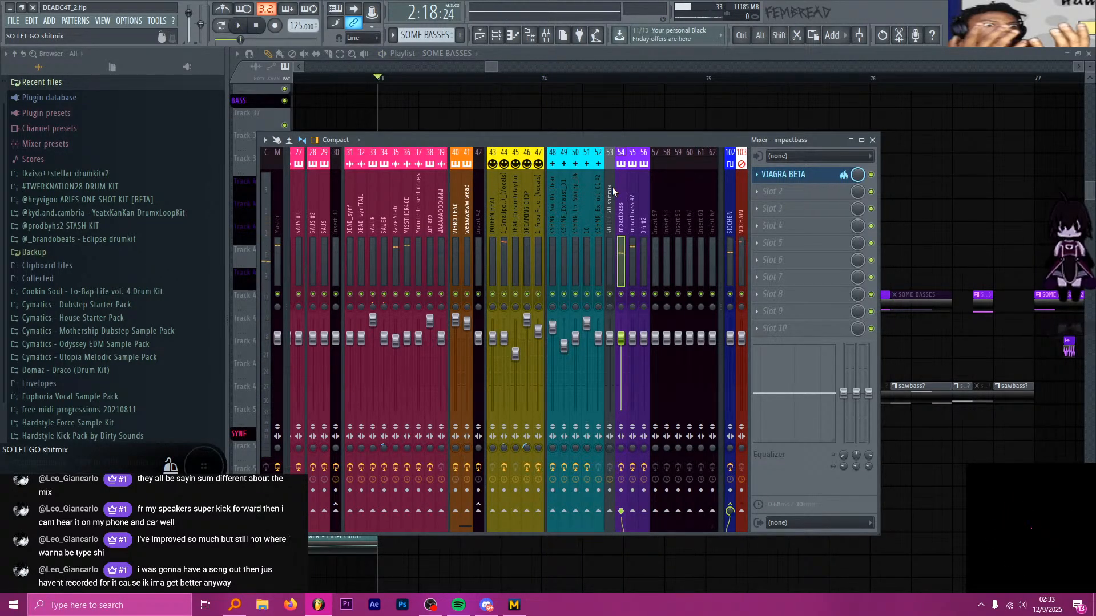
Close the mixer and inspect the bass clips at the second drop, with the playhead at bar 121
left_click(674, 49)
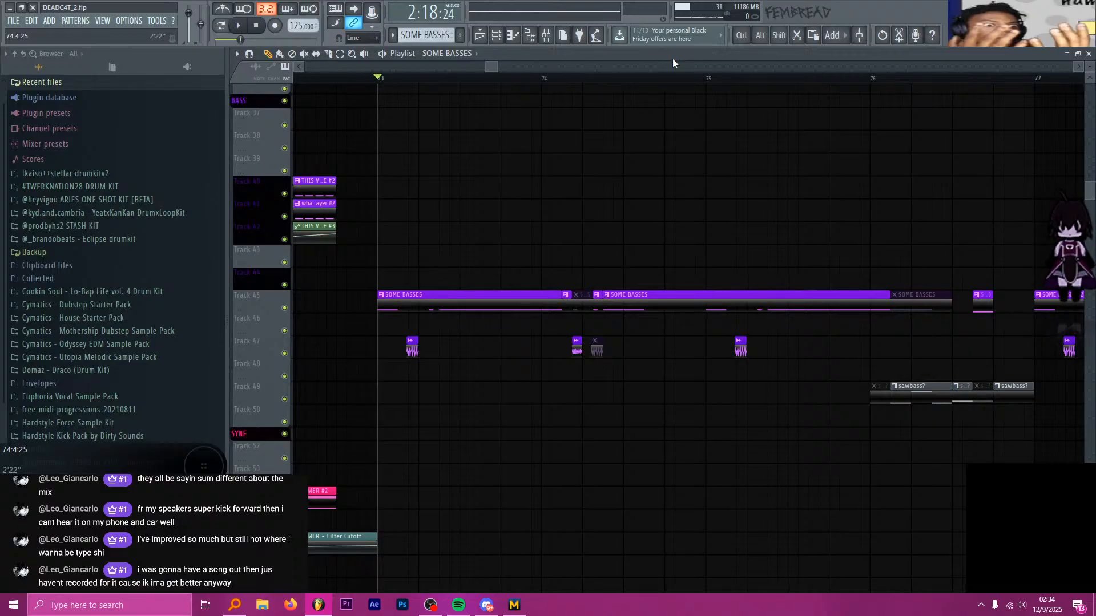
scroll(543, 212, "down", 6)
scroll(718, 263, "up", 4)
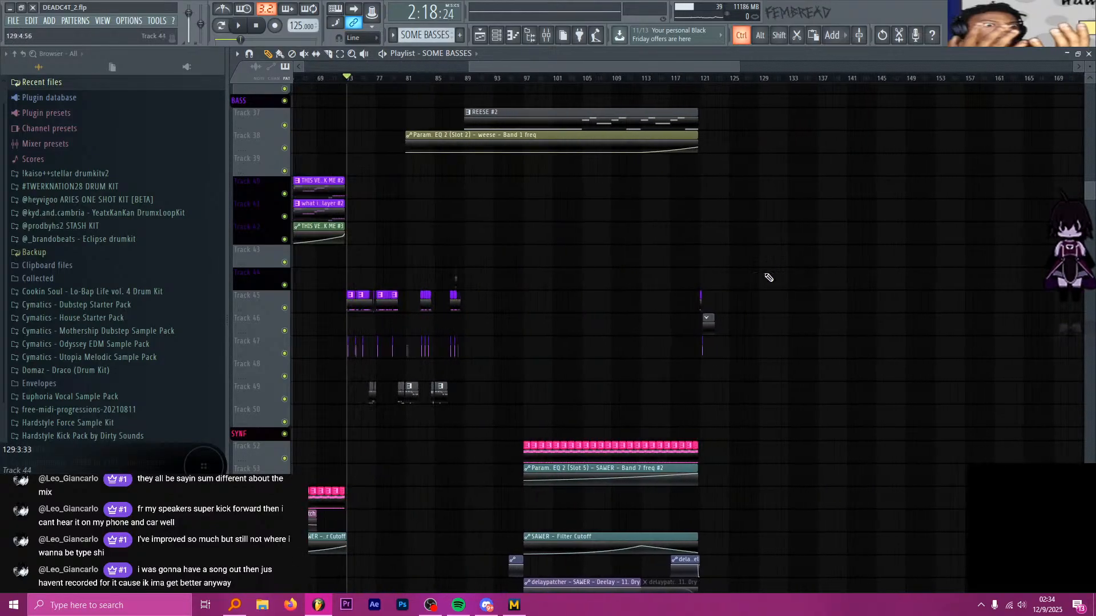
scroll(719, 267, "up", 12)
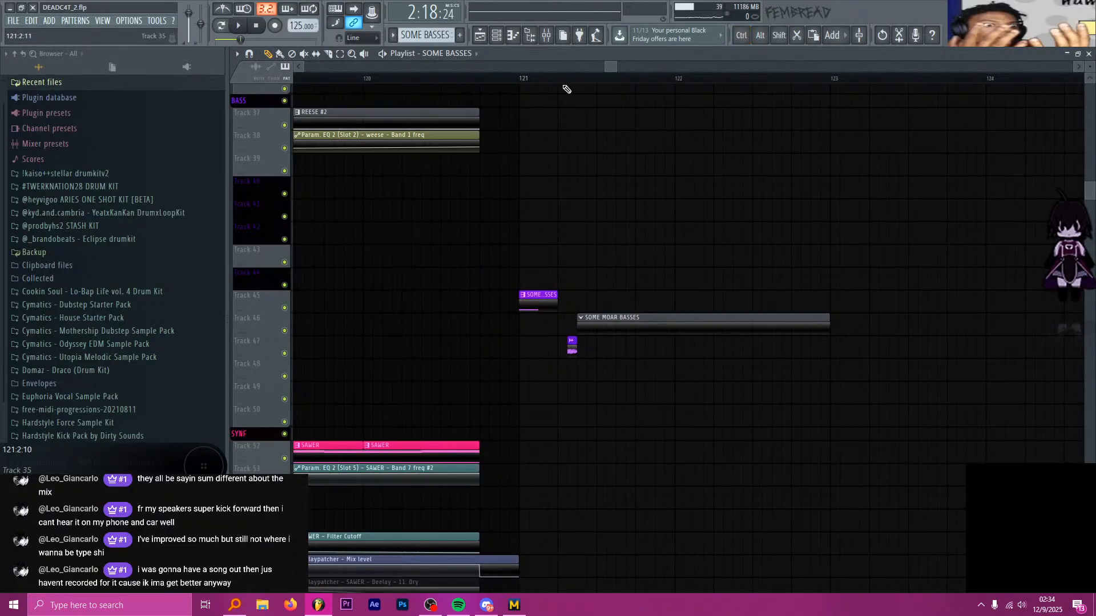
left_click(519, 78)
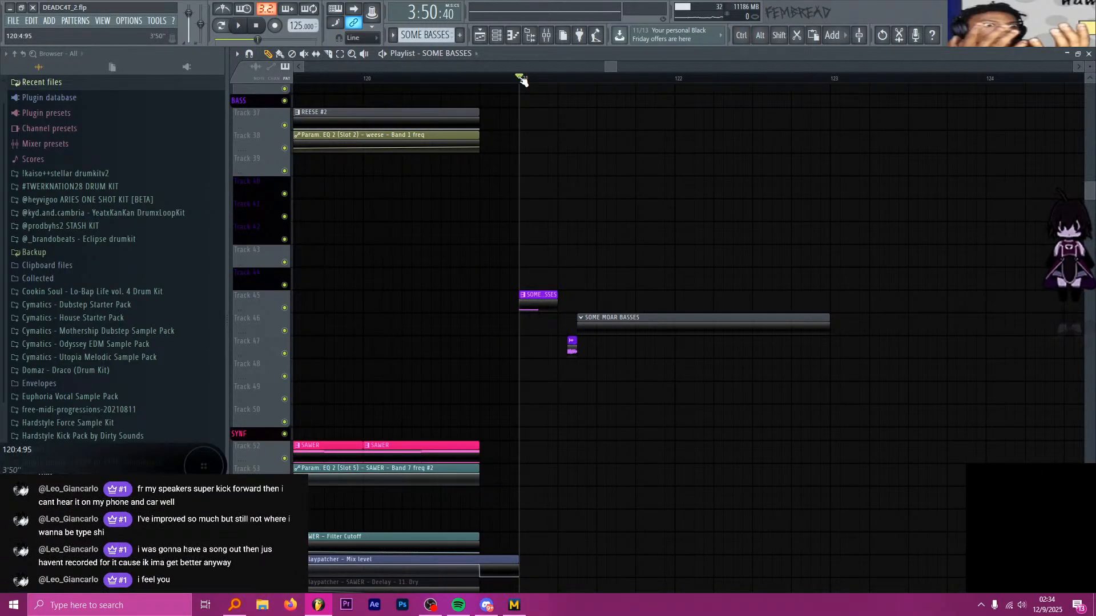
left_click(558, 79)
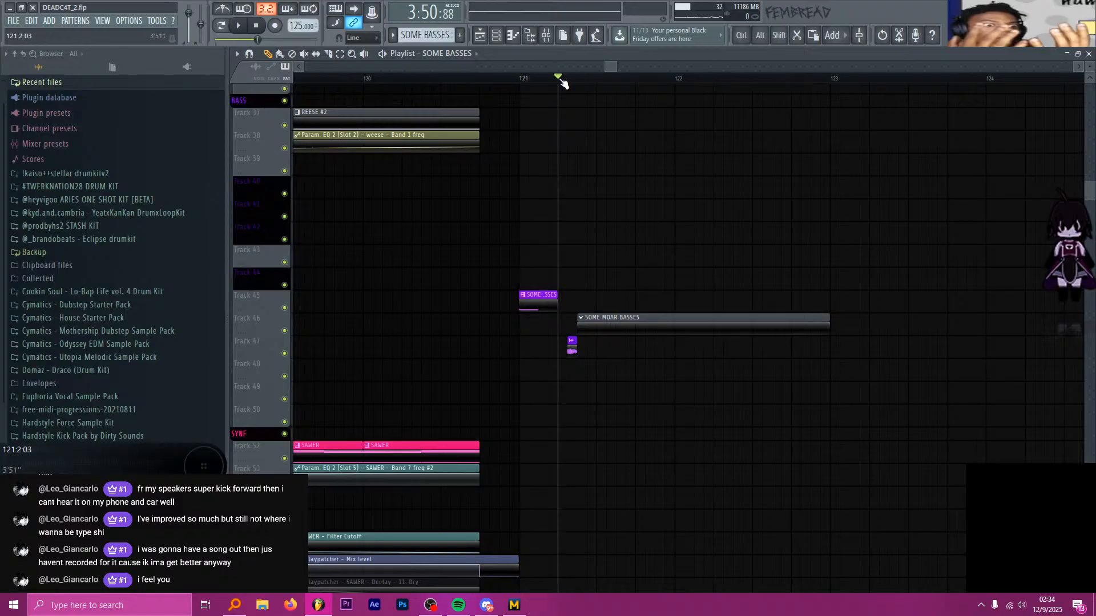
left_click(520, 78)
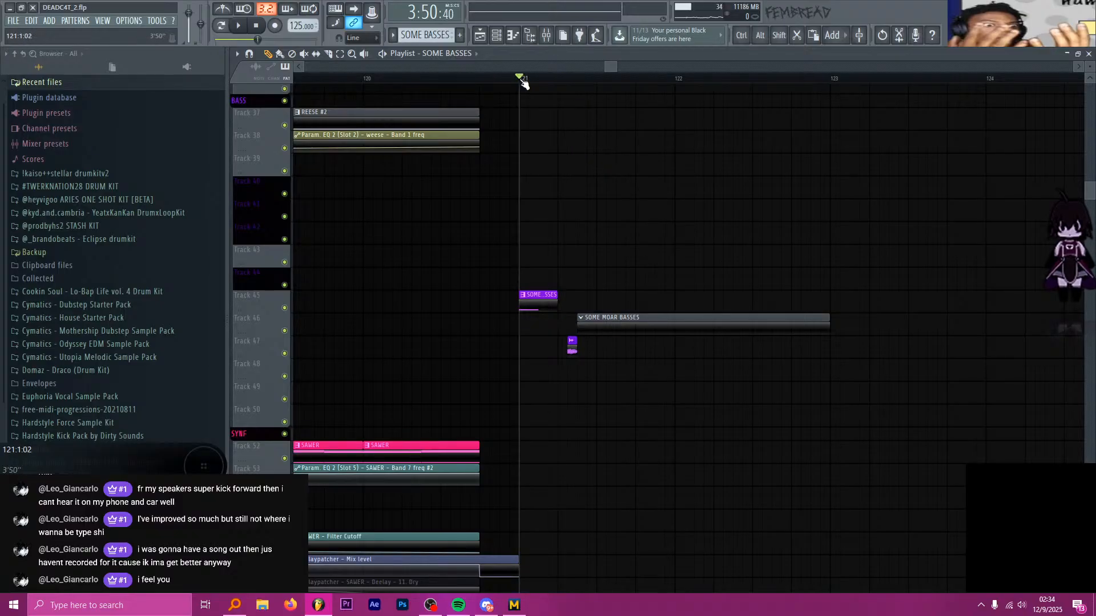
Play the first drop from bar 73 with the Master track selected in the mixer
scroll(548, 171, "down", 8)
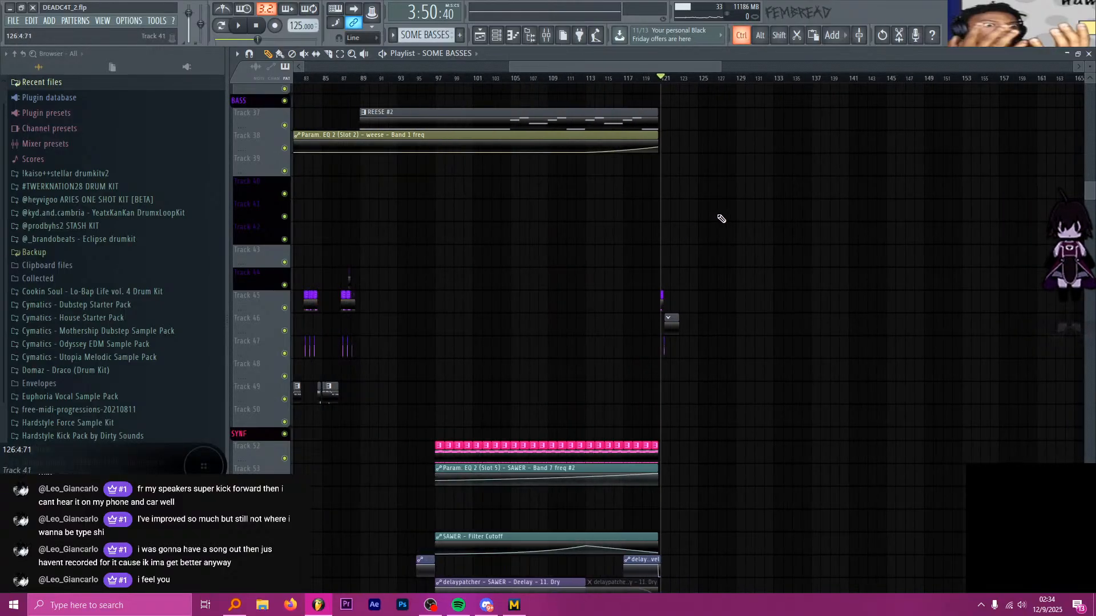
scroll(549, 181, "up", 8)
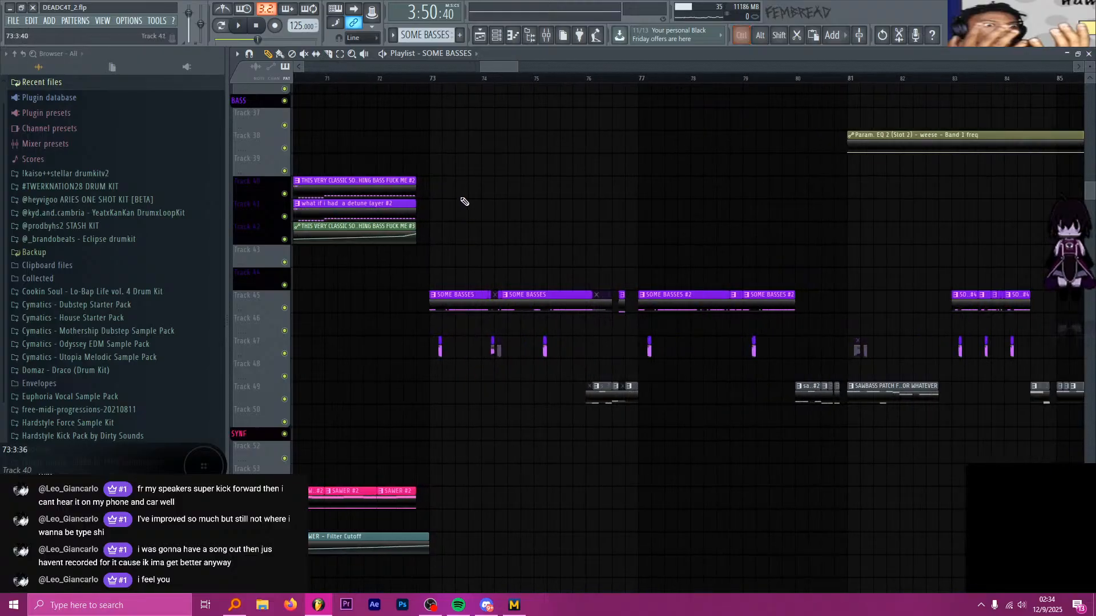
left_click(437, 82)
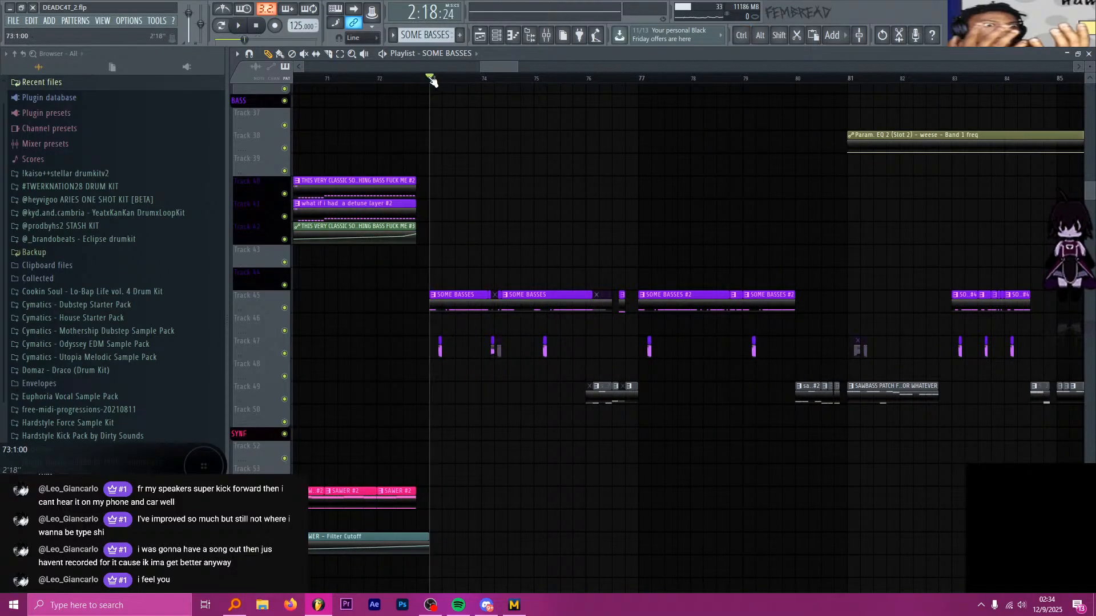
left_click(547, 37)
left_click_drag(440, 142, 455, 111)
left_click(306, 206)
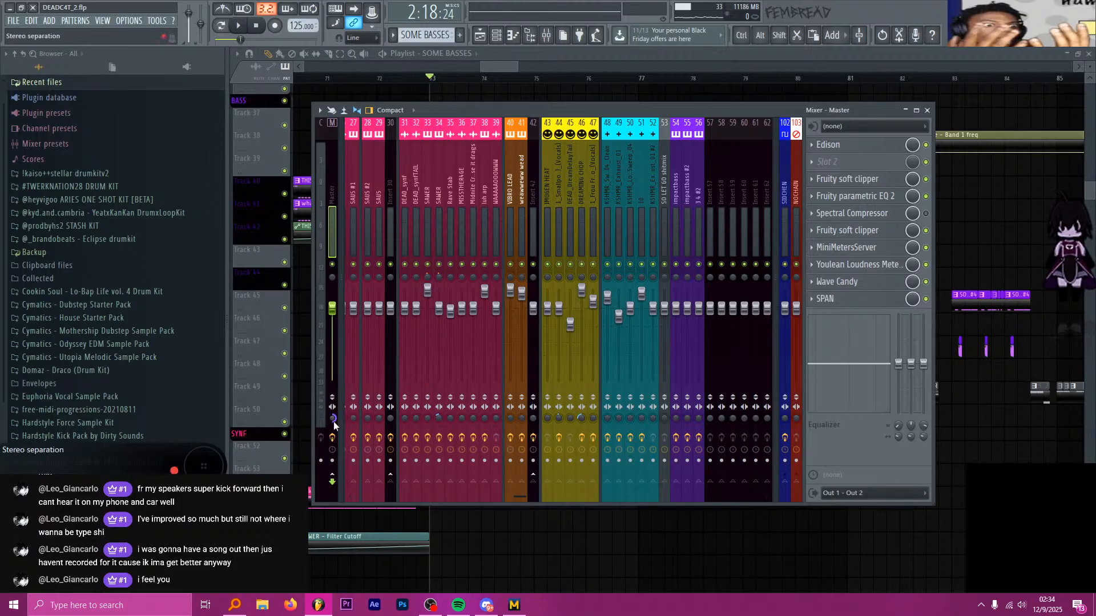
key("space")
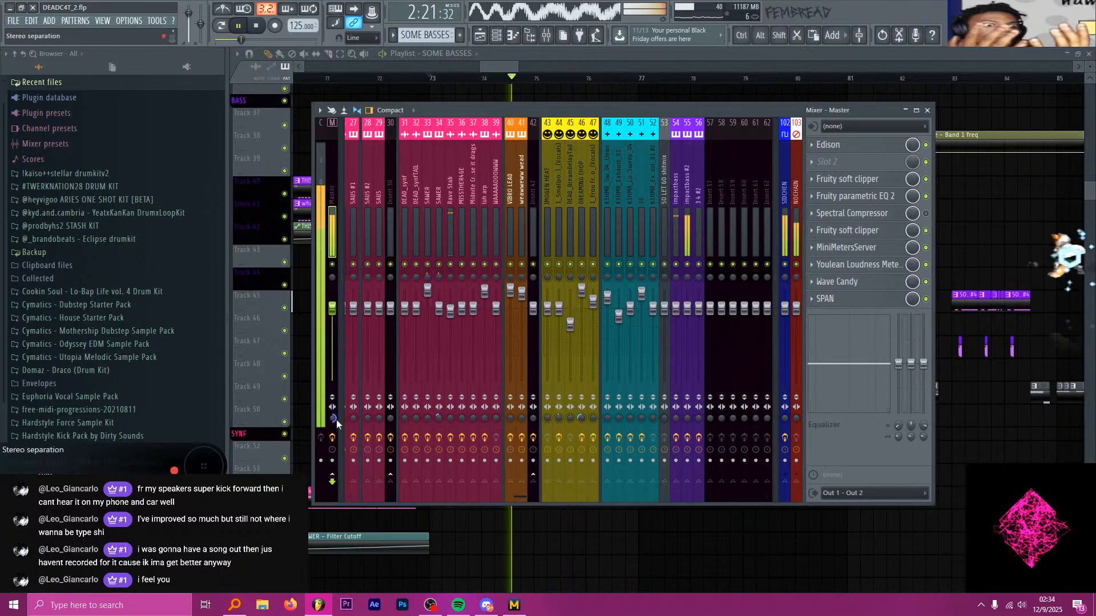
key("space")
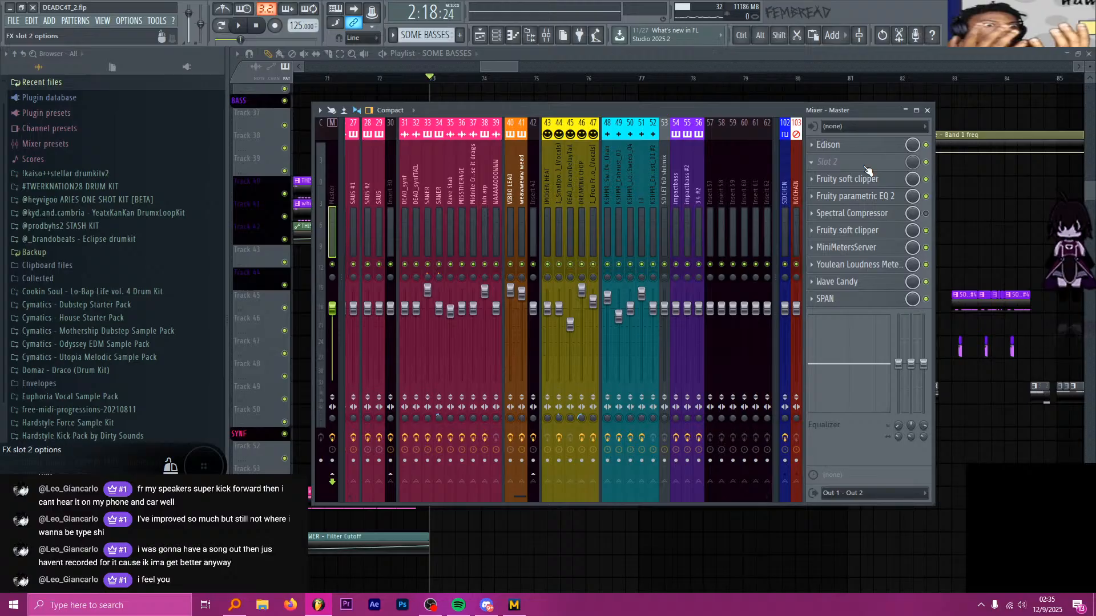
Inspect the VIAGRA BETA patcher on the impactbass track and its Fruity Convolver, then close both windows
left_click(688, 195)
left_click(679, 193)
left_click(841, 147)
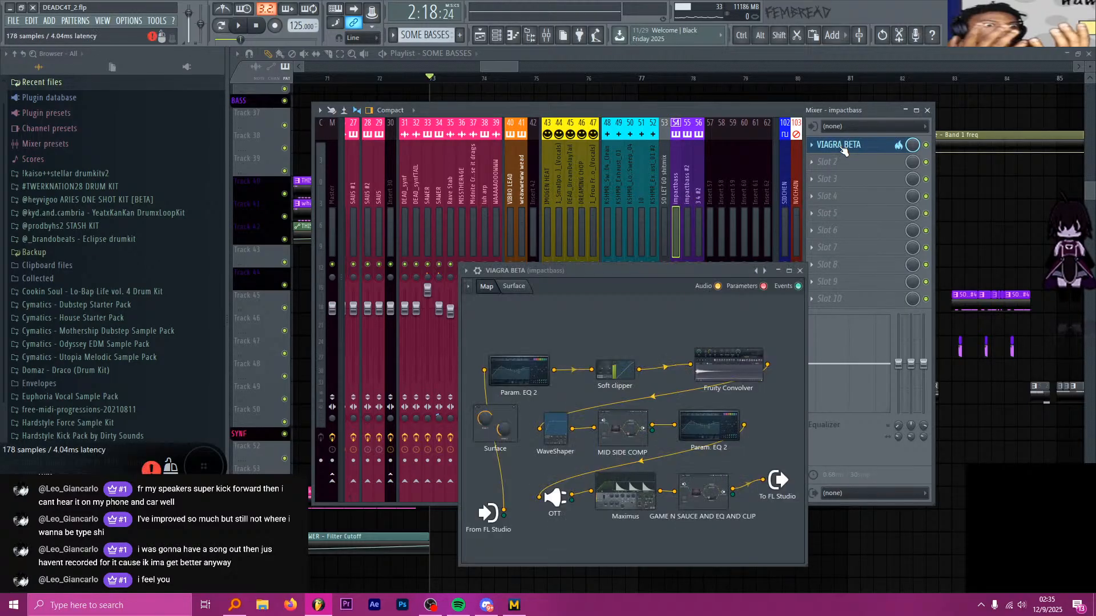
left_click(740, 372)
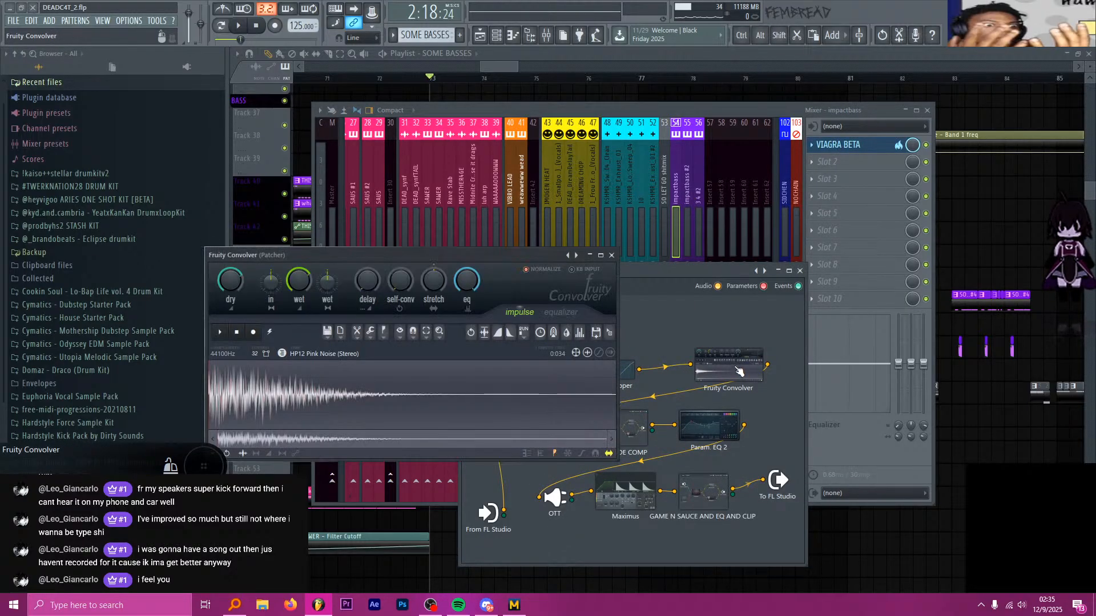
left_click(611, 256)
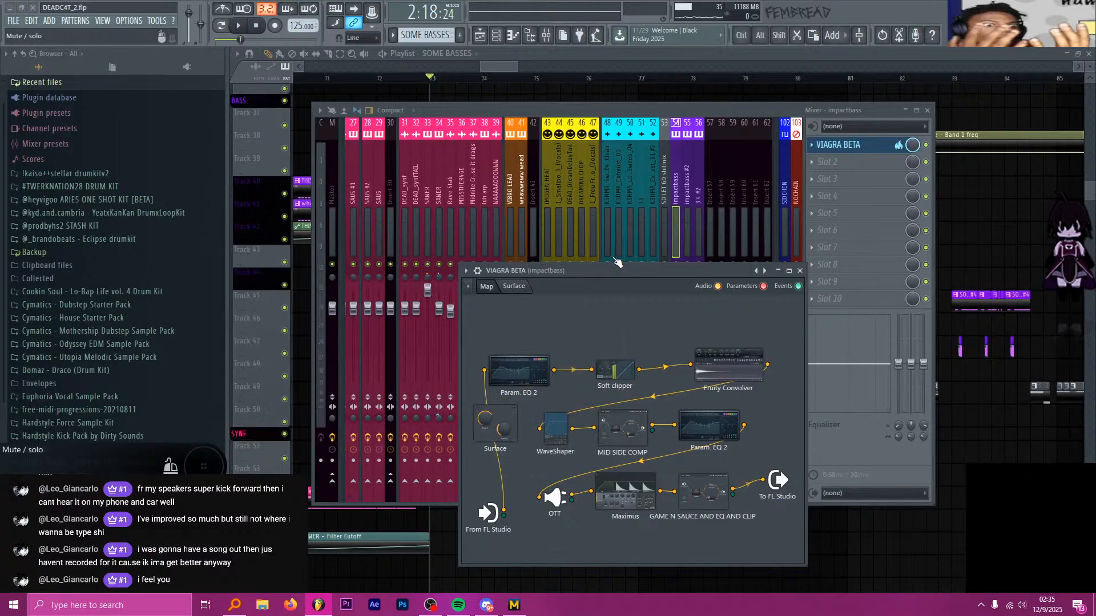
left_click_drag(637, 271, 623, 220)
left_click(788, 220)
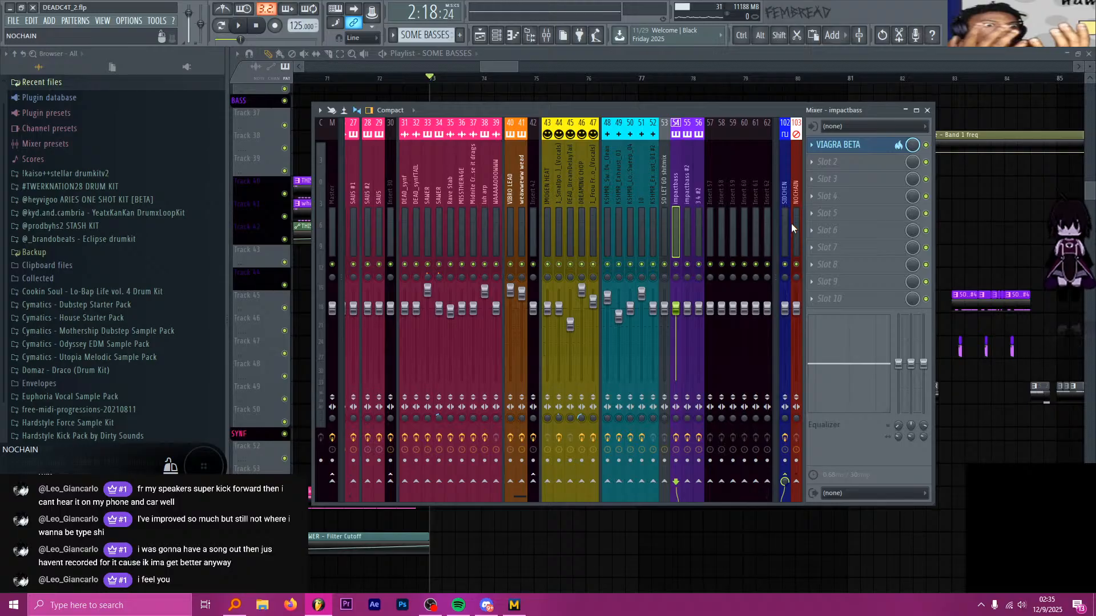
Compare the effect chains of the Master and impactbass mixer tracks, briefly viewing VIAGRA BETA
left_click(330, 182)
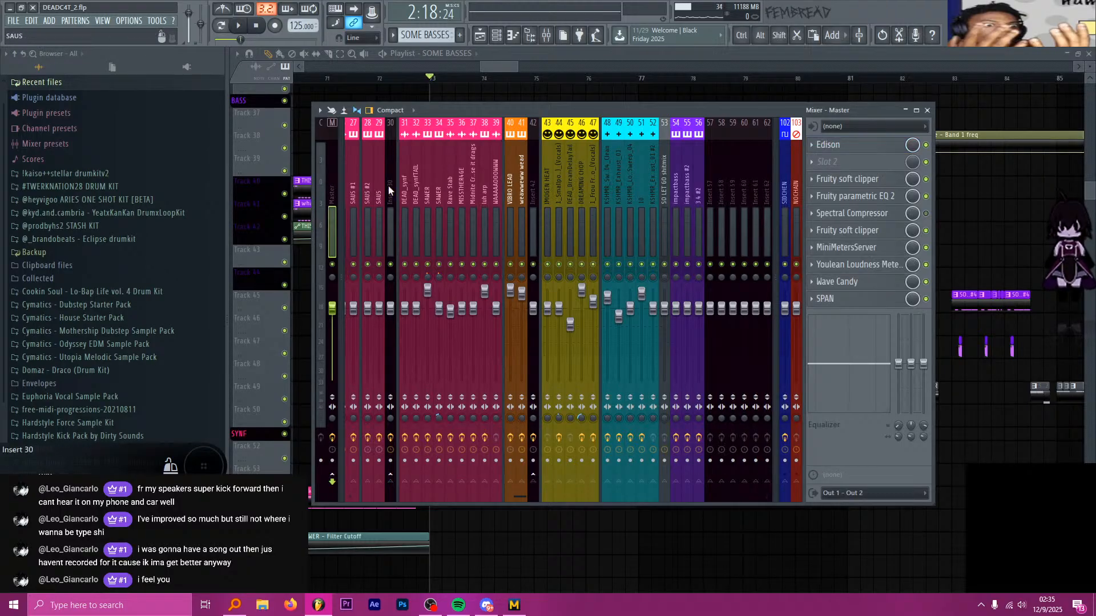
left_click(674, 180)
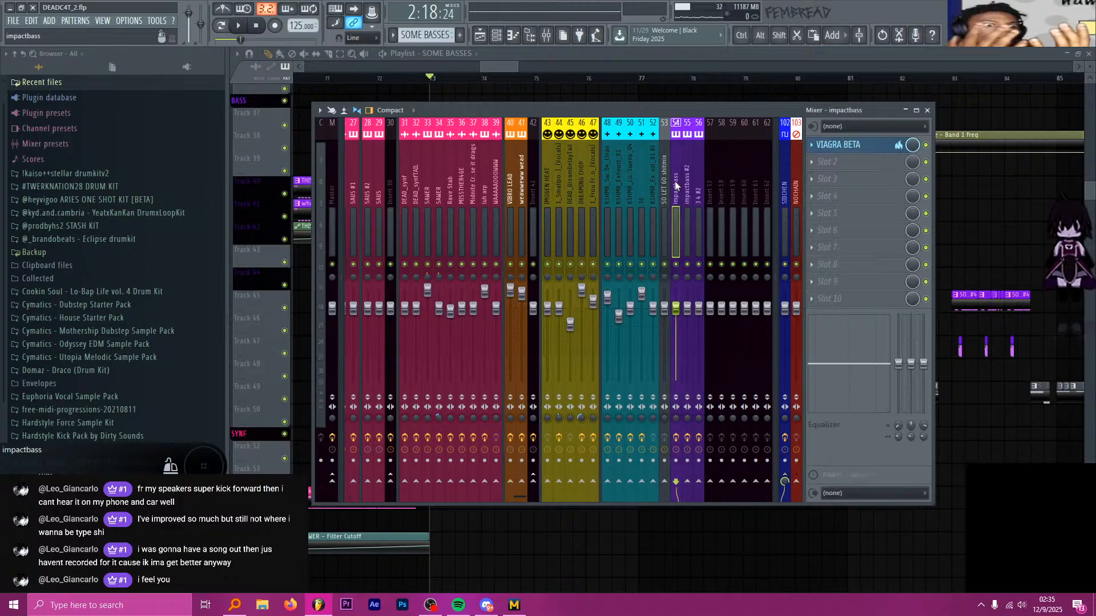
left_click(854, 147)
left_click(855, 147)
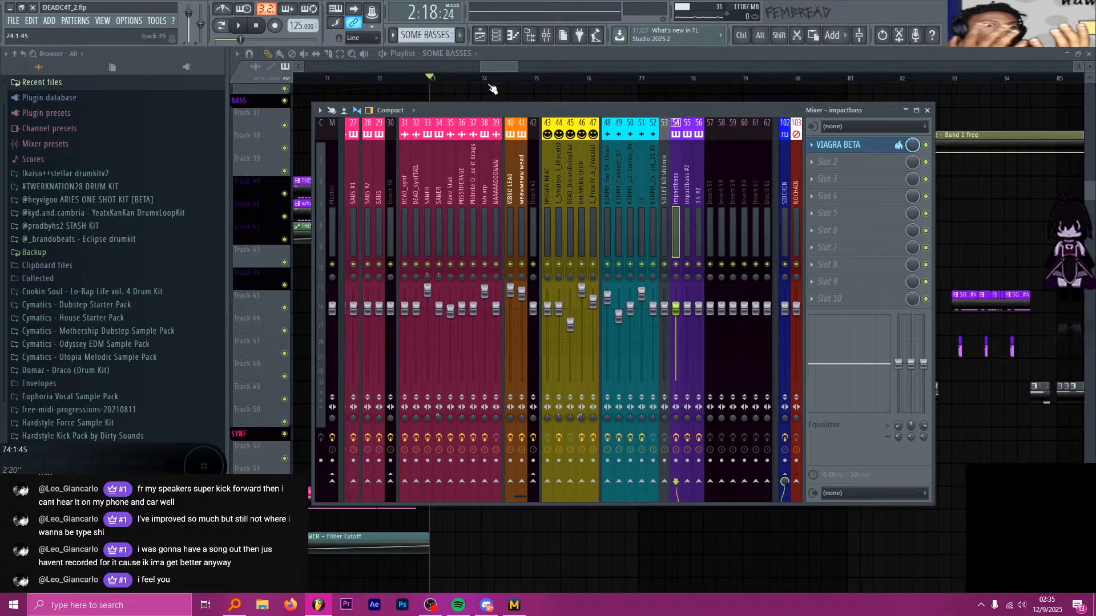
Close the mixer and return the playhead to bar 121 at the start of the second drop
key("F9")
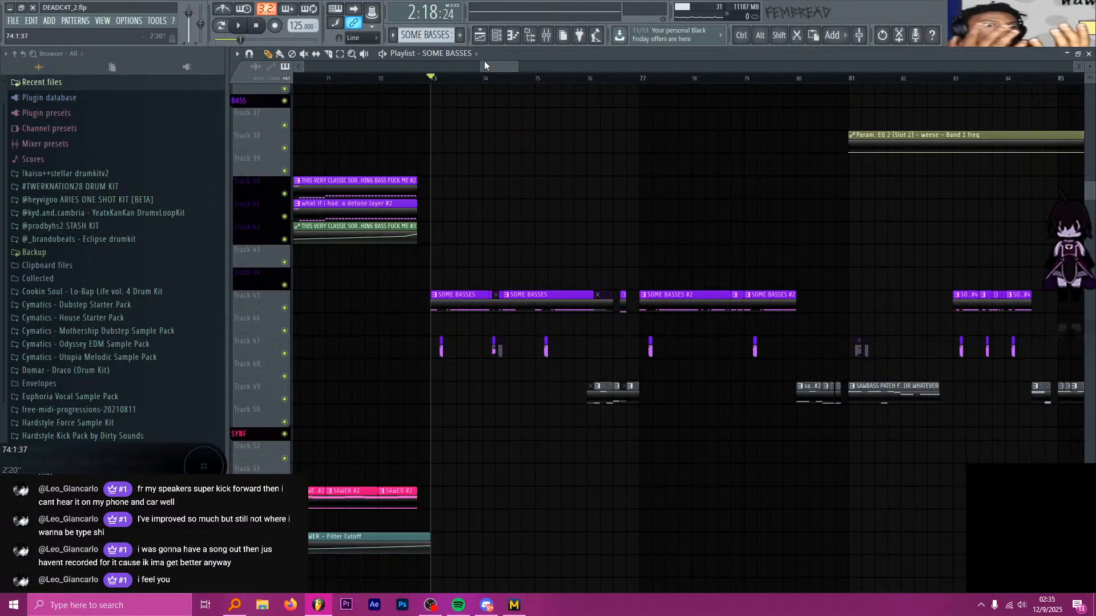
left_click_drag(514, 67, 708, 68)
scroll(733, 190, "up", 10)
left_click(614, 75)
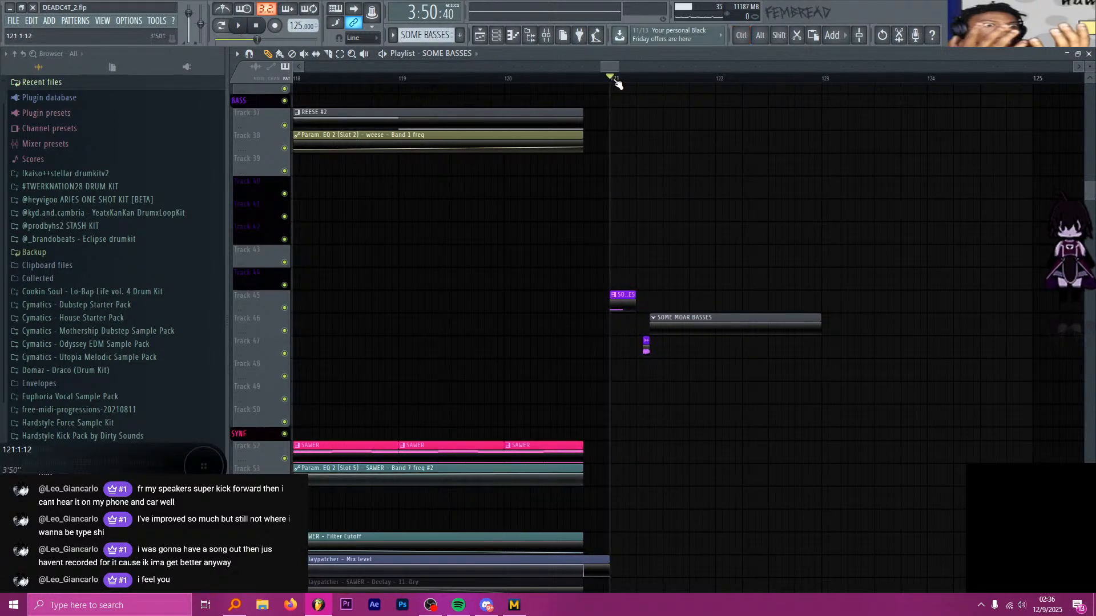
Play the opening of the second drop from bar 121 and stop playback
scroll(708, 160, "up", 3)
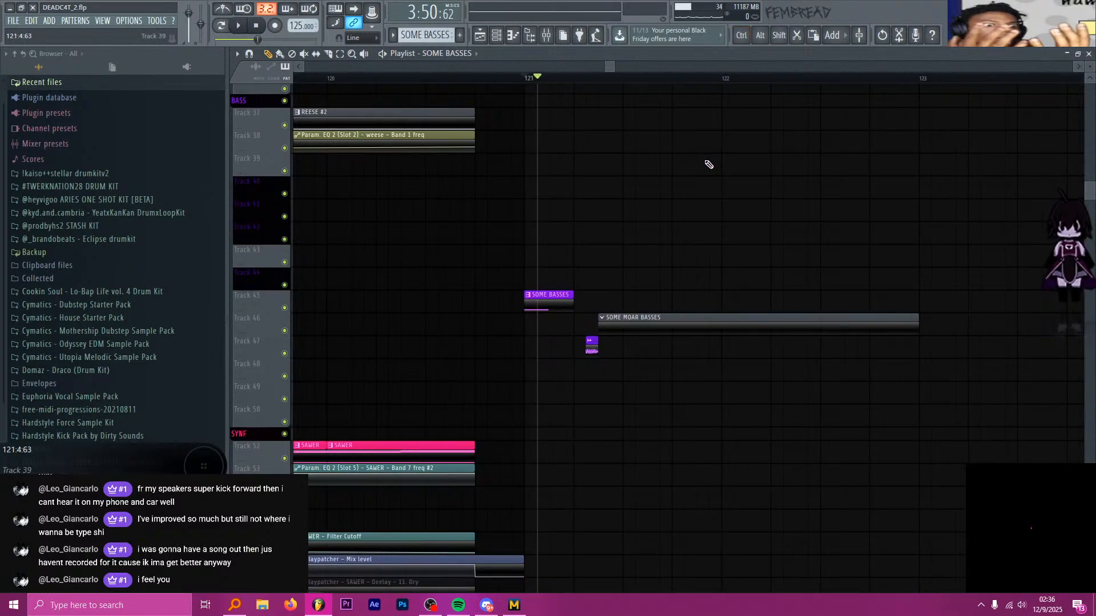
left_click(523, 77)
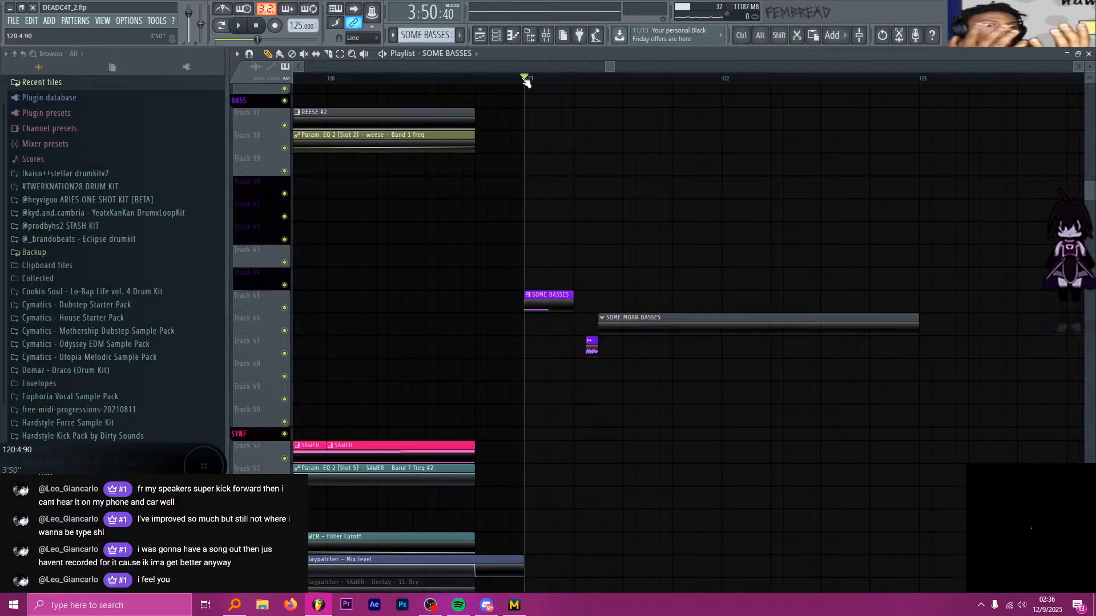
scroll(605, 200, "up", 2)
key("space")
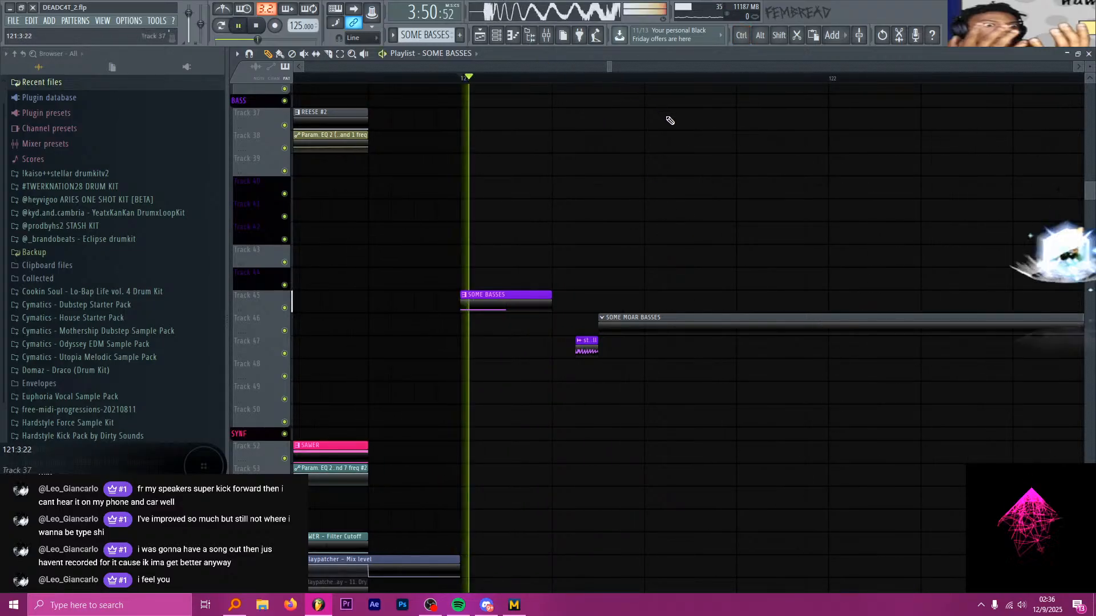
scroll(661, 172, "up", 2)
key("space")
Switch to the SOME MOAR BASSES pattern and open the Serum_2 #2 channel's plugin window
left_click(496, 36)
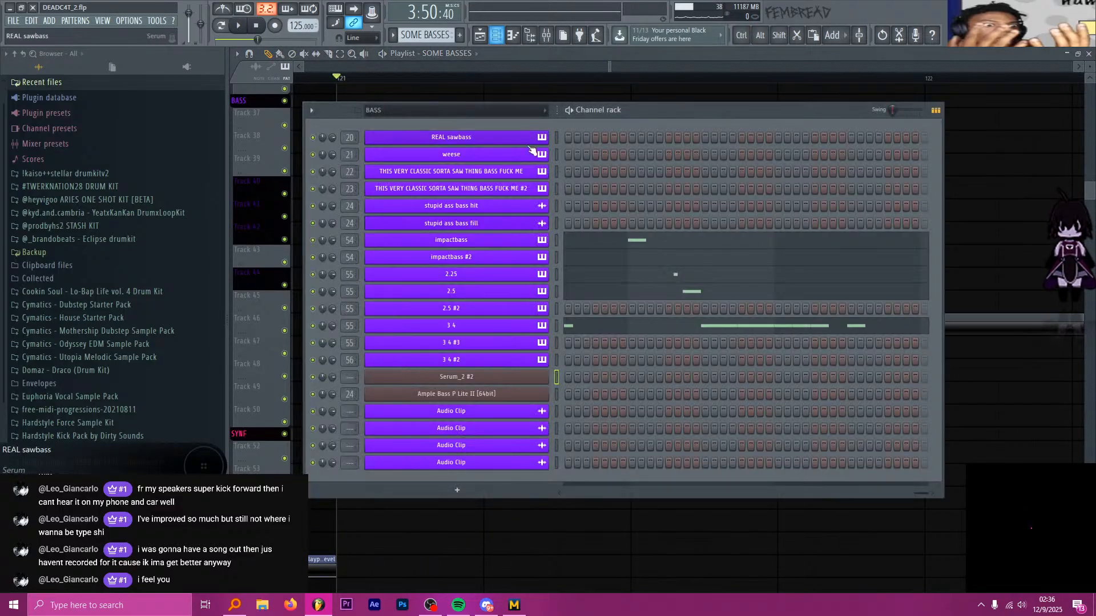
right_click(542, 377)
left_click(538, 377)
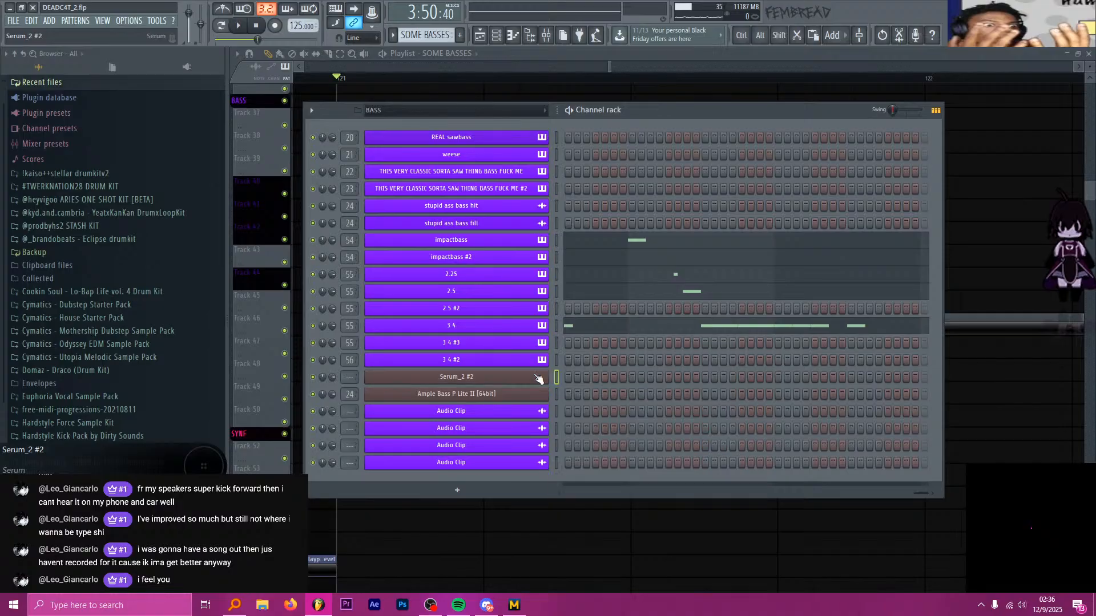
right_click(660, 98)
left_click(497, 35)
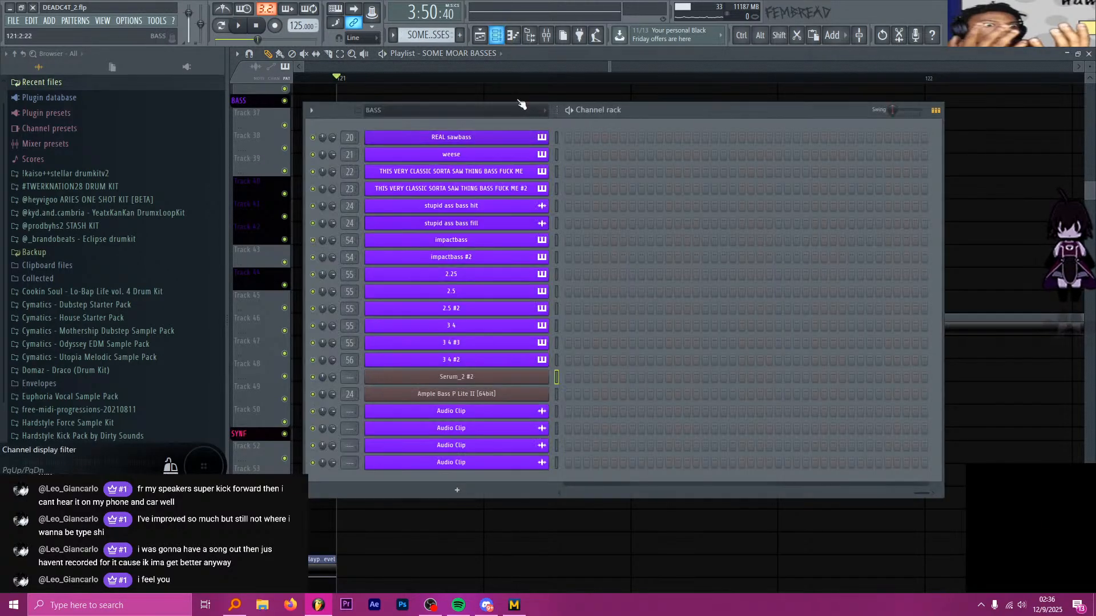
left_click(528, 378)
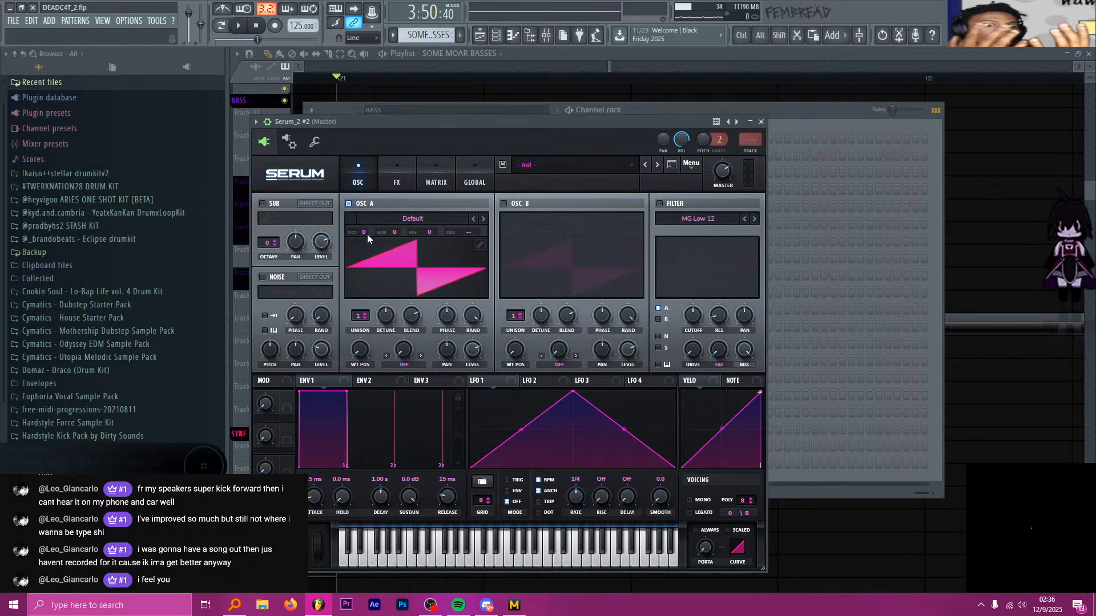
Set oscillator A's octave to -1 and shift the peak of LFO 1 close to its start
left_click_drag(368, 235, 365, 252)
left_click_drag(572, 393, 500, 393)
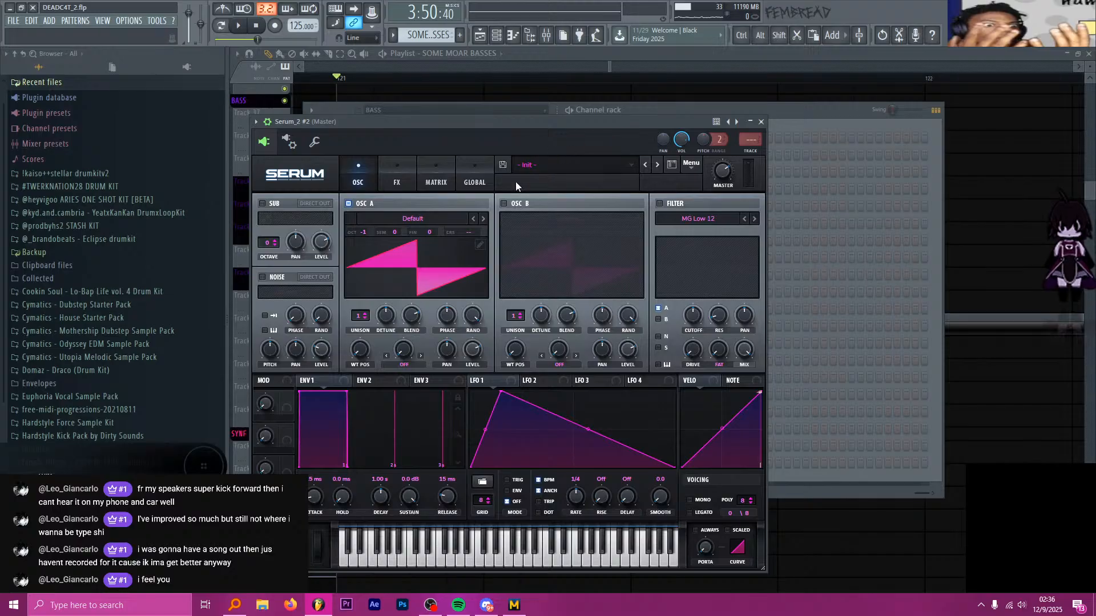
Load the 02-Modern Talking wavetable from M4-Digital-Hybrid into oscillator A and adjust its wavetable position
left_click(425, 223)
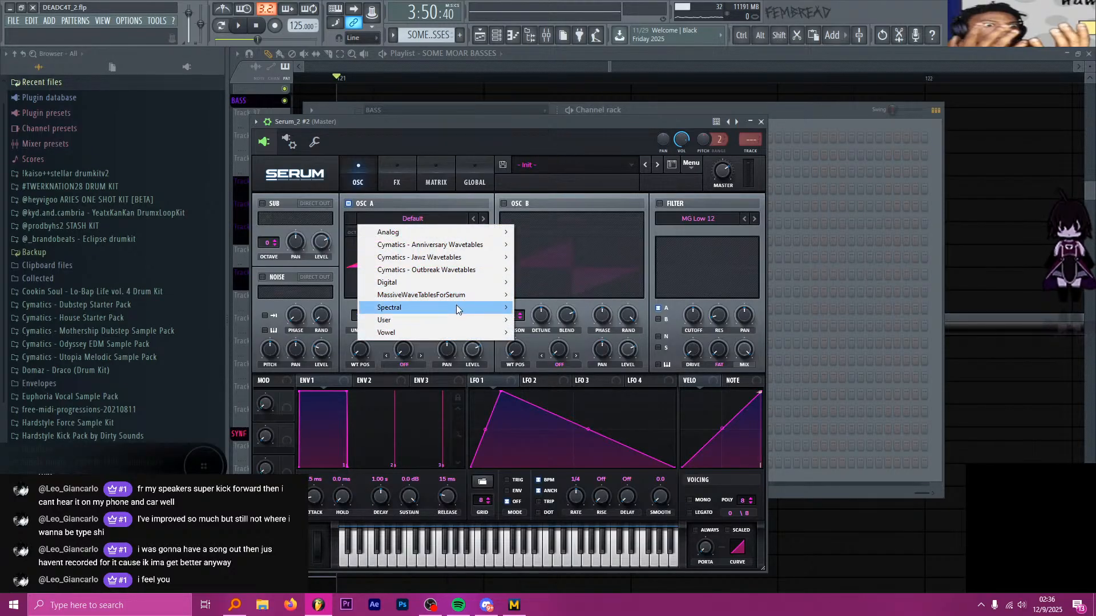
mouse_move(456, 308)
mouse_move(463, 335)
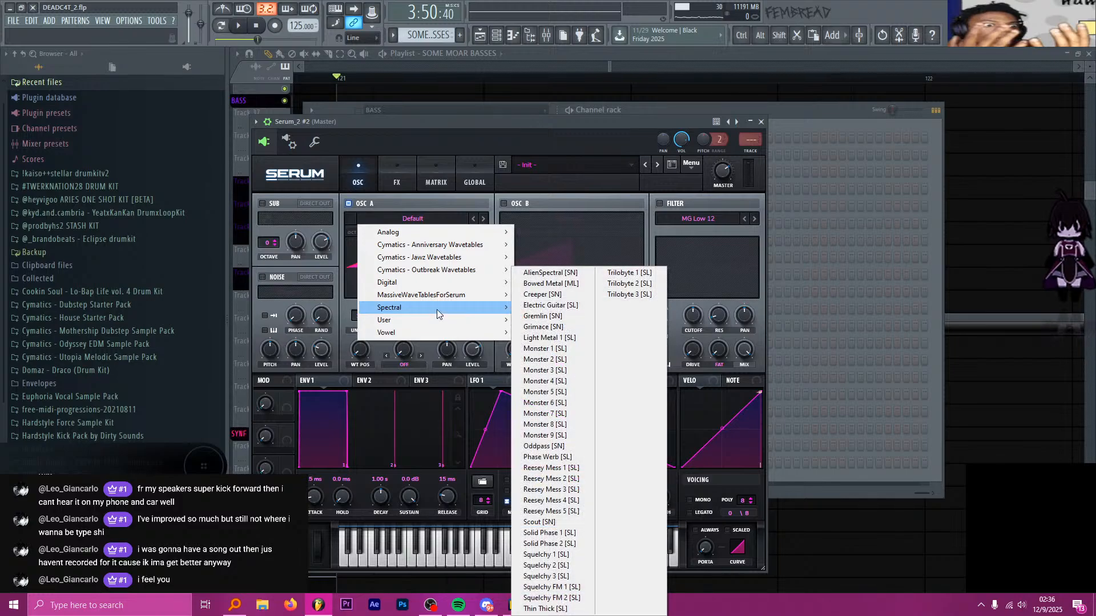
mouse_move(592, 309)
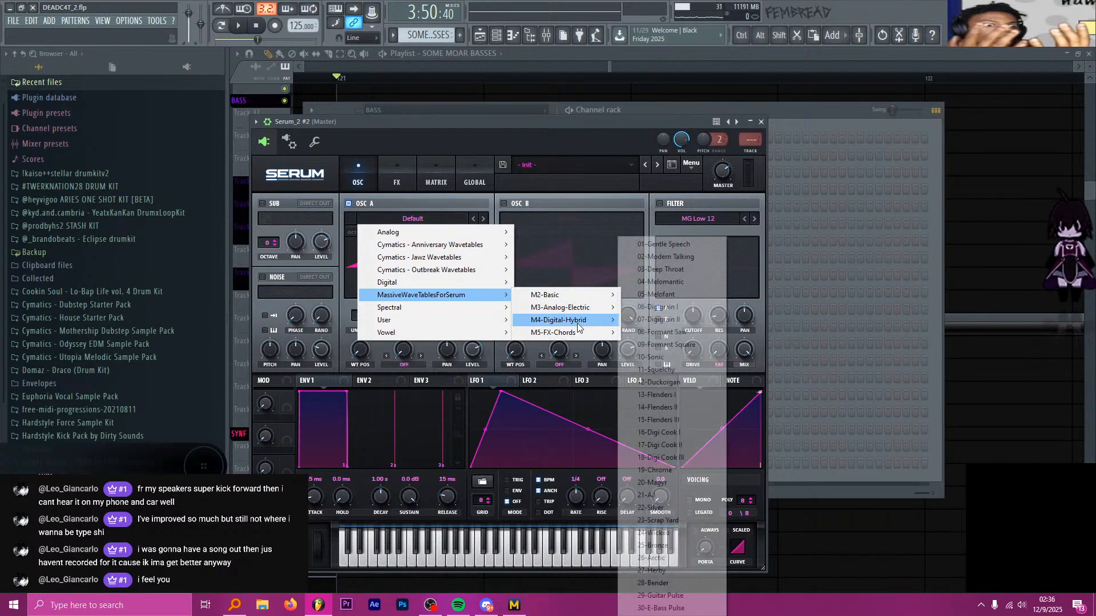
left_click(669, 259)
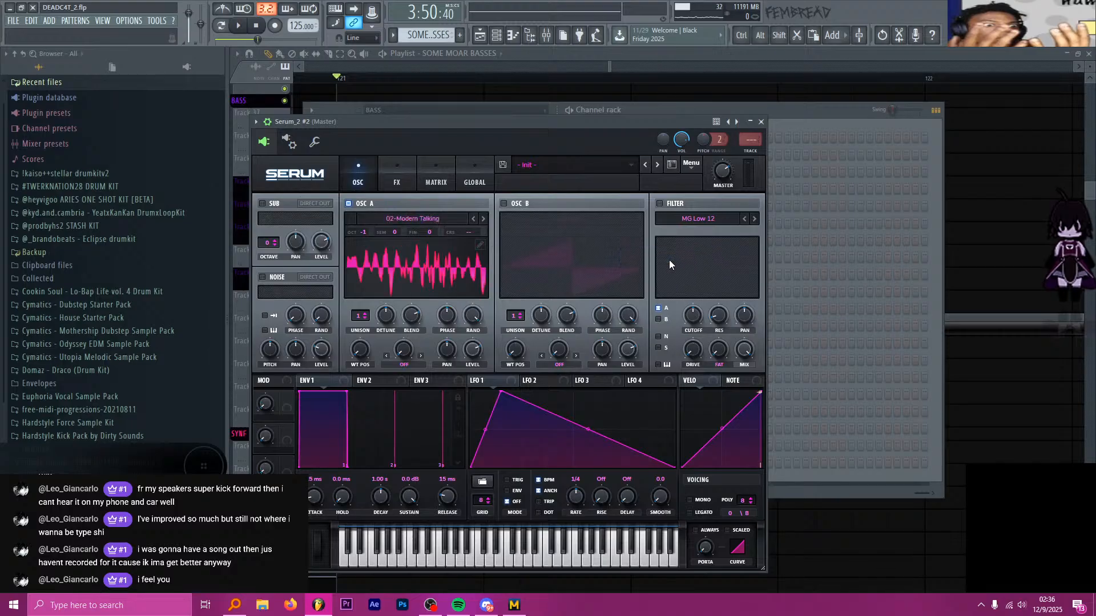
mouse_move(358, 350)
left_mouse_down()
mouse_move(374, 326)
mouse_move(354, 389)
mouse_move(359, 371)
left_mouse_up()
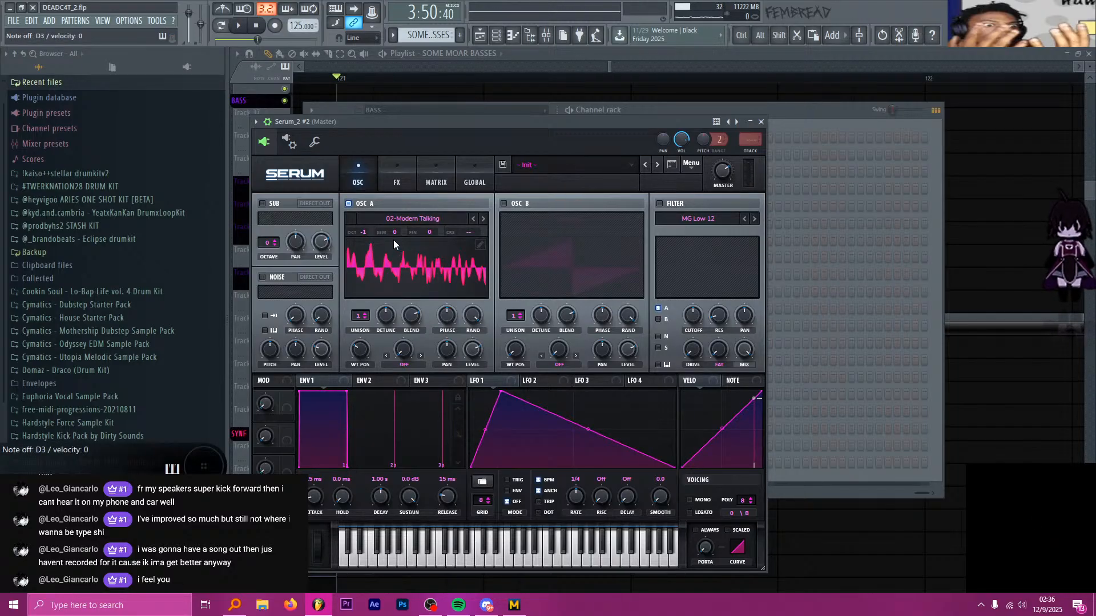
Inspect the oscillator, filter and effects settings of the 2.25 channel's Serum for reference, and close its window
left_click(663, 109)
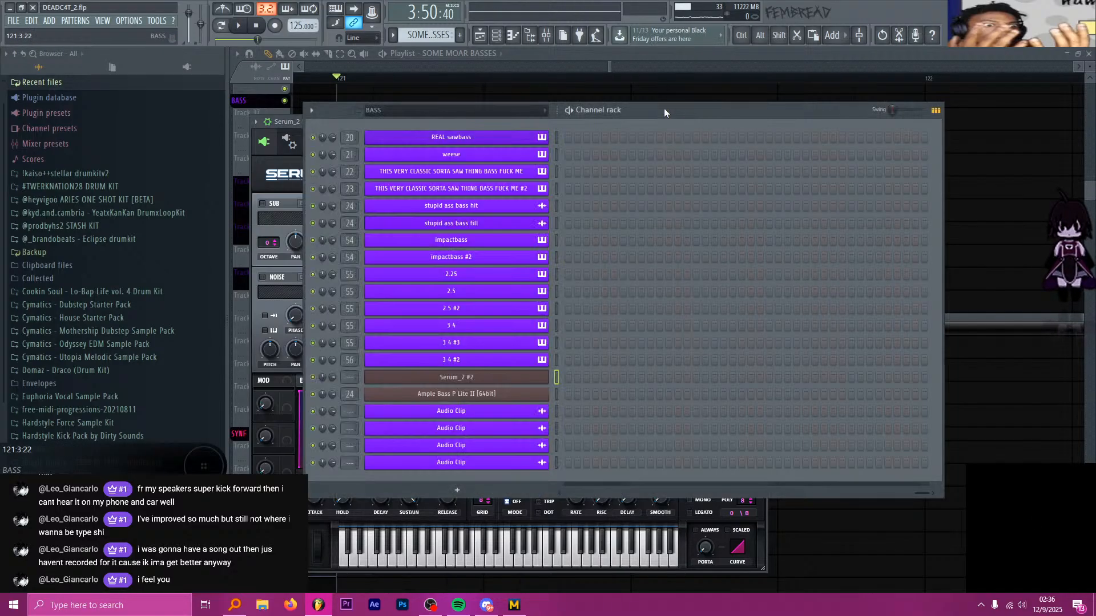
left_click(473, 378)
left_click(444, 275)
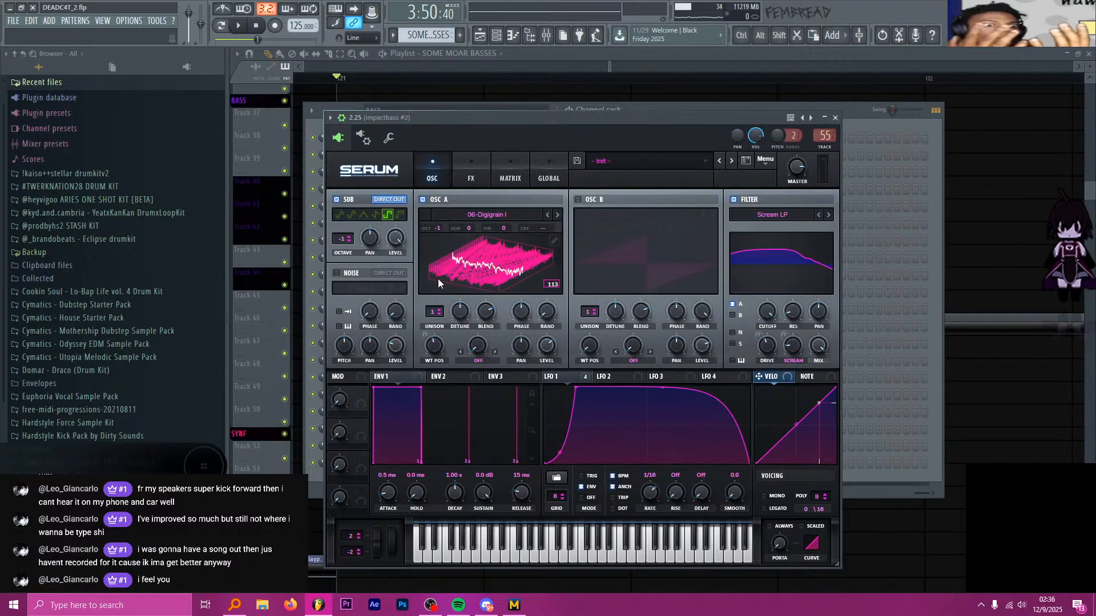
left_click(471, 174)
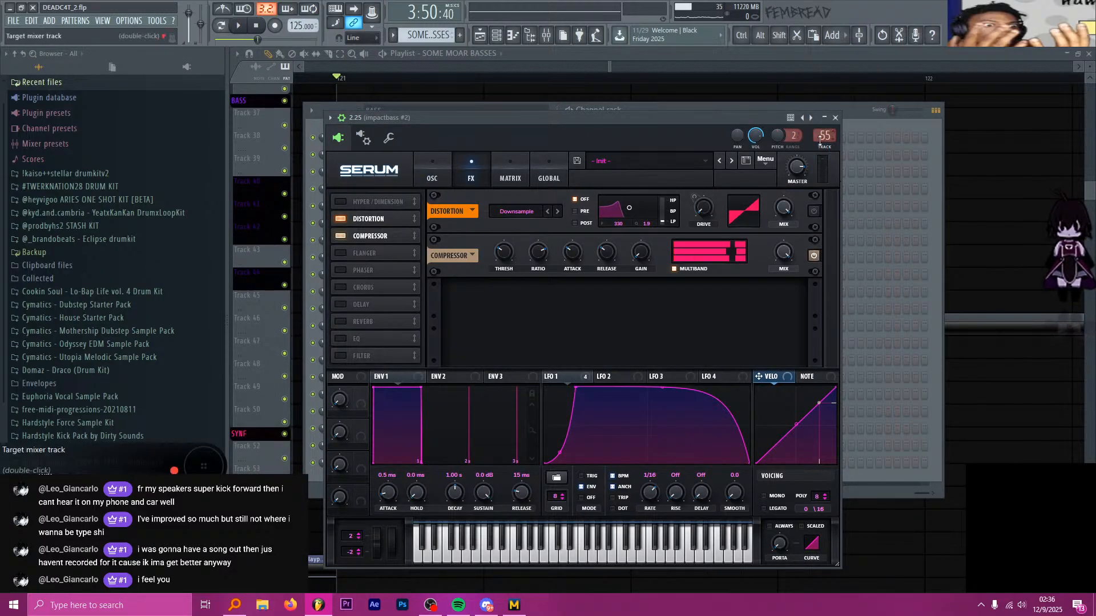
left_click(835, 118)
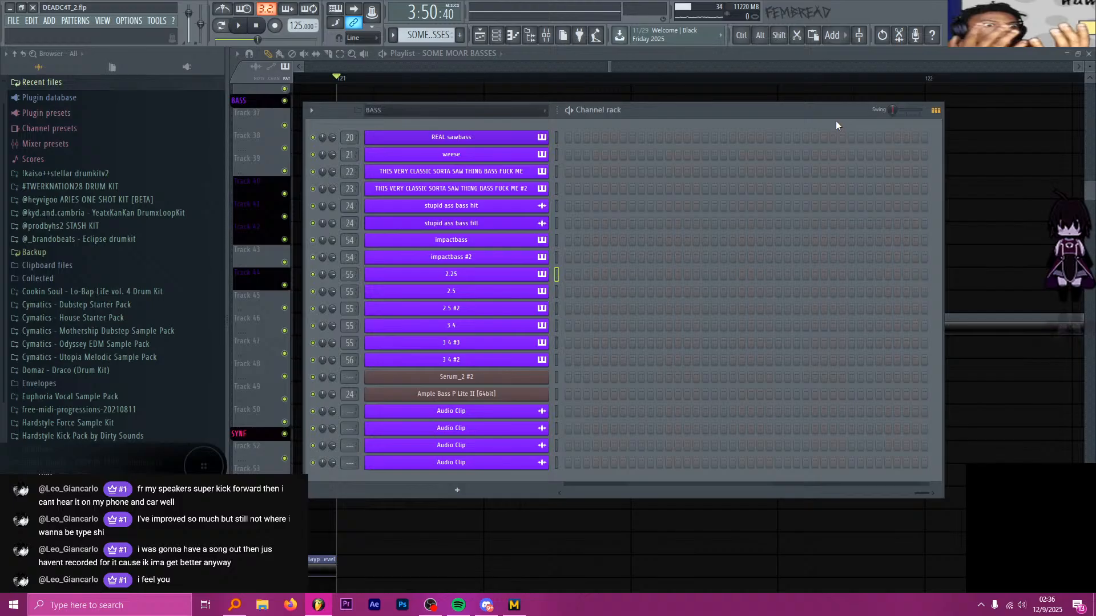
Reopen Serum_2 #2, enable its filter and bring up the Misc filter types
left_click(485, 376)
left_click(660, 204)
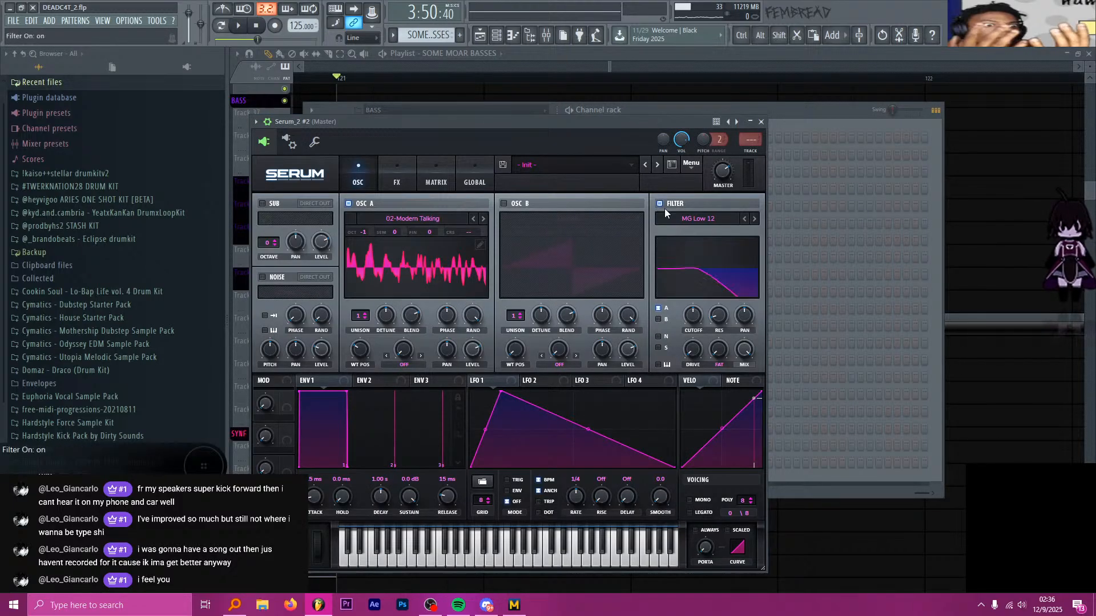
left_click(687, 219)
mouse_move(707, 271)
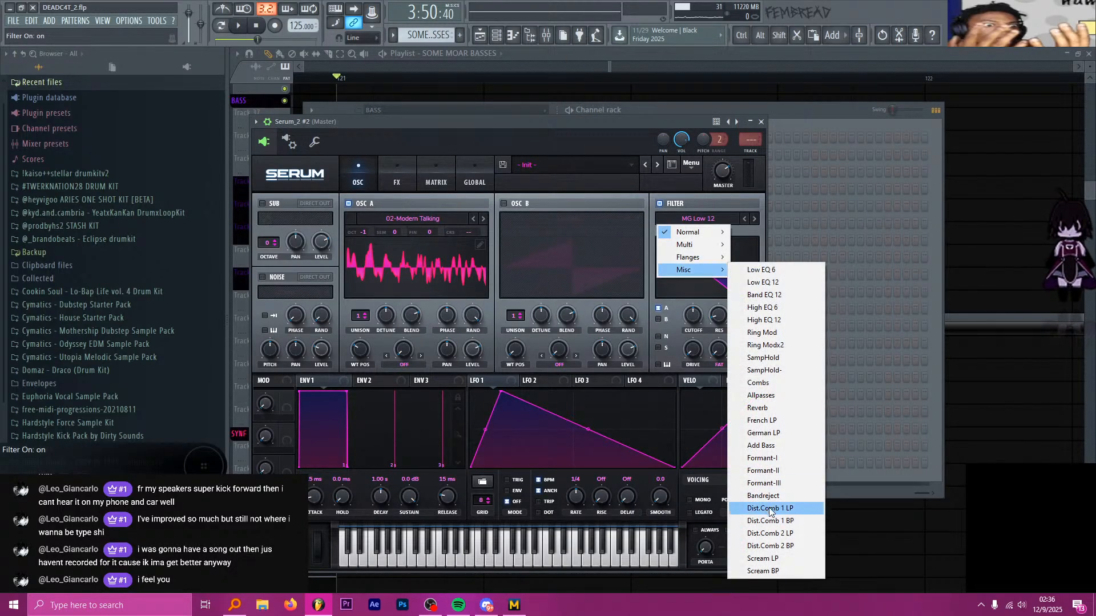
Set the Serum filter type to Scream LP and adjust its resonance, cutoff and Scream amount
left_click(764, 558)
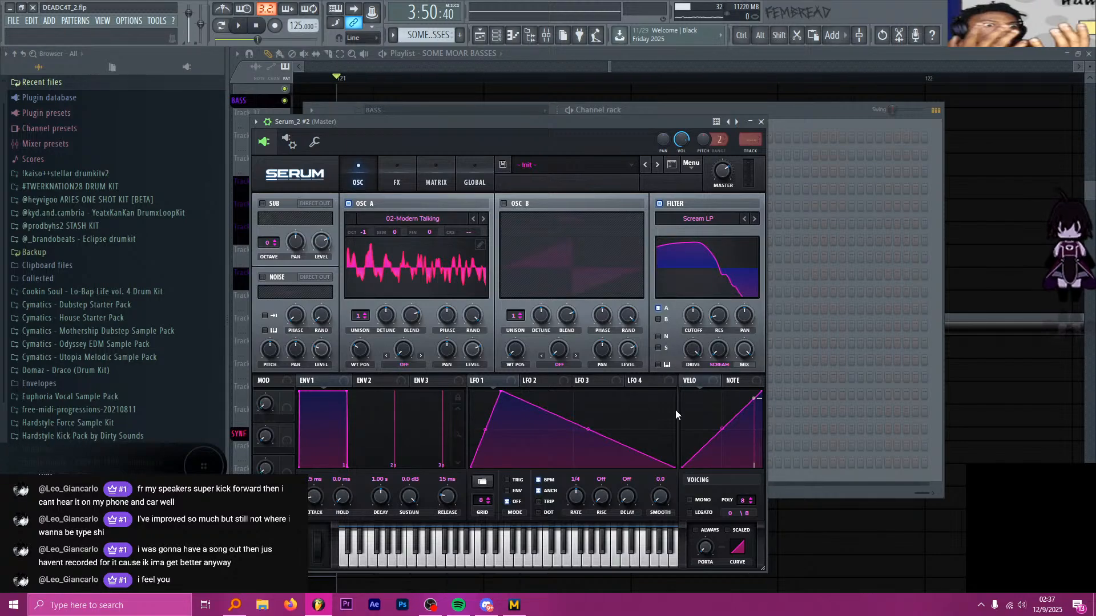
left_click_drag(719, 319, 722, 313)
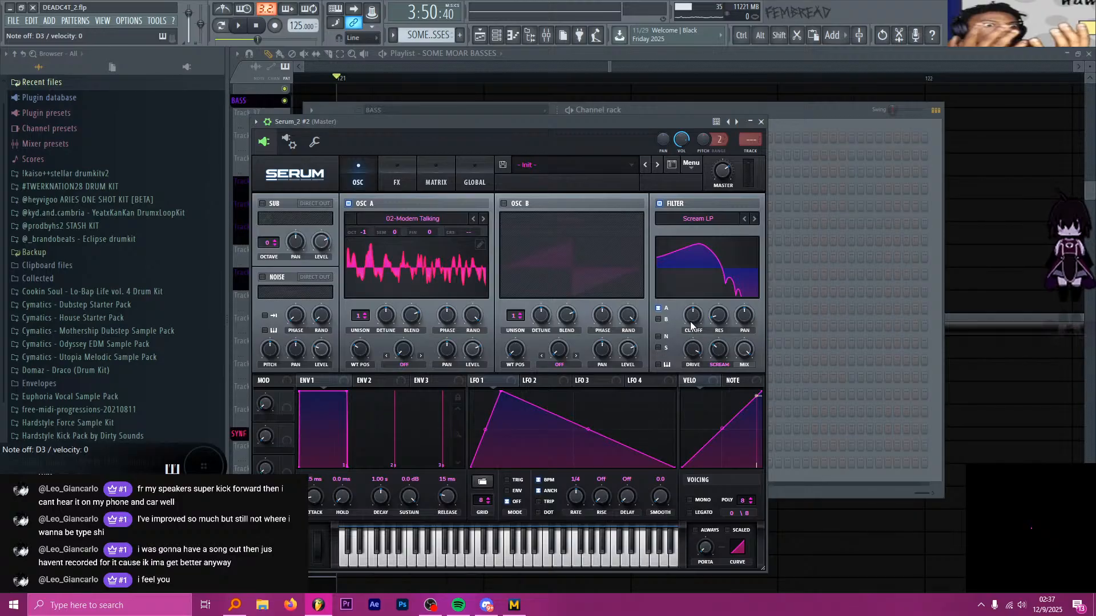
left_click_drag(691, 326, 690, 296)
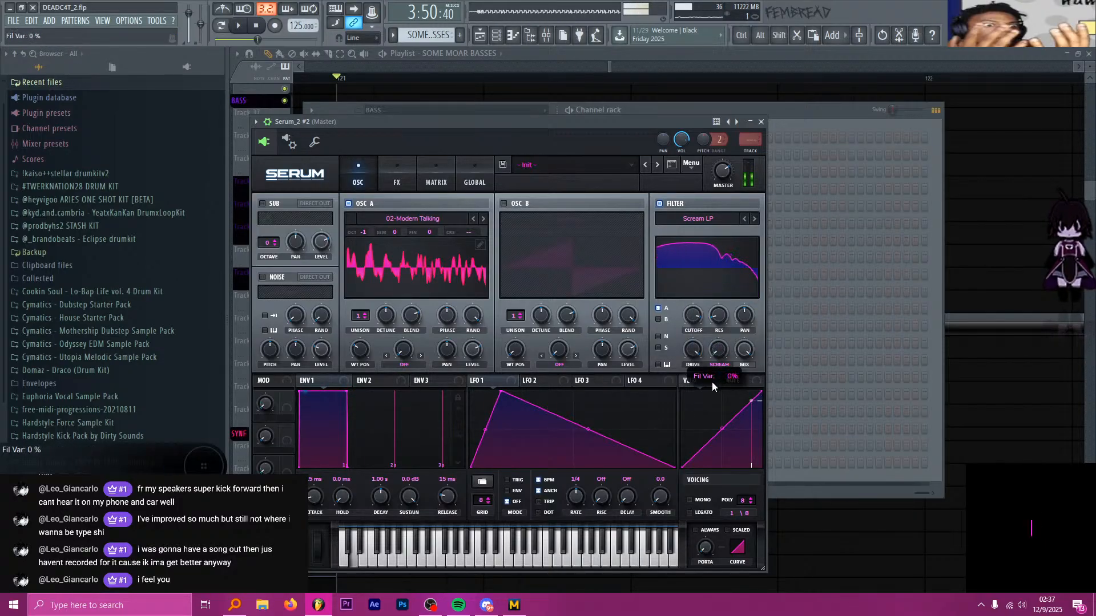
left_click_drag(711, 382, 716, 356)
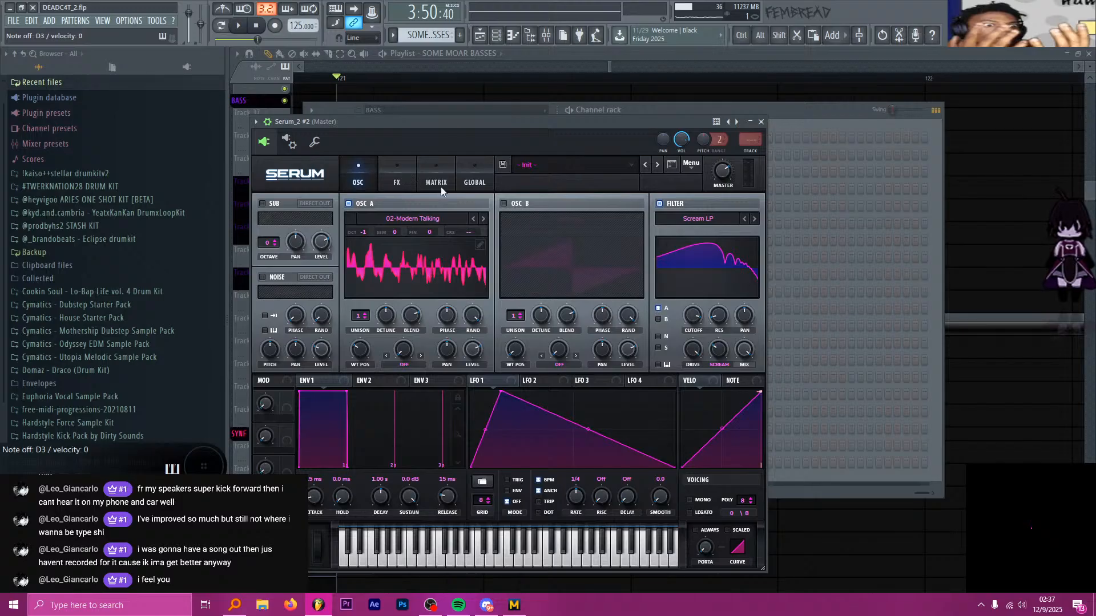
Enable the compressor in multiband mode with a threshold of about -9.7 dB, using the 2.25 channel's effects as reference
left_click(396, 180)
left_click(270, 310)
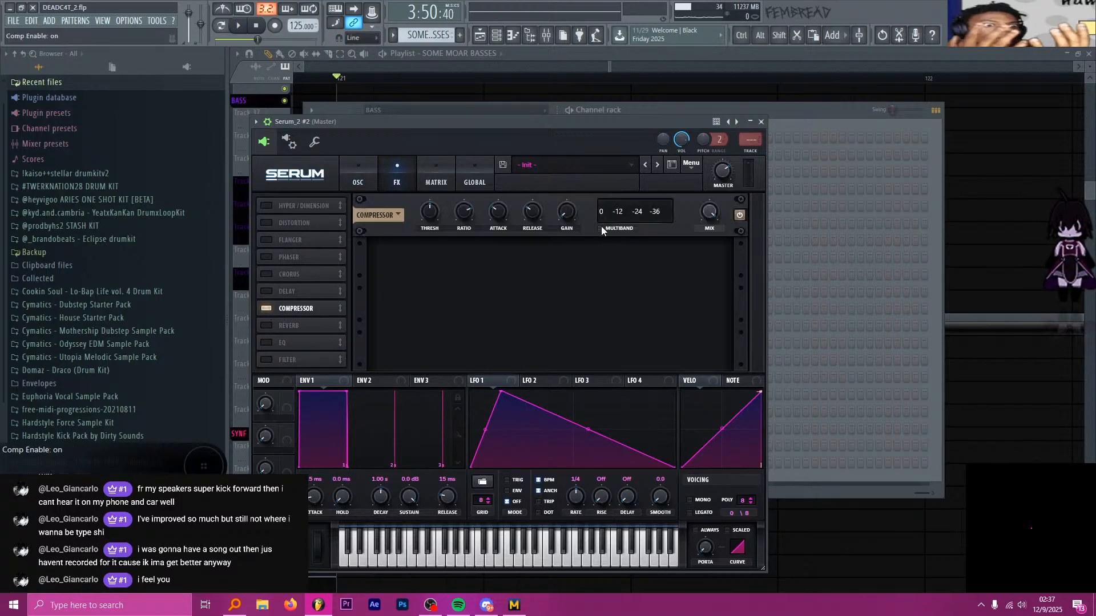
left_click(761, 122)
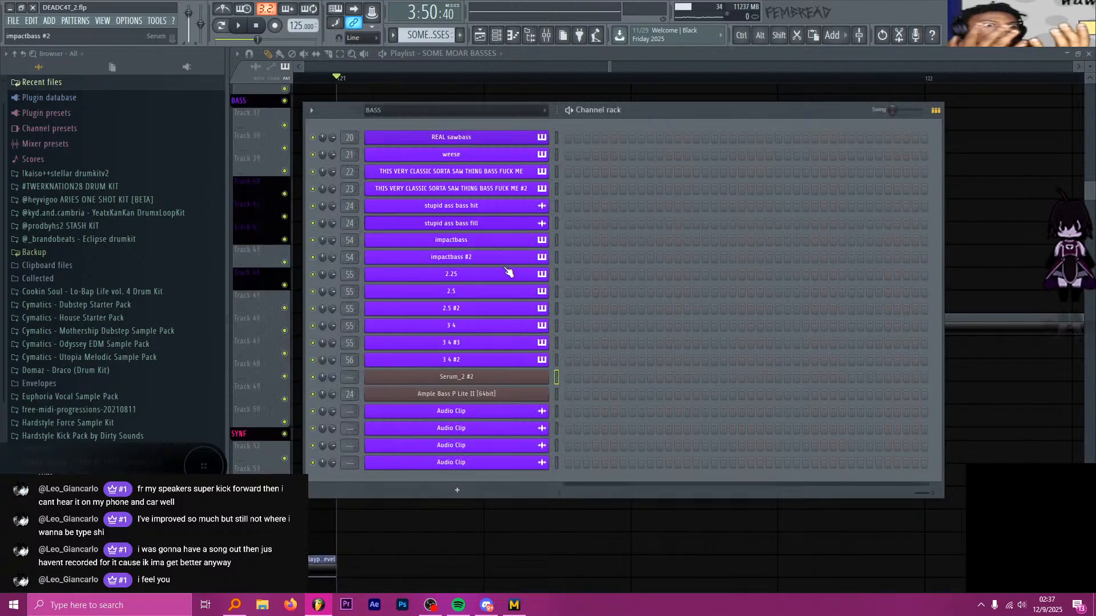
left_click(495, 280)
left_click(471, 181)
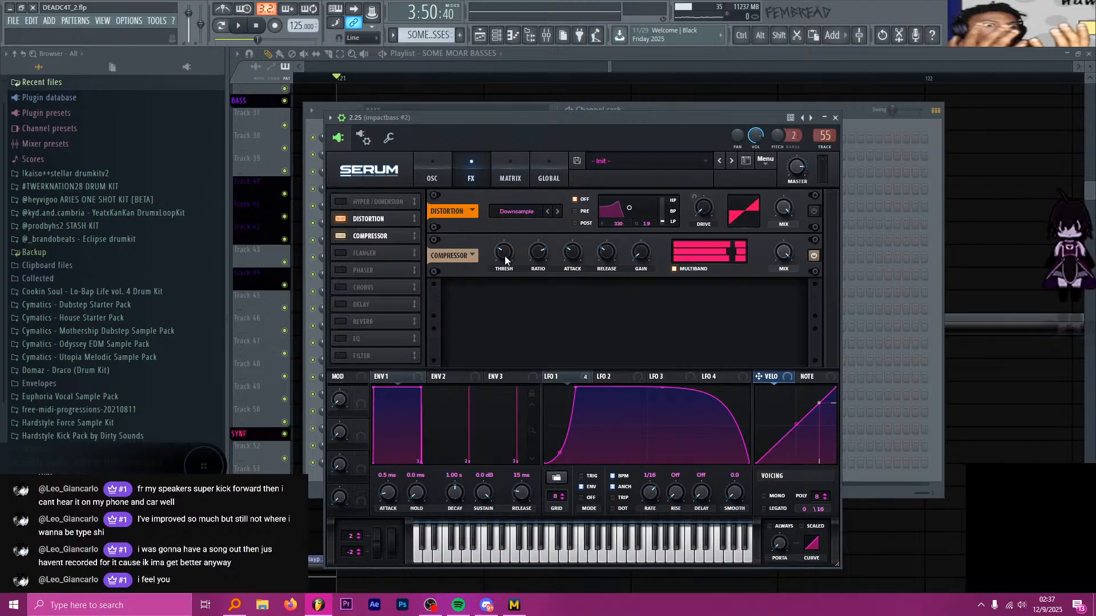
left_click(835, 118)
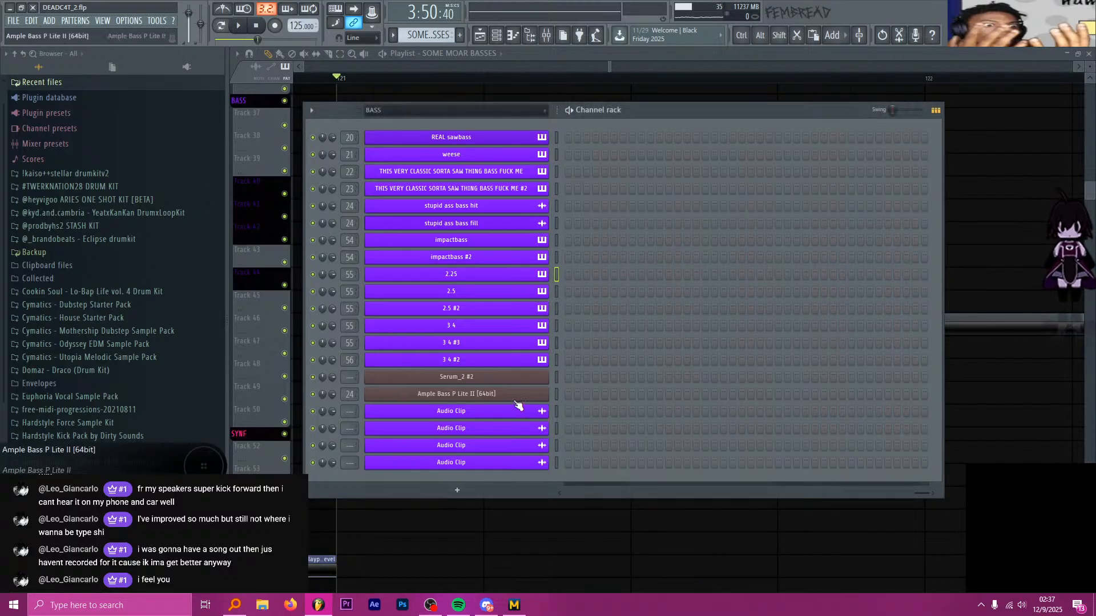
left_click(511, 331)
left_click(396, 182)
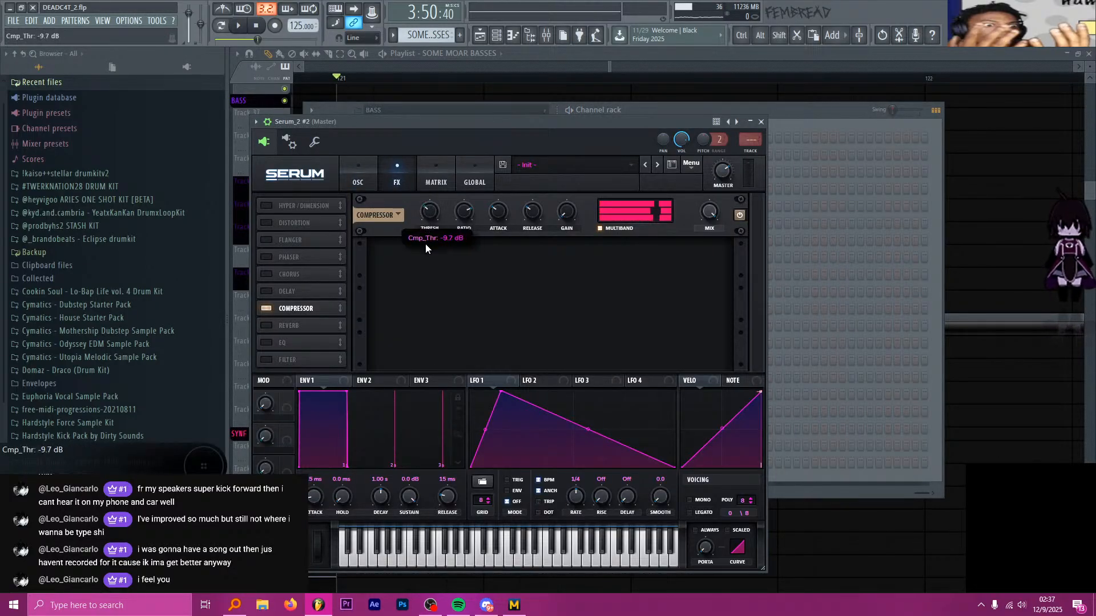
Return to the oscillator and filter view and readjust the filter's Scream amount
left_click(358, 174)
left_click_drag(433, 122, 425, 121)
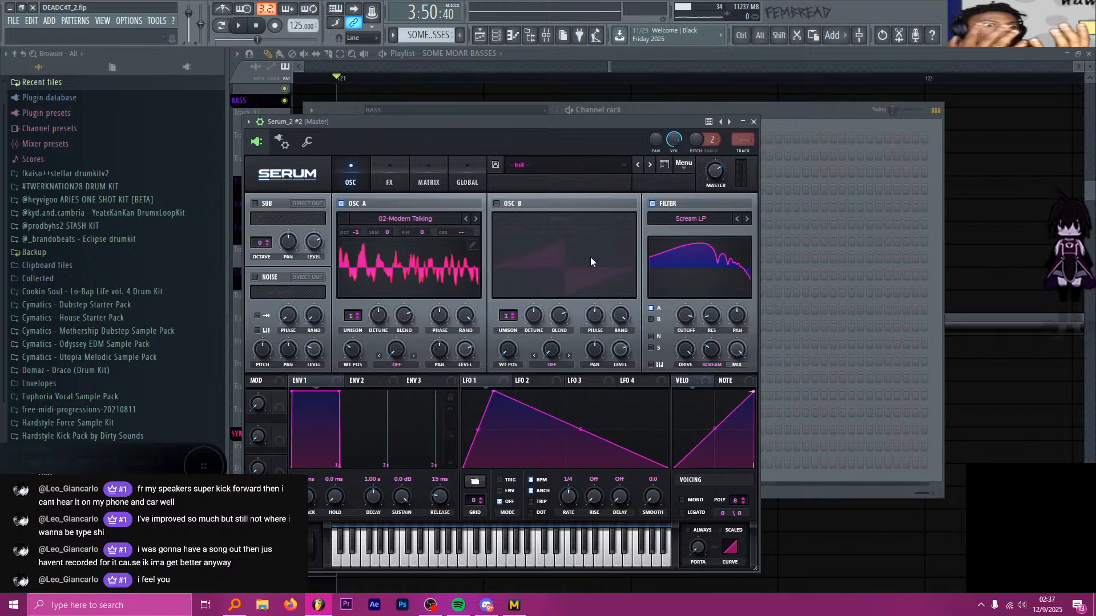
left_click_drag(712, 353, 712, 300)
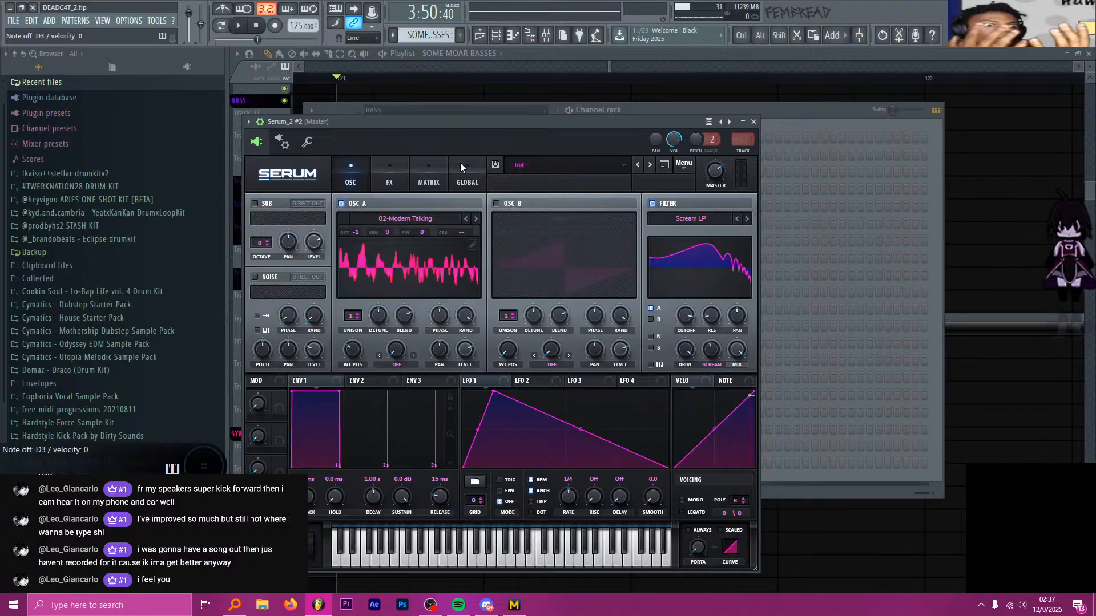
Play the bass section of the playlist briefly, then reopen the Serum_2 #2 channel and audition a low note
left_click(551, 69)
key("space")
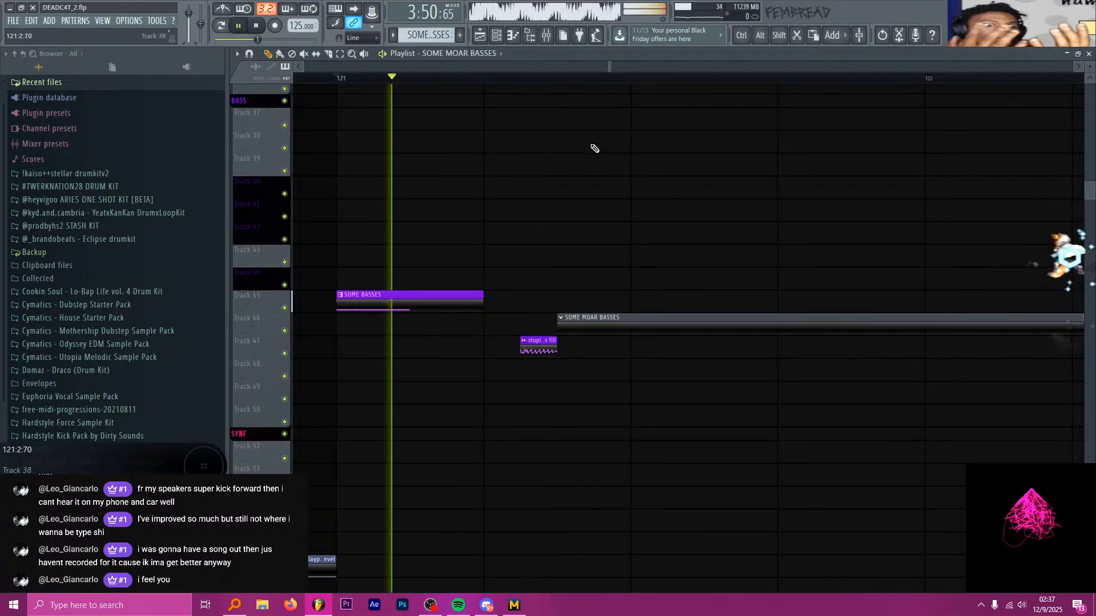
key("space")
double_click(606, 328)
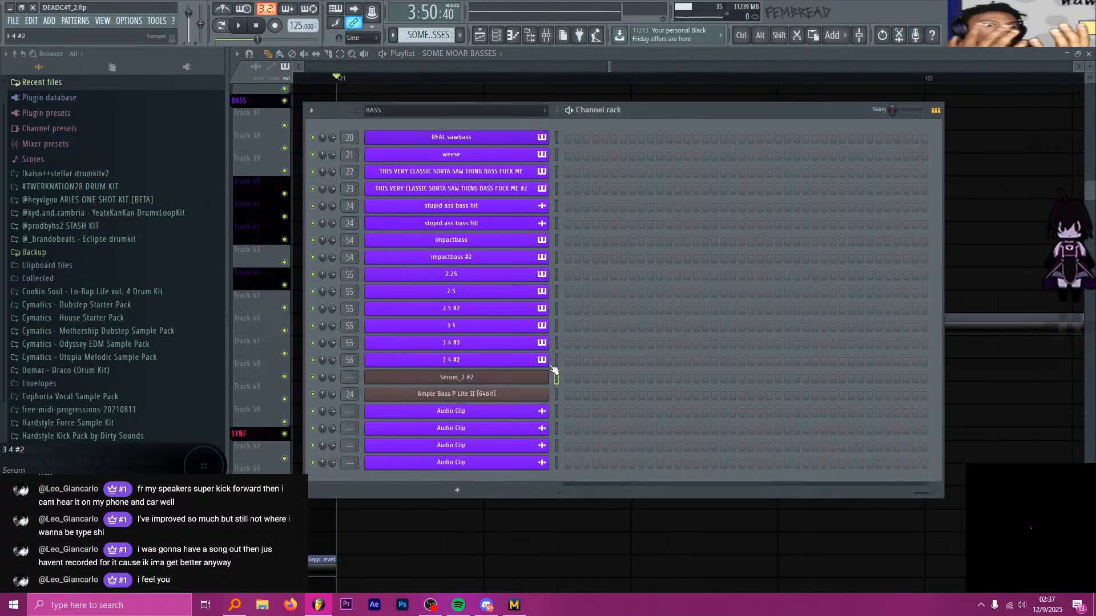
right_click(542, 379)
left_click(524, 381)
left_click(525, 381)
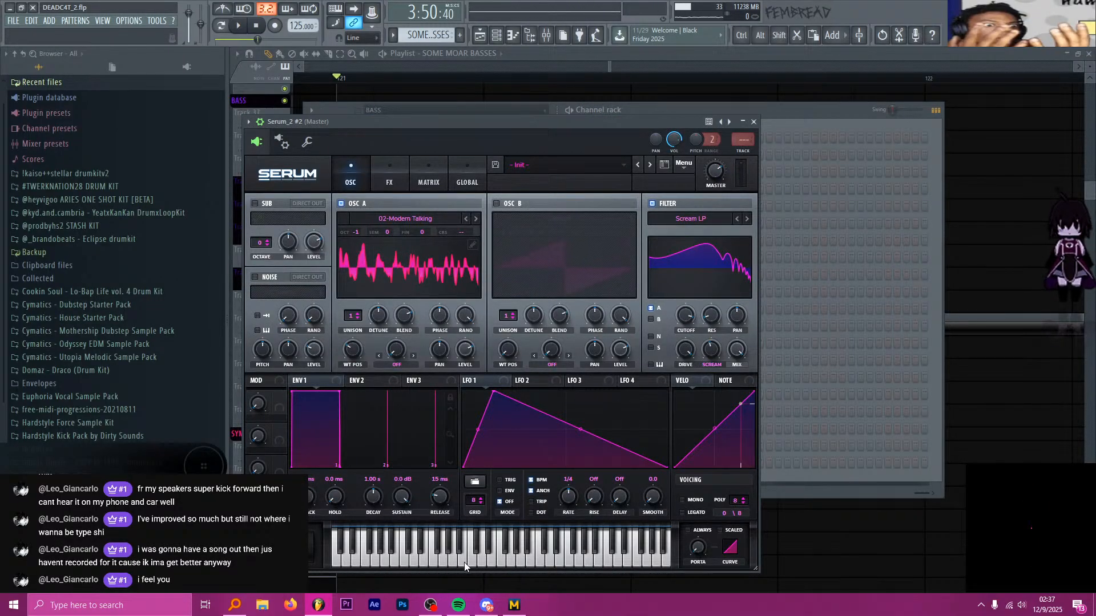
left_click(348, 561)
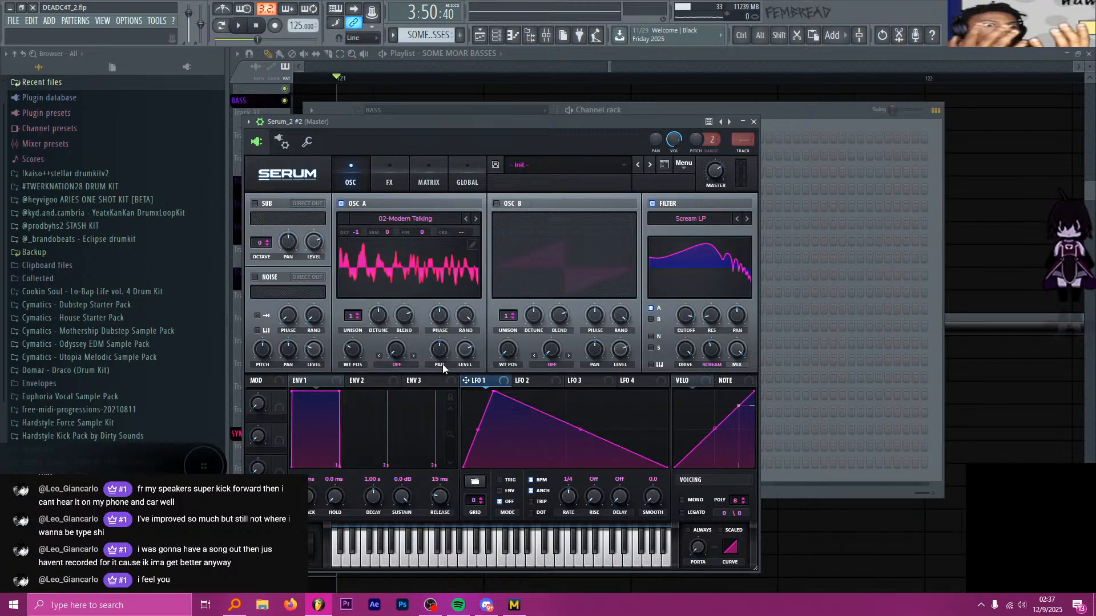
Move LFO 1's peak to the very start of its cycle and modulate the filter cutoff with LFO 1
left_click_drag(494, 391, 455, 375)
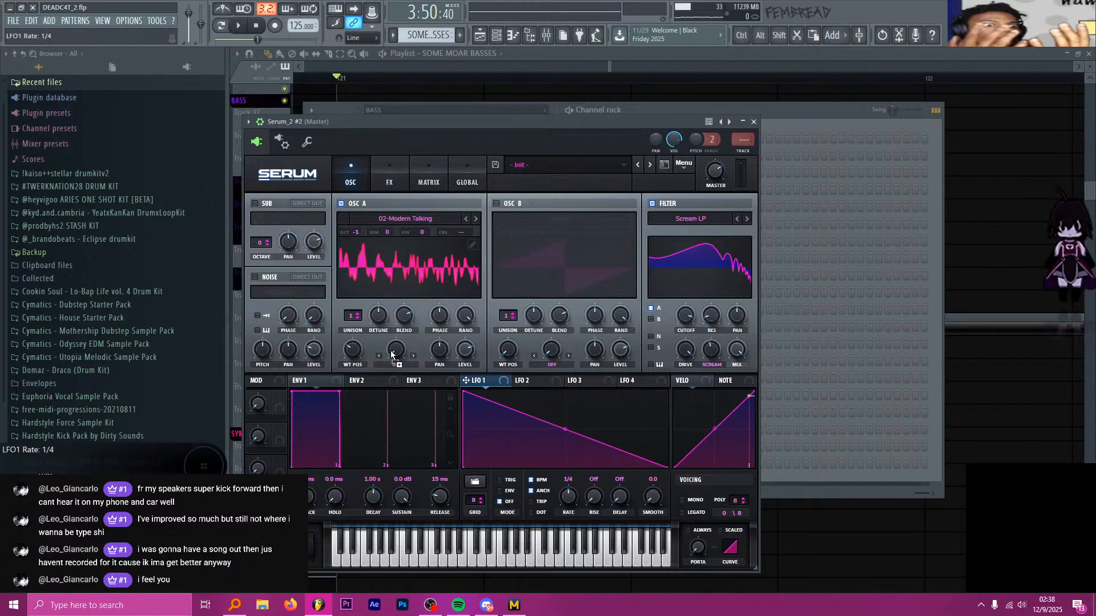
left_click_drag(689, 316, 689, 316)
left_click_drag(687, 317, 684, 427)
mouse_move(676, 305)
left_mouse_down()
mouse_move(679, 246)
mouse_move(691, 293)
mouse_move(681, 313)
left_mouse_up()
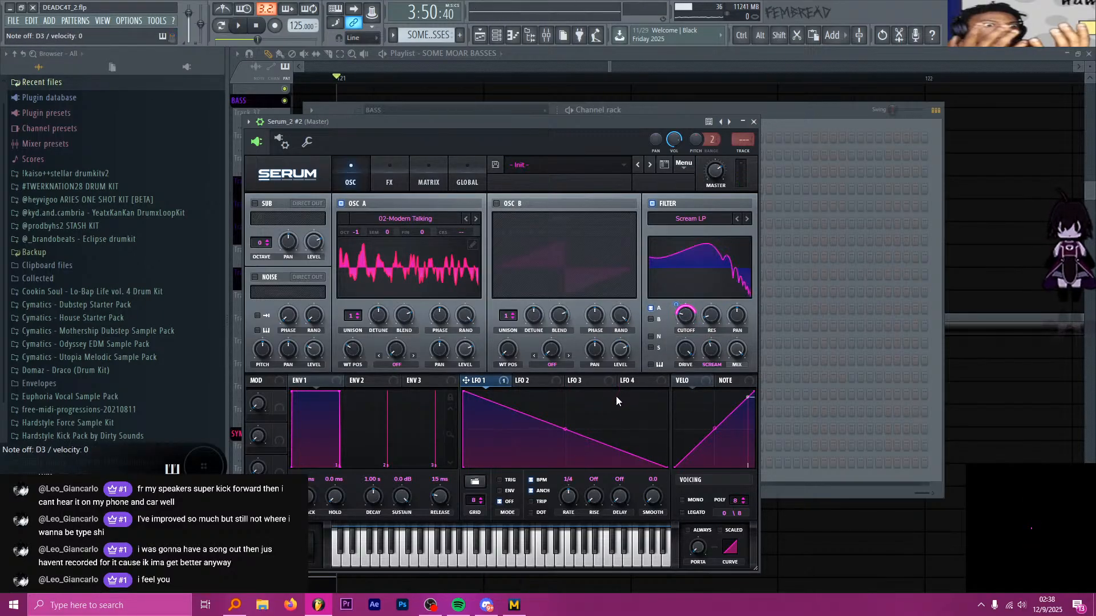
Set LFO 1 to envelope mode with a 1/8 rate
left_click(513, 493)
left_click_drag(567, 497, 568, 484)
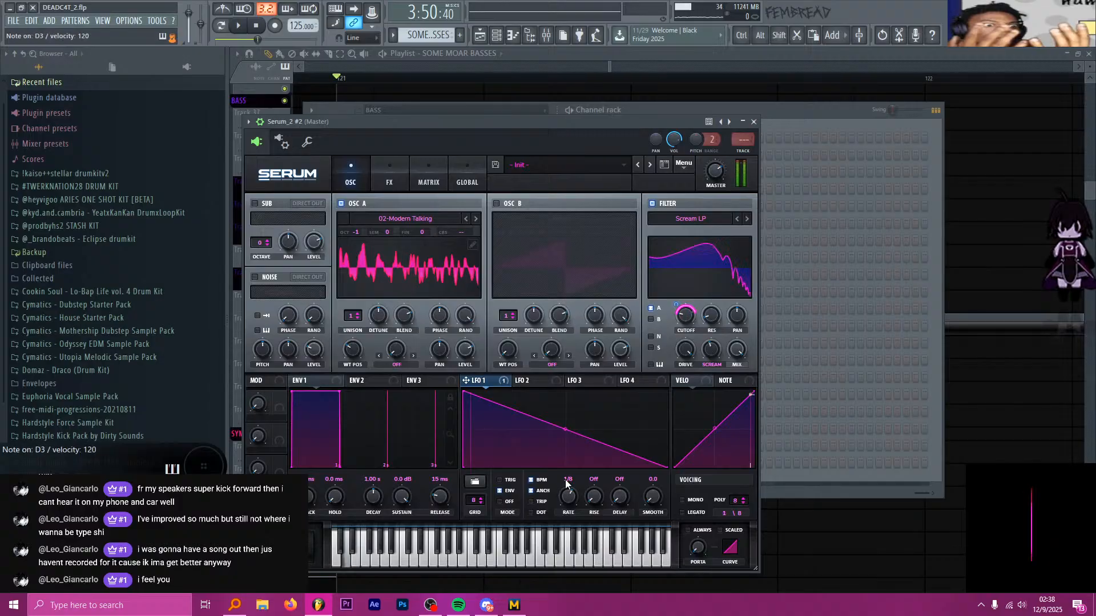
Adjust the LFO 1 modulation depth on the filter cutoff, then remove all modulators from the cutoff
mouse_move(687, 316)
left_mouse_down()
mouse_move(689, 302)
mouse_move(687, 327)
mouse_move(699, 274)
mouse_move(683, 337)
left_mouse_up()
right_click(683, 319)
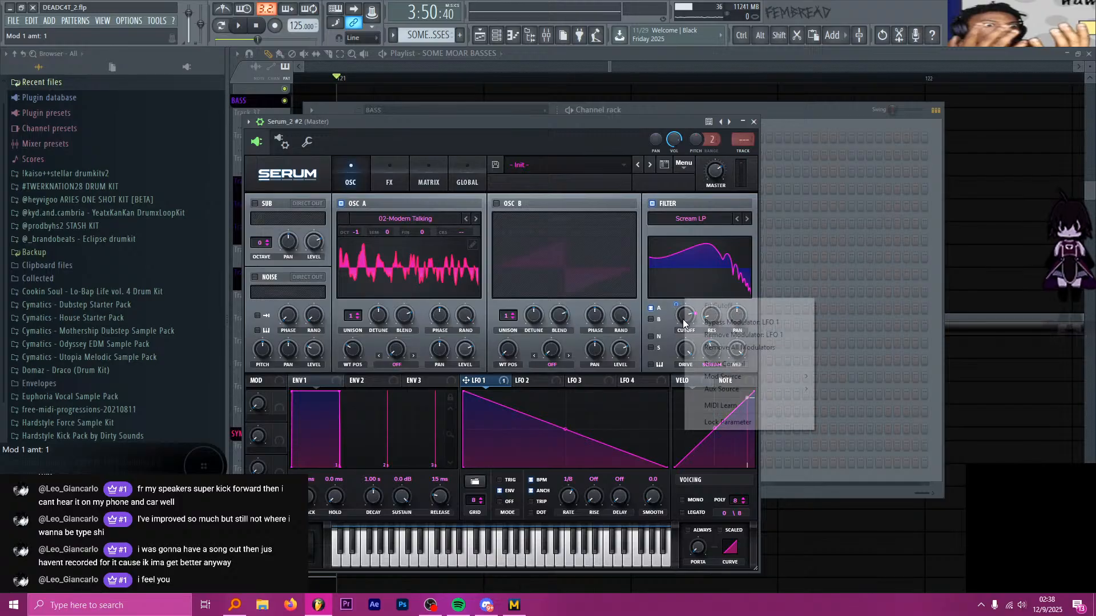
left_click(717, 348)
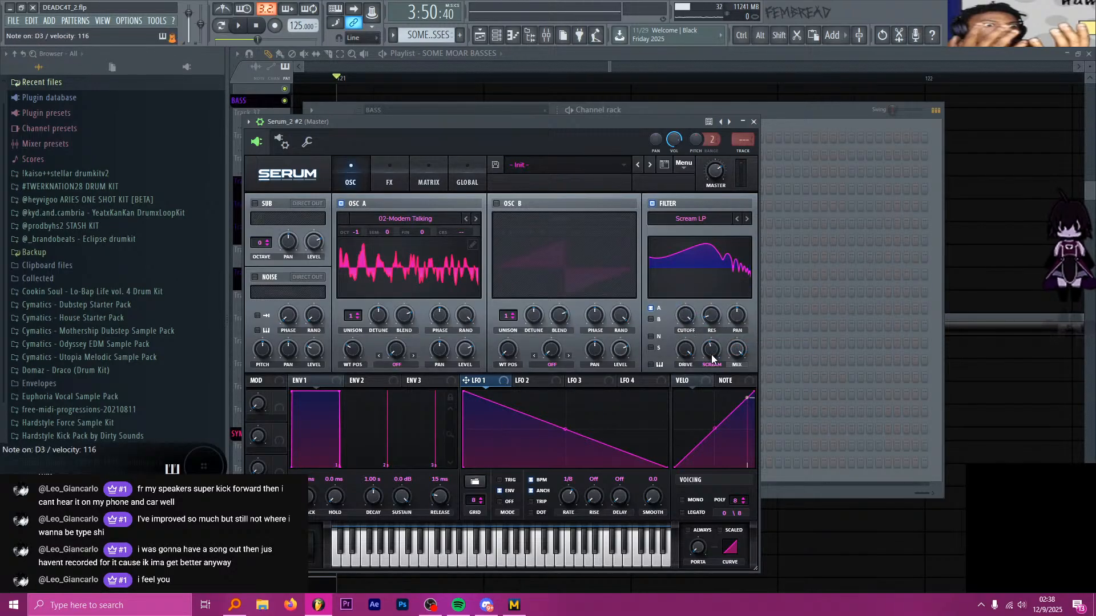
Modulate the filter's Scream amount with LFO 1 and try different wavetable positions on oscillator A
mouse_move(709, 355)
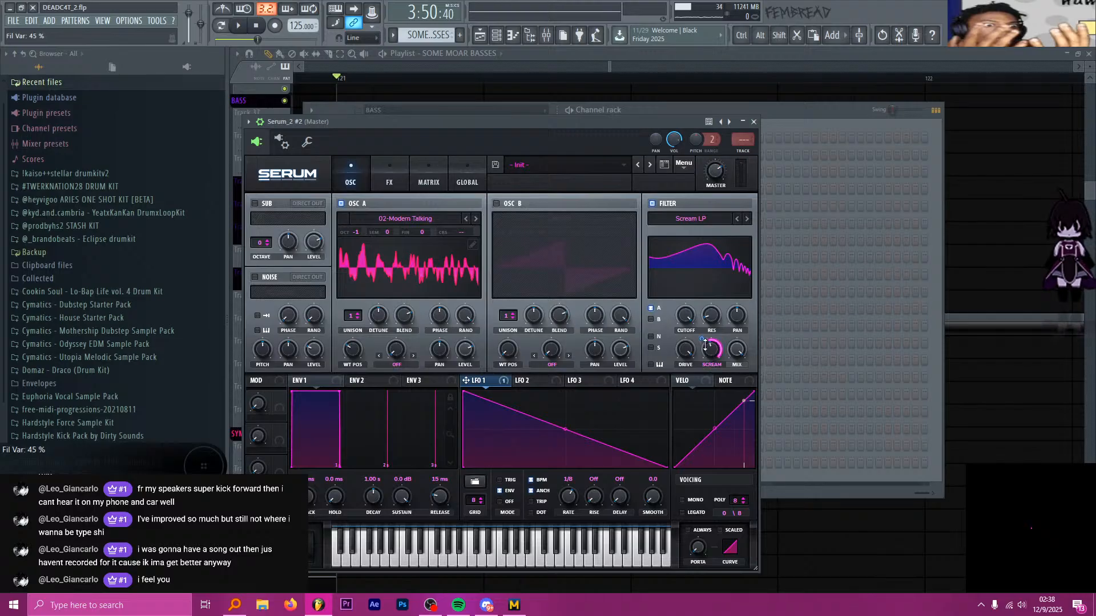
mouse_move(703, 342)
left_mouse_down()
mouse_move(700, 383)
mouse_move(707, 331)
mouse_move(706, 342)
left_mouse_up()
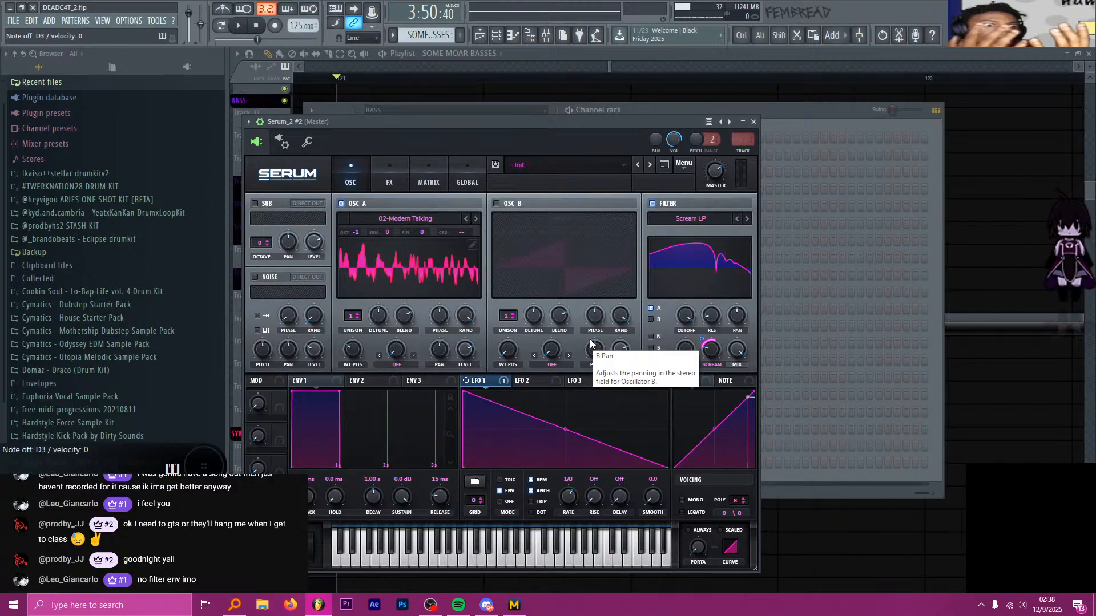
left_click_drag(353, 349, 365, 384)
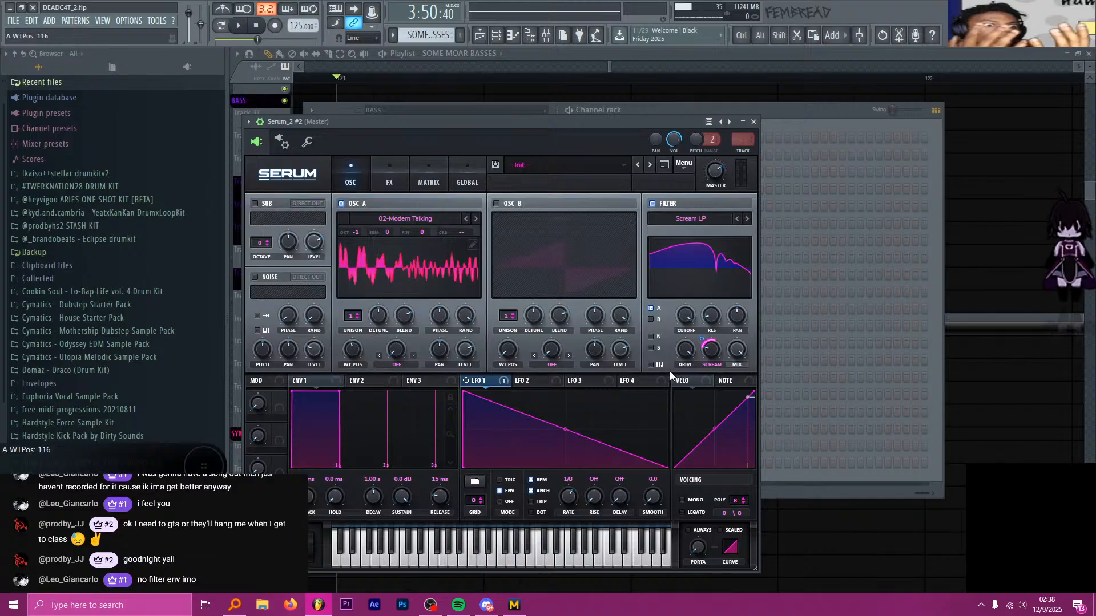
mouse_move(706, 340)
left_mouse_down()
mouse_move(705, 359)
mouse_move(713, 346)
left_mouse_up()
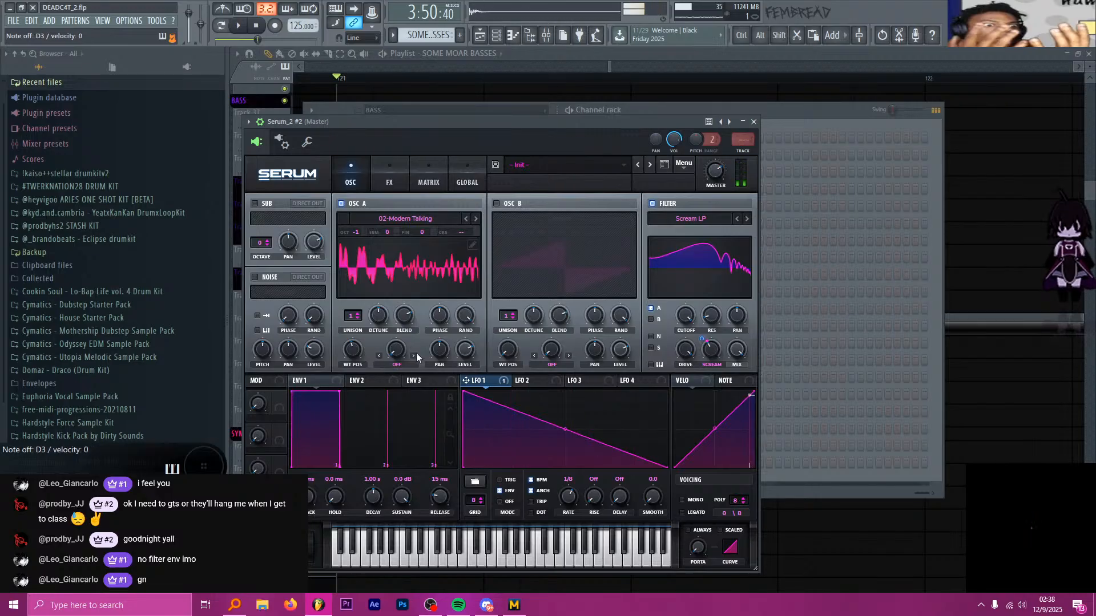
left_click_drag(354, 351, 348, 382)
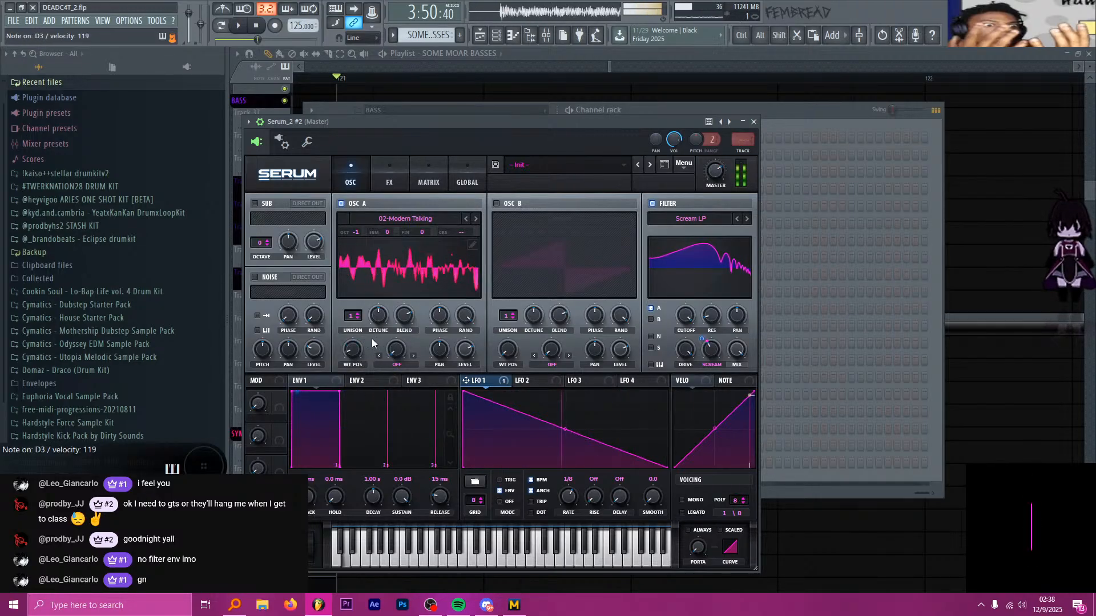
Change oscillator A's wavetable to 04-Melomantic and adjust its wavetable position
left_click(475, 219)
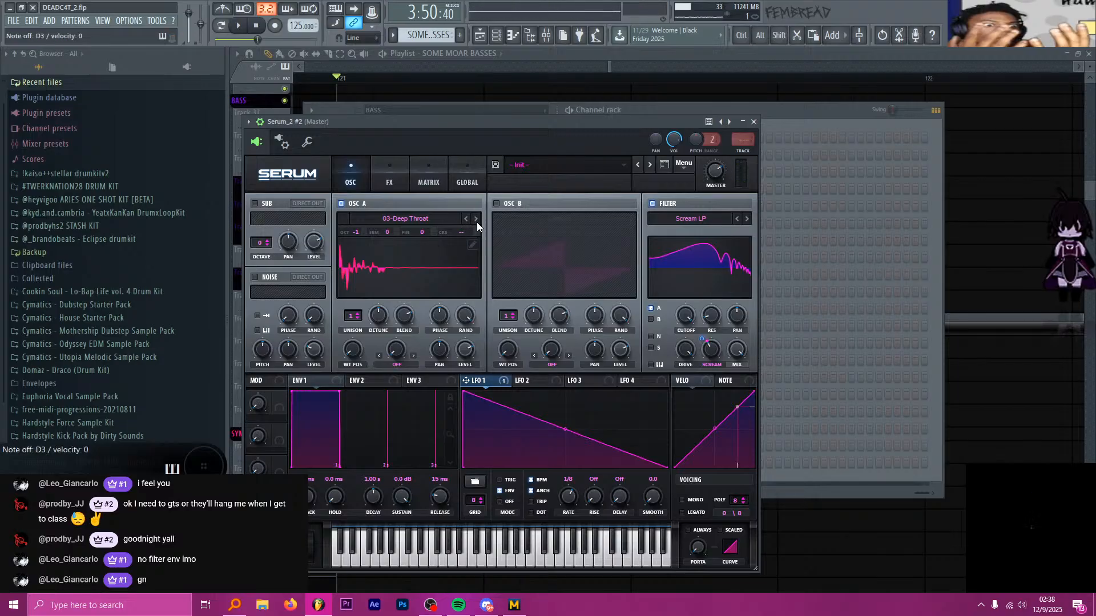
left_click(476, 219)
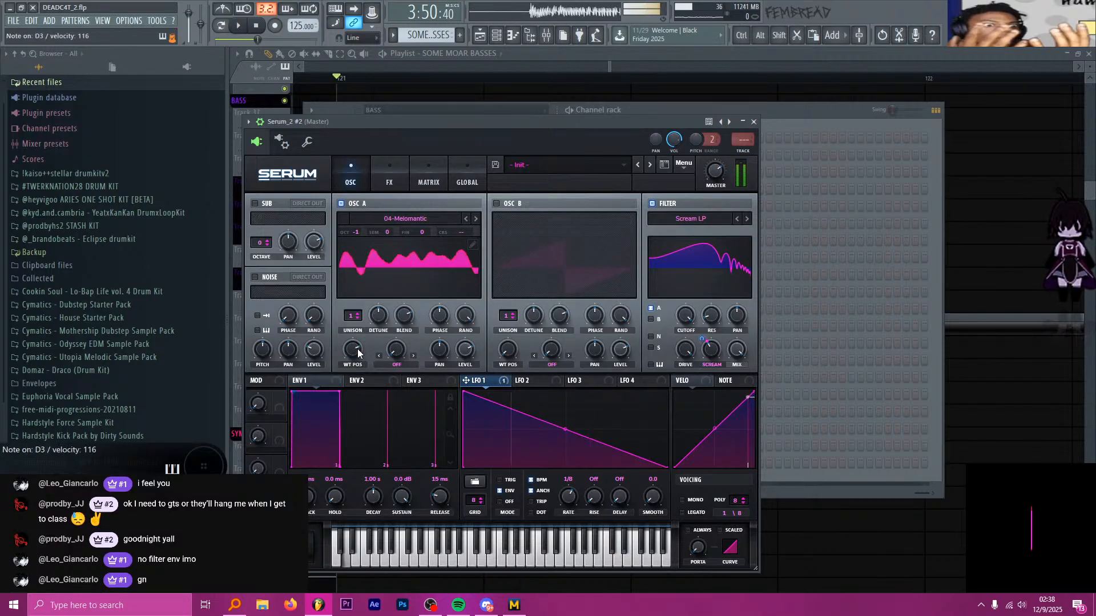
left_click_drag(358, 354, 359, 349)
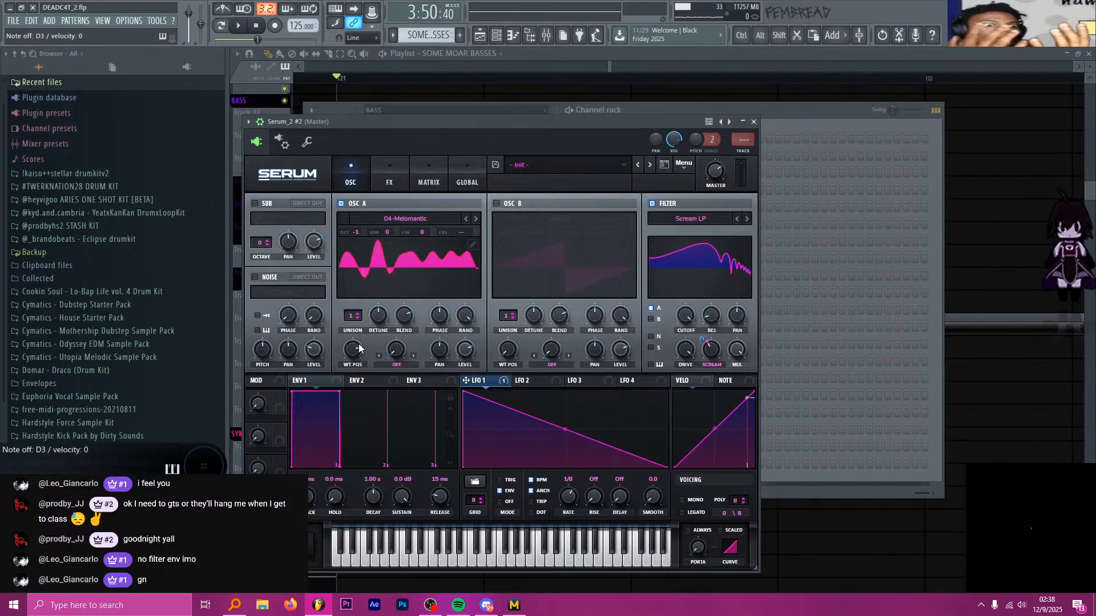
Remove all modulators from the filter's Scream amount and assign LFO 1 to oscillator A's wavetable position with an amount of -14
right_click(710, 339)
left_click(736, 382)
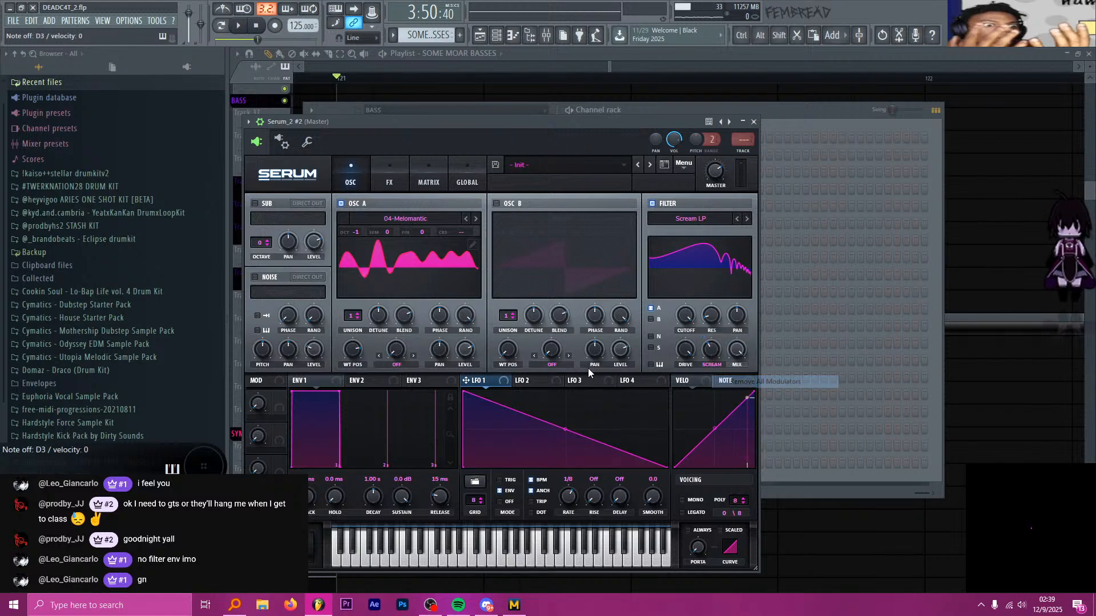
left_click_drag(478, 381, 355, 352)
mouse_move(355, 352)
left_mouse_down()
mouse_move(360, 372)
mouse_move(348, 349)
left_mouse_up()
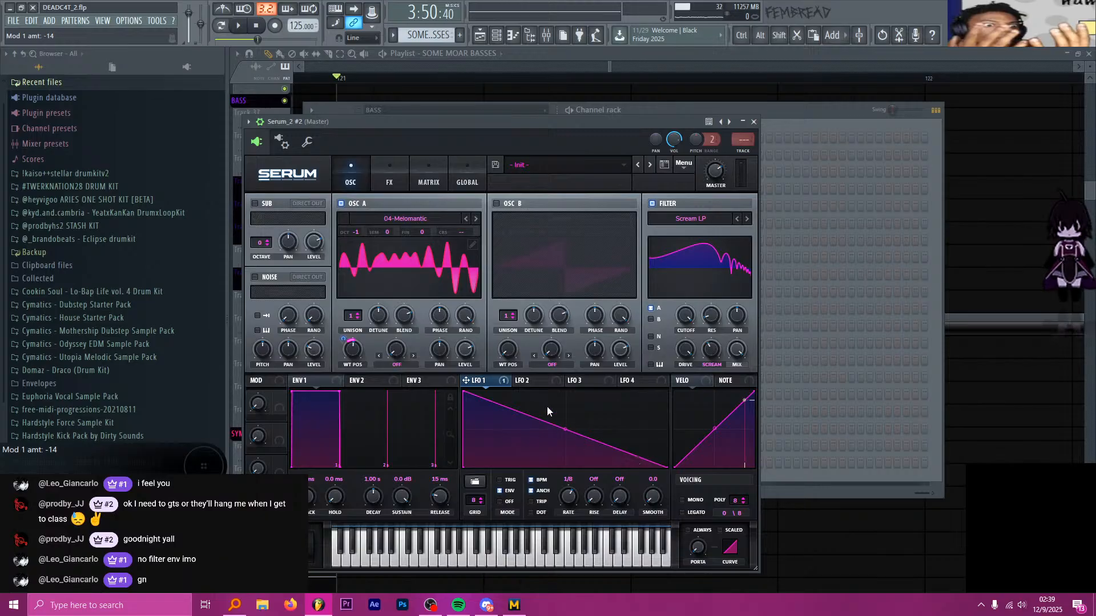
Switch oscillator A to the 05-Melofant wavetable, give LFO 1 a short rise before its peak, and readjust the wavetable position
left_click(476, 219)
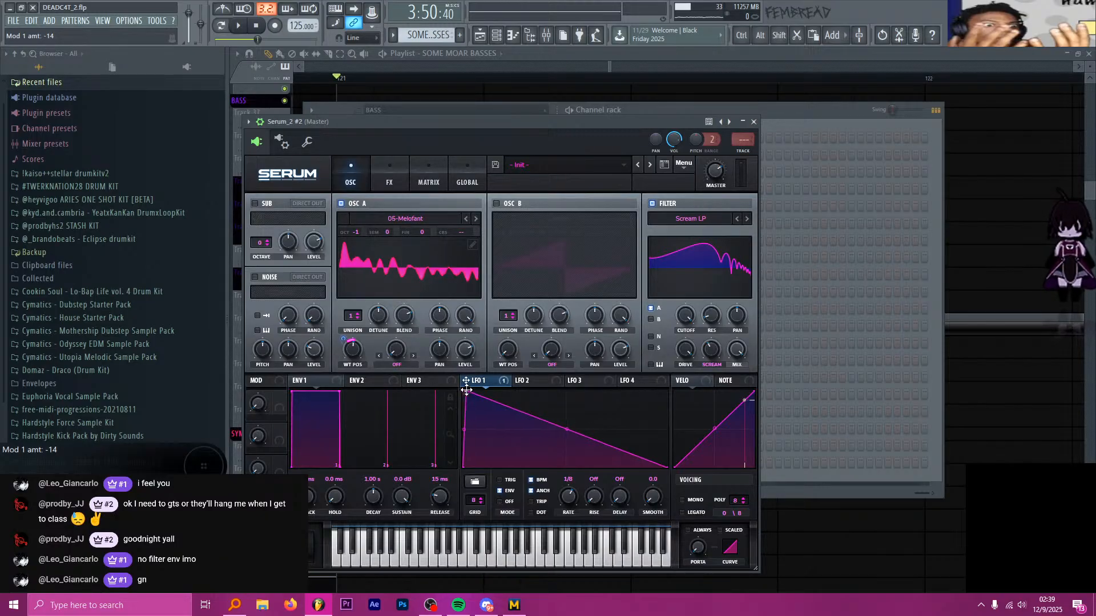
left_click_drag(466, 390, 488, 393)
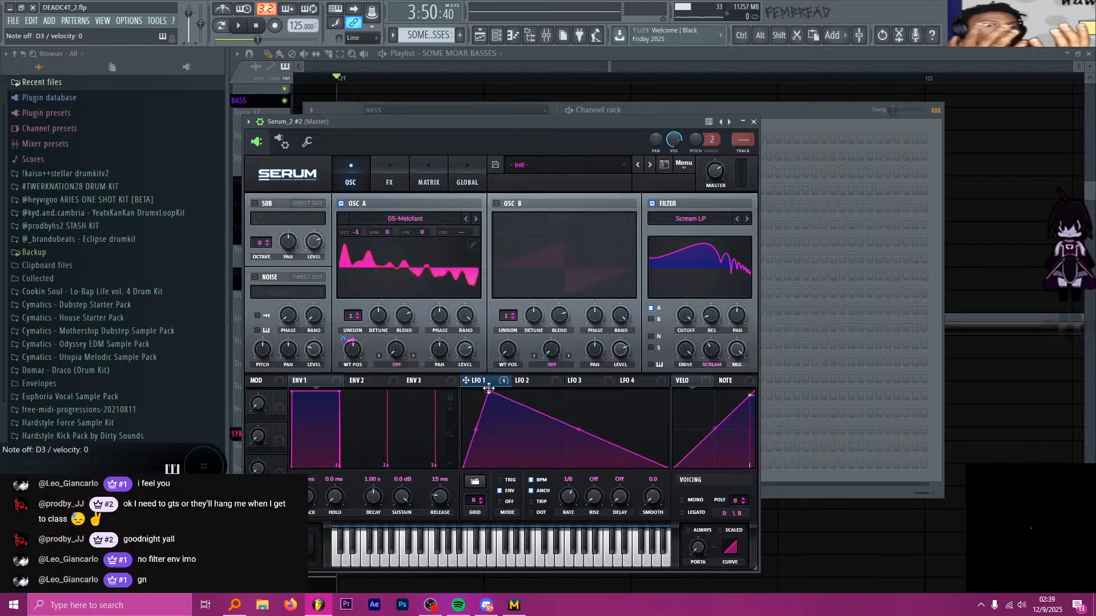
mouse_move(352, 348)
left_mouse_down()
mouse_move(350, 368)
mouse_move(345, 349)
left_mouse_up()
Adjust the filter's Scream amount and assign LFO 1 to modulate both Scream and Drive
left_click_drag(711, 343, 711, 349)
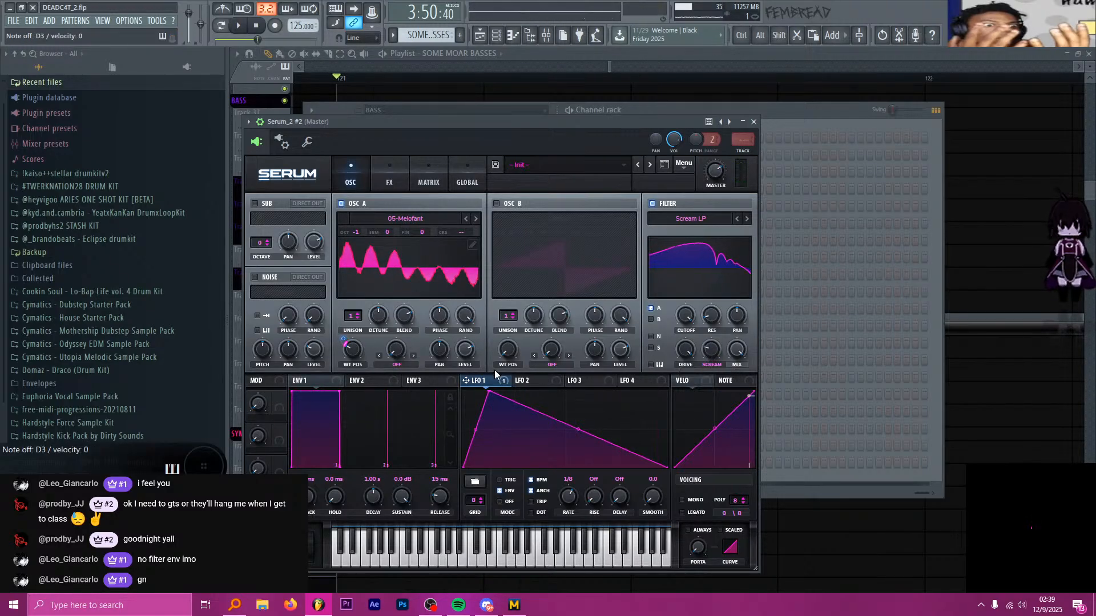
mouse_move(720, 356)
left_mouse_down()
mouse_move(702, 357)
mouse_move(703, 332)
mouse_move(712, 355)
mouse_move(704, 343)
left_mouse_up()
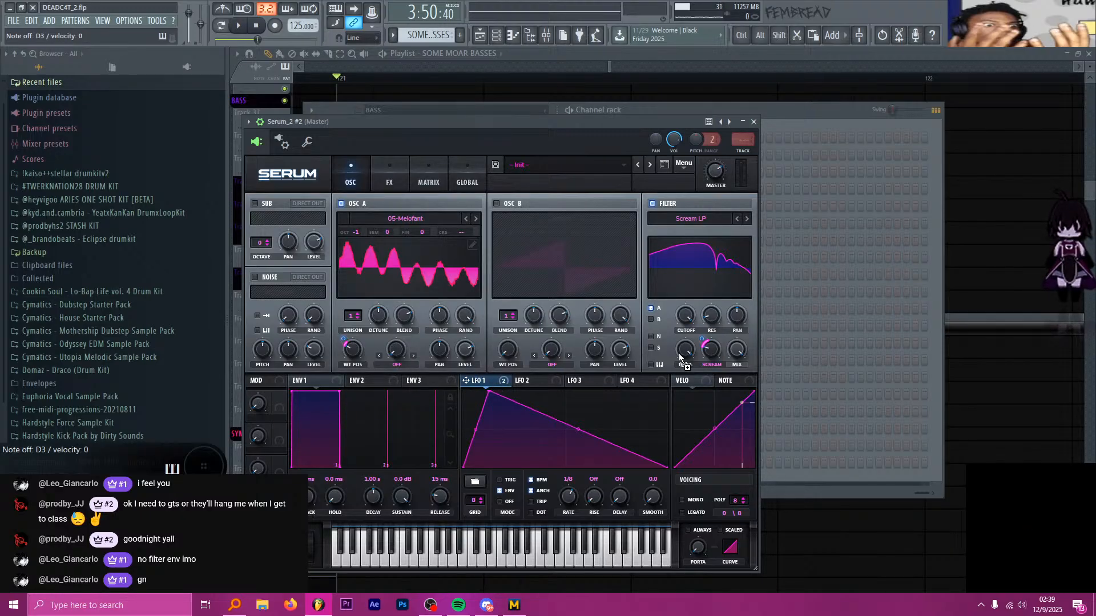
left_click_drag(679, 357, 684, 350)
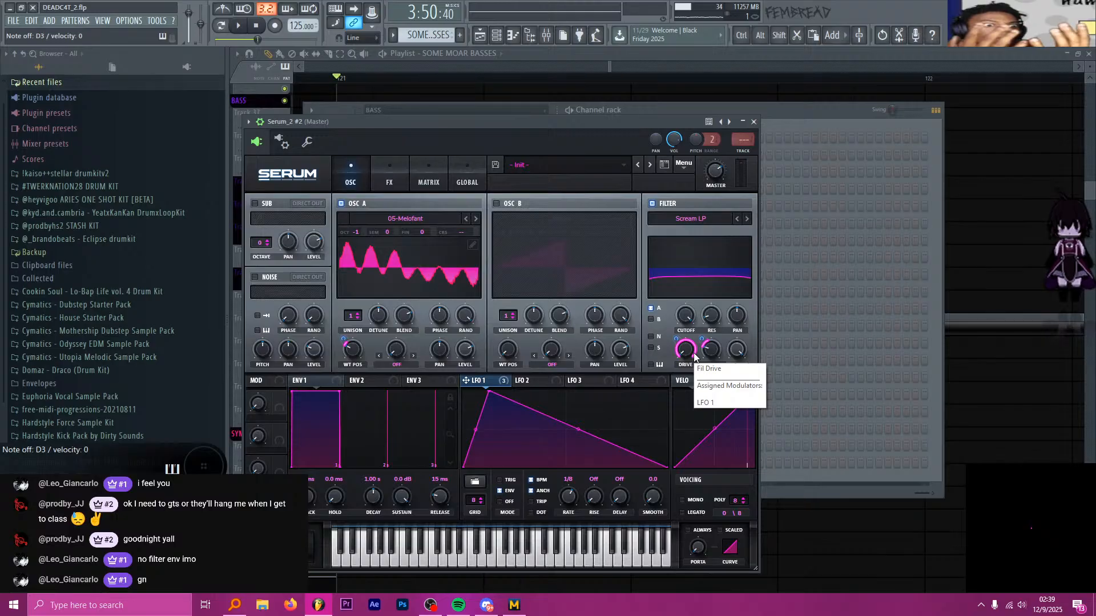
Bow LFO 1's falling curve outward, end the fall slightly earlier, and readjust the wavetable position and Scream amount
left_click_drag(578, 433, 586, 422)
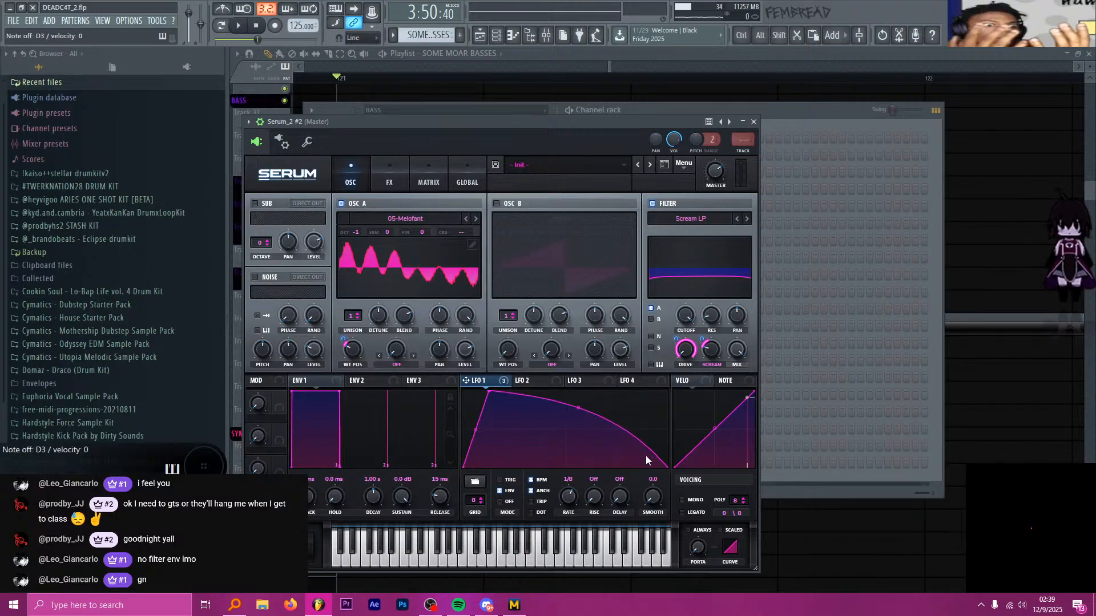
left_click_drag(644, 456, 641, 467)
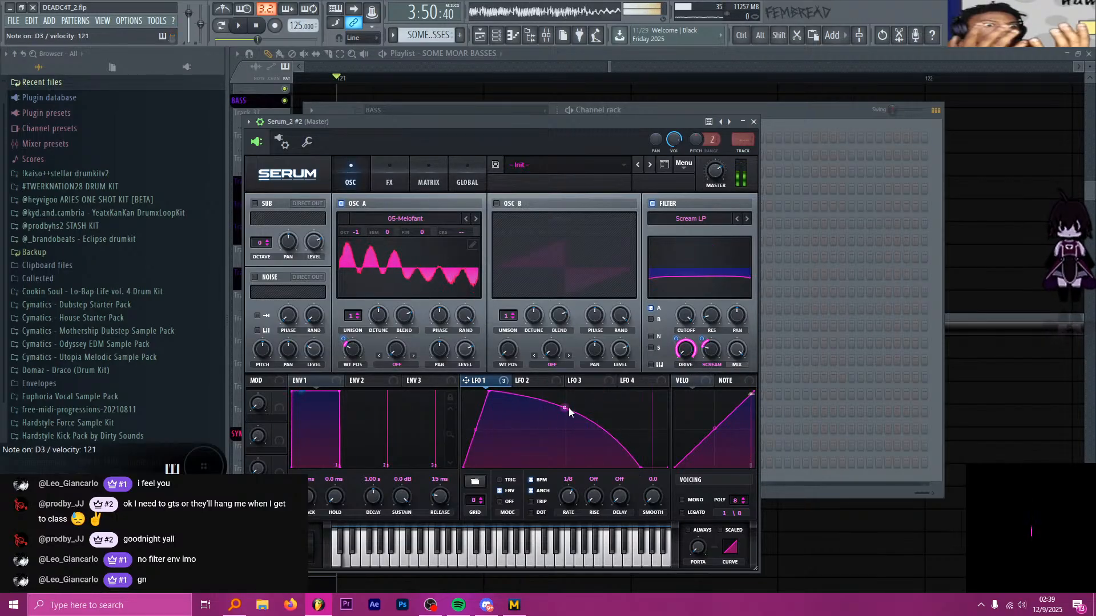
left_click_drag(352, 357, 351, 352)
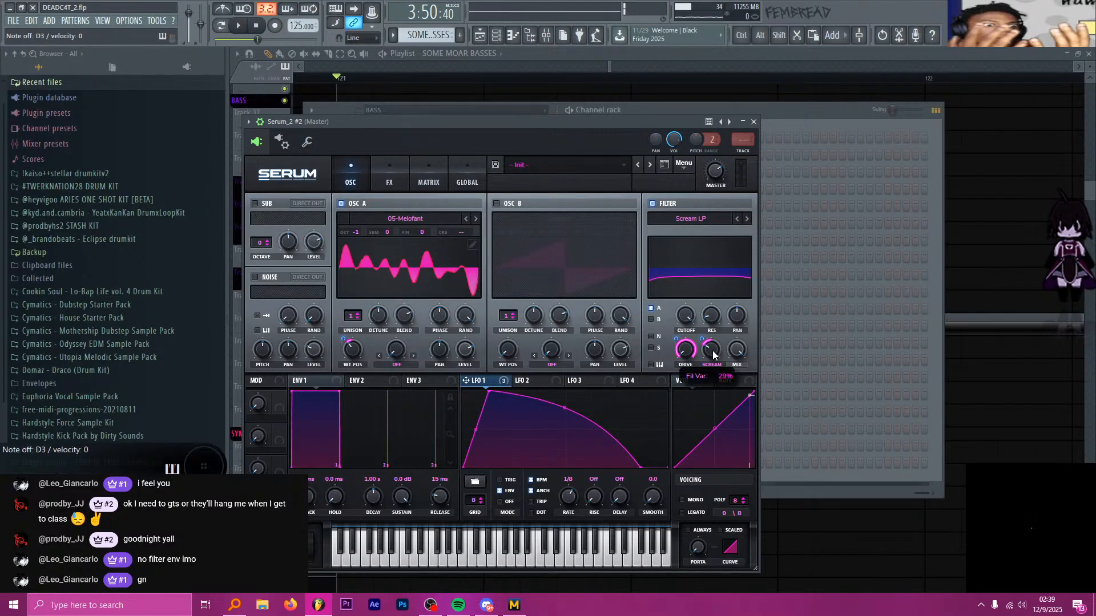
left_click_drag(713, 359, 713, 356)
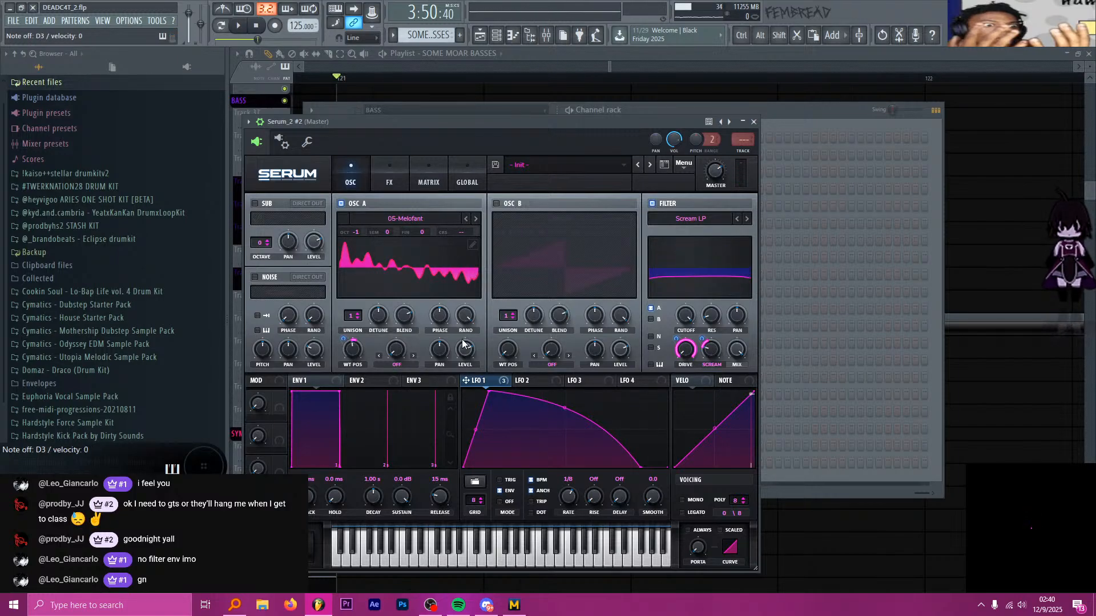
Open the Serum_2 #2 channel's piano roll and add a half-beat D3 note at the start of bar 1
left_click(753, 121)
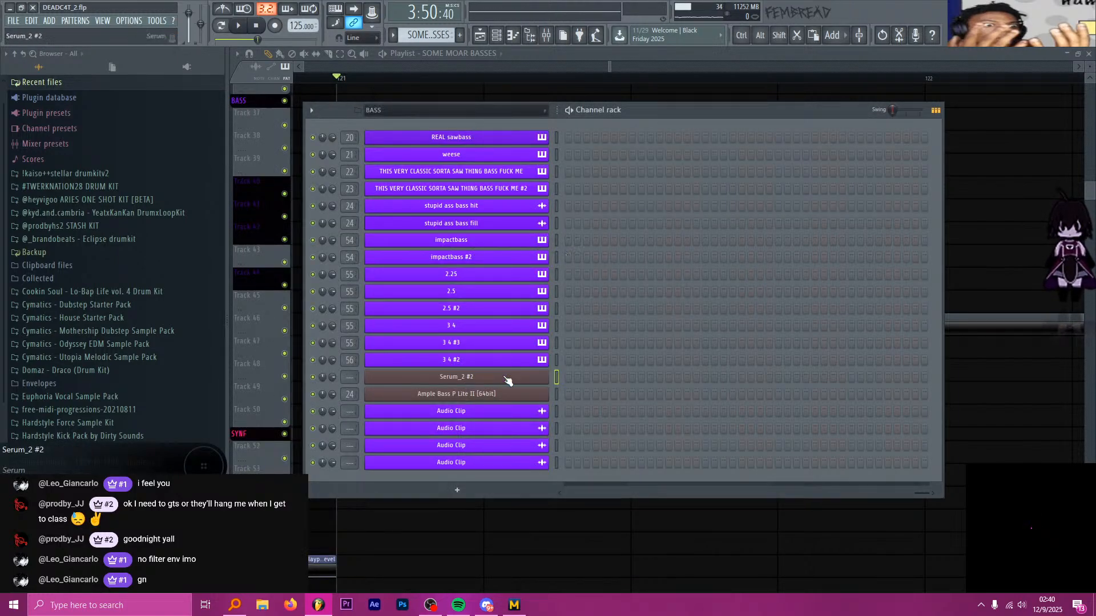
right_click(545, 377)
left_click(572, 378)
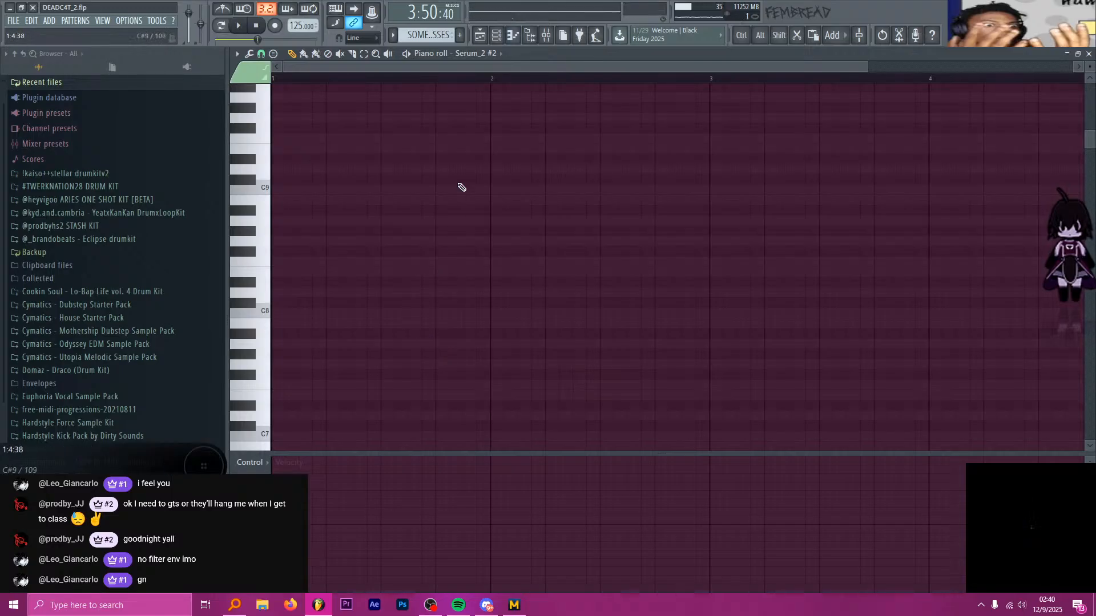
scroll(461, 187, "down", 15)
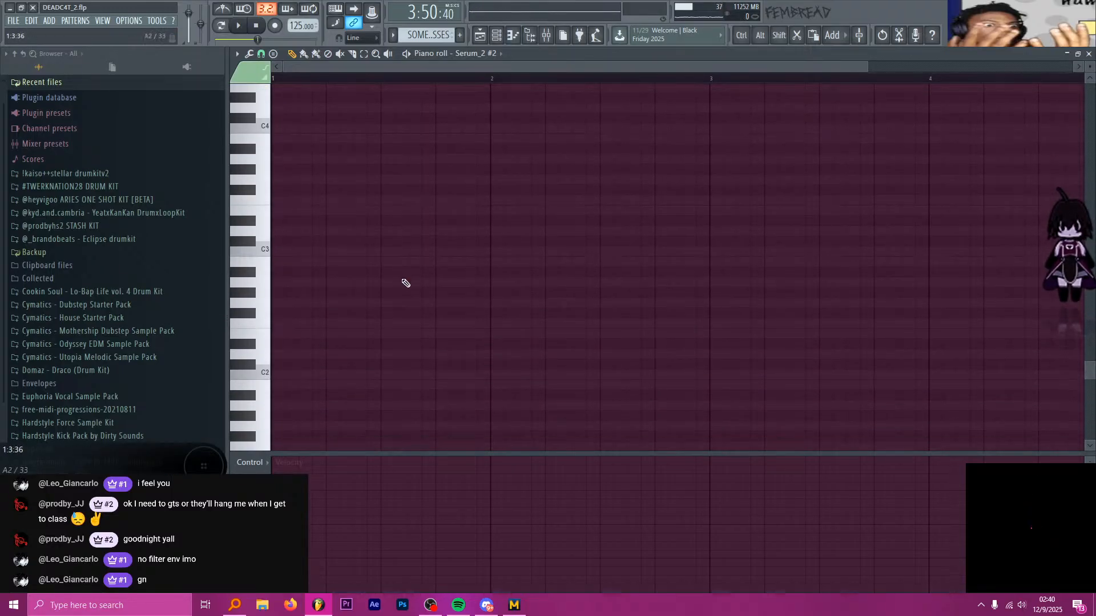
scroll(404, 282, "up", 1)
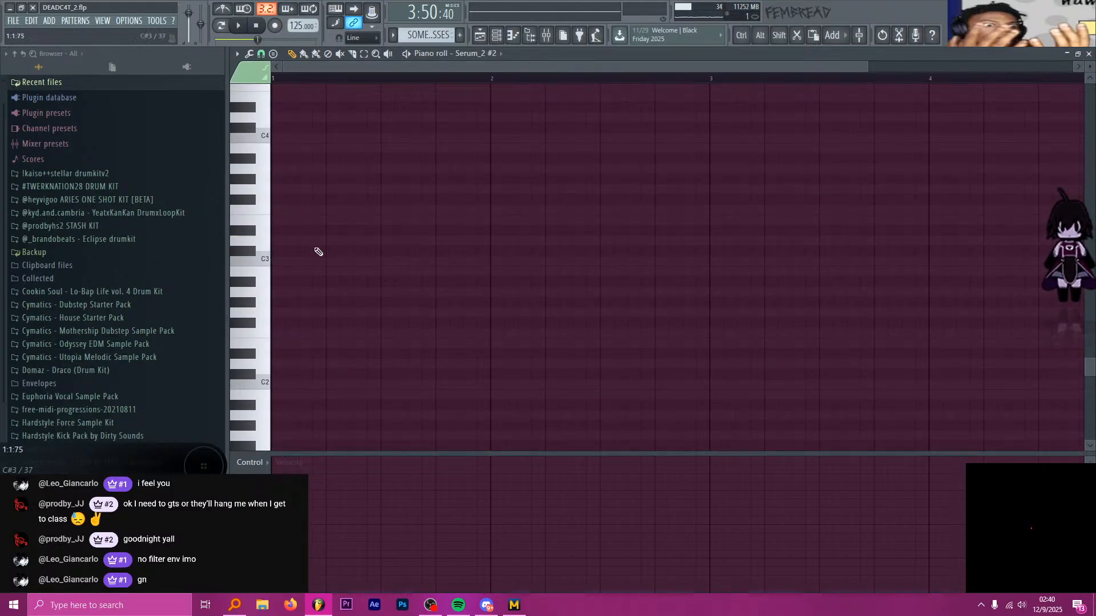
left_click_drag(309, 245, 251, 238)
Rename the Serum_2 #2 channel as N1 and give it the purple colour and keyboard icon of the other basses
left_click(496, 33)
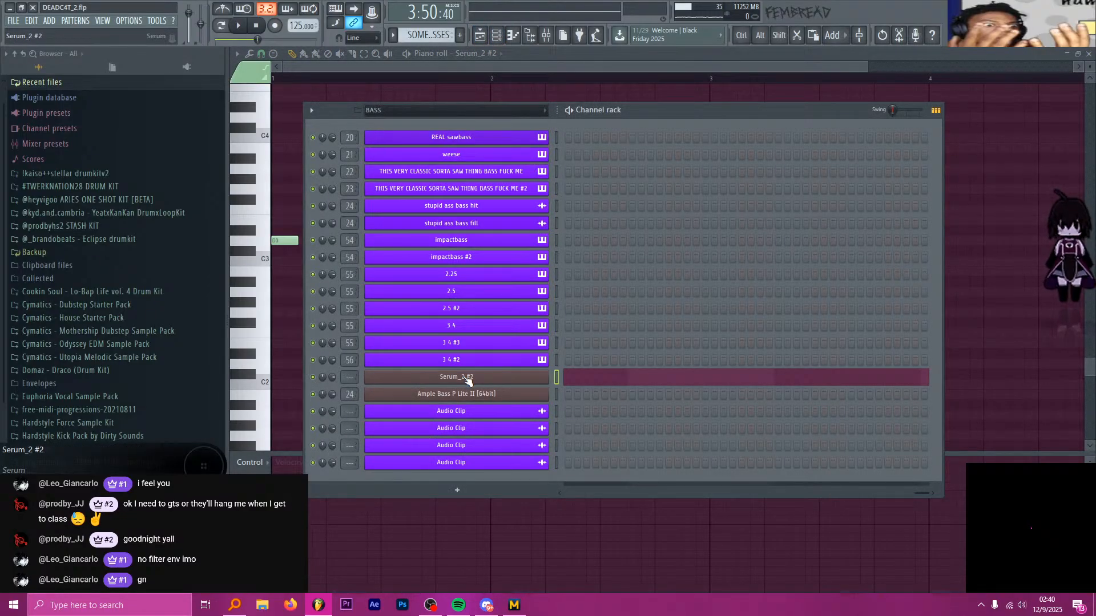
left_click(467, 380, "shift")
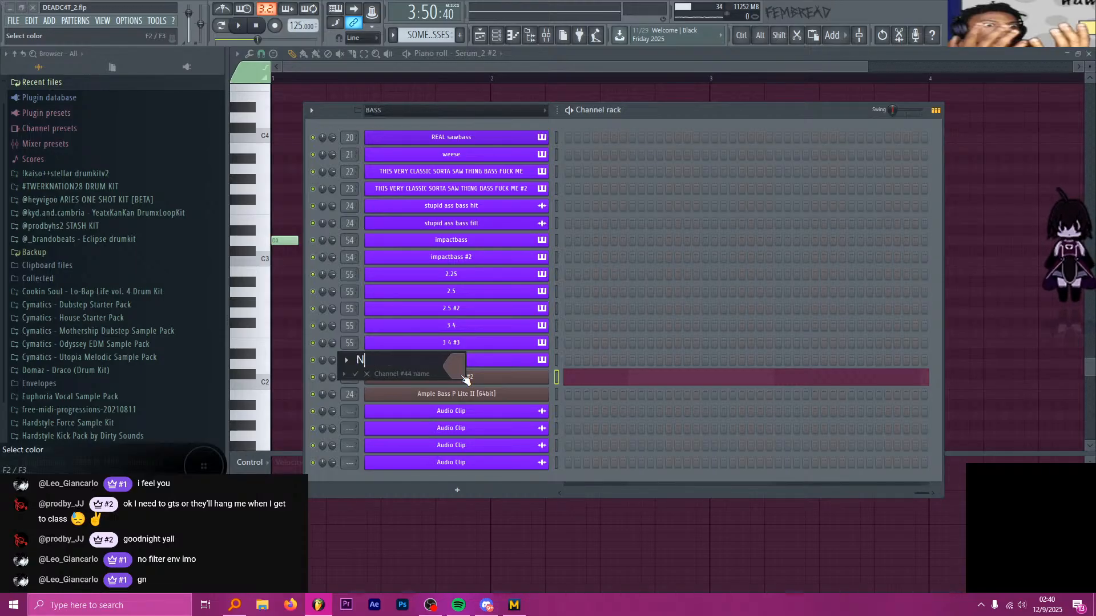
left_click(461, 375)
left_click(471, 364)
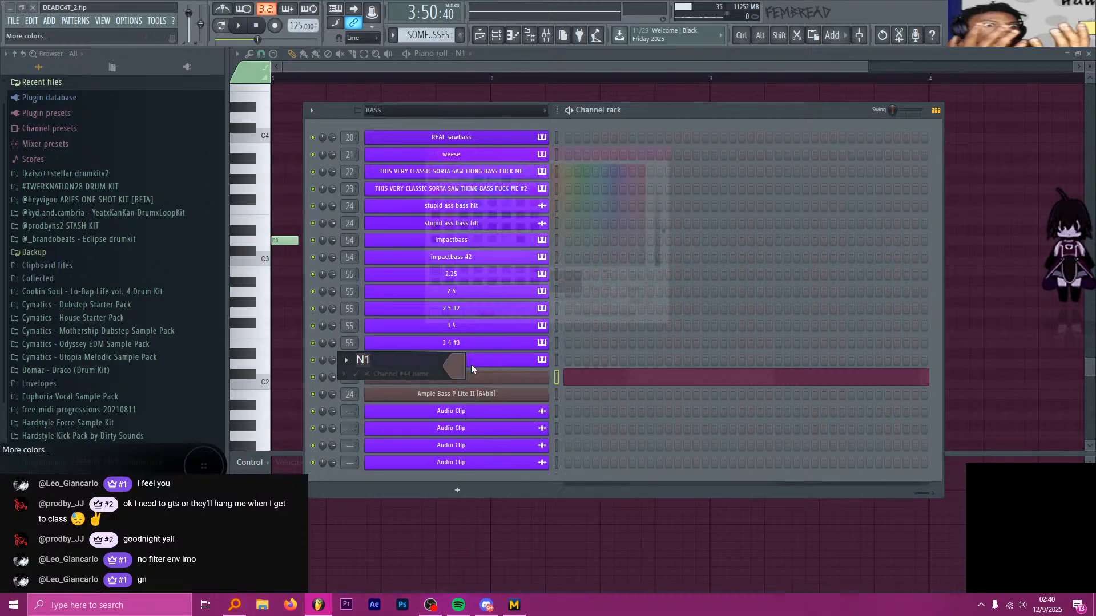
left_click(535, 214)
key("Return")
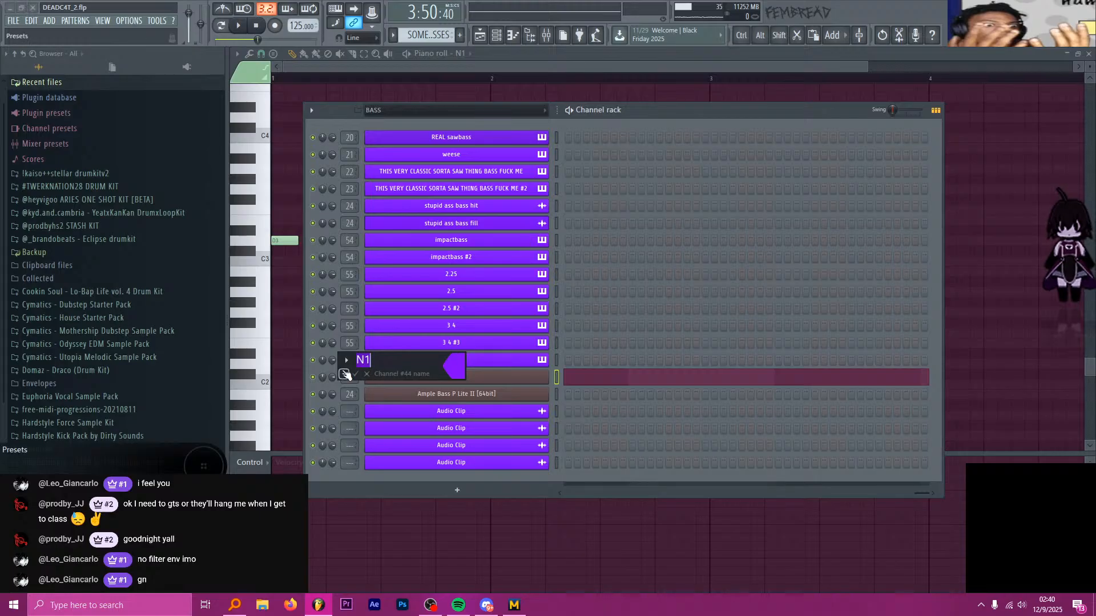
left_click(345, 374)
left_click(376, 246)
left_click(453, 379)
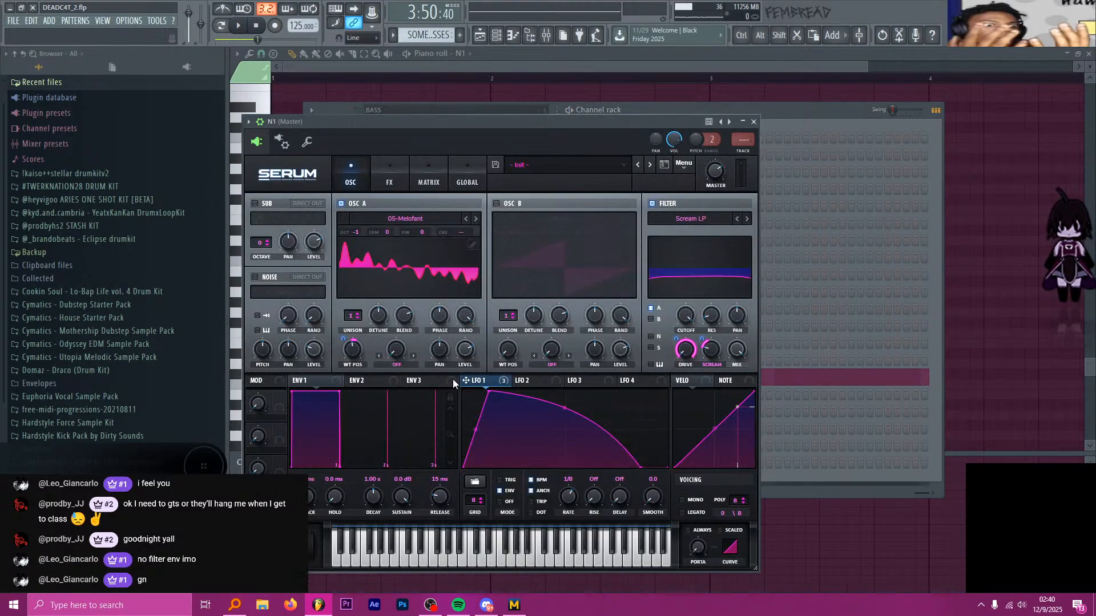
left_click(754, 122)
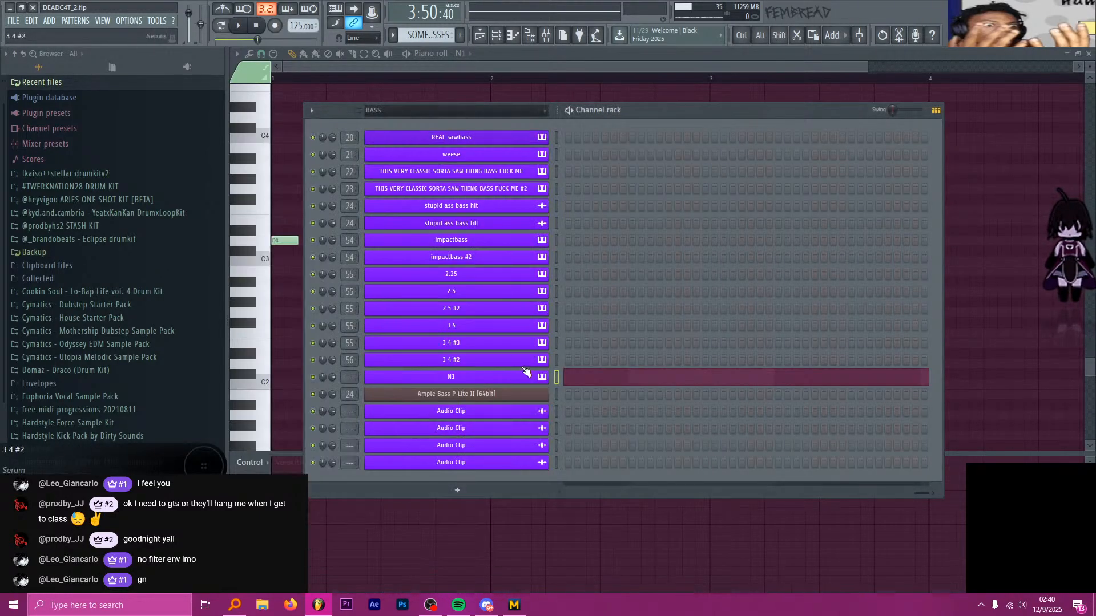
Route the N1 channel to mixer track 57 and rename that track as DROP2BASSES
left_click(520, 378)
key("F9")
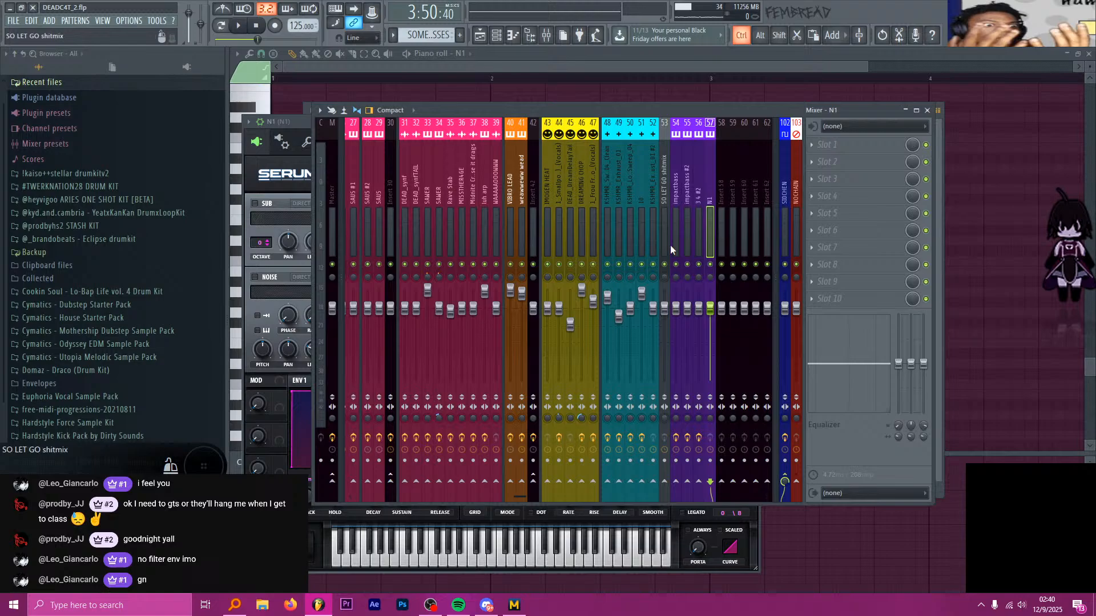
right_click(712, 192)
key("r")
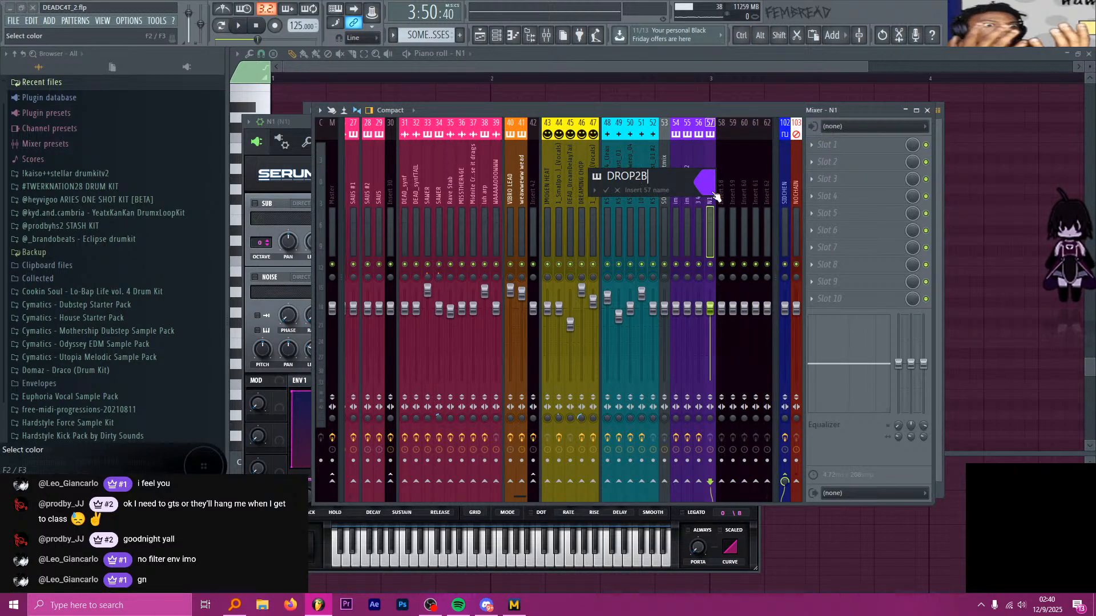
type("DROP2BASSES")
key("Return")
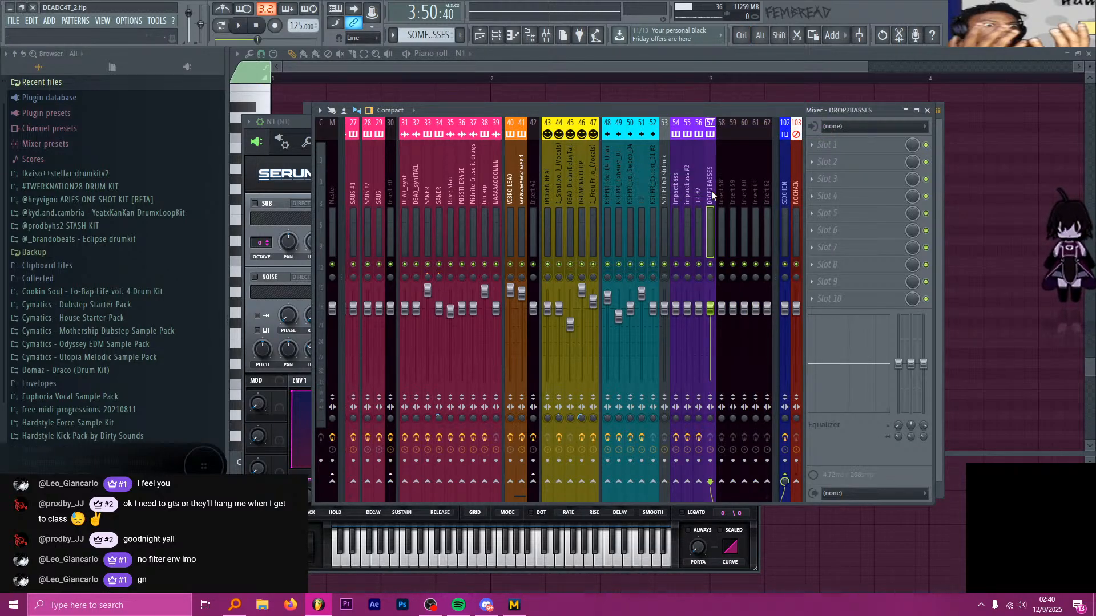
Play the SOME MOAR BASSES pattern, then reopen N1's Serum and move LFO 1's peak to the very start of its shape
left_click(299, 123)
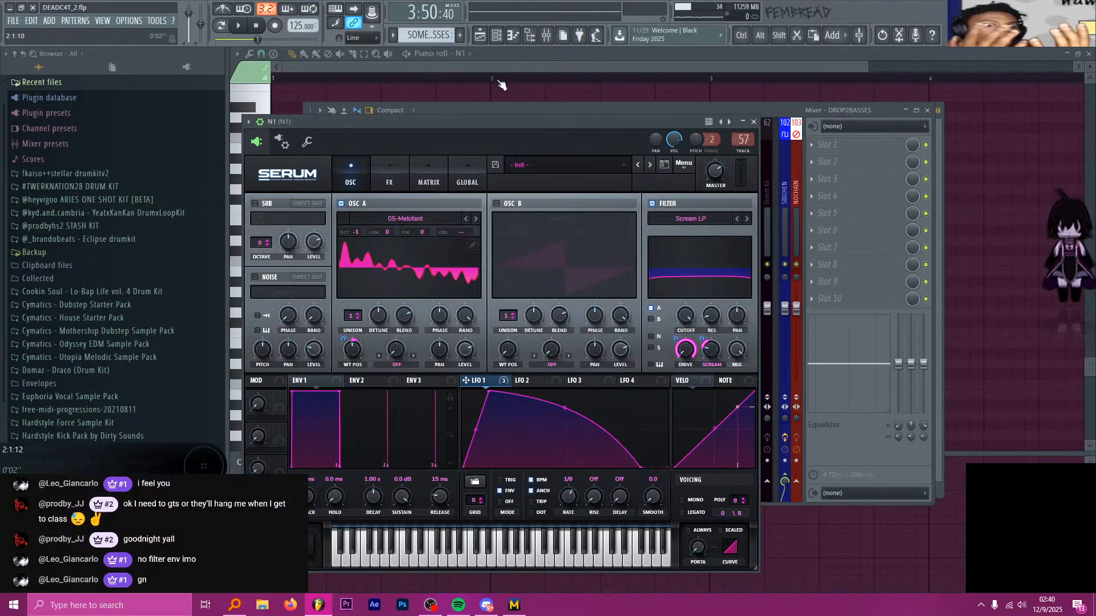
left_click(501, 41)
left_click(479, 36)
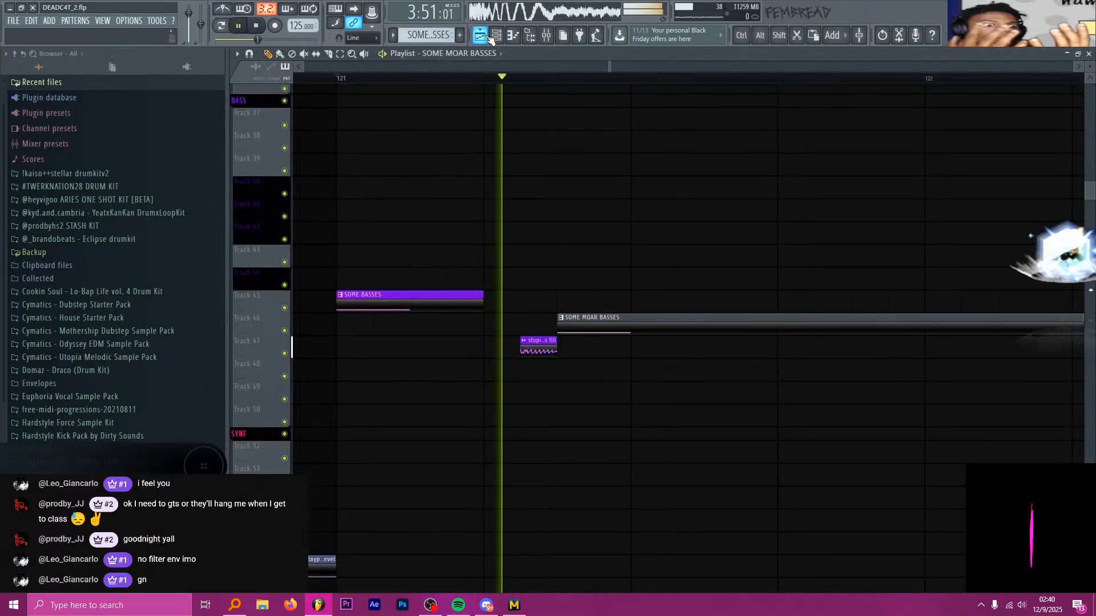
double_click(604, 331)
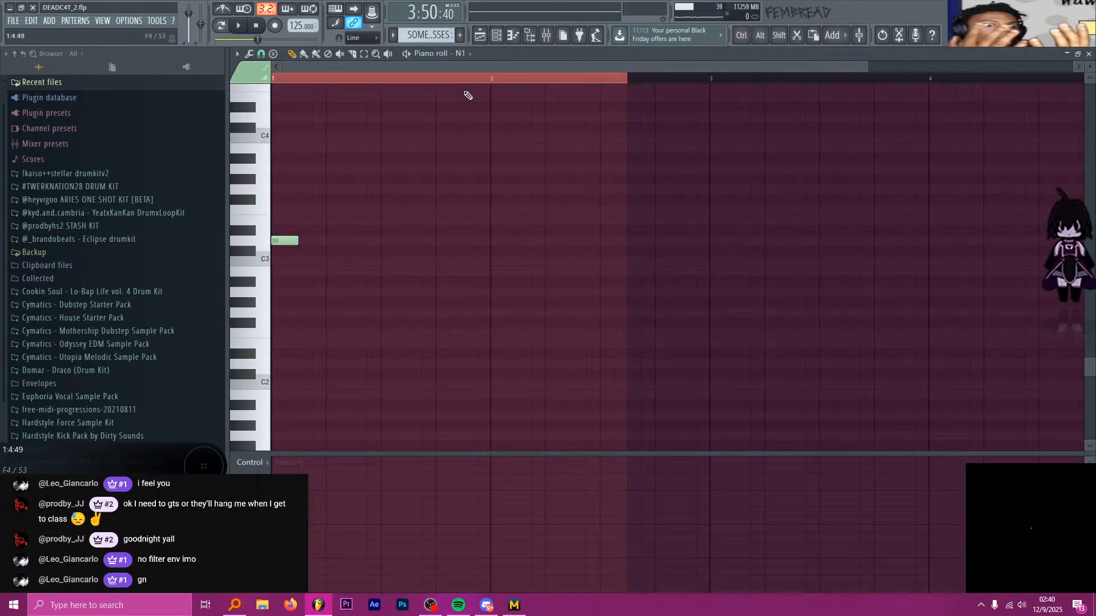
left_click(503, 41)
left_click(540, 375)
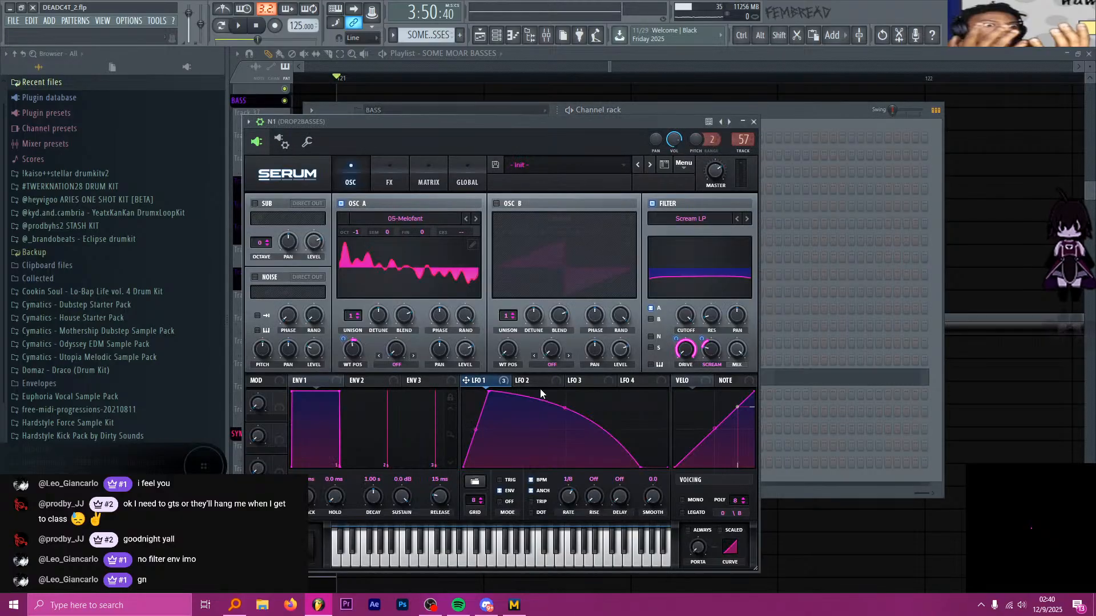
left_click_drag(489, 391, 462, 391)
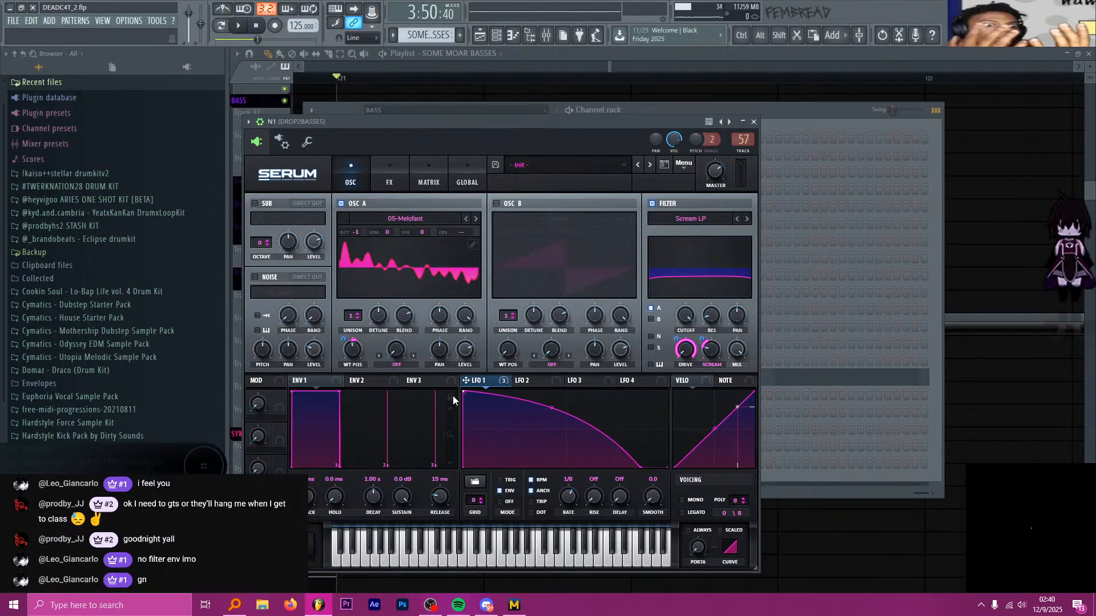
Move the stupid ass bass fill clip earlier in the playlist so it ends together with the SOME BASSES clip
right_click(594, 87)
scroll(627, 219, "down", 3)
scroll(582, 328, "up", 4)
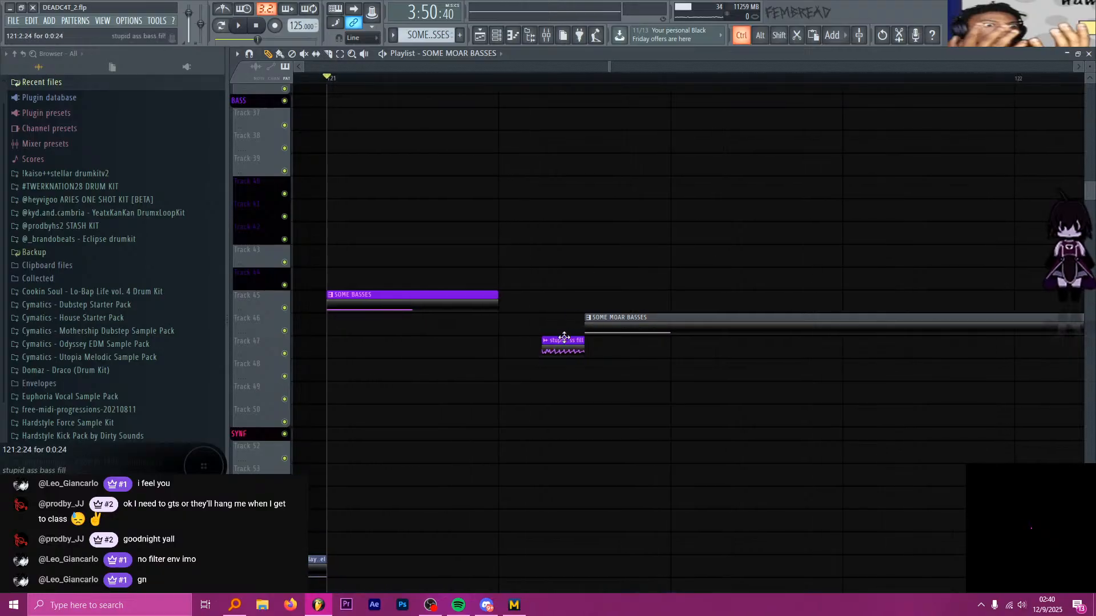
left_click_drag(583, 348, 505, 350)
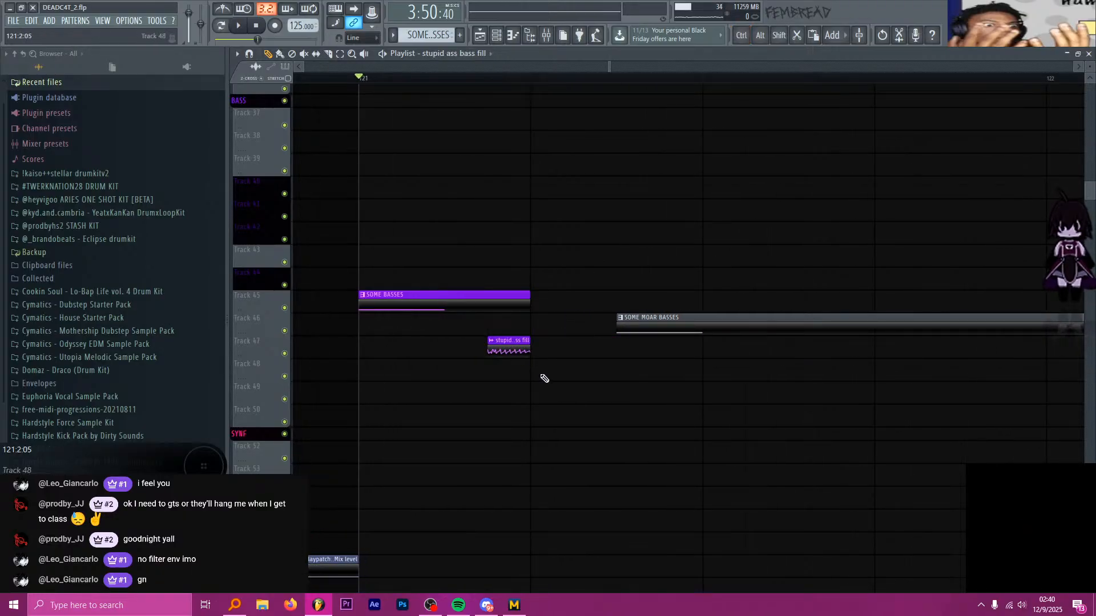
Shift the Midnite Cruiser loop clip on track 83 earlier to 121:1:24 and slice it in two
scroll(520, 366, "down", 5)
scroll(520, 365, "down", 10)
scroll(490, 359, "up", 1)
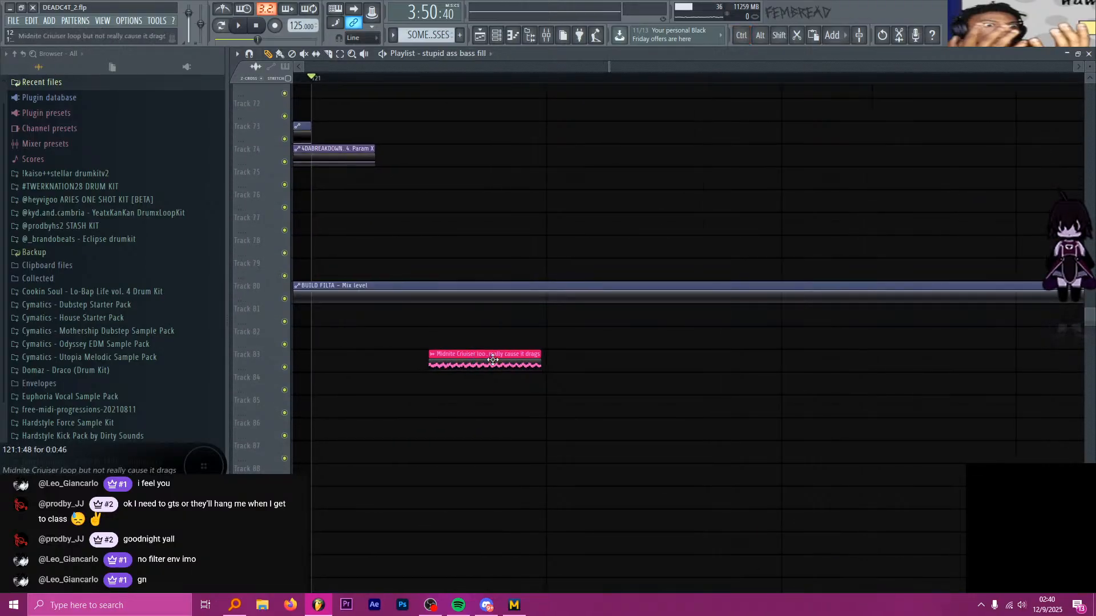
left_click(461, 362)
left_click_drag(461, 362, 448, 366)
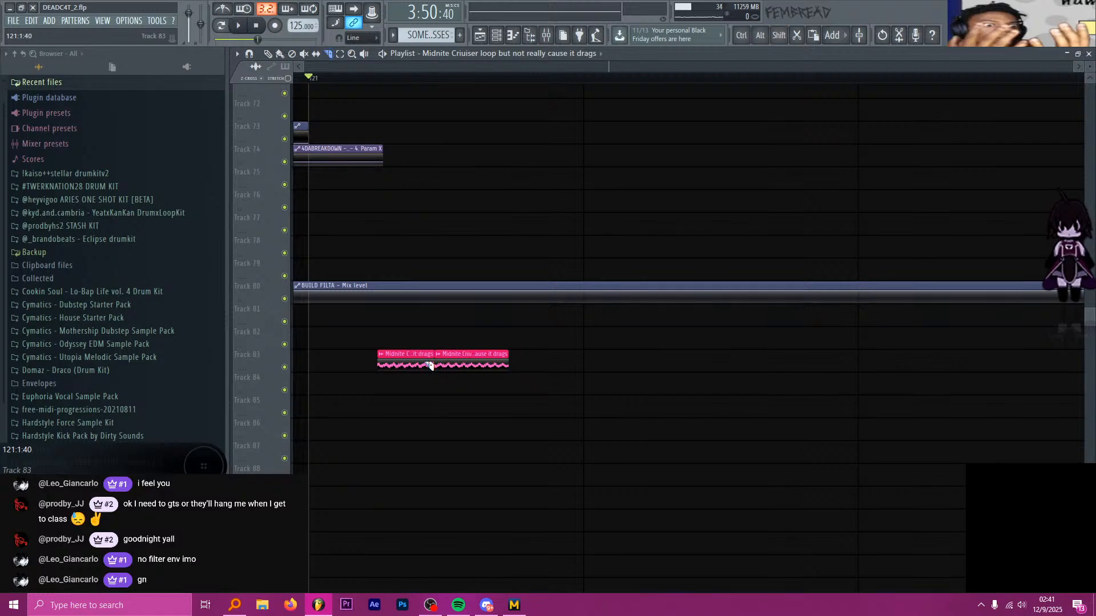
key("ctrl+z")
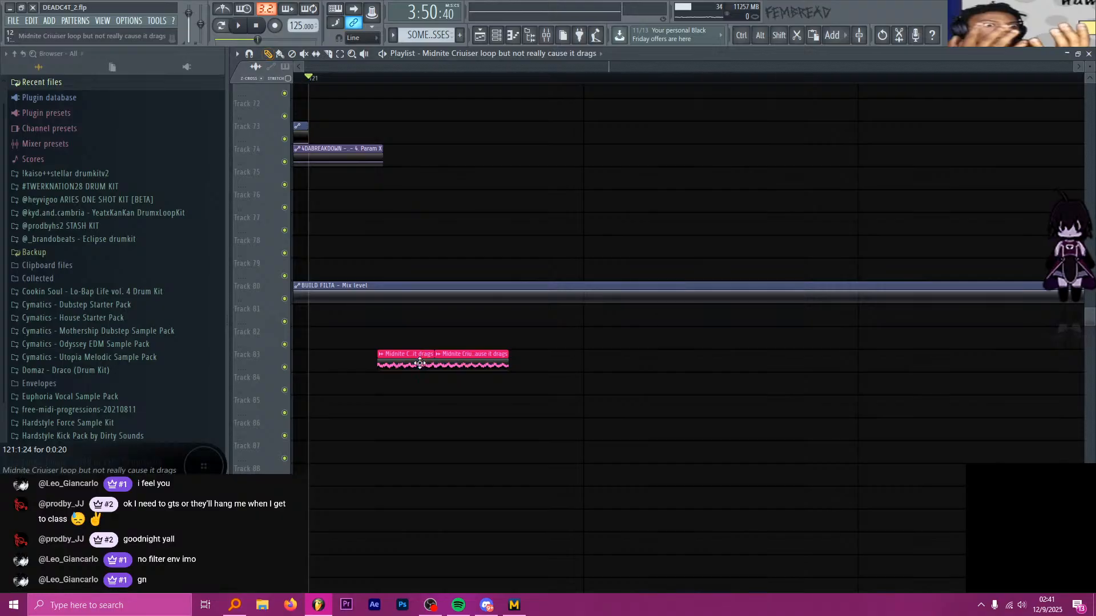
Delete the second piece of the sliced Midnite Cruiser clip, move the first piece later, and play the result
key("p")
right_click(456, 359)
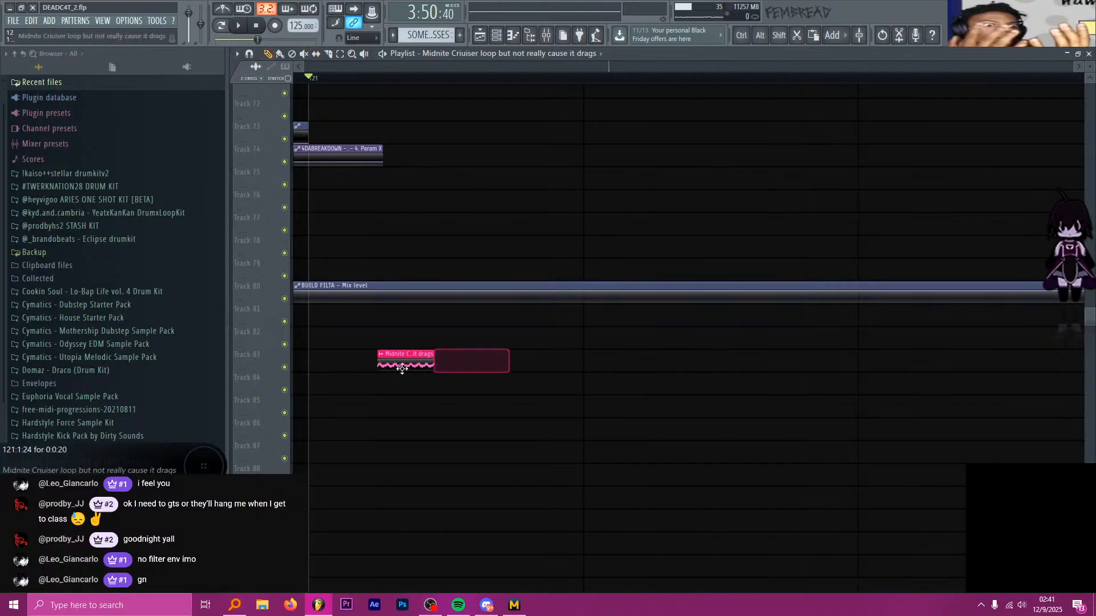
left_click_drag(401, 368, 460, 364)
key("space")
key("space")
In N1's part of SOME MOAR BASSES, set the D3 note to 1:1:24 with length 0:0:07 and add a longer D3 at 1:1:48
scroll(538, 241, "up", 4)
scroll(539, 240, "up", 8)
key("space")
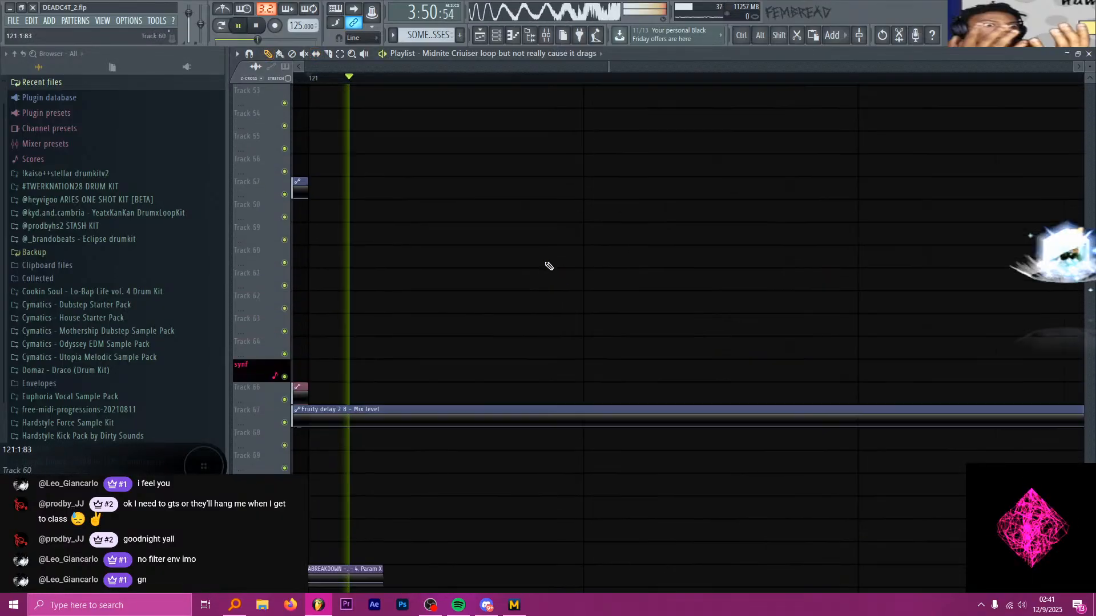
key("space")
left_click_drag(751, 273, 613, 273)
scroll(582, 286, "down", 2)
scroll(582, 285, "down", 1)
double_click(619, 285)
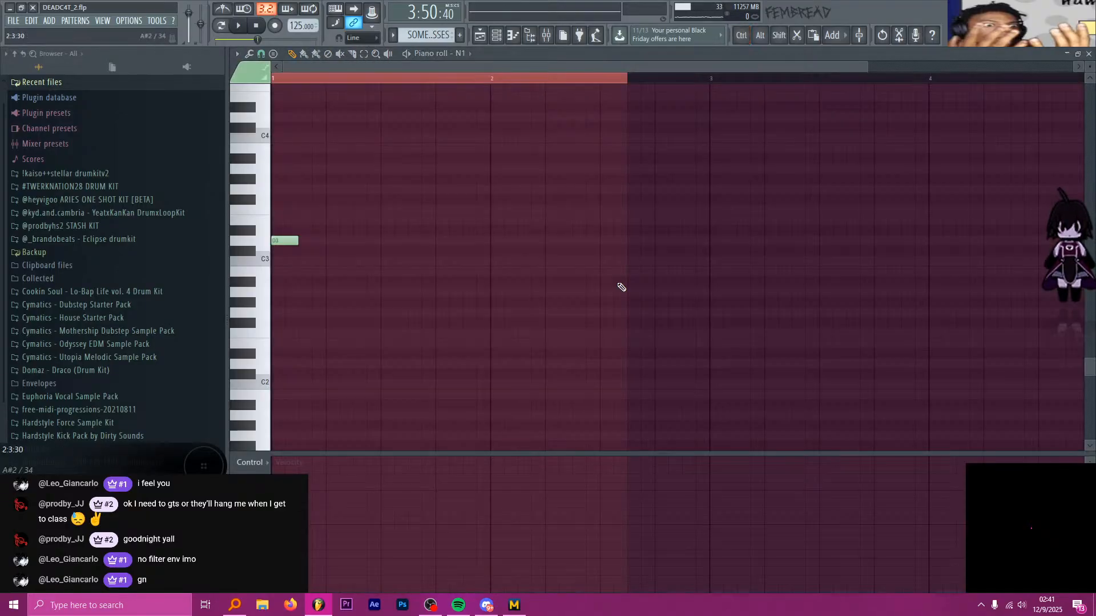
scroll(620, 287, "down", 1)
scroll(265, 252, "up", 4)
mouse_move(296, 240)
left_mouse_down()
mouse_move(373, 243)
mouse_move(314, 246)
left_mouse_up()
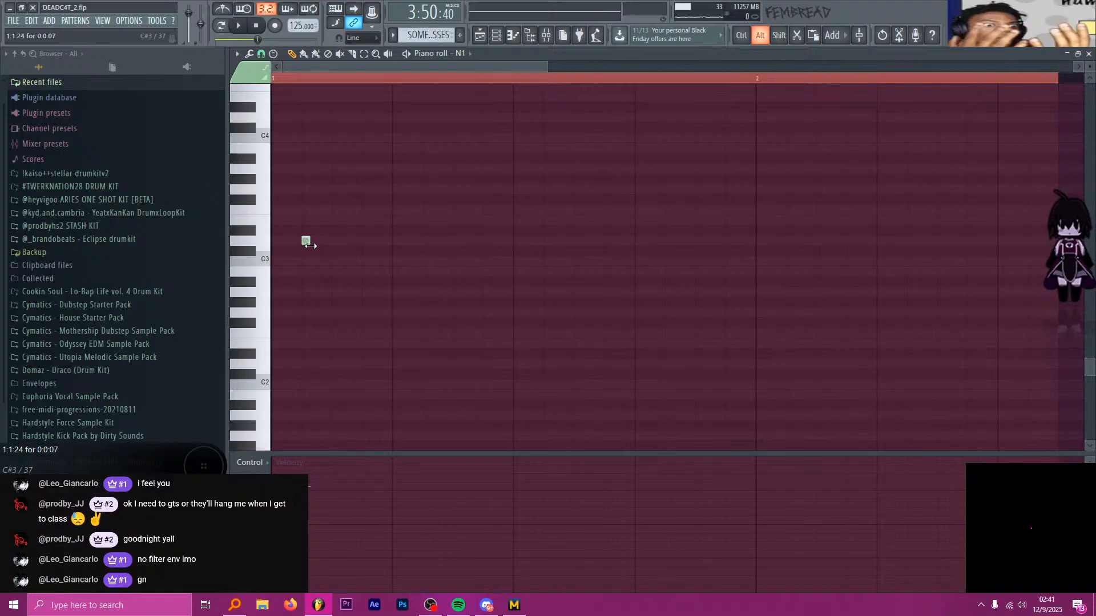
left_click(337, 241)
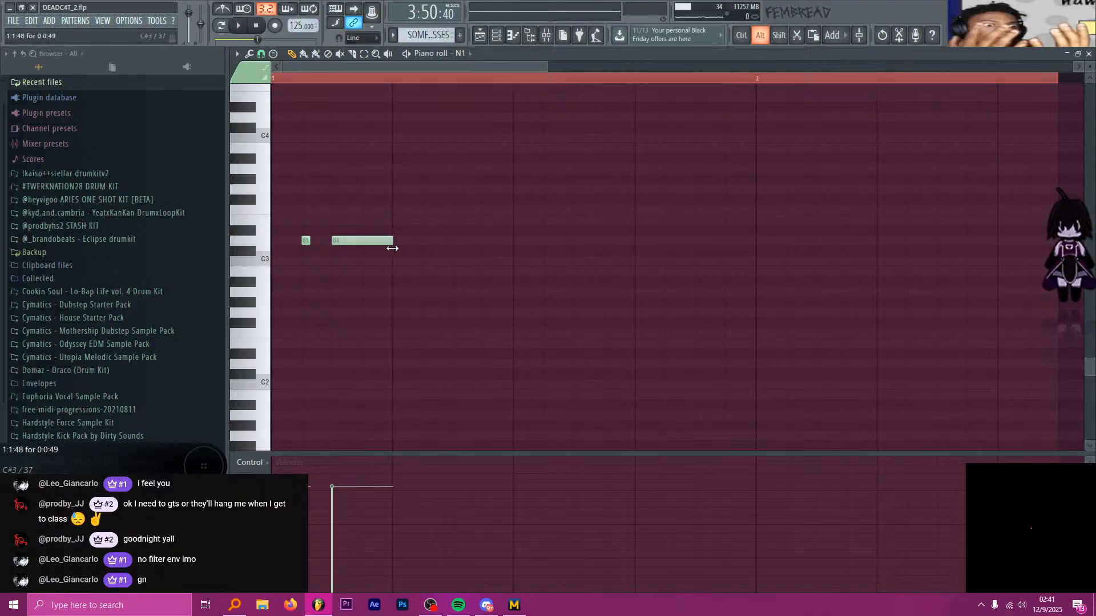
Lengthen the first short D3 note slightly and play back the N1 part
key("space")
key("space")
scroll(312, 230, "up", 2)
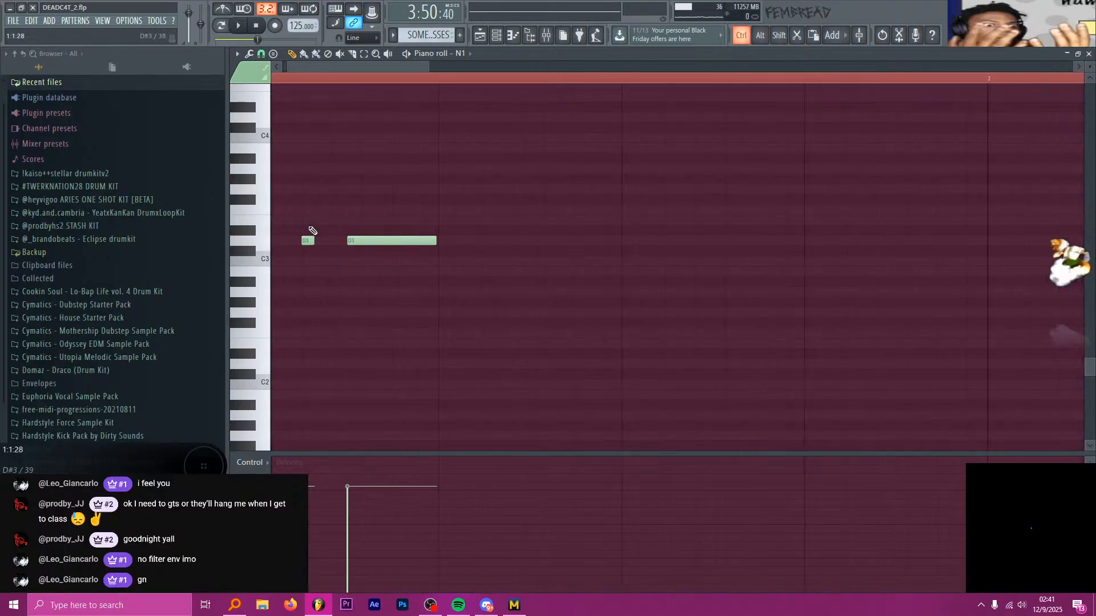
scroll(312, 230, "up", 1)
scroll(457, 244, "down", 2)
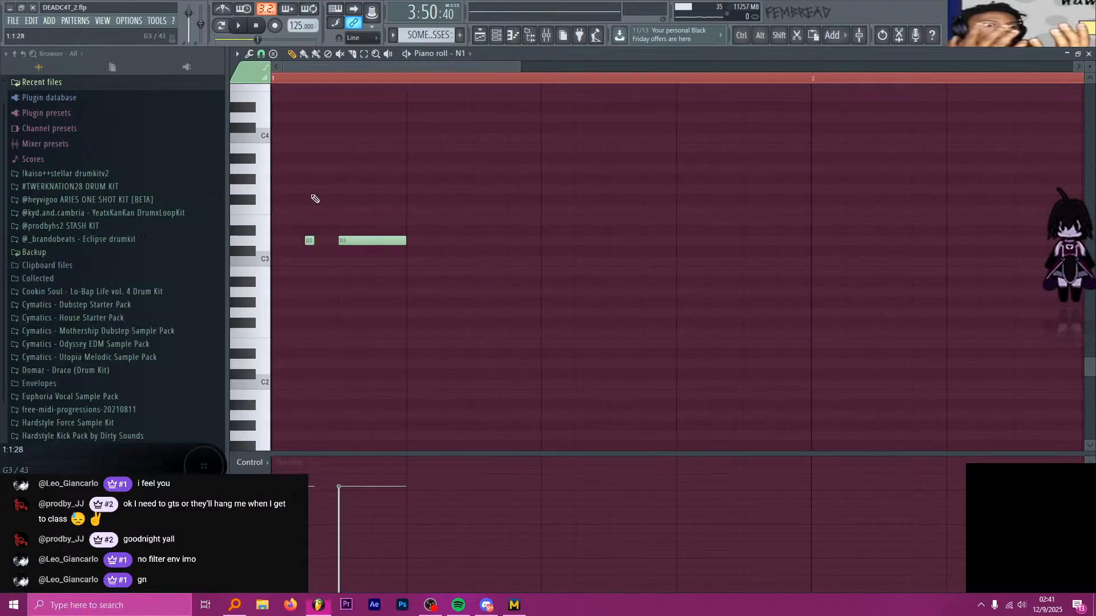
scroll(365, 278, "up", 3)
left_click_drag(366, 277, 375, 241)
scroll(459, 240, "down", 2)
key("space")
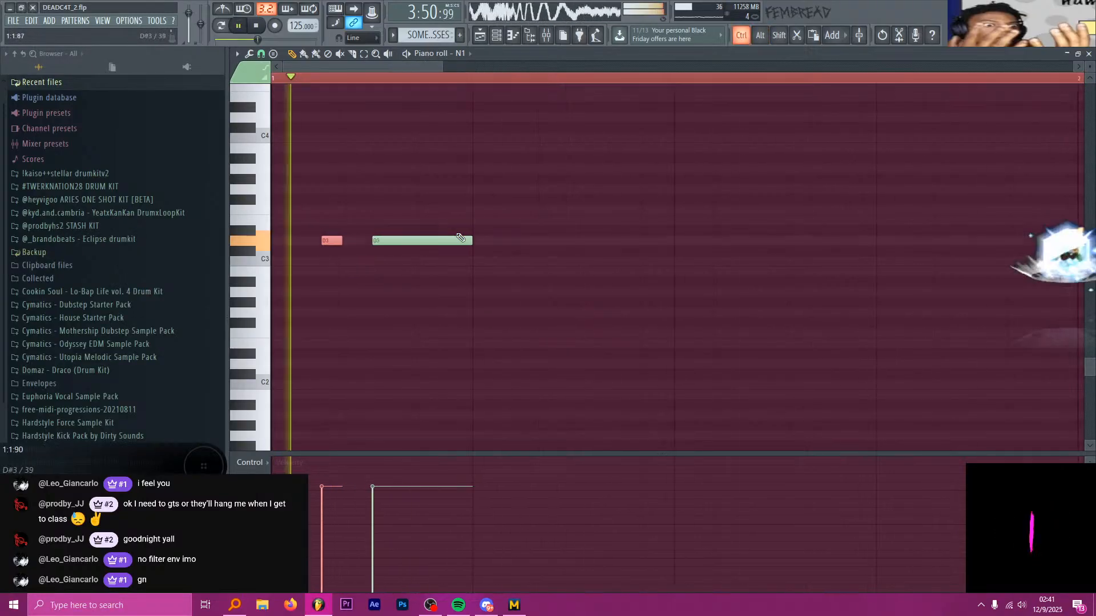
Add a second long D3 note at 1:2:00, directly after the first long one, and play the N1 part
key("space")
left_click_drag(527, 241, 480, 241)
right_click(481, 244)
left_click(458, 241)
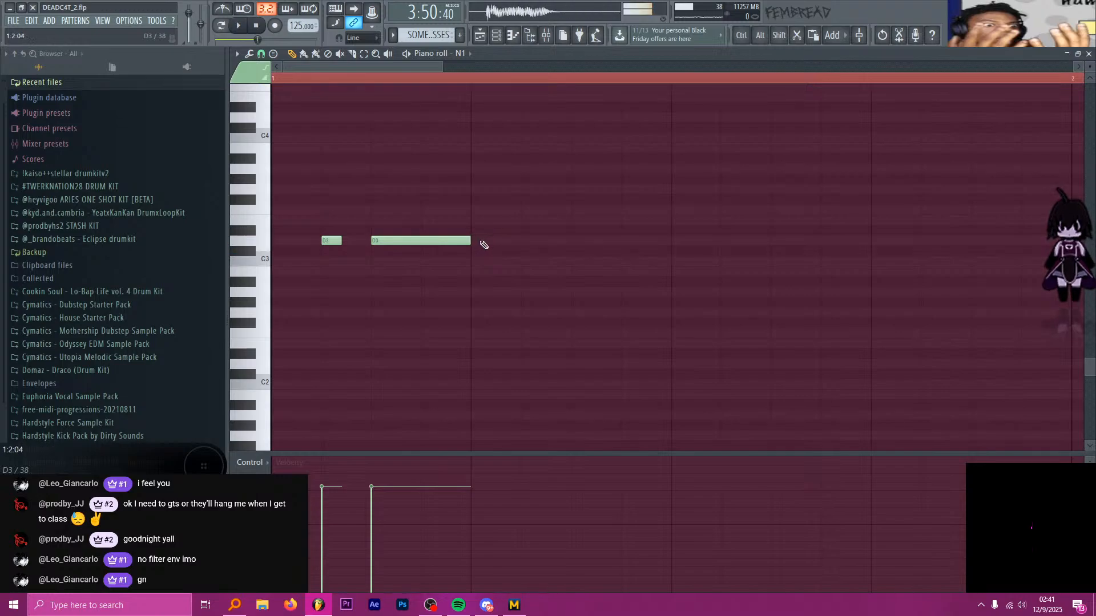
left_click(482, 241)
key("space")
key("space")
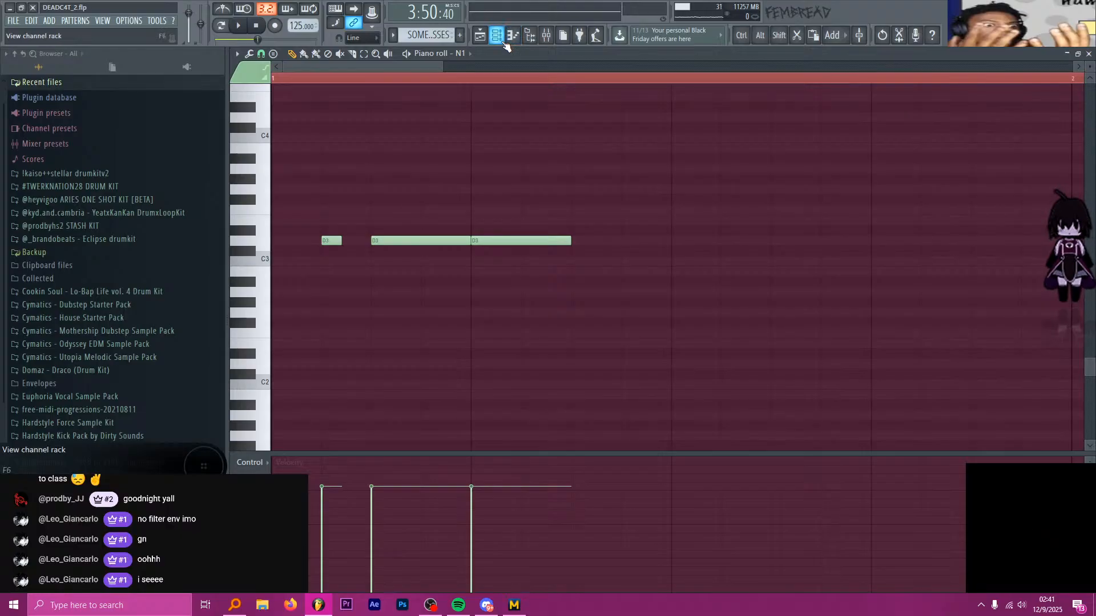
Show more of the step grid in the channel rack and clone the N1 channel
left_click(503, 41)
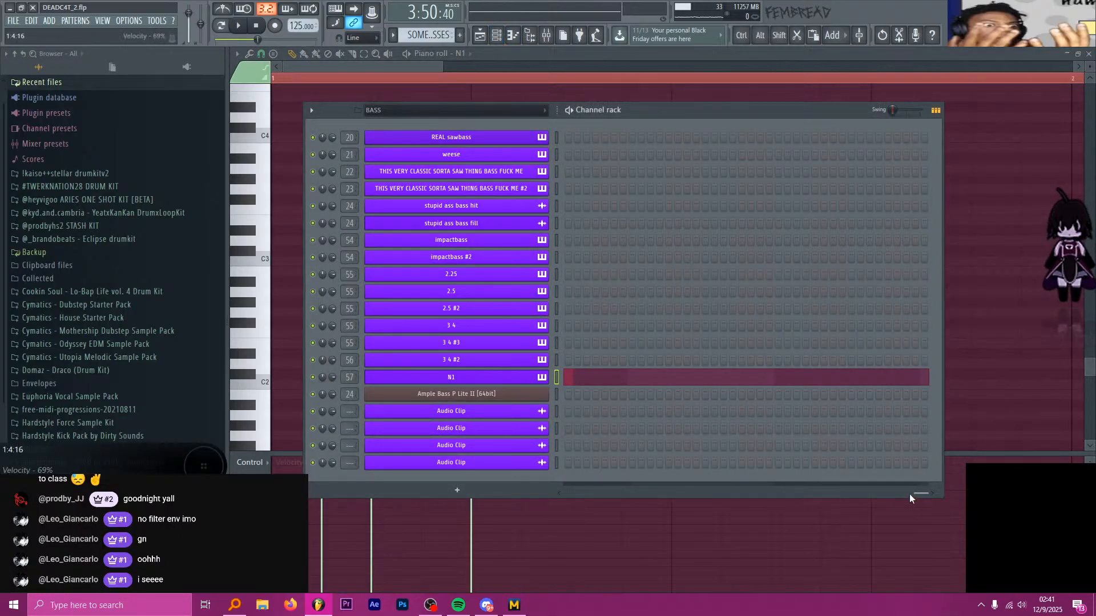
left_click_drag(909, 495, 625, 495)
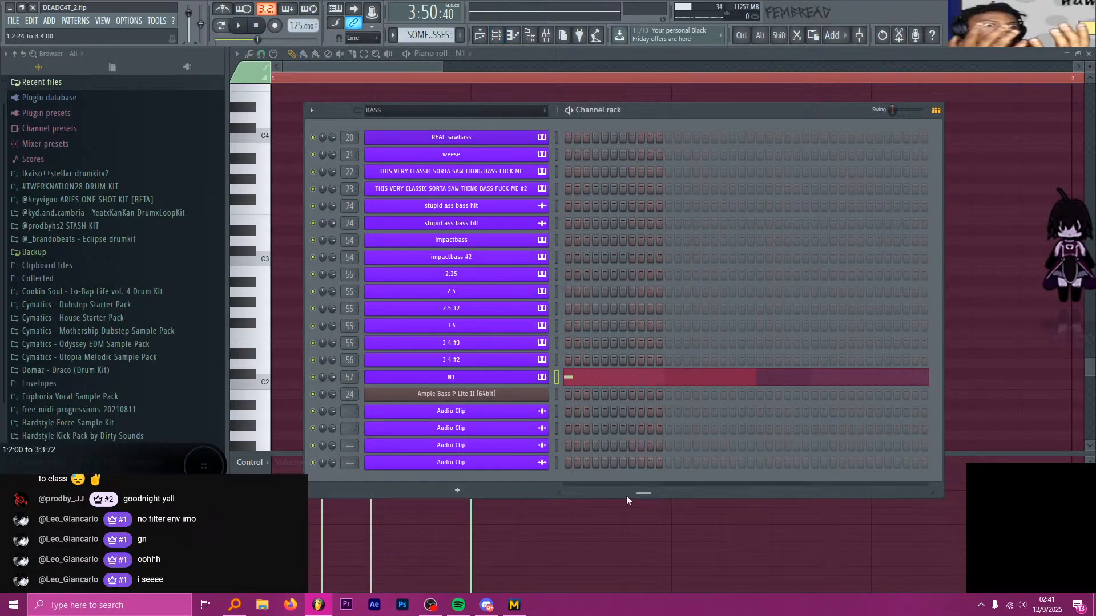
left_click(557, 378)
left_click(557, 378)
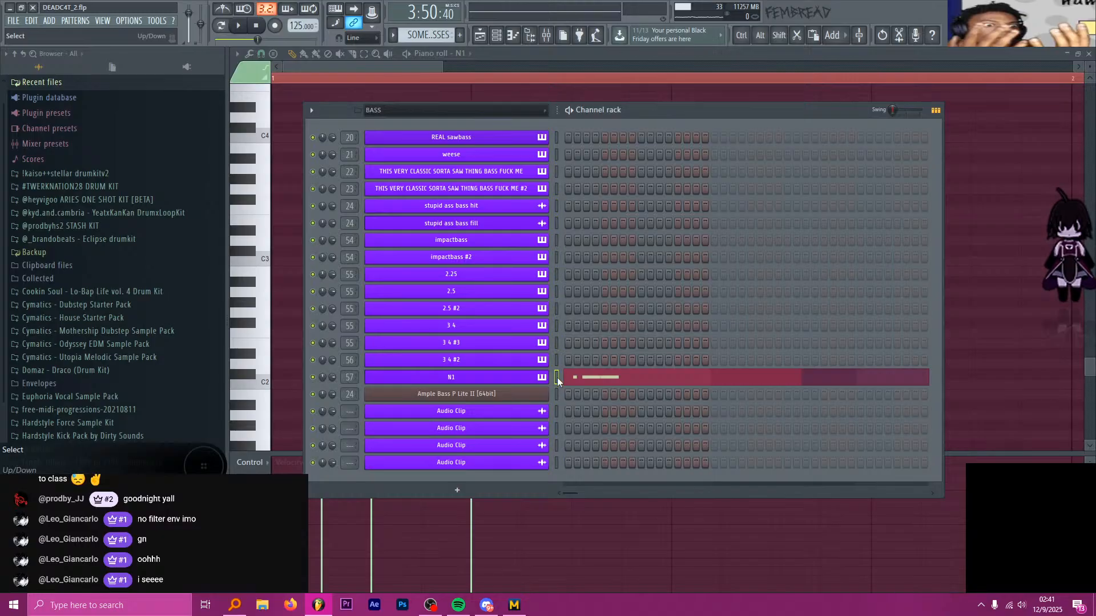
key("alt+c")
left_click(768, 137)
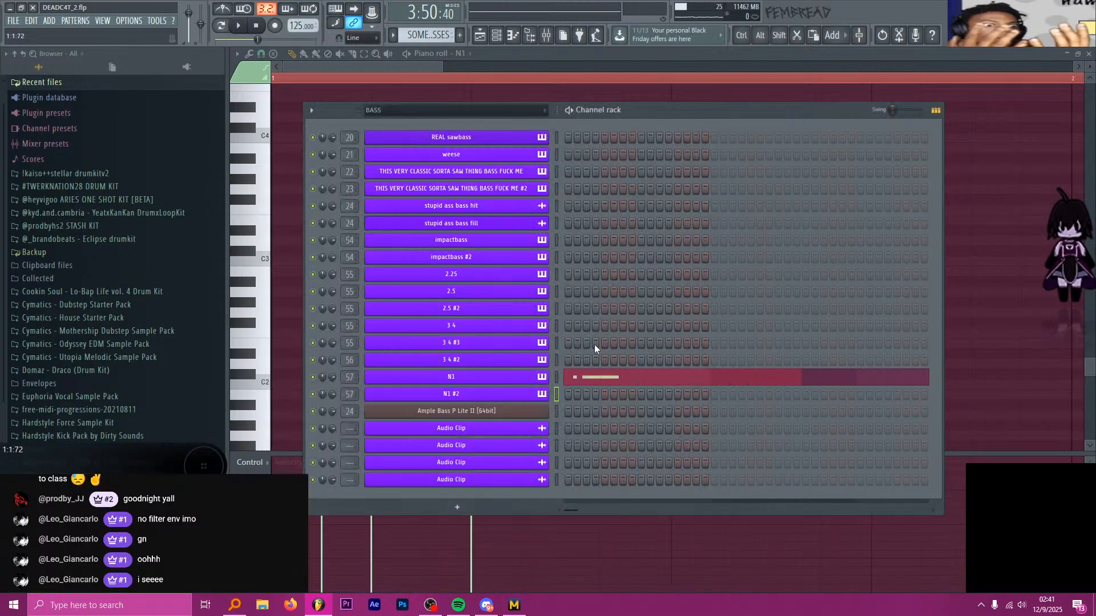
Move the short D3 note at 1:1:24 from N1's part into the part of its clone, N1 #2
left_click(412, 64)
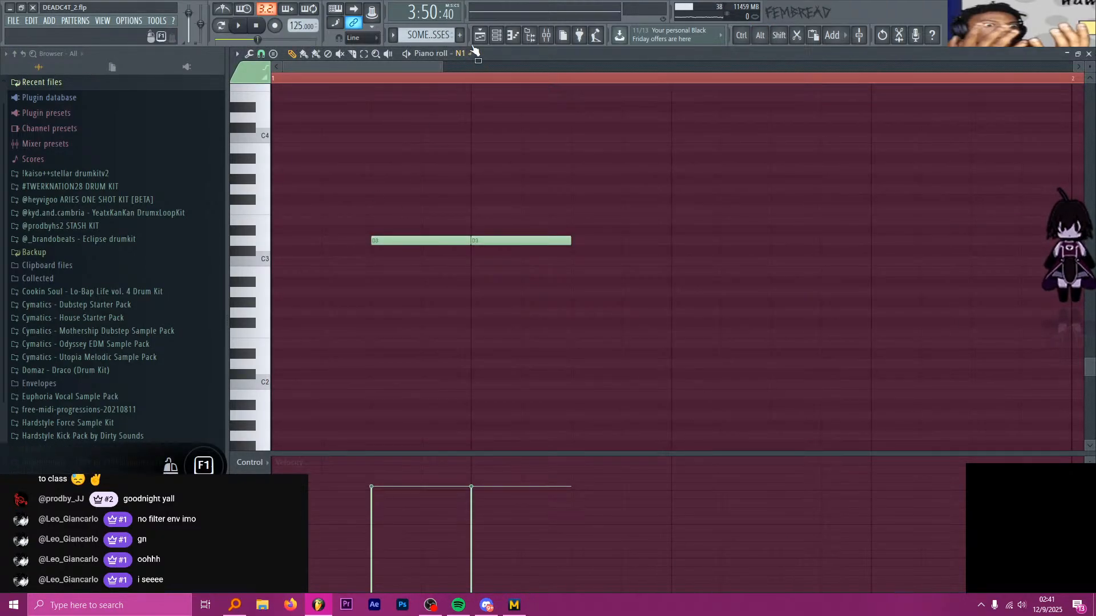
left_click(330, 240)
key("ctrl+z")
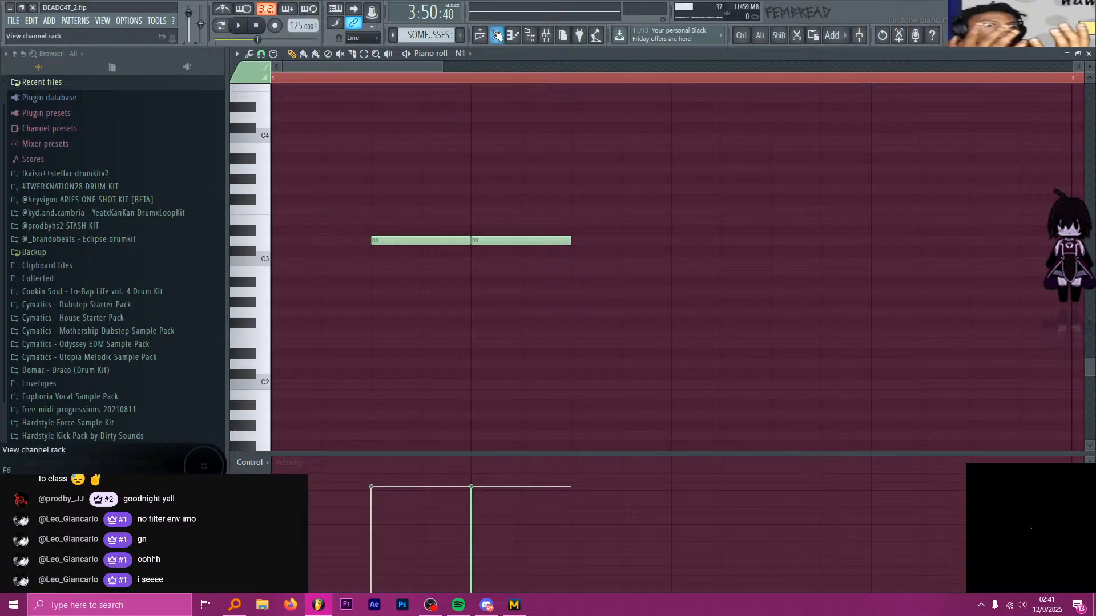
key("F6")
left_click(570, 394)
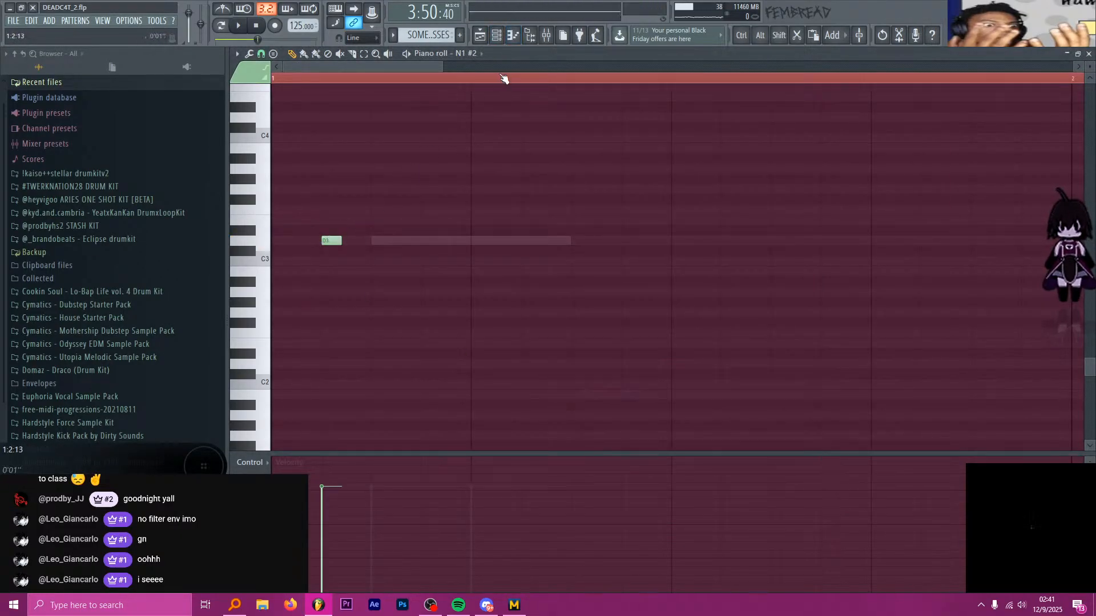
Set the LFO 1 rate to 1/16 in the Serum instance of N1 #2
key("F6")
left_click(514, 396)
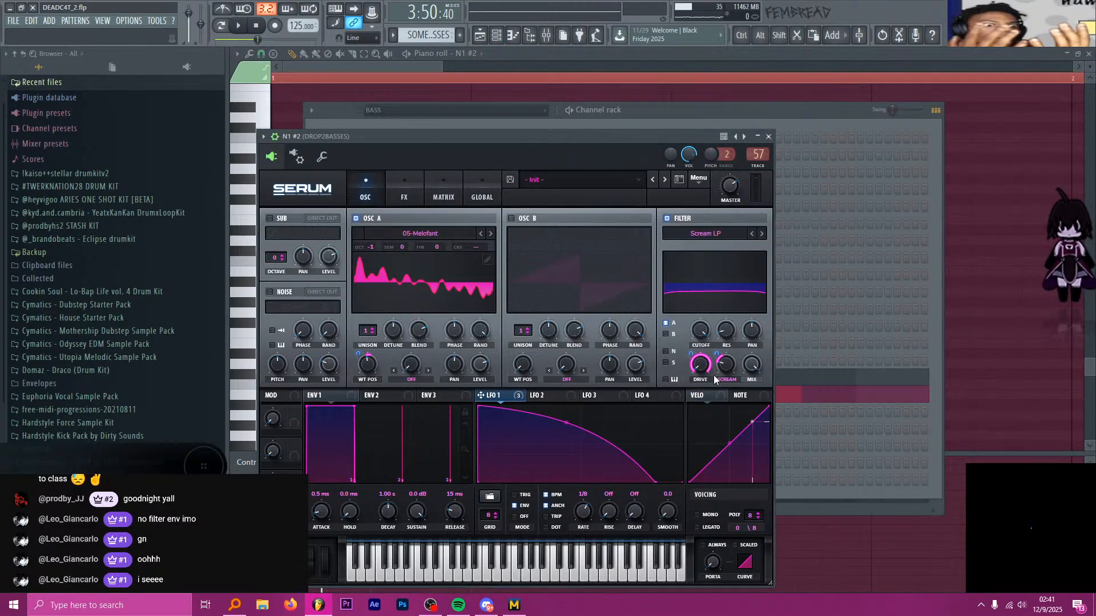
left_click_drag(718, 354, 718, 360)
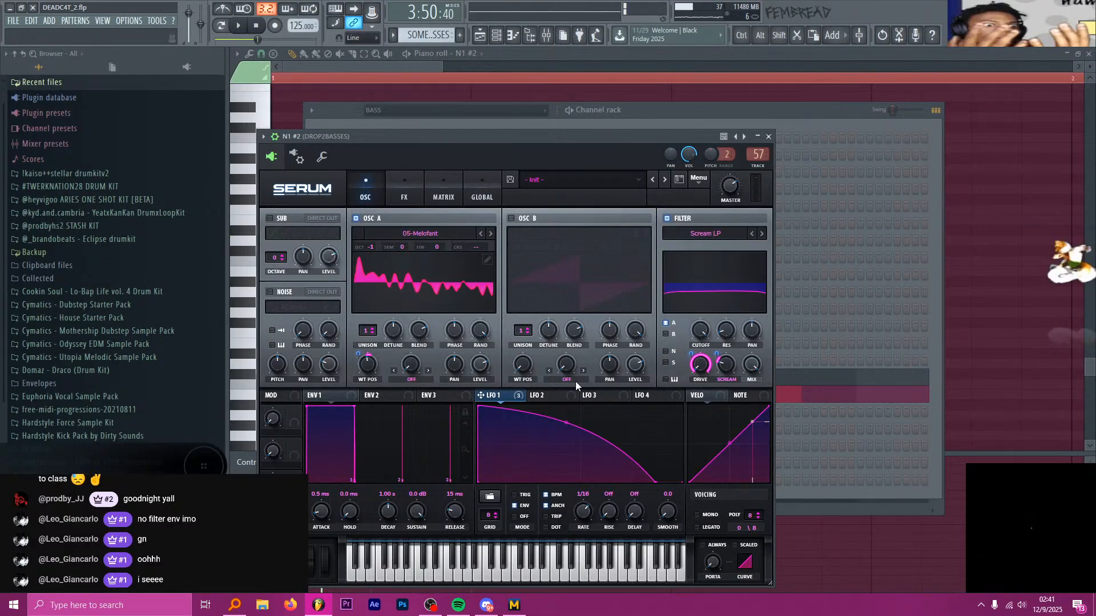
Lengthen the short D3 note in N1 #2 to 0:0:16 and play the pattern
left_click(387, 68)
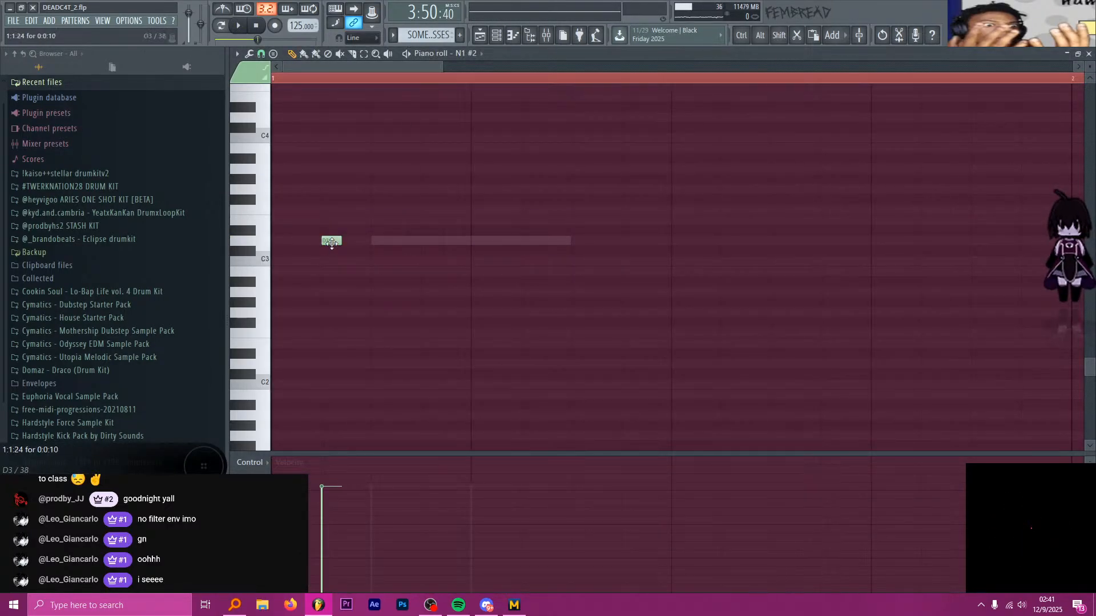
key("alt")
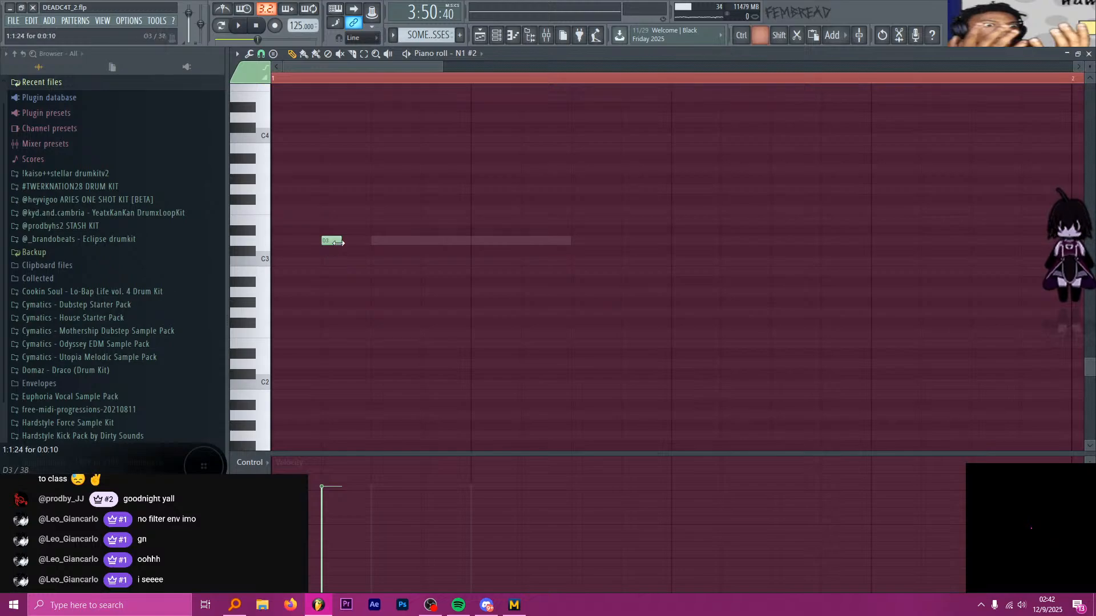
left_click_drag(365, 247, 351, 243)
key("space")
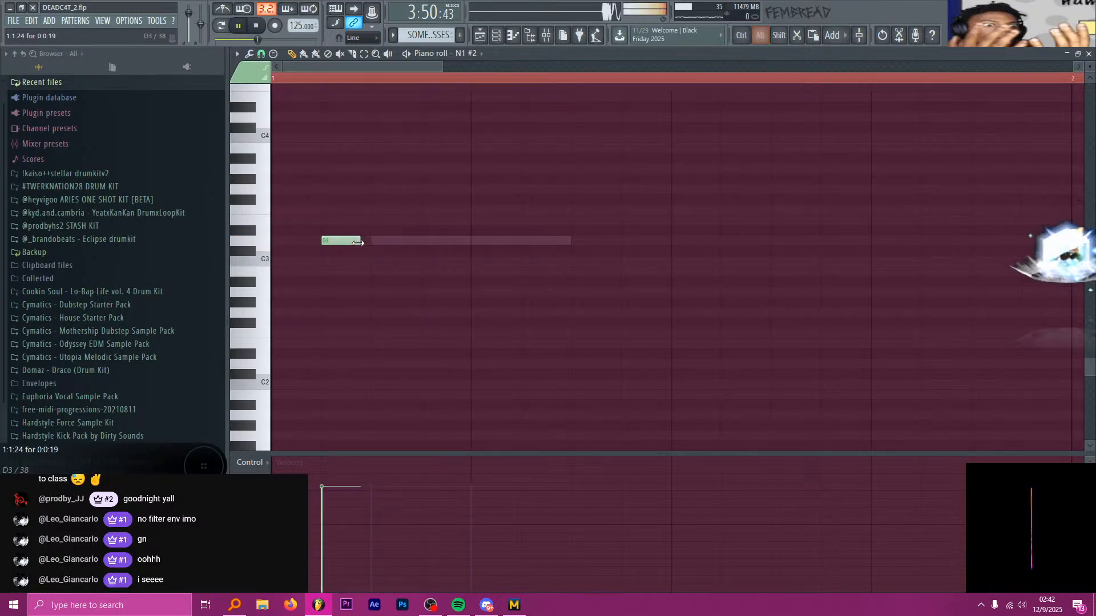
key("space")
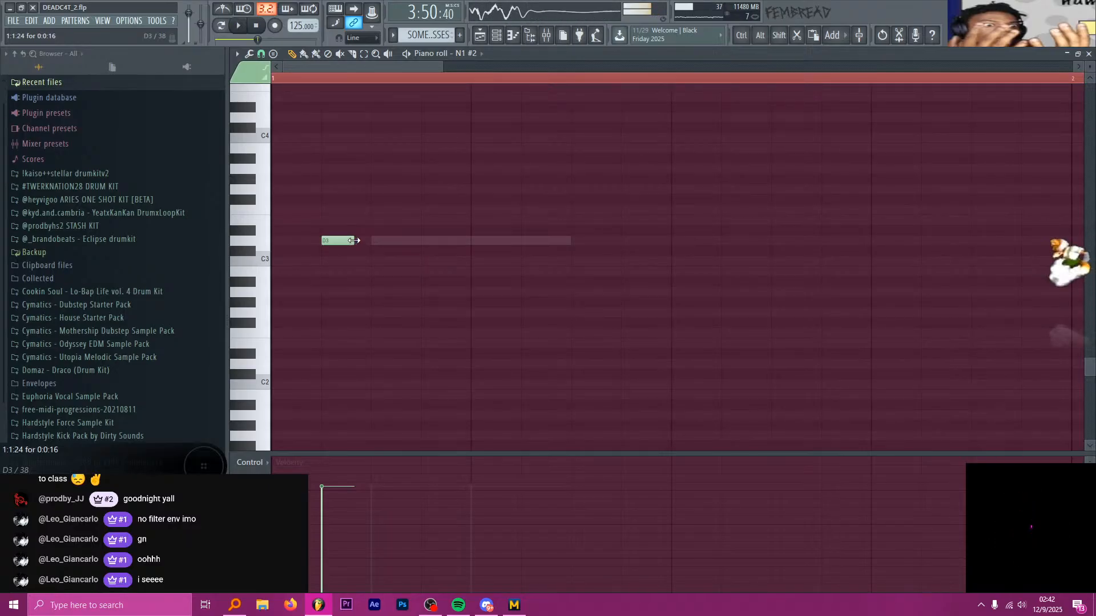
key("space")
In N1 #2, make the LFO 1 curve fall off slightly earlier, assign LFO 1 to the filter cutoff, and play the result
left_click(498, 37)
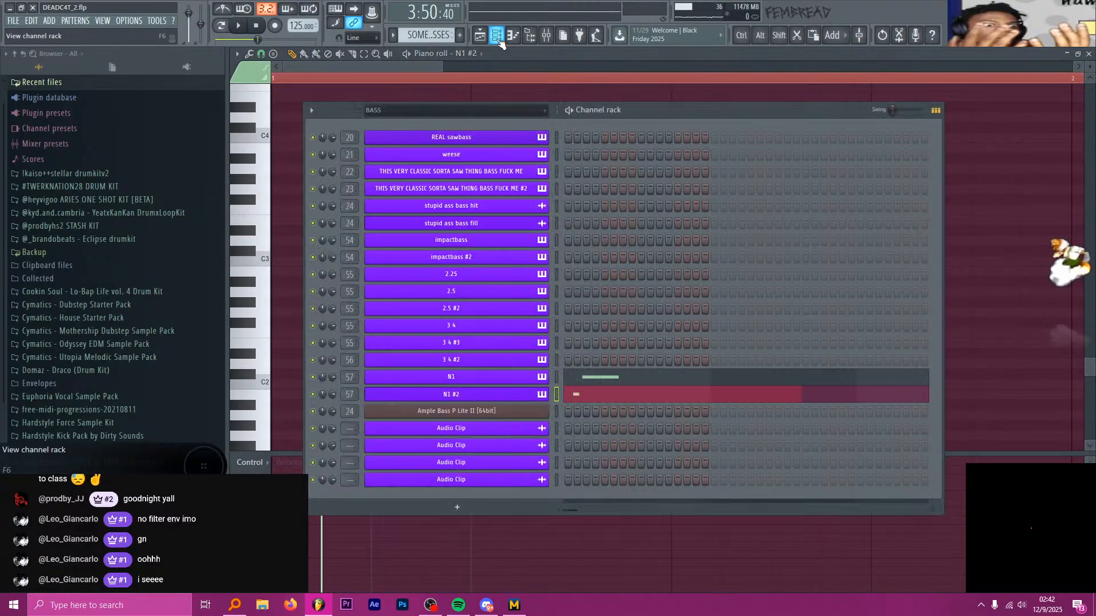
left_click(521, 399)
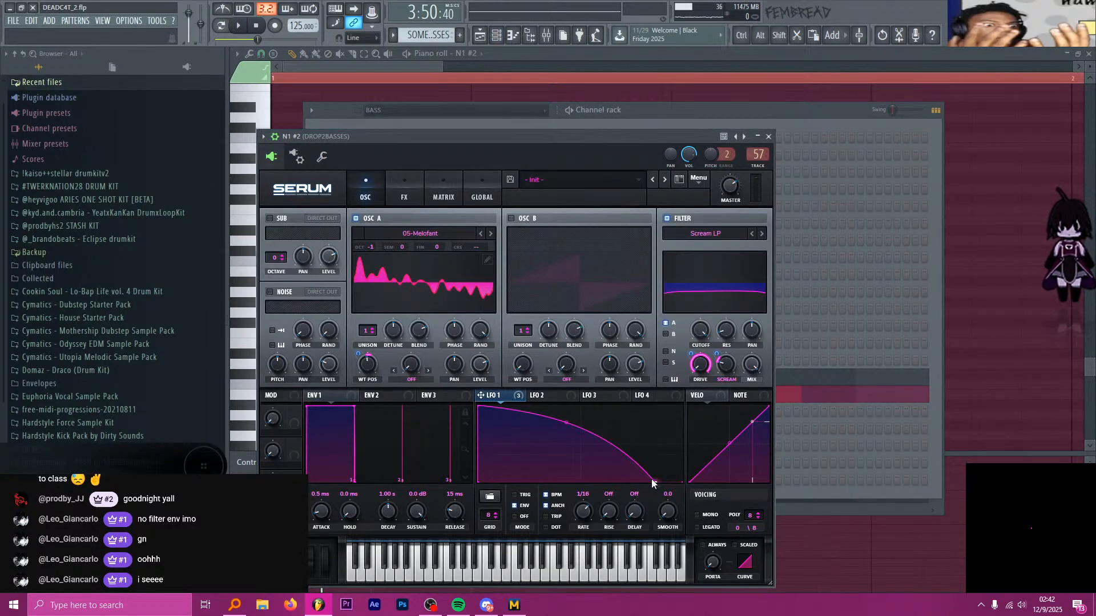
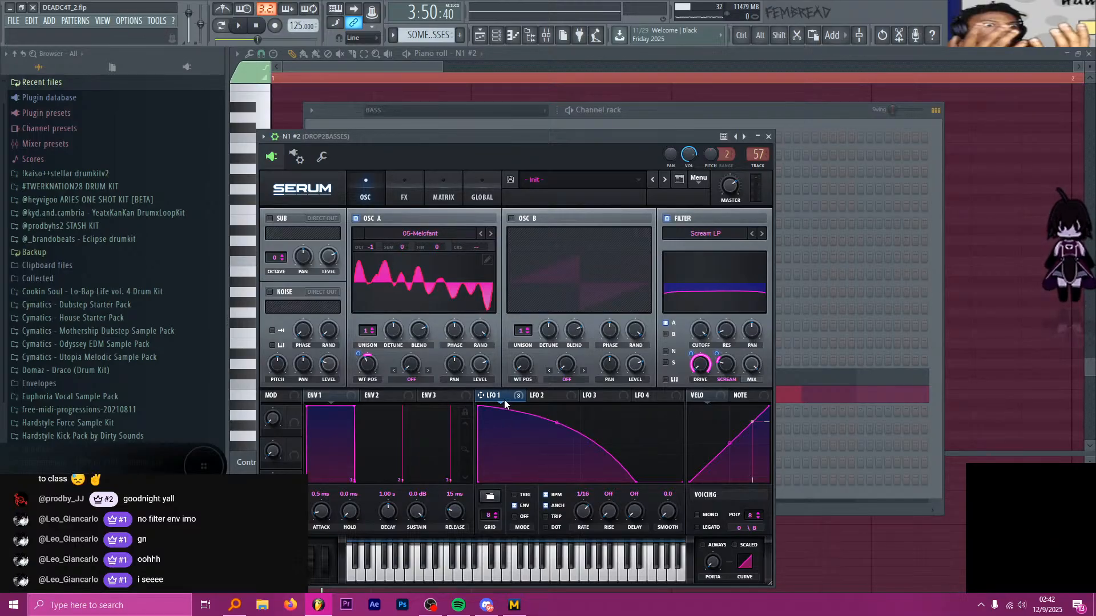
mouse_move(699, 334)
left_mouse_down()
mouse_move(695, 326)
mouse_move(697, 368)
mouse_move(699, 321)
mouse_move(695, 336)
mouse_move(702, 329)
left_mouse_up()
key("space")
key("space")
key("space")
key("space")
key("space")
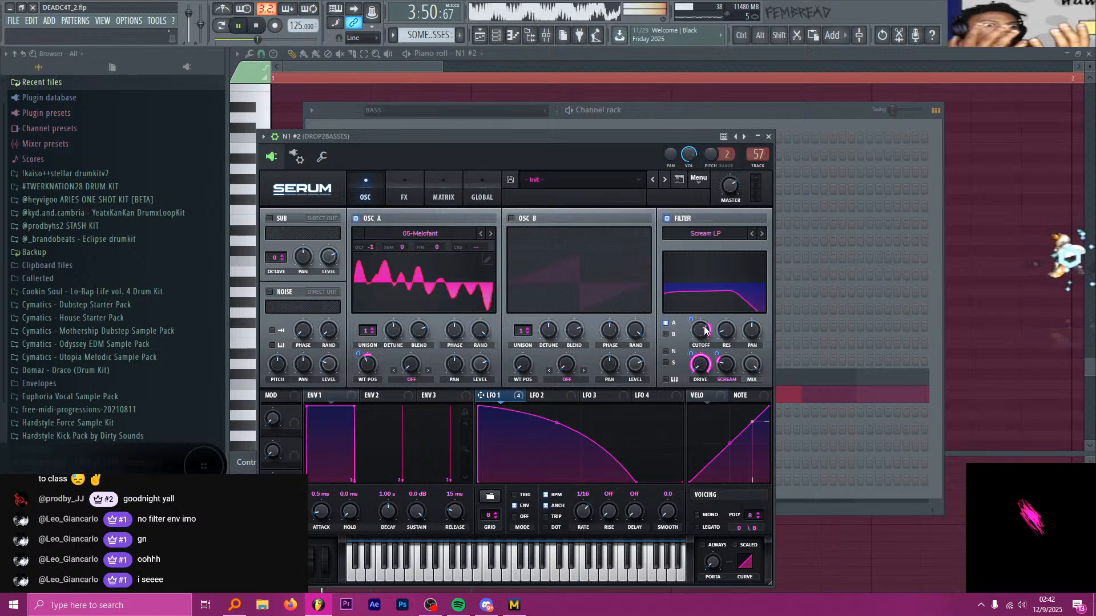
key("space")
Move the playback start to 1:1:48 at the first long D3 note and open N1's Serum instance
left_click(528, 56)
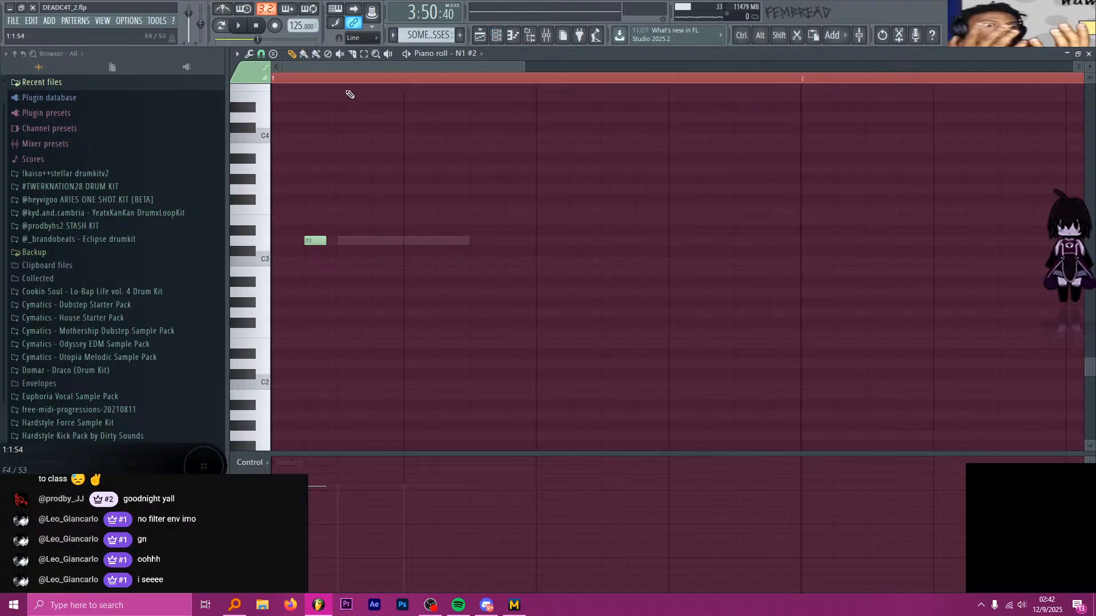
left_click(496, 35)
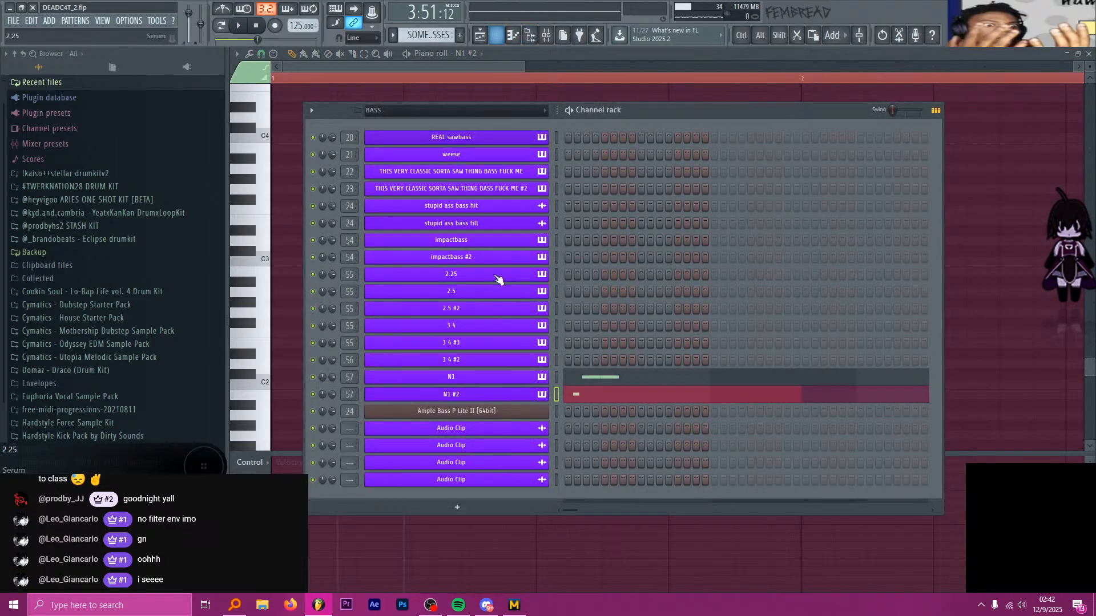
left_click(541, 377)
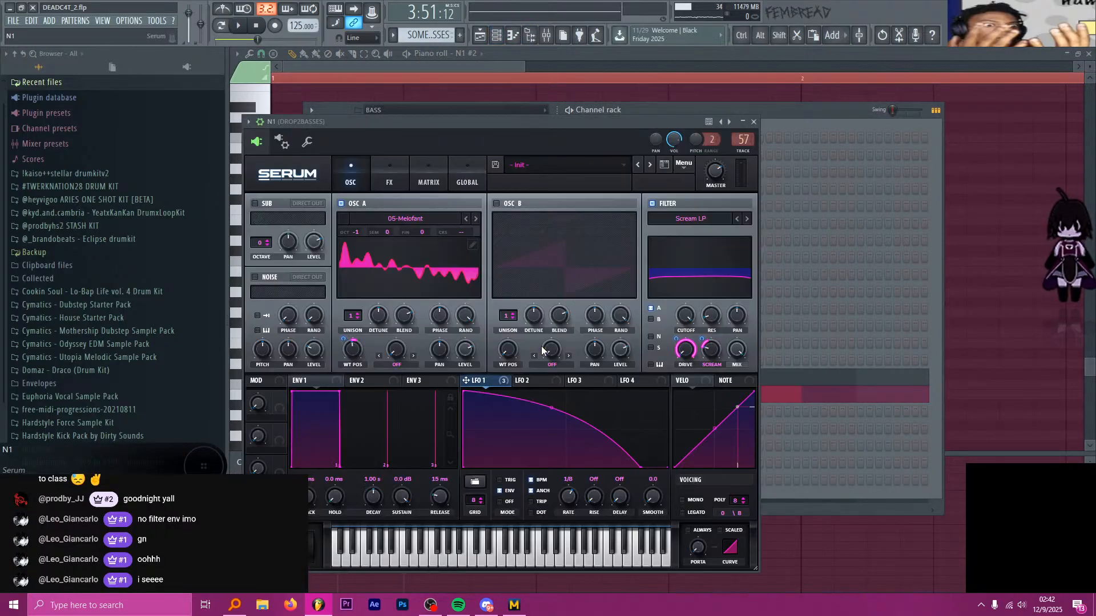
left_click(437, 78)
left_click(340, 79)
left_click(497, 36)
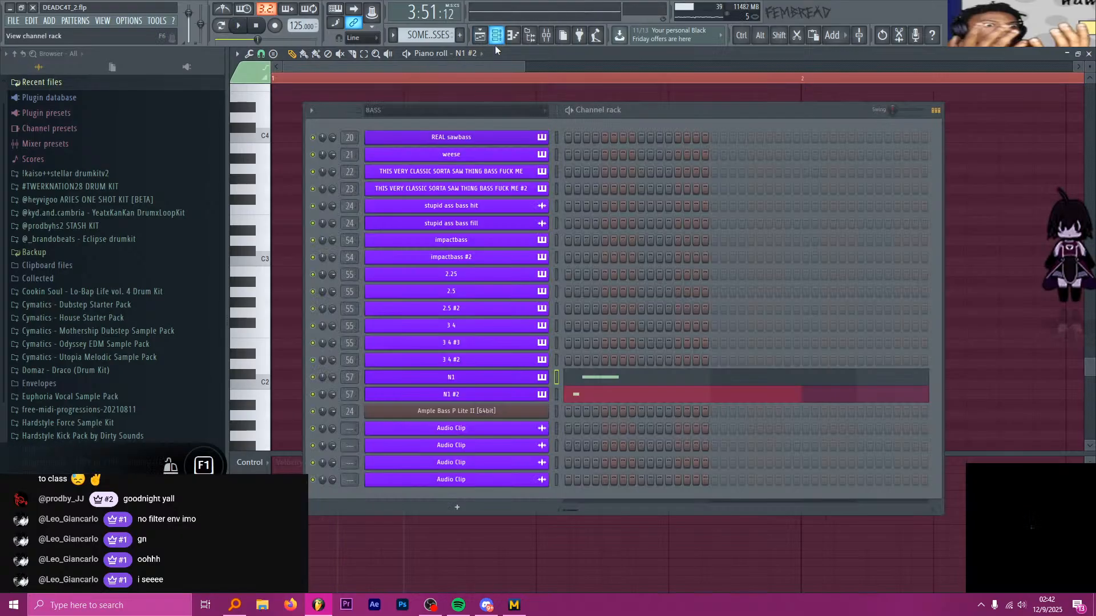
left_click(520, 374)
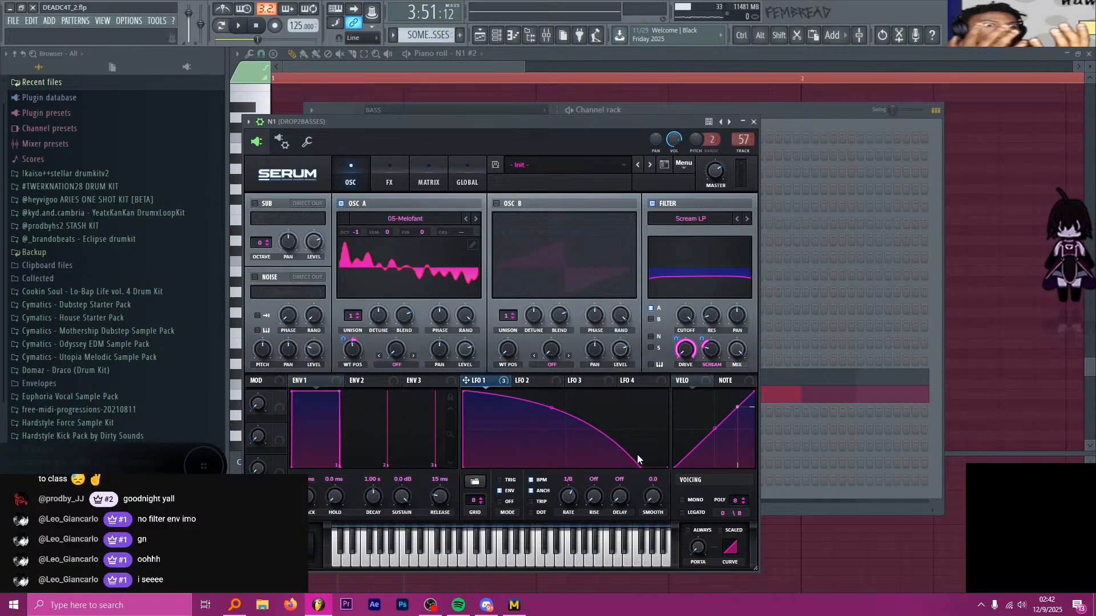
Adjust N1's LFO 1 modulation of the filter scream and oscillator A wavetable position while playing the long notes
key("space")
left_click_drag(553, 408, 553, 404)
key("space")
key("space")
key("space")
key("space")
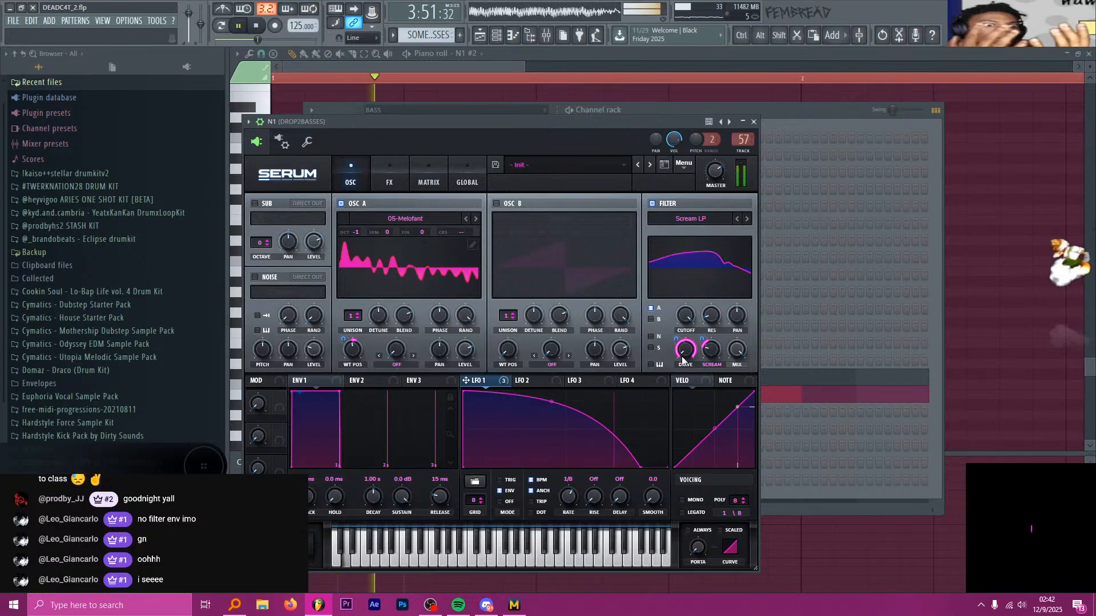
key("space")
left_click_drag(701, 339, 702, 340)
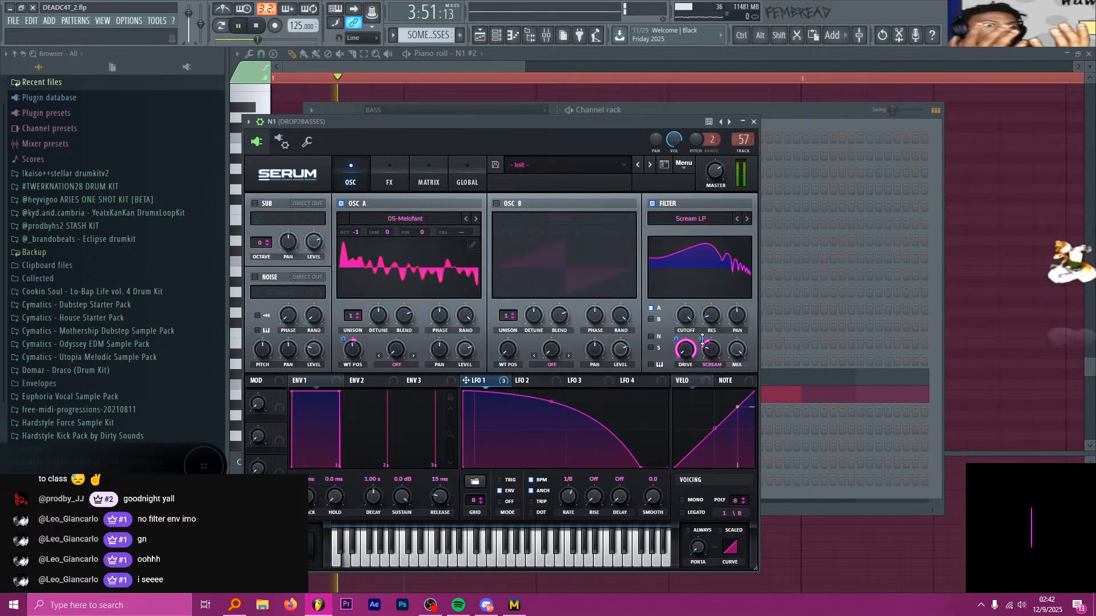
left_click_drag(345, 346, 347, 345)
key("space")
key("space")
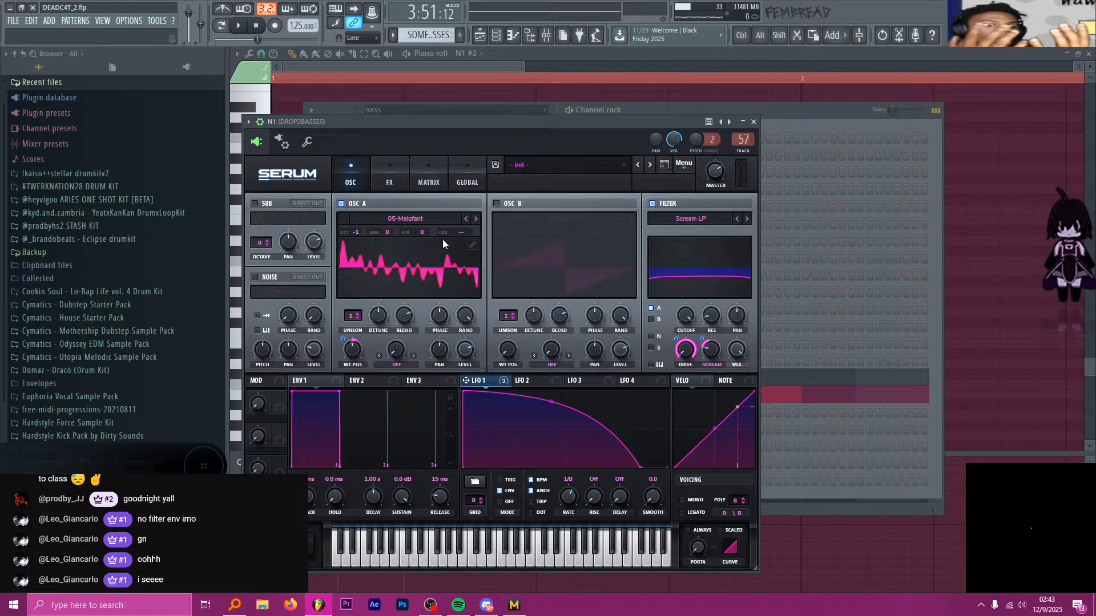
Try the 06-Digigrain I wavetable on N1's oscillator A, adjust its wavetable position, and repeatedly play the long notes
left_click(476, 219)
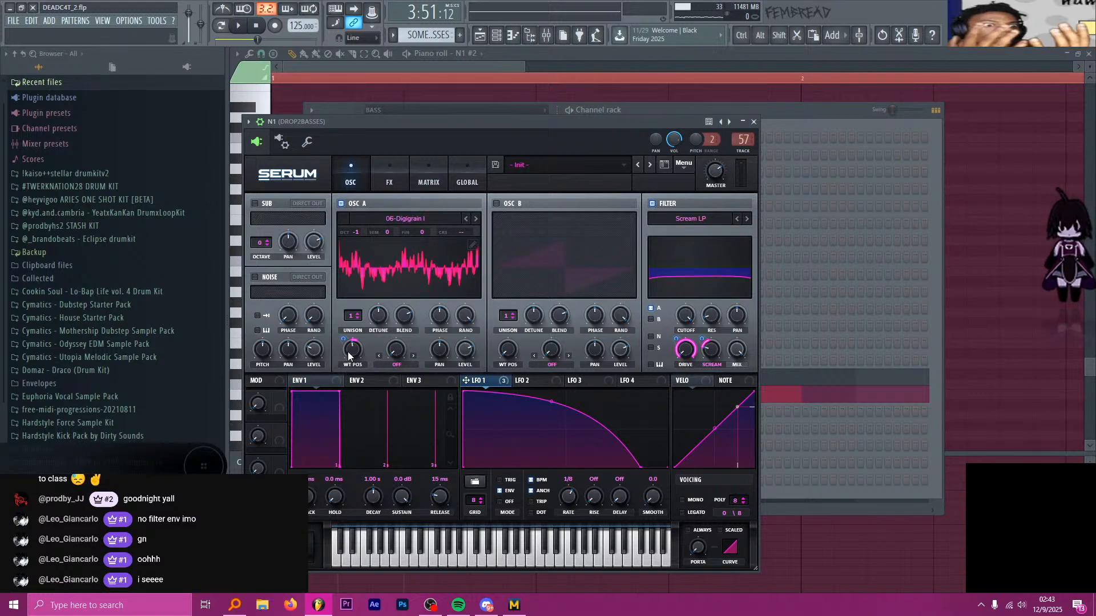
key("space")
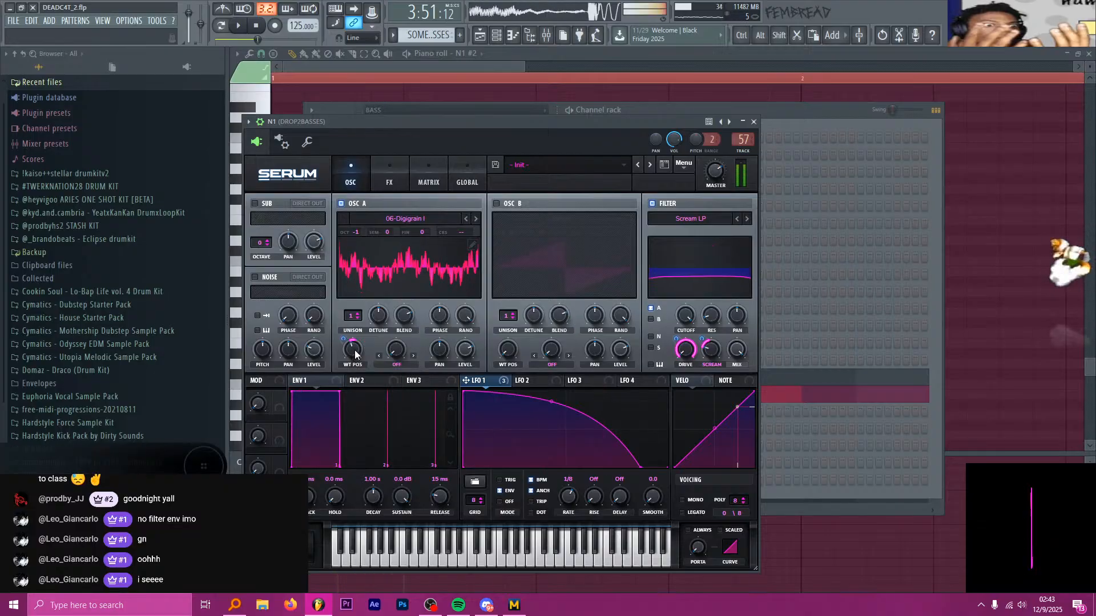
mouse_move(355, 354)
left_mouse_down()
mouse_move(354, 371)
mouse_move(344, 339)
mouse_move(352, 377)
mouse_move(347, 346)
mouse_move(366, 337)
mouse_move(355, 348)
mouse_move(364, 361)
left_mouse_up()
key("space")
key("space")
key("space")
key("space")
key("space")
key("space")
key("space")
key("space")
key("space")
key("space")
key("space")
key("space")
key("space")
key("space")
key("space")
key("space")
key("space")
key("space")
key("space")
key("space")
key("space")
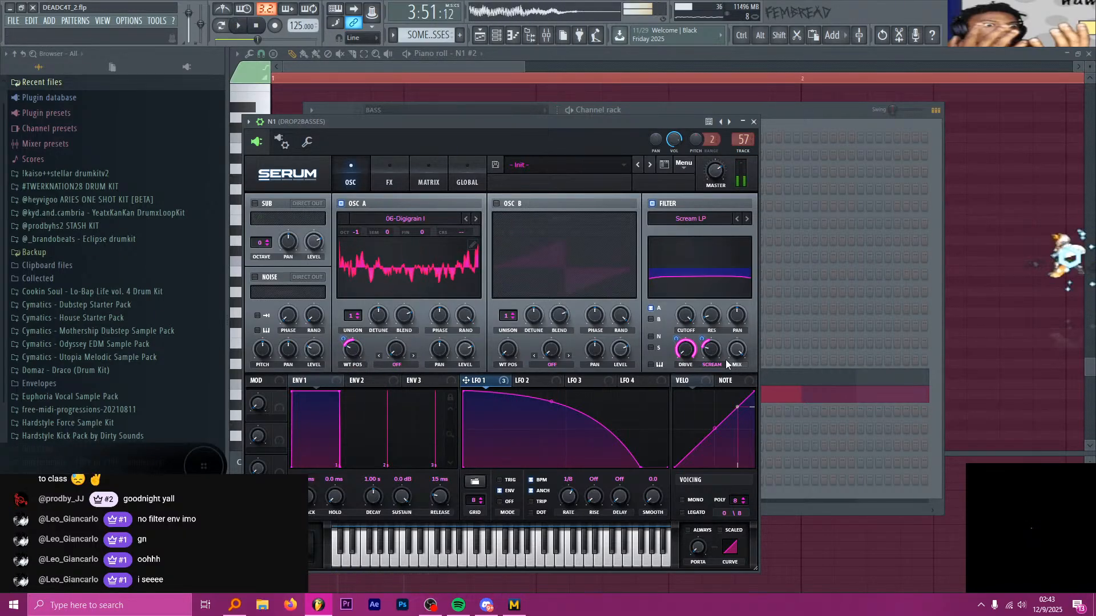
key("space")
Fine-tune the filter's scream amount and lower oscillator A's wavetable position in N1 while playing the notes
left_click_drag(714, 354, 716, 356)
key("space")
key("space")
key("space")
key("space")
key("space")
key("space")
key("space")
left_click_drag(350, 361, 348, 379)
key("space")
key("space")
key("space")
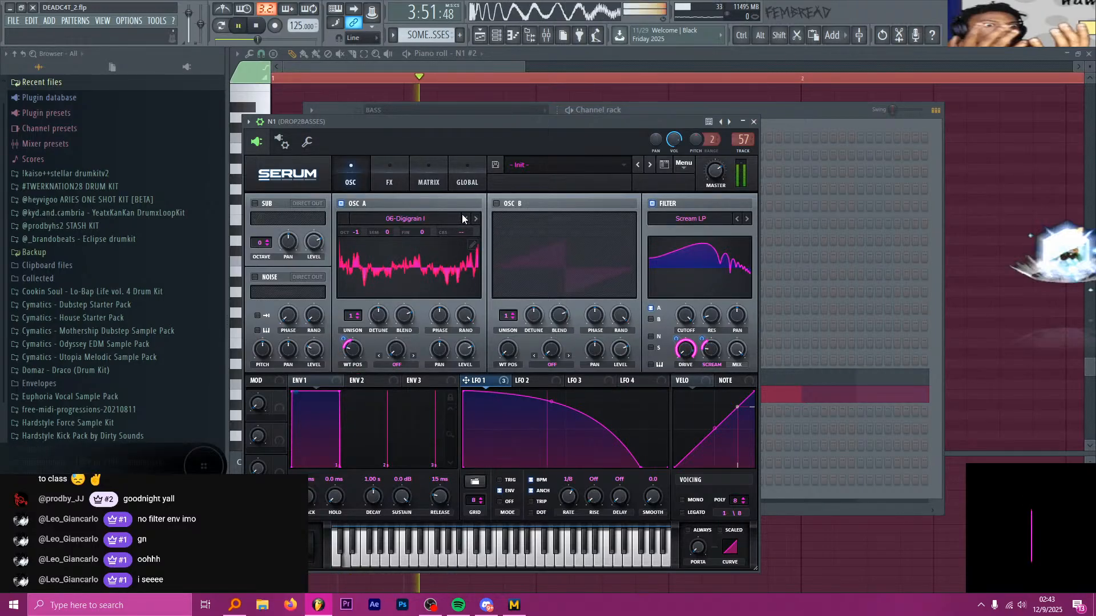
Load the 07-Digigrain II wavetable on N1's oscillator A, readjust the wavetable position and its LFO modulation, and play the notes
key("space")
left_click(475, 219)
key("space")
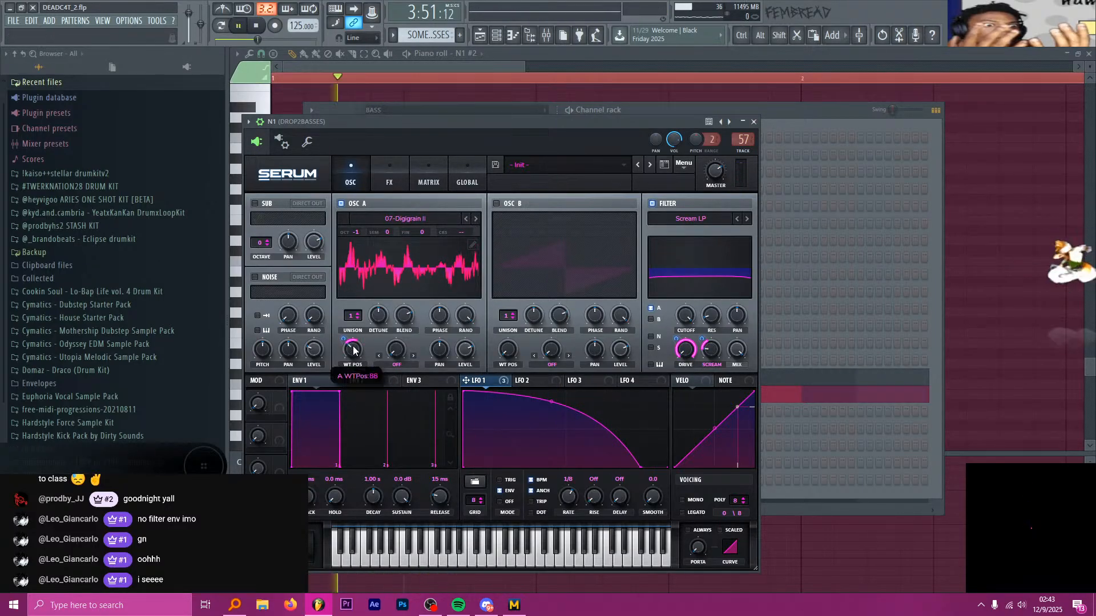
key("space")
key("space")
left_click_drag(343, 339, 346, 358)
key("space")
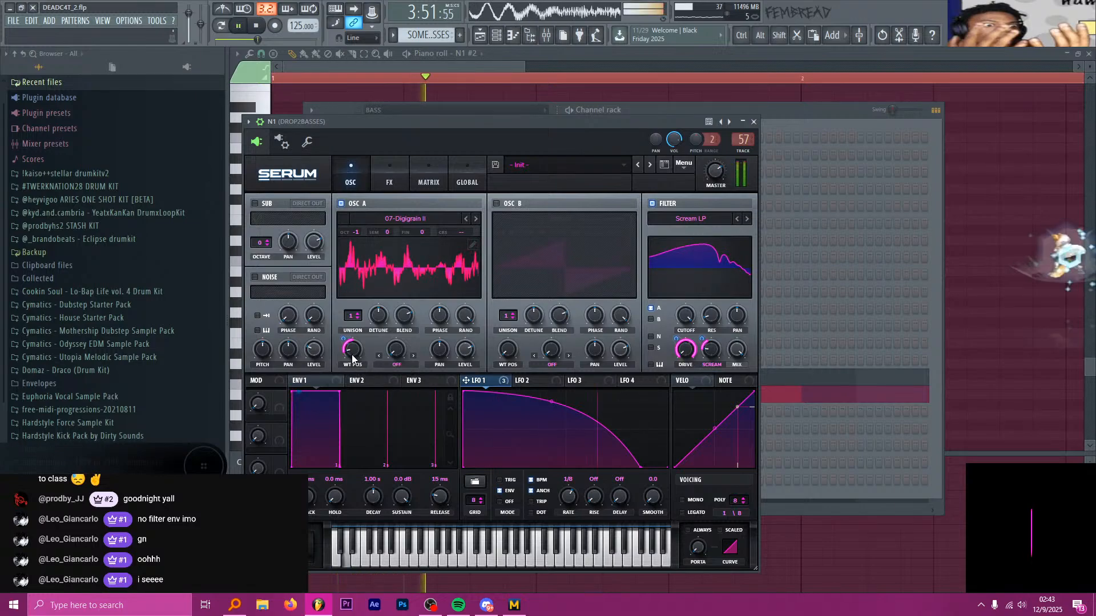
key("space")
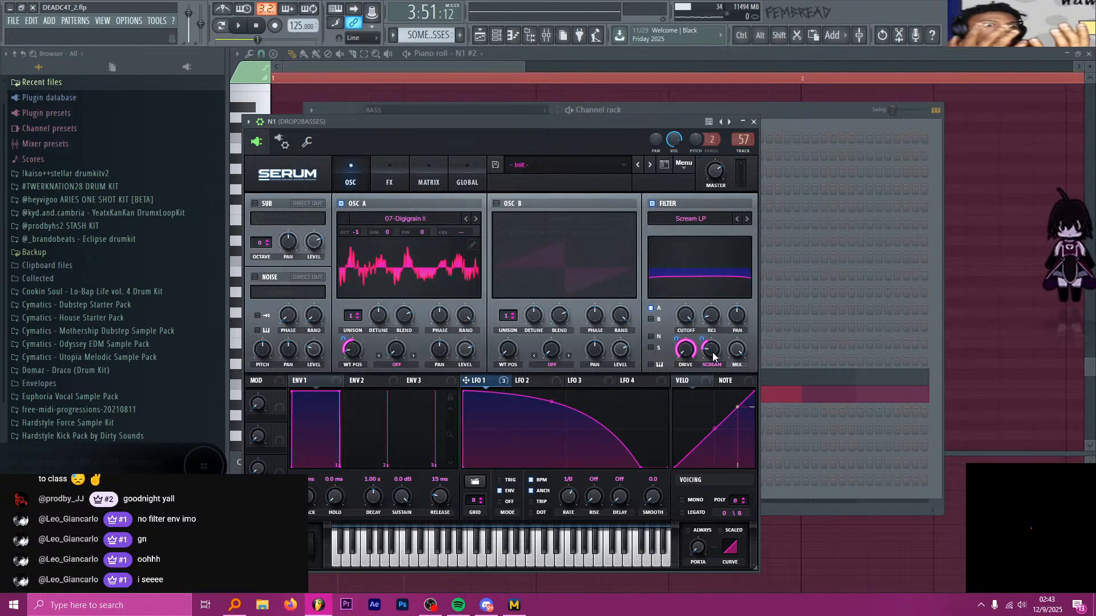
key("space")
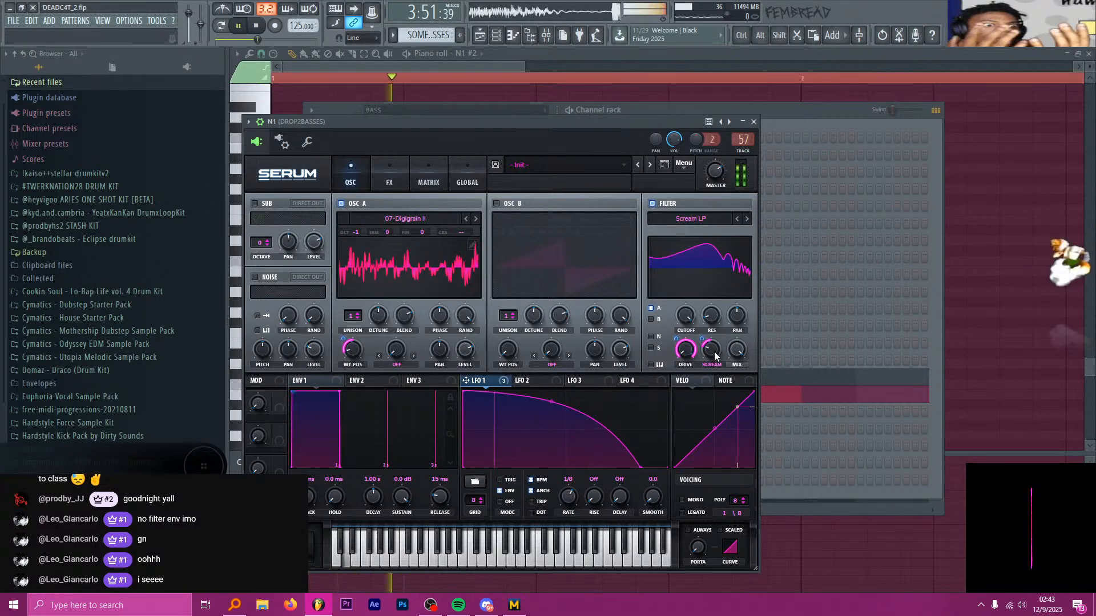
Set N1's filter scream amount to 23% and replay the bass notes
key("space")
key("space")
key("space")
double_click(715, 352)
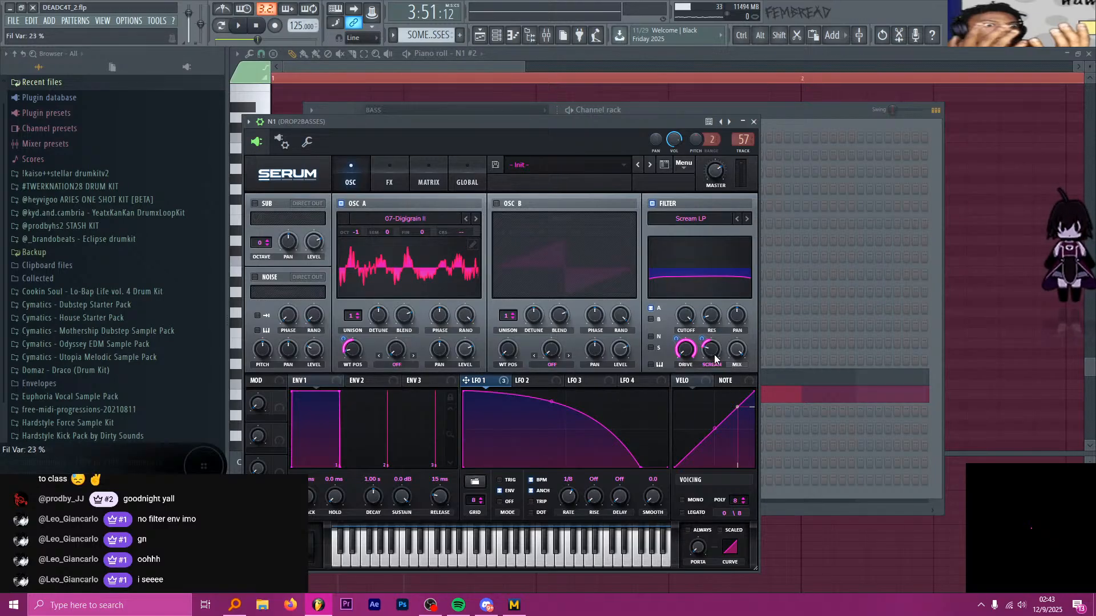
mouse_move(488, 124)
left_mouse_down()
mouse_move(476, 122)
mouse_move(507, 121)
left_mouse_up()
key("space")
key("space")
key("space")
key("space")
Try the Bend +/- warp mode on N1's oscillator A and play the notes
left_click(423, 363)
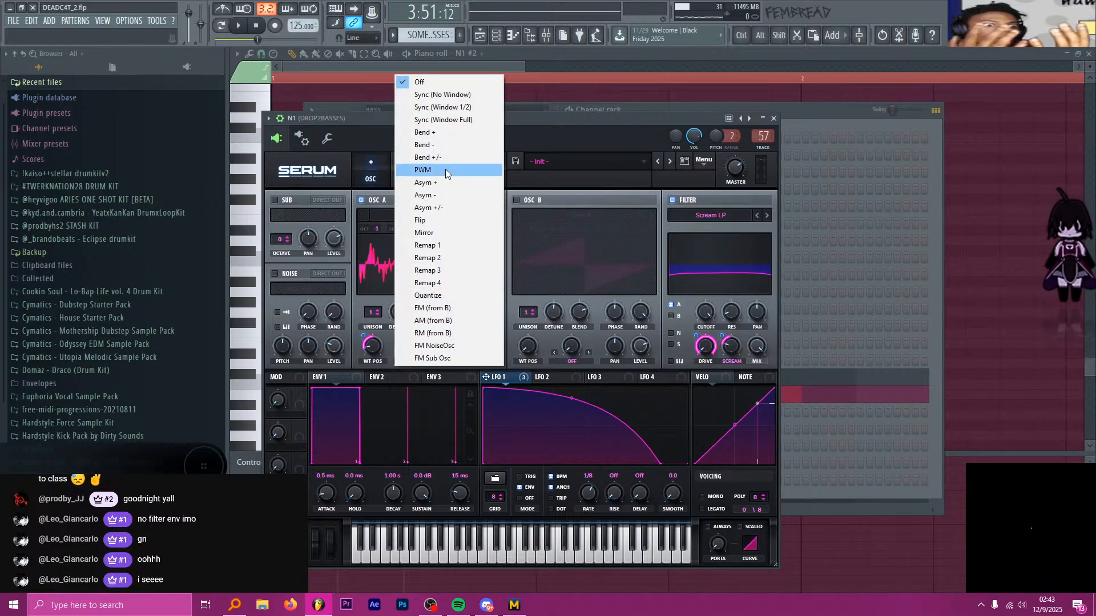
left_click(429, 157)
key("space")
key("space")
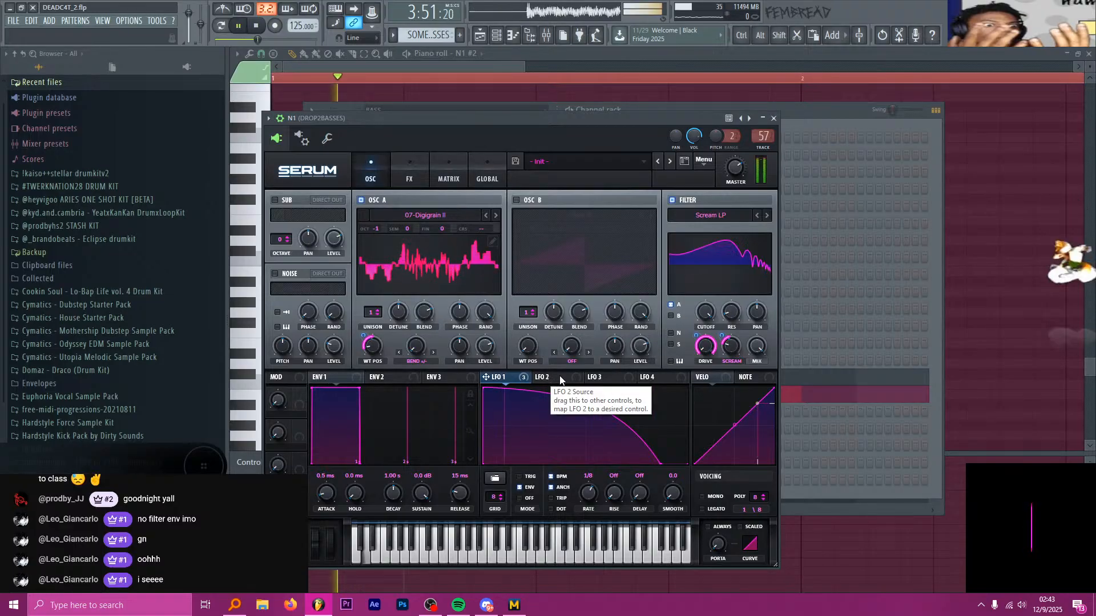
Modulate oscillator A's level with LFO 1 and play the basses in the pattern and in the playlist from bar 121
left_click_drag(486, 378, 485, 346)
key("space")
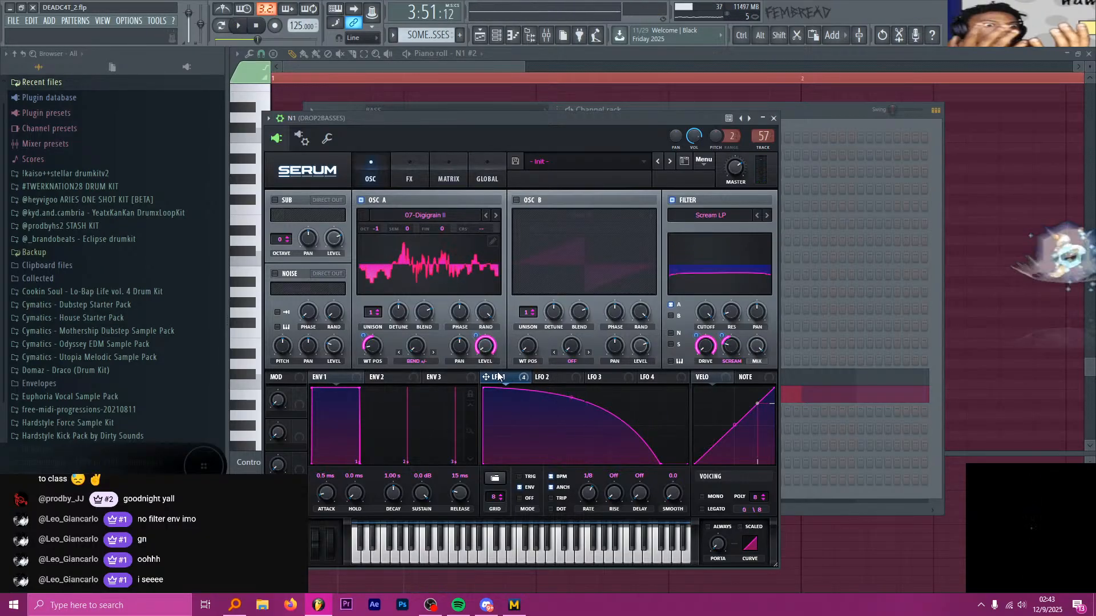
left_click(274, 79)
key("space")
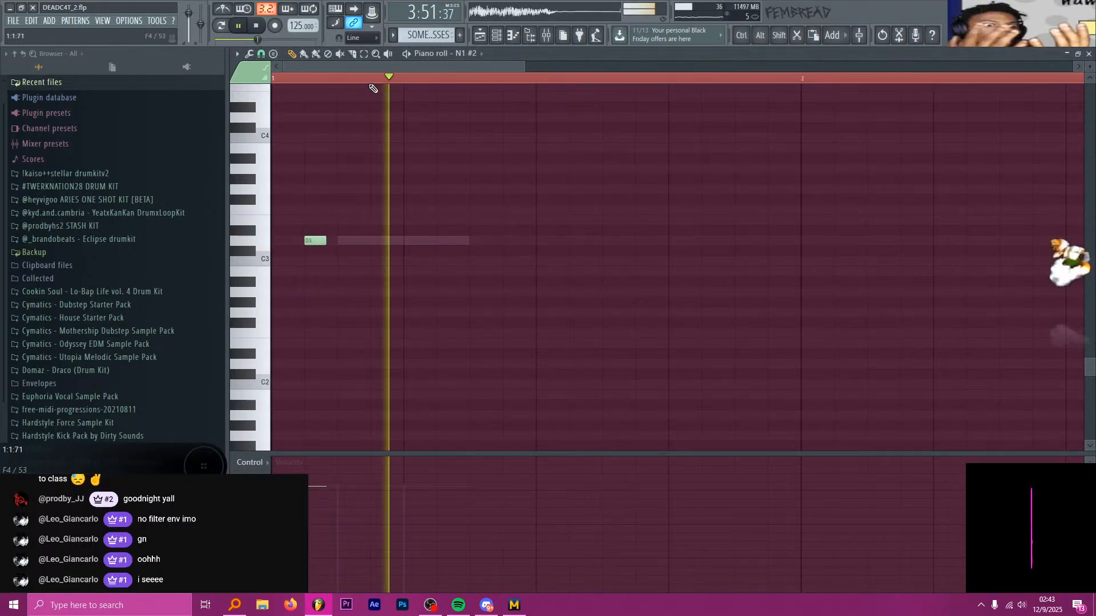
key("space")
left_click(480, 36)
key("space")
scroll(611, 159, "up", 2, "ctrl")
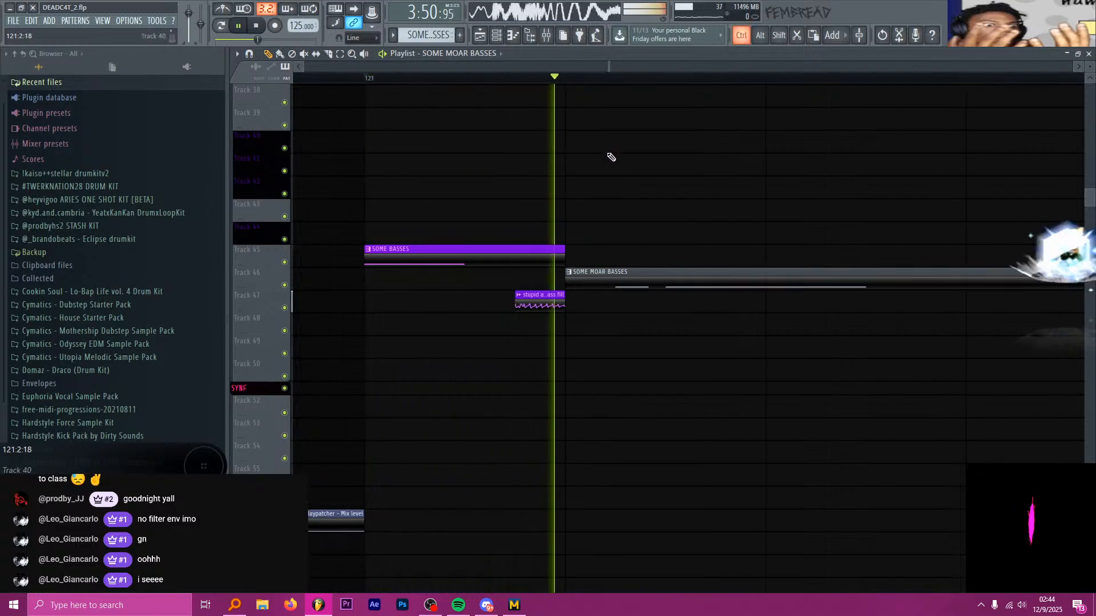
key("space")
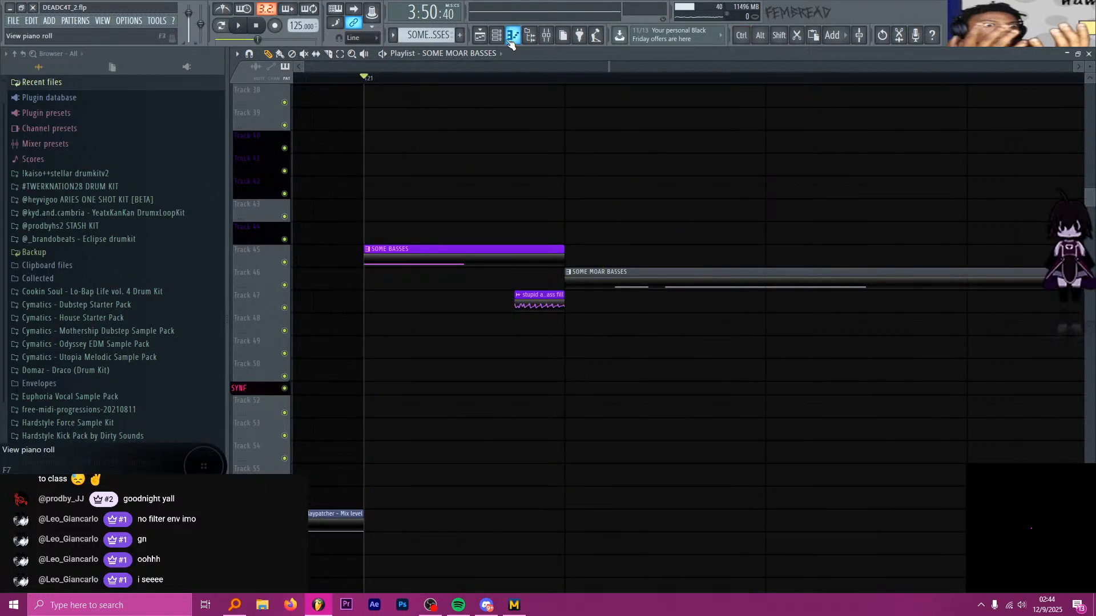
Reopen N1 and try LFO 1 modulation on oscillator A's bend warp, bringing the warp to -37% while playing the basses
left_click(496, 36)
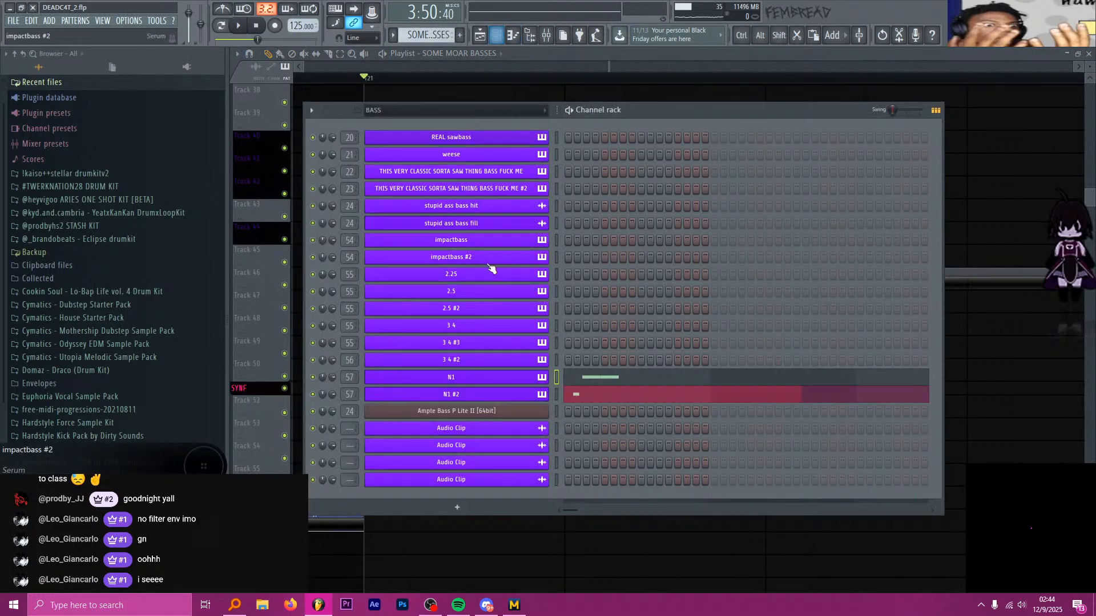
left_click(508, 382)
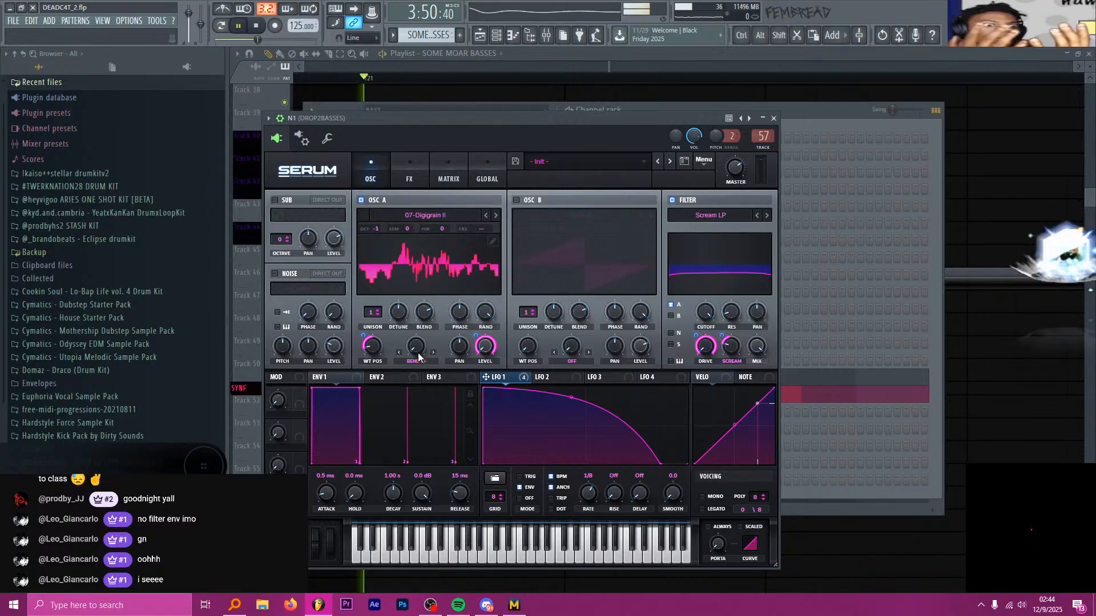
left_click_drag(416, 346, 505, 385)
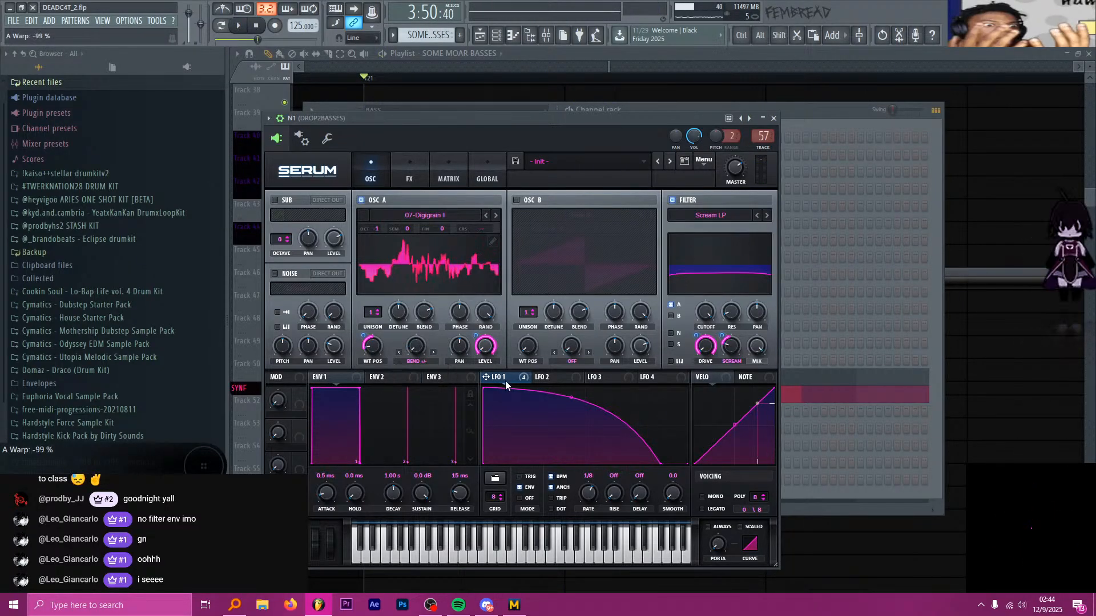
left_click_drag(414, 349, 415, 347)
key("space")
mouse_move(406, 335)
left_mouse_down()
mouse_move(405, 354)
mouse_move(418, 342)
left_mouse_up()
key("space")
key("space")
key("space")
key("space")
key("space")
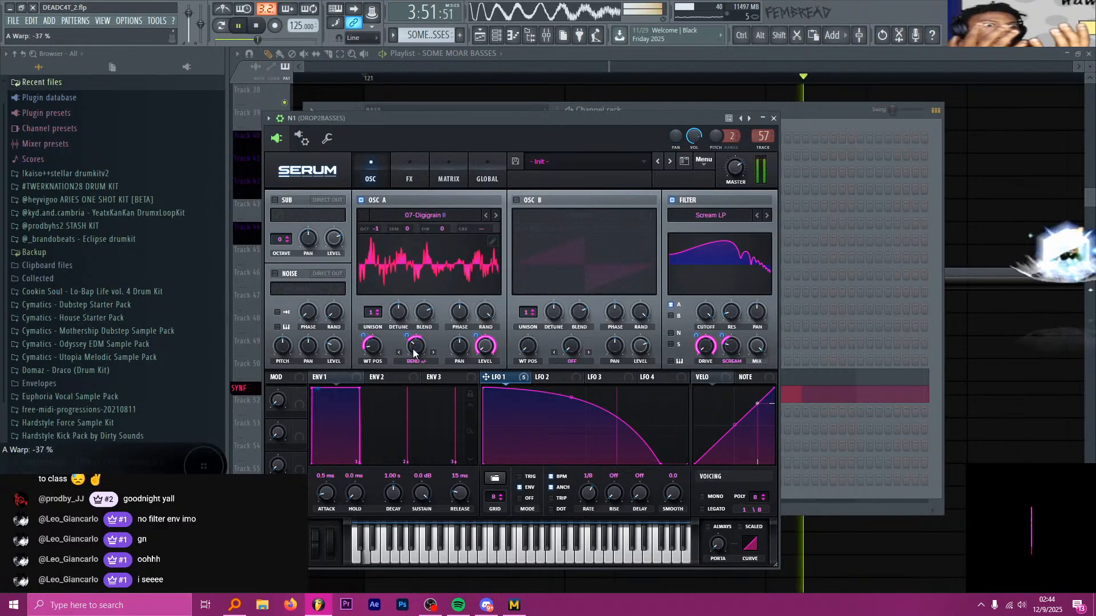
Set oscillator A's bend warp to 0% and readjust its LFO 1 modulation while playing notes
key("space")
key("space")
left_click_drag(420, 352, 418, 342)
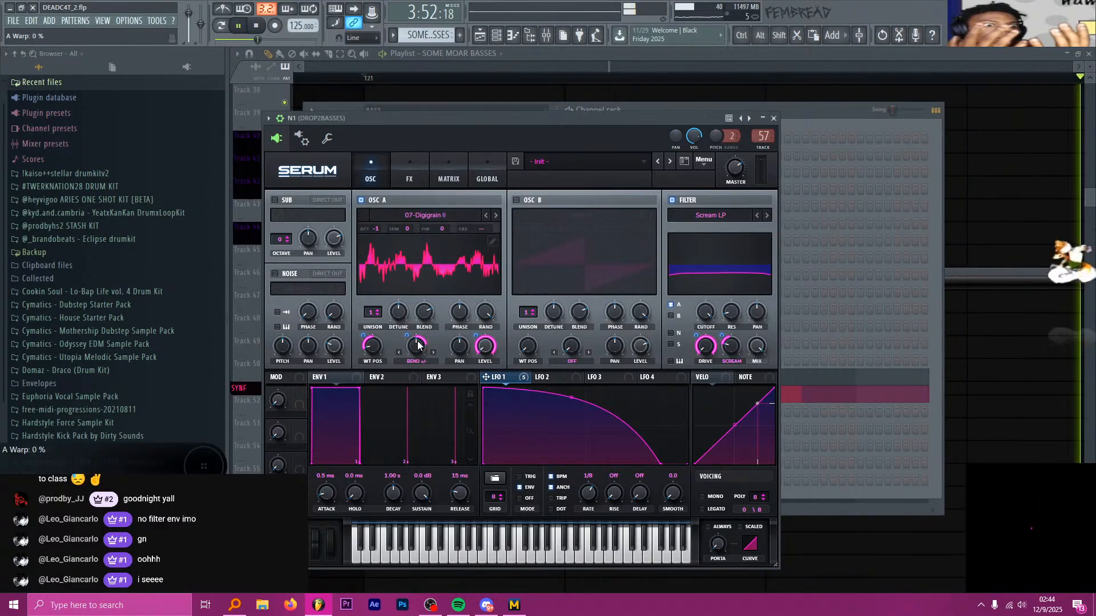
left_click_drag(451, 119, 464, 120)
key("space")
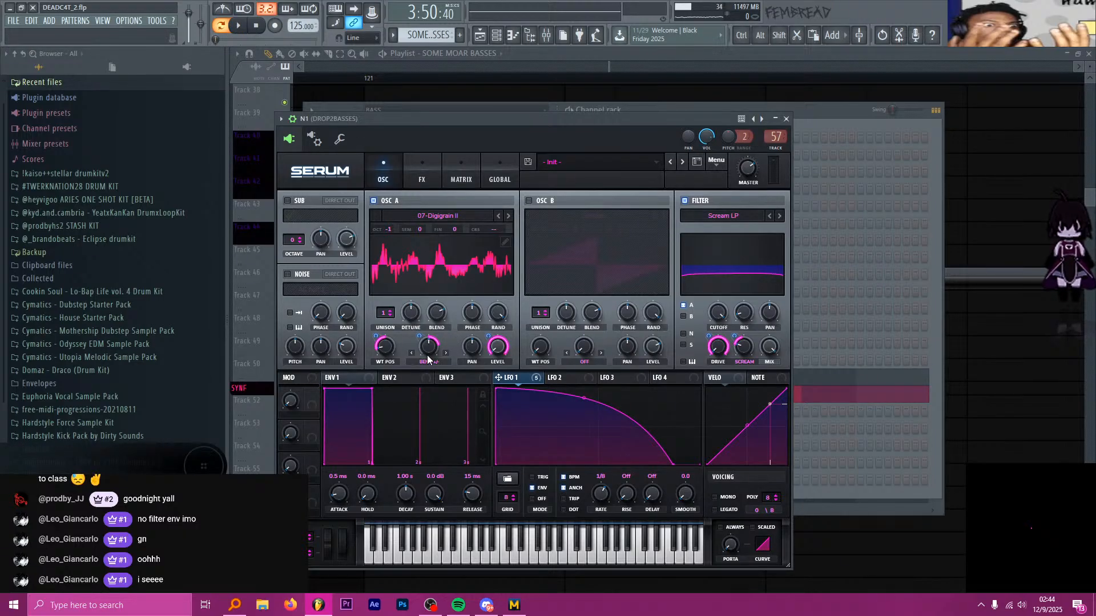
left_click_drag(430, 350, 418, 369)
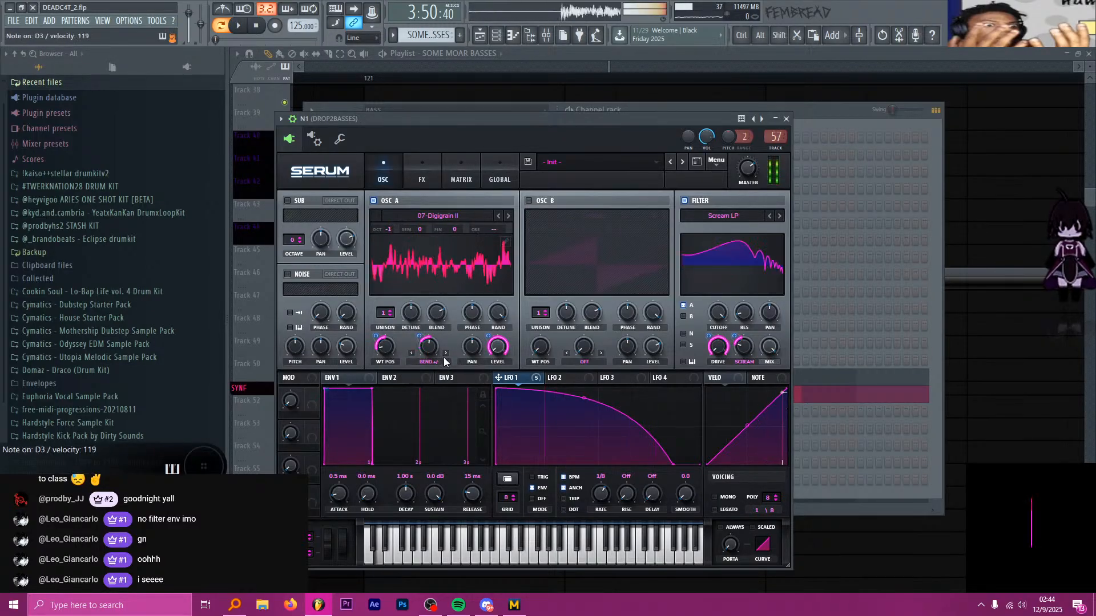
Switch oscillator A's warp mode to Sync and remove the LFO 1 modulation from the warp amount
left_click(444, 362)
left_click(464, 96)
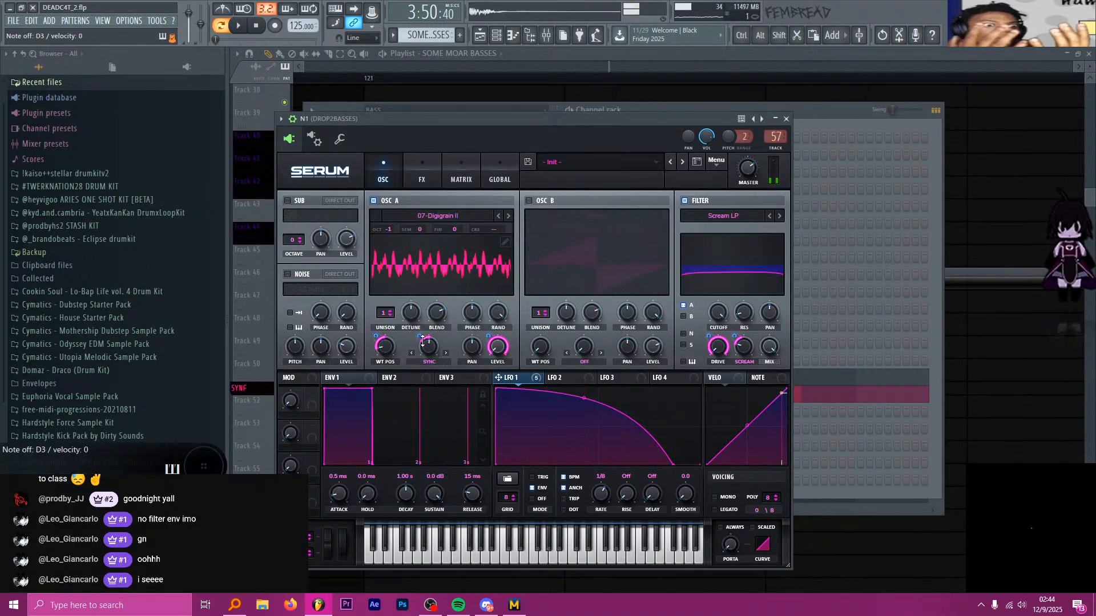
double_click(422, 339)
left_click_drag(428, 346, 431, 368)
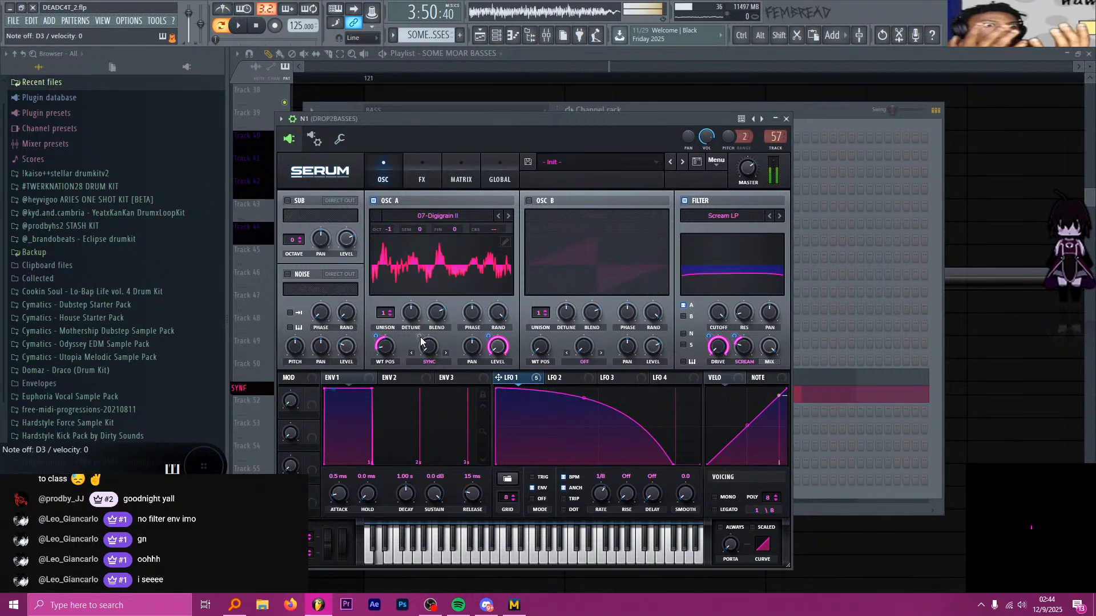
right_click(422, 341)
left_click(448, 379)
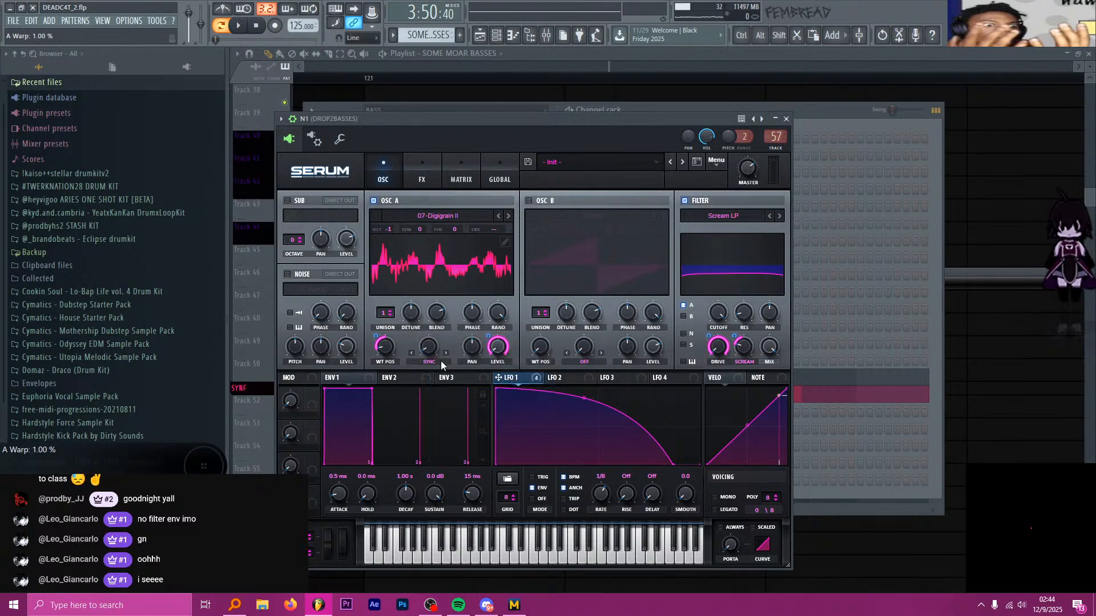
Load the 08-Formant Saw wavetable on oscillator A, then readjust its wavetable position, sync warp and the filter scream's modulation while playing notes
left_click(508, 216)
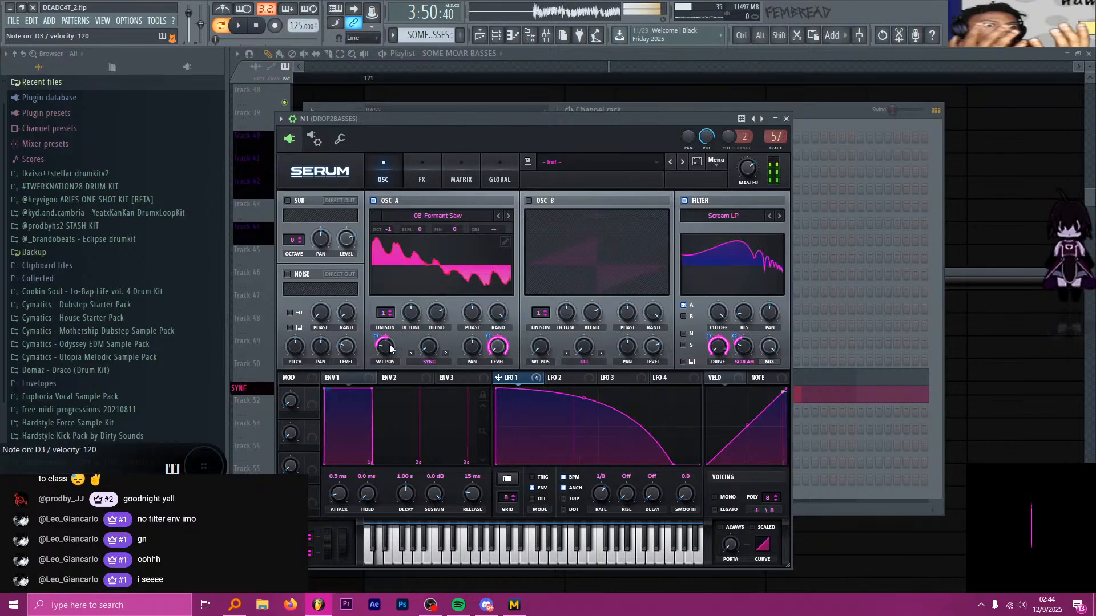
left_click_drag(390, 349, 388, 347)
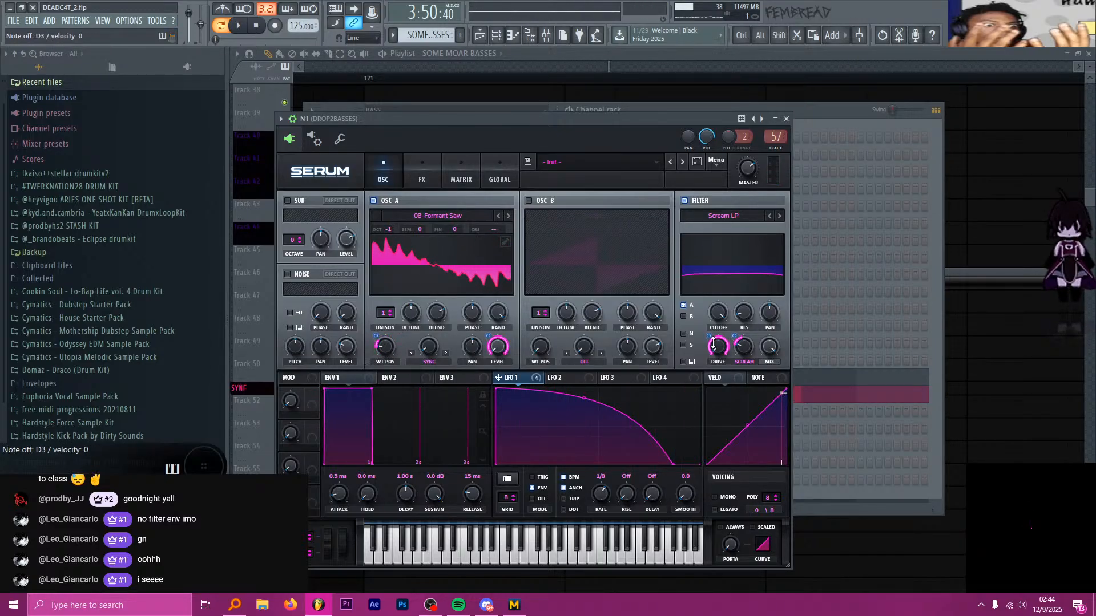
left_click_drag(731, 337, 735, 340)
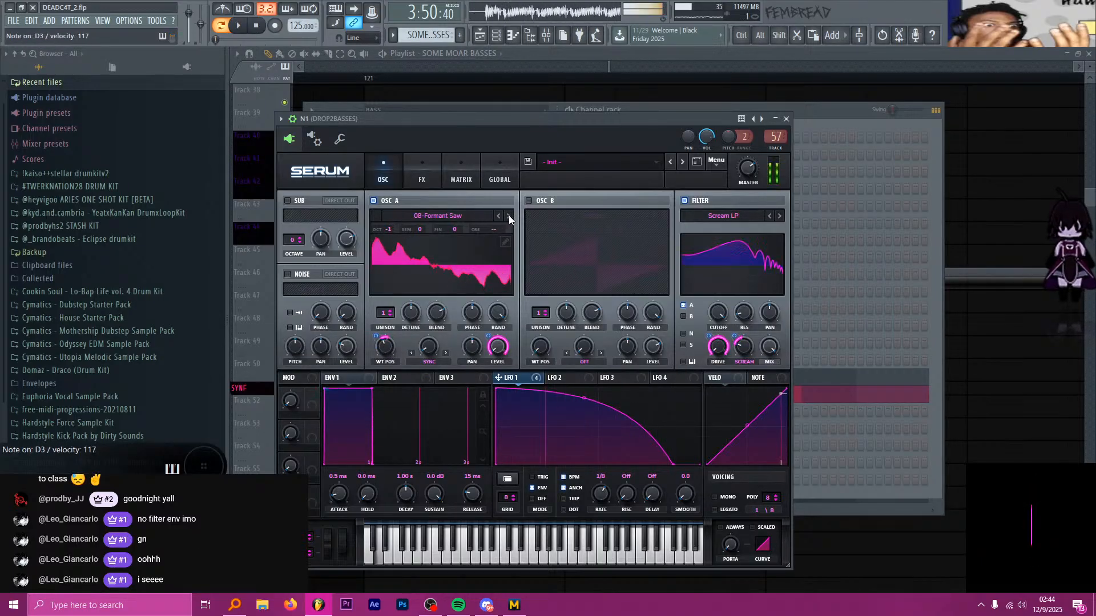
double_click(430, 344)
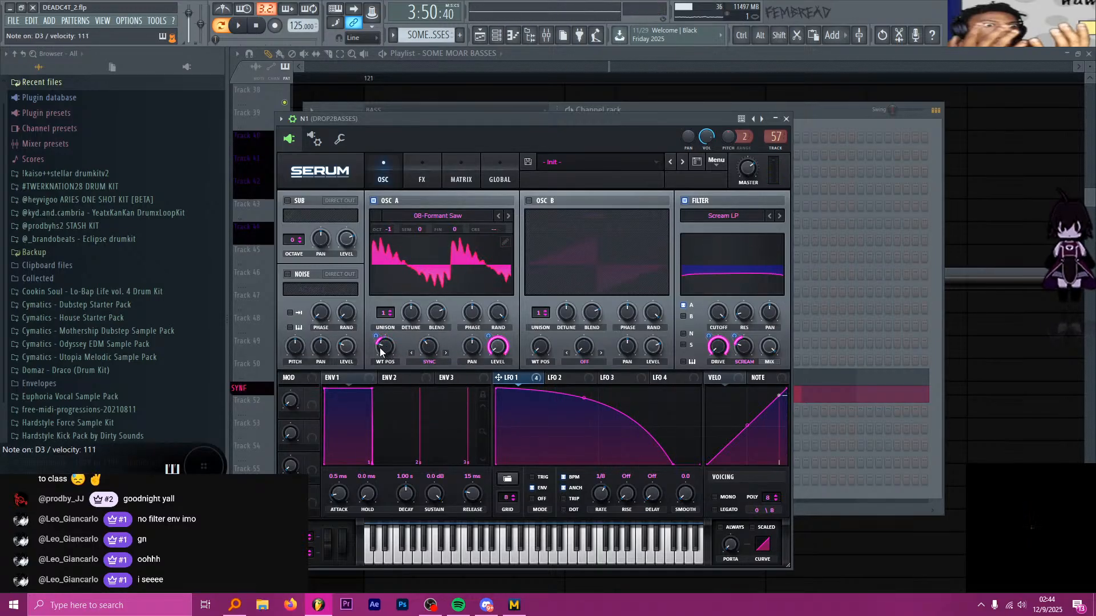
left_click_drag(380, 350, 377, 341)
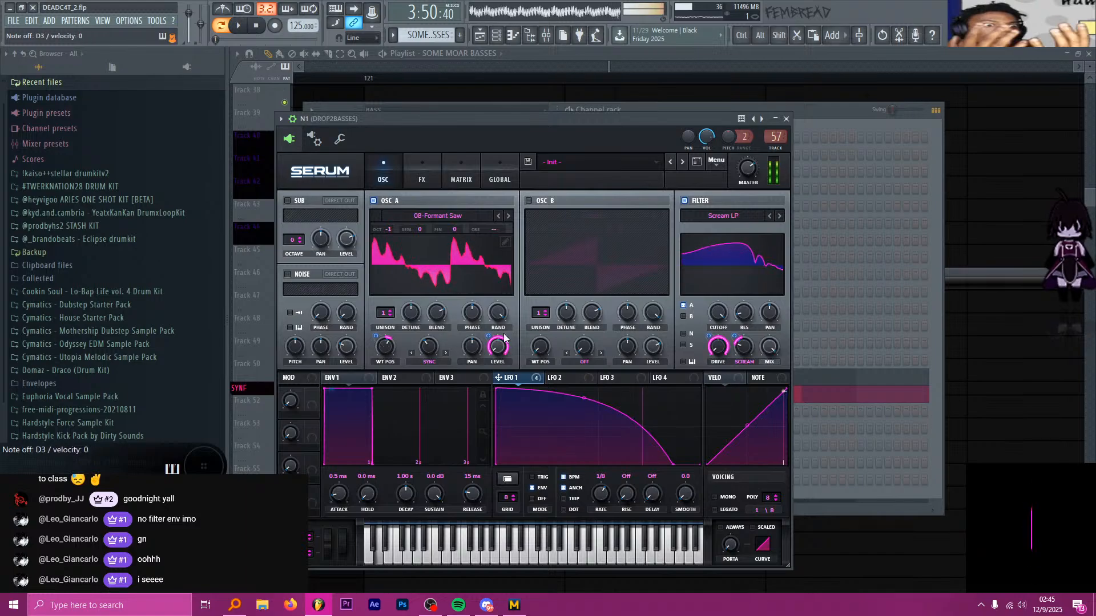
left_click_drag(735, 338, 745, 347)
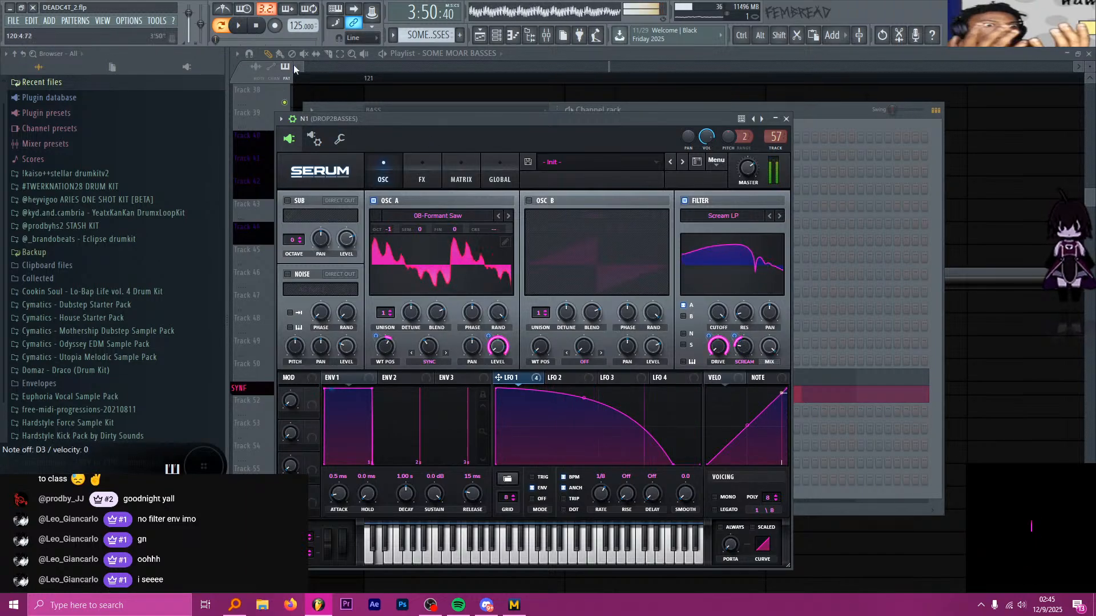
Play the arrangement from bar 121 and open the SOME MOAR BASSES pattern's notes
left_click(242, 25)
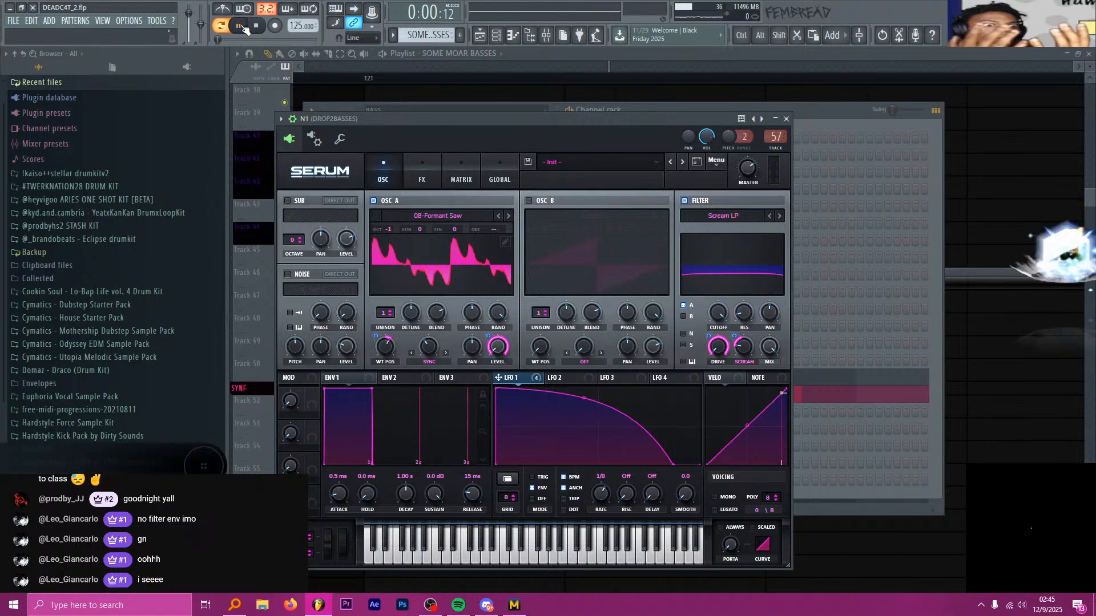
left_click(370, 80)
scroll(413, 134, "down", 3)
key("space")
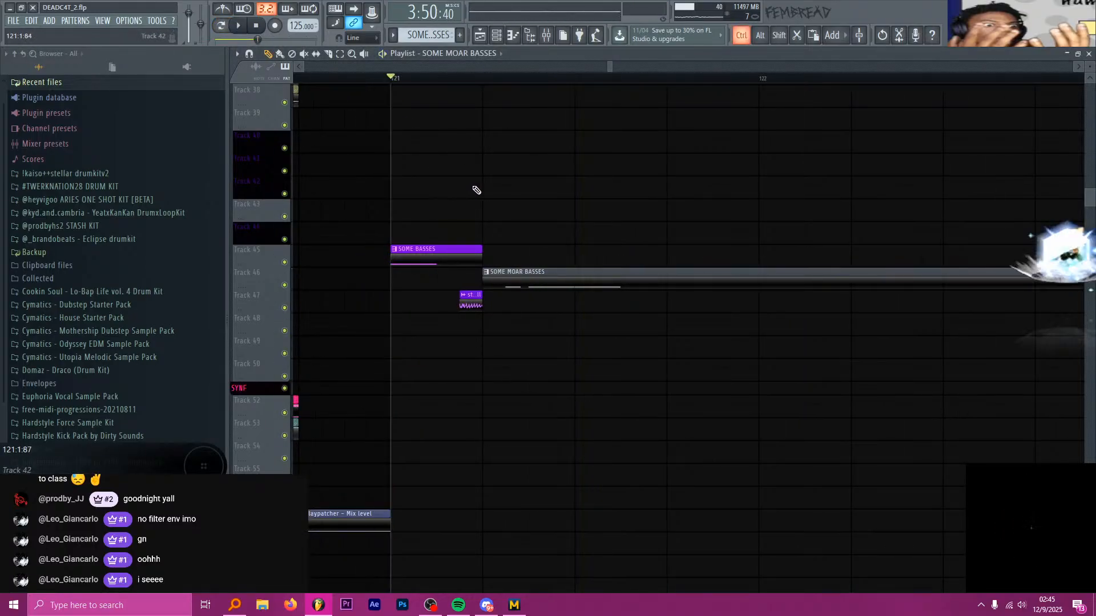
scroll(498, 215, "down", 4)
scroll(498, 215, "up", 3)
double_click(524, 273)
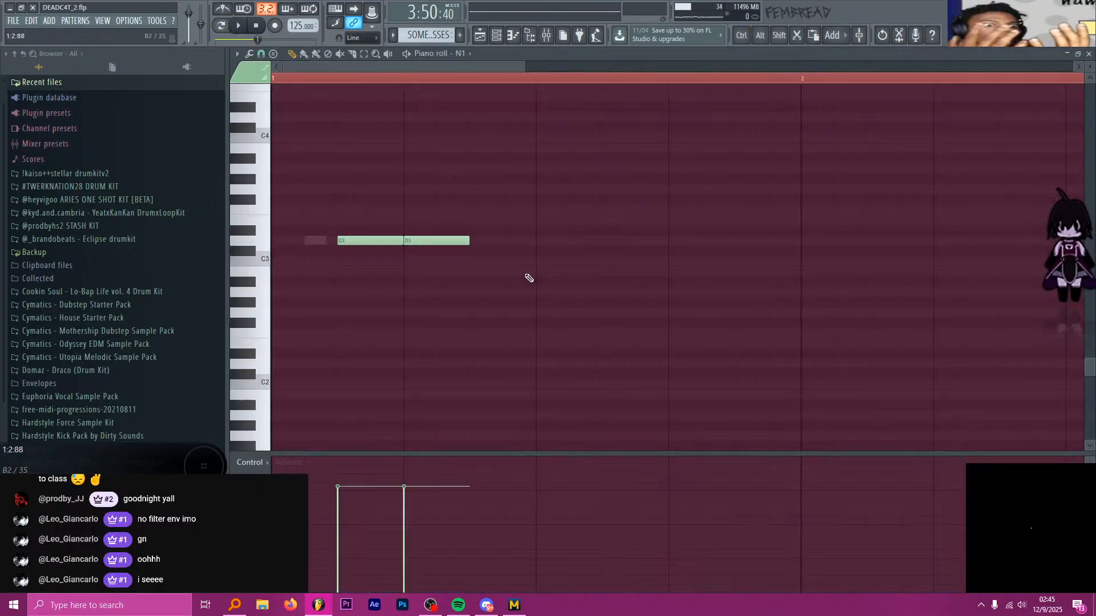
Enable N1's oscillator B at -1 octave with LFO 1 modulating its level, and route it to the filter
left_click(504, 35)
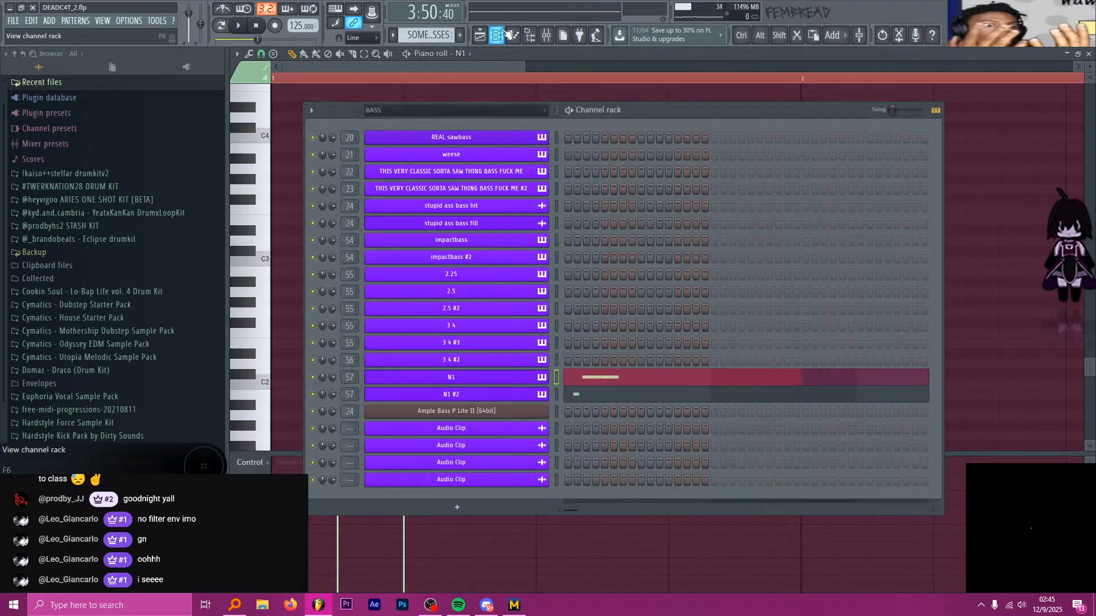
left_click(508, 377)
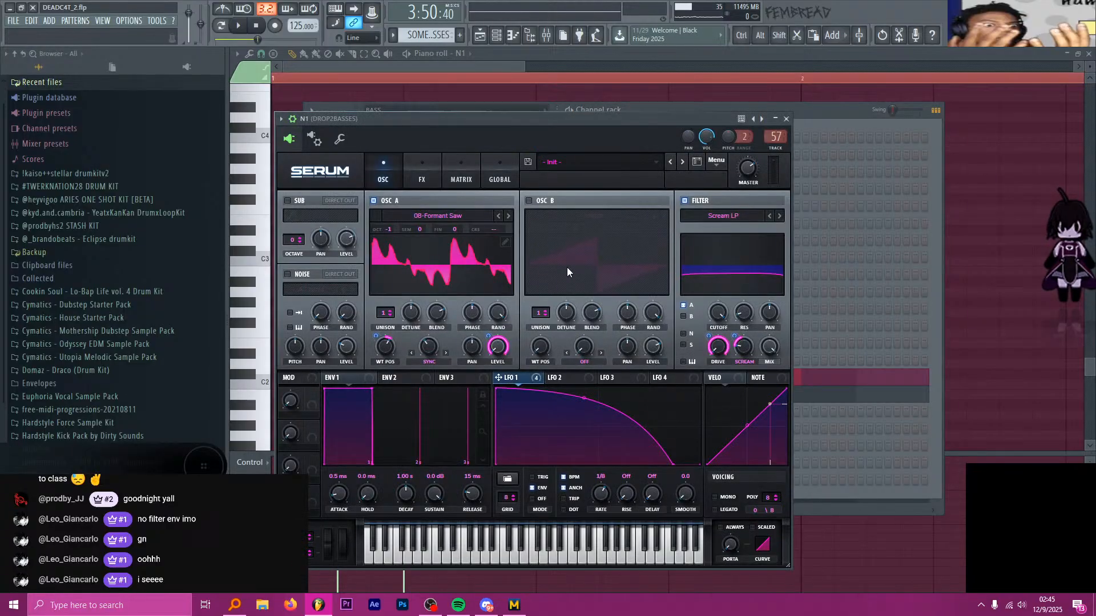
left_click(529, 201)
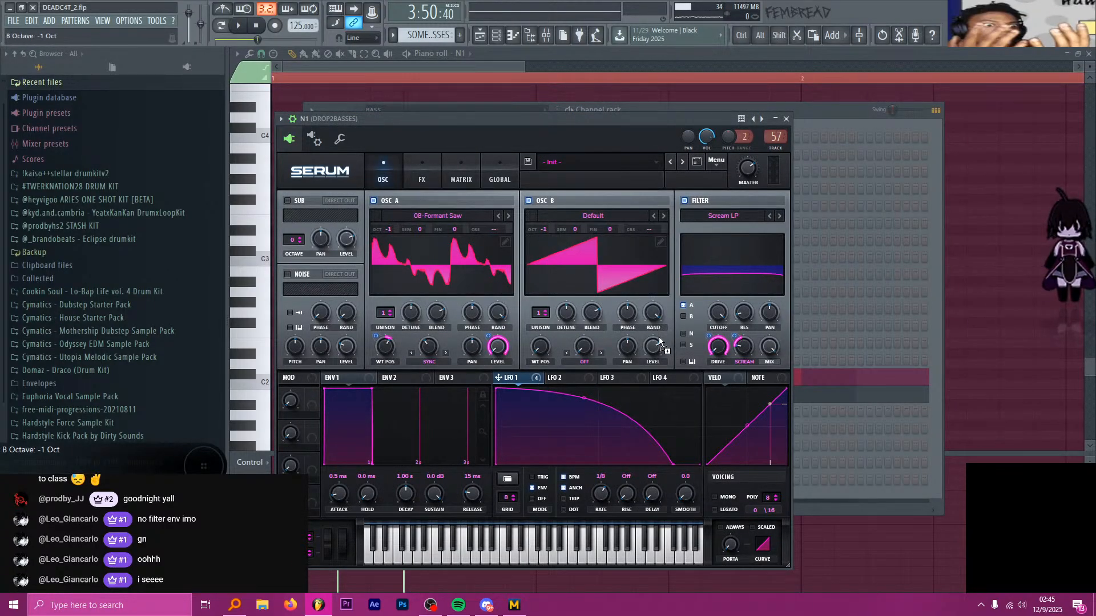
left_click_drag(655, 351, 637, 383)
left_click_drag(645, 339, 706, 321)
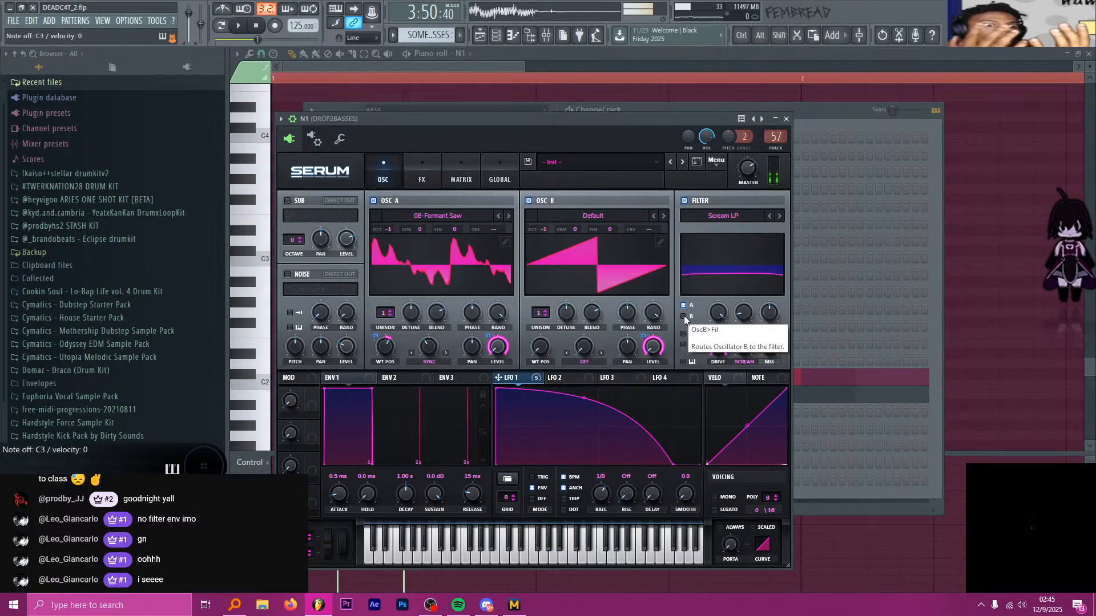
left_click(685, 316)
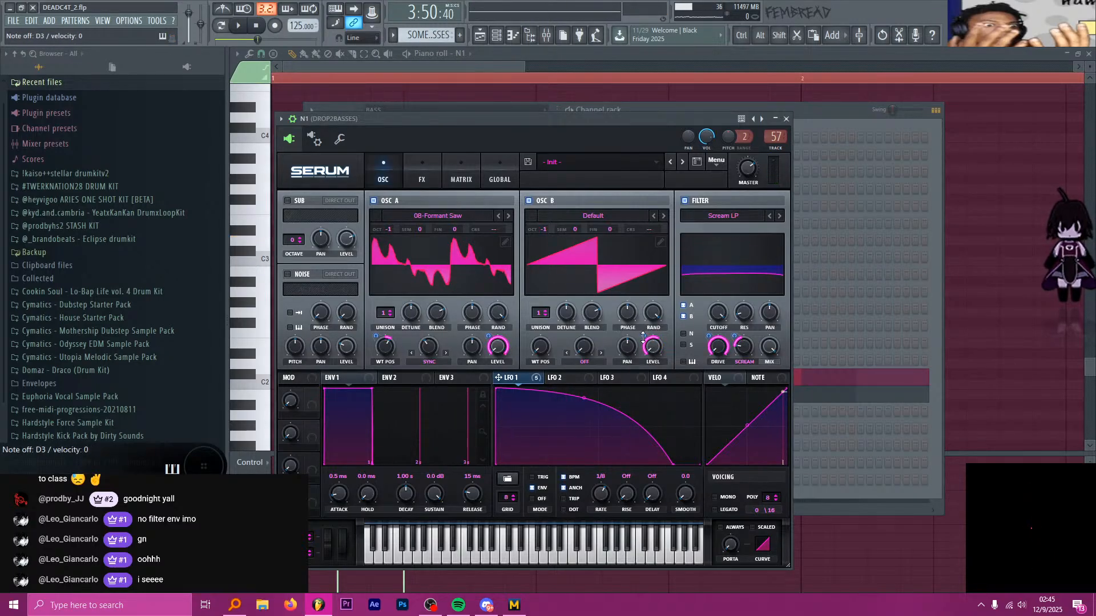
Set oscillator B's warp mode to Sync (Window 1/2), adjust its phase, and close N1's window
left_click(597, 363)
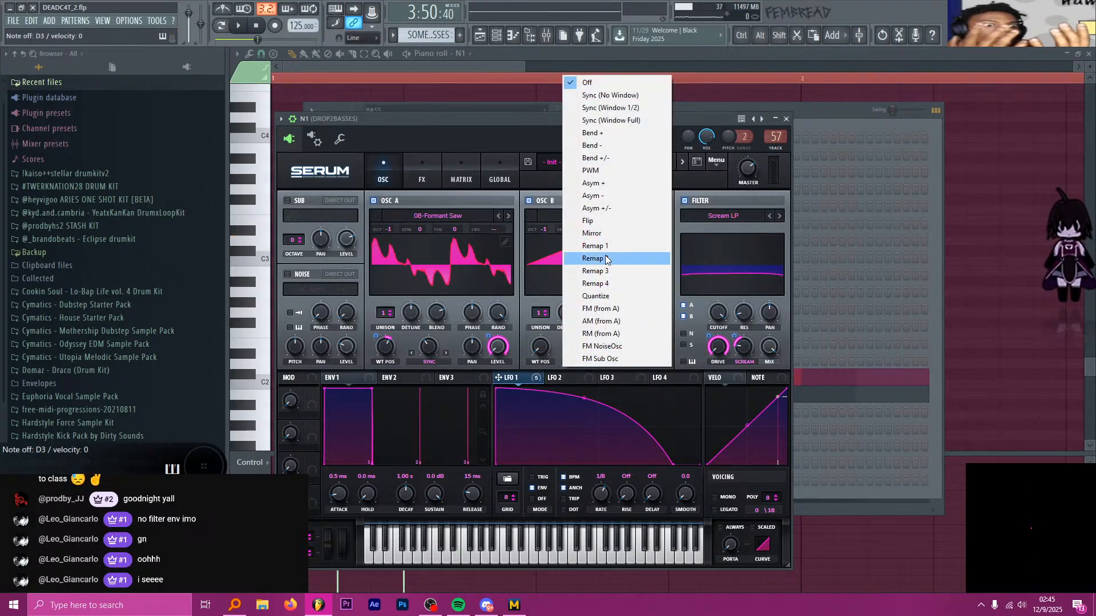
left_click(596, 107)
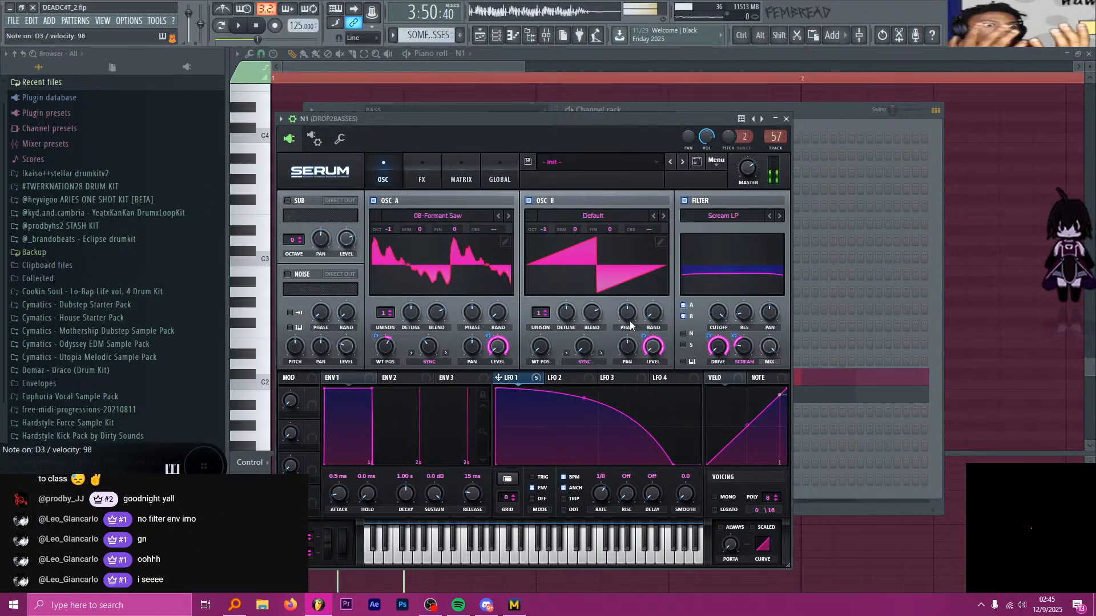
mouse_move(630, 320)
left_mouse_down()
mouse_move(640, 283)
mouse_move(632, 321)
left_mouse_up()
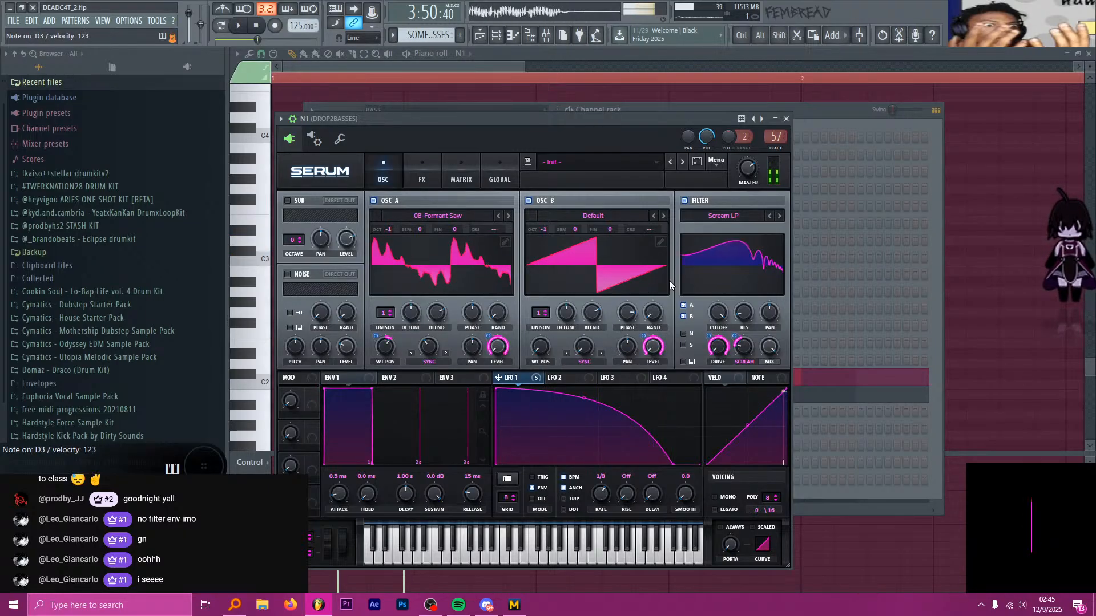
left_click(786, 118)
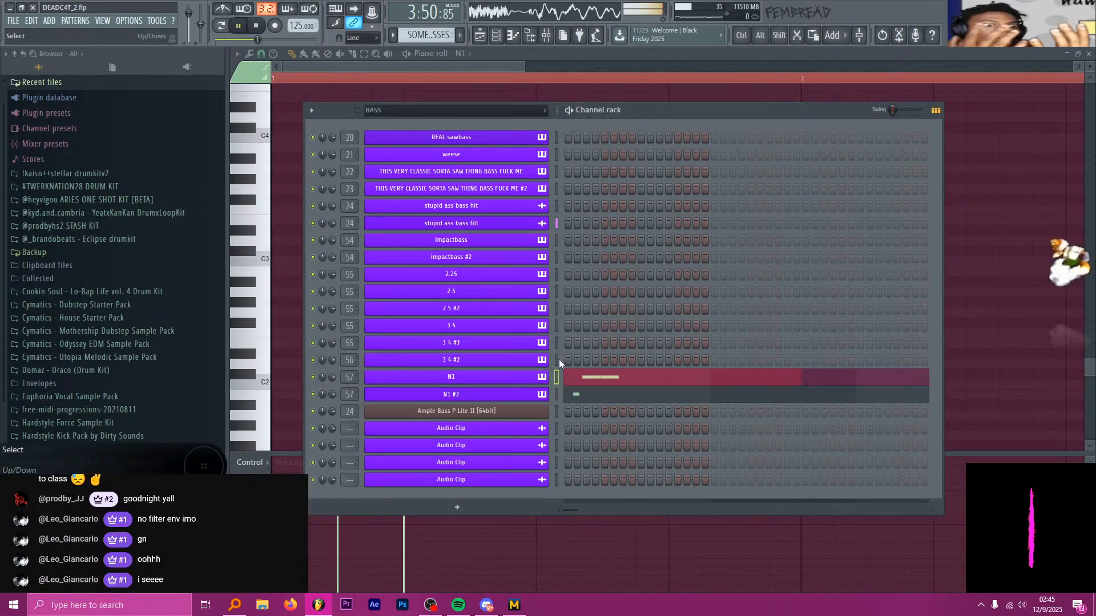
Check N1 #2's Serum sound by playing a note, then close it and play the arrangement from bar 121
left_click(557, 392)
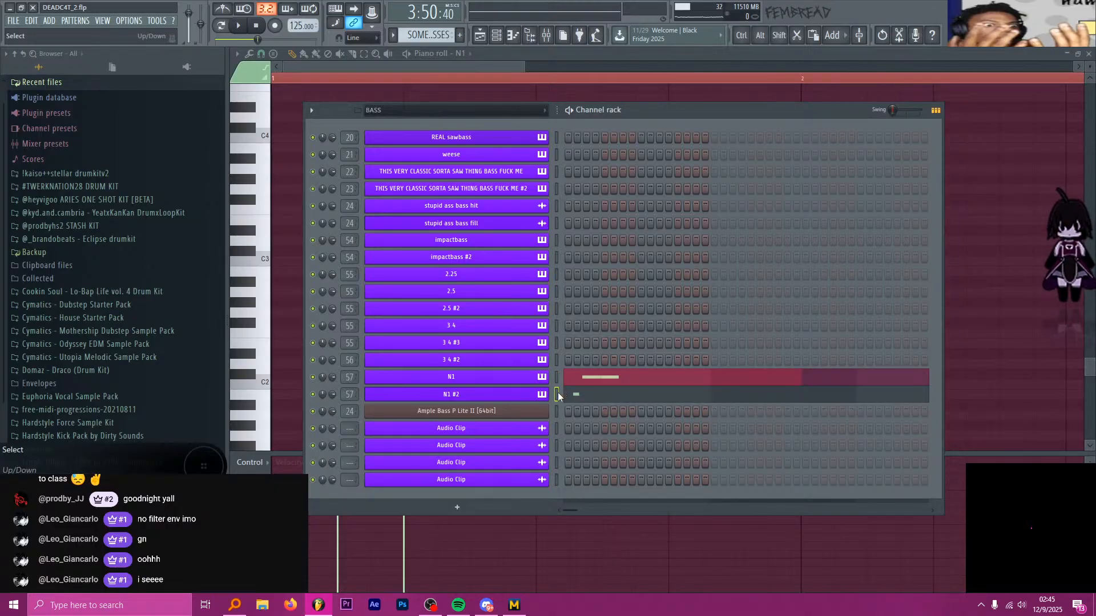
left_click(542, 395)
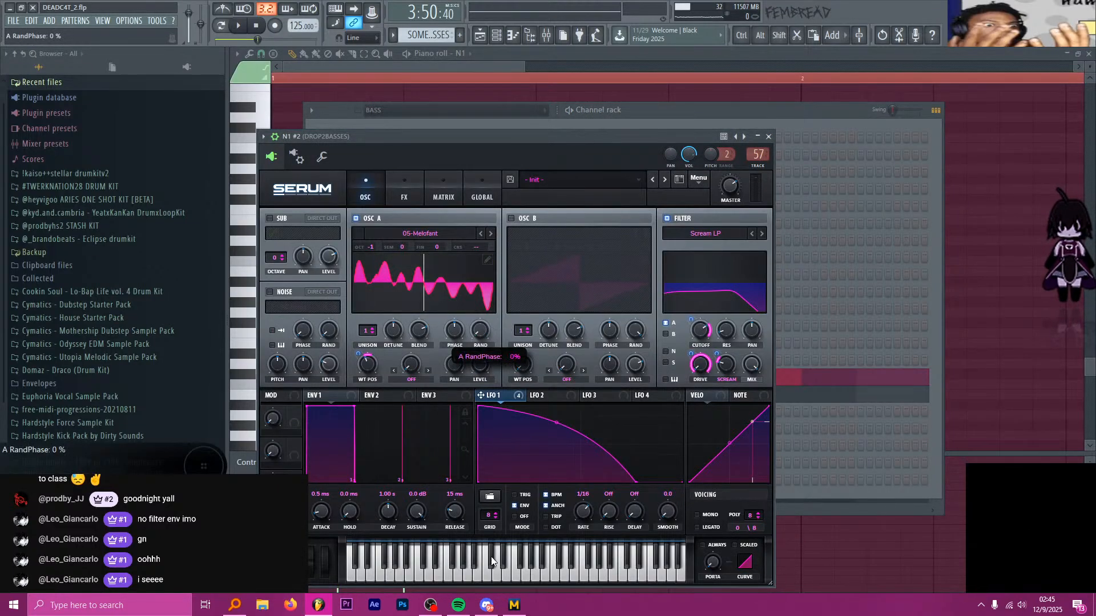
left_click(770, 137)
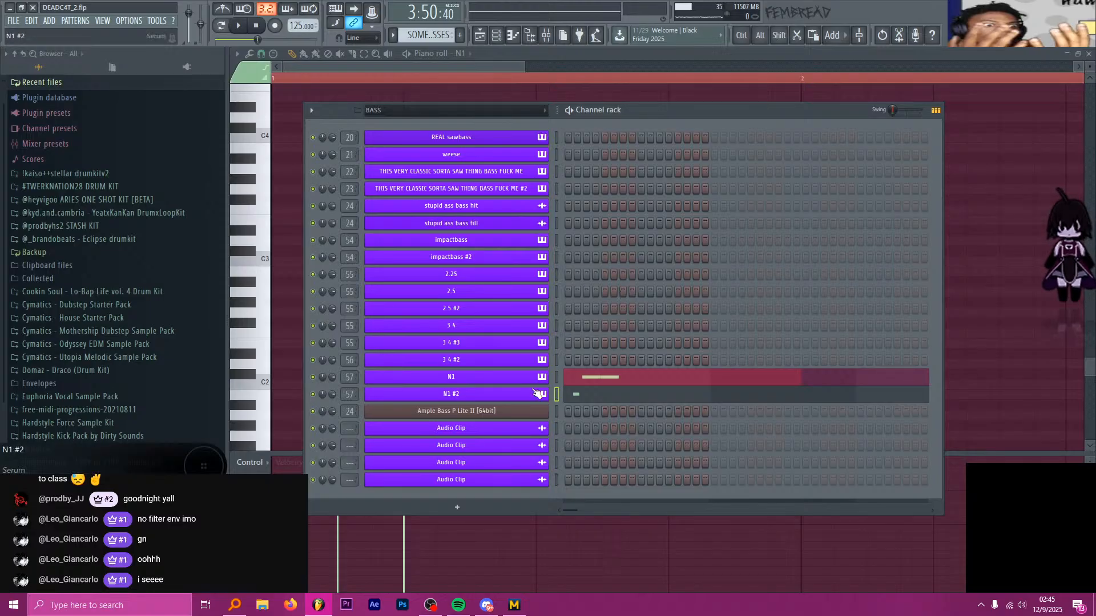
key("alt+Tab")
left_click(479, 36)
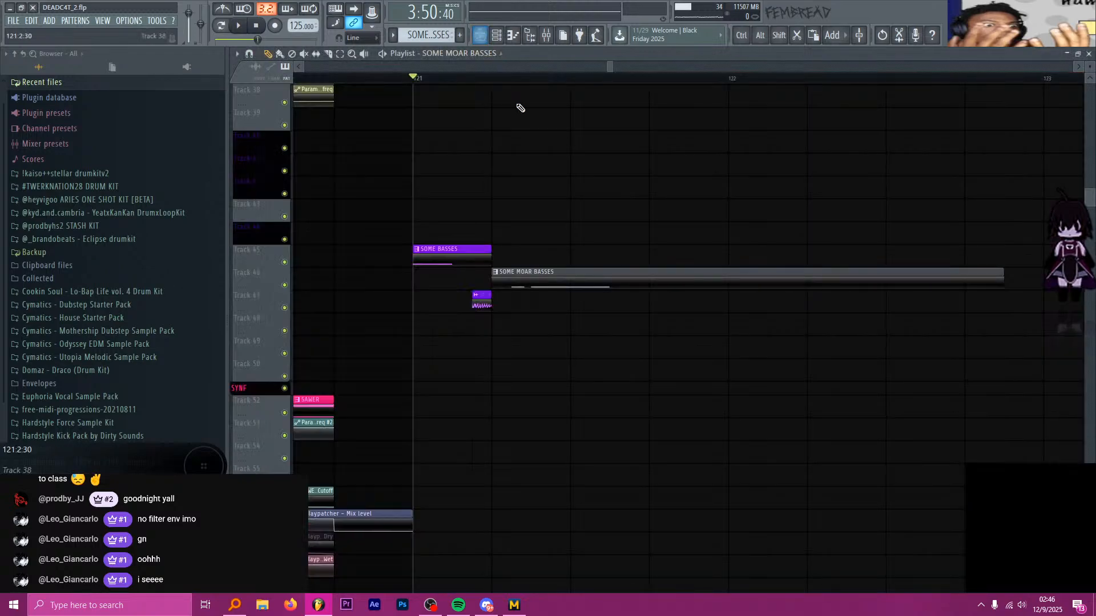
key("space")
In the SOME MOAR BASSES pattern, add a short N1 #2 D3 hit and a half-beat N1 D3 note after the existing notes
scroll(632, 297, "up", 2)
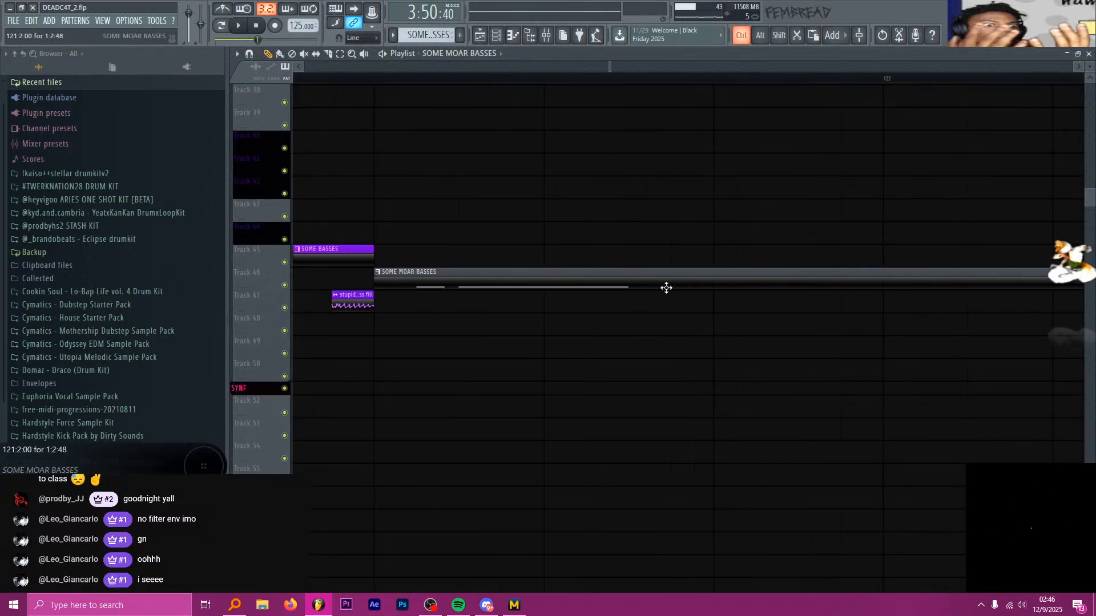
right_click(625, 283)
scroll(635, 288, "down", 3)
scroll(626, 288, "up", 2)
double_click(581, 281)
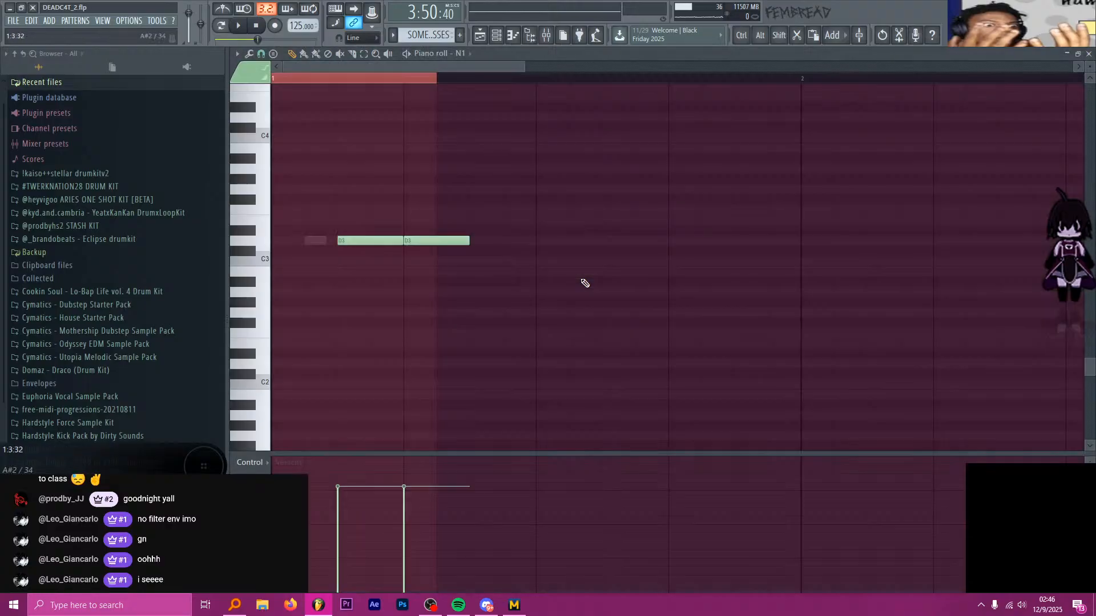
scroll(585, 285, "down", 2)
left_click(306, 77)
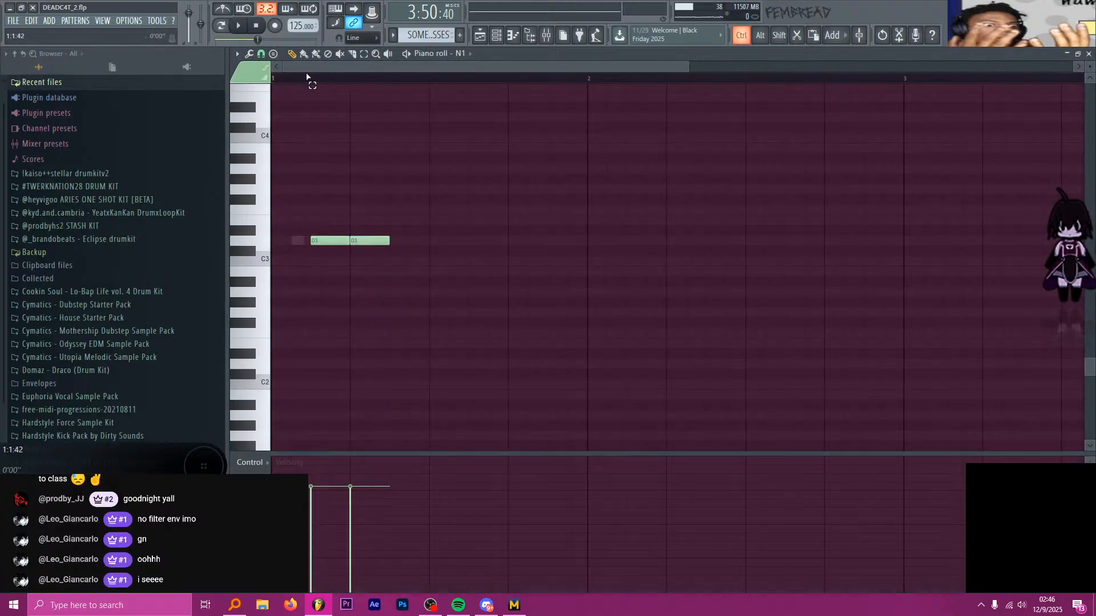
key("Down")
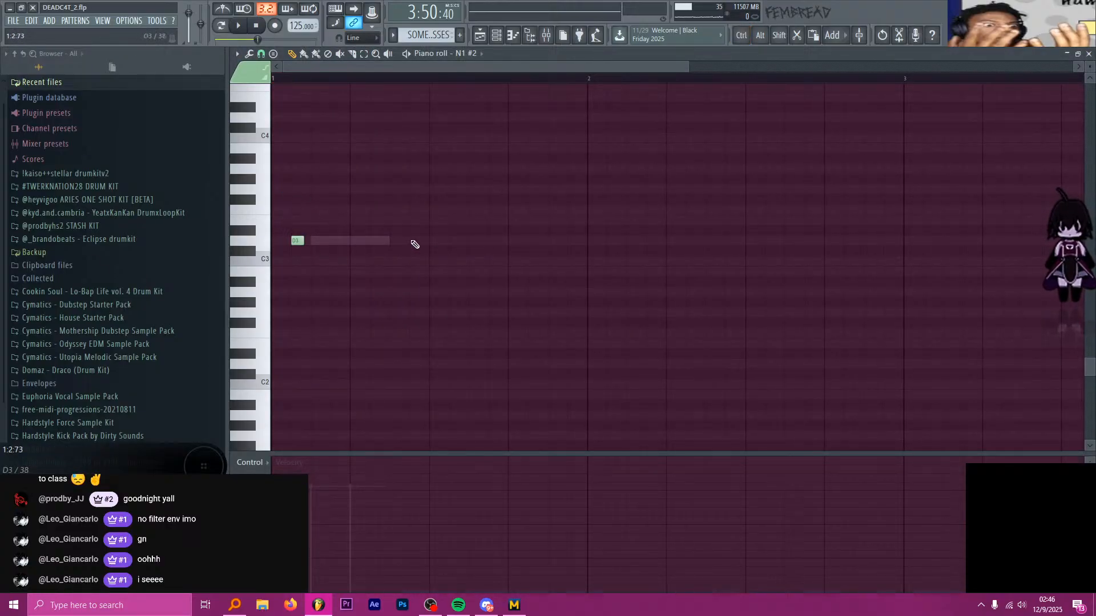
key("Up")
left_click(440, 240)
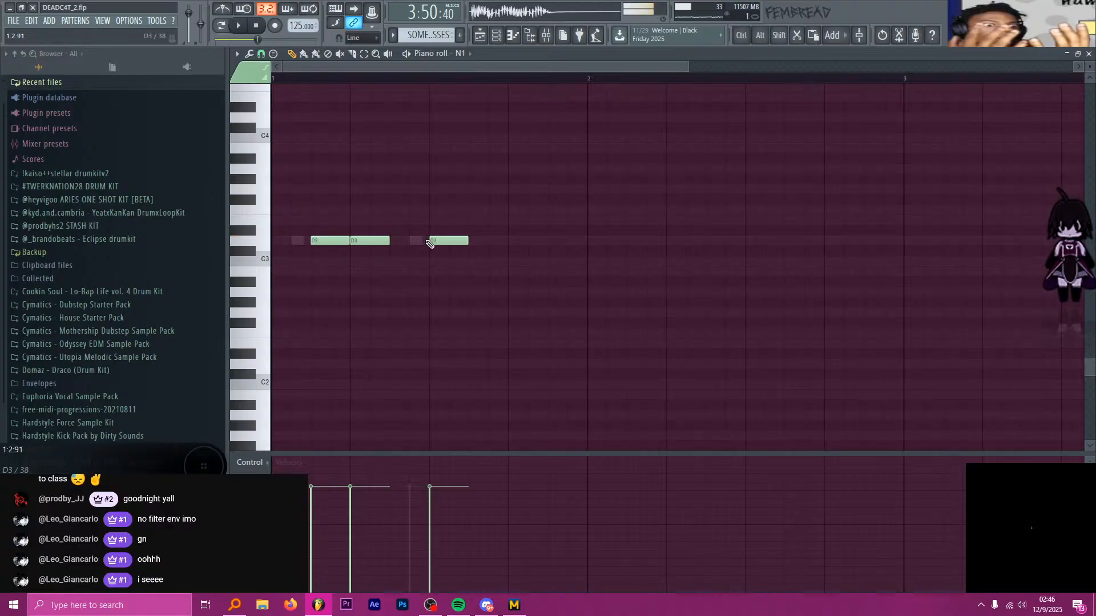
left_click(476, 240)
right_click(476, 240)
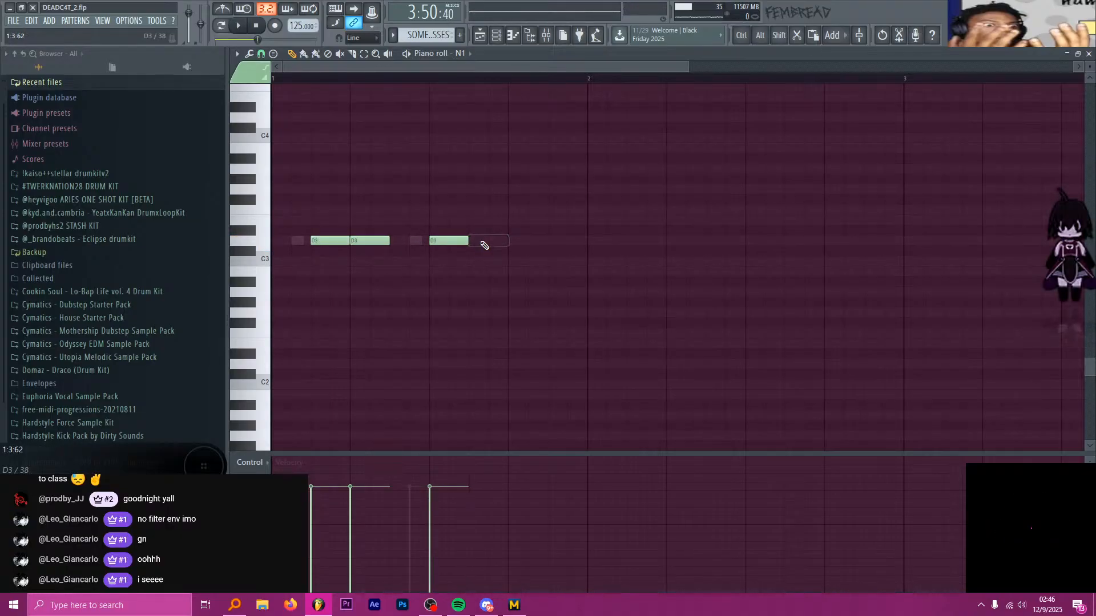
Extend the SOME MOAR BASSES clip to bar 123 and play the arrangement from bar 121
key("space")
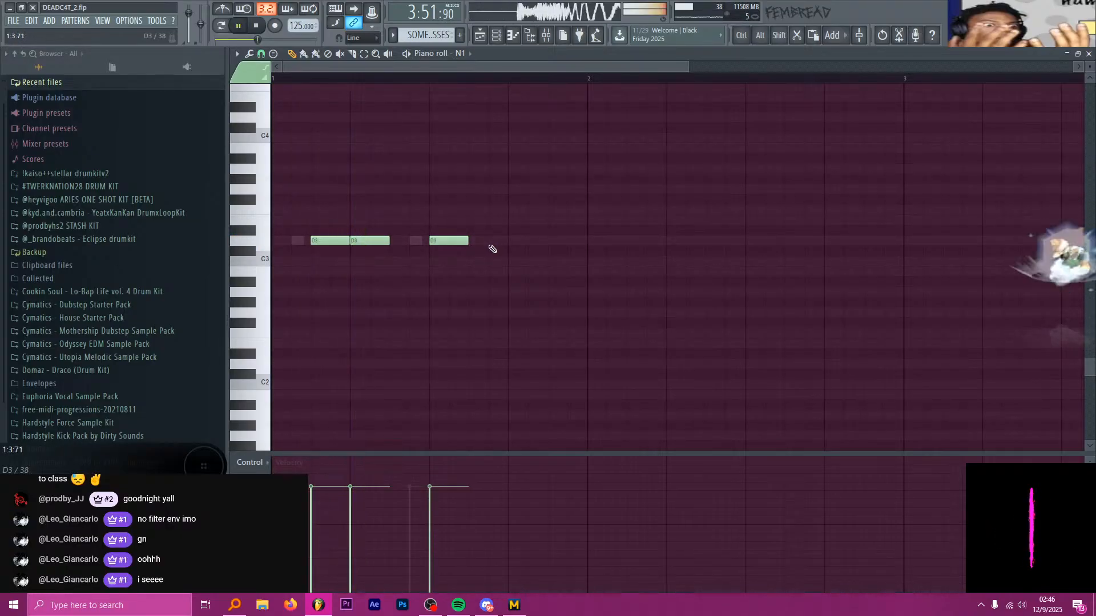
left_click(479, 37)
left_click_drag(593, 272, 930, 281)
scroll(673, 322, "down", 4)
left_click_drag(745, 275, 958, 286)
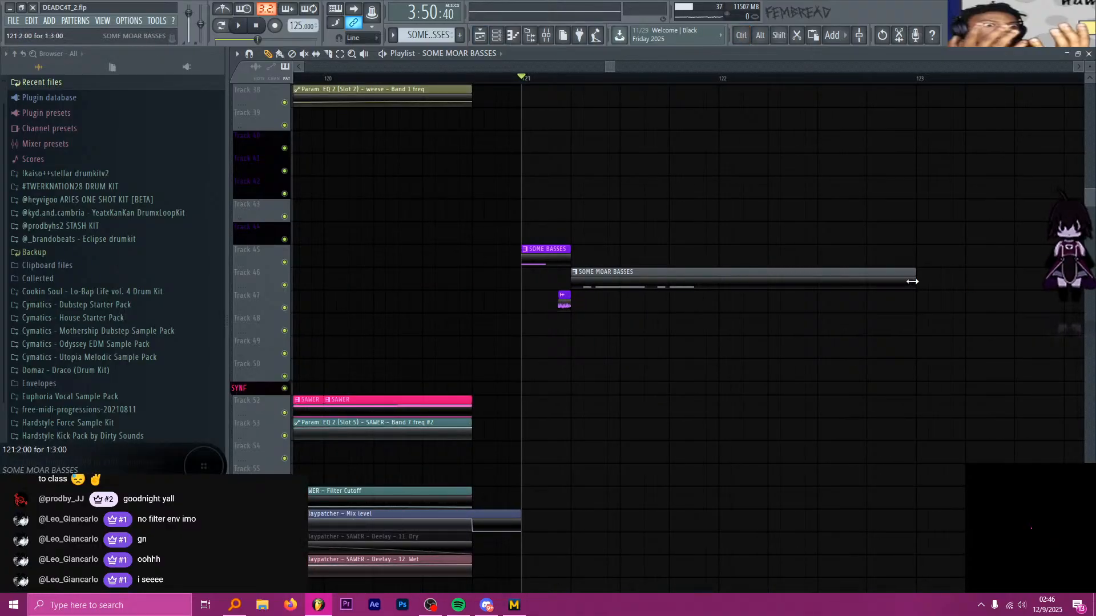
scroll(613, 262, "up", 3)
key("space")
scroll(676, 285, "up", 2)
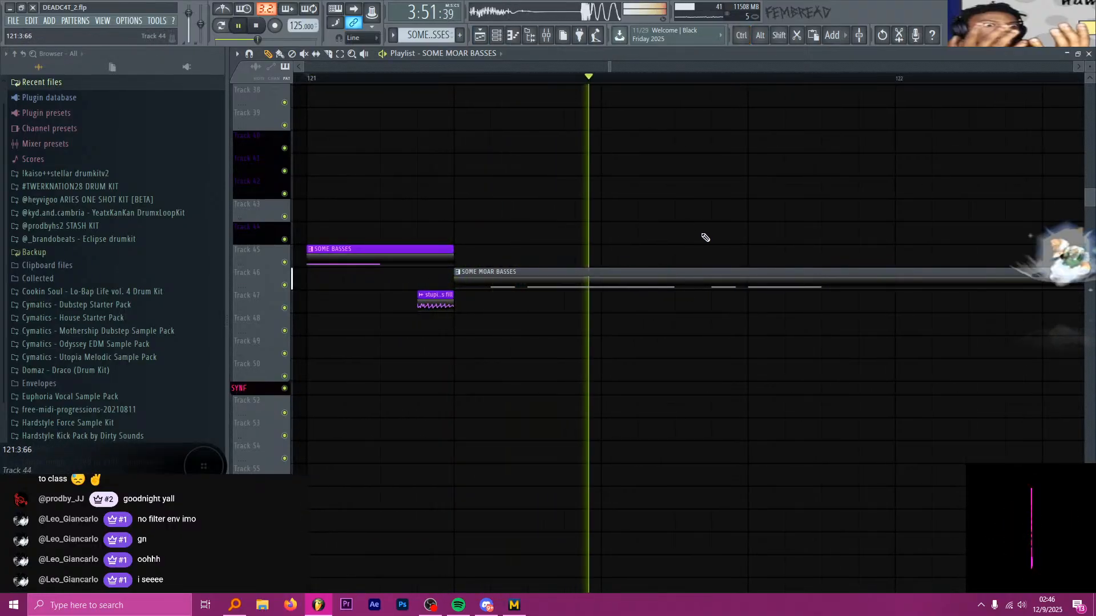
key("space")
Move the last D3 notes of N1 and N1 #2 a quarter beat earlier and shorten that N1 note to a quarter beat
double_click(687, 279)
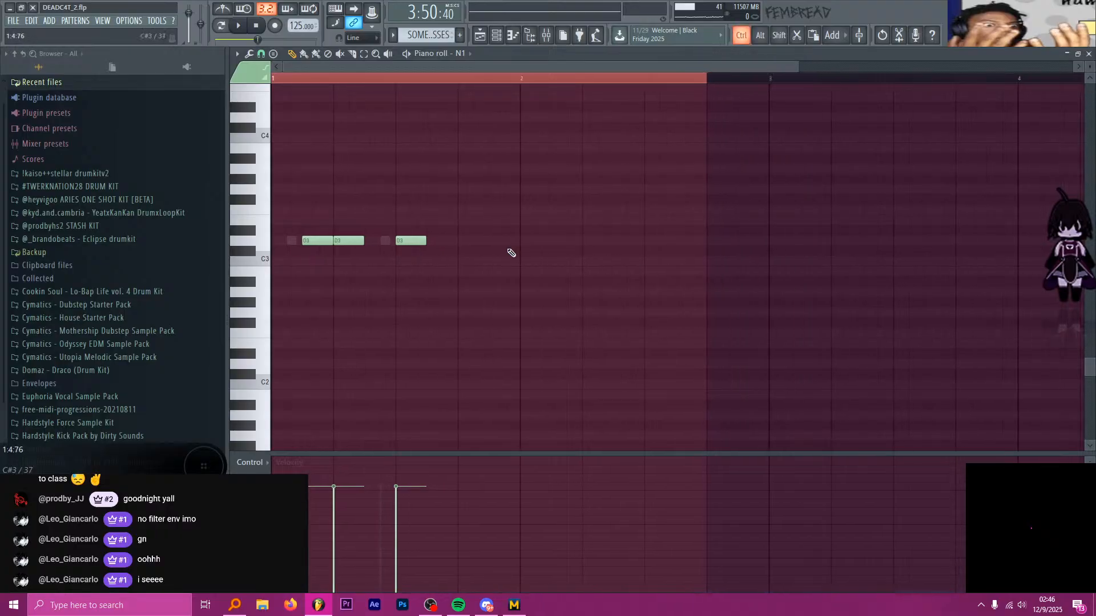
scroll(286, 232, "up", 4)
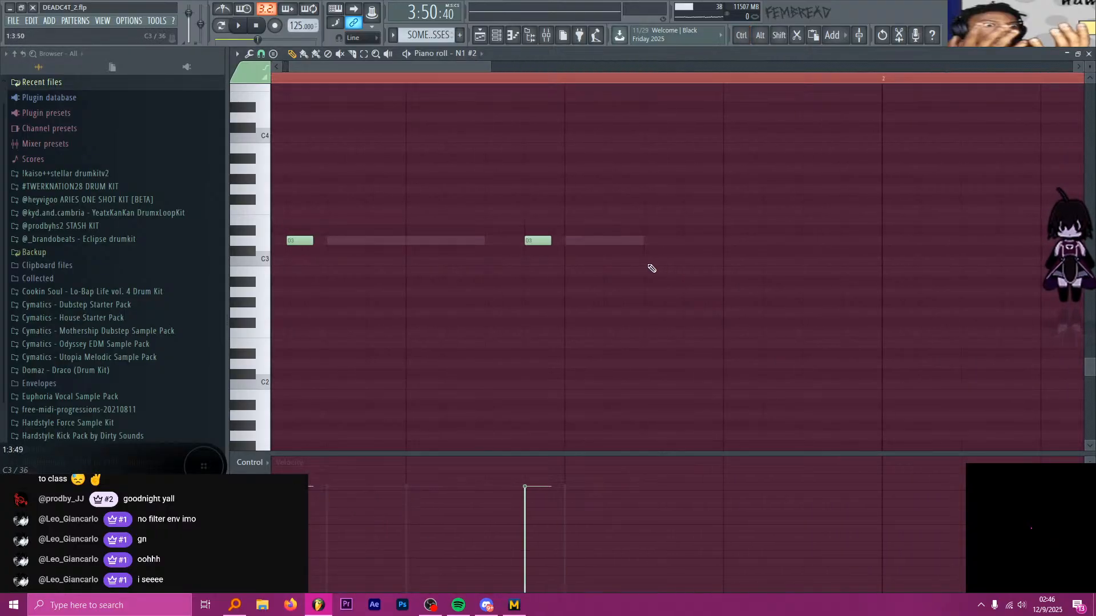
left_click_drag(607, 240, 567, 237)
key("Down")
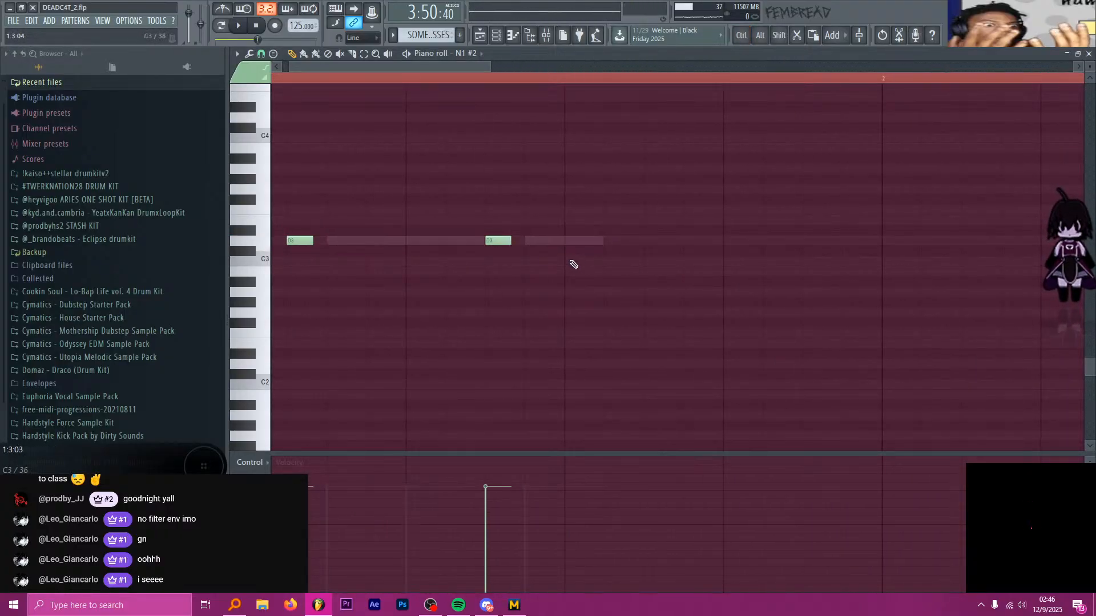
scroll(507, 248, "down", 1)
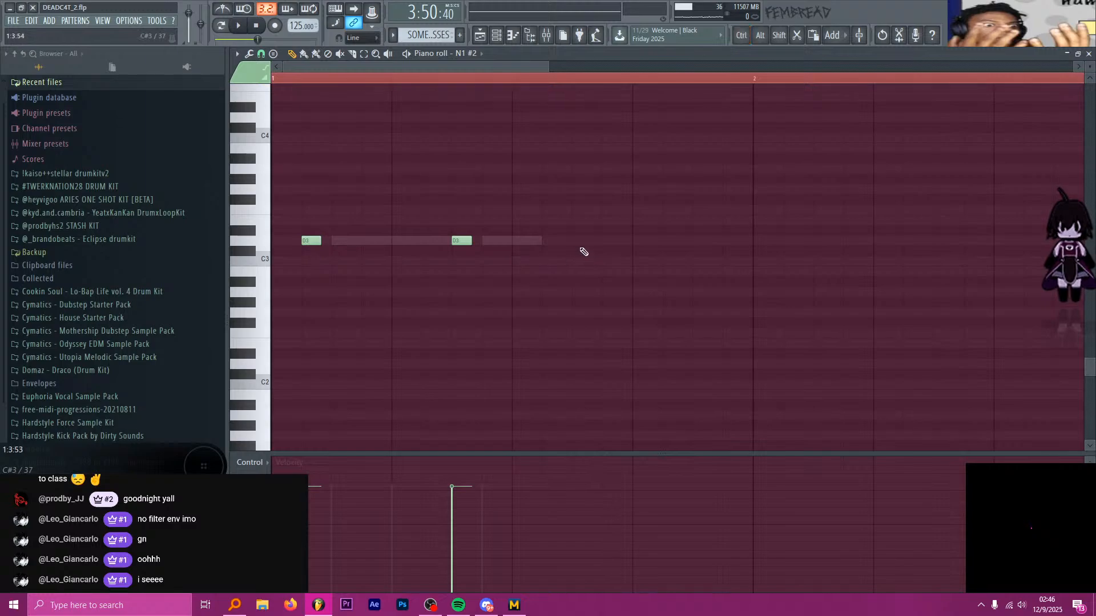
key("Up")
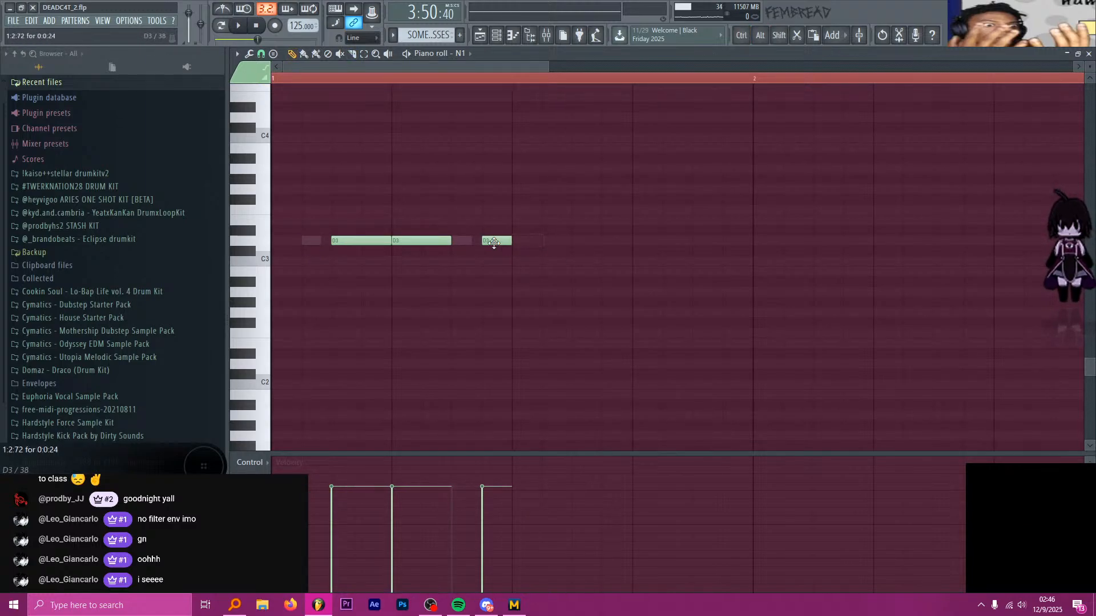
Add another short N1 #2 D3 hit followed by two consecutive half-beat N1 D3 notes, and play the result
key("Down")
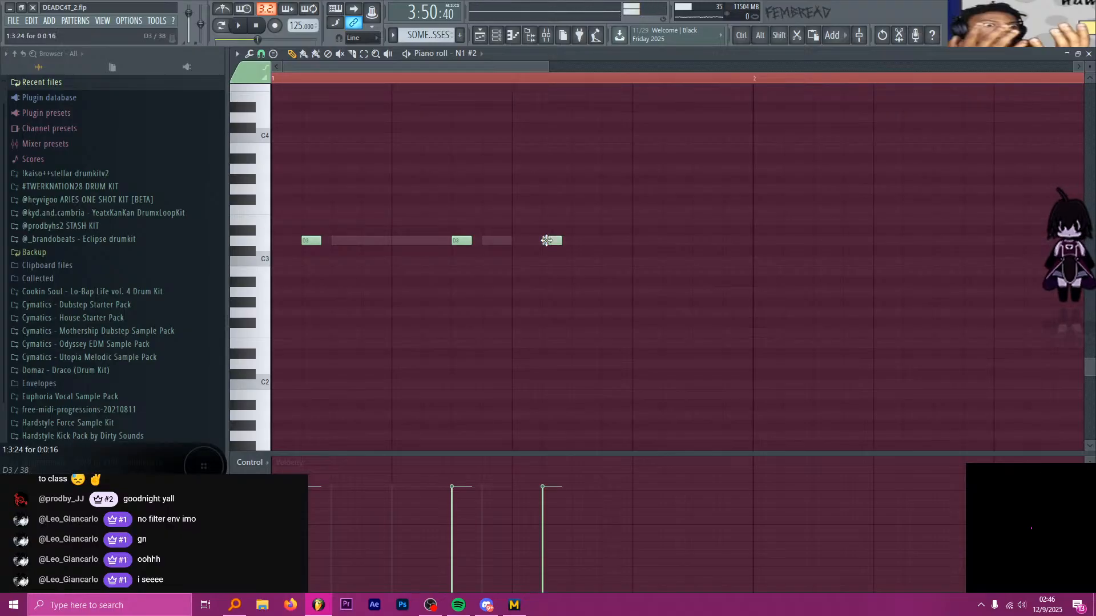
key("Up")
left_click(571, 242)
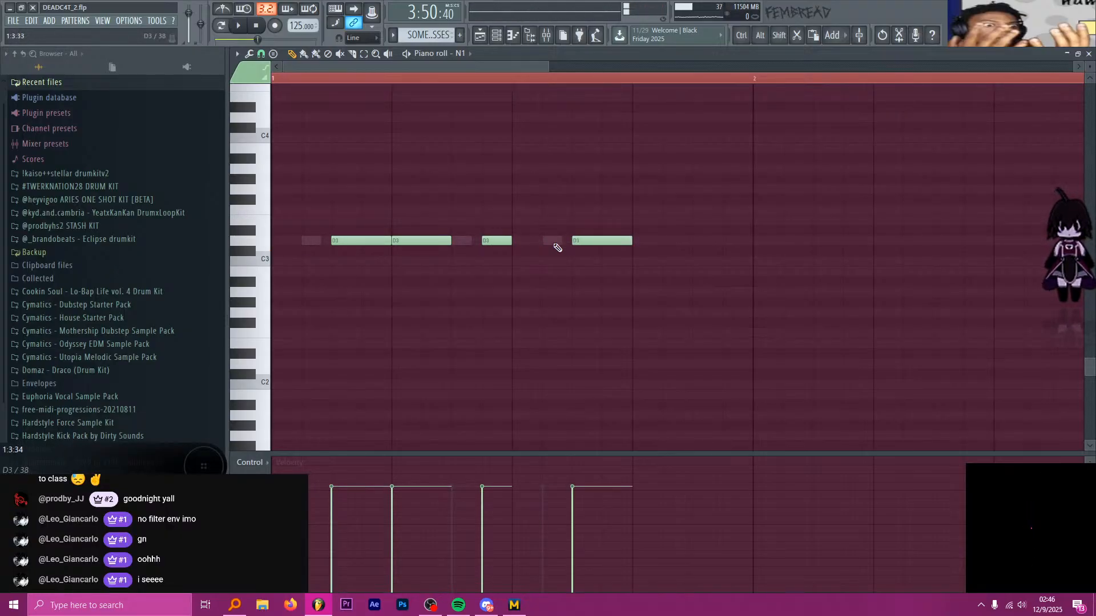
left_click(650, 241)
key("space")
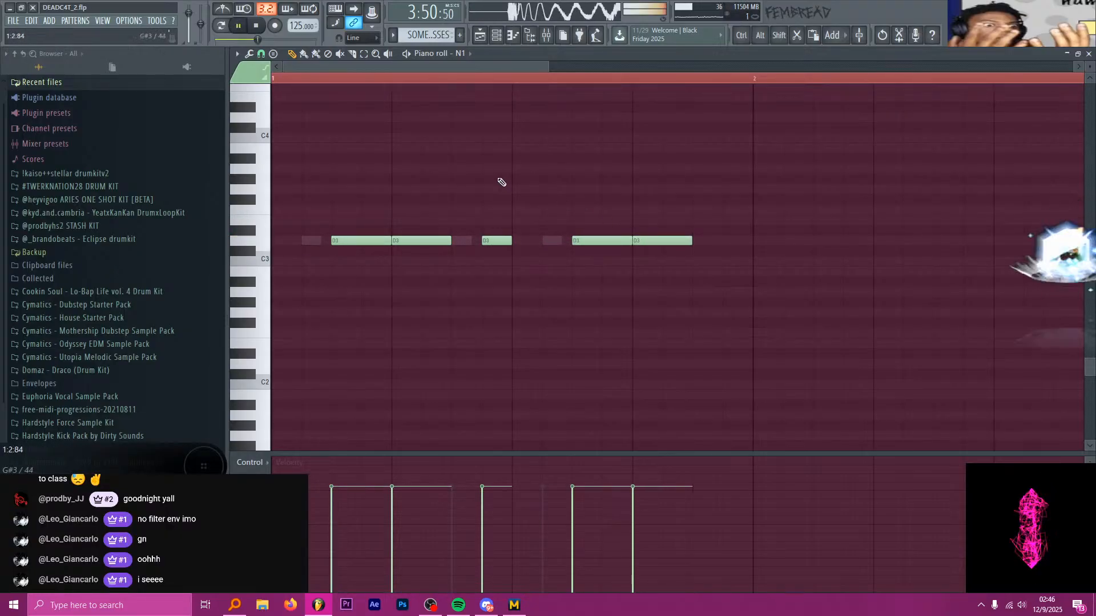
key("space")
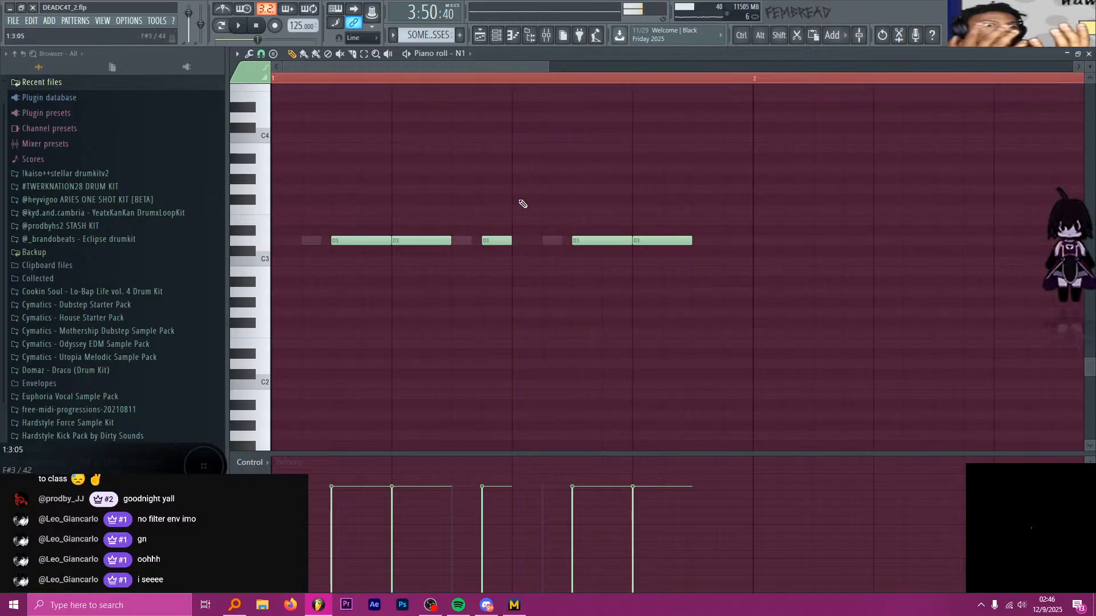
Play the arrangement from the start of the SOME MOAR BASSES clip
scroll(533, 233, "down", 2)
scroll(376, 238, "up", 3)
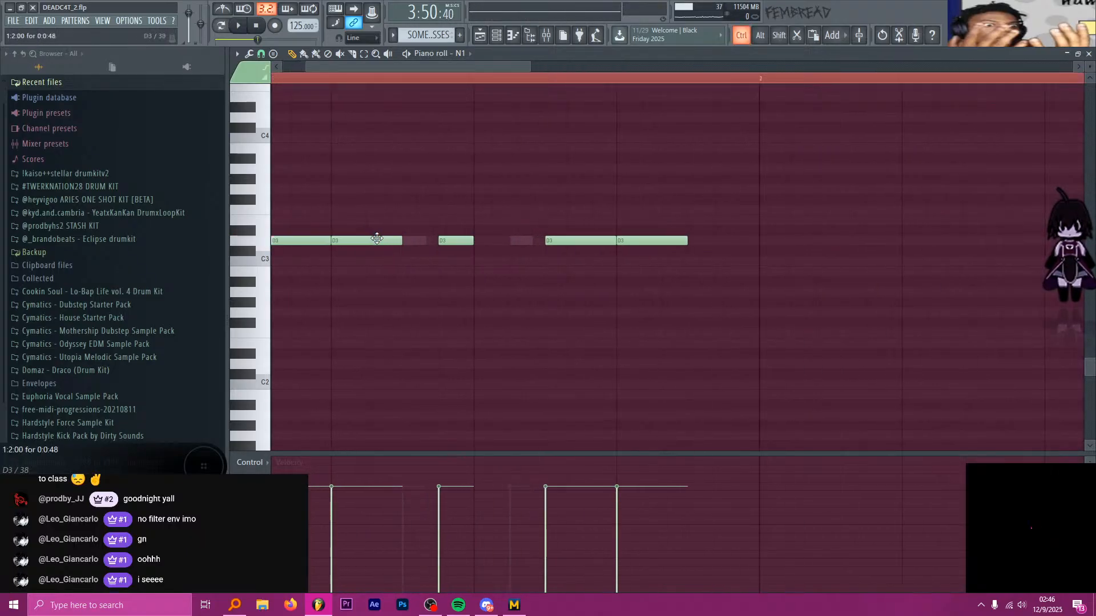
left_click(486, 40)
scroll(642, 201, "down", 2)
scroll(587, 221, "up", 2)
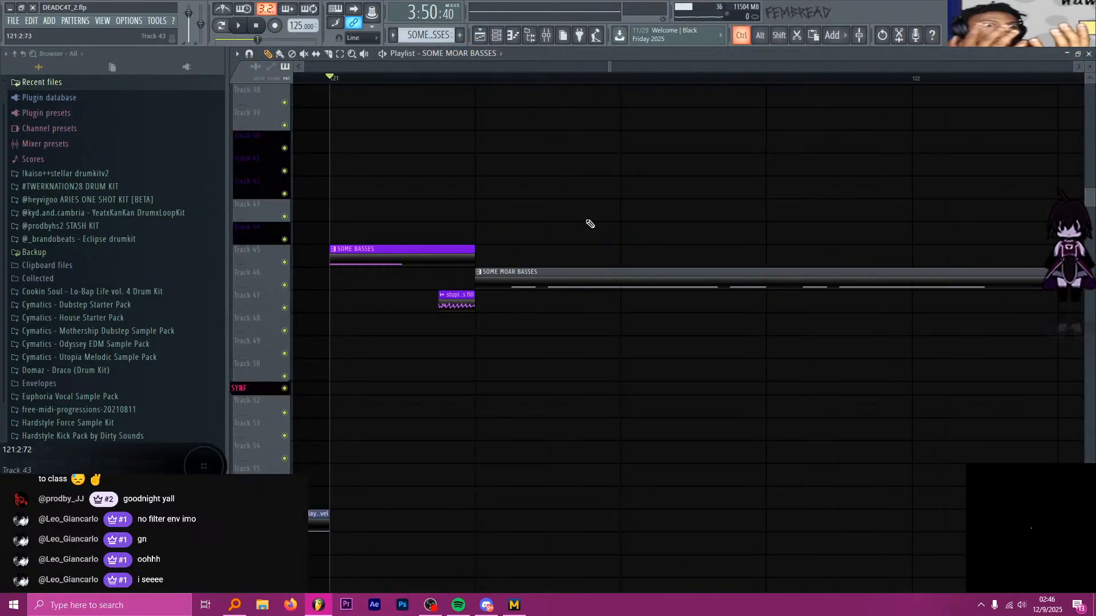
left_click(482, 78)
scroll(612, 211, "down", 2)
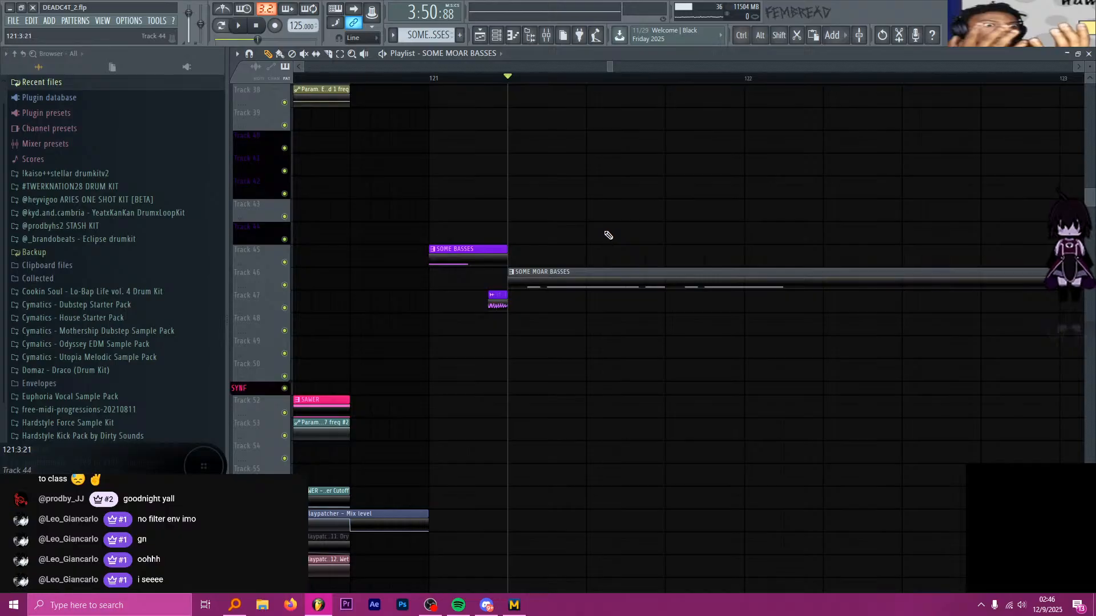
key("space")
key("space")
Slice the SOME MOAR BASSES clip a quarter beat after beat 3, shift the second part a quarter beat later and play it
scroll(622, 243, "up", 2)
right_click(627, 282, "shift")
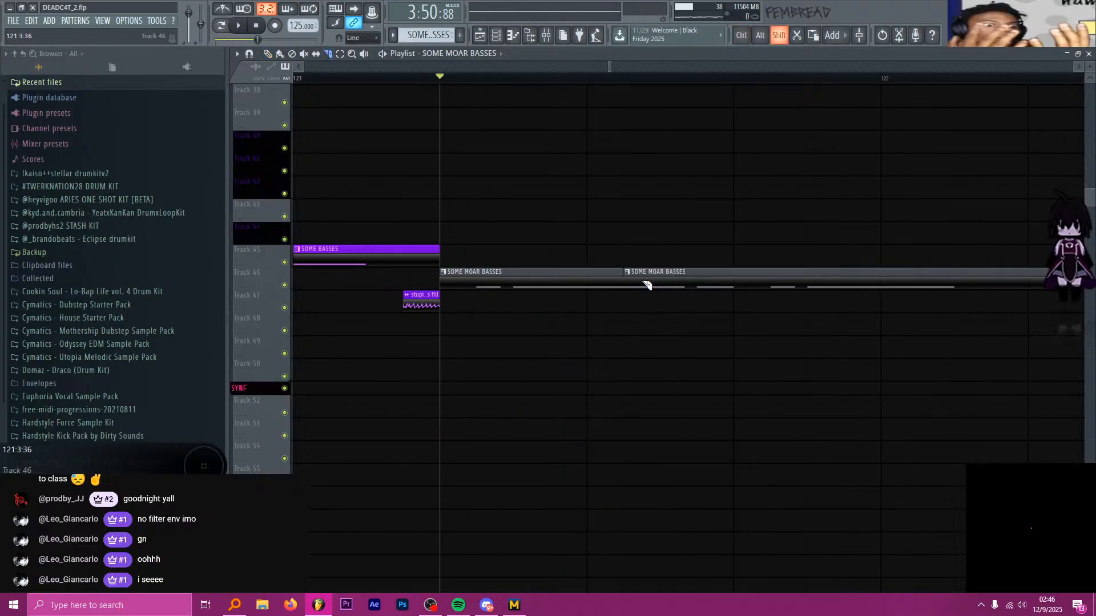
scroll(638, 288, "up", 1)
key("space")
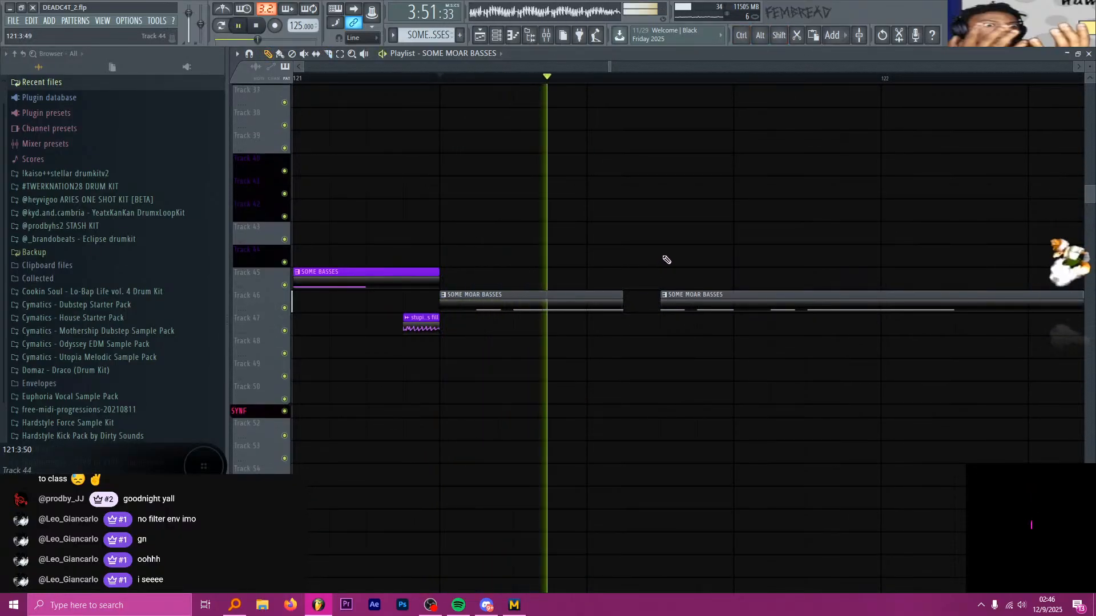
key("space")
Play the arrangement from bar 121 through the split SOME MOAR BASSES clips
scroll(619, 264, "down", 3)
scroll(621, 255, "up", 2)
scroll(624, 255, "down", 2)
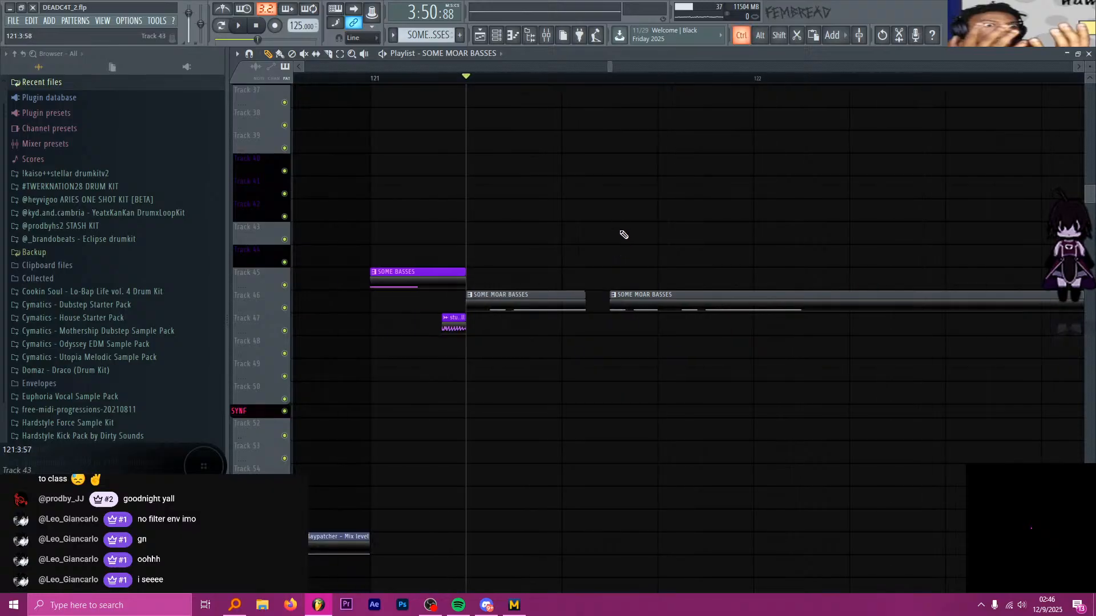
scroll(635, 247, "down", 2)
scroll(631, 245, "down", 3)
scroll(631, 239, "up", 2)
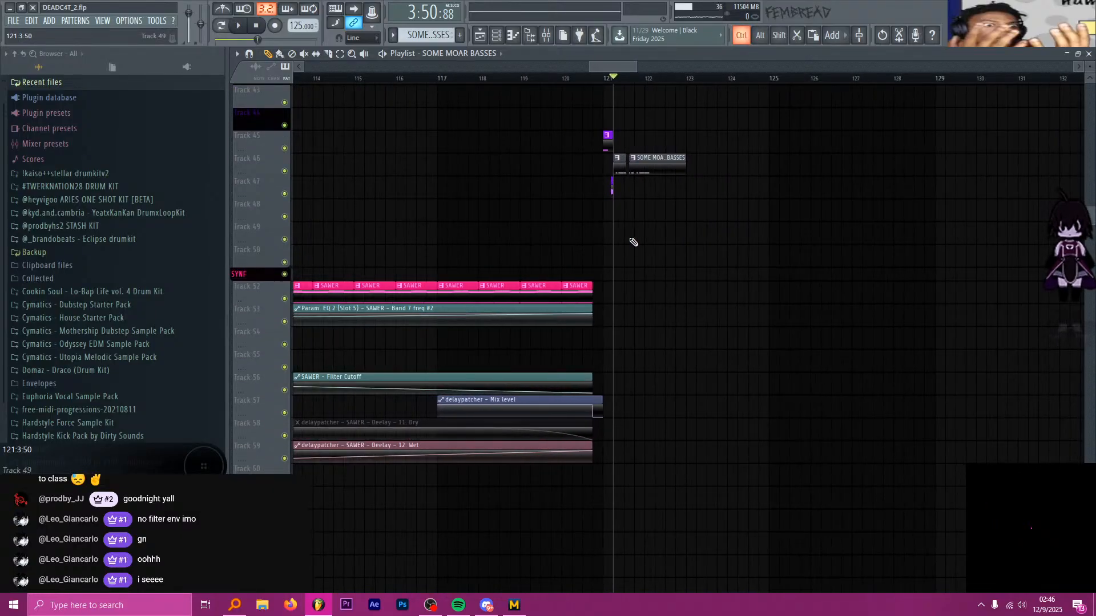
scroll(638, 220, "down", 2)
scroll(644, 198, "up", 3)
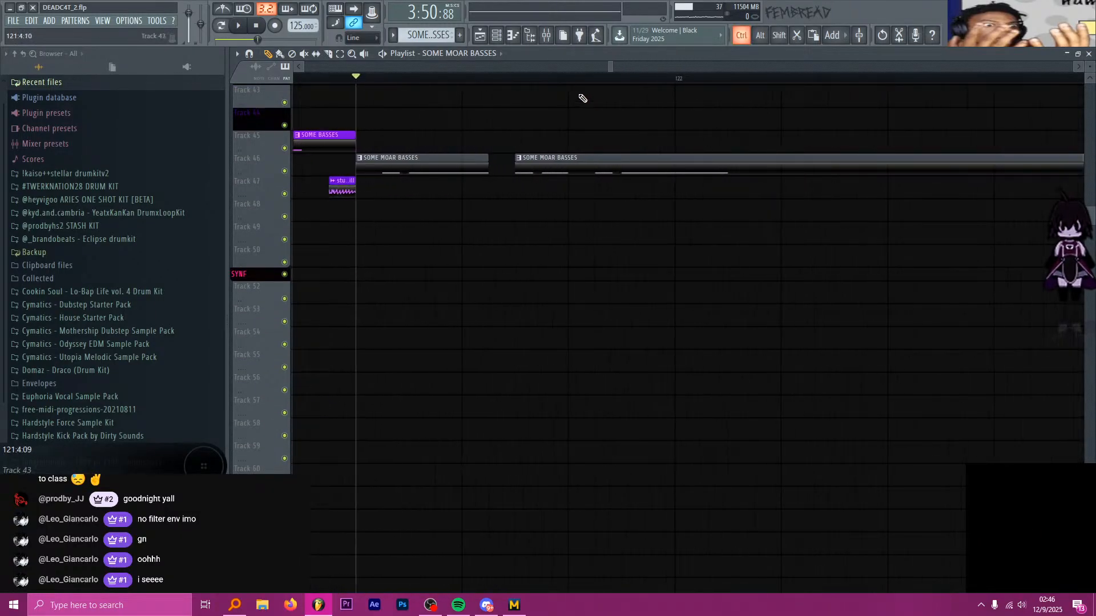
scroll(331, 81, "down", 2)
left_click(336, 79)
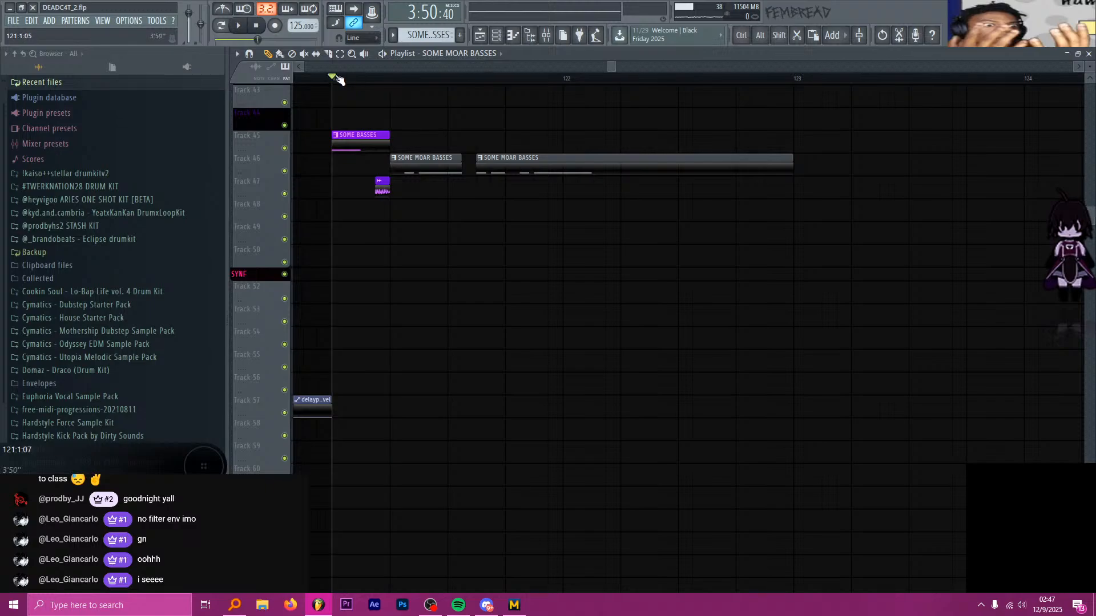
key("space")
scroll(520, 106, "up", 2)
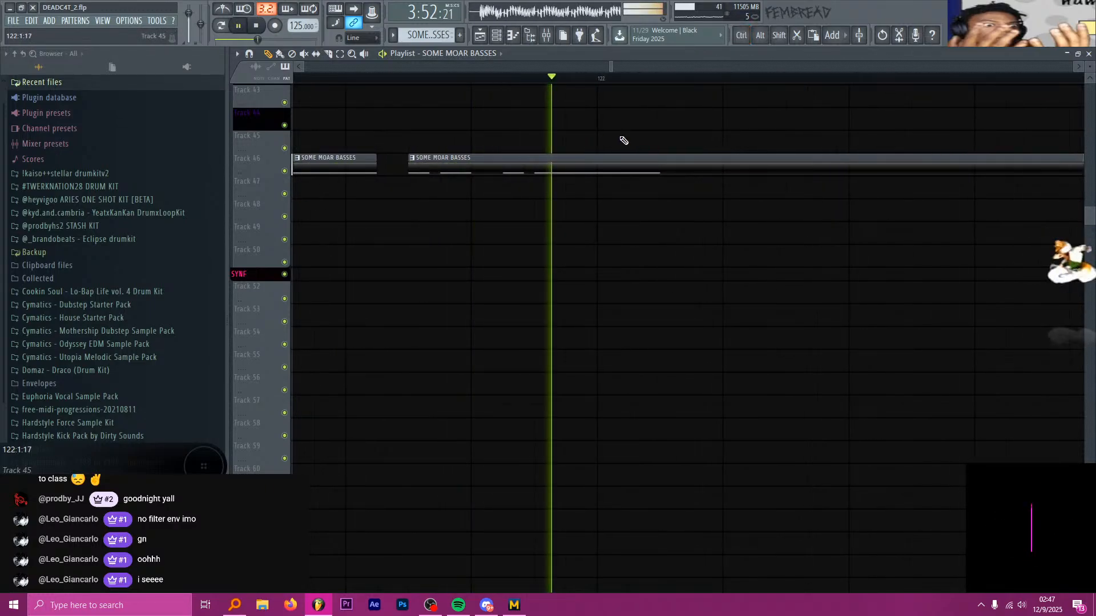
key("space")
Slice the second SOME MOAR BASSES clip a quarter beat after bar 122, delete the remainder, undo the deletion and play the section
scroll(632, 139, "down", 1)
scroll(635, 108, "up", 2)
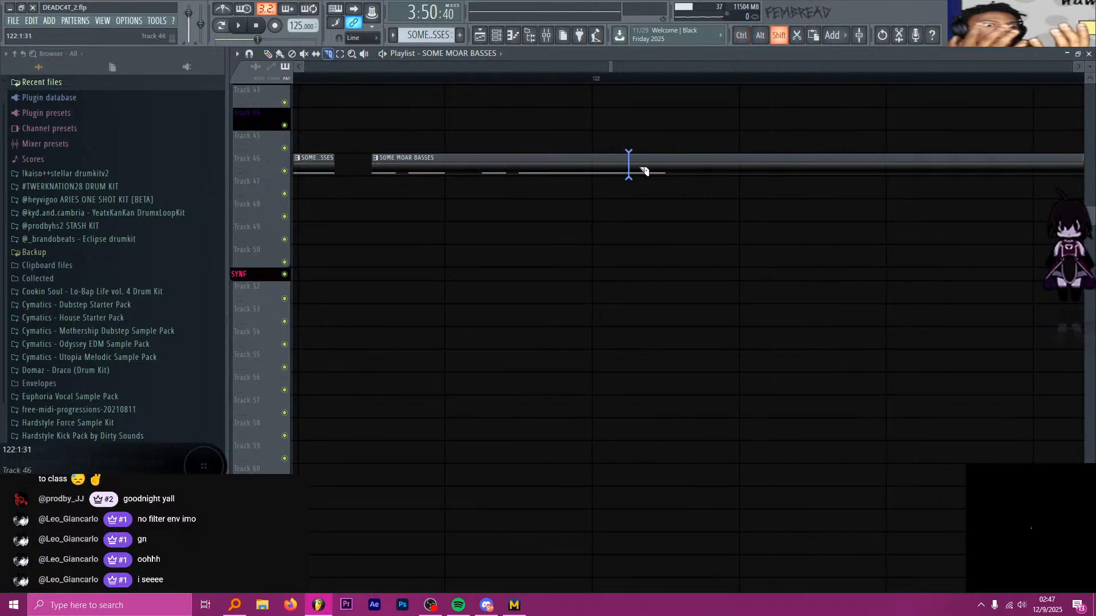
scroll(656, 166, "down", 4)
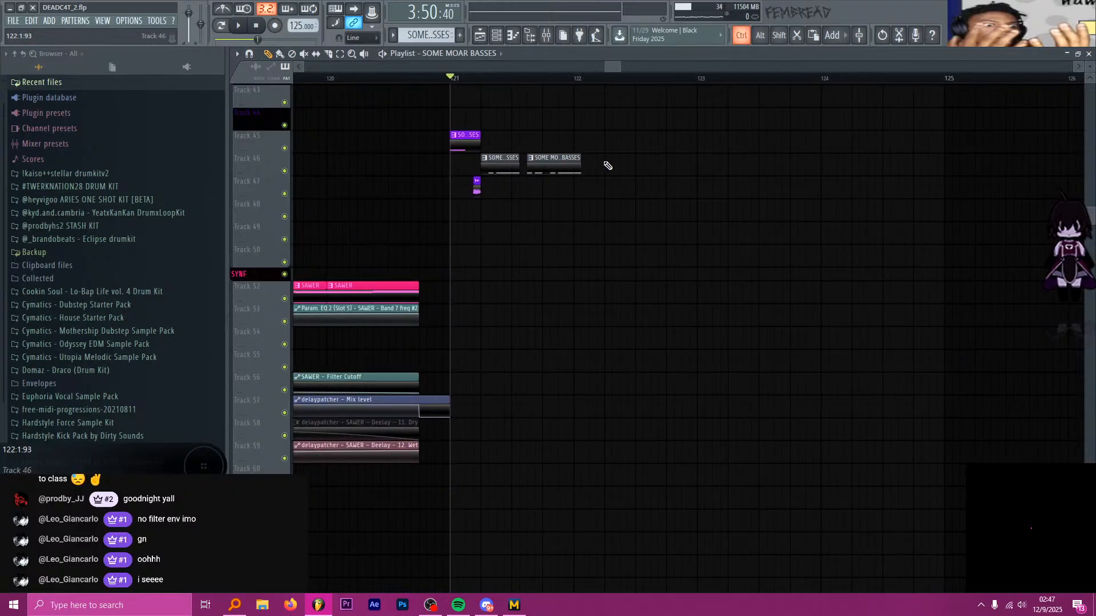
key("ctrl+z")
scroll(595, 160, "up", 3)
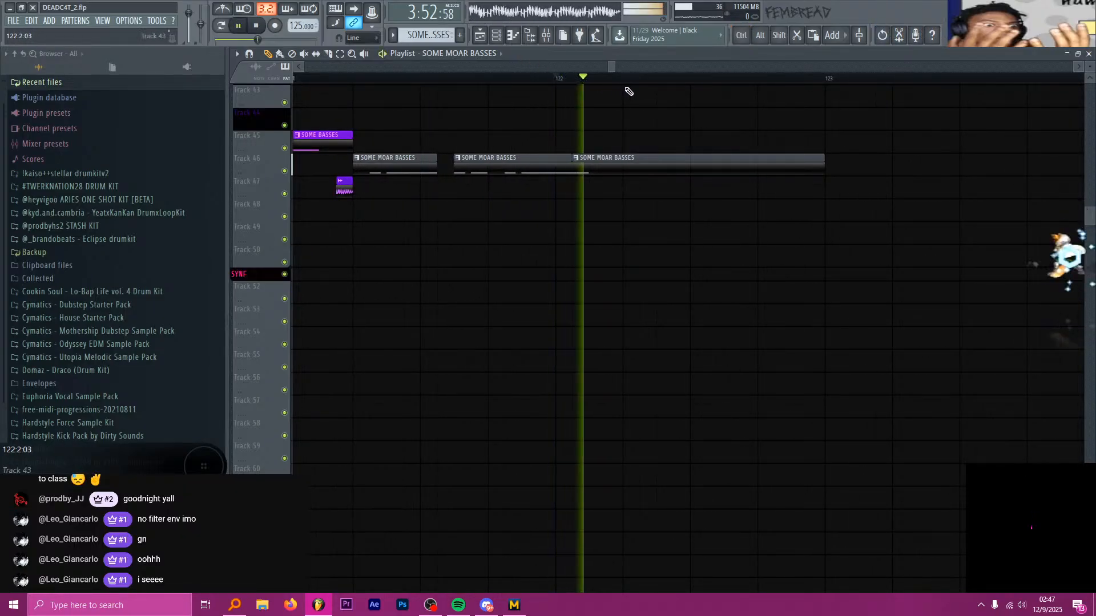
Move the playback position between bars 121 and 122 to examine the second half of the SOME MOAR BASSES phrase
left_click_drag(624, 80, 690, 86)
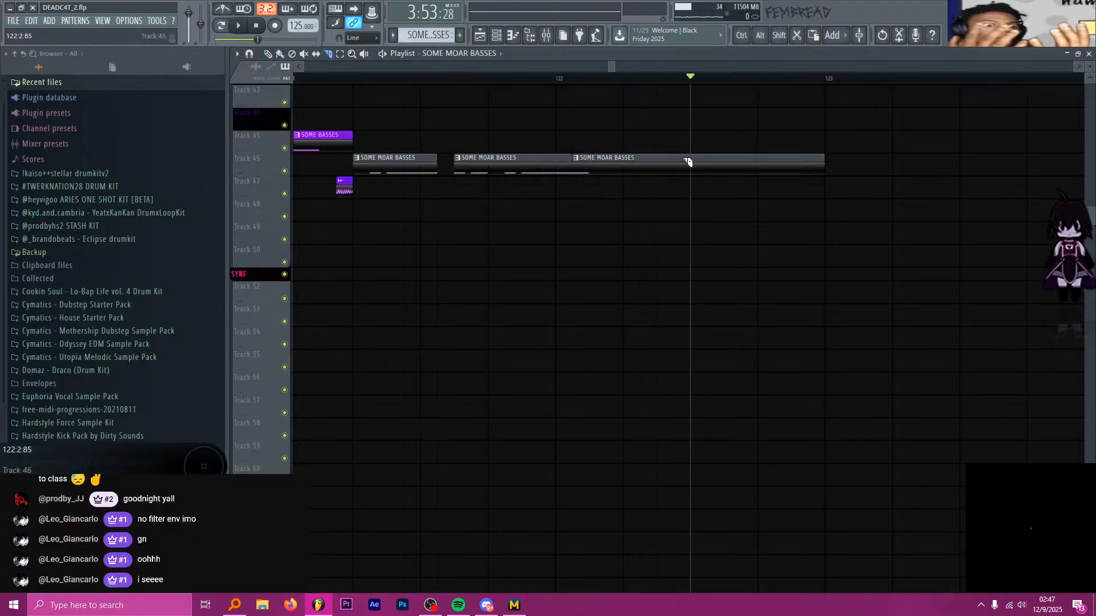
scroll(608, 163, "down", 4)
scroll(644, 159, "up", 4)
scroll(633, 151, "down", 3)
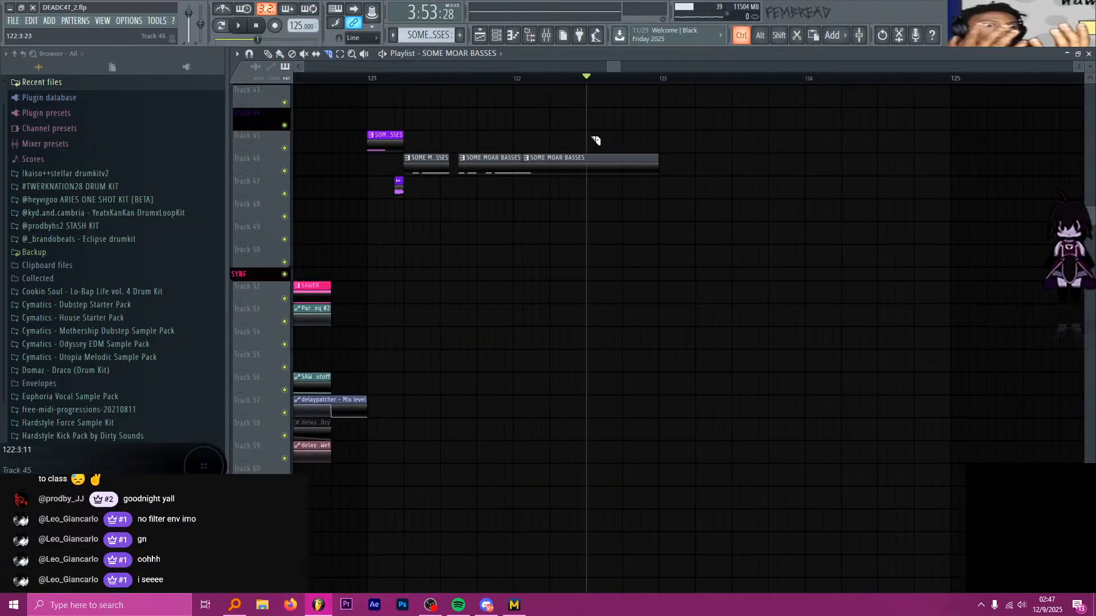
scroll(526, 122, "up", 3)
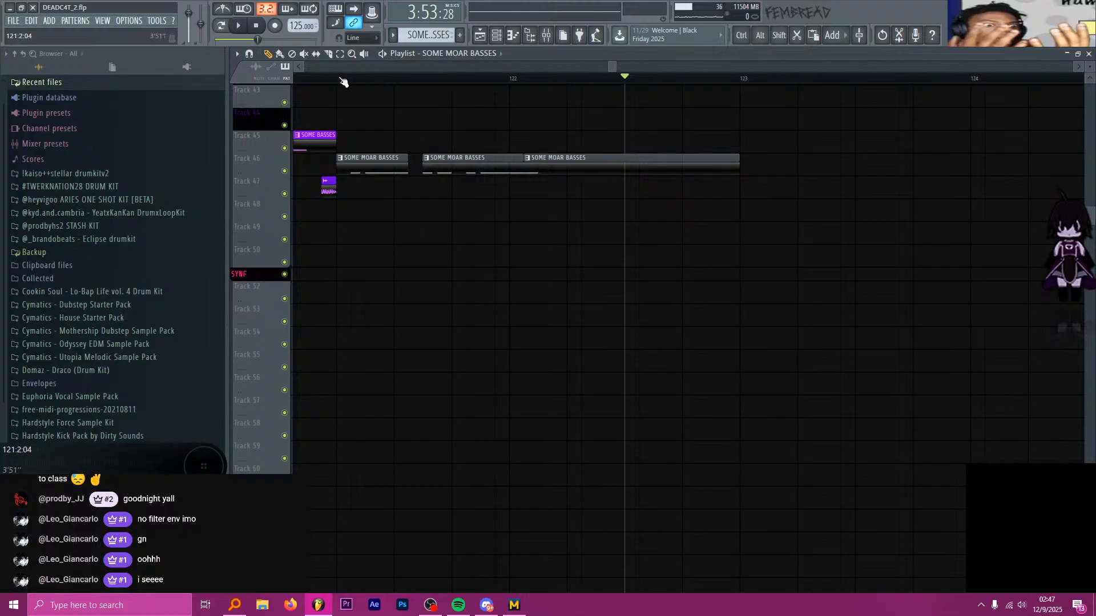
left_click(338, 80)
left_click(438, 80)
left_click(497, 36)
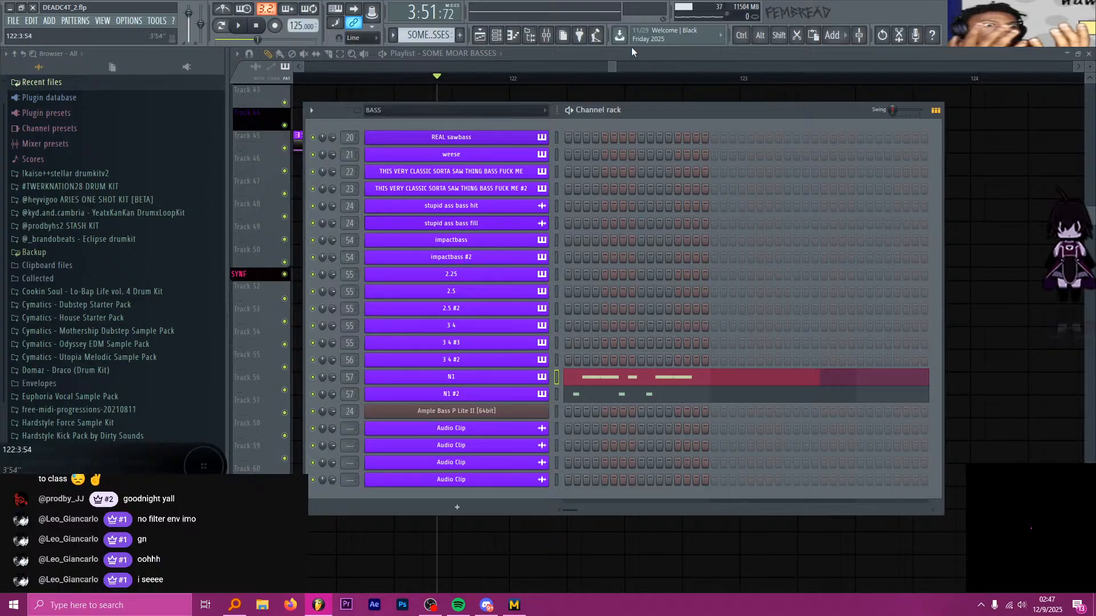
key("F6")
Undo the removal of the last two SOME MOAR BASSES clips and play from beat 2 of bar 121
scroll(606, 170, "down", 2)
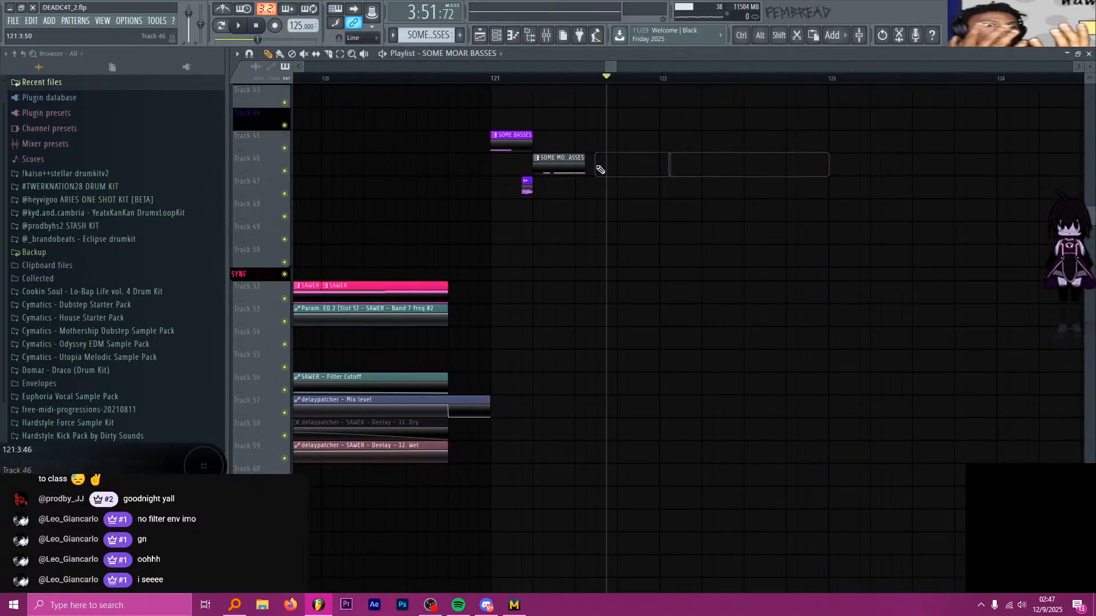
key("ctrl+z")
left_click(532, 80)
key("space")
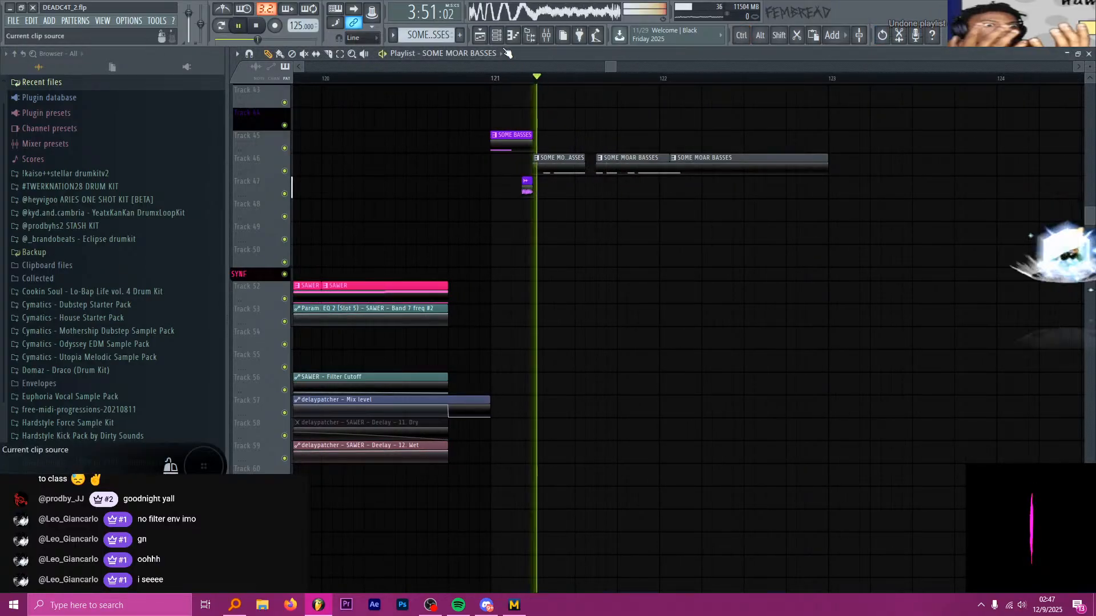
Stop playback and shorten the last D3 note of the N1 bass to a quarter beat (0:0:24)
left_click(496, 36)
key("space")
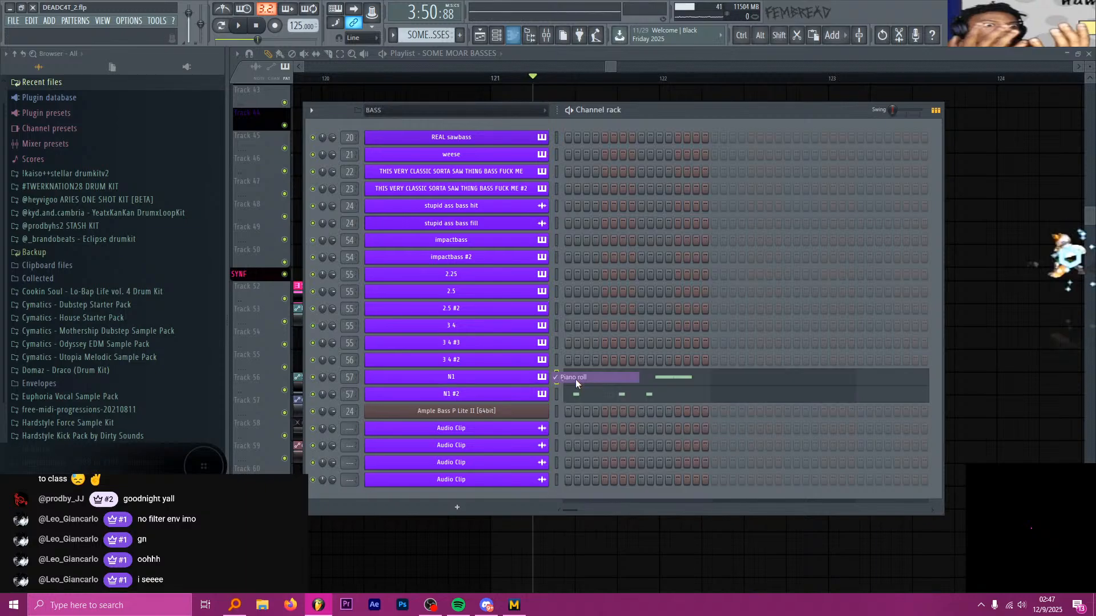
left_click(575, 378)
scroll(483, 70, "down", 3)
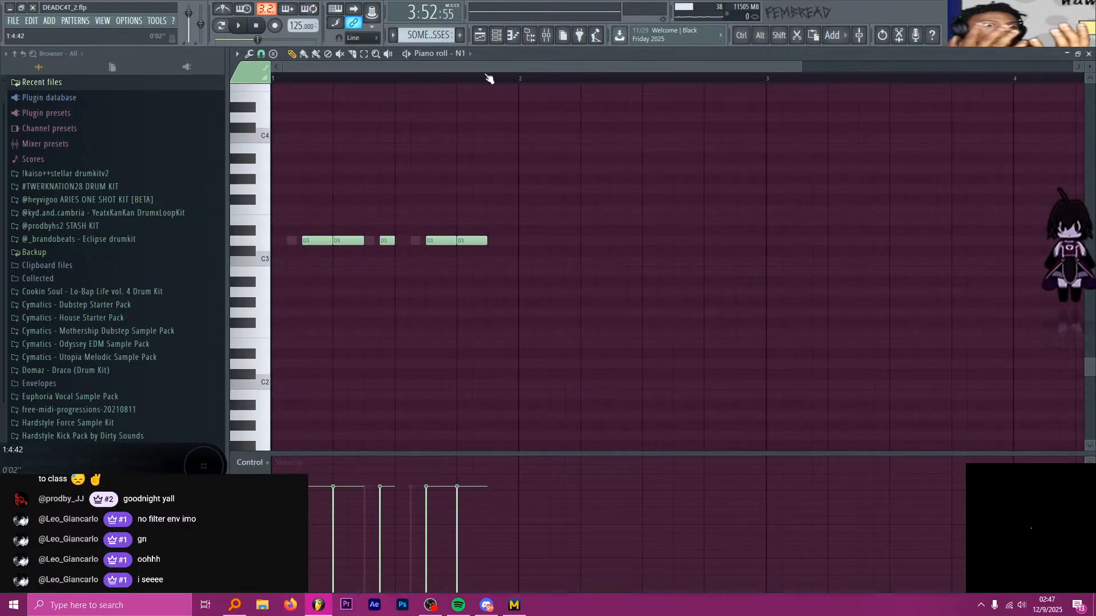
scroll(489, 133, "up", 3)
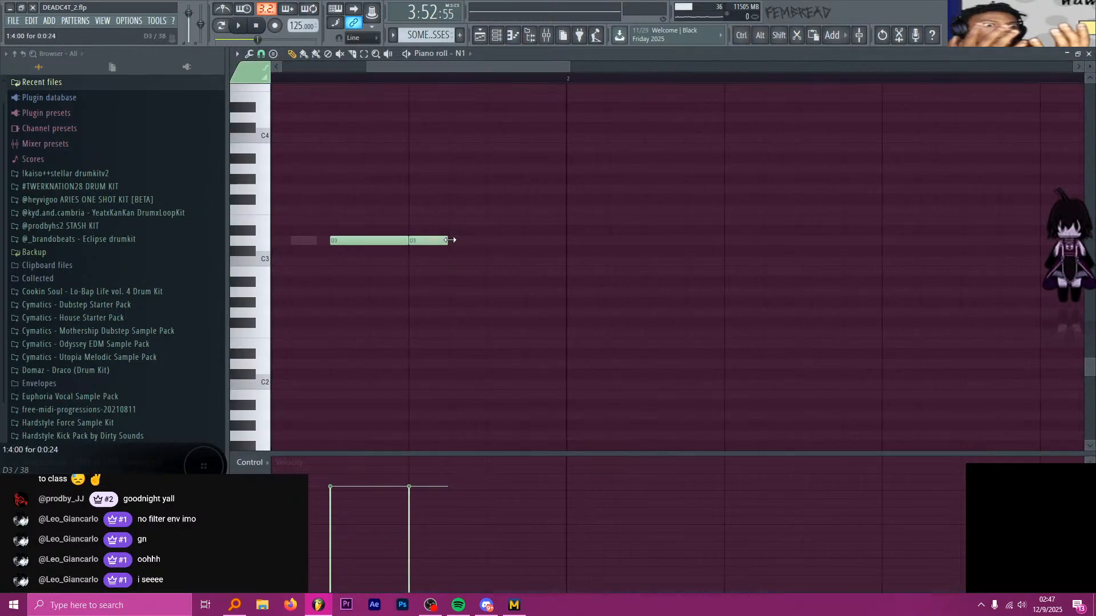
scroll(492, 249, "down", 3)
Clone the N1 #2 bass channel and close the new Serum window
left_click(497, 37)
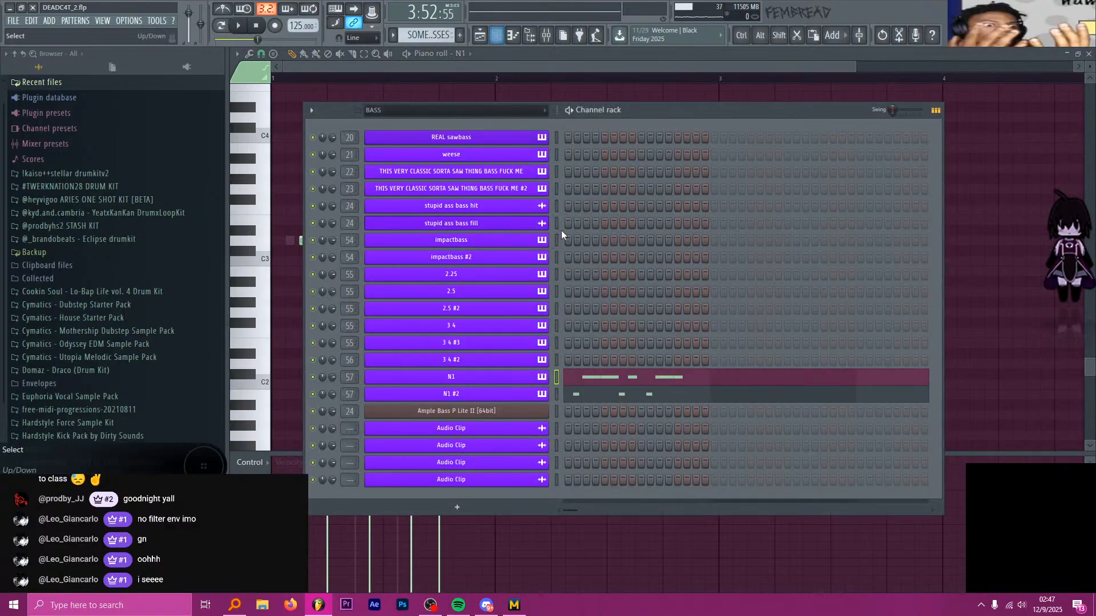
left_click(555, 394)
key("alt+c")
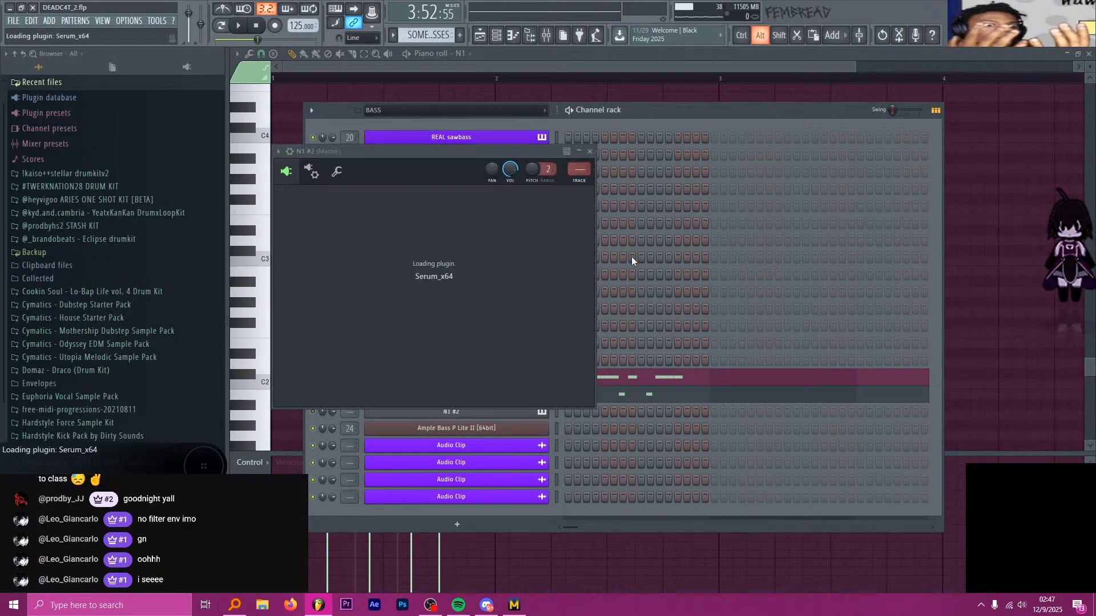
left_click(783, 151)
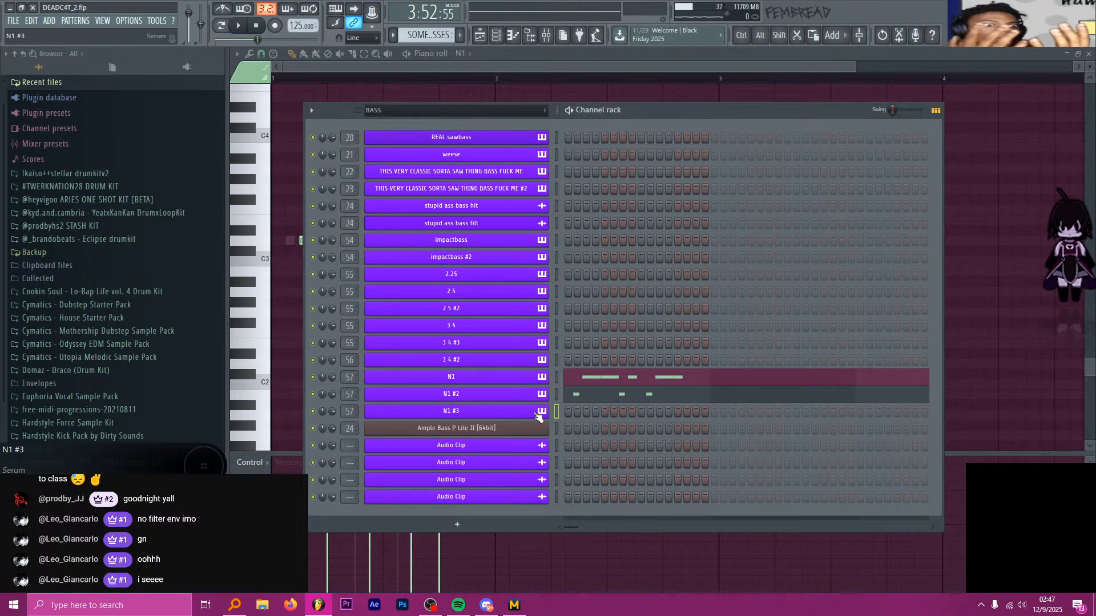
Add a quarter-beat D3 note to N1 #3 directly after the last N1 note
right_click(537, 416)
left_click(563, 412)
scroll(449, 271, "up", 3)
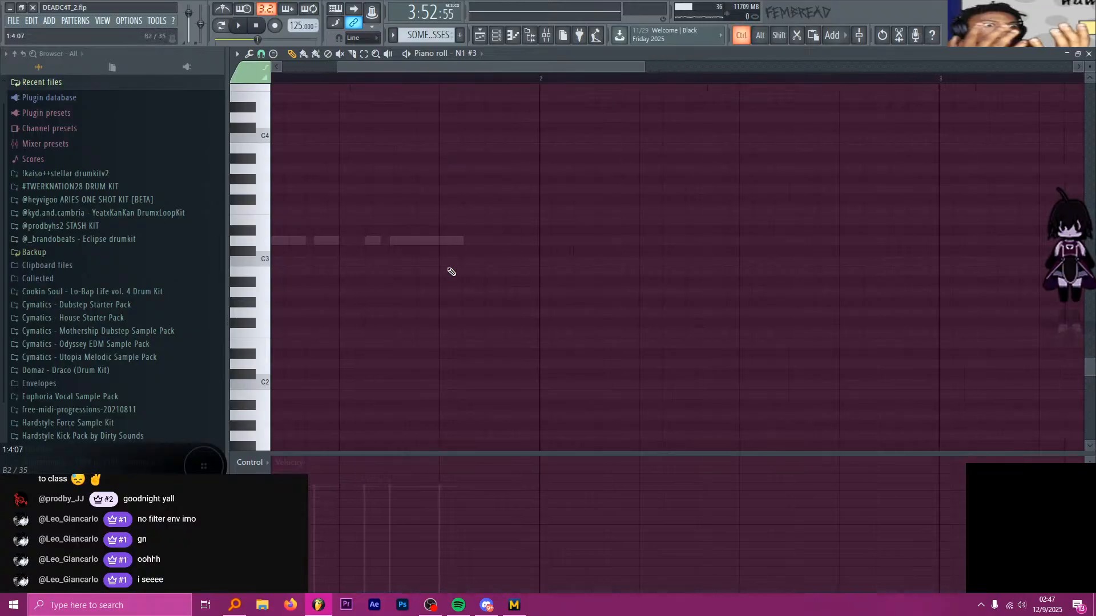
scroll(451, 272, "up", 2)
left_click(483, 241)
scroll(513, 200, "down", 3)
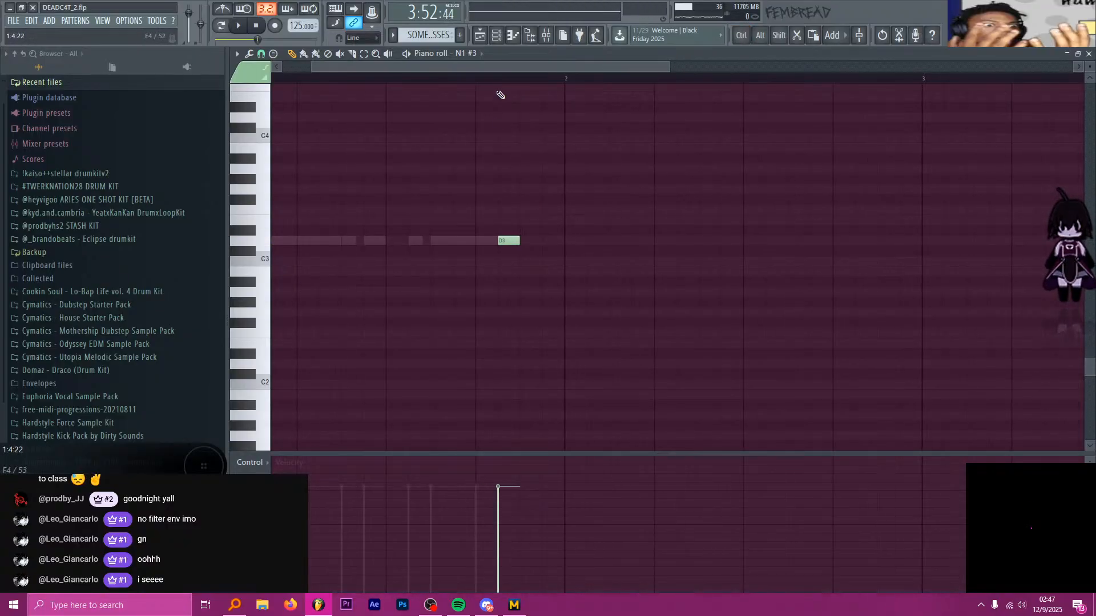
left_click(498, 37)
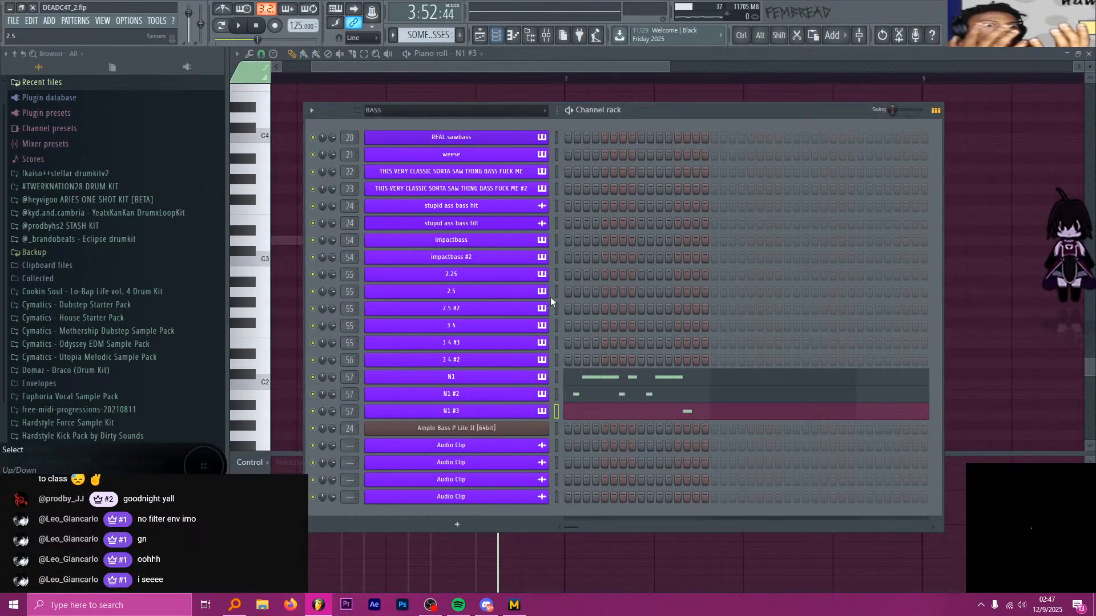
Adjust oscillator A's wavetable position in N1 #3's Serum and move the playback position back to the phrase's start
left_click(523, 410)
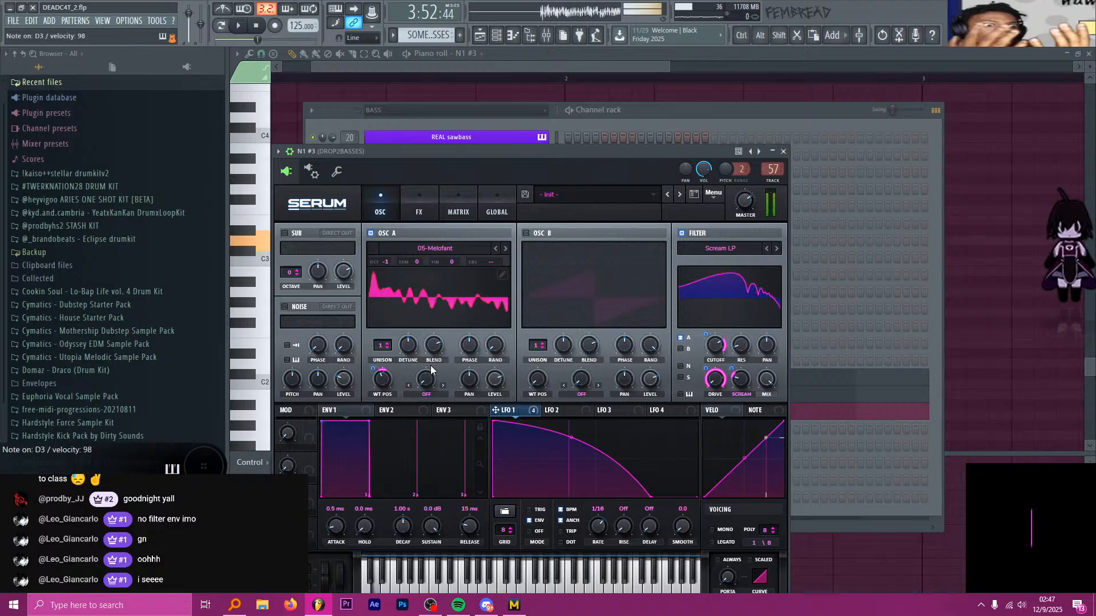
mouse_move(389, 382)
left_mouse_down()
mouse_move(382, 412)
mouse_move(386, 379)
left_mouse_up()
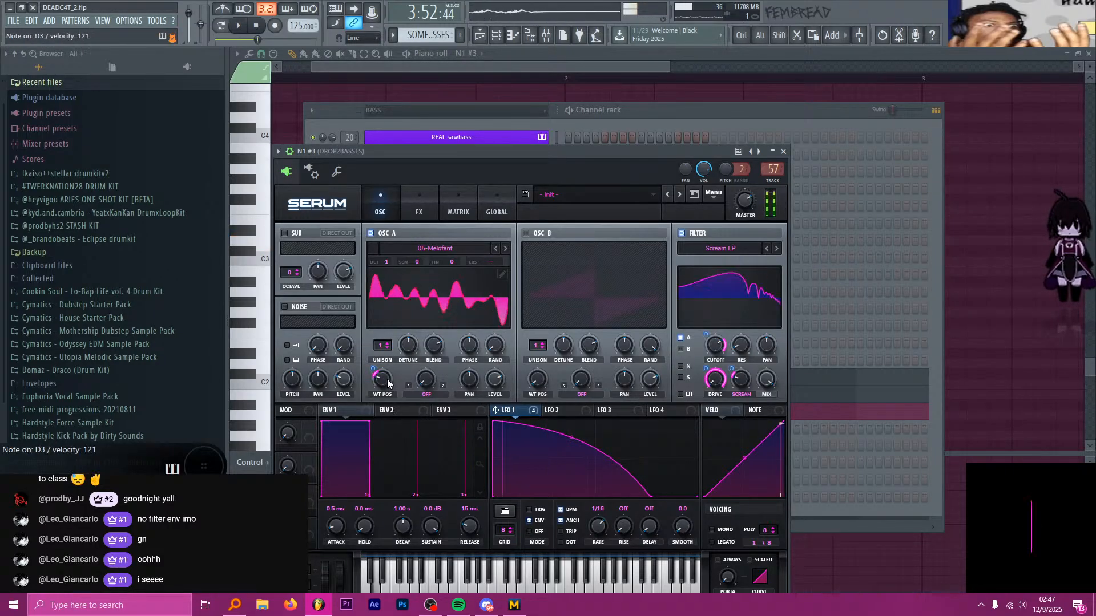
left_click(458, 68)
right_click(475, 79)
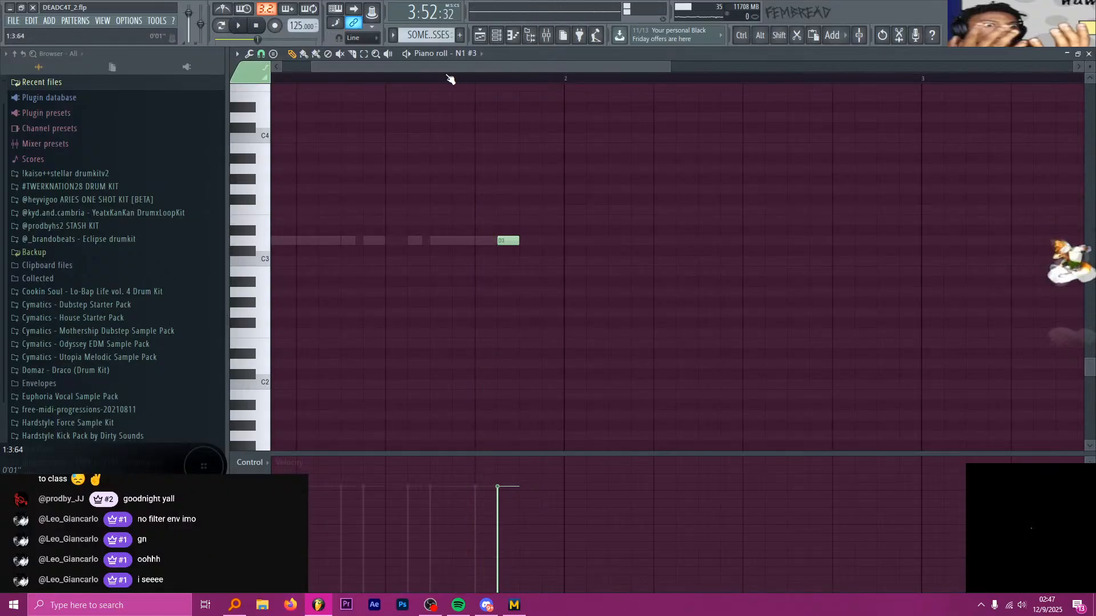
right_click(389, 75)
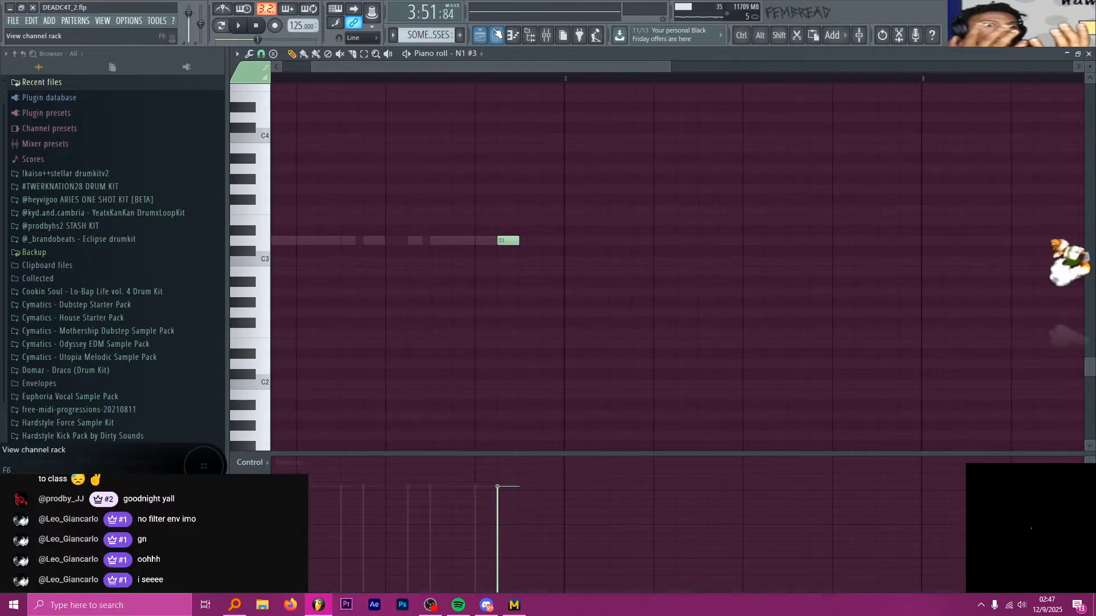
Clone the N1 #3 bass channel
left_click(496, 36)
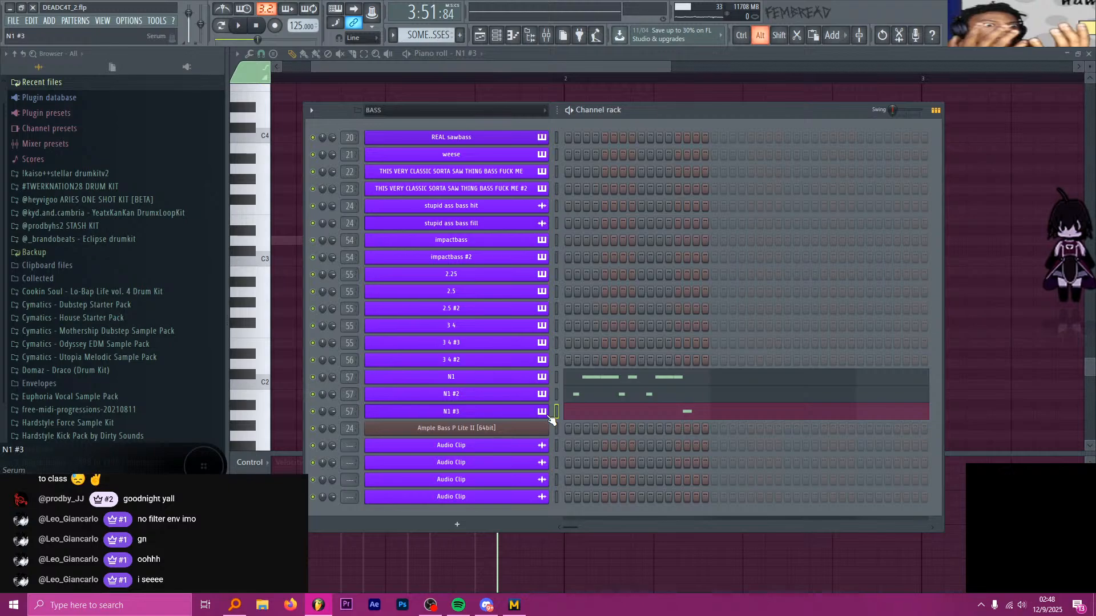
key("alt+c")
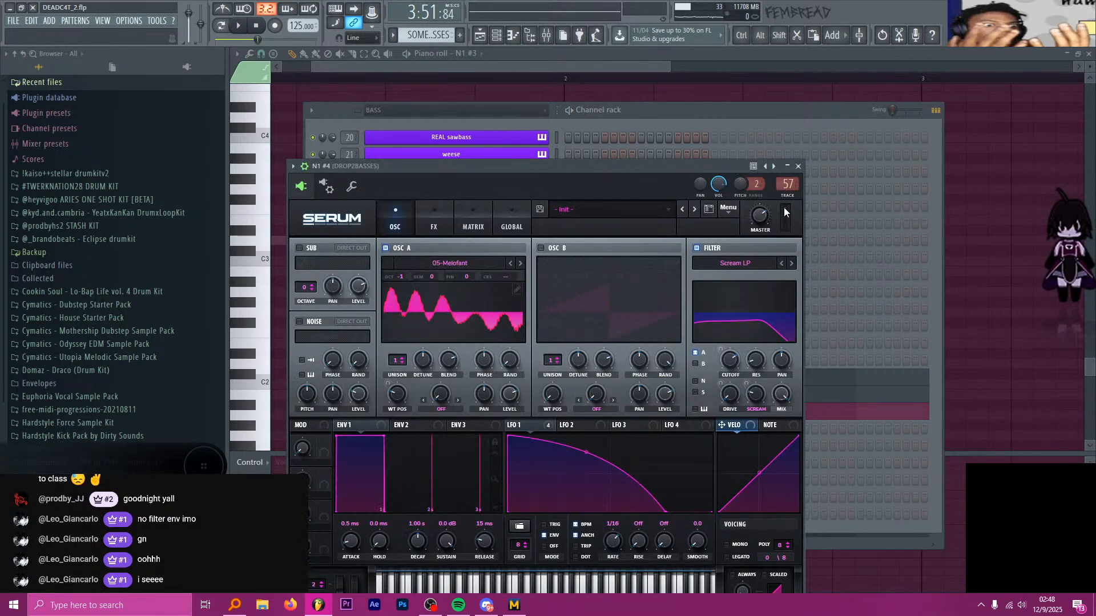
Try the 07-Digigrain II wavetable in oscillator A of N1 #4 and audition it
left_click(519, 261)
mouse_move(513, 339)
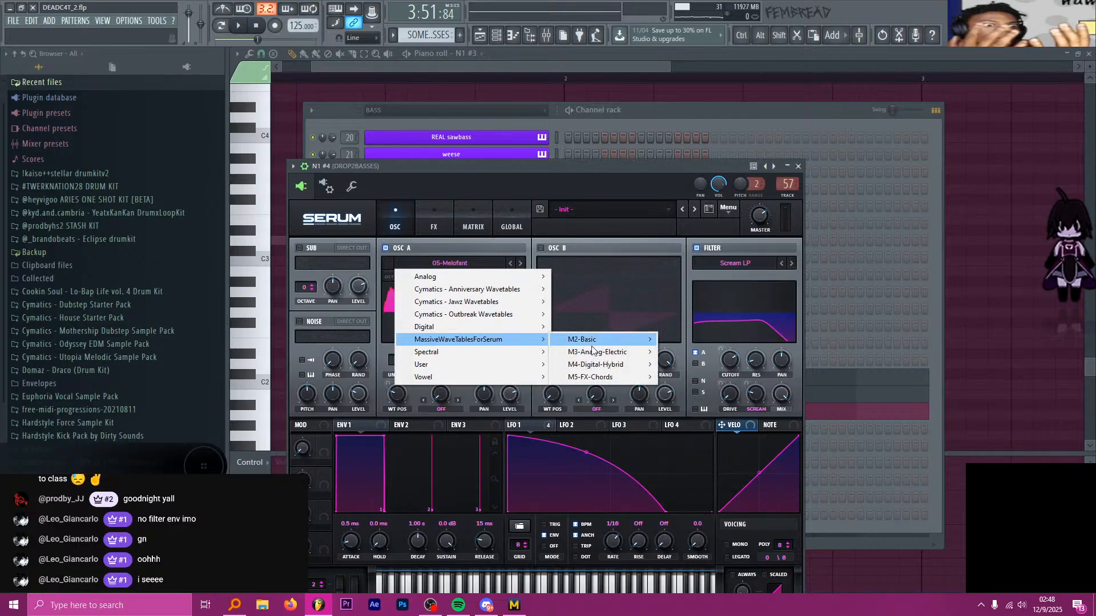
mouse_move(614, 352)
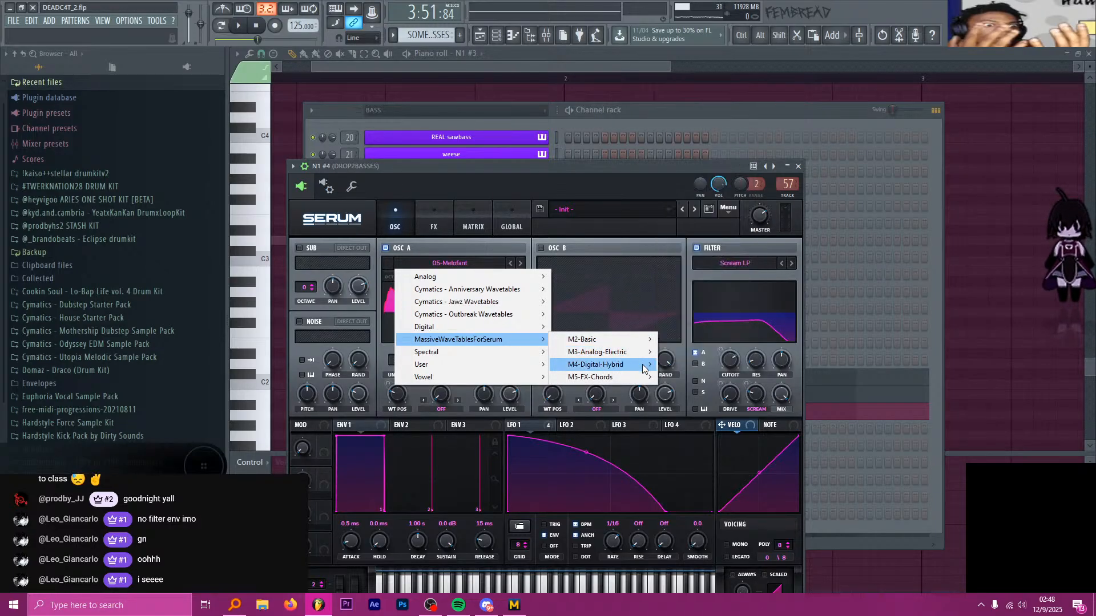
mouse_move(642, 364)
left_click(714, 318)
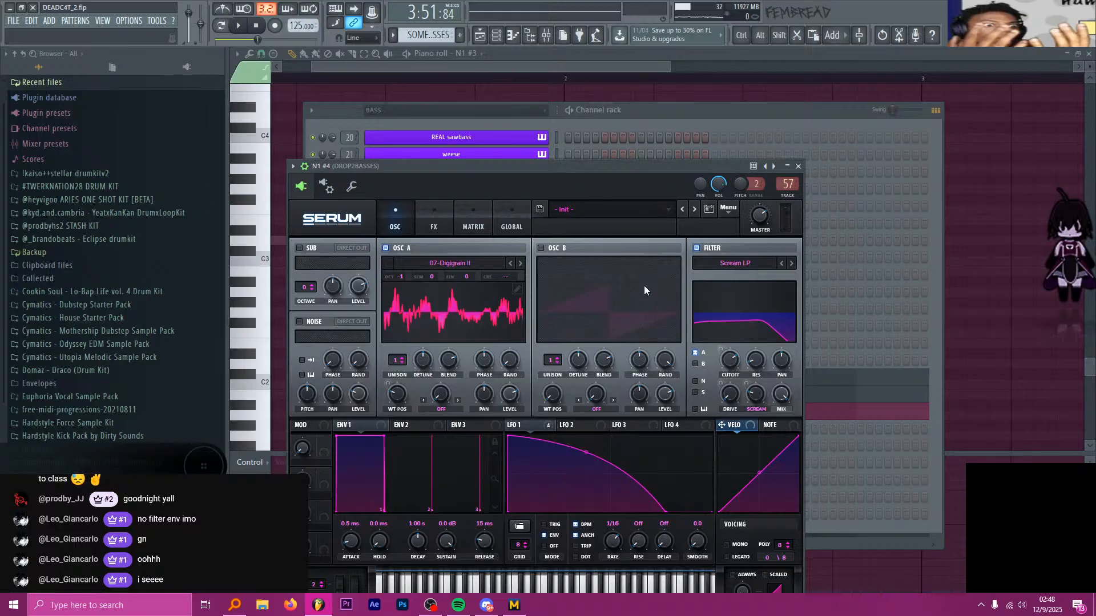
left_click_drag(527, 166, 544, 159)
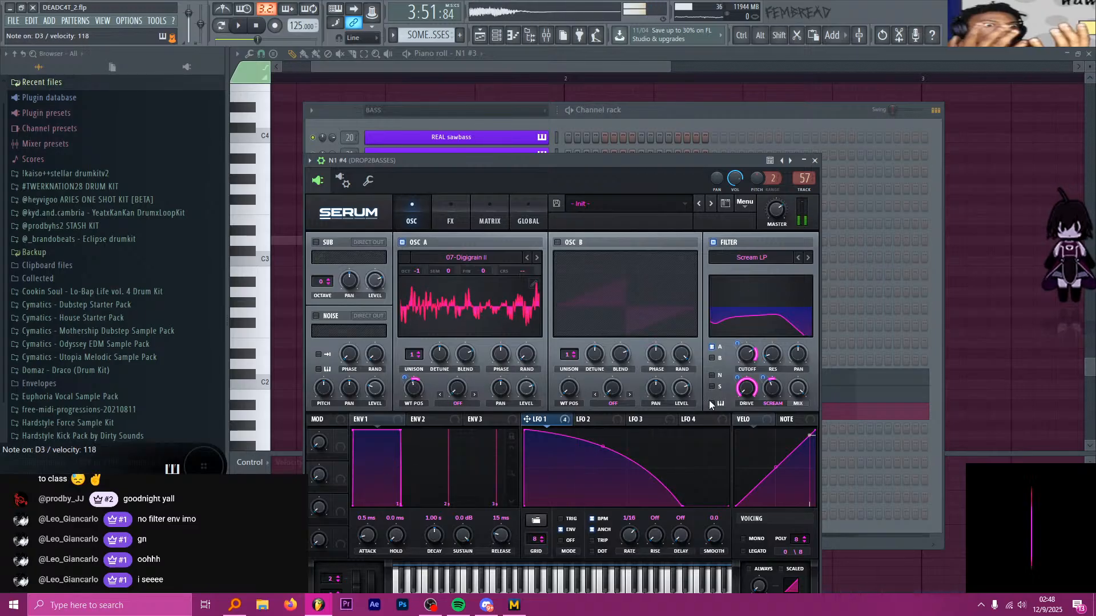
mouse_move(767, 387)
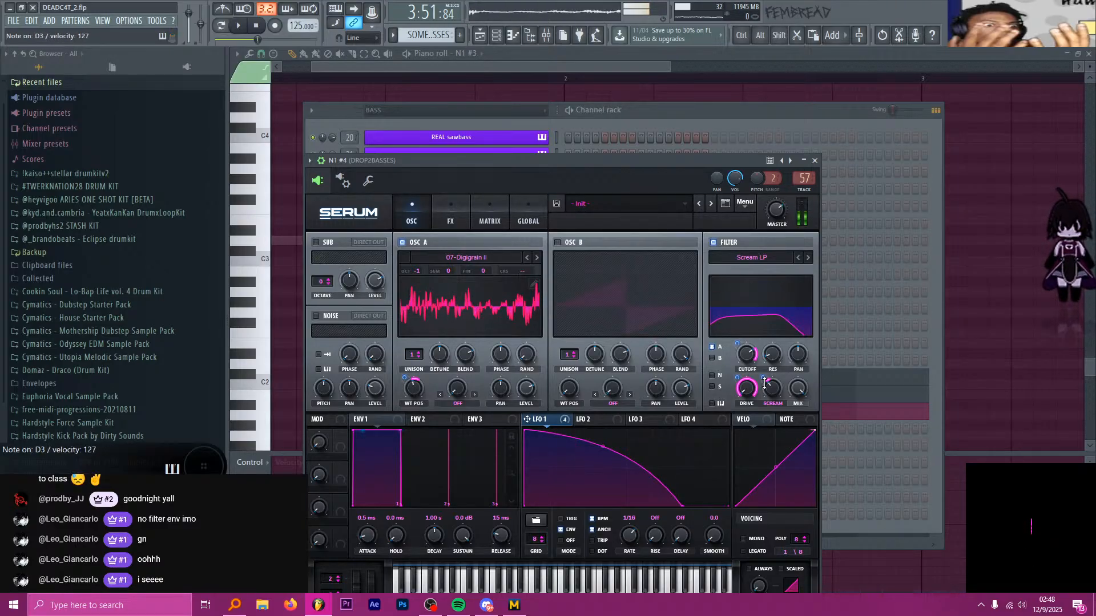
Load the 18-Digi Cook III wavetable from M4-Digital-Hybrid into oscillator A of N1 #4
left_click(486, 256)
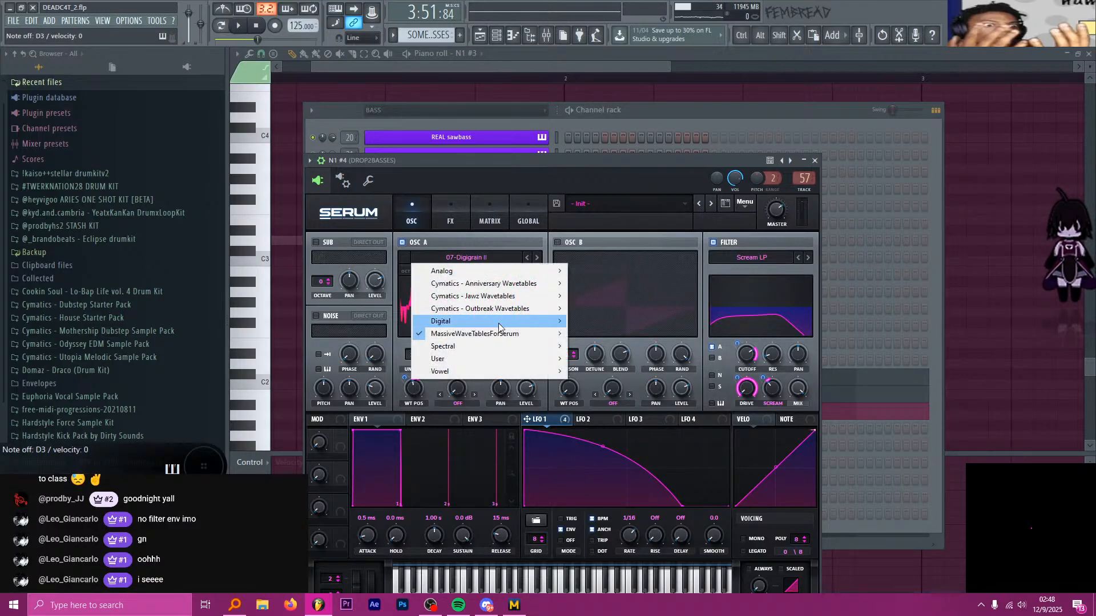
mouse_move(503, 334)
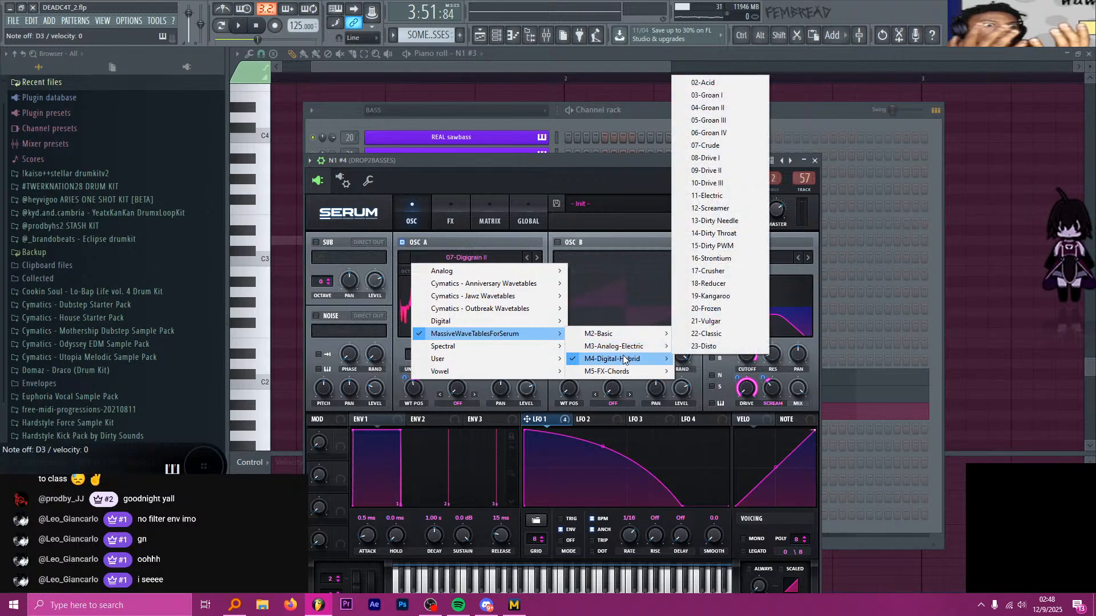
mouse_move(613, 359)
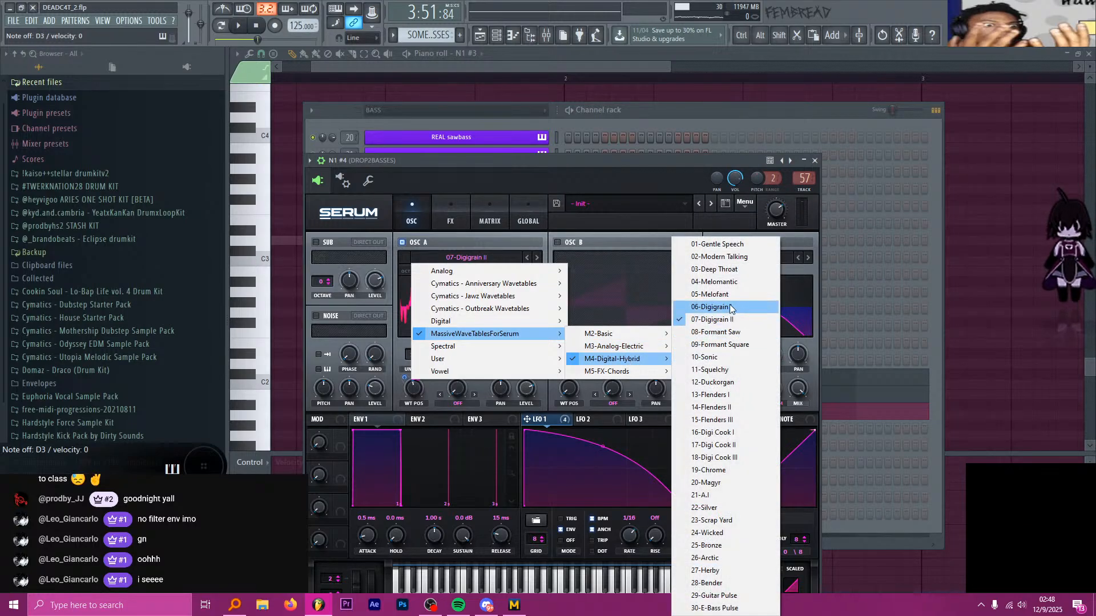
left_click(733, 457)
Adjust oscillator A's wavetable position in N1 #4 and set LFO 1's modulation of the filter's Scream amount to 50
left_click_drag(413, 392, 415, 398)
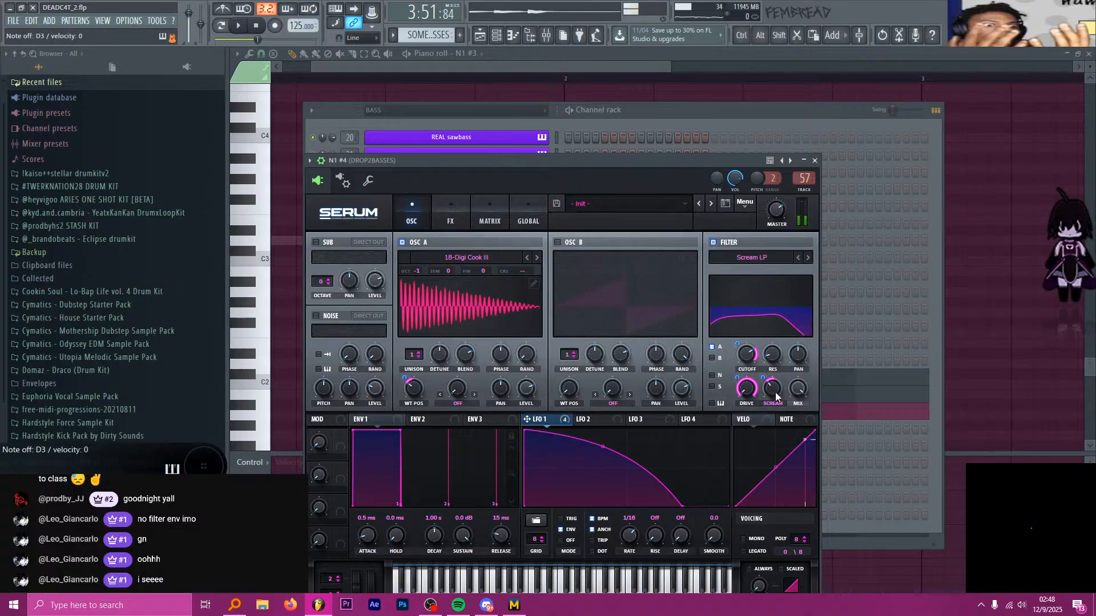
mouse_move(766, 381)
left_mouse_down()
mouse_move(768, 364)
mouse_move(767, 379)
left_mouse_up()
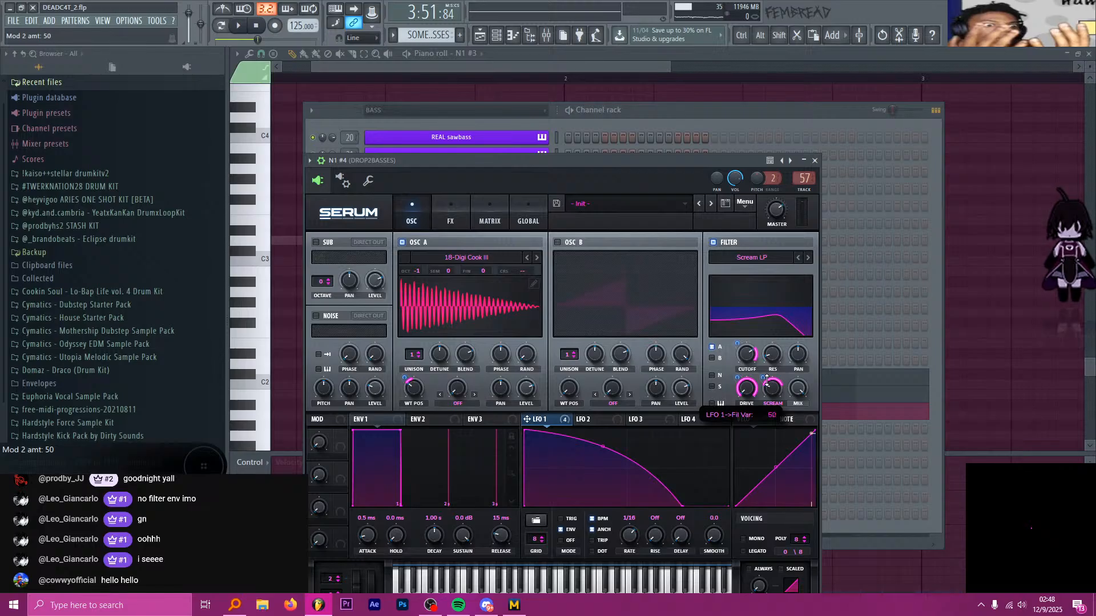
left_click(814, 163)
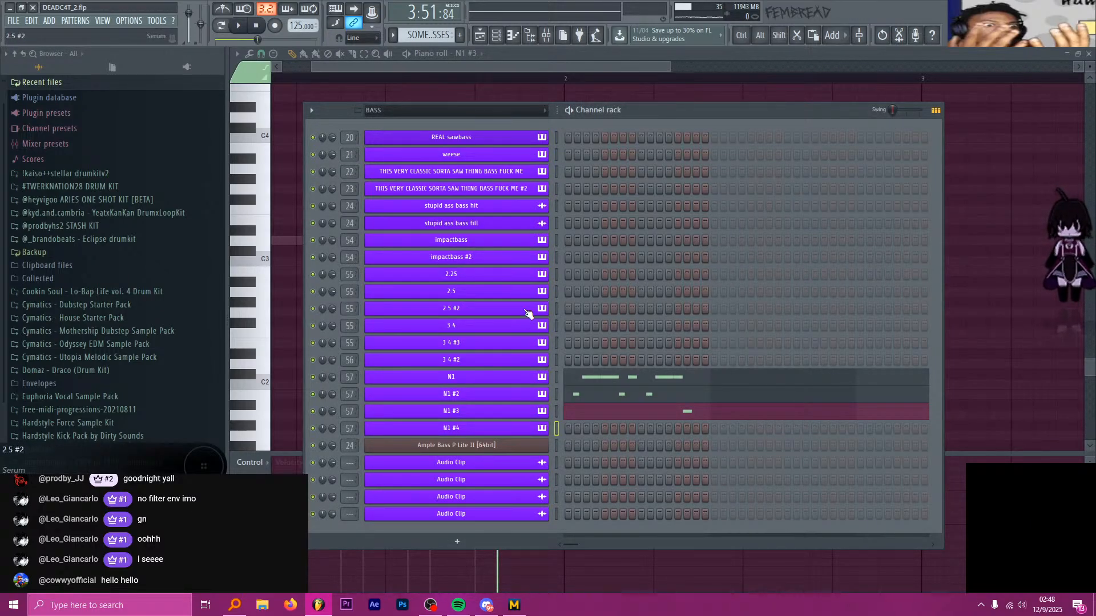
Add a quarter-beat D3 note to N1 #4 directly after the N1 #3 note
left_click(541, 428)
left_click(531, 241)
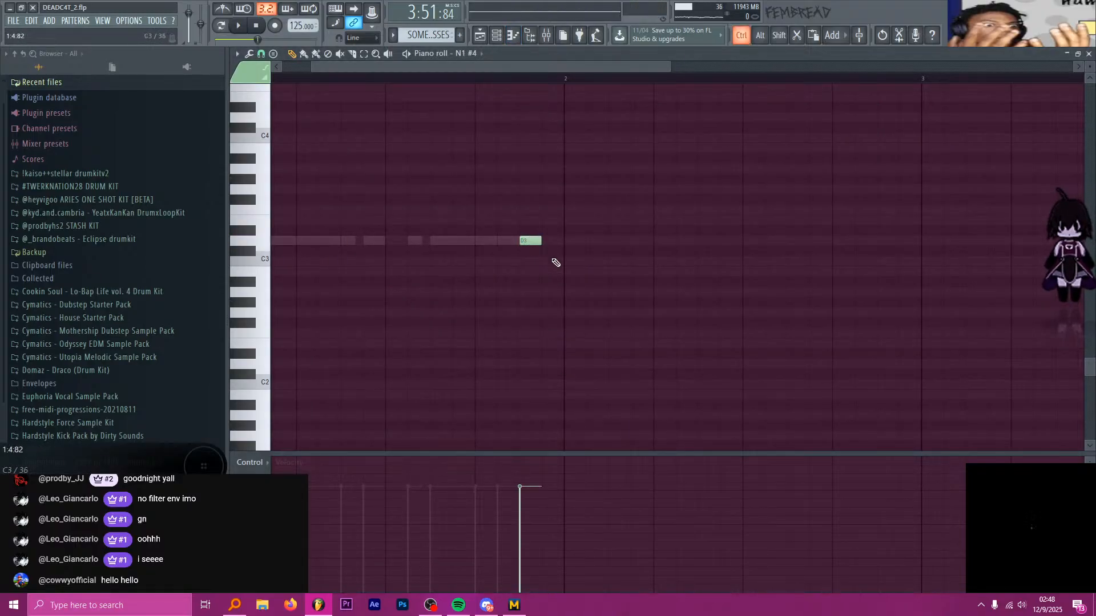
scroll(548, 215, "down", 1)
Clone the N1 #4 bass channel
left_click(496, 35)
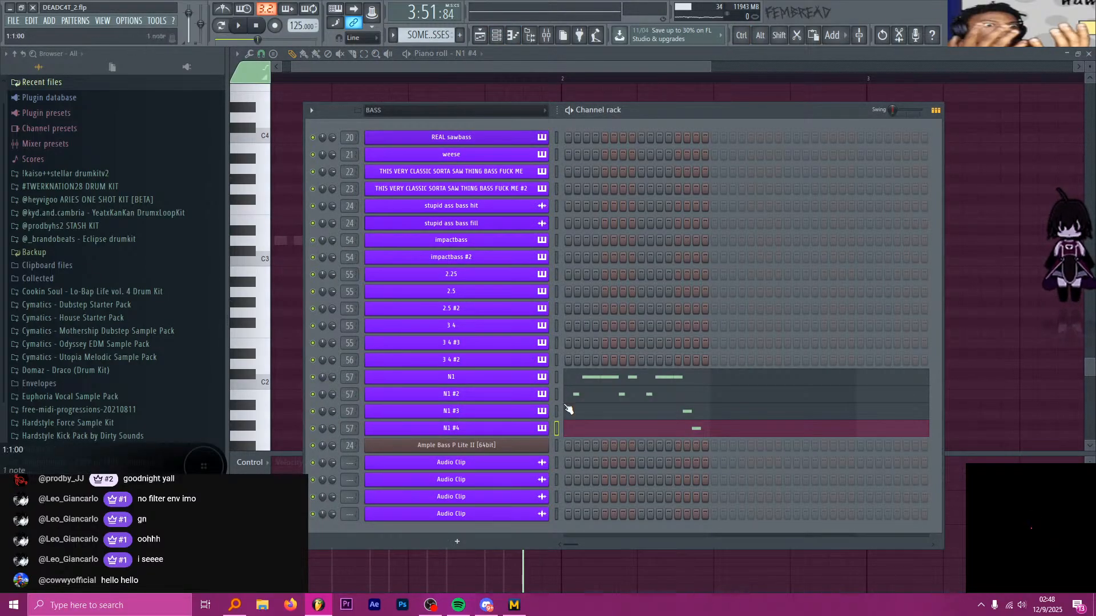
key("alt+c")
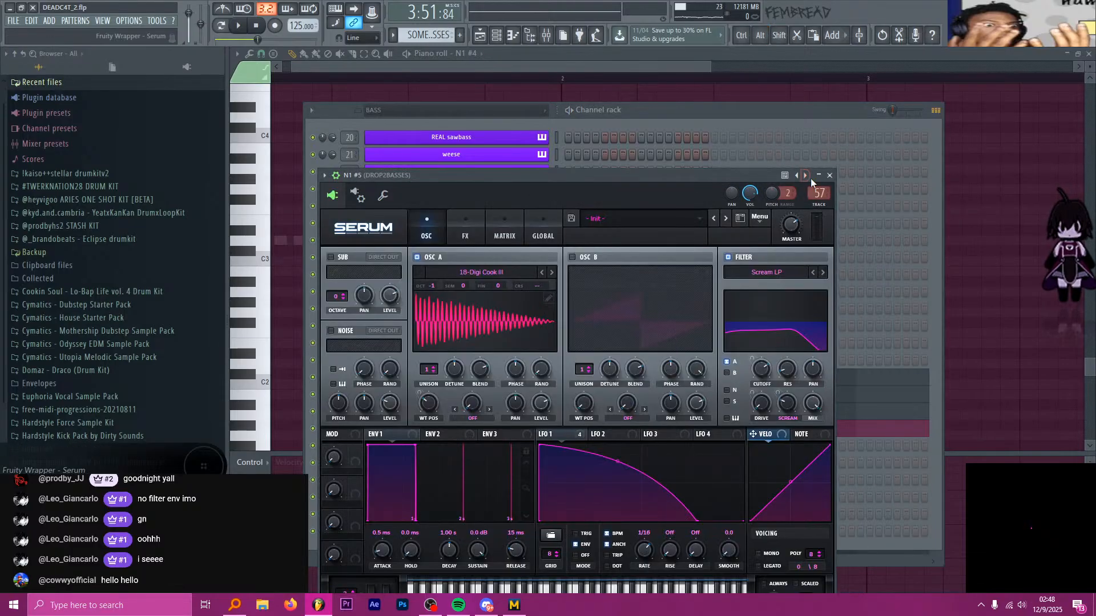
Load the 04-Melomantic wavetable from M4-Digital-Hybrid into oscillator A of N1 #5
left_click(830, 175)
left_click(541, 445)
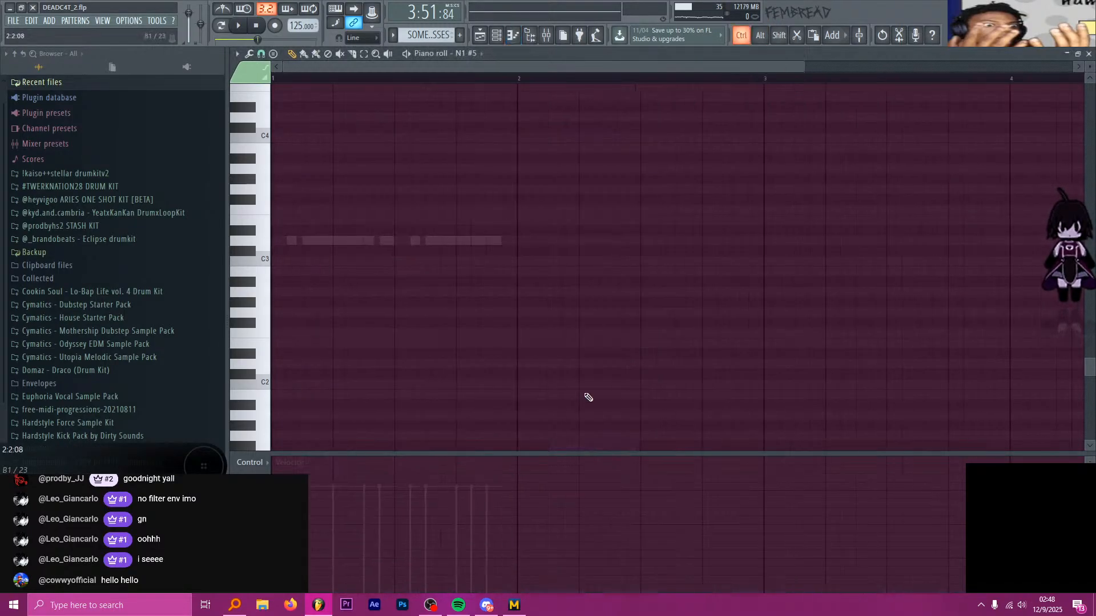
key("F6")
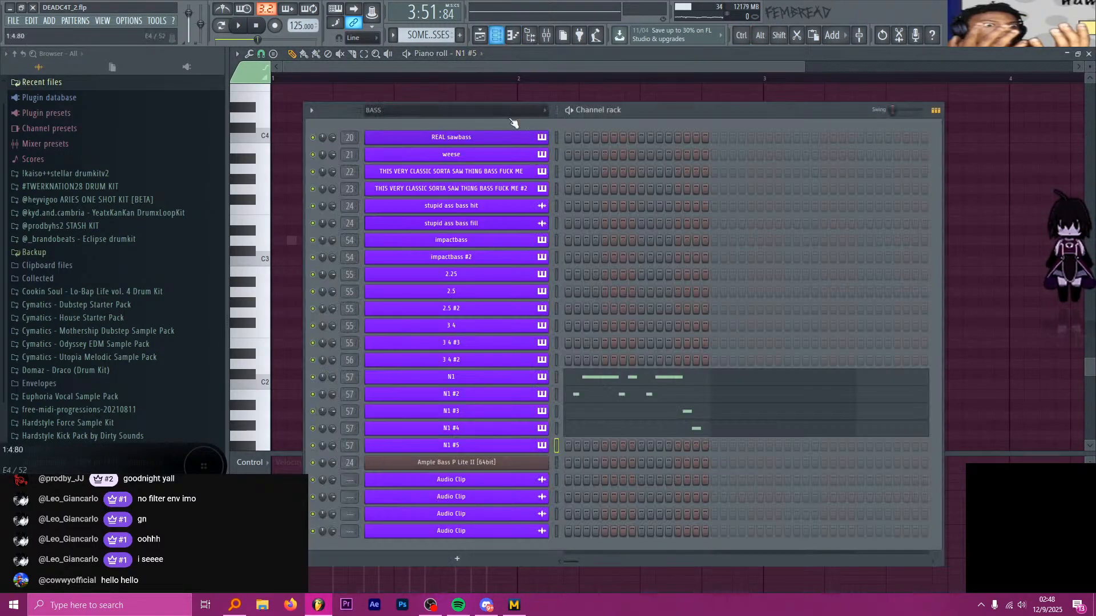
left_click(530, 445)
left_click(502, 272)
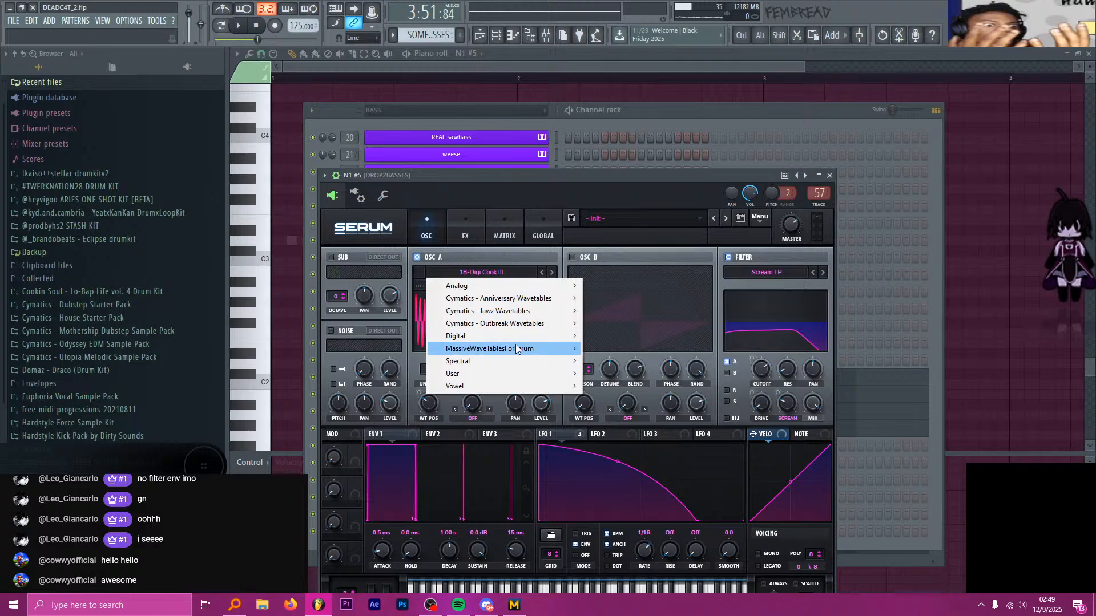
mouse_move(517, 348)
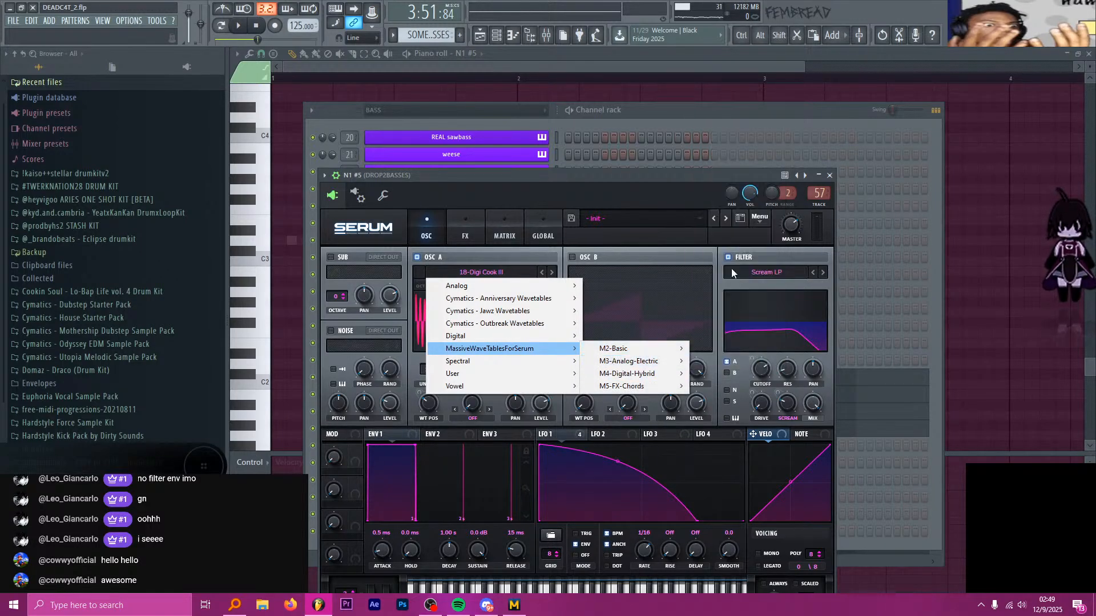
mouse_move(645, 362)
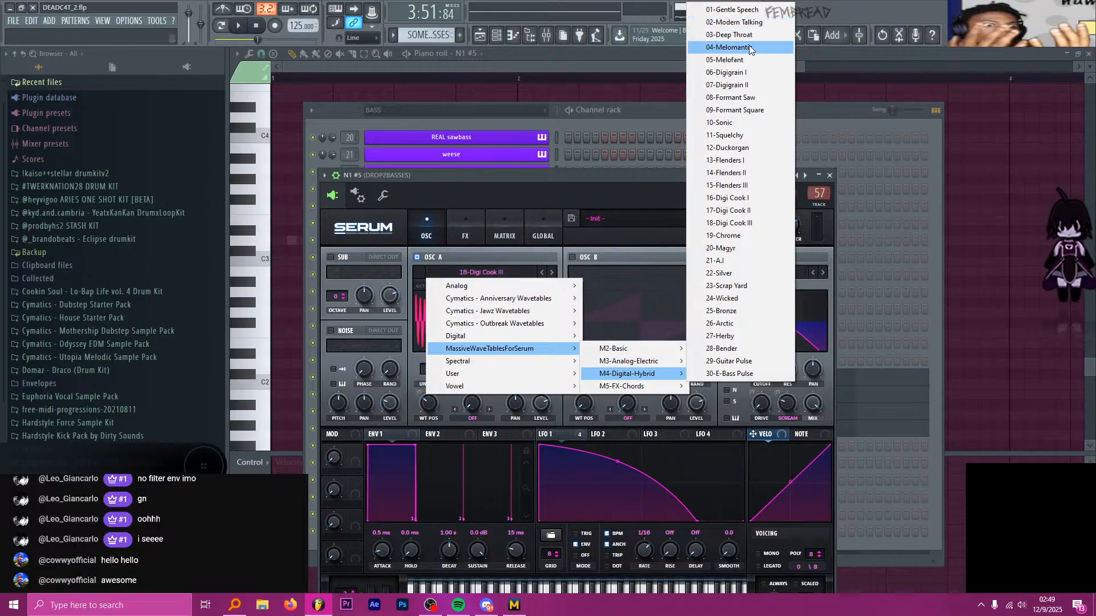
left_click(749, 48)
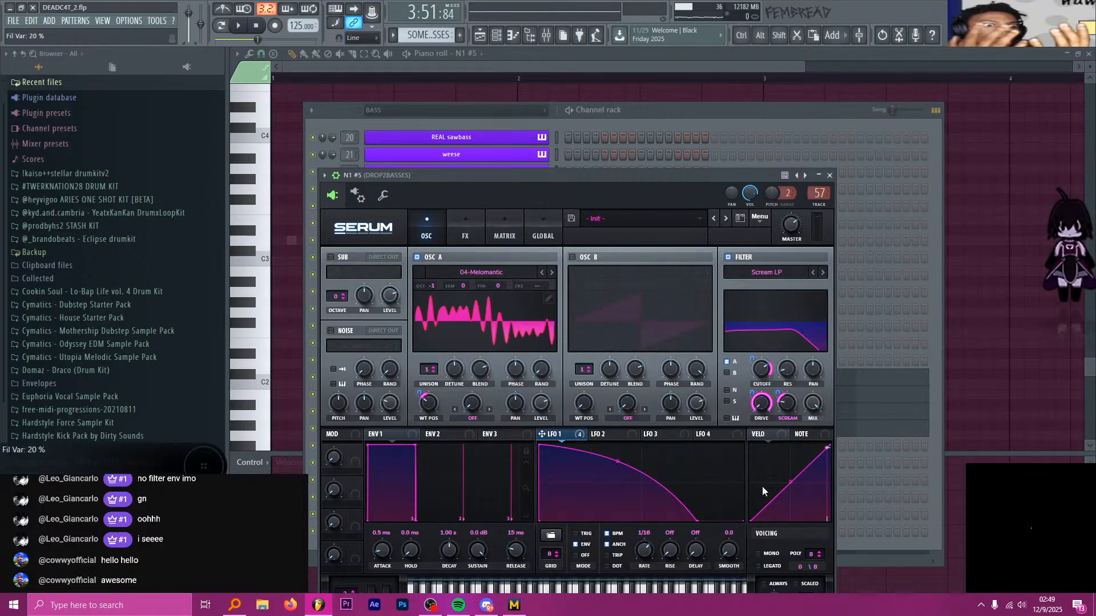
Stretch LFO 1's falling curve to the end of its cycle in N1 #5 and set the LFO rate to 1/8
left_click_drag(697, 521, 736, 531)
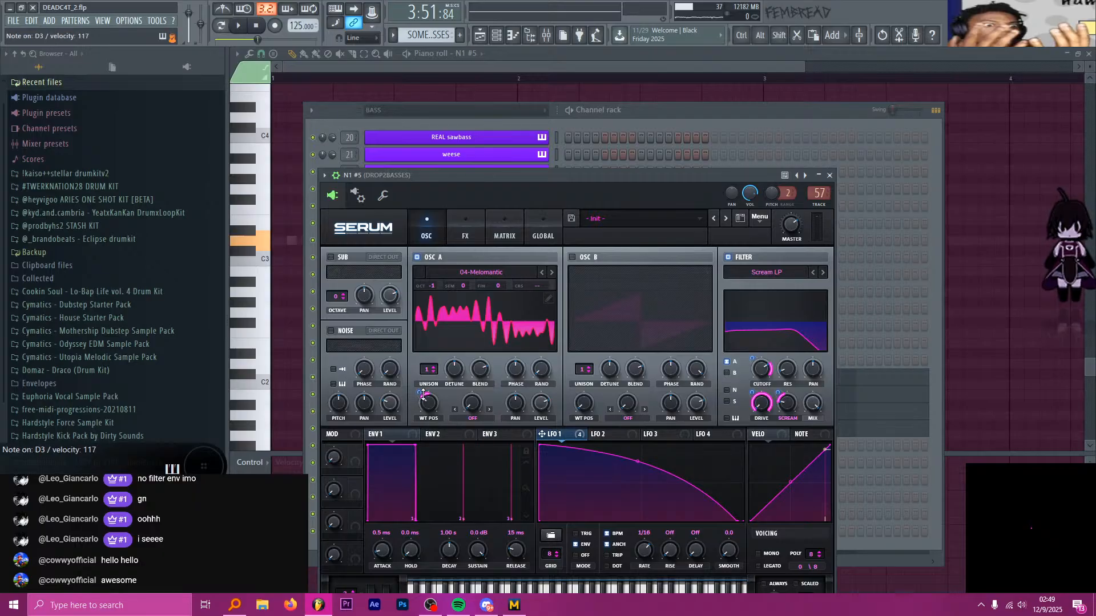
left_click(656, 109)
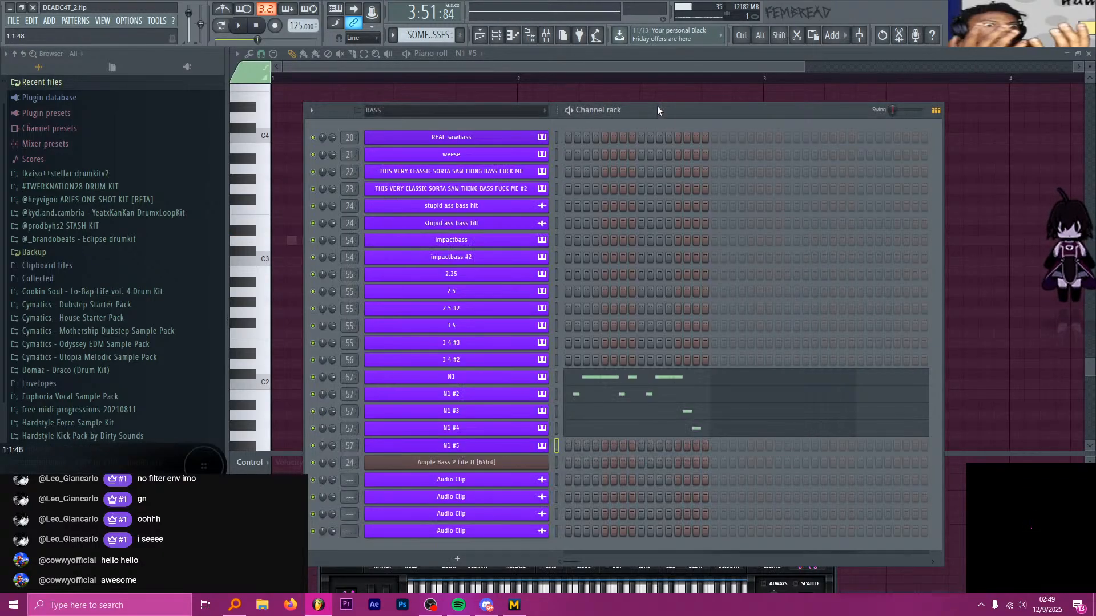
right_click(538, 446)
left_click(521, 447)
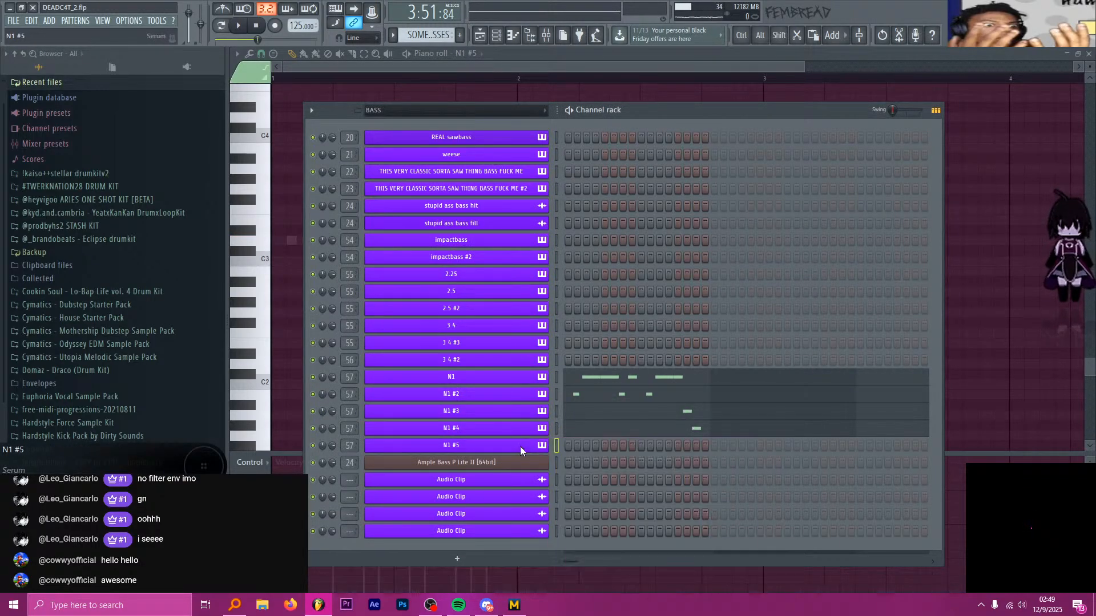
left_click(519, 446)
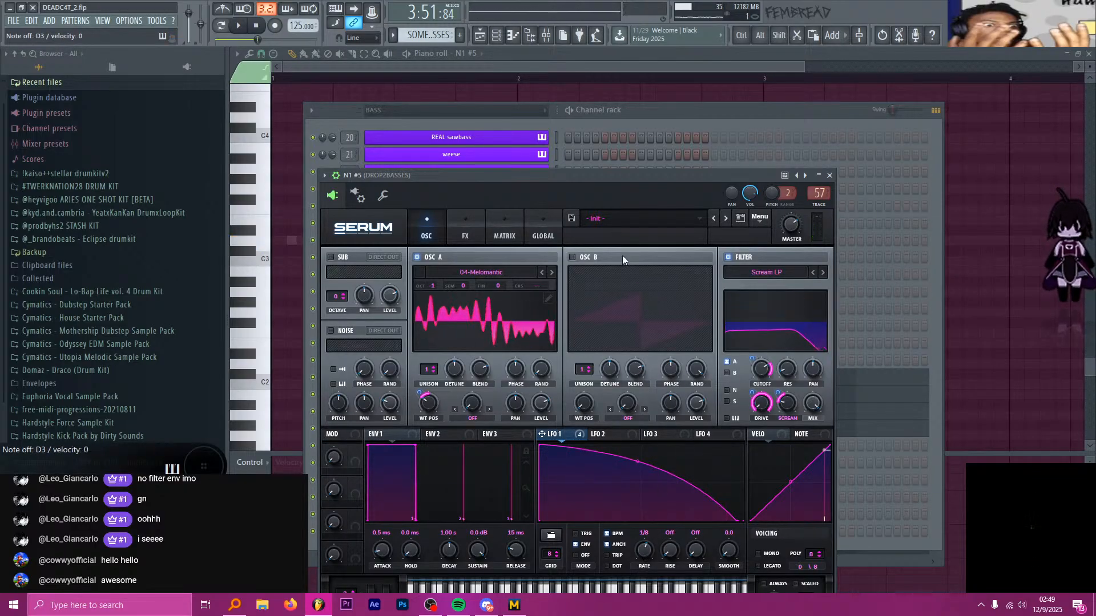
Adjust oscillator A's wavetable position in N1 #5 and switch to the 05-Melofant wavetable
left_click_drag(421, 393, 425, 406)
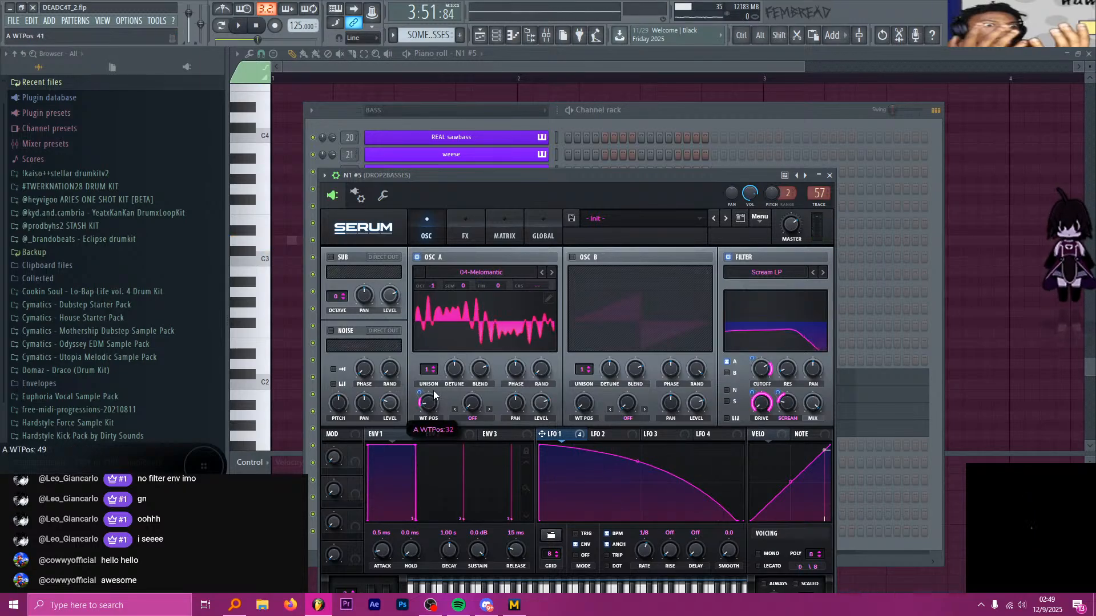
left_click(551, 273)
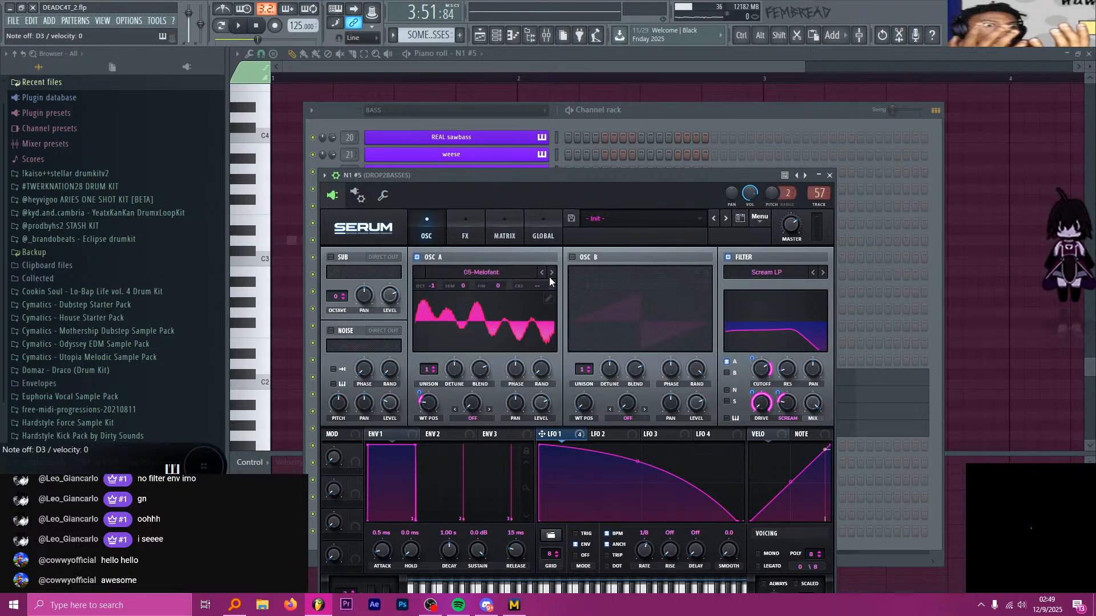
left_click(659, 115)
Add two quarter-beat D3 notes to N1 #5, one ending at bar 2 and one starting a quarter beat into bar 2
right_click(542, 447)
left_click(563, 447)
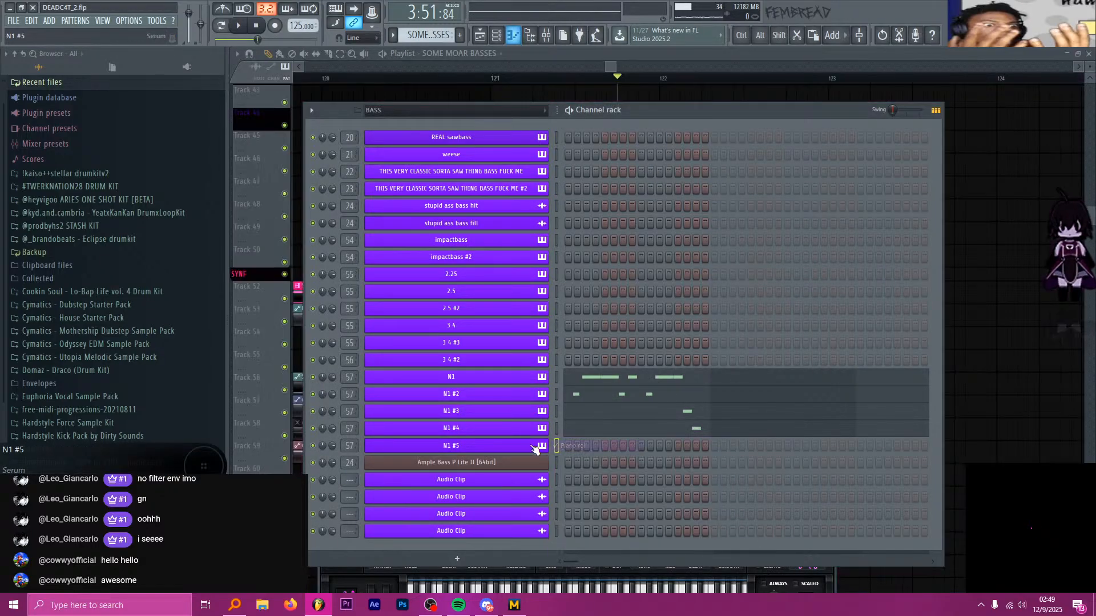
right_click(538, 448)
left_click(564, 448)
left_click(519, 240)
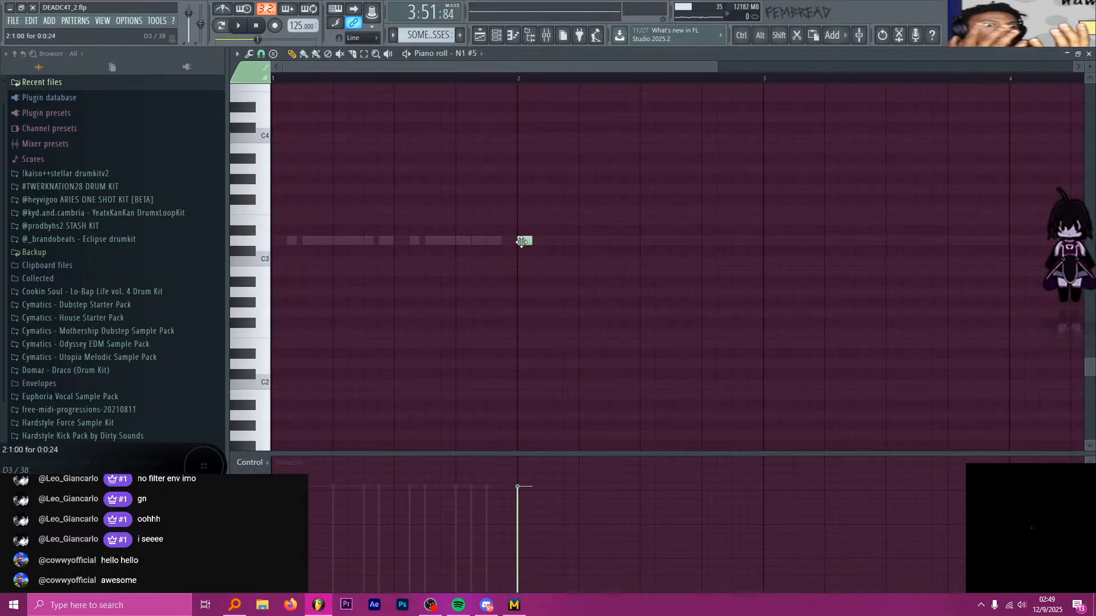
left_click_drag(523, 241, 508, 239)
left_click(539, 241)
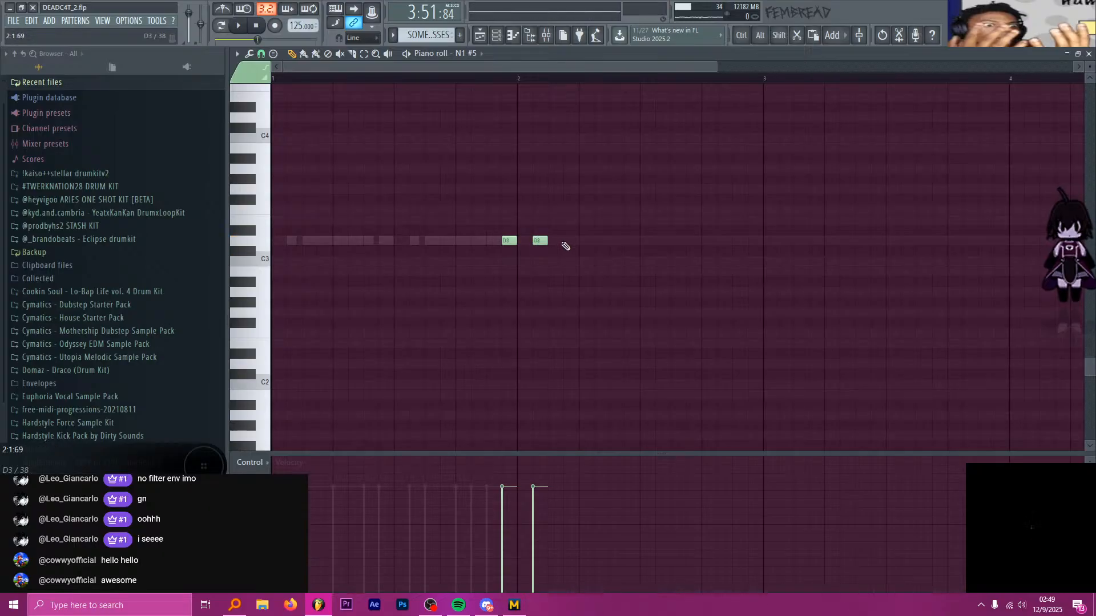
Add two consecutive half-beat D3 notes to N1 #5 directly after its second note and play back the phrase
scroll(563, 264, "up", 2)
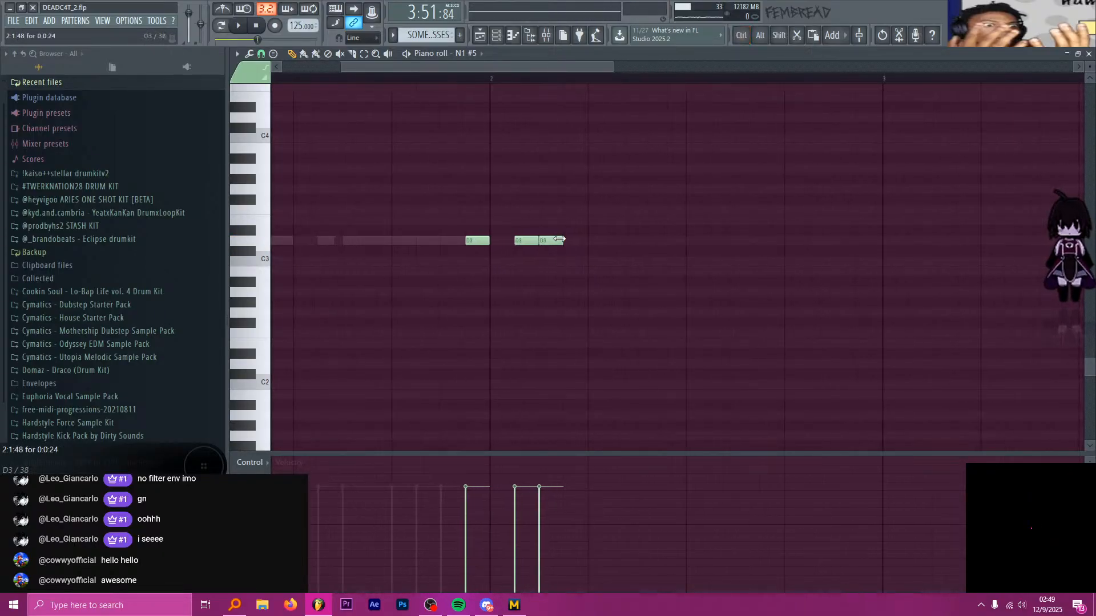
scroll(570, 245, "down", 3)
scroll(569, 244, "up", 3)
key("space")
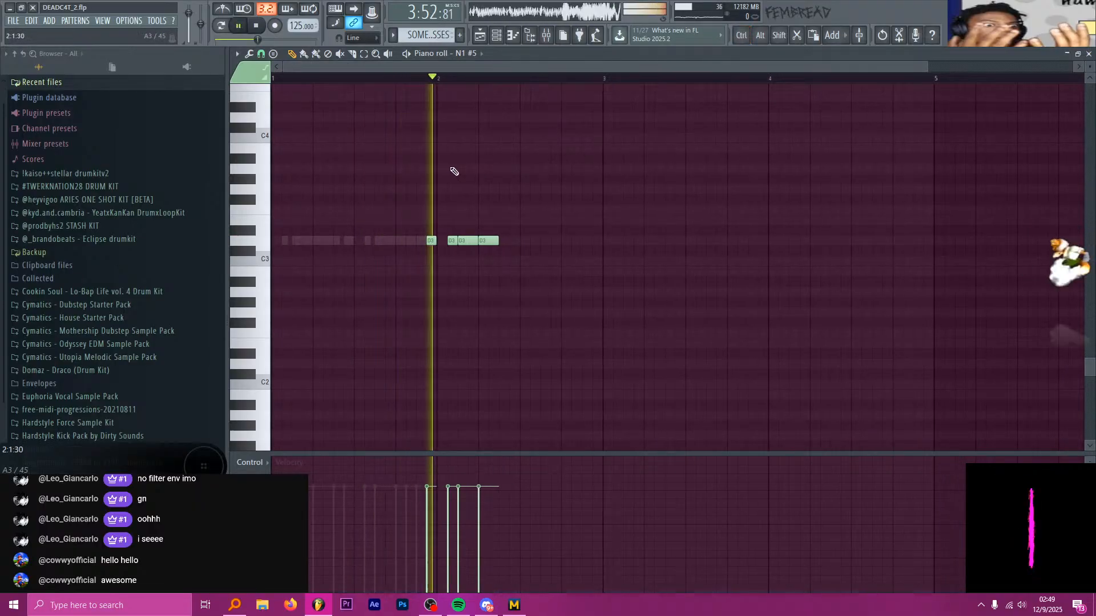
key("space")
Shorten the second D3 note in N1 #5 to about a sixth of a beat and play back the phrase
scroll(421, 115, "down", 2)
scroll(397, 161, "up", 6)
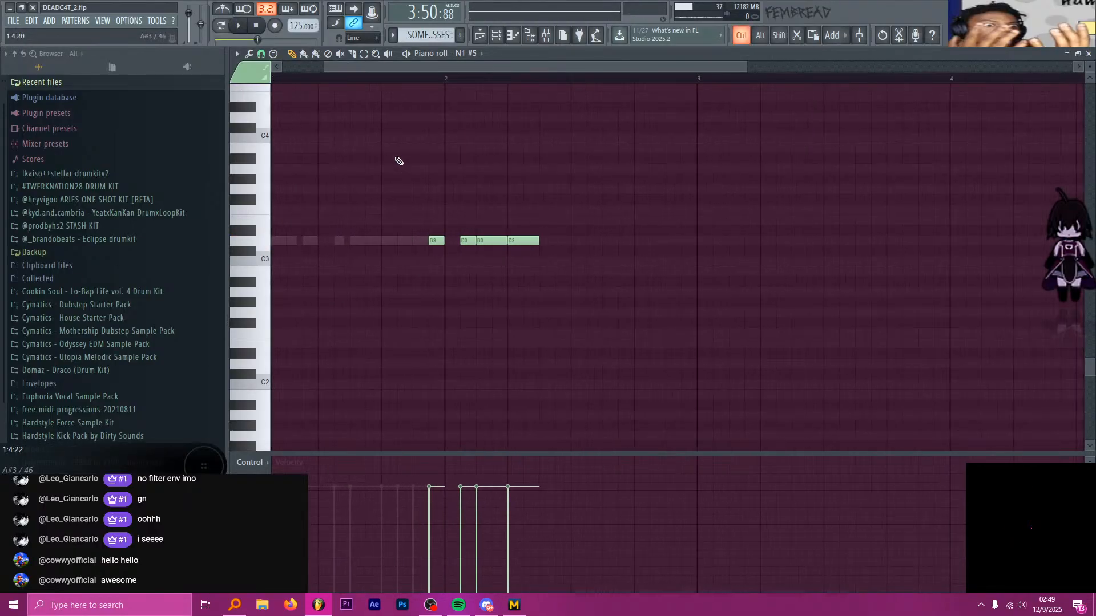
key("space")
scroll(532, 245, "down", 4)
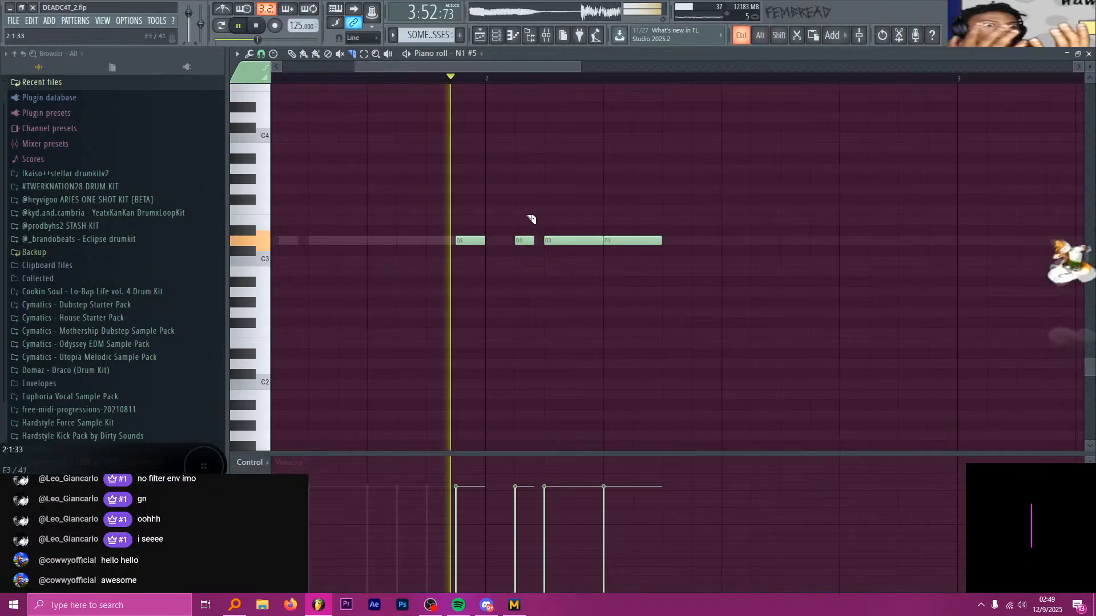
key("space")
scroll(411, 127, "up", 3)
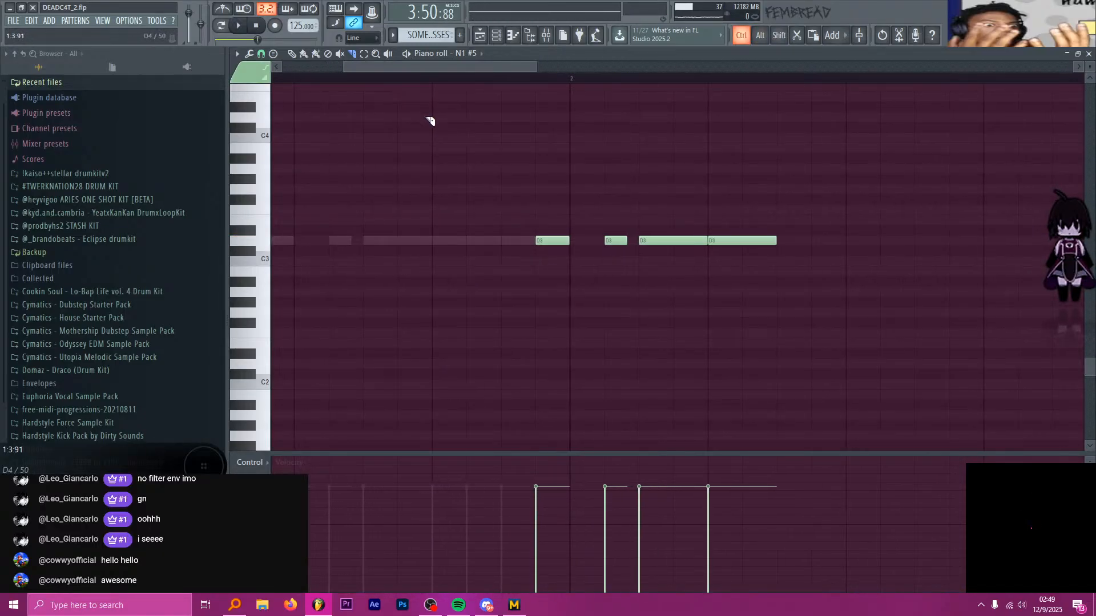
Delete the quarter-beat D3 note from N1 #3 and play back the gap before the N1 #4 note
key("Up")
key("Up")
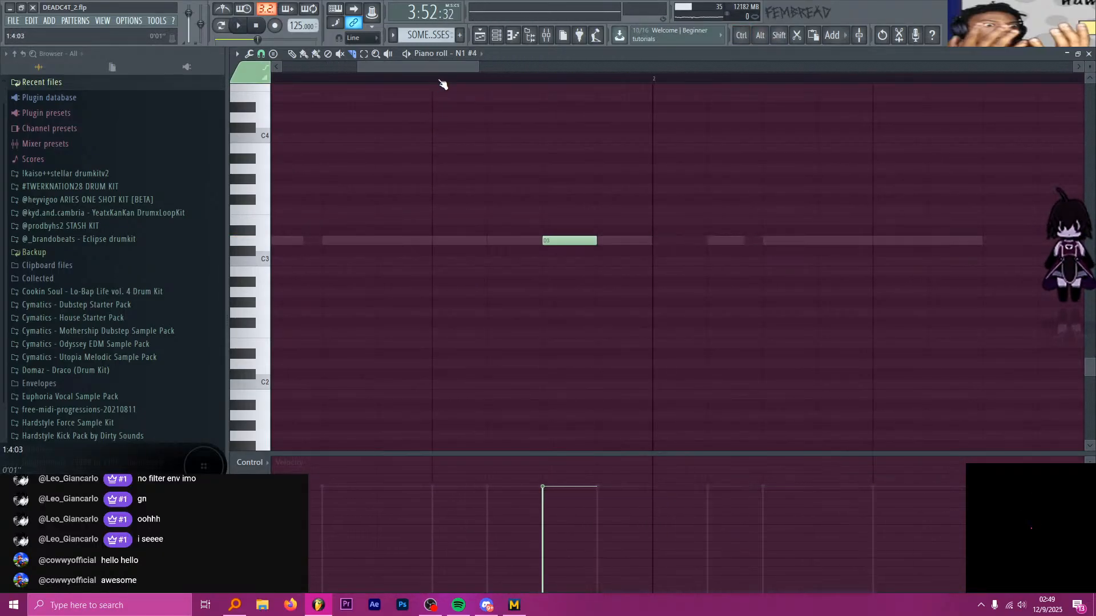
scroll(443, 84, "down", 2)
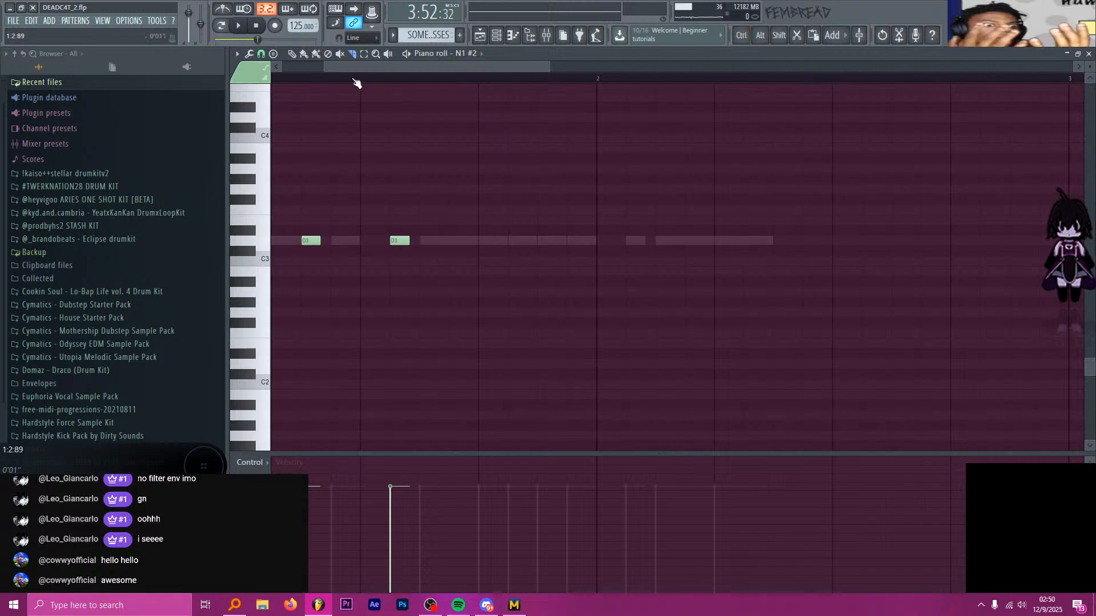
key("space")
key("space")
key("space")
key("space")
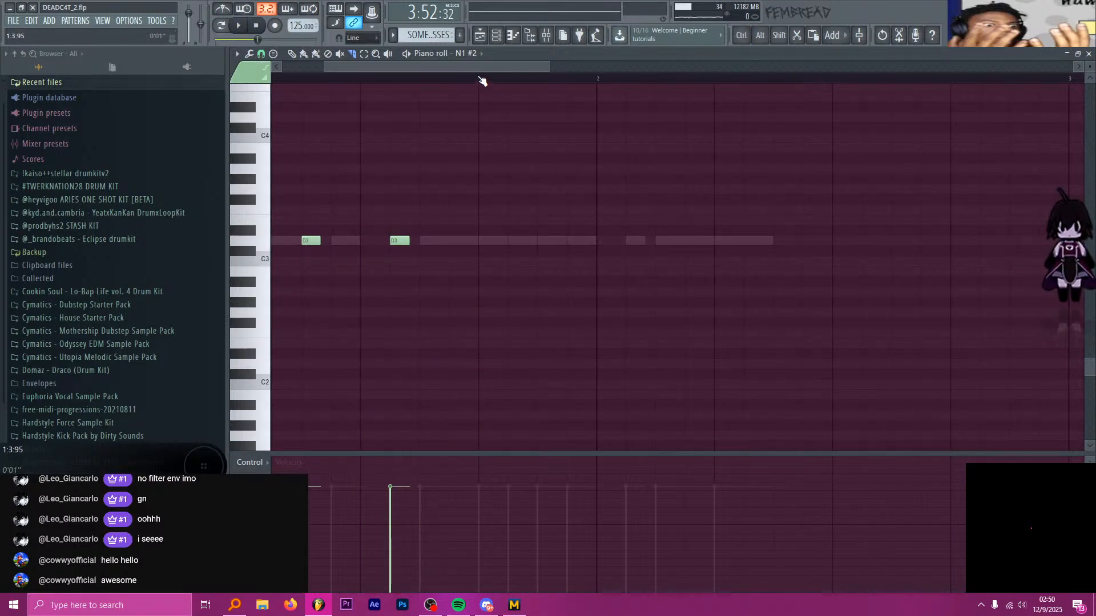
key("Up")
key("Up")
key("Up")
key("Up")
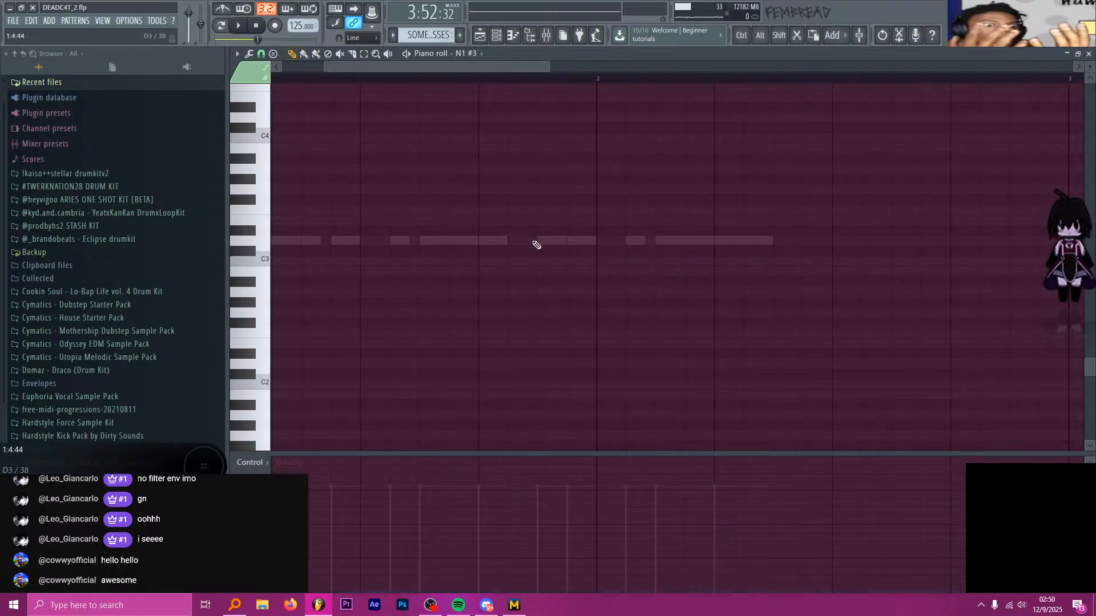
key("space")
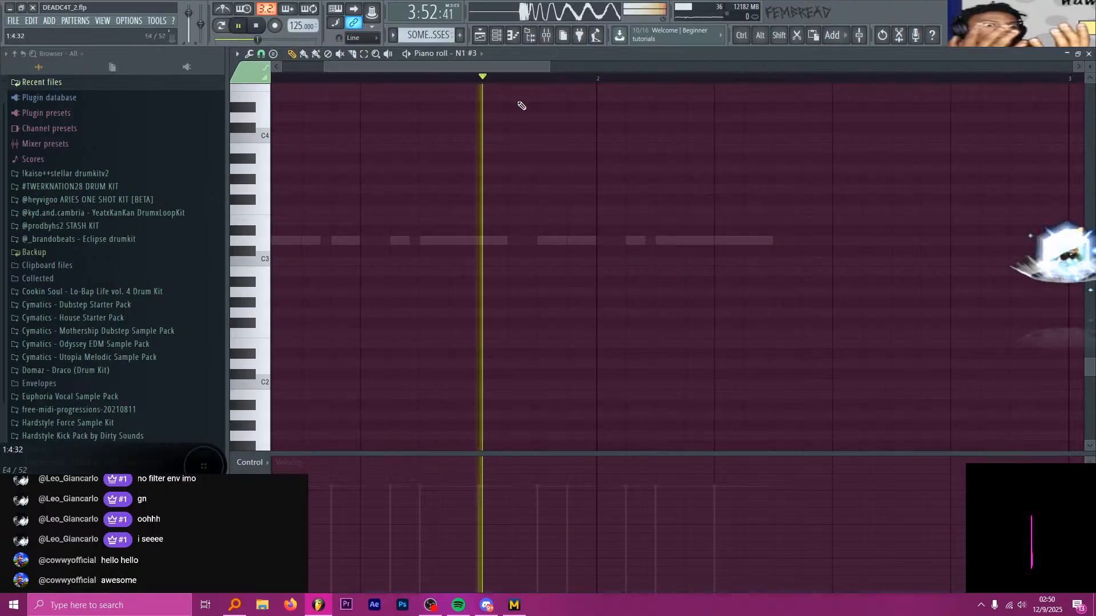
key("space")
Raise oscillator A's wavetable position in N1 #4 and adjust LFO 1's modulation of the filter's Scream amount
key("Up")
key("Up")
double_click(552, 240)
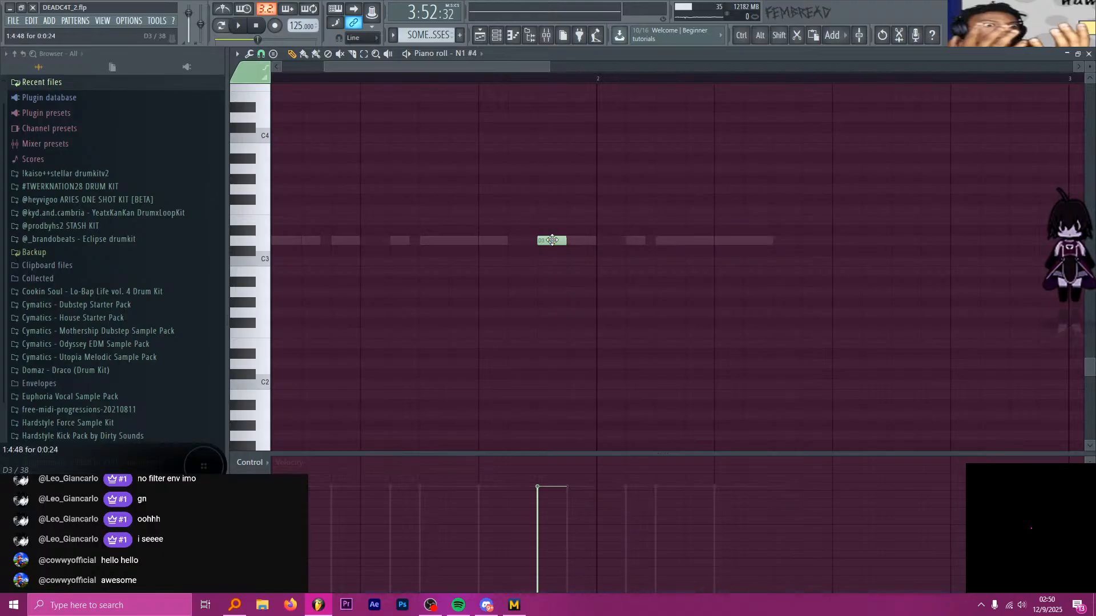
left_click(541, 91)
right_click(538, 87)
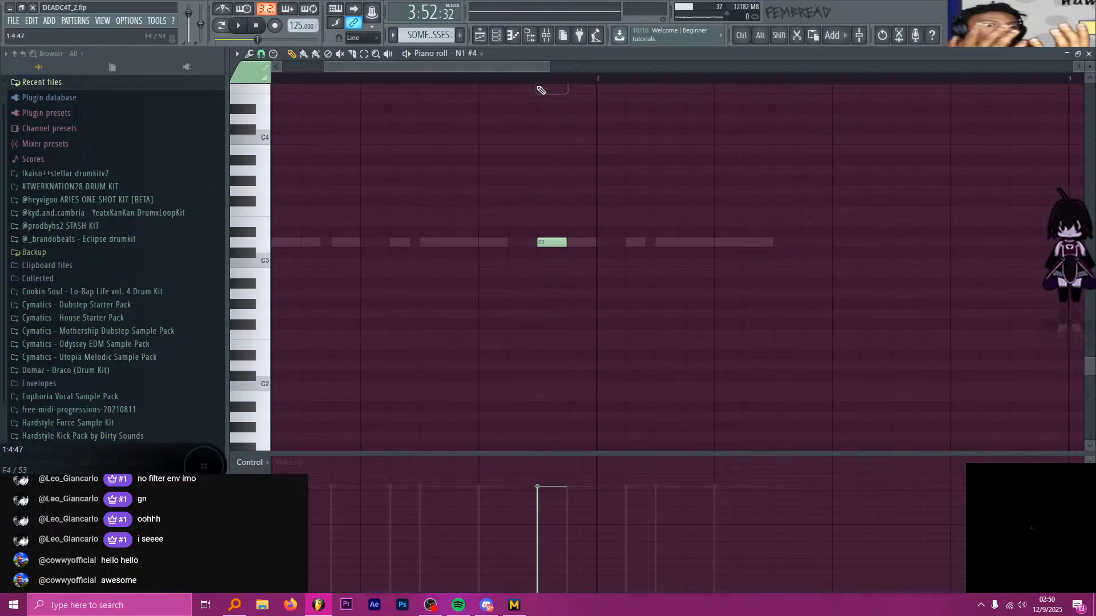
left_click(489, 41)
left_click(536, 432)
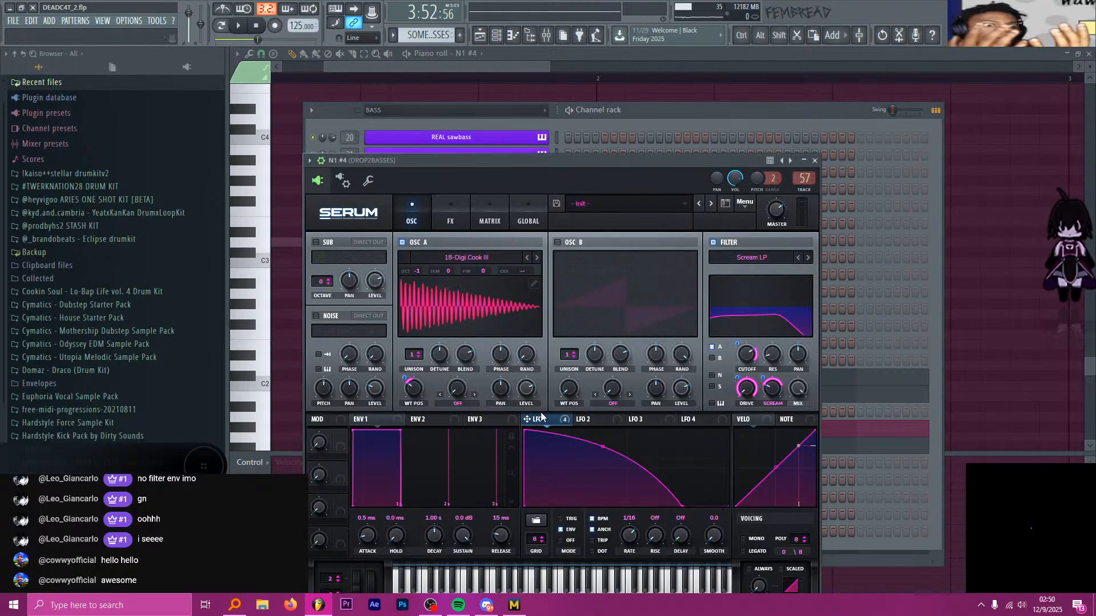
left_click_drag(493, 157, 511, 159)
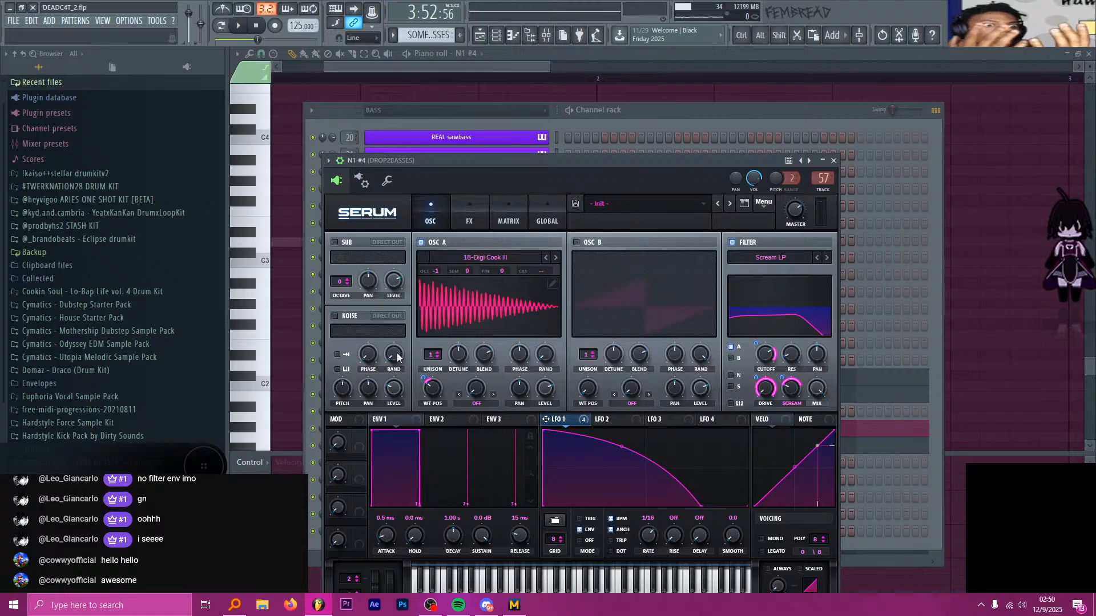
left_click_drag(425, 375, 425, 381)
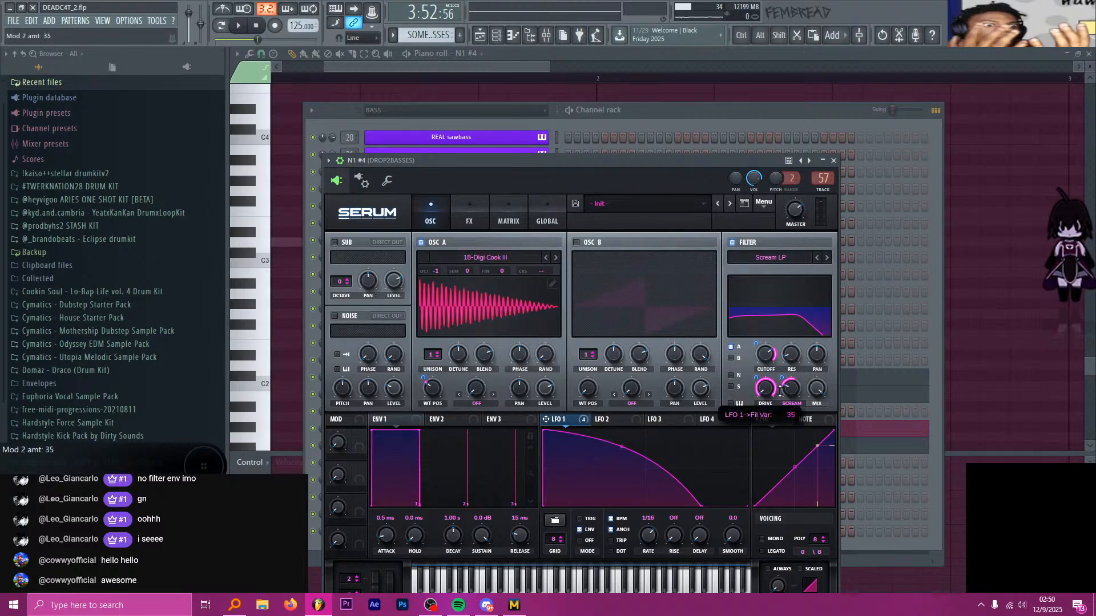
left_click_drag(780, 391, 780, 397)
left_click_drag(435, 391, 436, 365)
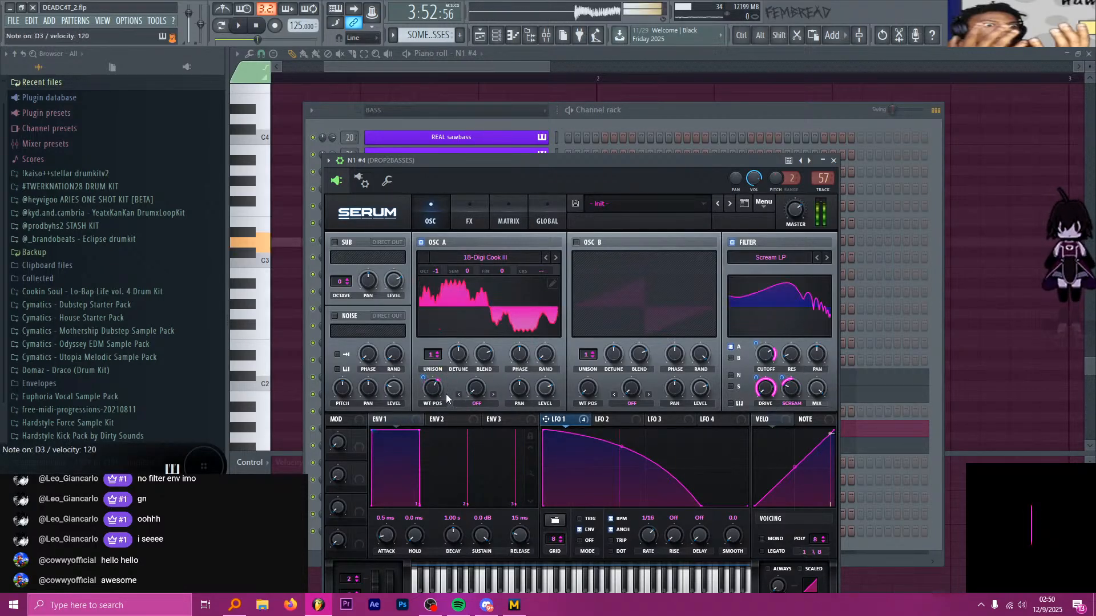
Set LFO 1's rate to 1/8 in N1 #4 and fine-tune the filter's Scream setting
left_click_drag(645, 548, 645, 552)
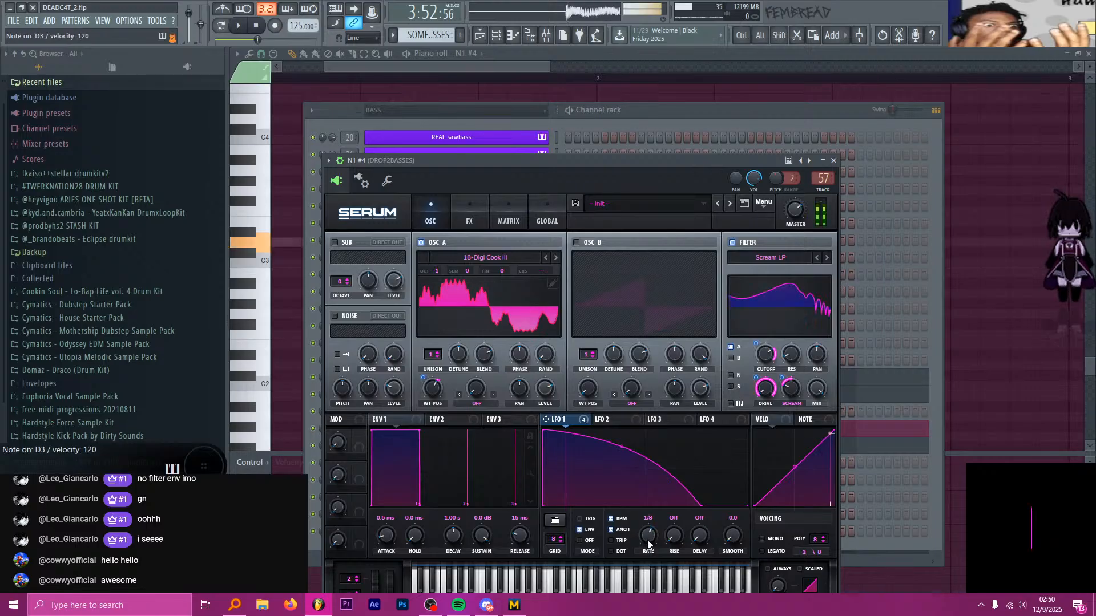
left_click_drag(790, 397, 785, 381)
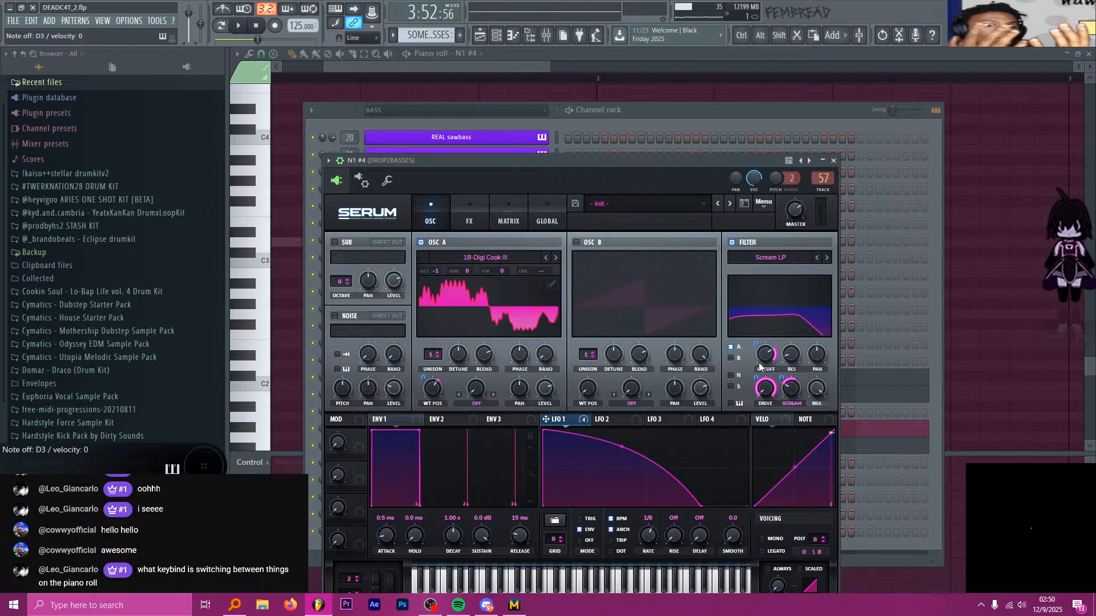
left_click(510, 67)
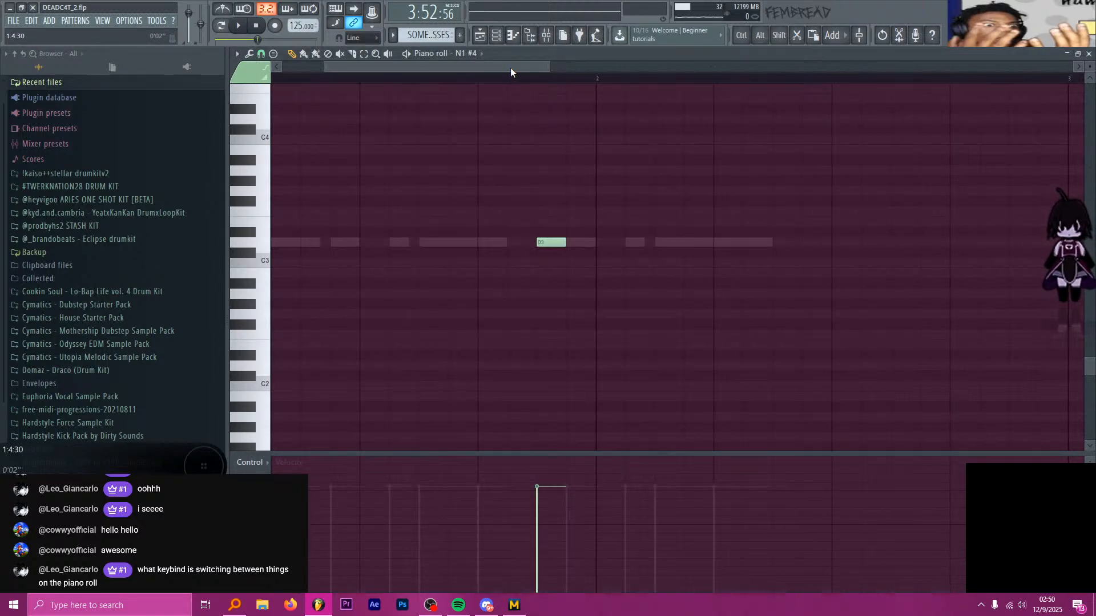
Search for and launch the Keyviz app so keystrokes are displayed on screen
key("Up")
key("super")
type("key")
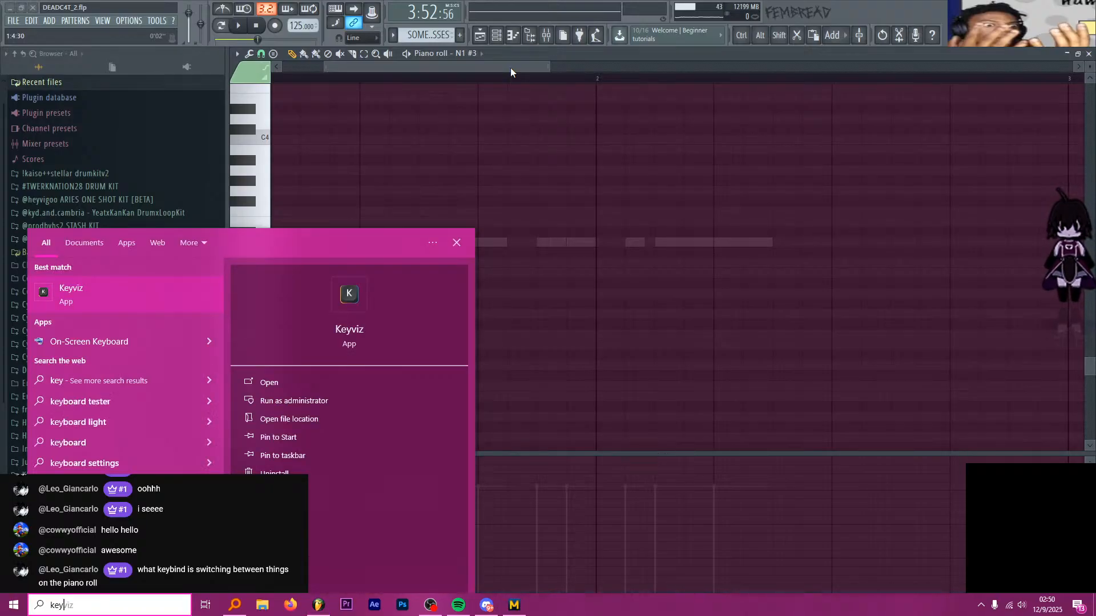
key("Return")
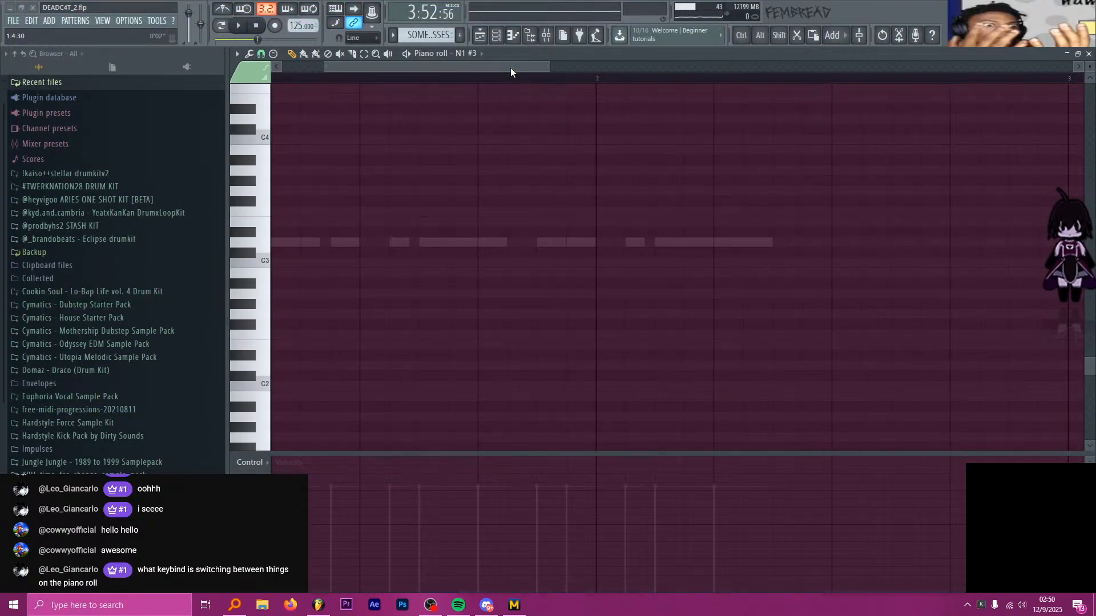
Cycle the piano roll through the bass channels between 2.5 and N1 #5 and check their order in the channel rack
key("g")
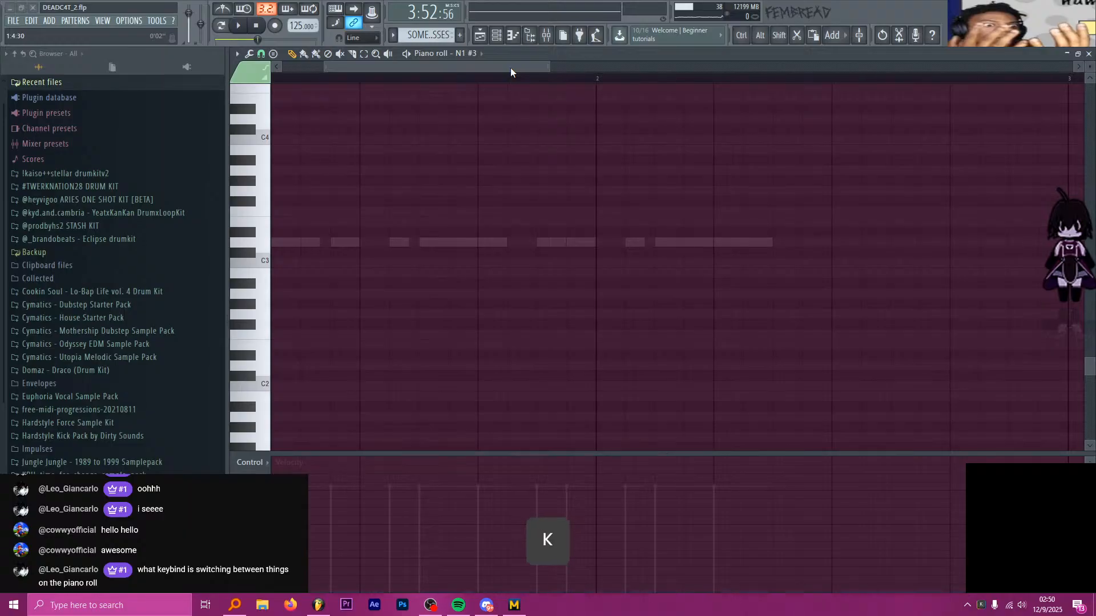
key("g")
left_click(599, 170)
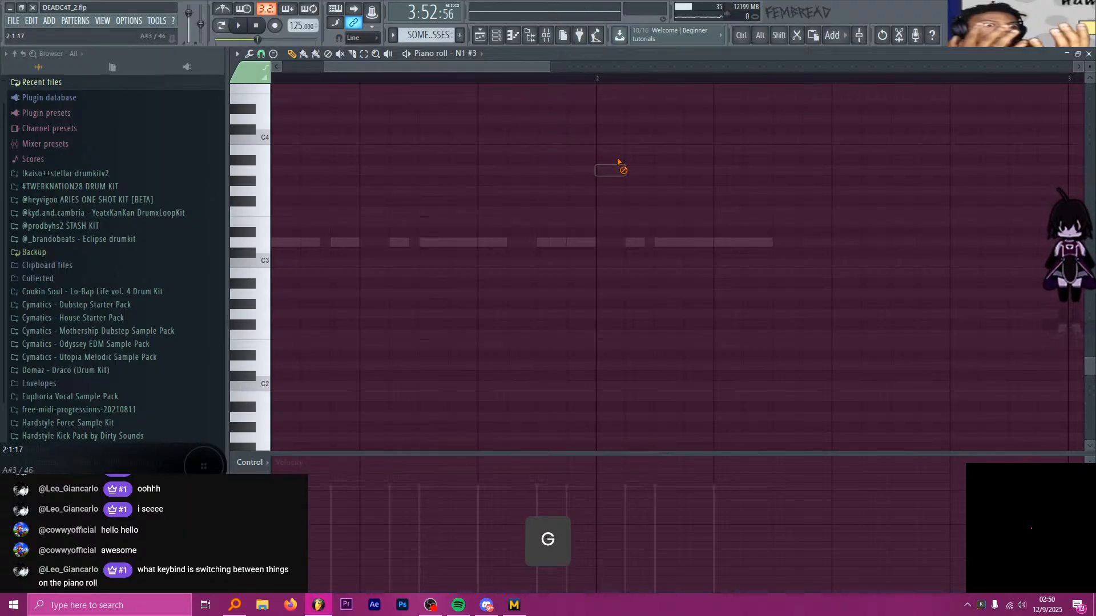
left_click(501, 47)
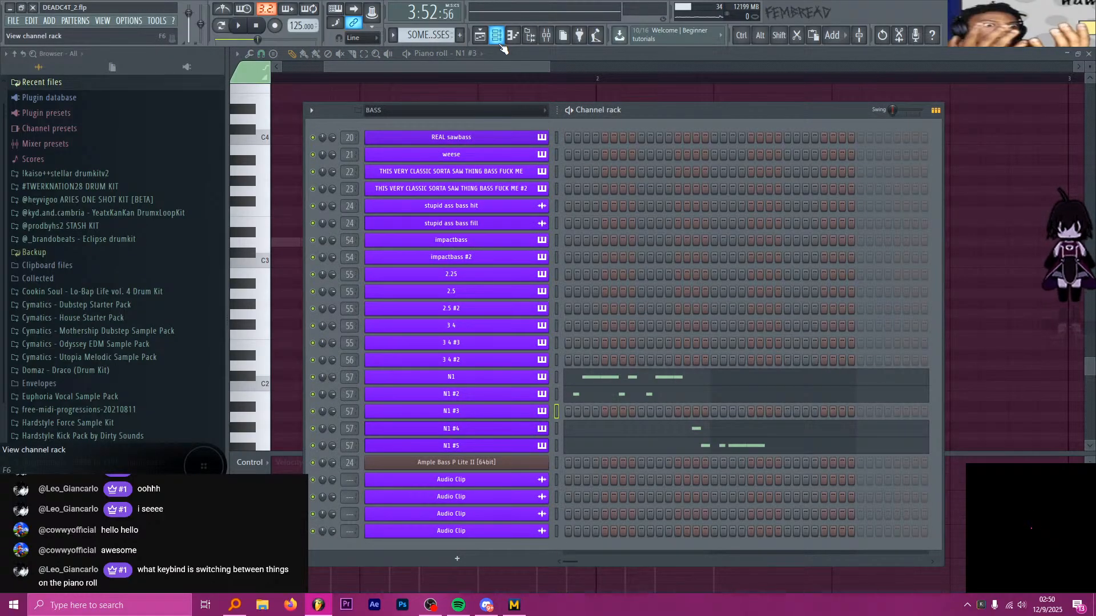
left_click(502, 48)
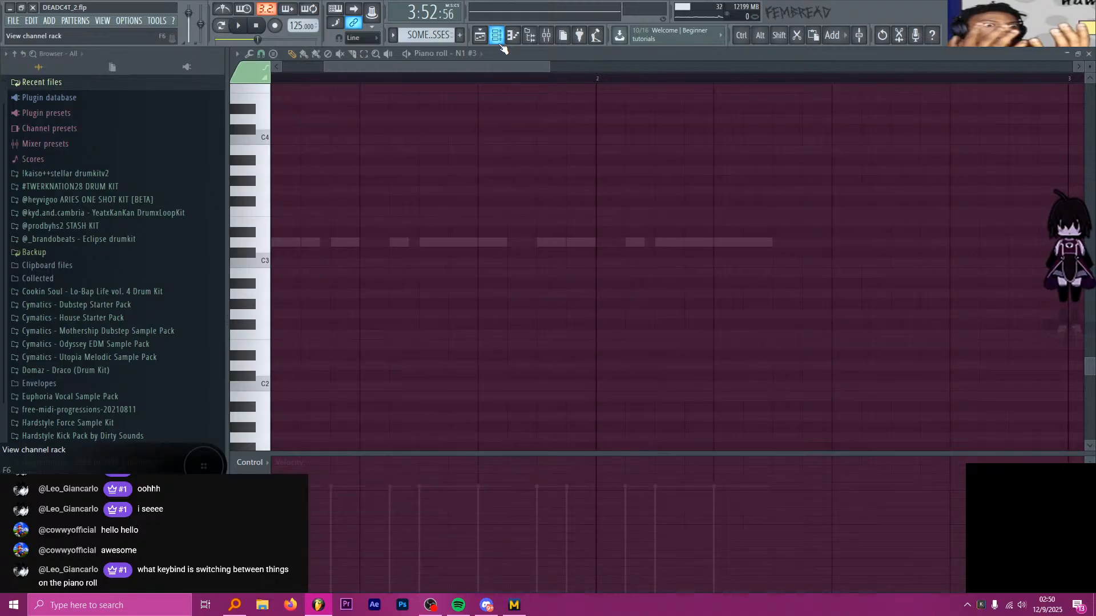
key("g")
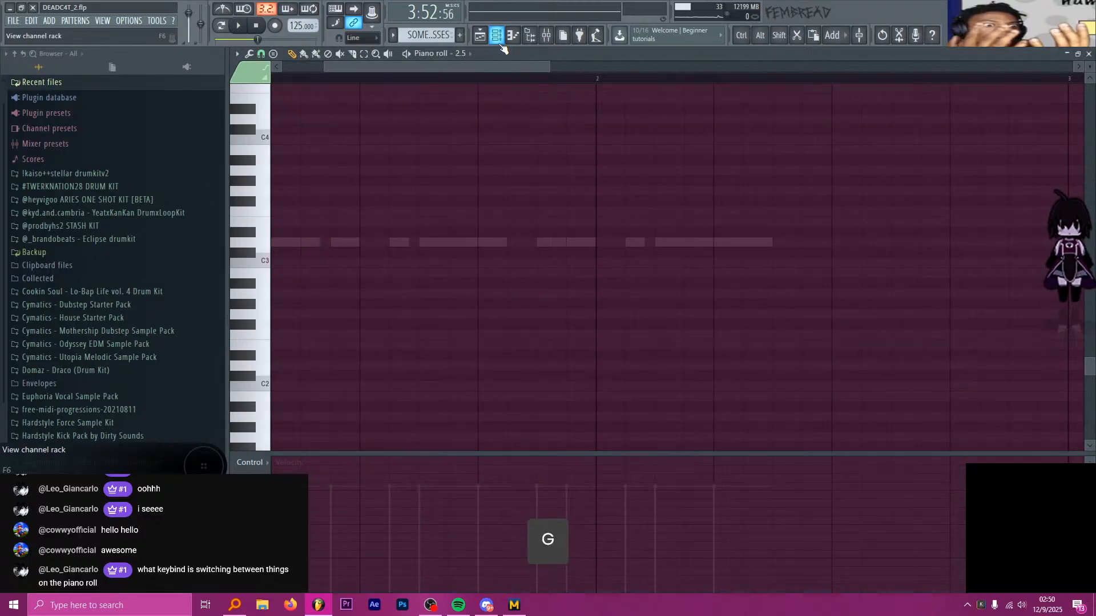
key("k")
key("k")
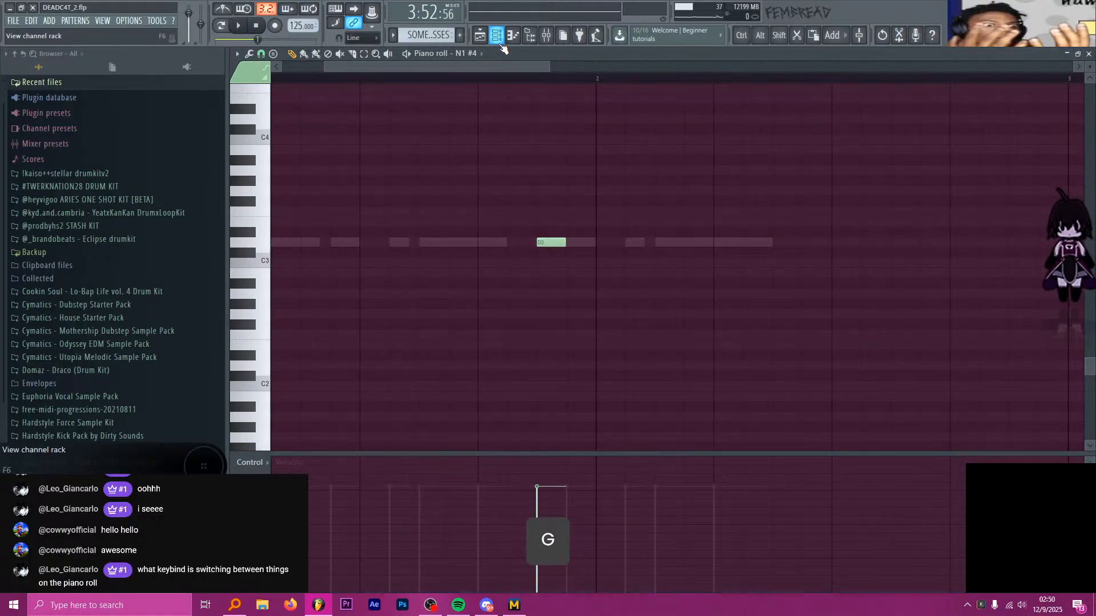
key("g")
key("k")
key("k")
key("k")
key("k")
key("k")
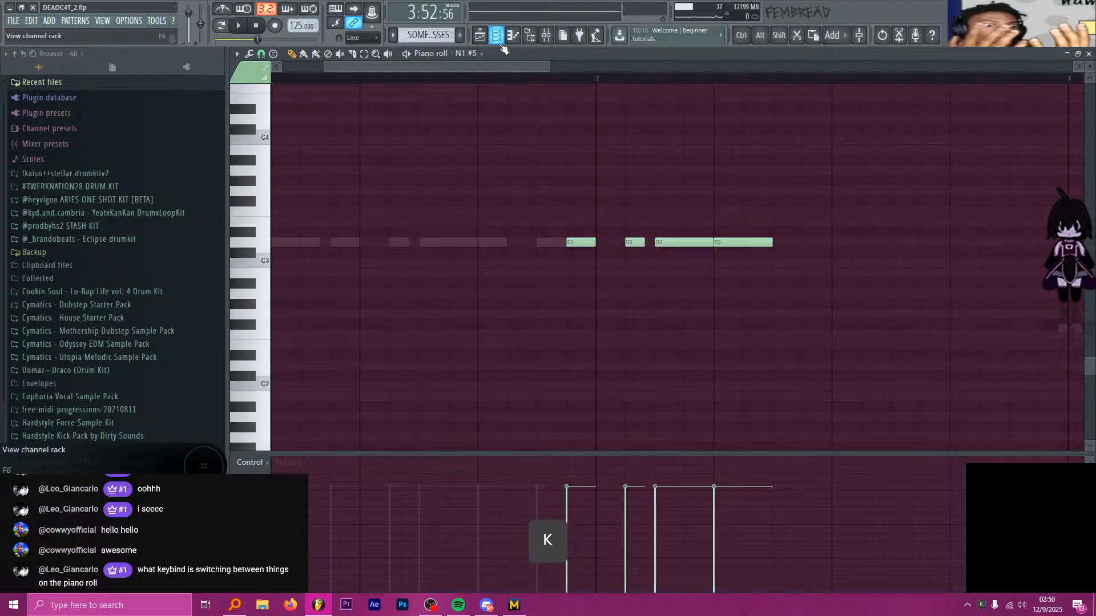
key("g")
key("g")
key("g")
key("g")
key("g")
key("g")
key("g")
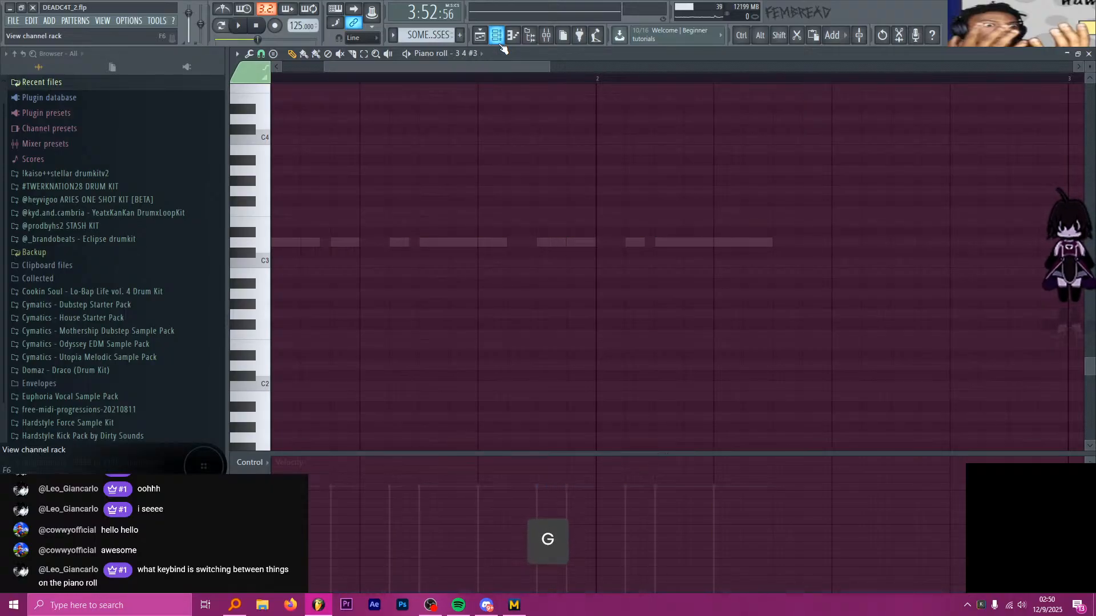
left_click(496, 36)
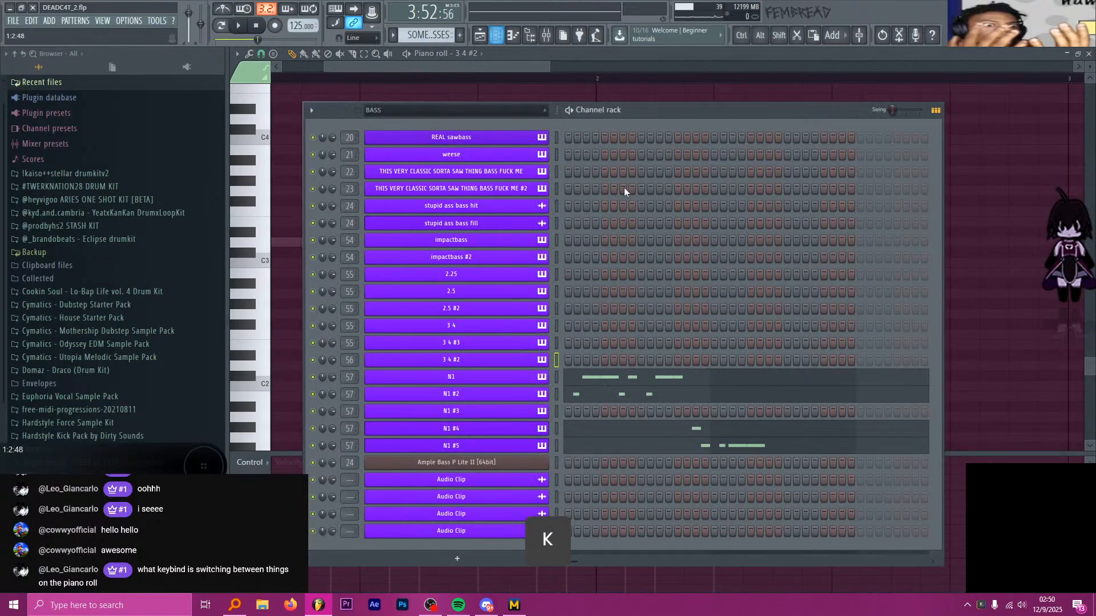
left_click(621, 51)
Flip the piano roll back and forth among N1, N1 #2 and N1 #5 to view each channel's notes
key("h")
key("j")
key("j")
key("j")
key("j")
key("j")
key("j")
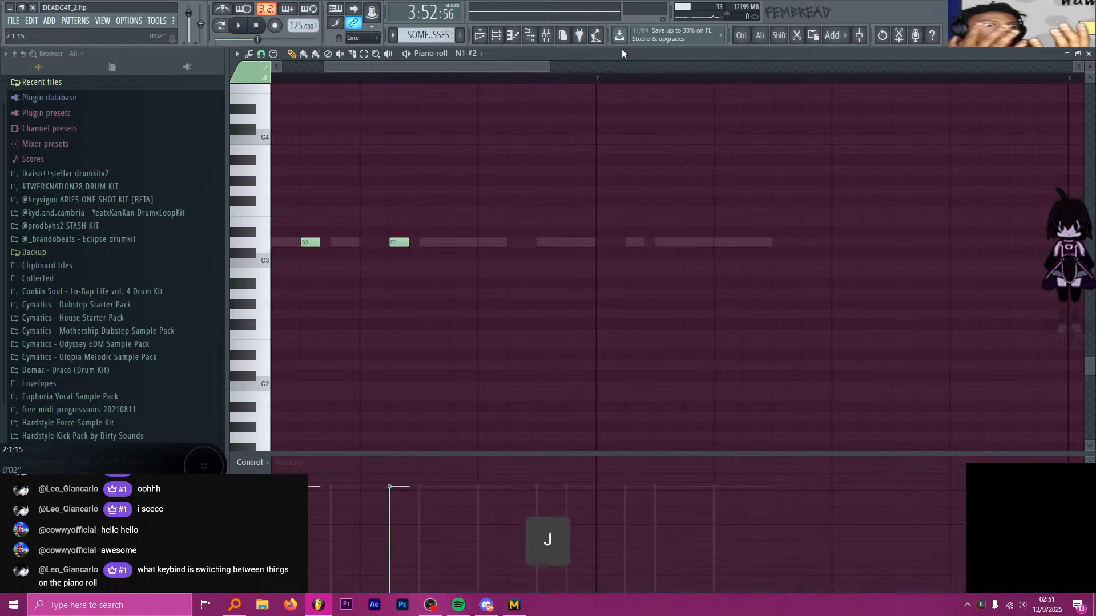
key("j")
key("j")
key("h")
key("j")
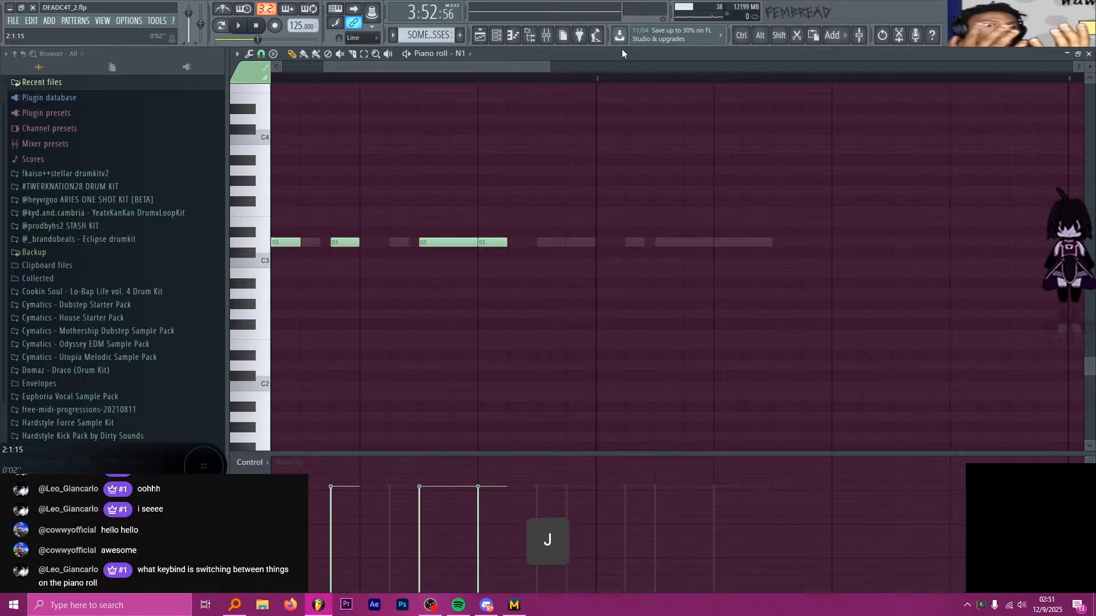
key("j")
key("h")
key("j")
key("h")
key("j")
key("h")
key("h")
key("h")
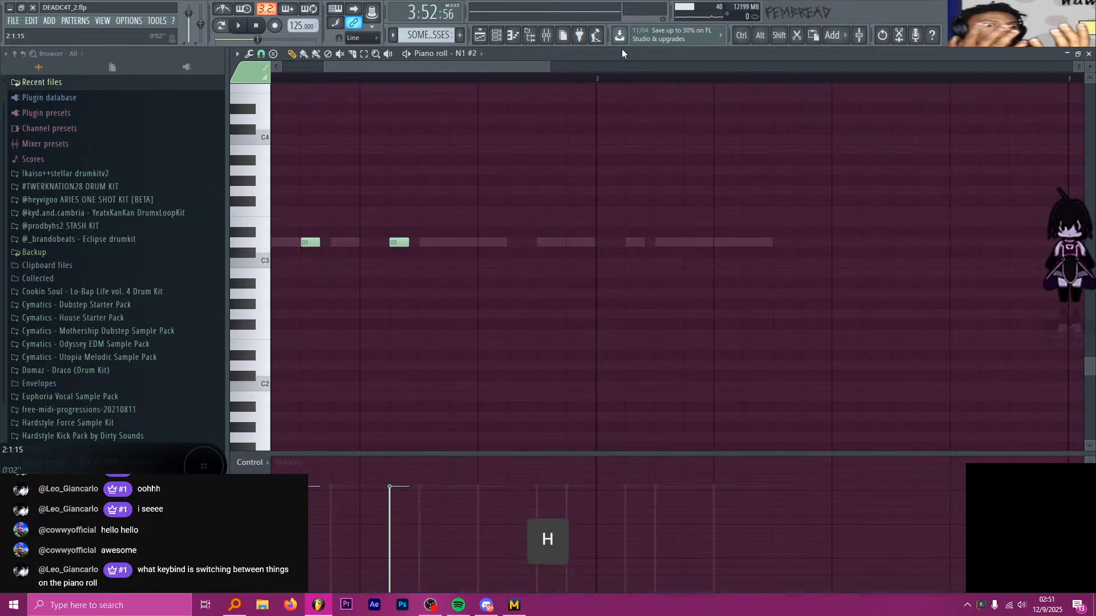
key("j")
key("h")
key("h")
key("h")
key("j")
key("j")
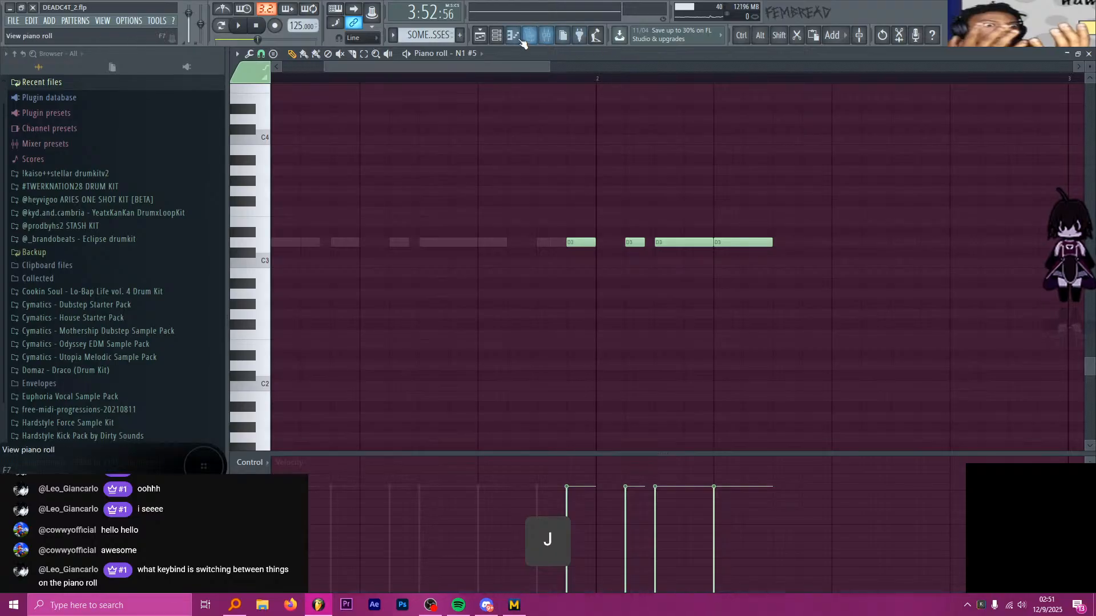
left_click(497, 35)
left_click(499, 35)
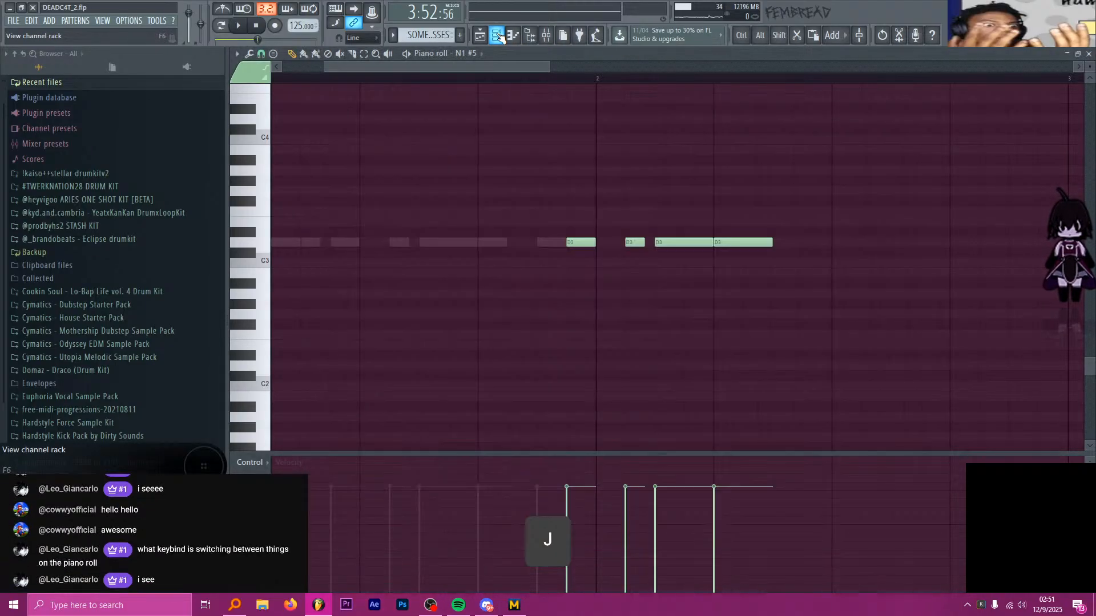
Step the piano roll through the N1 channels up to N1 #5 to review where each one's notes sit
key("h")
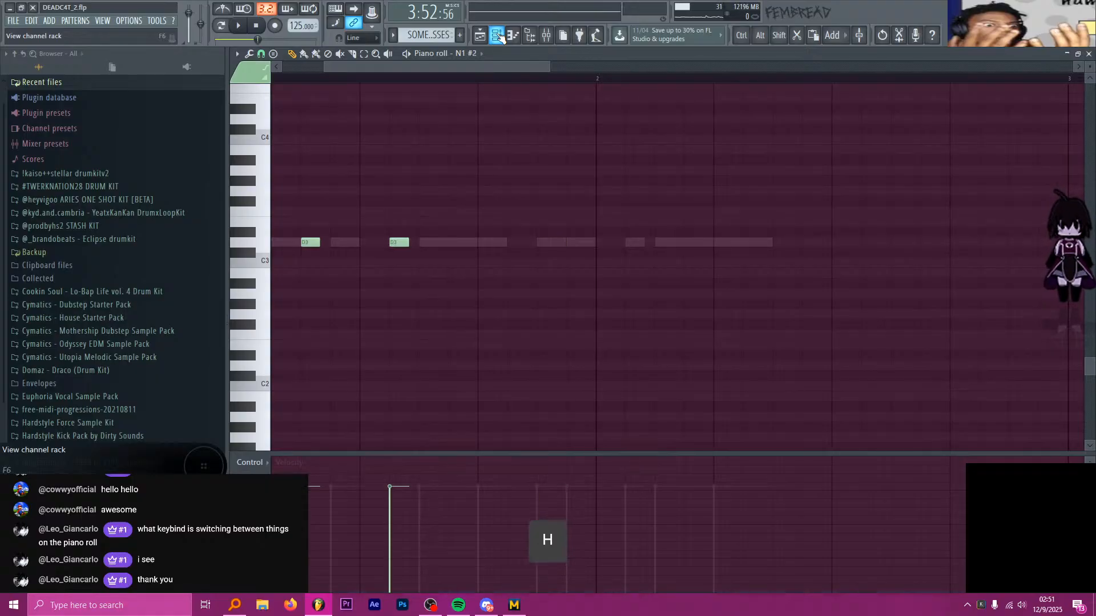
key("j")
key("j")
key("j")
key("j")
key("j")
key("j")
key("j")
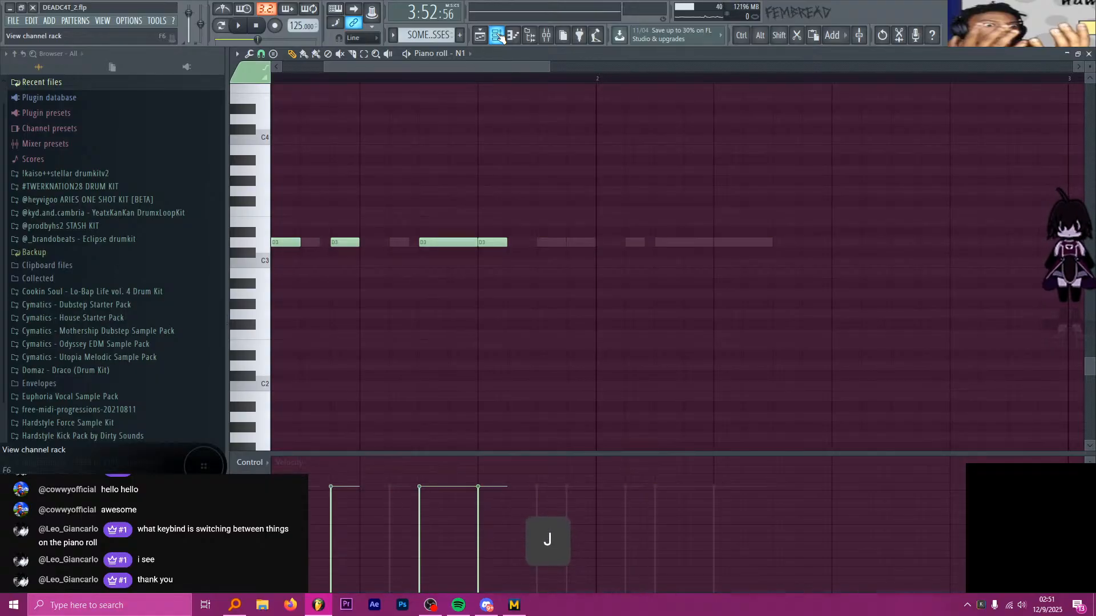
key("j")
key("j")
key("j")
key("j")
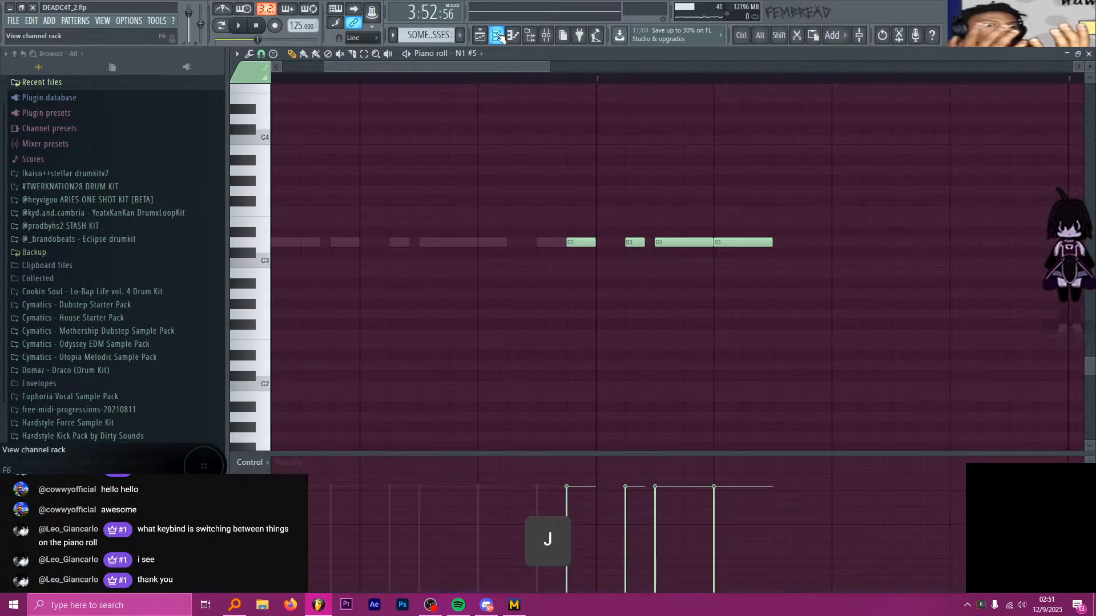
key("h")
key("j")
key("h")
key("j")
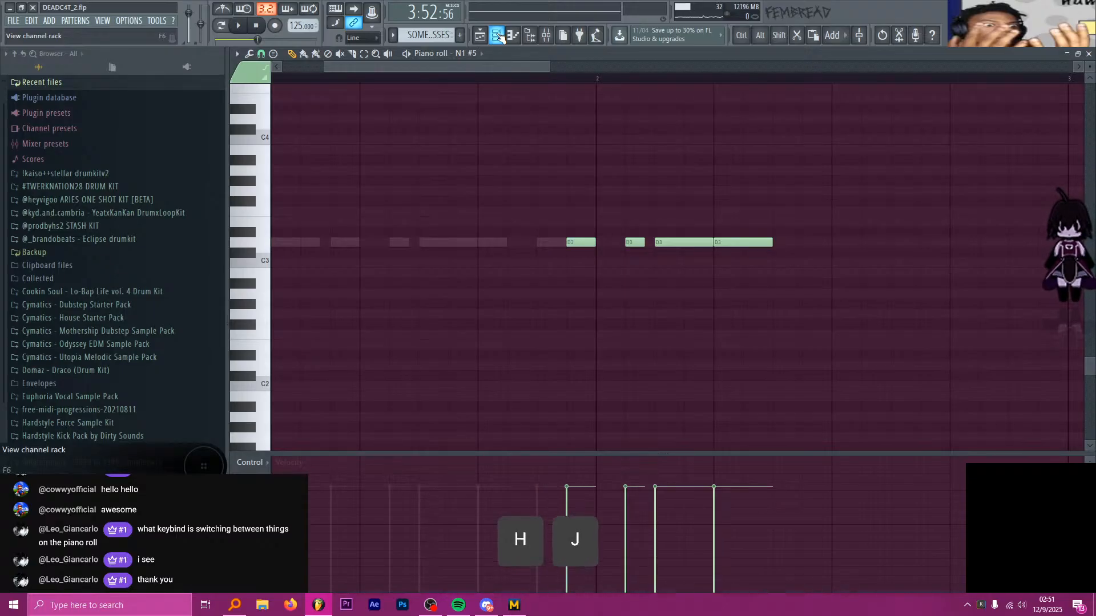
key("h")
Alternate the piano roll between N1 #3, N1 #4 and N1 #5 to compare their notes
key("g")
key("k")
key("g")
key("k")
key("g")
key("k")
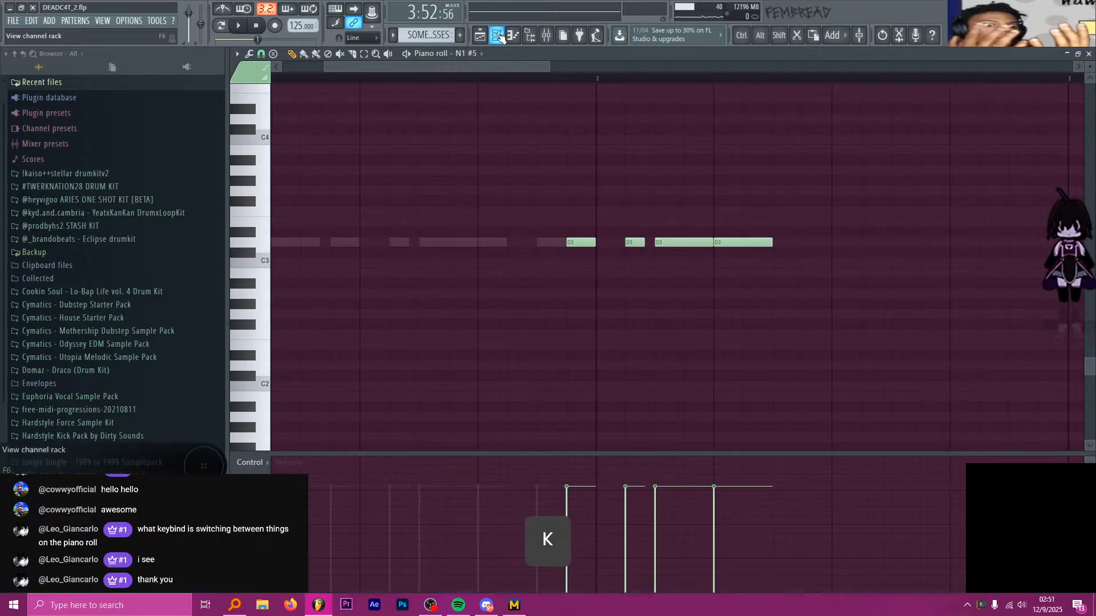
key("g")
key("k")
key("g")
key("k")
key("g")
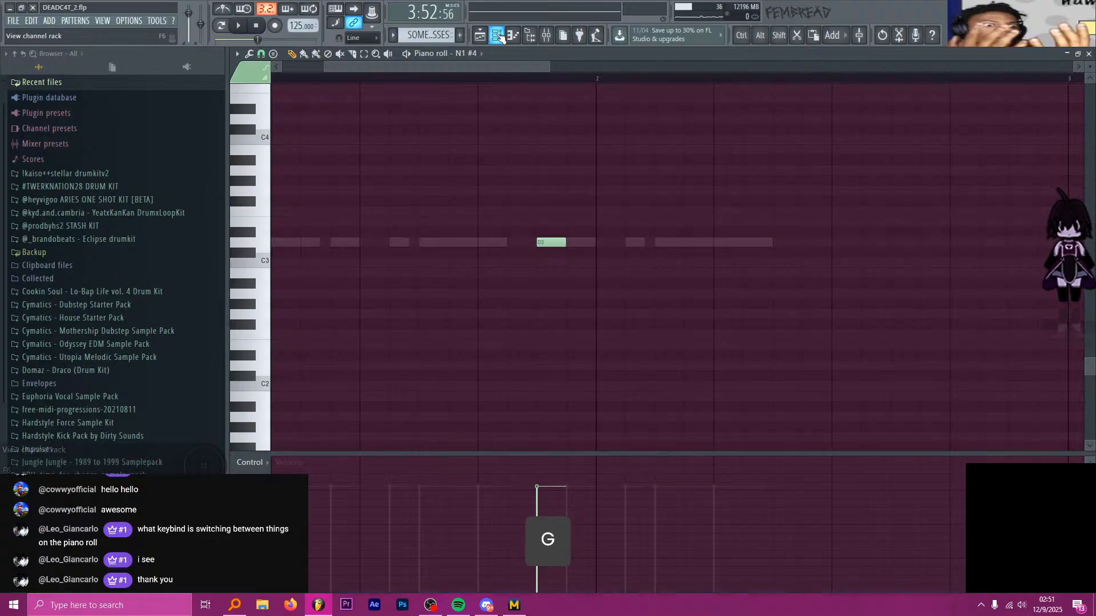
key("k")
key("g")
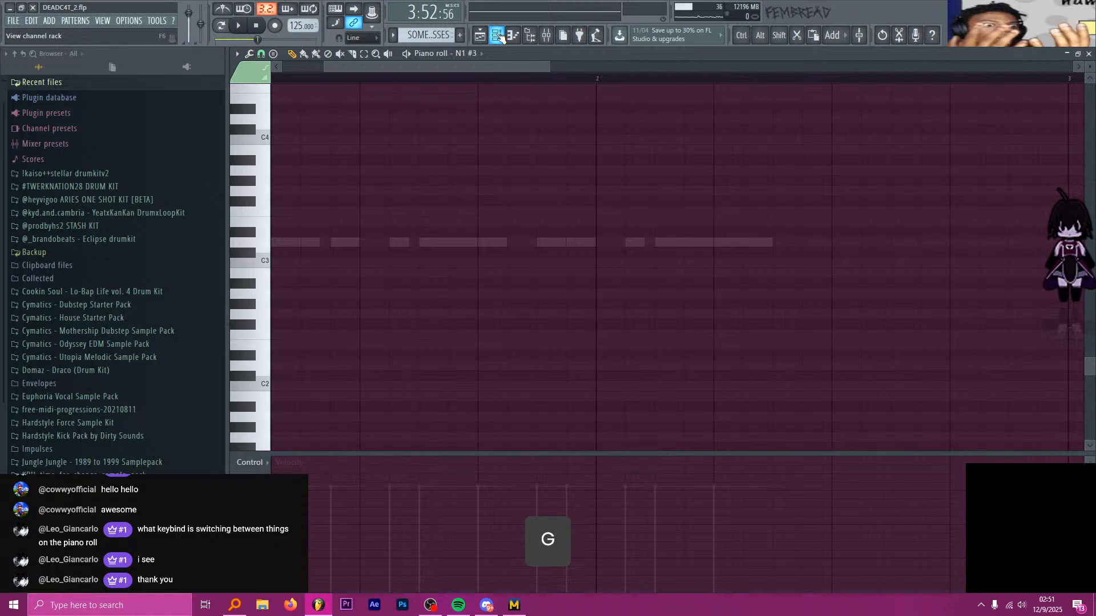
Open the piano roll of N1 #4 from the channel rack
left_click(500, 37)
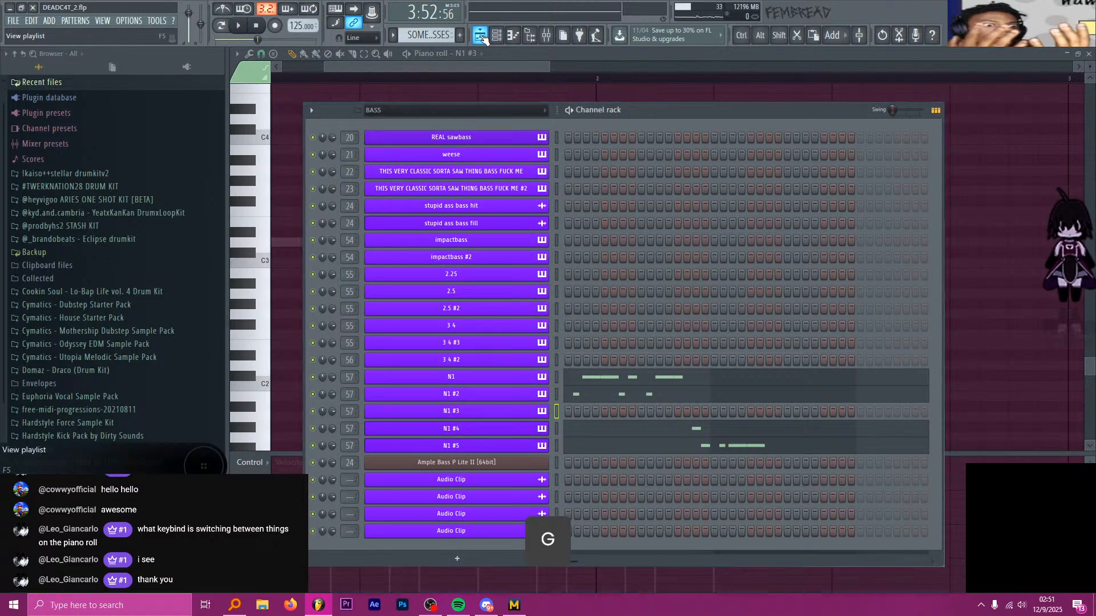
key("space")
key("space")
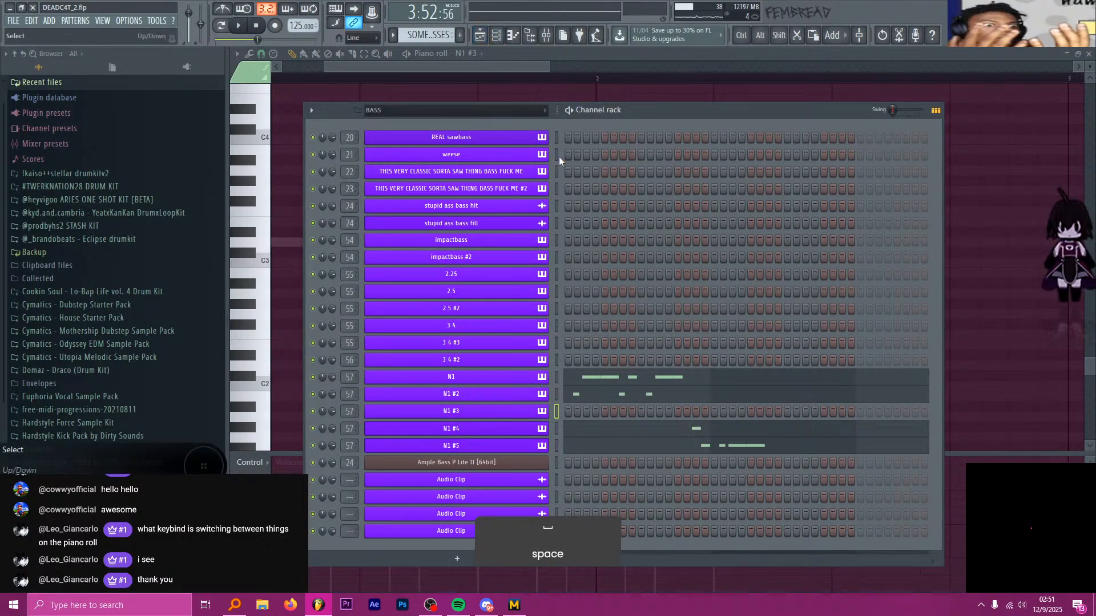
key("space")
key("space")
right_click(540, 429)
left_click(568, 429)
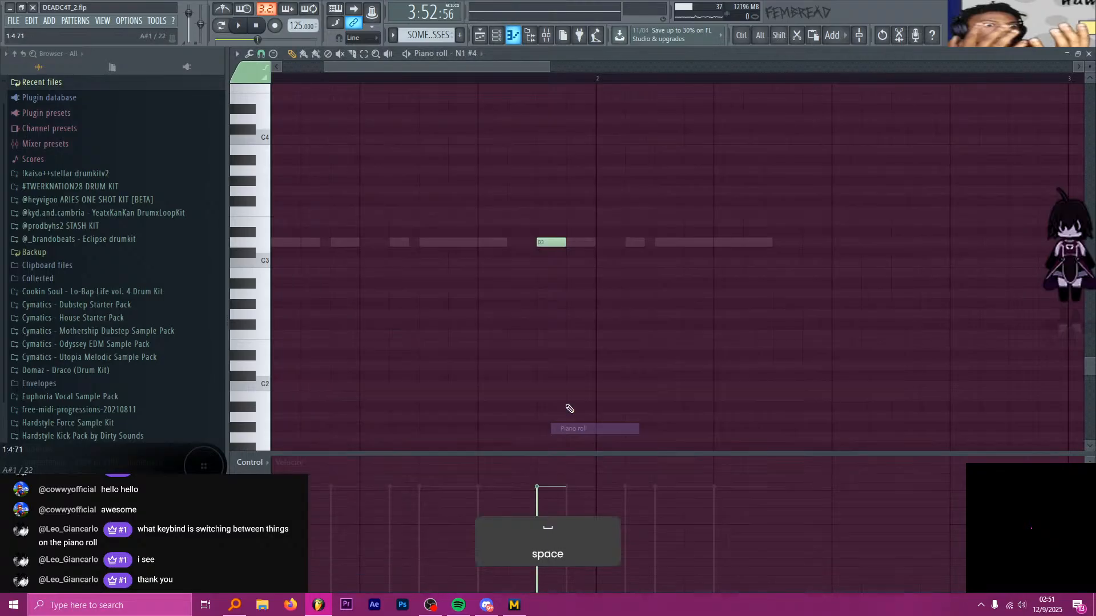
Add a D3 note a quarter beat before the existing one in N1 #4 and trim both to about a sixth of a beat
scroll(566, 264, "up", 2)
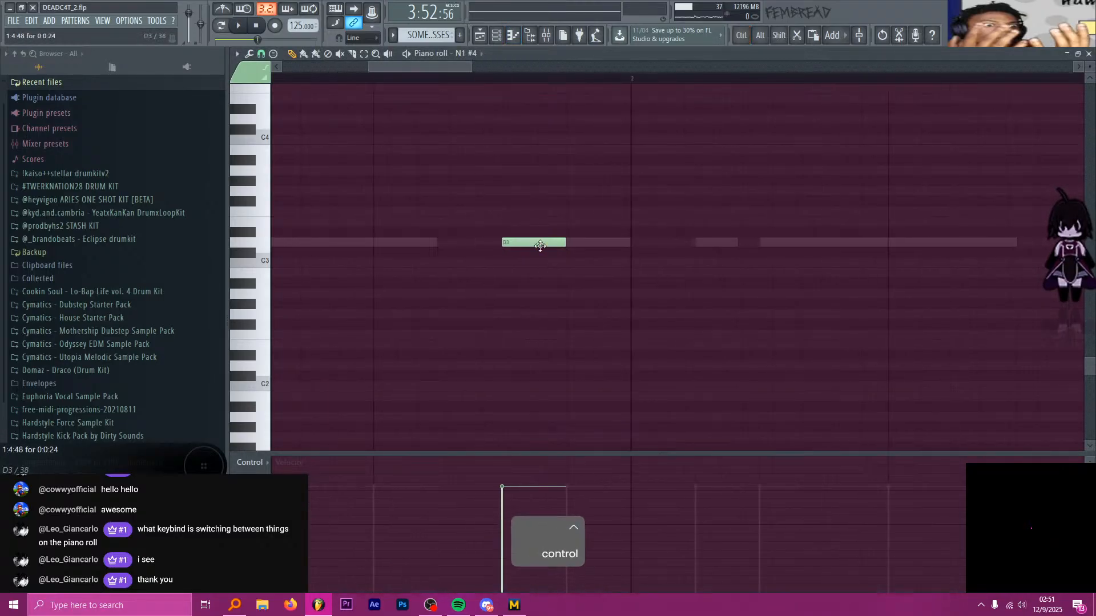
left_click(461, 247)
left_click(482, 246, "alt+shift")
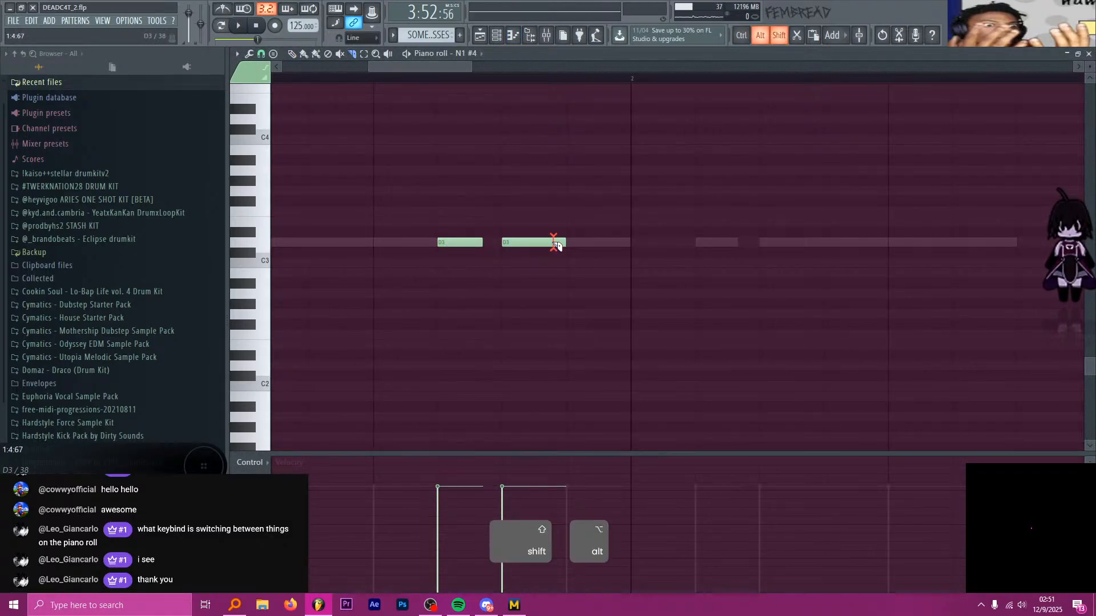
left_click(553, 245, "alt+shift")
key("space")
key("space")
left_click(542, 245, "alt+shift")
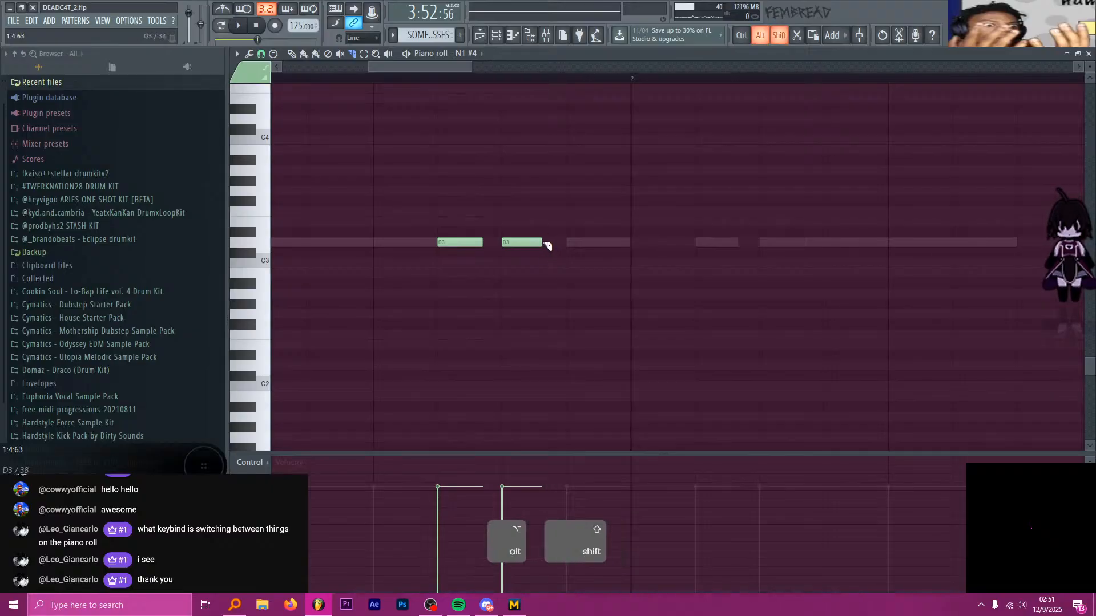
Play back the phrase with both N1 #4 notes and delete the earlier D3 note
key("space")
scroll(553, 222, "down", 3, "ctrl")
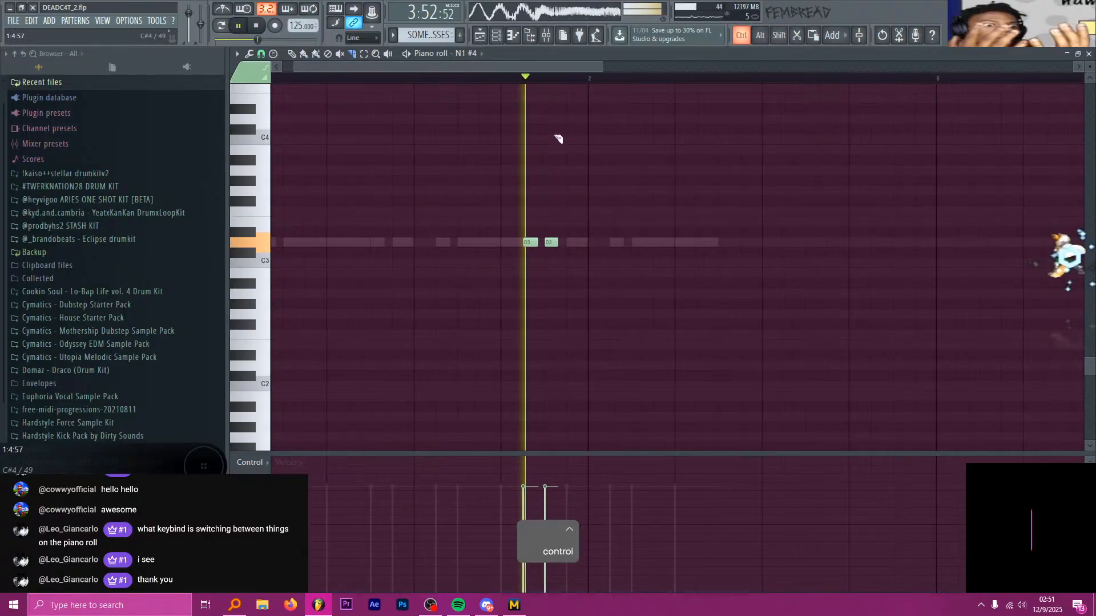
scroll(577, 166, "up", 3, "ctrl")
key("space")
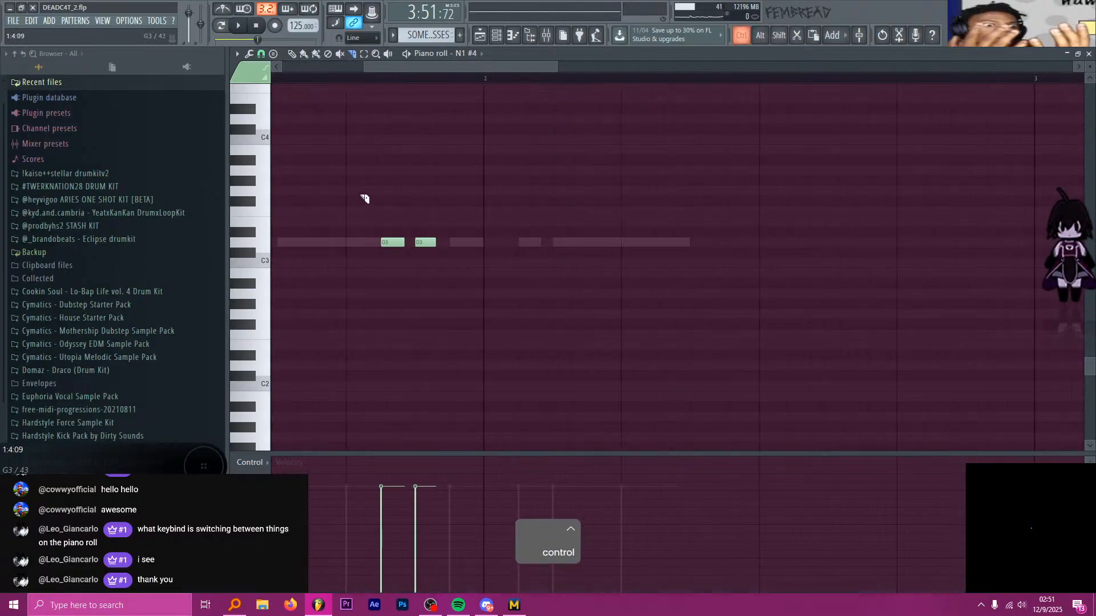
scroll(516, 130, "down", 4, "ctrl")
key("space")
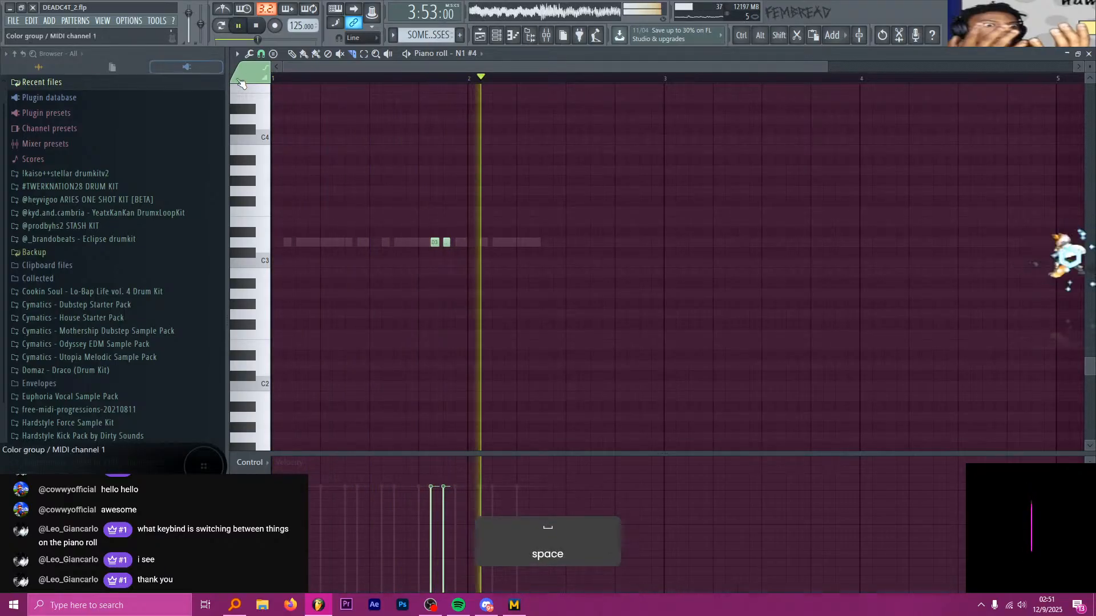
right_click(432, 245)
Set the remaining D3 note's length in N1 #4 to about a fifth of a beat while the phrase plays, and stop playback
scroll(443, 244, "up", 5, "ctrl")
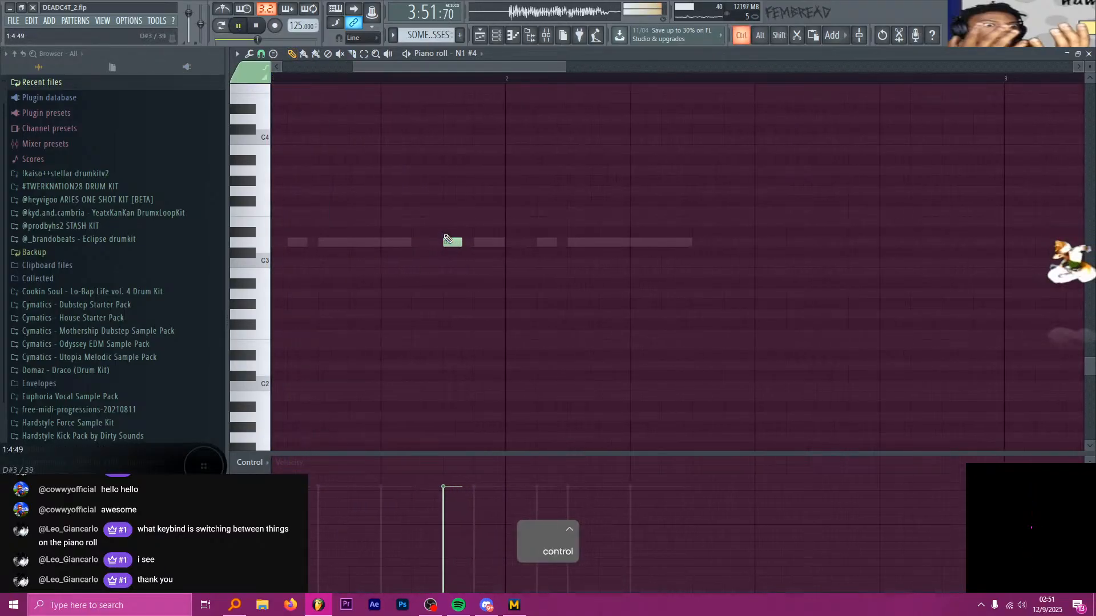
left_click_drag(481, 245, 492, 245, "alt")
scroll(511, 242, "down", 5, "ctrl")
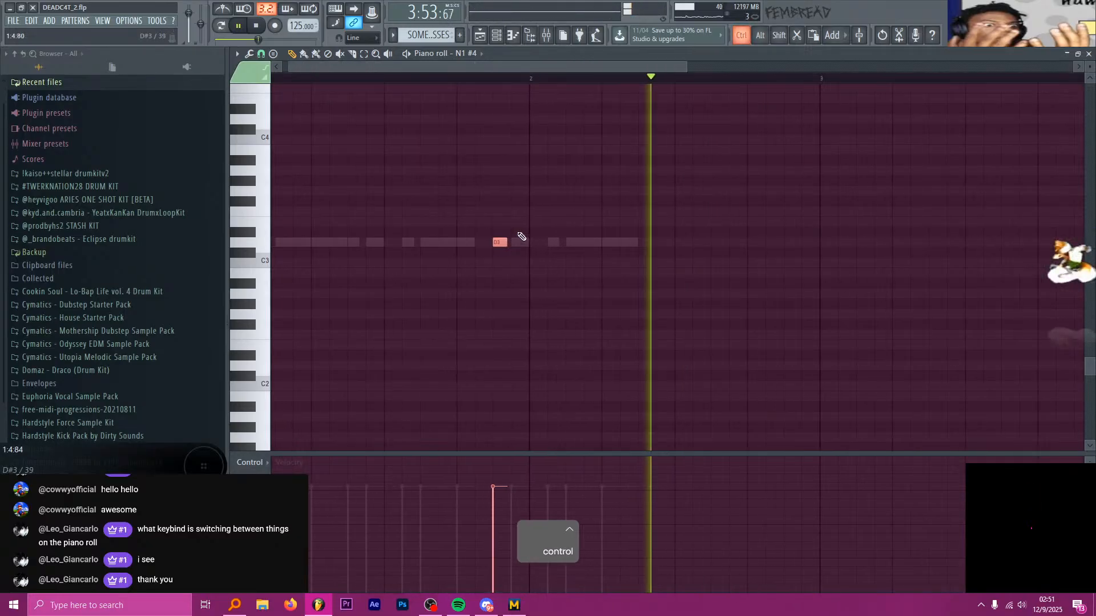
key("space")
scroll(595, 175, "up", 3, "ctrl")
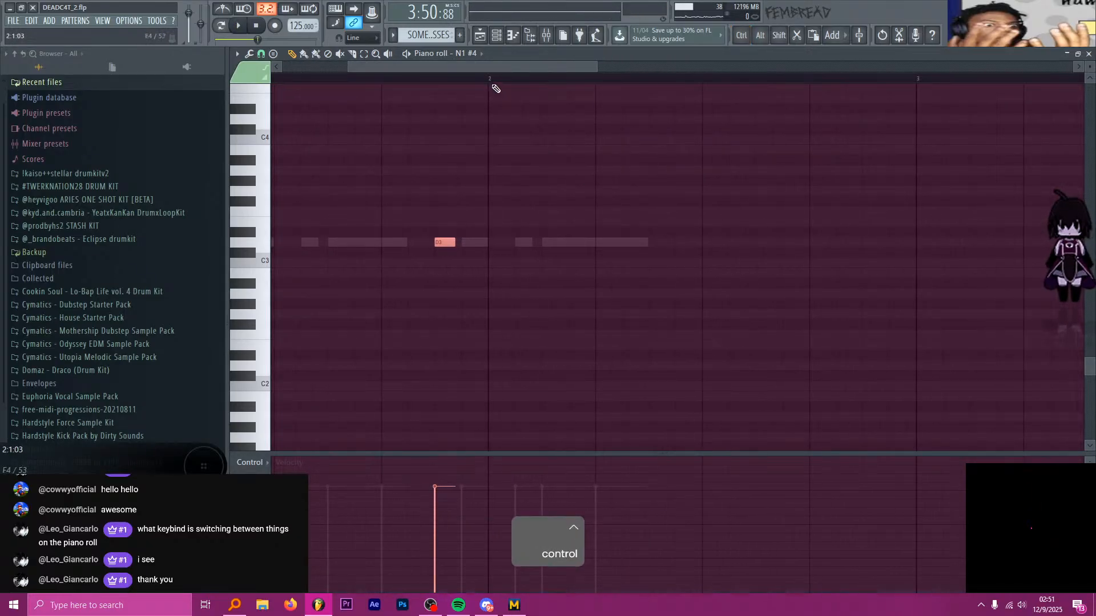
Clone the N1 #5 bass channel as N1 #6 and open the clone's piano roll
key("h")
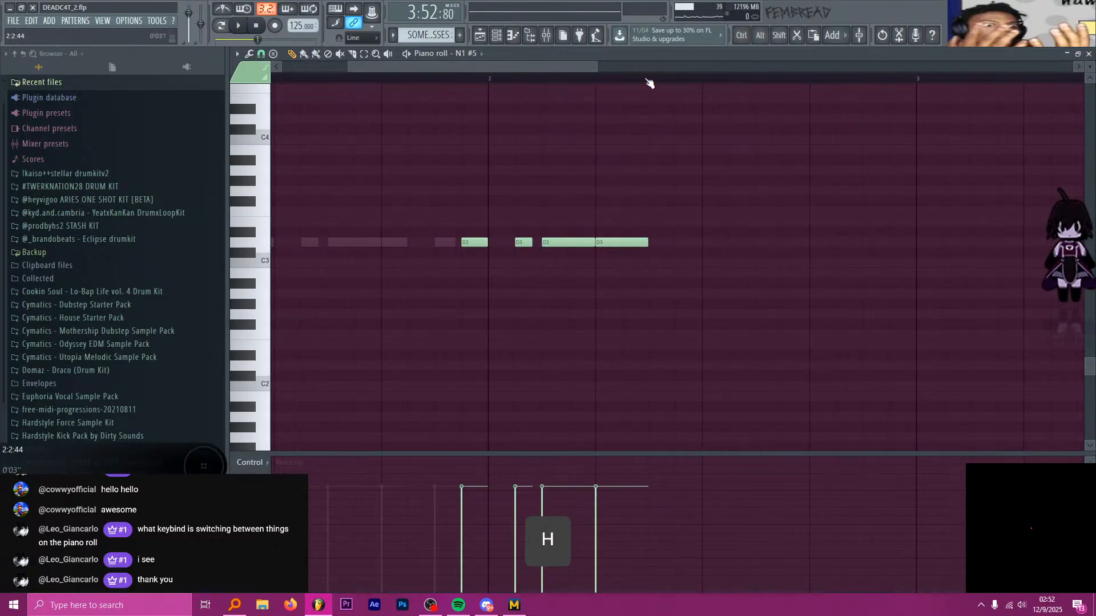
scroll(627, 247, "up", 2, "ctrl")
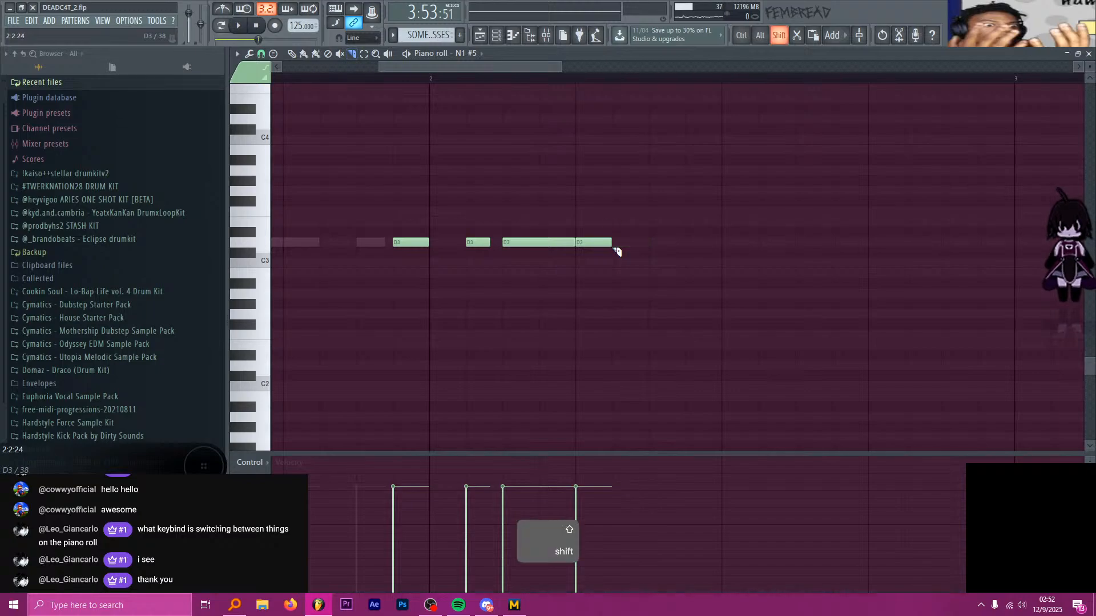
left_click(497, 35)
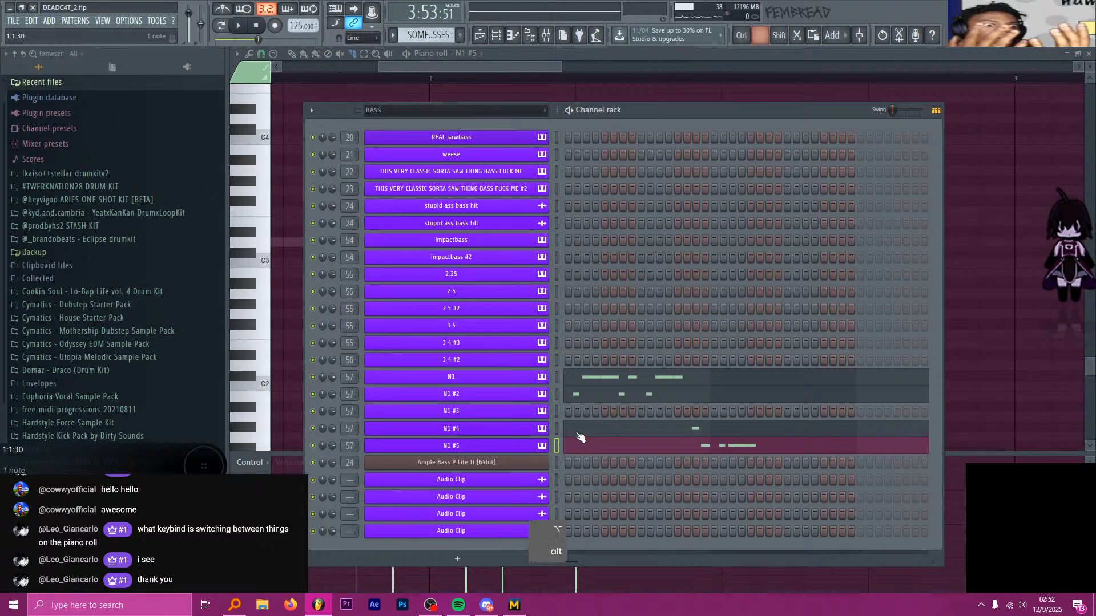
key("alt+c")
left_click(845, 198)
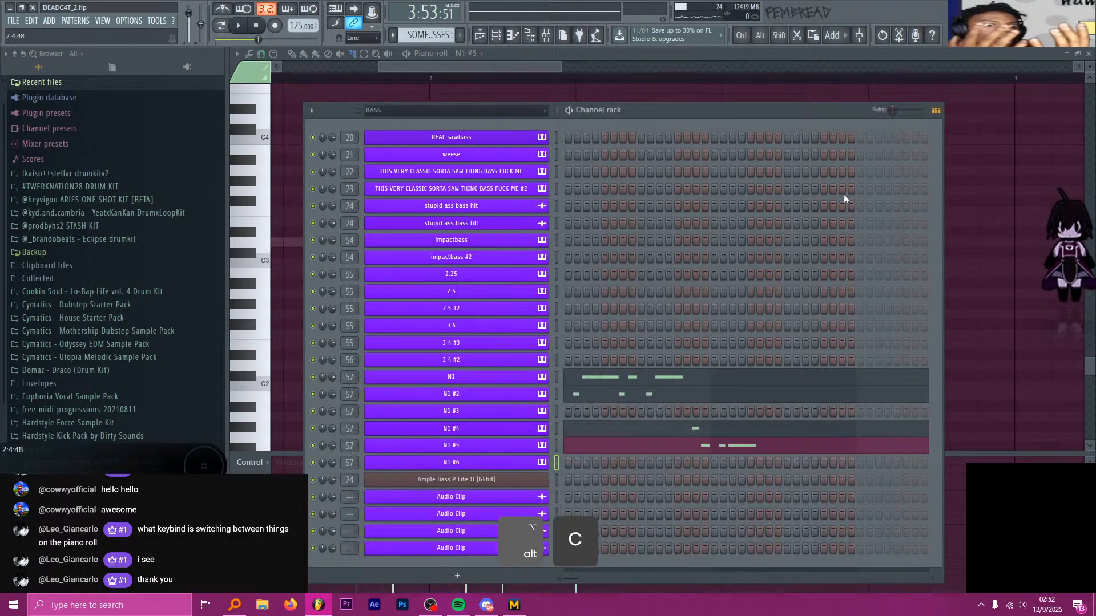
right_click(534, 465)
left_click(569, 463)
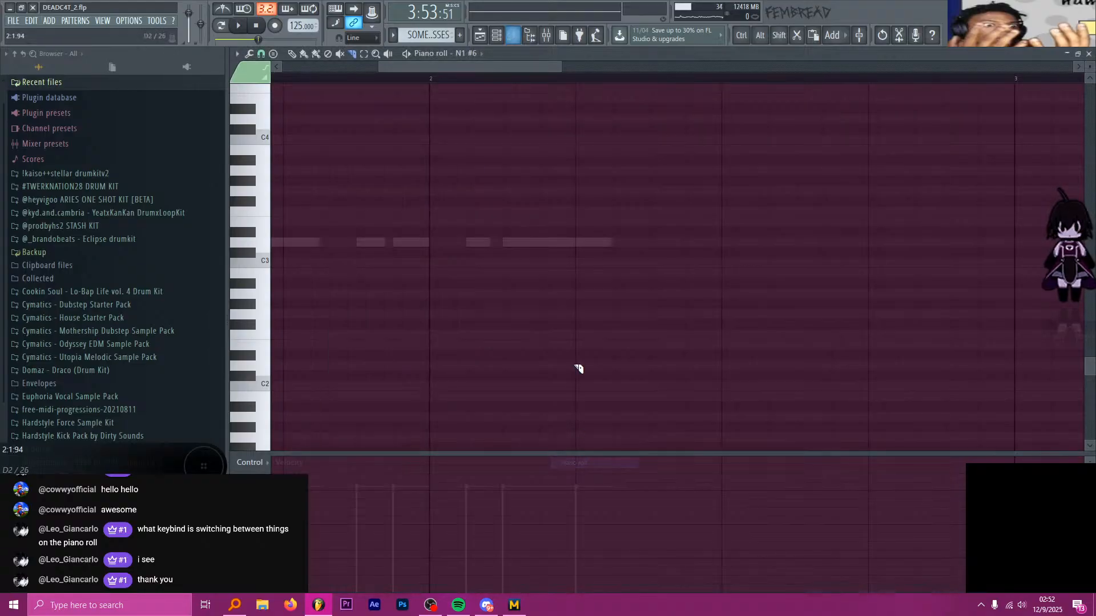
Add two back-to-back D3 notes in N1 #6 from 2:2:24, each about a quarter beat long
key("p")
left_click(613, 242)
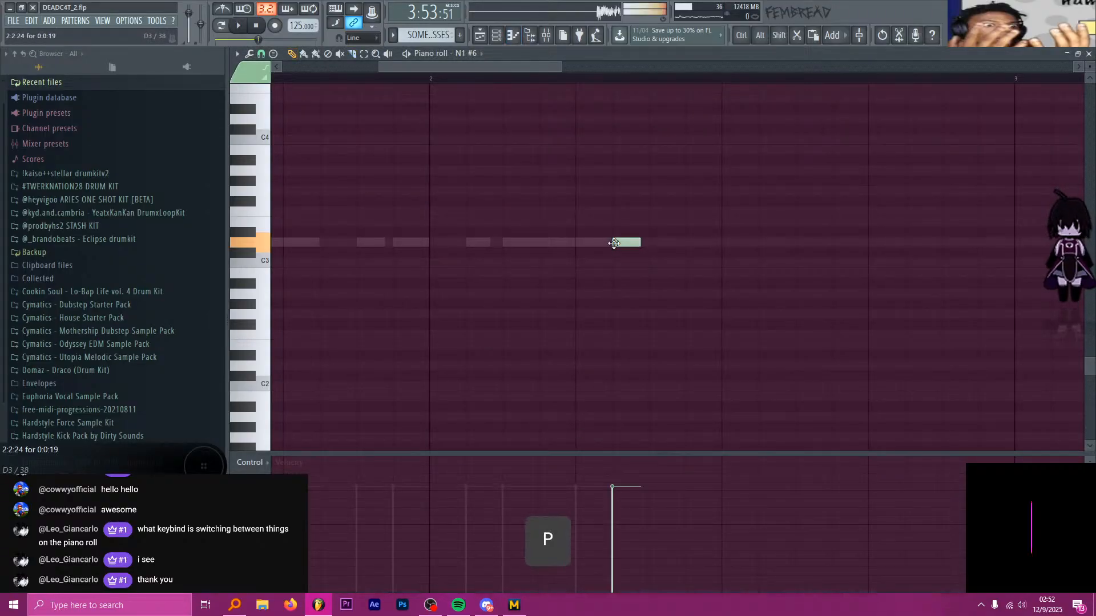
key("alt")
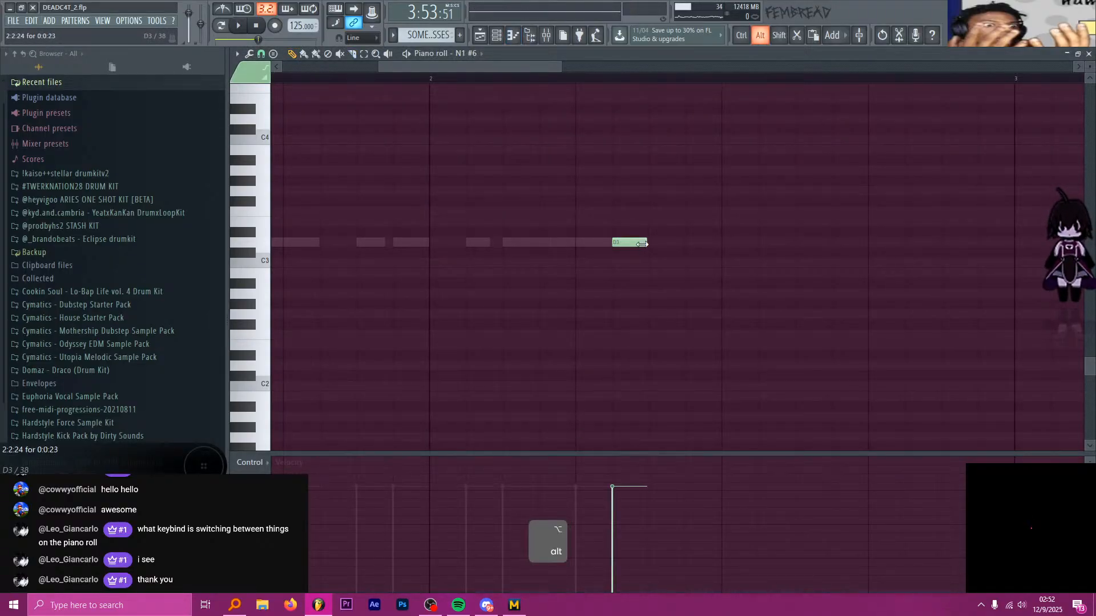
scroll(642, 244, "up", 2, "ctrl")
left_click(665, 243)
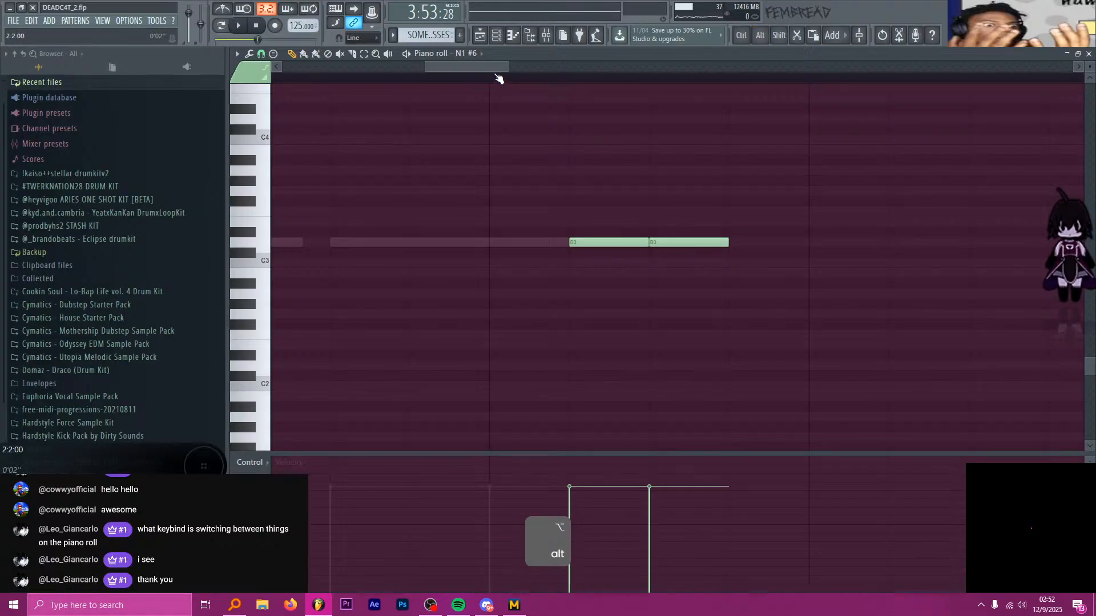
Open N1 #6 in Serum, load the 20-Magyr wavetable into oscillator A and set its fine tuning to 2 cents
left_click(507, 40)
left_click(498, 459)
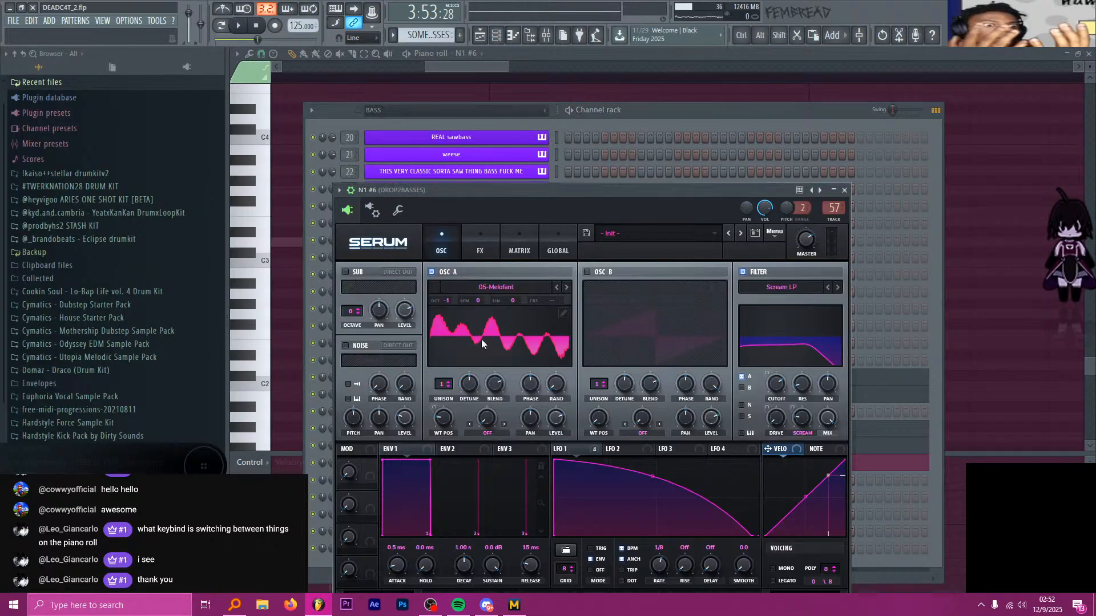
left_click(515, 288)
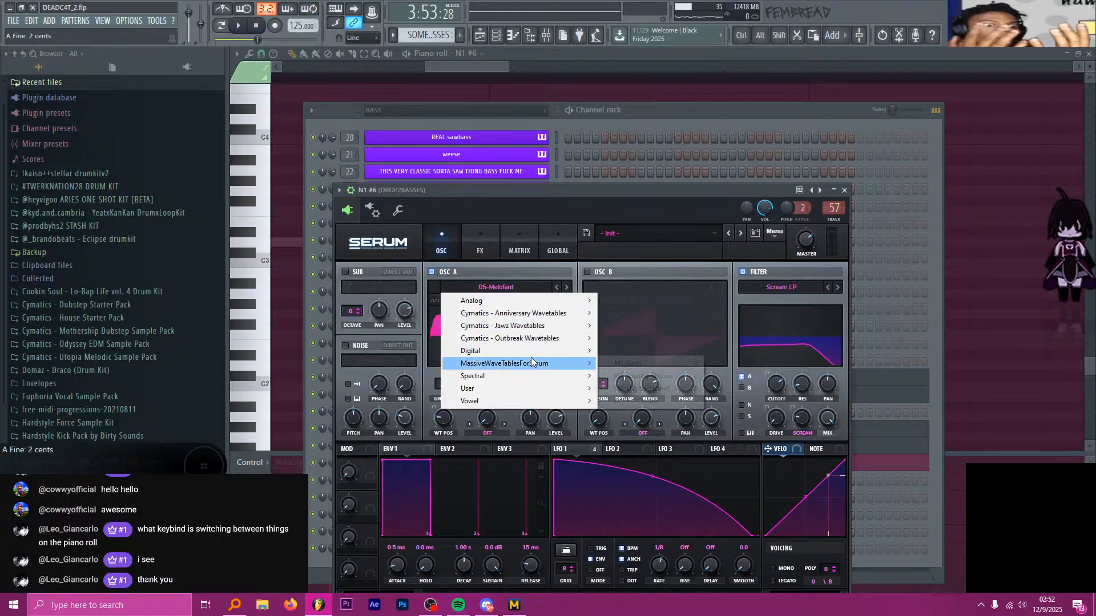
mouse_move(534, 363)
mouse_move(645, 376)
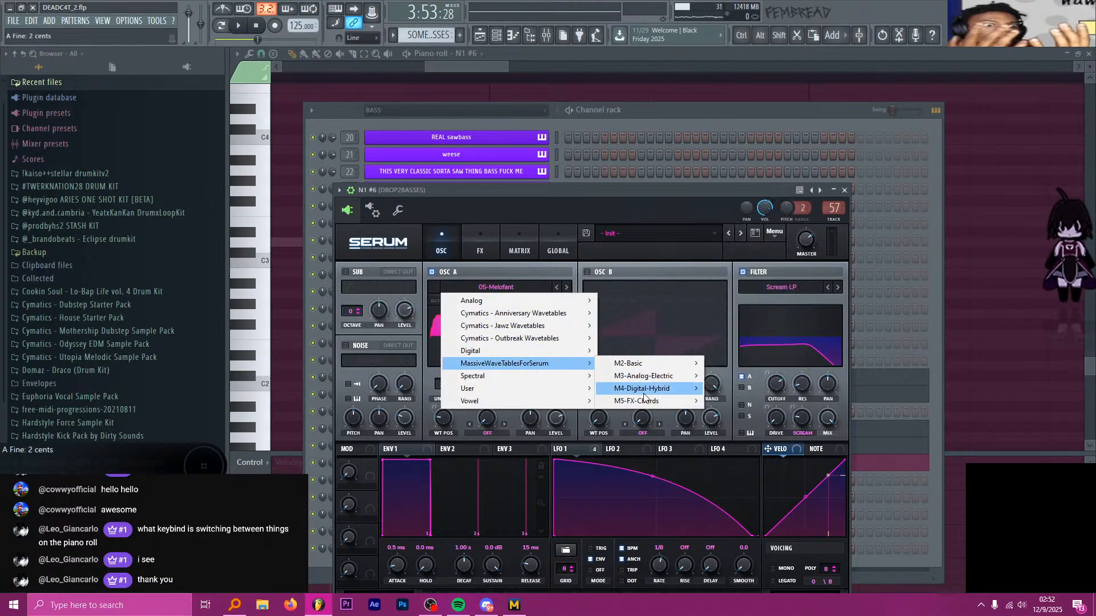
left_click(749, 264)
Flatten LFO 1's curve in N1 #6 towards a straighter descent while auditioning its notes
key("space")
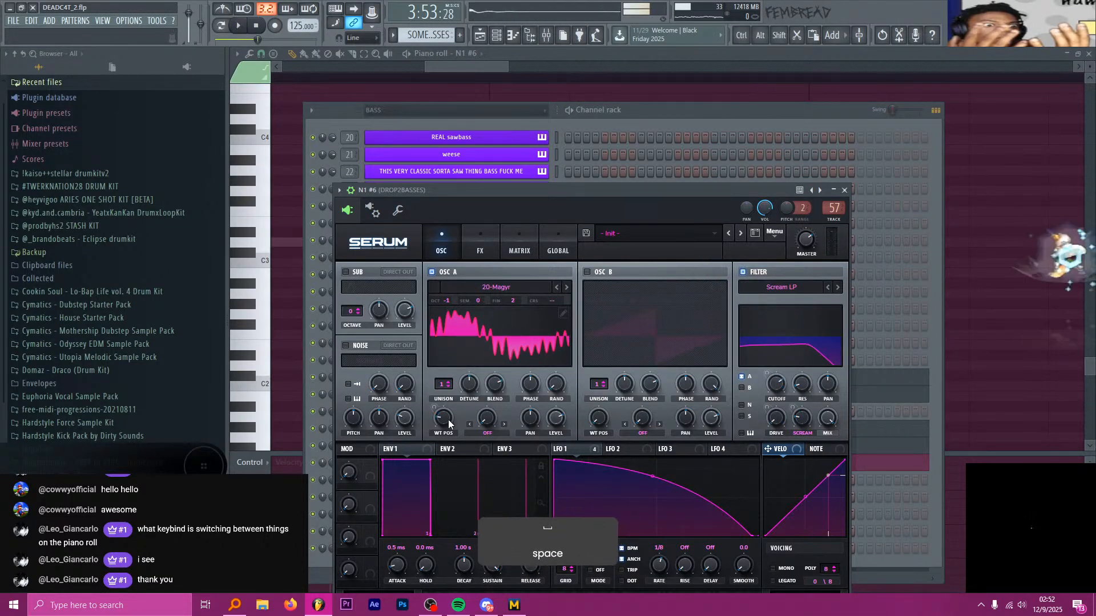
left_click(587, 452)
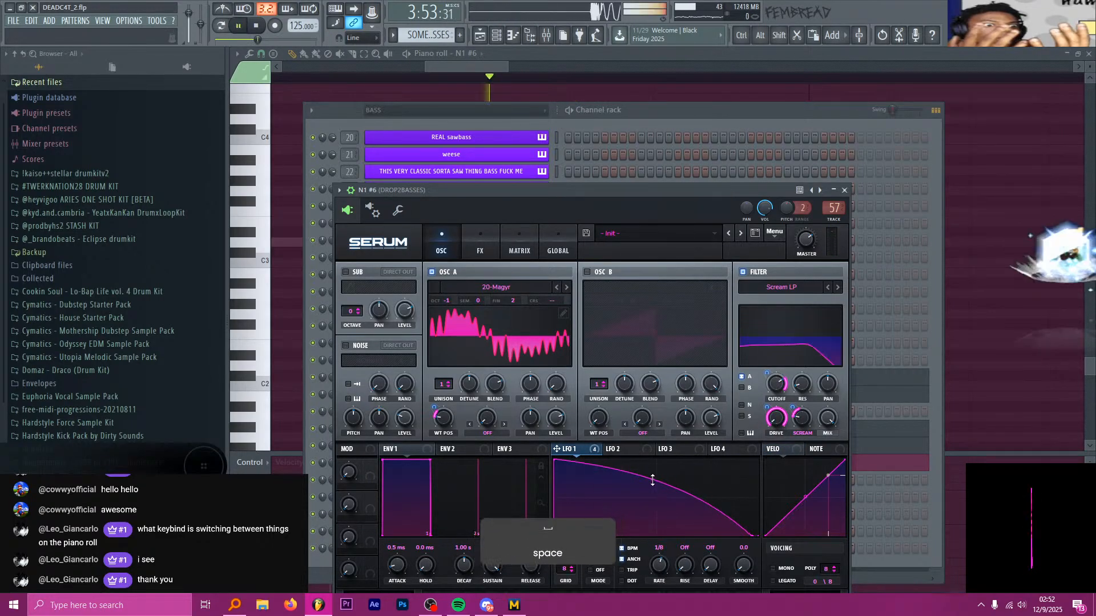
left_click_drag(656, 488, 651, 486)
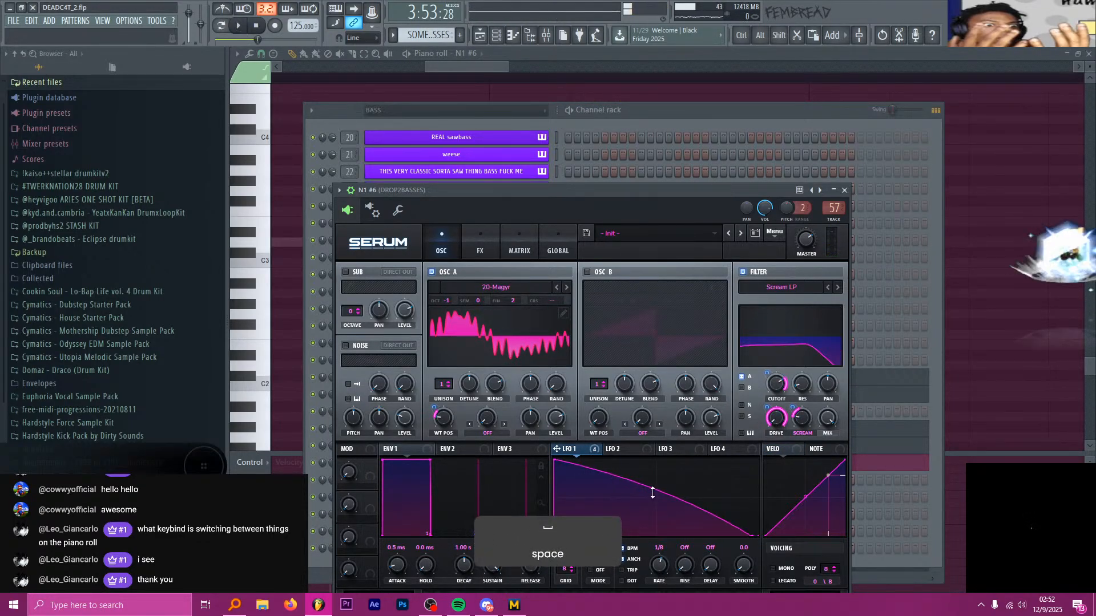
key("space")
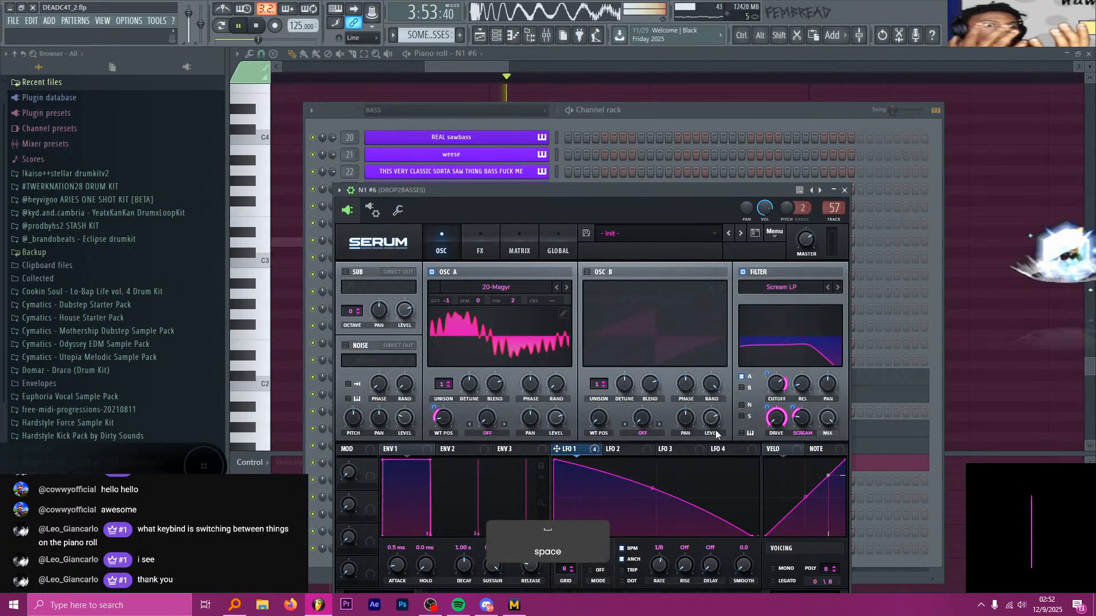
key("space")
Adjust the filter's Scream amount and oscillator A's wavetable position in N1 #6 while repeatedly auditioning the sound
key("space")
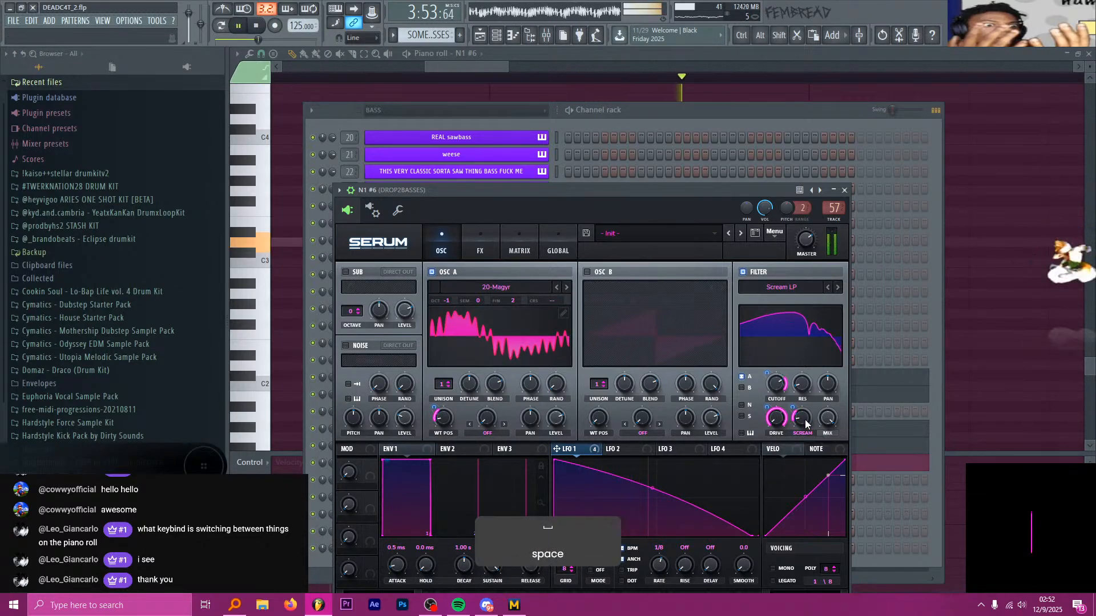
left_click_drag(805, 419, 804, 416)
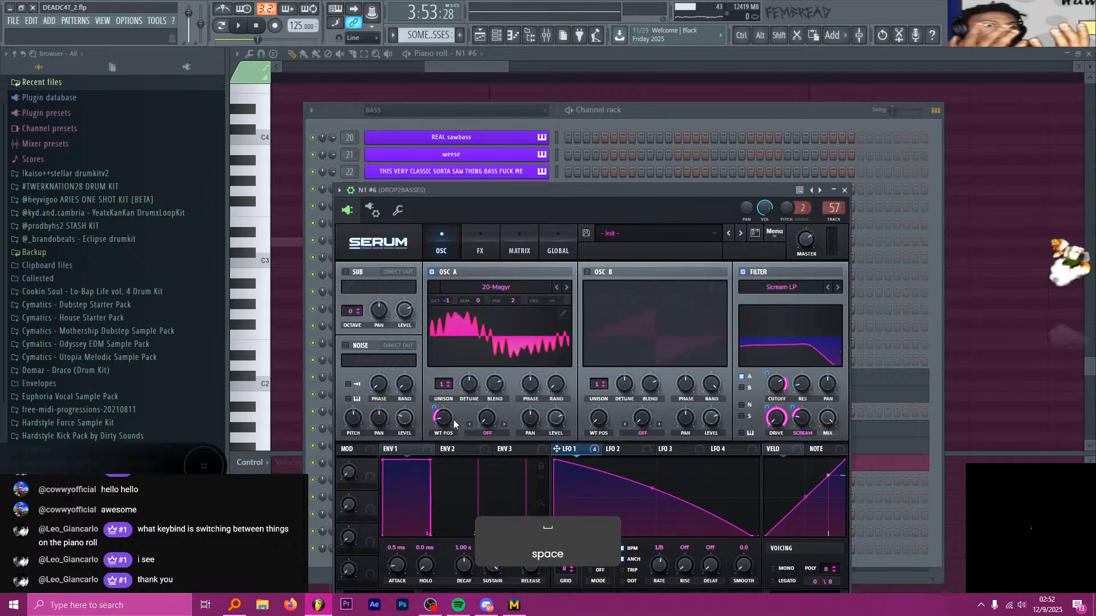
left_click_drag(445, 426, 442, 415)
key("space")
key("space")
key("space")
key("space")
key("space")
key("space")
key("space")
Return to the N1 #6 piano roll and play the bass phrase from the pattern's start
left_click(576, 56)
scroll(657, 260, "down", 6)
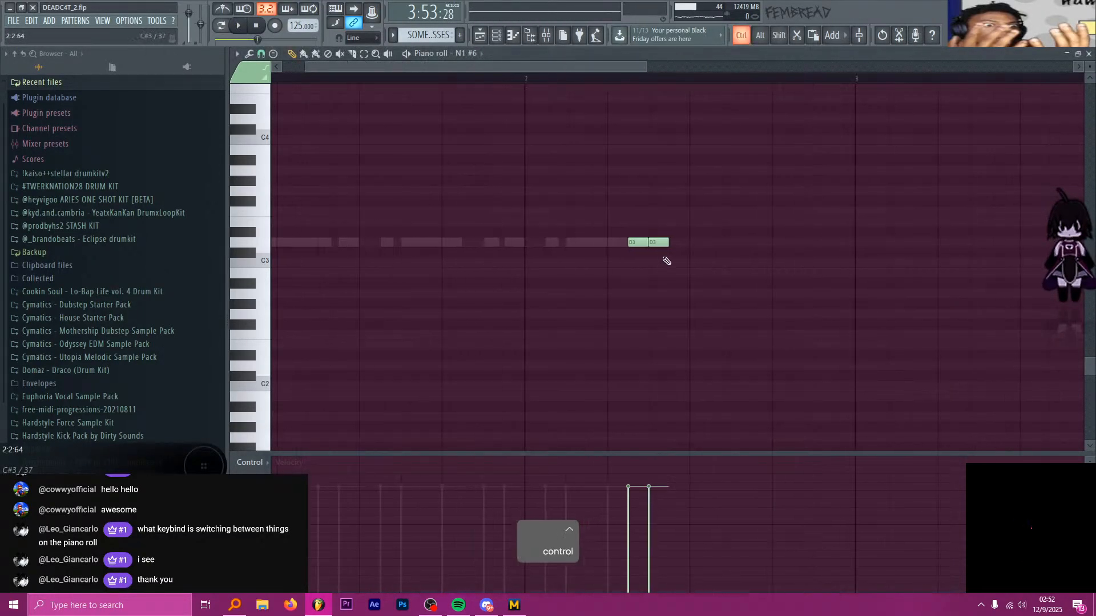
key("space")
key("space")
left_click(277, 79)
key("space")
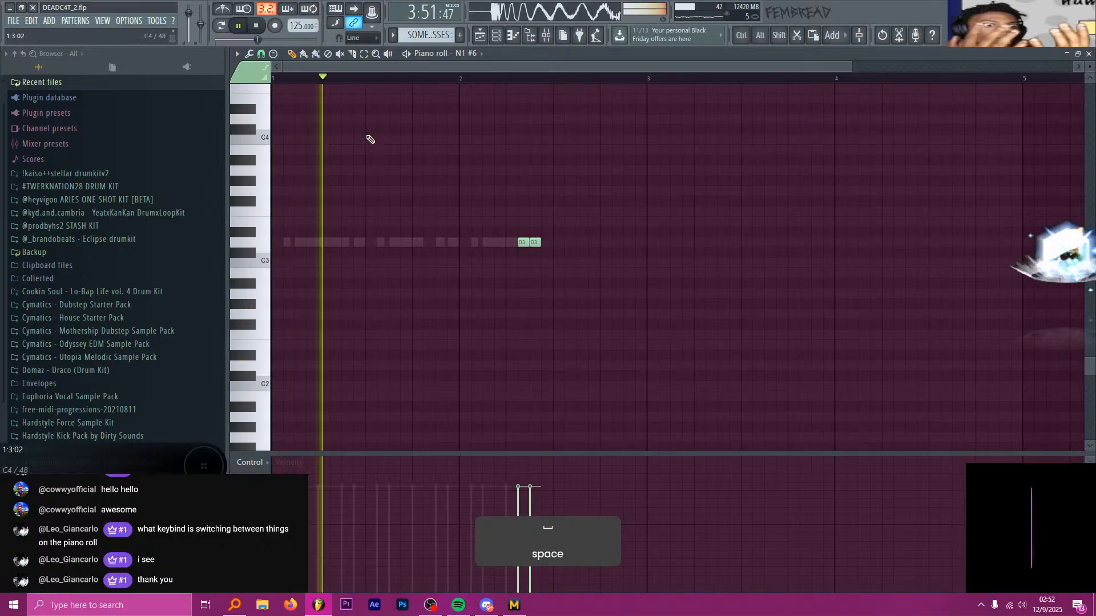
scroll(494, 200, "up", 3)
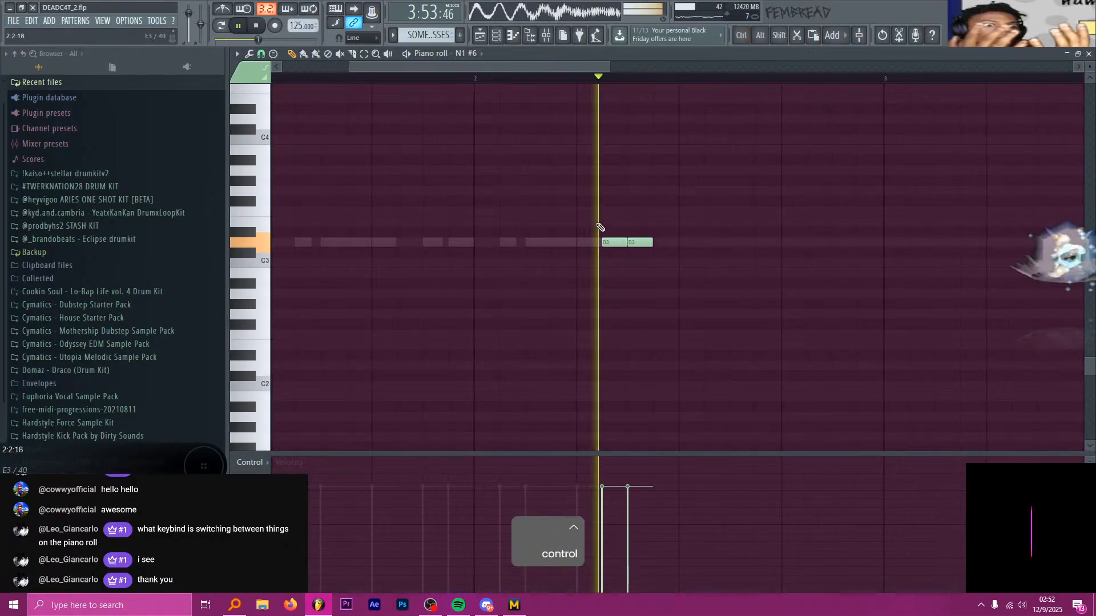
key("space")
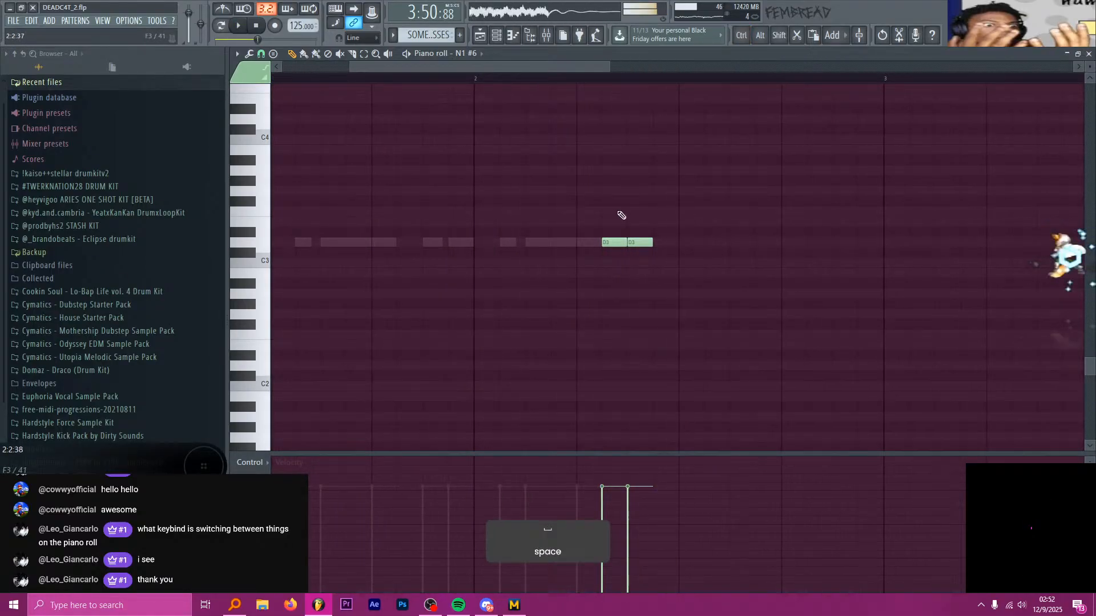
Split the last SOME MOAR BASSES clip about halfway through bar 122 in the playlist and mute its second part
left_click(491, 40)
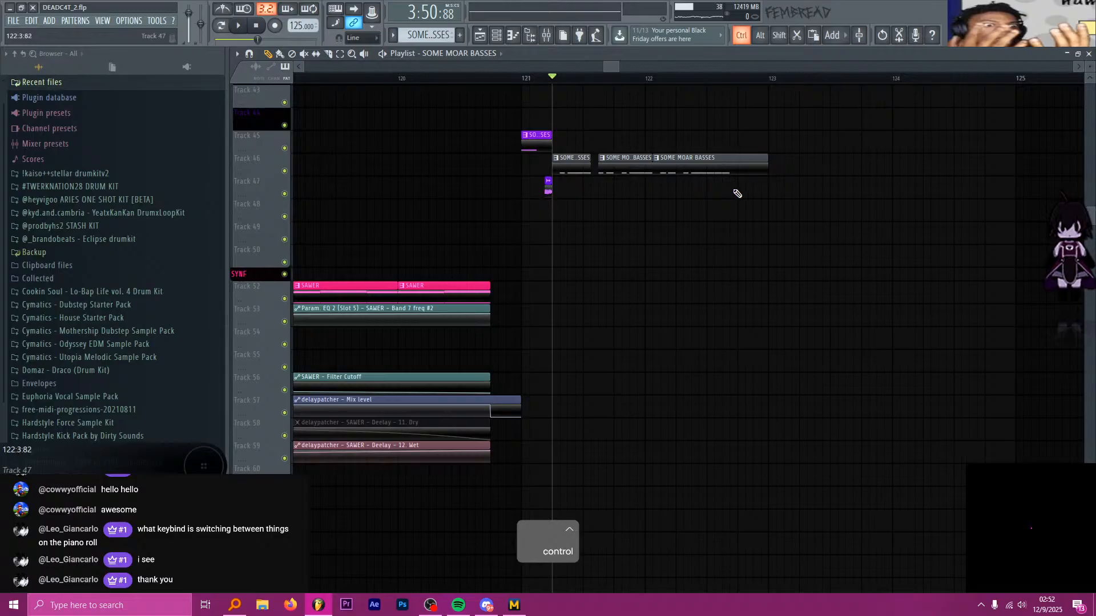
scroll(737, 194, "up", 4)
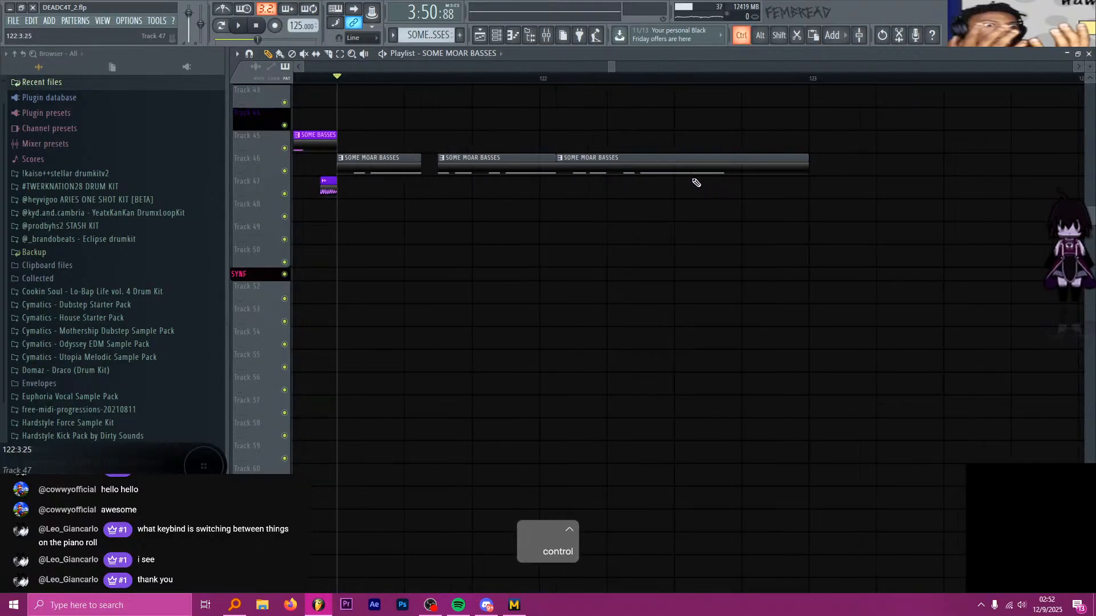
scroll(693, 181, "down", 2)
scroll(692, 181, "up", 2)
scroll(731, 166, "down", 2)
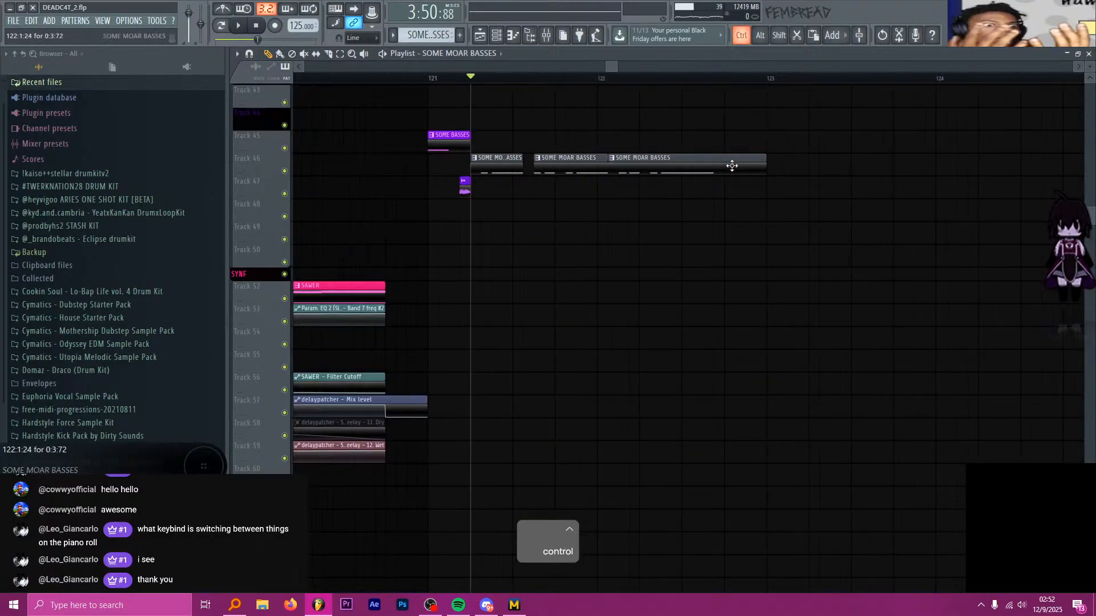
scroll(728, 166, "up", 2)
right_click(622, 166, "shift")
key("t")
left_click(669, 173)
Play back the bass phrase from bar 121 with the mixer open
scroll(712, 190, "down", 2)
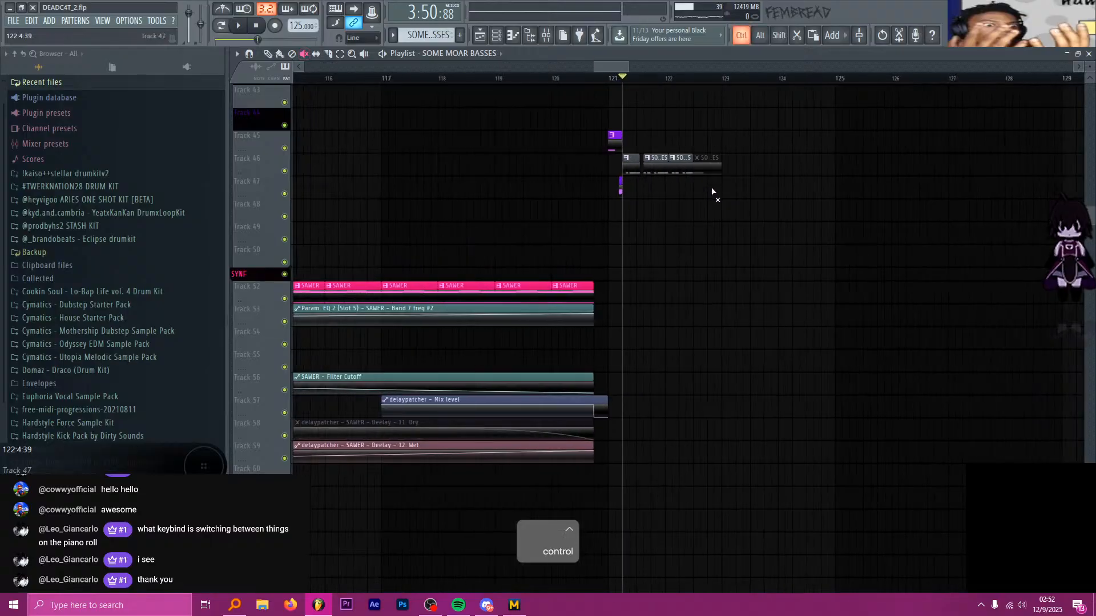
scroll(546, 86, "down", 3)
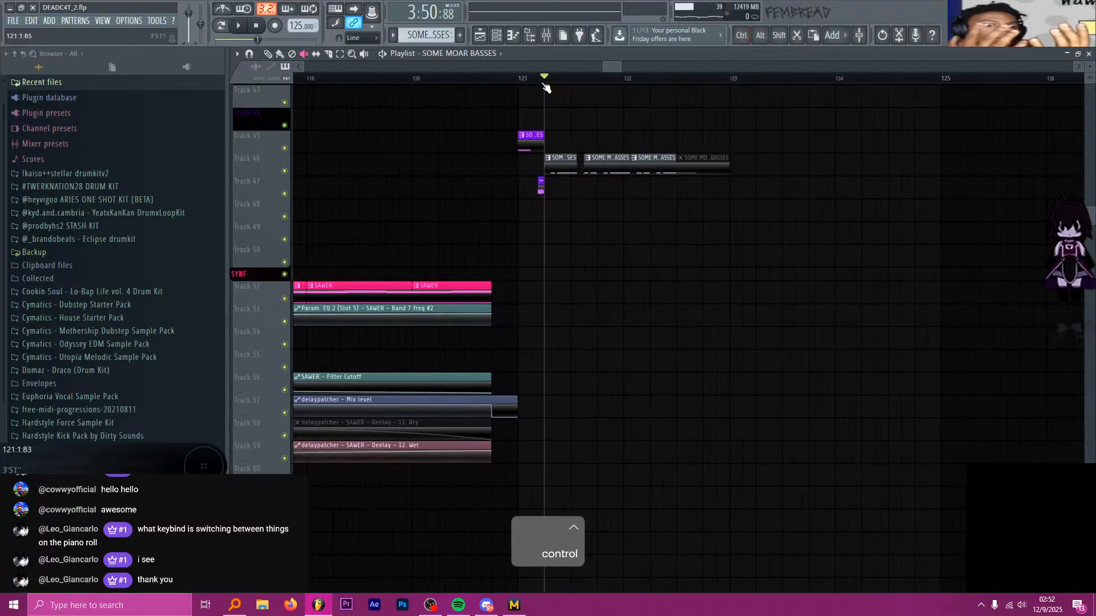
left_click(545, 40)
key("space")
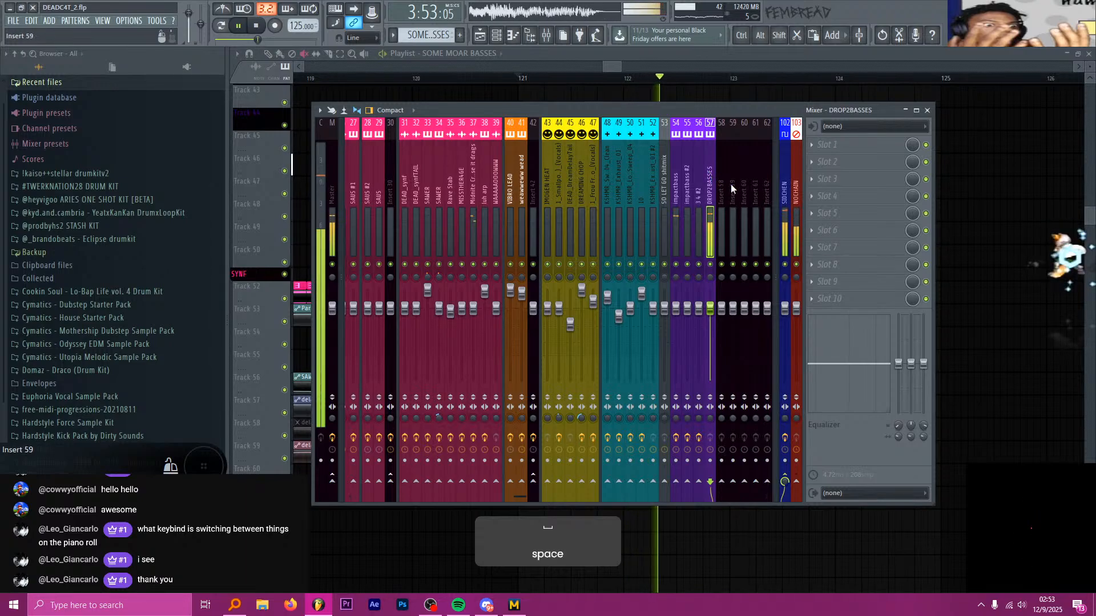
key("space")
Copy the VIAGRA BETA effect from the impactbass #2 mixer track to the first slot of DROP2BASSES
left_click(676, 184)
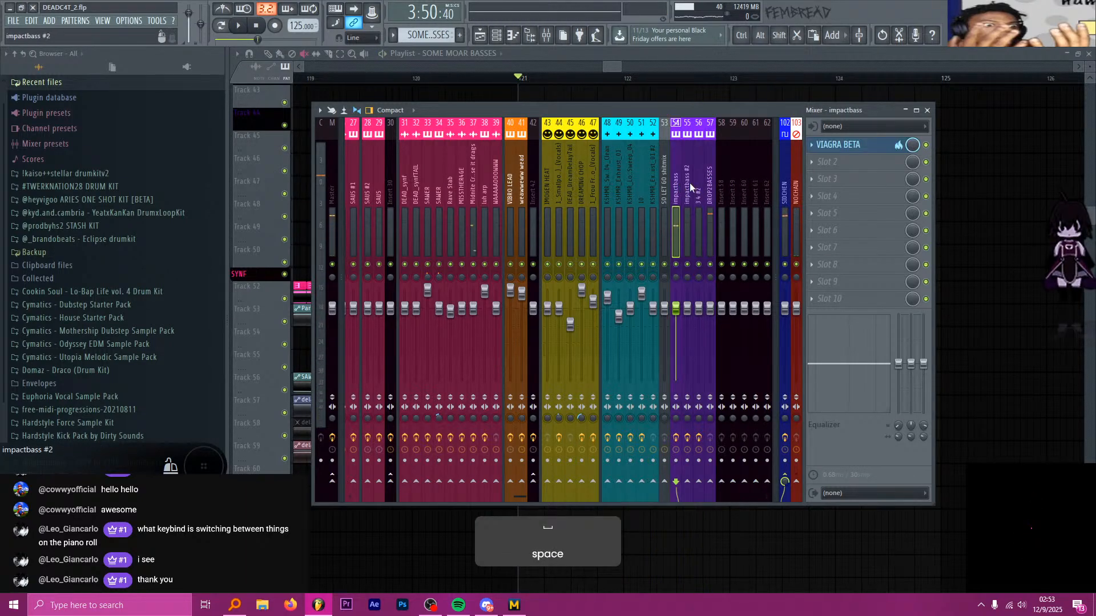
left_click(689, 183)
left_click(810, 146)
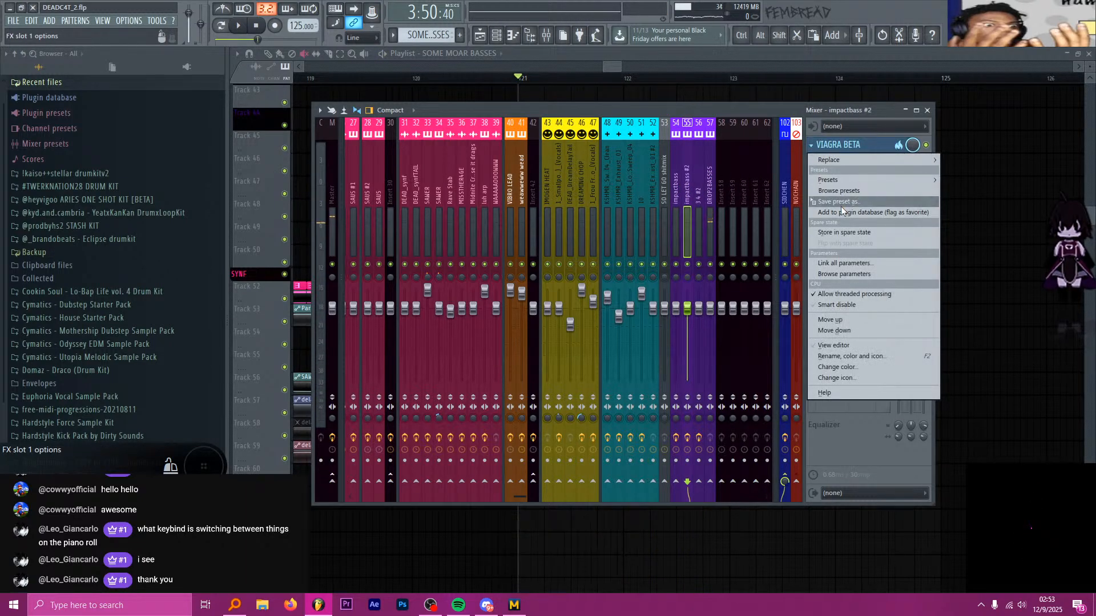
left_click_drag(827, 202, 710, 189)
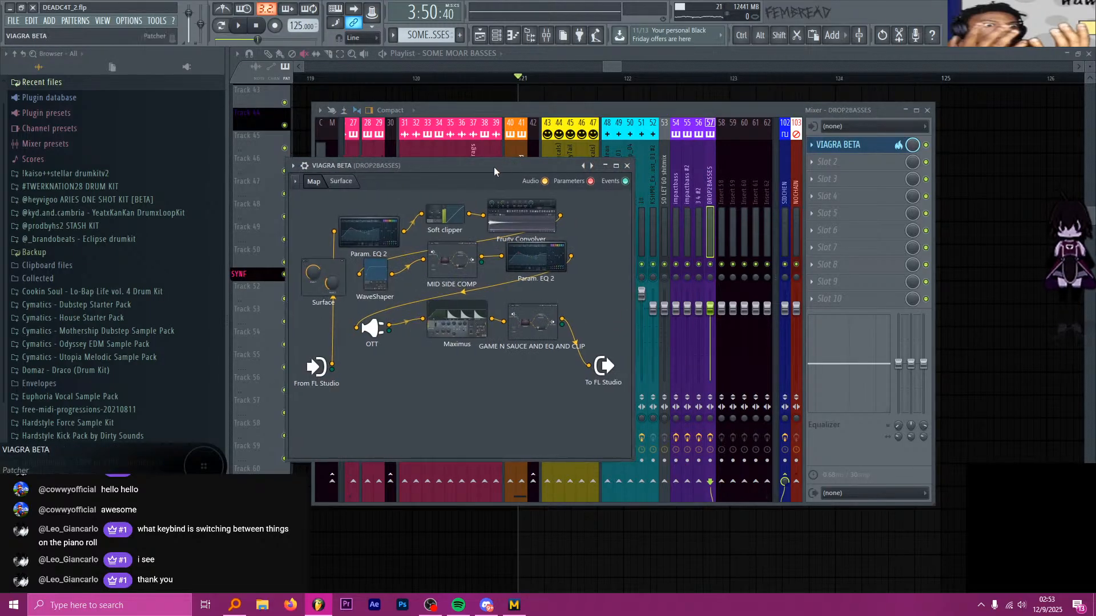
Listen to the basses through VIAGRA BETA from bar 121 and close the open windows
key("space")
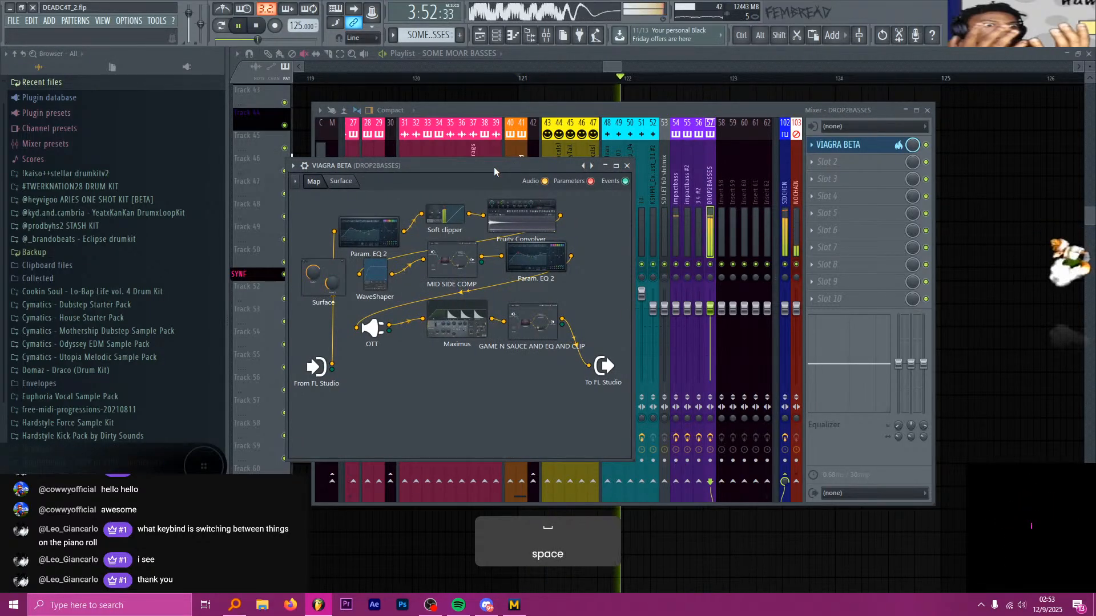
key("space")
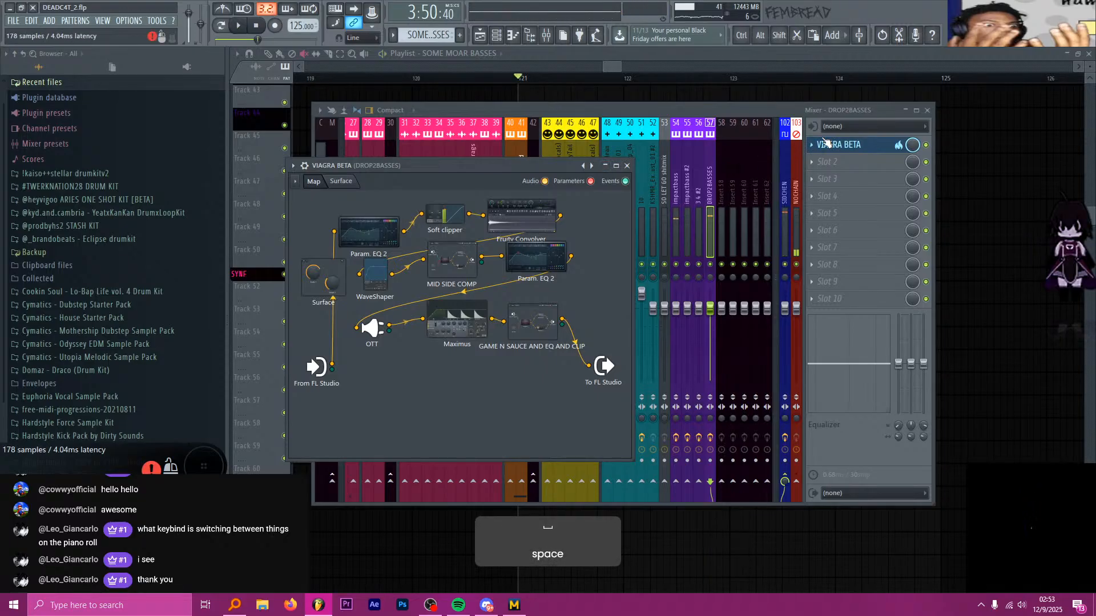
key("F12")
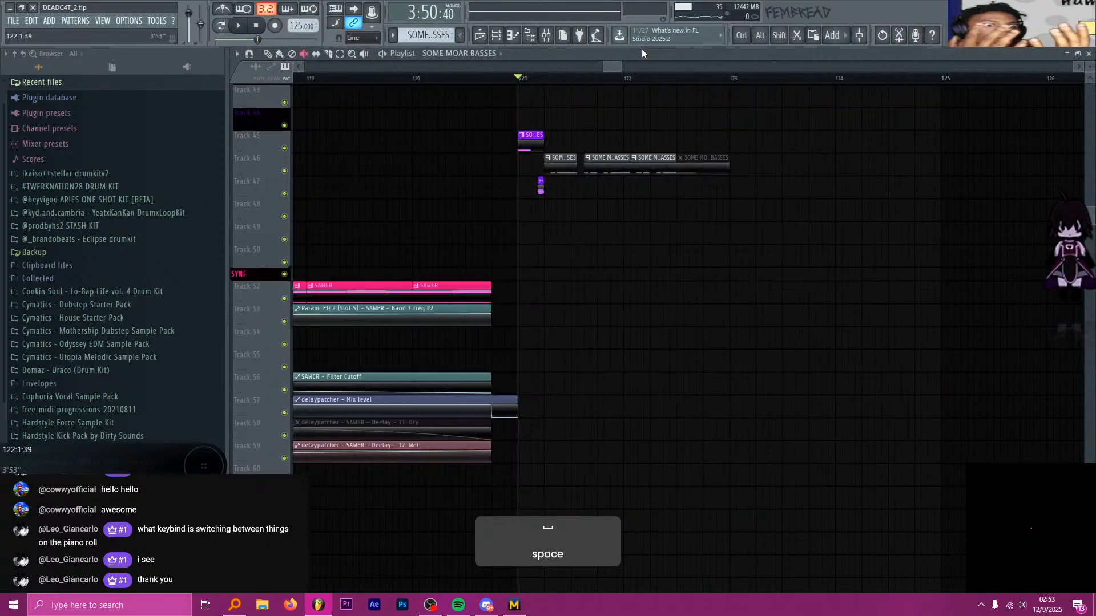
scroll(747, 186, "up", 5)
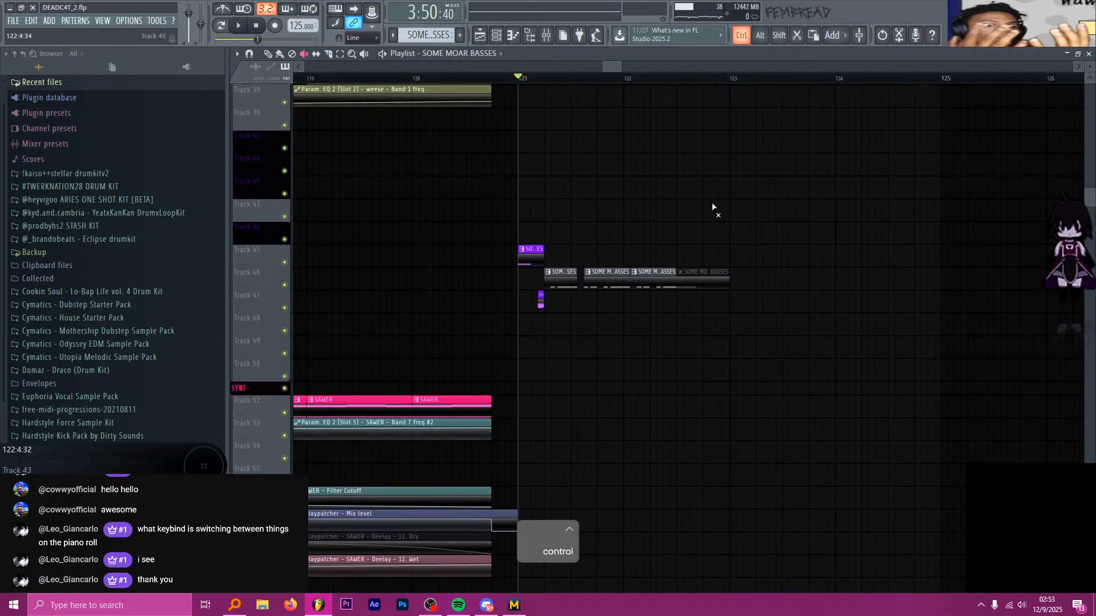
scroll(705, 199, "up", 5)
scroll(664, 171, "down", 3)
left_click_drag(612, 81, 425, 77)
left_click(684, 103, "ctrl")
scroll(624, 166, "down", 3)
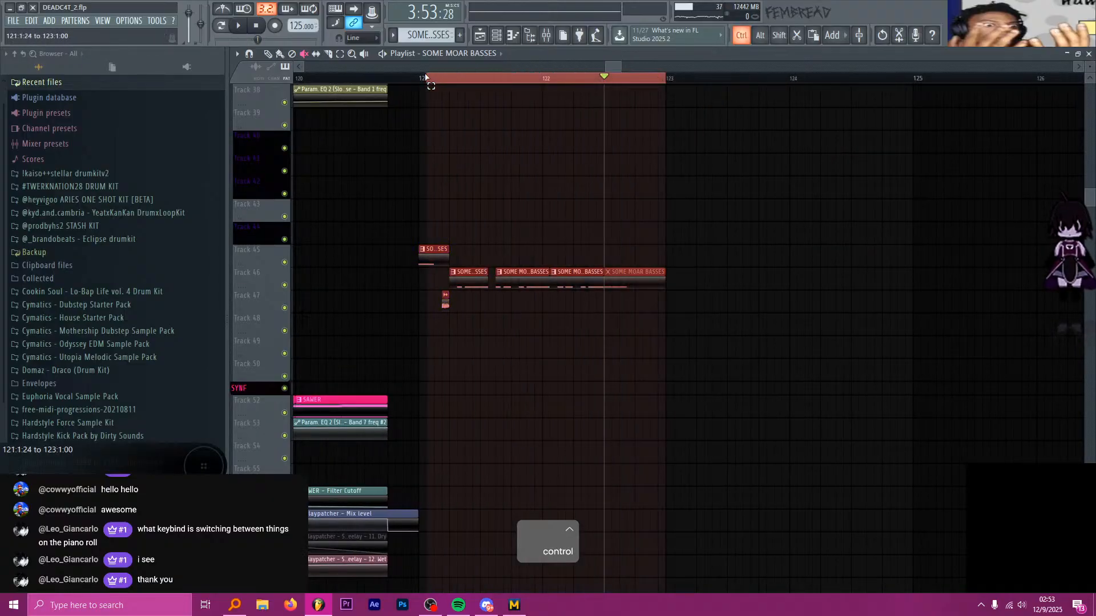
left_click(852, 237, "ctrl")
left_click_drag(666, 84, 919, 86)
left_click(916, 81, "ctrl")
scroll(514, 205, "down", 3)
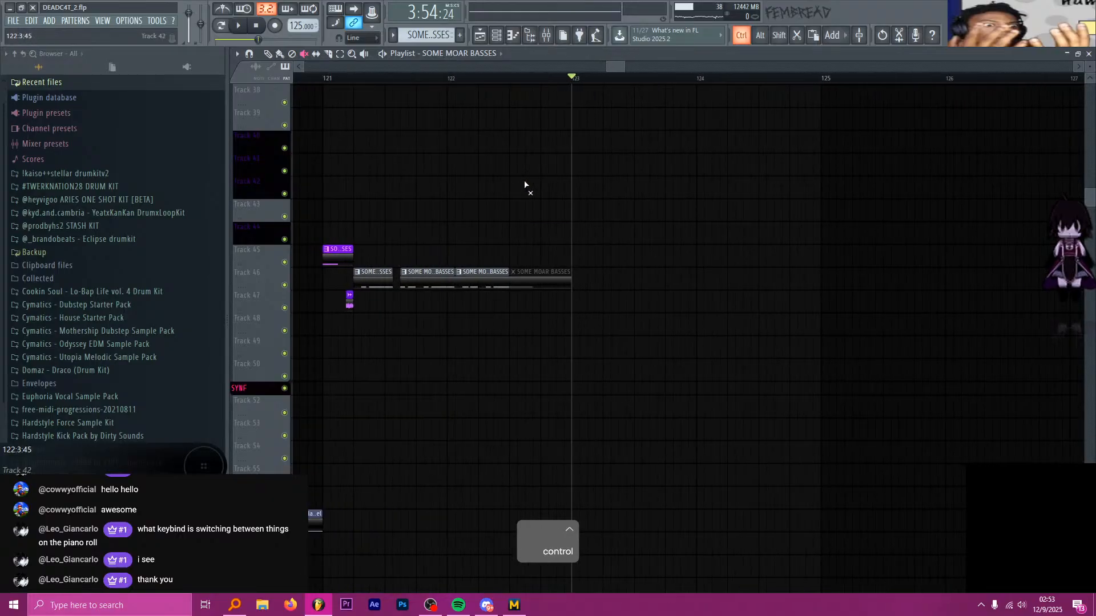
scroll(526, 183, "up", 4)
scroll(421, 161, "up", 1)
left_click_drag(412, 84, 748, 86)
left_click(733, 83, "ctrl")
Examine the drum, bass and synth tracks around bar 121 in the playlist and compare them with the earlier sections
scroll(590, 198, "up", 8)
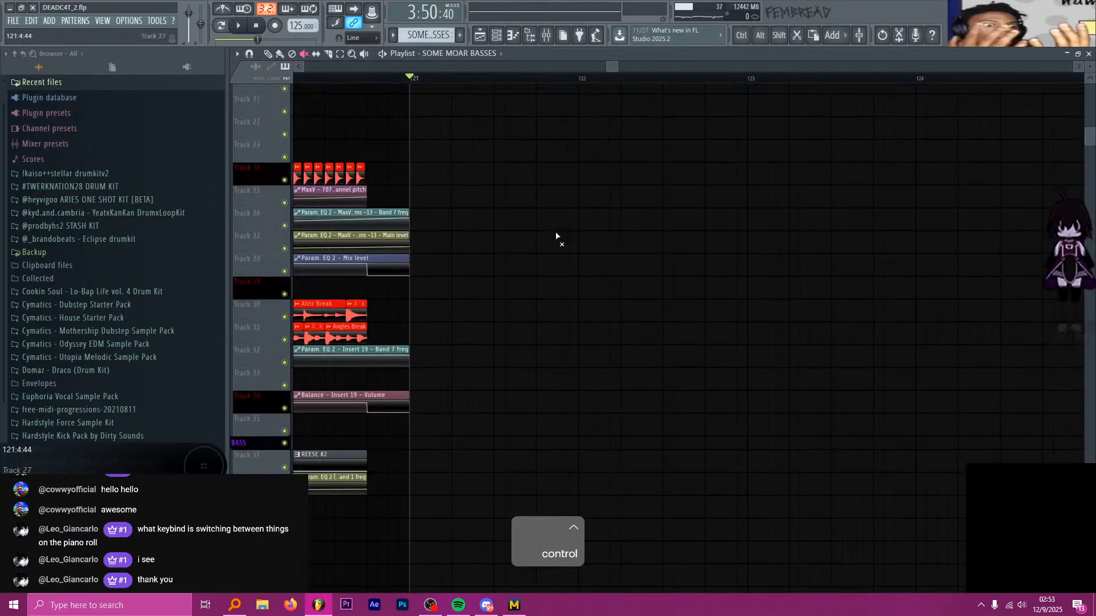
scroll(571, 245, "down", 3)
scroll(605, 262, "down", 3)
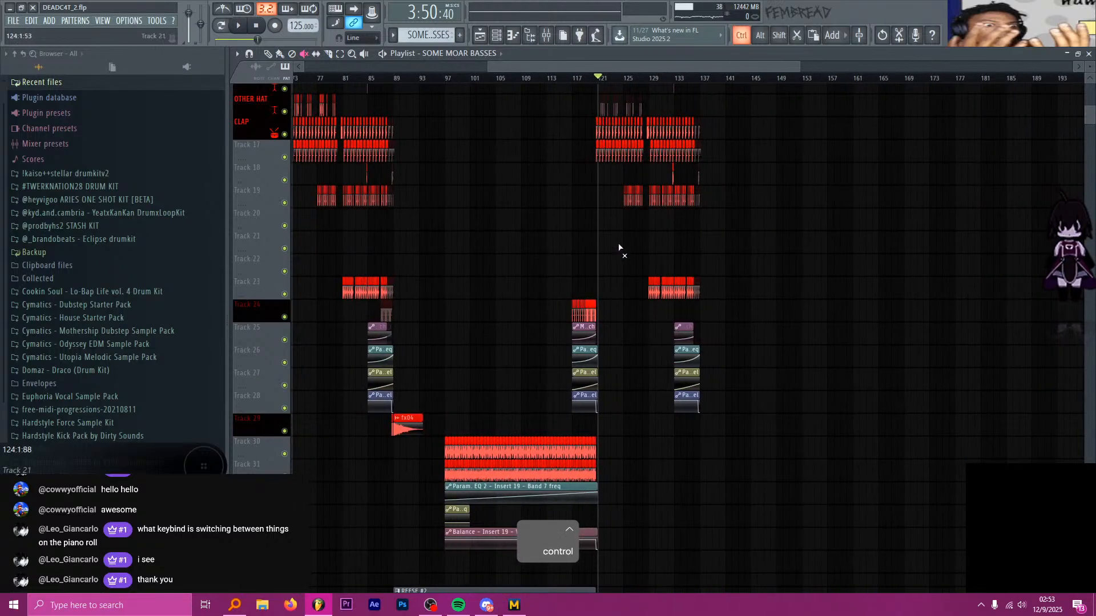
scroll(619, 248, "up", 4)
scroll(558, 233, "down", 8)
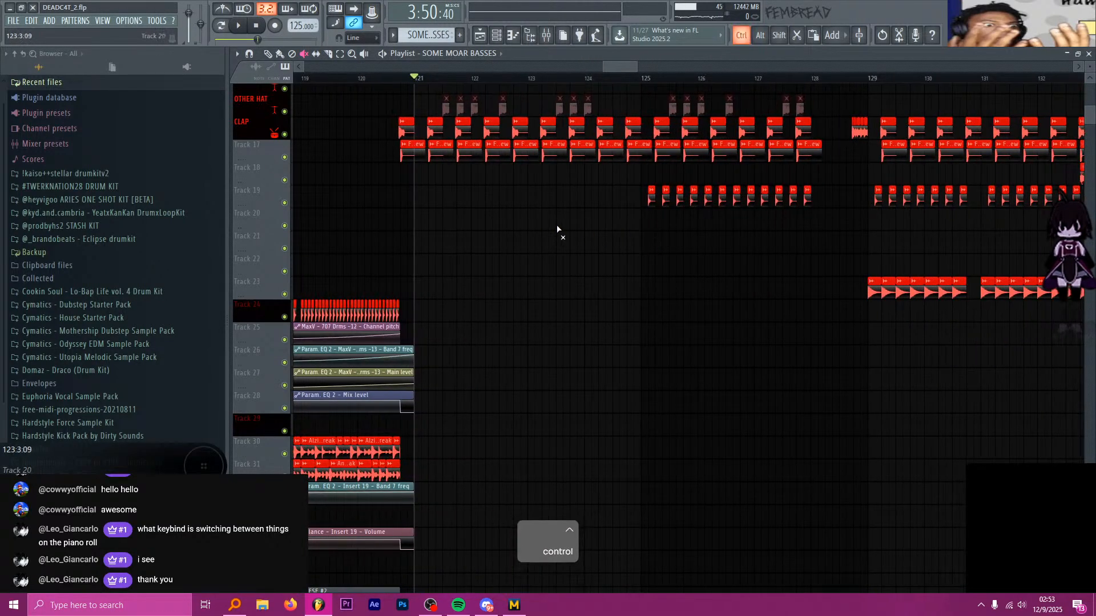
scroll(562, 246, "down", 10)
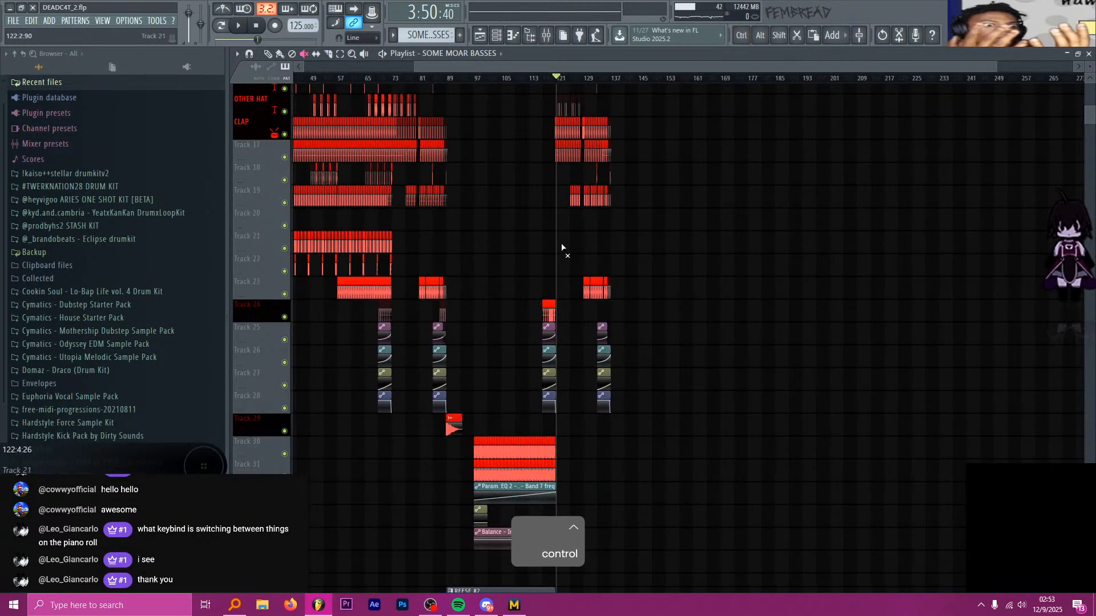
scroll(561, 246, "up", 10)
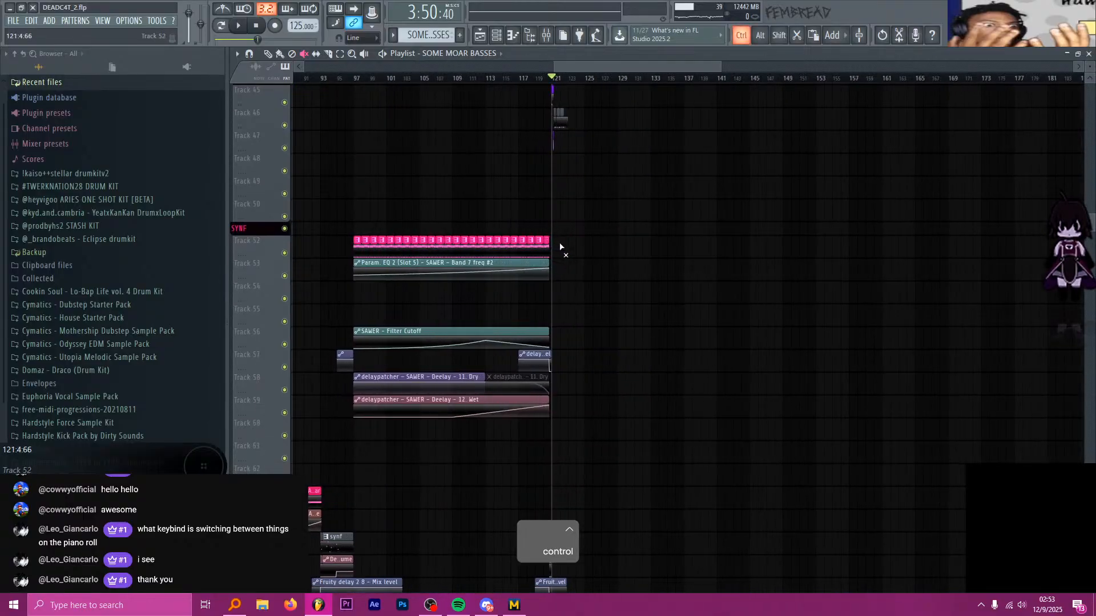
scroll(556, 240, "up", 3)
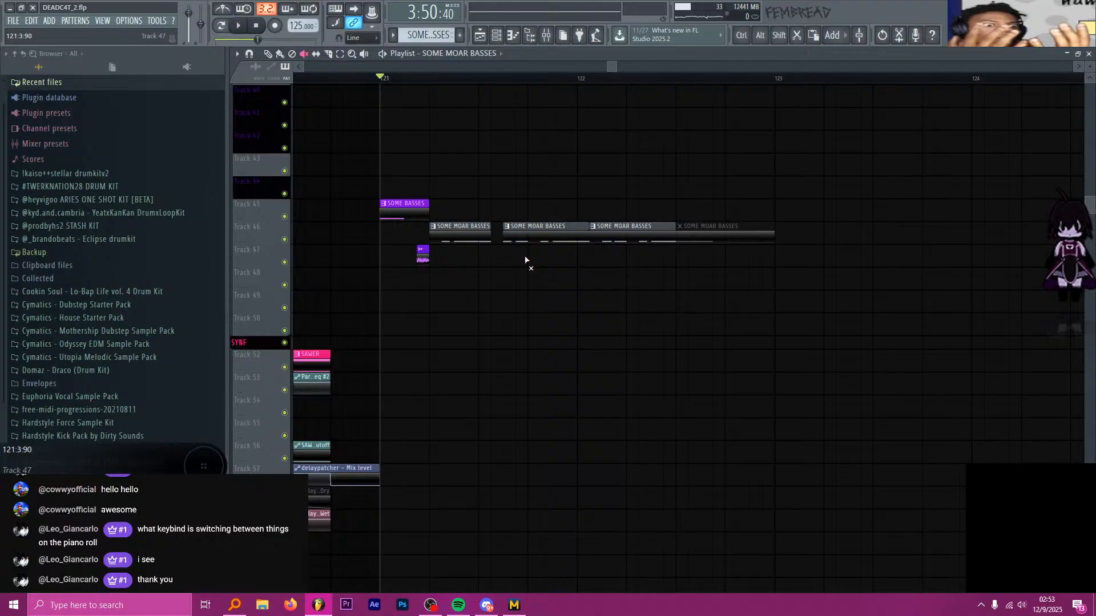
Save the project with the current bass phrase arrangement
key("ctrl+s")
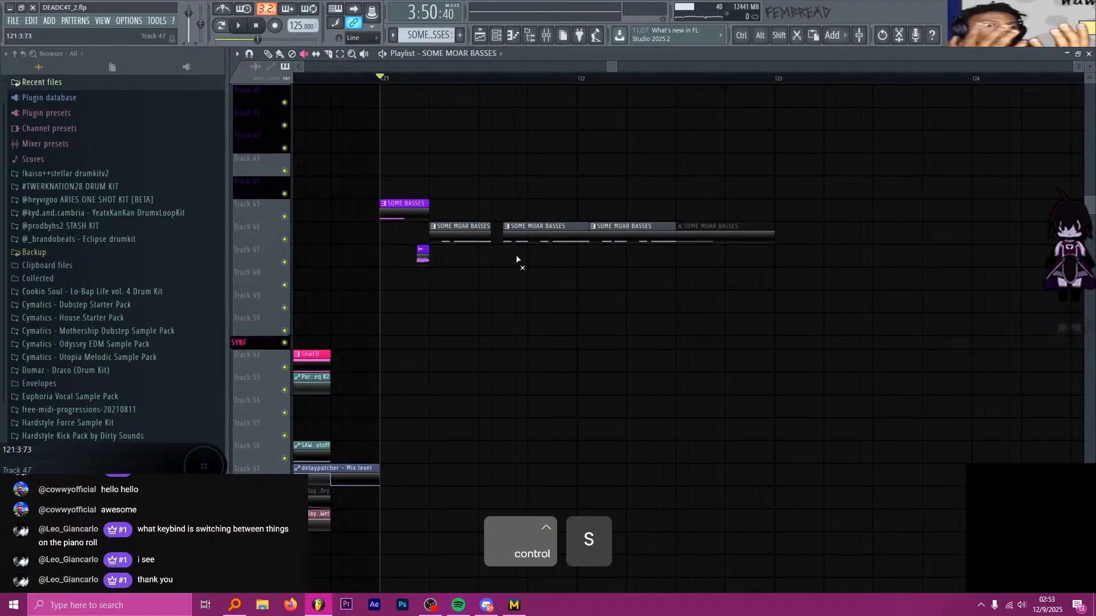